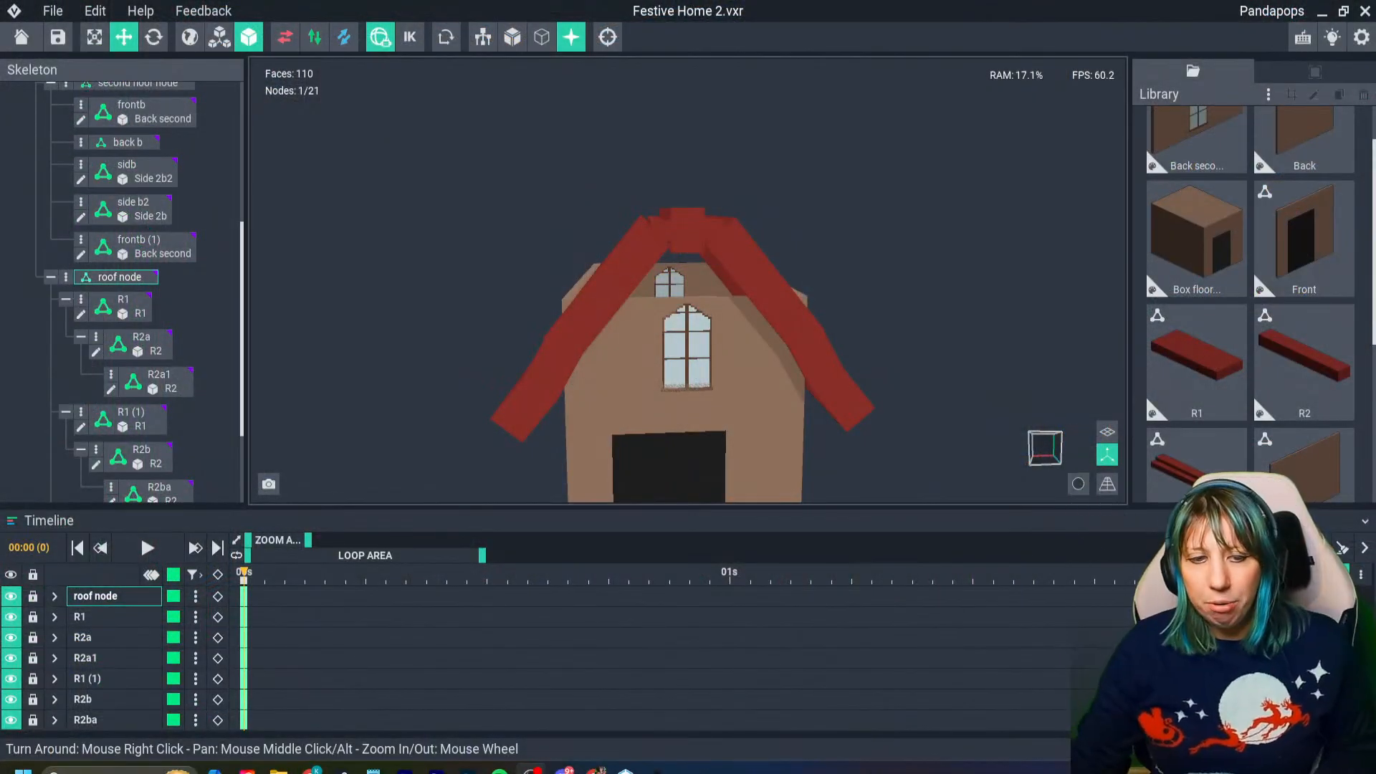
# - Save the project and unlink the voxel model from the second floor's sidb wall node
pyautogui.hotkey('ctrl', 's')
pyautogui.moveTo(683, 340); pyautogui.dragTo(587, 322, button='right')
pyautogui.scroll(3, 588, 315)
pyautogui.click(545, 251)
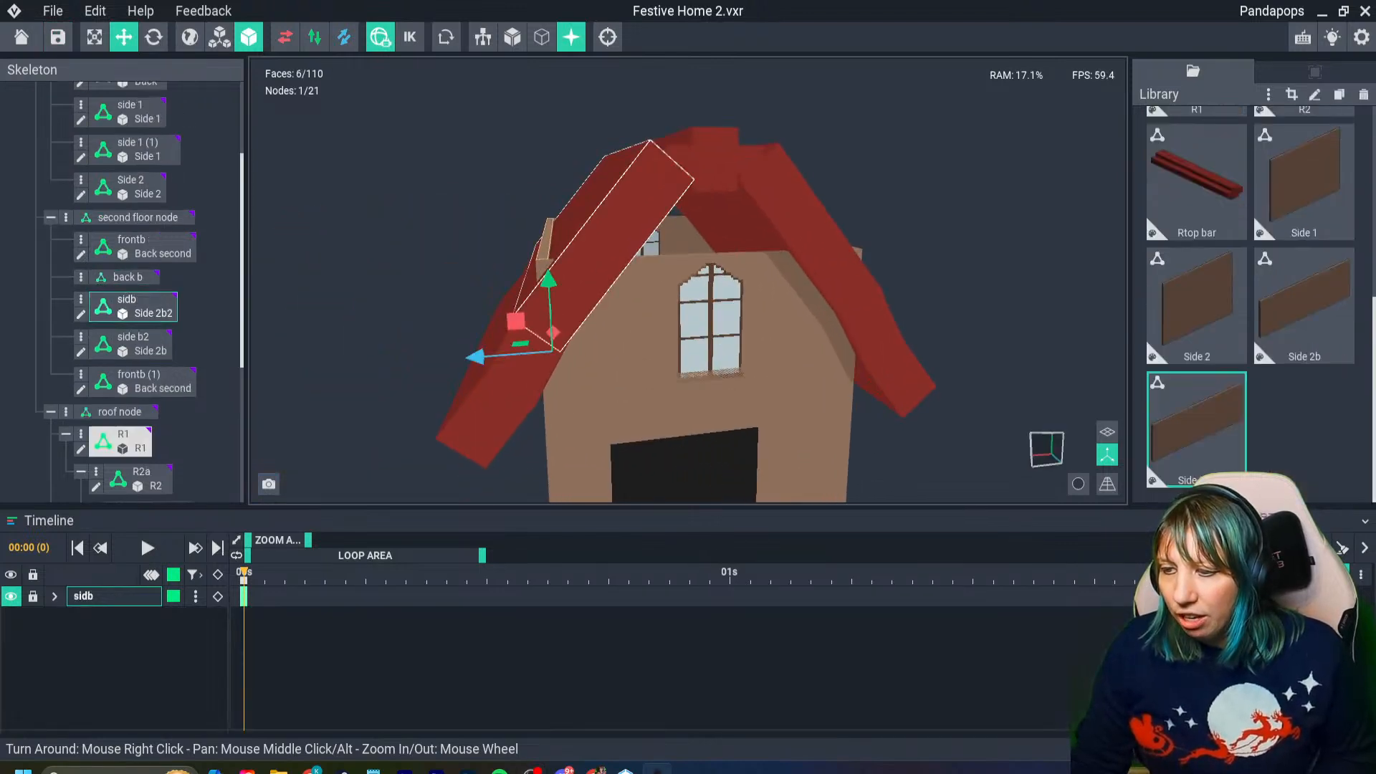
pyautogui.moveTo(574, 269); pyautogui.dragTo(648, 283, button='right')
pyautogui.moveTo(528, 271); pyautogui.dragTo(506, 268, button='right')
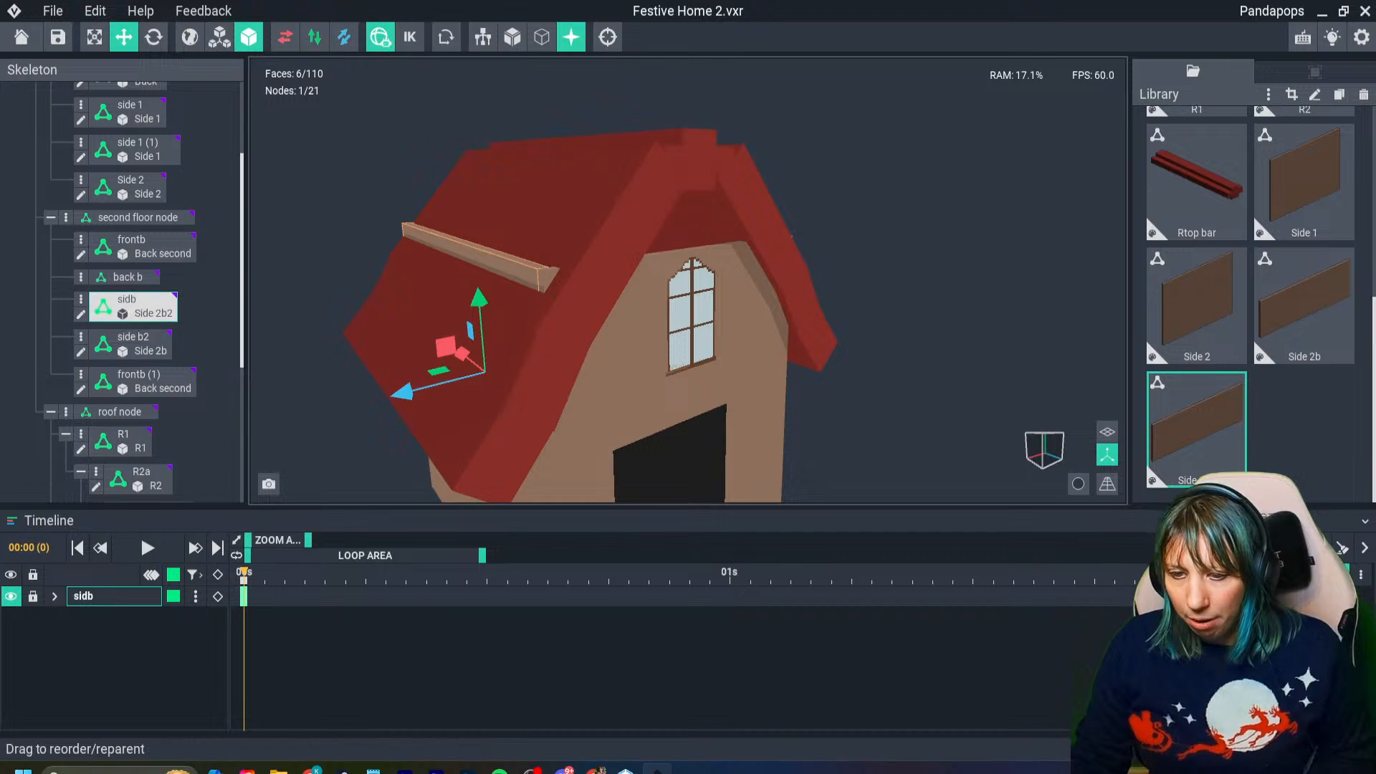
pyautogui.rightClick(88, 300)
pyautogui.click(143, 439)
# - Delete the second floor's side b2 wall node from the skeleton
pyautogui.moveTo(387, 324); pyautogui.dragTo(687, 322, button='right')
pyautogui.click(129, 329)
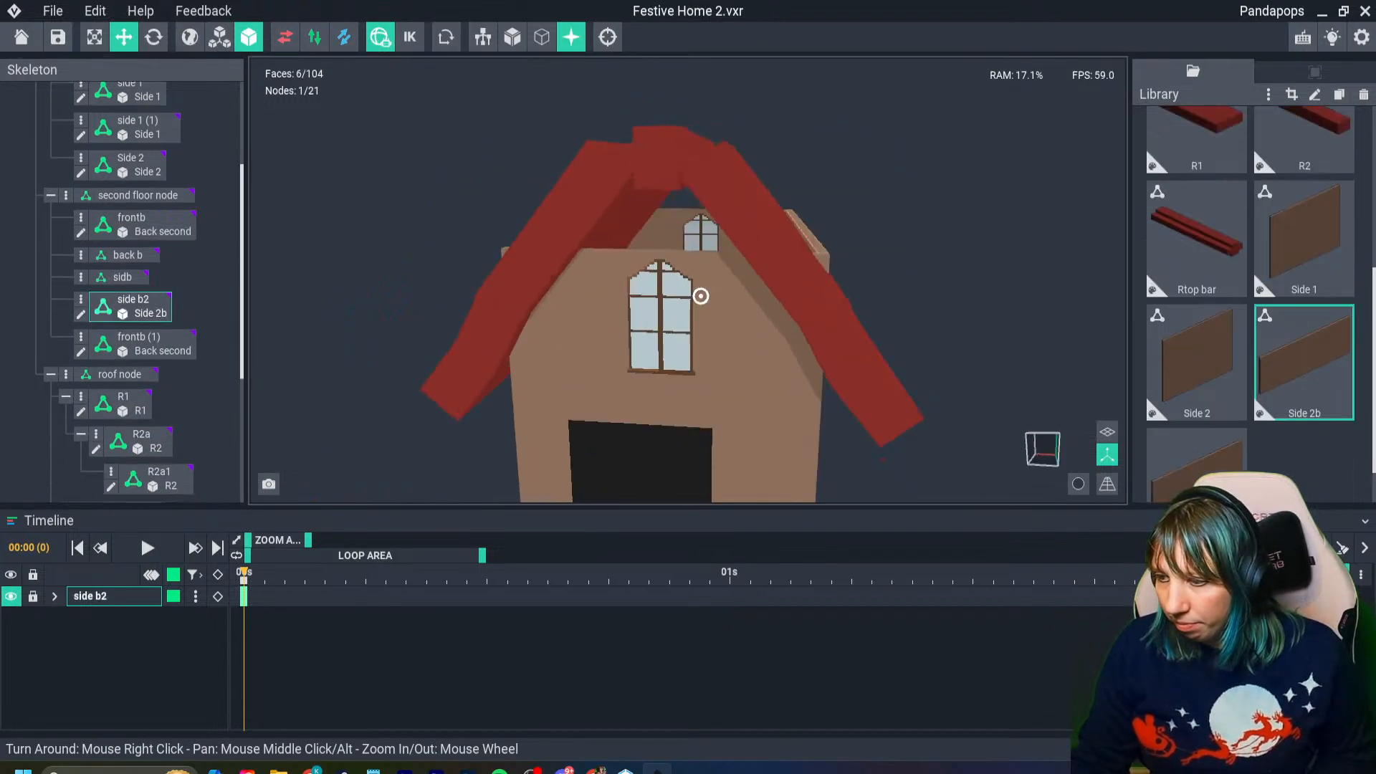
pyautogui.click(81, 299)
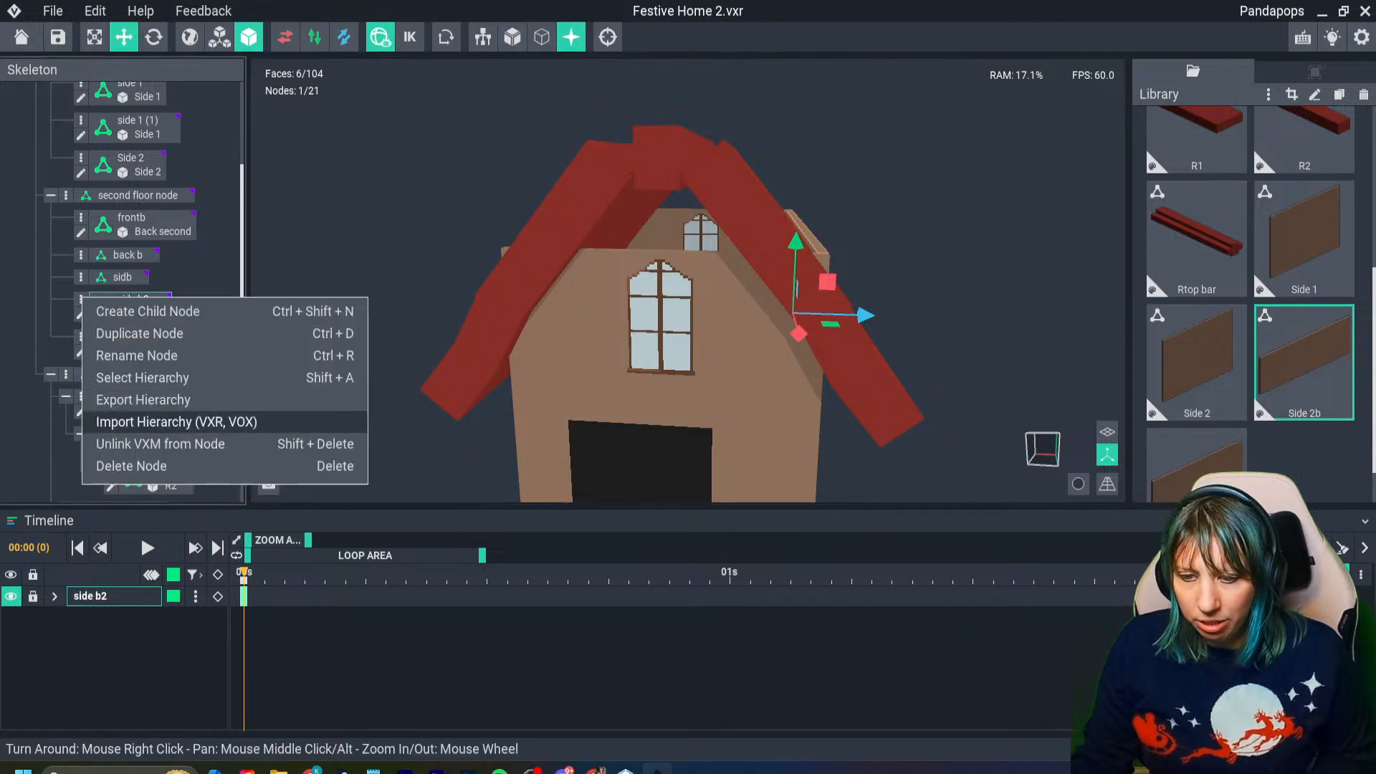
pyautogui.click(147, 467)
pyautogui.moveTo(494, 423); pyautogui.dragTo(696, 407, button='right')
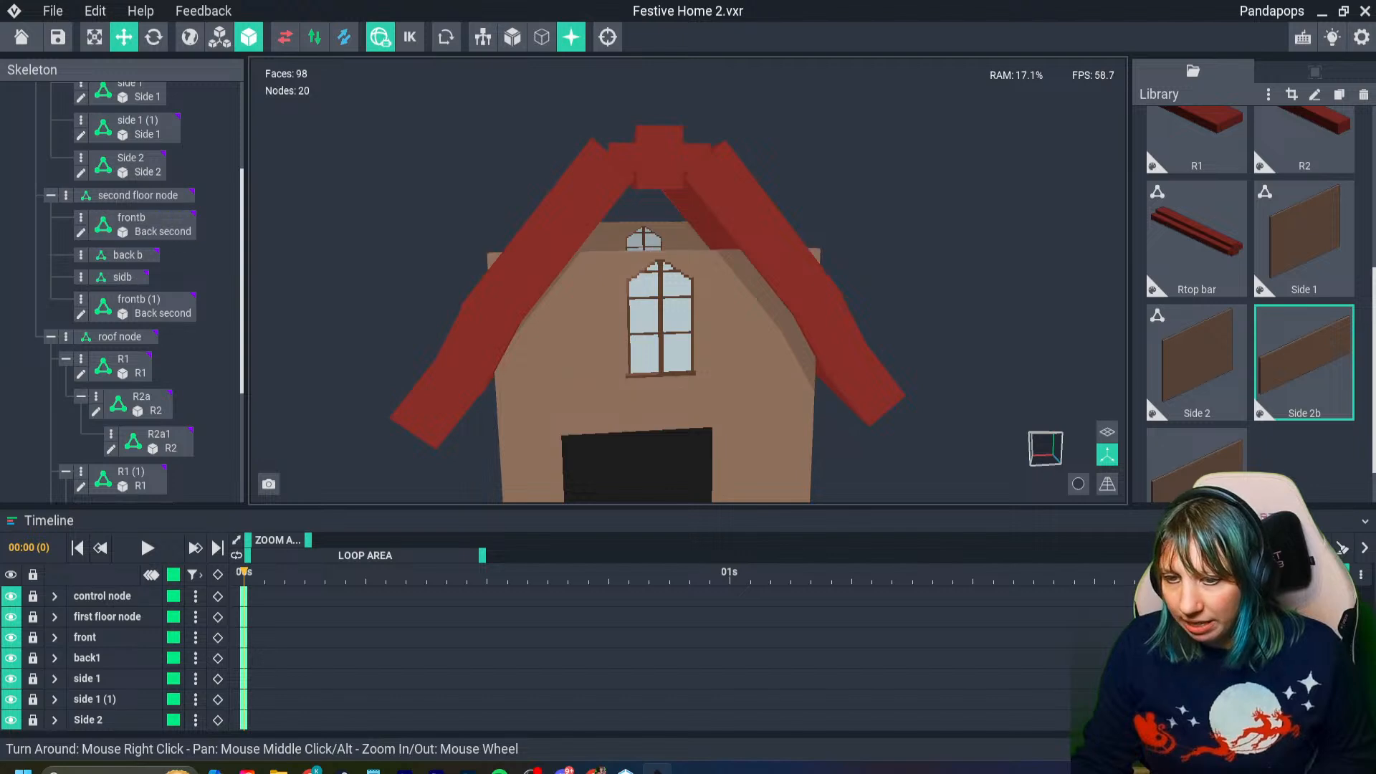
# - Open the frontb node's Back second model for editing and set up box erasing with X-axis symmetry
pyautogui.doubleClick(530, 353)
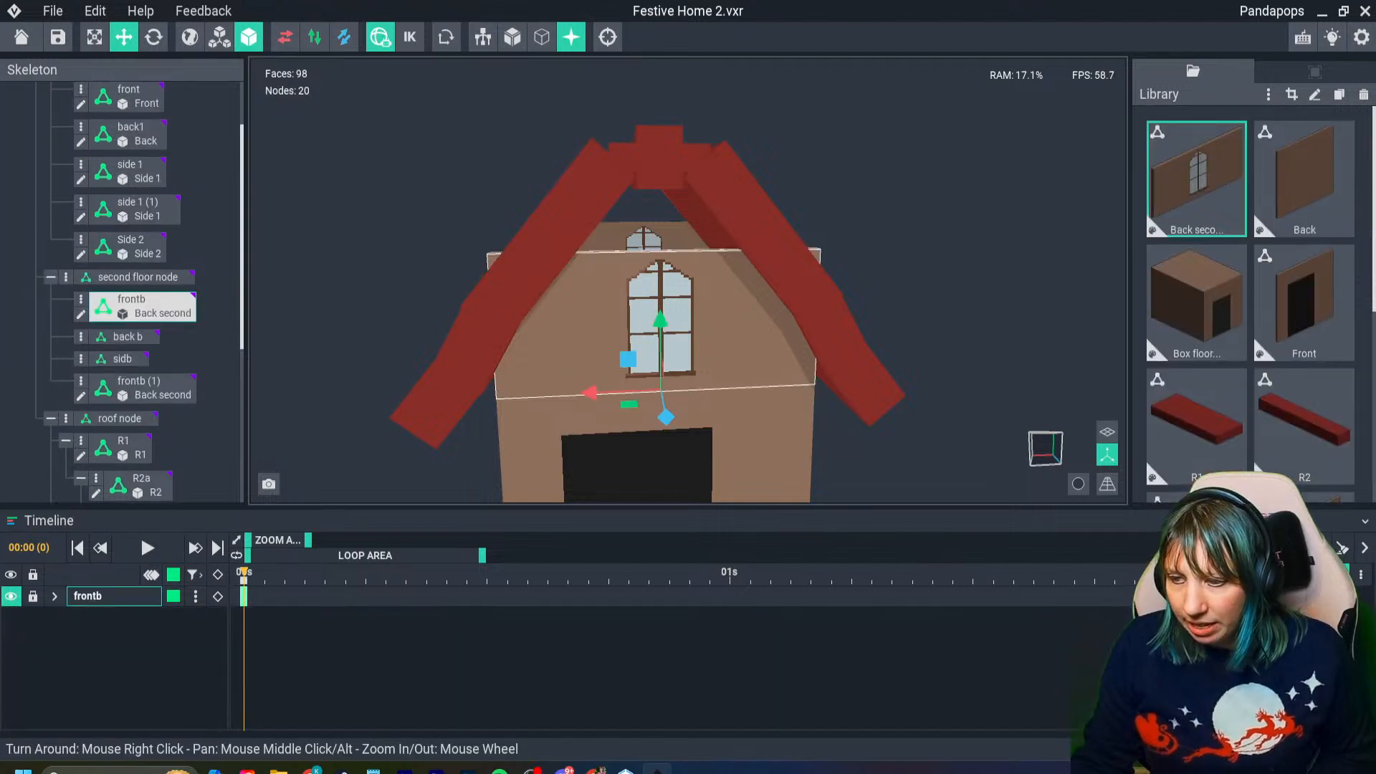
pyautogui.moveTo(529, 352); pyautogui.dragTo(458, 445, button='right')
pyautogui.scroll(3, 458, 445)
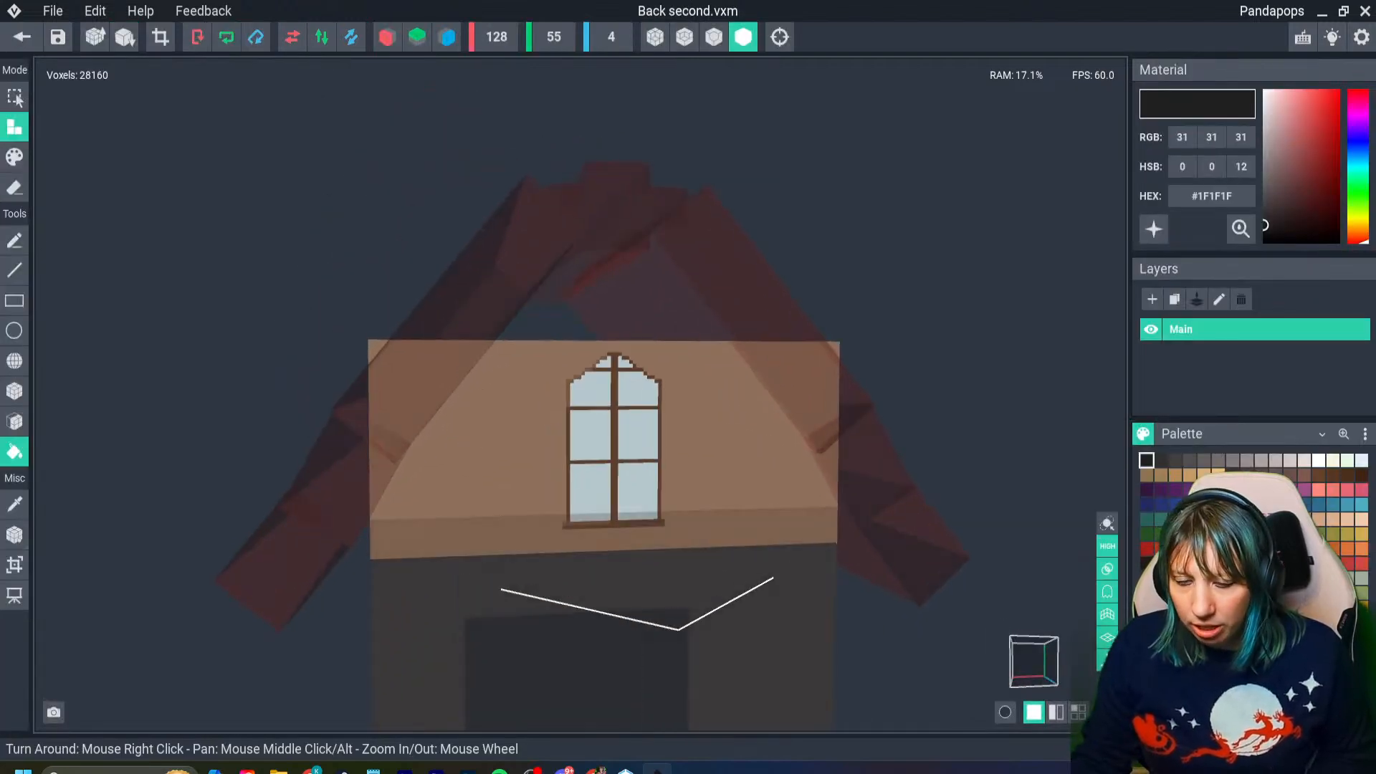
pyautogui.click(14, 188)
pyautogui.click(15, 421)
pyautogui.click(14, 390)
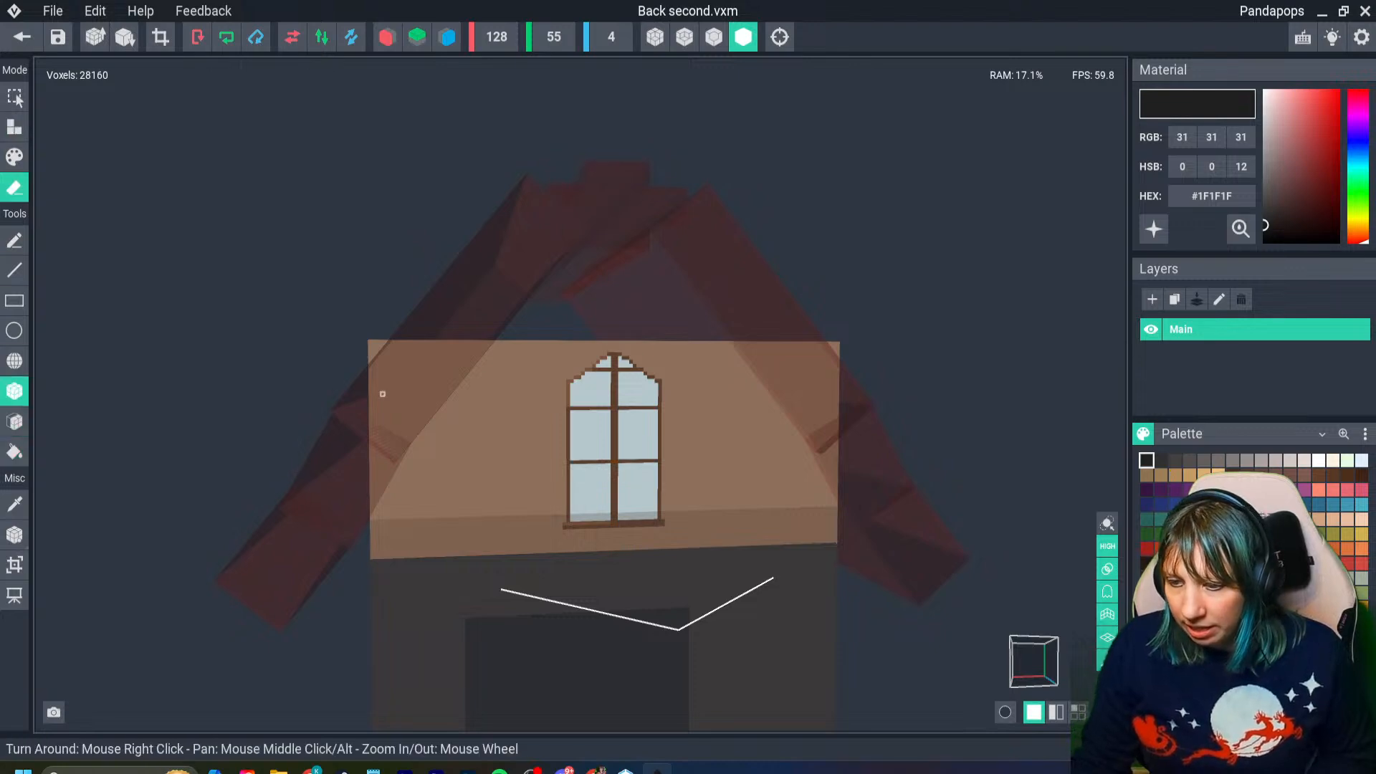
pyautogui.moveTo(378, 393); pyautogui.dragTo(379, 357, button='right')
pyautogui.click(387, 37)
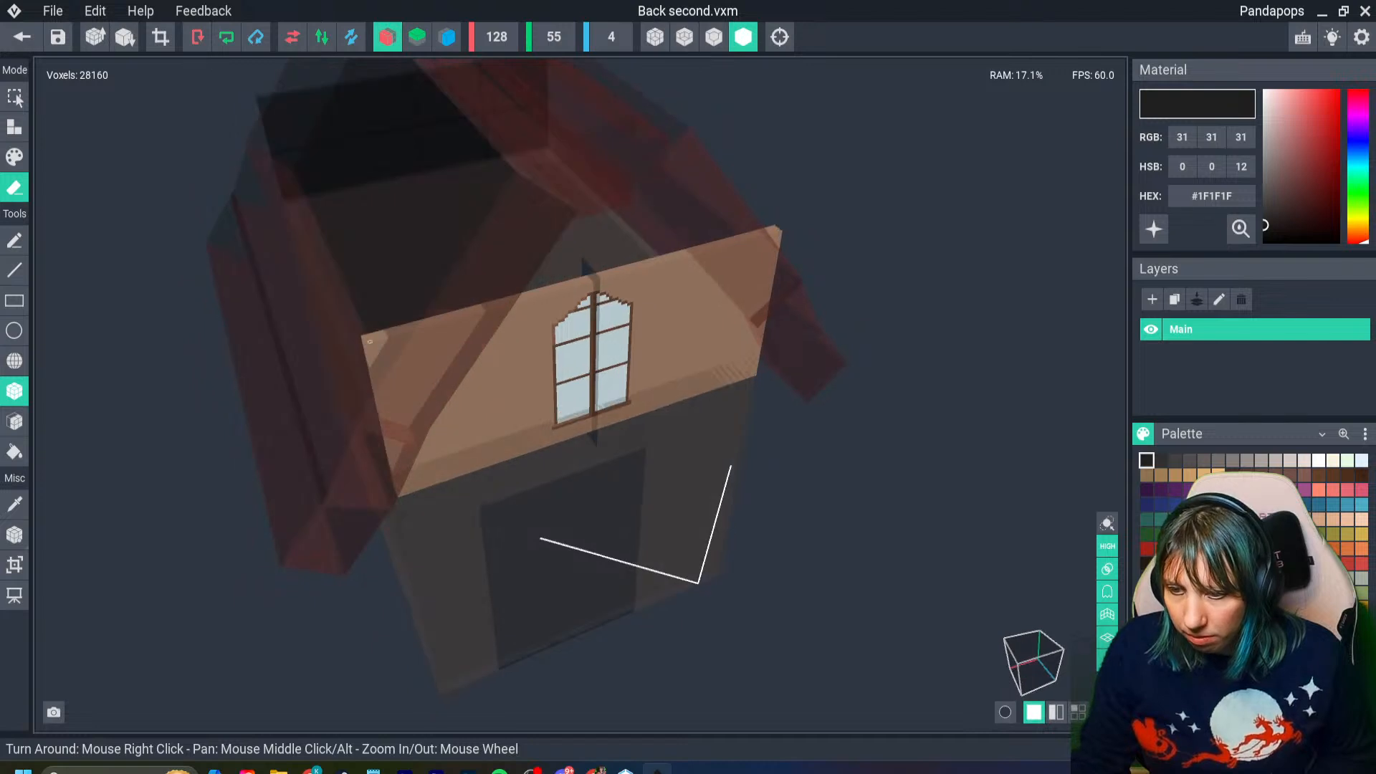
# - Erase matching rectangular notches through both upper corners of the Back second wall where they stick out past the roof
pyautogui.moveTo(365, 336); pyautogui.dragTo(380, 370)
pyautogui.moveTo(390, 382); pyautogui.dragTo(377, 263, button='right')
pyautogui.scroll(4, 393, 384)
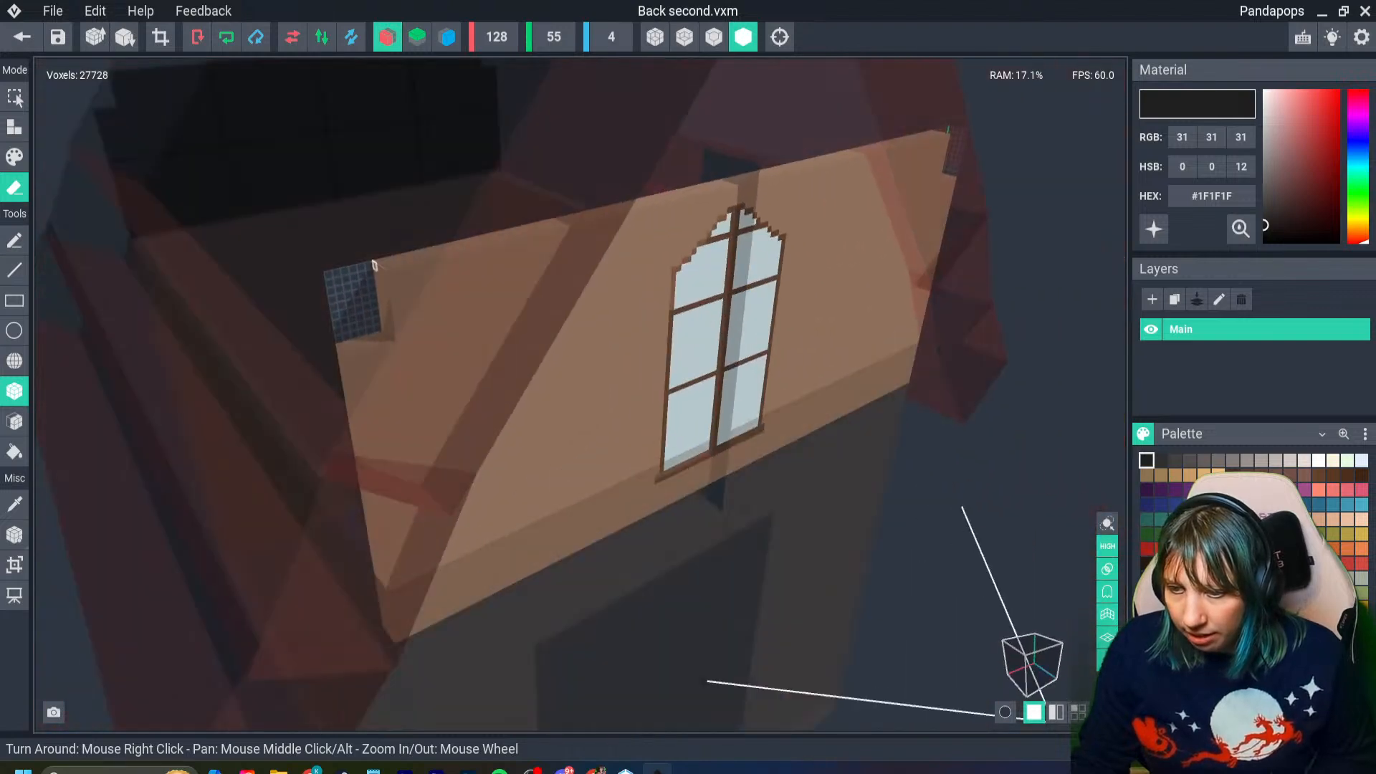
pyautogui.moveTo(378, 263); pyautogui.dragTo(398, 338)
pyautogui.moveTo(398, 338)
pyautogui.mouseDown(button='right')
pyautogui.moveTo(393, 381)
pyautogui.moveTo(417, 359)
pyautogui.moveTo(479, 378)
pyautogui.mouseUp(button='right')
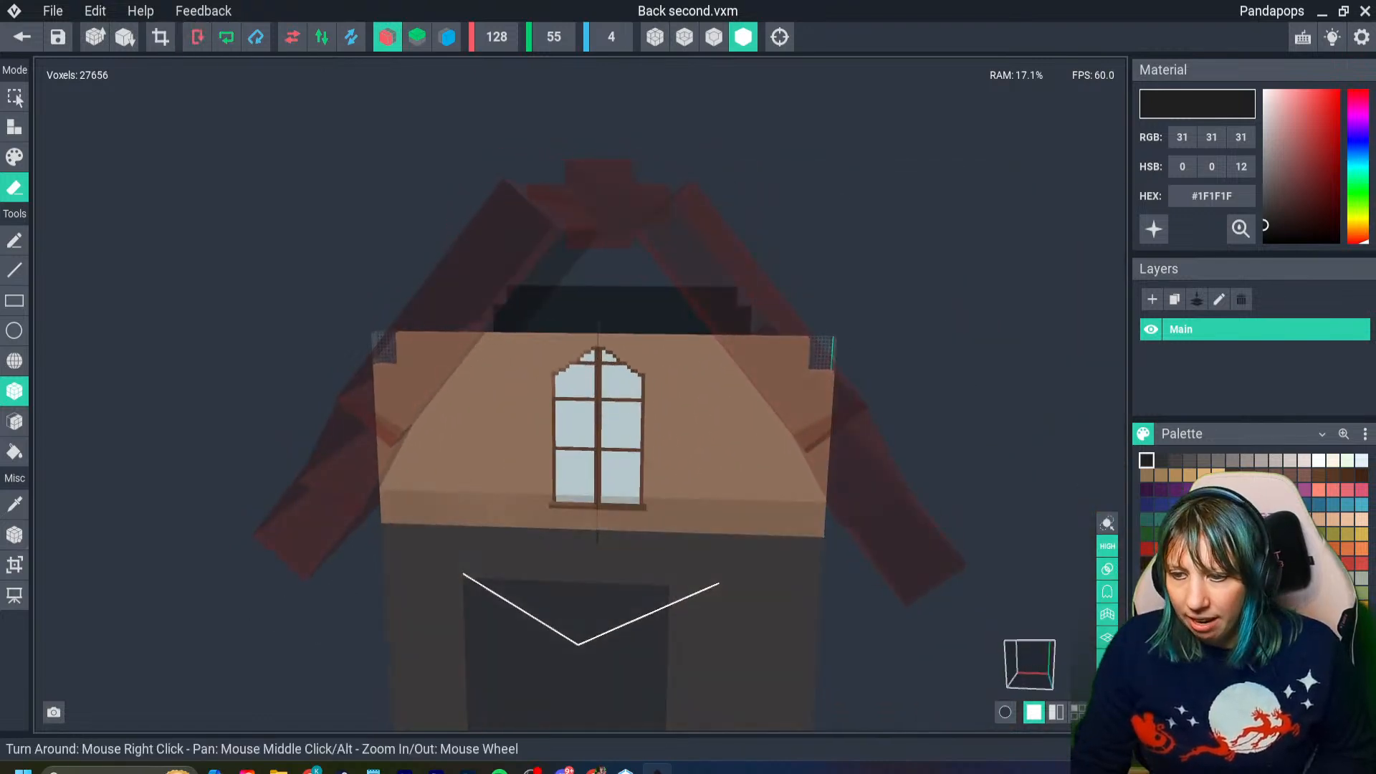
# - Show edge outlines on the notched wall, save the model and return to the house scene
pyautogui.scroll(5, 430, 423)
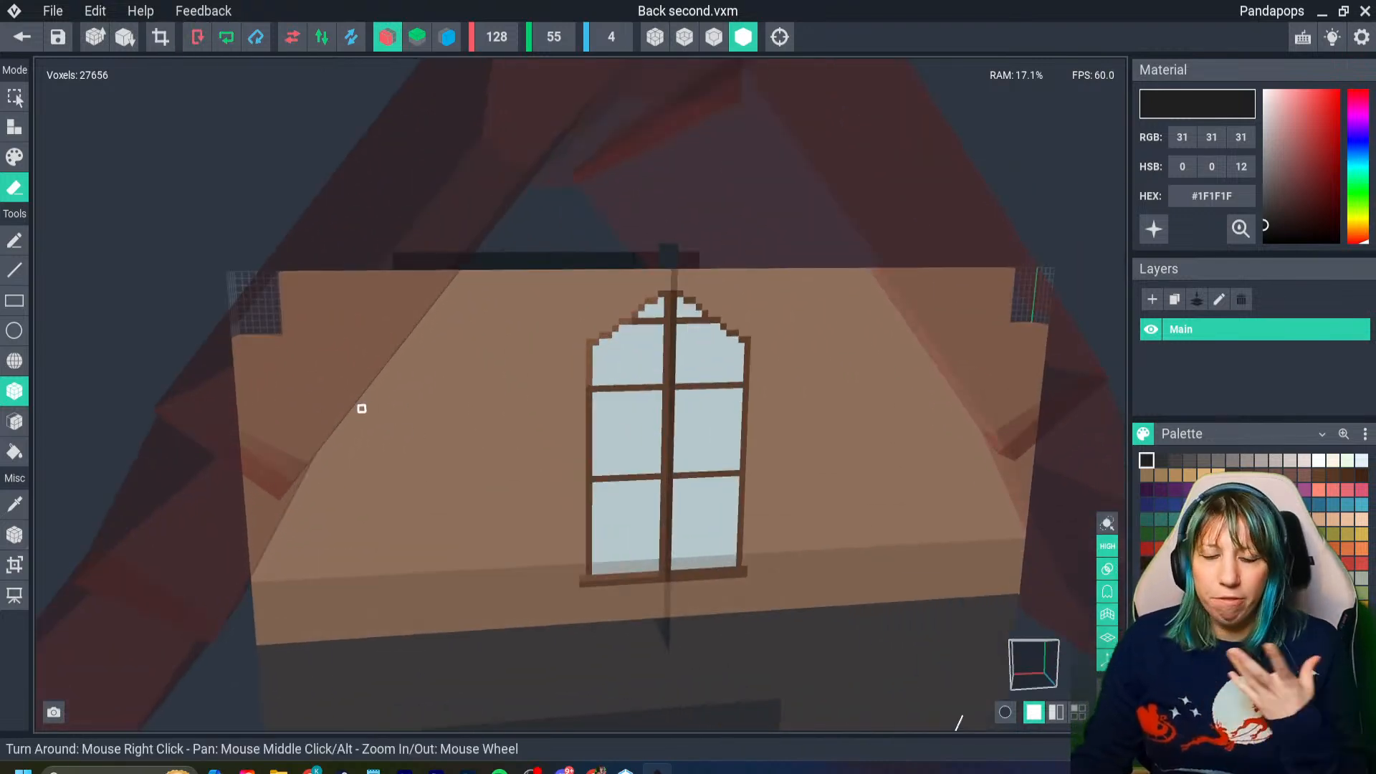
pyautogui.moveTo(362, 408); pyautogui.dragTo(513, 405, button='right')
pyautogui.press('3')
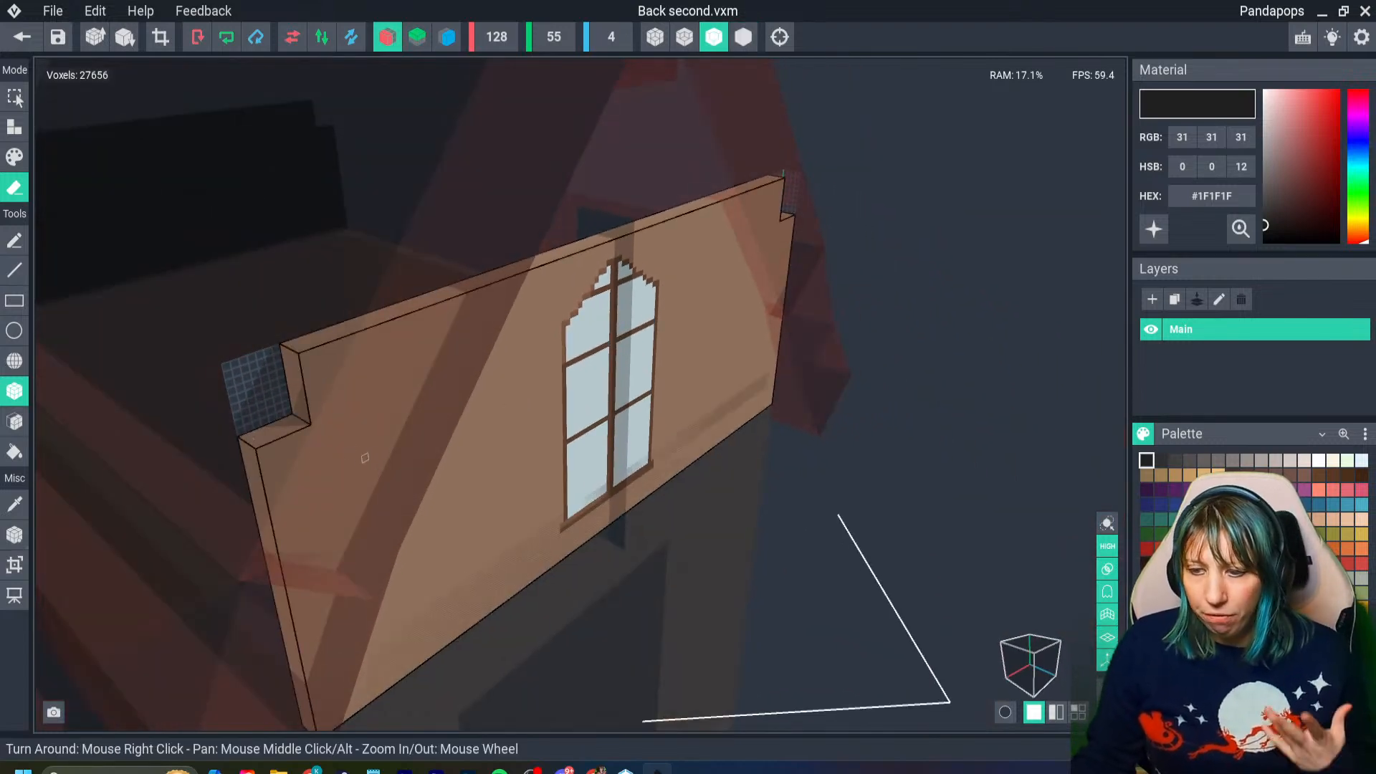
pyautogui.moveTo(351, 465); pyautogui.dragTo(360, 360, button='right')
pyautogui.moveTo(608, 359); pyautogui.dragTo(356, 384, button='right')
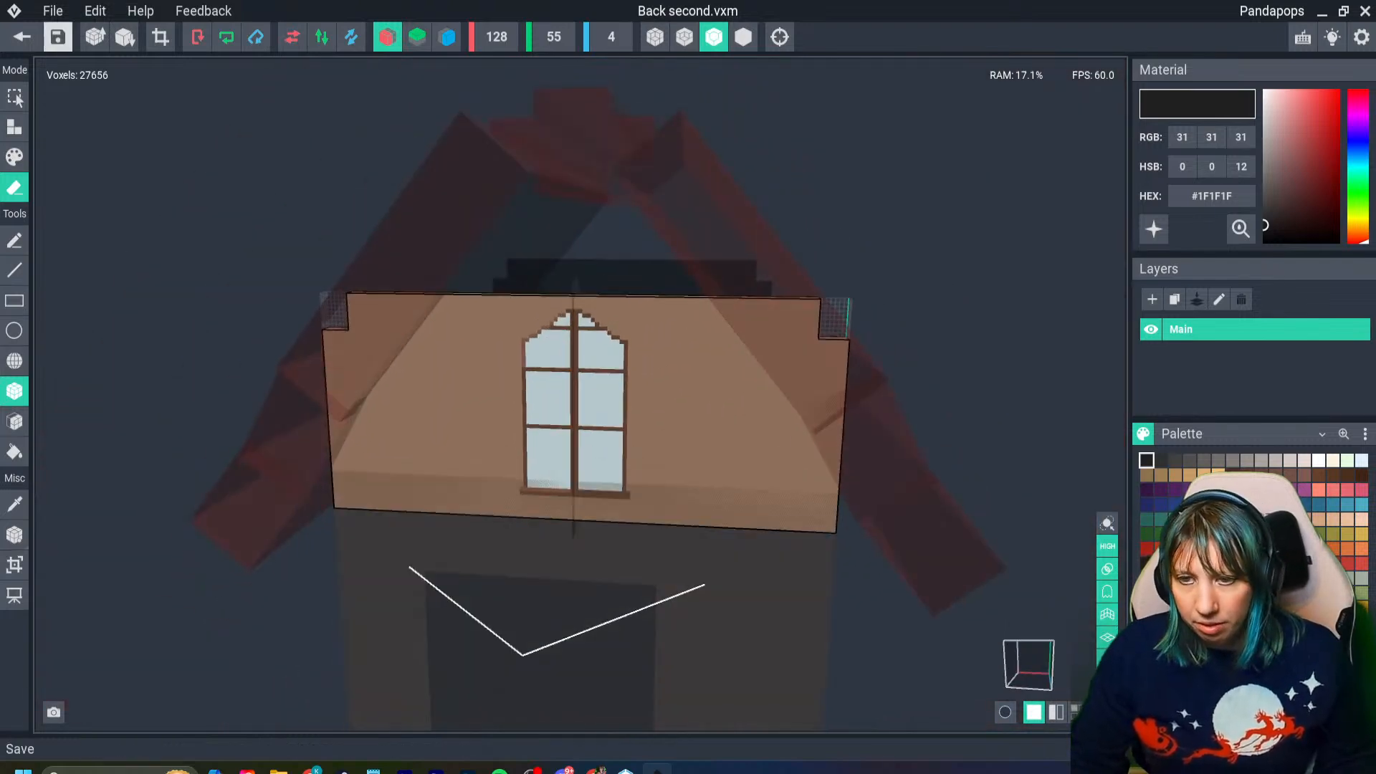
pyautogui.click(23, 37)
# - Examine how the notched second-floor front wall sits beneath the roof and above the first-floor wall
pyautogui.moveTo(559, 300)
pyautogui.mouseDown(button='right')
pyautogui.moveTo(531, 302)
pyautogui.moveTo(572, 304)
pyautogui.moveTo(543, 287)
pyautogui.moveTo(570, 288)
pyautogui.mouseUp(button='right')
pyautogui.click(559, 293)
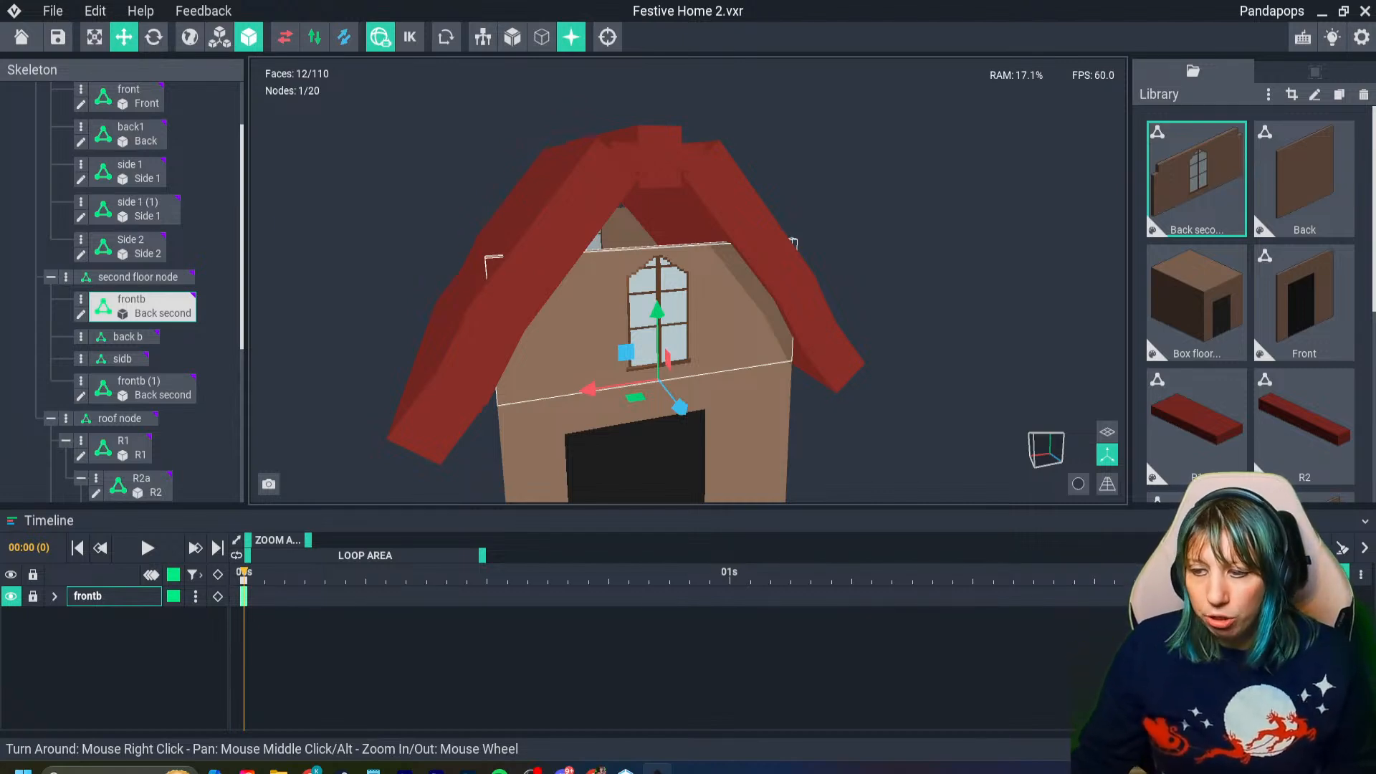
pyautogui.scroll(5, 688, 279)
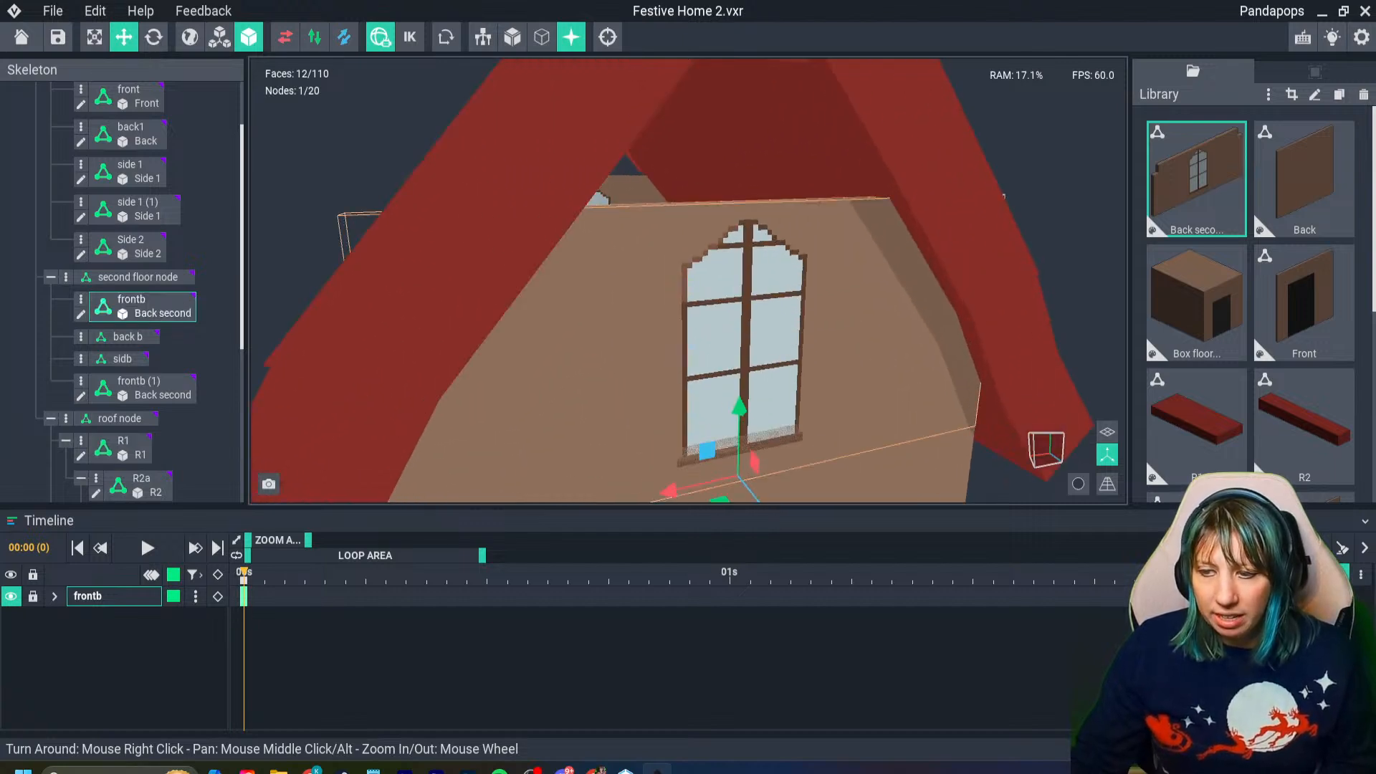
pyautogui.scroll(-8, 580, 285)
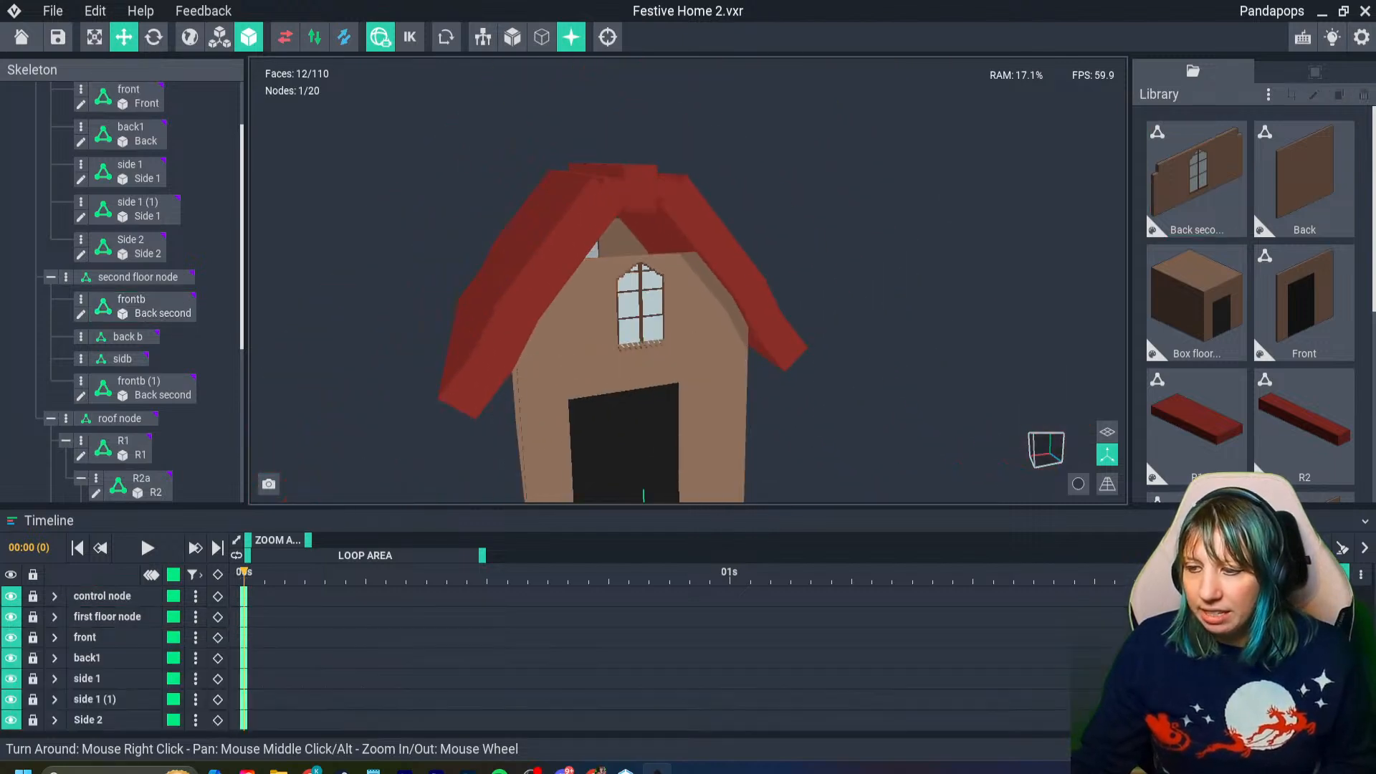
pyautogui.moveTo(688, 402); pyautogui.dragTo(716, 402, button='right')
pyautogui.scroll(6, 717, 401)
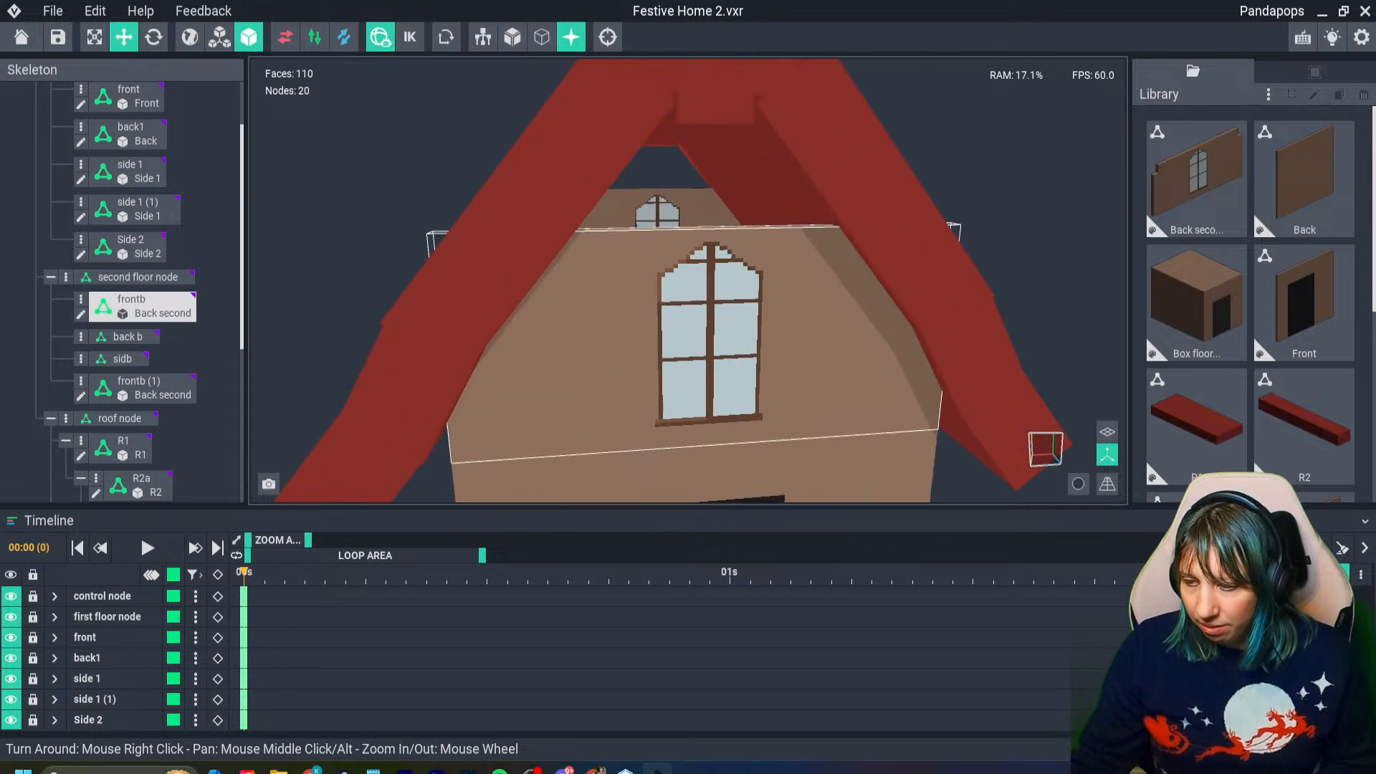
# - Open the first floor's Front wall model for voxel editing
pyautogui.click(753, 443)
pyautogui.moveTo(757, 453); pyautogui.dragTo(750, 442, button='right')
pyautogui.click(750, 453)
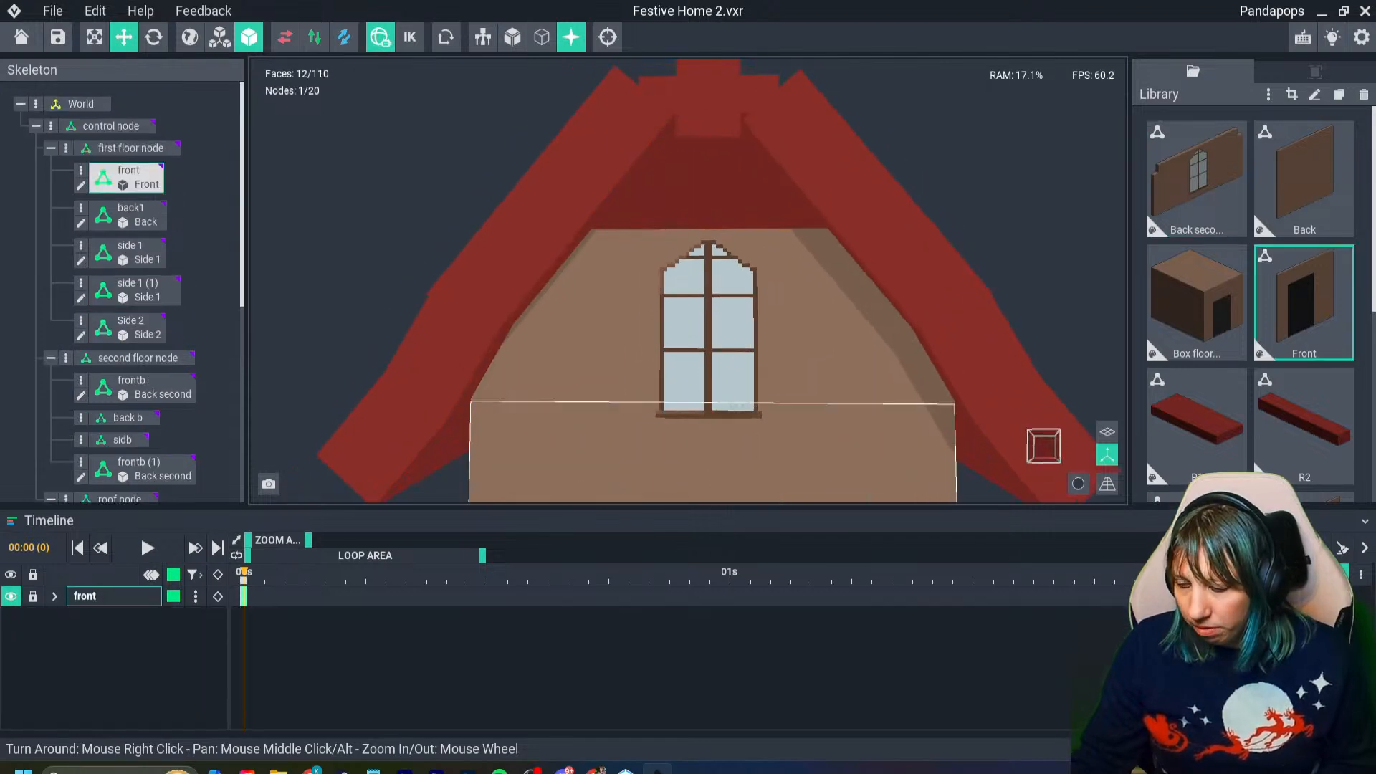
pyautogui.doubleClick(750, 453)
pyautogui.scroll(5, 645, 359)
pyautogui.moveTo(645, 359); pyautogui.dragTo(505, 310, button='right')
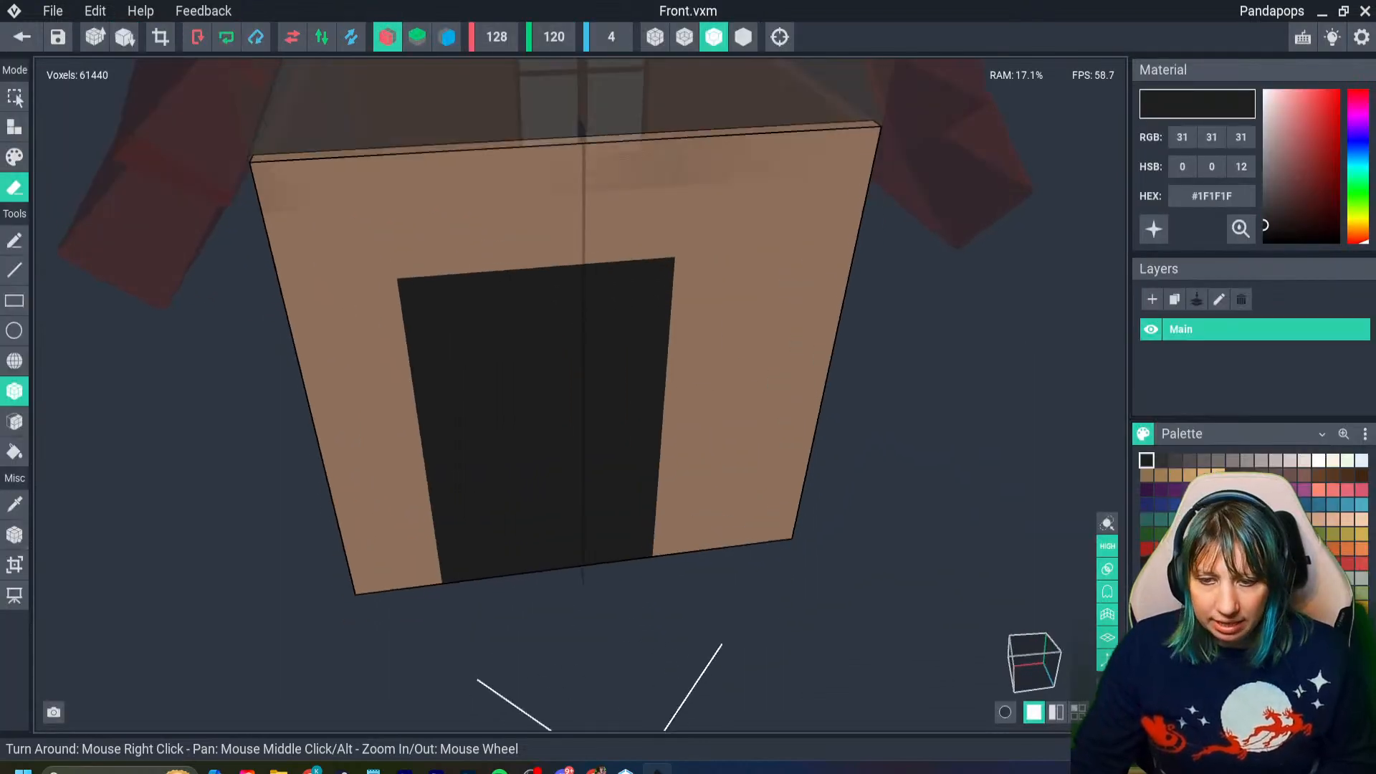
# - Try to erase the top voxel rows of the Front wall with the face tool, undo the cuts and return to the house scene
pyautogui.click(15, 421)
pyautogui.moveTo(369, 219); pyautogui.dragTo(332, 236, button='right')
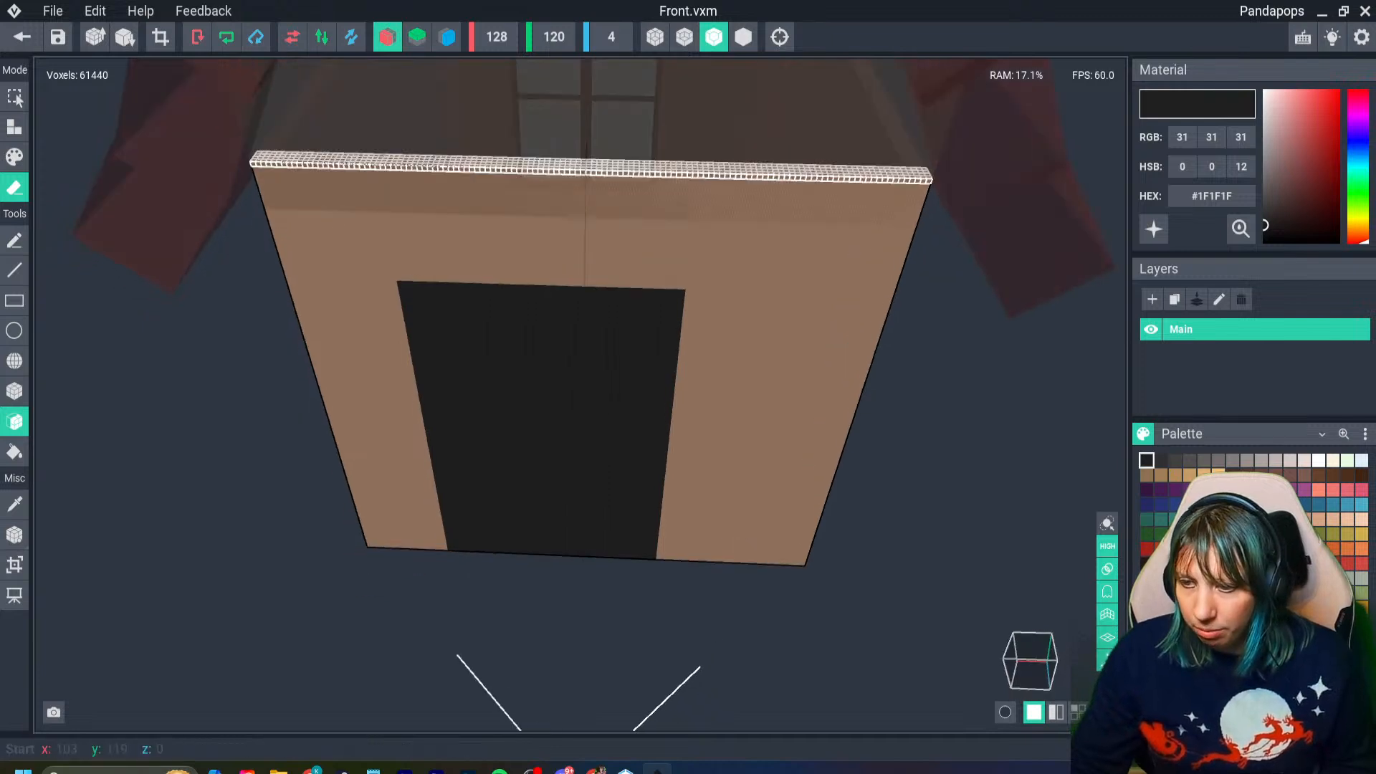
pyautogui.click(383, 163)
pyautogui.click(384, 162)
pyautogui.click(382, 169)
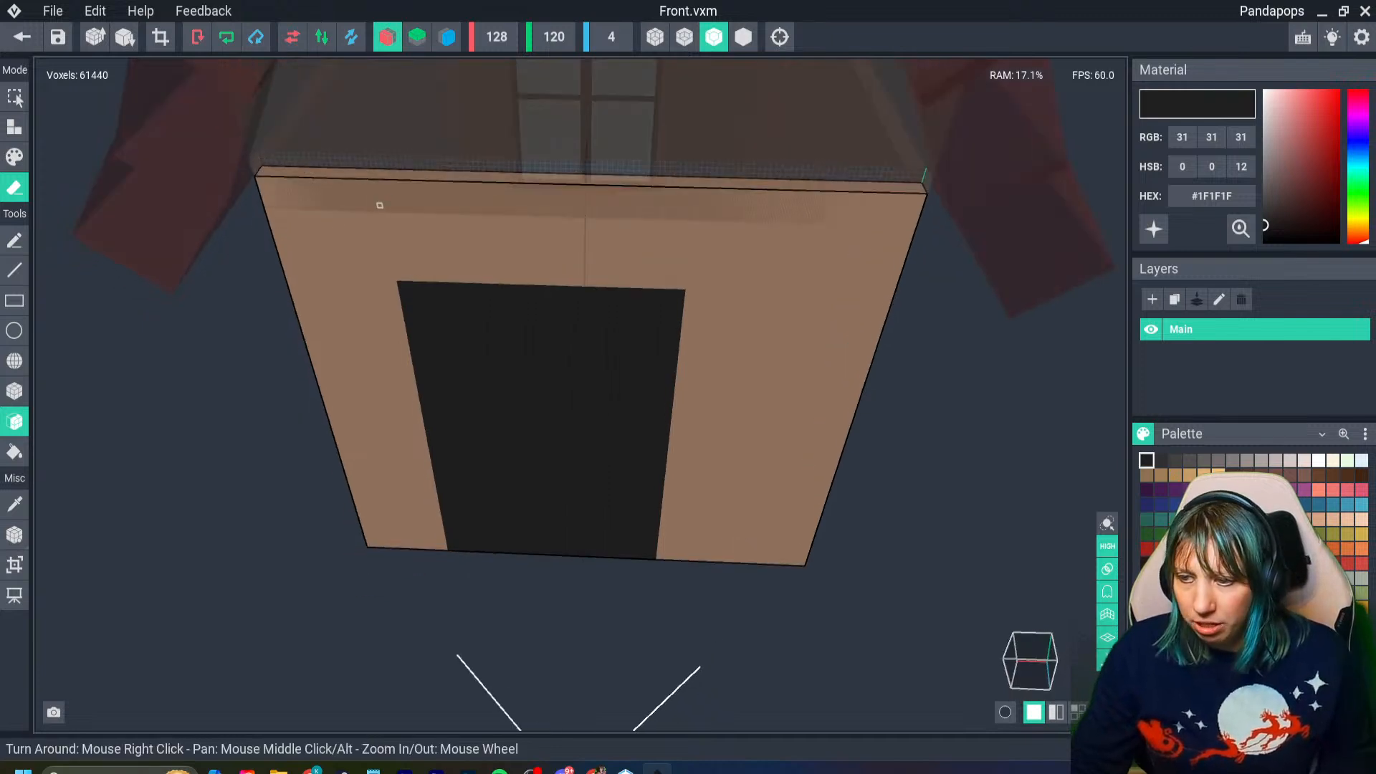
pyautogui.hotkey('ctrl', 'z')
pyautogui.click(380, 206)
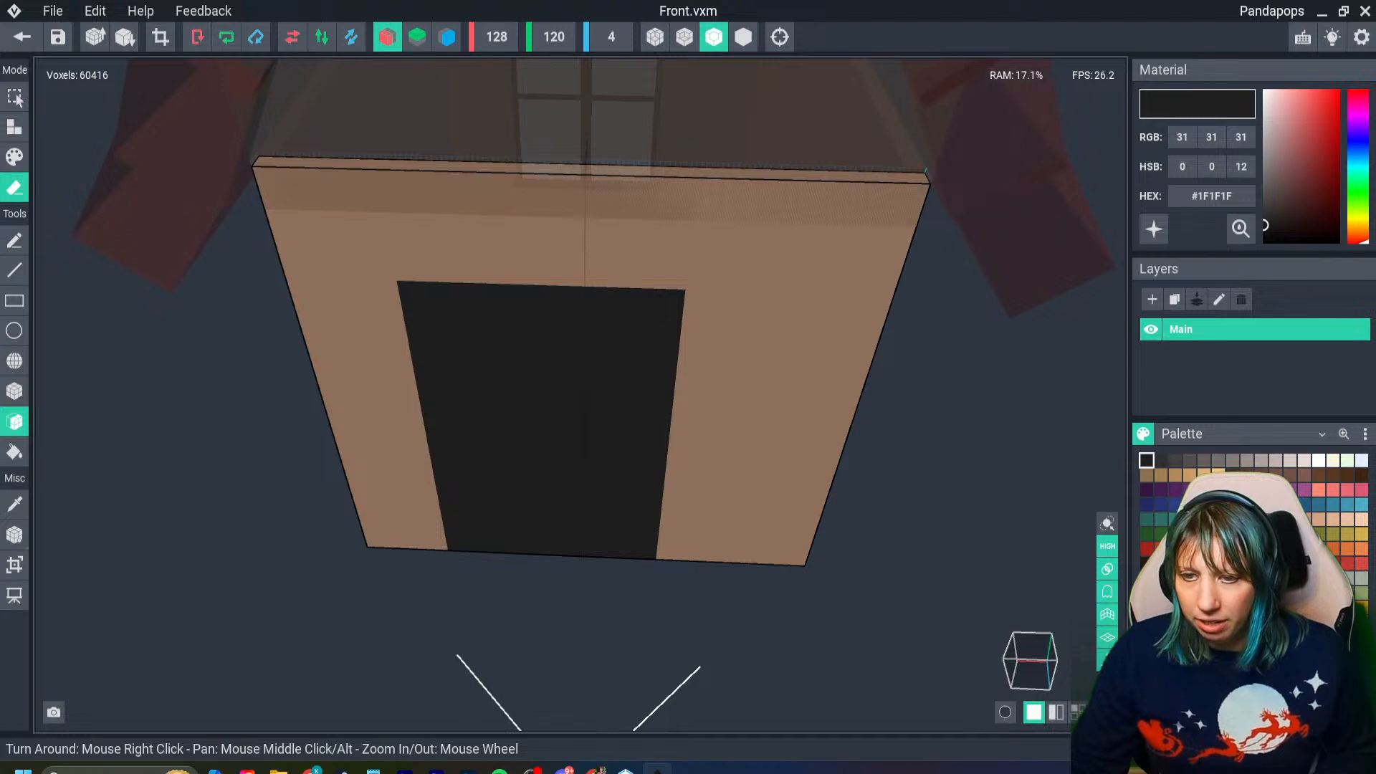
pyautogui.click(22, 36)
pyautogui.click(688, 283)
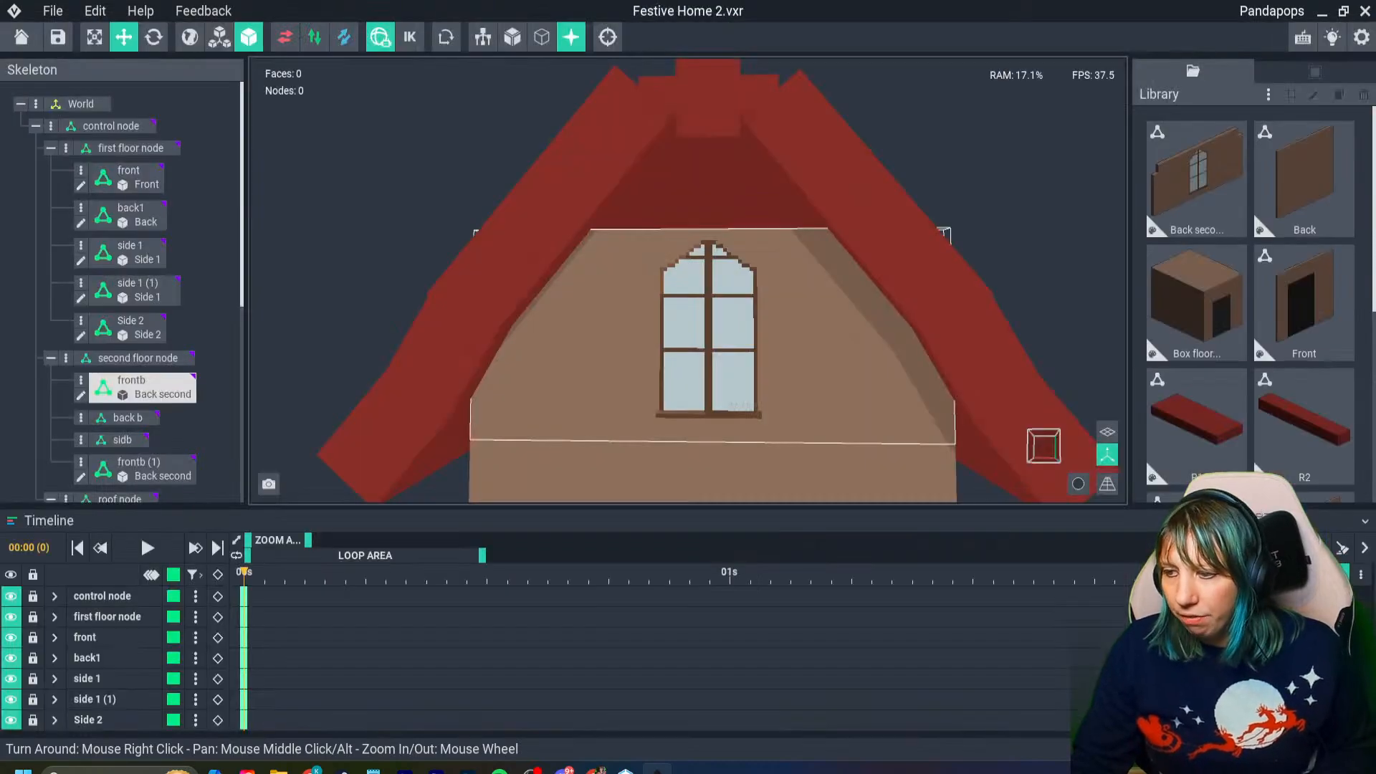
# - Reopen the frontb node's Back second wall for editing and switch to paint mode
pyautogui.doubleClick(741, 406)
pyautogui.scroll(4, 661, 480)
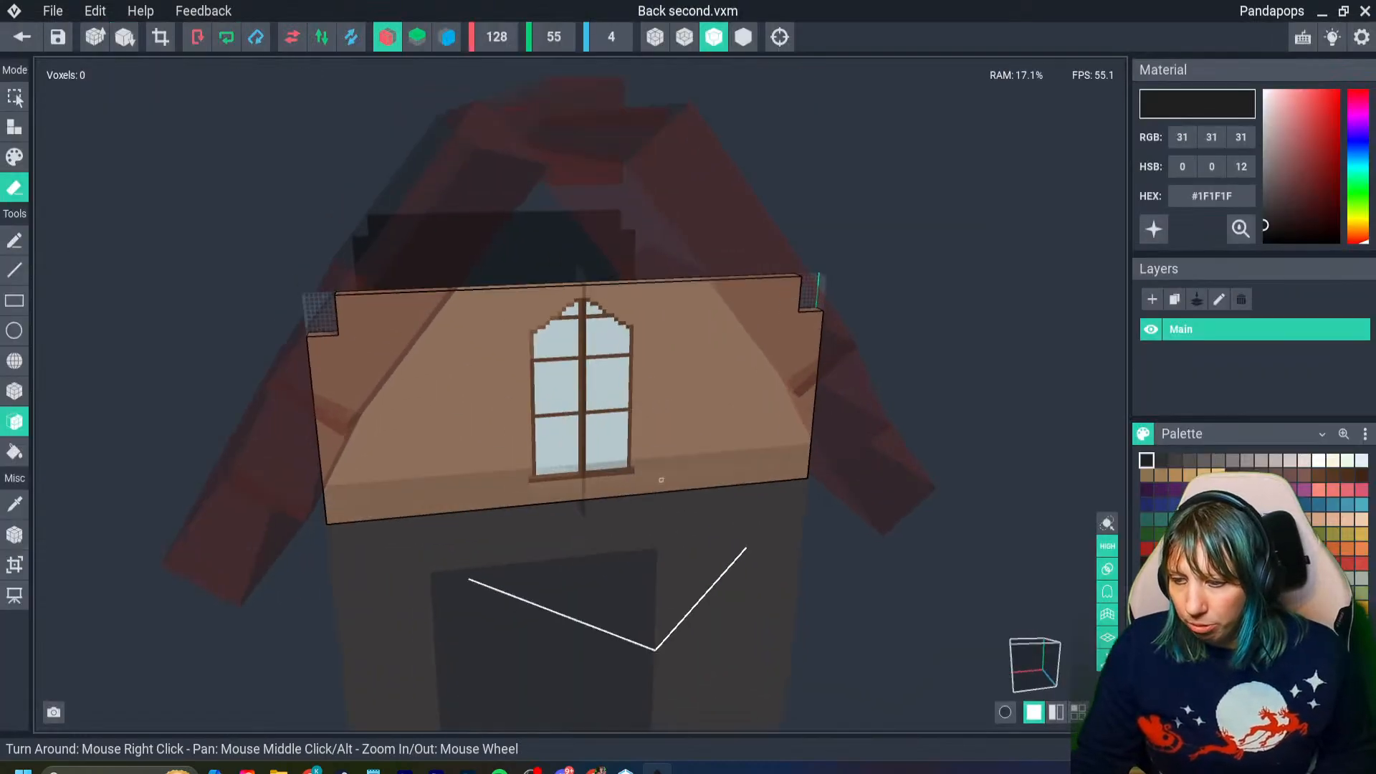
pyautogui.moveTo(661, 479); pyautogui.dragTo(585, 331, button='right')
pyautogui.scroll(2, 584, 331)
pyautogui.scroll(3, 707, 448)
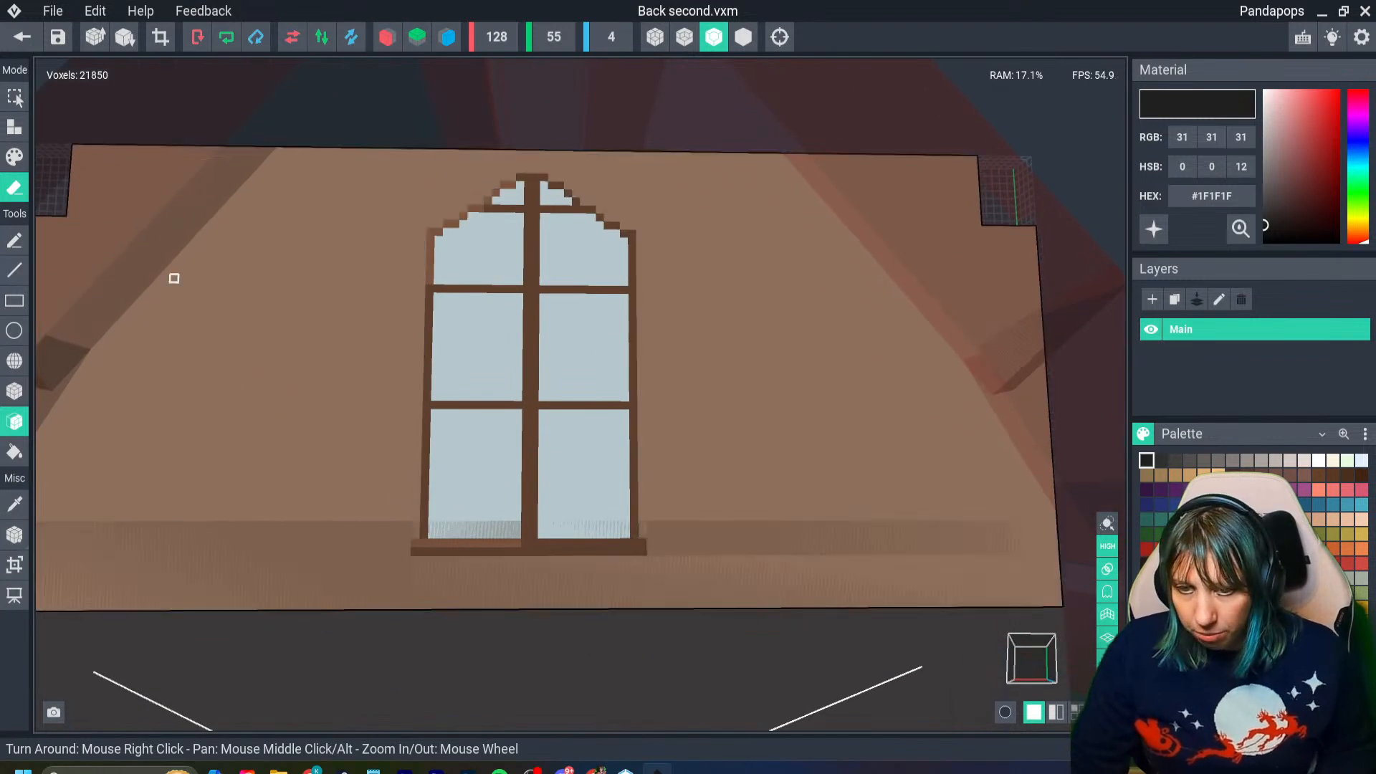
pyautogui.click(15, 156)
# - Sample the wall's brown #967560 as the paint colour and choose the box tool
pyautogui.click(333, 447)
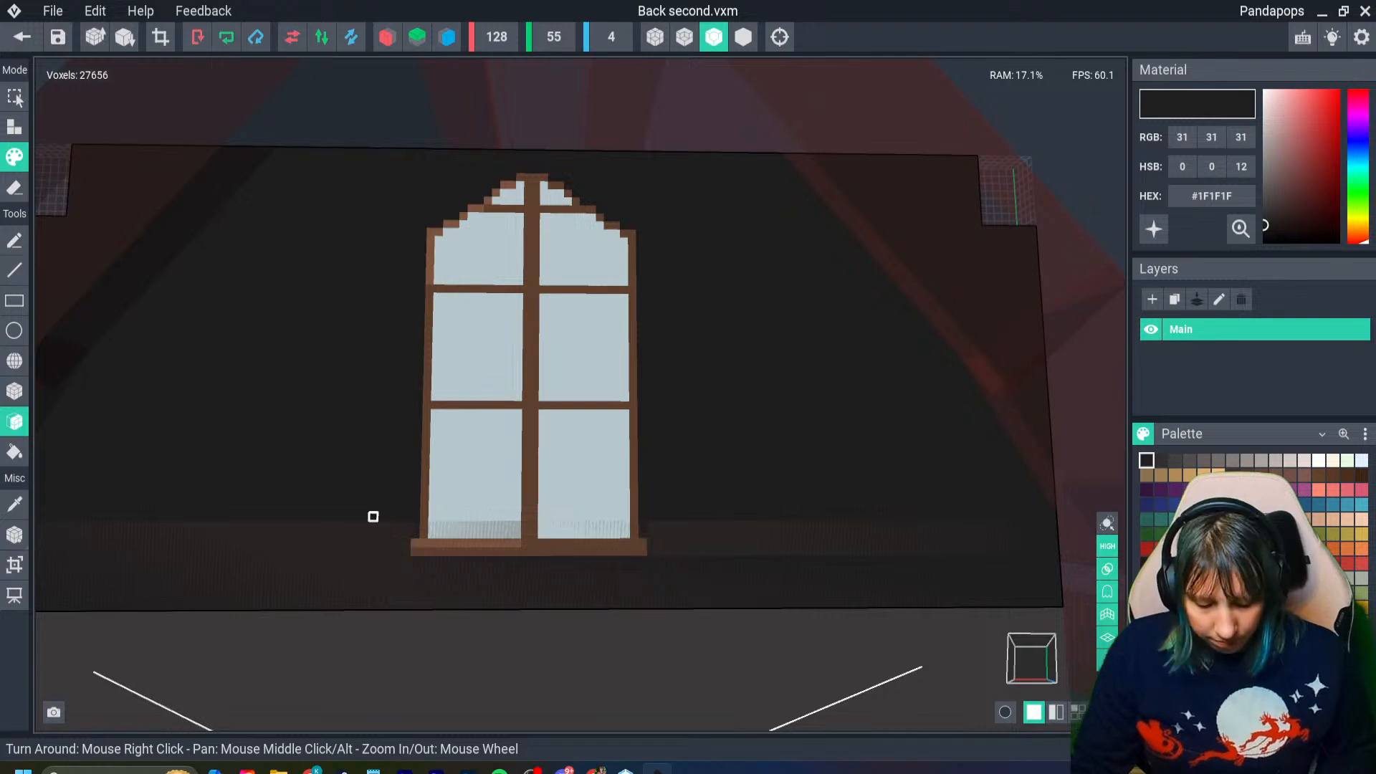
pyautogui.hotkey('ctrl', 'z')
pyautogui.click(326, 412)
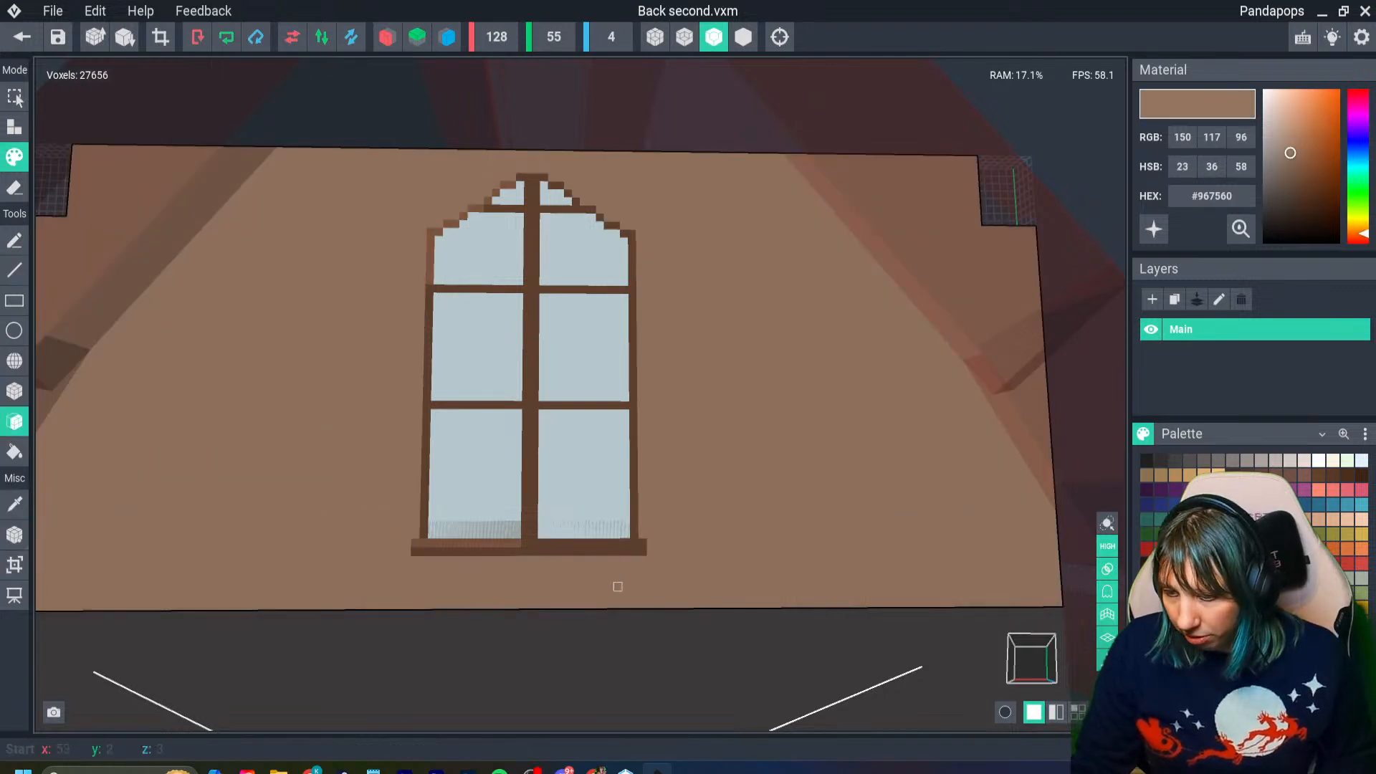
pyautogui.click(15, 390)
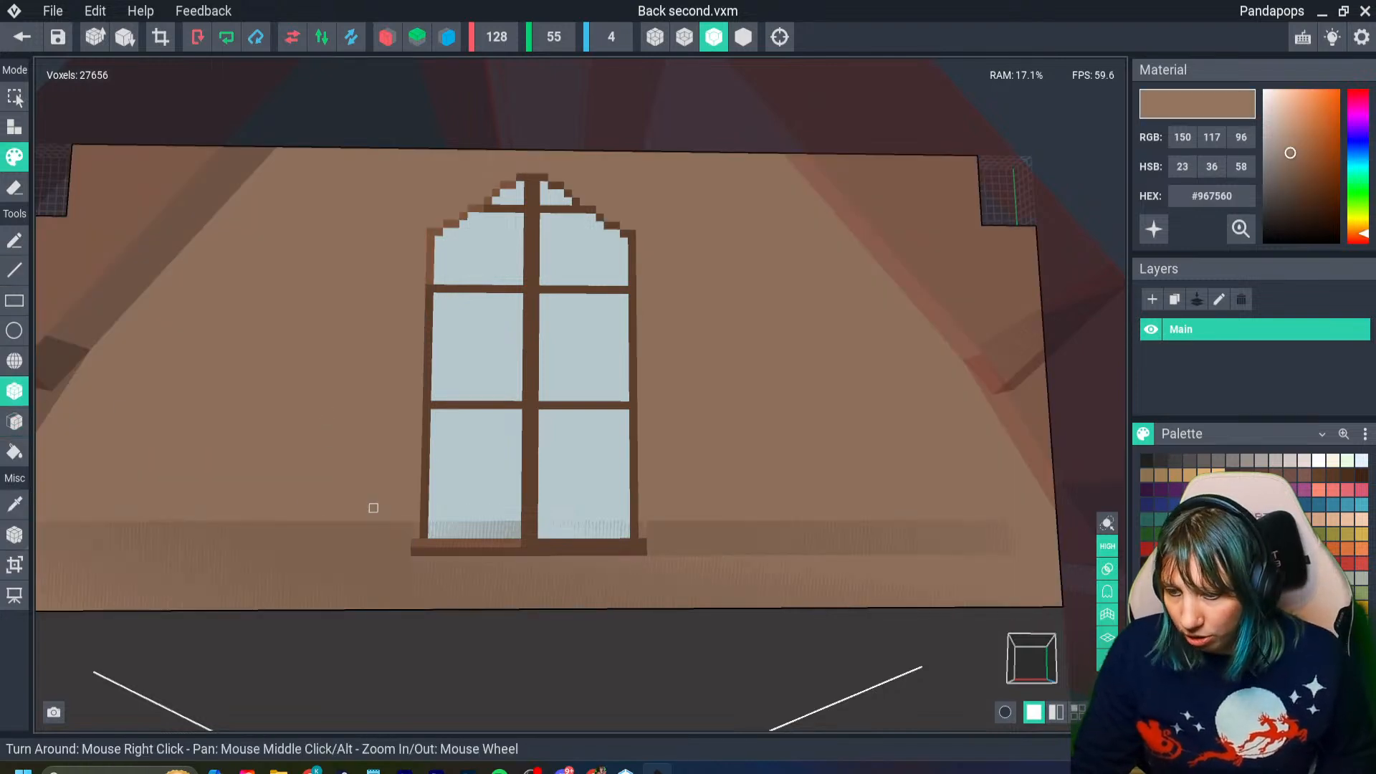
# - Try to paint over the window's sill and lower panes with the wall brown, and undo the painting
pyautogui.moveTo(379, 508); pyautogui.dragTo(610, 563)
pyautogui.moveTo(651, 508); pyautogui.dragTo(650, 508)
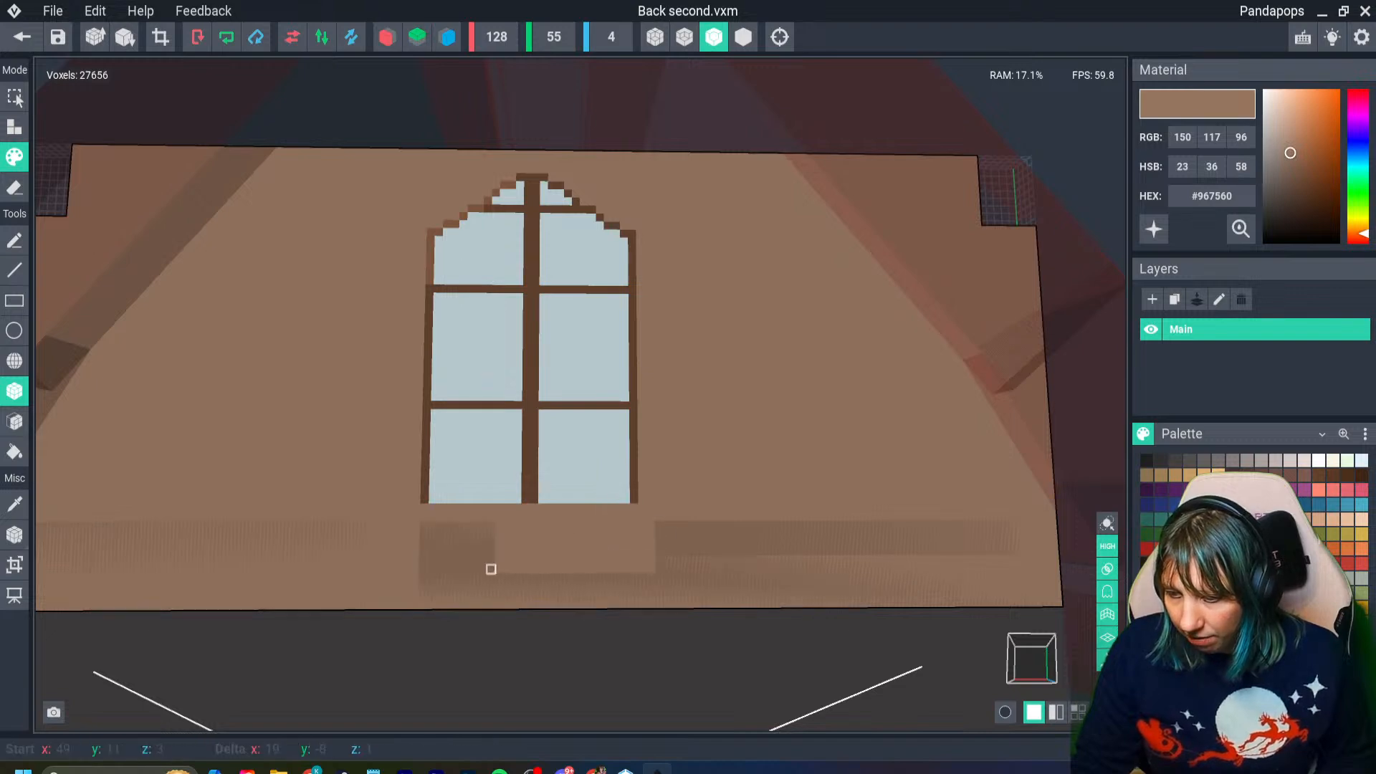
pyautogui.moveTo(402, 457); pyautogui.dragTo(651, 534)
pyautogui.scroll(4, 602, 513)
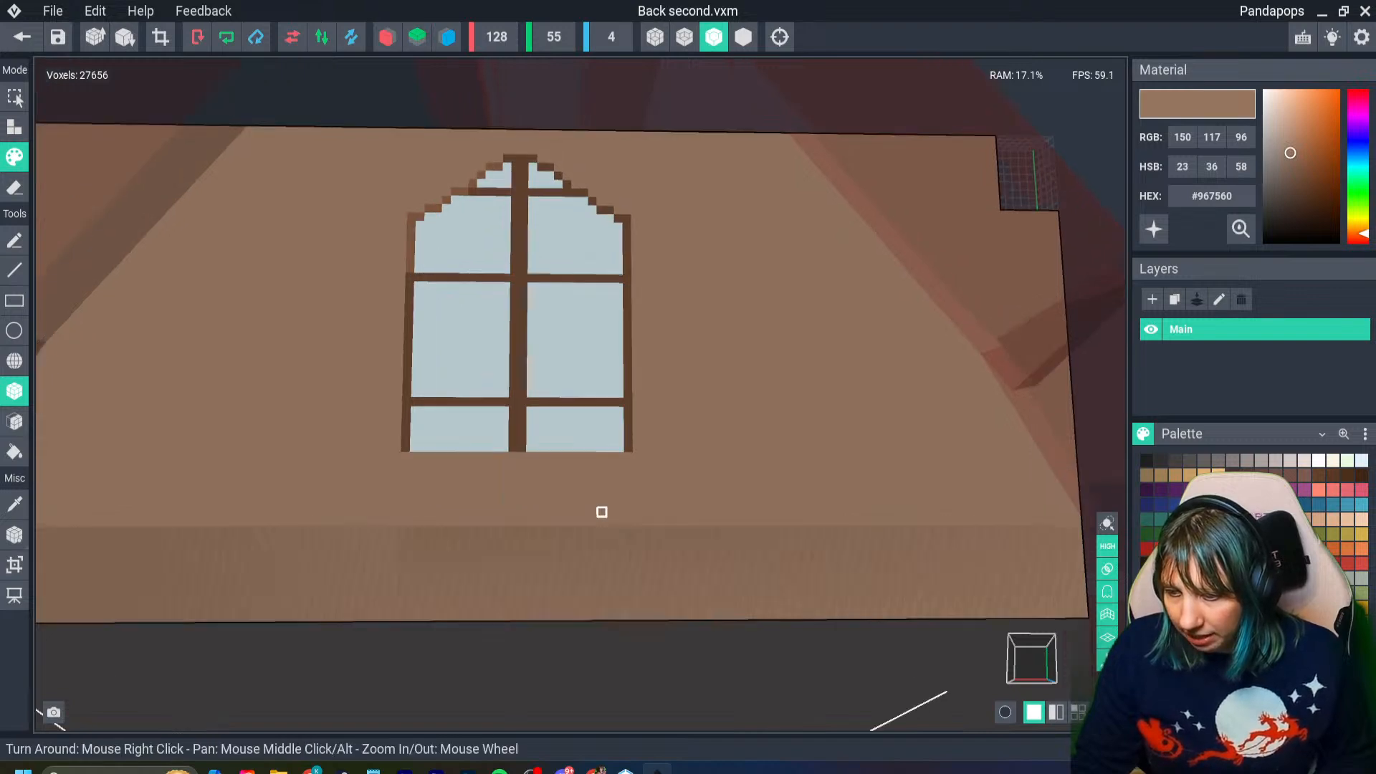
pyautogui.moveTo(602, 513); pyautogui.dragTo(546, 485, button='middle')
pyautogui.hotkey('ctrl', 'z')
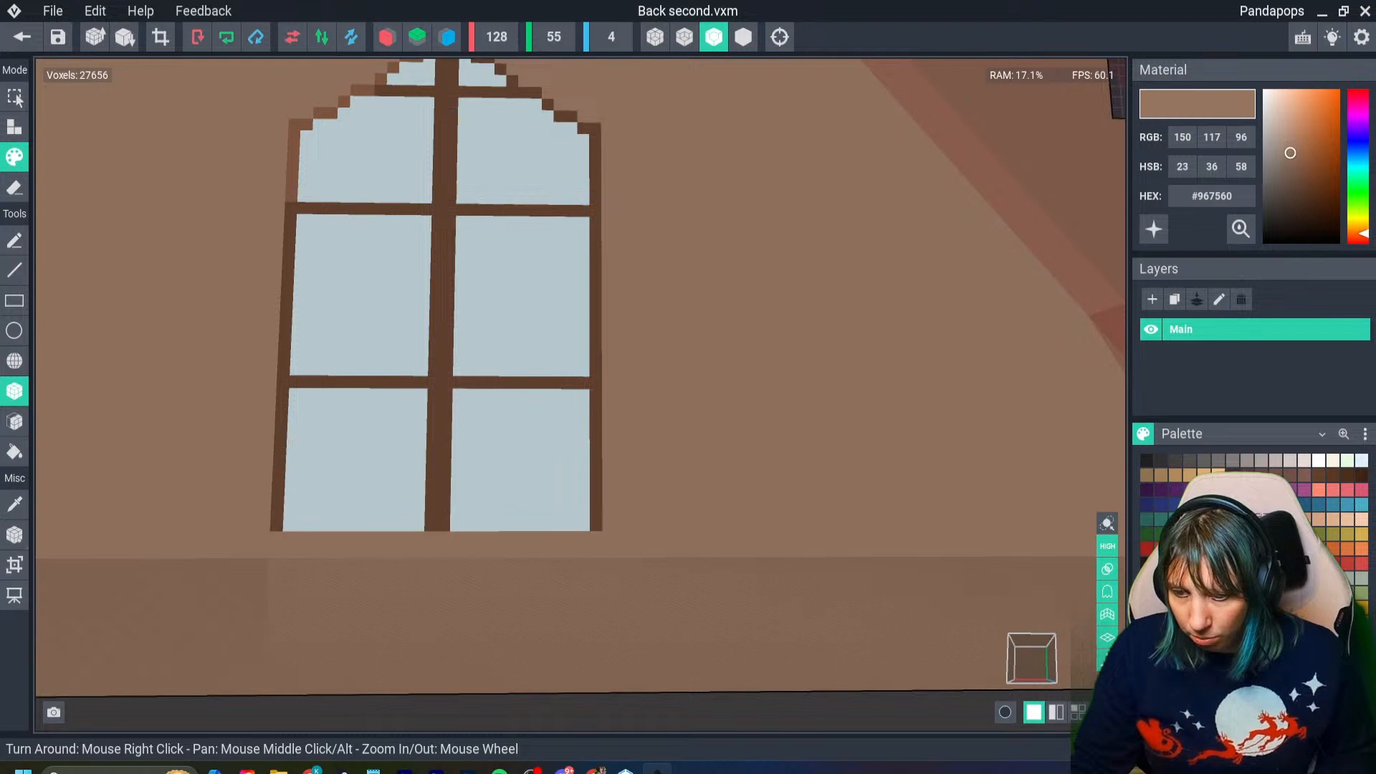
pyautogui.hotkey('ctrl', 'z')
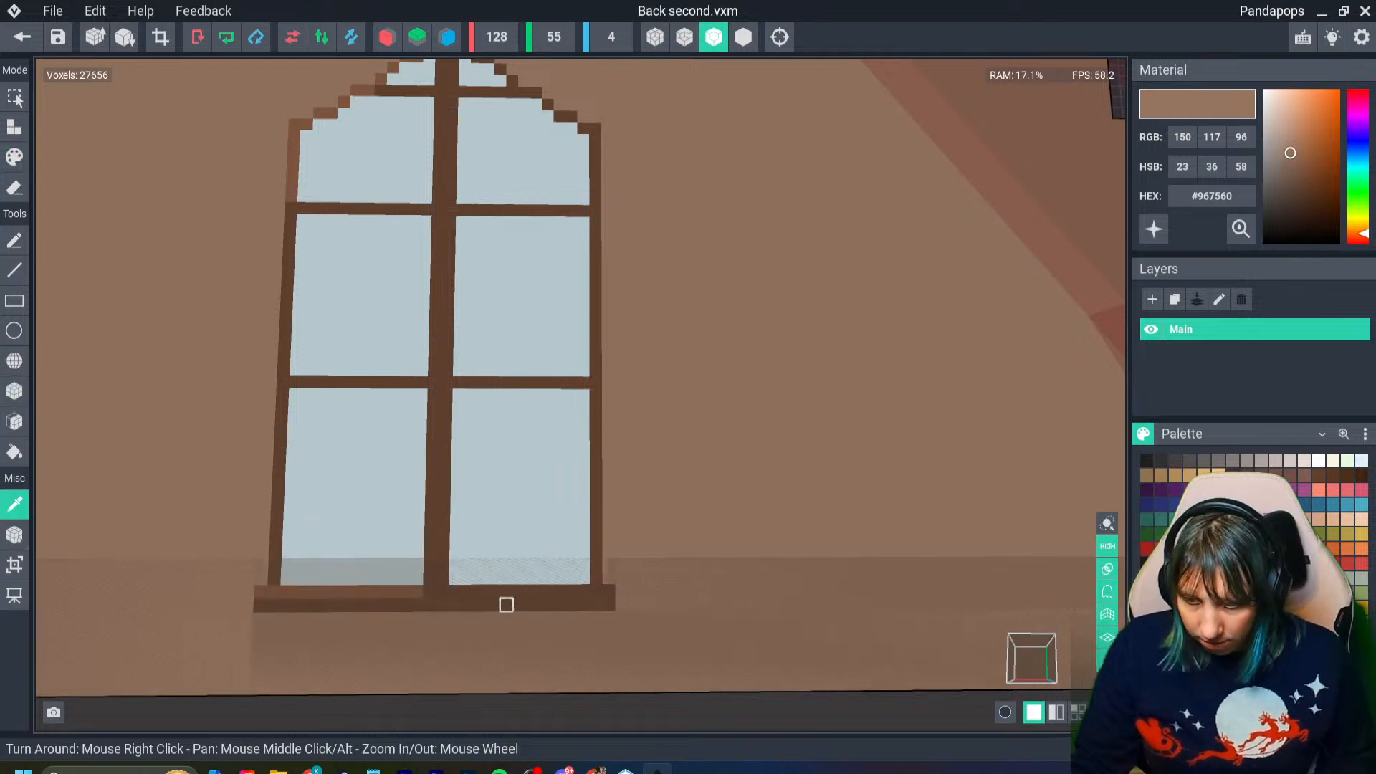
# - Paint a raised #634332 brown sill across the window's lower panes and highlight part of its top edge in #825841
pyautogui.click(506, 604)
pyautogui.moveTo(251, 430); pyautogui.dragTo(608, 459)
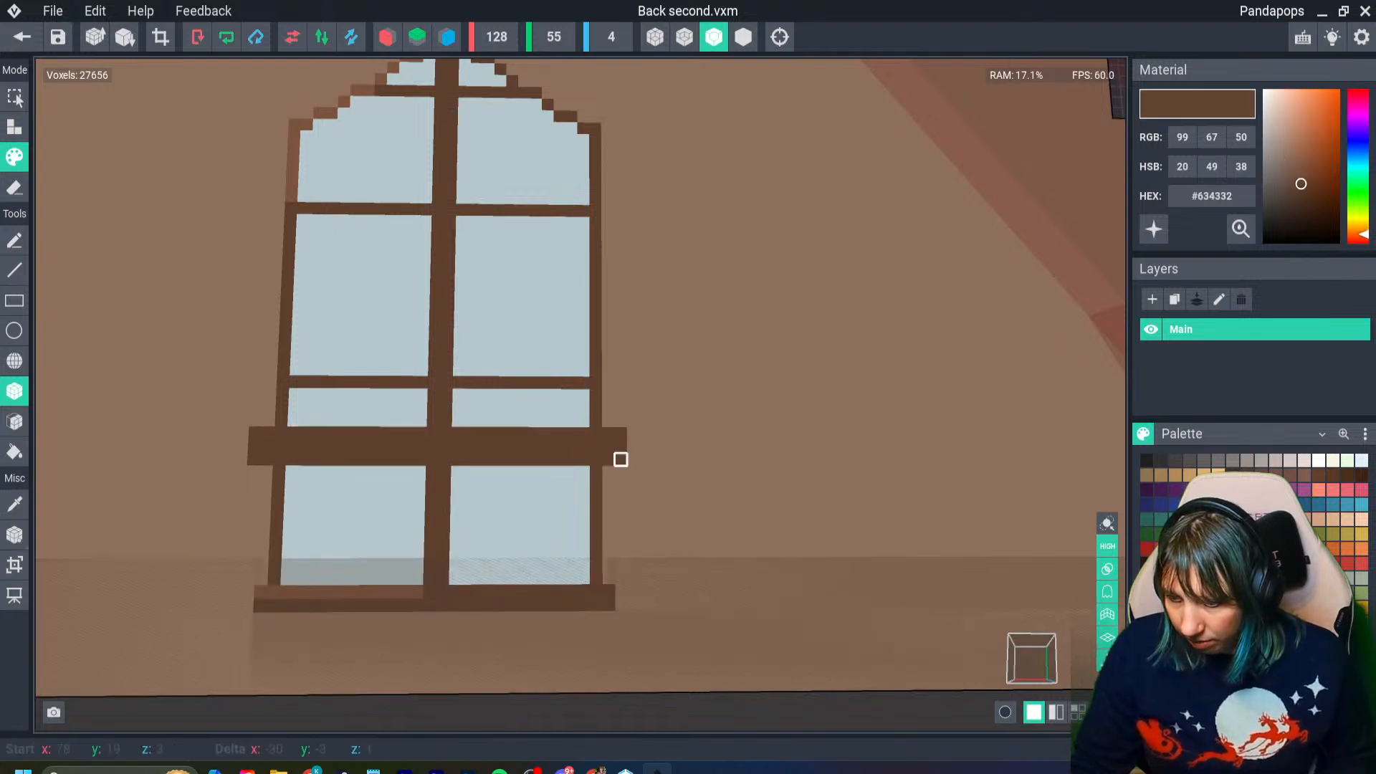
pyautogui.press('i')
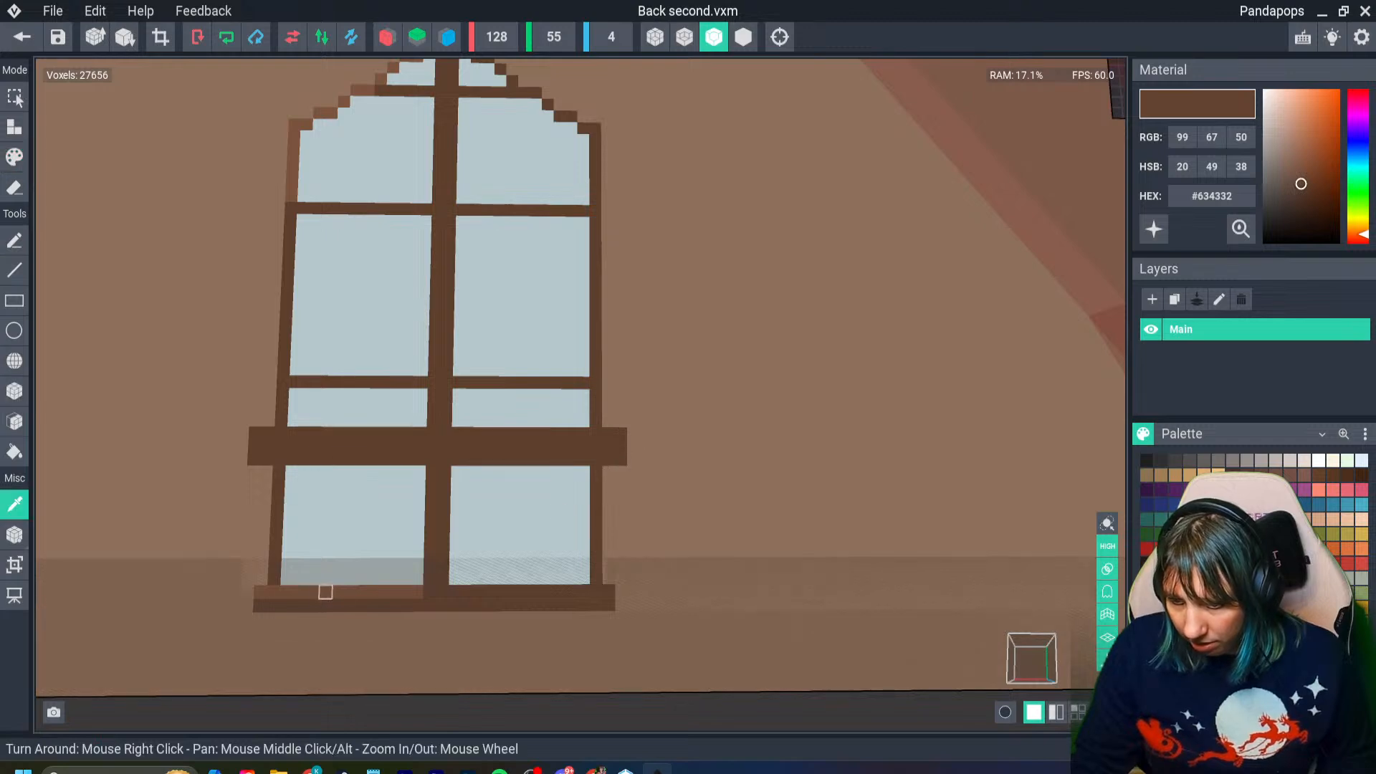
pyautogui.moveTo(242, 433); pyautogui.dragTo(331, 433)
# - Paint over the old sill and panes below the raised sill with wall brown #967560, then save and return to the house scene
pyautogui.press('i')
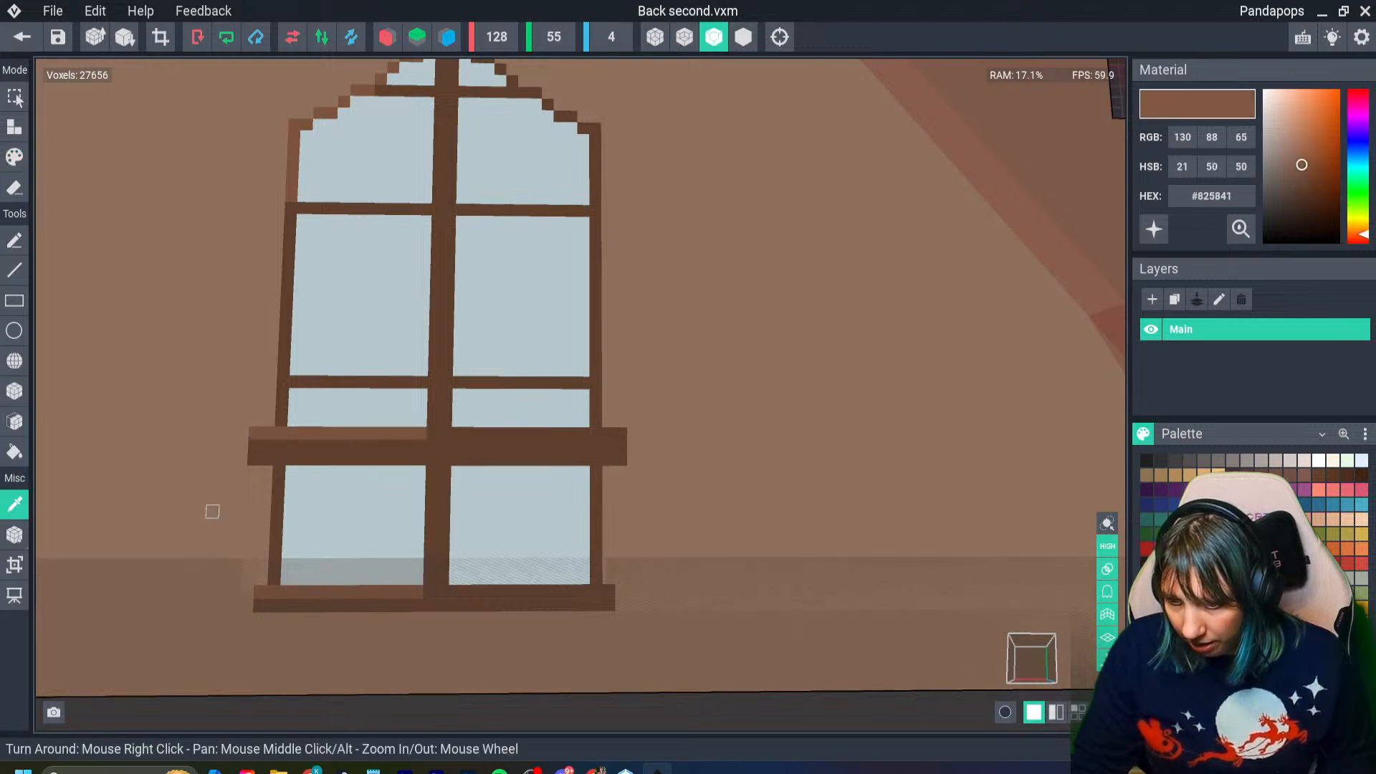
pyautogui.click(214, 508)
pyautogui.moveTo(252, 470); pyautogui.dragTo(643, 622)
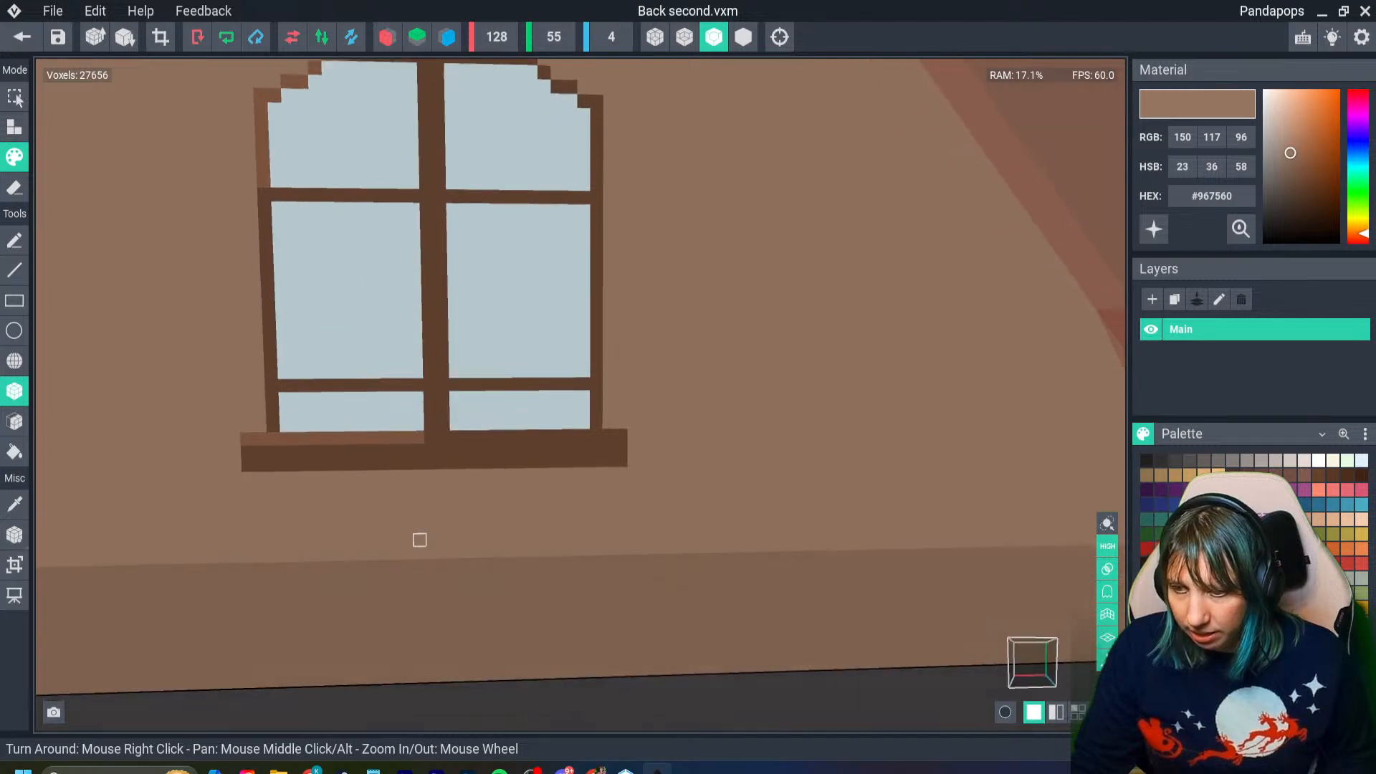
pyautogui.scroll(-5, 423, 538)
pyautogui.scroll(3, 565, 503)
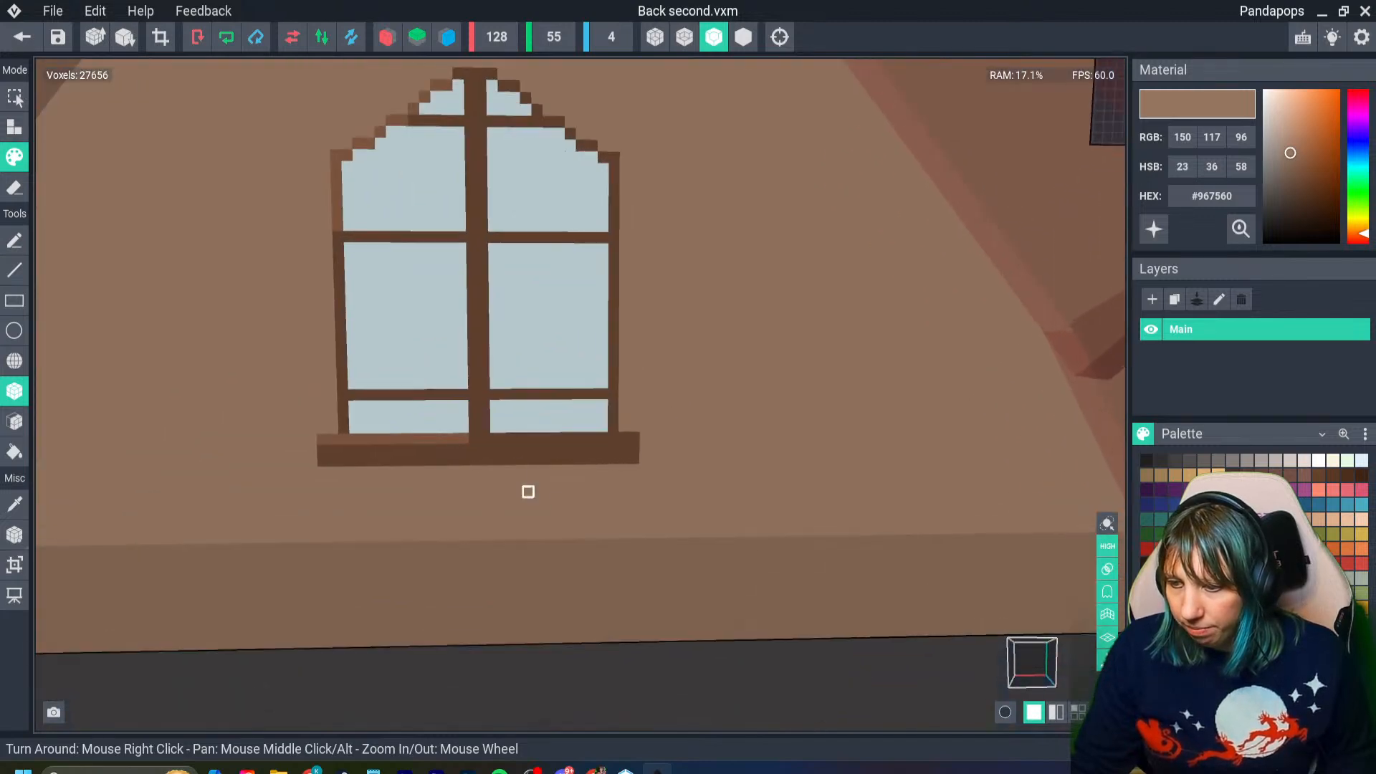
pyautogui.scroll(-8, 525, 488)
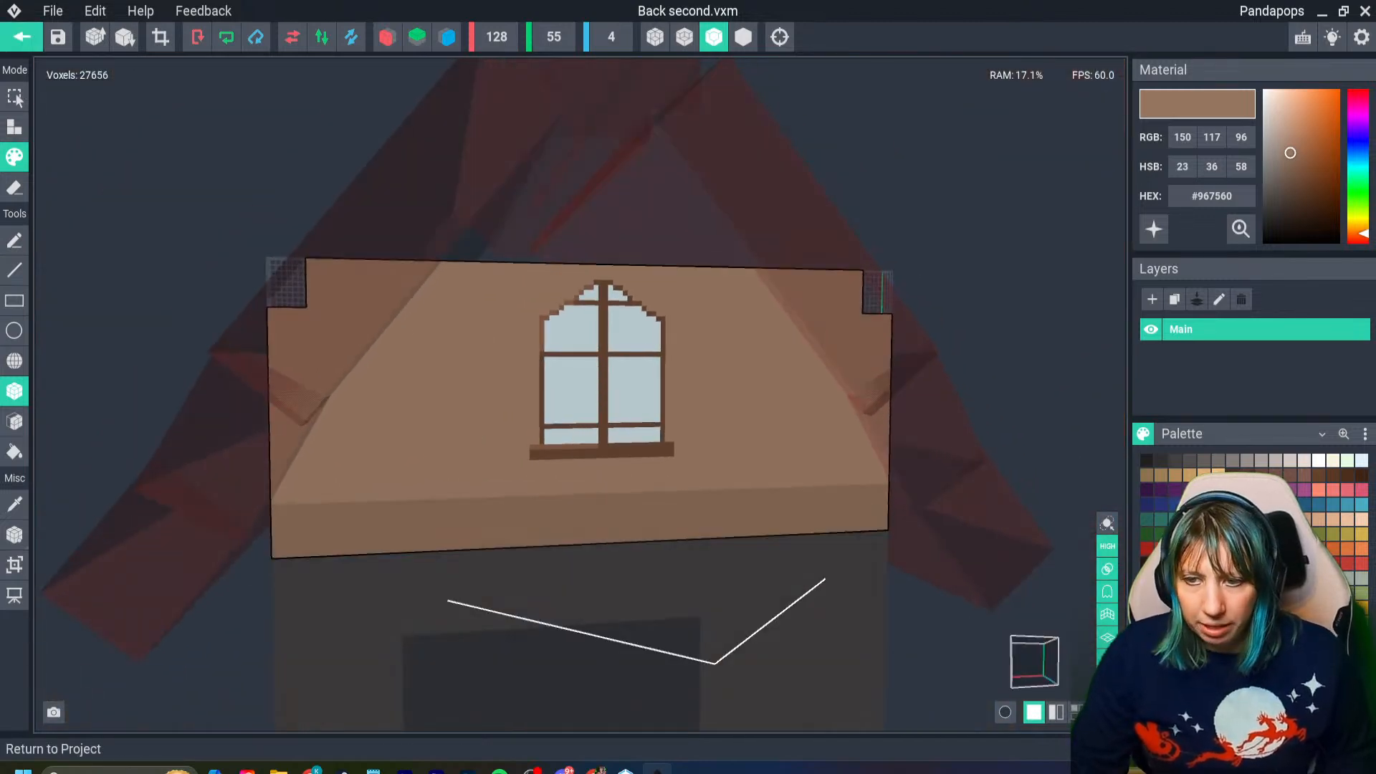
pyautogui.click(22, 36)
pyautogui.press('Return')
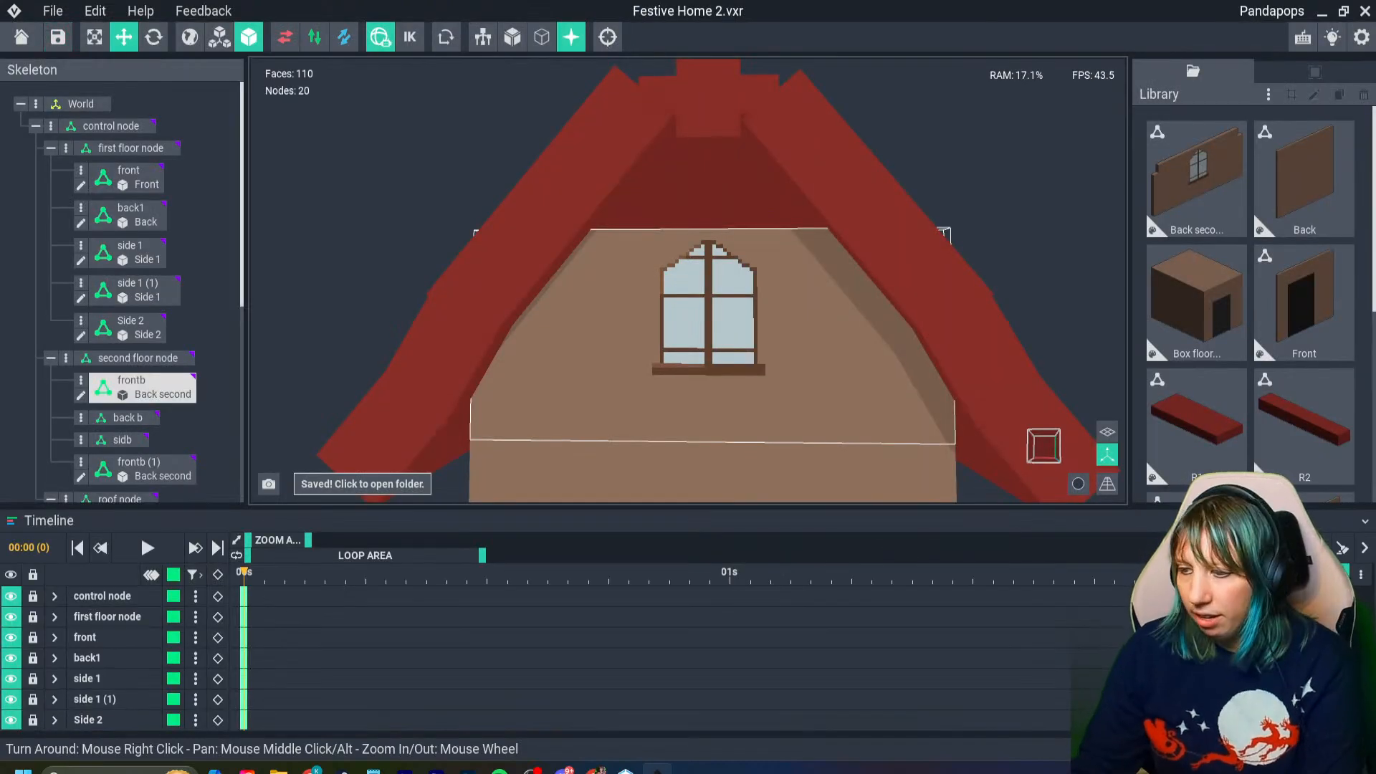
# - Examine the fit between the roof and upper wall, the raised window sill and the doorway from several angles
pyautogui.moveTo(649, 425); pyautogui.dragTo(650, 424, button='right')
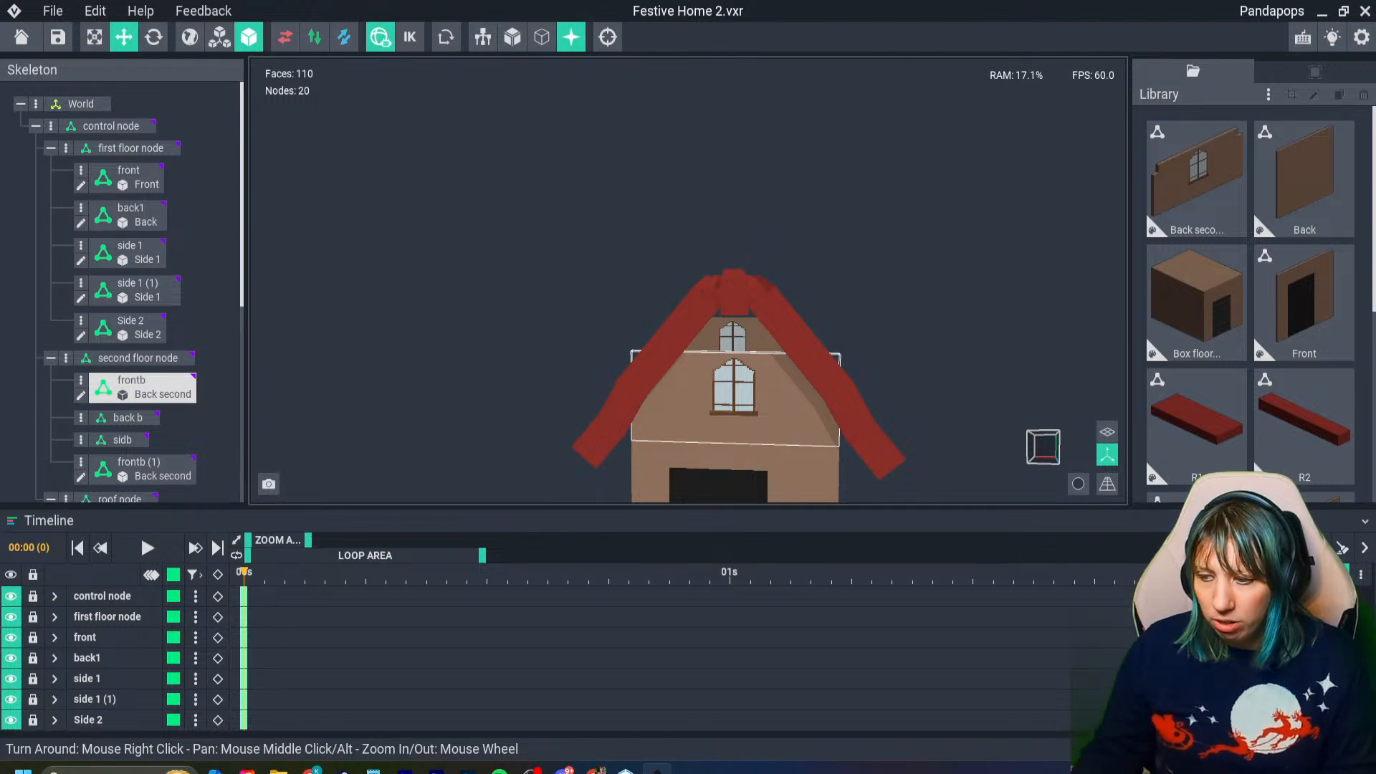
pyautogui.moveTo(649, 424); pyautogui.dragTo(681, 356, button='right')
pyautogui.scroll(3, 678, 399)
pyautogui.click(682, 356)
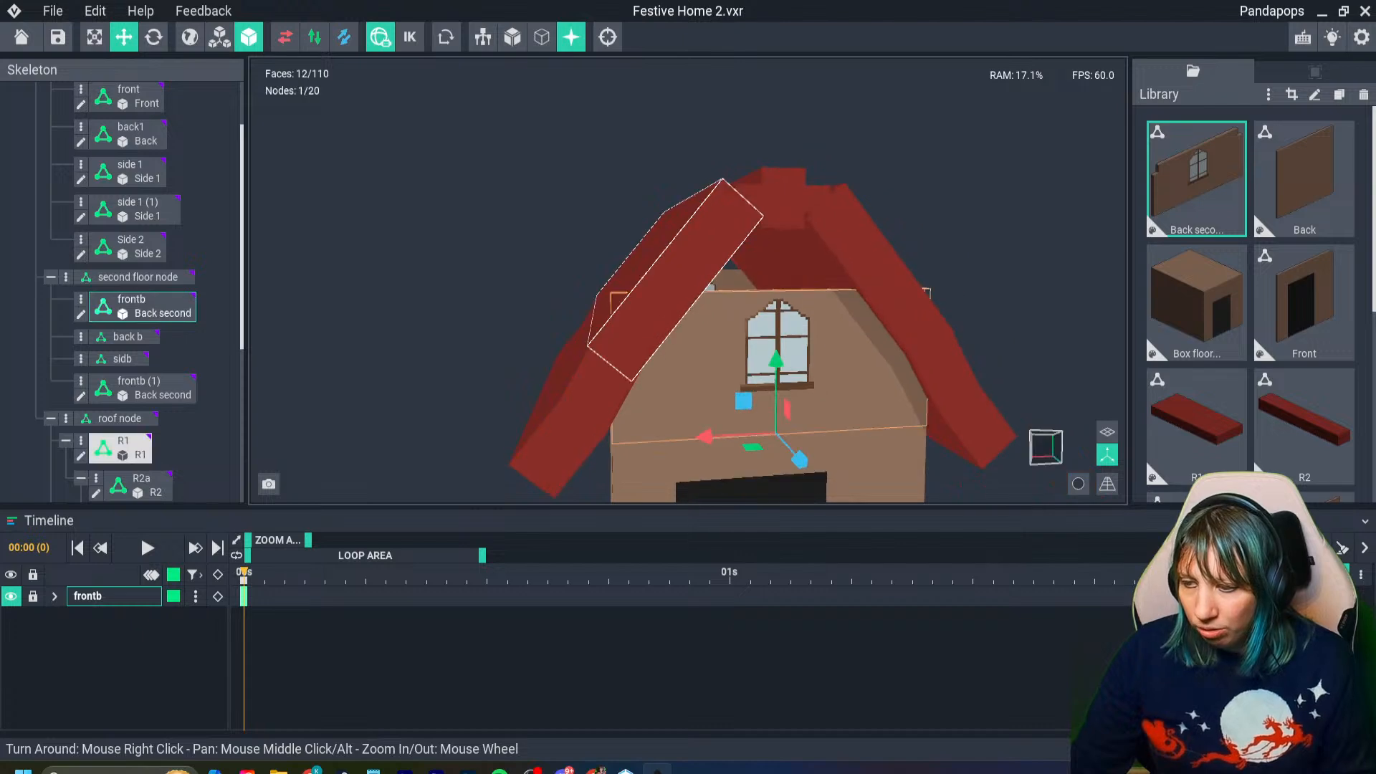
pyautogui.scroll(4, 615, 291)
pyautogui.moveTo(611, 287); pyautogui.dragTo(613, 287, button='right')
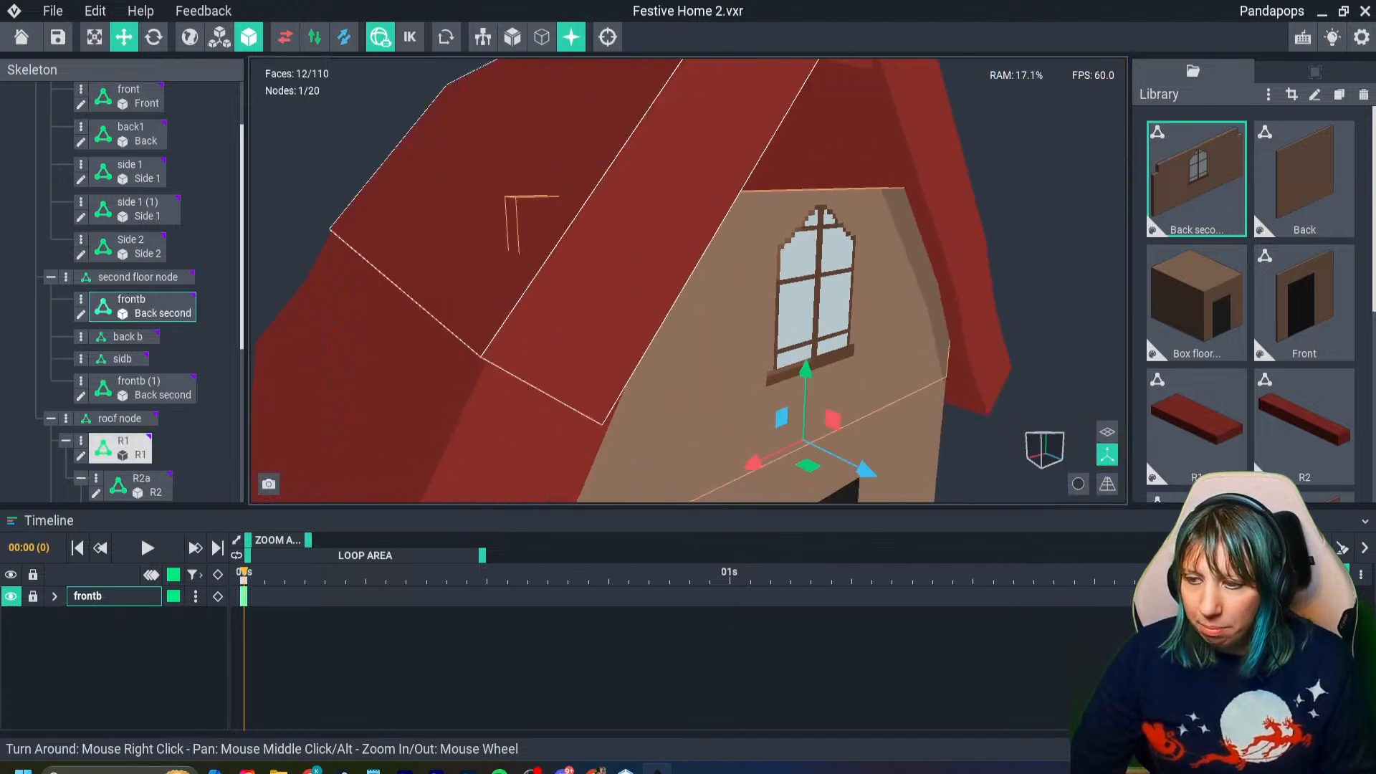
pyautogui.scroll(-3, 613, 287)
pyautogui.moveTo(593, 203); pyautogui.dragTo(593, 204, button='right')
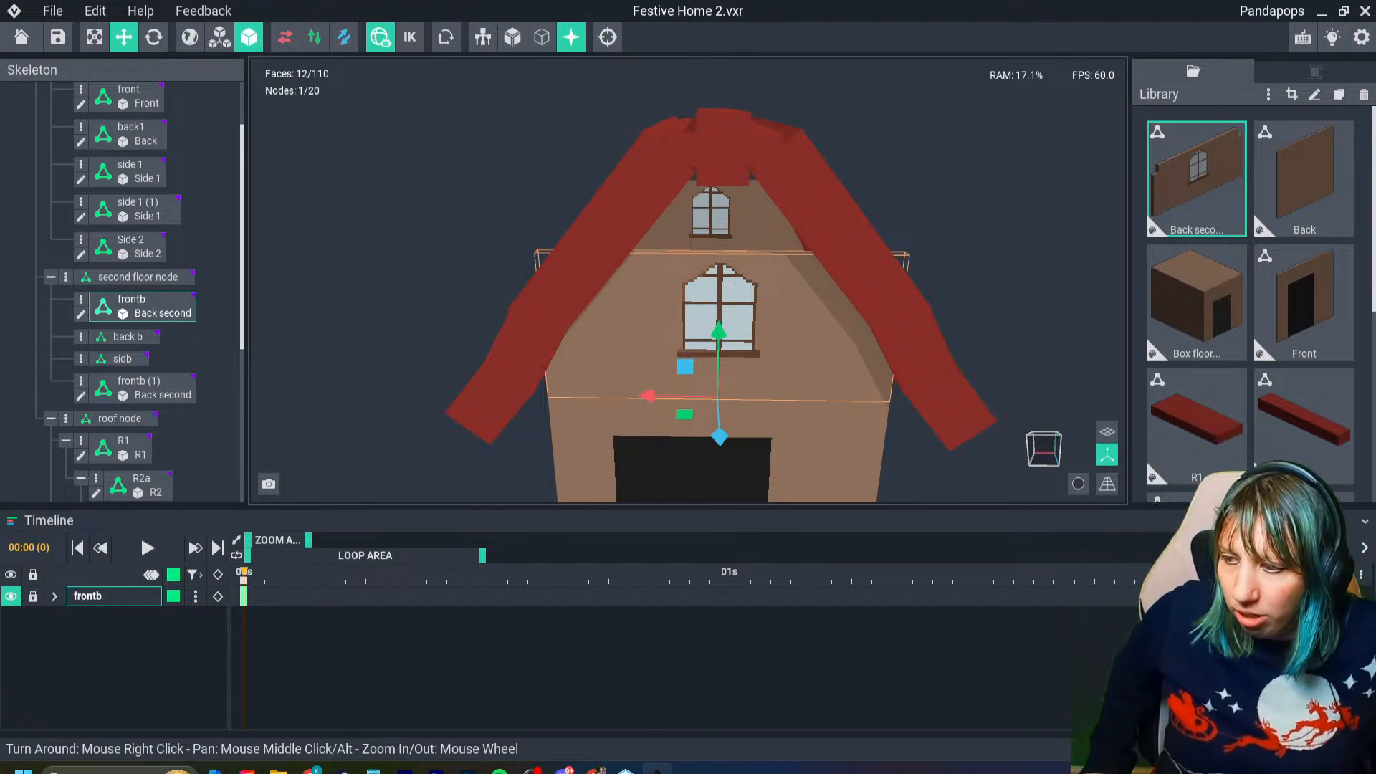
pyautogui.moveTo(777, 377); pyautogui.dragTo(777, 377, button='right')
pyautogui.scroll(-8, 777, 377)
pyautogui.moveTo(776, 437); pyautogui.dragTo(765, 455, button='right')
pyautogui.scroll(6, 776, 436)
pyautogui.scroll(1, 765, 455)
pyautogui.moveTo(761, 495); pyautogui.dragTo(746, 415, button='middle')
pyautogui.moveTo(746, 415); pyautogui.dragTo(709, 434, button='right')
pyautogui.scroll(3, 746, 415)
pyautogui.scroll(3, 708, 435)
pyautogui.scroll(-7, 709, 434)
pyautogui.scroll(5, 709, 434)
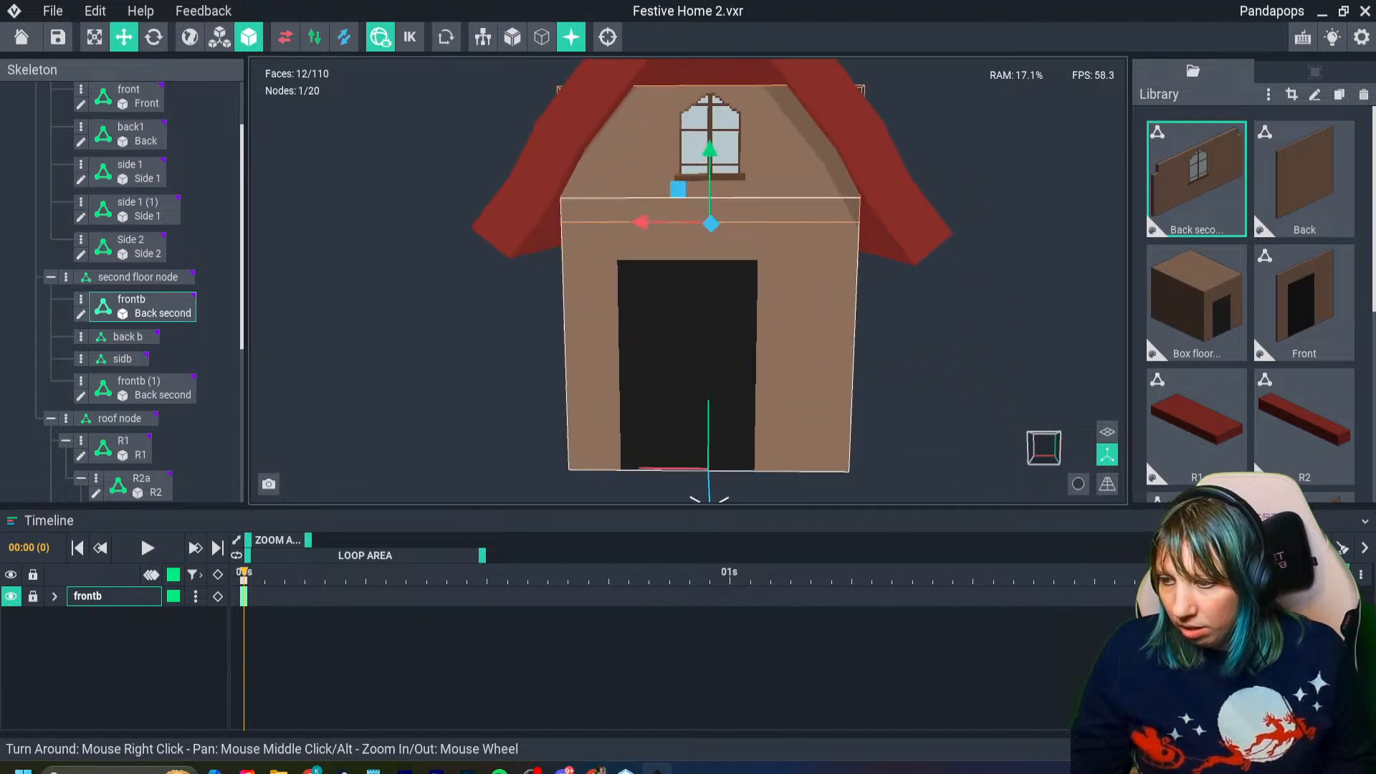
pyautogui.scroll(2, 709, 434)
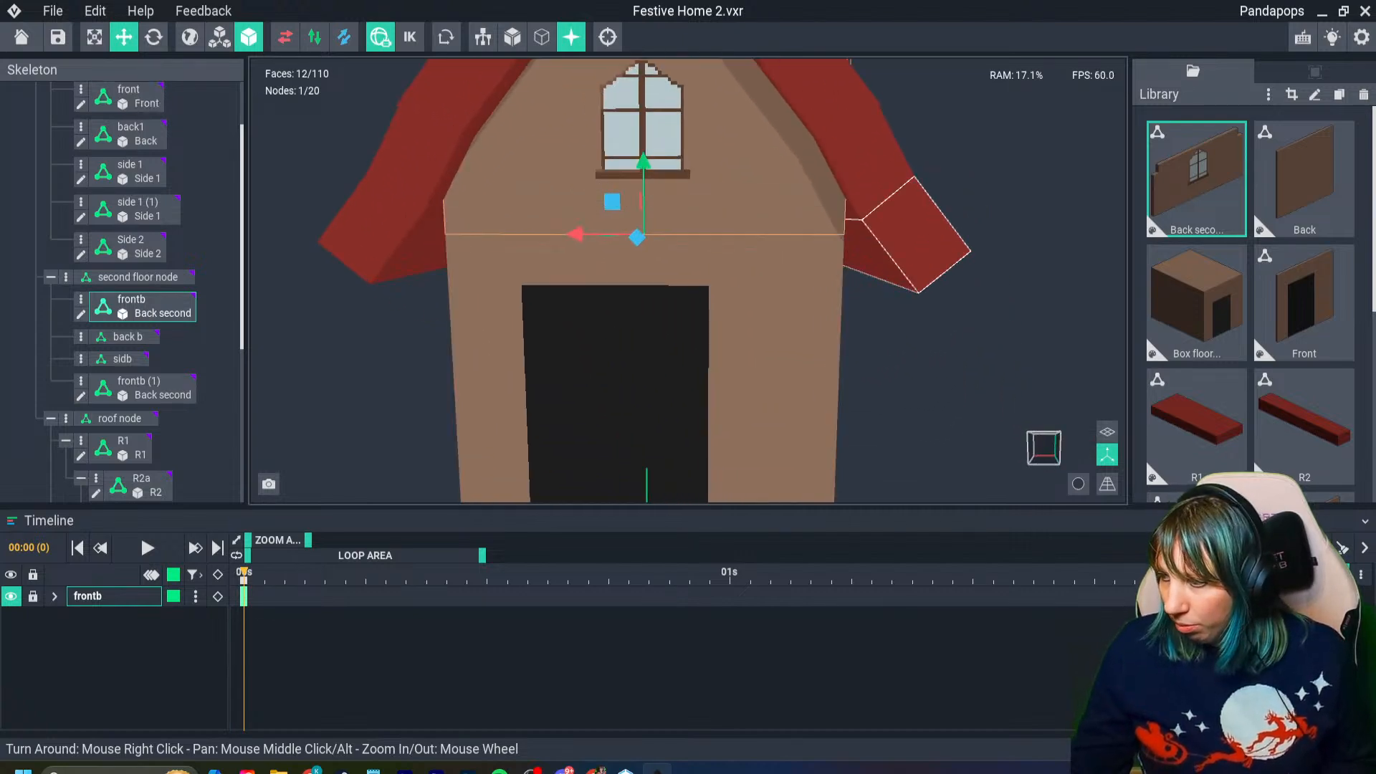
# - Reopen the Back second wall, copy the window sill's dark brown hex value #634332, and return to the house scene with the model saved
pyautogui.doubleClick(731, 193)
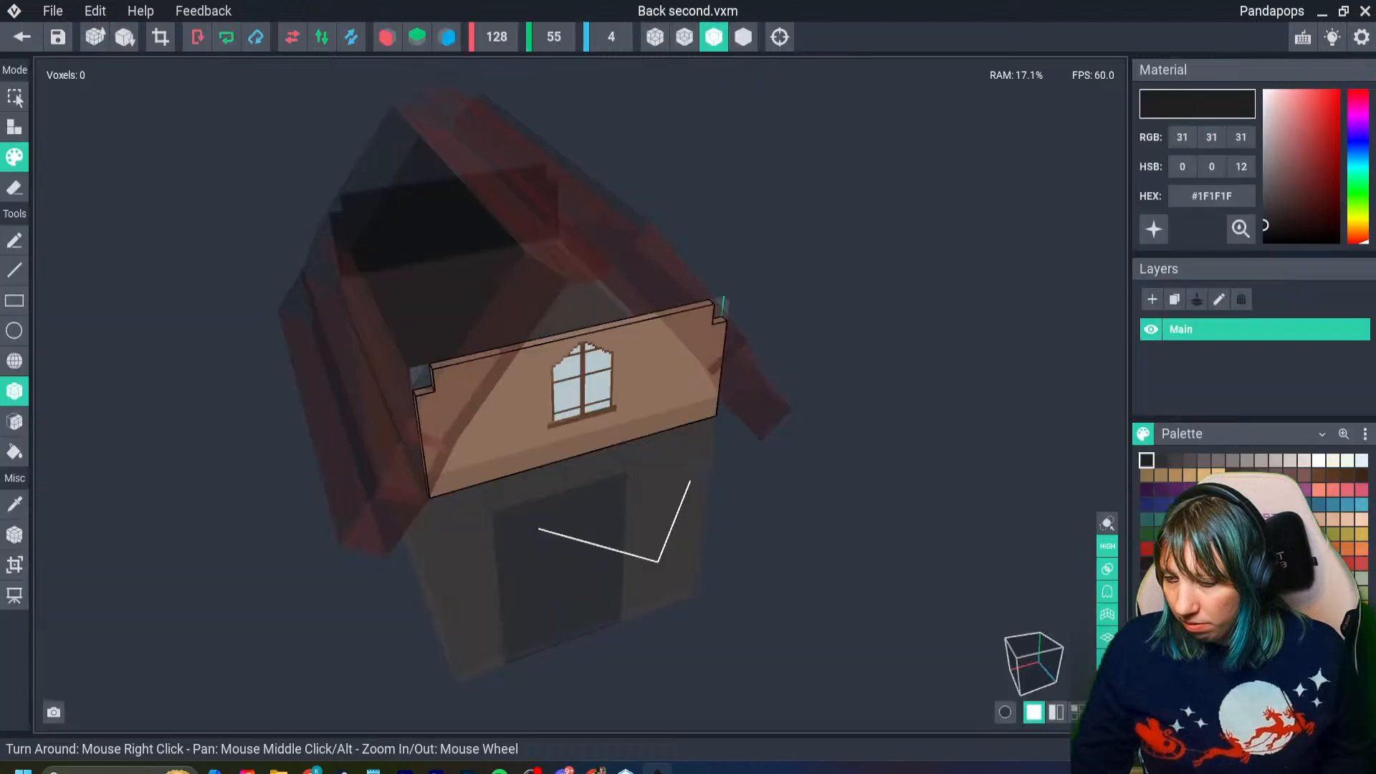
pyautogui.moveTo(745, 408); pyautogui.dragTo(654, 362, button='right')
pyautogui.scroll(5, 654, 363)
pyautogui.moveTo(587, 473); pyautogui.dragTo(541, 453, button='right')
pyautogui.press('i')
pyautogui.click(541, 453)
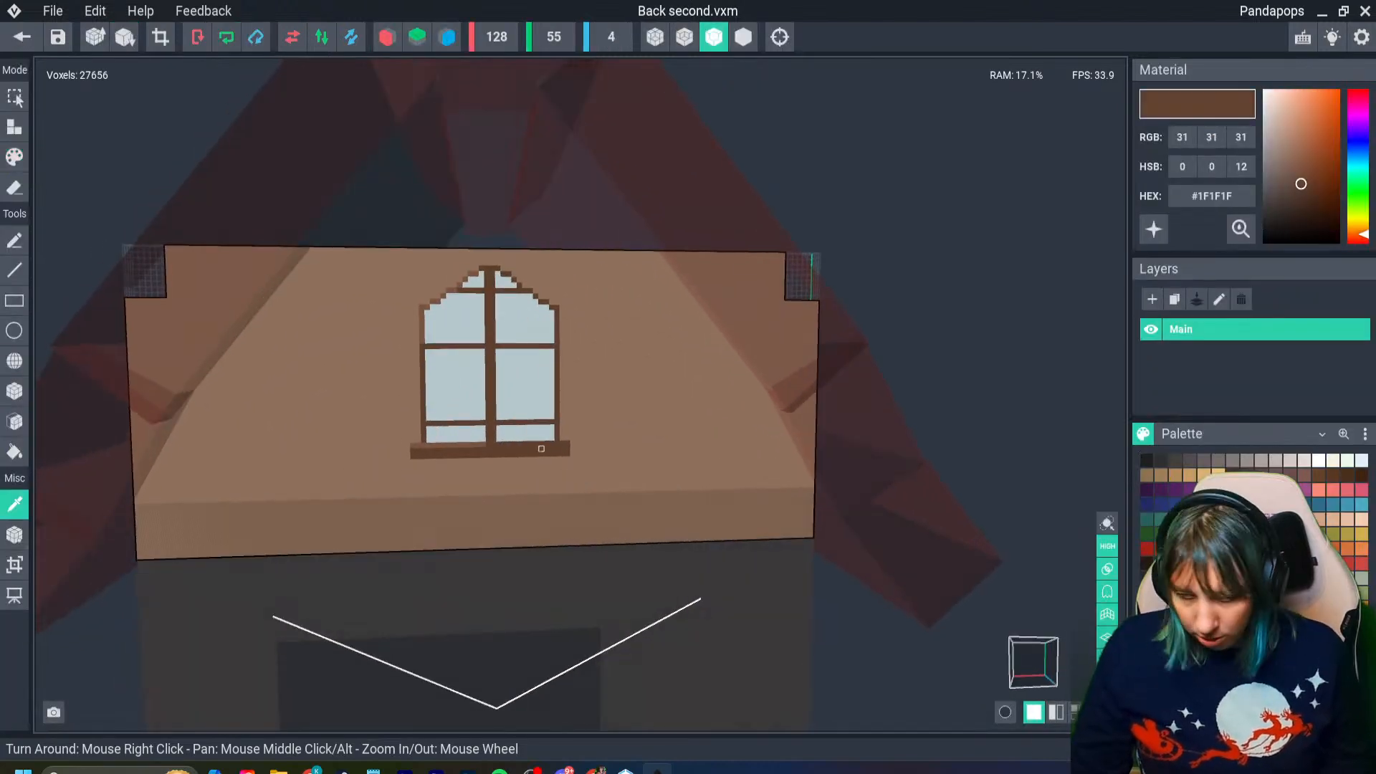
pyautogui.rightClick(1197, 199)
pyautogui.click(1226, 213)
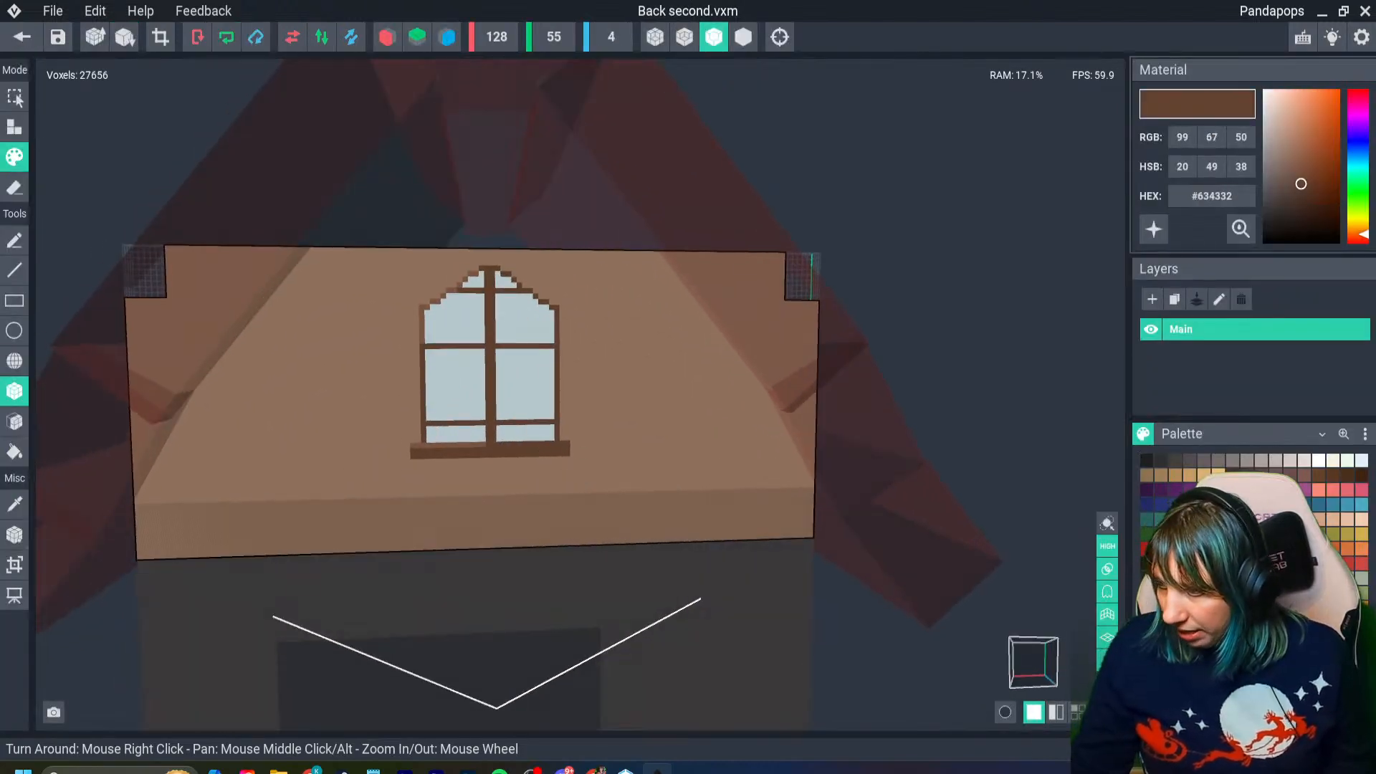
pyautogui.click(21, 37)
pyautogui.click(537, 283)
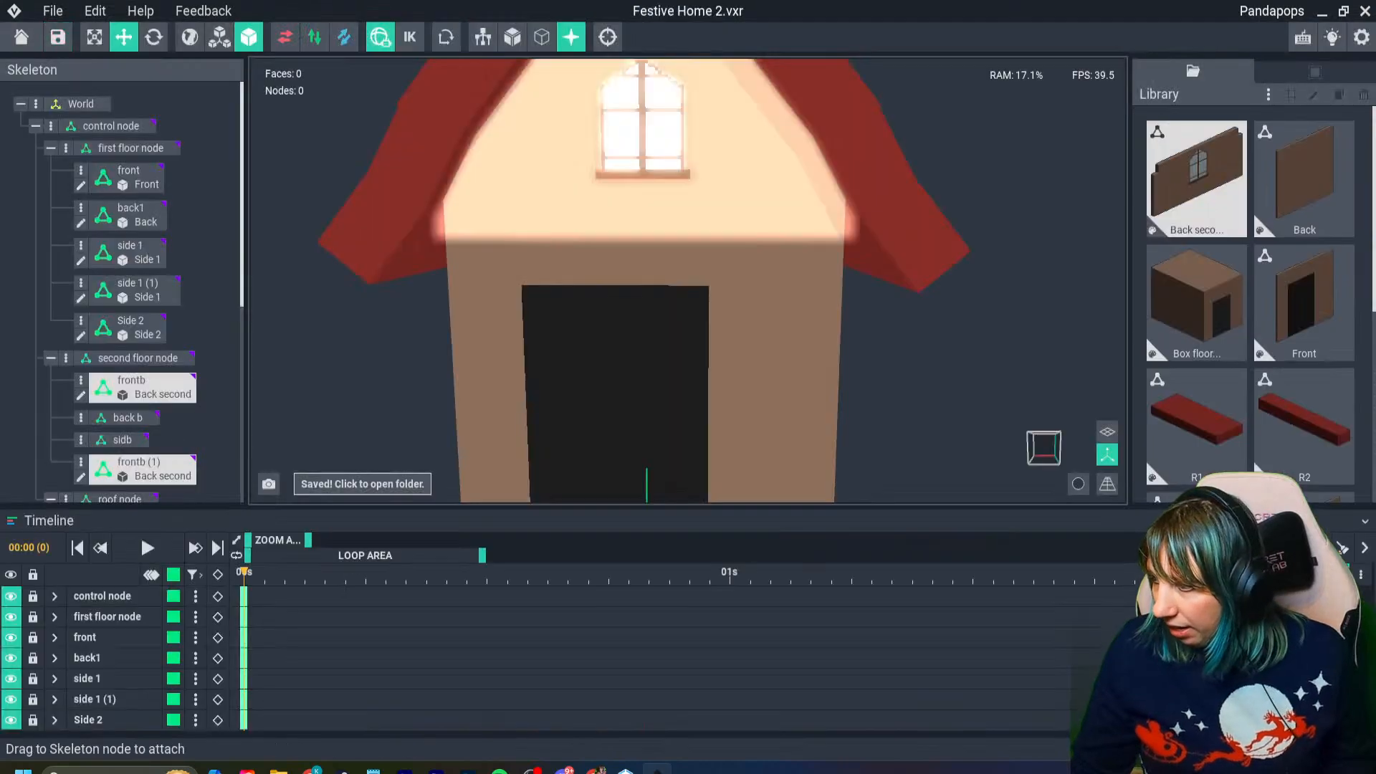
# - Create a new model named wooda and set its material colour to the copied #634332
pyautogui.click(1269, 94)
pyautogui.click(1295, 111)
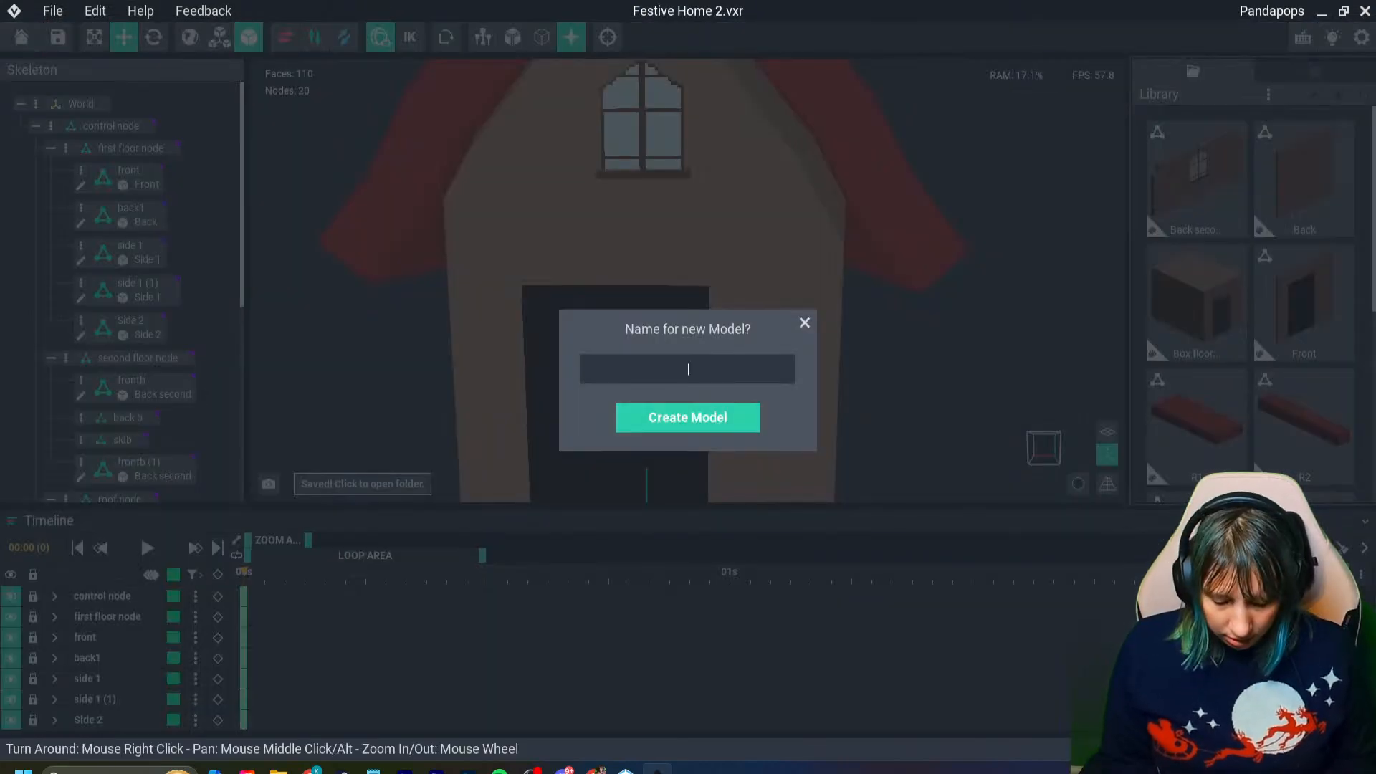
pyautogui.write('wood')
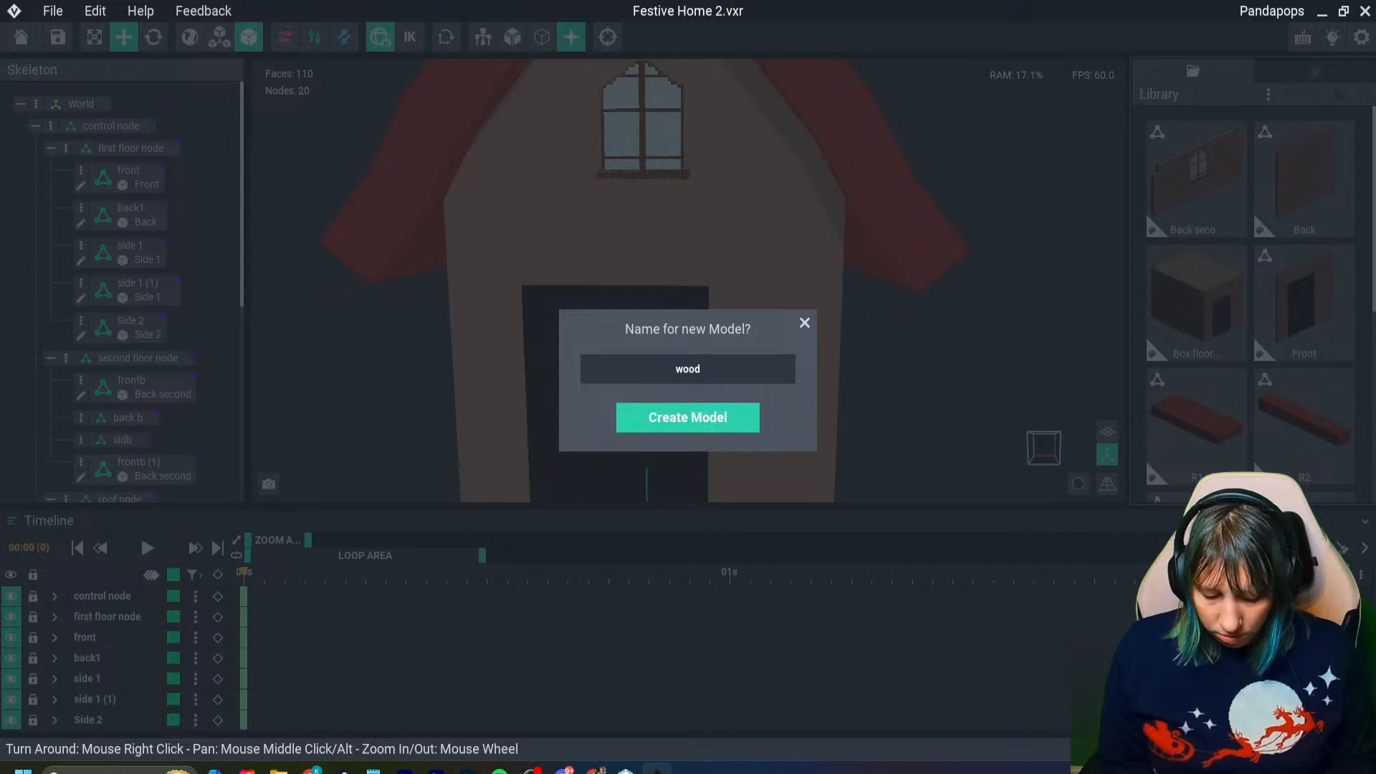
pyautogui.write('a')
pyautogui.press('Return')
pyautogui.moveTo(479, 365); pyautogui.dragTo(496, 385, button='right')
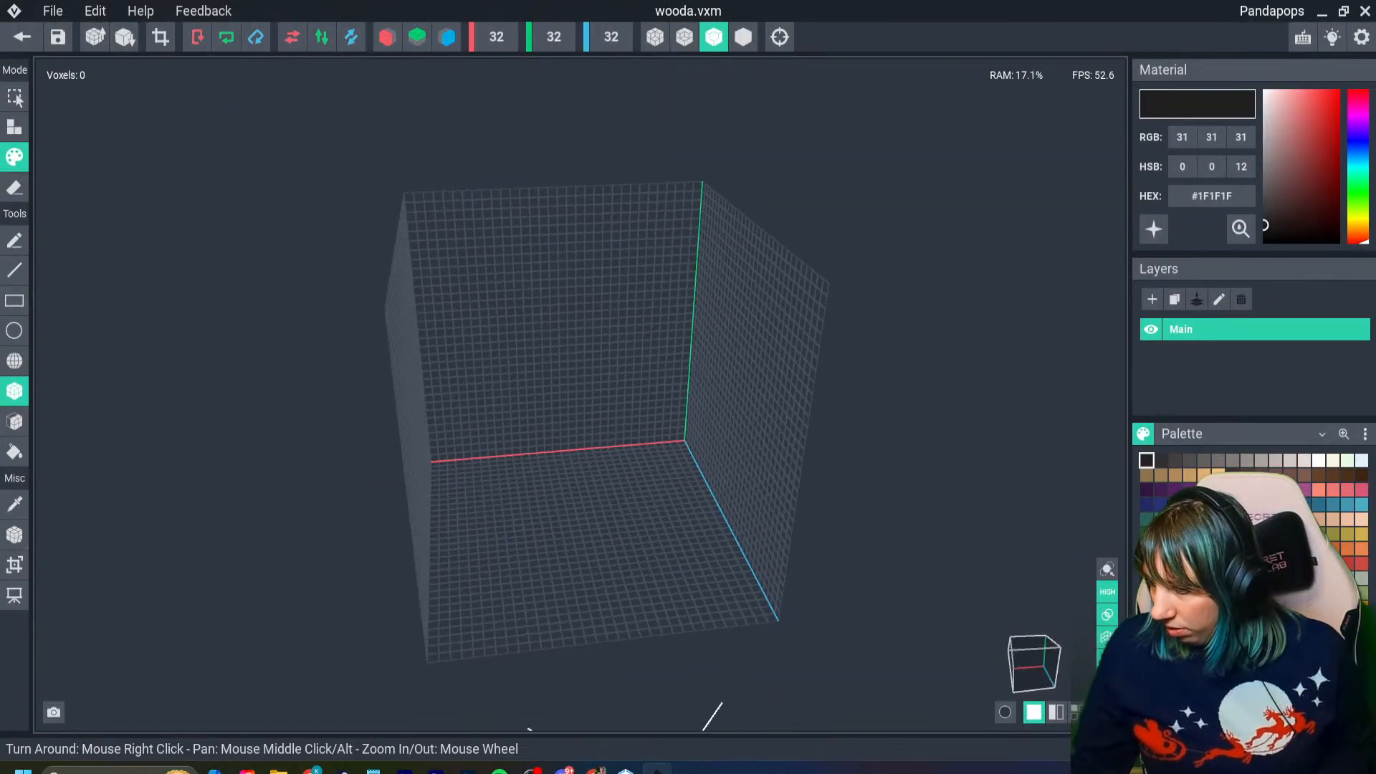
pyautogui.click(1226, 623)
pyautogui.write('#634332')
pyautogui.press('Return')
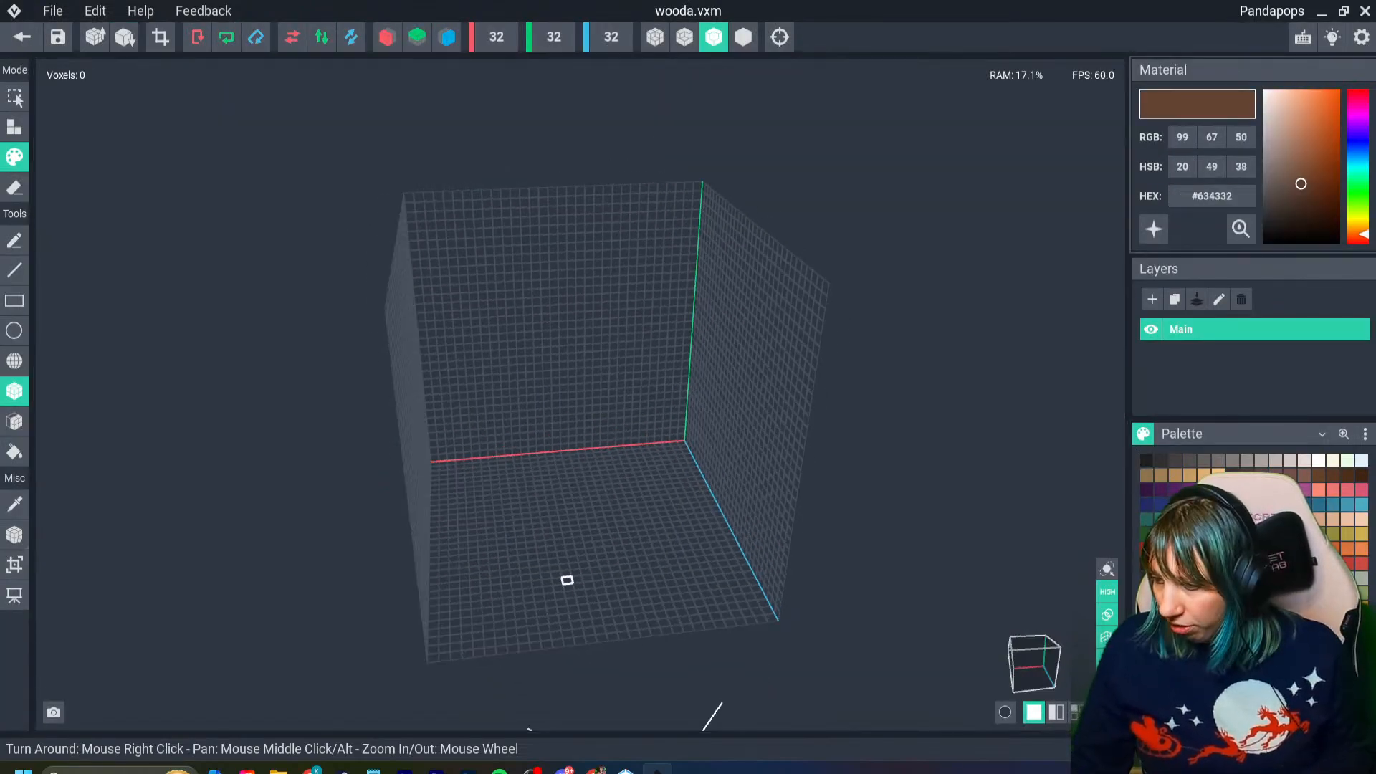
# - Build a horizontal brown beam 32 × 4 × 2 voxels along the grid's back plane and crop the canvas to it
pyautogui.moveTo(568, 577); pyautogui.dragTo(565, 566, button='right')
pyautogui.scroll(5, 565, 565)
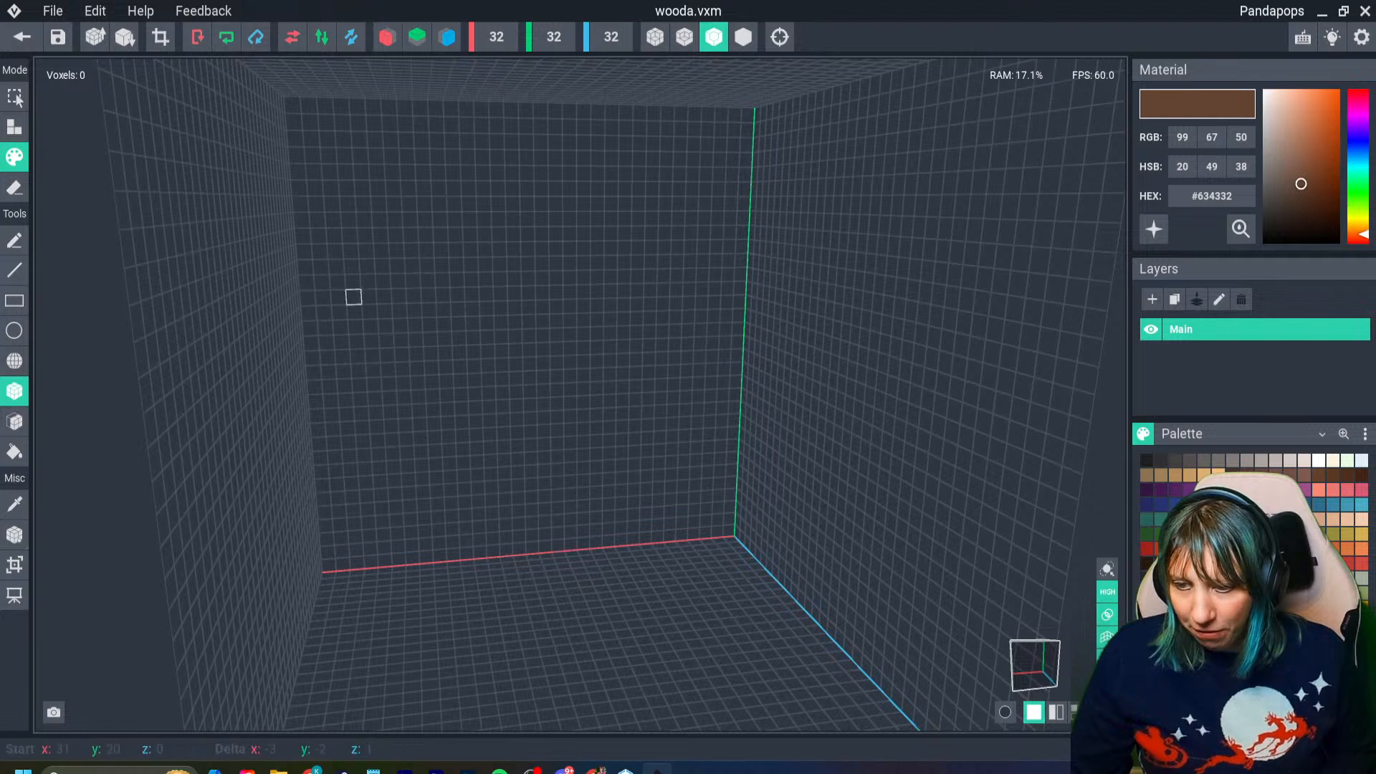
pyautogui.moveTo(304, 265); pyautogui.dragTo(748, 301)
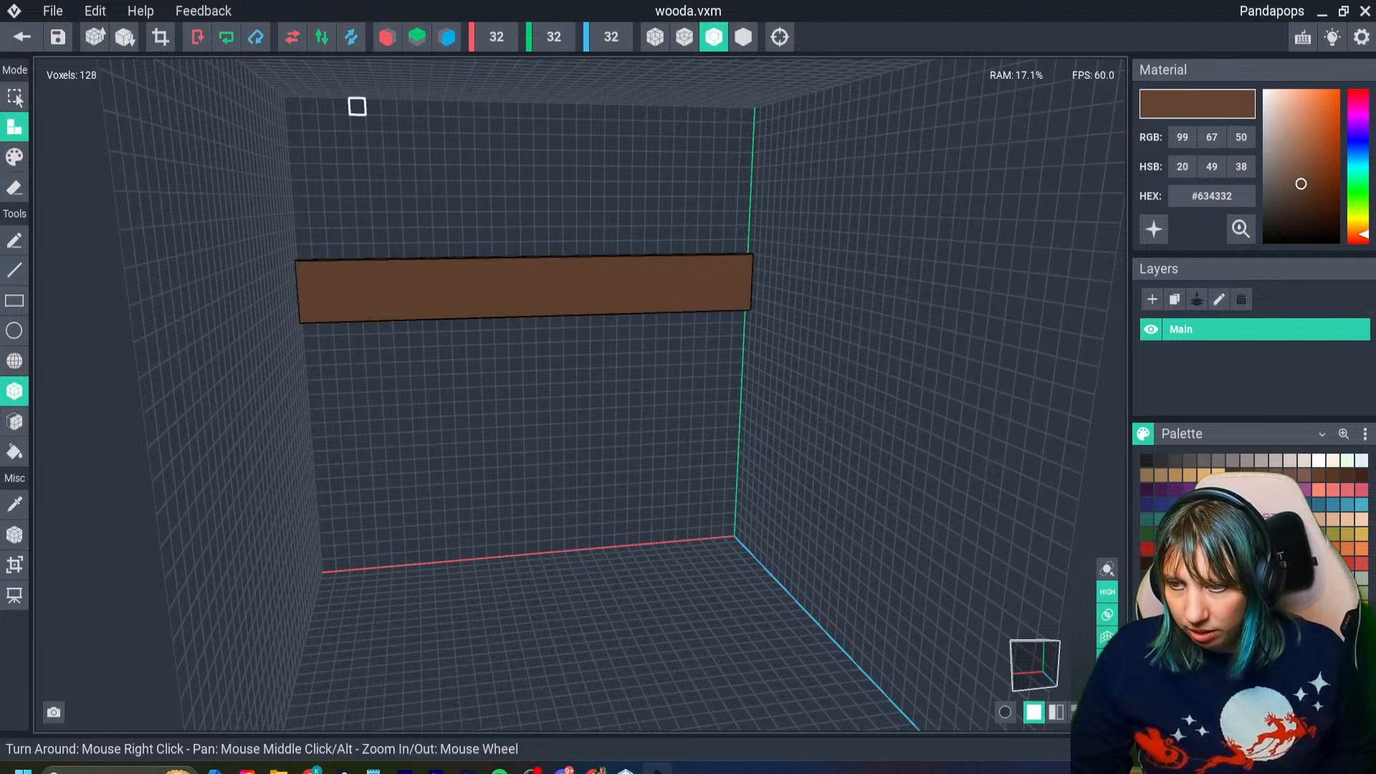
pyautogui.click(14, 422)
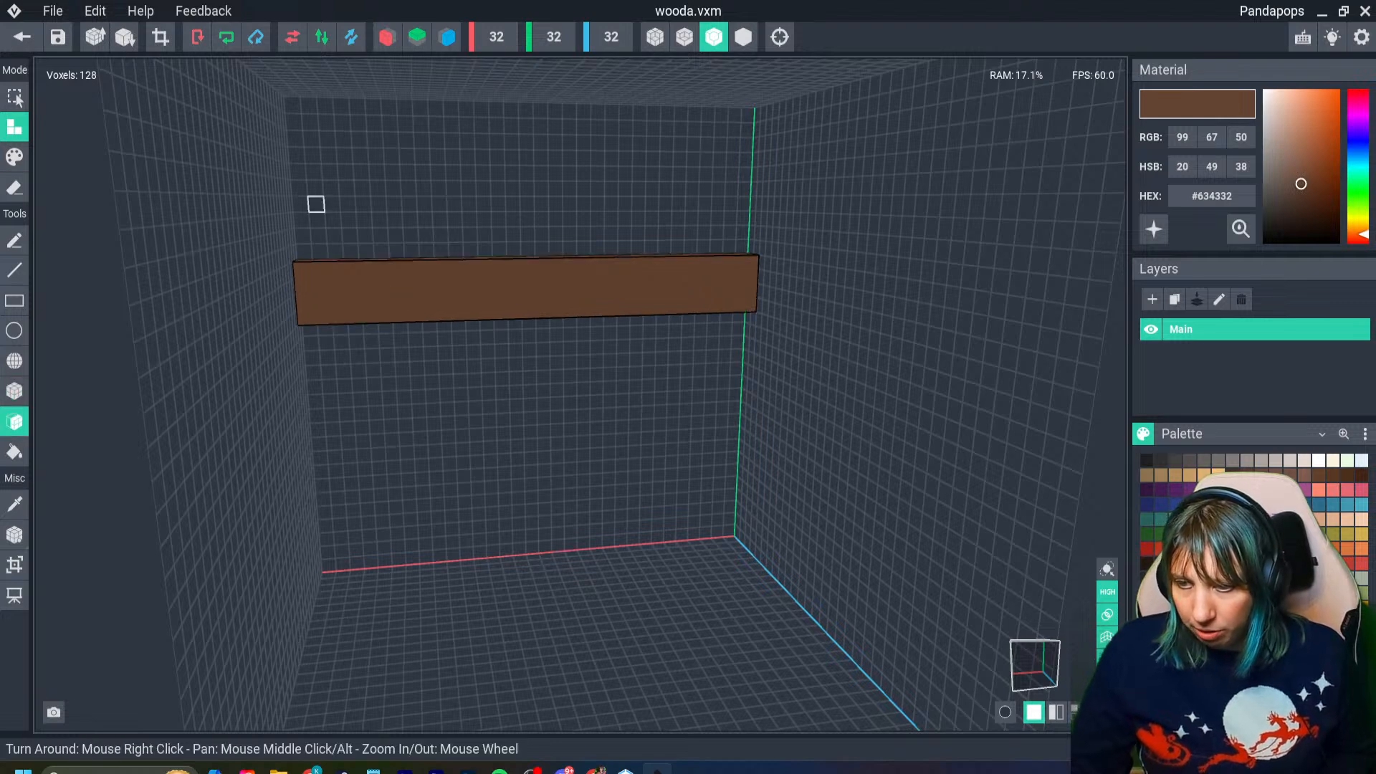
pyautogui.click(160, 36)
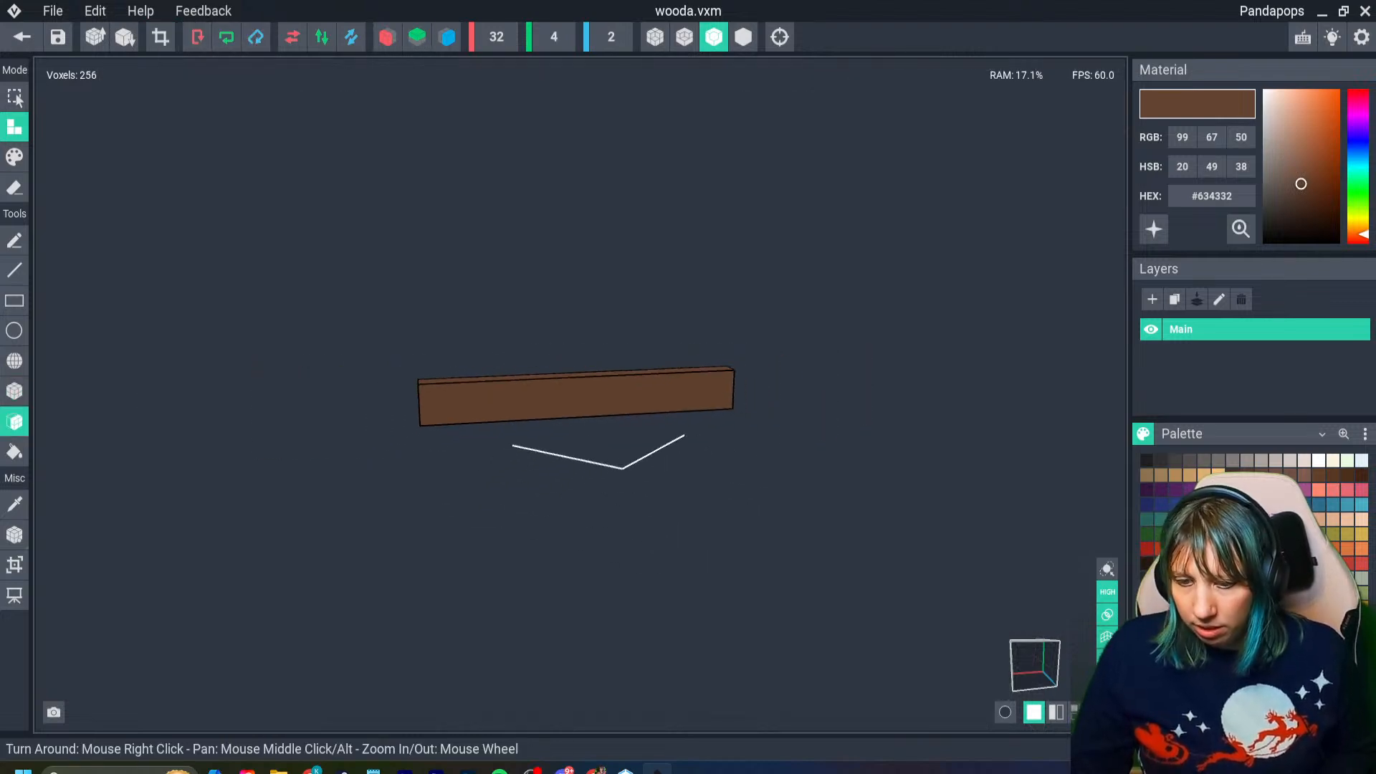
# - Set the wooda beam's pivot to its centre, then save the model and return to the house scene
pyautogui.click(12, 535)
pyautogui.rightClick(12, 536)
pyautogui.click(43, 571)
pyautogui.rightClick(10, 534)
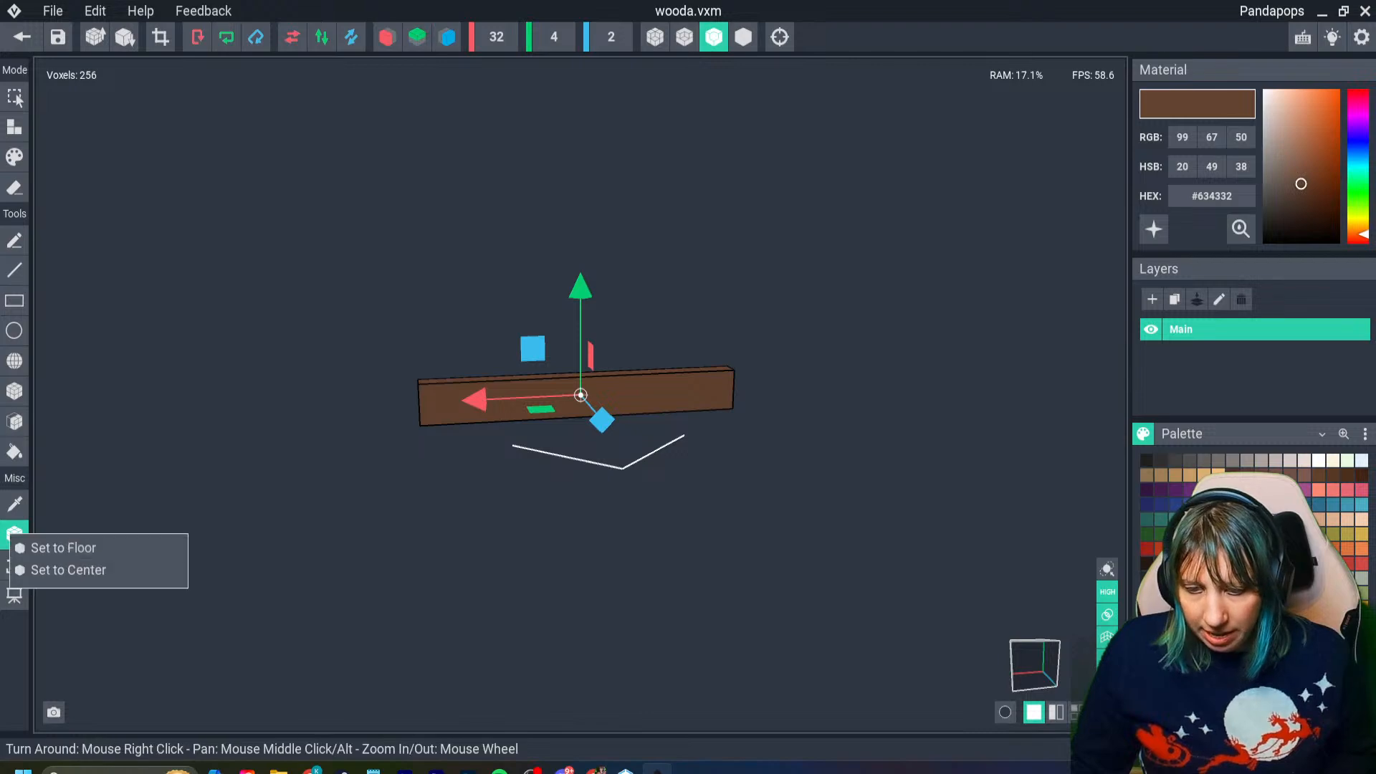
pyautogui.click(55, 570)
pyautogui.click(22, 37)
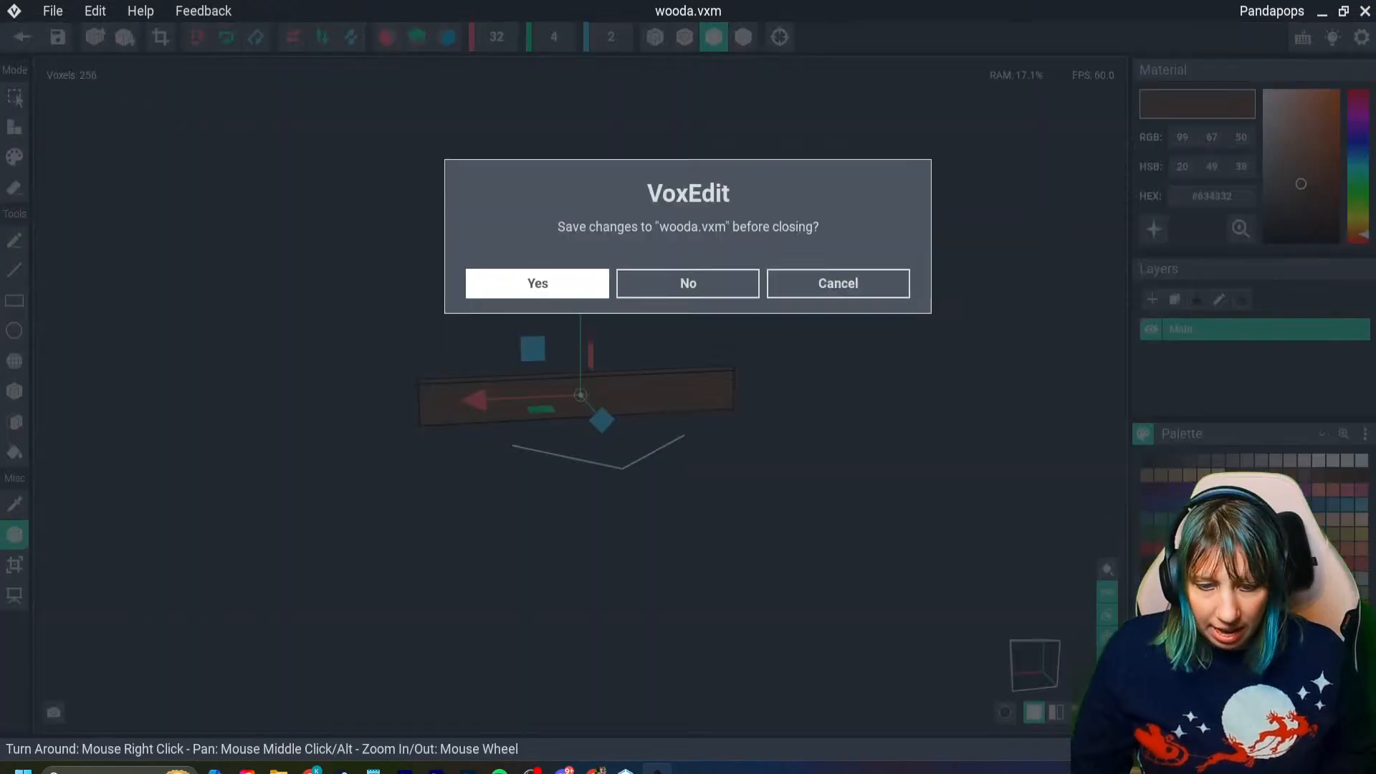
pyautogui.click(538, 282)
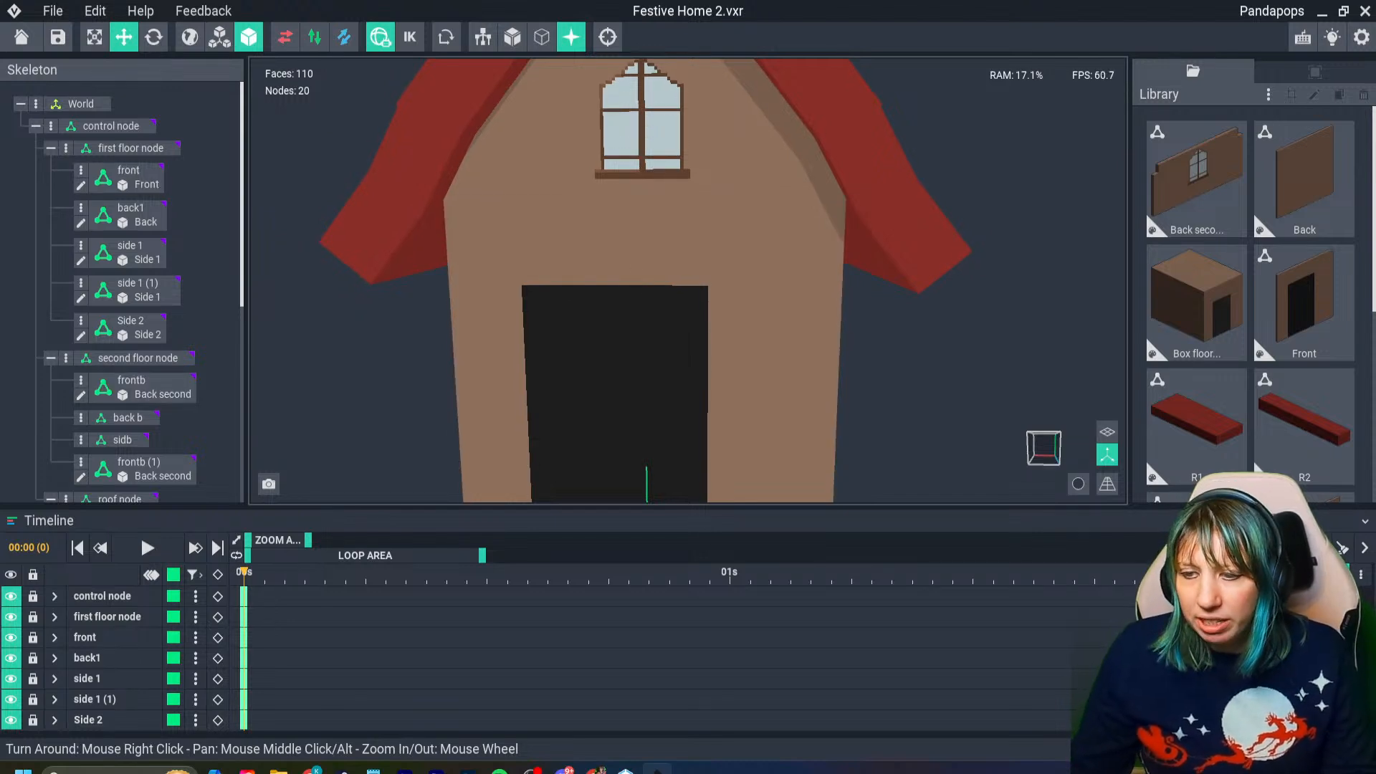
# - Delete the empty sidb node from the second floor node
pyautogui.click(645, 201)
pyautogui.moveTo(645, 200); pyautogui.dragTo(616, 200, button='right')
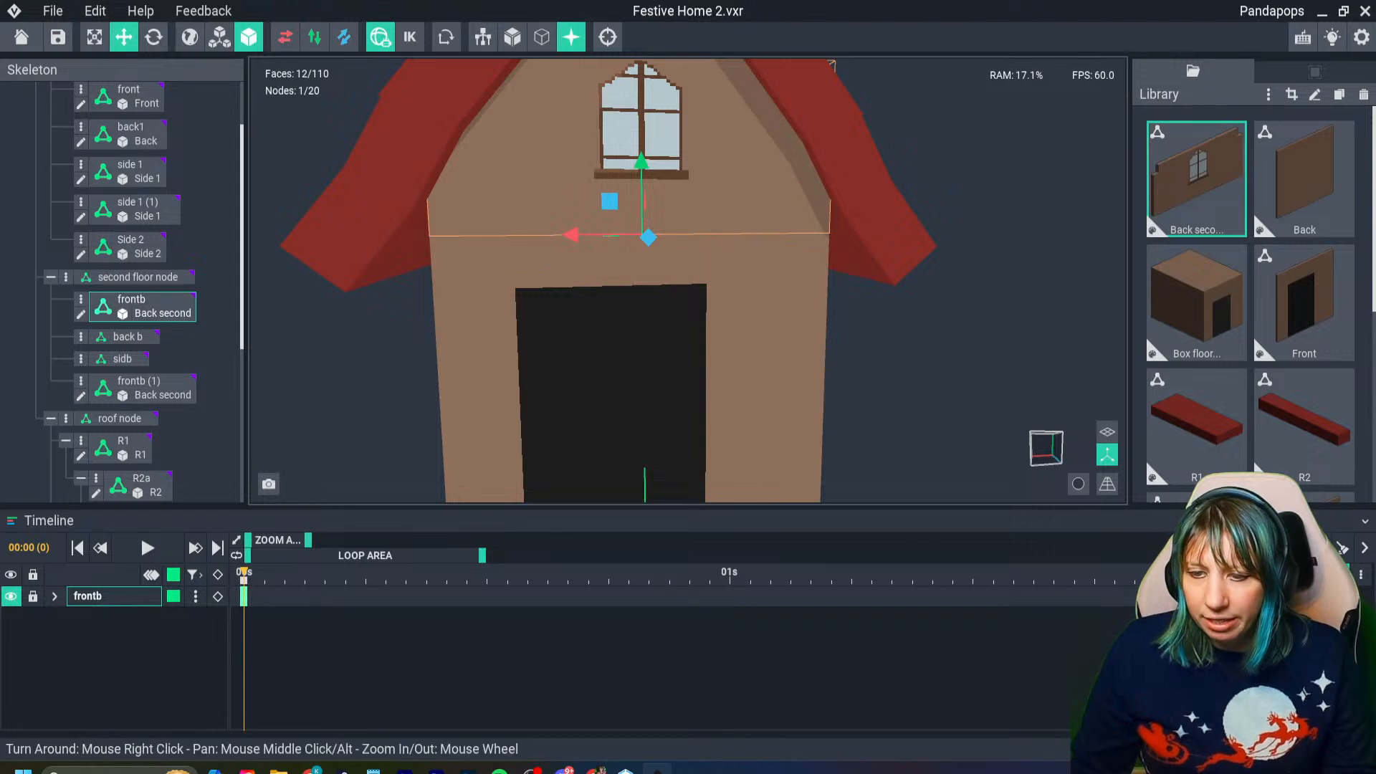
pyautogui.click(122, 358)
pyautogui.click(80, 358)
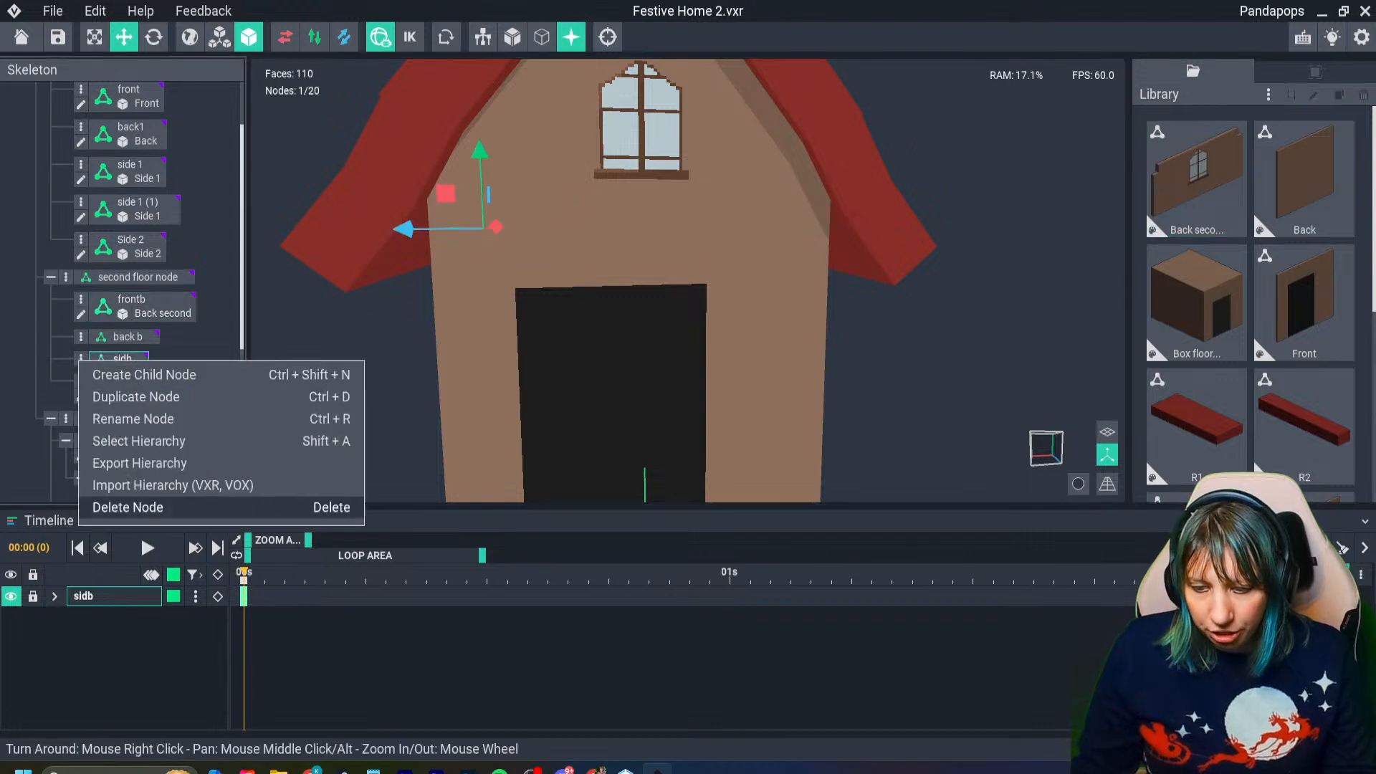
pyautogui.click(128, 506)
# - Move the R1 roof panel with its child pieces along its Z axis to -85
pyautogui.scroll(-3, 644, 215)
pyautogui.scroll(6, 653, 208)
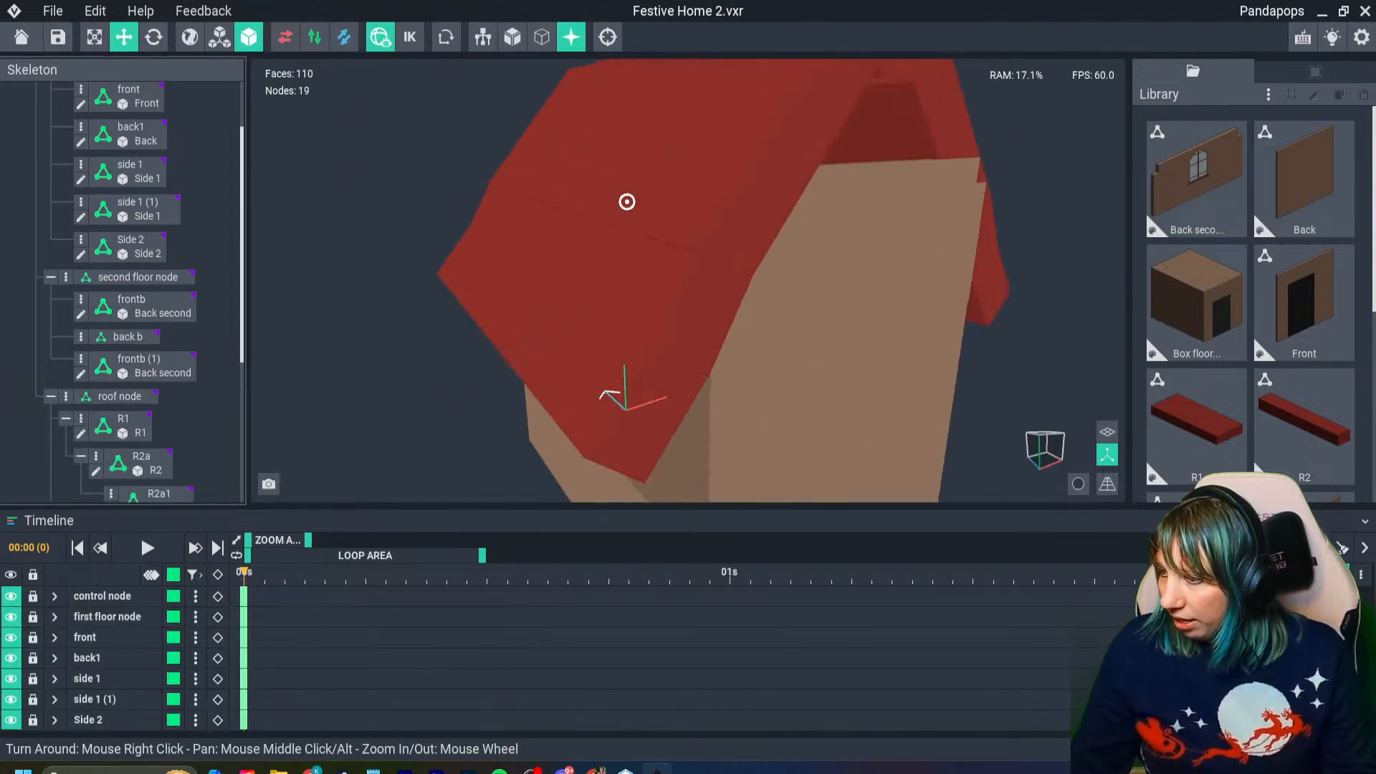
pyautogui.moveTo(627, 202); pyautogui.dragTo(888, 221, button='right')
pyautogui.scroll(-4, 888, 222)
pyautogui.moveTo(887, 222); pyautogui.dragTo(724, 235, button='middle')
pyautogui.moveTo(1004, 254); pyautogui.dragTo(1004, 255, button='right')
pyautogui.click(1004, 254)
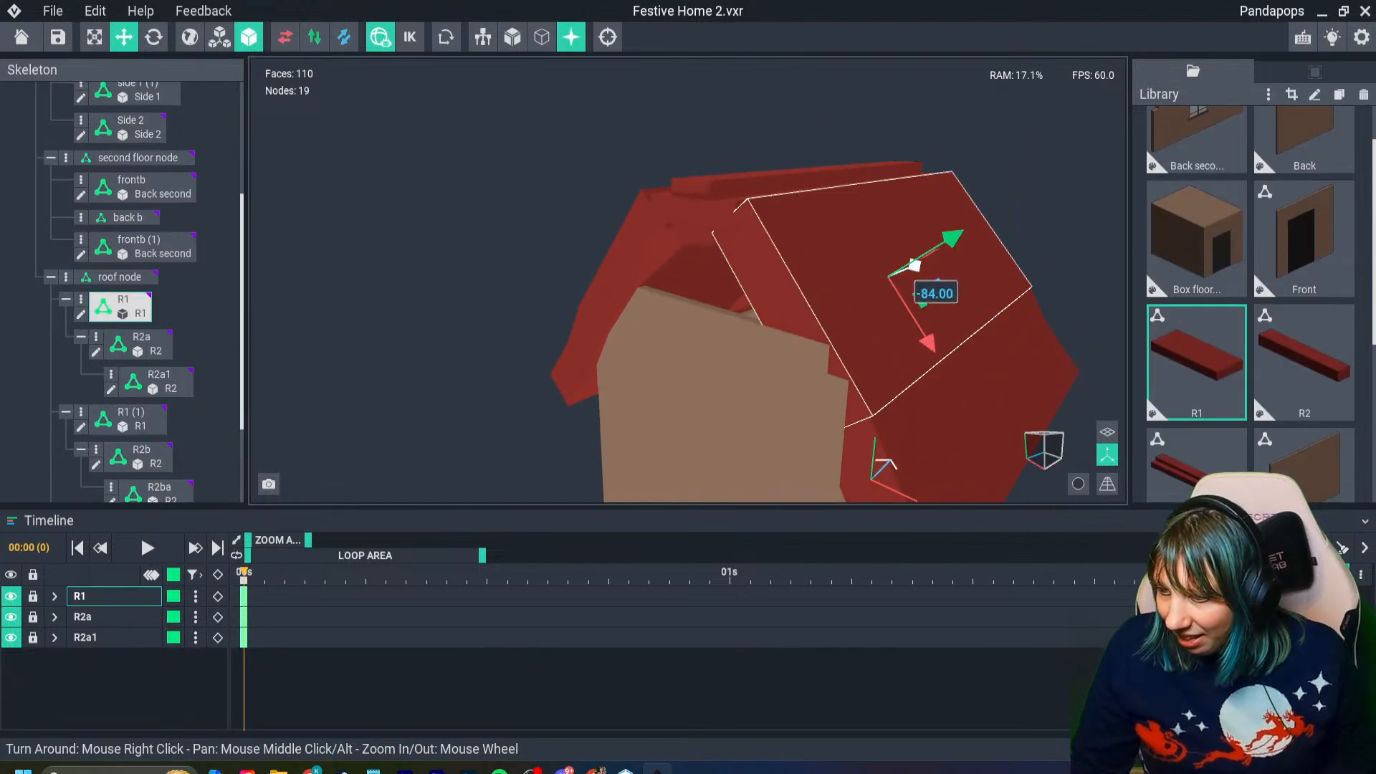
pyautogui.moveTo(914, 265); pyautogui.dragTo(887, 277, button='right')
pyautogui.moveTo(931, 267); pyautogui.dragTo(930, 268)
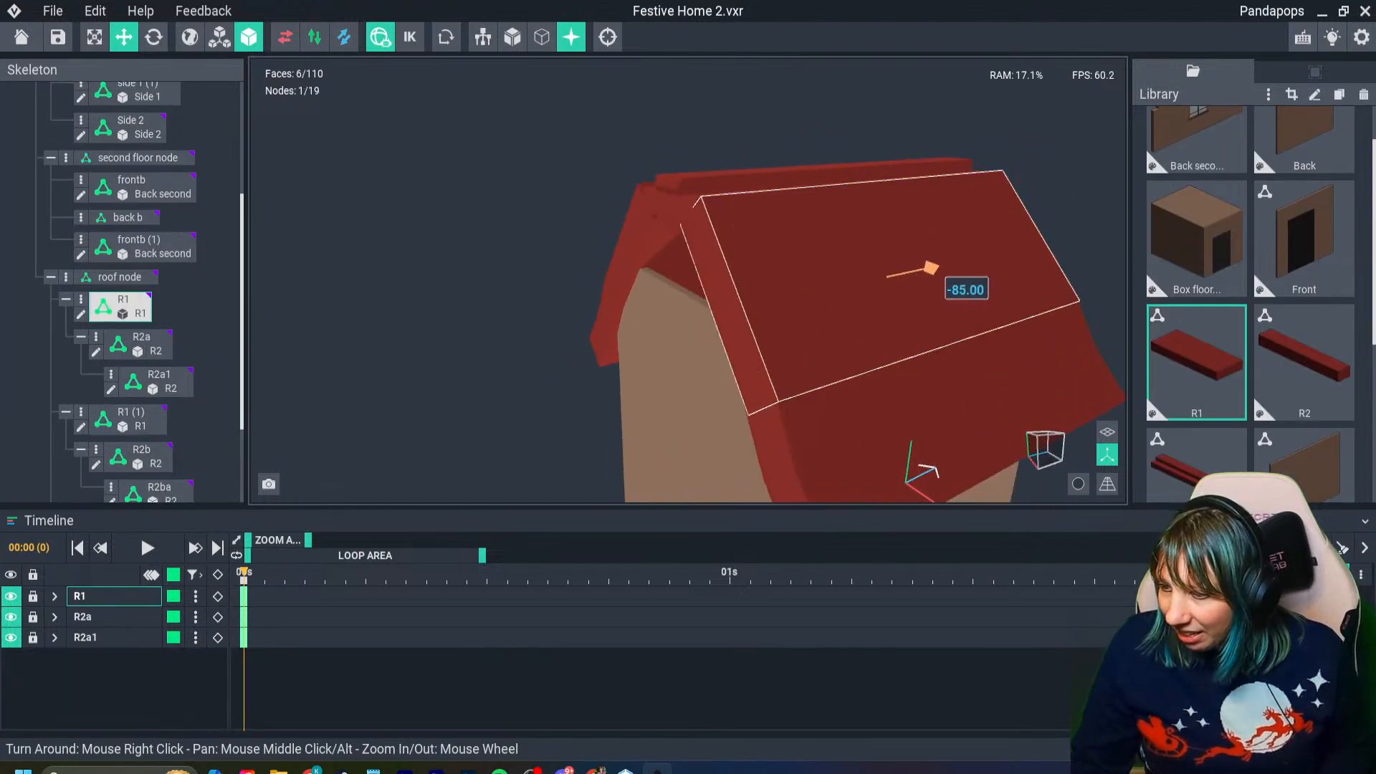
pyautogui.moveTo(830, 292); pyautogui.dragTo(831, 292, button='right')
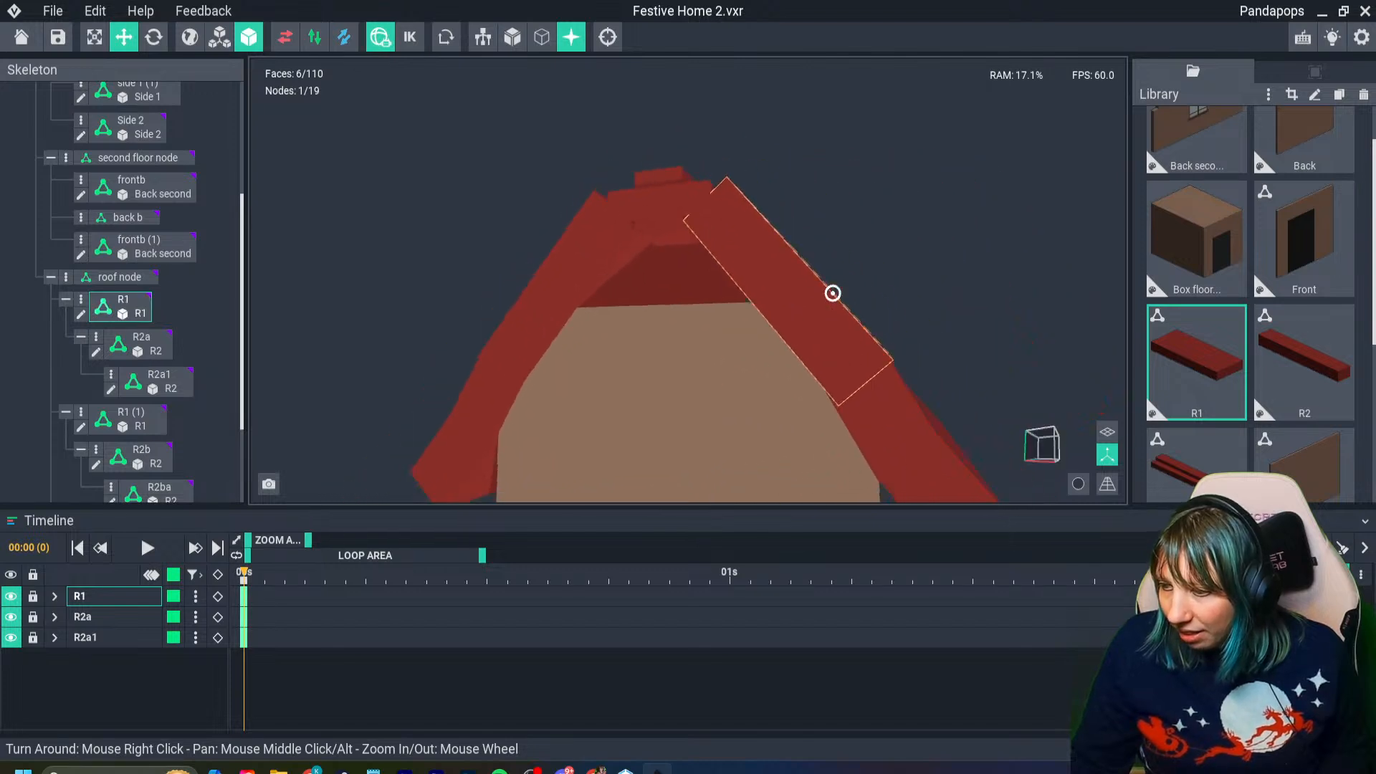
pyautogui.scroll(5, 832, 293)
pyautogui.scroll(-8, 832, 293)
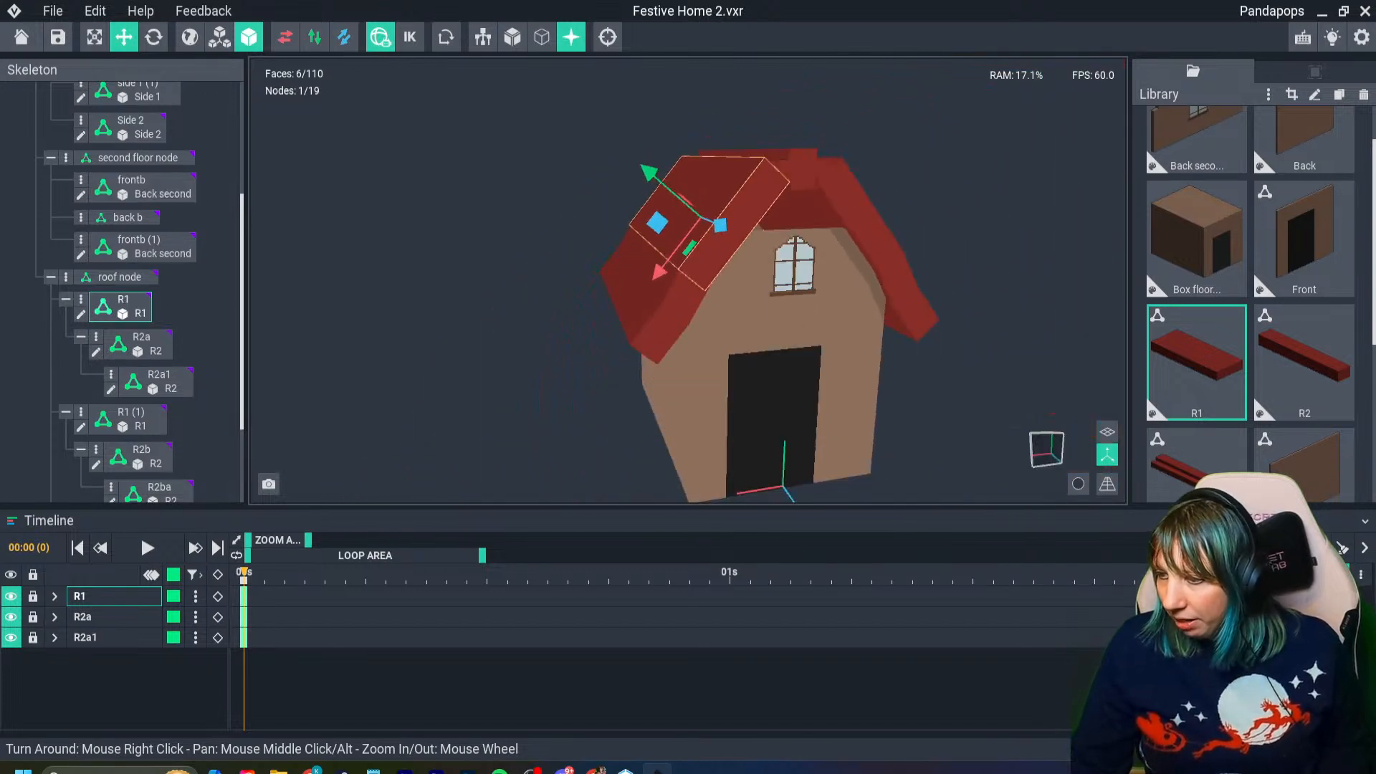
# - Add a child node named wooda under the second floor's frontb node and assign the wooda beam model to it
pyautogui.click(967, 251)
pyautogui.moveTo(688, 203); pyautogui.dragTo(650, 206, button='right')
pyautogui.click(674, 269)
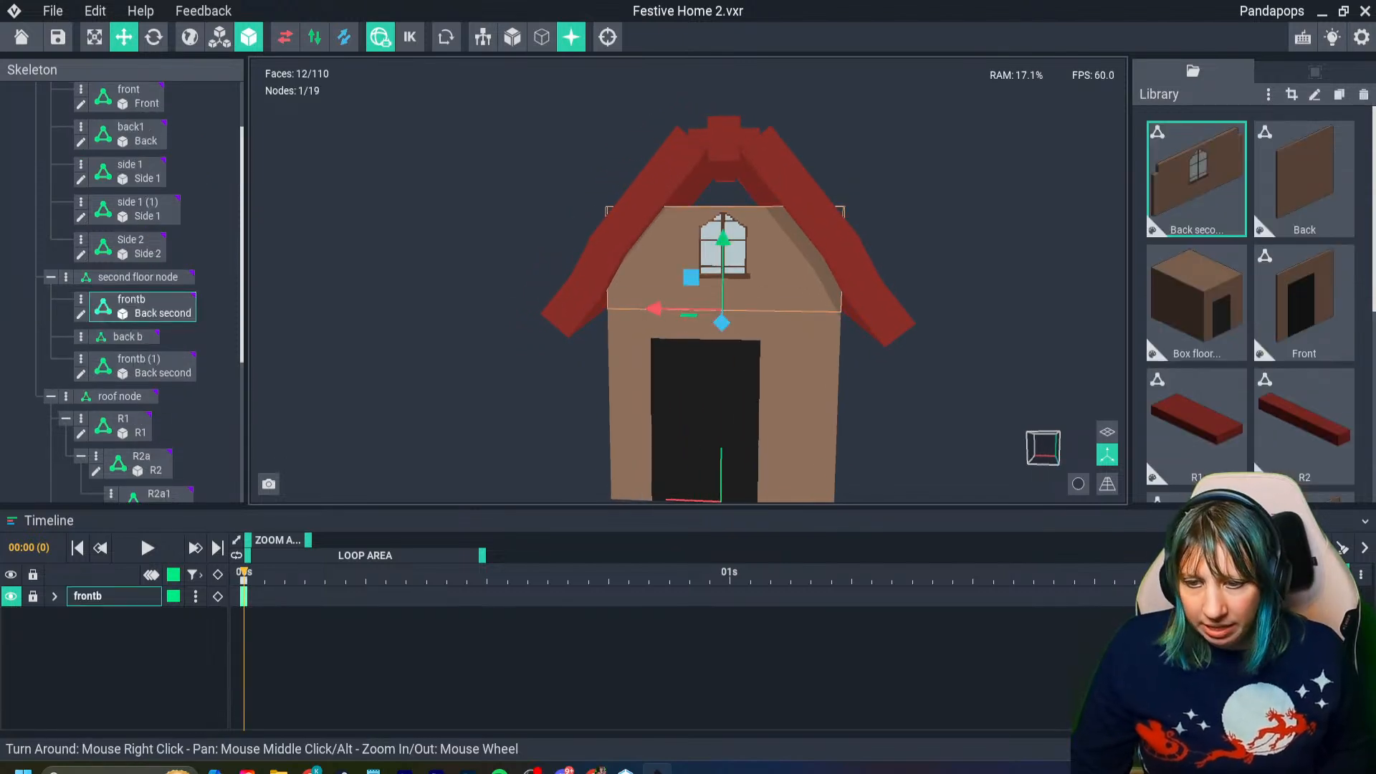
pyautogui.click(81, 300)
pyautogui.click(125, 313)
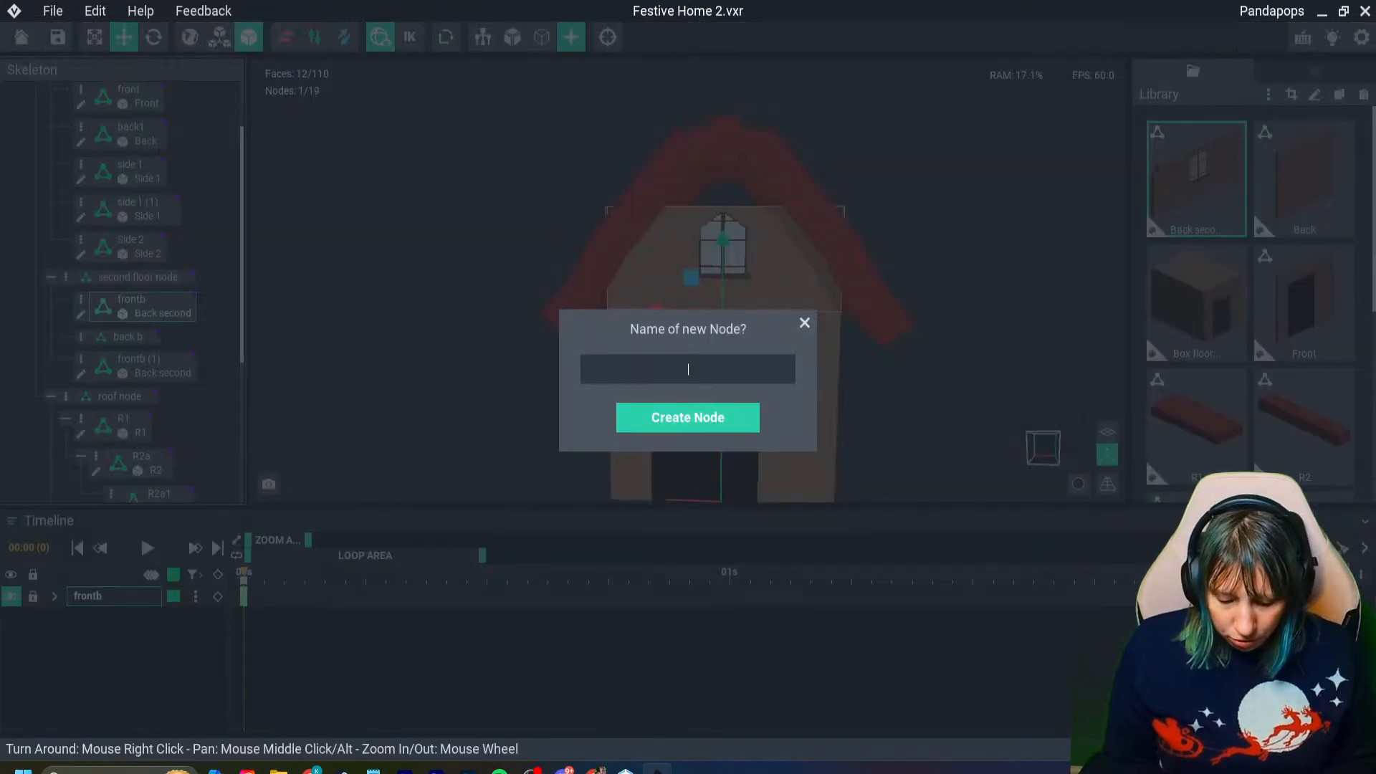
pyautogui.press('Return')
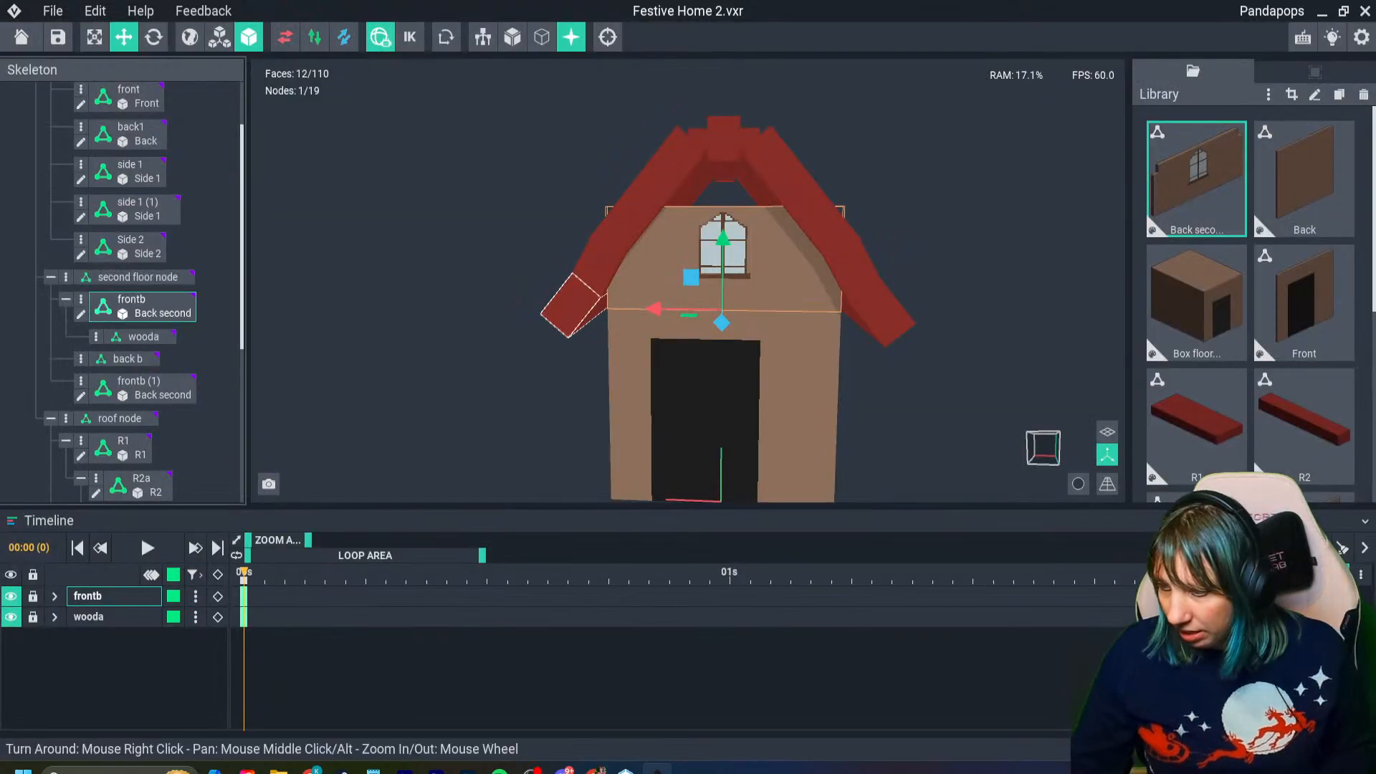
pyautogui.moveTo(1304, 430); pyautogui.dragTo(147, 344)
pyautogui.scroll(5, 789, 287)
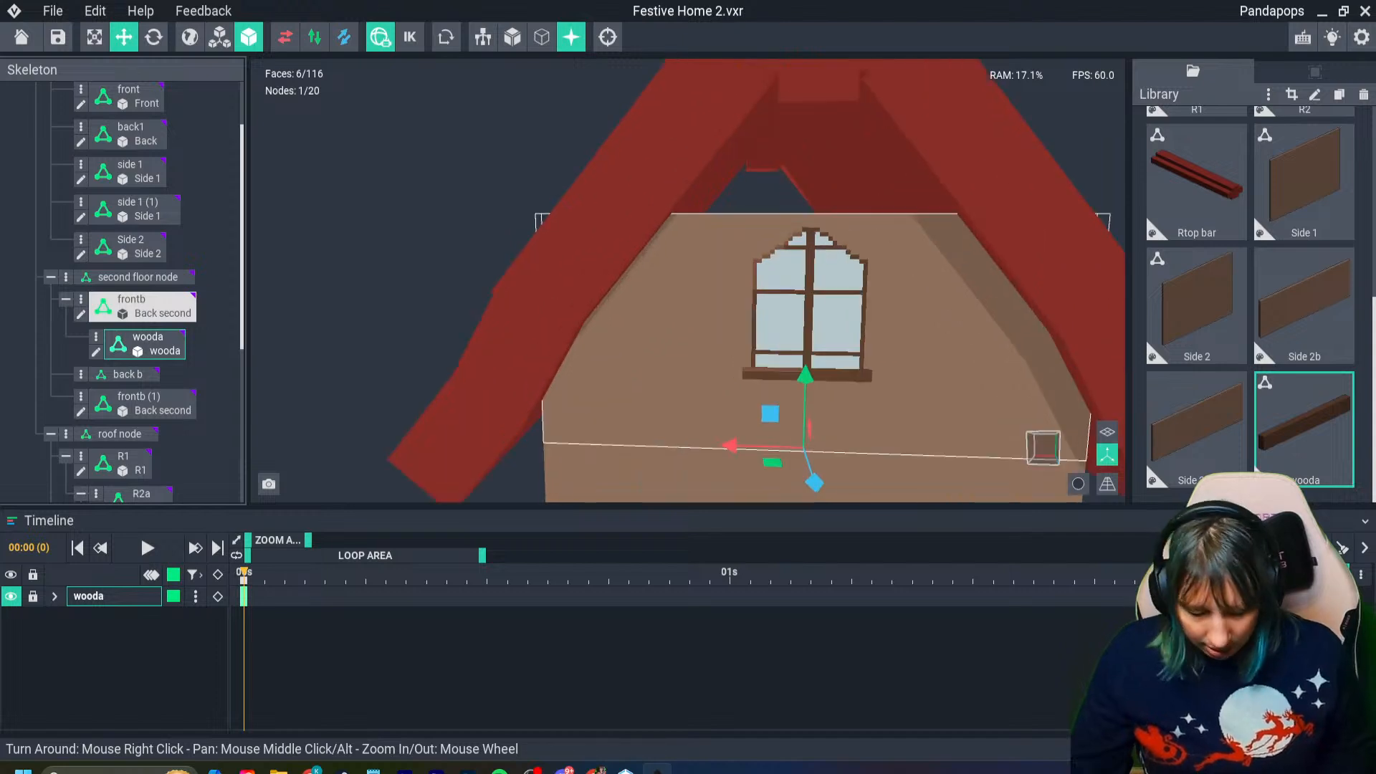
# - Move the wooda beam onto the front wall, beneath the upper window and just above the seam between the floors
pyautogui.moveTo(529, 365)
pyautogui.mouseDown()
pyautogui.moveTo(508, 378)
pyautogui.moveTo(523, 369)
pyautogui.mouseUp()
pyautogui.moveTo(546, 281); pyautogui.dragTo(542, 147)
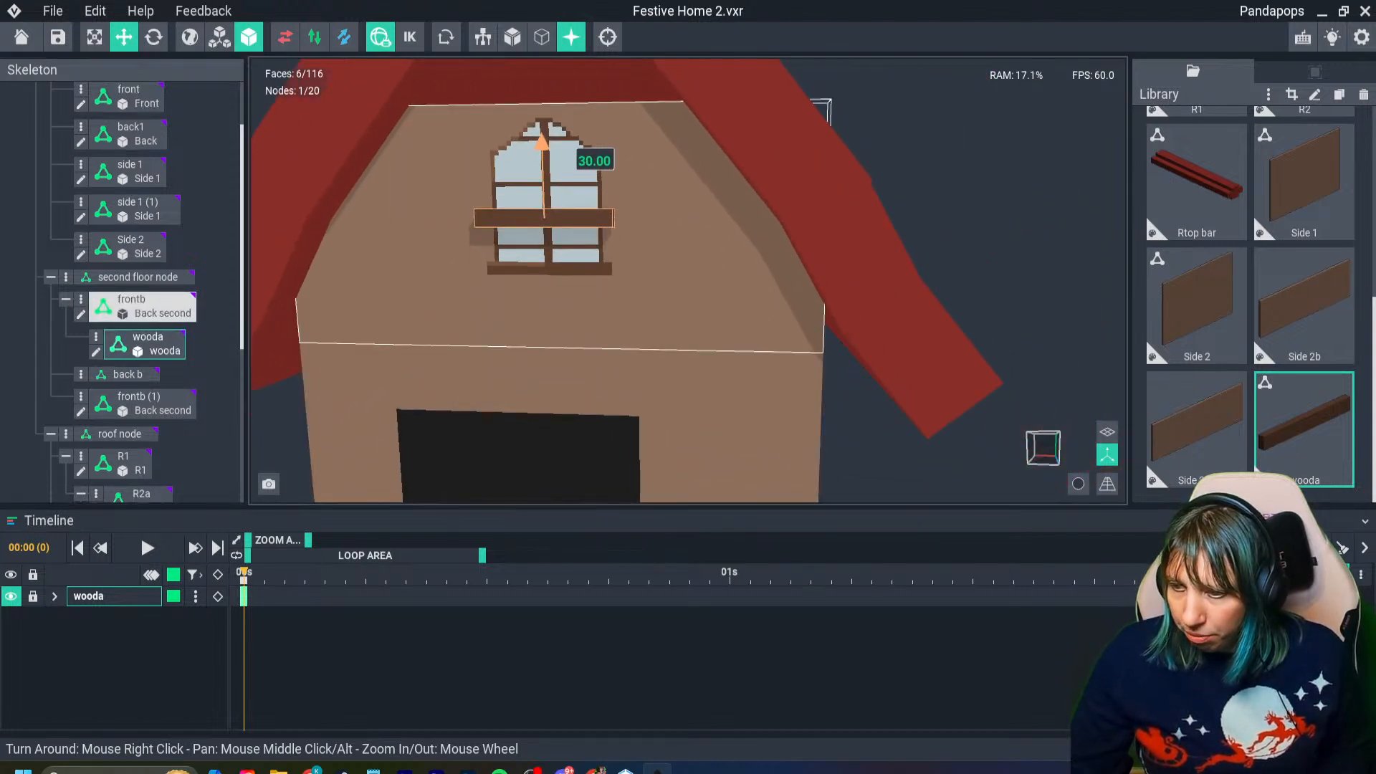
pyautogui.moveTo(478, 218); pyautogui.dragTo(613, 219)
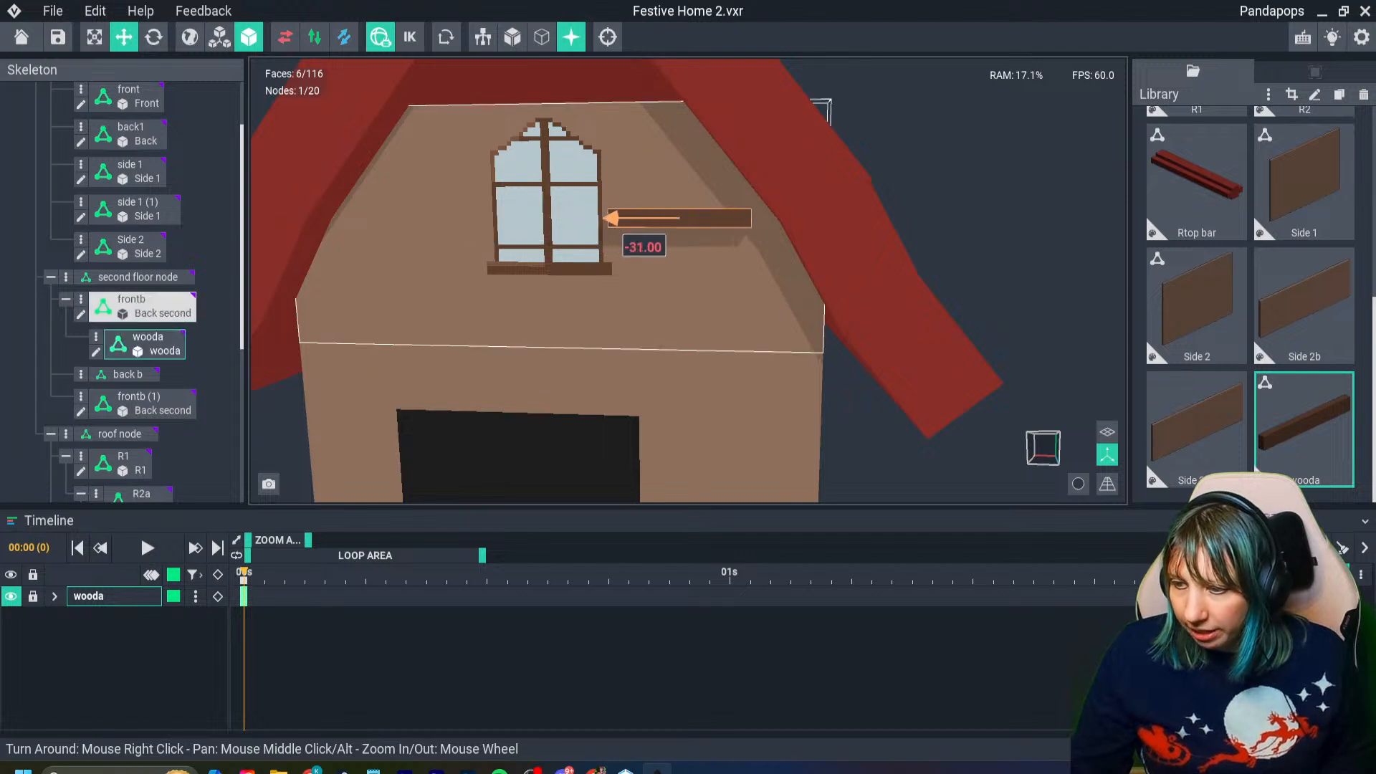
pyautogui.moveTo(670, 148); pyautogui.dragTo(670, 280)
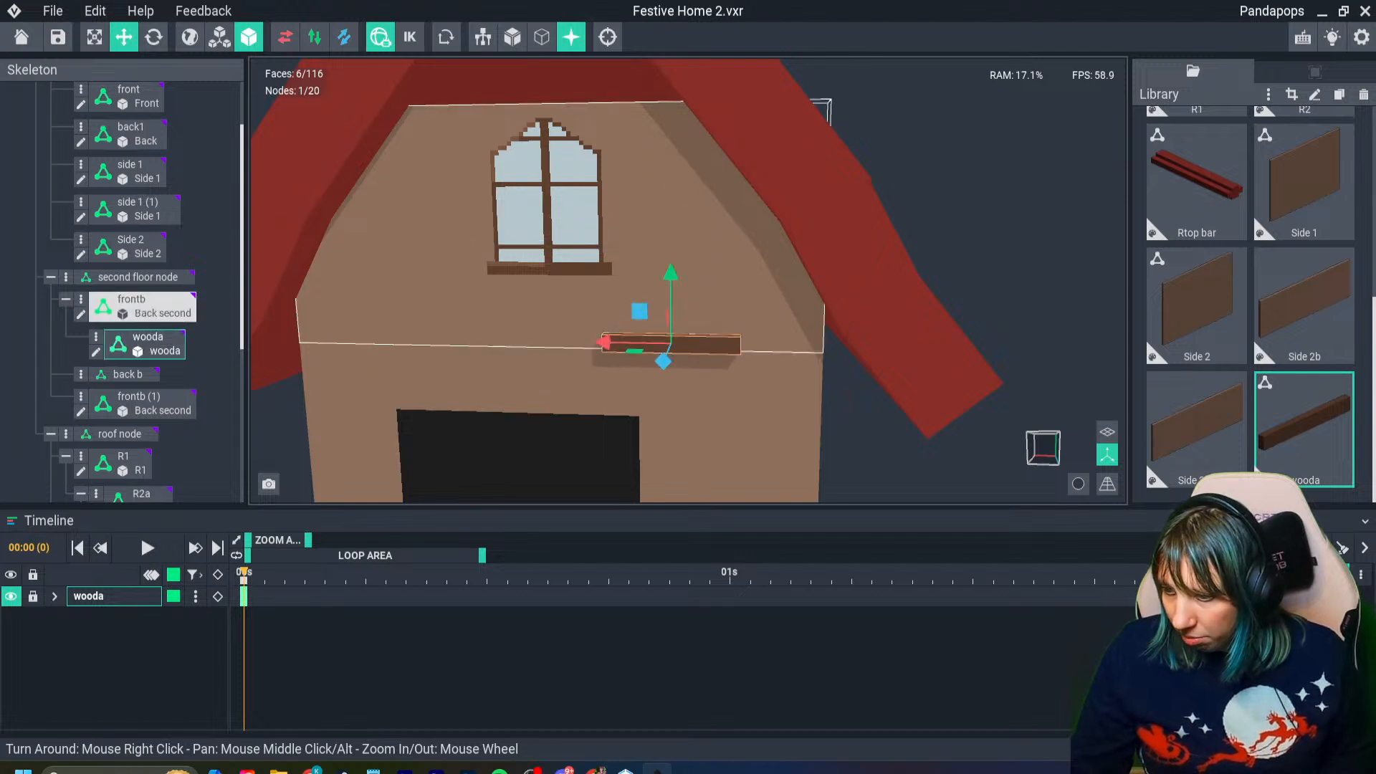
pyautogui.scroll(2, 674, 394)
pyautogui.moveTo(674, 394); pyautogui.dragTo(673, 379, button='right')
pyautogui.scroll(1, 659, 380)
pyautogui.moveTo(596, 347); pyautogui.dragTo(412, 344)
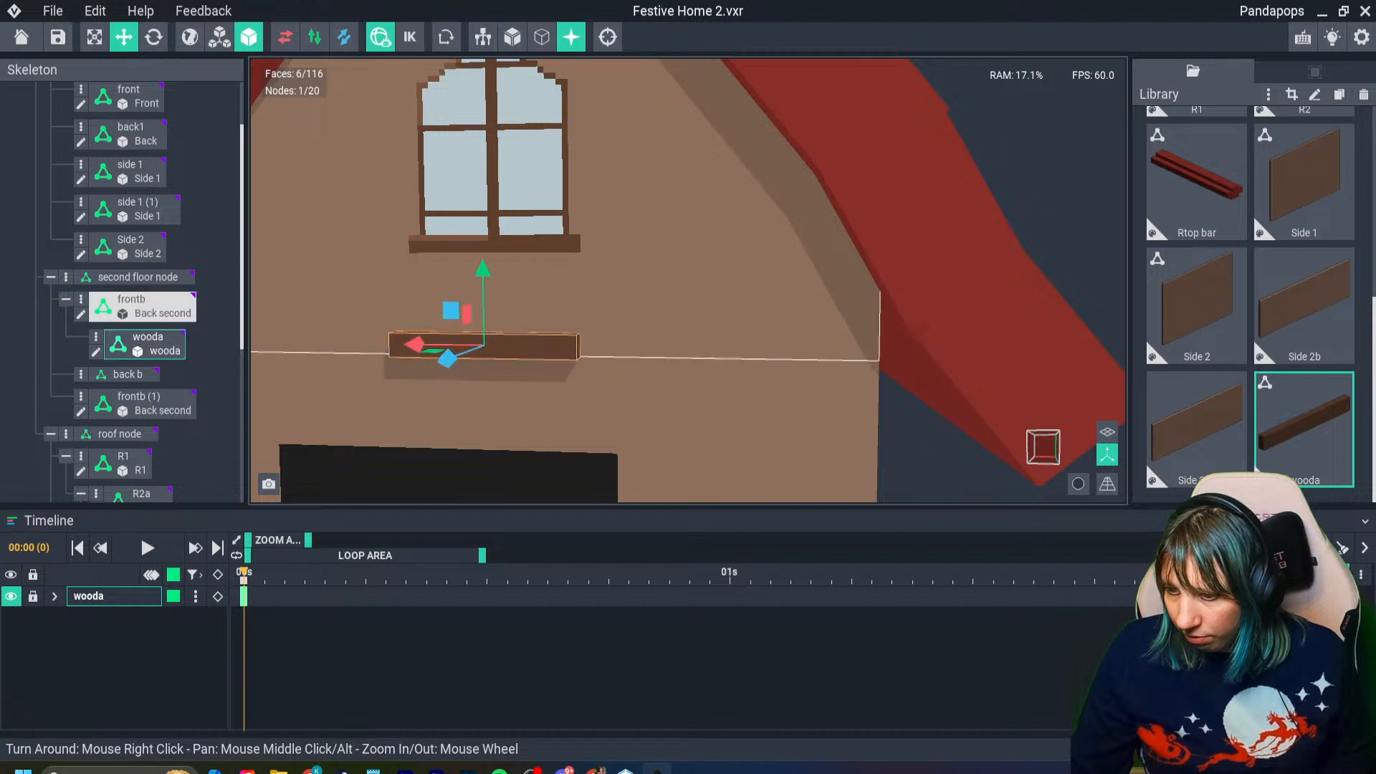
pyautogui.moveTo(459, 387); pyautogui.dragTo(577, 388, button='middle')
pyautogui.moveTo(603, 279); pyautogui.dragTo(602, 255)
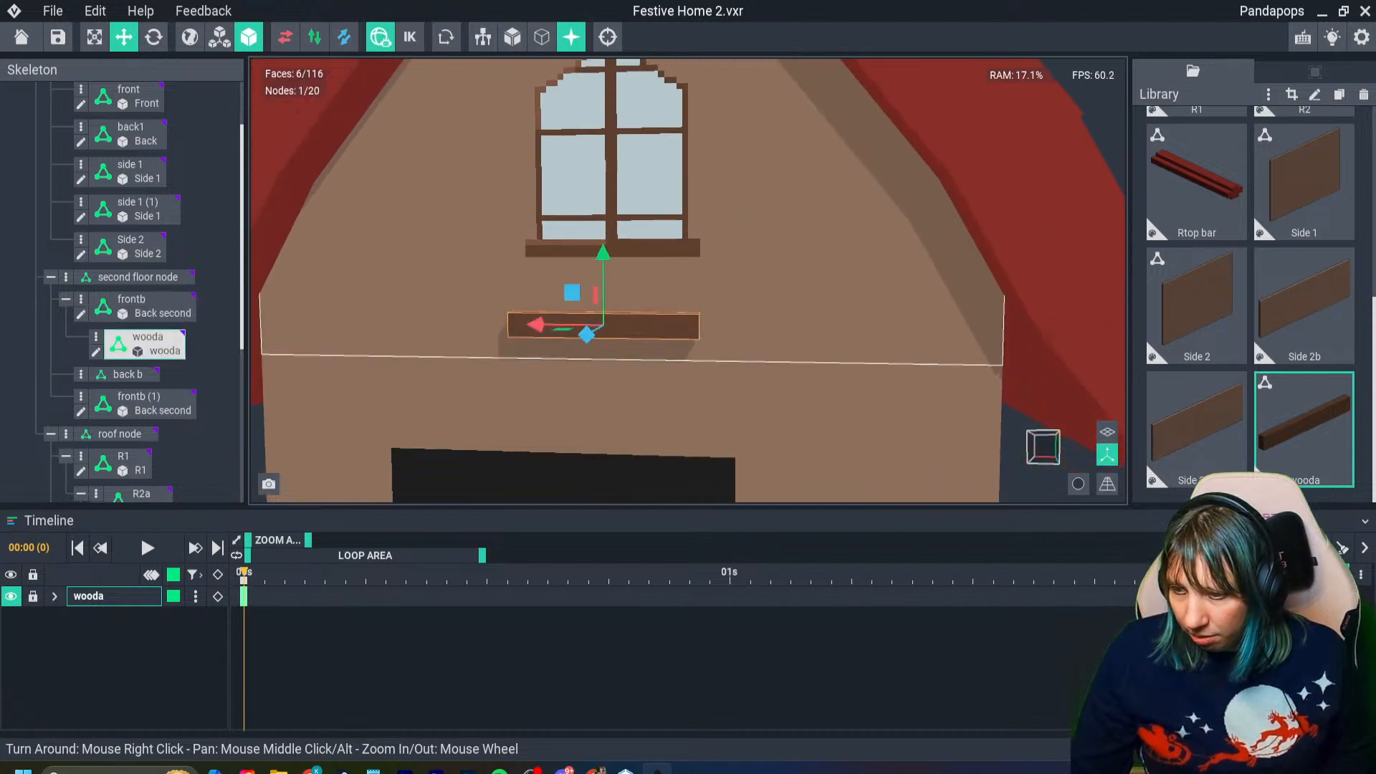
# - Slide the wooda beam along X to 47 so its end meets the front wall's left edge, and set Z to 1
pyautogui.moveTo(536, 325); pyautogui.dragTo(274, 321)
pyautogui.moveTo(275, 359); pyautogui.dragTo(306, 360, button='right')
pyautogui.moveTo(417, 319); pyautogui.dragTo(407, 320)
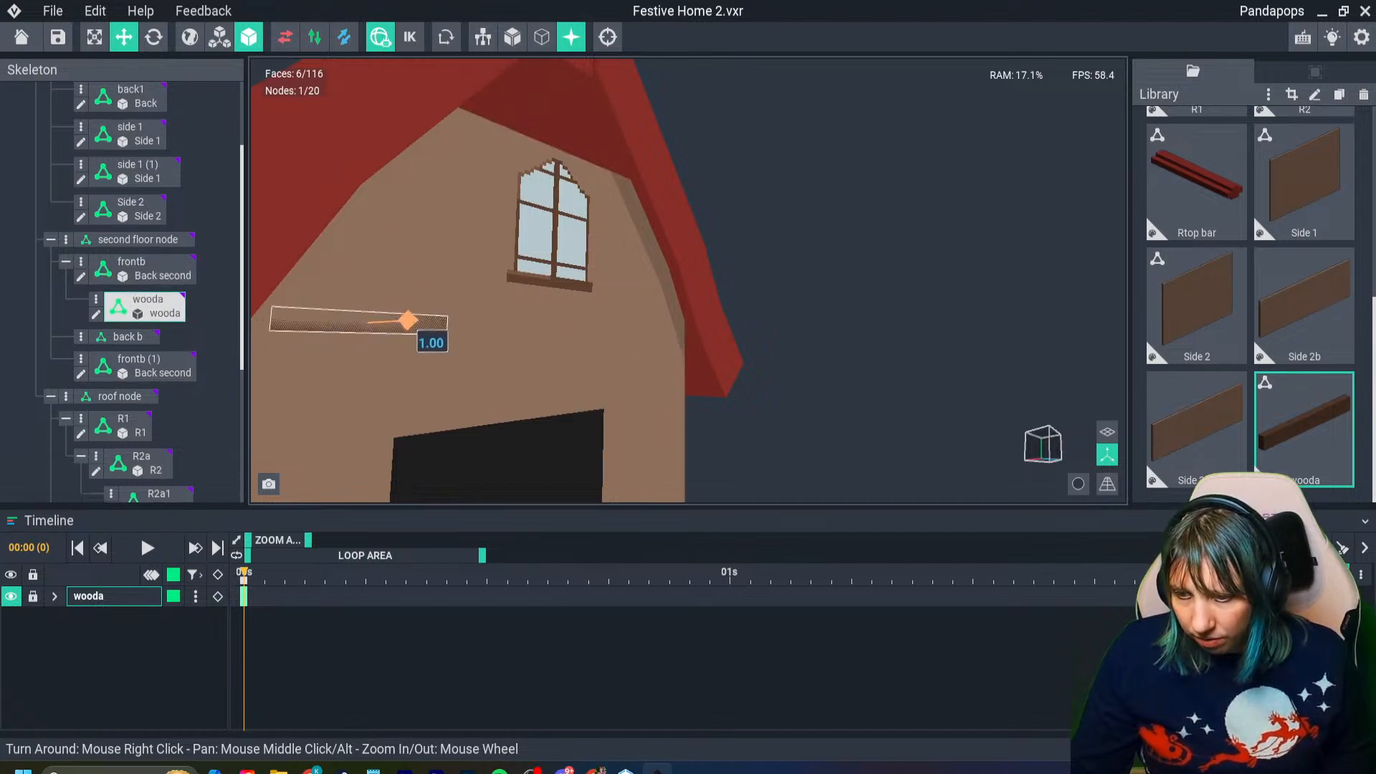
pyautogui.moveTo(419, 358); pyautogui.dragTo(387, 360, button='right')
pyautogui.moveTo(387, 360); pyautogui.dragTo(498, 356, button='middle')
pyautogui.moveTo(395, 322); pyautogui.dragTo(394, 323)
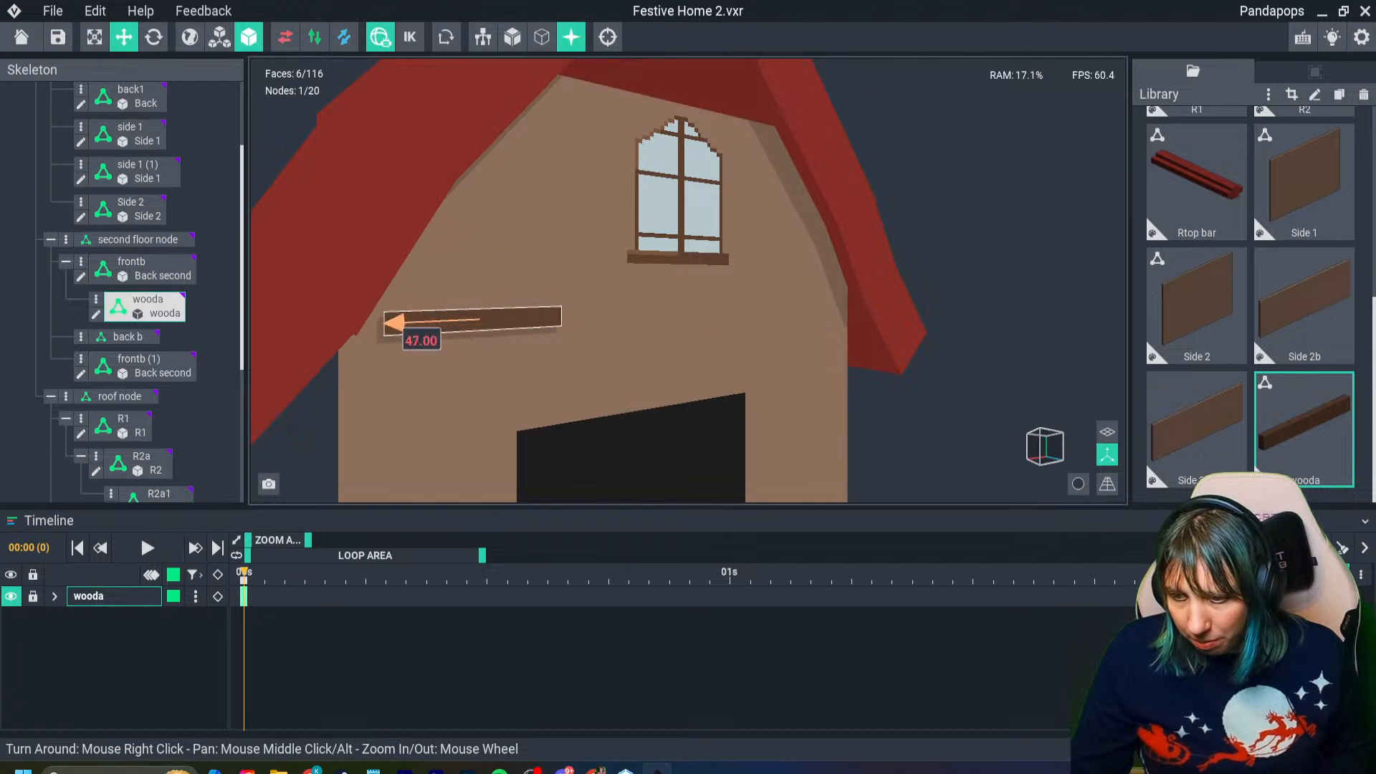
pyautogui.moveTo(384, 344); pyautogui.dragTo(396, 388, button='right')
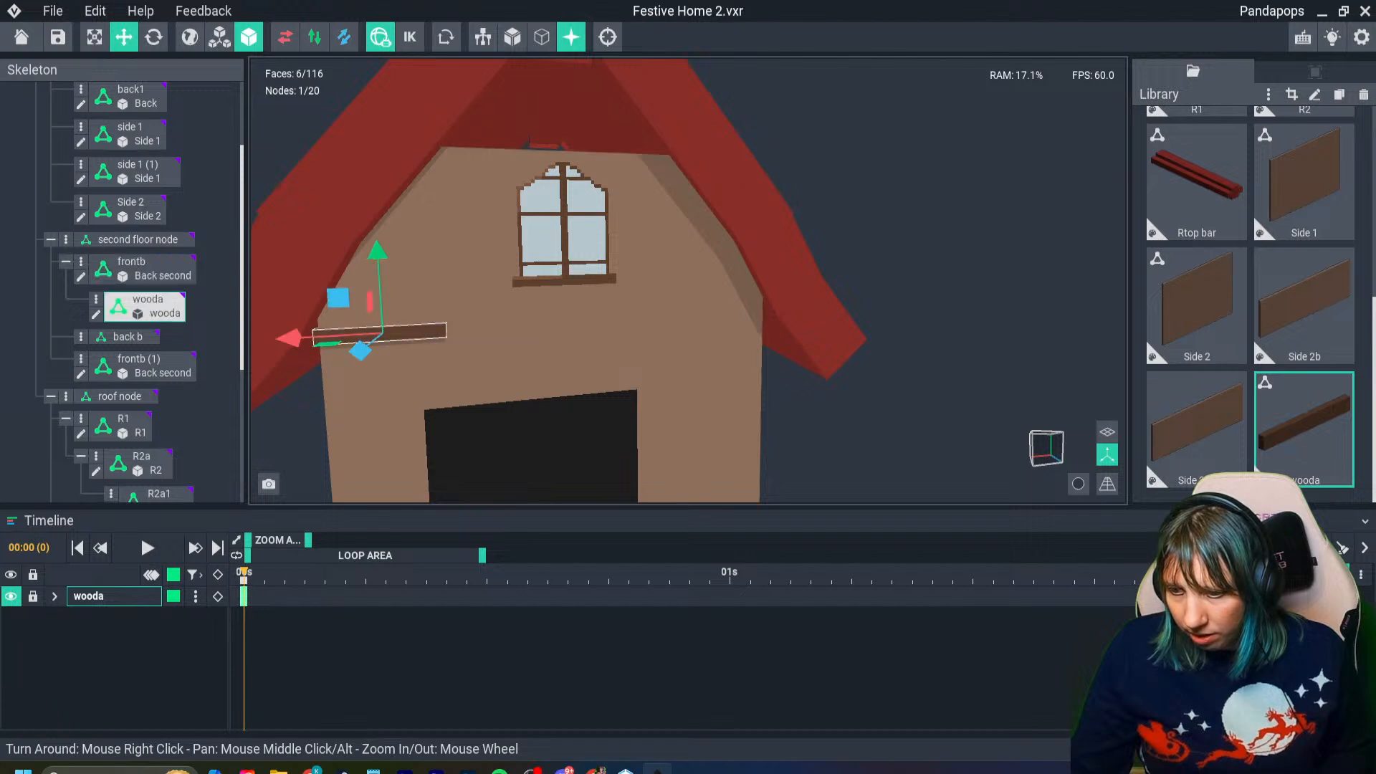
# - Open the wooda model for editing and extend its volume along X to 130 voxels to span the front wall
pyautogui.doubleClick(417, 333)
pyautogui.moveTo(580, 393); pyautogui.dragTo(447, 374, button='right')
pyautogui.scroll(-5, 447, 375)
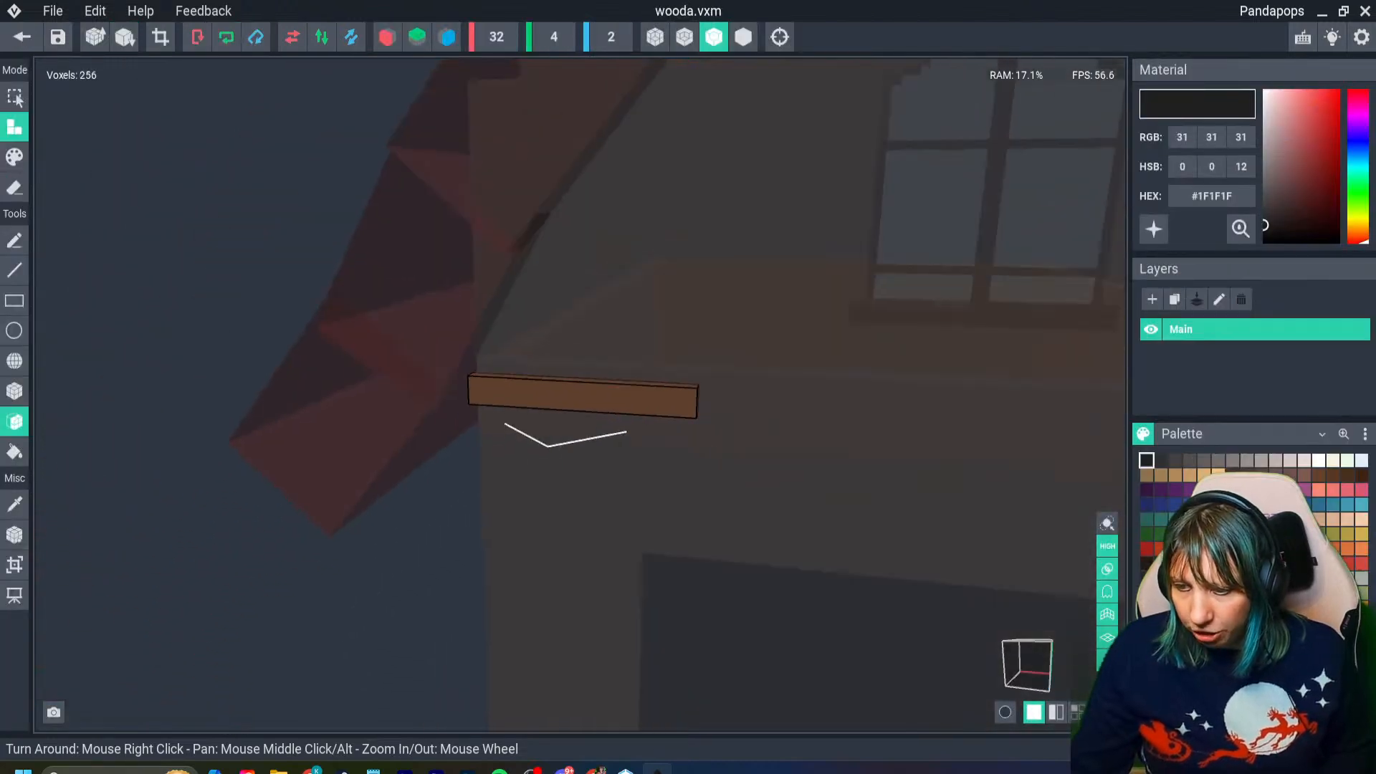
pyautogui.click(15, 565)
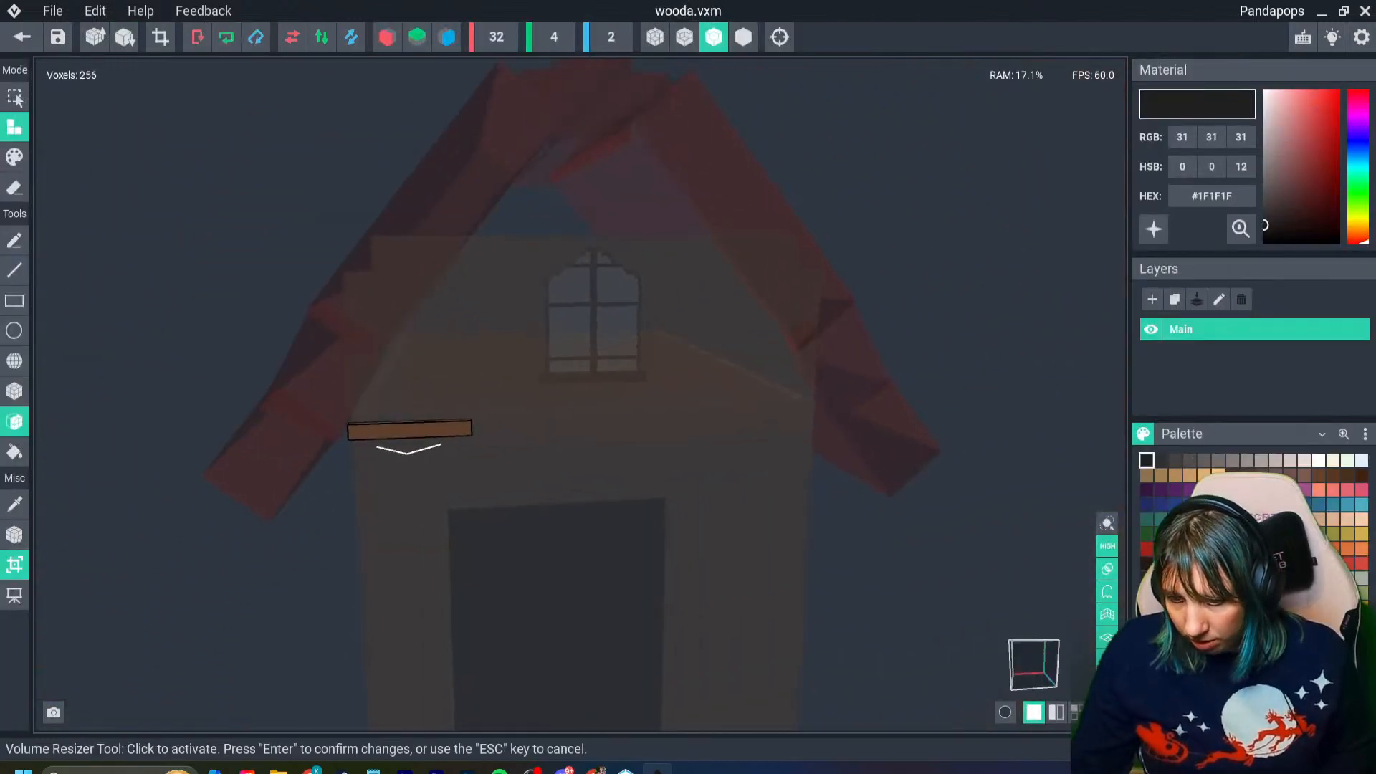
pyautogui.moveTo(577, 424); pyautogui.dragTo(917, 412)
pyautogui.press('Return')
pyautogui.scroll(10, 420, 428)
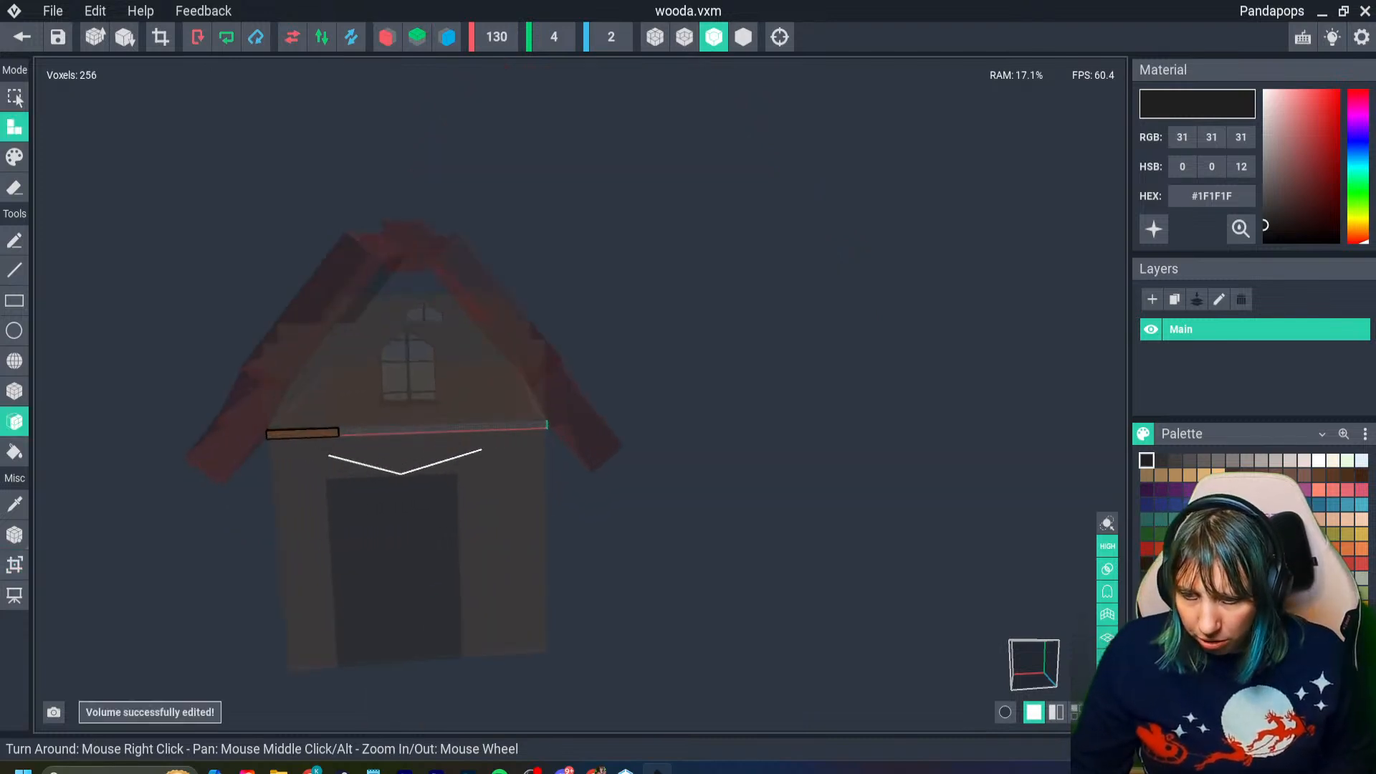
# - Try to increase the wooda volume's height with the Volume Resizer
pyautogui.scroll(3, 420, 428)
pyautogui.moveTo(420, 428); pyautogui.dragTo(531, 377, button='middle')
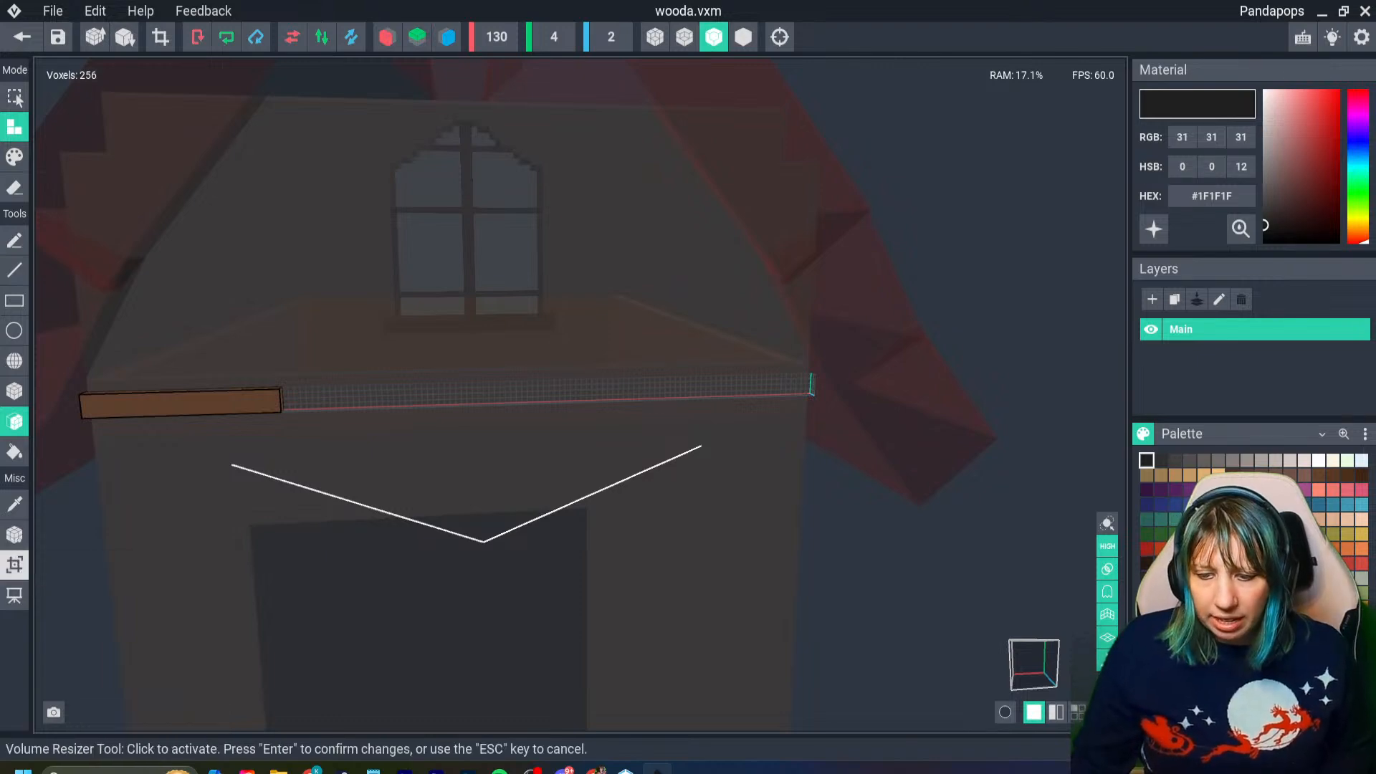
pyautogui.click(14, 564)
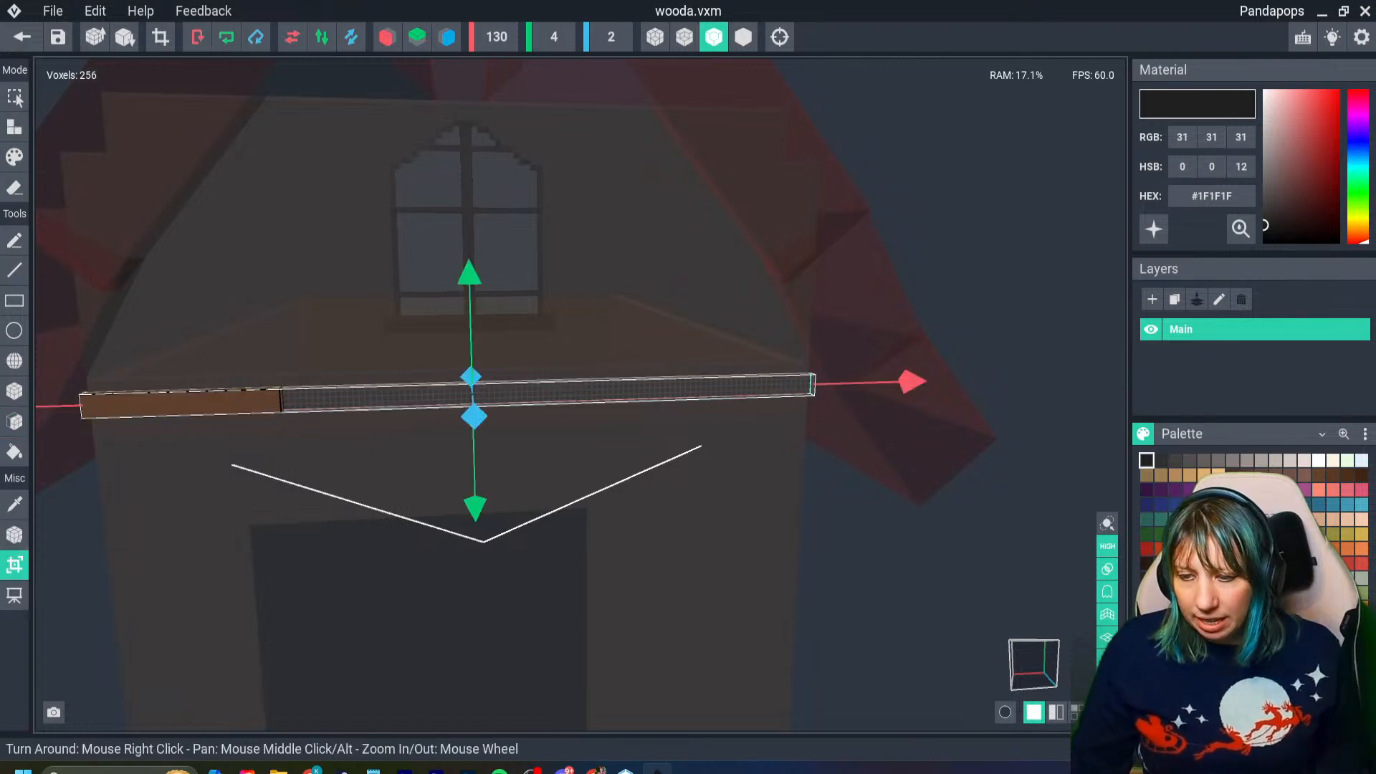
pyautogui.moveTo(469, 274); pyautogui.dragTo(470, 273)
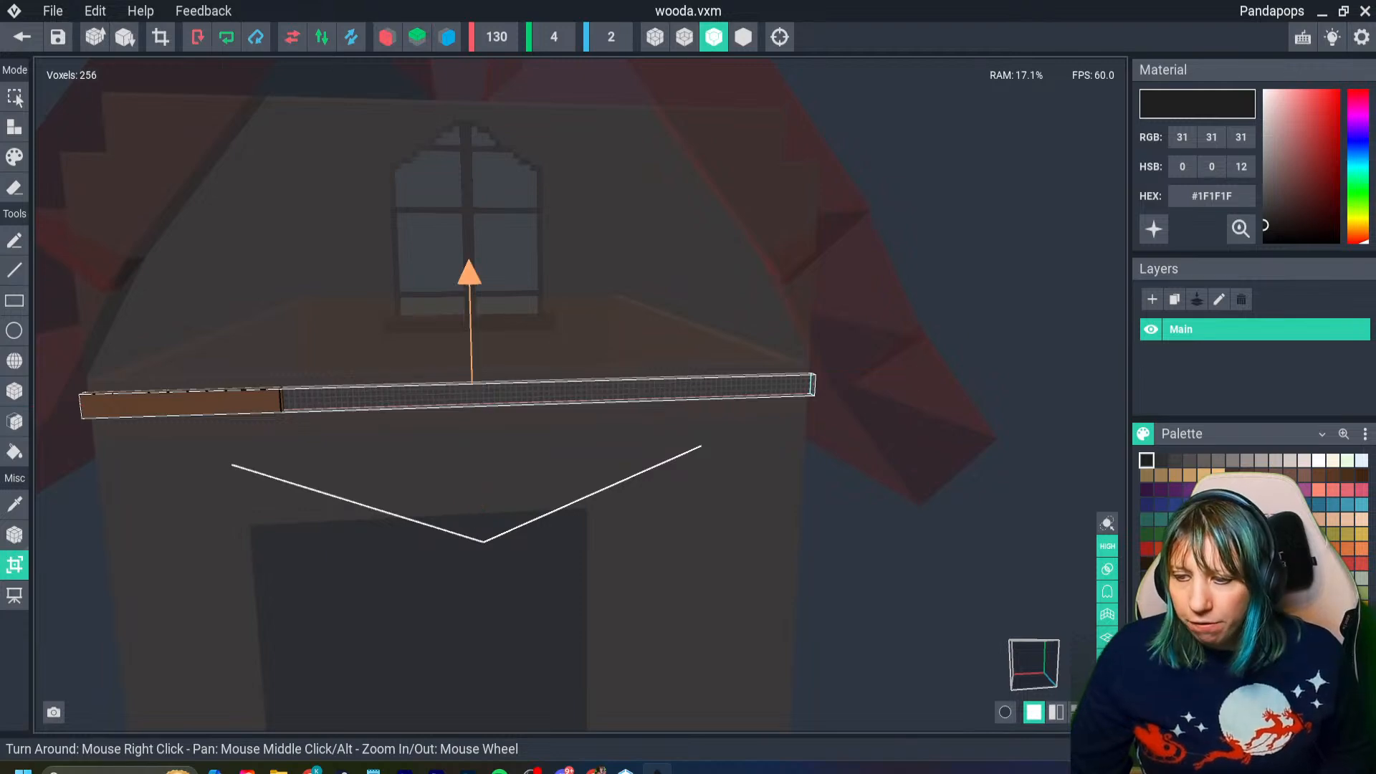
pyautogui.moveTo(475, 508); pyautogui.dragTo(475, 509)
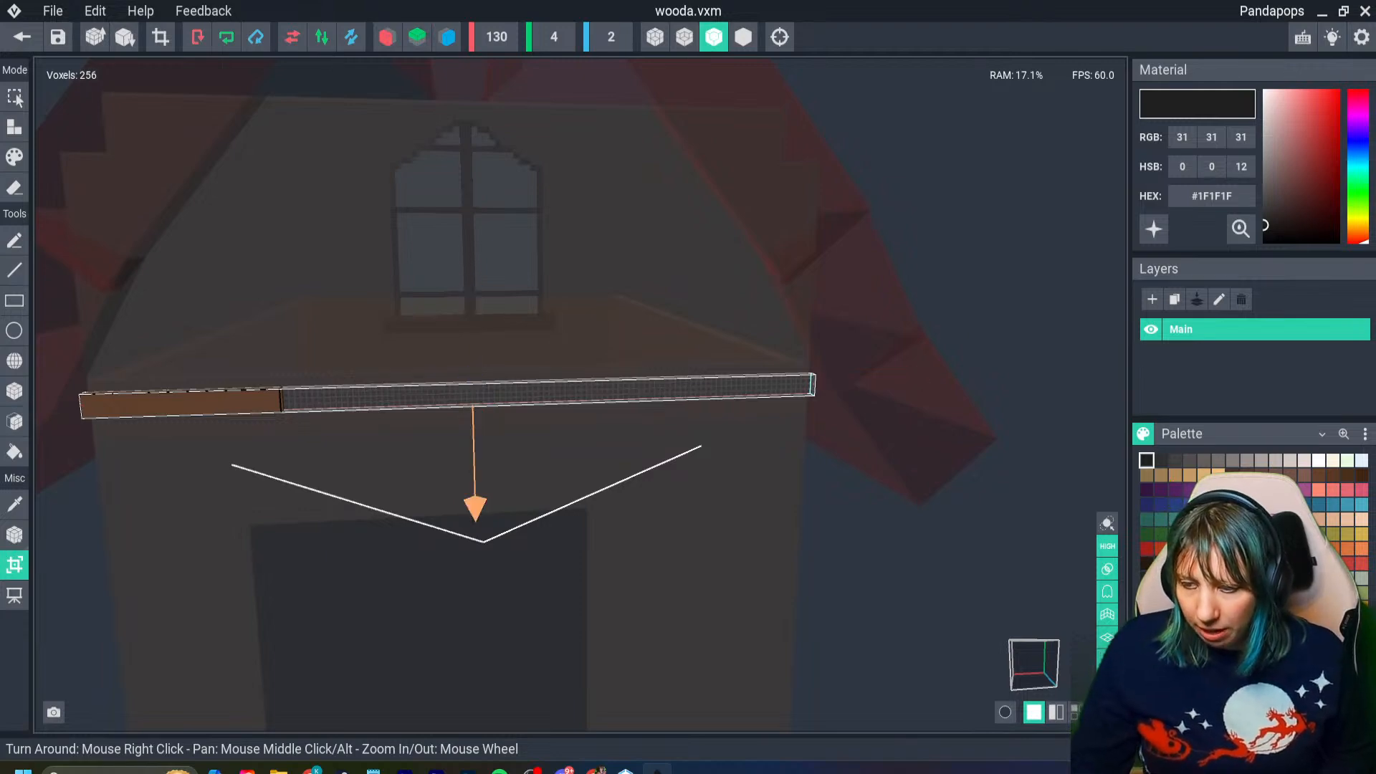
pyautogui.moveTo(475, 507); pyautogui.dragTo(538, 507, button='right')
pyautogui.moveTo(475, 508); pyautogui.dragTo(476, 534)
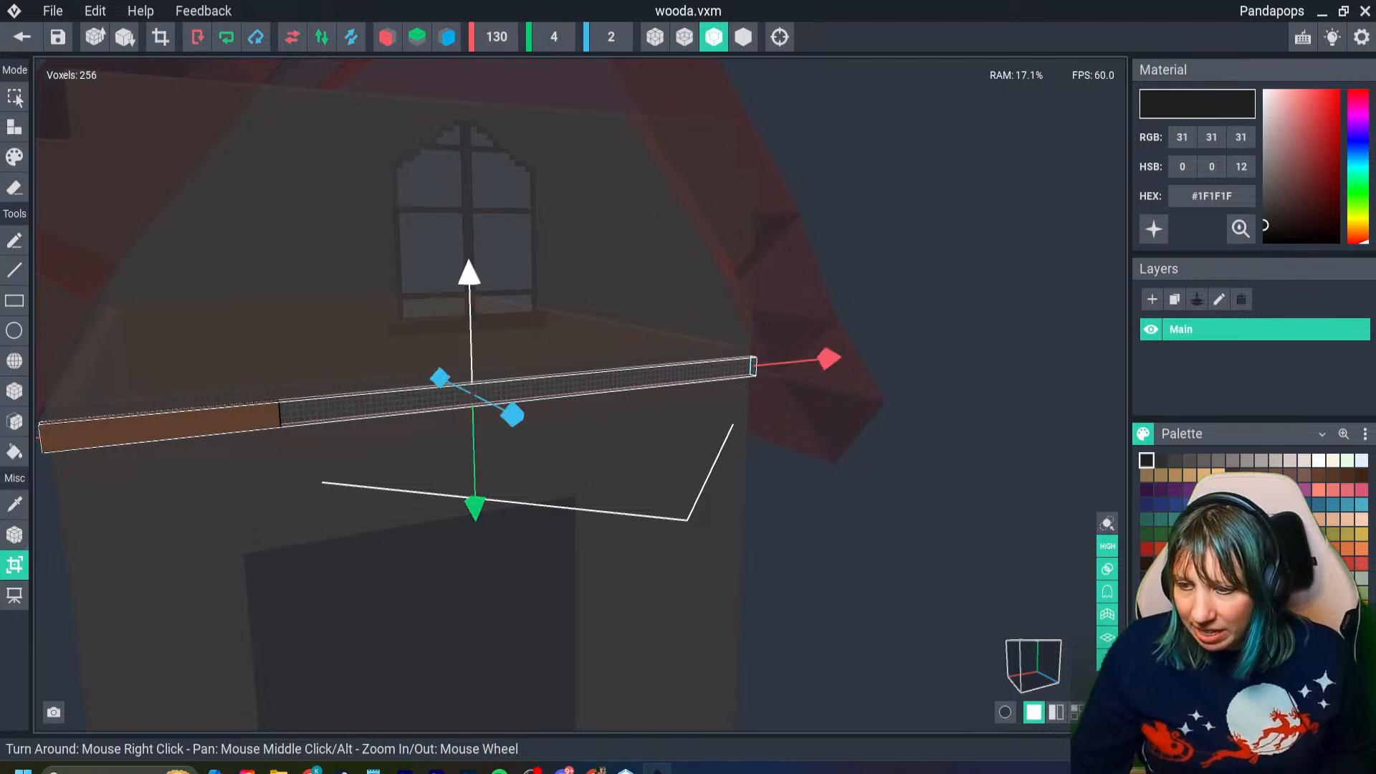
pyautogui.moveTo(469, 274); pyautogui.dragTo(469, 274)
pyautogui.press('Return')
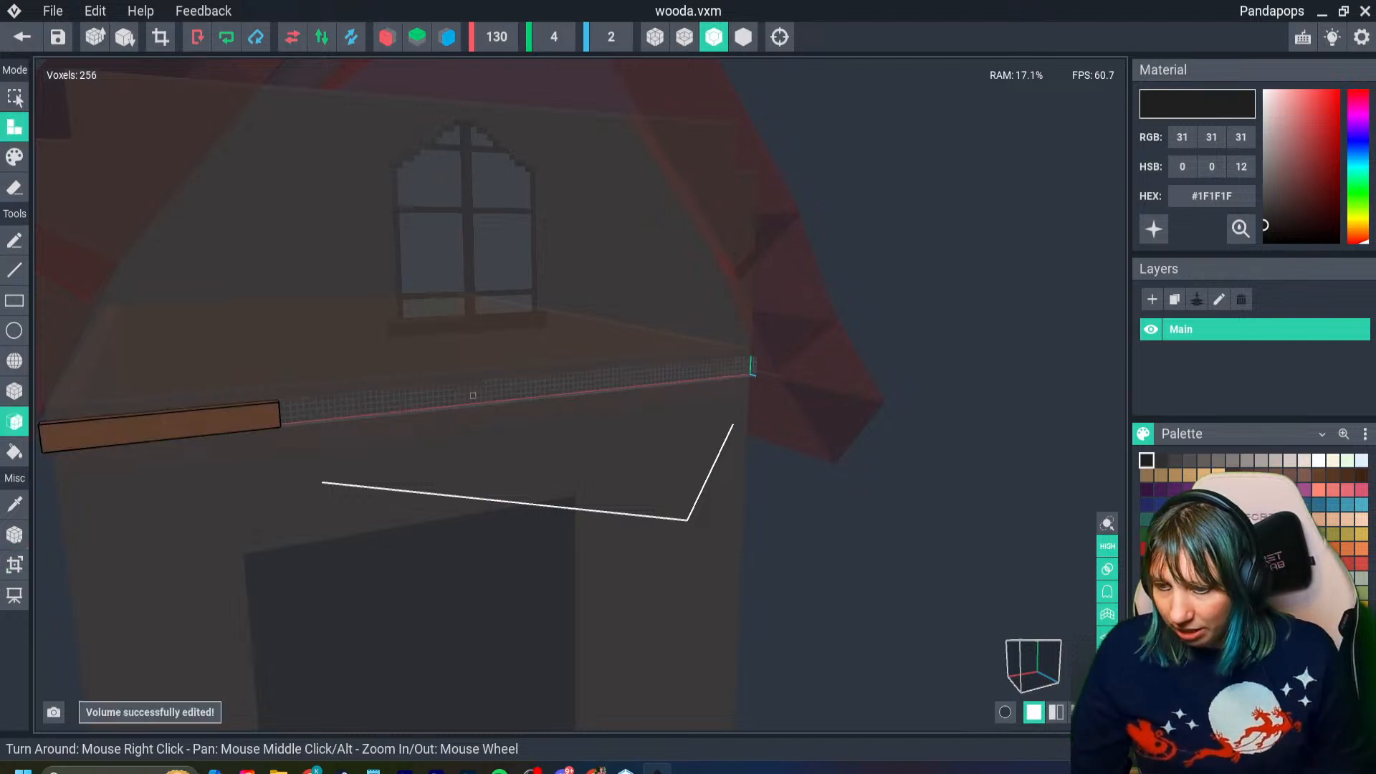
pyautogui.click(14, 564)
pyautogui.moveTo(344, 552); pyautogui.dragTo(469, 510, button='right')
pyautogui.moveTo(473, 511); pyautogui.dragTo(473, 510)
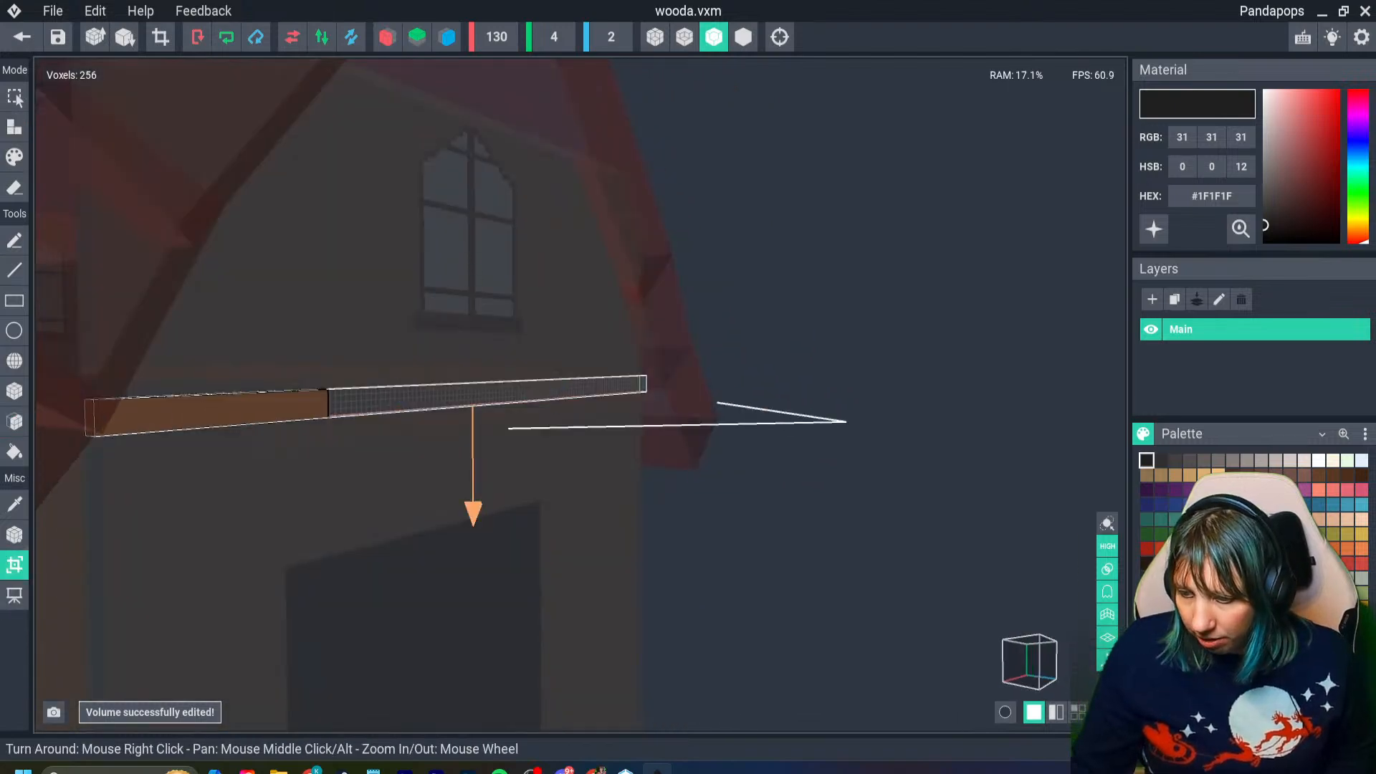
pyautogui.moveTo(473, 510); pyautogui.dragTo(470, 301, button='right')
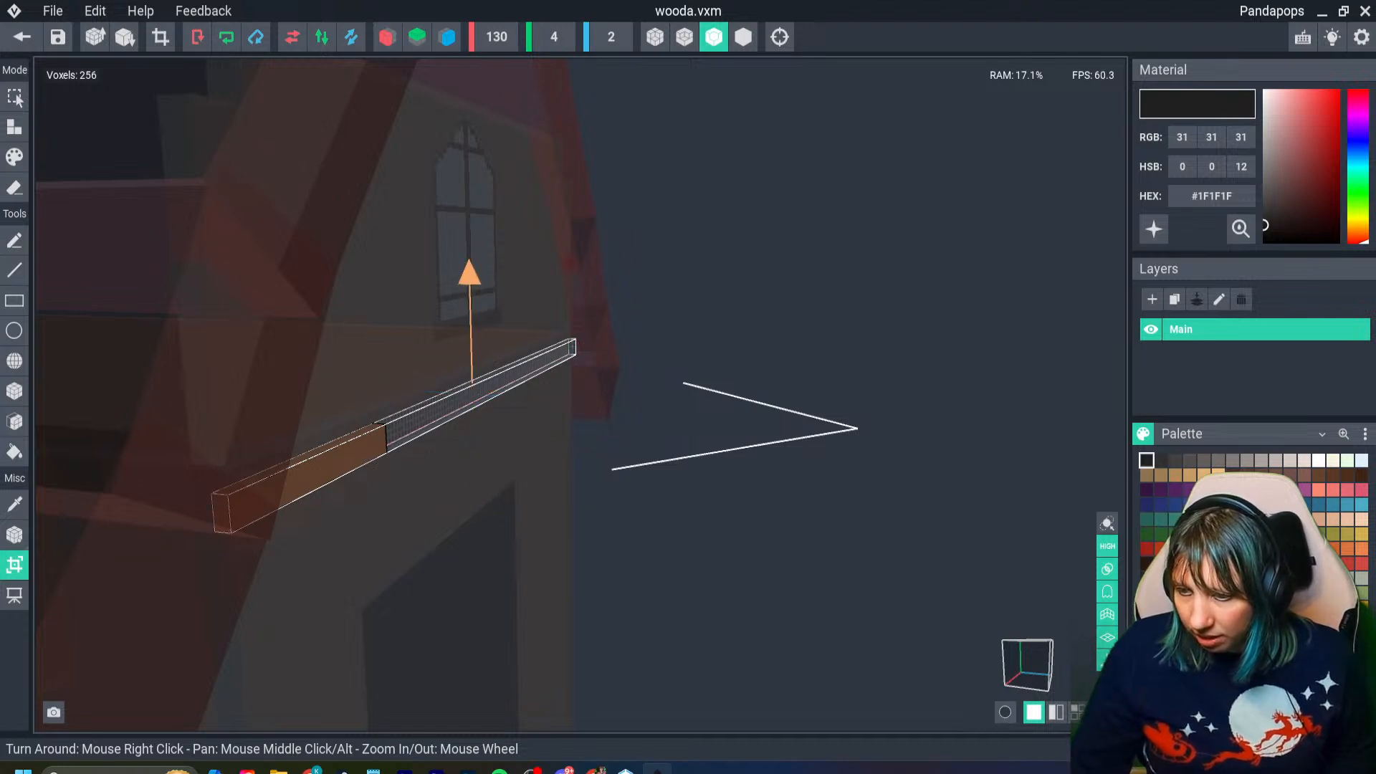
pyautogui.moveTo(502, 323); pyautogui.dragTo(336, 322, button='right')
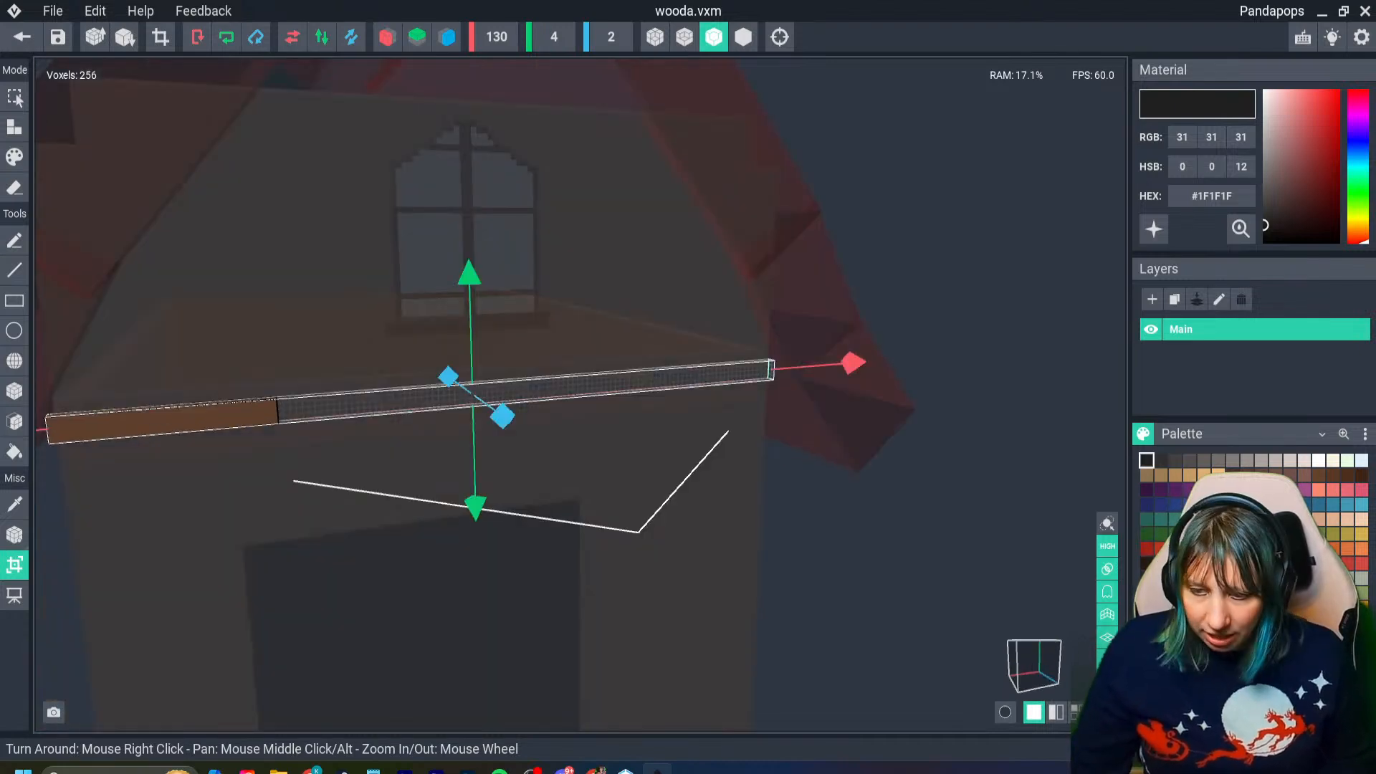
pyautogui.click(14, 565)
# - Sample the beam's brown #634332 and fill the empty remainder of the 130-voxel-long volume with it
pyautogui.click(14, 504)
pyautogui.click(83, 436)
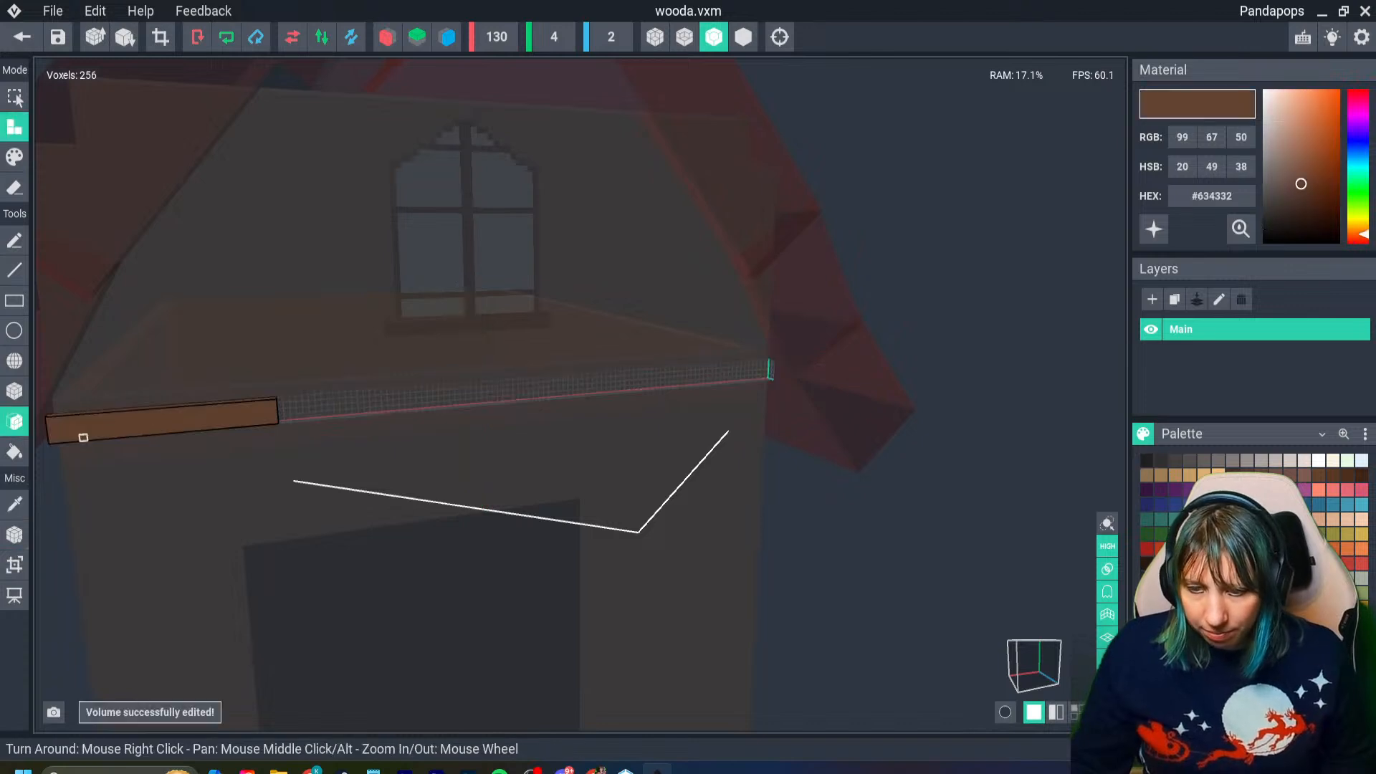
pyautogui.click(442, 393)
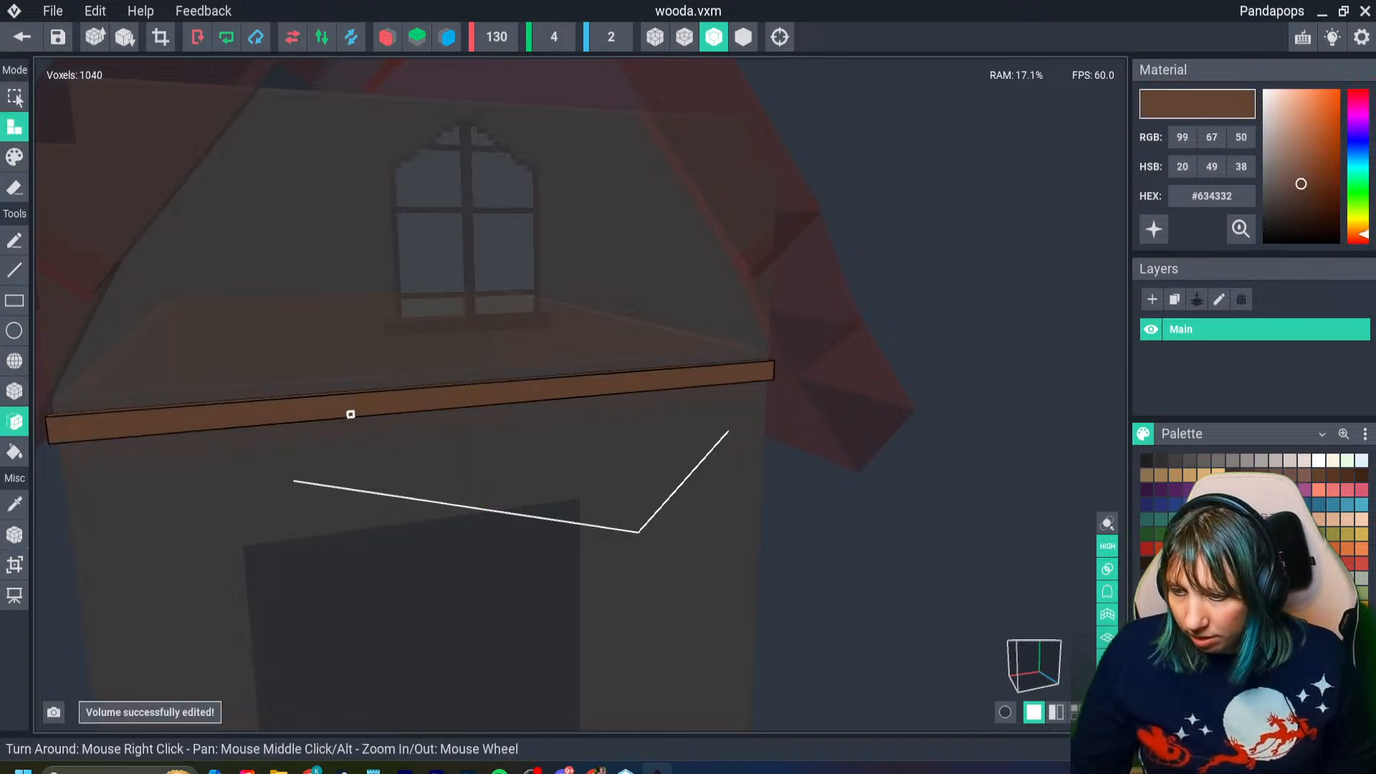
pyautogui.moveTo(351, 413); pyautogui.dragTo(304, 423, button='right')
# - Try again to stretch the filled beam's volume vertically with the Volume Resizer
pyautogui.click(14, 564)
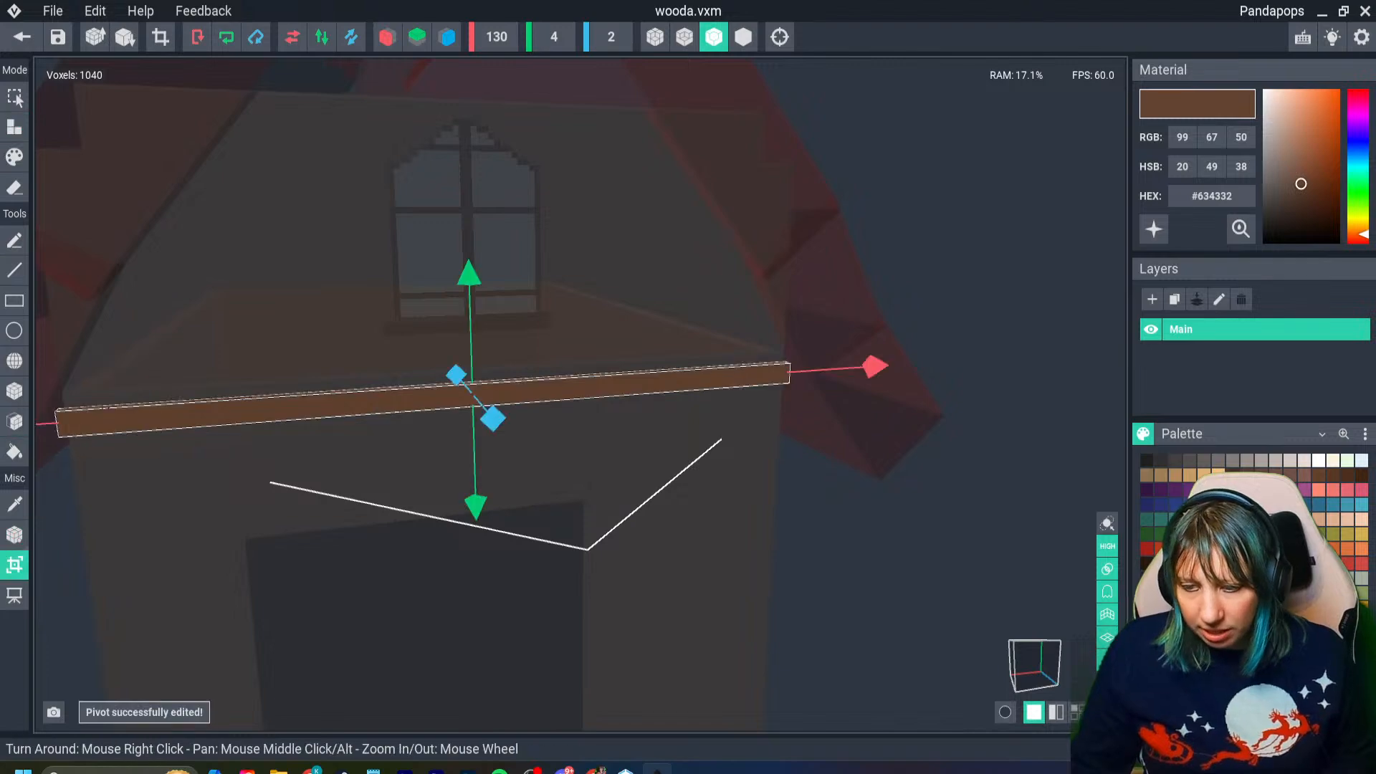
pyautogui.moveTo(475, 506); pyautogui.dragTo(475, 510)
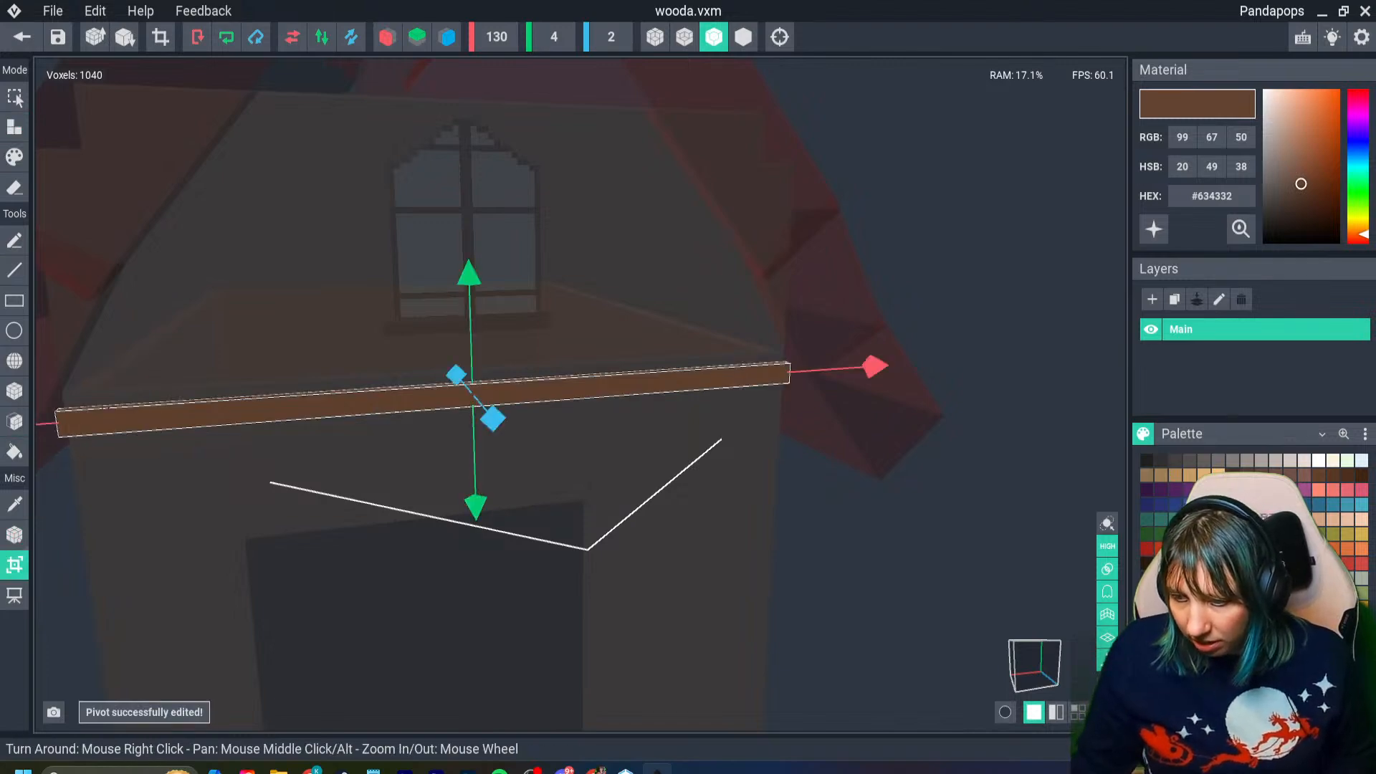
pyautogui.moveTo(373, 358); pyautogui.dragTo(470, 372, button='right')
pyautogui.moveTo(465, 280); pyautogui.dragTo(465, 279)
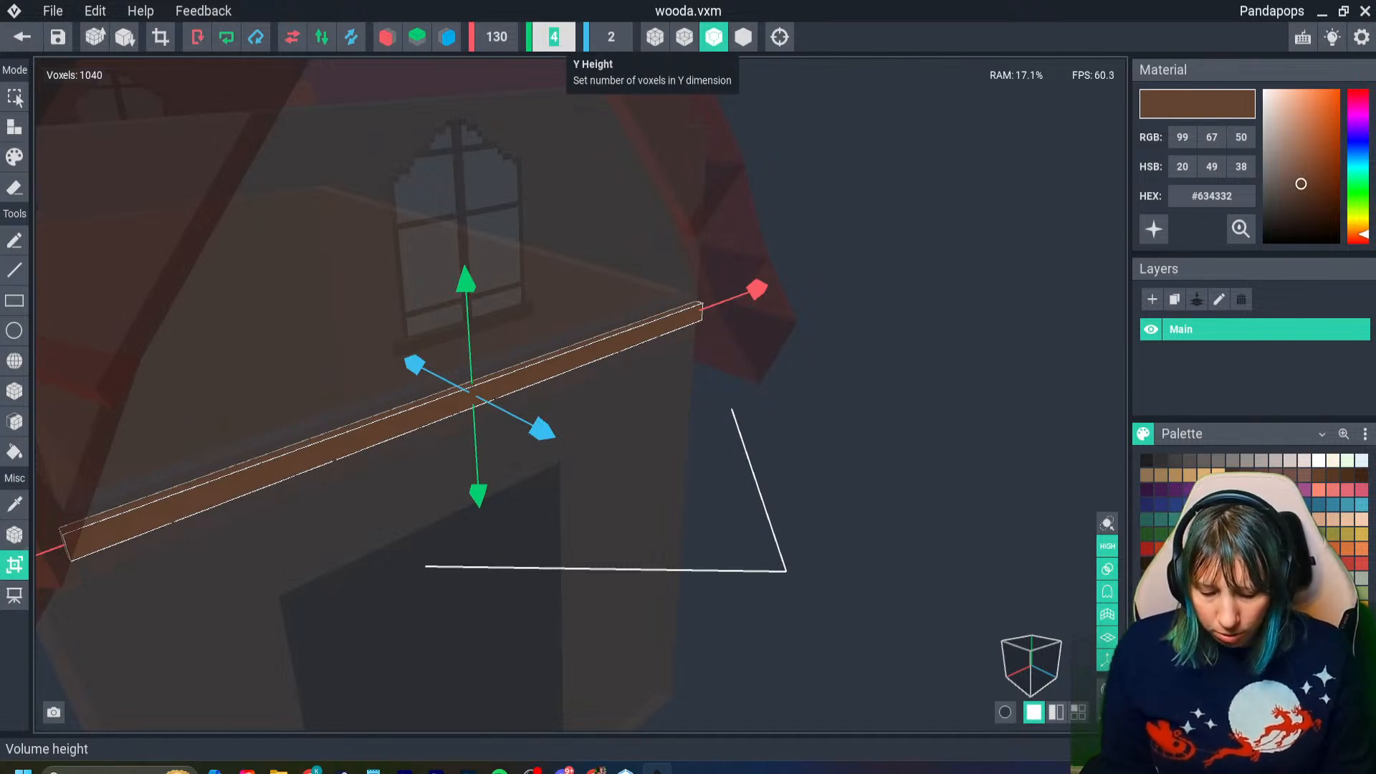
# - Set the wooda volume's Y height to 8 voxels and fill the added space with the same brown
pyautogui.write('8')
pyautogui.press('Return')
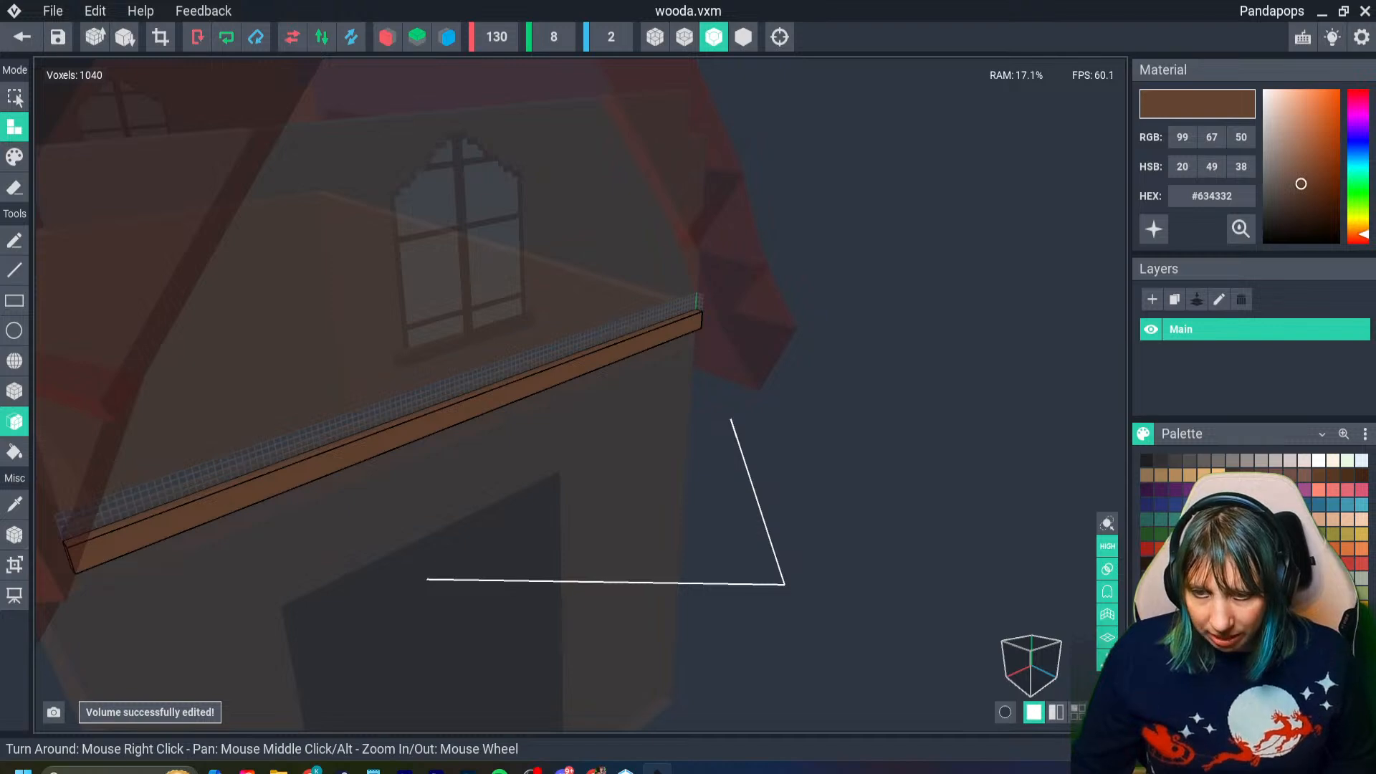
# - Set the lengthened beam's pivot to its centre, then save wooda.vxm and return to the house scene
pyautogui.click(14, 534)
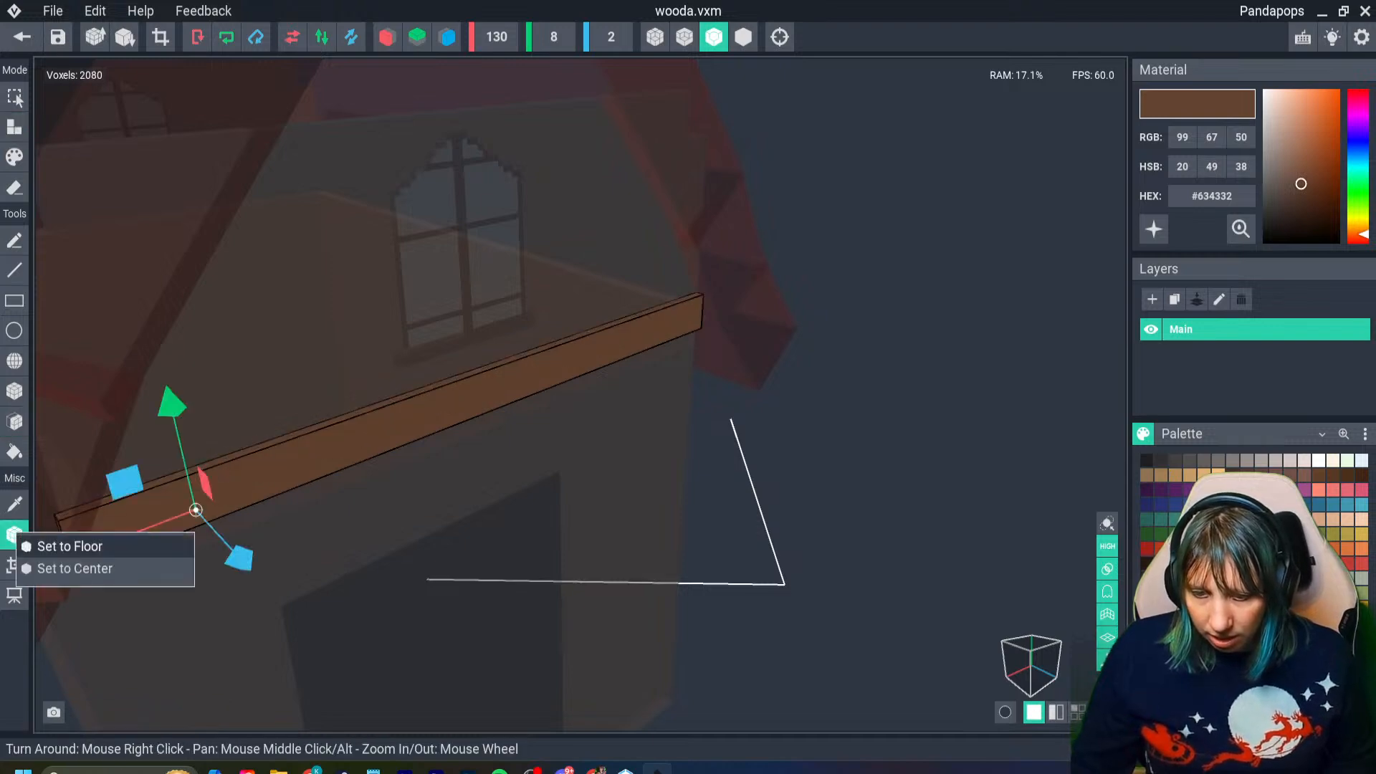
pyautogui.click(74, 569)
pyautogui.click(22, 36)
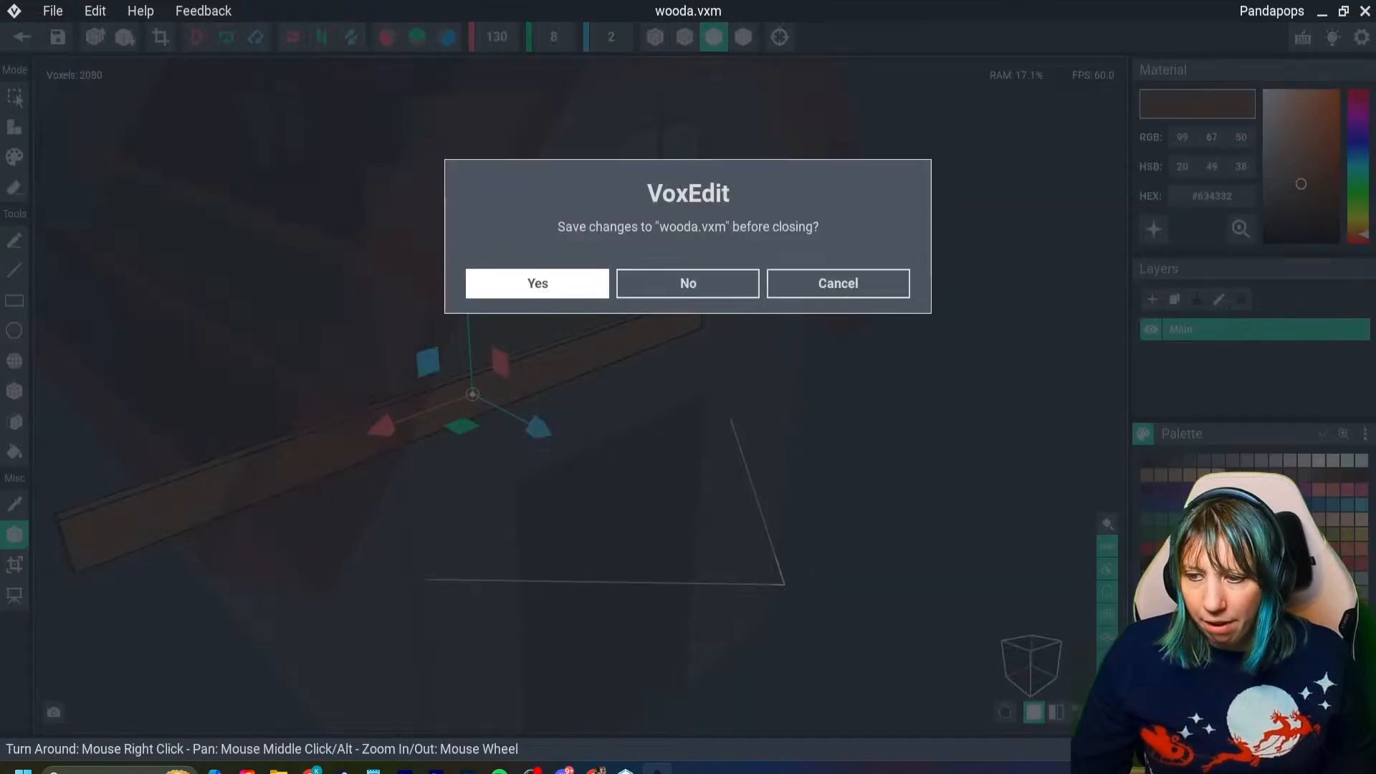
pyautogui.click(538, 283)
# - Centre the wooda beam across the full width of the front wall, over the seam between the two floors
pyautogui.click(147, 424)
pyautogui.moveTo(297, 338); pyautogui.dragTo(496, 327)
pyautogui.moveTo(563, 383); pyautogui.dragTo(563, 383, button='right')
pyautogui.moveTo(562, 258); pyautogui.dragTo(569, 285)
pyautogui.moveTo(568, 285); pyautogui.dragTo(577, 287, button='right')
pyautogui.scroll(-3, 575, 287)
pyautogui.press('Escape')
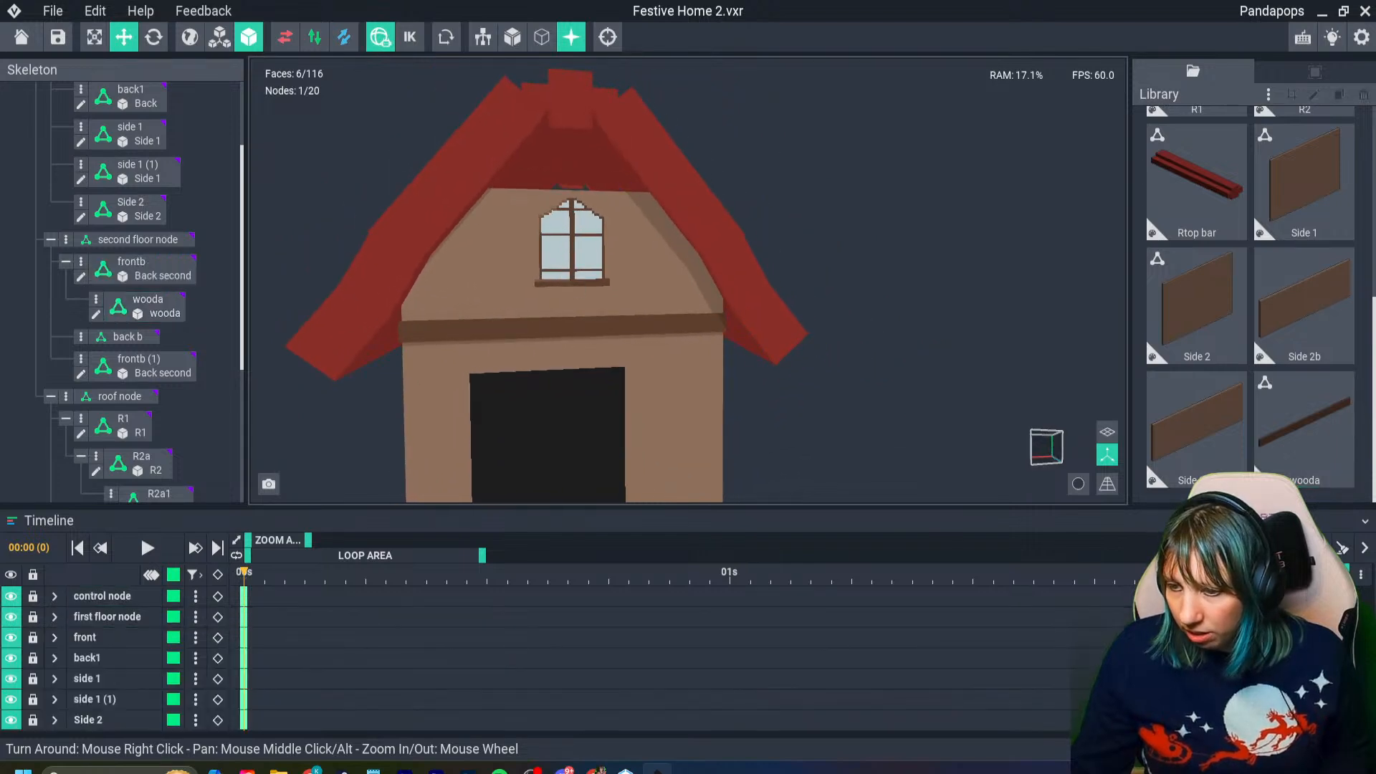
pyautogui.scroll(-5, 576, 287)
pyautogui.scroll(5, 577, 315)
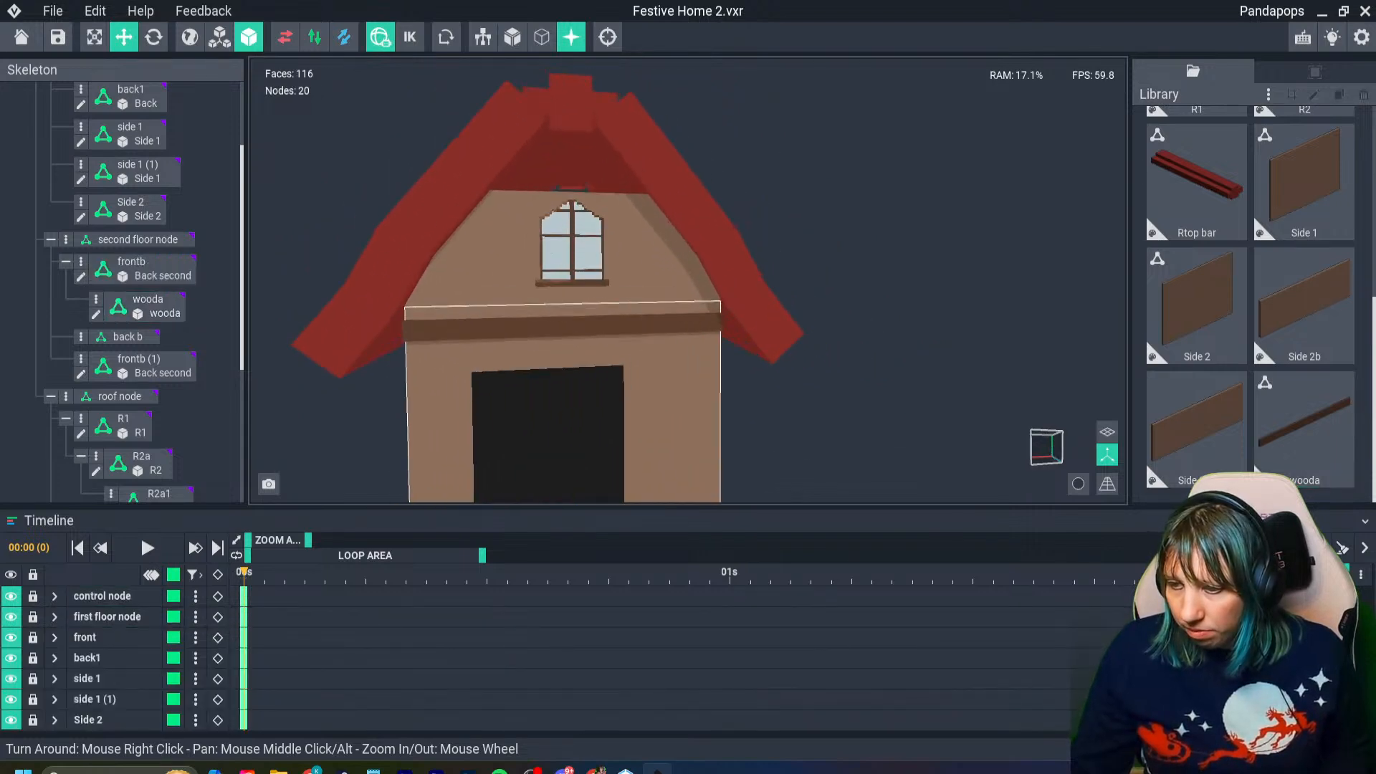
pyautogui.moveTo(688, 462); pyautogui.dragTo(587, 391, button='middle')
pyautogui.moveTo(588, 391); pyautogui.dragTo(592, 393, button='right')
pyautogui.moveTo(592, 394); pyautogui.dragTo(680, 470, button='middle')
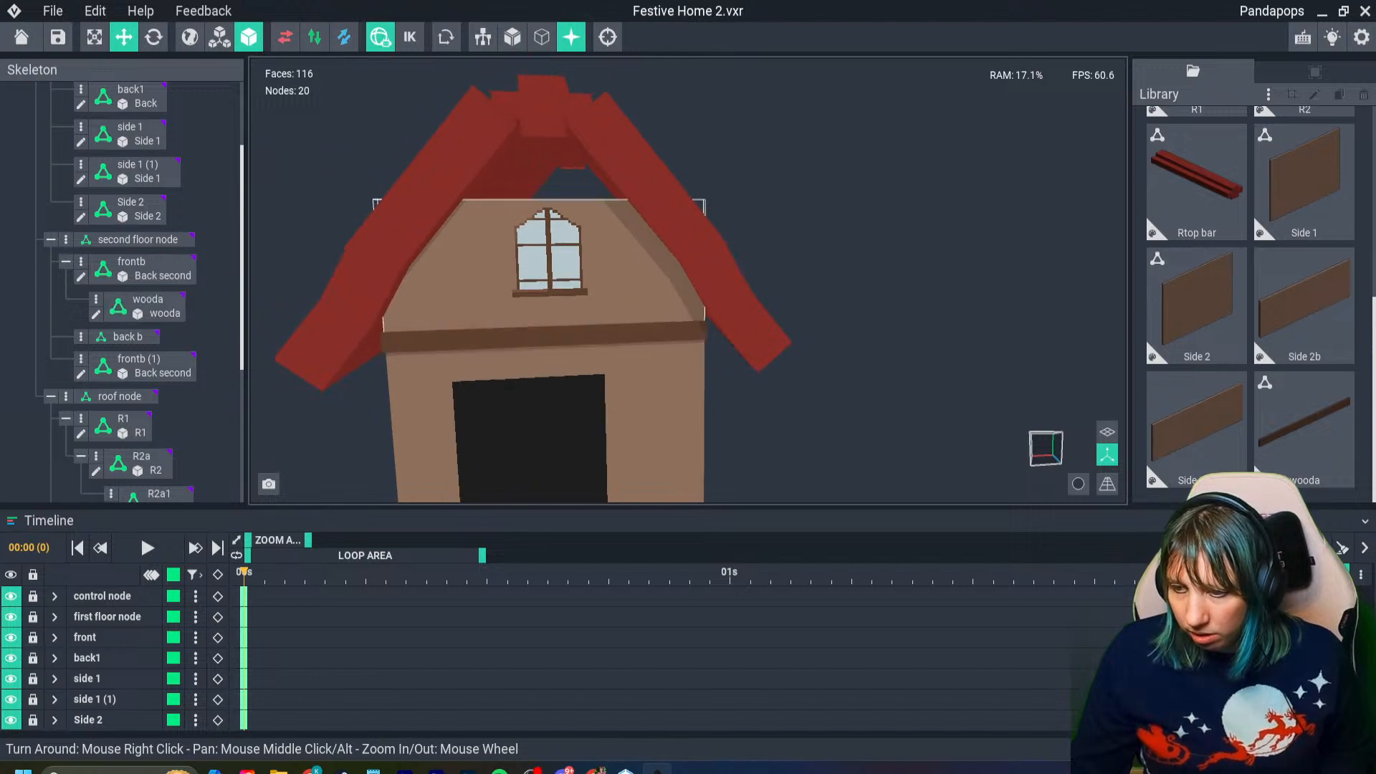
# - Open the front beam's wooda model, pick up its brown #694B3B as the active colour, and return to the house scene
pyautogui.click(512, 341)
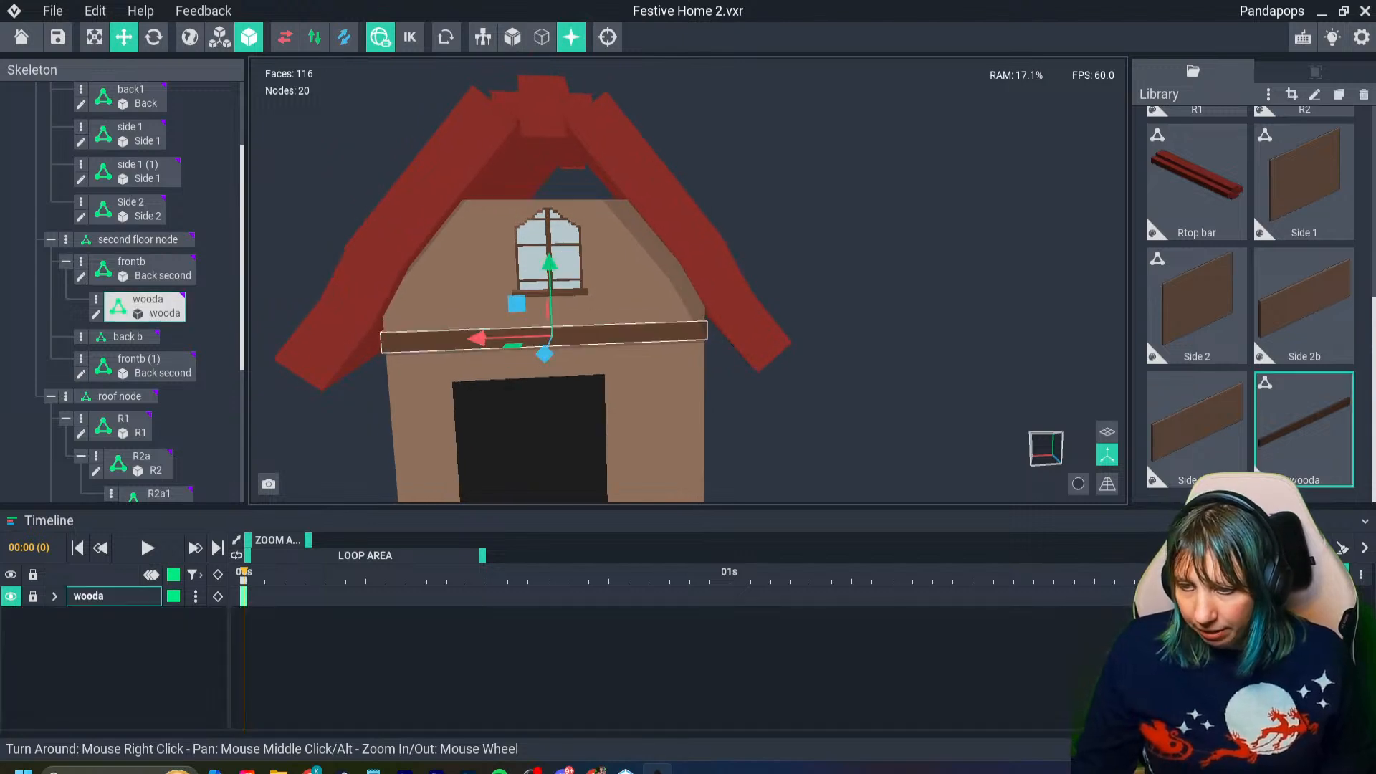
pyautogui.press('Tab')
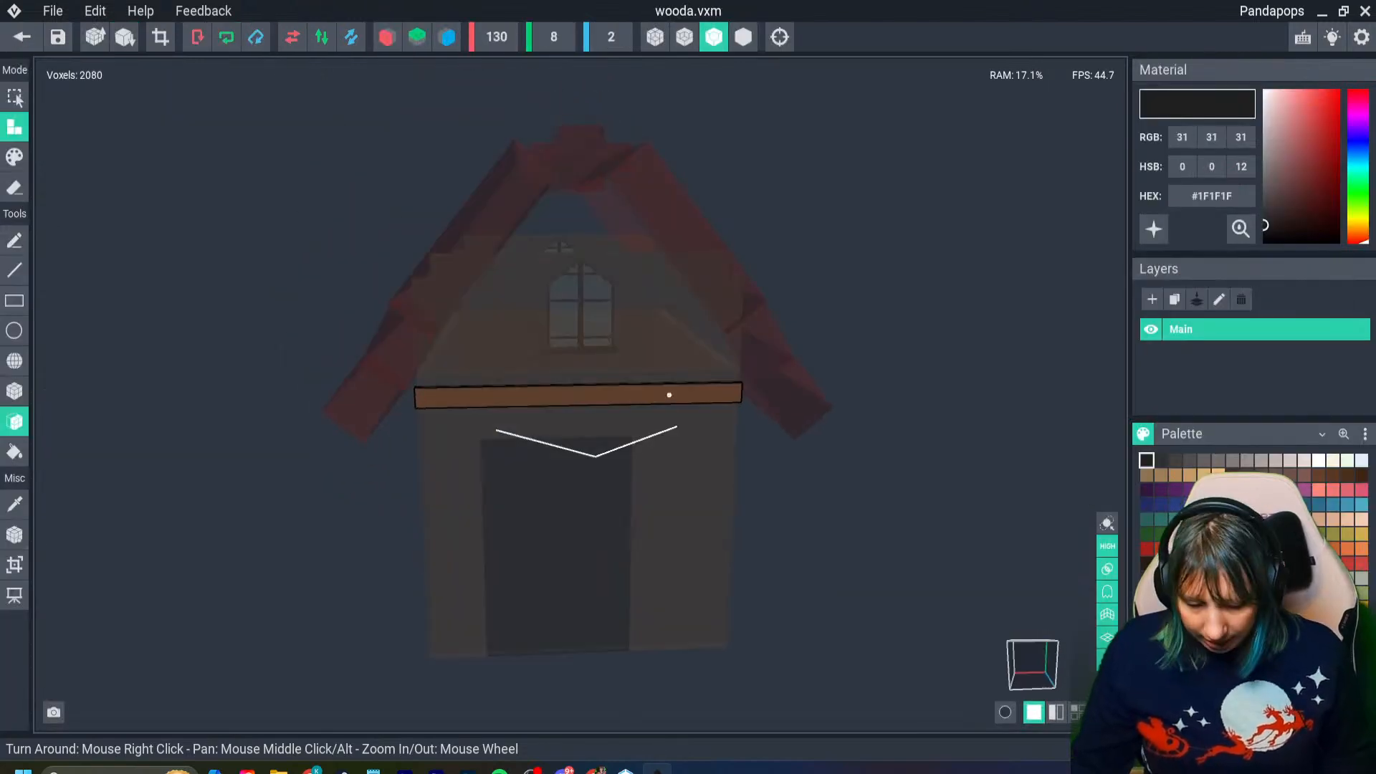
pyautogui.press('i')
pyautogui.click(669, 393)
pyautogui.moveTo(1296, 177); pyautogui.dragTo(1296, 180)
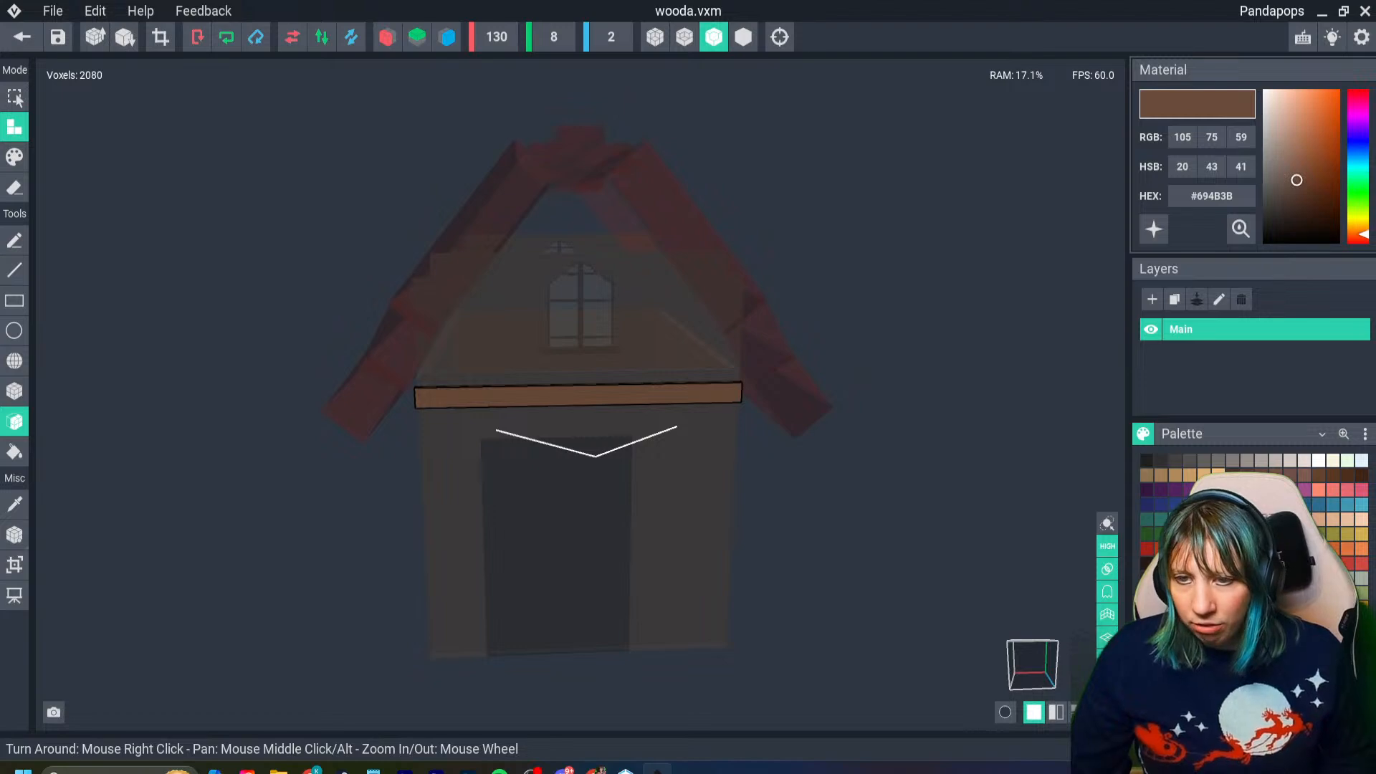
pyautogui.click(22, 37)
pyautogui.click(538, 280)
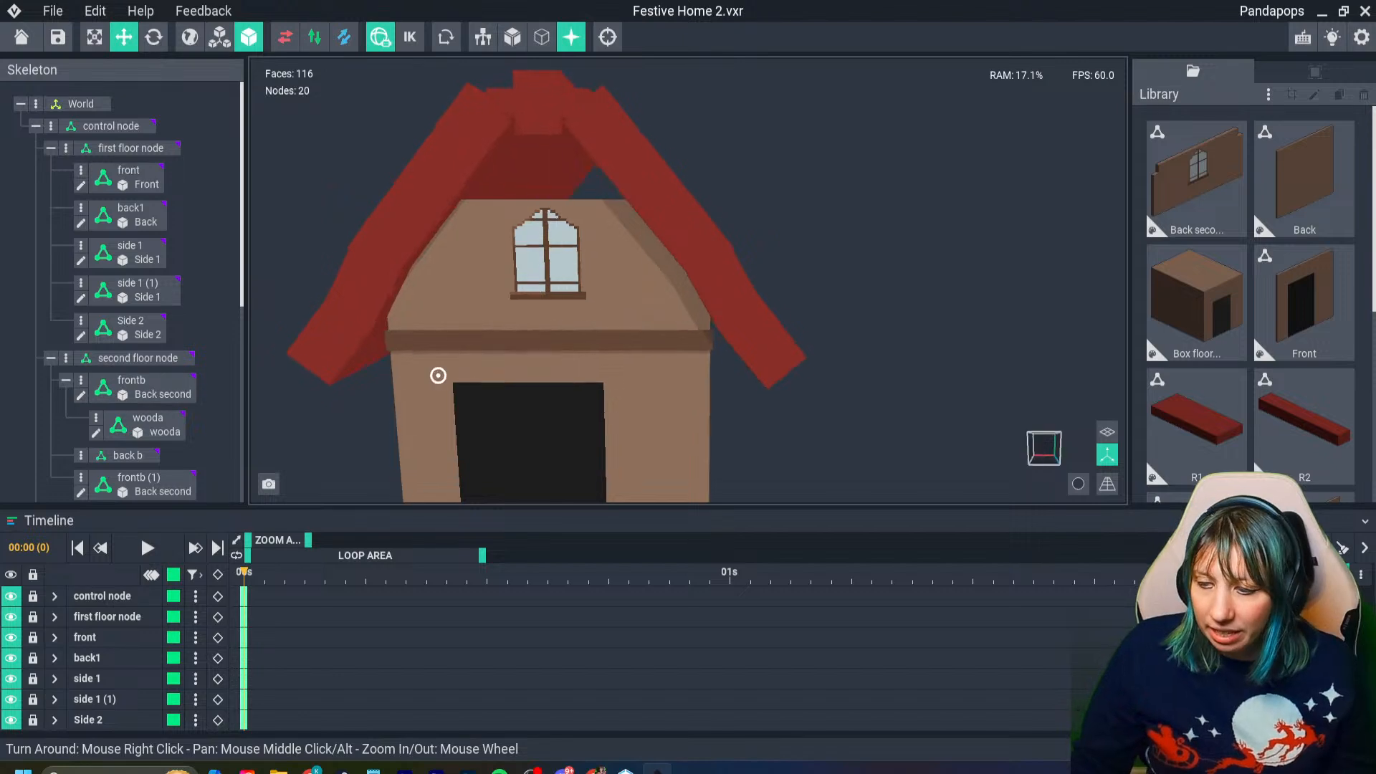
# - Examine how the brown beam sits against the seam between the two floors on the front wall
pyautogui.scroll(2, 489, 379)
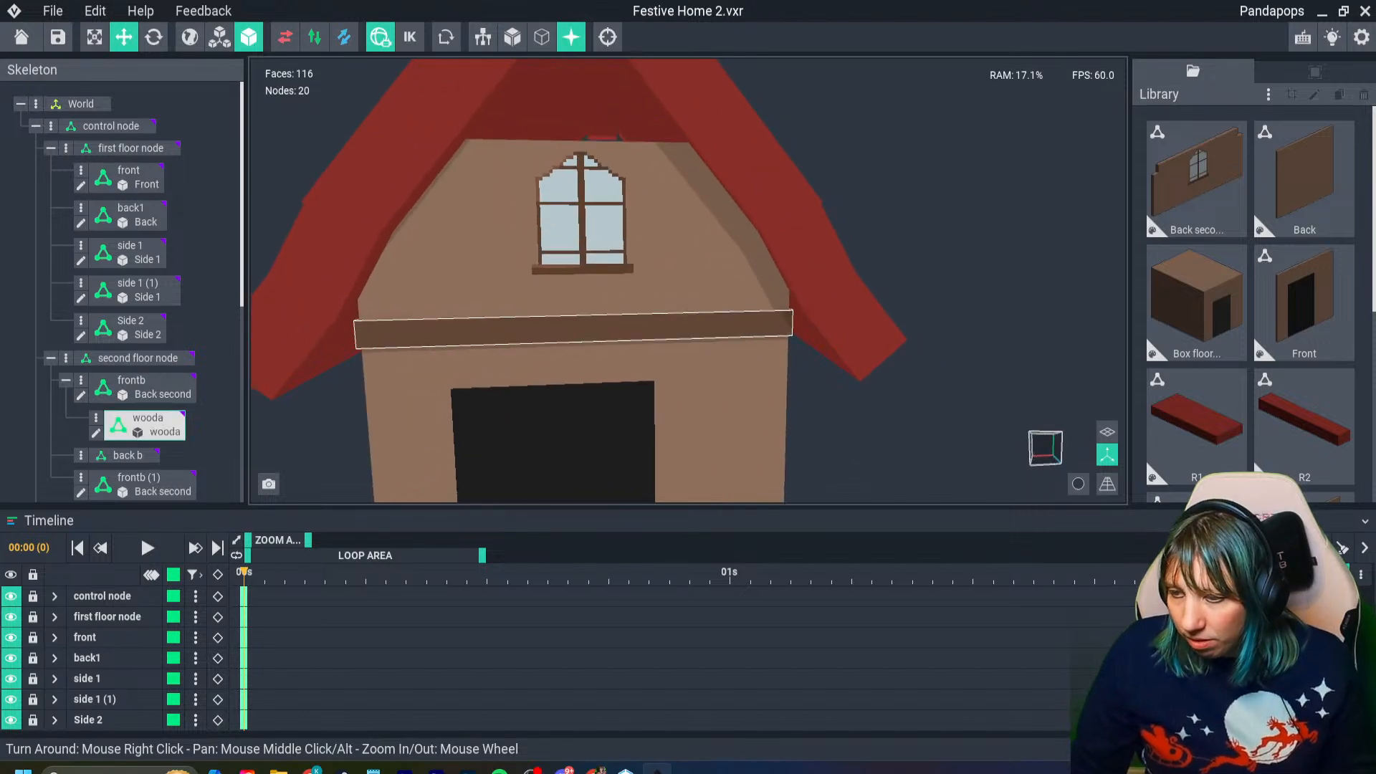
pyautogui.click(559, 335)
pyautogui.moveTo(561, 353); pyautogui.dragTo(561, 366, button='right')
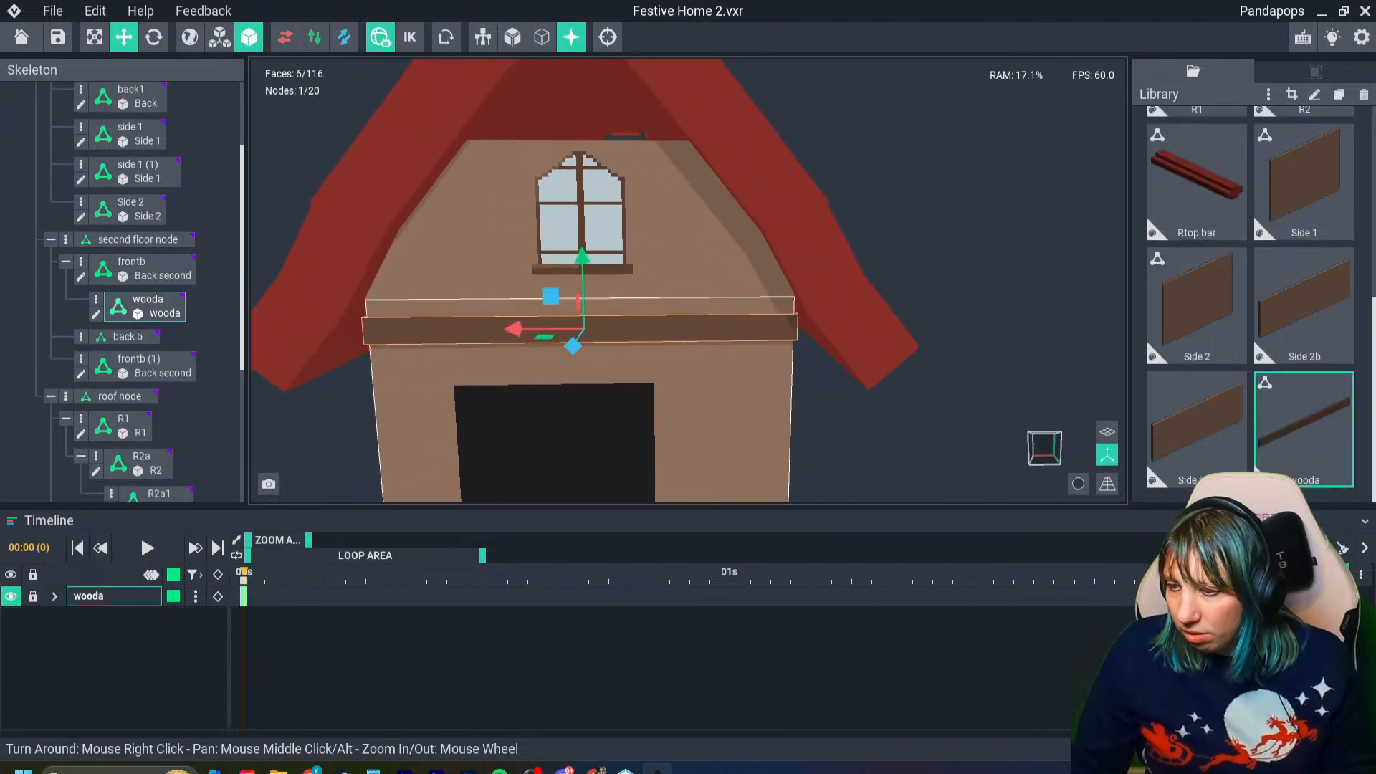
pyautogui.scroll(-1, 561, 358)
pyautogui.scroll(-4, 579, 297)
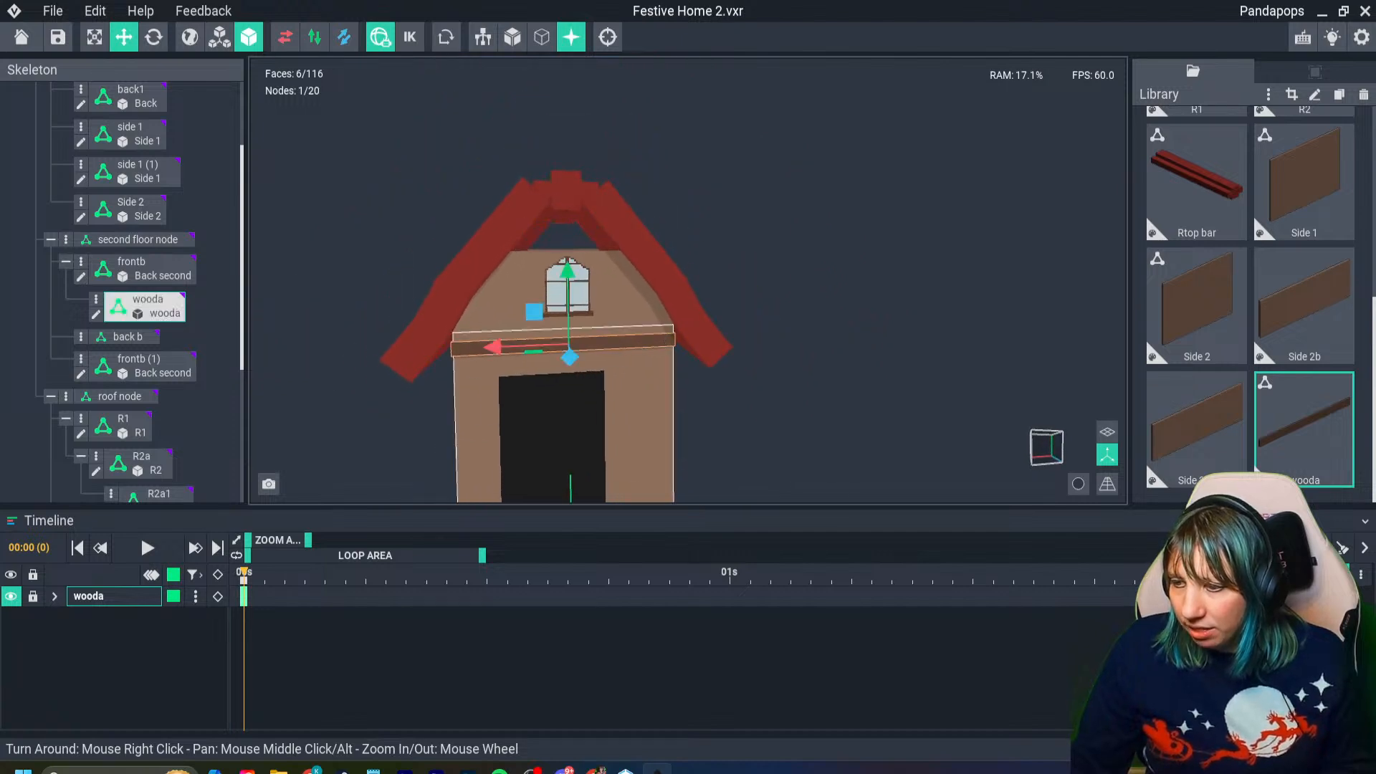
pyautogui.scroll(4, 654, 341)
pyautogui.scroll(2, 663, 349)
pyautogui.moveTo(567, 384); pyautogui.dragTo(552, 384, button='right')
pyautogui.moveTo(552, 384); pyautogui.dragTo(691, 387, button='middle')
pyautogui.scroll(-2, 691, 387)
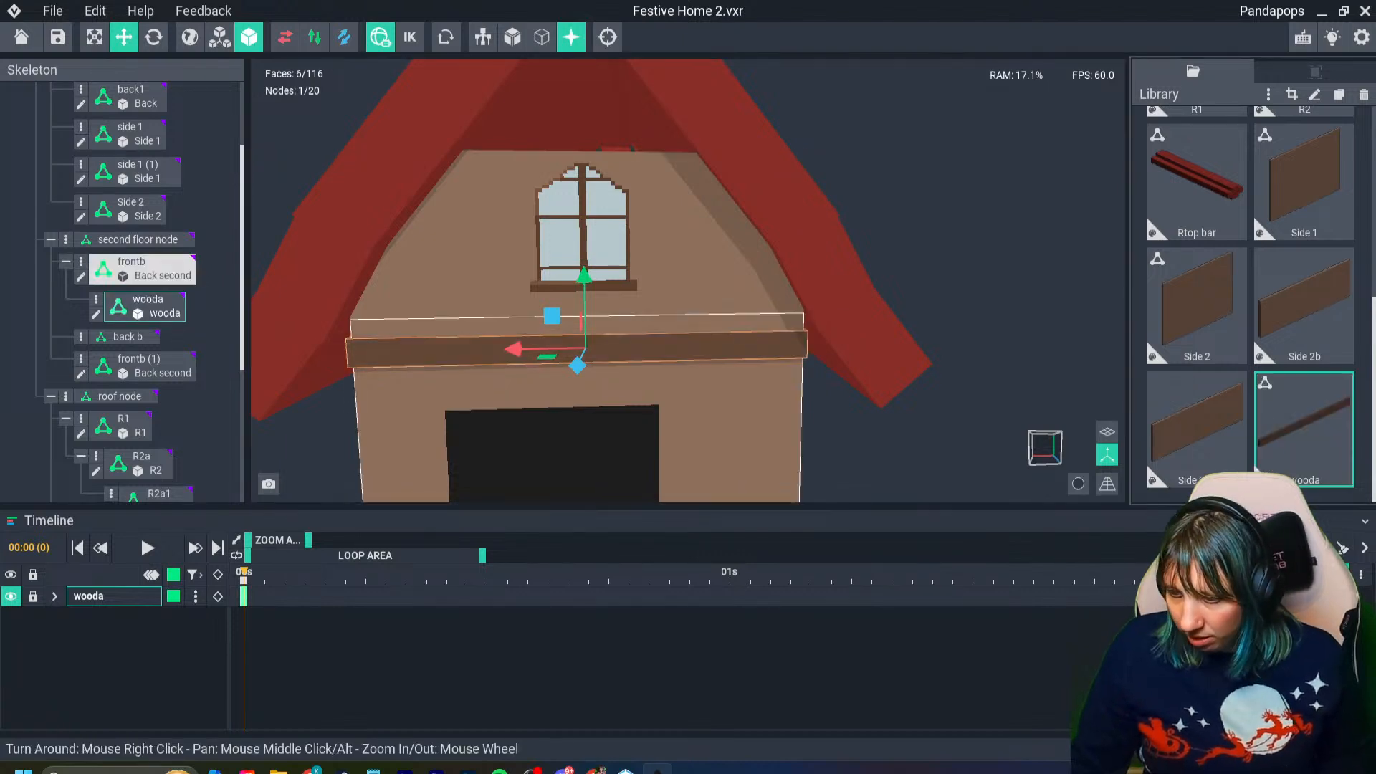
# - Clone the wooda beam model in the library as wooda2
pyautogui.moveTo(514, 349); pyautogui.dragTo(513, 349)
pyautogui.hotkey('ctrl', 'd')
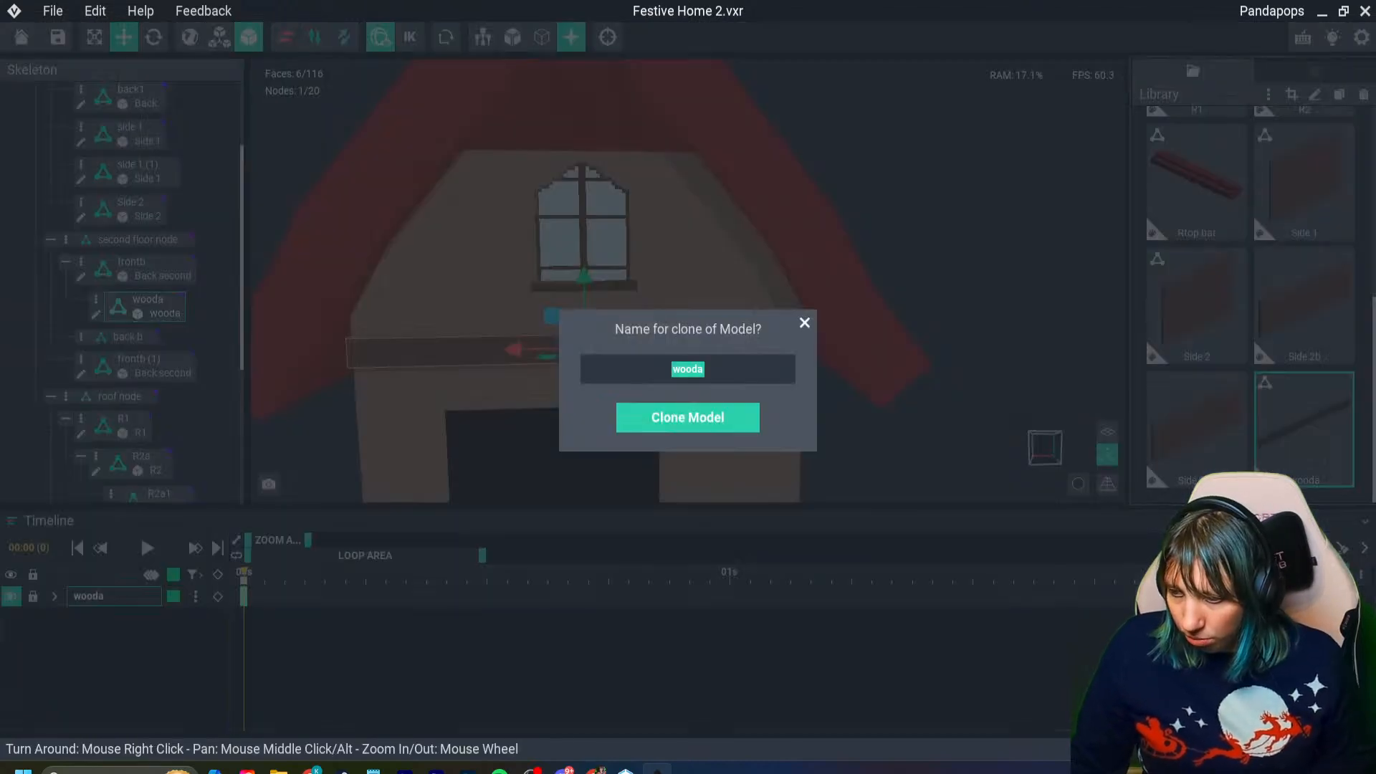
pyautogui.click(805, 322)
pyautogui.hotkey('ctrl', 'd')
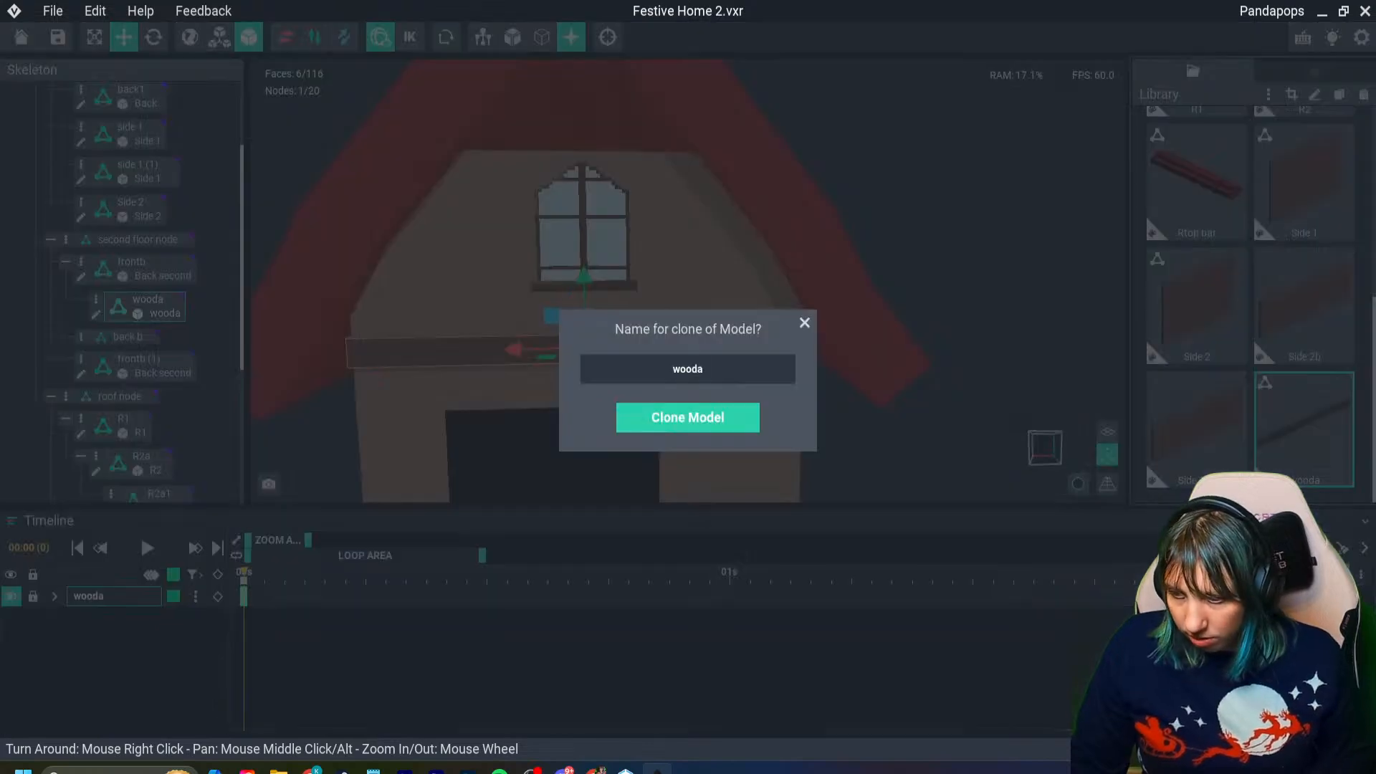
pyautogui.press('Return')
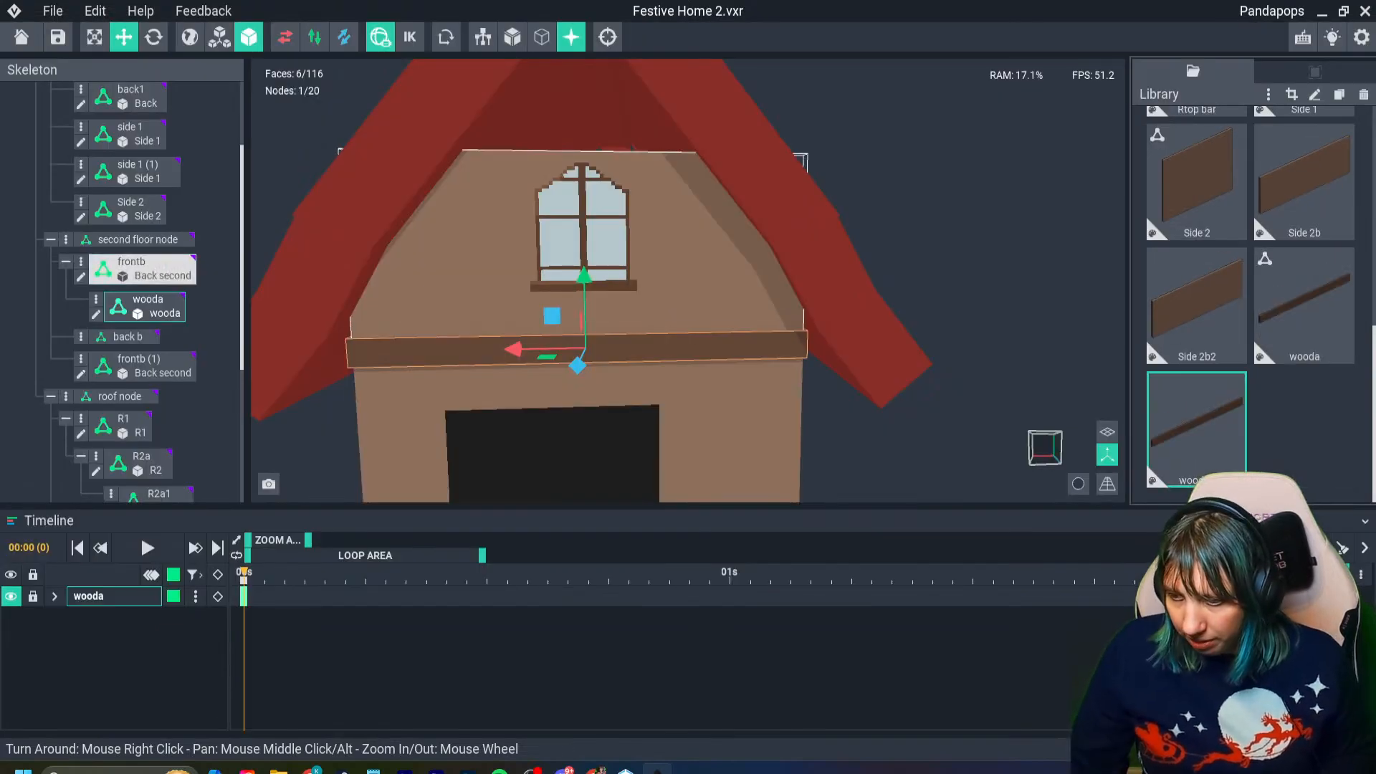
pyautogui.moveTo(584, 277); pyautogui.dragTo(584, 273)
pyautogui.moveTo(620, 301); pyautogui.dragTo(620, 301, button='right')
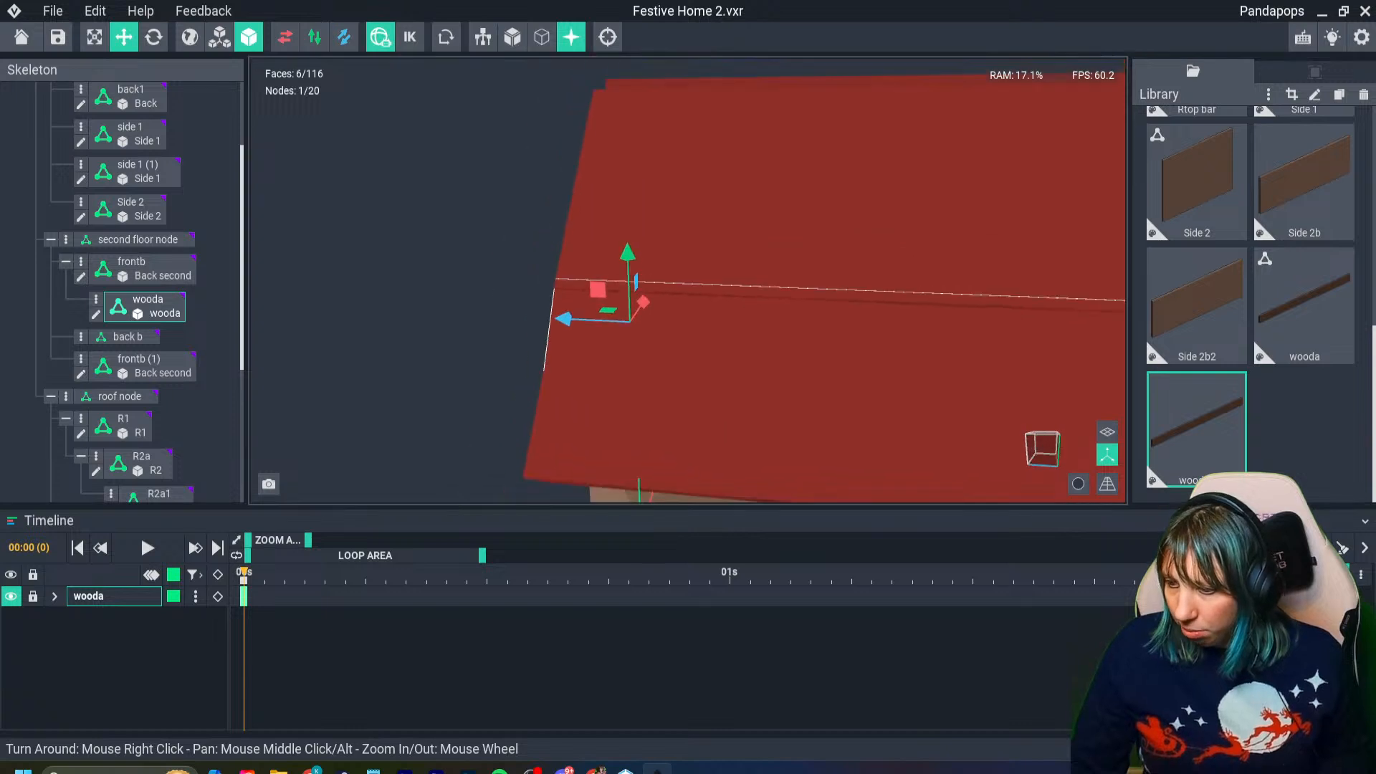
pyautogui.scroll(-5, 620, 301)
pyautogui.moveTo(621, 301); pyautogui.dragTo(498, 301, button='middle')
pyautogui.moveTo(440, 305); pyautogui.dragTo(614, 311)
pyautogui.moveTo(606, 319); pyautogui.dragTo(603, 324, button='right')
pyautogui.hotkey('ctrl', 'z')
# - Duplicate the horizontal front beam and move the copy about 179 units back along its depth axis onto the rear wall
pyautogui.moveTo(409, 383); pyautogui.dragTo(408, 384, button='right')
pyautogui.moveTo(389, 355); pyautogui.dragTo(511, 343)
pyautogui.hotkey('ctrl', 'd')
pyautogui.moveTo(529, 348); pyautogui.dragTo(528, 348, button='right')
pyautogui.moveTo(645, 334); pyautogui.dragTo(704, 342)
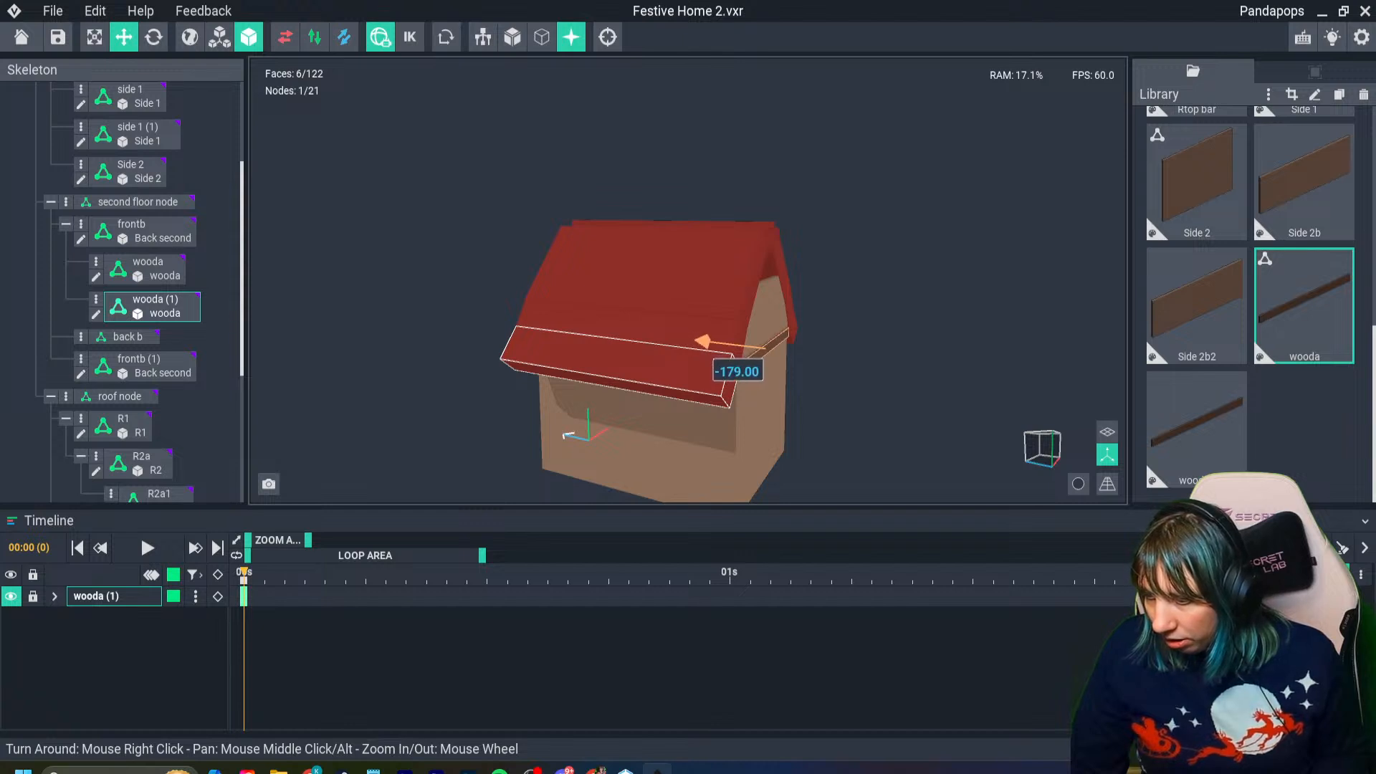
pyautogui.moveTo(670, 366); pyautogui.dragTo(594, 400, button='right')
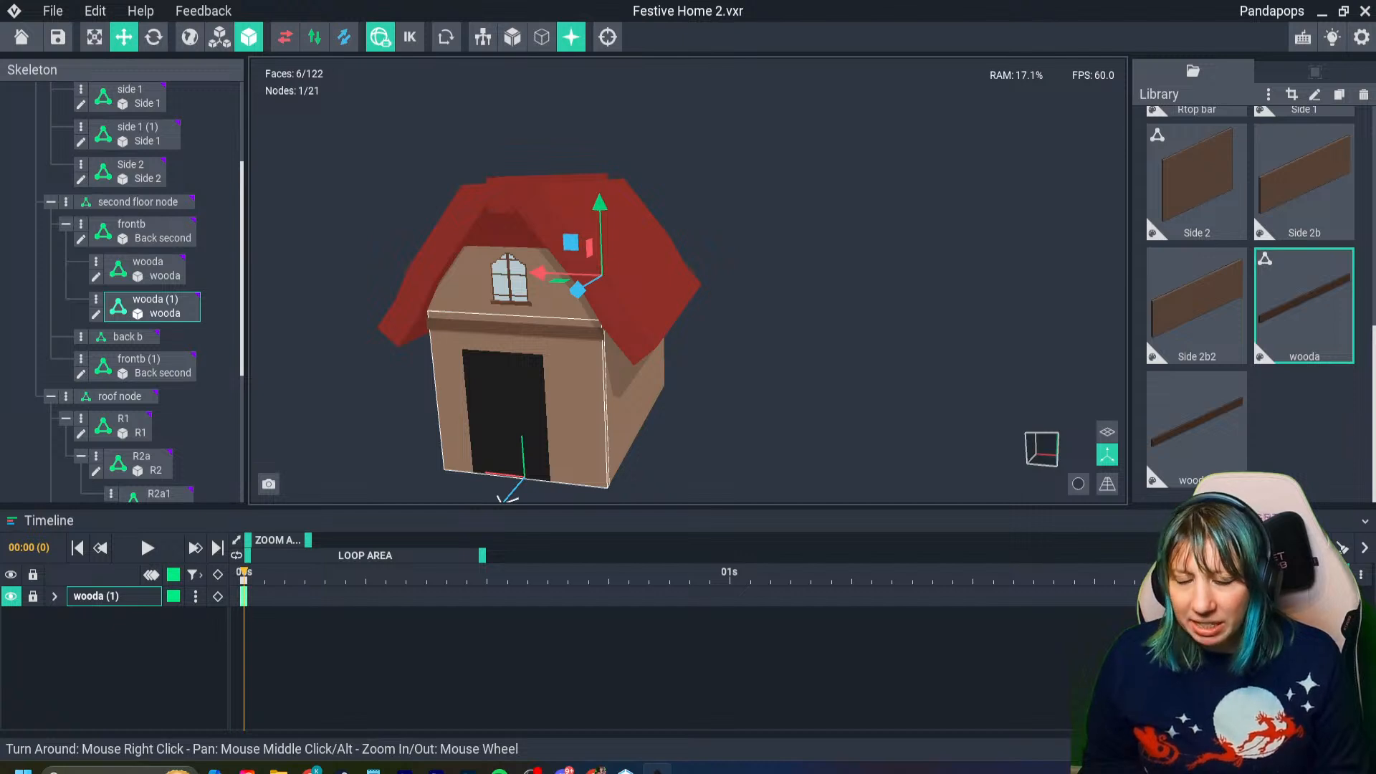
pyautogui.moveTo(501, 316); pyautogui.dragTo(609, 308, button='right')
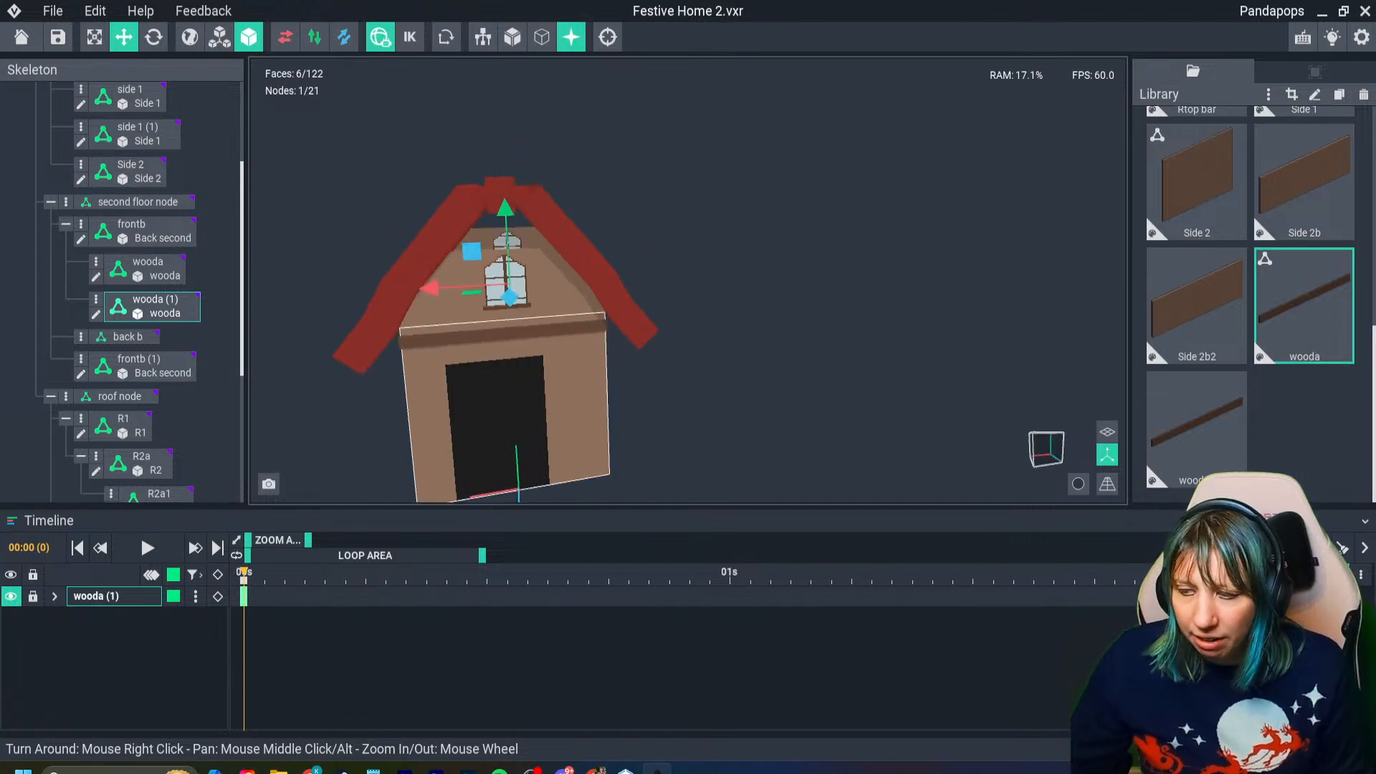
# - Duplicate the horizontal front beam again and raise the copy to the top of the front wall, above the window
pyautogui.scroll(5, 473, 309)
pyautogui.click(466, 317)
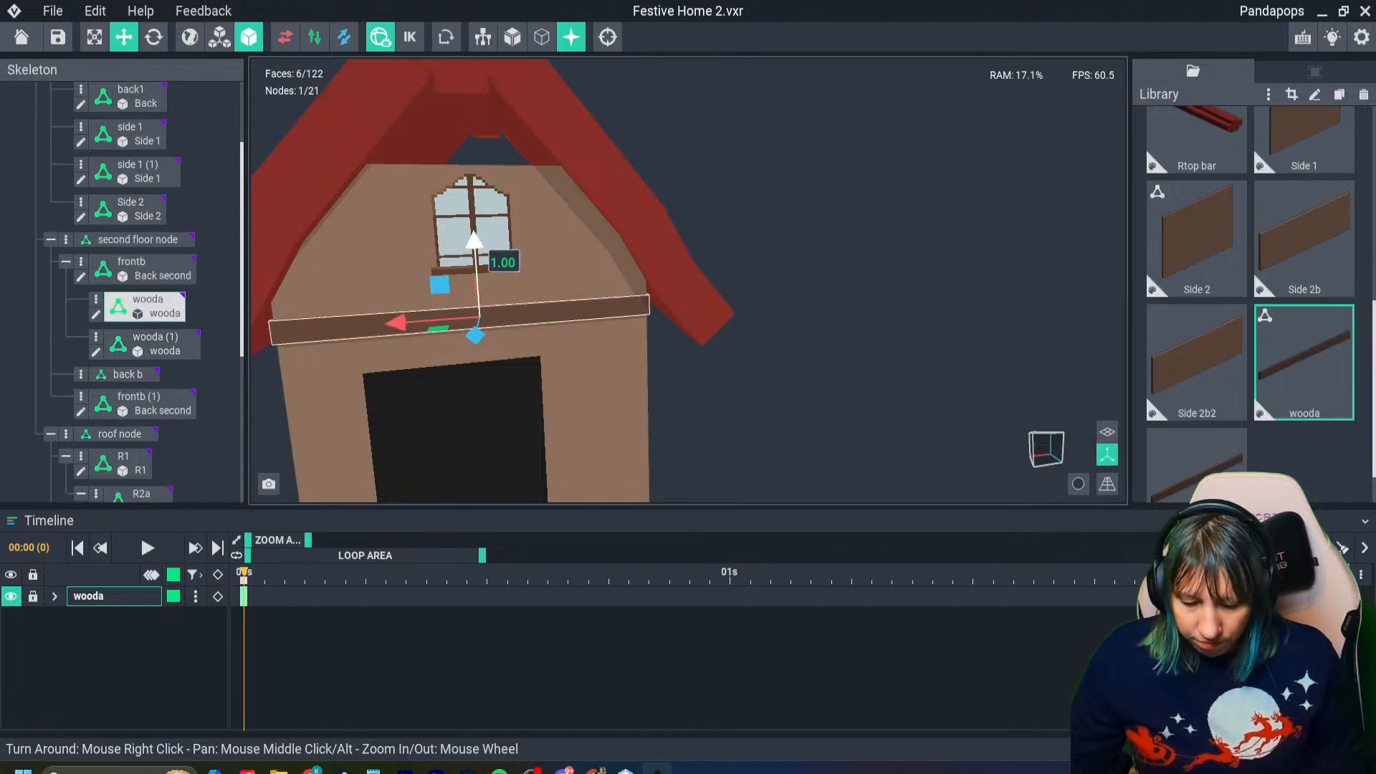
pyautogui.keyDown('shift'); pyautogui.moveTo(475, 243); pyautogui.dragTo(469, 143); pyautogui.keyUp('shift')
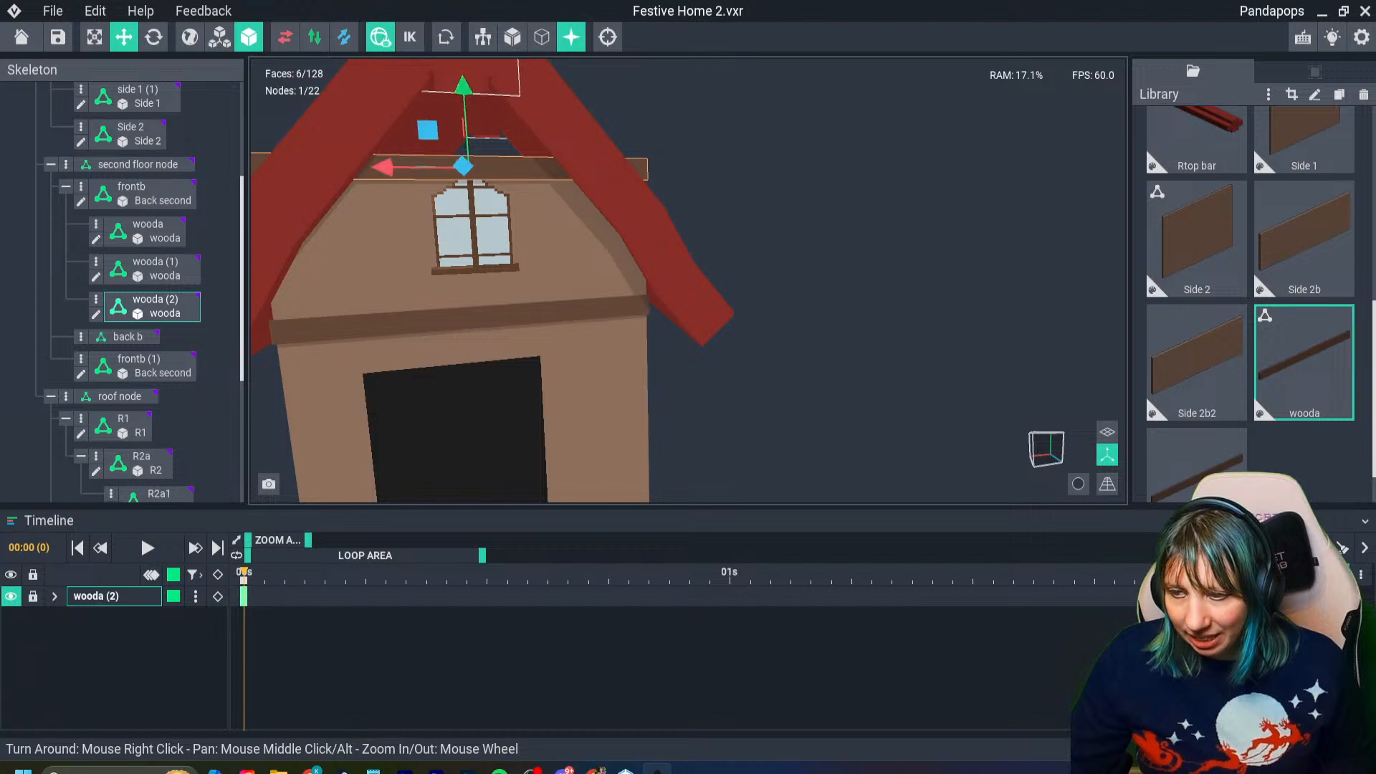
pyautogui.moveTo(437, 228); pyautogui.dragTo(503, 274, button='right')
pyautogui.scroll(-1, 500, 273)
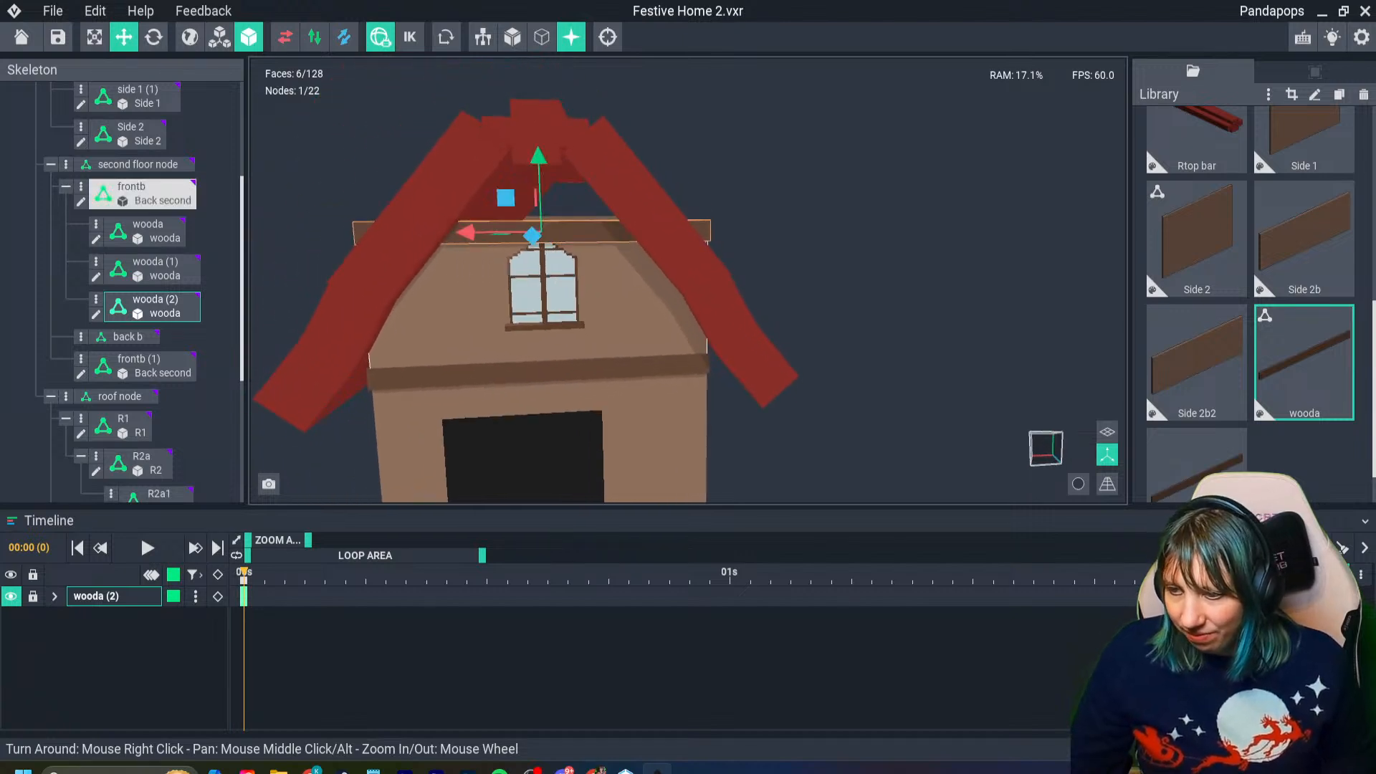
# - Rotate the raised beam copy in the plane of the front wall until it stands vertical
pyautogui.click(153, 37)
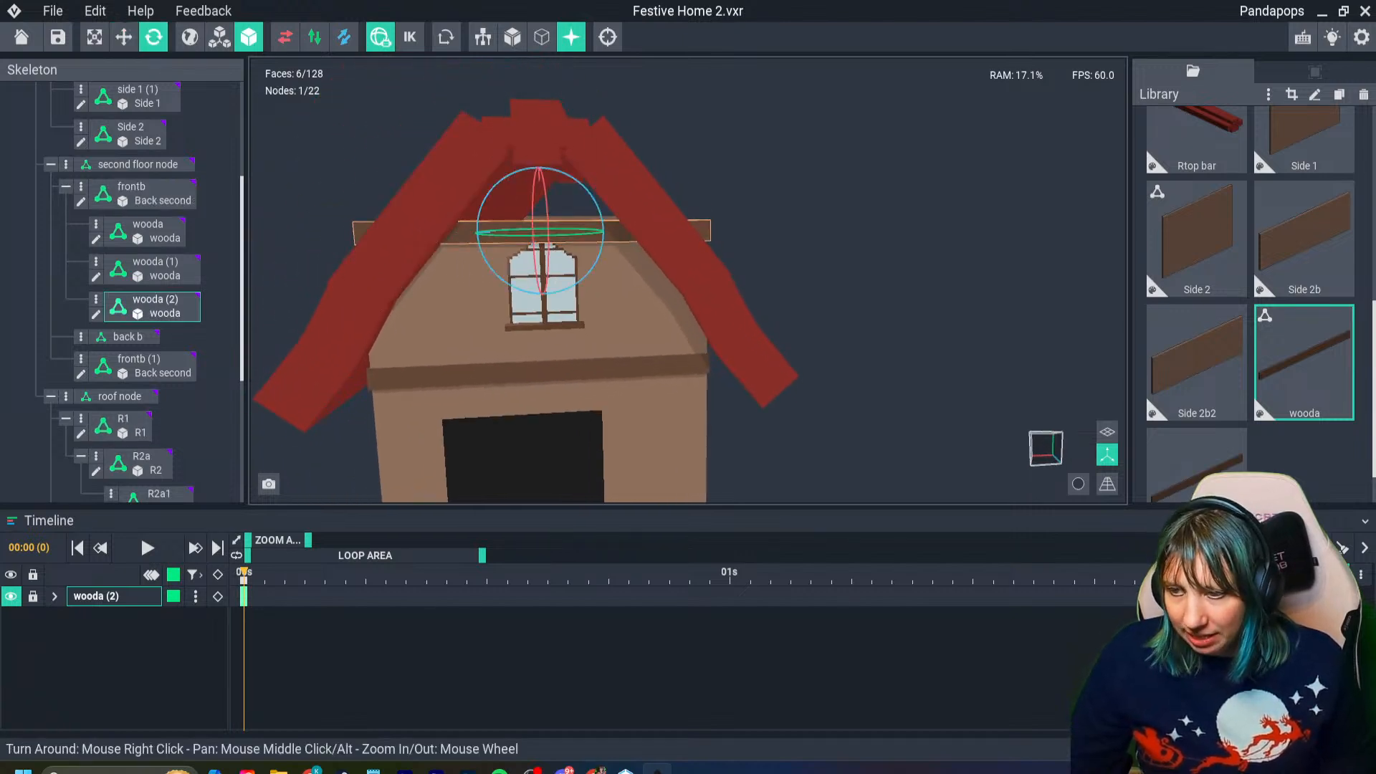
pyautogui.click(143, 195)
pyautogui.click(152, 418)
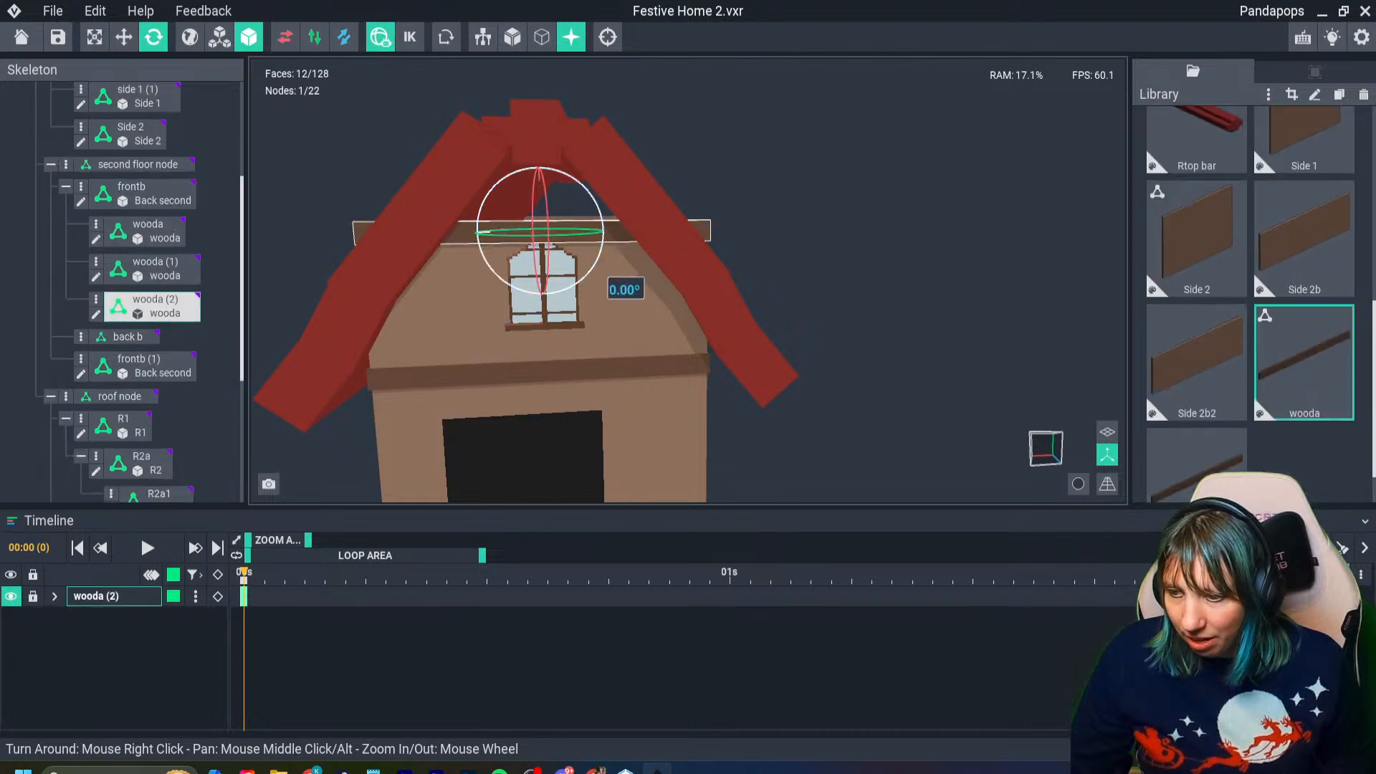
pyautogui.moveTo(622, 284); pyautogui.dragTo(506, 335)
# - Stand the vertical beam on the horizontal beam to the right of the front window, and duplicate it to the window's left side
pyautogui.click(124, 37)
pyautogui.moveTo(609, 231); pyautogui.dragTo(696, 231)
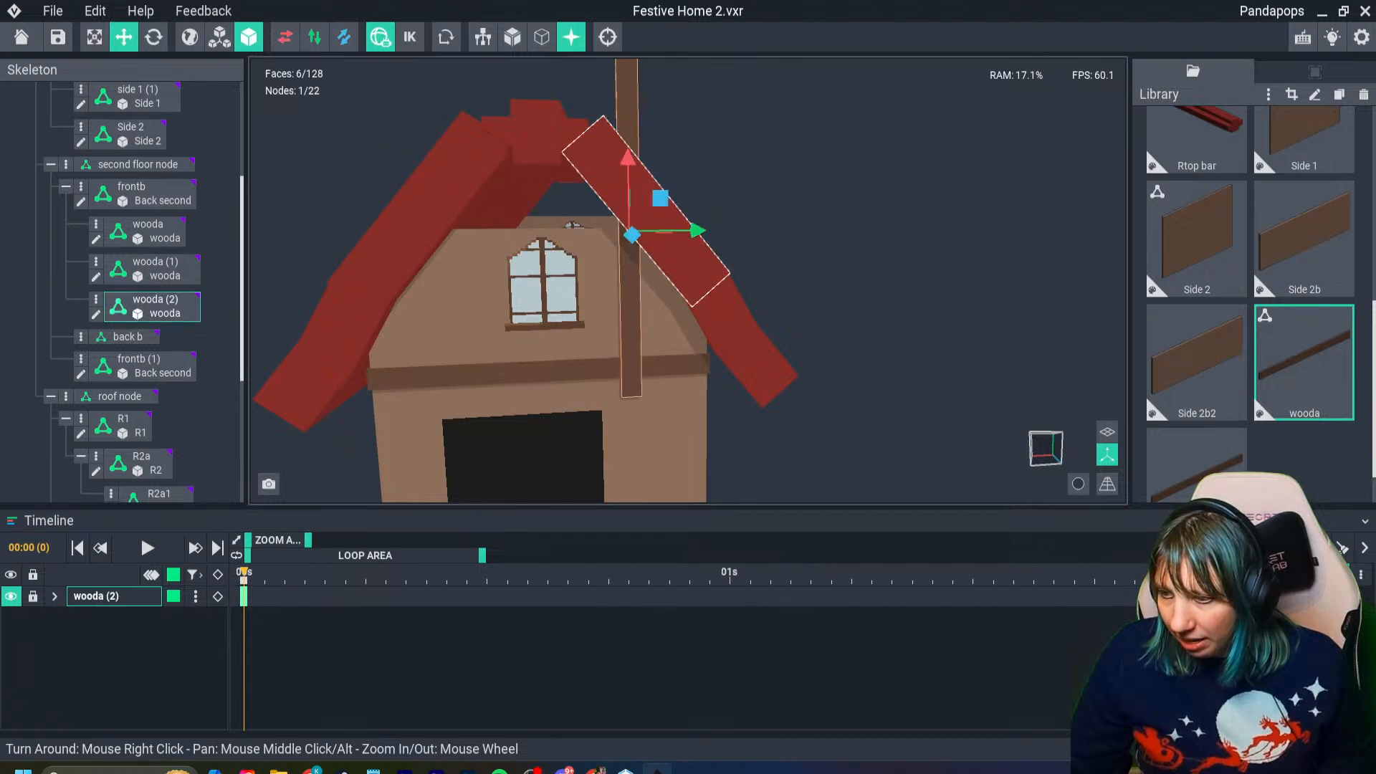
pyautogui.moveTo(629, 166); pyautogui.dragTo(627, 128)
pyautogui.hotkey('ctrl', 'd')
pyautogui.moveTo(697, 198); pyautogui.dragTo(524, 200)
# - Duplicate the right-hand vertical front beam and move the copy back through the house onto the rear wall
pyautogui.moveTo(603, 231); pyautogui.dragTo(626, 240, button='right')
pyautogui.scroll(-5, 600, 232)
pyautogui.click(609, 260)
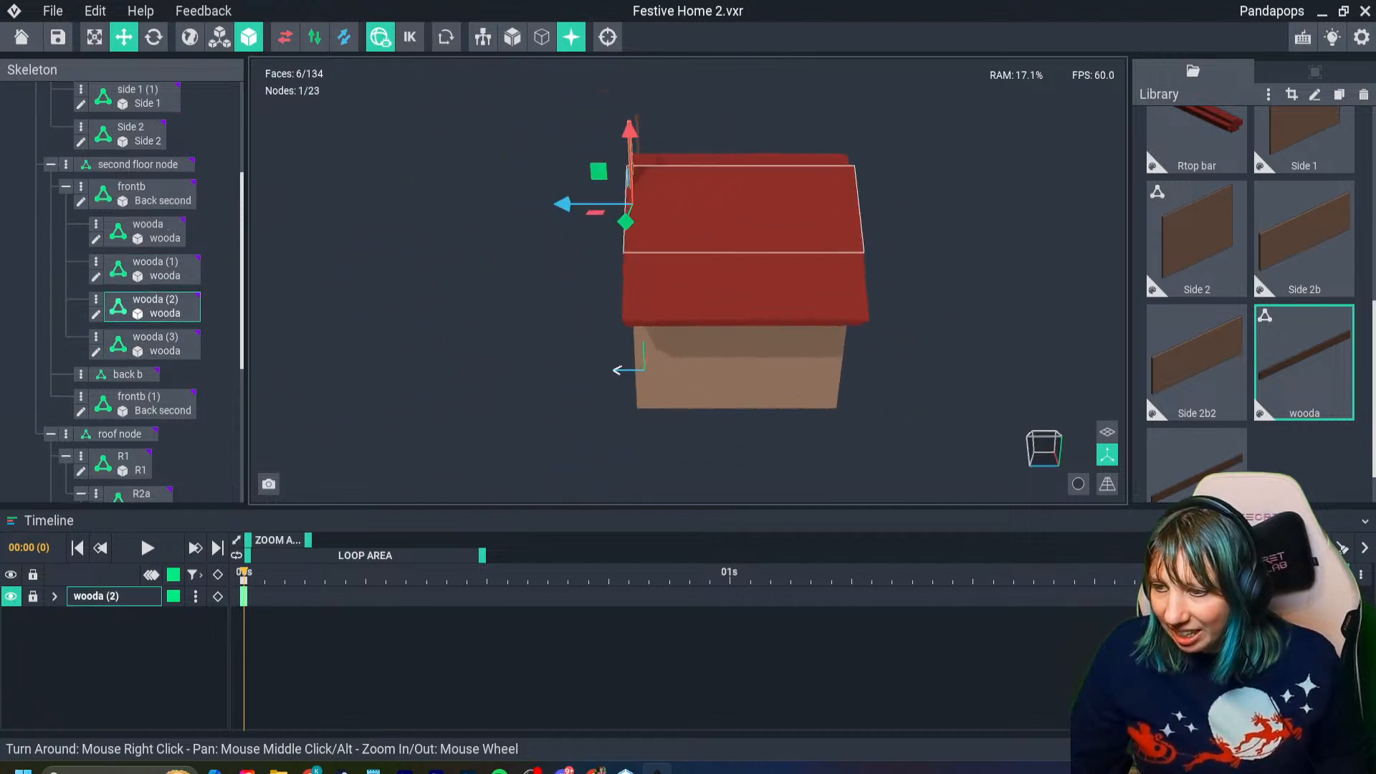
pyautogui.hotkey('ctrl', 'd')
pyautogui.moveTo(562, 204); pyautogui.dragTo(788, 204)
pyautogui.moveTo(774, 224); pyautogui.dragTo(774, 224, button='right')
pyautogui.moveTo(799, 211); pyautogui.dragTo(794, 210)
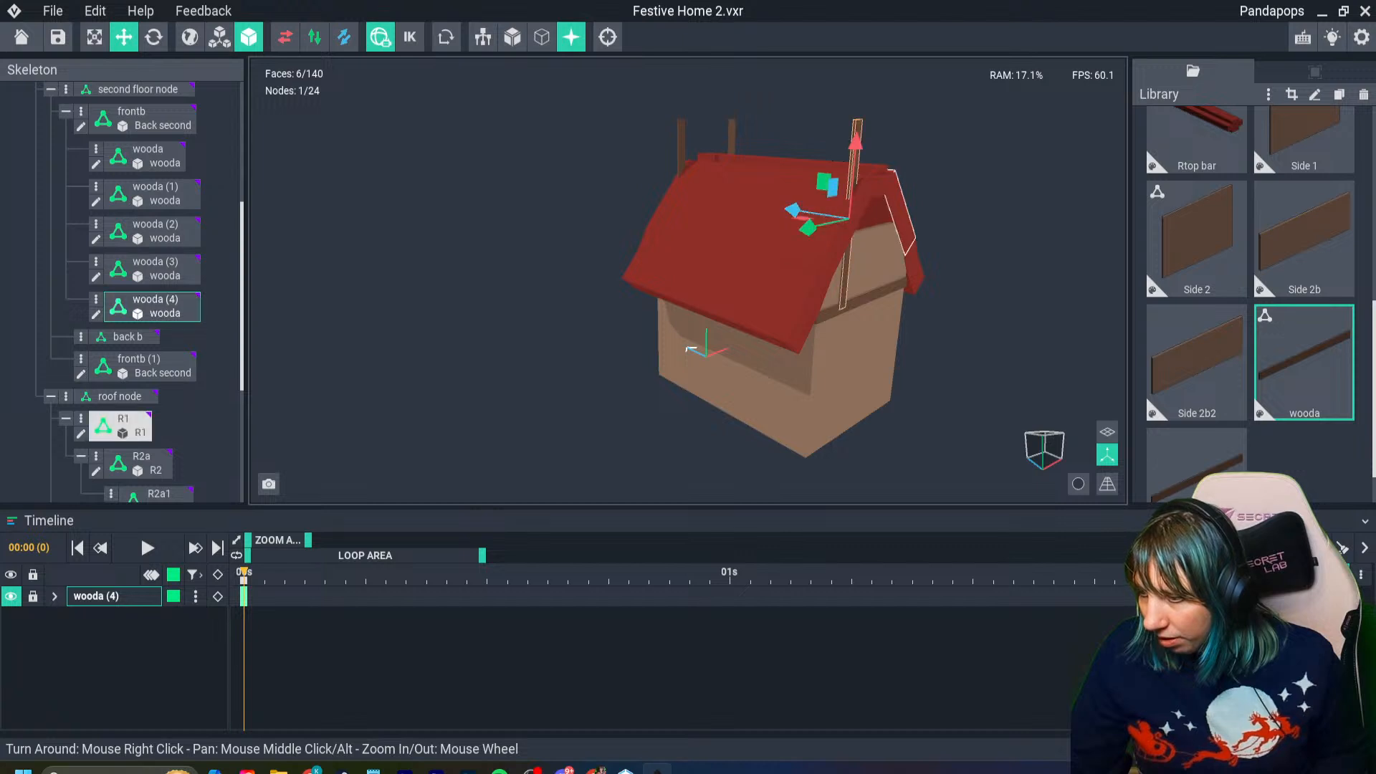
pyautogui.moveTo(864, 223); pyautogui.dragTo(864, 224, button='right')
# - Duplicate the left-hand vertical front beam and set the copy against the rear wall beside the other rear upright
pyautogui.click(742, 278)
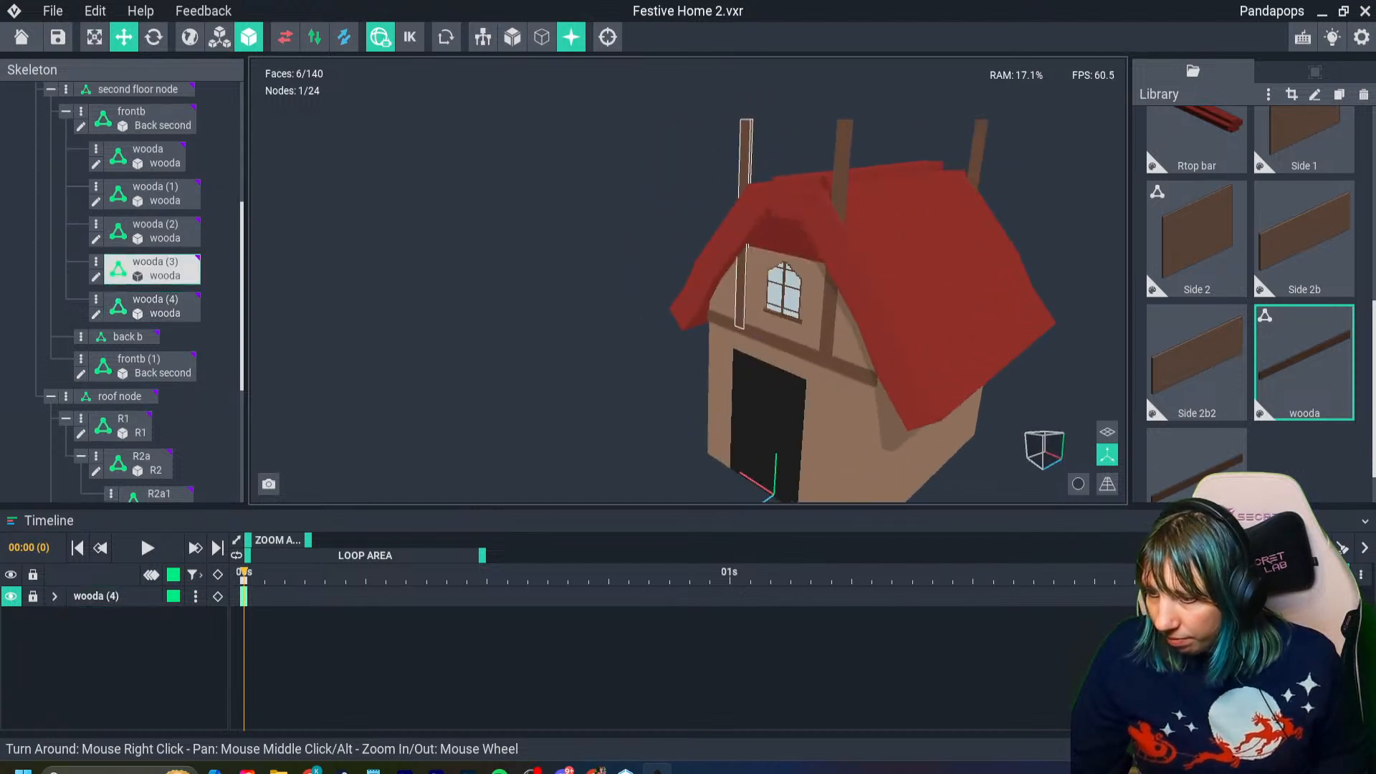
pyautogui.moveTo(886, 280); pyautogui.dragTo(886, 280, button='right')
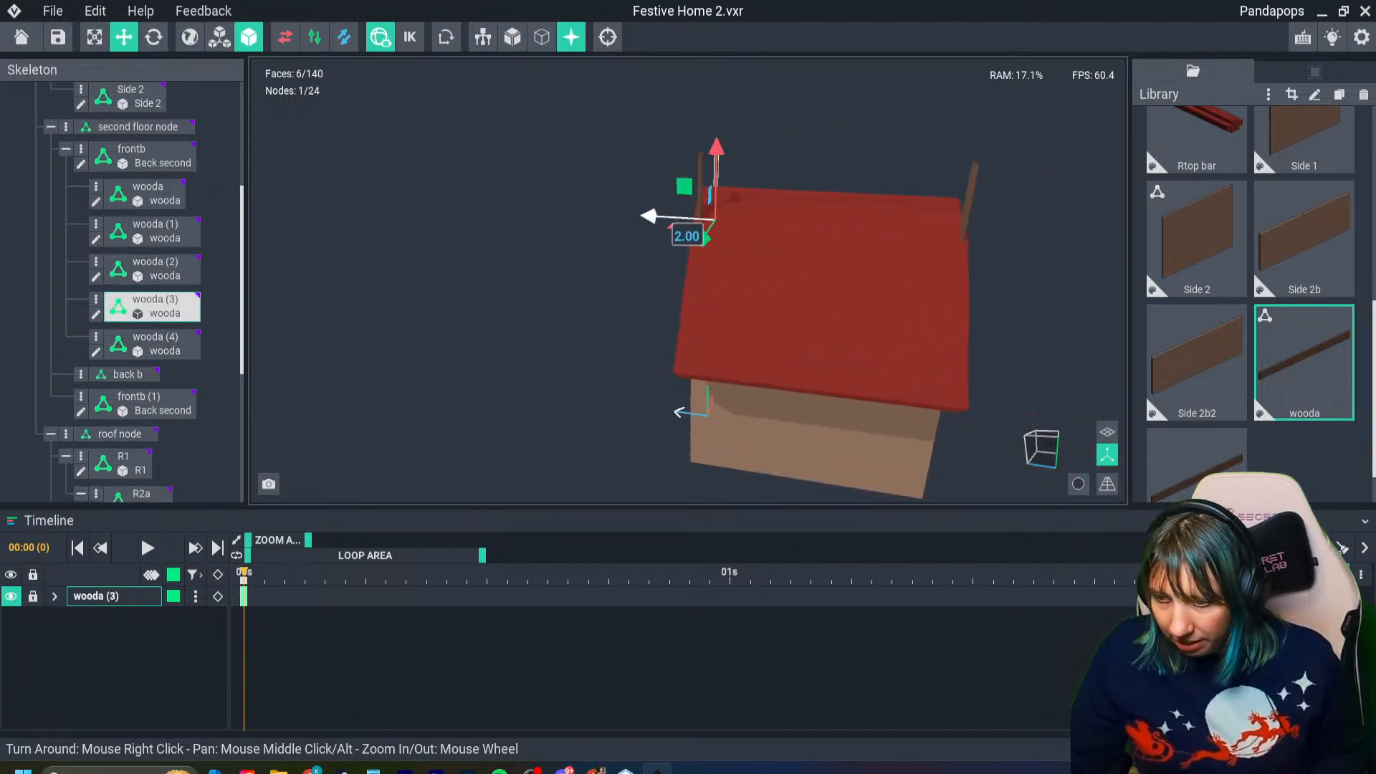
pyautogui.hotkey('ctrl', 'd')
pyautogui.moveTo(649, 216); pyautogui.dragTo(871, 251)
pyautogui.moveTo(876, 251); pyautogui.dragTo(876, 251, button='right')
pyautogui.moveTo(876, 251); pyautogui.dragTo(738, 249, button='middle')
pyautogui.scroll(4, 738, 248)
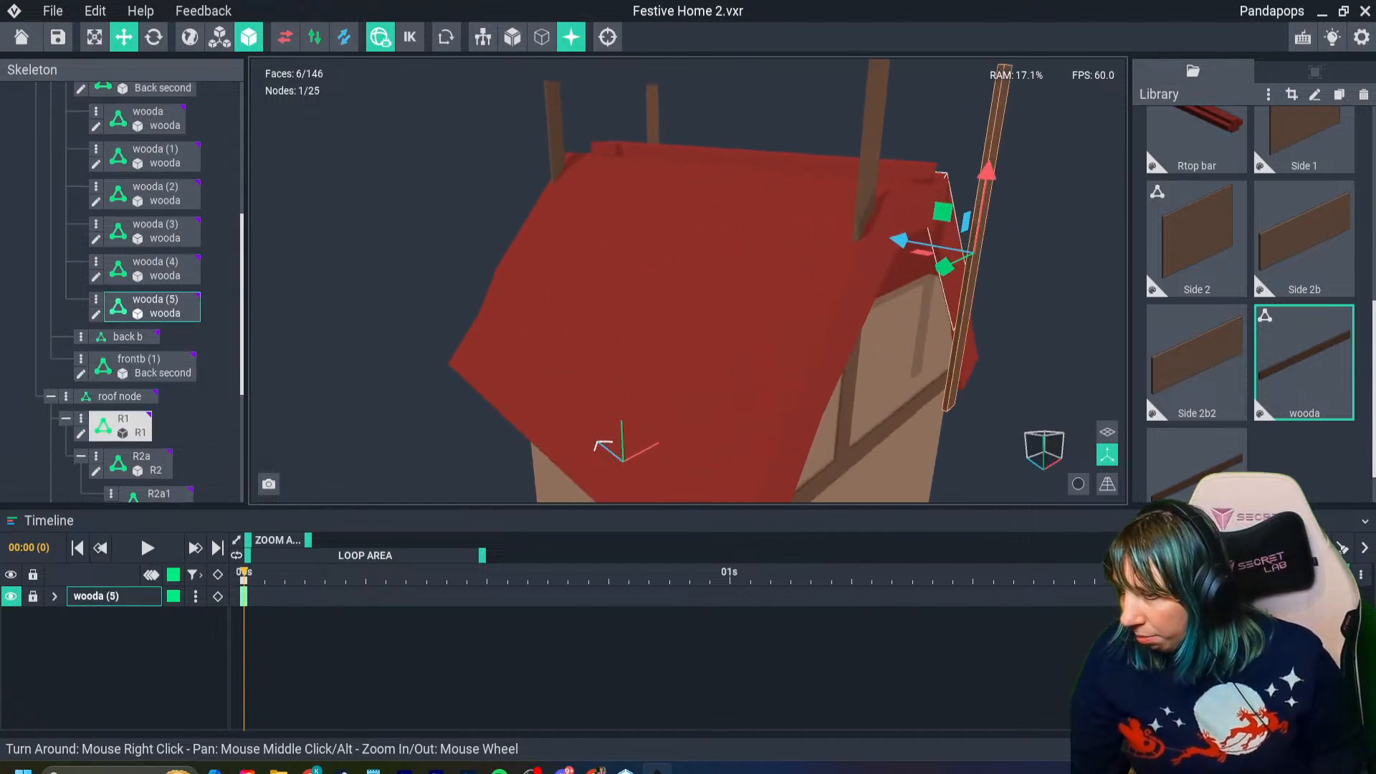
pyautogui.moveTo(898, 240); pyautogui.dragTo(874, 235)
pyautogui.click(867, 201)
pyautogui.click(1032, 215)
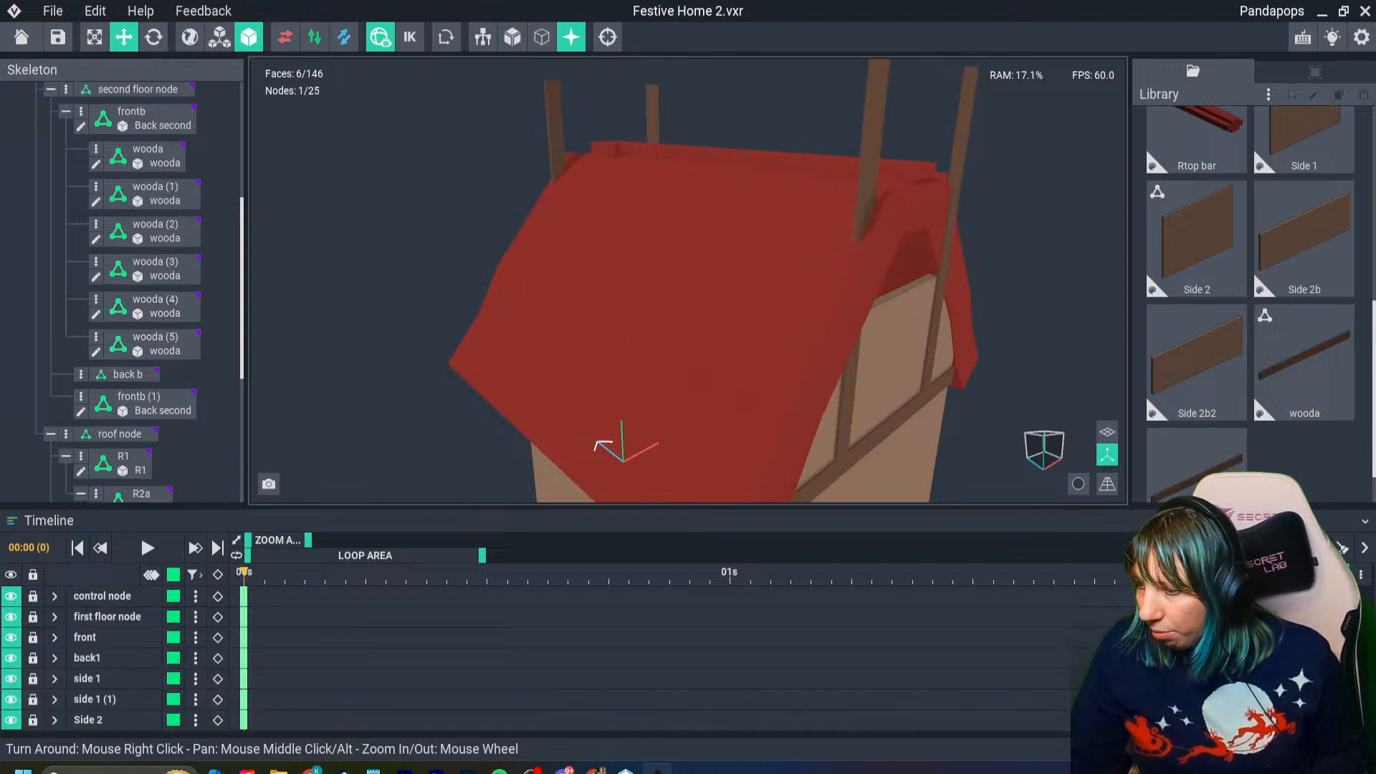
pyautogui.moveTo(1032, 215); pyautogui.dragTo(1011, 215, button='right')
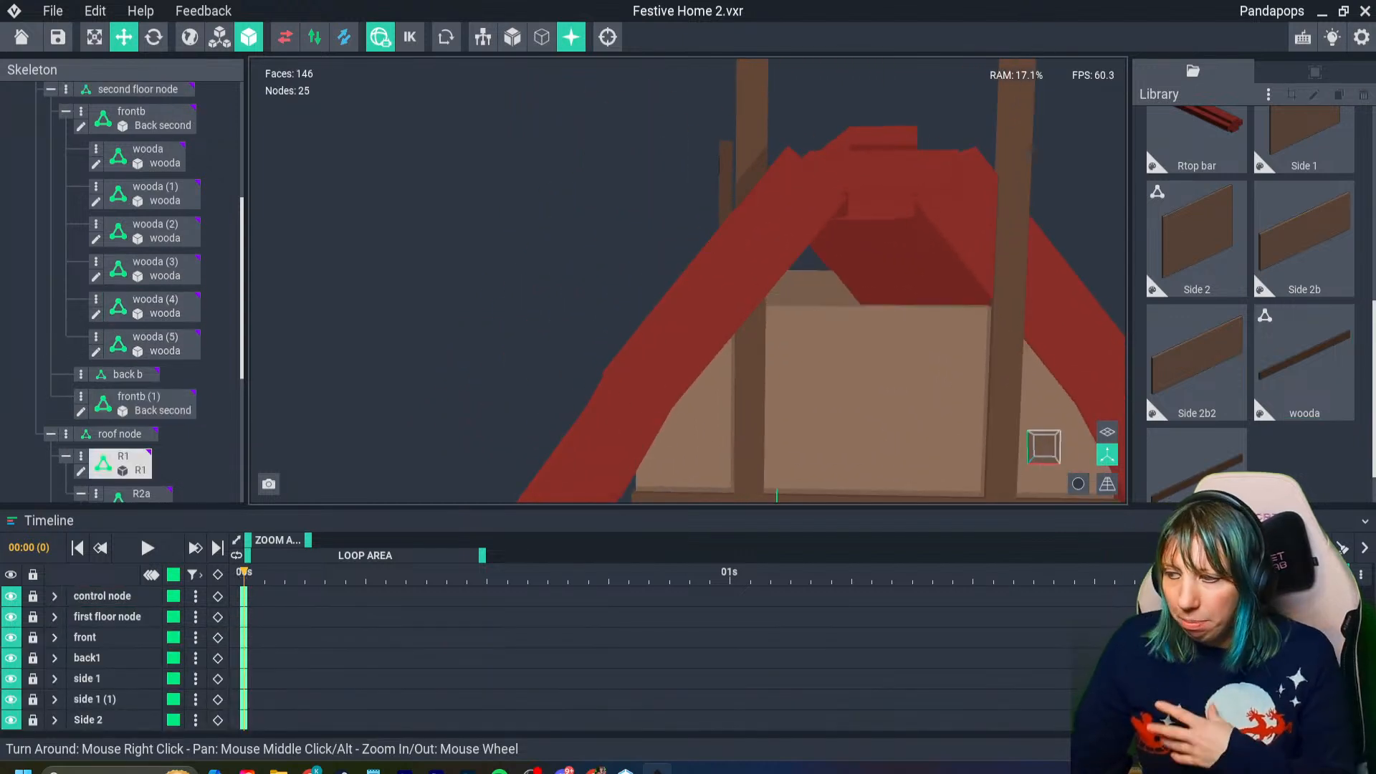
# - Replace the model on all four upright beams, front and rear, with the cloned wooda2 model from the library
pyautogui.scroll(-1, 1290, 429)
pyautogui.click(1197, 429)
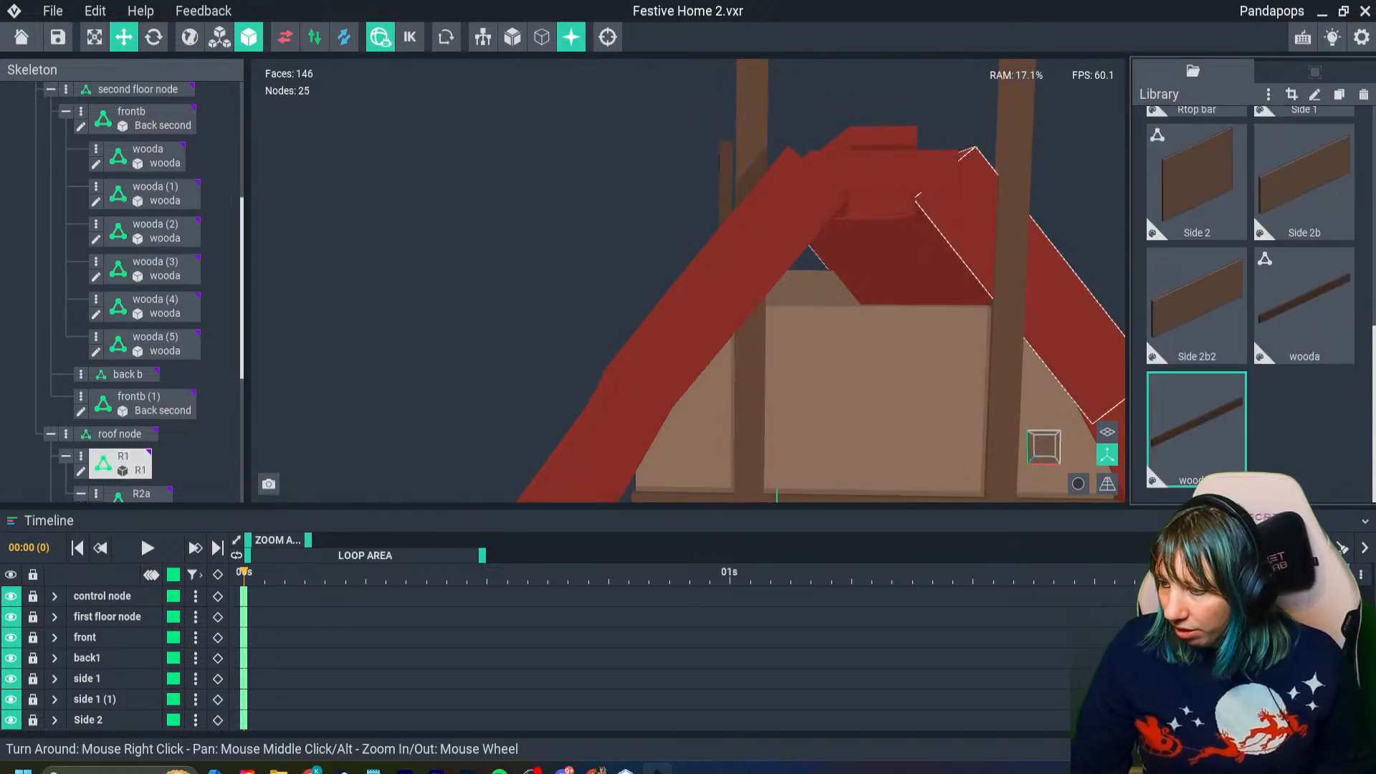
pyautogui.click(1011, 272)
pyautogui.click(1297, 369)
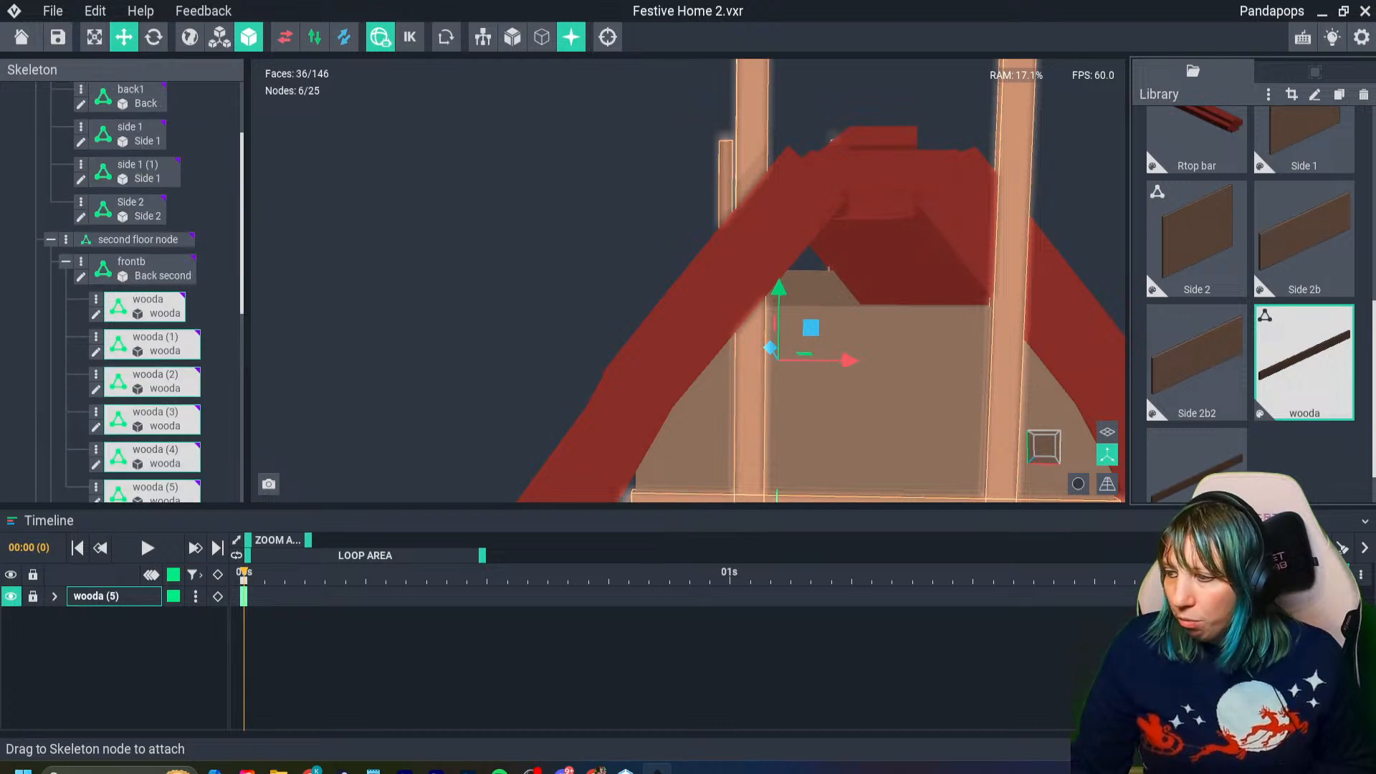
pyautogui.scroll(-5, 774, 247)
pyautogui.moveTo(609, 208); pyautogui.dragTo(738, 247, button='right')
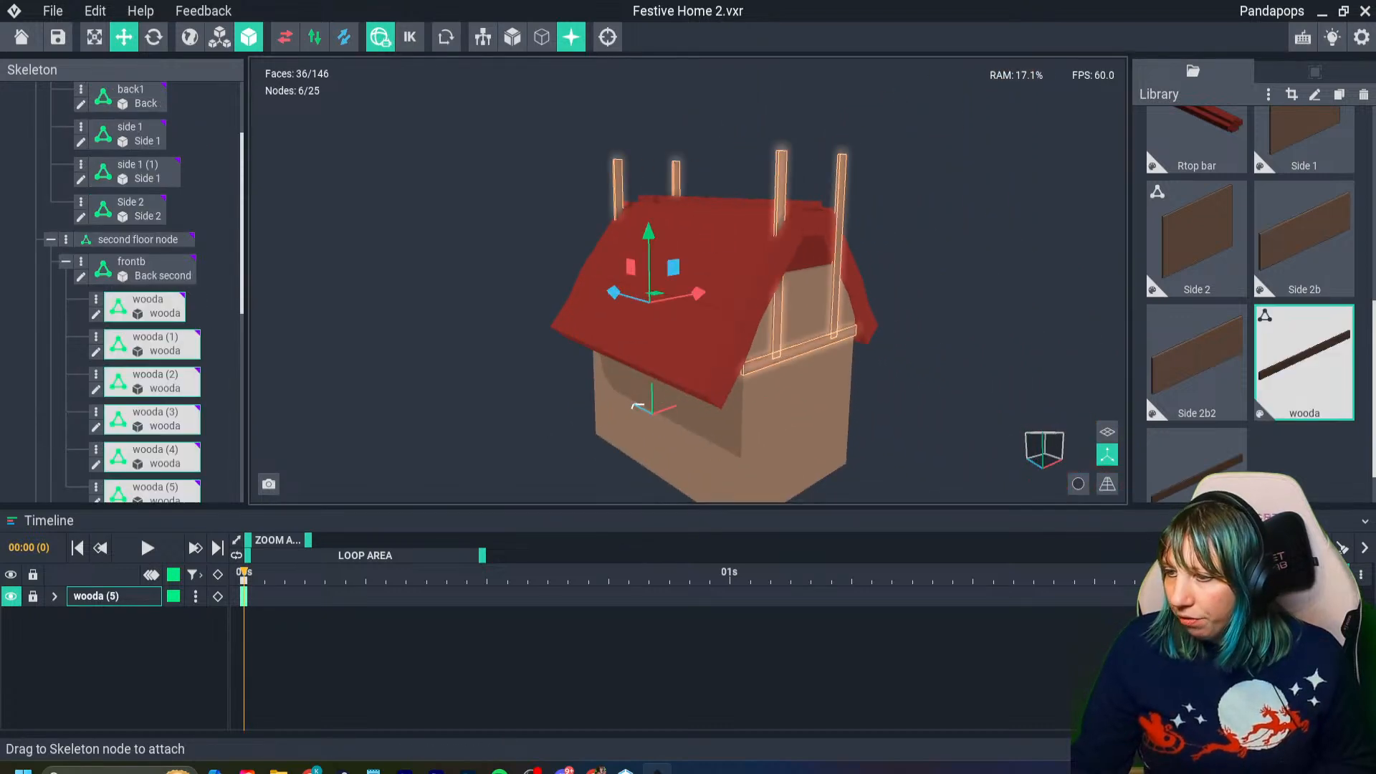
pyautogui.click(1195, 460)
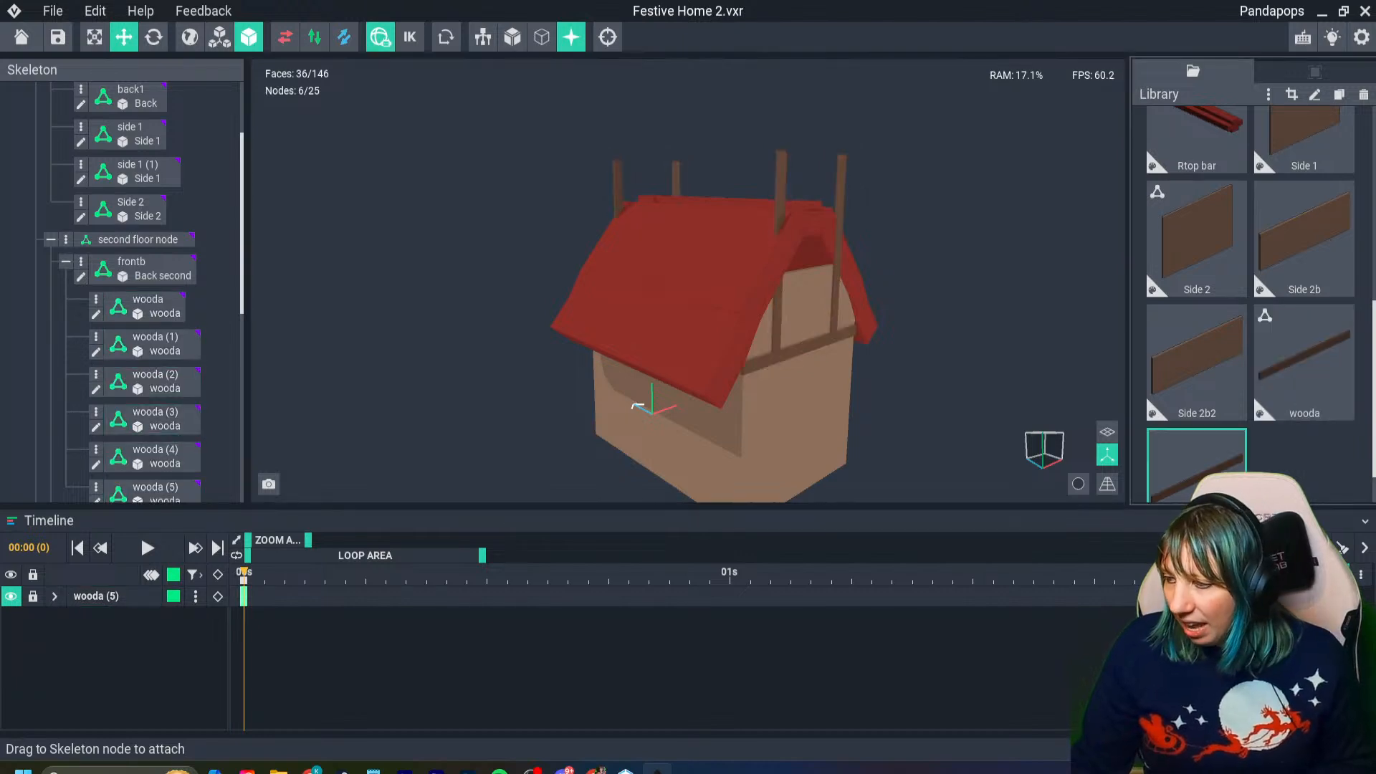
pyautogui.scroll(-1, 1196, 461)
pyautogui.moveTo(1195, 437); pyautogui.dragTo(836, 315)
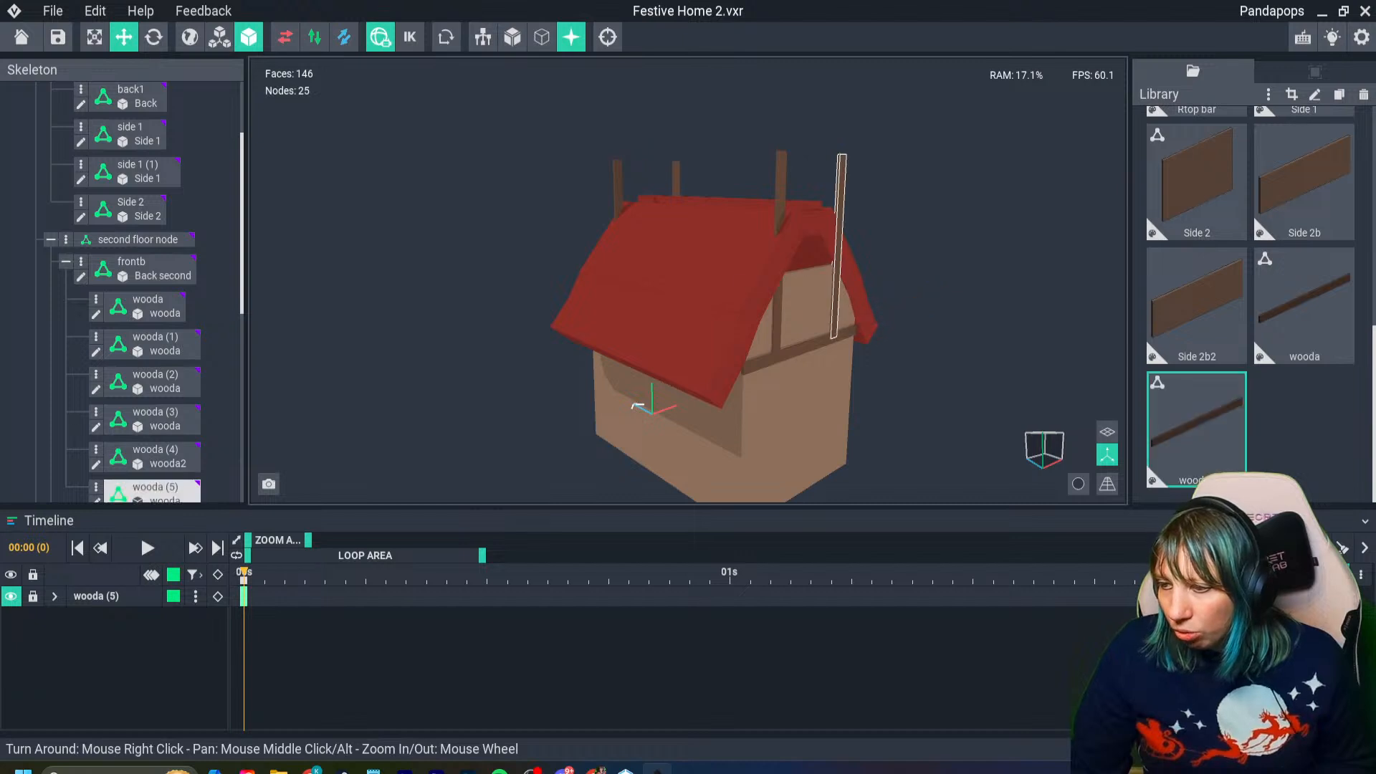
pyautogui.moveTo(667, 304); pyautogui.dragTo(845, 326, button='right')
pyautogui.moveTo(1195, 438); pyautogui.dragTo(651, 419)
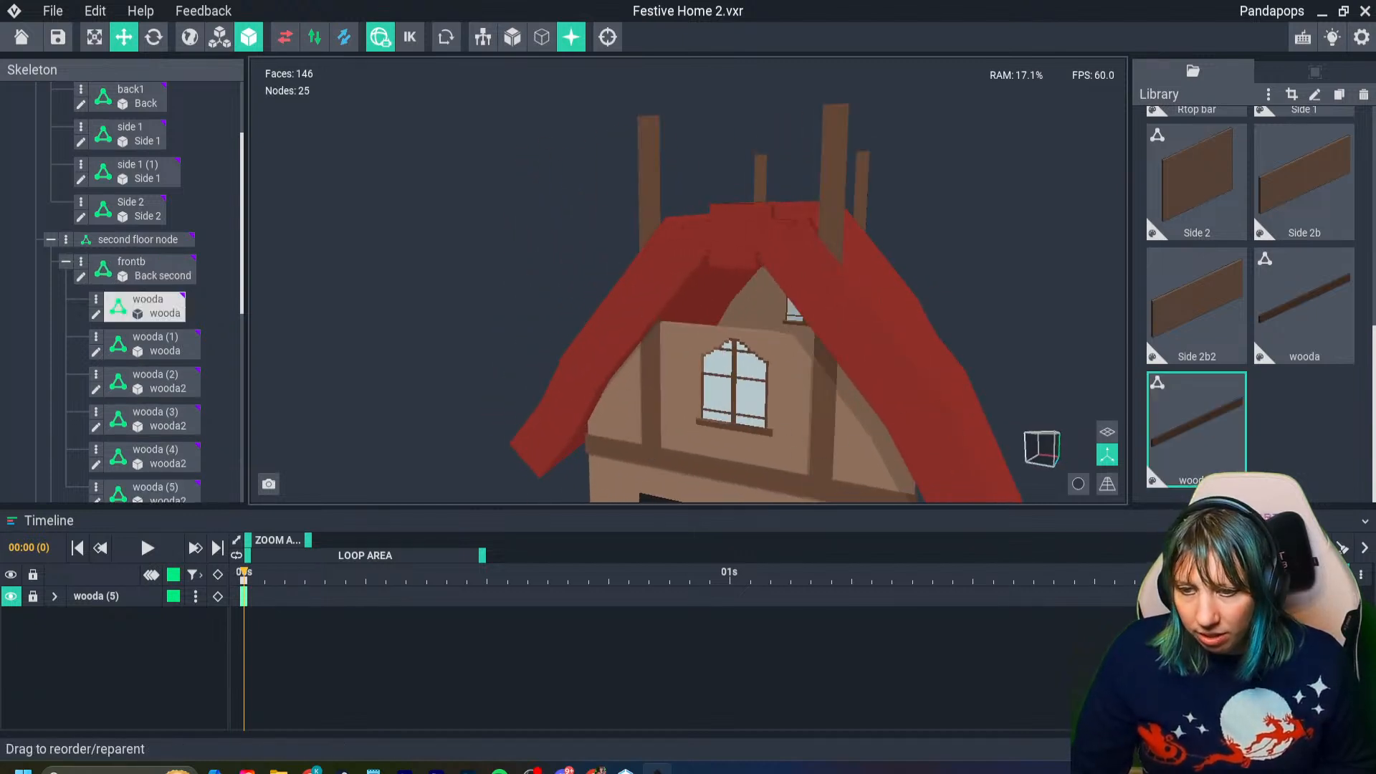
pyautogui.click(651, 401)
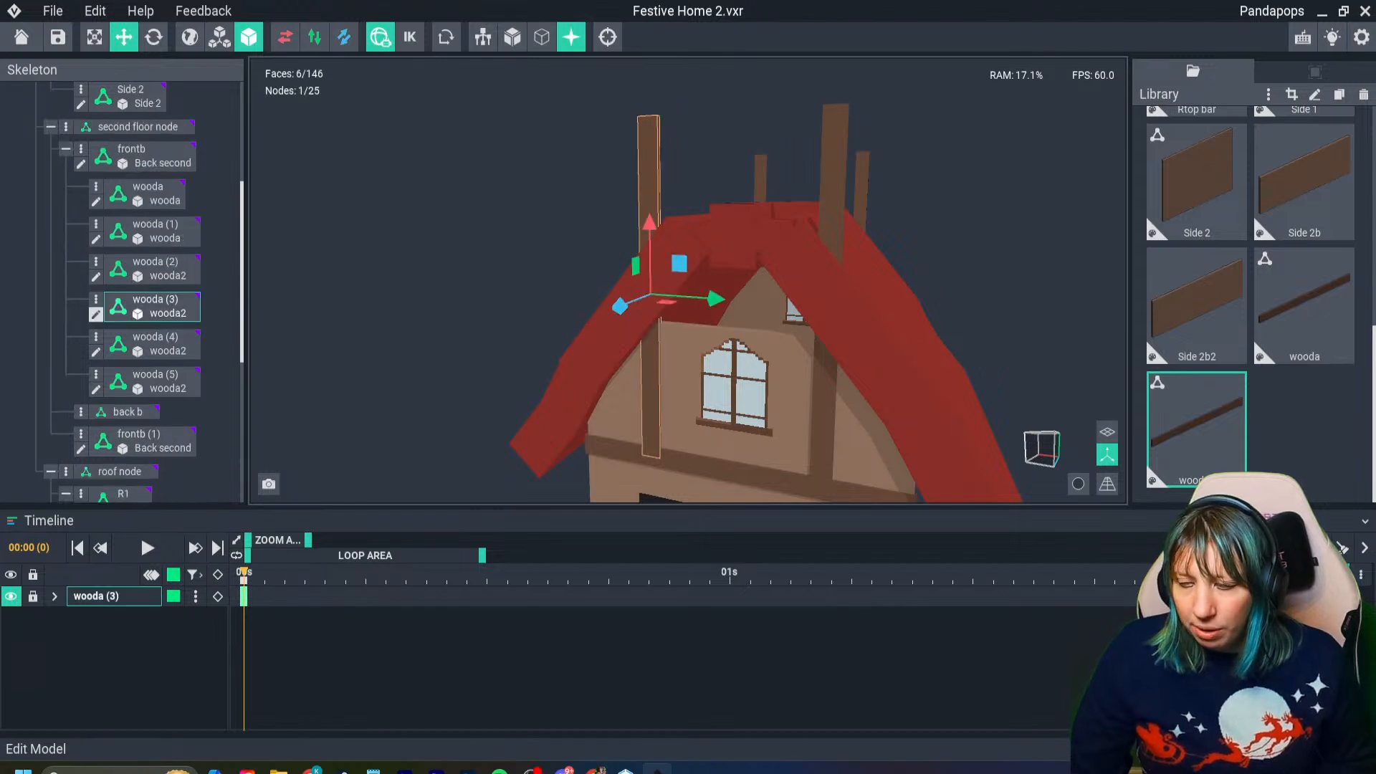
# - Shorten the wooda2 beam model from its upper end with the Volume Resizer so the uprights stop below the roof, and save it
pyautogui.click(96, 313)
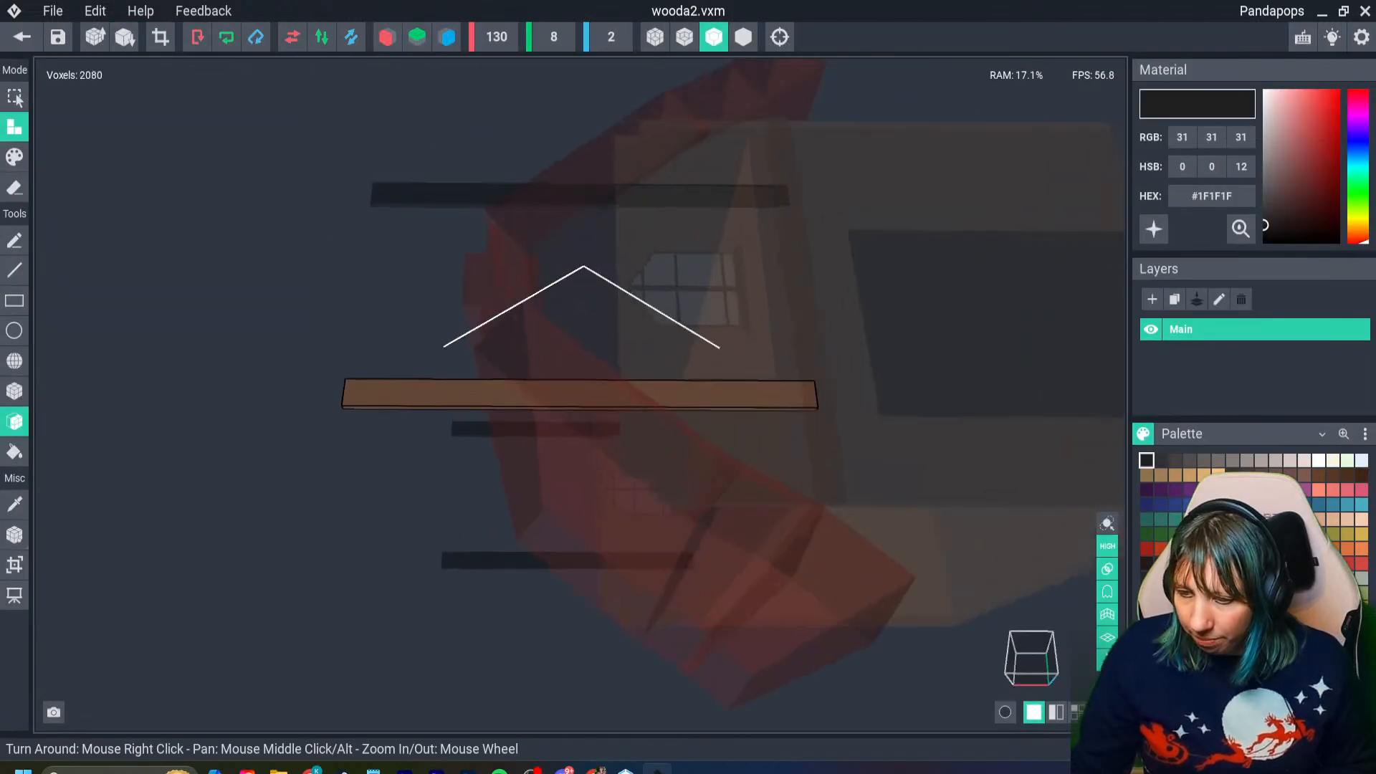
pyautogui.click(14, 564)
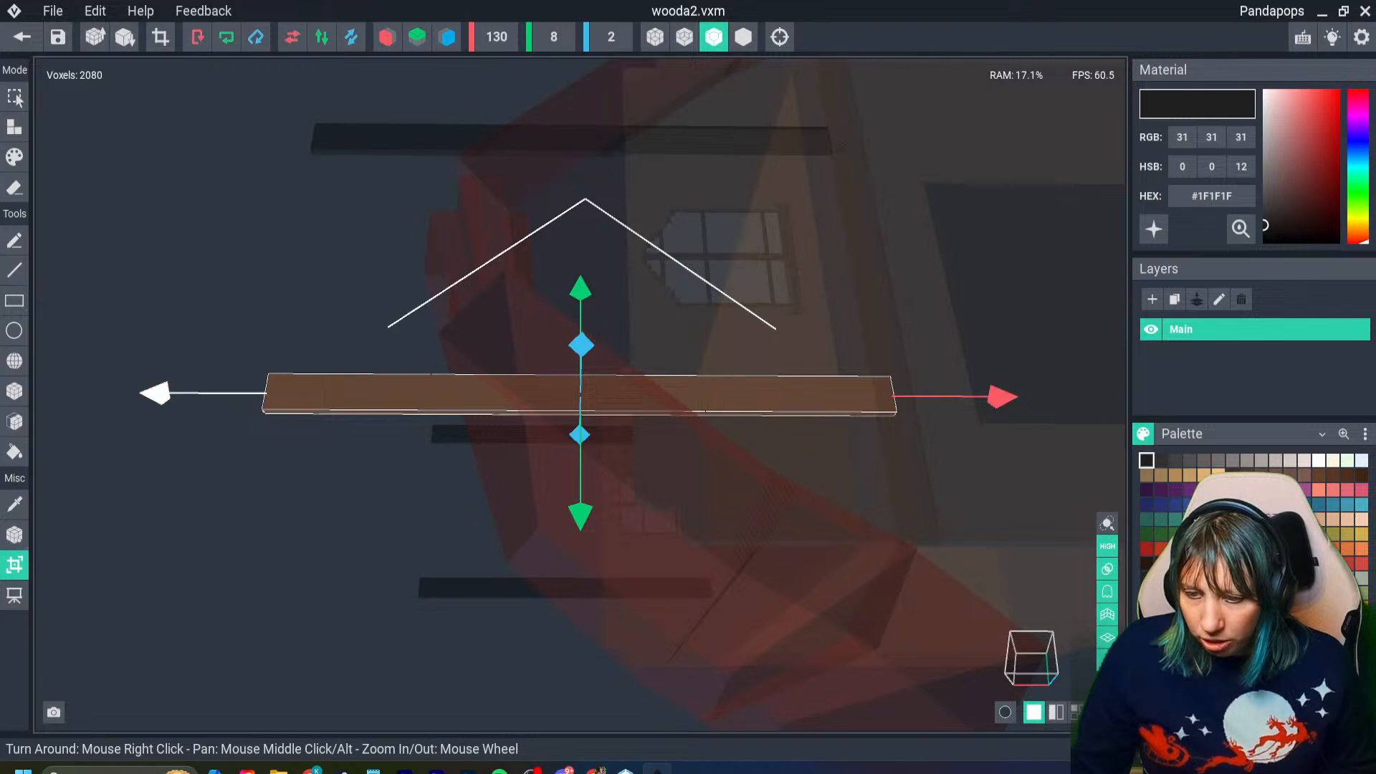
pyautogui.moveTo(155, 394); pyautogui.dragTo(463, 394)
pyautogui.press('Return')
pyautogui.moveTo(534, 424); pyautogui.dragTo(535, 424, button='right')
pyautogui.click(22, 36)
pyautogui.click(545, 284)
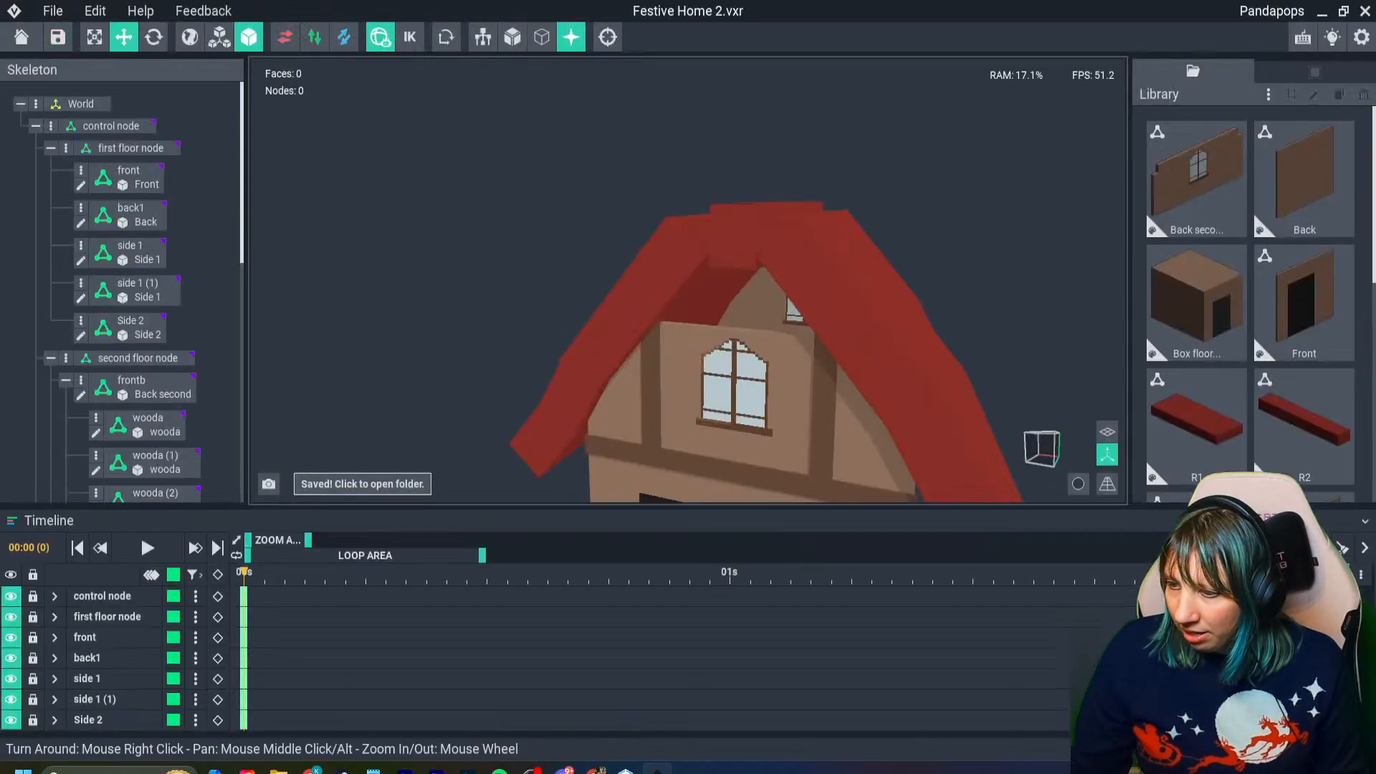
# - Nudge the upright beam wooda (5) on the rear wall sideways and in depth so it lines up with the wall's edge
pyautogui.moveTo(566, 284); pyautogui.dragTo(632, 280, button='right')
pyautogui.scroll(-3, 662, 344)
pyautogui.scroll(-2, 817, 378)
pyautogui.click(817, 377)
pyautogui.moveTo(817, 377); pyautogui.dragTo(797, 403, button='right')
pyautogui.scroll(5, 813, 378)
pyautogui.click(777, 391)
pyautogui.scroll(2, 798, 401)
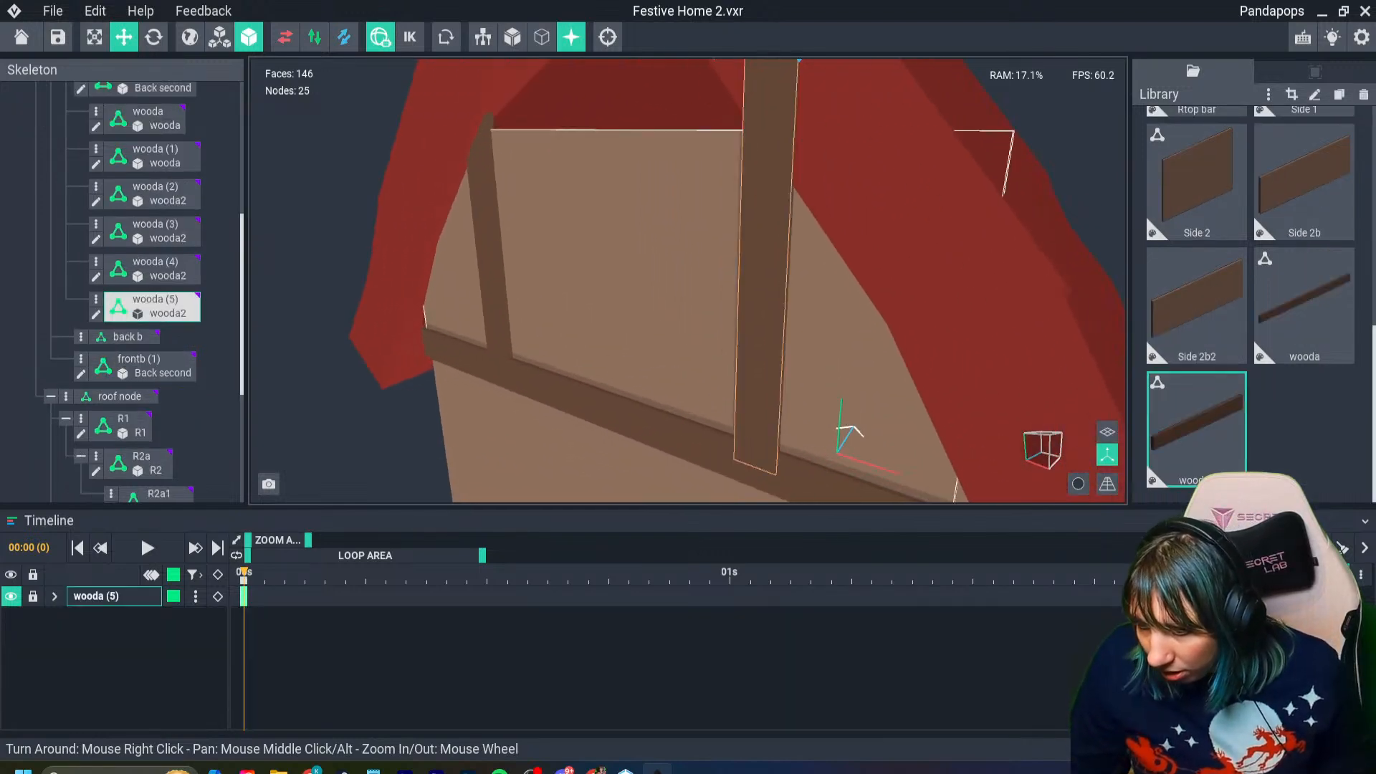
pyautogui.click(494, 301)
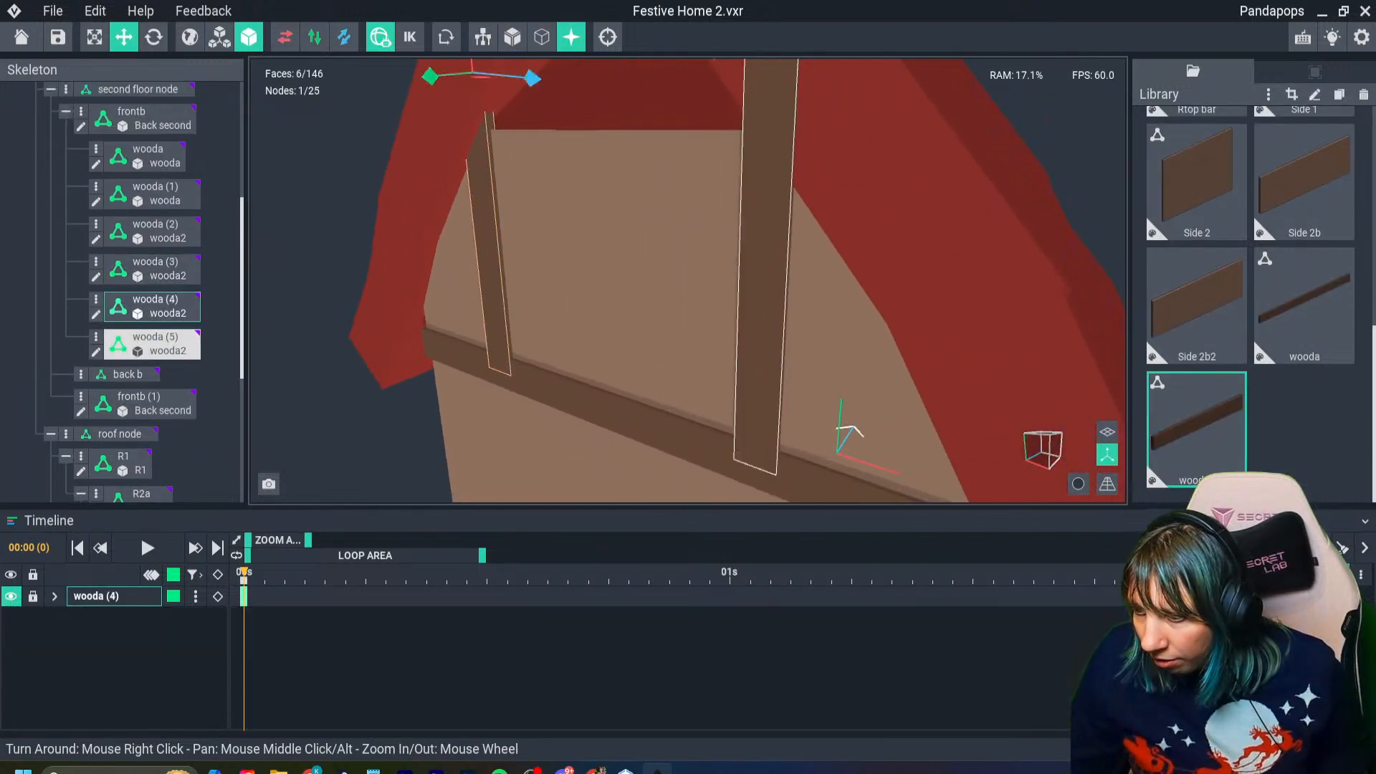
pyautogui.click(763, 308)
pyautogui.scroll(-2, 768, 308)
pyautogui.moveTo(714, 149); pyautogui.dragTo(719, 150)
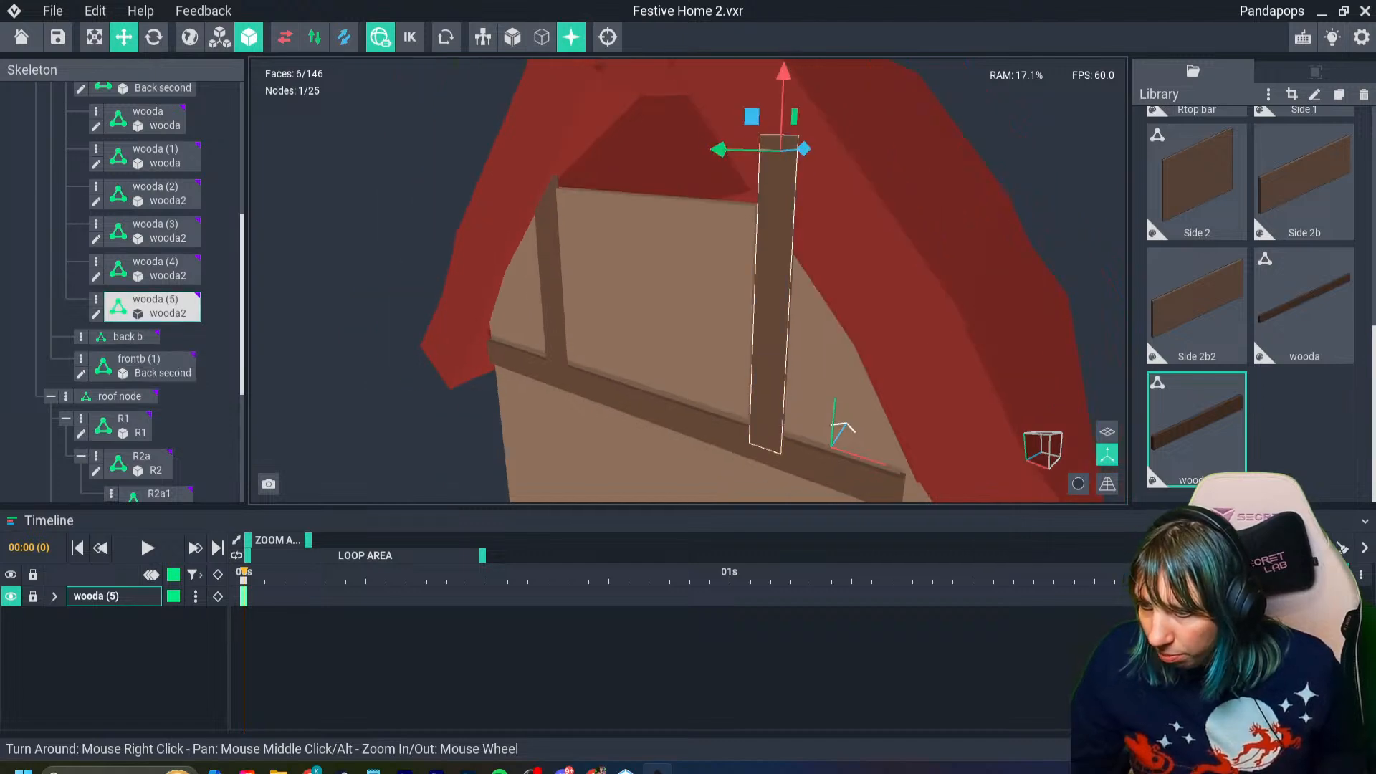
pyautogui.moveTo(789, 155)
pyautogui.mouseDown(button='right')
pyautogui.moveTo(794, 215)
pyautogui.moveTo(791, 156)
pyautogui.mouseUp(button='right')
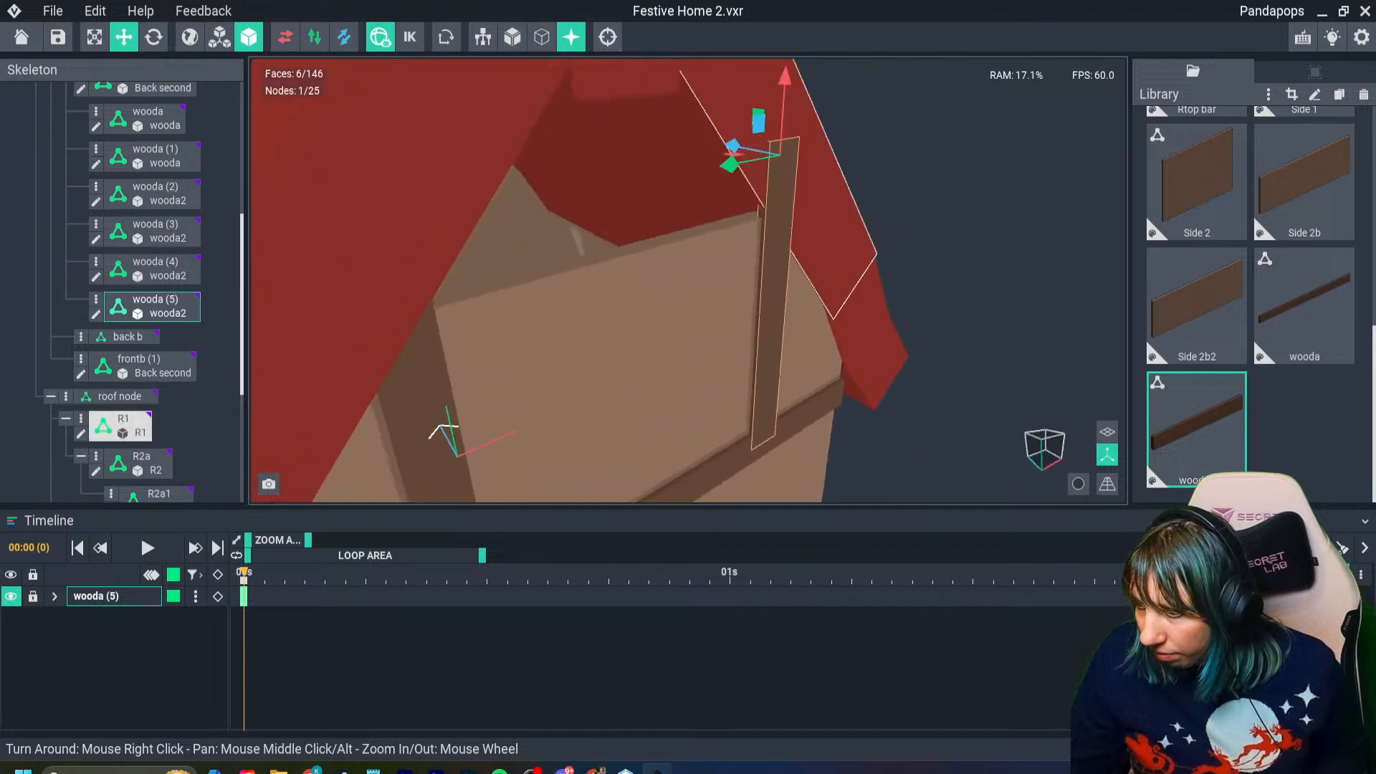
pyautogui.moveTo(731, 146); pyautogui.dragTo(731, 146)
# - Nudge the other rear upright, wooda (4), in depth to match its neighbour against the rear wall
pyautogui.click(424, 401)
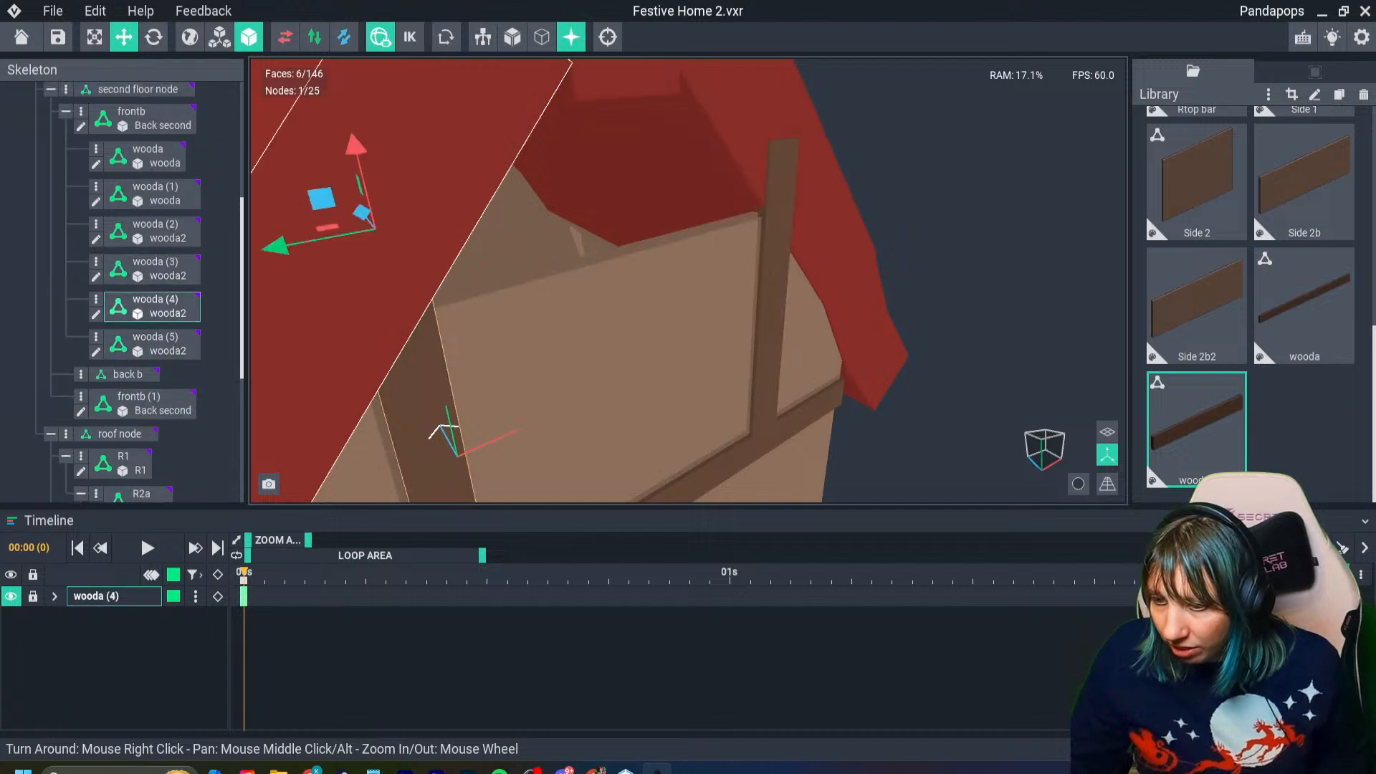
pyautogui.moveTo(363, 212); pyautogui.dragTo(359, 211)
pyautogui.moveTo(766, 265)
pyautogui.mouseDown(button='right')
pyautogui.moveTo(638, 268)
pyautogui.moveTo(738, 264)
pyautogui.mouseUp(button='right')
# - Nudge the R1 roof panel slightly along the house's depth, check the framing from rear and front, and save the project
pyautogui.click(826, 205)
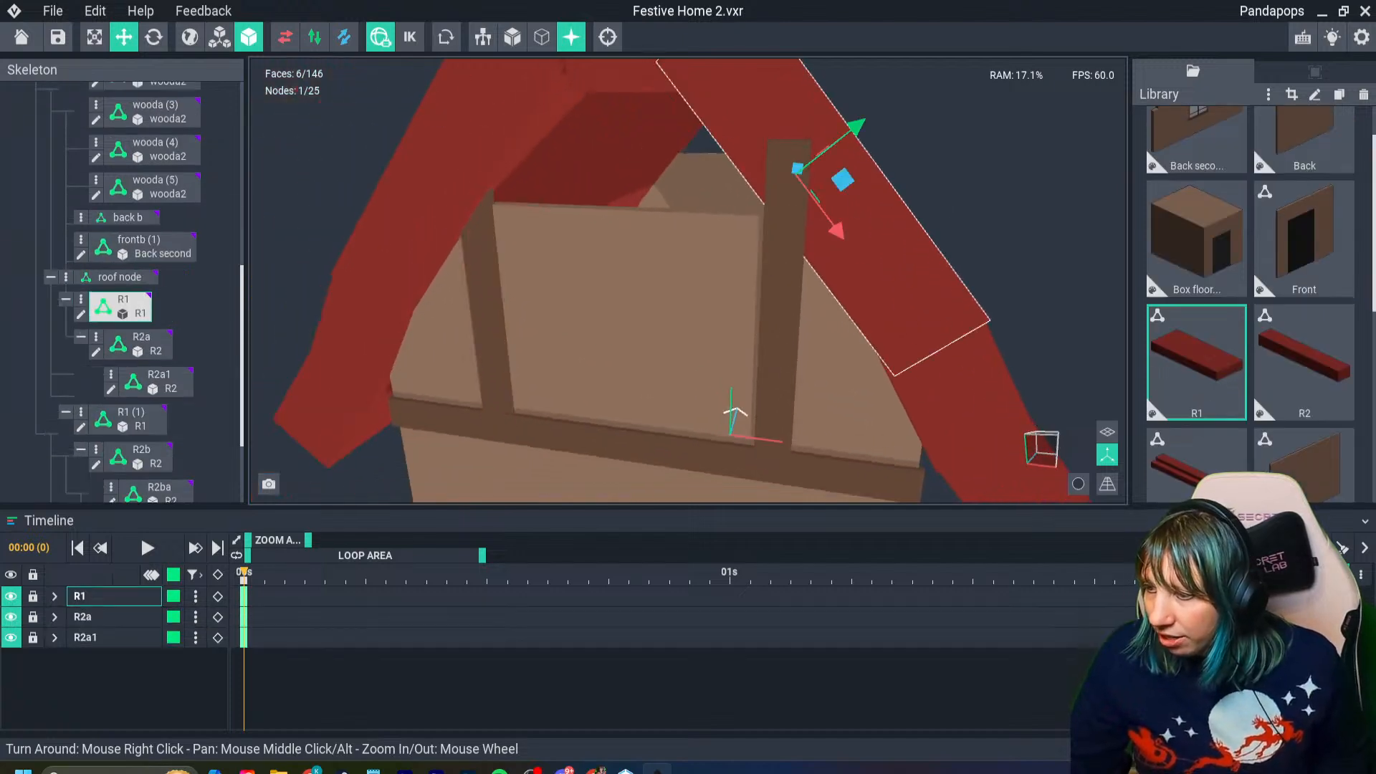
pyautogui.moveTo(826, 185); pyautogui.dragTo(680, 194, button='right')
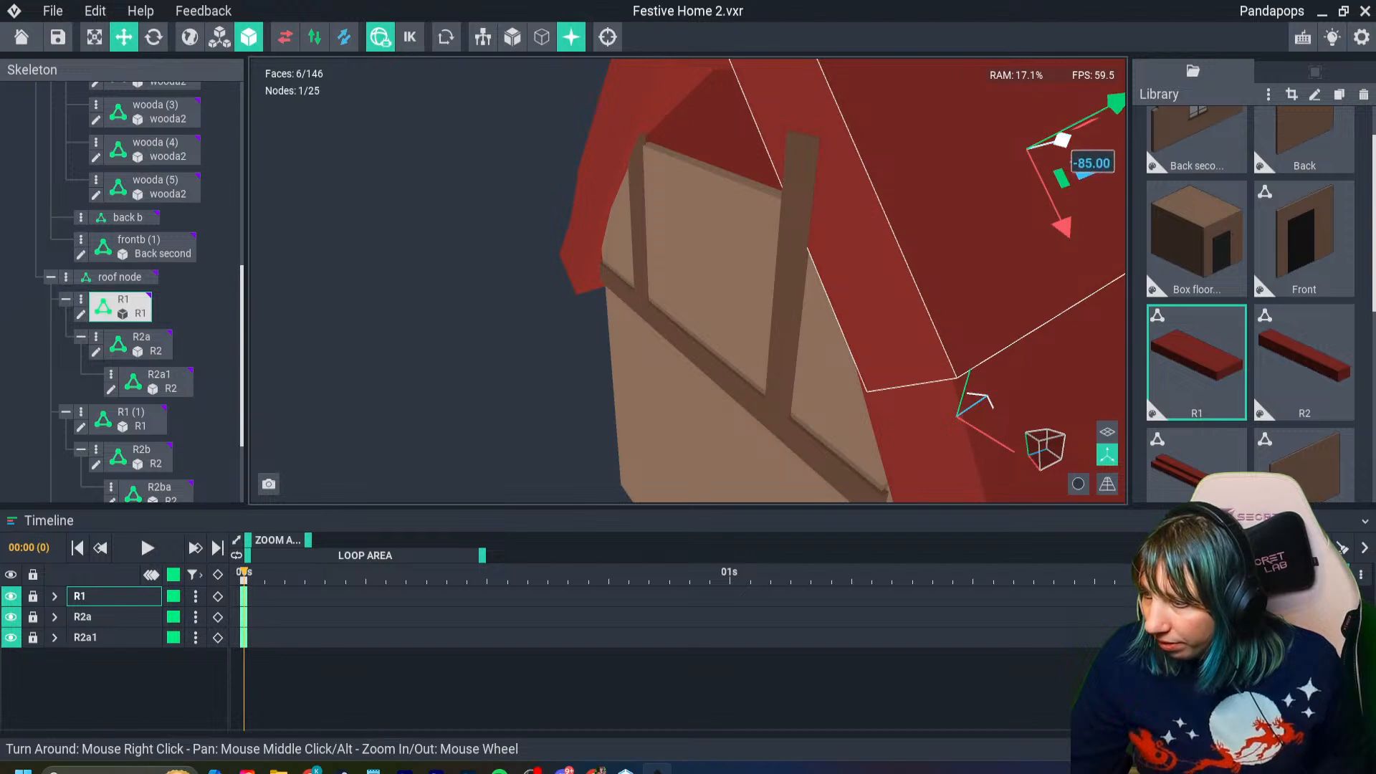
pyautogui.moveTo(1062, 140); pyautogui.dragTo(1059, 140)
pyautogui.moveTo(822, 212); pyautogui.dragTo(767, 223, button='right')
pyautogui.scroll(-4, 789, 200)
pyautogui.scroll(-2, 846, 215)
pyautogui.moveTo(924, 208); pyautogui.dragTo(892, 213, button='right')
pyautogui.moveTo(904, 213); pyautogui.dragTo(901, 212)
pyautogui.moveTo(808, 249); pyautogui.dragTo(803, 249, button='right')
pyautogui.scroll(-5, 803, 249)
pyautogui.press('Escape')
pyautogui.scroll(-3, 806, 249)
pyautogui.moveTo(671, 313); pyautogui.dragTo(673, 313, button='right')
pyautogui.scroll(2, 674, 313)
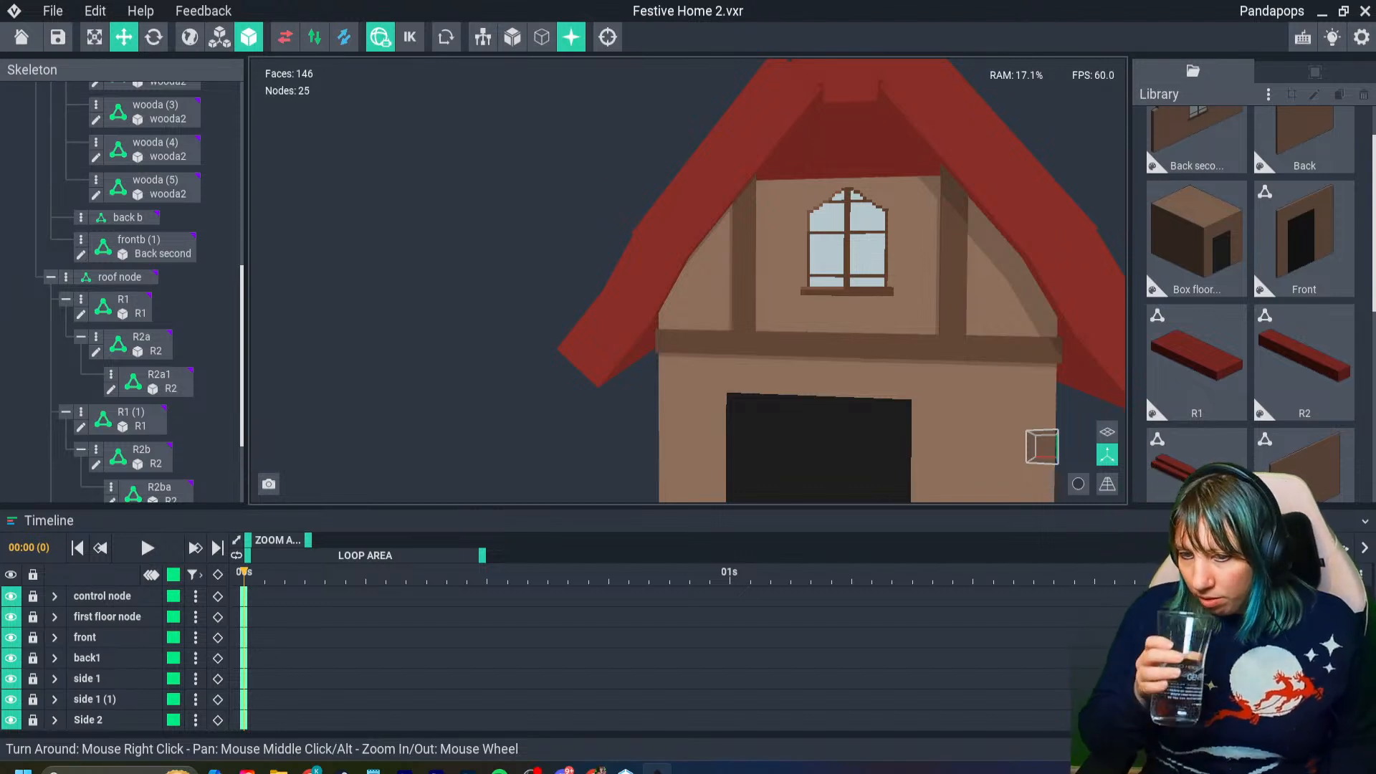
pyautogui.hotkey('ctrl', 's')
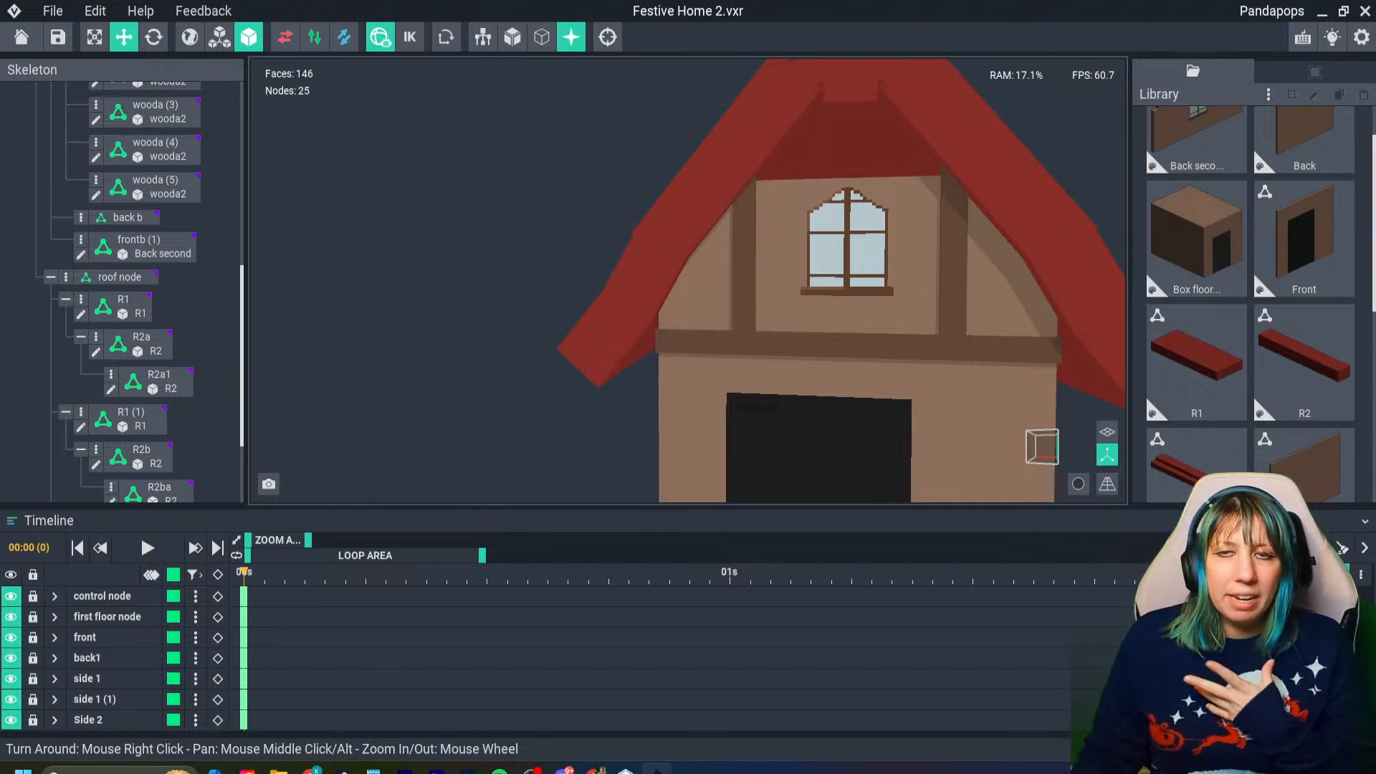
# - Duplicate the front wall's horizontal beam and pull the copy out toward the house's side wall
pyautogui.moveTo(864, 327); pyautogui.dragTo(819, 329, button='right')
pyautogui.moveTo(819, 329); pyautogui.dragTo(700, 294, button='middle')
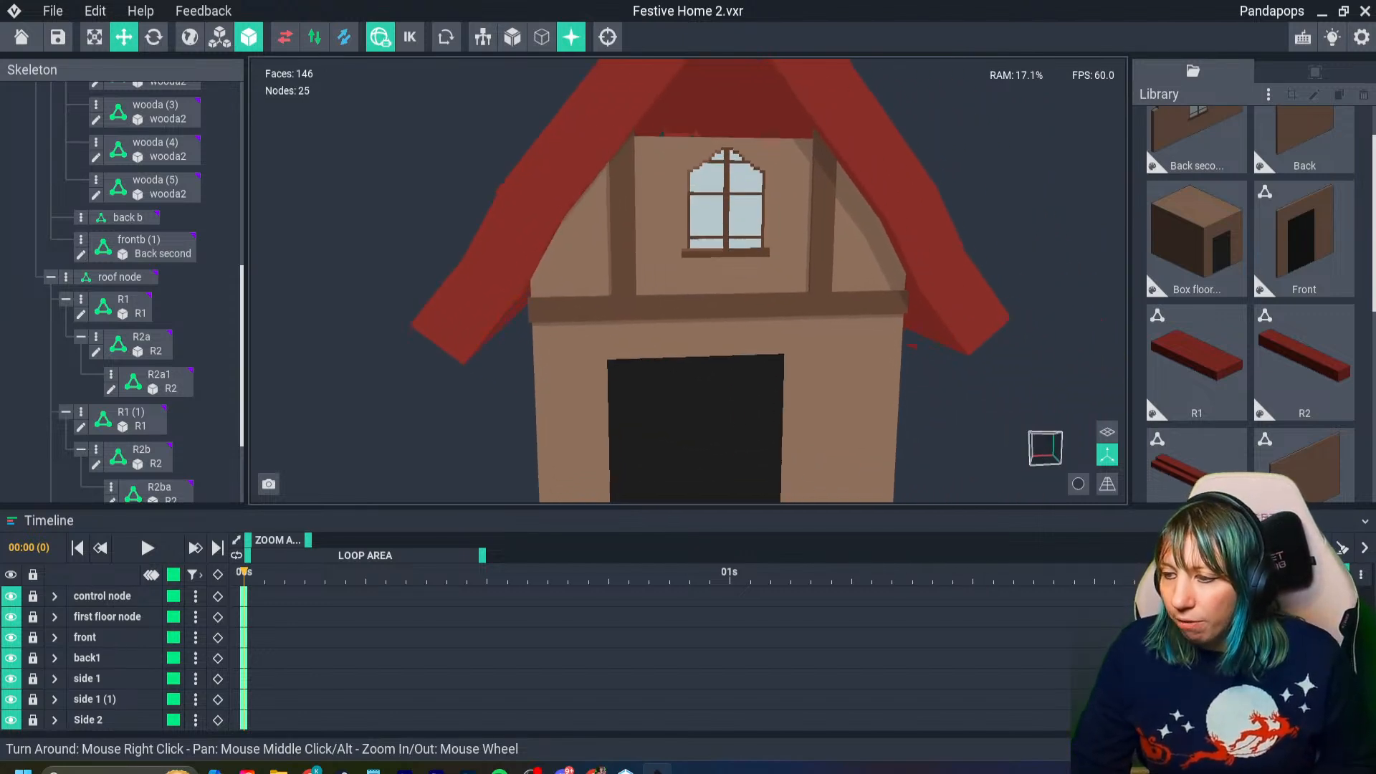
pyautogui.scroll(-3, 783, 337)
pyautogui.moveTo(787, 338); pyautogui.dragTo(677, 284, button='right')
pyautogui.click(799, 294)
pyautogui.hotkey('ctrl', 'd')
pyautogui.moveTo(678, 282); pyautogui.dragTo(738, 280)
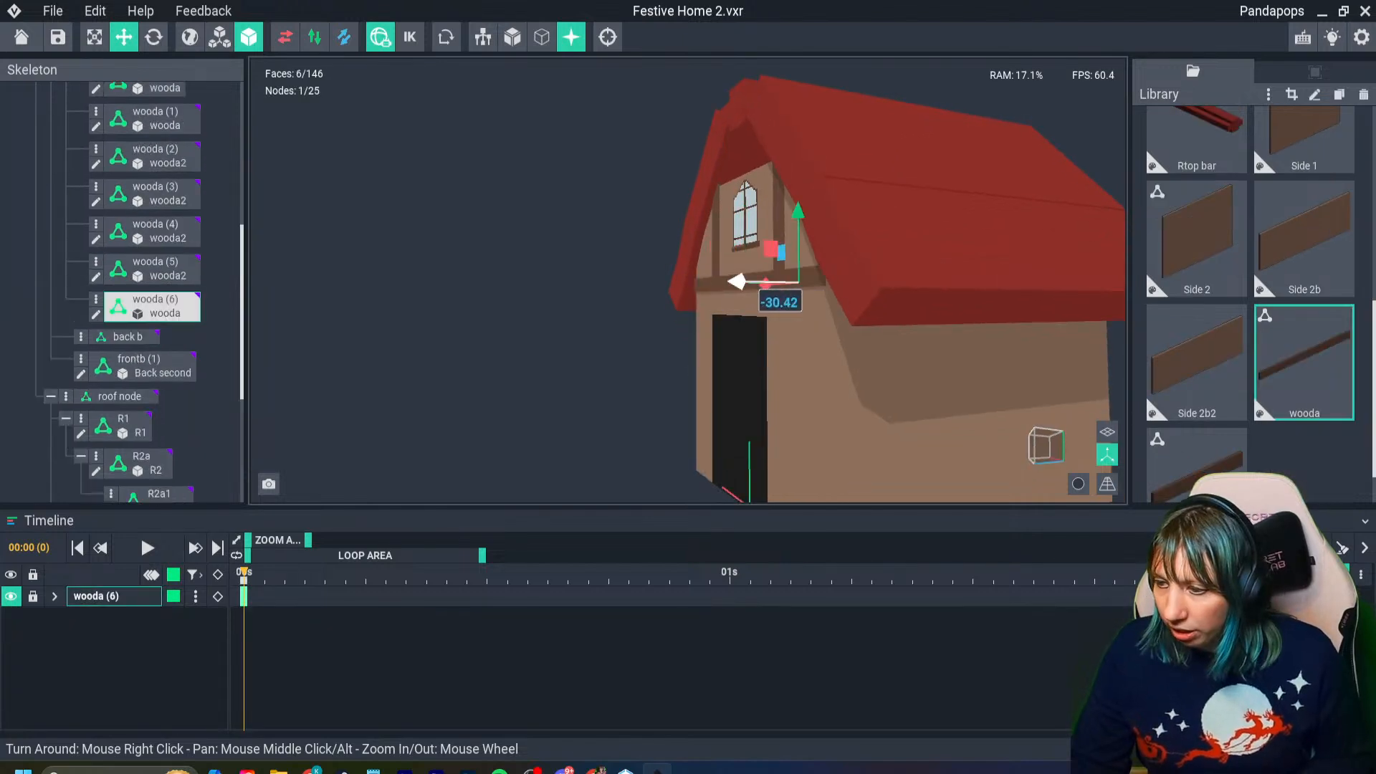
pyautogui.moveTo(831, 311); pyautogui.dragTo(871, 236, button='right')
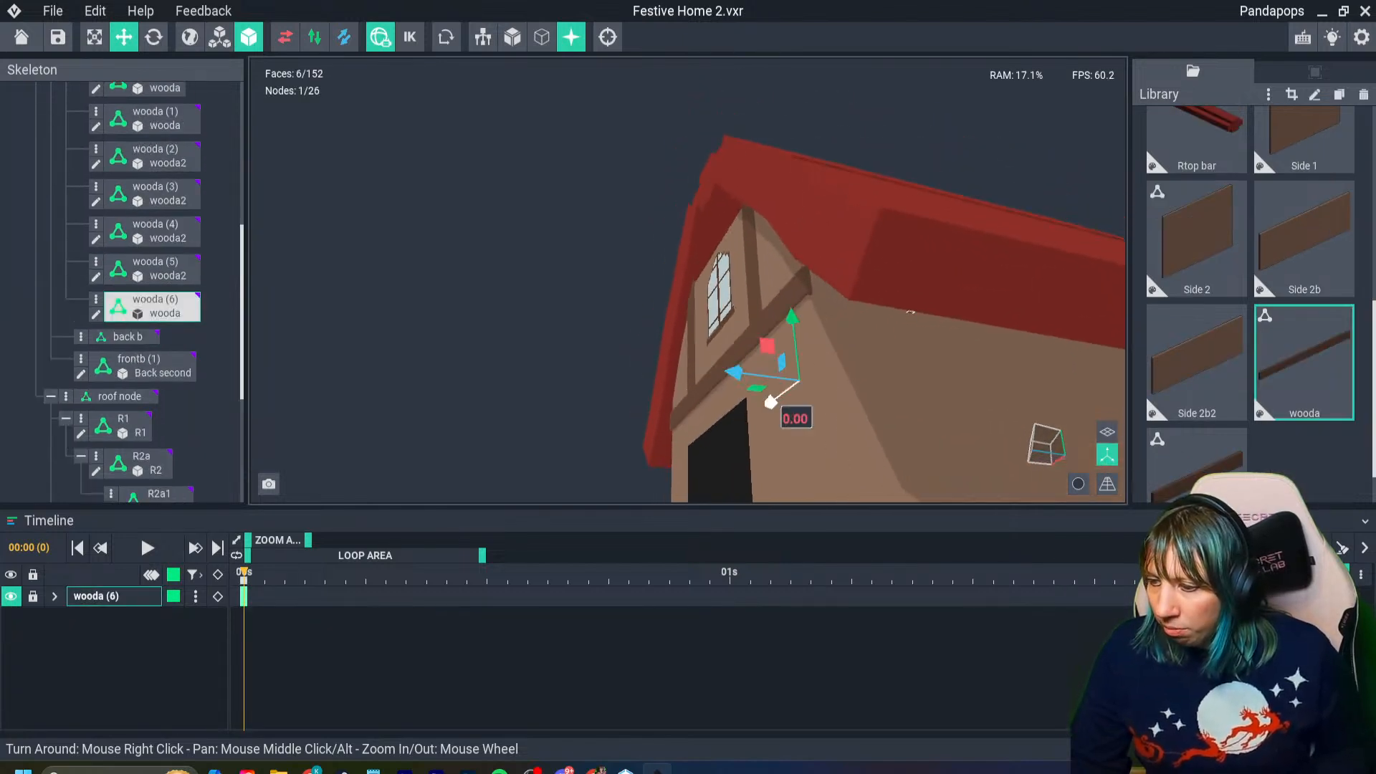
pyautogui.moveTo(771, 402); pyautogui.dragTo(858, 383)
# - Rotate the copied horizontal beam to run along the side wall and move it flush beneath the roof edge, meeting the front beam
pyautogui.click(153, 36)
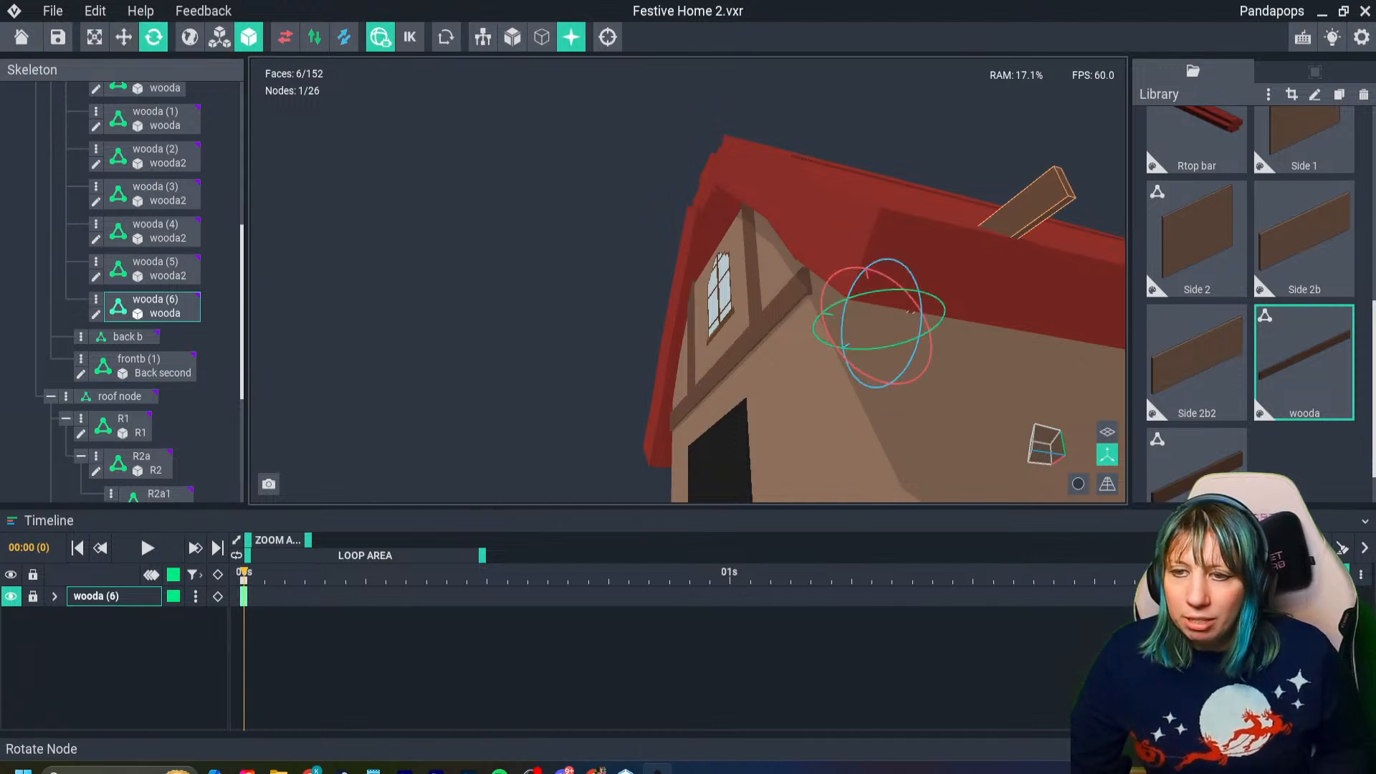
pyautogui.moveTo(840, 311); pyautogui.dragTo(815, 430, button='right')
pyautogui.moveTo(852, 261); pyautogui.dragTo(893, 255)
pyautogui.moveTo(825, 301); pyautogui.dragTo(904, 302, button='right')
pyautogui.moveTo(853, 260); pyautogui.dragTo(872, 261)
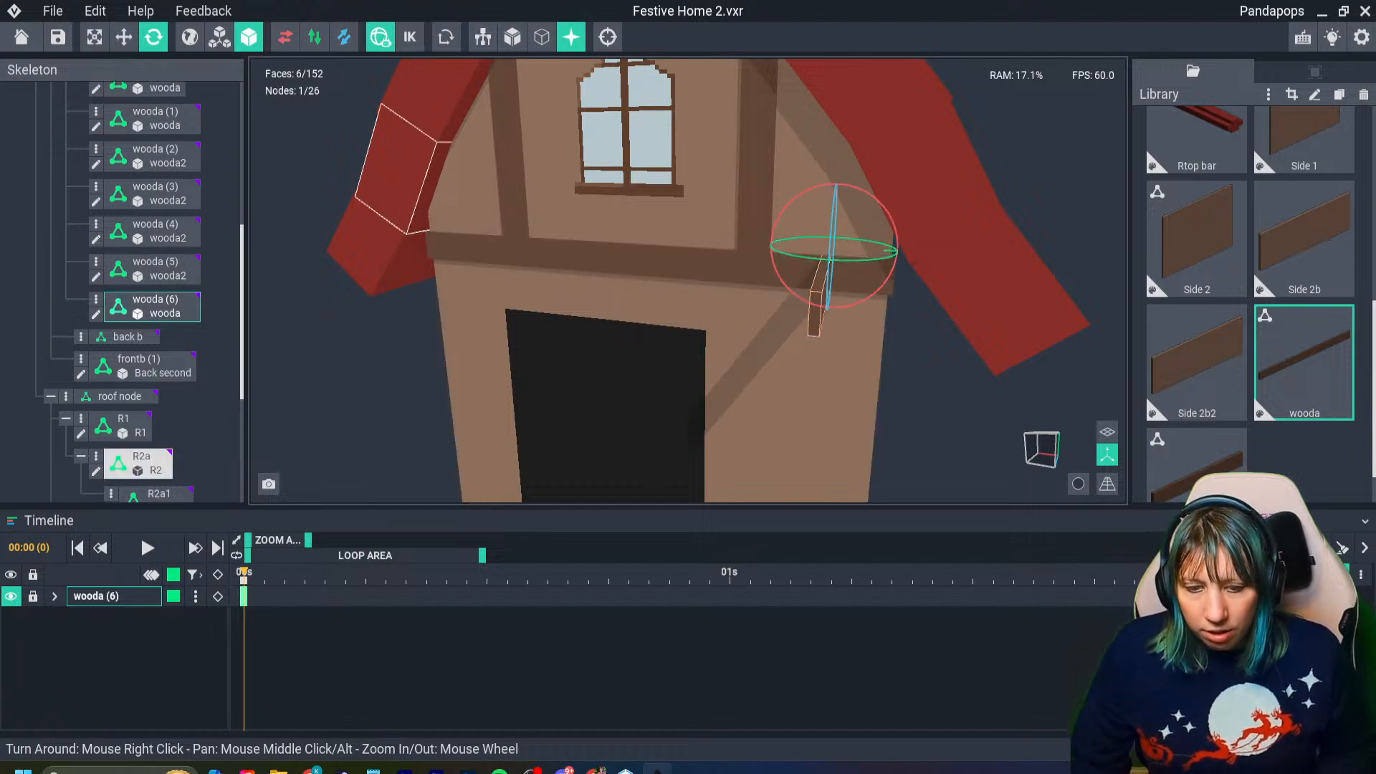
pyautogui.click(124, 38)
pyautogui.moveTo(913, 252)
pyautogui.mouseDown()
pyautogui.moveTo(966, 255)
pyautogui.moveTo(909, 218)
pyautogui.moveTo(887, 255)
pyautogui.mouseUp()
pyautogui.moveTo(887, 256); pyautogui.dragTo(890, 255, button='right')
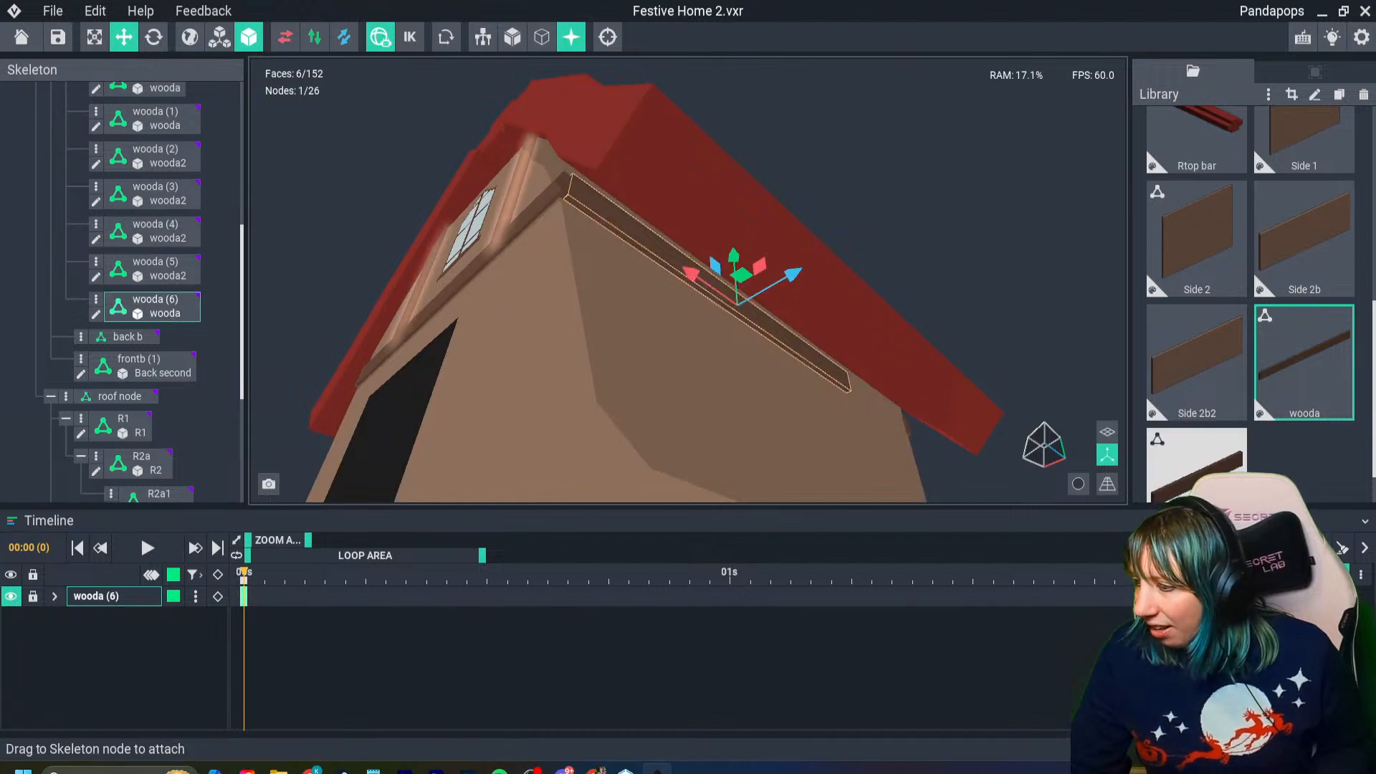
# - Clone the wooda beam model in the library and open the wooda model for voxel editing
pyautogui.click(1305, 363)
pyautogui.hotkey('ctrl', 'd')
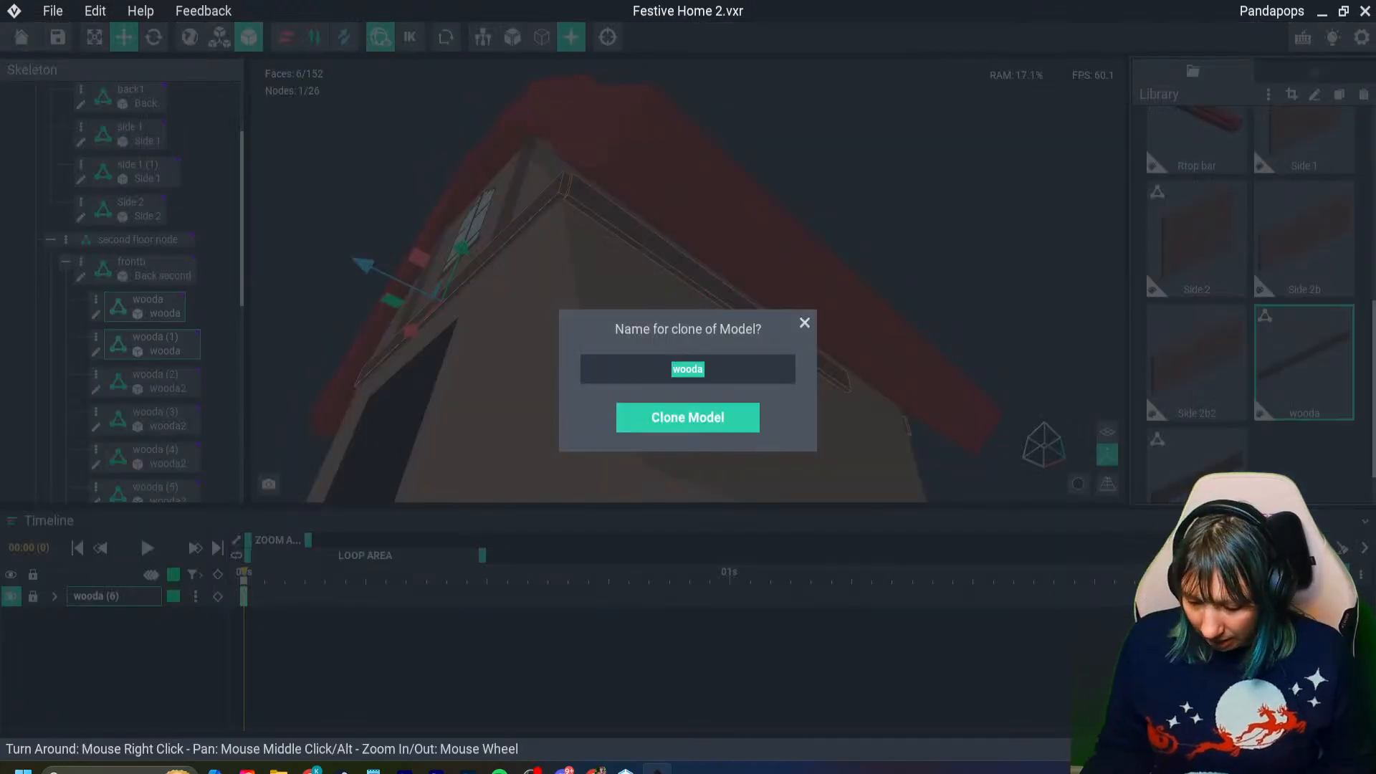
pyautogui.click(704, 369)
pyautogui.press('Return')
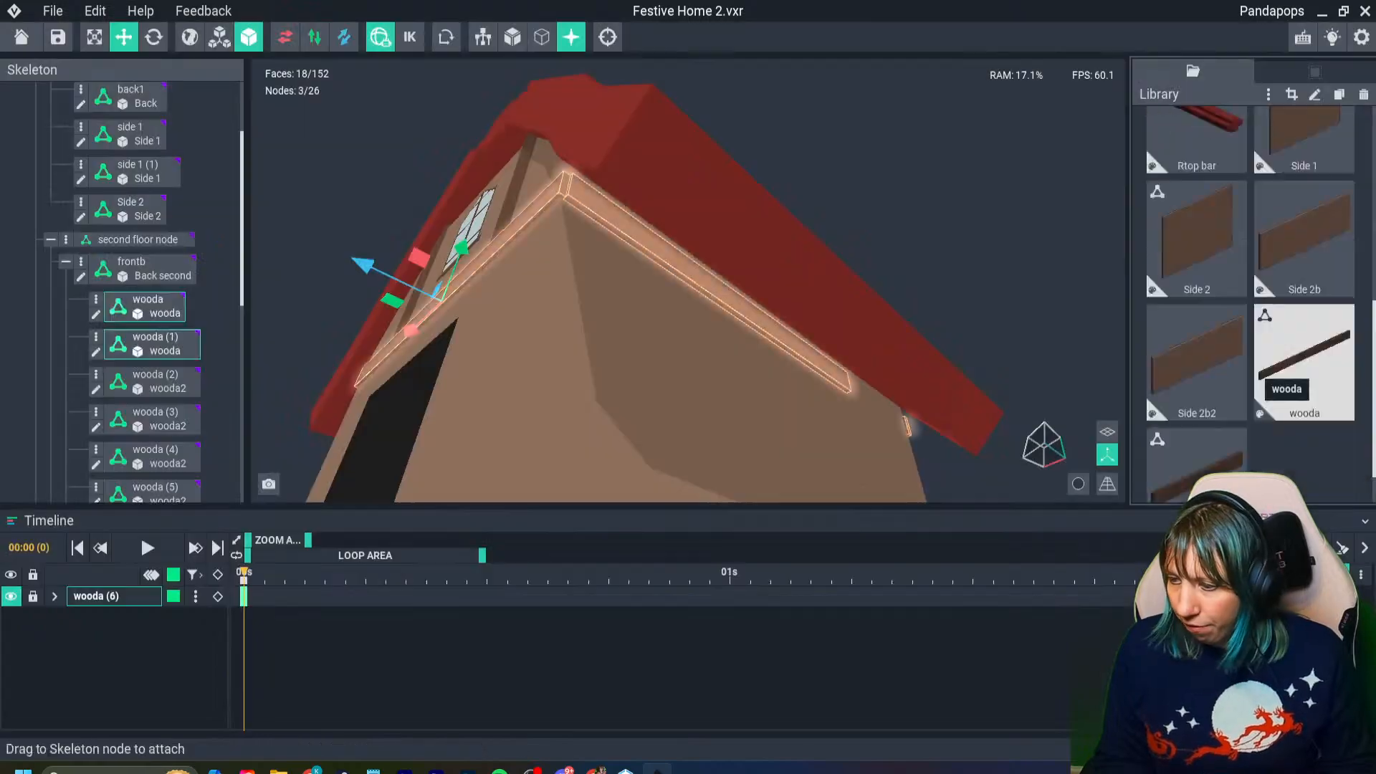
pyautogui.press('Tab')
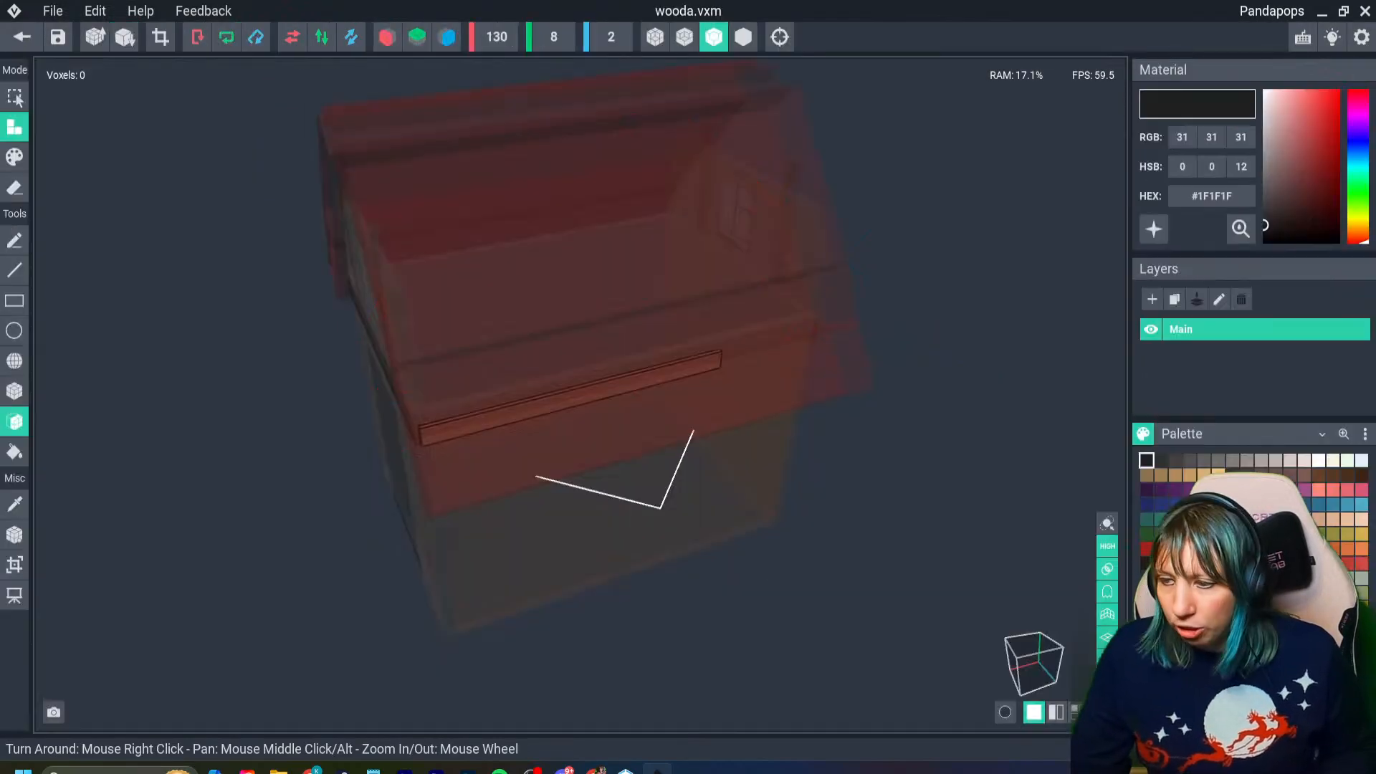
pyautogui.moveTo(645, 401); pyautogui.dragTo(559, 308, button='right')
pyautogui.scroll(3, 580, 394)
pyautogui.click(14, 564)
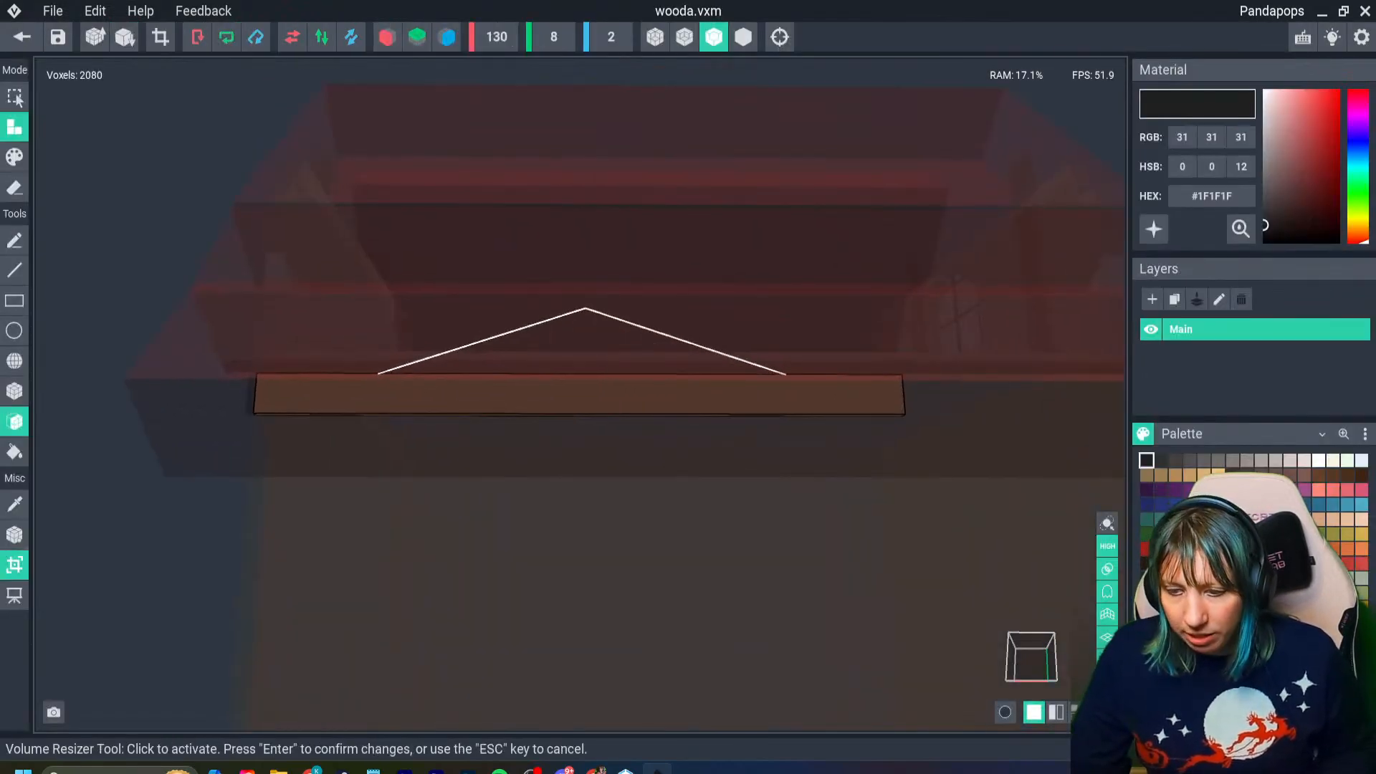
pyautogui.scroll(-2, 580, 401)
pyautogui.moveTo(953, 395)
pyautogui.mouseDown()
pyautogui.moveTo(1074, 396)
pyautogui.moveTo(959, 395)
pyautogui.mouseUp()
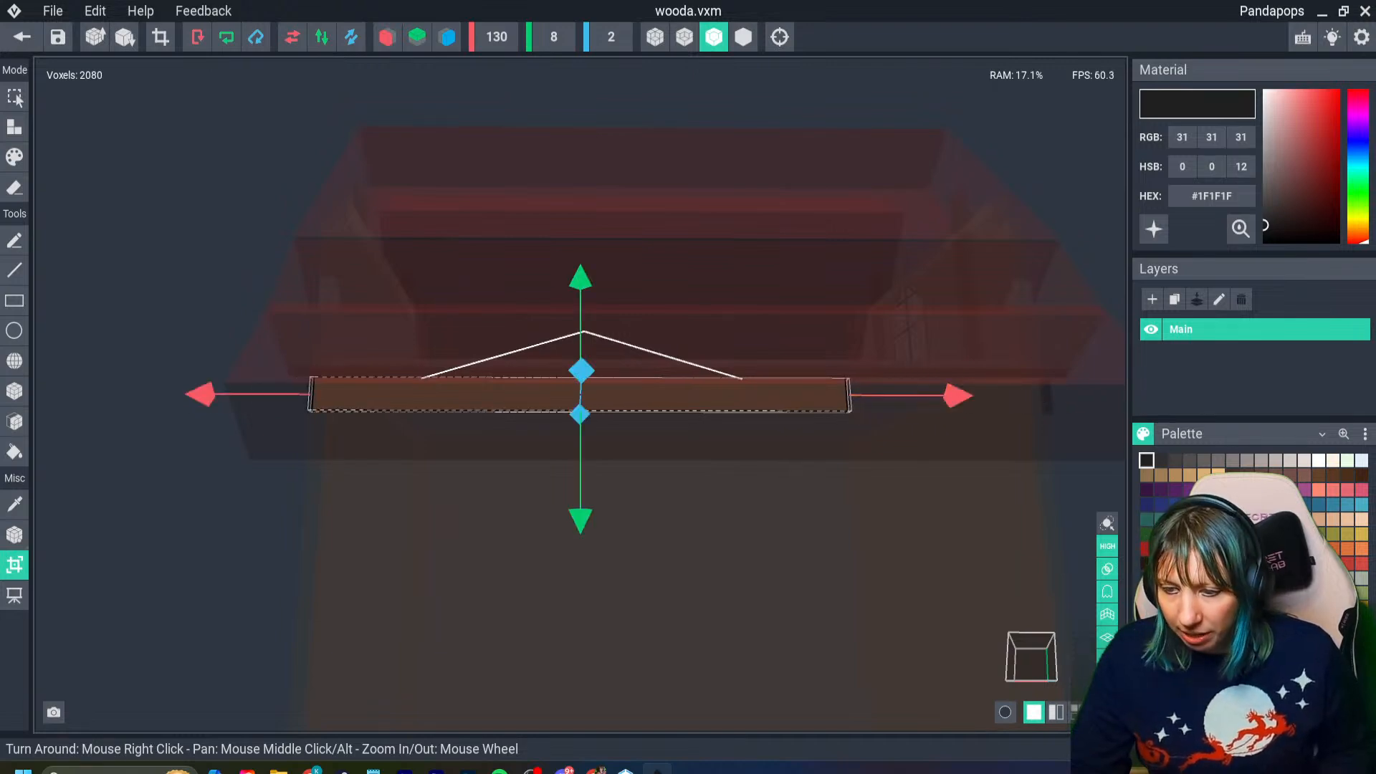
pyautogui.moveTo(958, 395); pyautogui.dragTo(964, 423, button='right')
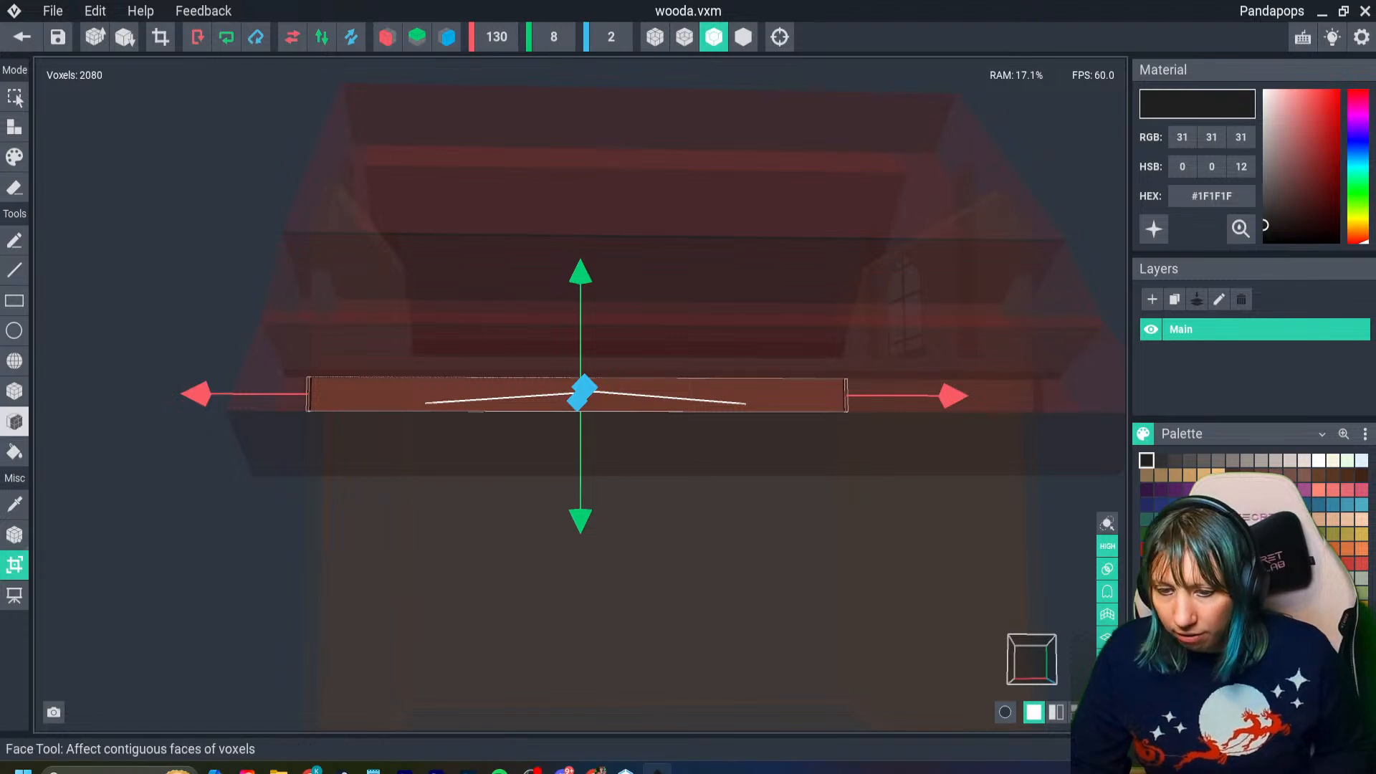
pyautogui.click(14, 535)
pyautogui.click(14, 565)
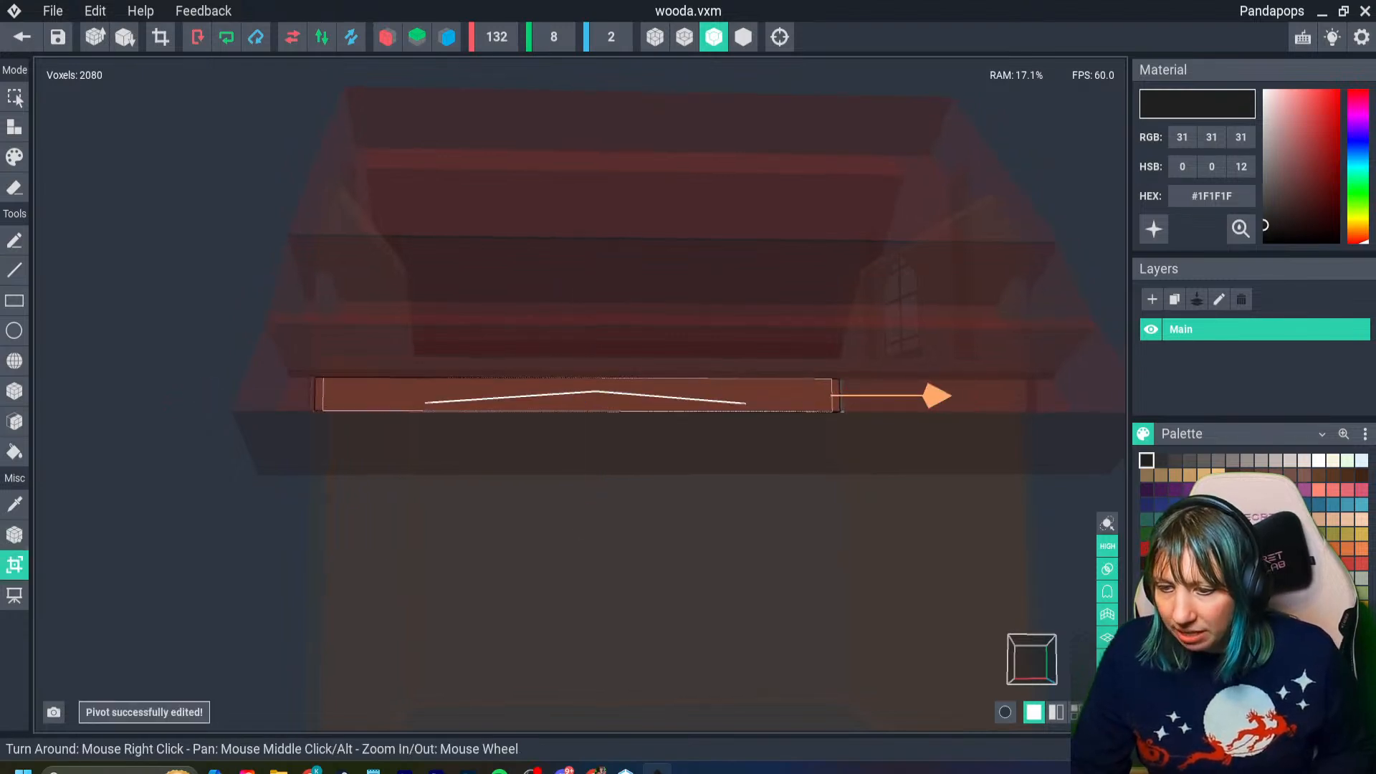
pyautogui.moveTo(932, 423); pyautogui.dragTo(689, 416, button='middle')
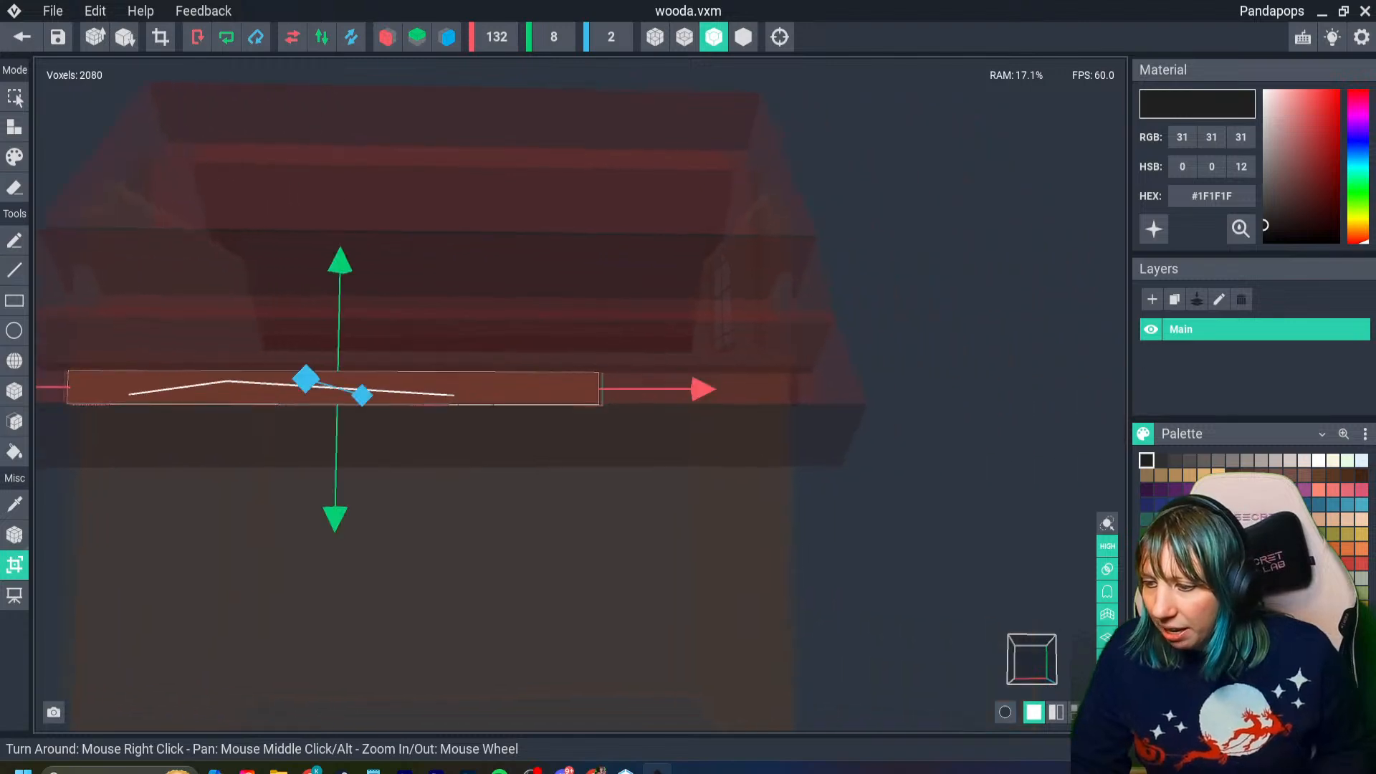
pyautogui.moveTo(704, 390)
pyautogui.mouseDown()
pyautogui.moveTo(790, 390)
pyautogui.moveTo(696, 389)
pyautogui.mouseUp()
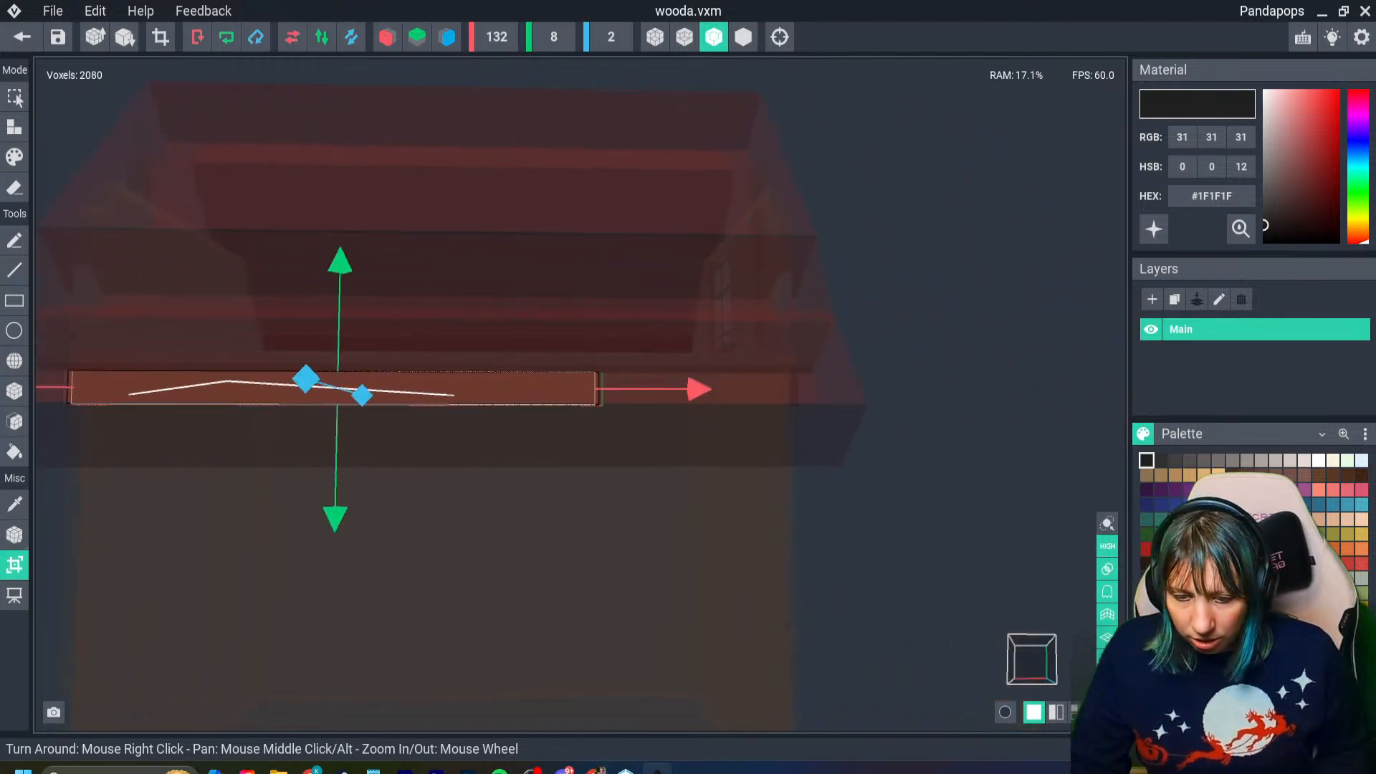
pyautogui.hotkey('ctrl', 'z')
# - Extend the wooda model's volume to 179 voxels long at one end and fill the added length with the beam's sampled brown #694B3B
pyautogui.click(15, 565)
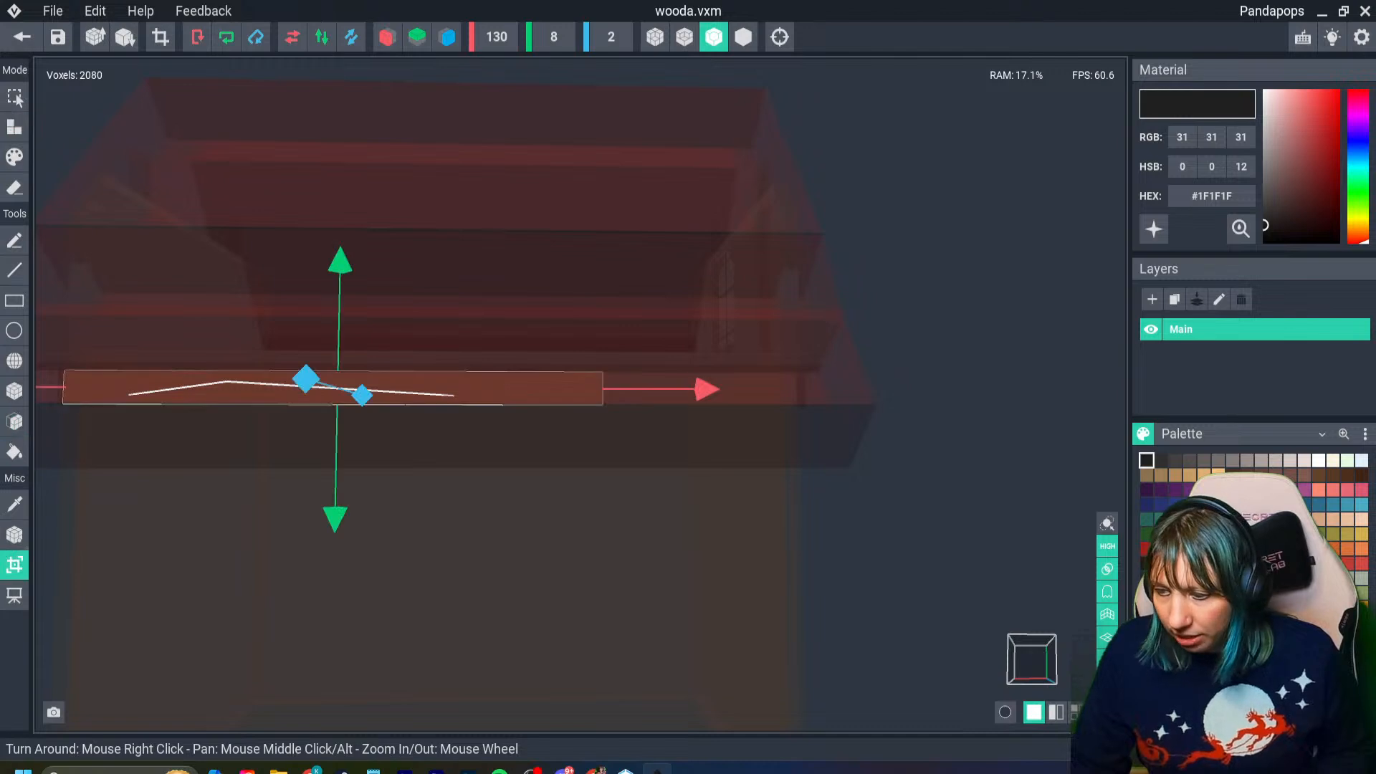
pyautogui.moveTo(704, 389); pyautogui.dragTo(903, 390)
pyautogui.press('Return')
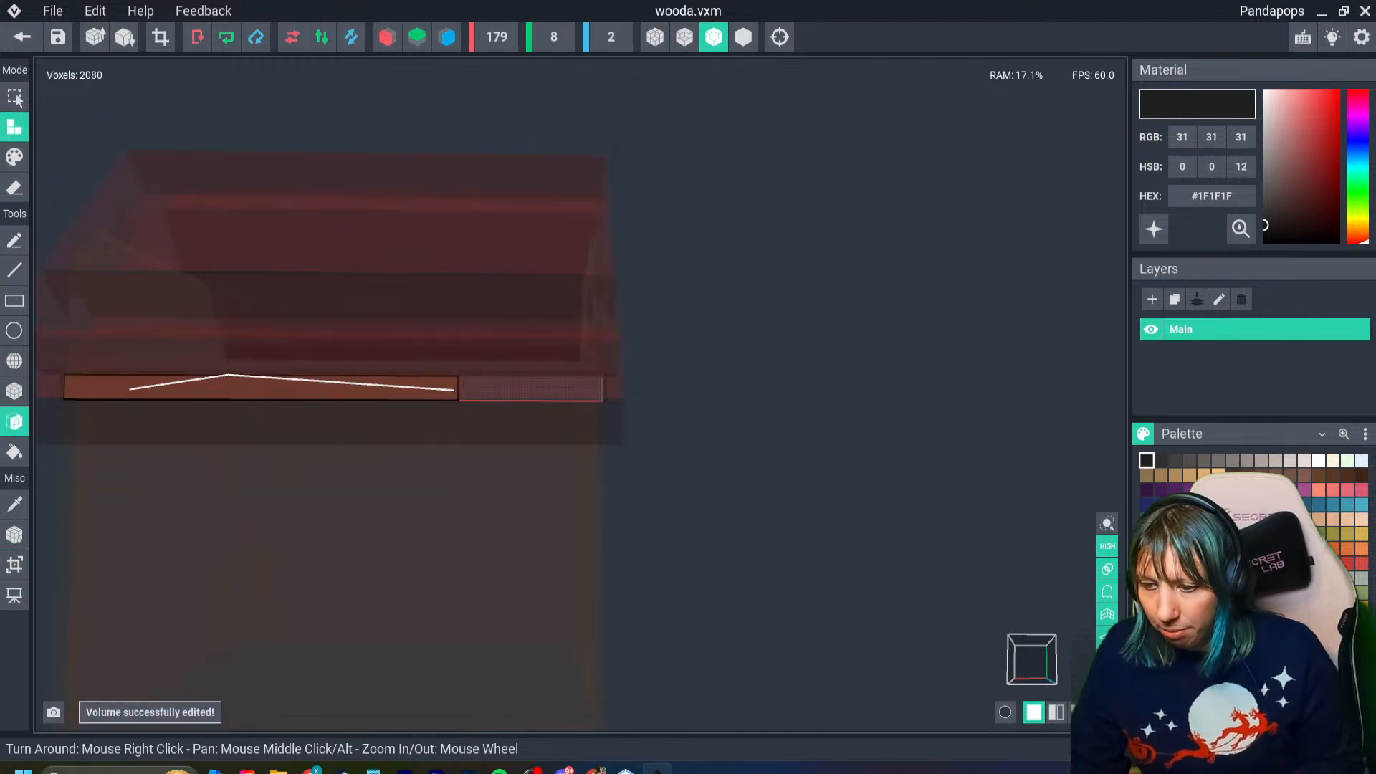
pyautogui.moveTo(279, 387); pyautogui.dragTo(305, 391, button='right')
pyautogui.scroll(4, 305, 391)
pyautogui.press('i')
pyautogui.click(306, 391)
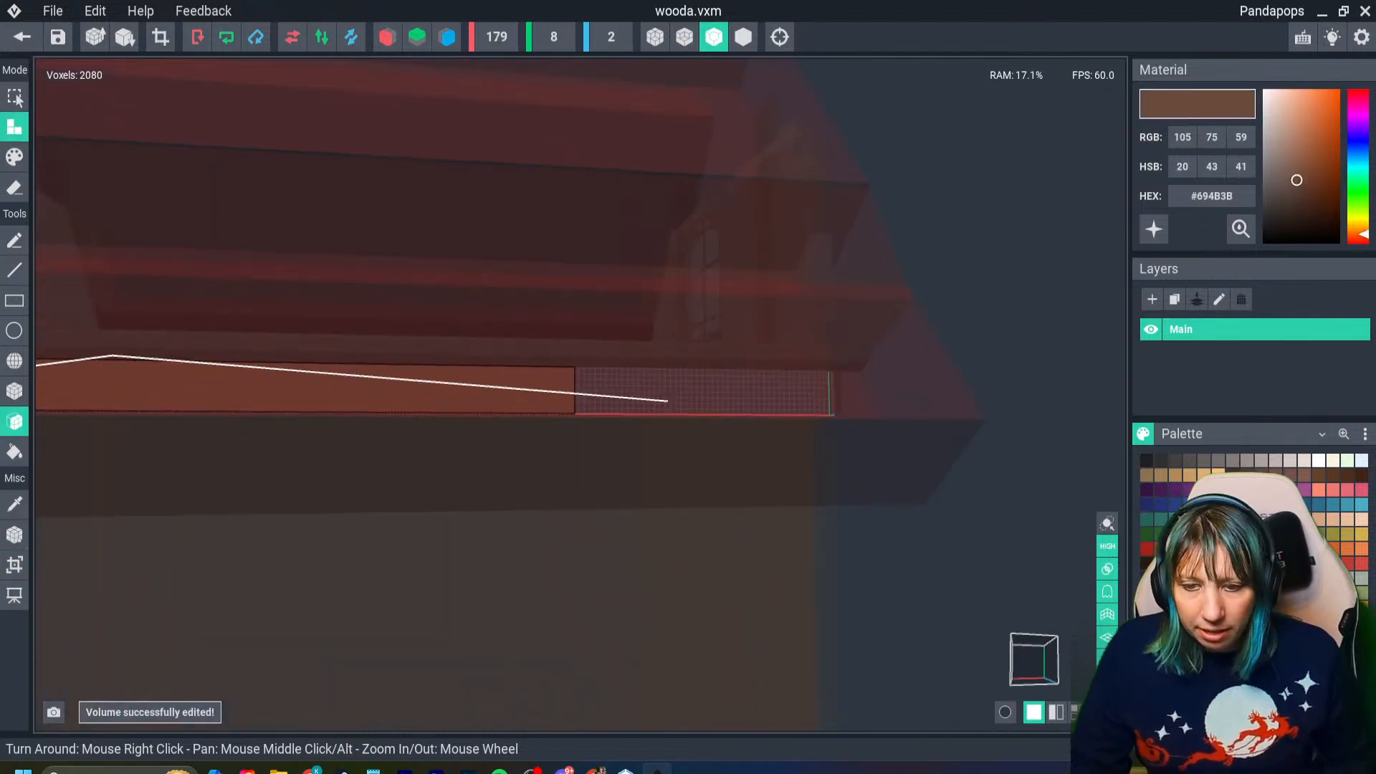
pyautogui.click(581, 376)
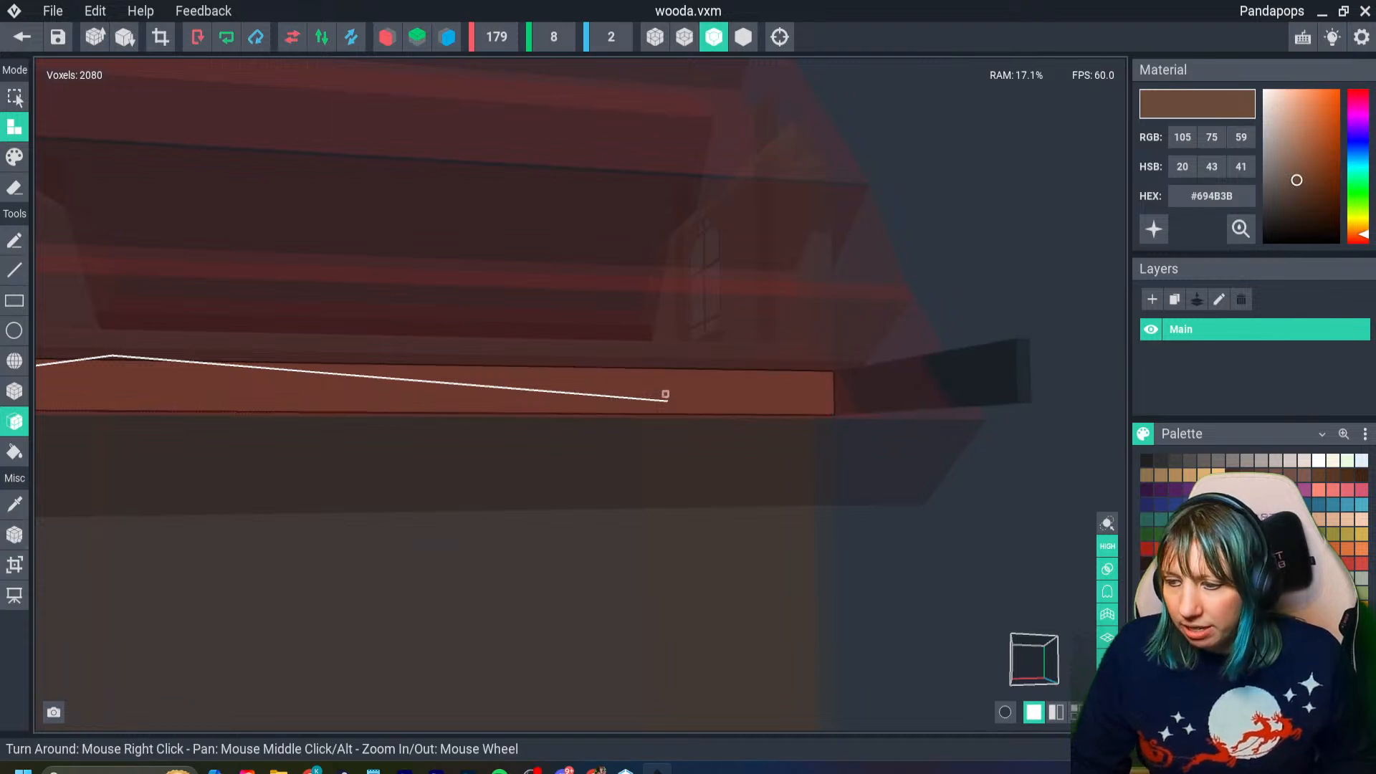
# - Set the wooda beam model's pivot to the center, then save the model and return to the house scene
pyautogui.click(16, 536)
pyautogui.rightClick(18, 536)
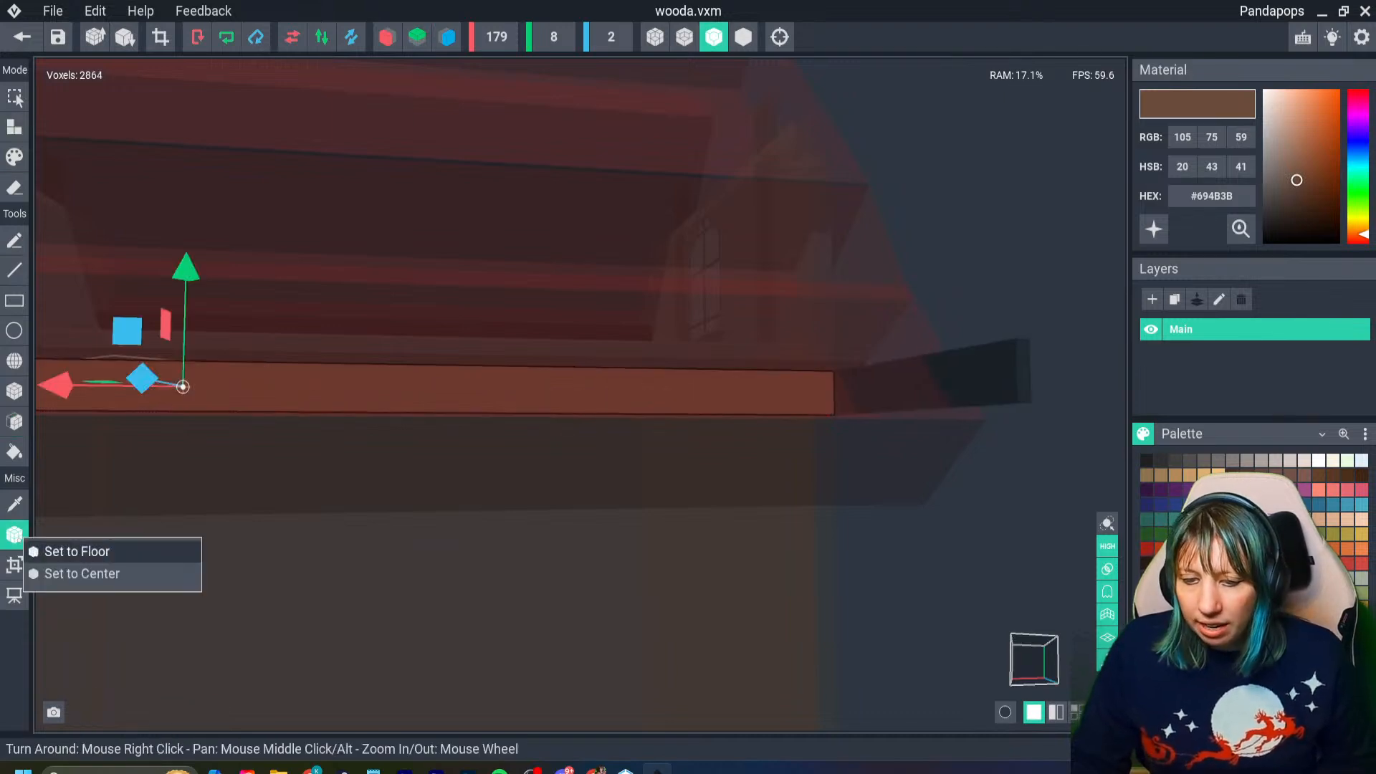
pyautogui.click(71, 552)
pyautogui.scroll(-3, 338, 406)
pyautogui.rightClick(17, 537)
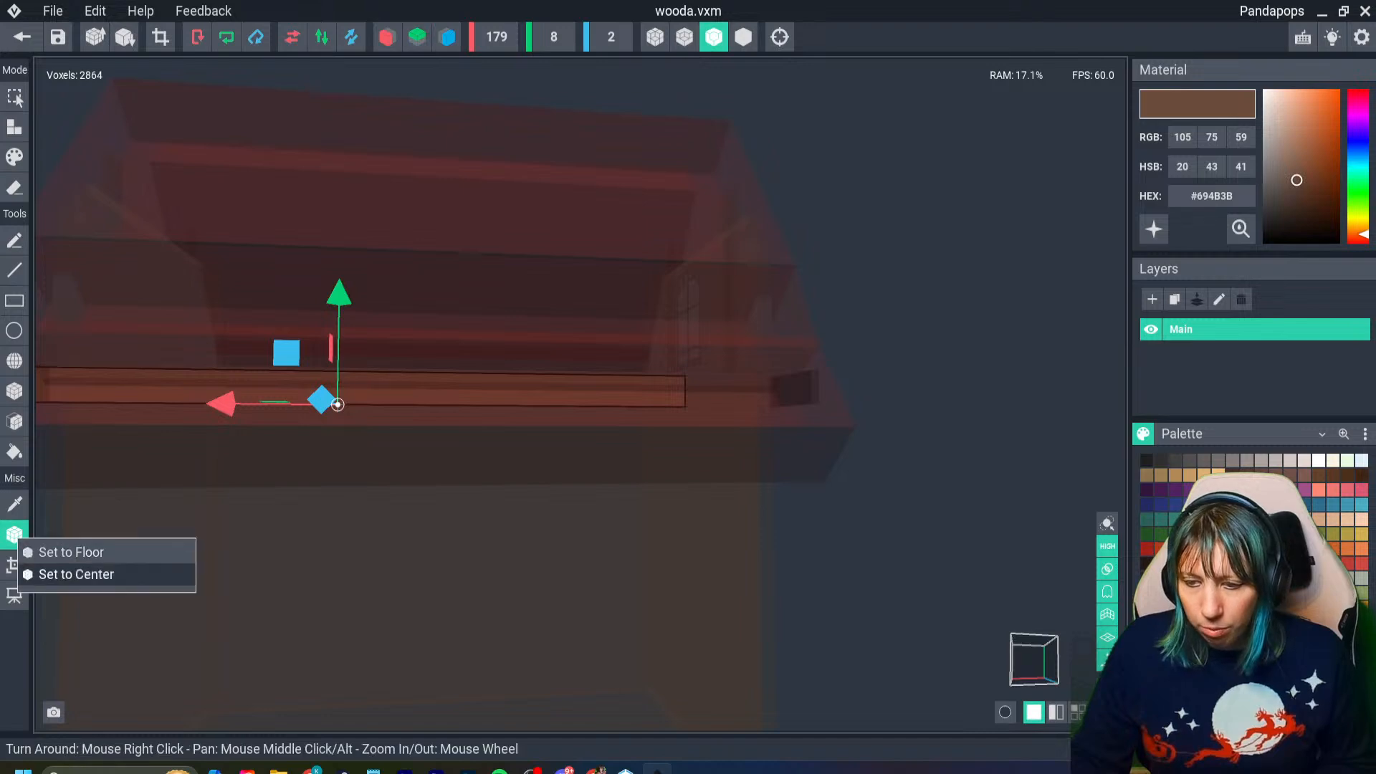
pyautogui.click(76, 574)
pyautogui.moveTo(344, 458); pyautogui.dragTo(573, 459, button='right')
pyautogui.moveTo(573, 459); pyautogui.dragTo(781, 467, button='middle')
pyautogui.scroll(-4, 581, 396)
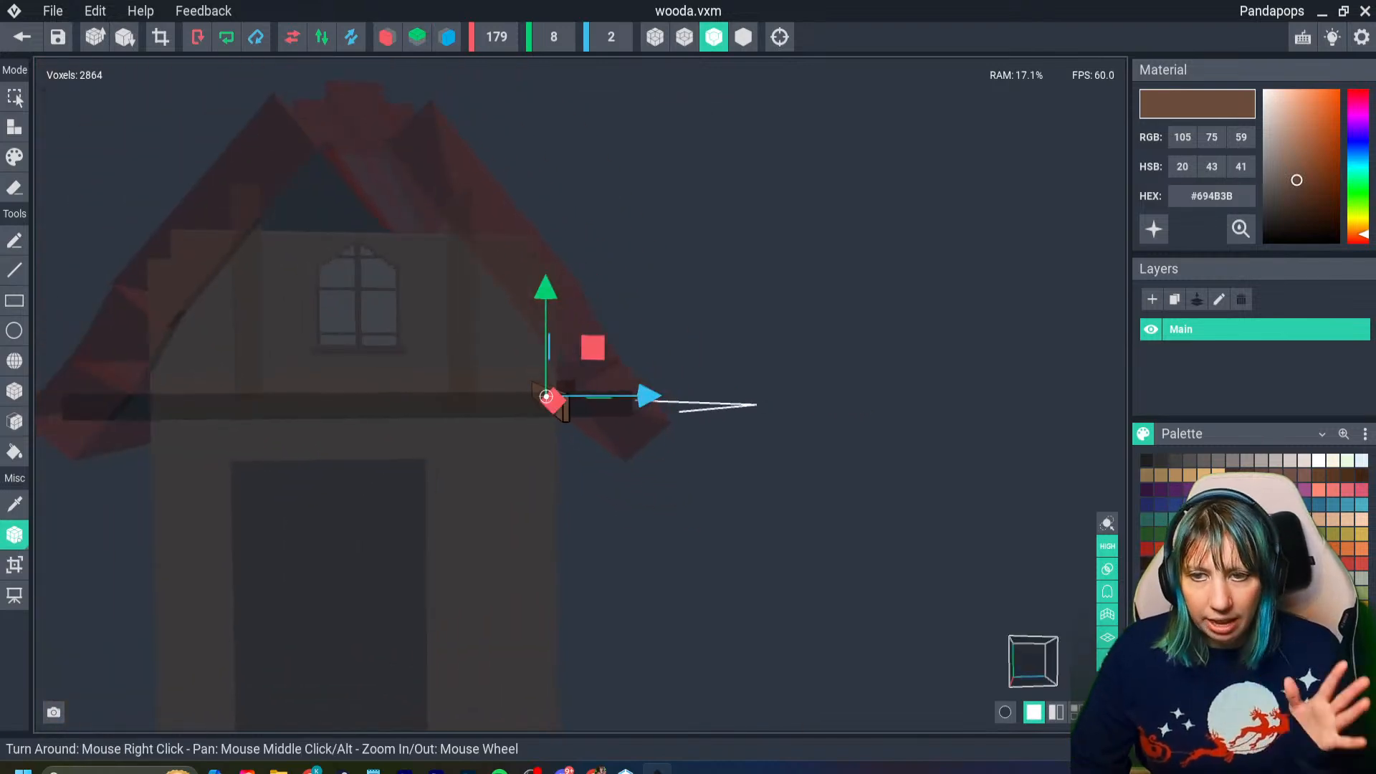
pyautogui.click(22, 36)
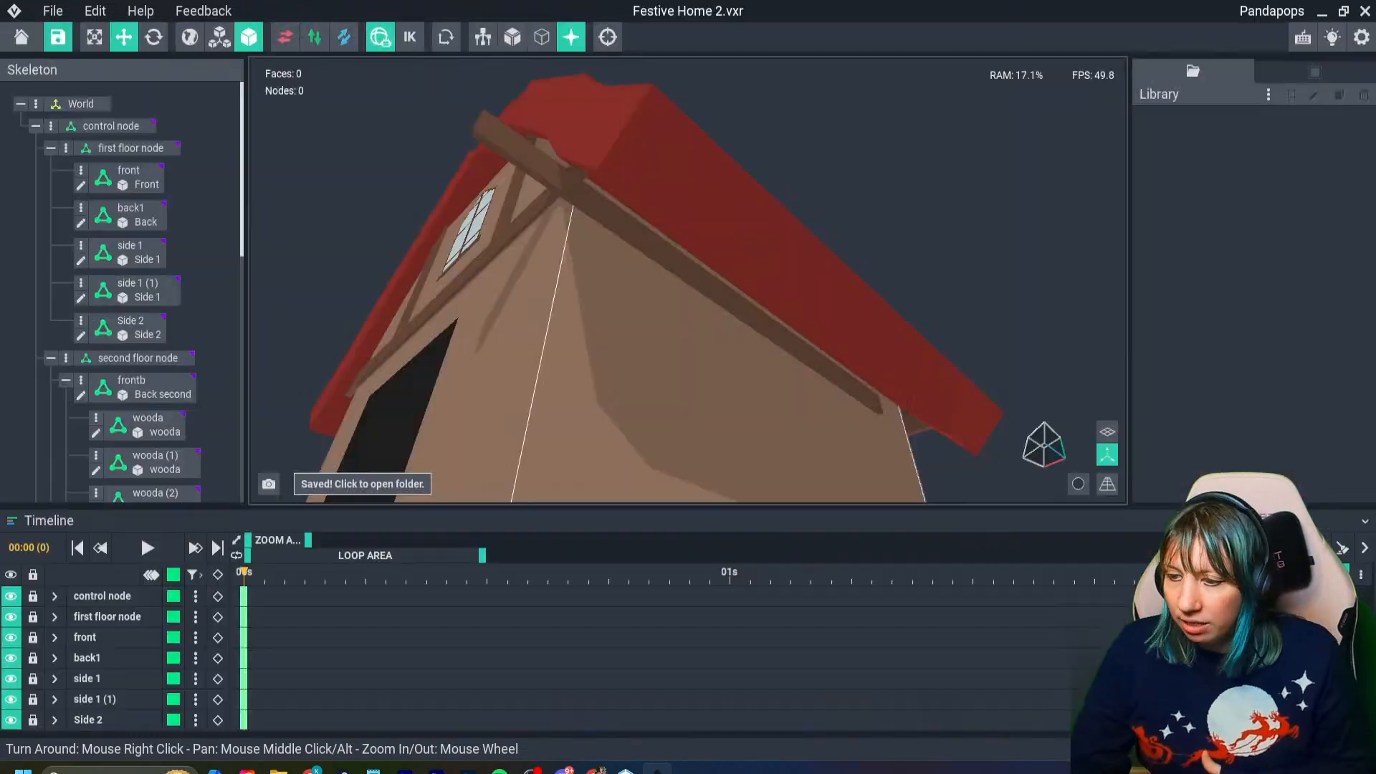
pyautogui.click(537, 283)
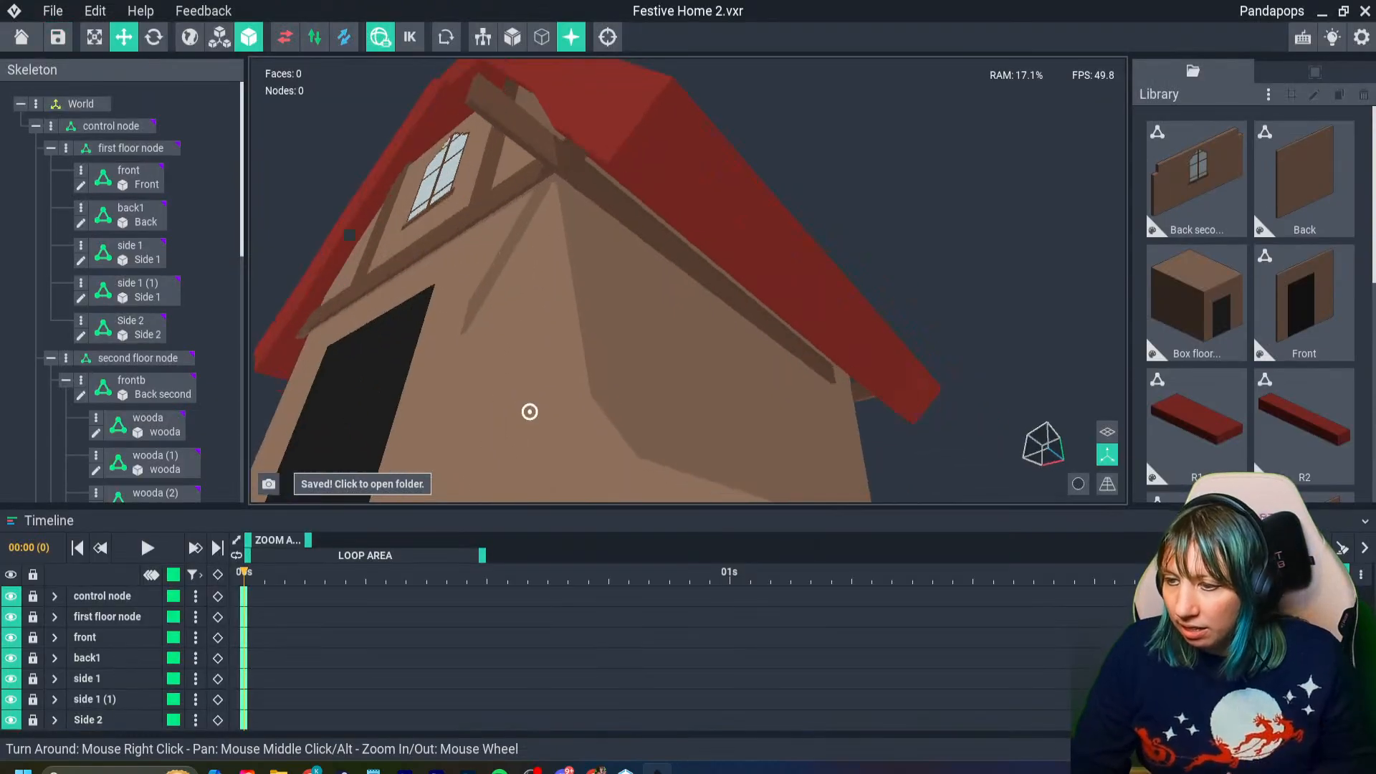
# - Replace the wooda model with the wooda3 clone on all beam nodes that use it
pyautogui.moveTo(530, 411); pyautogui.dragTo(556, 324, button='right')
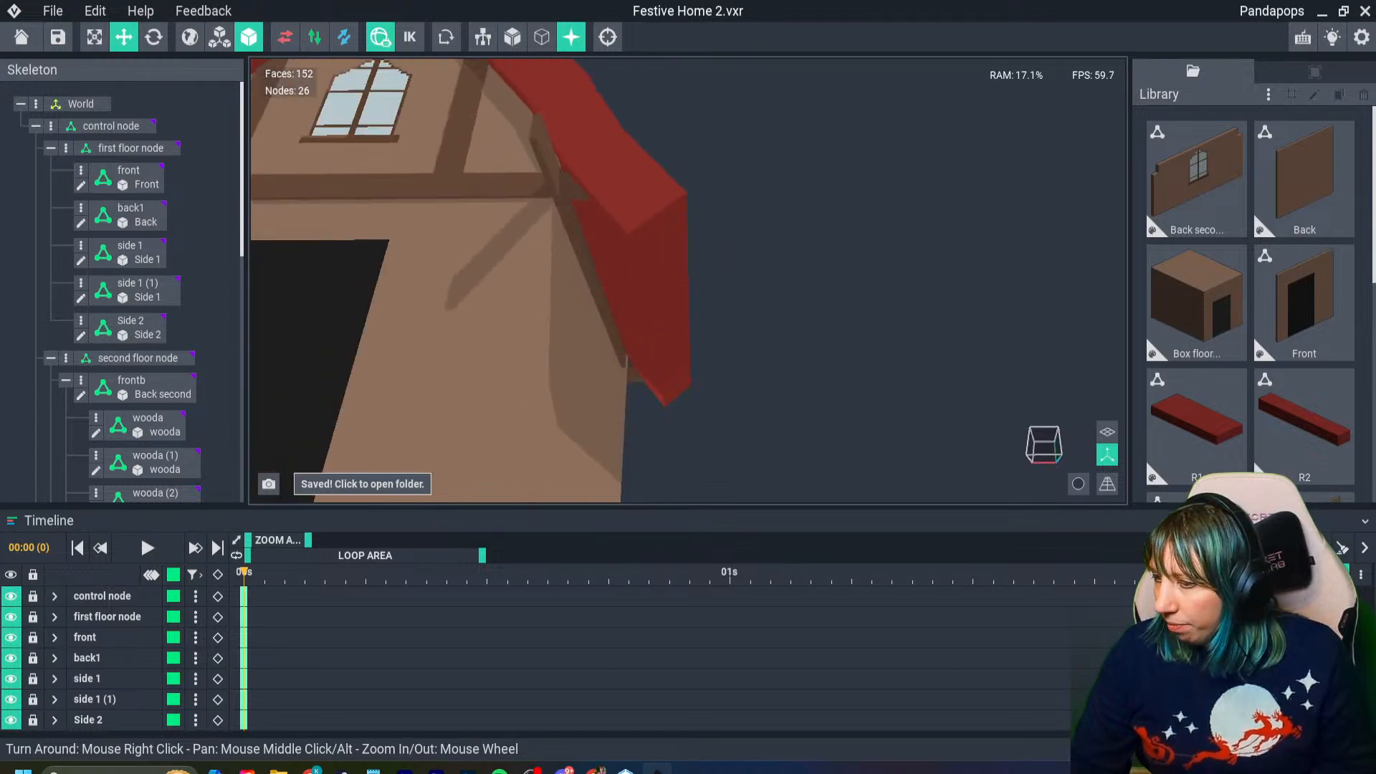
pyautogui.scroll(-6, 1204, 422)
pyautogui.click(1304, 429)
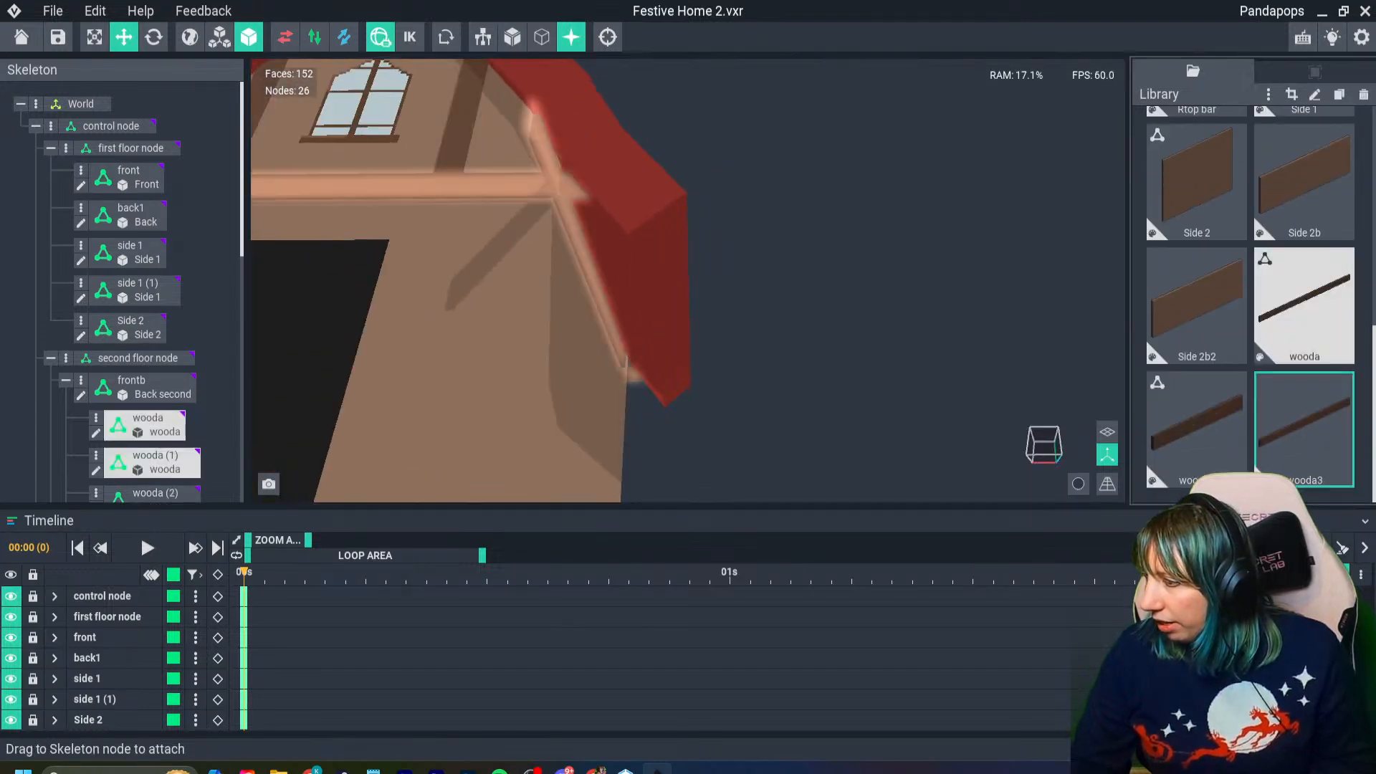
pyautogui.click(1304, 305)
pyautogui.moveTo(648, 283); pyautogui.dragTo(647, 282, button='right')
pyautogui.moveTo(1305, 304); pyautogui.dragTo(539, 205)
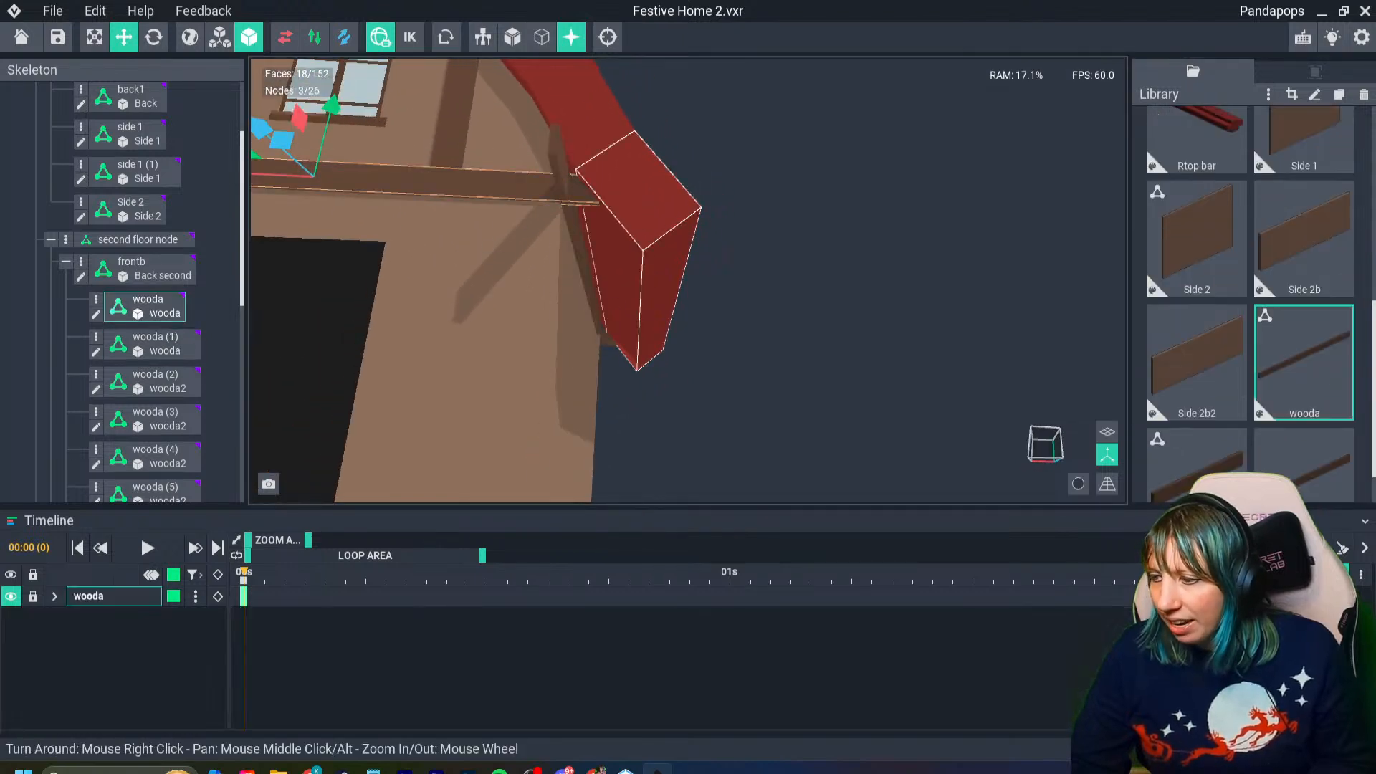
pyautogui.moveTo(1304, 466); pyautogui.dragTo(586, 258)
pyautogui.scroll(-3, 666, 265)
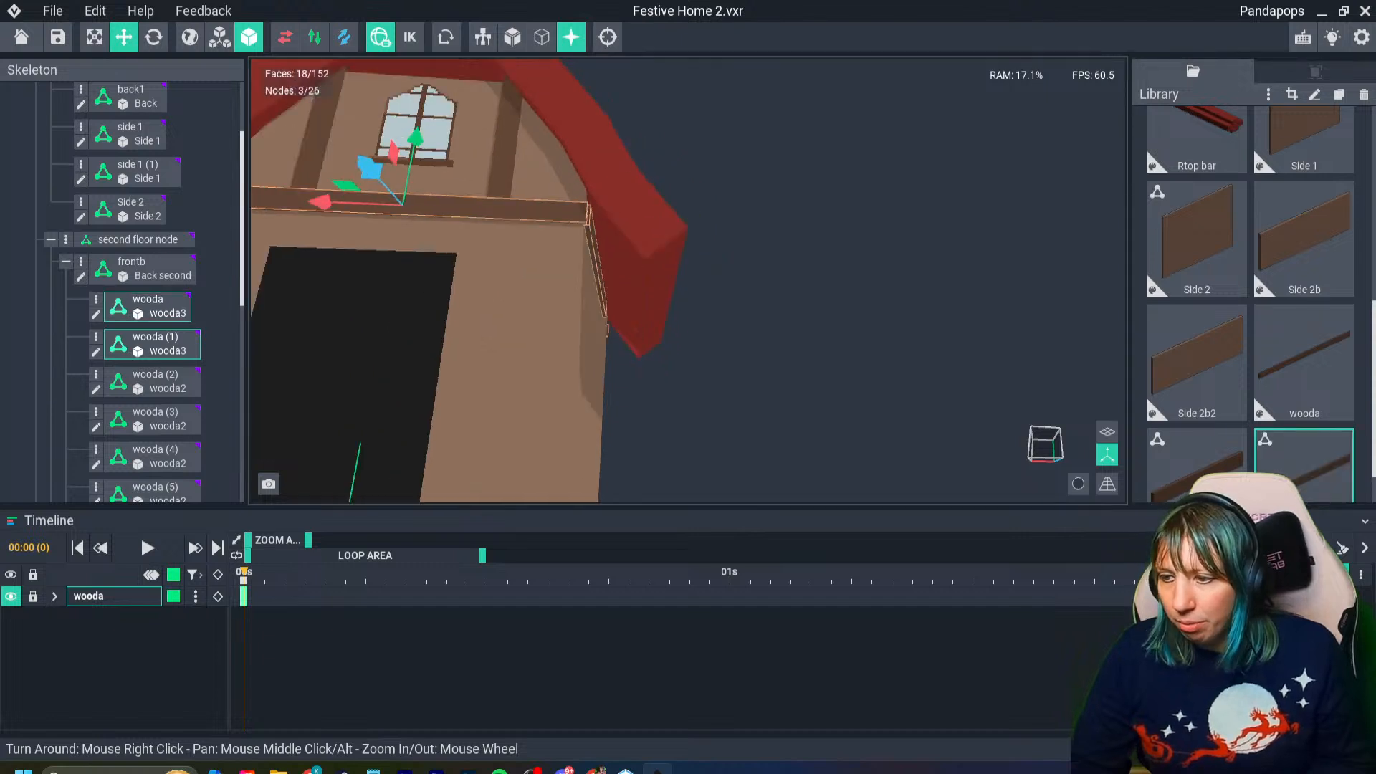
# - Attach the lengthened wooda model to the side wall's beam and align it with the wall beneath the roof edge
pyautogui.moveTo(1060, 280); pyautogui.dragTo(953, 315, button='right')
pyautogui.scroll(-4, 953, 315)
pyautogui.scroll(-1, 1304, 430)
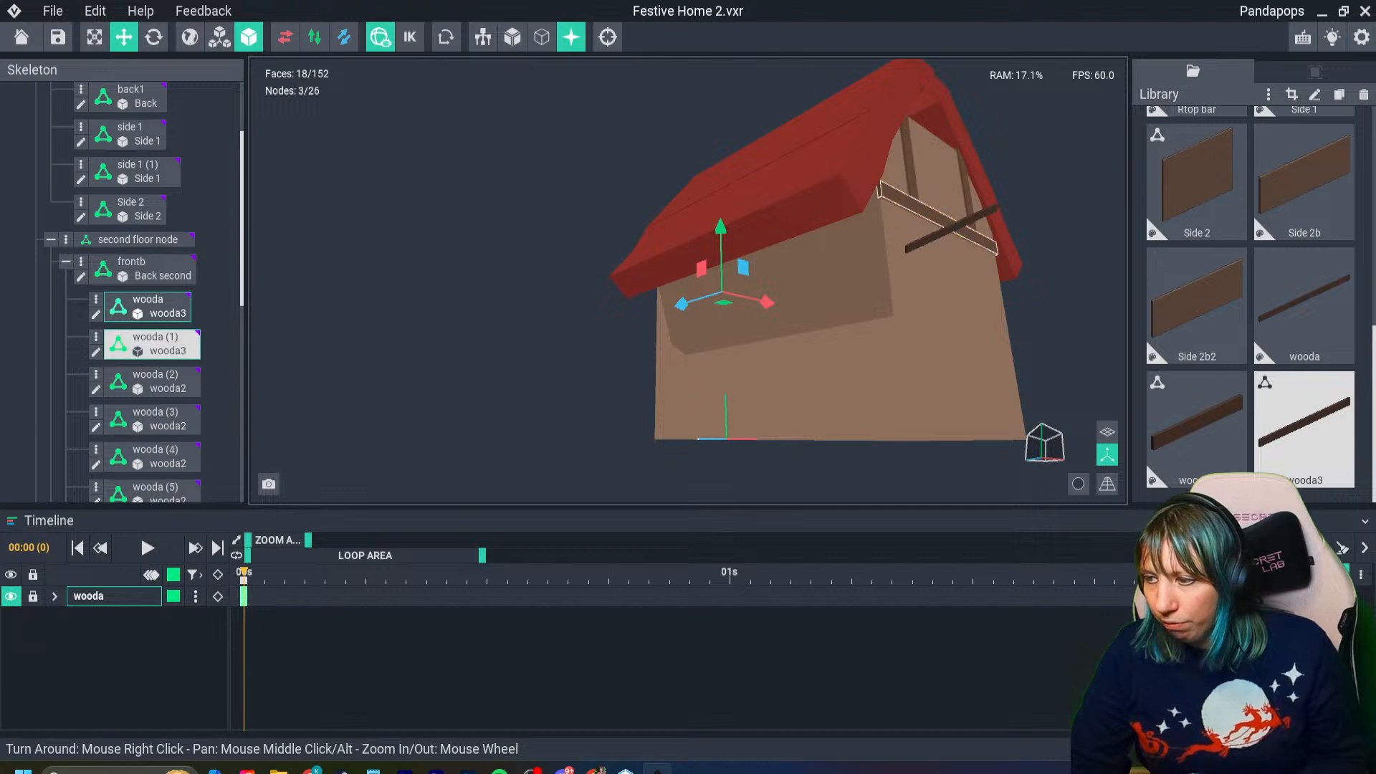
pyautogui.moveTo(899, 210); pyautogui.dragTo(935, 201, button='right')
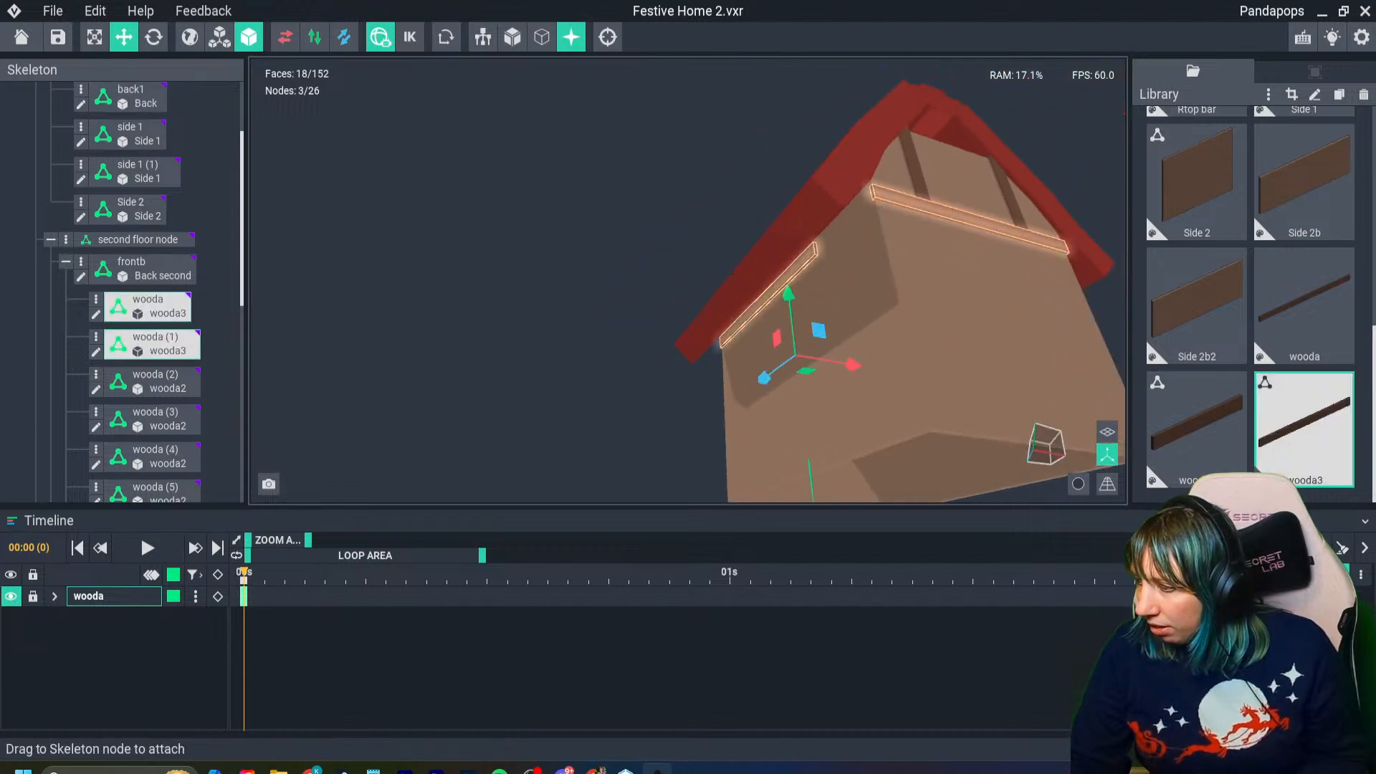
pyautogui.click(1304, 308)
pyautogui.moveTo(1304, 308); pyautogui.dragTo(804, 262)
pyautogui.moveTo(854, 261); pyautogui.dragTo(911, 251, button='right')
pyautogui.click(724, 245)
pyautogui.moveTo(599, 262); pyautogui.dragTo(640, 258)
pyautogui.moveTo(677, 267); pyautogui.dragTo(694, 270, button='right')
pyautogui.scroll(-3, 717, 276)
pyautogui.moveTo(759, 308); pyautogui.dragTo(688, 308, button='right')
# - Duplicate the long side beam and move the copy flush against the opposite side wall beneath the roof
pyautogui.moveTo(624, 252)
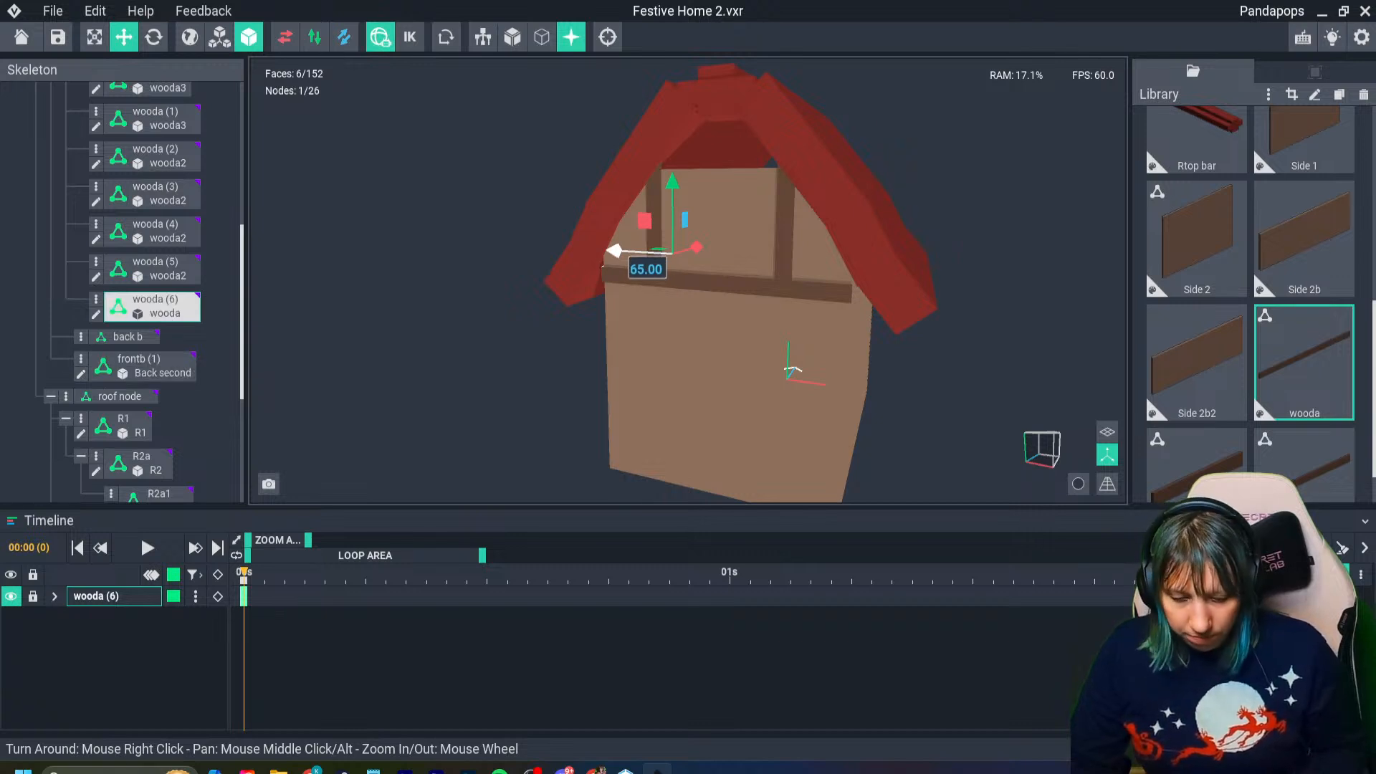
pyautogui.hotkey('ctrl', 'd')
pyautogui.moveTo(615, 252); pyautogui.dragTo(813, 275)
pyautogui.moveTo(648, 270); pyautogui.dragTo(682, 268, button='right')
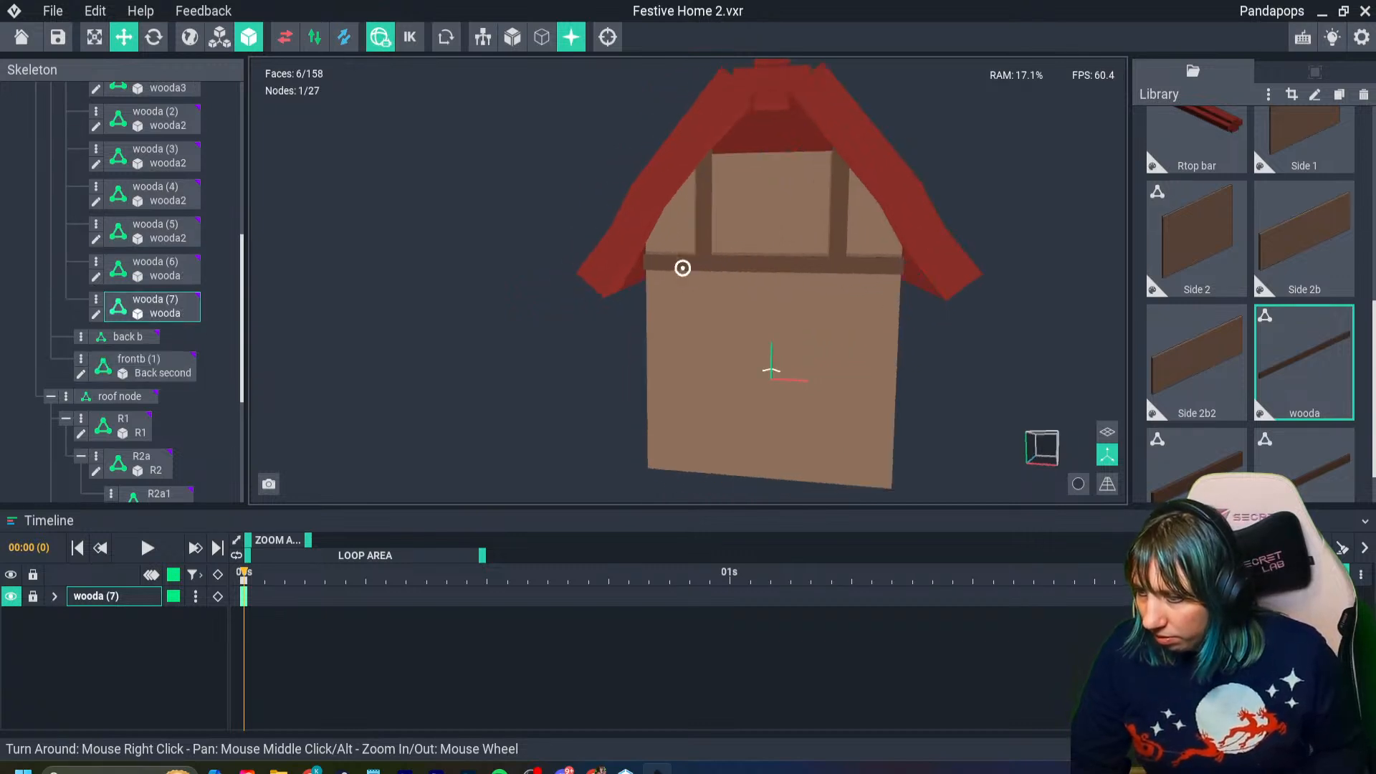
pyautogui.scroll(4, 682, 268)
pyautogui.moveTo(682, 268); pyautogui.dragTo(444, 242, button='middle')
pyautogui.moveTo(618, 190); pyautogui.dragTo(577, 191)
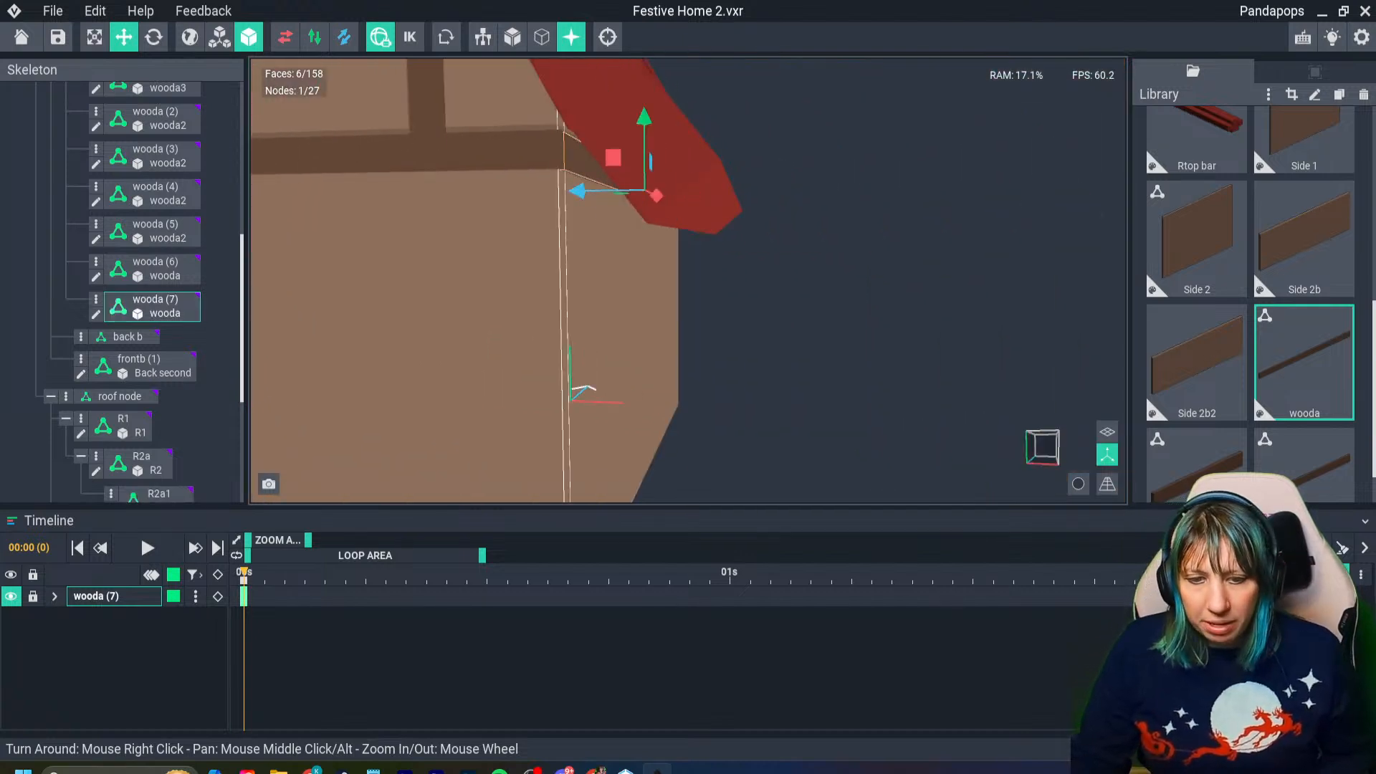
pyautogui.moveTo(533, 271); pyautogui.dragTo(530, 294, button='right')
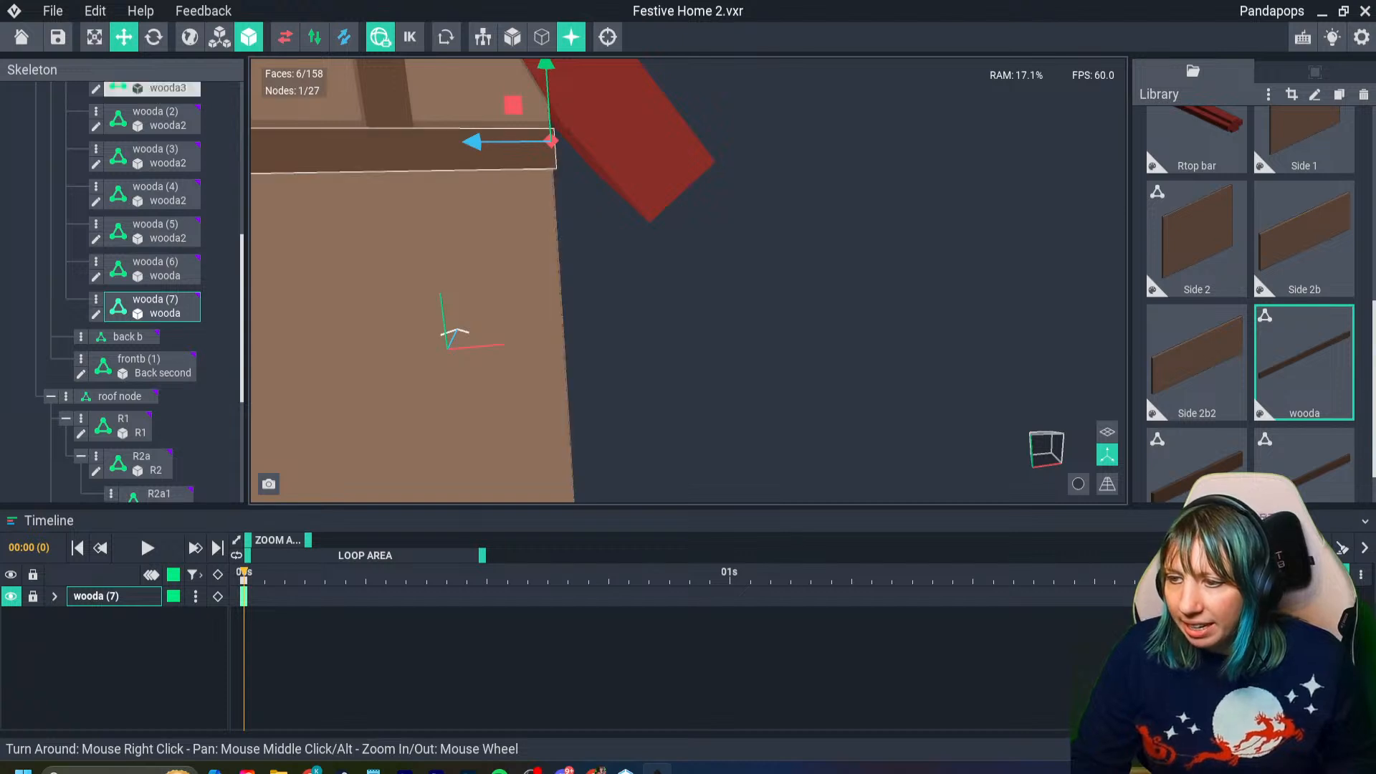
pyautogui.click(638, 291)
pyautogui.moveTo(638, 291); pyautogui.dragTo(534, 294, button='right')
pyautogui.scroll(-5, 534, 295)
pyautogui.moveTo(899, 364); pyautogui.dragTo(773, 372, button='right')
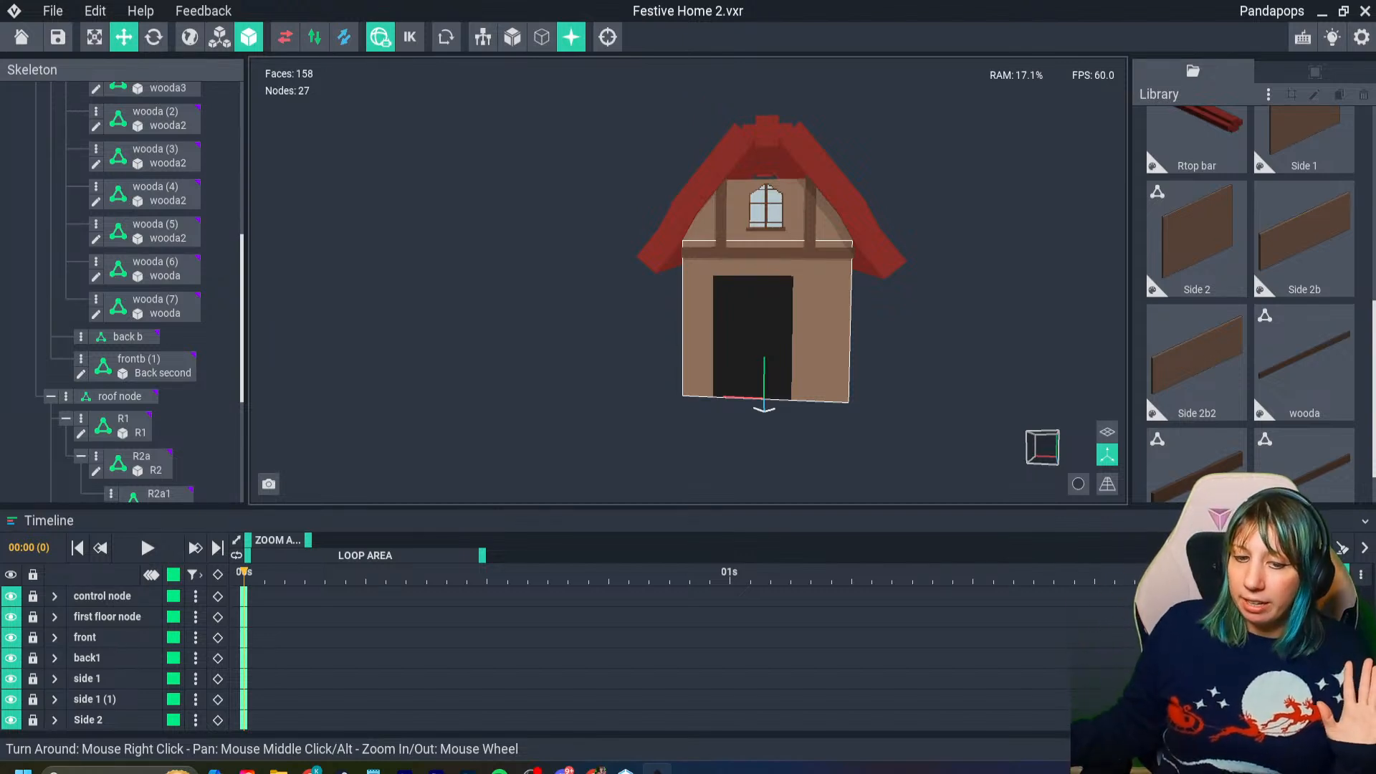
pyautogui.moveTo(834, 378); pyautogui.dragTo(842, 380, button='right')
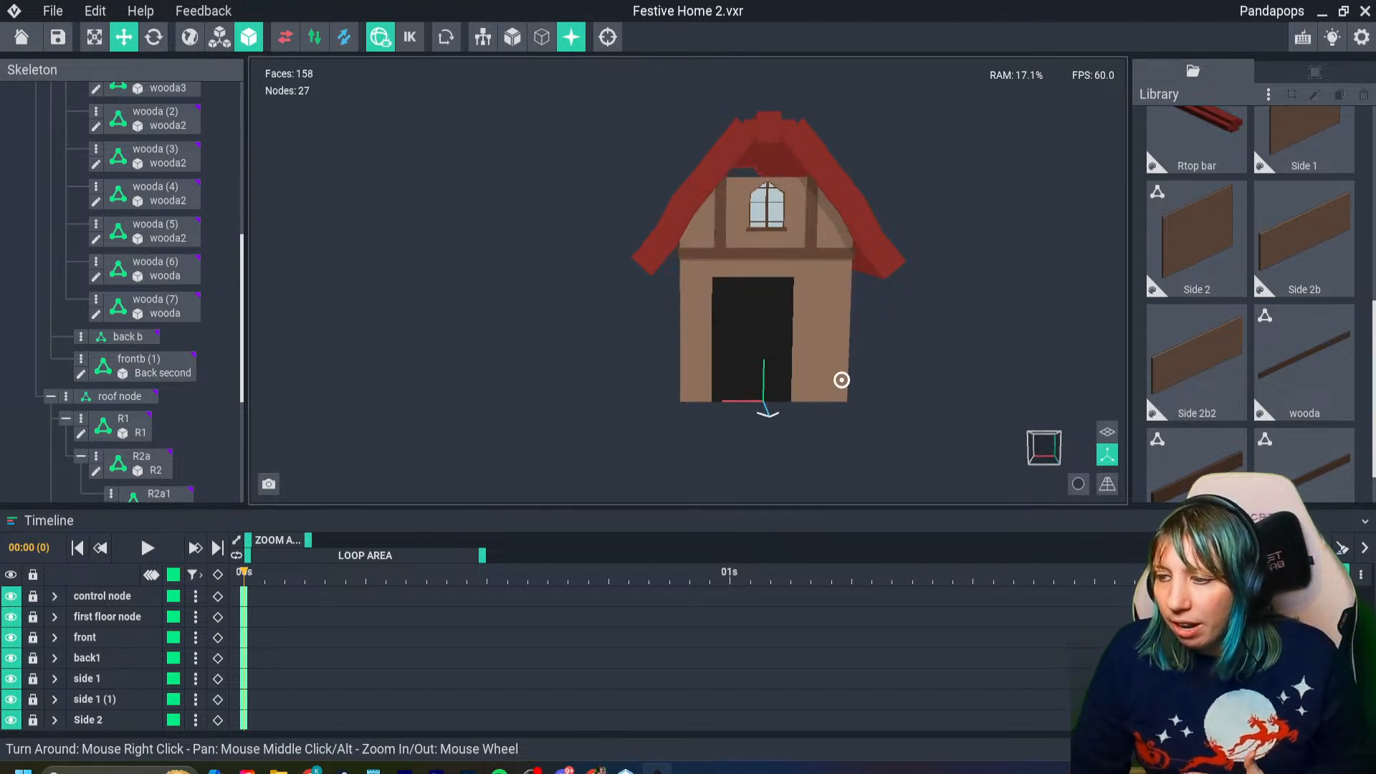
pyautogui.scroll(4, 842, 380)
pyautogui.moveTo(777, 337); pyautogui.dragTo(767, 348, button='right')
pyautogui.moveTo(756, 182); pyautogui.dragTo(684, 337, button='middle')
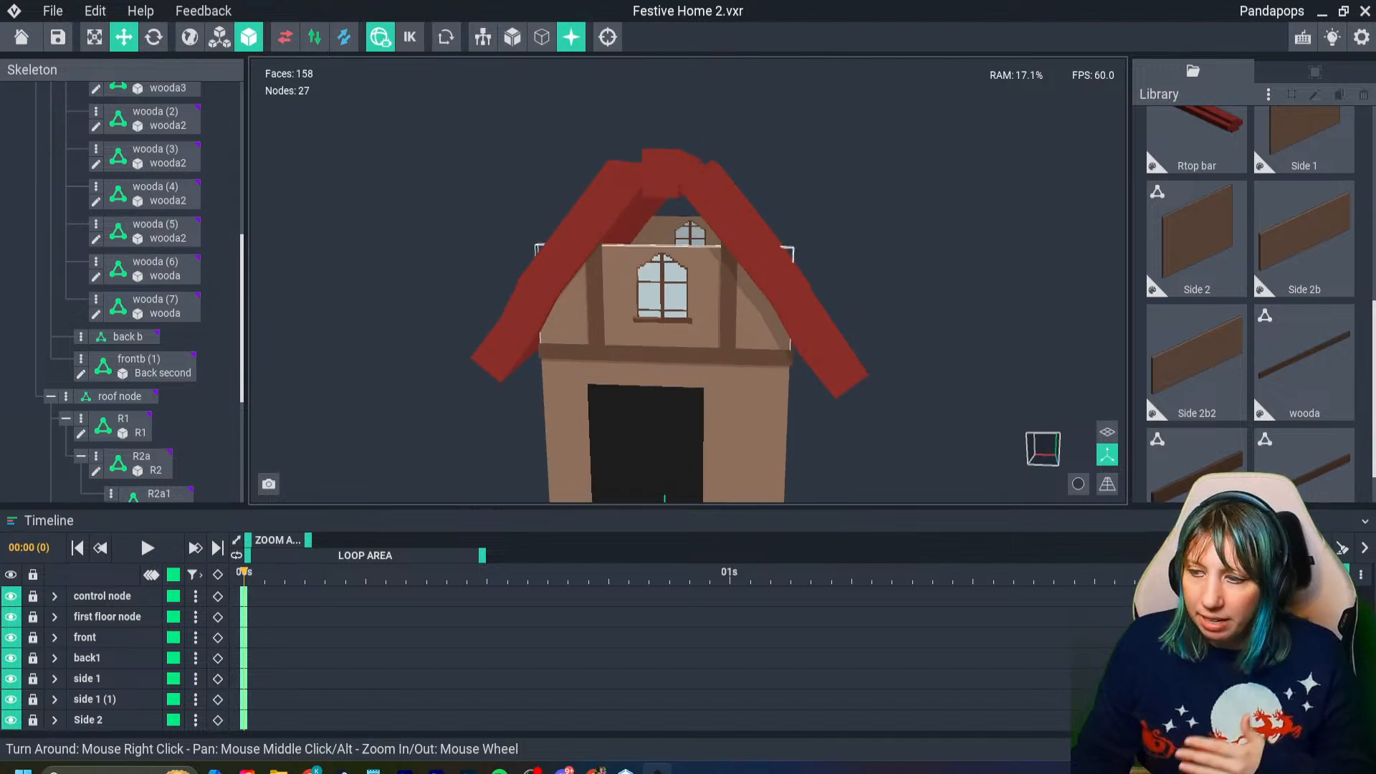
pyautogui.moveTo(684, 337); pyautogui.dragTo(696, 337, button='right')
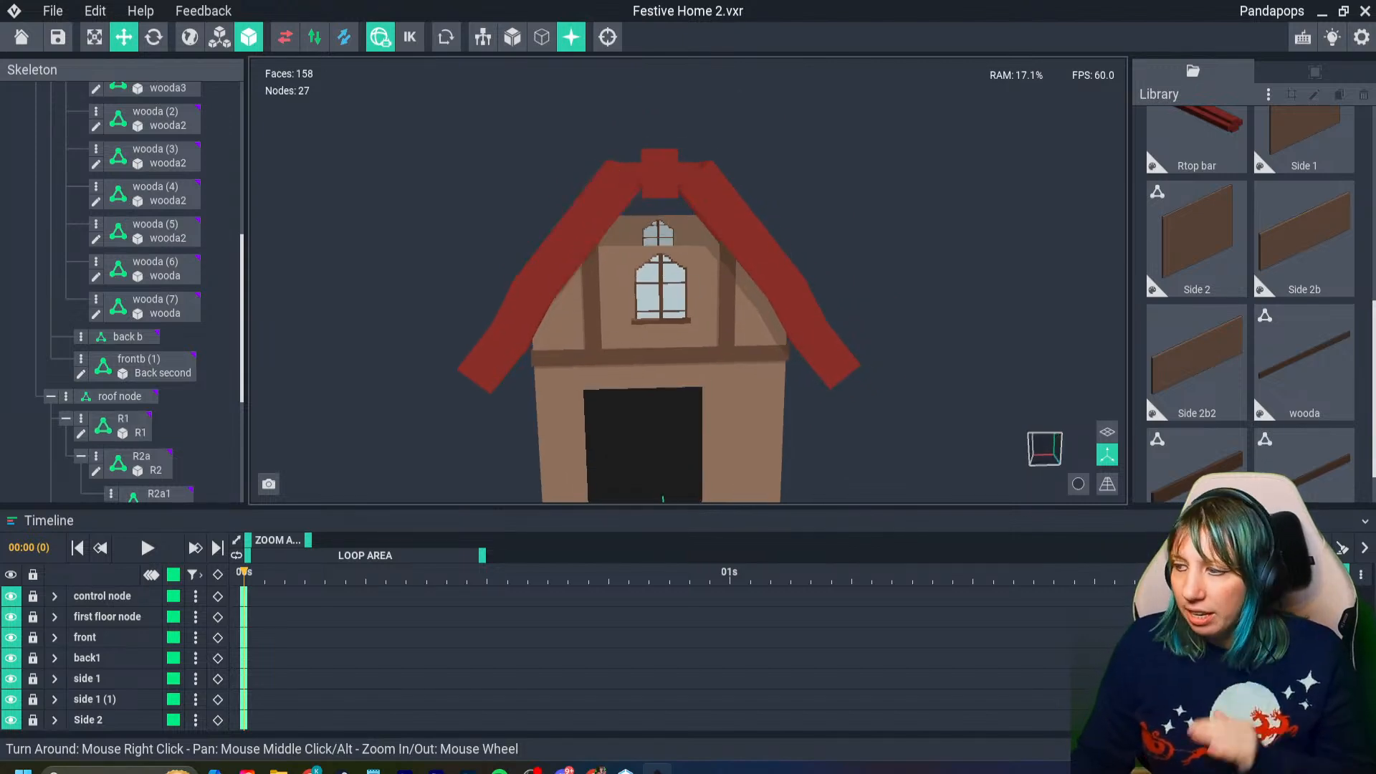
pyautogui.scroll(5, 1250, 301)
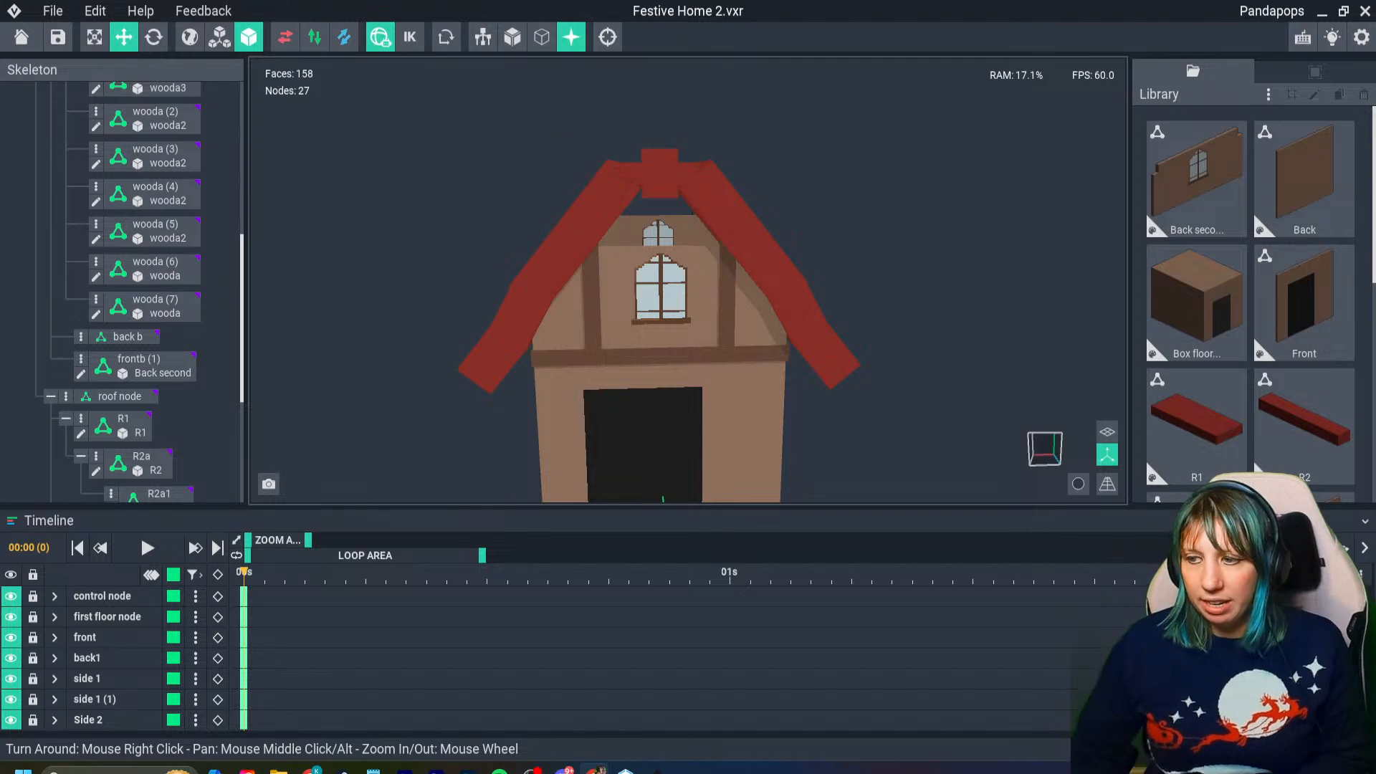
pyautogui.moveTo(681, 308)
pyautogui.mouseDown(button='right')
pyautogui.moveTo(686, 276)
pyautogui.moveTo(686, 291)
pyautogui.mouseUp(button='right')
pyautogui.scroll(2, 678, 215)
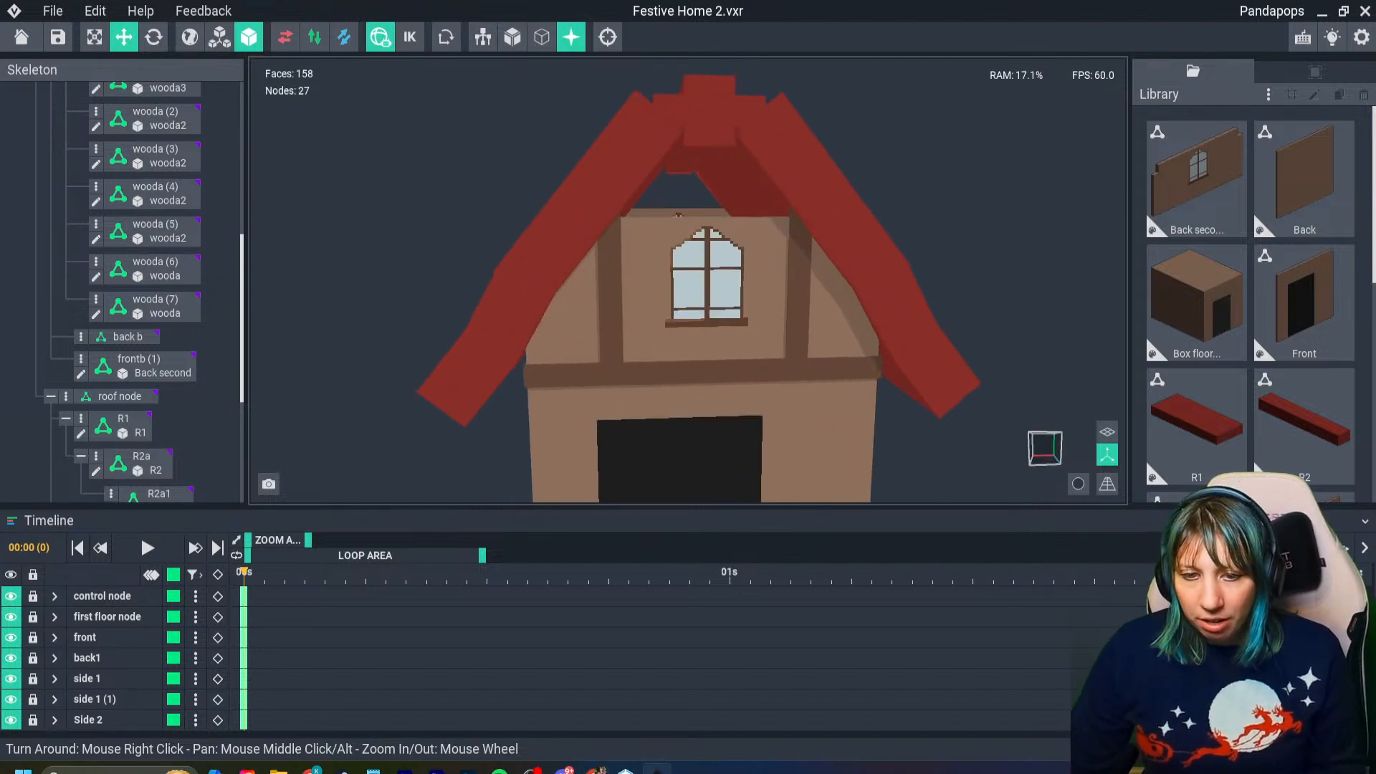
# - Save the Festive Home 2 project and show the floor grid in the scene
pyautogui.hotkey('ctrl', 's')
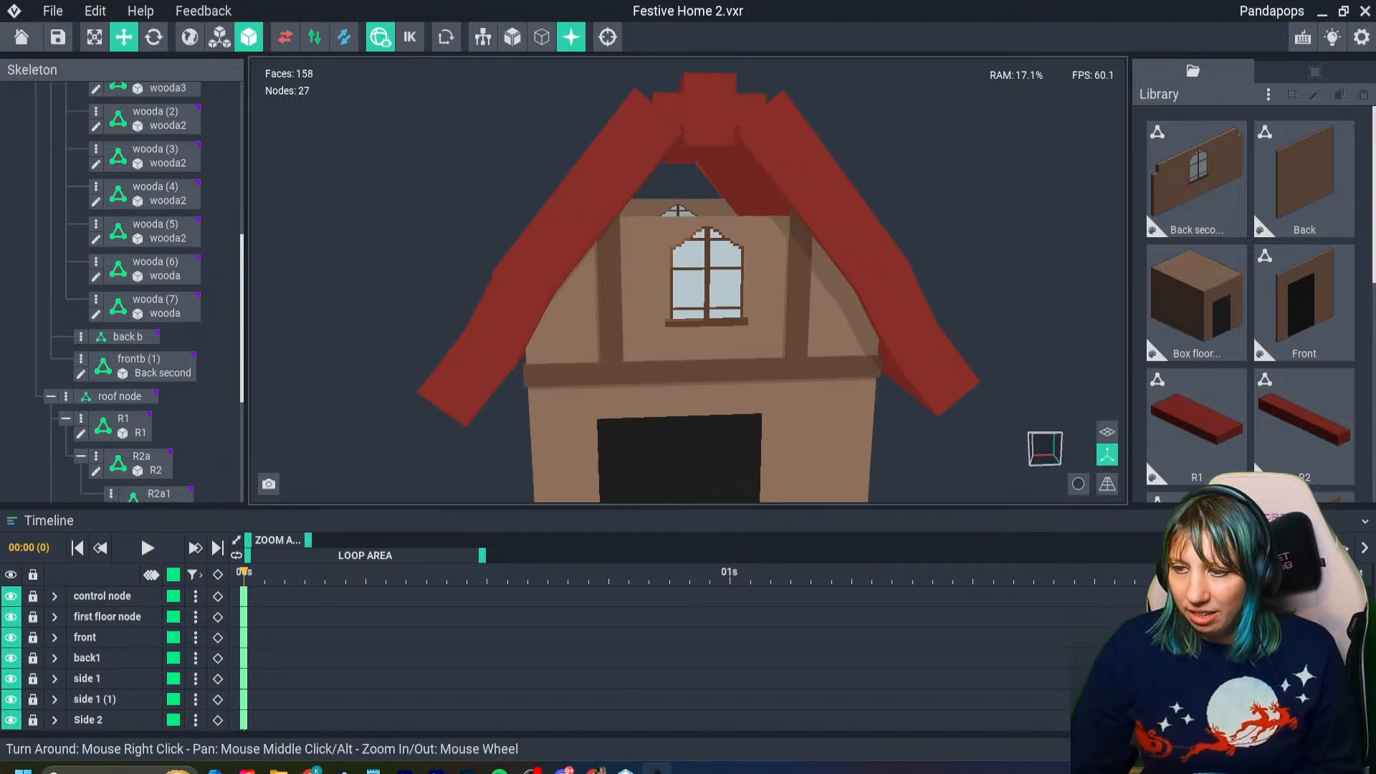
pyautogui.scroll(-2, 931, 394)
pyautogui.click(1107, 431)
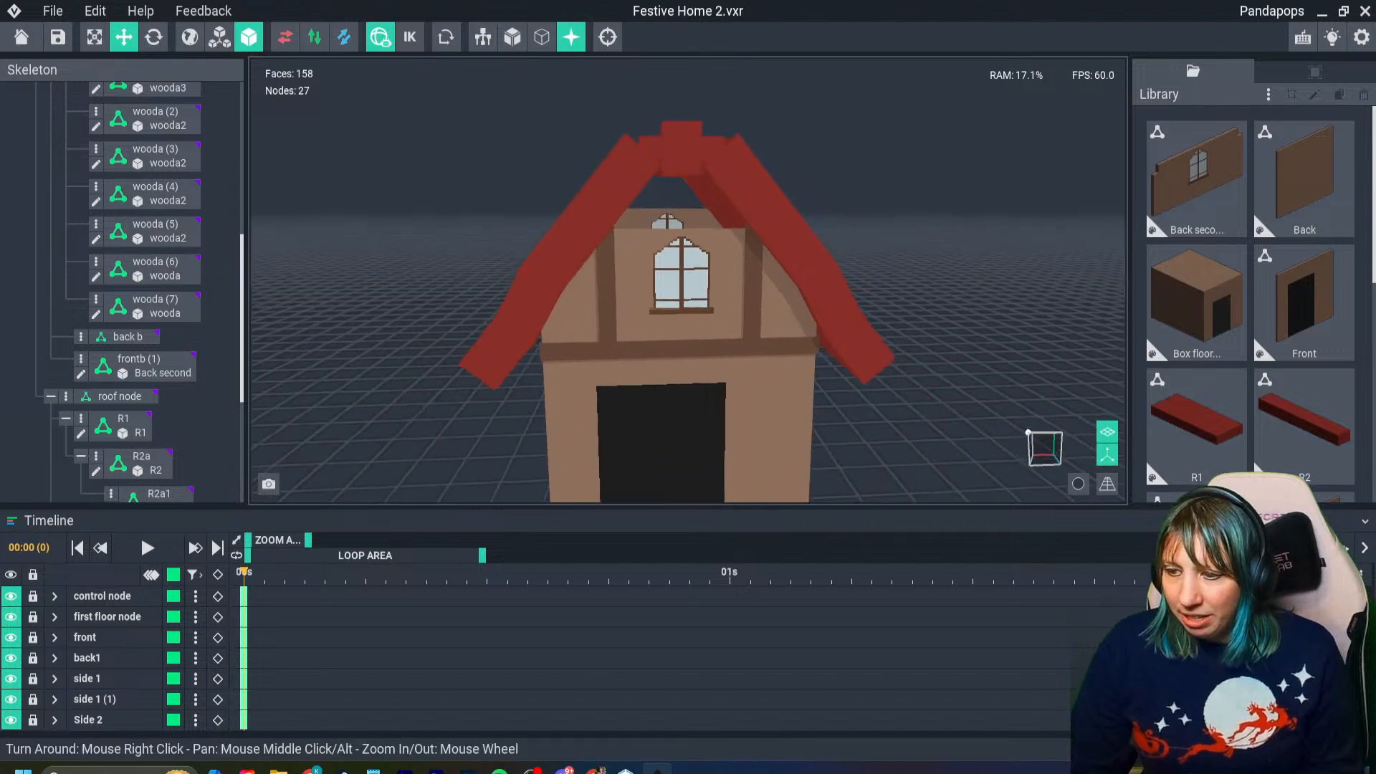
# - Open the house's lower front wall model, Front, for voxel editing
pyautogui.moveTo(774, 432); pyautogui.dragTo(733, 398, button='middle')
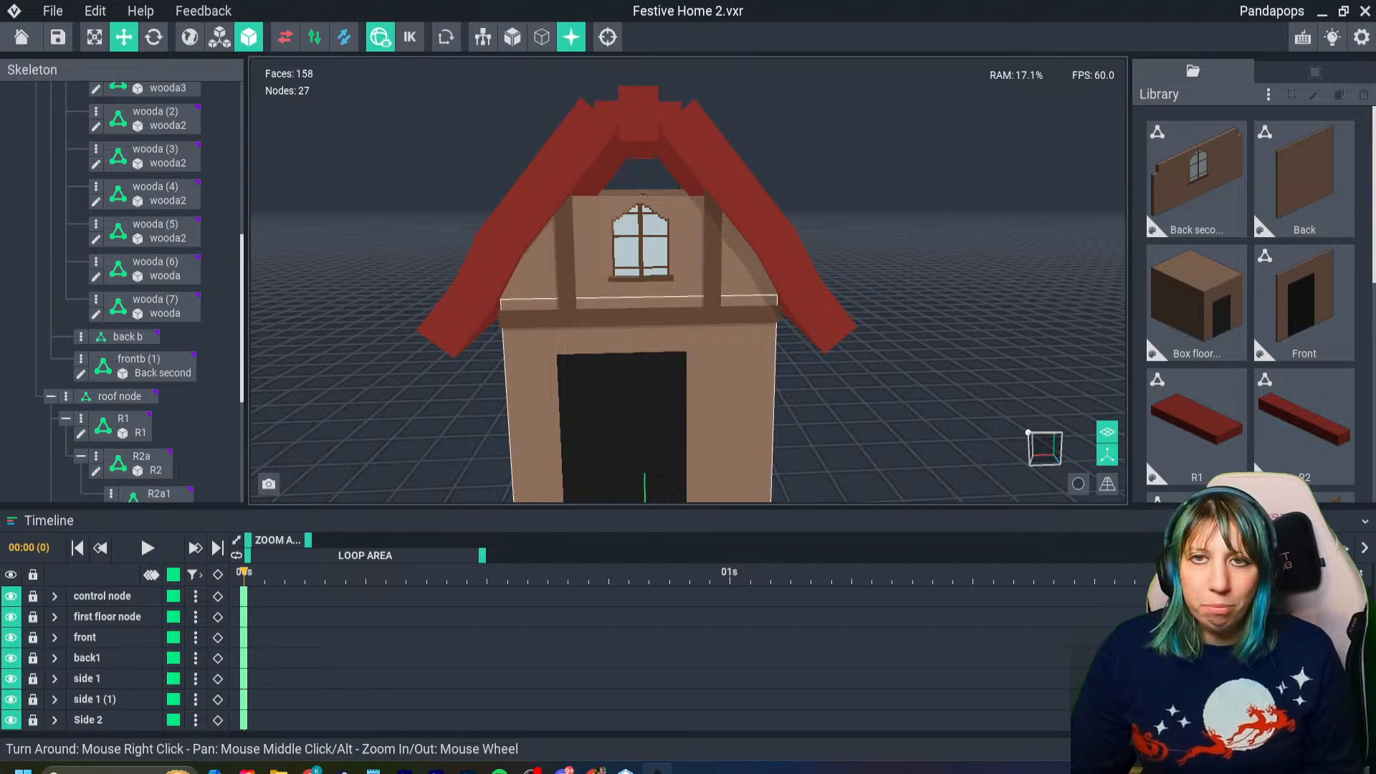
pyautogui.moveTo(689, 324); pyautogui.dragTo(680, 311, button='right')
pyautogui.scroll(2, 645, 287)
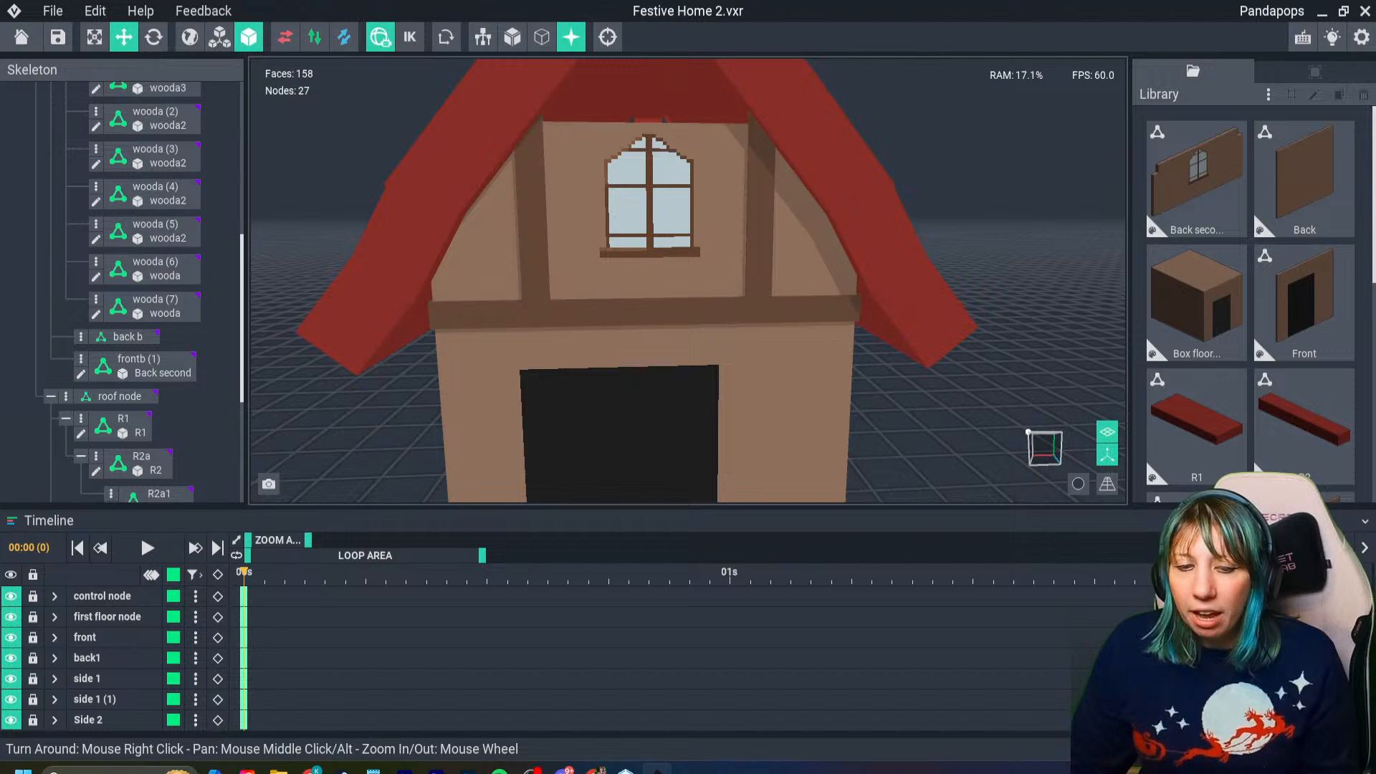
pyautogui.scroll(-5, 605, 399)
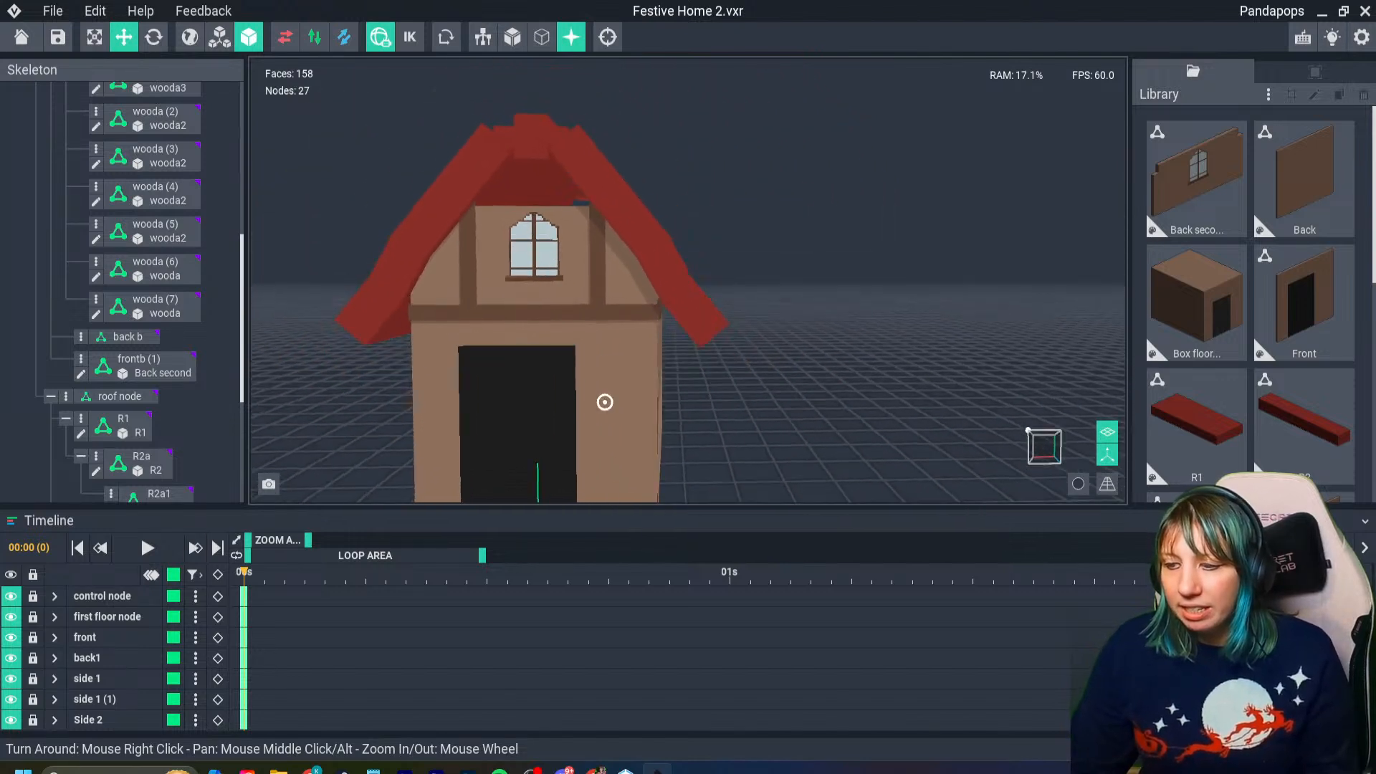
pyautogui.moveTo(605, 387); pyautogui.dragTo(625, 392, button='right')
pyautogui.click(625, 391)
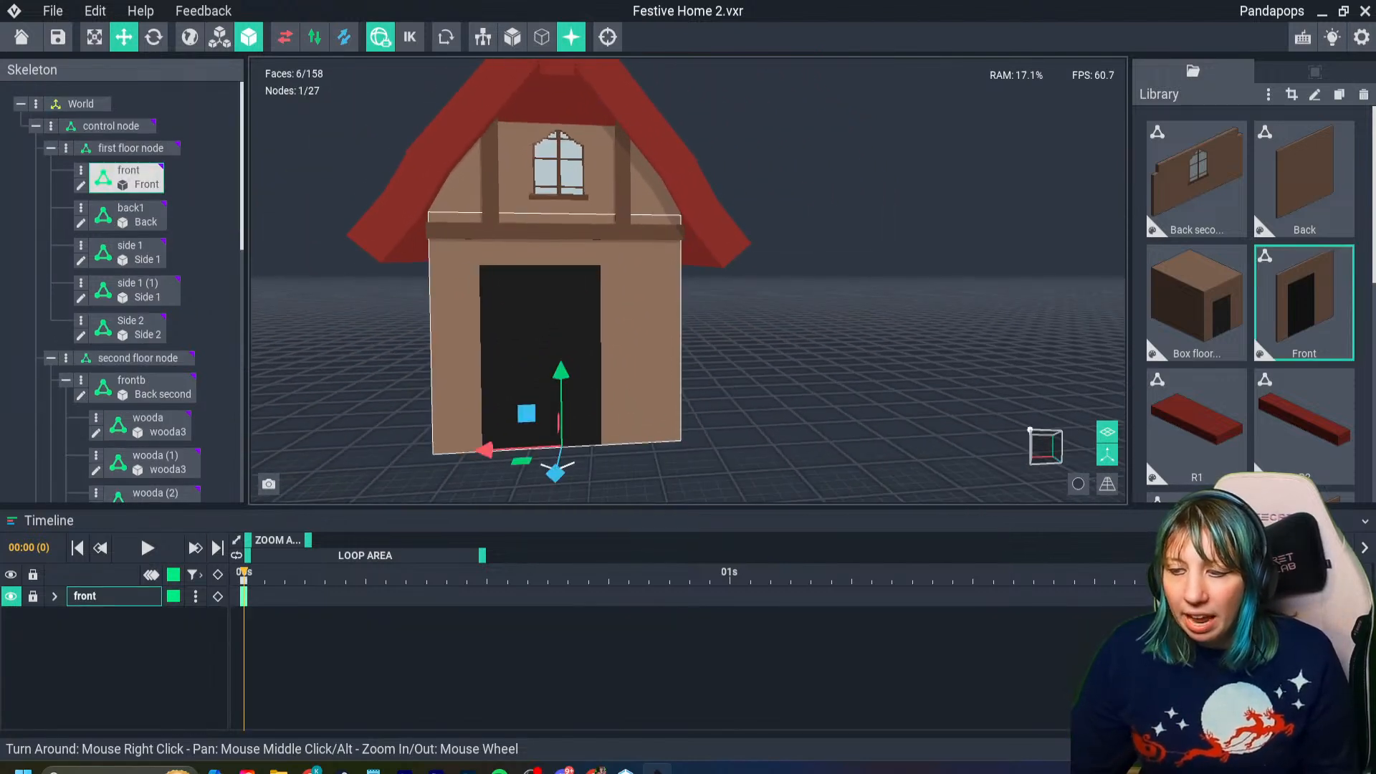
pyautogui.press('Tab')
pyautogui.moveTo(539, 438); pyautogui.dragTo(565, 516, button='right')
pyautogui.scroll(4, 583, 502)
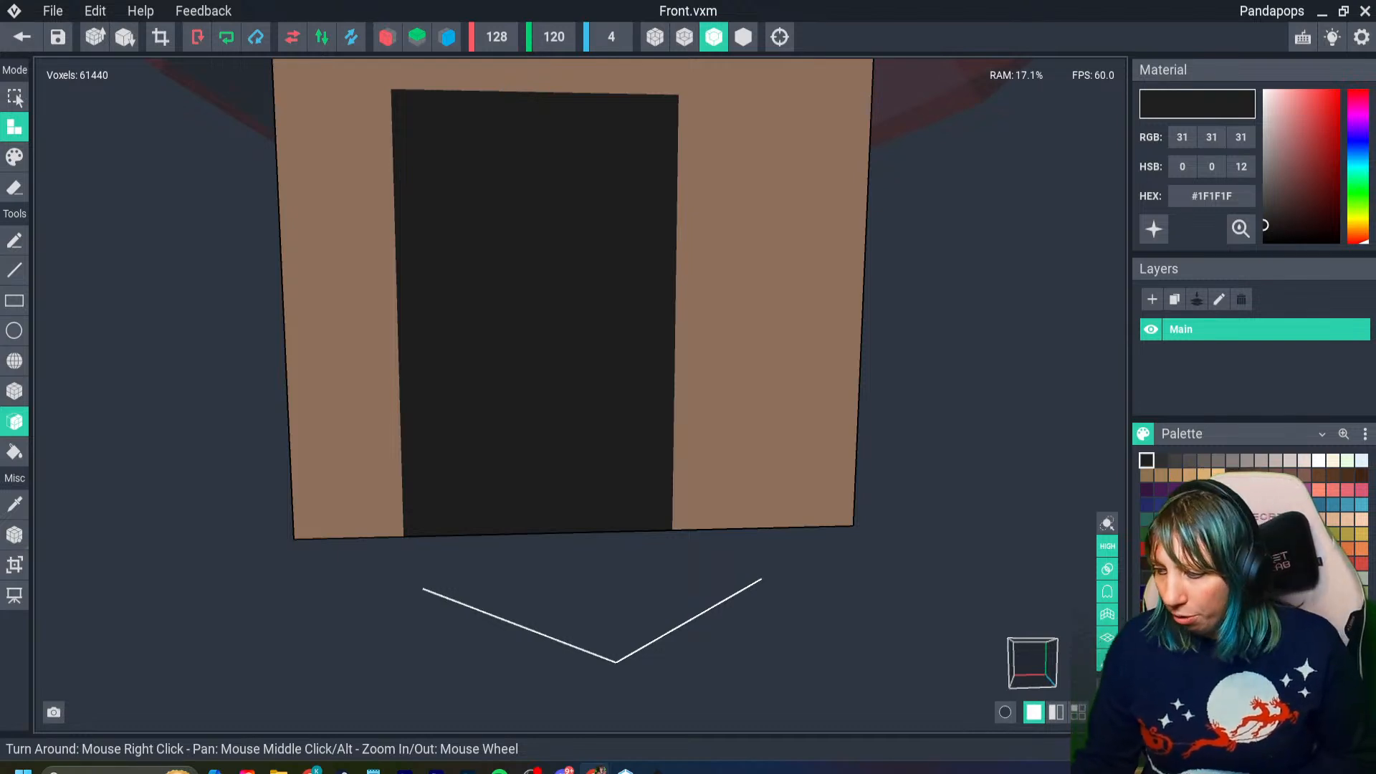
# - Paint a dark brown #54382A box strip about 4 voxels wide and 94 tall down the black doorway's left edge
pyautogui.moveTo(711, 487); pyautogui.dragTo(700, 482, button='right')
pyautogui.scroll(2, 700, 482)
pyautogui.scroll(-1, 674, 443)
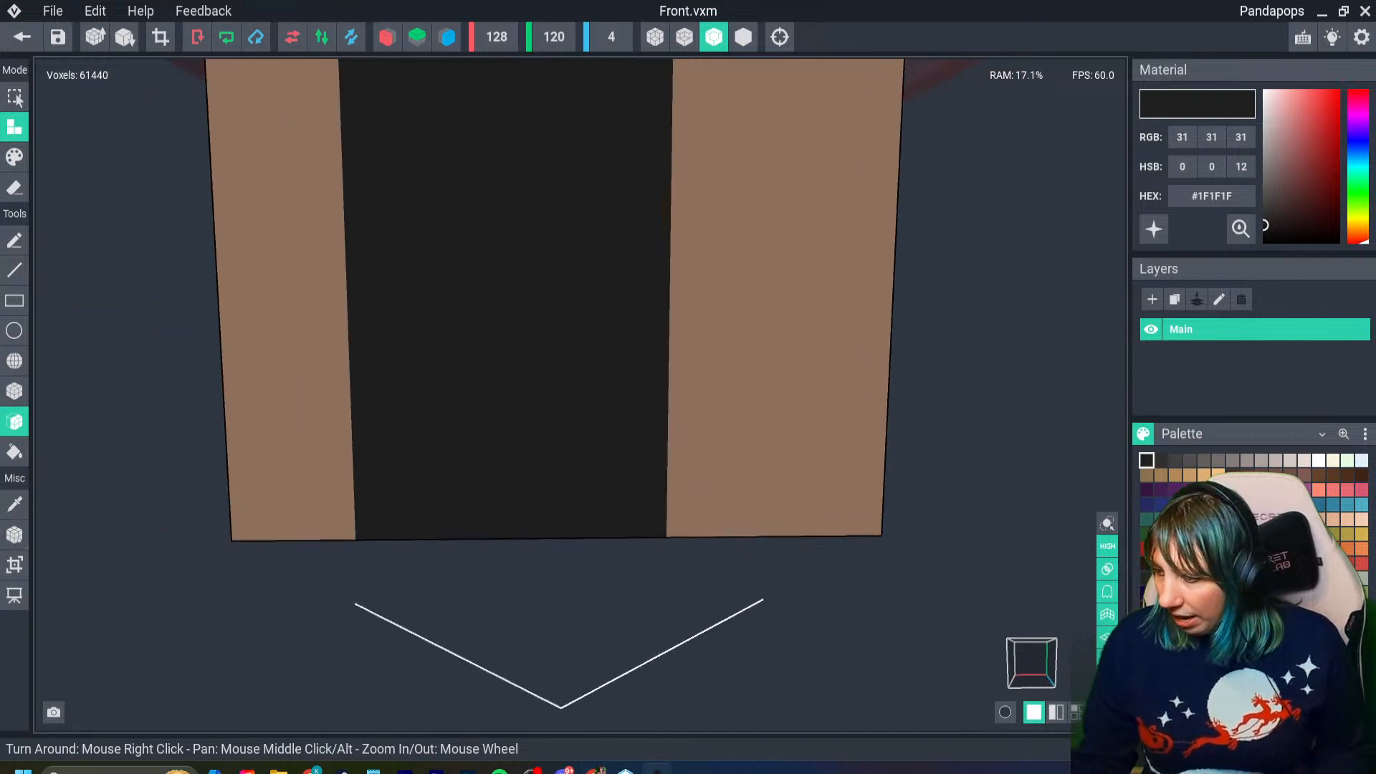
pyautogui.click(1261, 476)
pyautogui.moveTo(400, 381); pyautogui.dragTo(412, 434, button='middle')
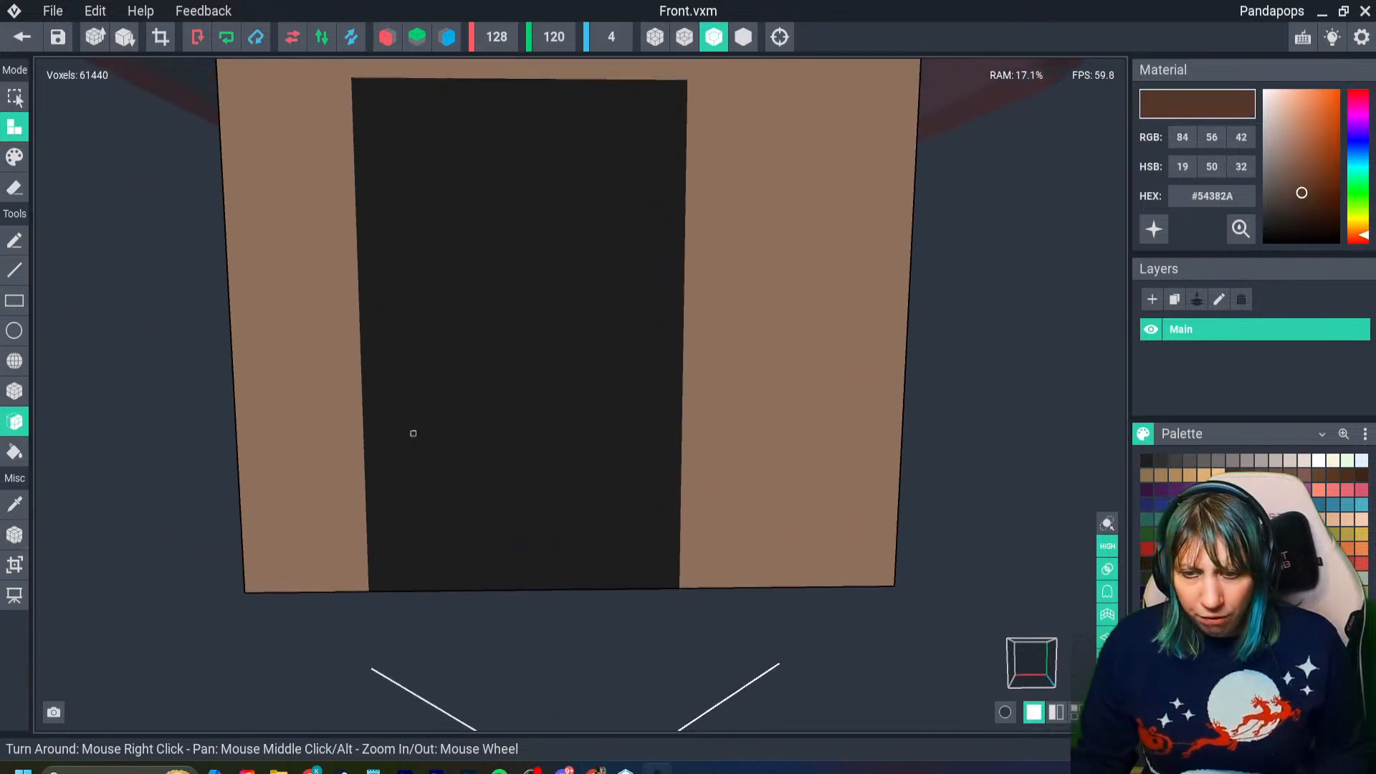
pyautogui.click(14, 157)
pyautogui.click(14, 391)
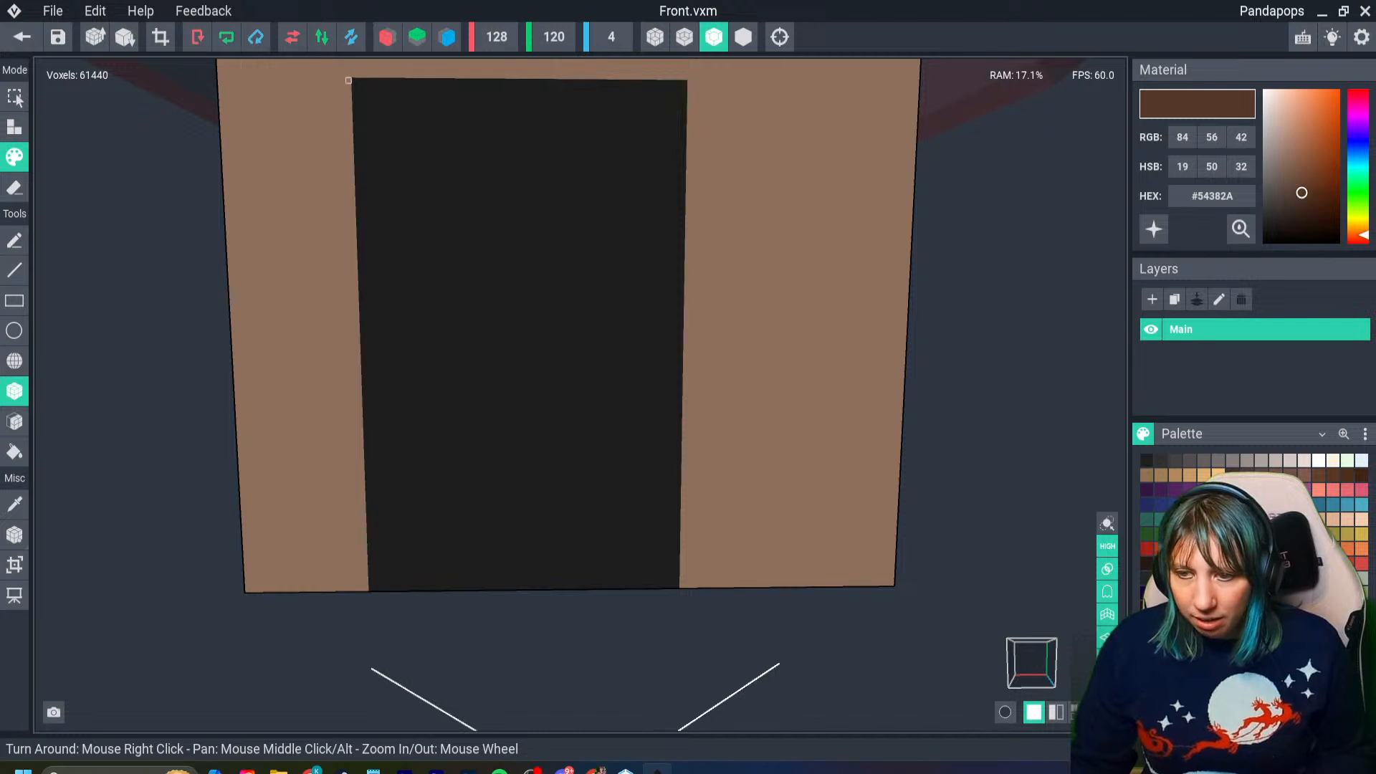
pyautogui.moveTo(343, 81)
pyautogui.mouseDown()
pyautogui.moveTo(369, 246)
pyautogui.moveTo(375, 587)
pyautogui.mouseUp()
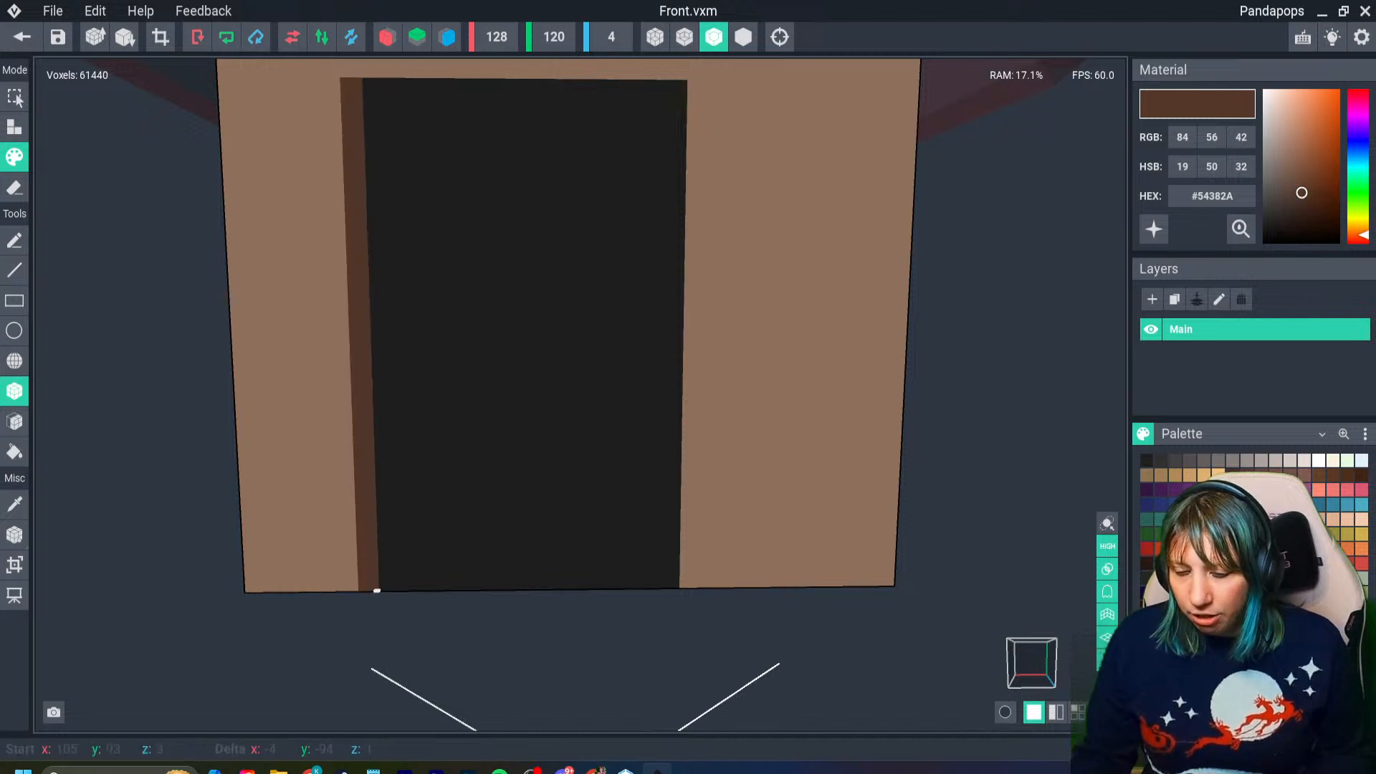
# - Paint a matching dark brown strip down the doorway's right edge and a slightly wider lintel across its top
pyautogui.moveTo(456, 203); pyautogui.dragTo(630, 203, button='middle')
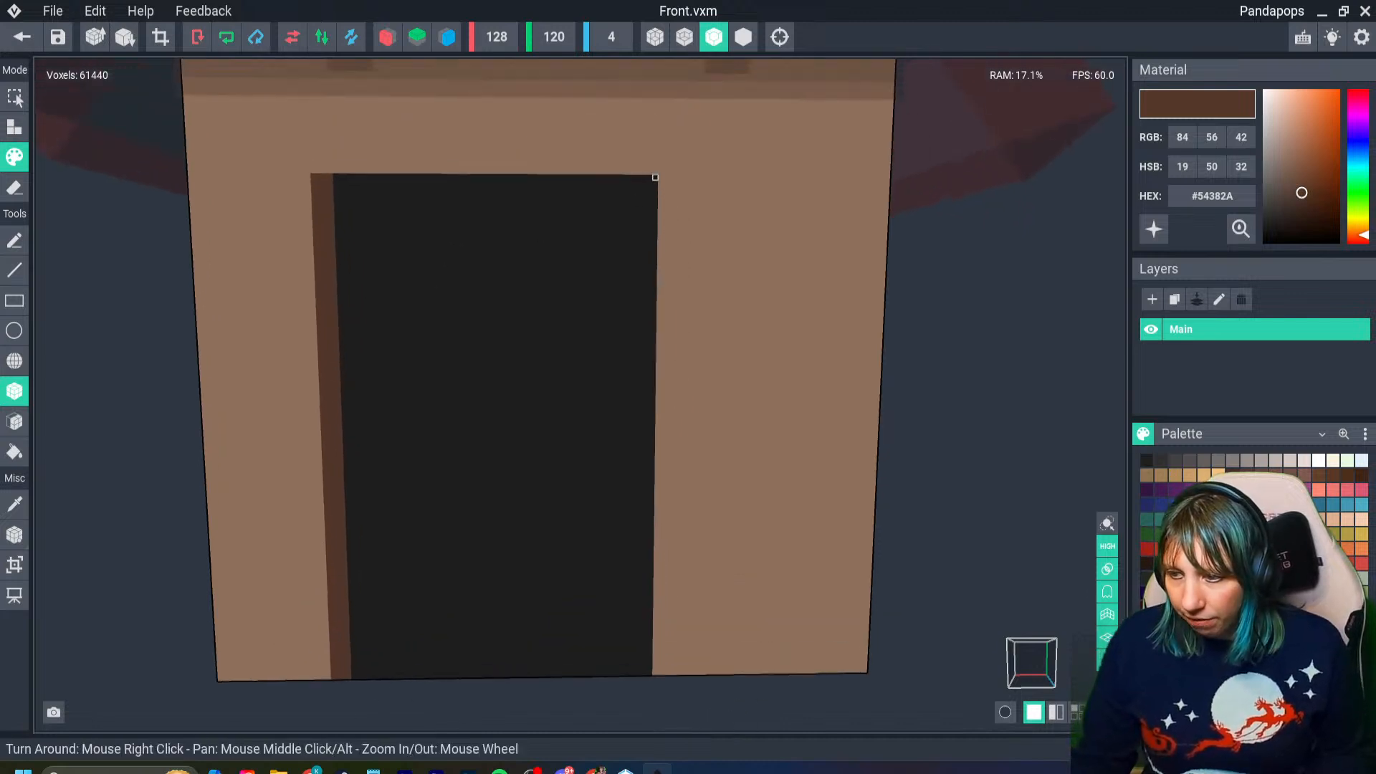
pyautogui.moveTo(651, 179); pyautogui.dragTo(633, 670)
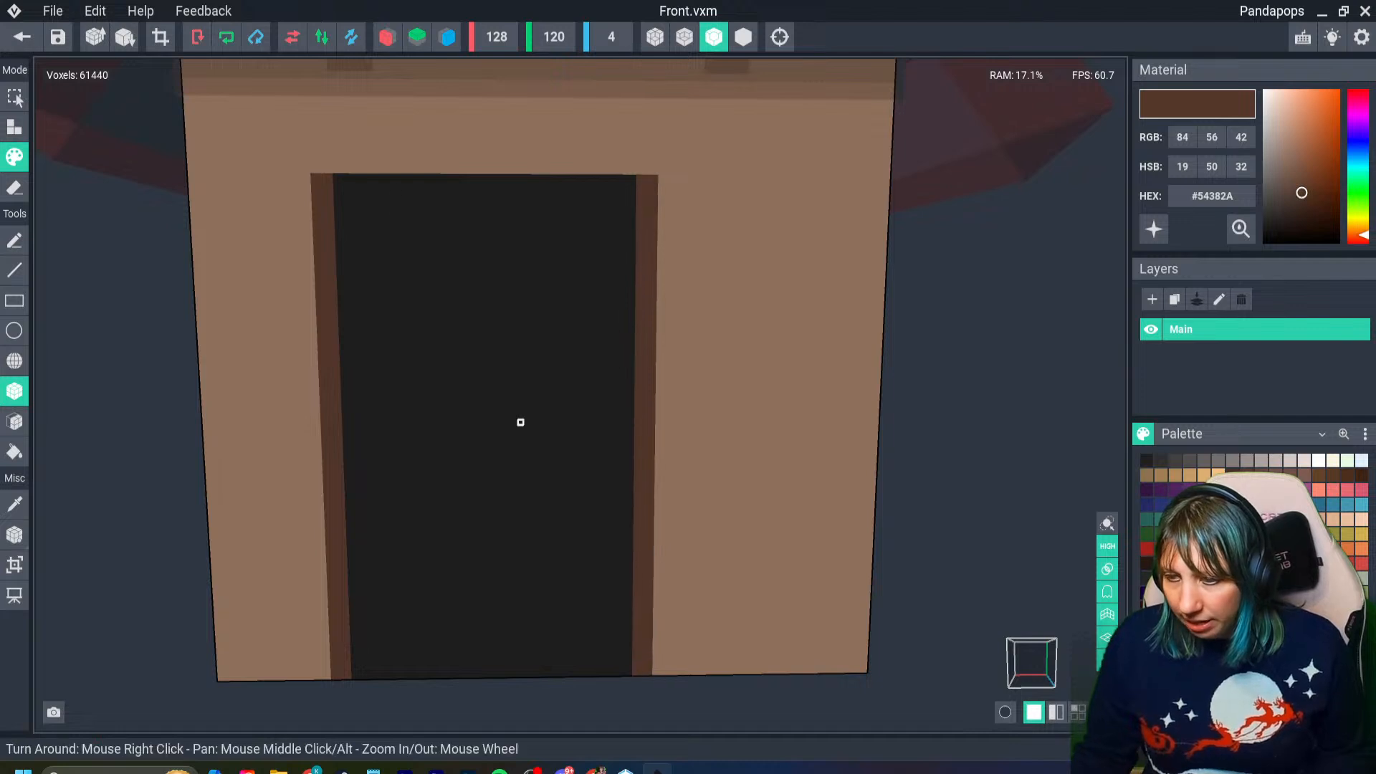
pyautogui.moveTo(301, 176); pyautogui.dragTo(667, 201)
pyautogui.scroll(2, 500, 236)
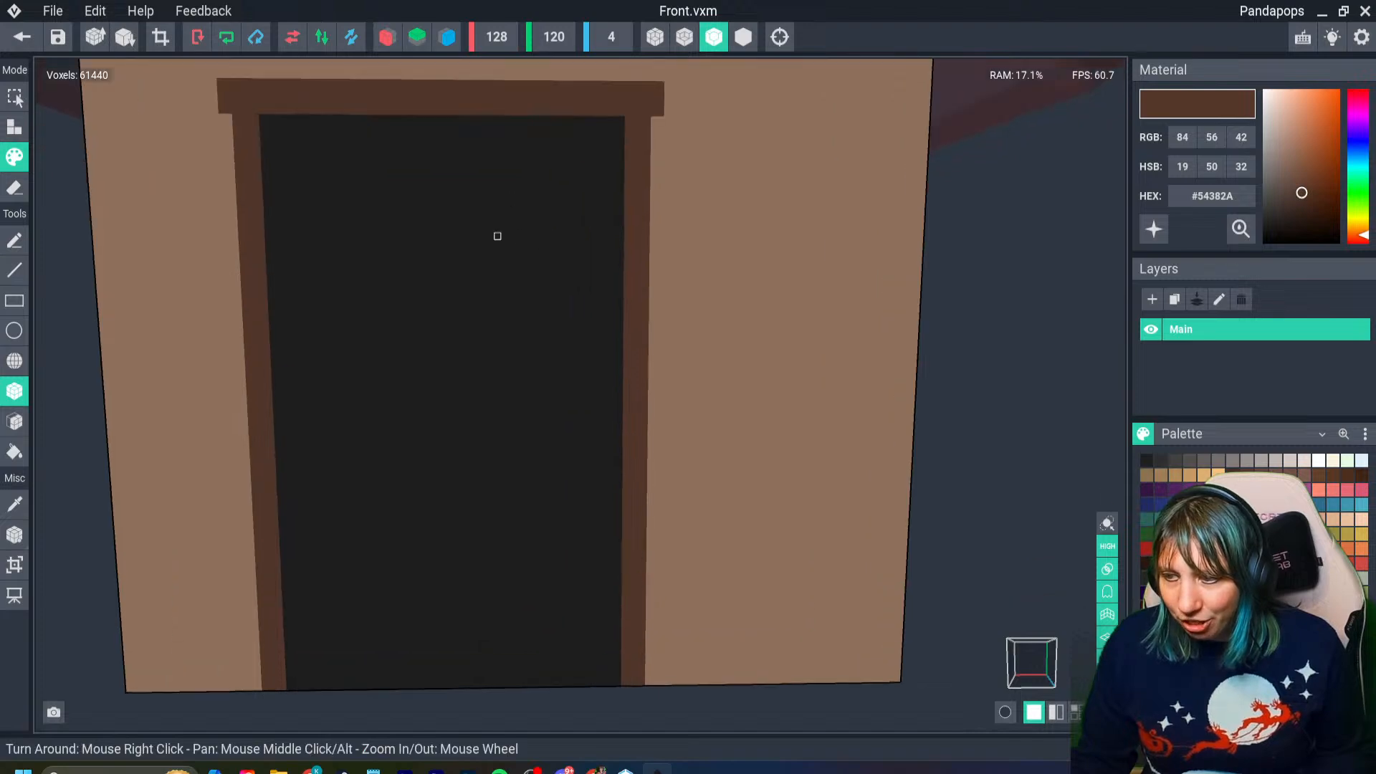
# - Try replacing the overhanging lintel with a dark brown one flush with the outer edges of the doorway's side strips
pyautogui.moveTo(499, 237); pyautogui.dragTo(513, 242, button='middle')
pyautogui.scroll(-3, 509, 282)
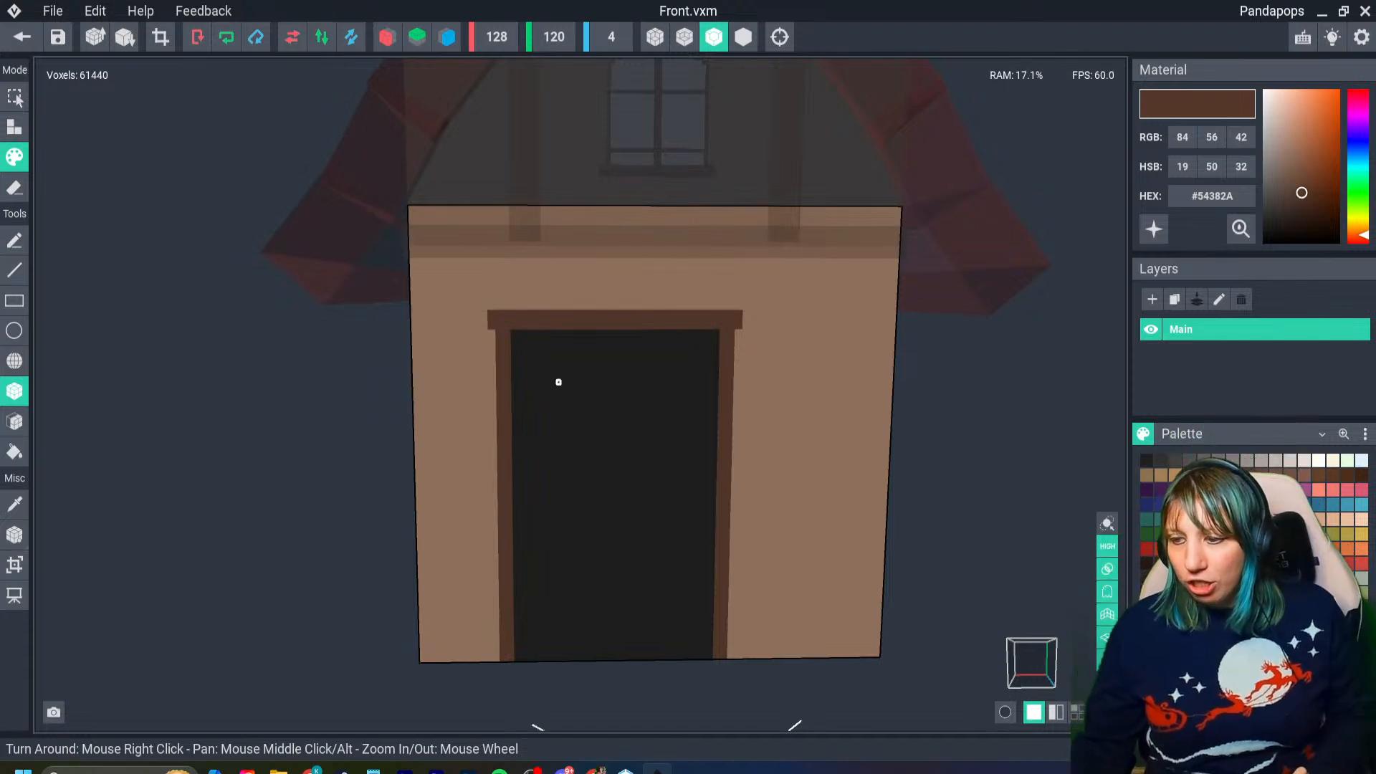
pyautogui.scroll(5, 556, 381)
pyautogui.hotkey('ctrl', 'z')
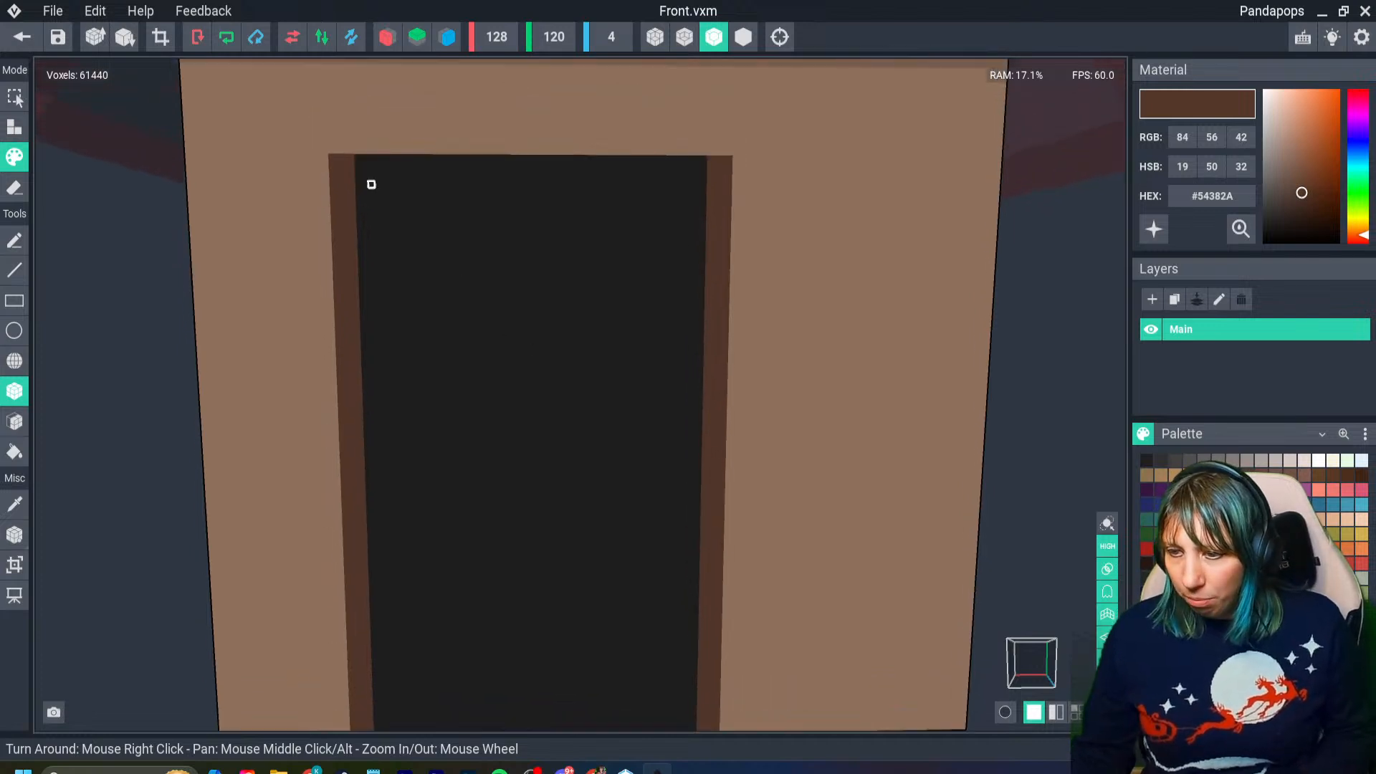
pyautogui.hotkey('ctrl', 'y')
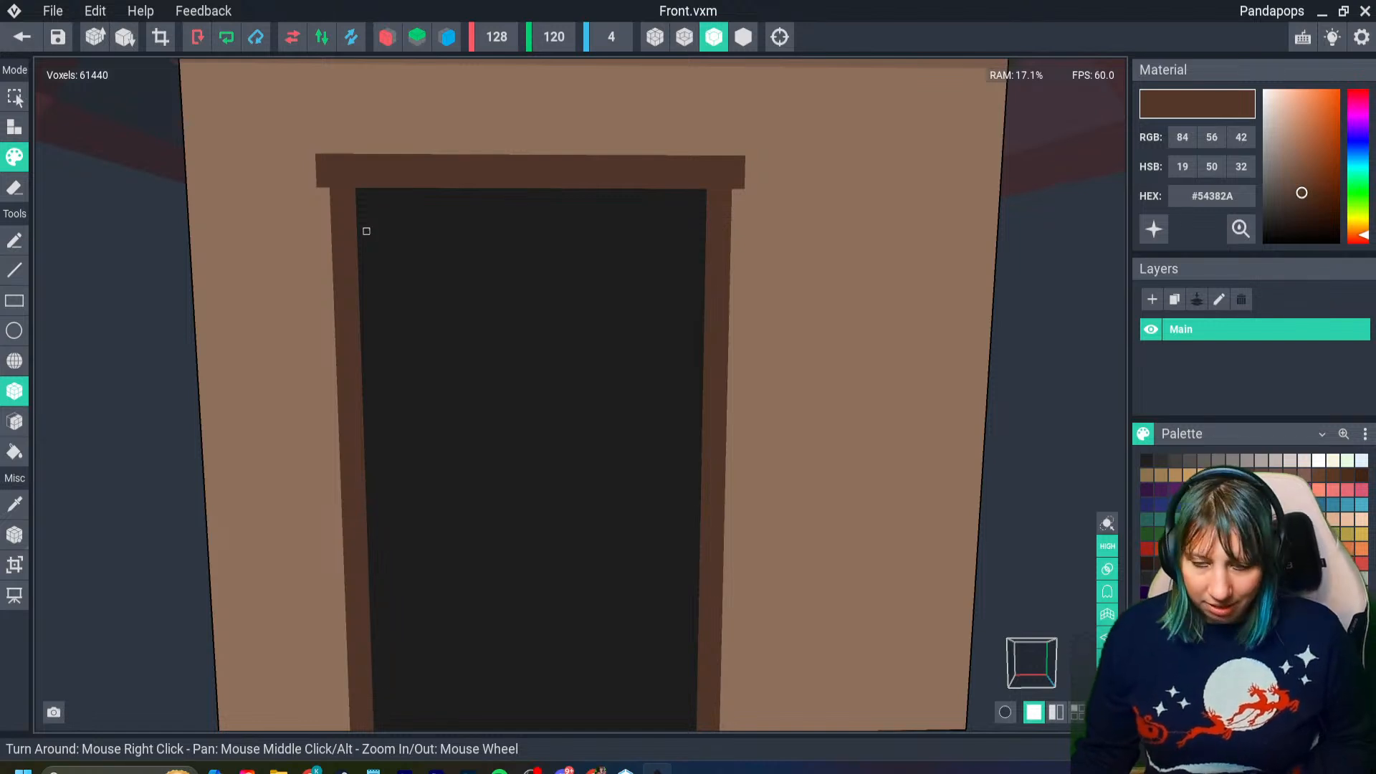
pyautogui.hotkey('ctrl', 'z')
pyautogui.moveTo(333, 157); pyautogui.dragTo(723, 179)
pyautogui.moveTo(482, 329); pyautogui.dragTo(487, 303, button='middle')
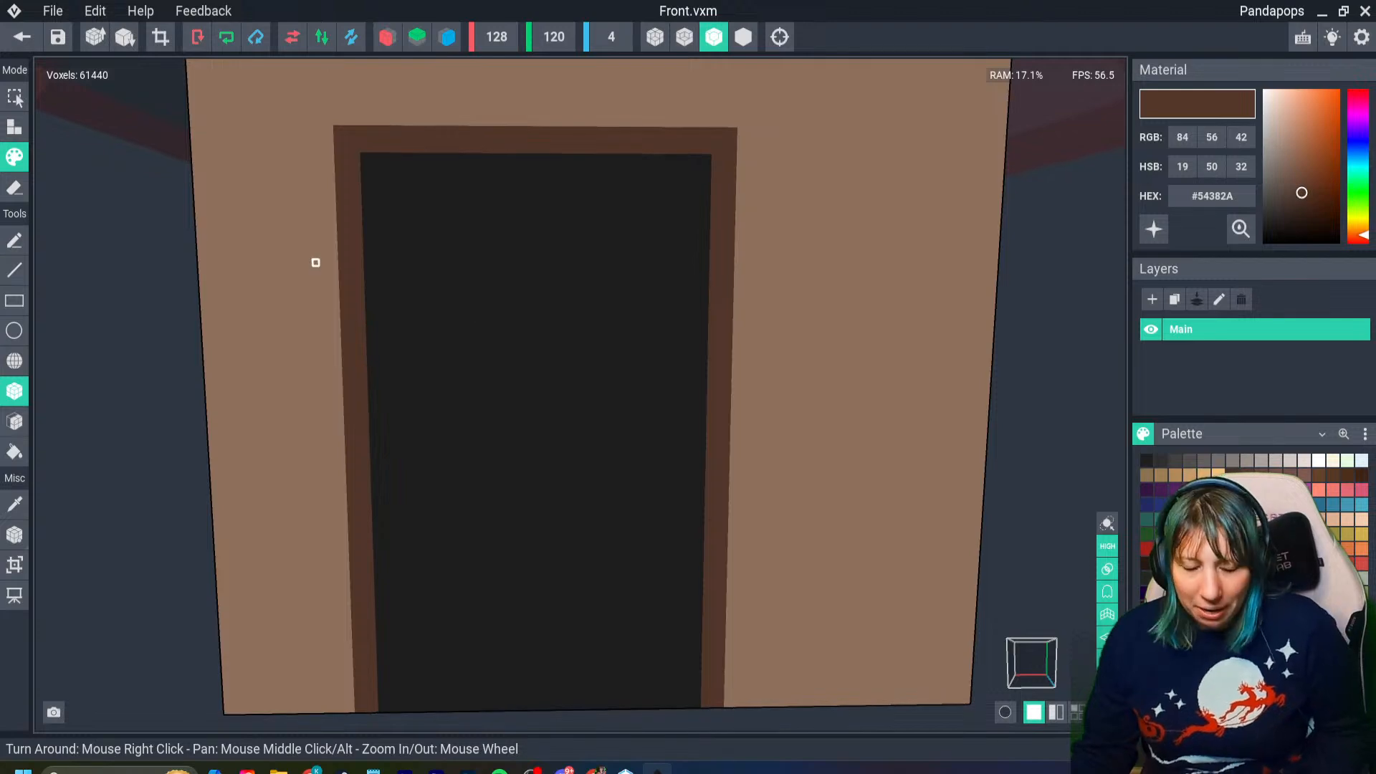
# - Undo the lintel and both side strips, restoring the plain black doorway
pyautogui.hotkey('ctrl', 'z')
pyautogui.hotkey('ctrl', 'z')
pyautogui.hotkey('ctrl', 'z')
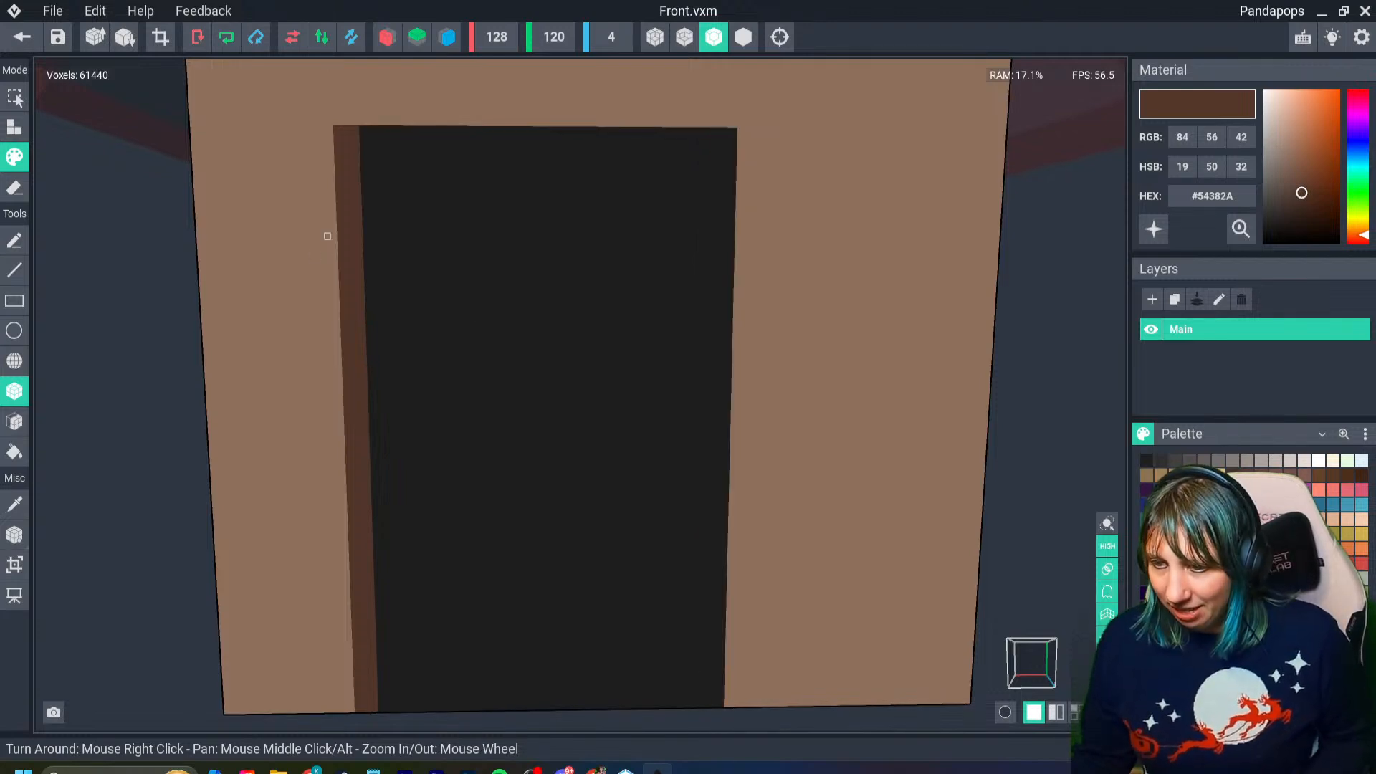
# - Try a thinner dark brown frame along the doorway's sides and top, including a small lintel overhang, and undo it
pyautogui.moveTo(355, 128); pyautogui.dragTo(382, 709)
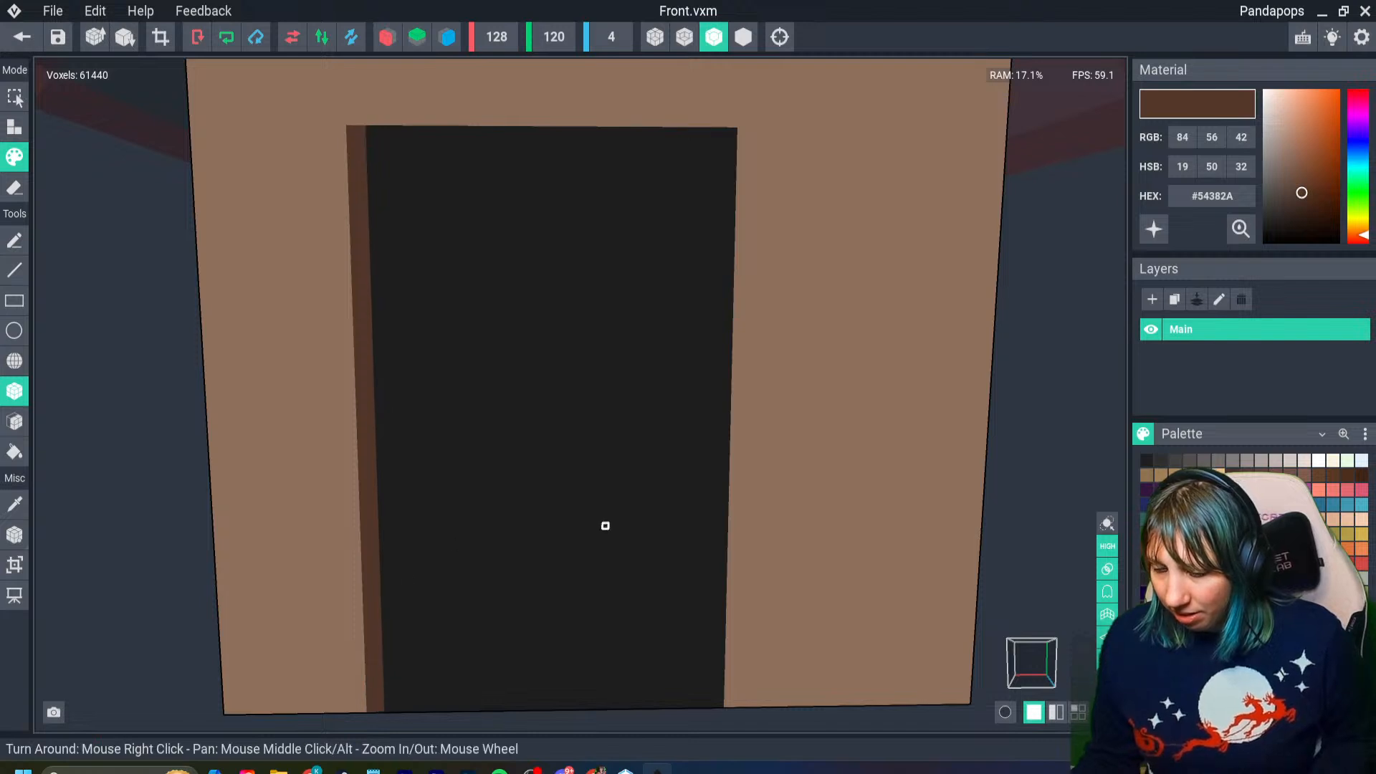
pyautogui.moveTo(729, 140); pyautogui.dragTo(721, 699)
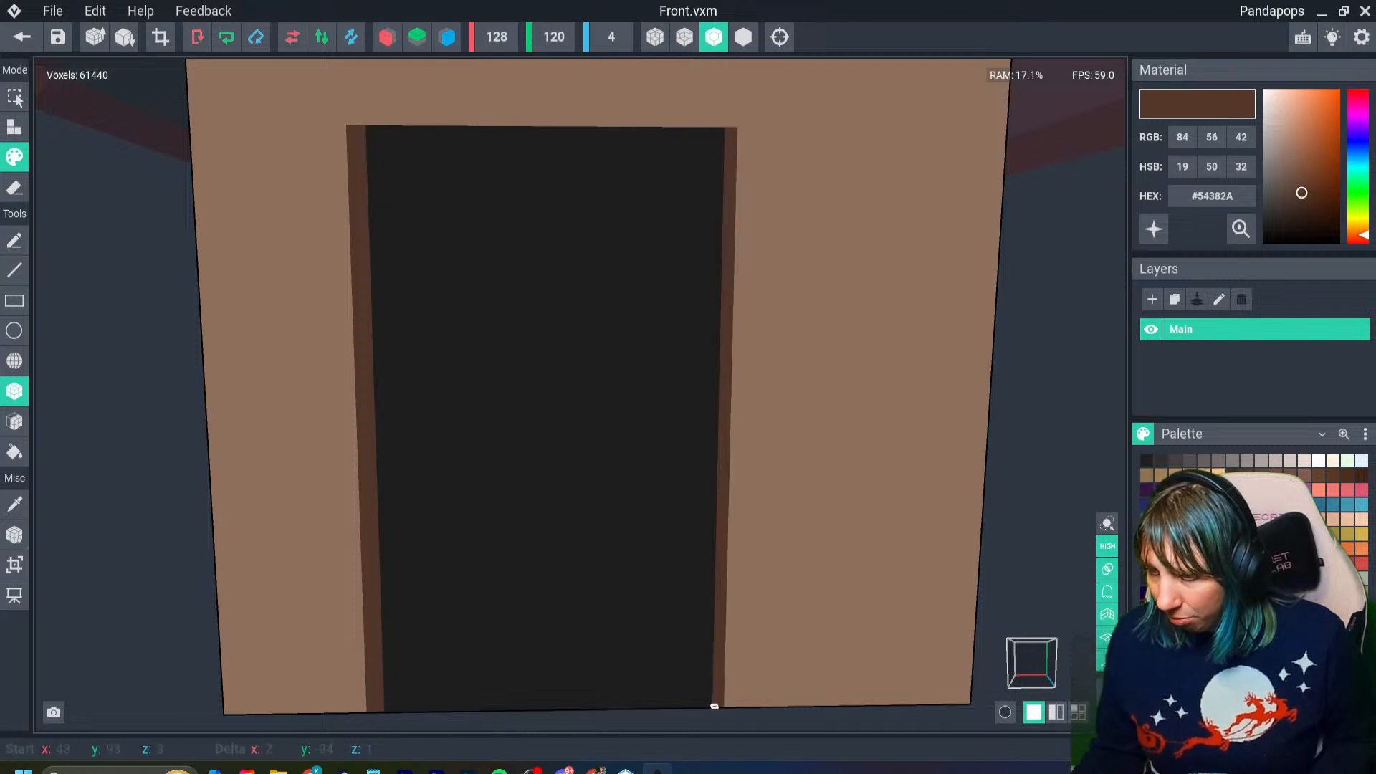
pyautogui.moveTo(348, 132); pyautogui.dragTo(727, 144)
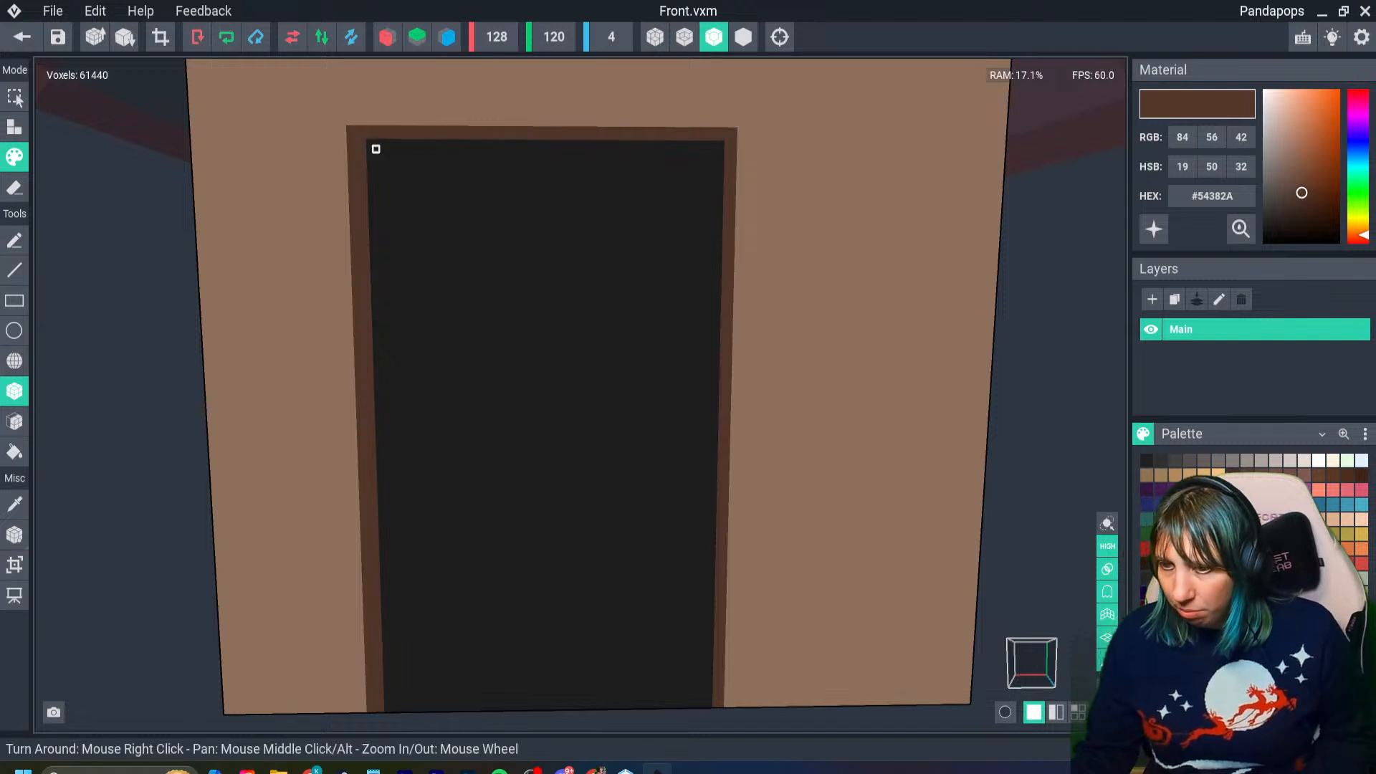
pyautogui.moveTo(343, 129); pyautogui.dragTo(343, 136)
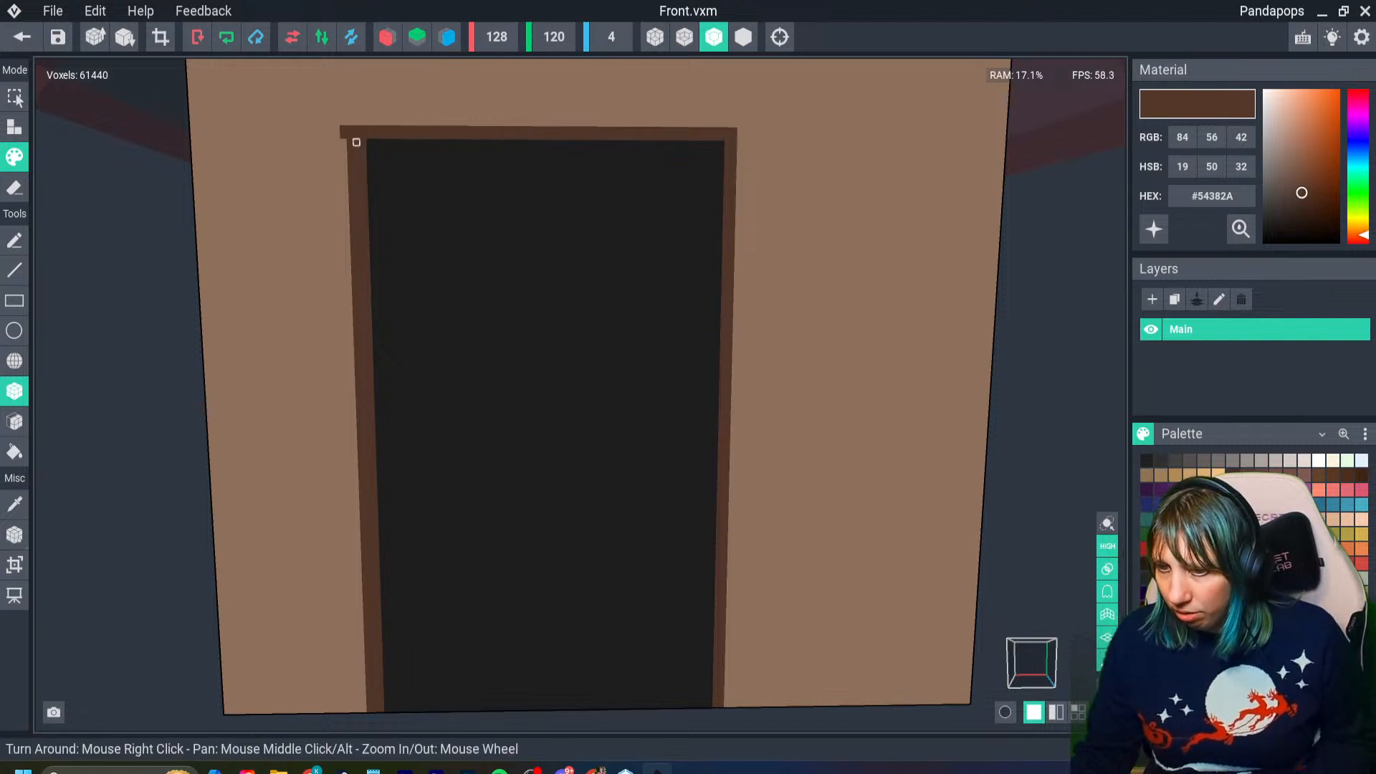
pyautogui.hotkey('ctrl', 'z')
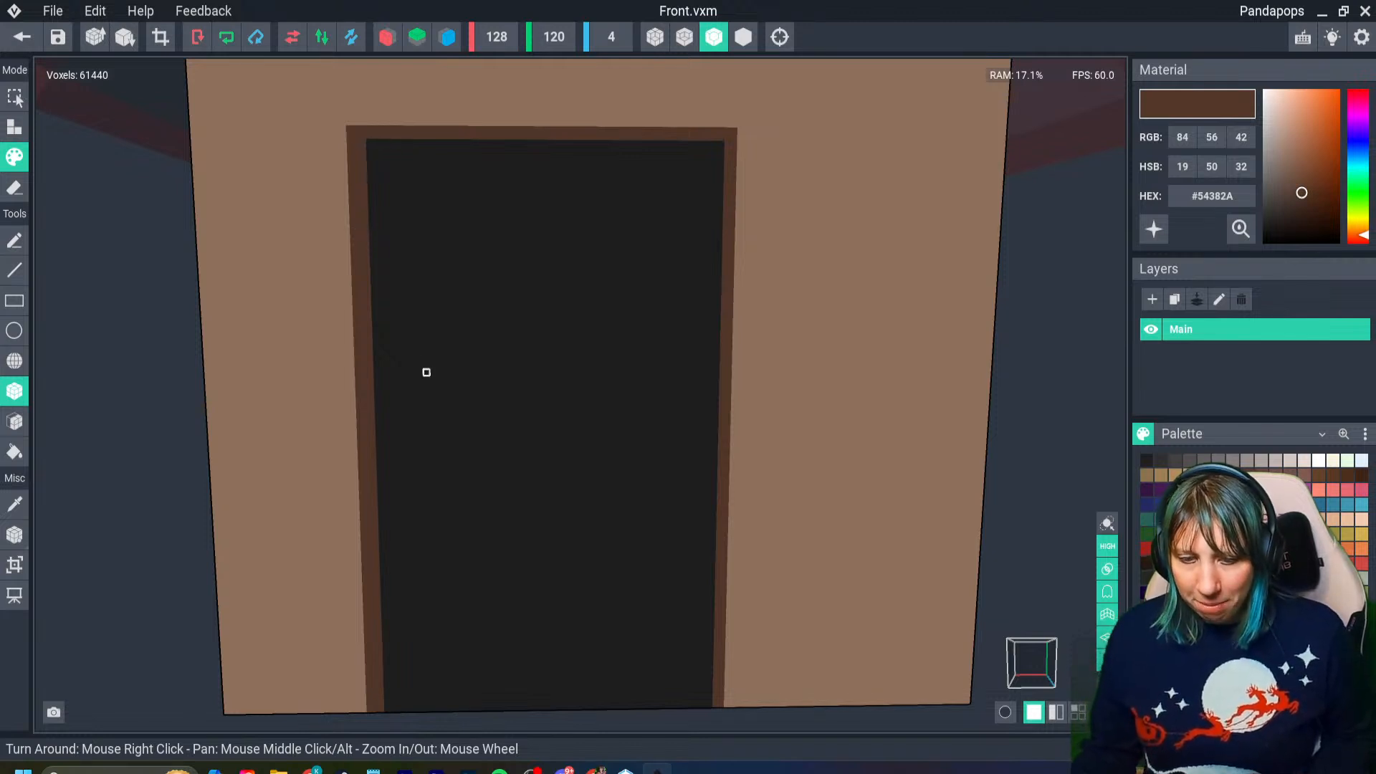
pyautogui.moveTo(338, 365); pyautogui.dragTo(337, 340, button='middle')
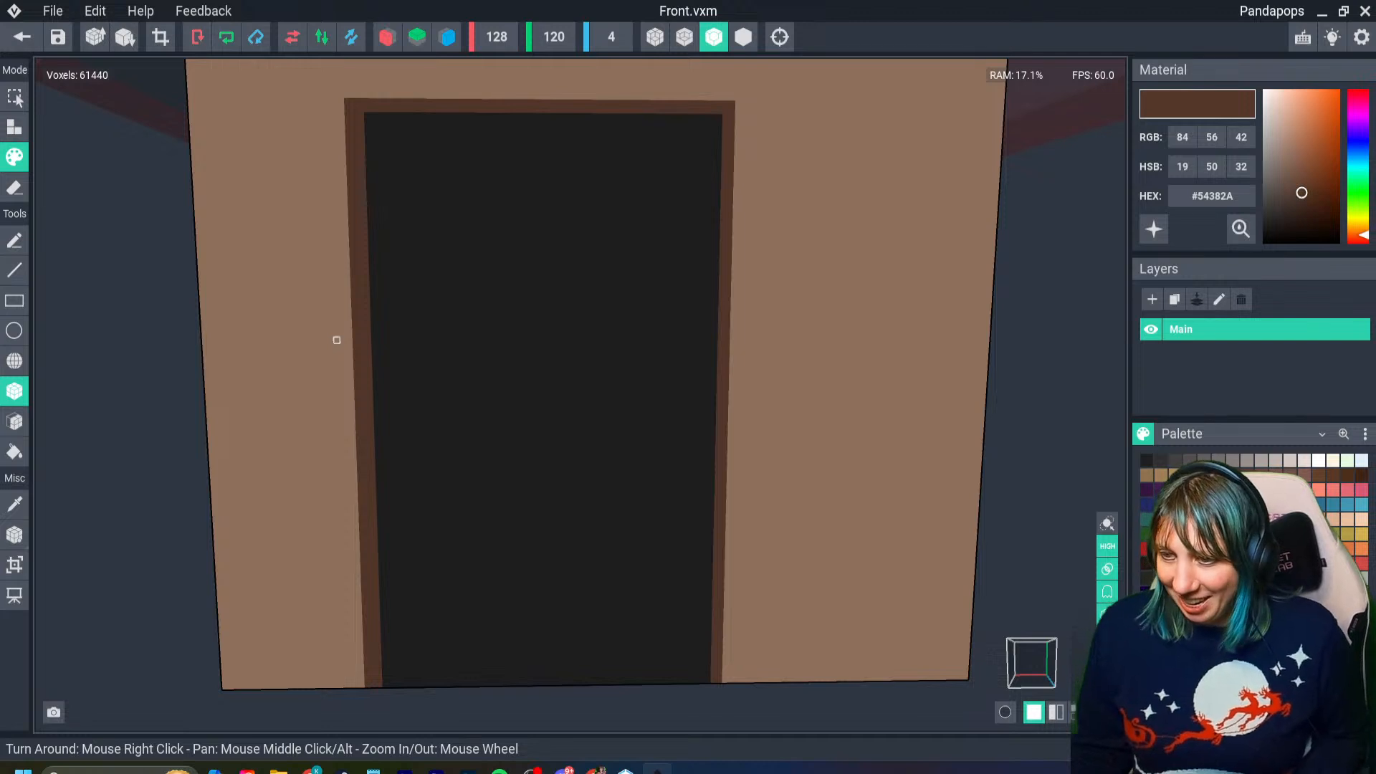
pyautogui.hotkey('ctrl', 'z')
pyautogui.hotkey('ctrl', 'z')
pyautogui.hotkey('ctrl', 'z')
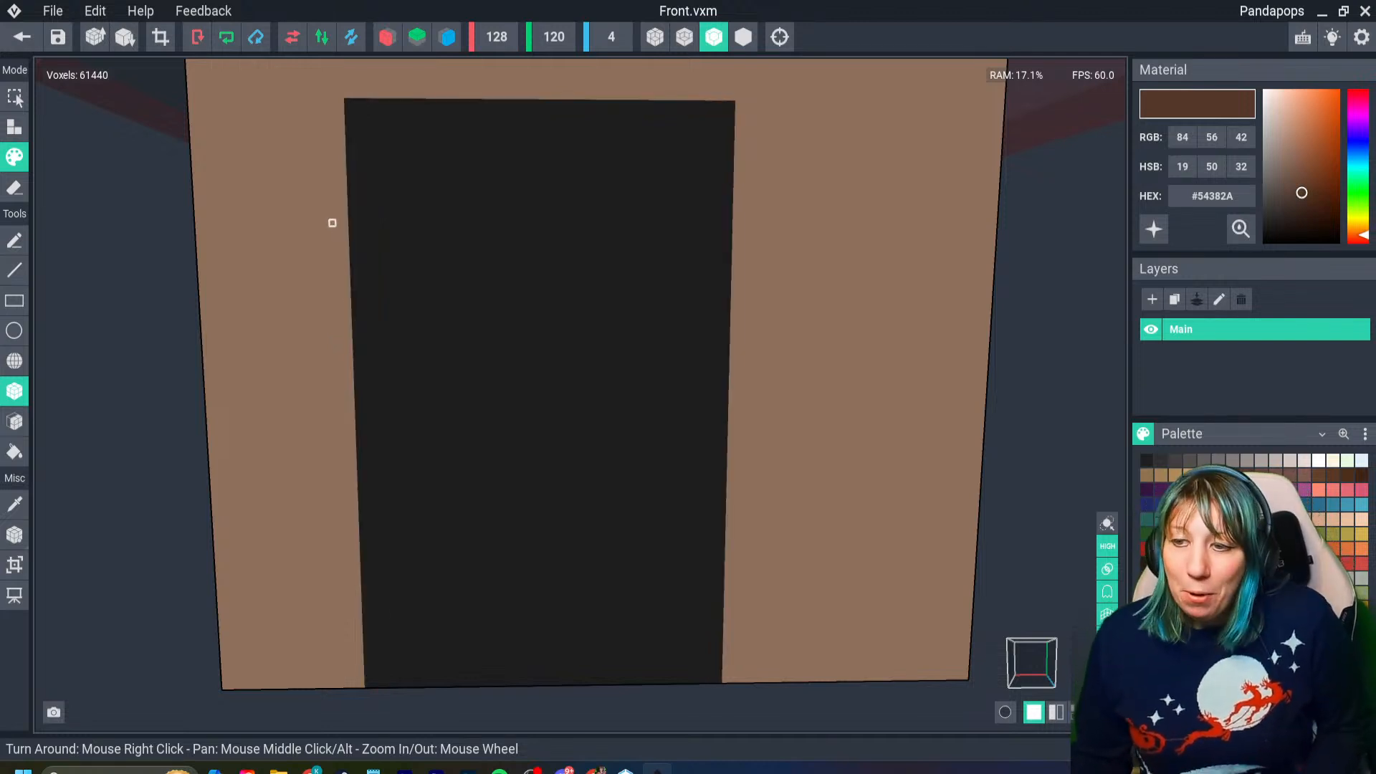
# - Paint two dark brown vertical strips slightly inset from the doorway's side edges and a thicker lintel across its full width
pyautogui.moveTo(361, 108); pyautogui.dragTo(391, 685)
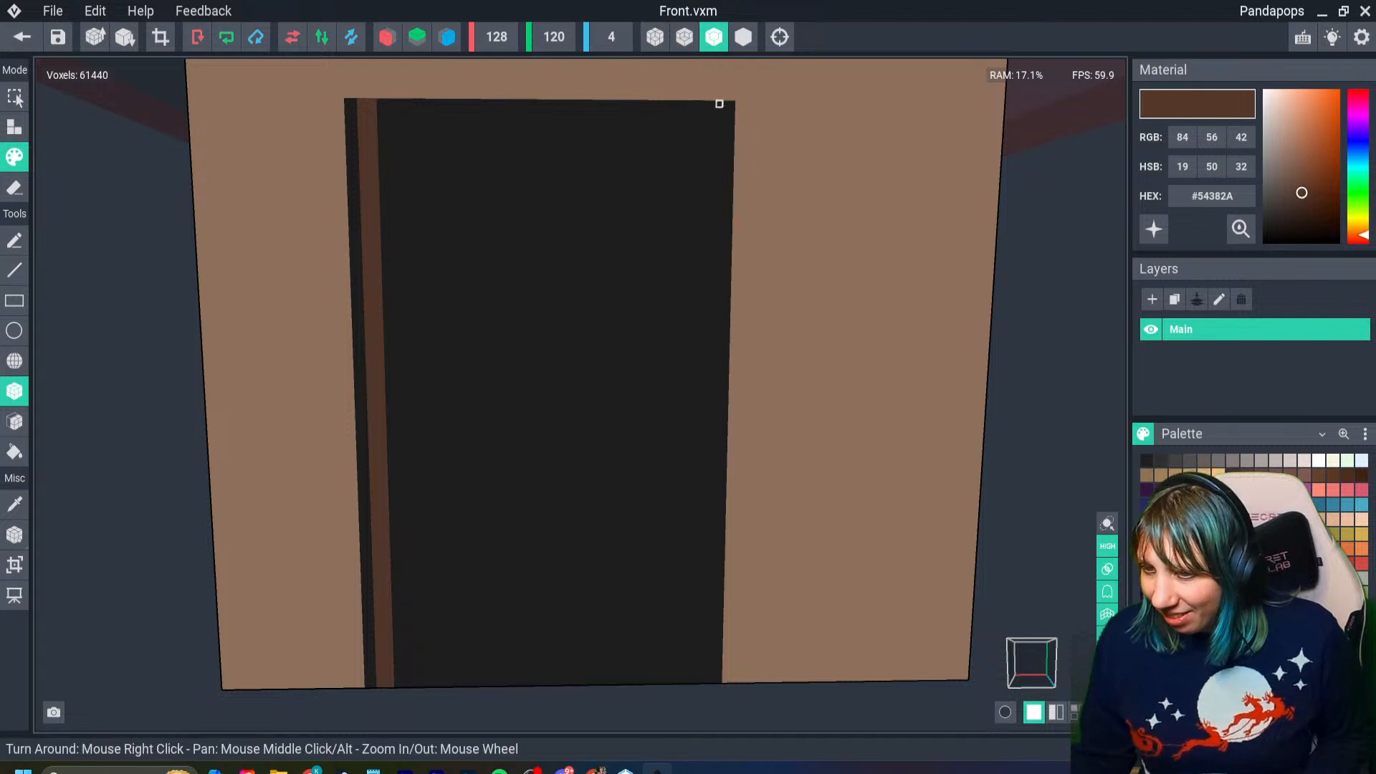
pyautogui.moveTo(719, 104); pyautogui.dragTo(696, 681)
pyautogui.moveTo(346, 101); pyautogui.dragTo(731, 117)
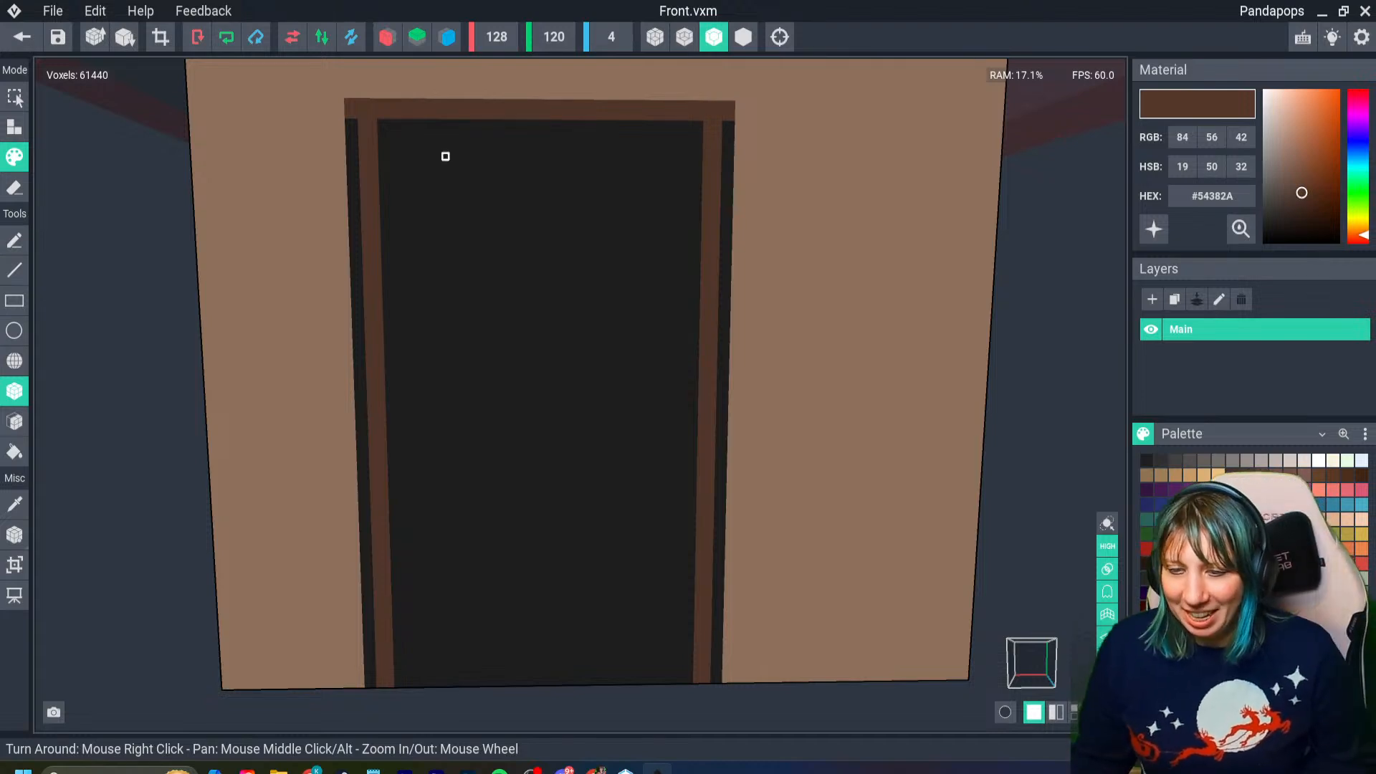
pyautogui.moveTo(353, 122); pyautogui.dragTo(731, 129)
# - Cover the black gaps outside both side strips, below the lintel, with the wall colour #967560
pyautogui.keyDown('alt'); pyautogui.click(306, 210); pyautogui.keyUp('alt')
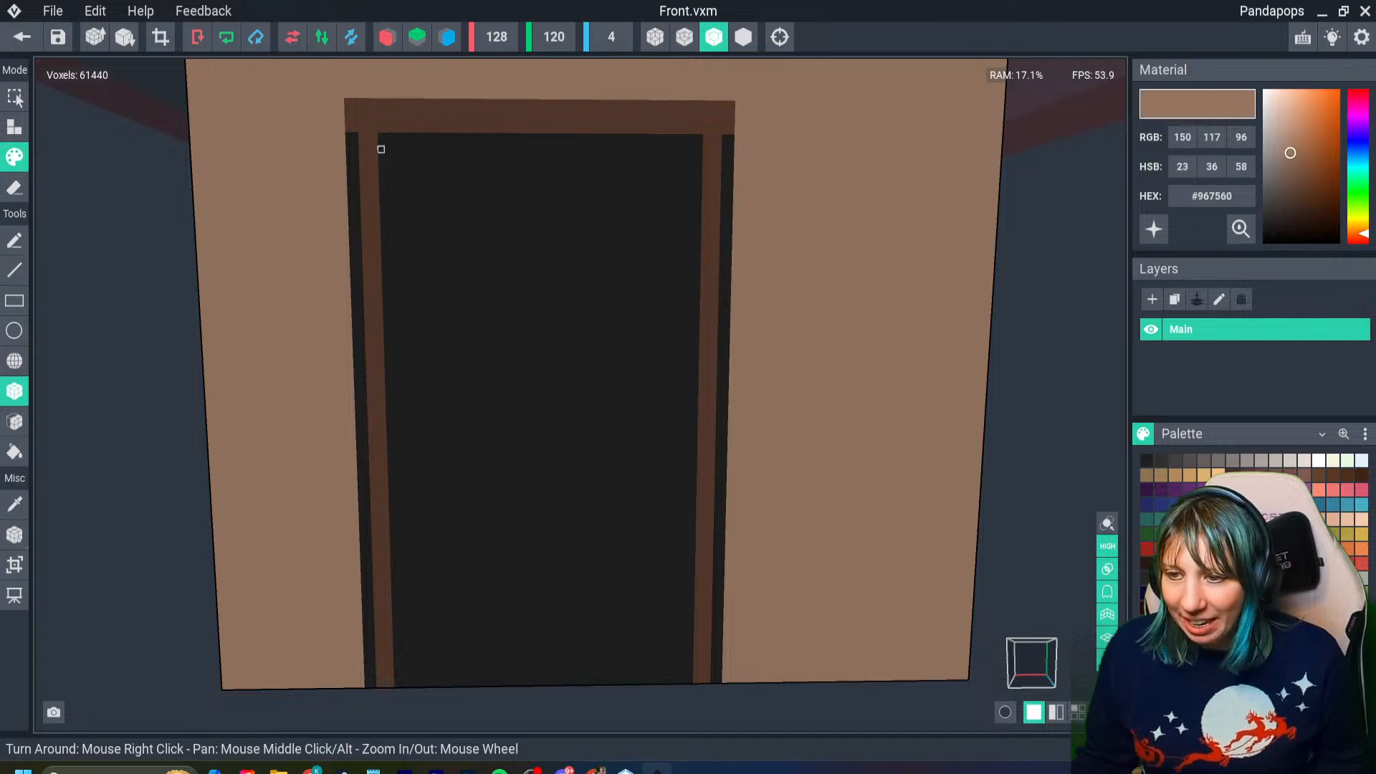
pyautogui.moveTo(355, 135); pyautogui.dragTo(373, 685)
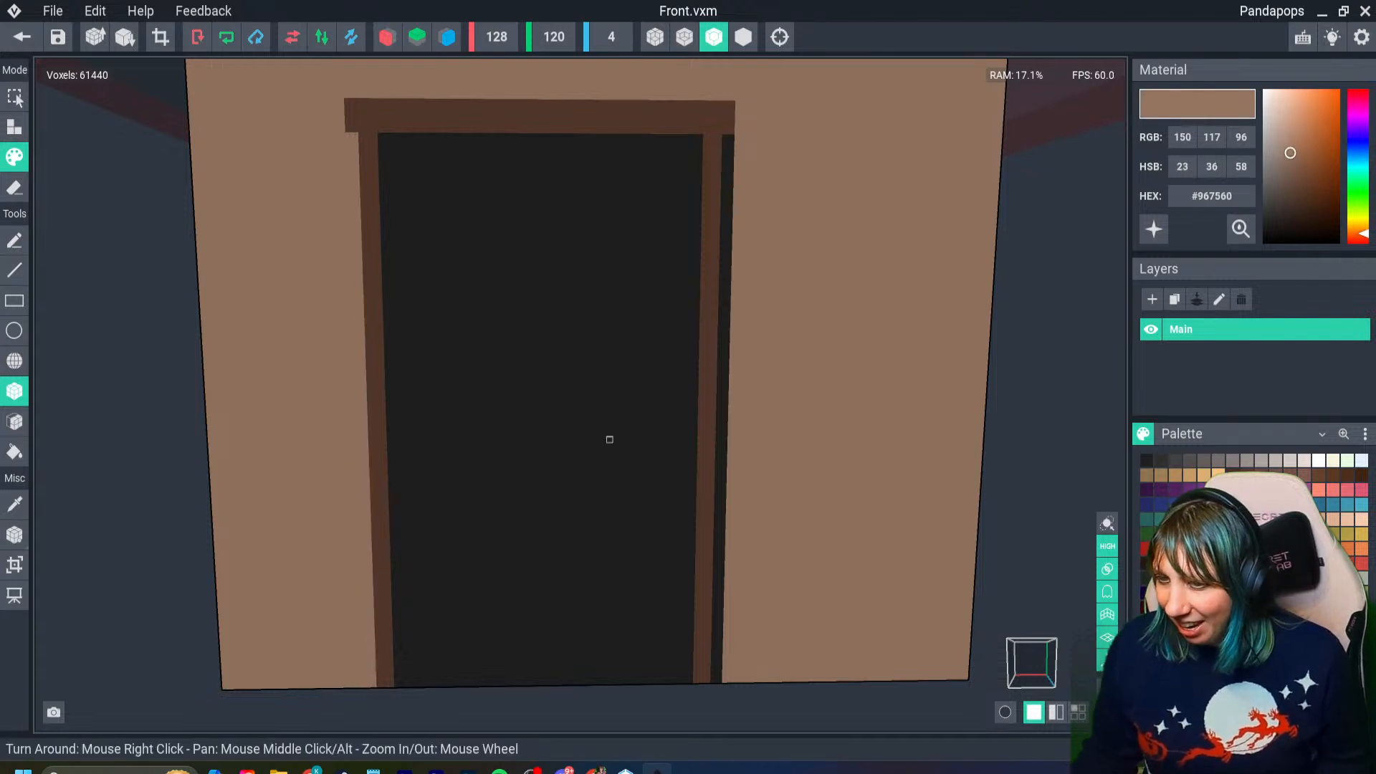
pyautogui.moveTo(734, 136); pyautogui.dragTo(712, 682)
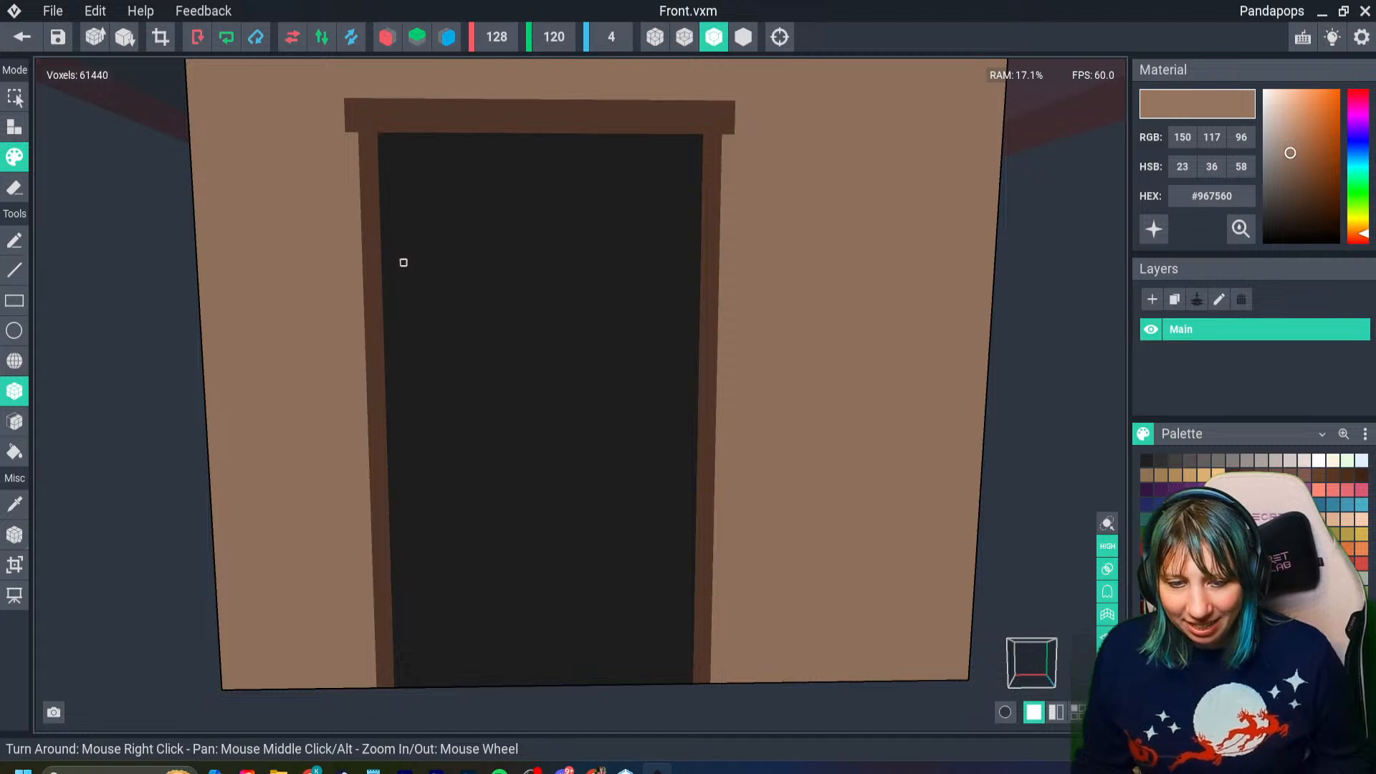
# - Sample the frame's dark brown #54382A and widen both side strips slightly inward along their full height
pyautogui.press('i')
pyautogui.click(371, 222)
pyautogui.moveTo(373, 140); pyautogui.dragTo(393, 682)
pyautogui.moveTo(699, 144); pyautogui.dragTo(700, 678)
pyautogui.scroll(-3, 628, 563)
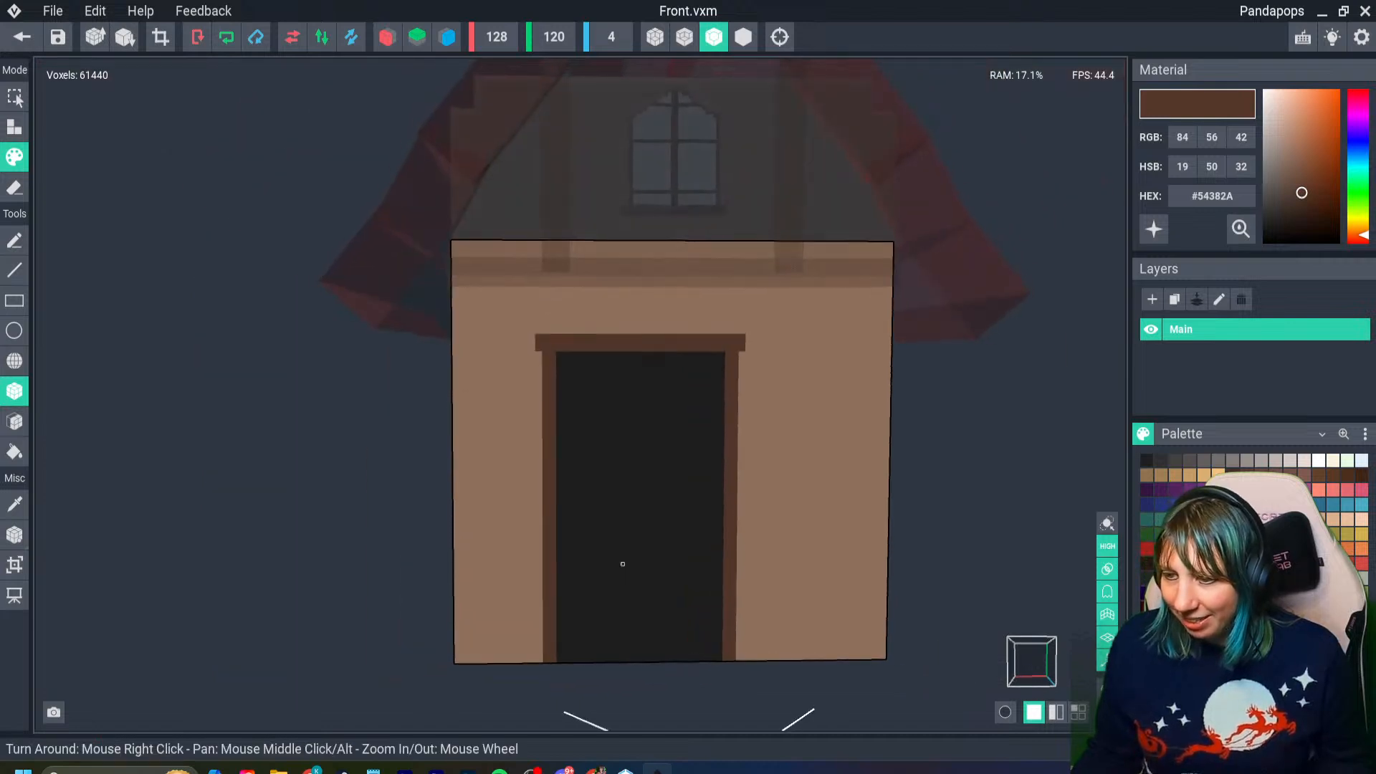
pyautogui.scroll(5, 631, 564)
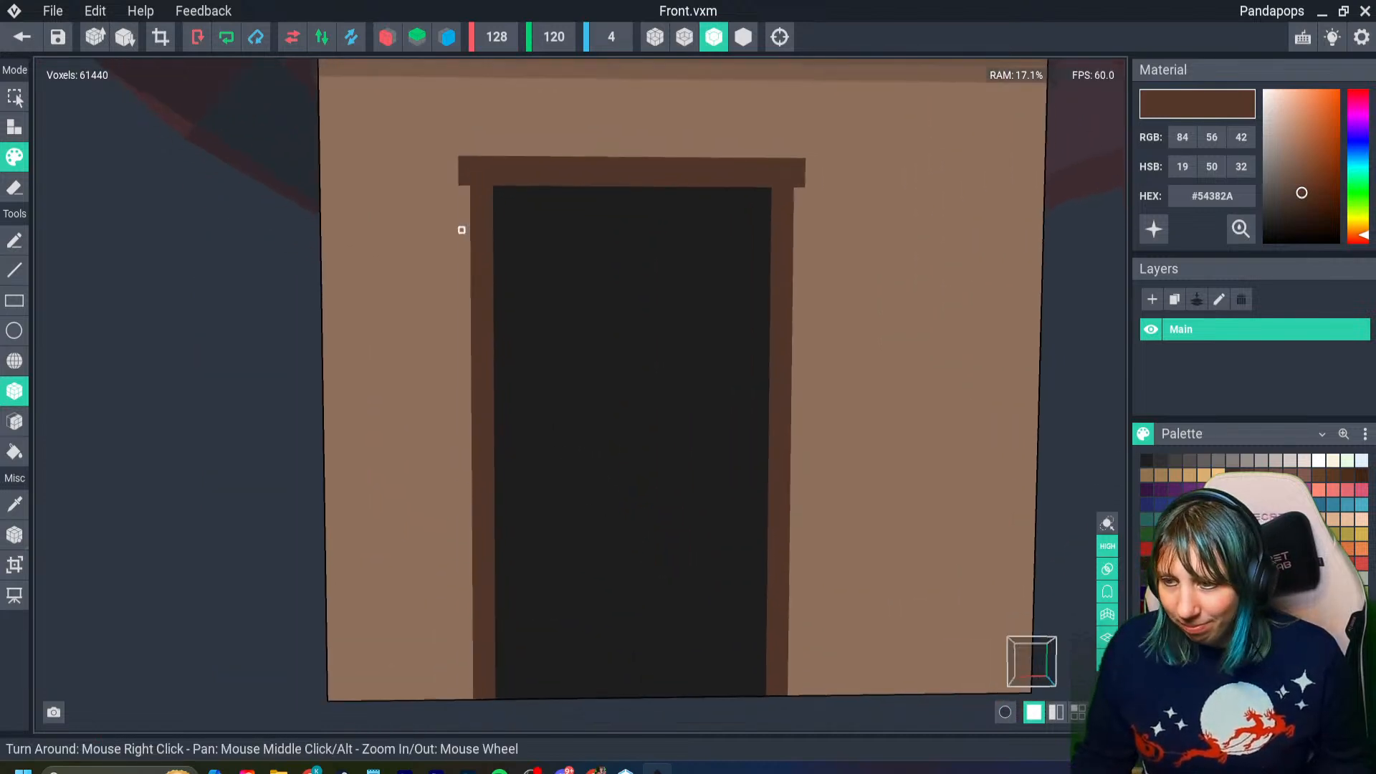
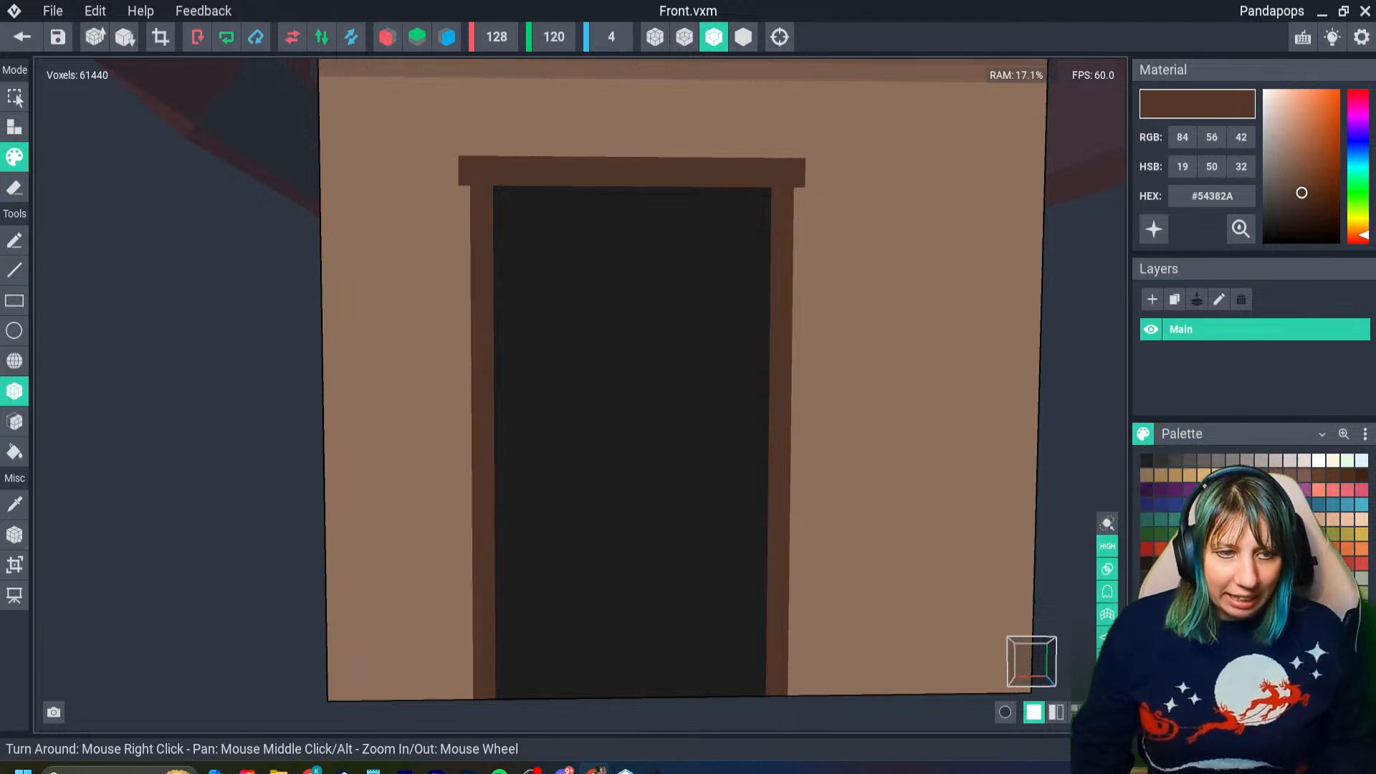
# - Fill the black doorway inside the frame with the very dark brown #35231B to form the door
pyautogui.moveTo(595, 542); pyautogui.dragTo(621, 544, button='right')
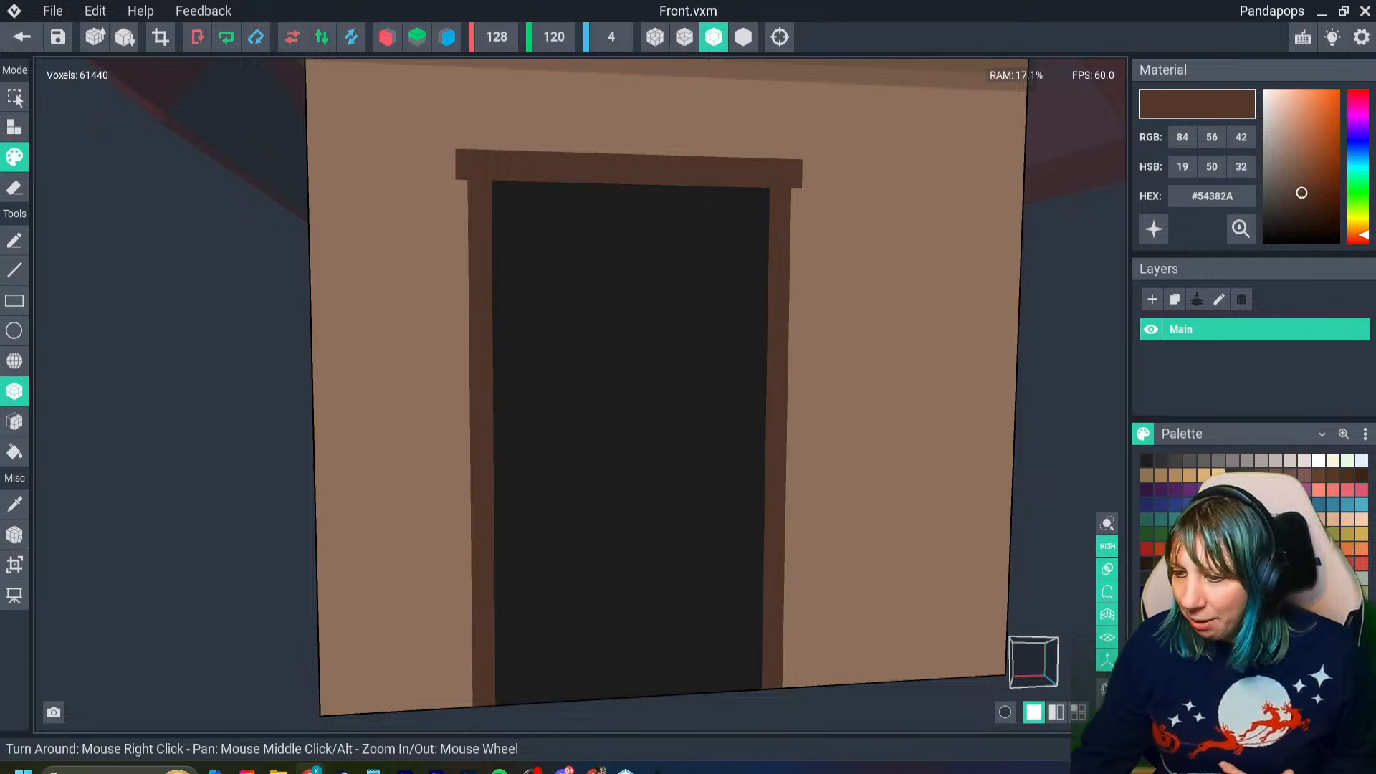
pyautogui.moveTo(600, 574); pyautogui.dragTo(701, 604, button='right')
pyautogui.click(1232, 475)
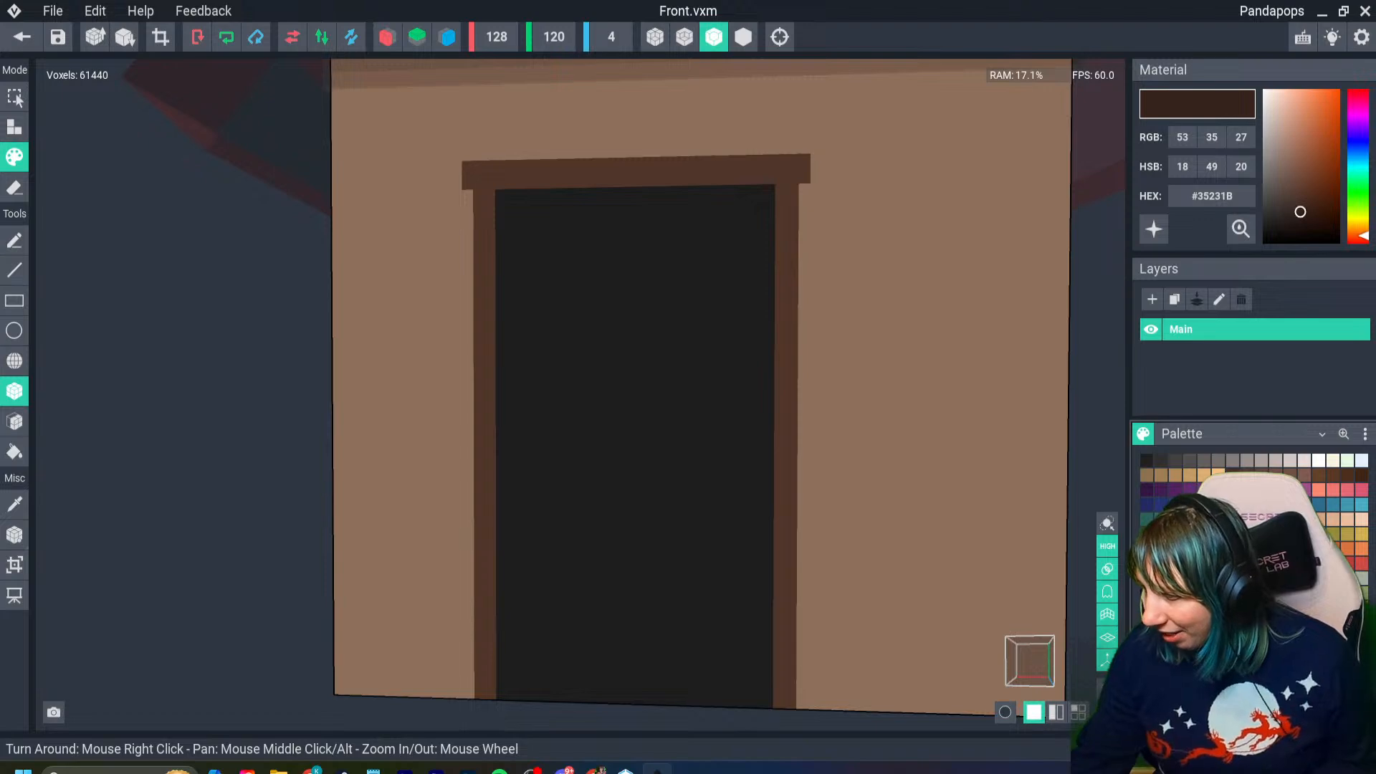
pyautogui.click(1247, 475)
pyautogui.moveTo(421, 462); pyautogui.dragTo(394, 456, button='right')
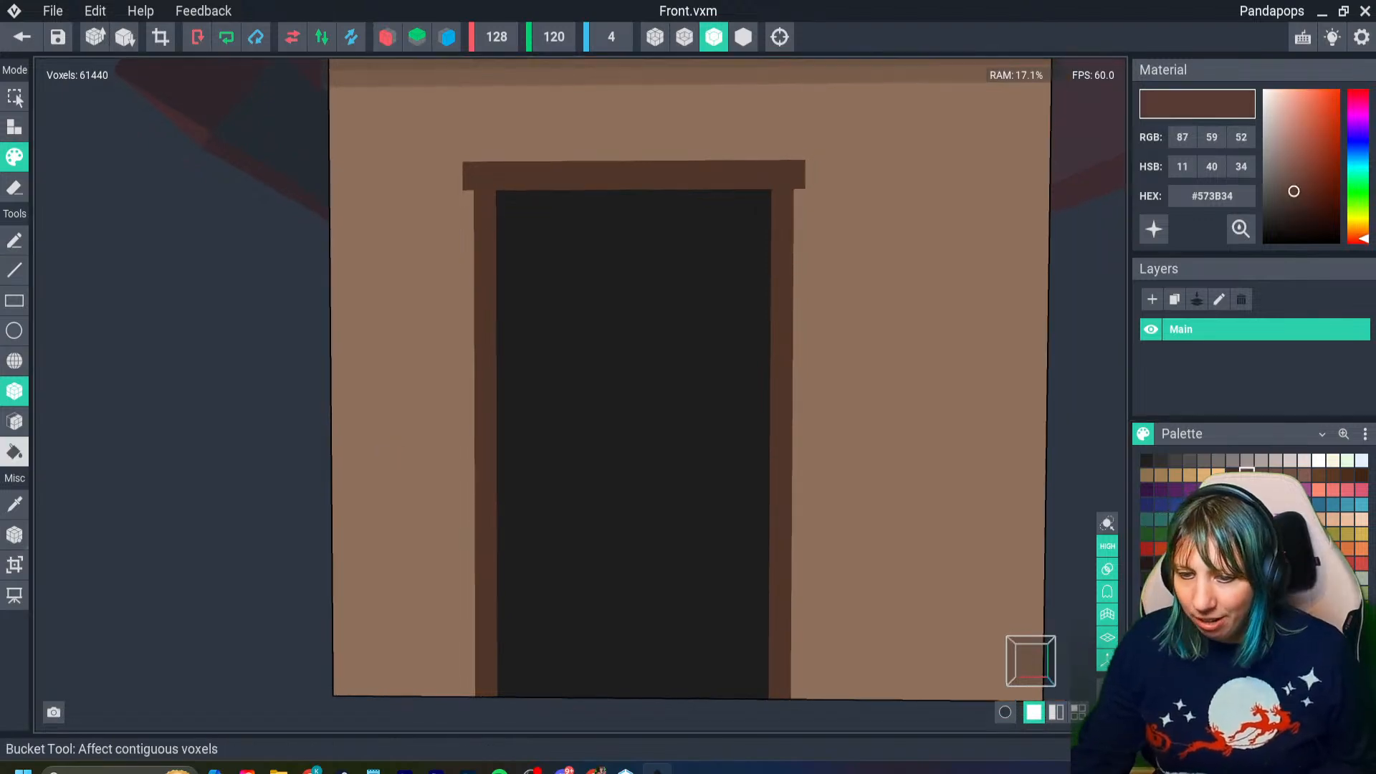
pyautogui.click(621, 439)
pyautogui.moveTo(620, 439); pyautogui.dragTo(654, 496, button='right')
pyautogui.click(1161, 563)
pyautogui.click(670, 474)
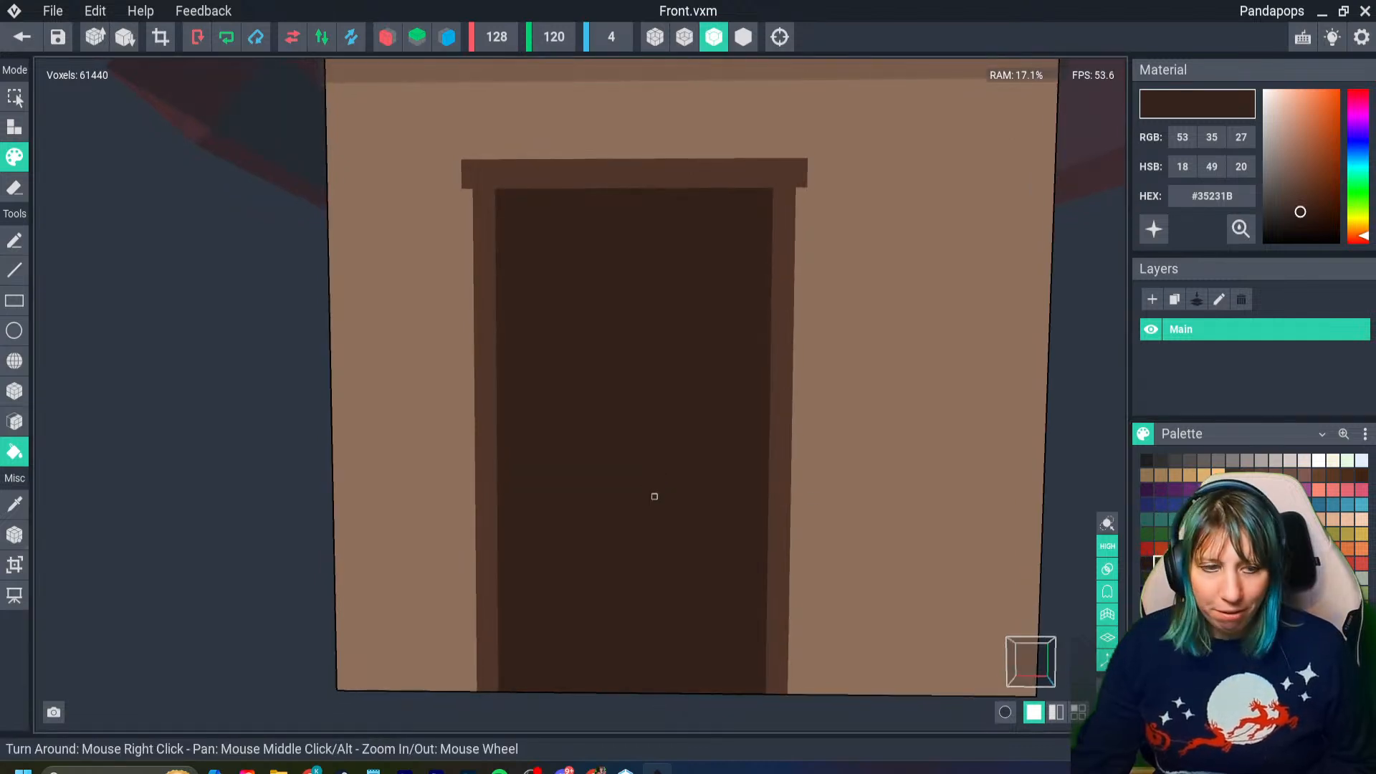
# - Start a door handle in golden brown #6F4A20 with a small block near the door's right edge, undoing the stray vertical strip
pyautogui.scroll(5, 528, 500)
pyautogui.scroll(-2, 528, 501)
pyautogui.moveTo(800, 538); pyautogui.dragTo(817, 541, button='right')
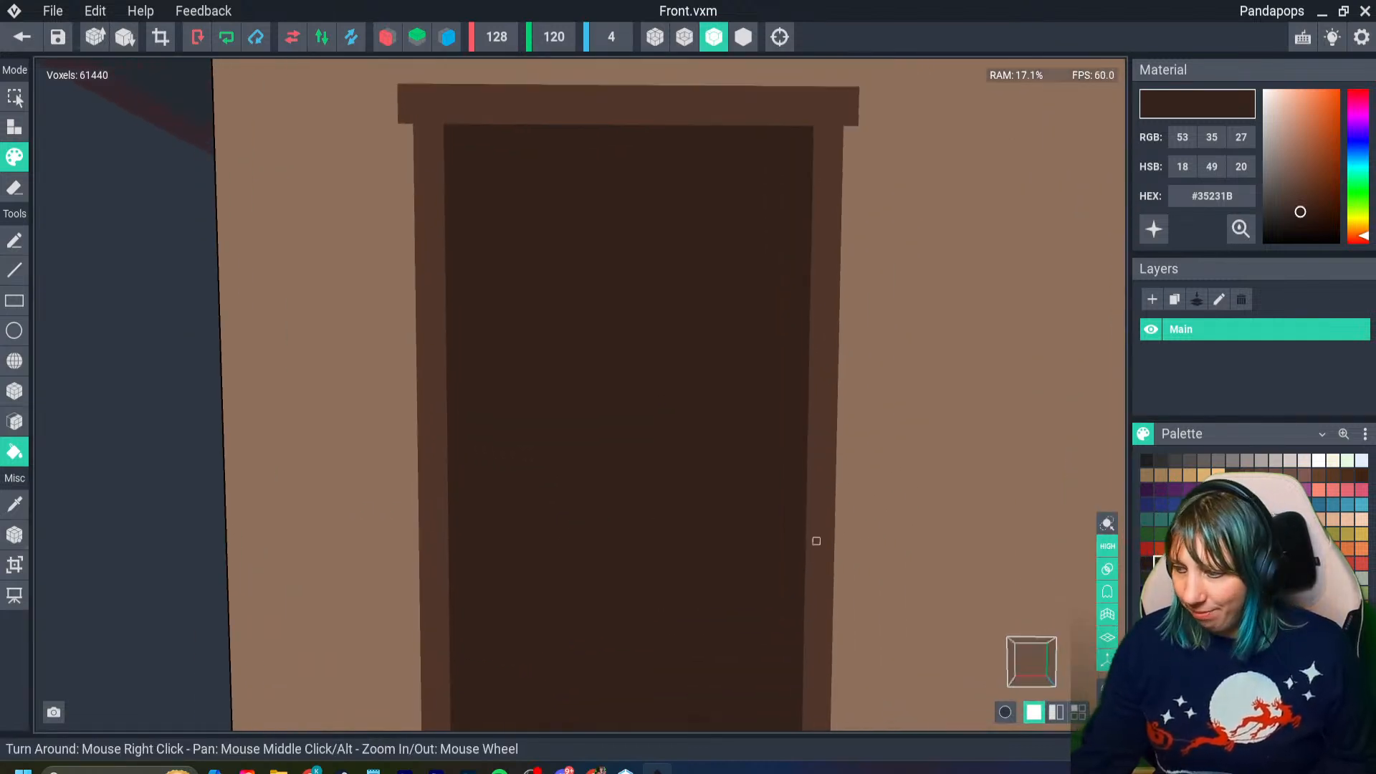
pyautogui.click(1175, 563)
pyautogui.click(15, 391)
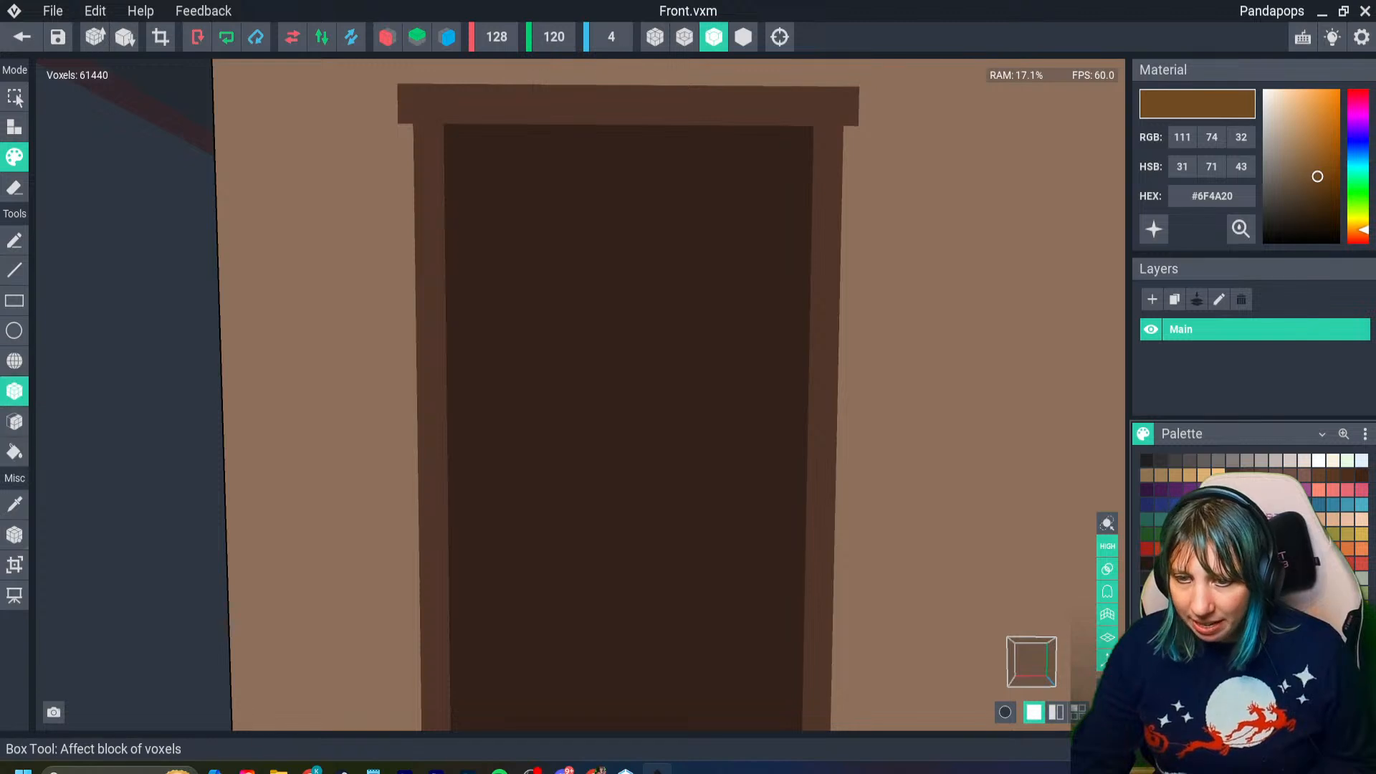
pyautogui.moveTo(768, 562); pyautogui.dragTo(683, 466, button='middle')
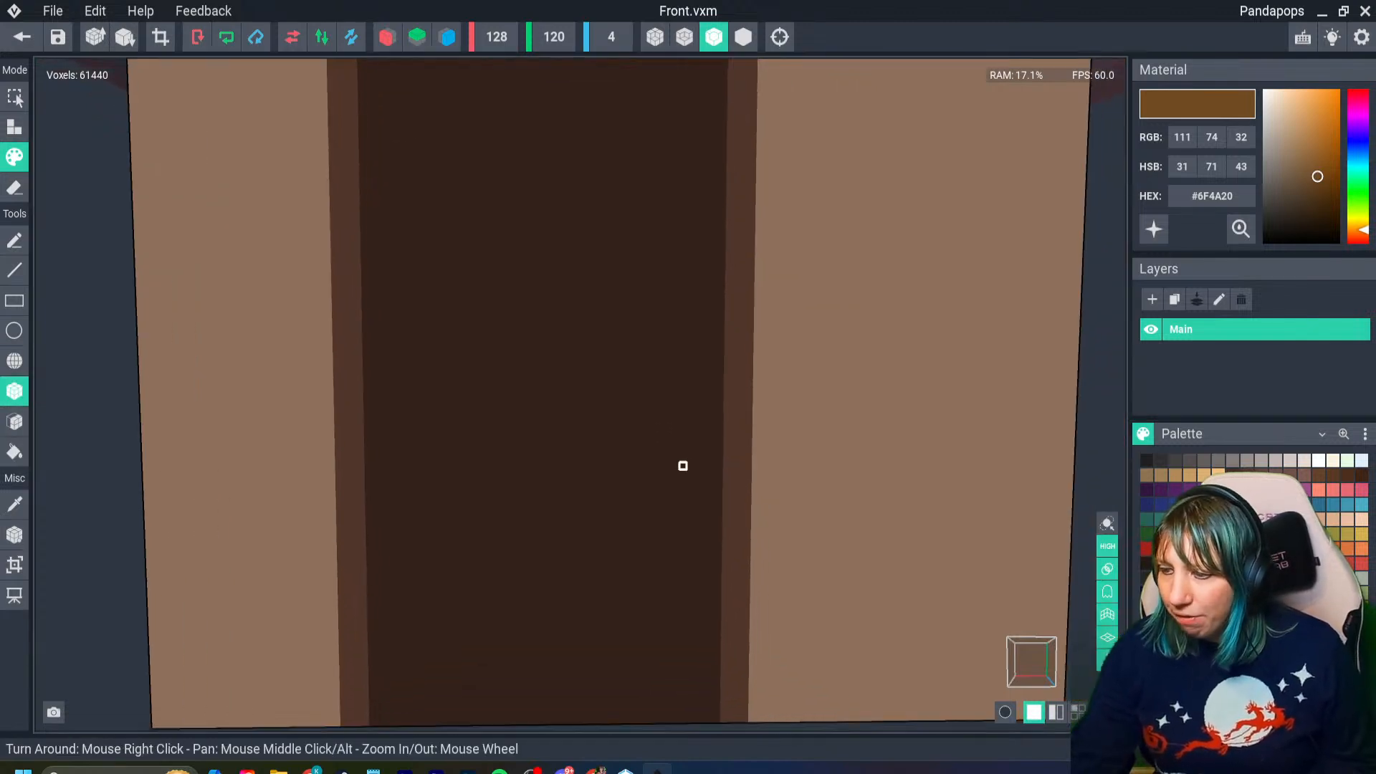
pyautogui.scroll(-4, 673, 459)
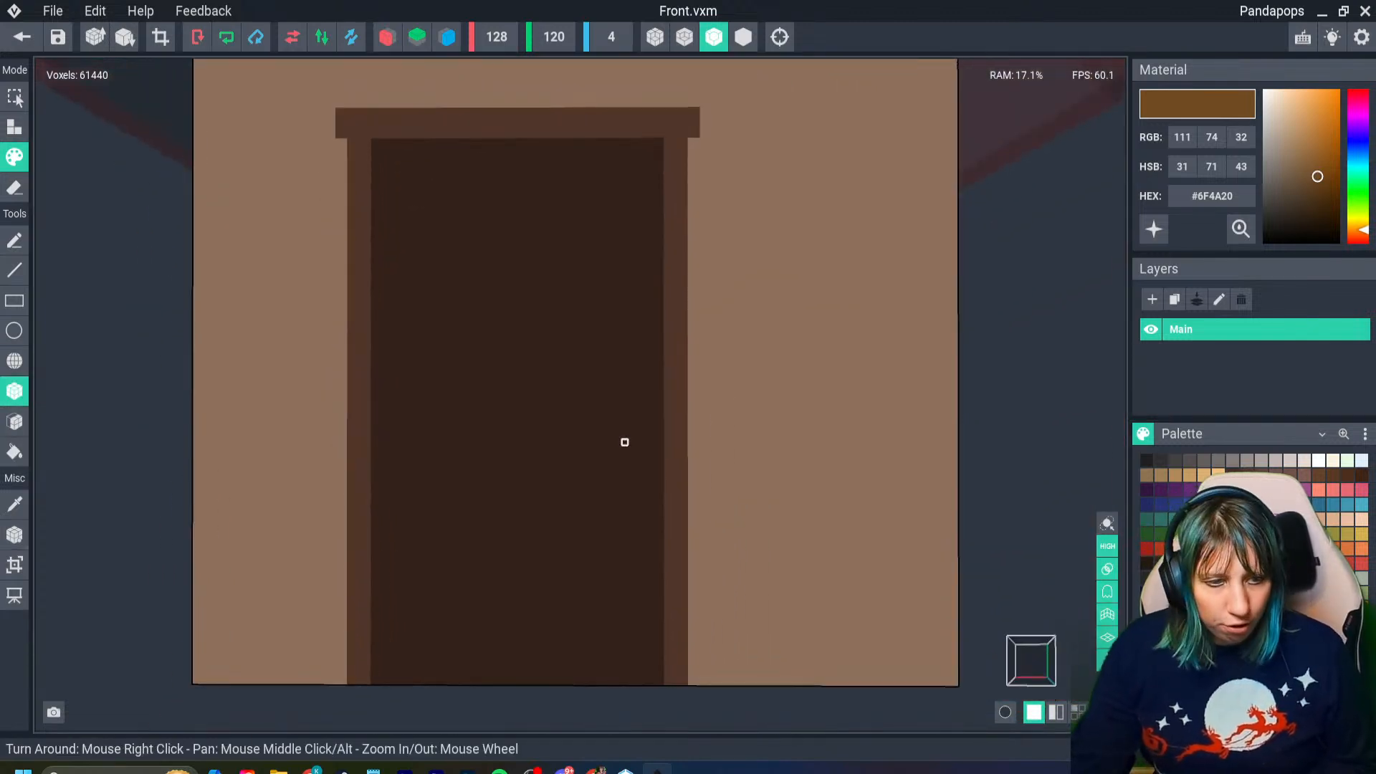
pyautogui.moveTo(631, 435); pyautogui.dragTo(642, 447)
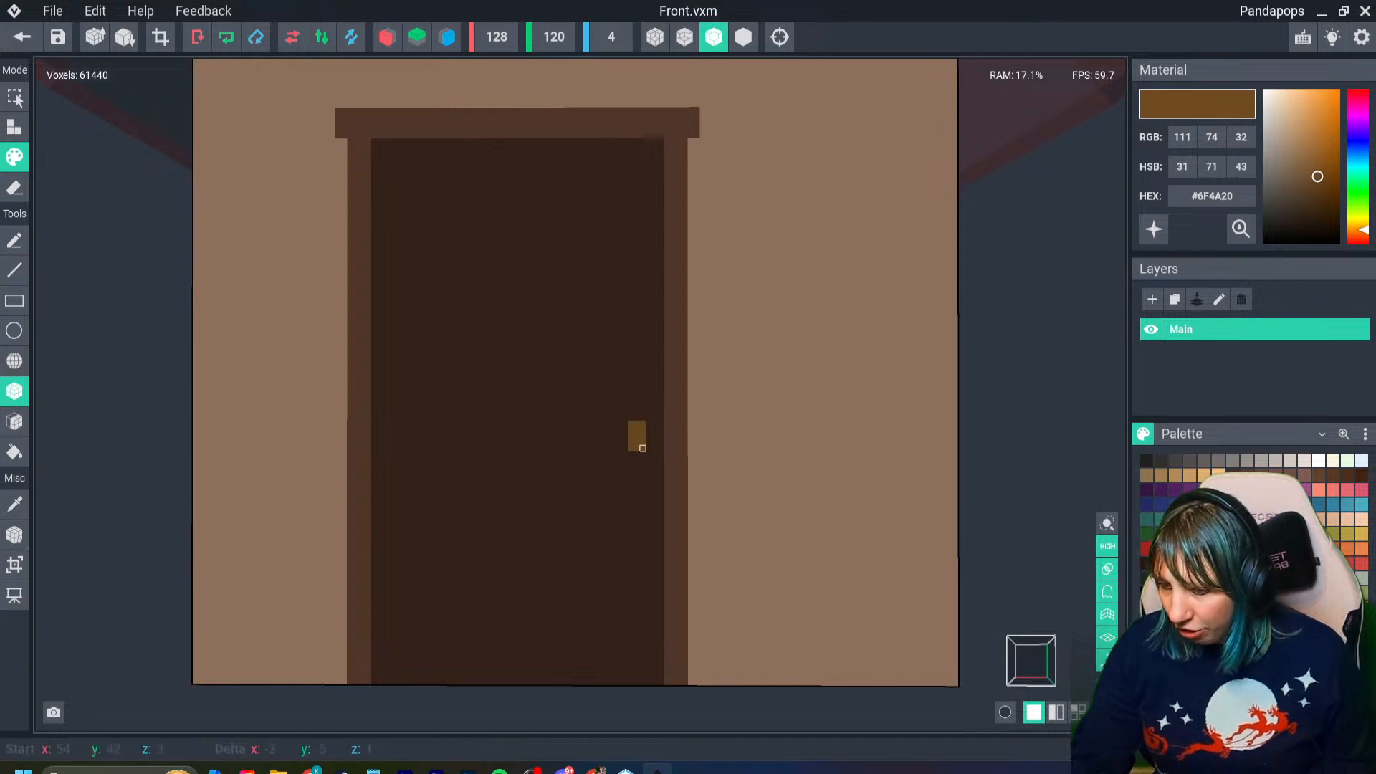
pyautogui.moveTo(619, 682); pyautogui.dragTo(625, 430)
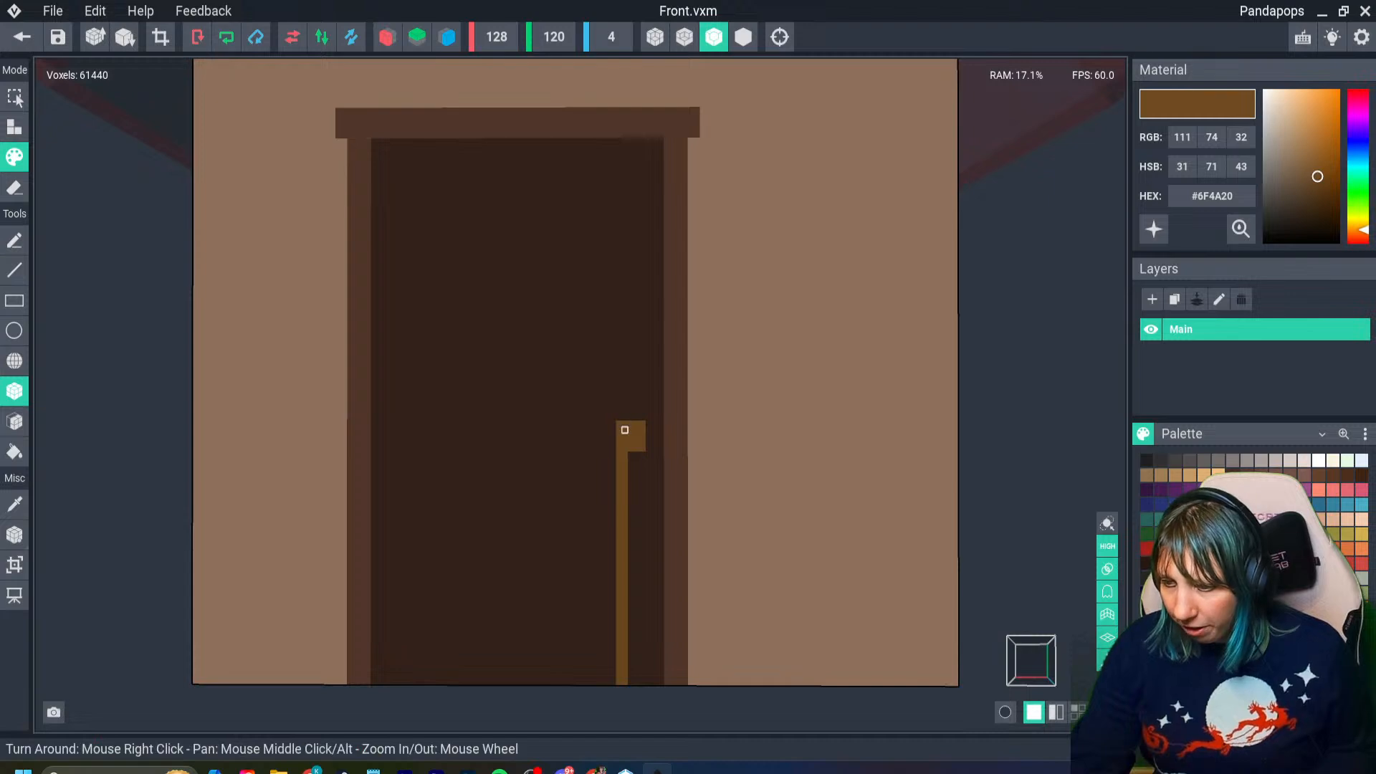
pyautogui.hotkey('ctrl', 'z')
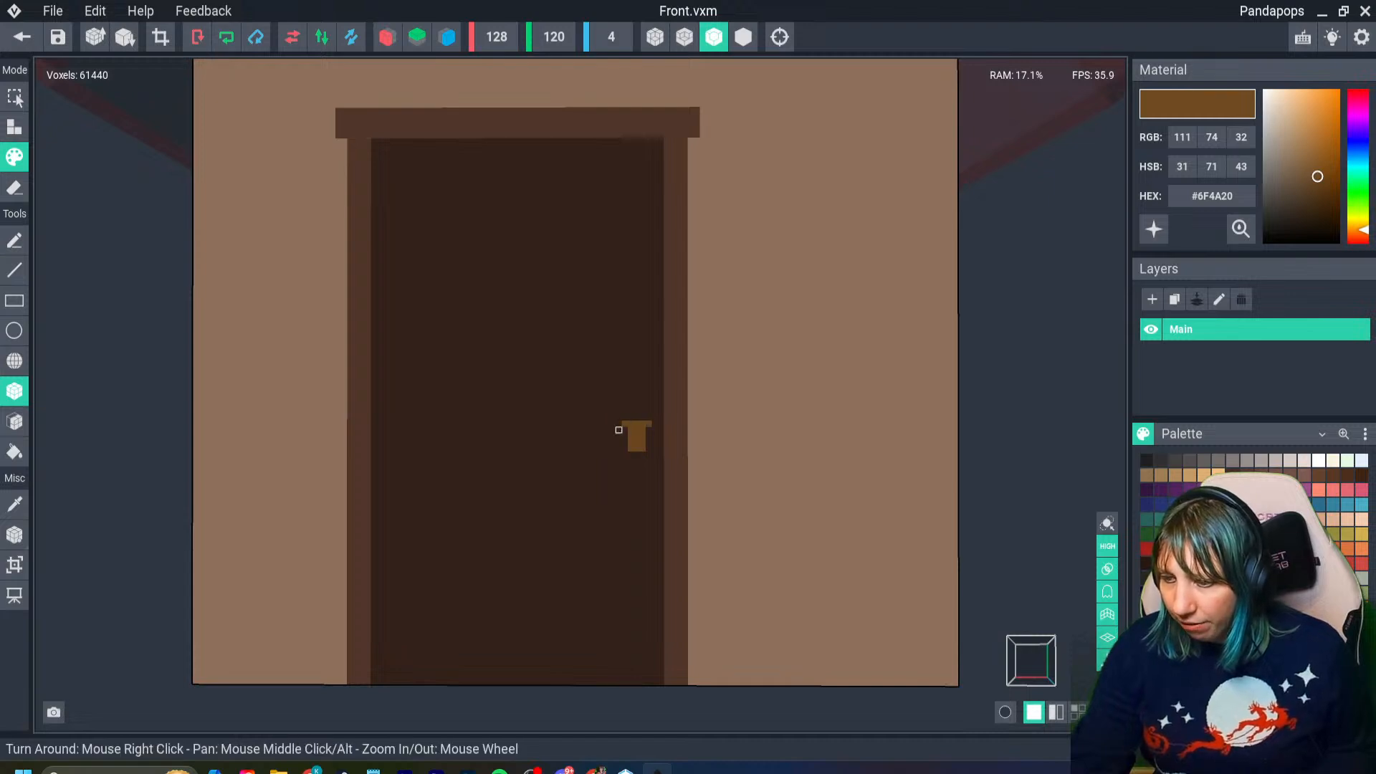
# - Outline the handle with a wider upper bar, a lower bar and side voxels, and hollow out its centre with #35231B
pyautogui.click(619, 423)
pyautogui.click(654, 424)
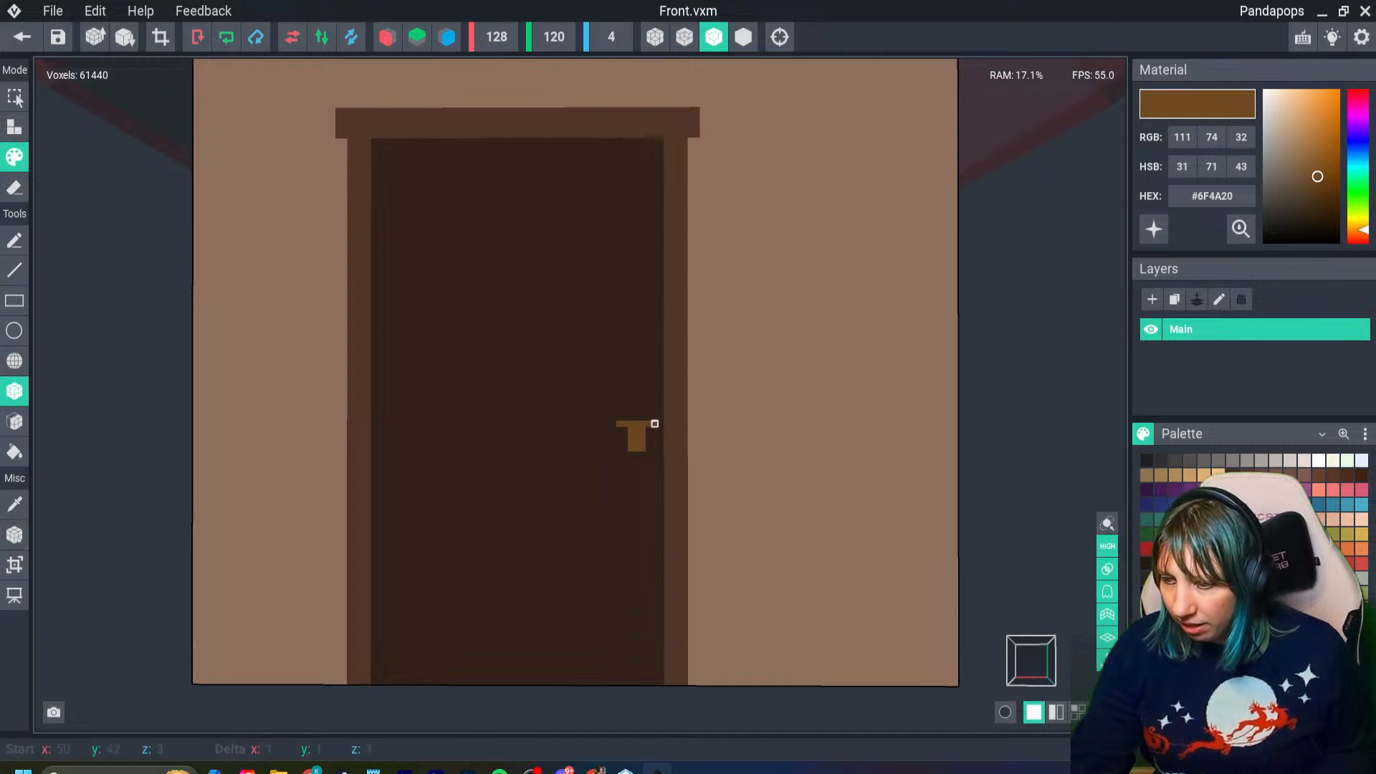
pyautogui.click(624, 449)
pyautogui.click(618, 442)
pyautogui.click(618, 430)
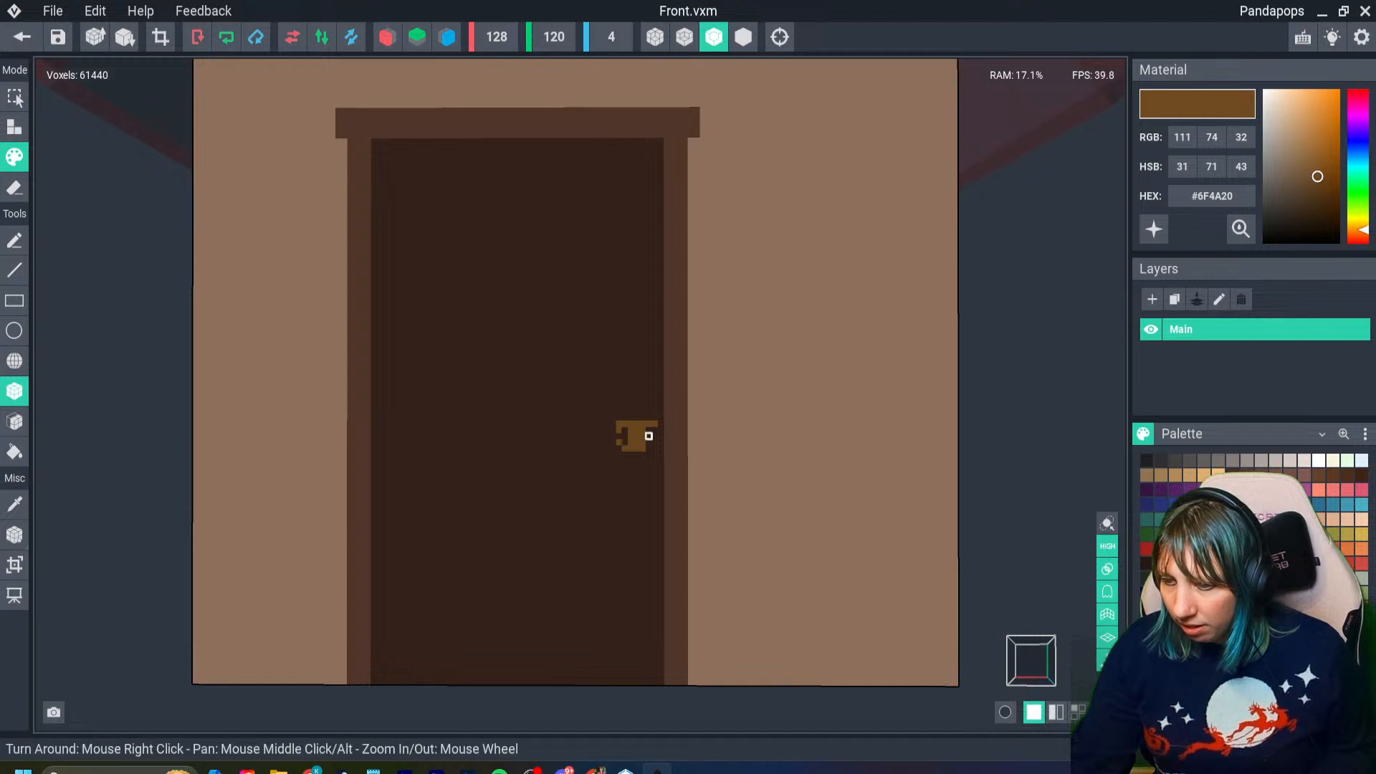
pyautogui.click(654, 430)
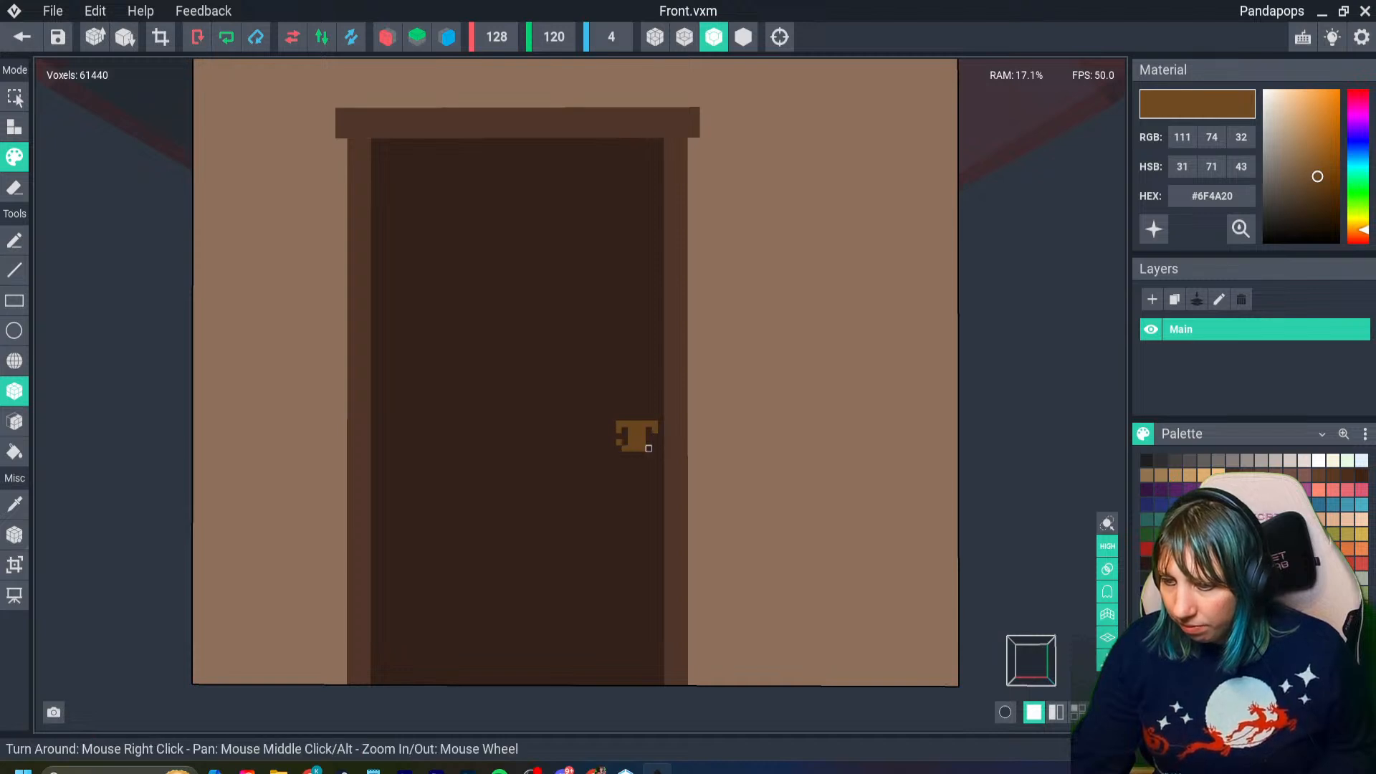
pyautogui.click(649, 449)
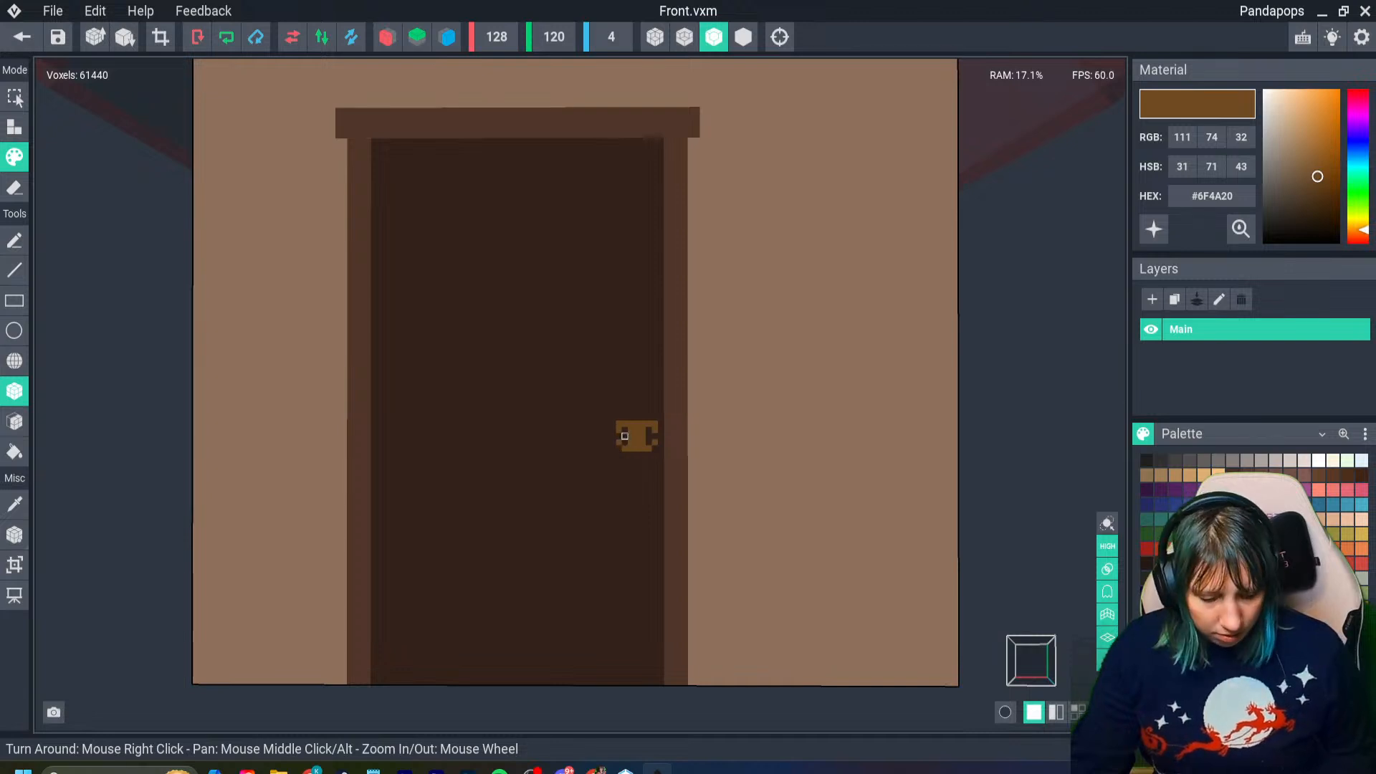
pyautogui.keyDown('alt'); pyautogui.click(628, 439); pyautogui.keyUp('alt')
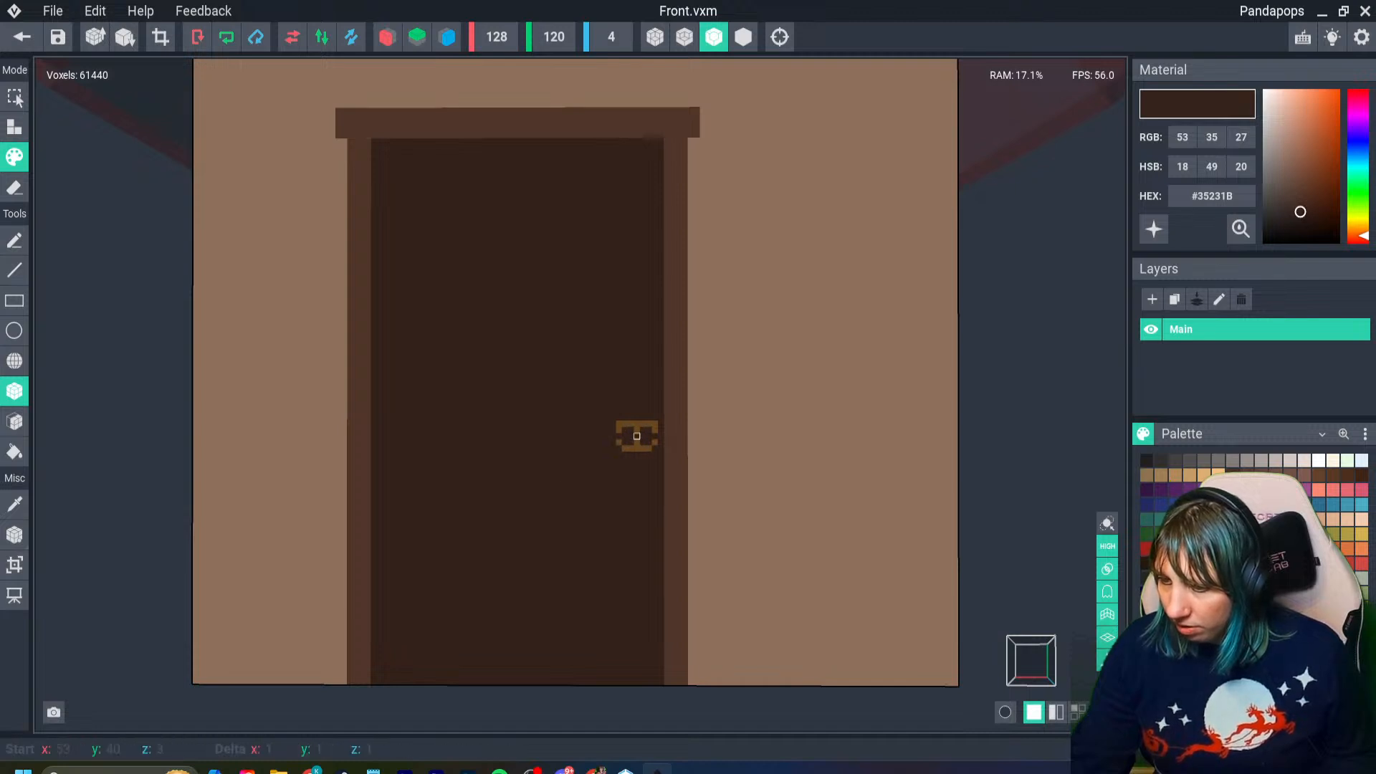
# - Sample the handle's golden brown #6F4A20 and close the gaps in both sides of its ring
pyautogui.scroll(3, 617, 436)
pyautogui.press('alt')
pyautogui.keyDown('alt'); pyautogui.click(601, 421); pyautogui.keyUp('alt')
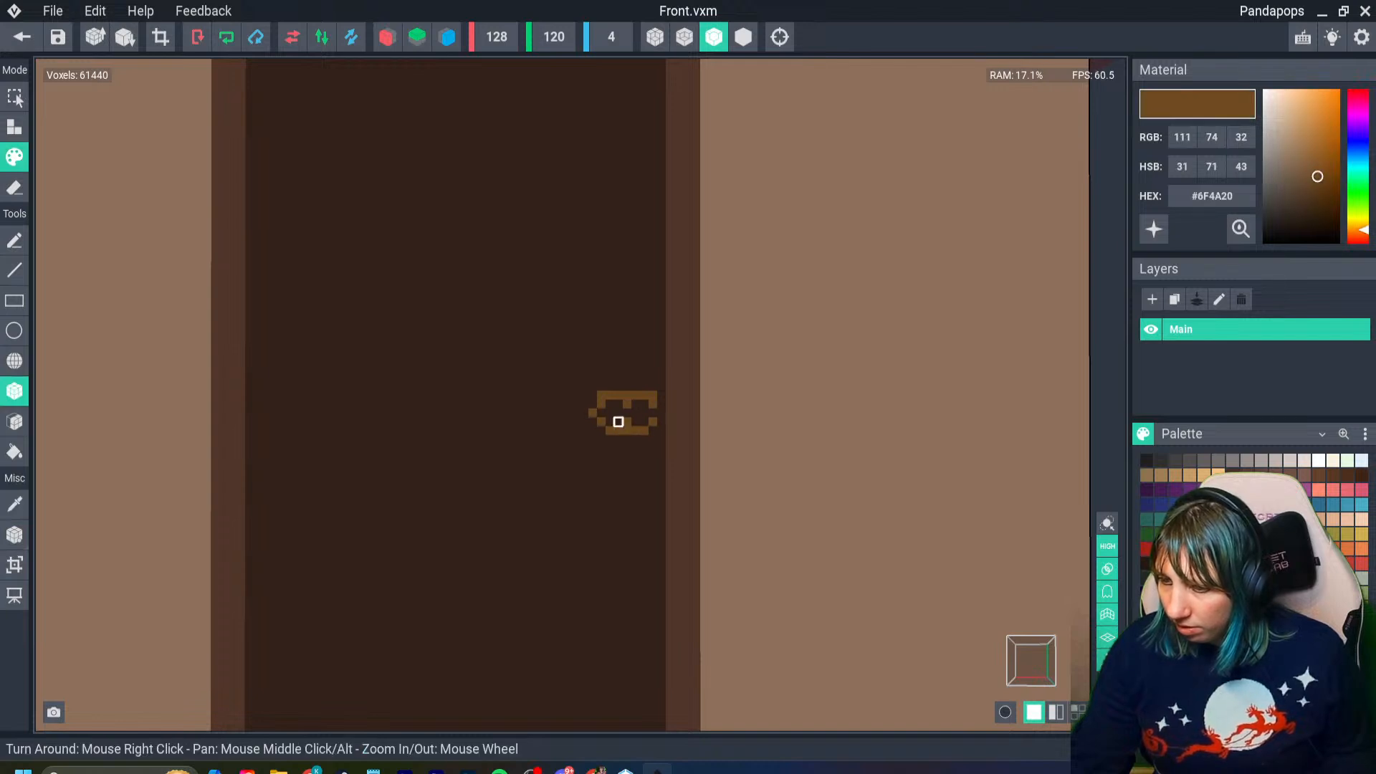
pyautogui.hotkey('ctrl', 'z')
pyautogui.click(601, 413)
pyautogui.click(653, 413)
pyautogui.scroll(-3, 622, 479)
pyautogui.scroll(-2, 595, 501)
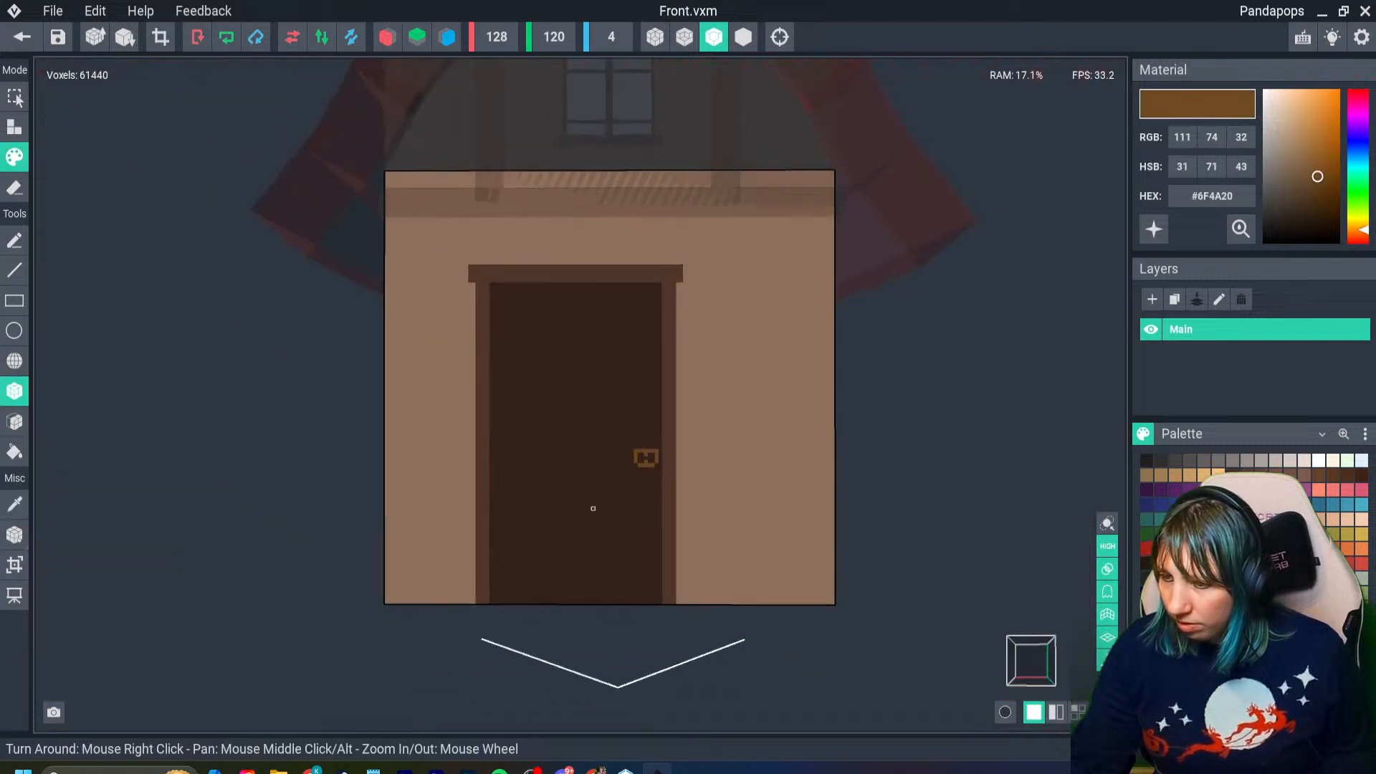
# - Add a stepped stem topped by a short horizontal bar above the handle ring in golden brown
pyautogui.scroll(4, 623, 445)
pyautogui.moveTo(633, 410)
pyautogui.mouseDown()
pyautogui.moveTo(635, 389)
pyautogui.moveTo(622, 390)
pyautogui.mouseUp()
pyautogui.hotkey('ctrl', 'z')
pyautogui.click(640, 389)
pyautogui.click(647, 389)
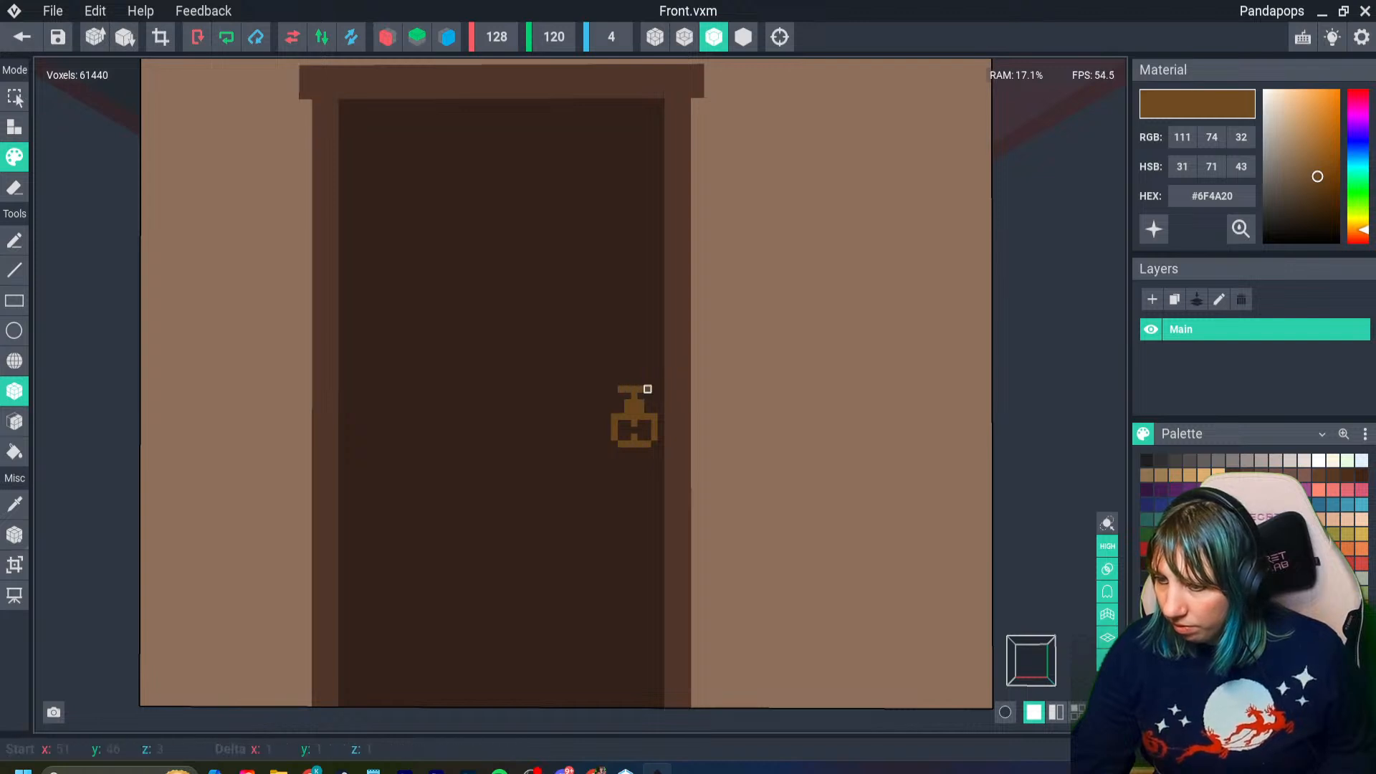
pyautogui.scroll(-5, 602, 522)
pyautogui.moveTo(598, 536); pyautogui.dragTo(597, 535, button='right')
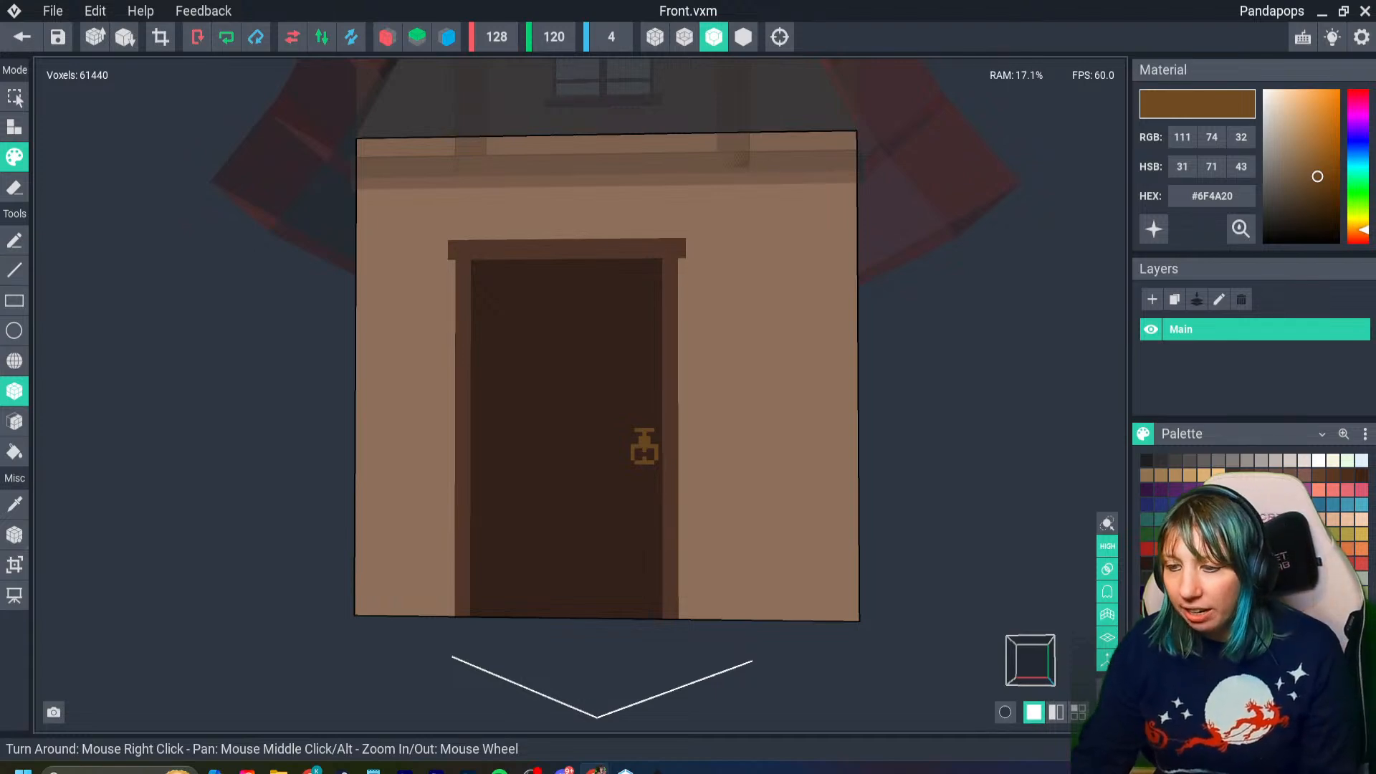
# - Paint a golden-brown strap hinge with a stepped base and arrow-like tip on the door's upper left edge, and save the model
pyautogui.scroll(5, 528, 400)
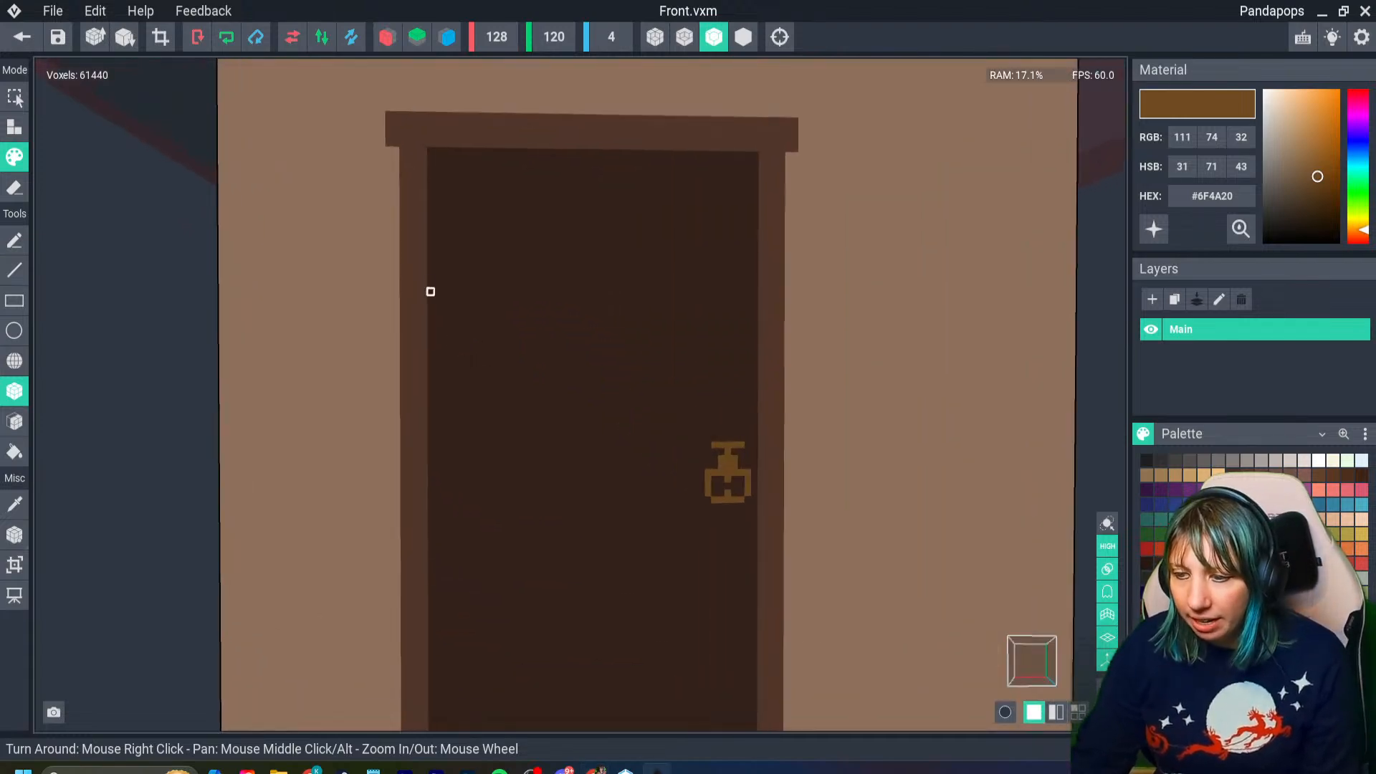
pyautogui.moveTo(430, 254)
pyautogui.mouseDown()
pyautogui.moveTo(489, 254)
pyautogui.moveTo(430, 263)
pyautogui.mouseUp()
pyautogui.moveTo(437, 242); pyautogui.dragTo(437, 263)
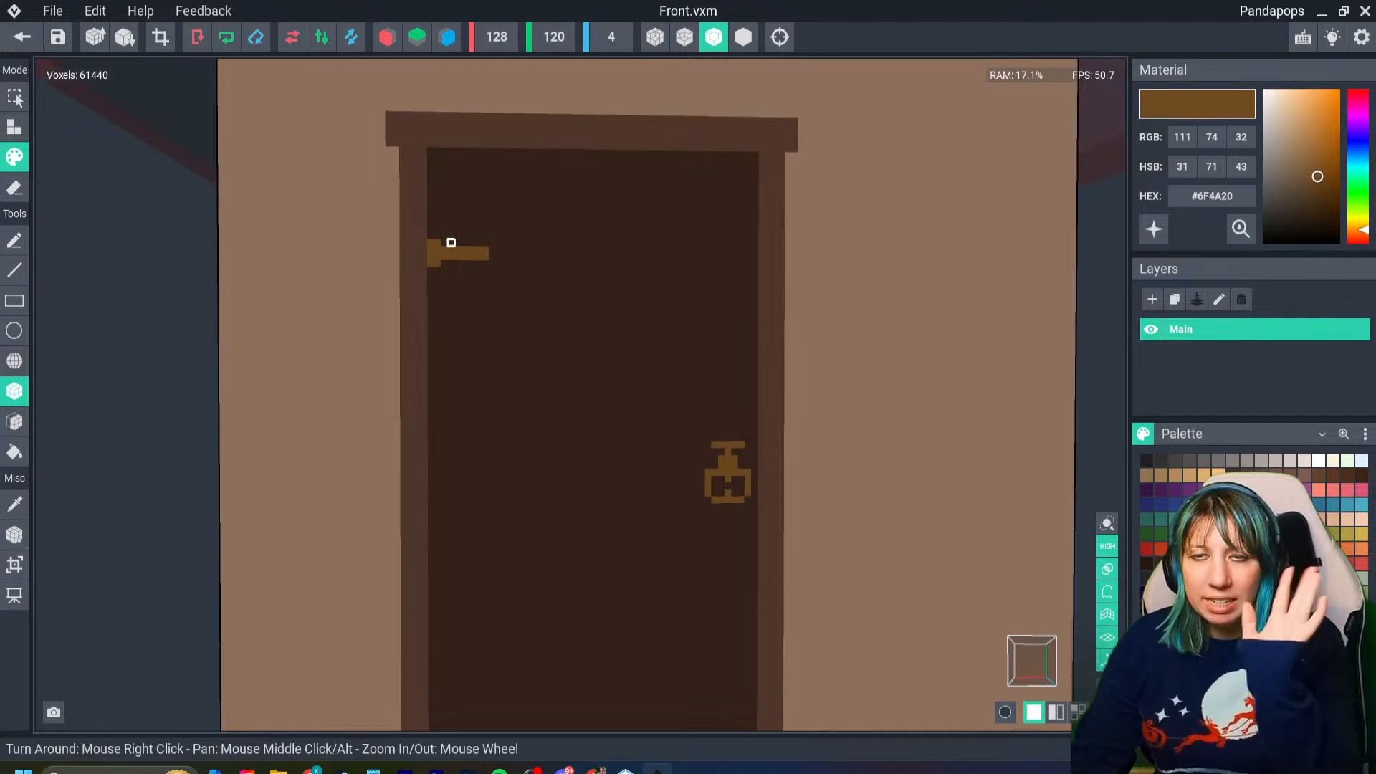
pyautogui.click(430, 235)
pyautogui.click(430, 270)
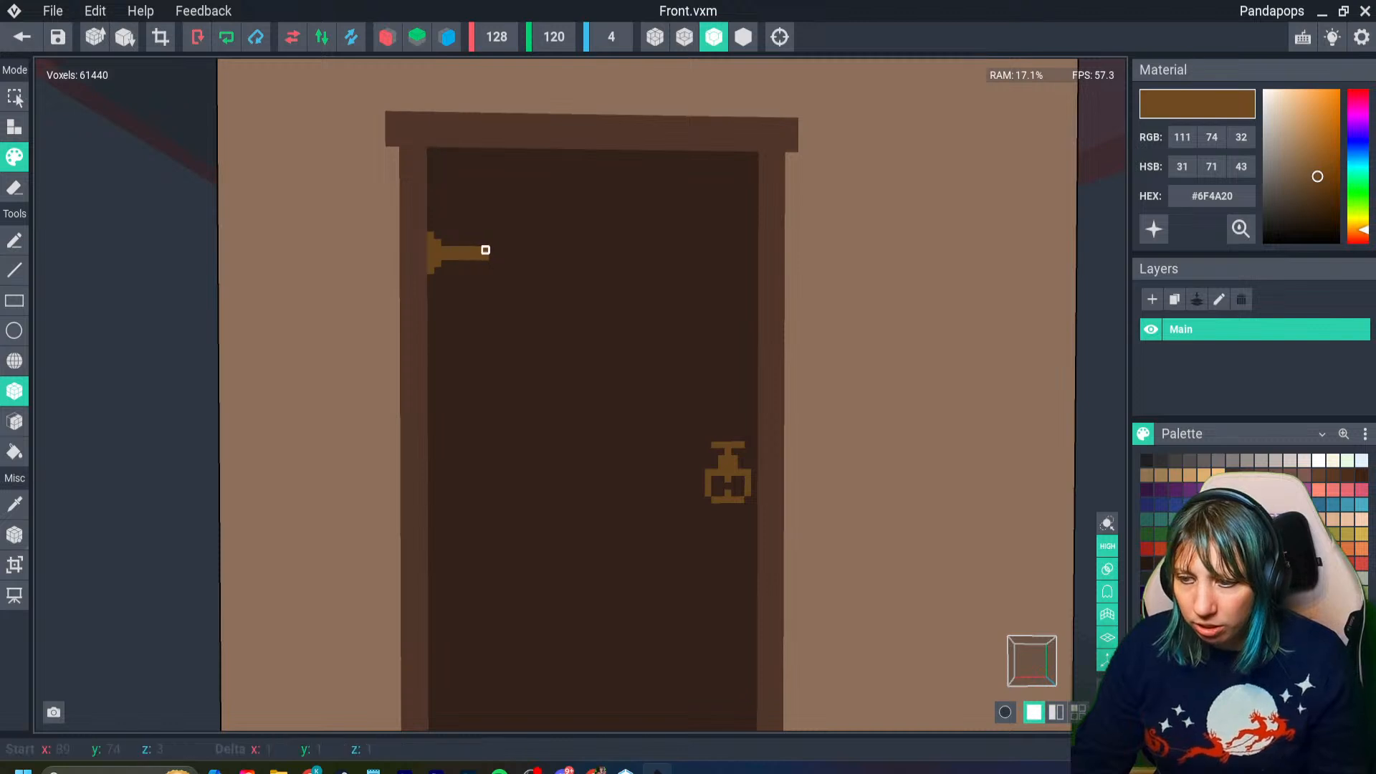
pyautogui.click(479, 243)
pyautogui.click(479, 264)
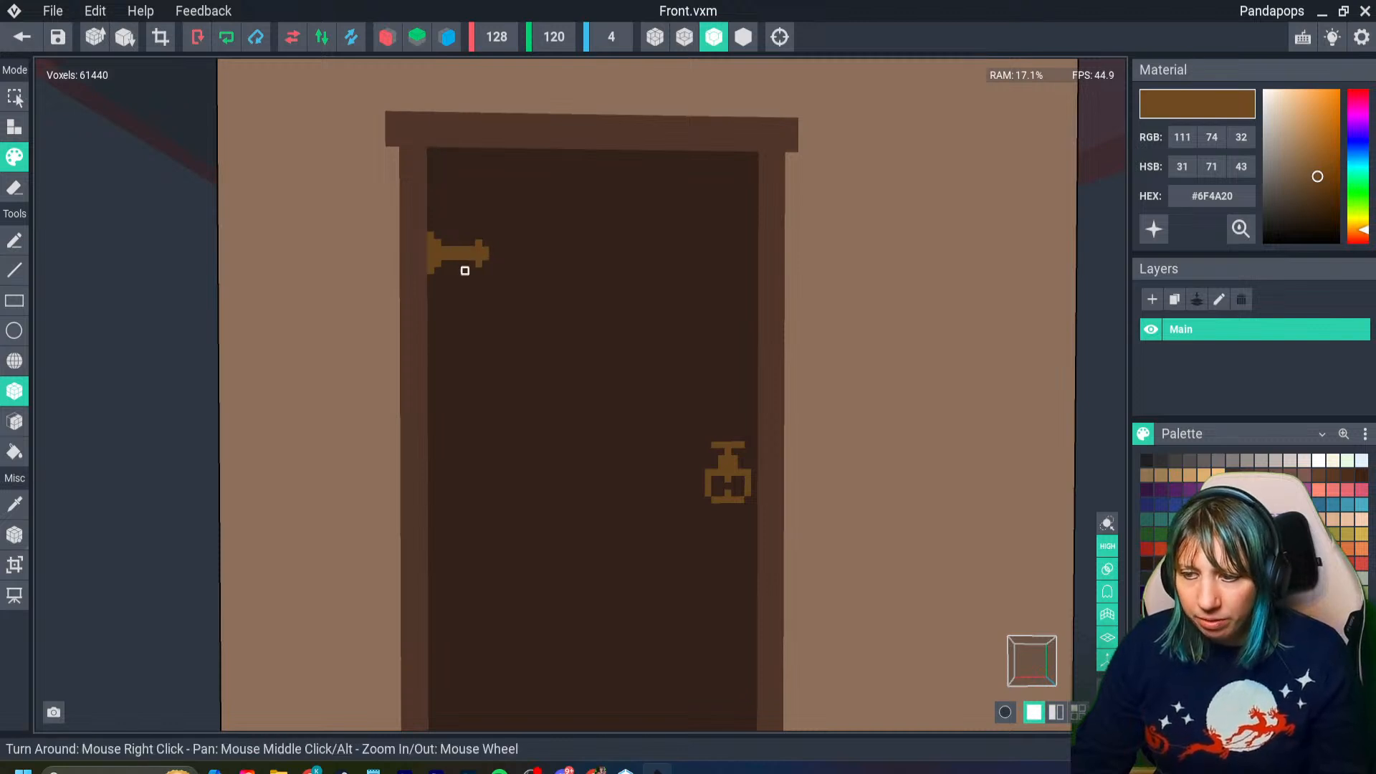
pyautogui.click(477, 235)
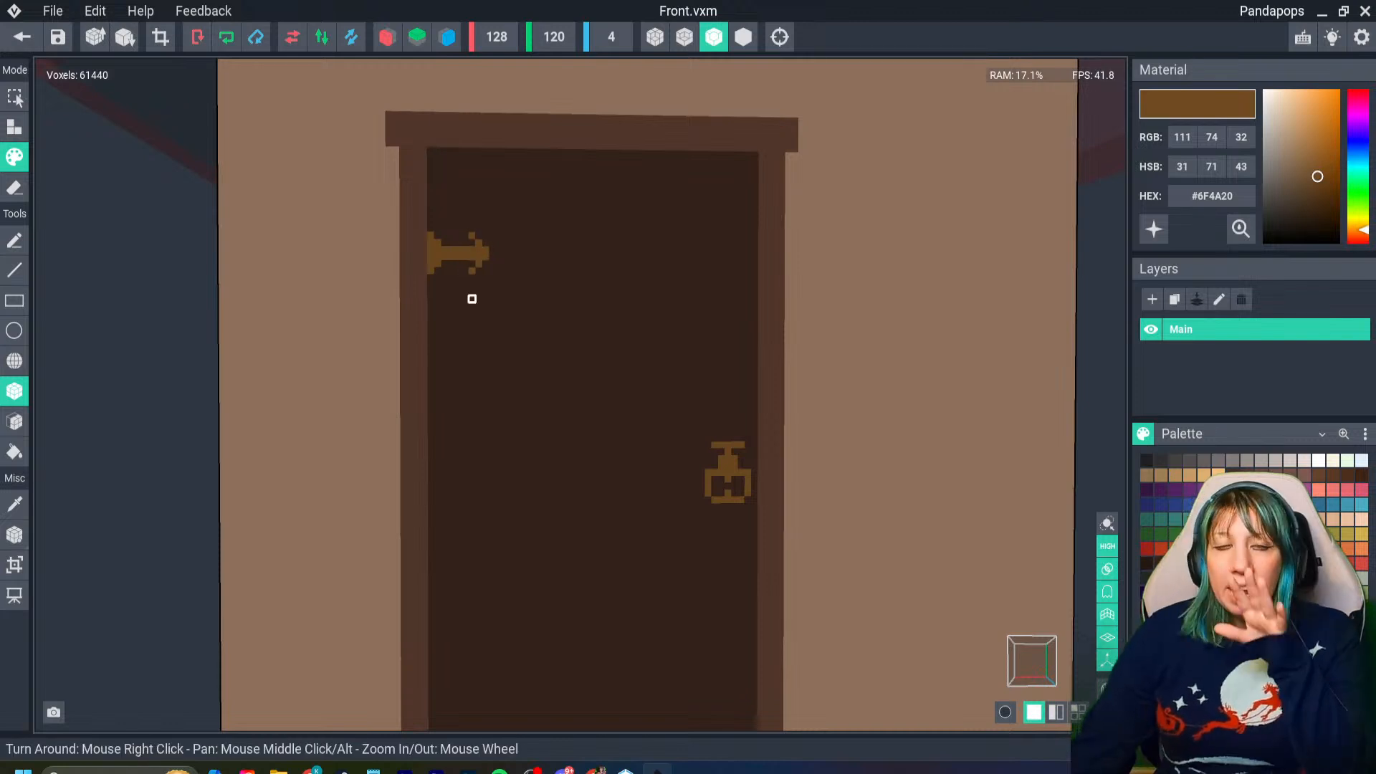
pyautogui.hotkey('ctrl', 's')
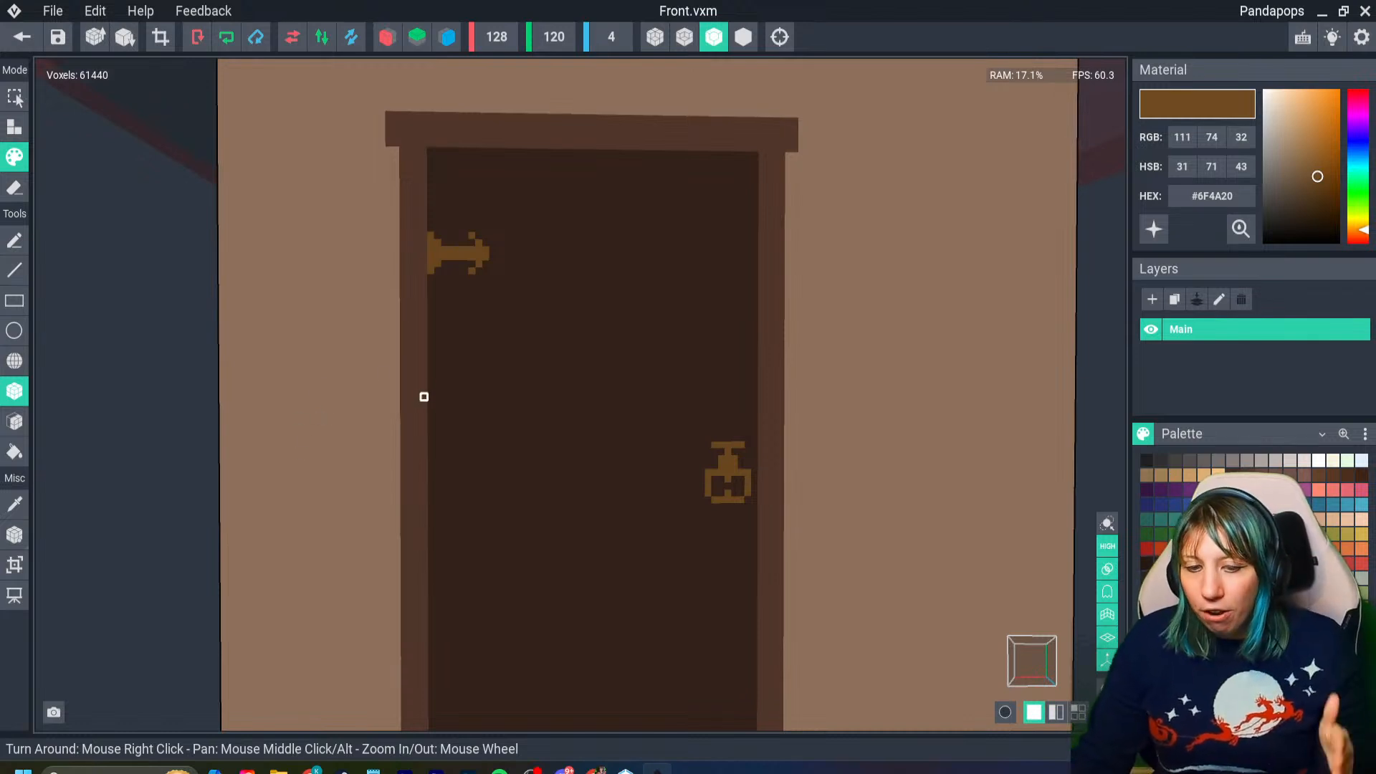
# - Start the lower hinge with a short golden-brown vertical strip against the door's left edge, near the bottom
pyautogui.moveTo(500, 613); pyautogui.dragTo(493, 486, button='middle')
pyautogui.moveTo(492, 485); pyautogui.dragTo(470, 497, button='right')
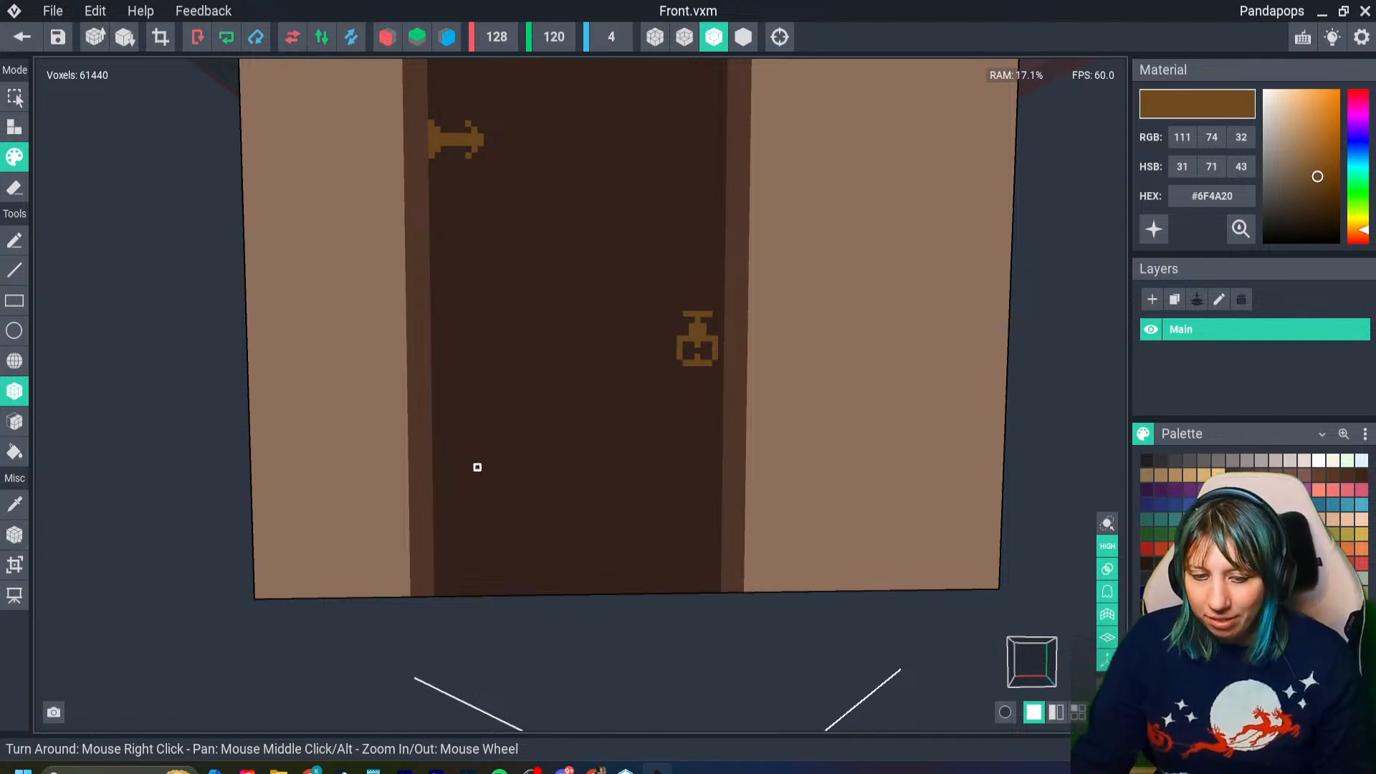
pyautogui.scroll(3, 446, 466)
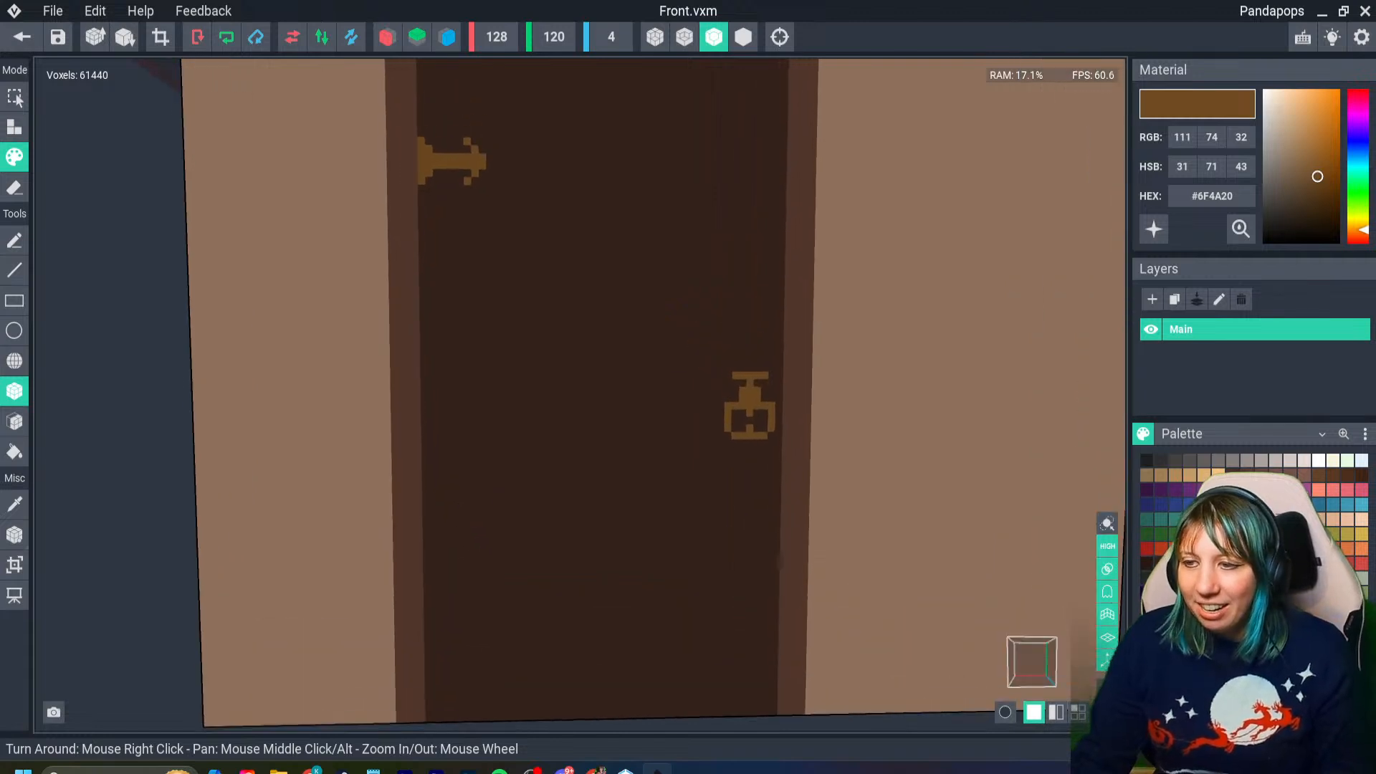
pyautogui.scroll(-3, 445, 447)
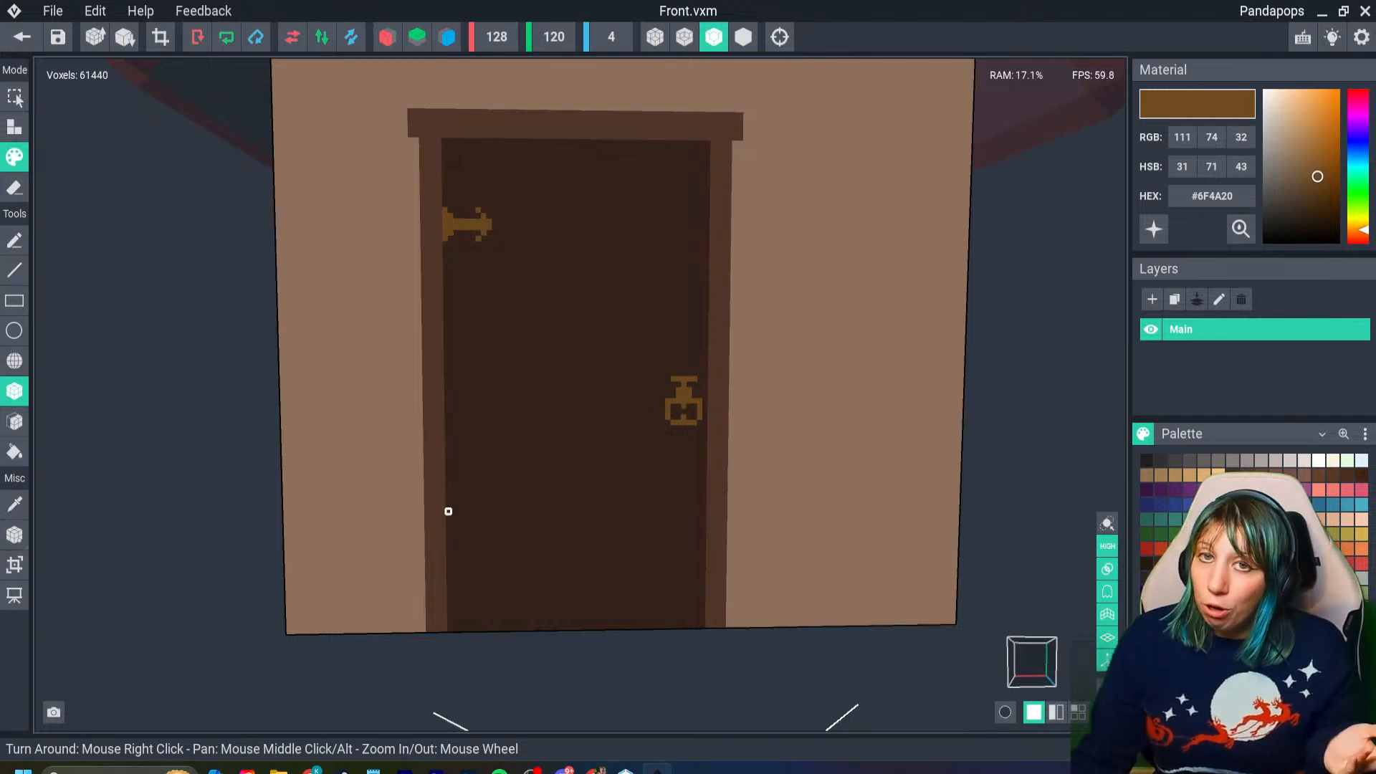
pyautogui.scroll(4, 449, 581)
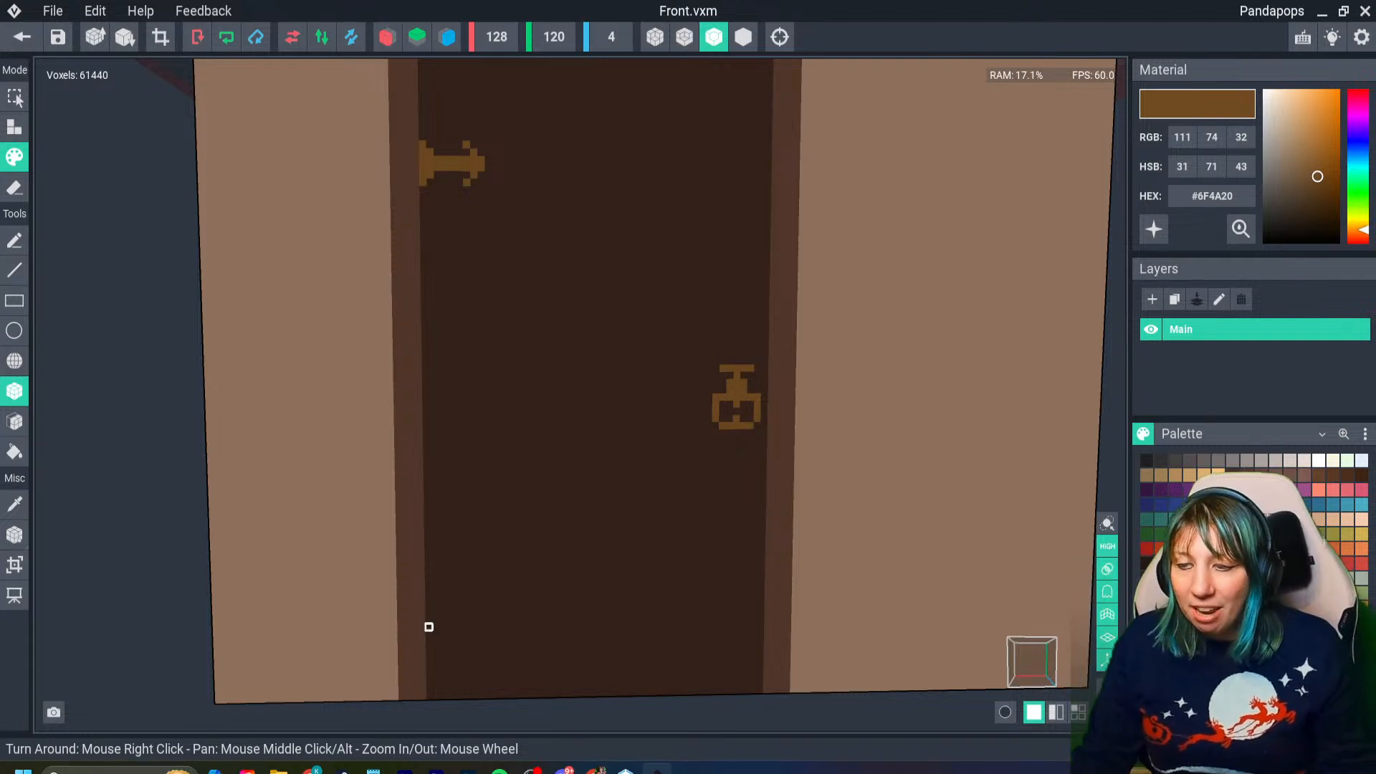
pyautogui.scroll(3, 430, 627)
pyautogui.scroll(-2, 439, 593)
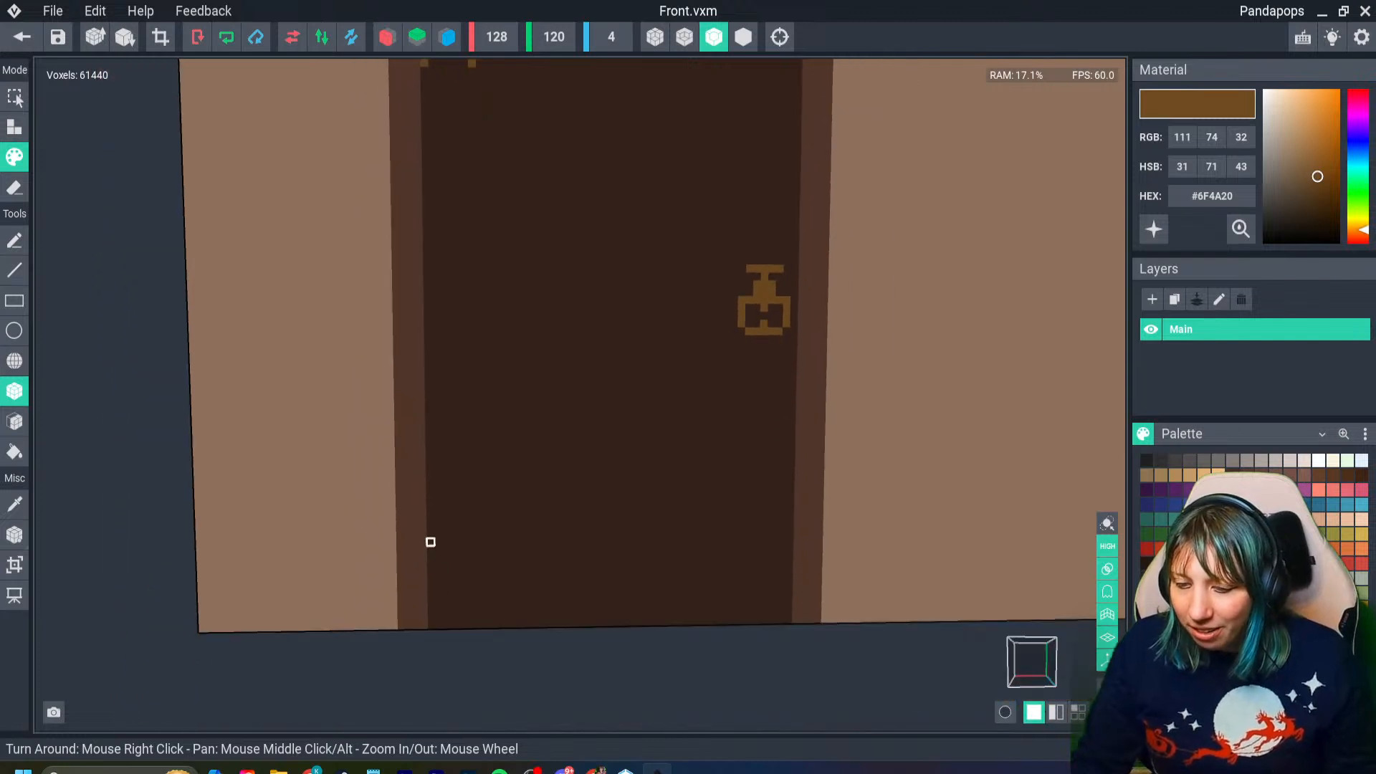
pyautogui.moveTo(431, 541); pyautogui.dragTo(431, 565)
pyautogui.scroll(-1, 459, 536)
pyautogui.scroll(-1, 466, 521)
pyautogui.moveTo(466, 521)
pyautogui.mouseDown(button='middle')
pyautogui.moveTo(473, 497)
pyautogui.moveTo(469, 536)
pyautogui.mouseUp(button='middle')
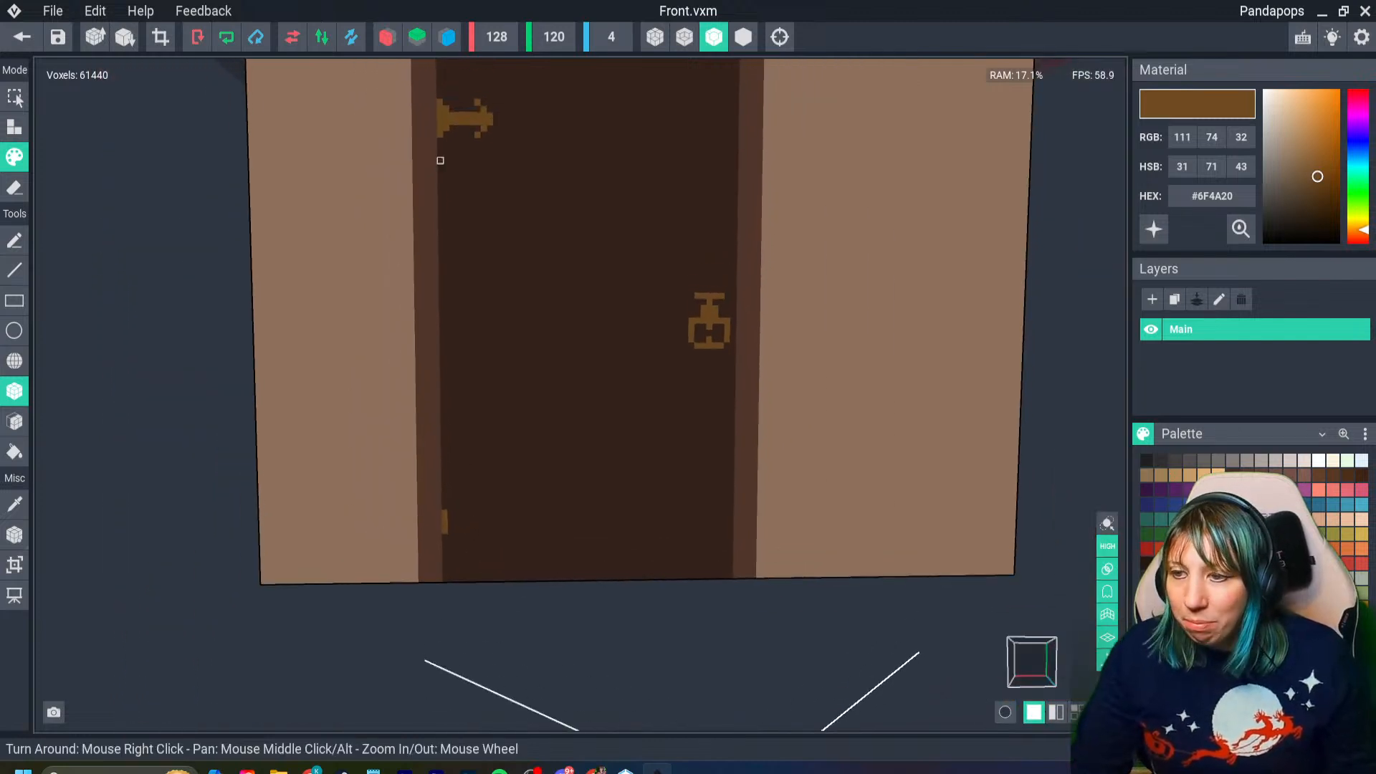
# - Shift the lower hinge's vertical strip slightly upward, covering its lower end with dark brown #35231B, and resample golden brown #6F4A20
pyautogui.moveTo(439, 102); pyautogui.dragTo(440, 136)
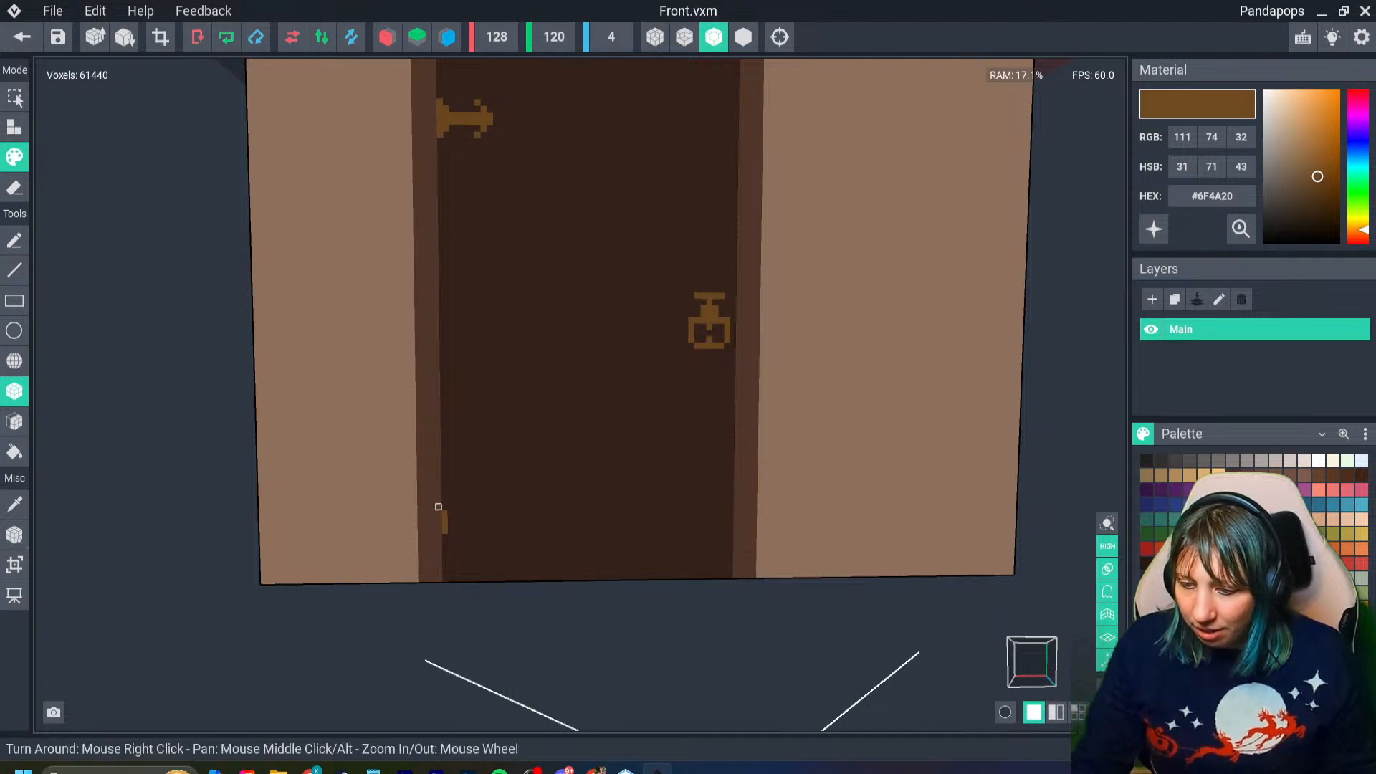
pyautogui.moveTo(445, 505); pyautogui.dragTo(444, 538)
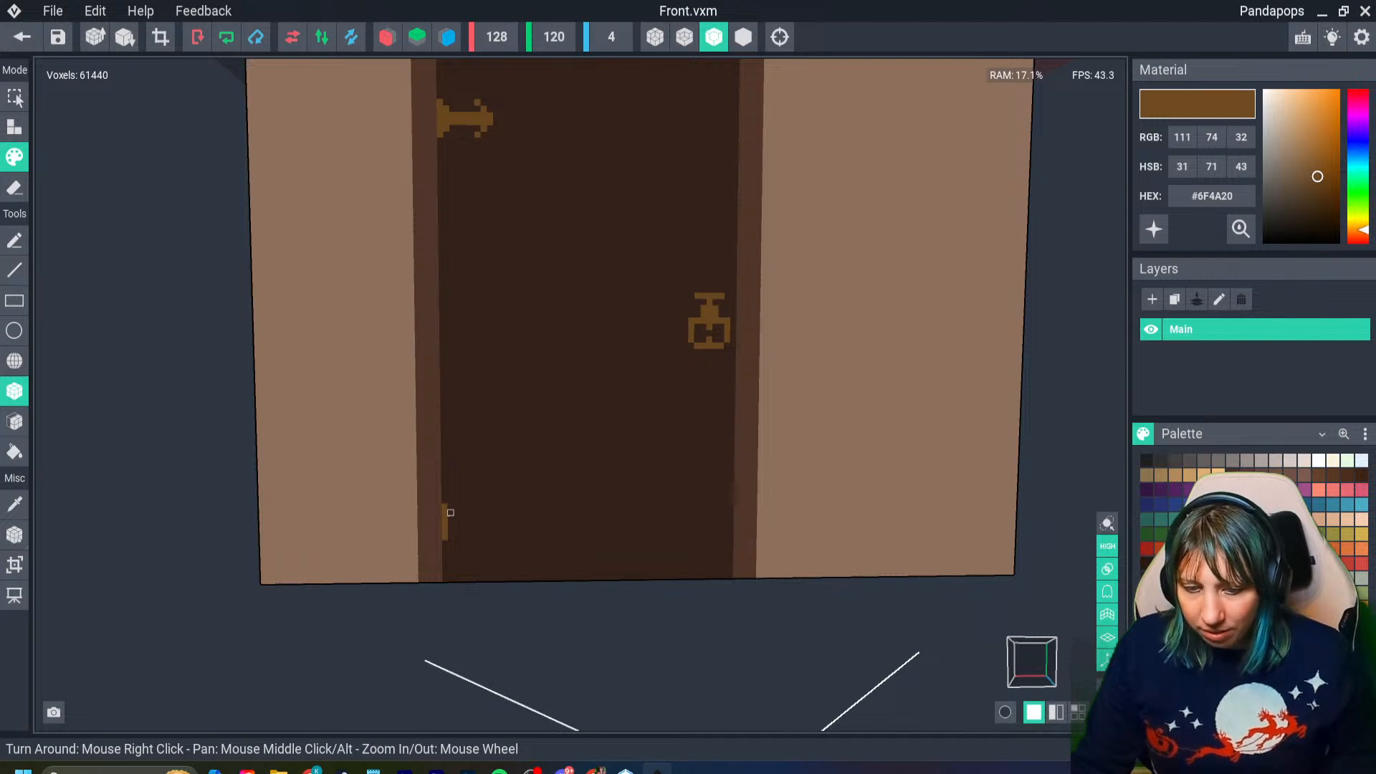
pyautogui.moveTo(440, 507); pyautogui.dragTo(445, 494)
pyautogui.click(462, 538)
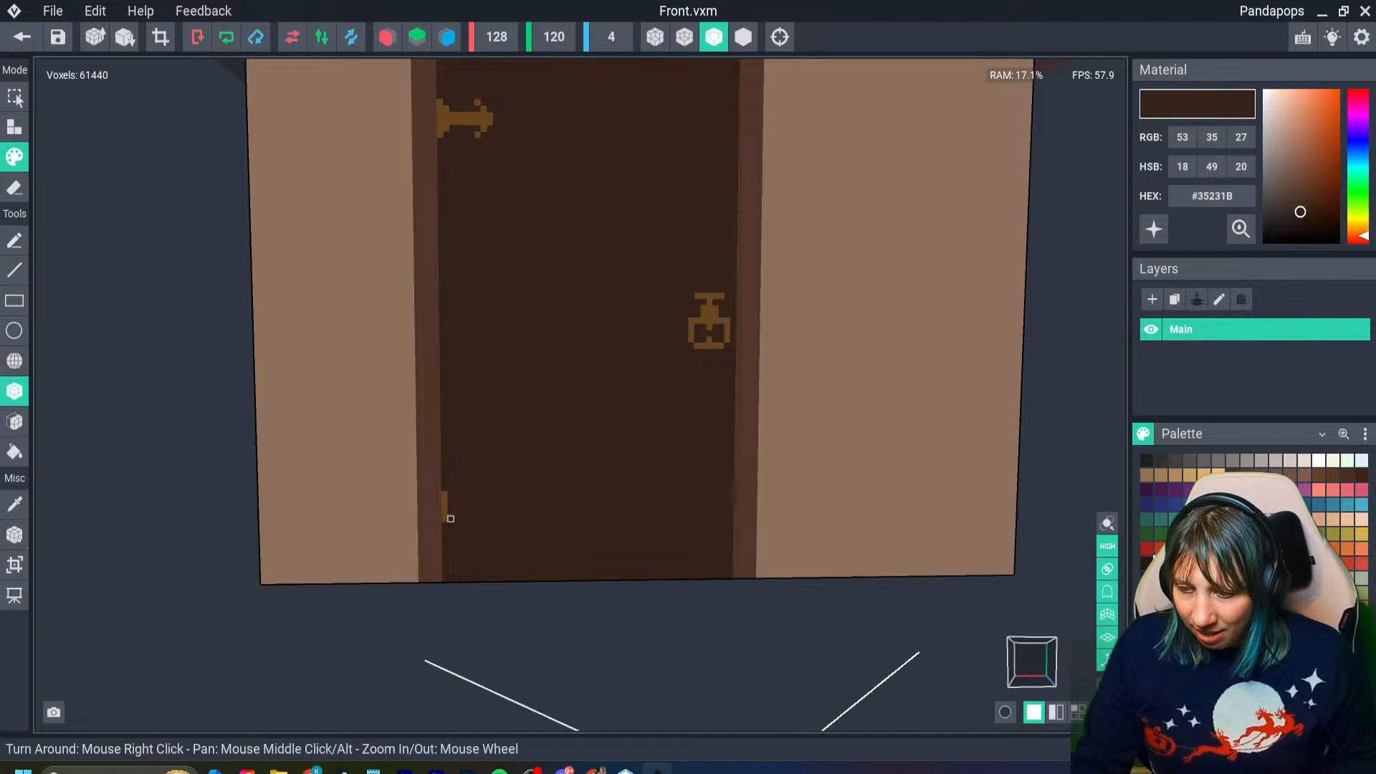
pyautogui.press('i')
pyautogui.click(444, 506)
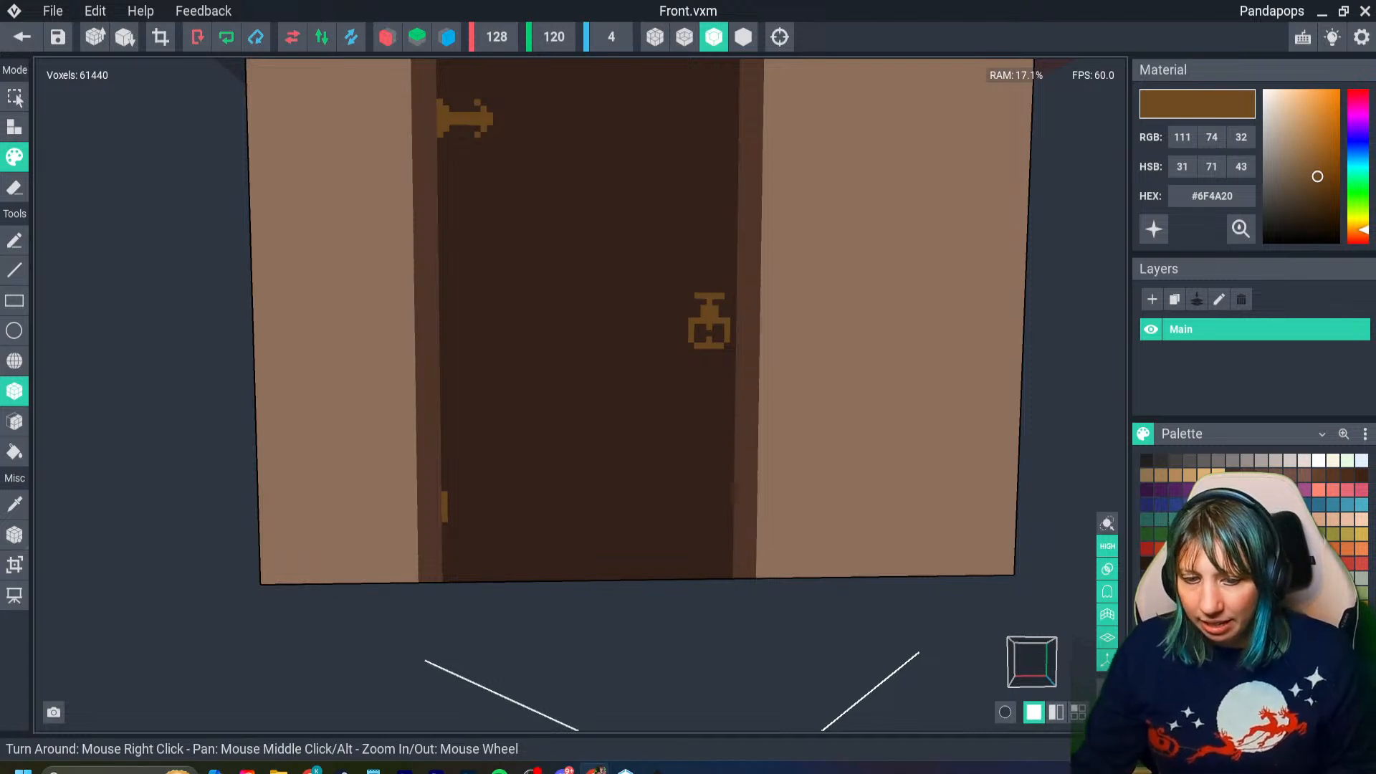
# - Add a thin horizontal arm and a second column to the lower hinge's base in golden brown
pyautogui.scroll(4, 448, 497)
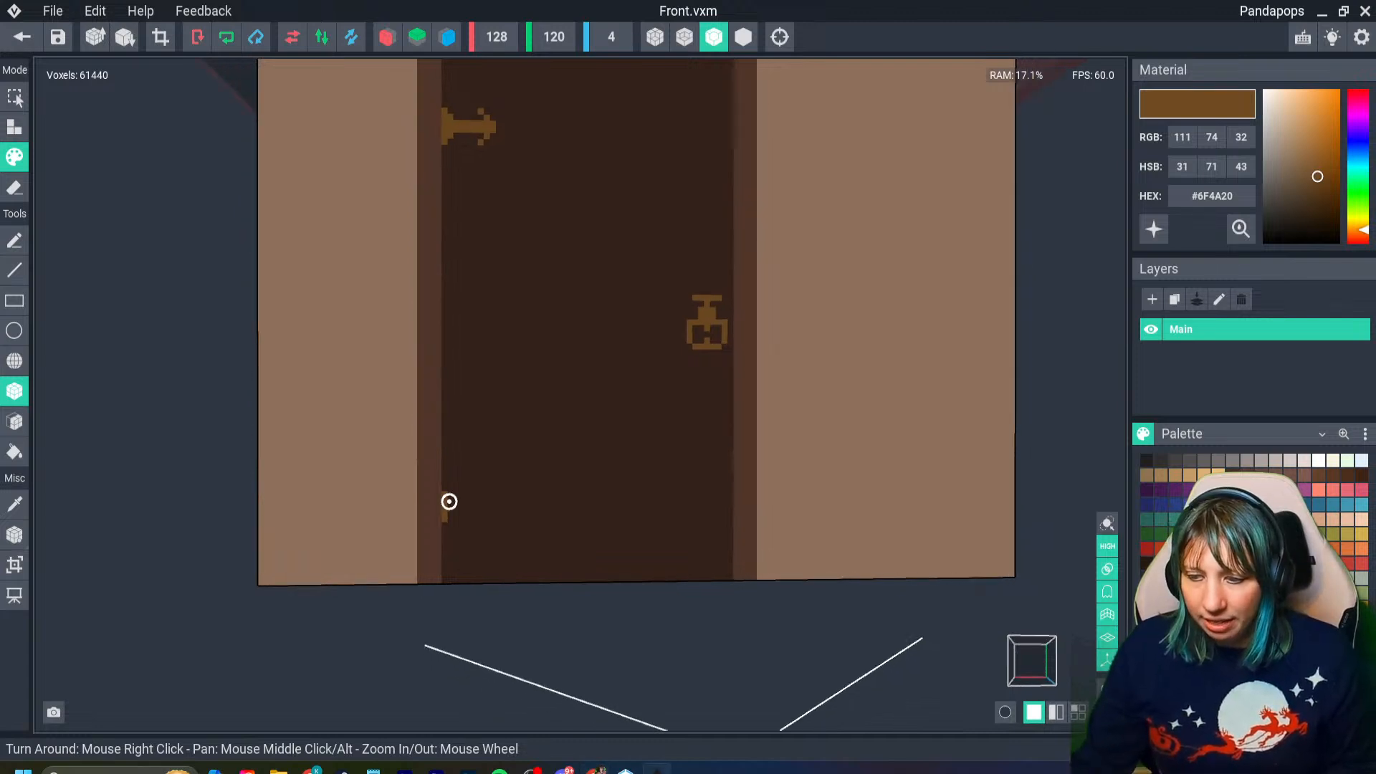
pyautogui.scroll(-3, 464, 478)
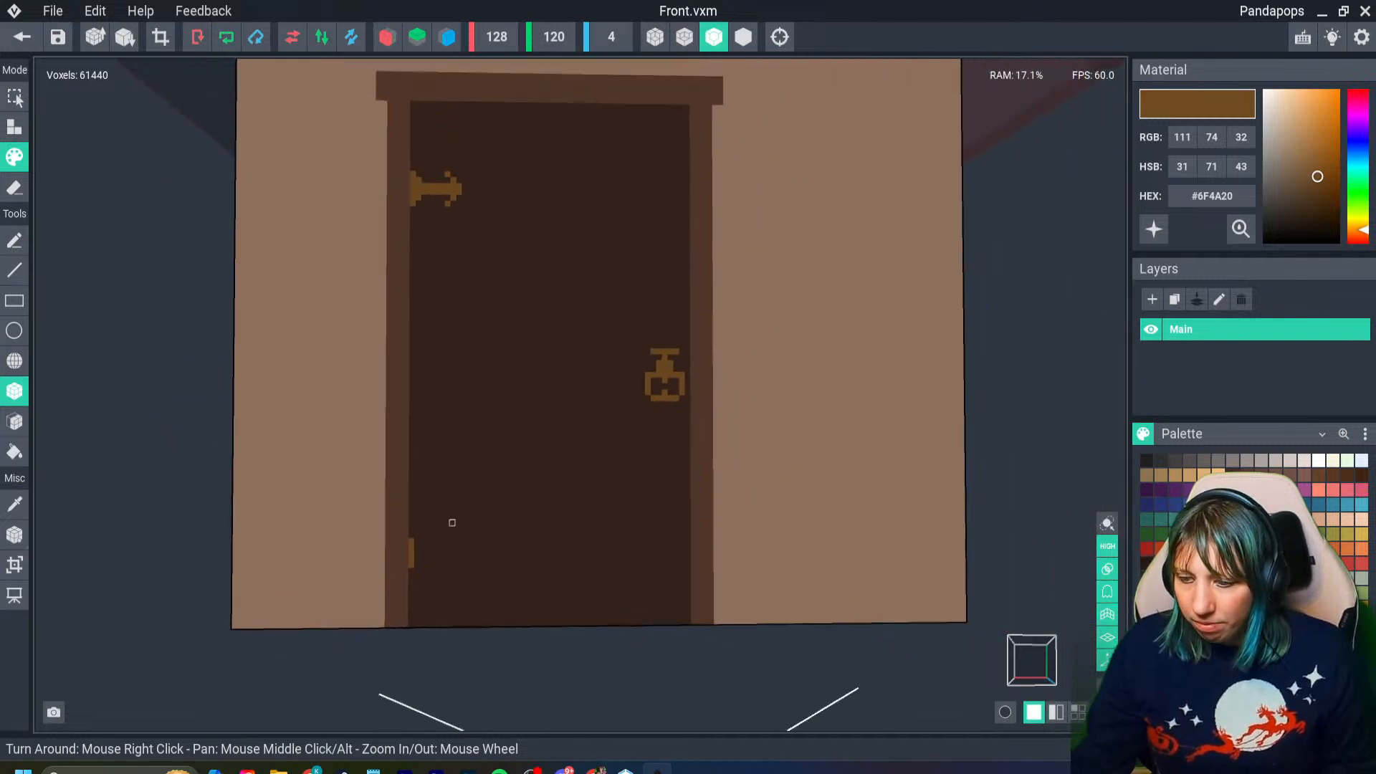
pyautogui.moveTo(417, 547)
pyautogui.mouseDown()
pyautogui.moveTo(417, 558)
pyautogui.moveTo(469, 552)
pyautogui.mouseUp()
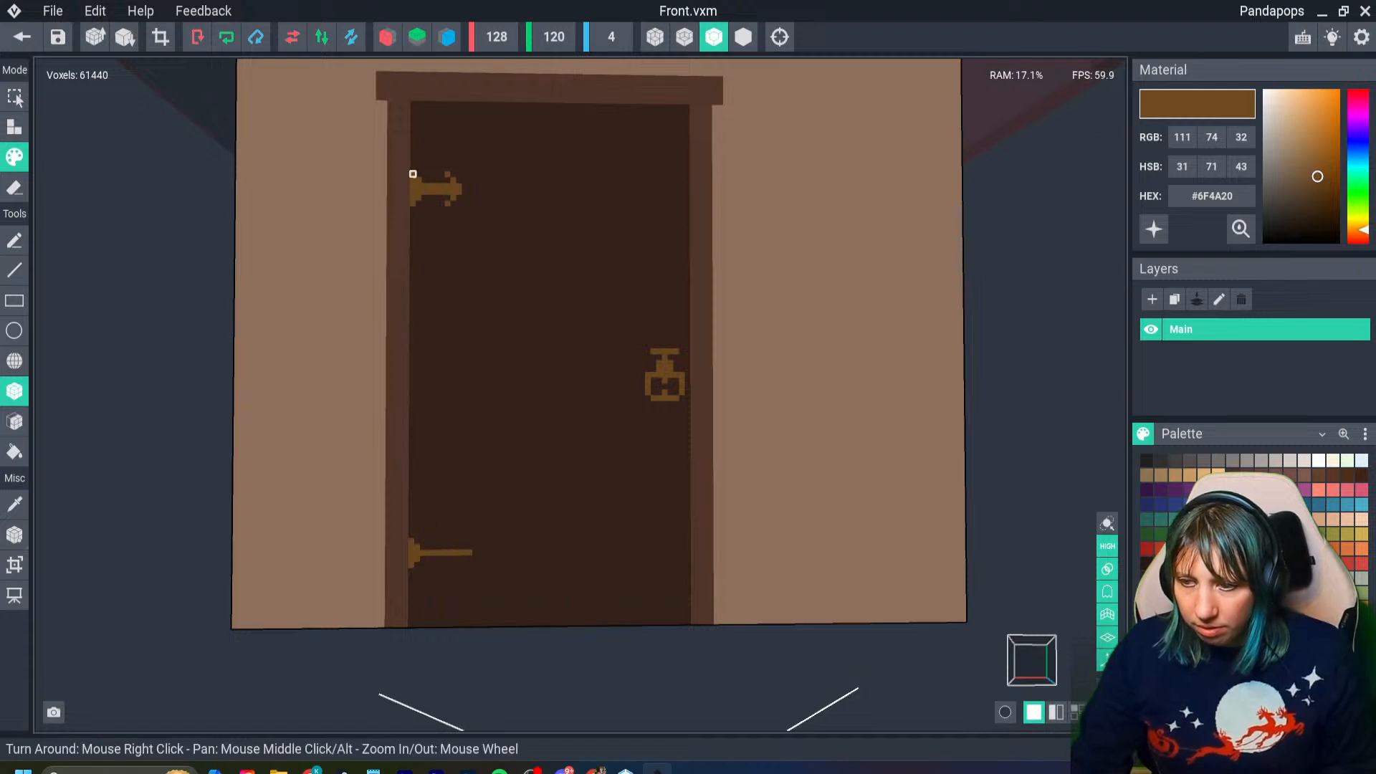
pyautogui.click(413, 537)
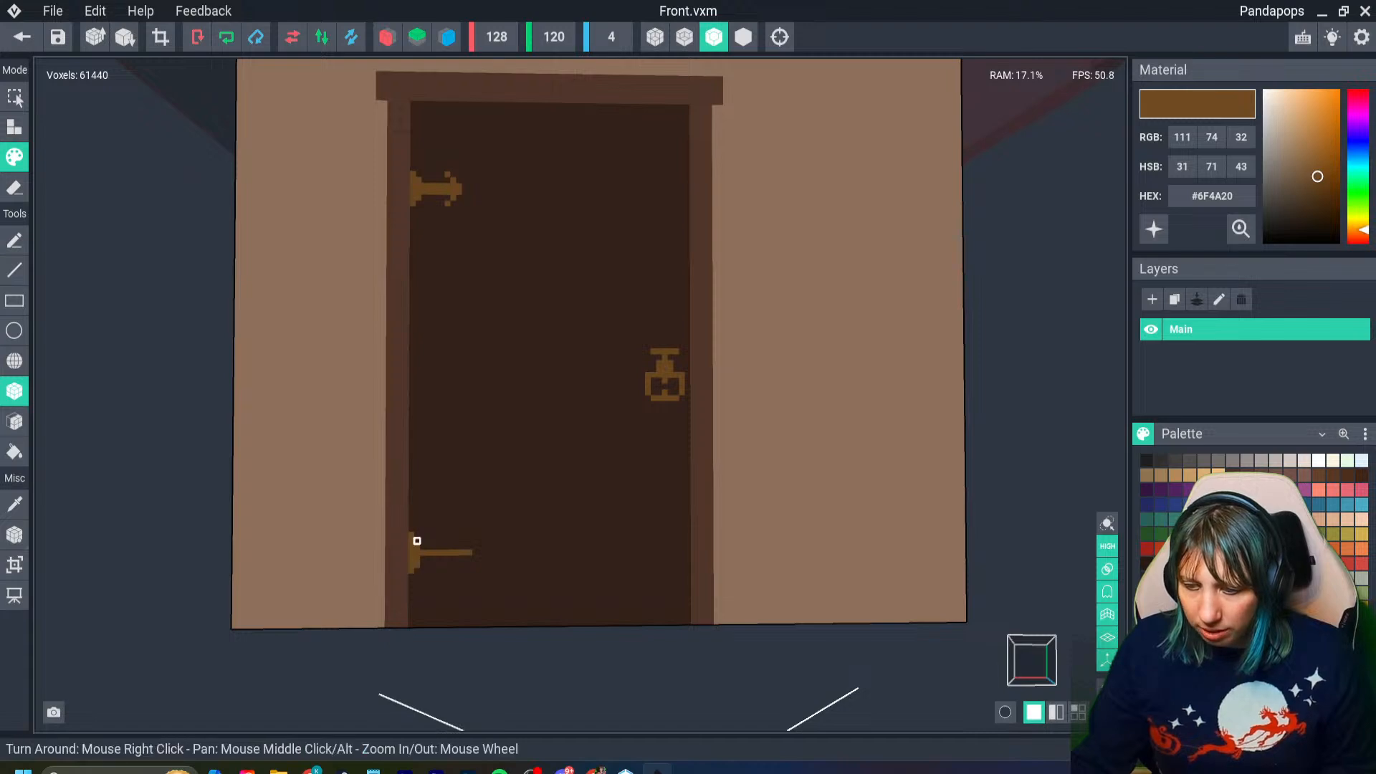
pyautogui.scroll(3, 452, 556)
pyautogui.click(448, 559)
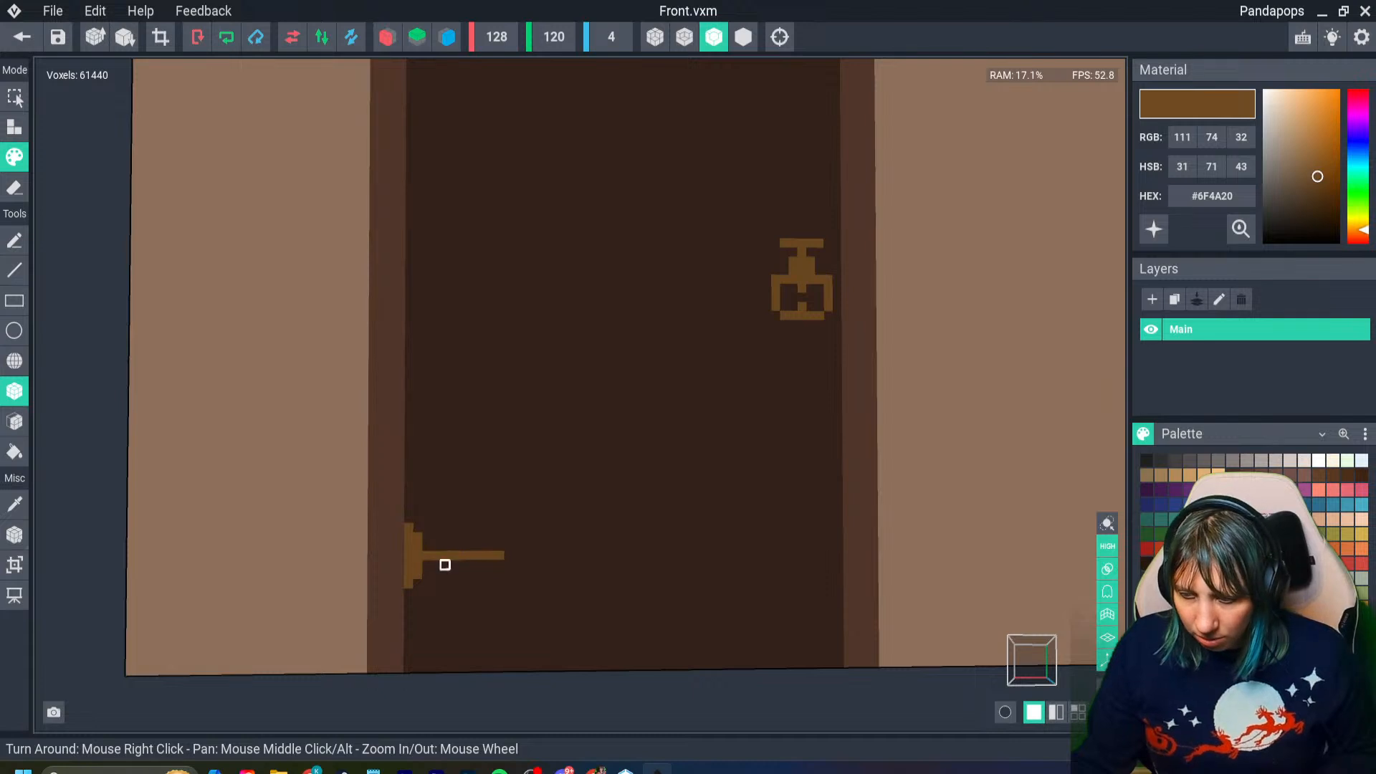
# - Trim the lower end of the lower hinge's base with the door's dark brown and thicken its arm in golden brown
pyautogui.keyDown('alt'); pyautogui.click(436, 583); pyautogui.keyUp('alt')
pyautogui.click(409, 582)
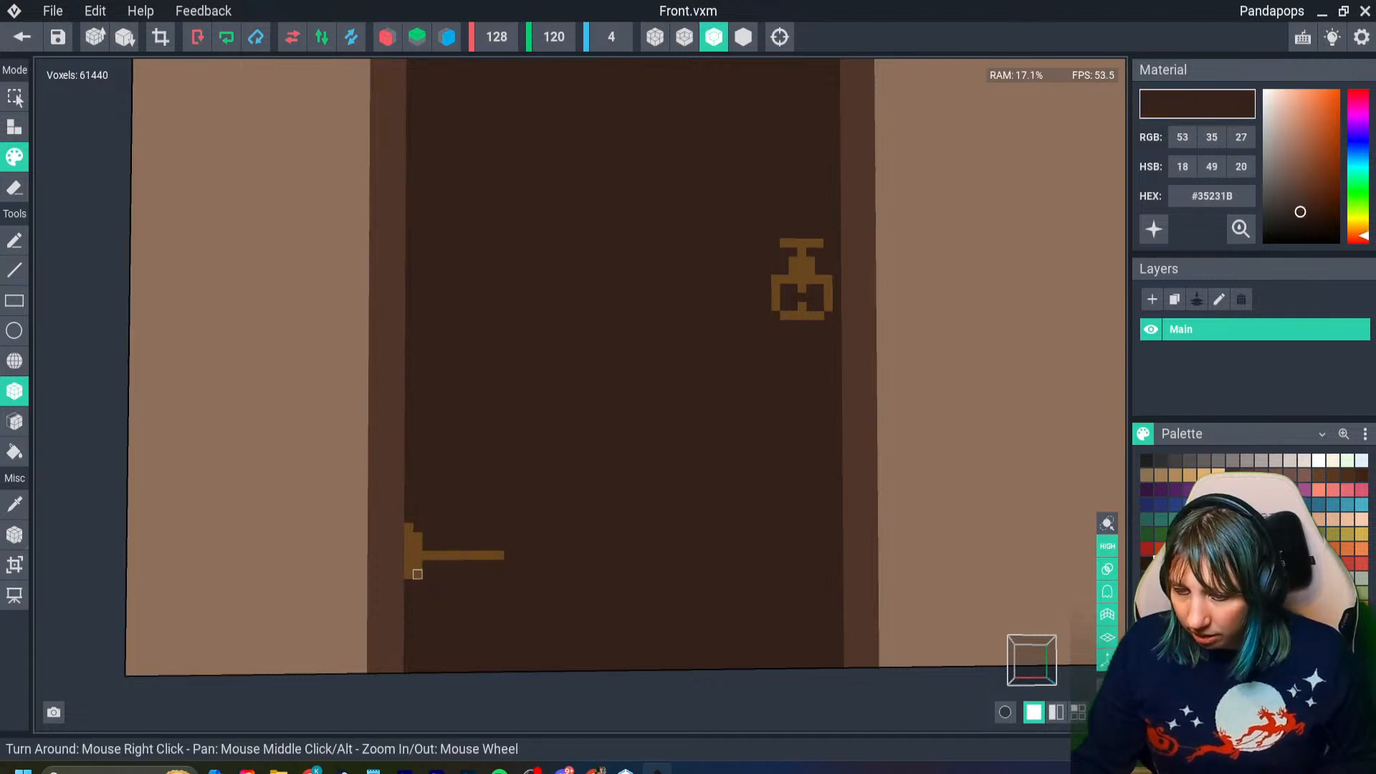
pyautogui.keyDown('alt'); pyautogui.click(436, 555); pyautogui.keyUp('alt')
pyautogui.moveTo(427, 547); pyautogui.dragTo(501, 547)
pyautogui.scroll(-3, 501, 547)
pyautogui.scroll(3, 479, 488)
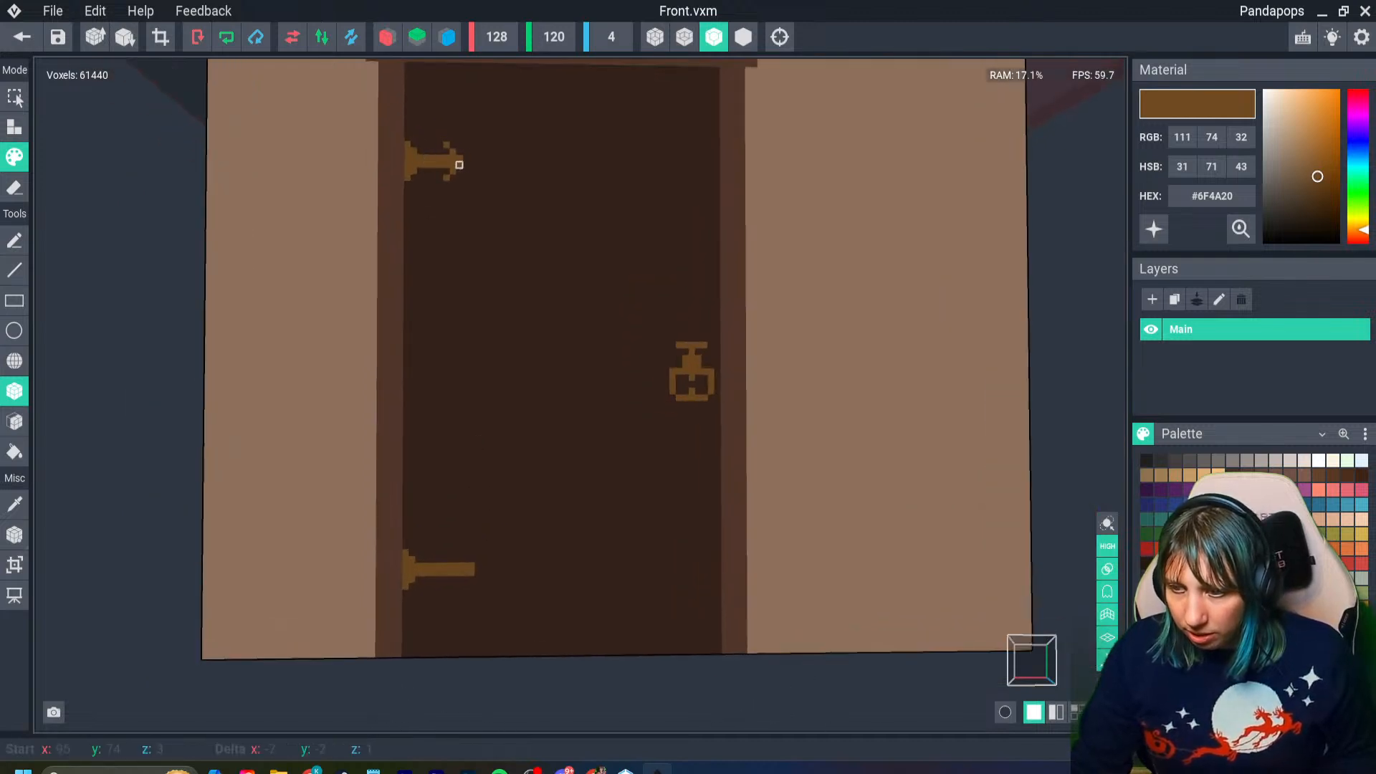
# - Shorten the lower hinge's arm with the door colour and finish it with an arrow-like tip in golden brown #6F4A20
pyautogui.press('i')
pyautogui.click(491, 572)
pyautogui.moveTo(471, 565); pyautogui.dragTo(465, 572)
pyautogui.press('i')
pyautogui.click(451, 573)
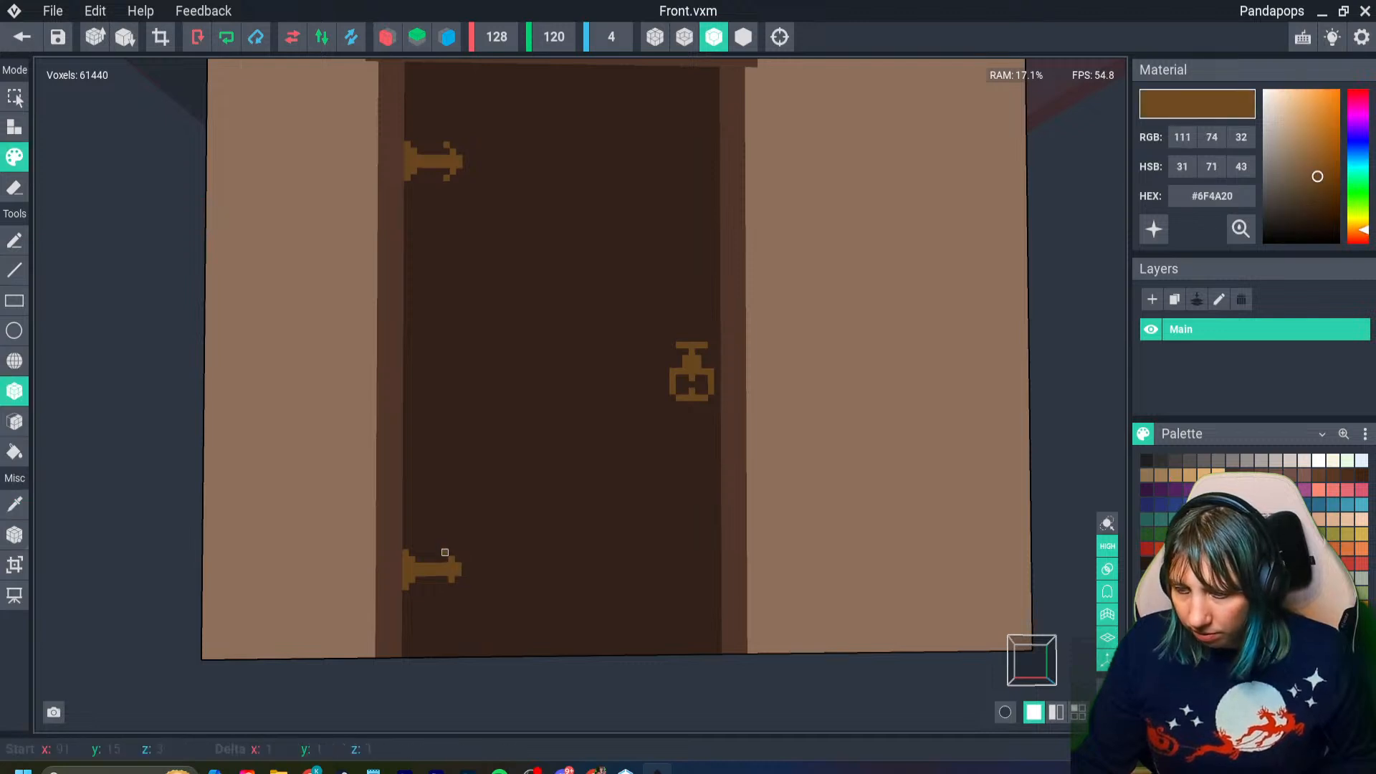
pyautogui.scroll(-3, 509, 540)
pyautogui.scroll(1, 460, 529)
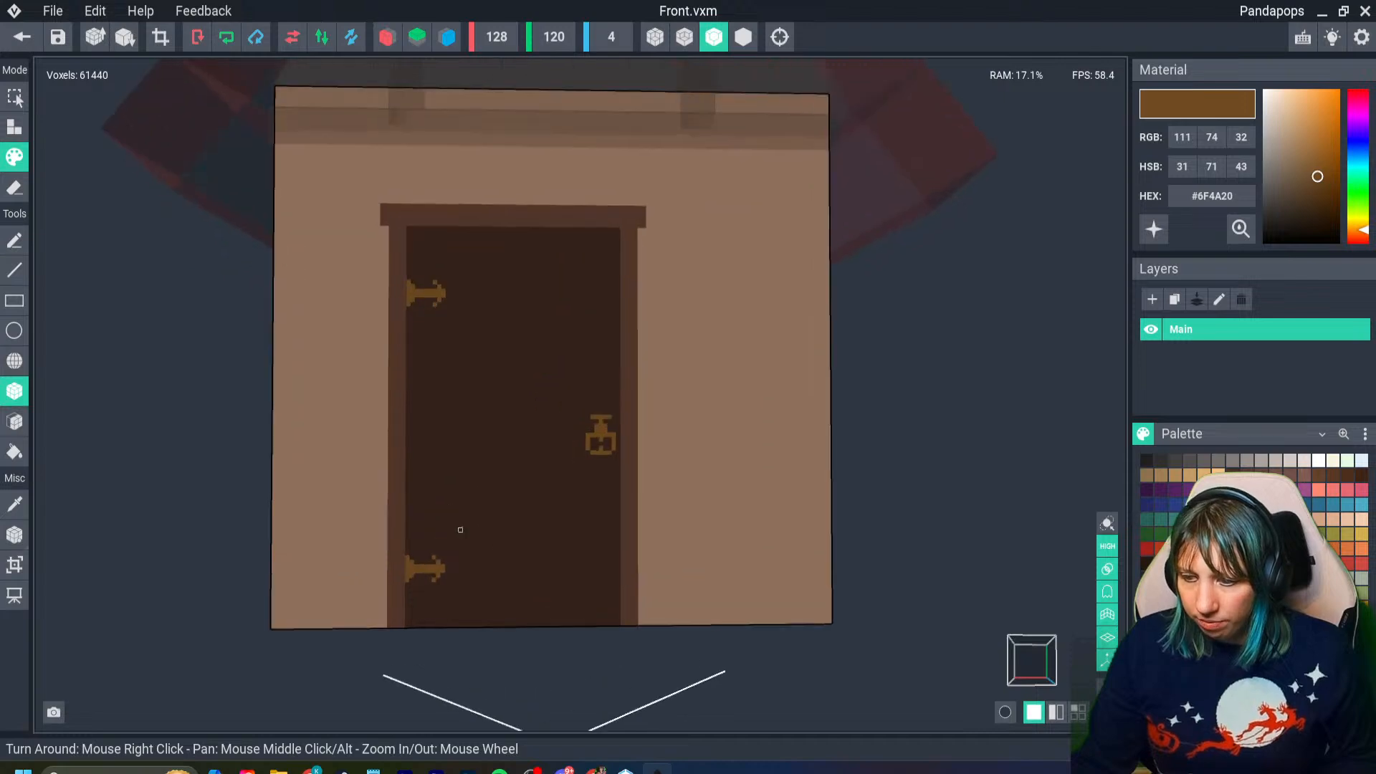
# - Paint a matching golden-brown strap hinge with a stepped base and arrow-like tip midway between the other two hinges
pyautogui.scroll(2, 412, 381)
pyautogui.moveTo(407, 382); pyautogui.dragTo(407, 404)
pyautogui.scroll(2, 433, 404)
pyautogui.scroll(1, 432, 404)
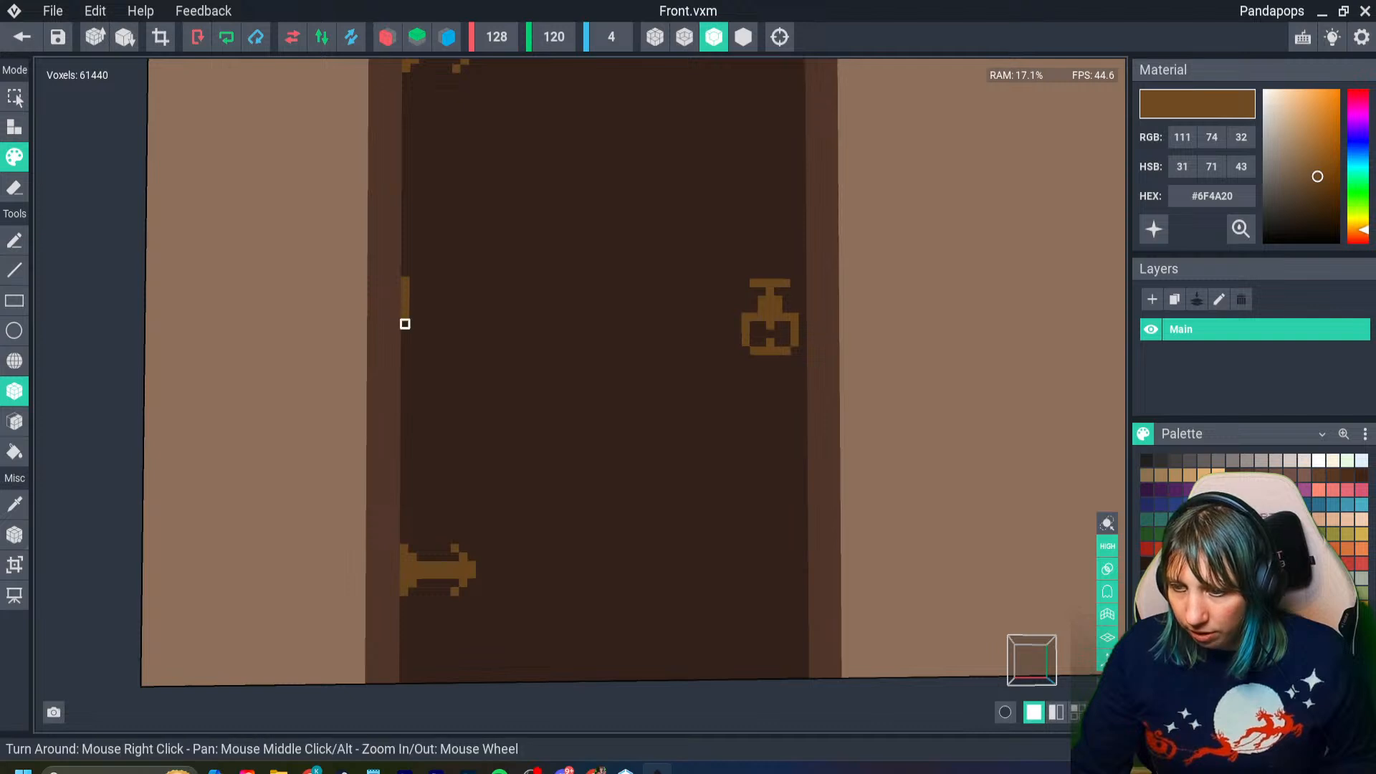
pyautogui.moveTo(412, 313)
pyautogui.mouseDown()
pyautogui.moveTo(414, 289)
pyautogui.moveTo(464, 307)
pyautogui.moveTo(421, 304)
pyautogui.moveTo(464, 307)
pyautogui.moveTo(472, 289)
pyautogui.mouseUp()
pyautogui.click(463, 290)
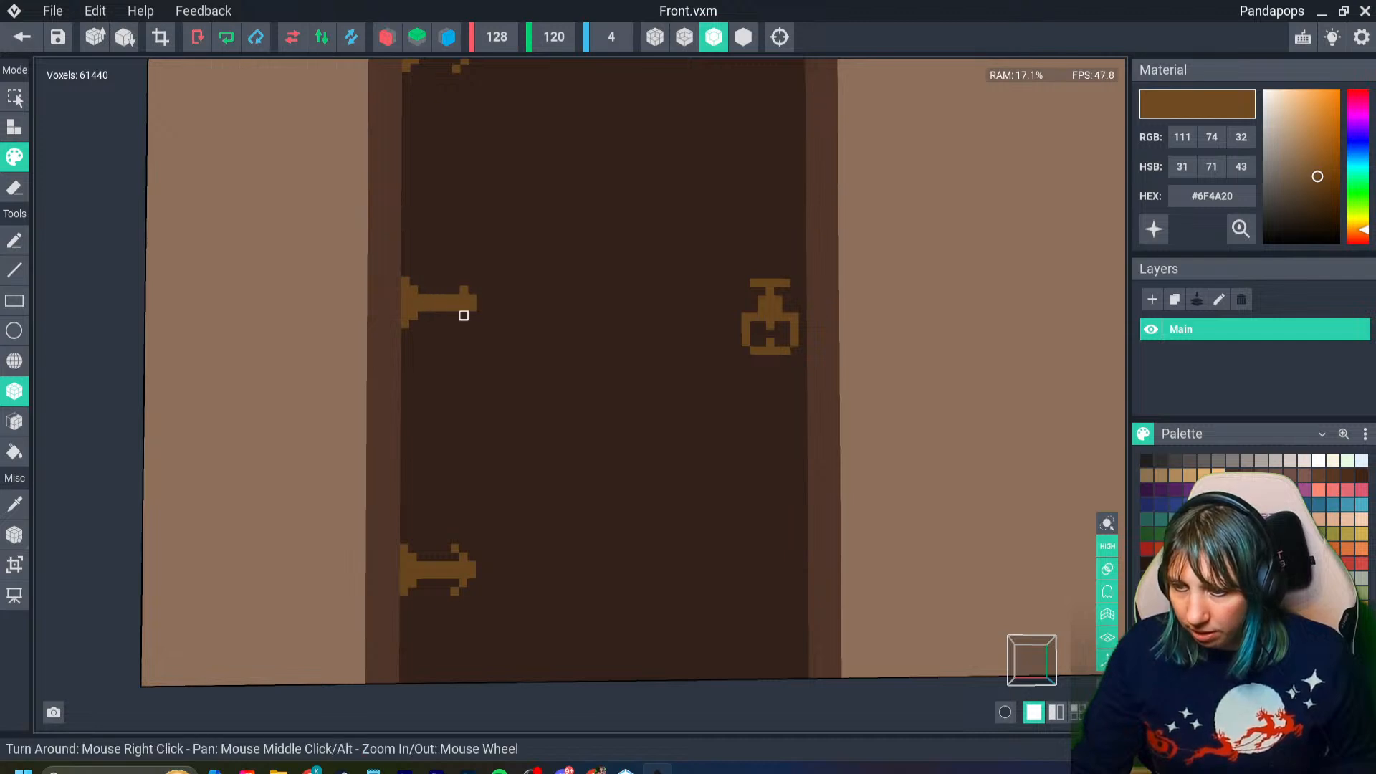
pyautogui.click(463, 315)
pyautogui.click(455, 324)
pyautogui.scroll(-6, 447, 281)
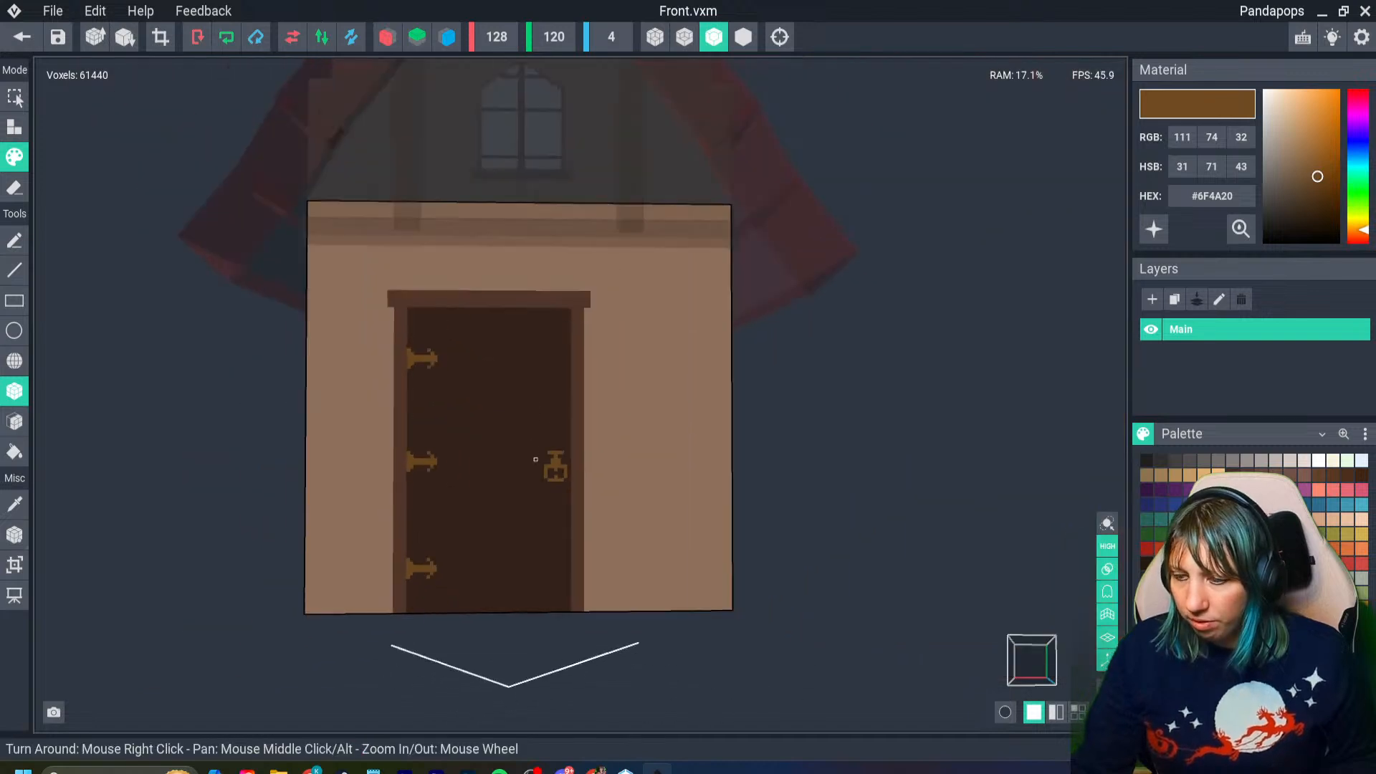
# - Choose the slightly lighter brown #452E22 and start a vertical wood-grain line near the door's top, beside the hinges
pyautogui.scroll(4, 519, 555)
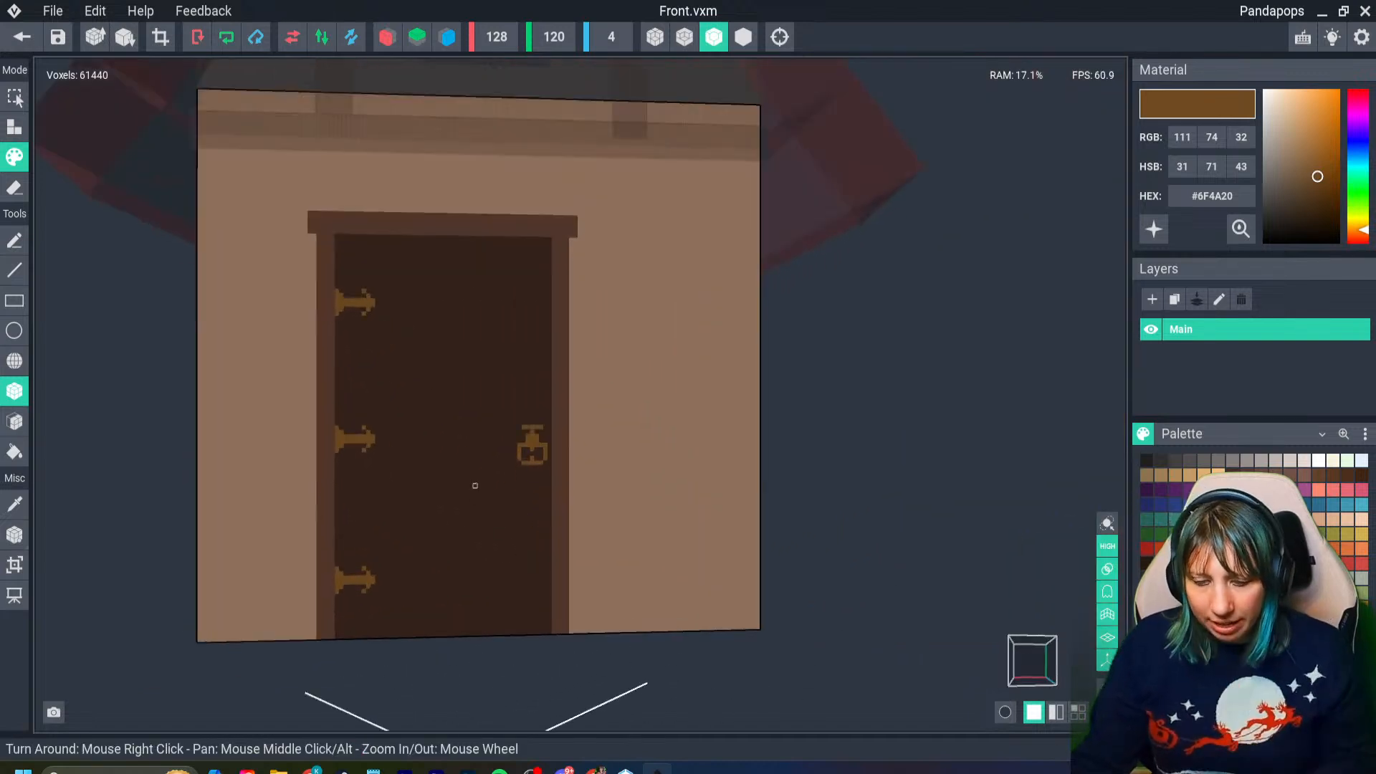
pyautogui.keyDown('ctrl'); pyautogui.click(470, 464); pyautogui.keyUp('ctrl')
pyautogui.click(1174, 563)
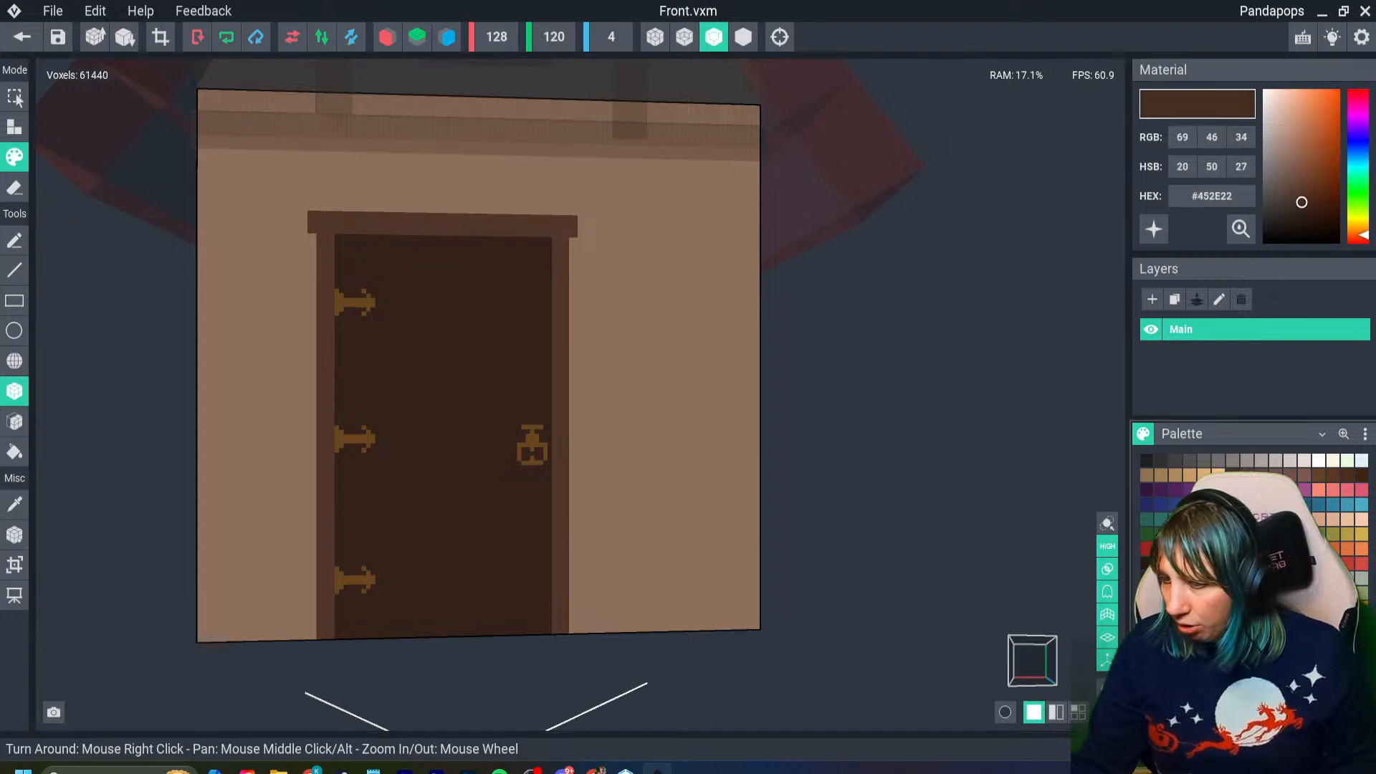
pyautogui.moveTo(382, 250); pyautogui.dragTo(387, 376)
pyautogui.click(14, 241)
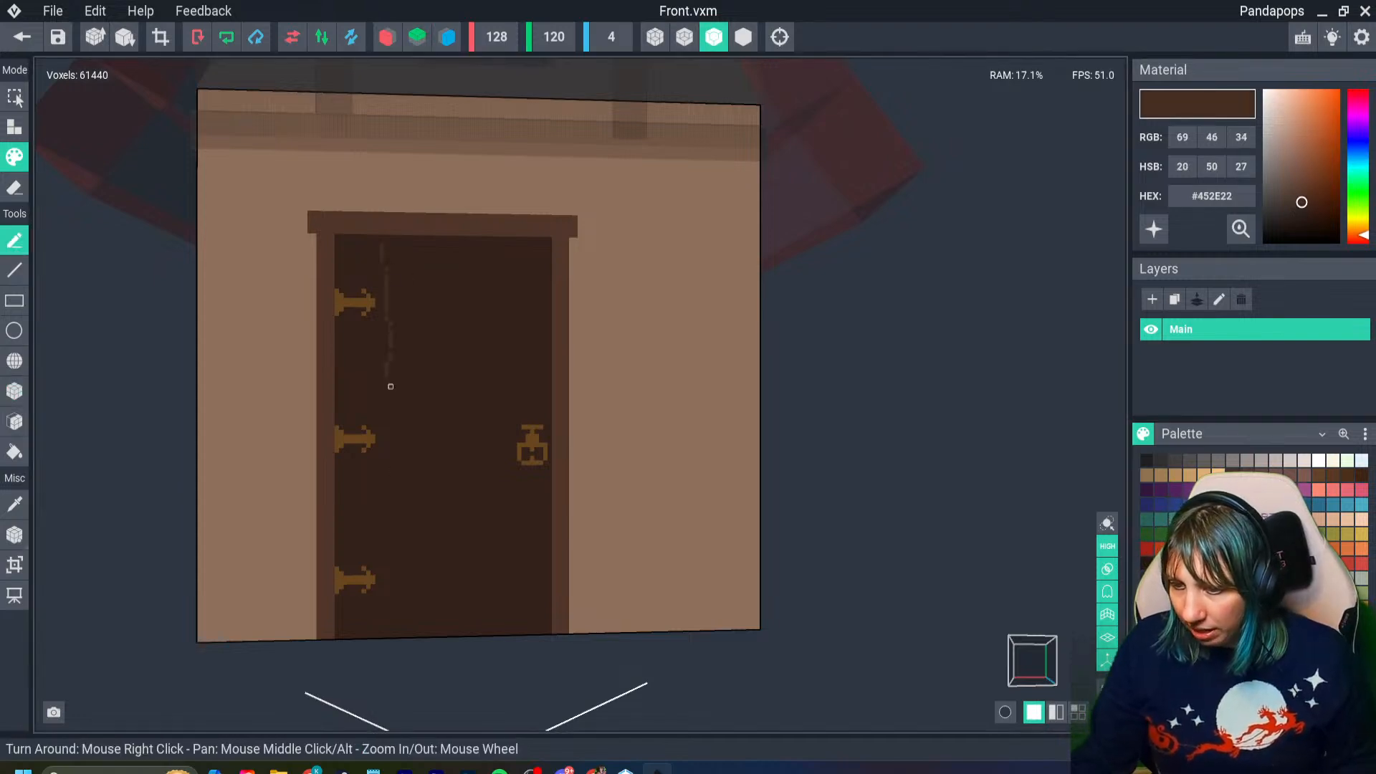
pyautogui.moveTo(393, 437); pyautogui.dragTo(394, 546)
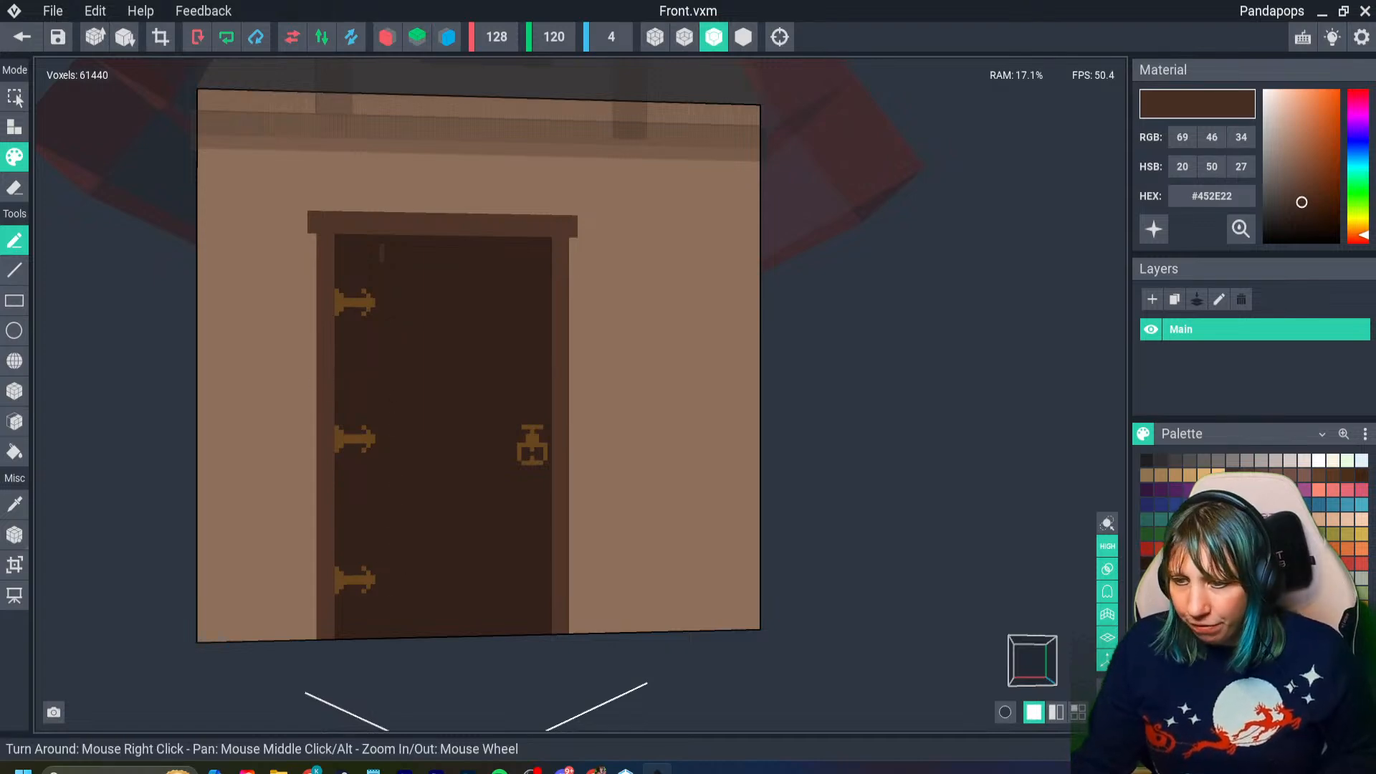
pyautogui.click(14, 391)
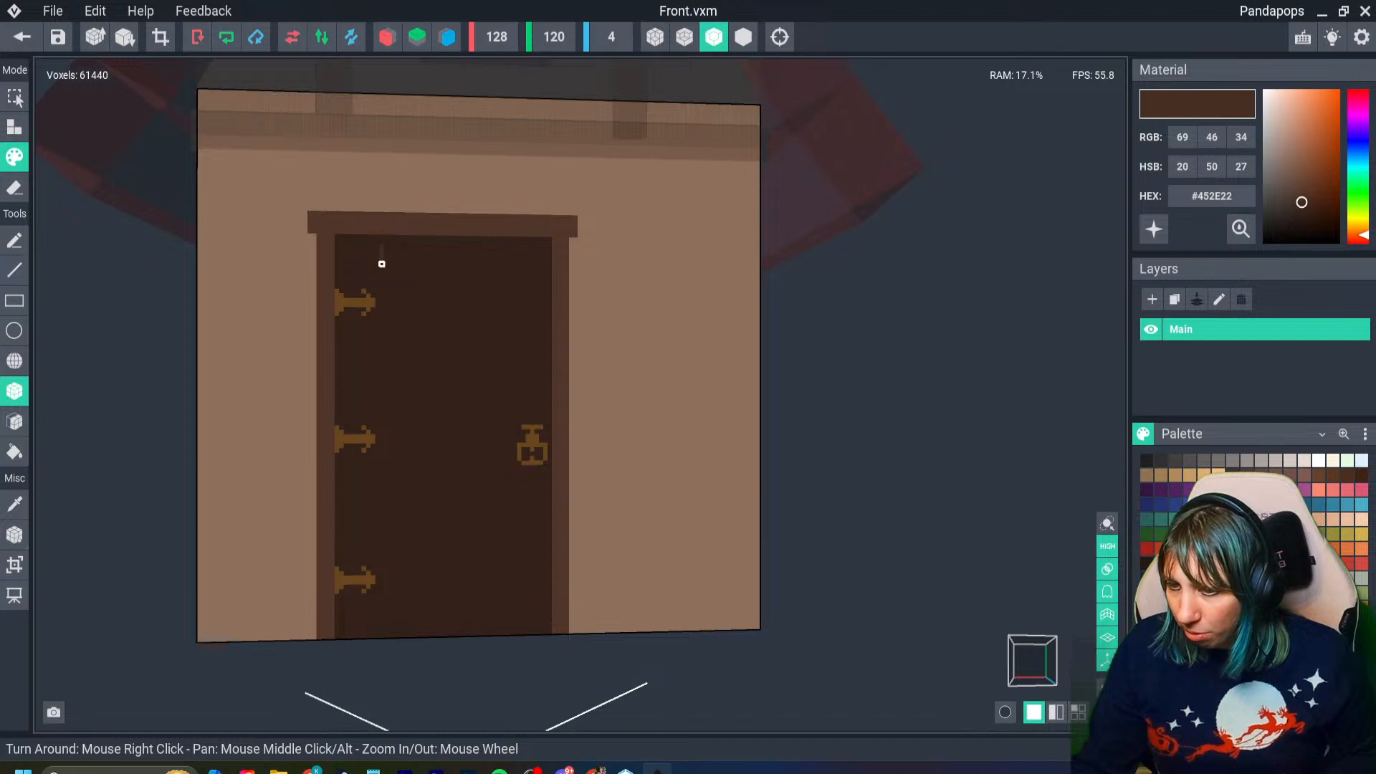
# - Paint three columns of staggered vertical grain lines in #452E22 down the door to divide it into planks
pyautogui.moveTo(382, 264); pyautogui.dragTo(387, 527)
pyautogui.moveTo(390, 569); pyautogui.dragTo(391, 612)
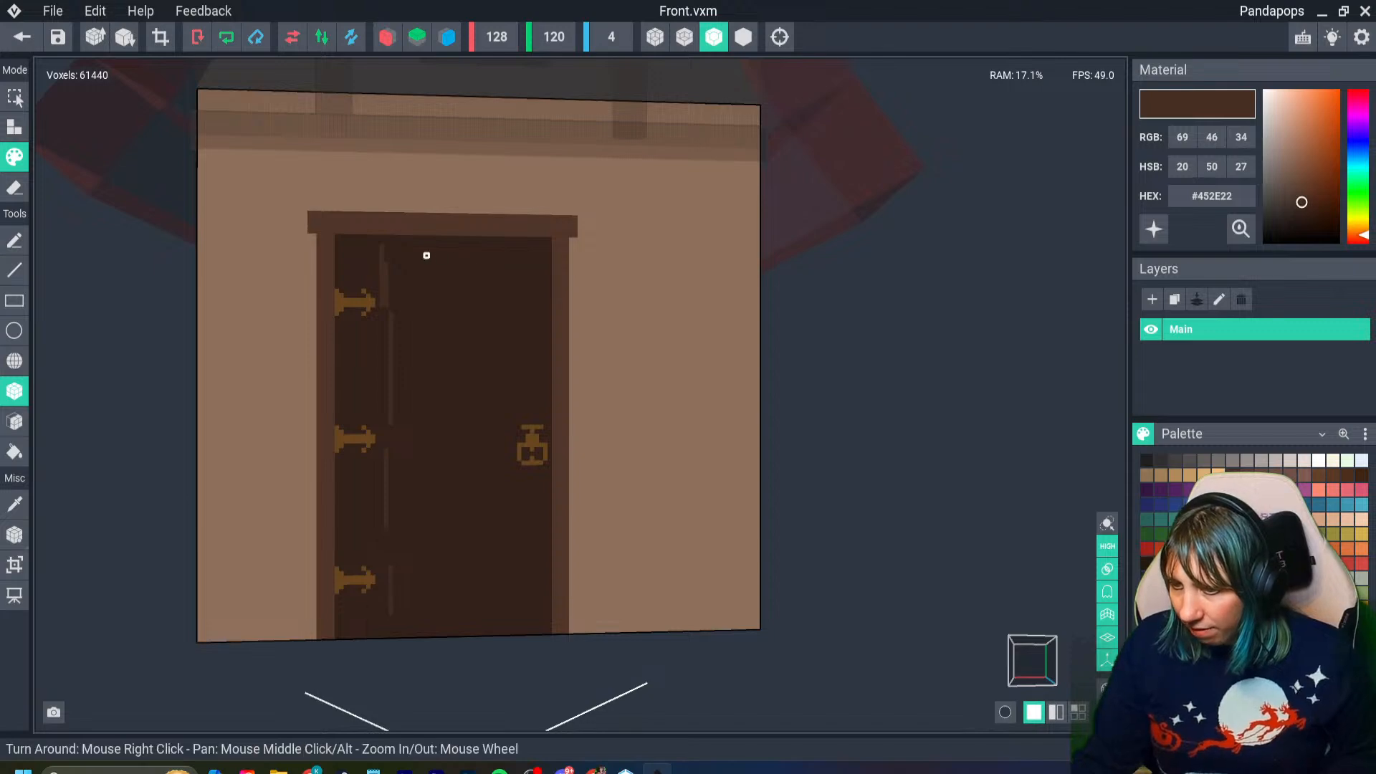
pyautogui.moveTo(430, 247); pyautogui.dragTo(435, 622)
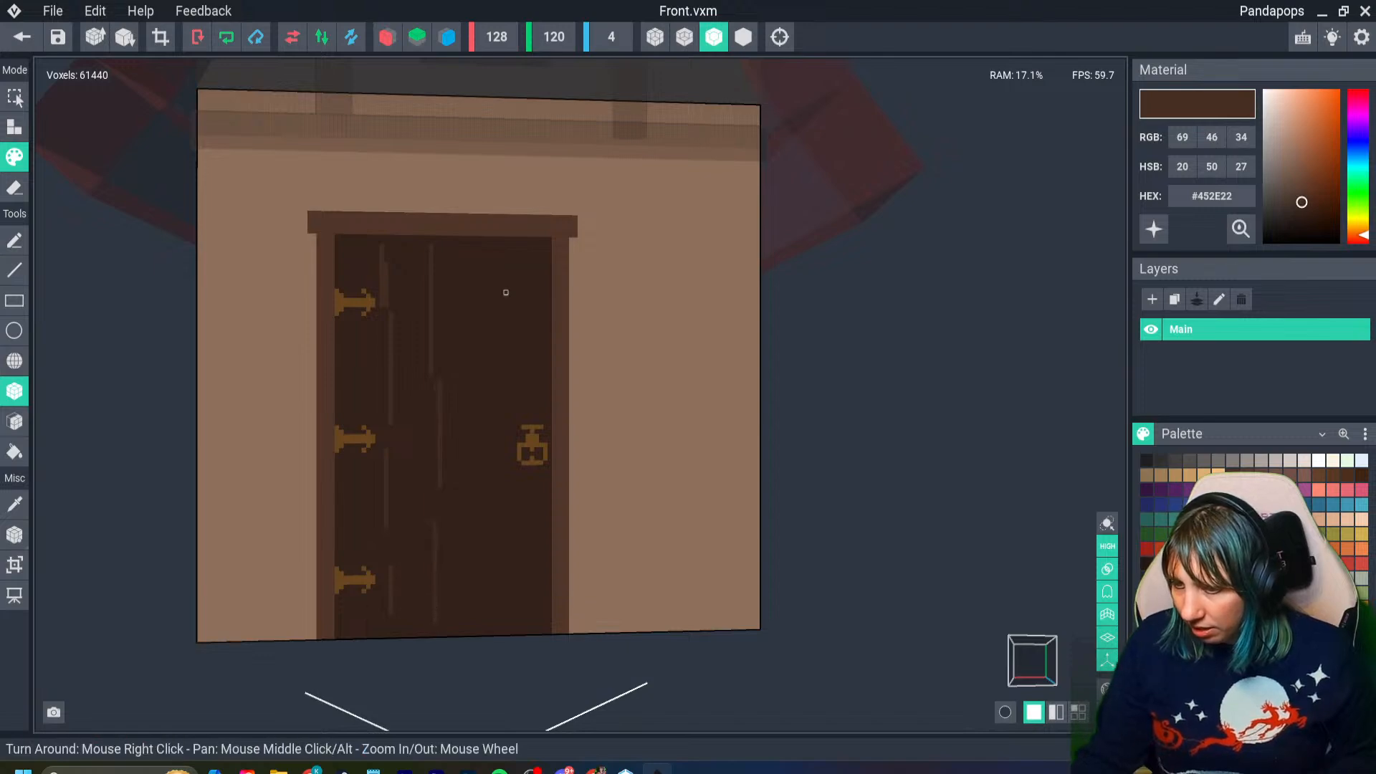
pyautogui.moveTo(502, 251)
pyautogui.mouseDown()
pyautogui.moveTo(495, 559)
pyautogui.moveTo(506, 513)
pyautogui.mouseUp()
pyautogui.hotkey('ctrl', 'z')
pyautogui.moveTo(491, 255); pyautogui.dragTo(497, 610)
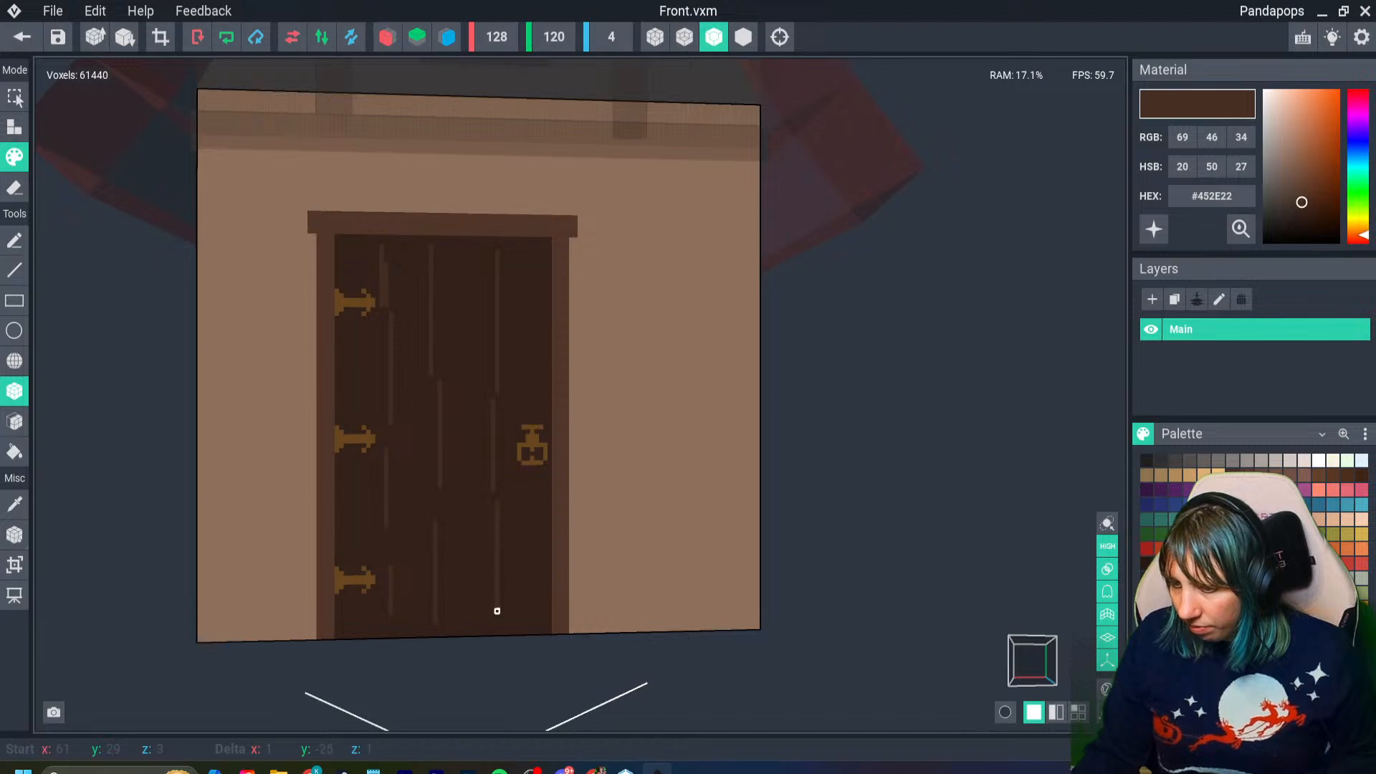
pyautogui.scroll(-4, 497, 615)
pyautogui.scroll(5, 507, 574)
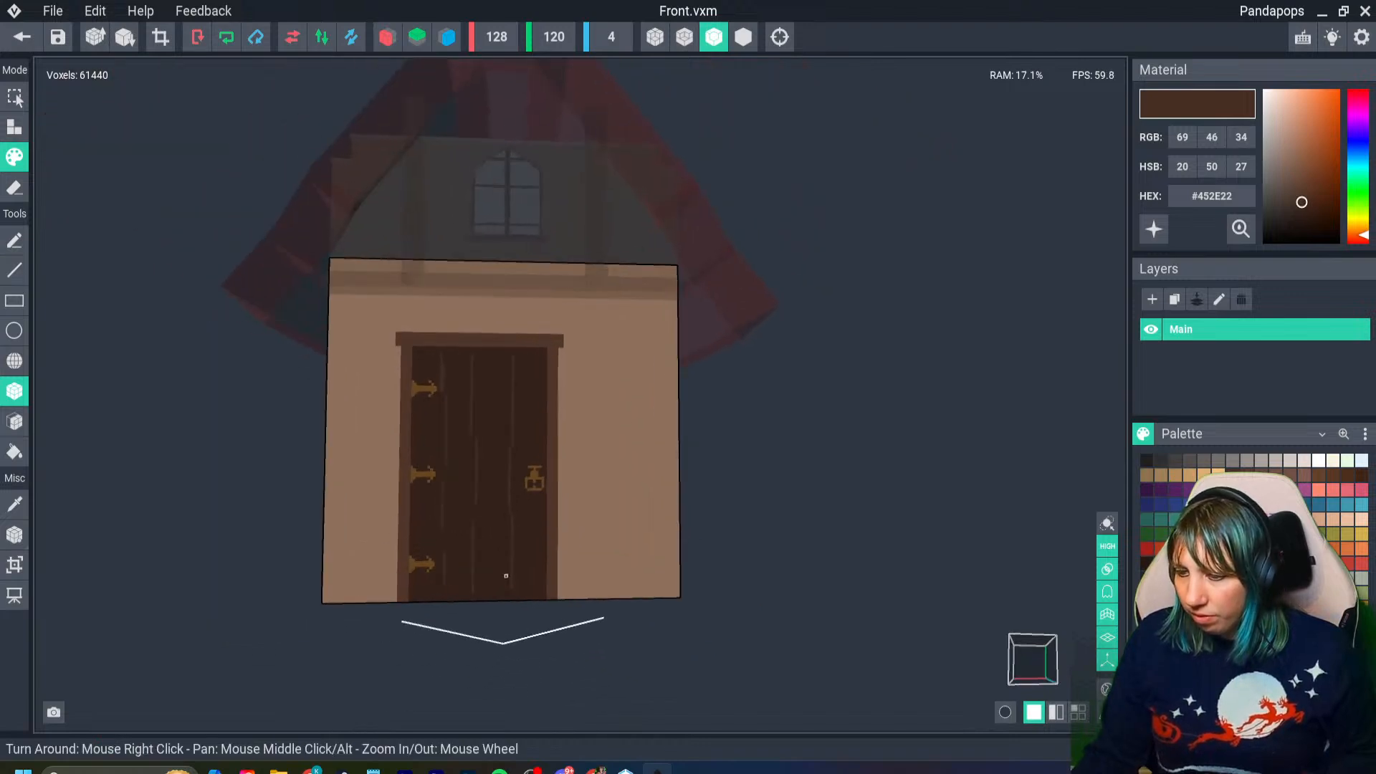
# - Sample the wall colour, darken it to #8E6D59, and paint a one-voxel shadow line down the outer left side of the door frame
pyautogui.moveTo(476, 421); pyautogui.dragTo(468, 403, button='right')
pyautogui.scroll(-4, 509, 438)
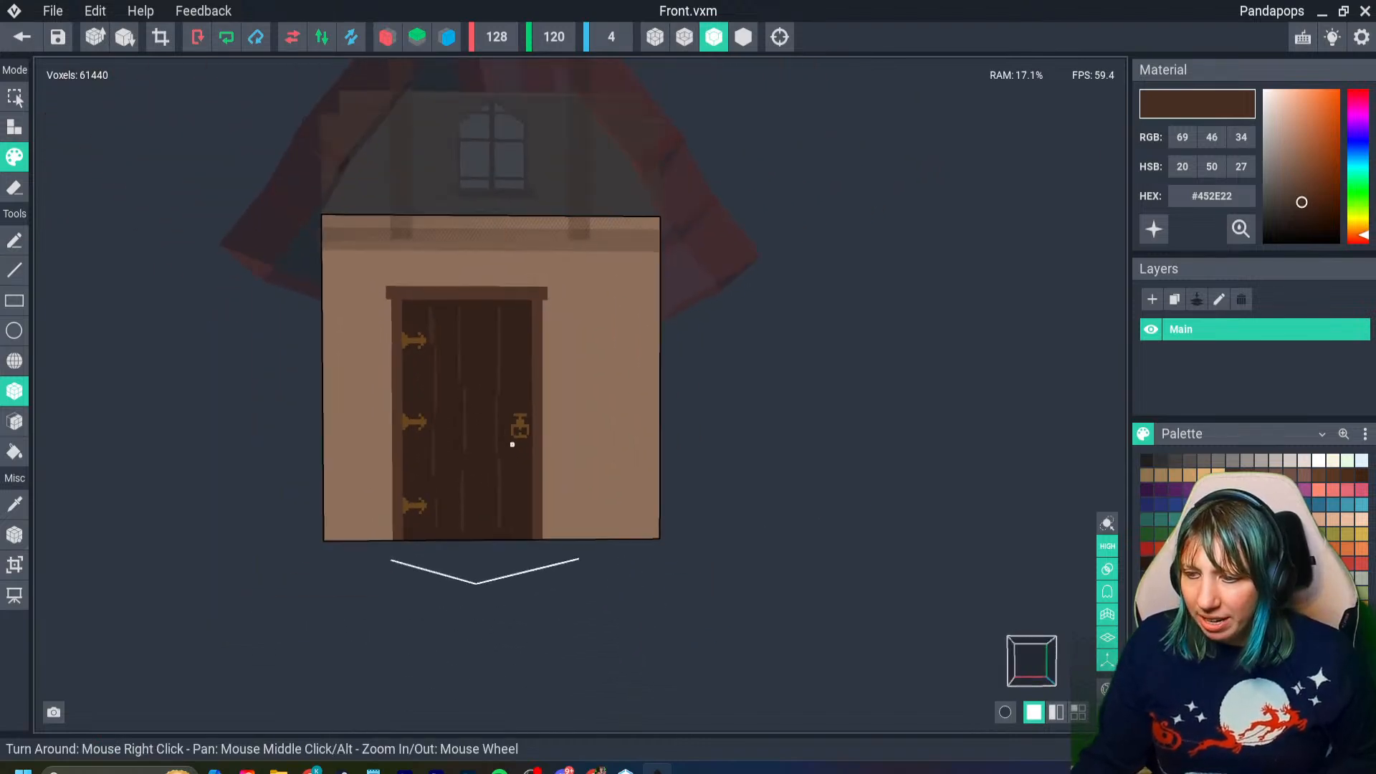
pyautogui.scroll(2, 494, 450)
pyautogui.scroll(2, 489, 451)
pyautogui.press('i')
pyautogui.click(334, 424)
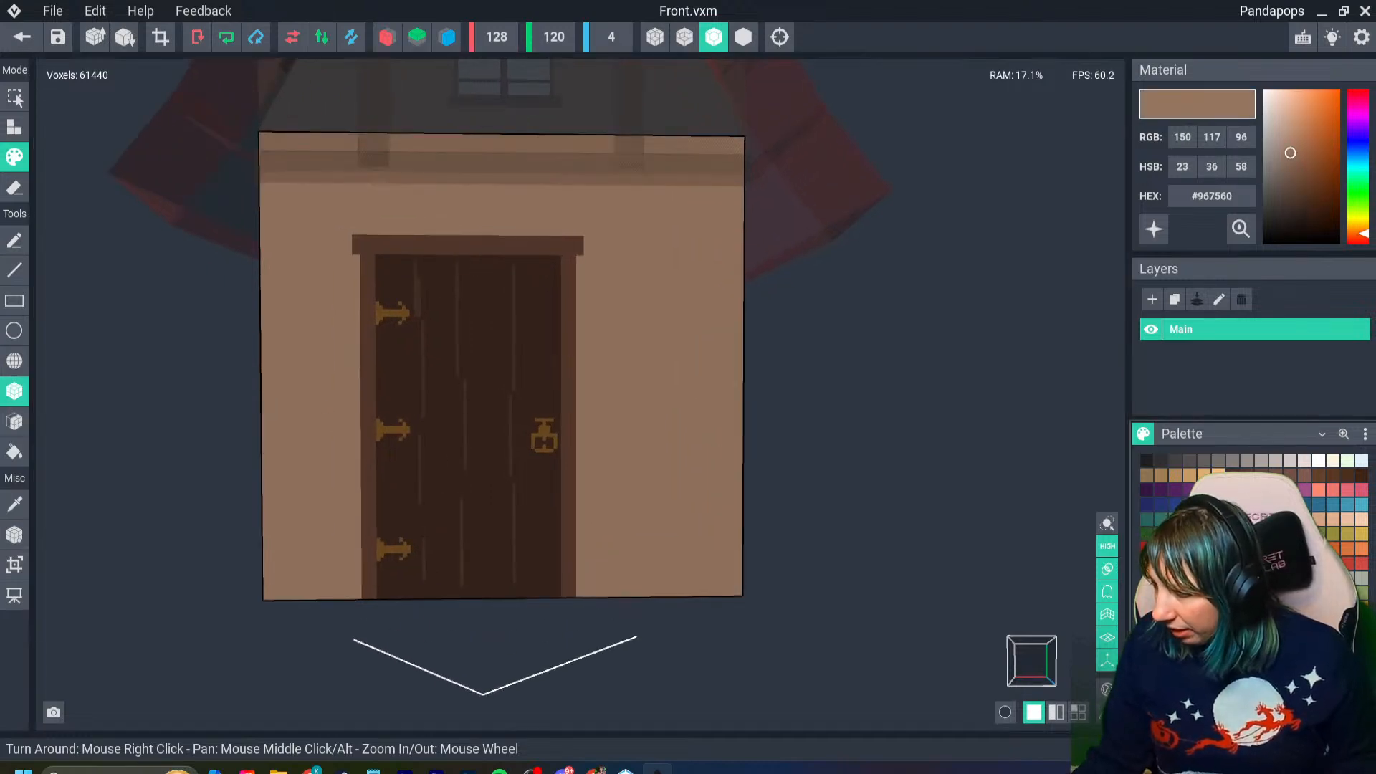
pyautogui.click(1291, 157)
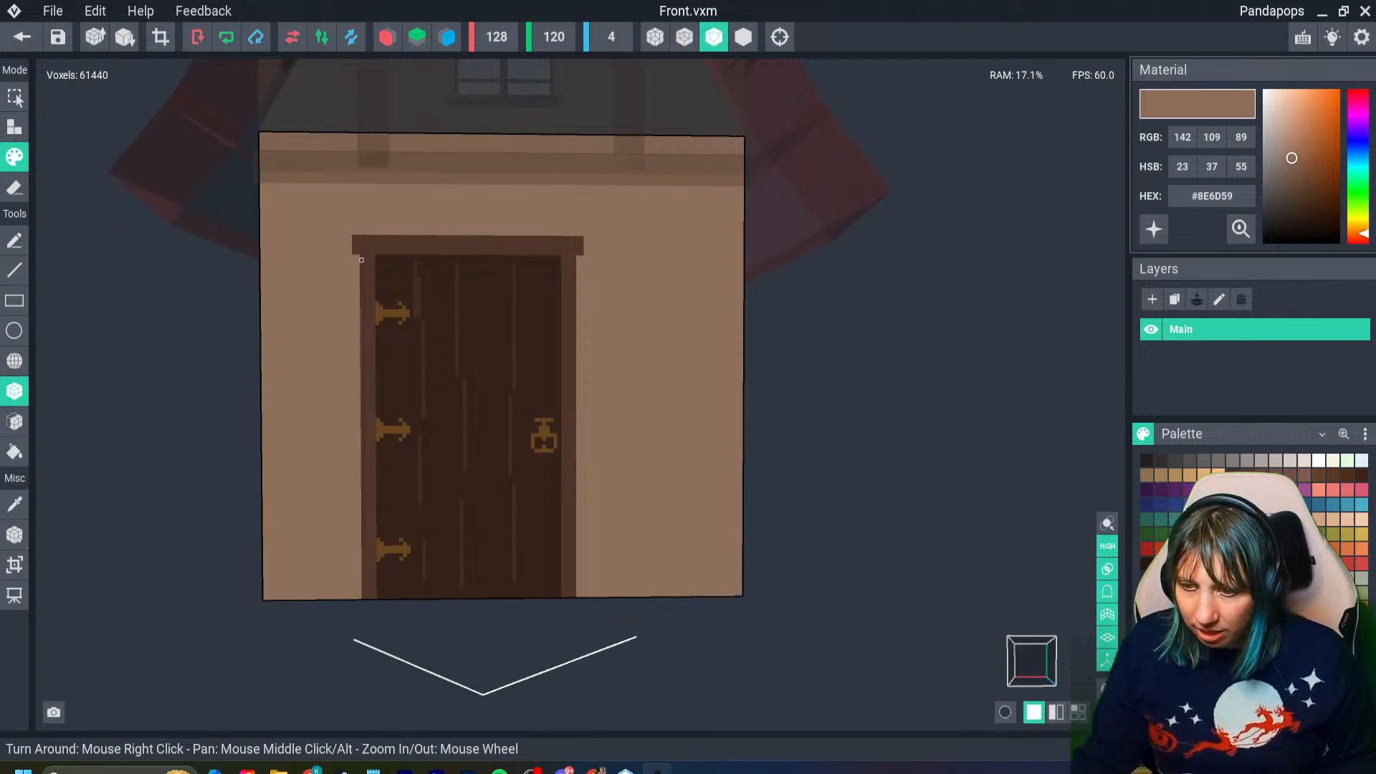
pyautogui.moveTo(358, 256); pyautogui.dragTo(356, 582)
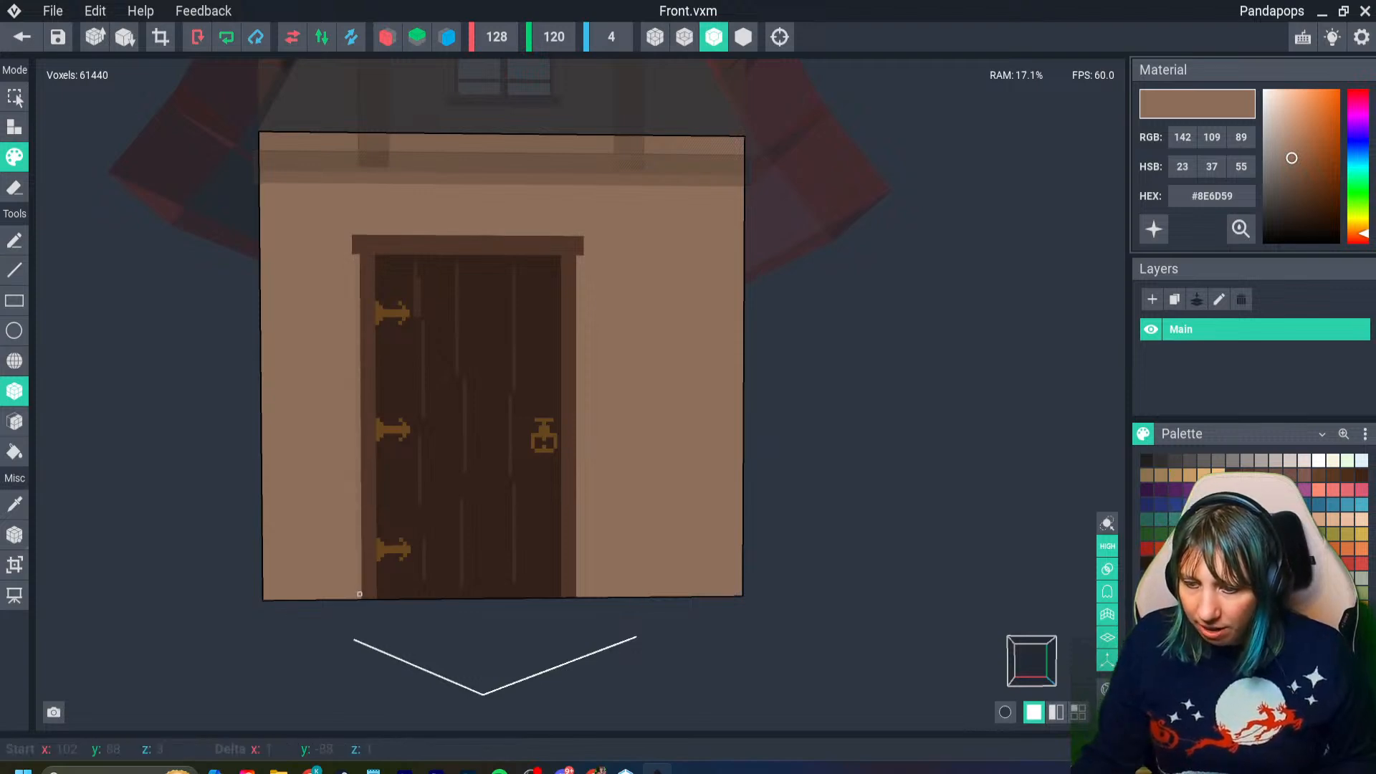
# - Continue the #8E6D59 shadow line around the left end and along the top of the door frame's lintel
pyautogui.scroll(3, 323, 175)
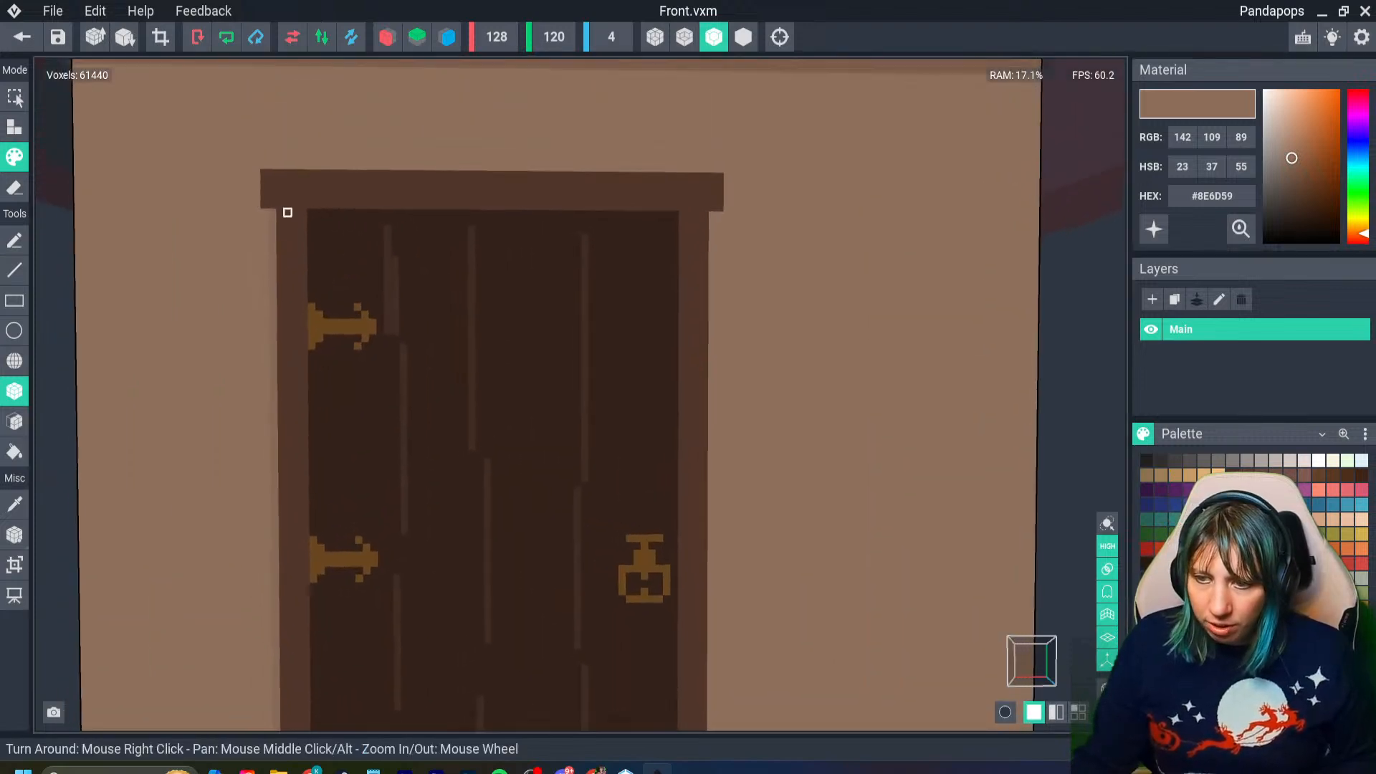
pyautogui.moveTo(257, 196); pyautogui.dragTo(256, 172)
pyautogui.click(249, 205)
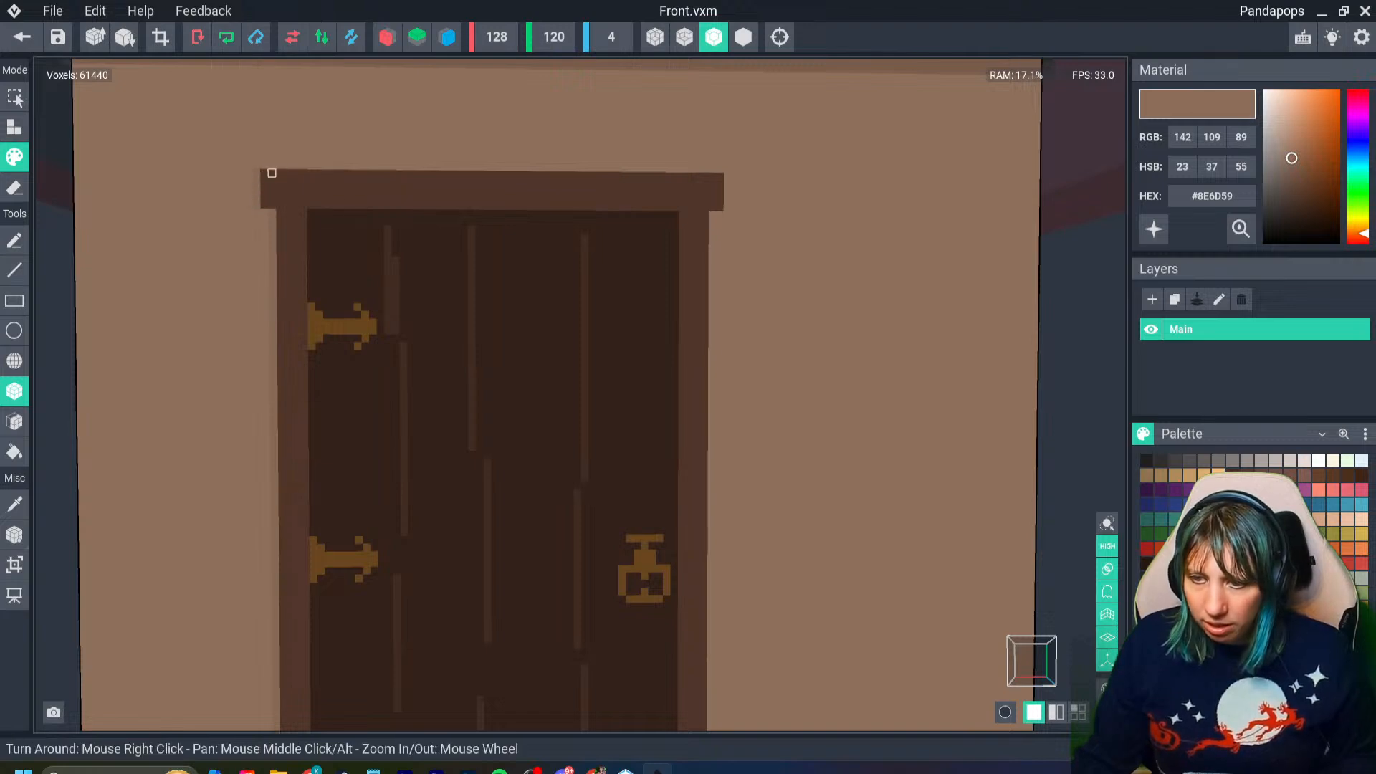
pyautogui.moveTo(268, 174); pyautogui.dragTo(674, 176)
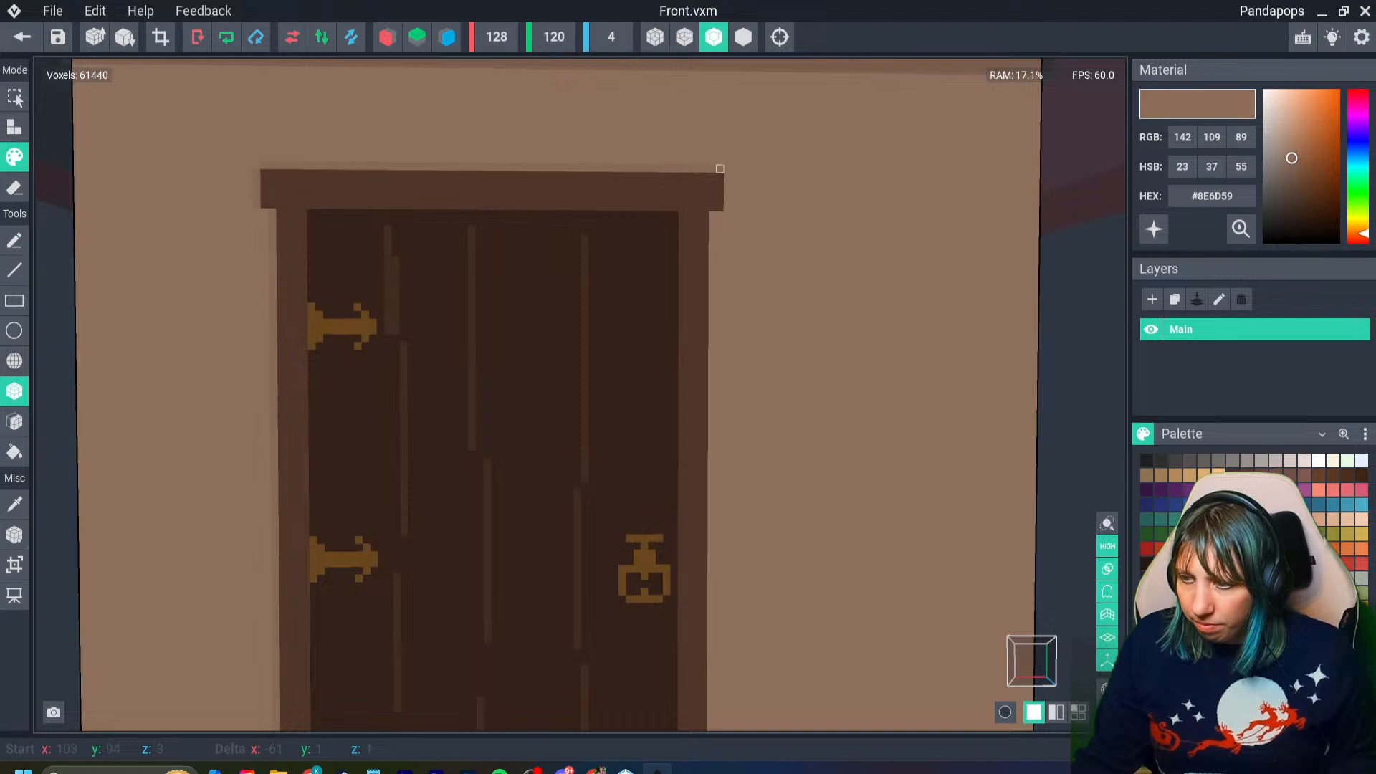
# - Paint the #8E6D59 shadow line down the frame's outer right side and around the lintel's right end
pyautogui.scroll(-2, 707, 426)
pyautogui.scroll(-3, 708, 427)
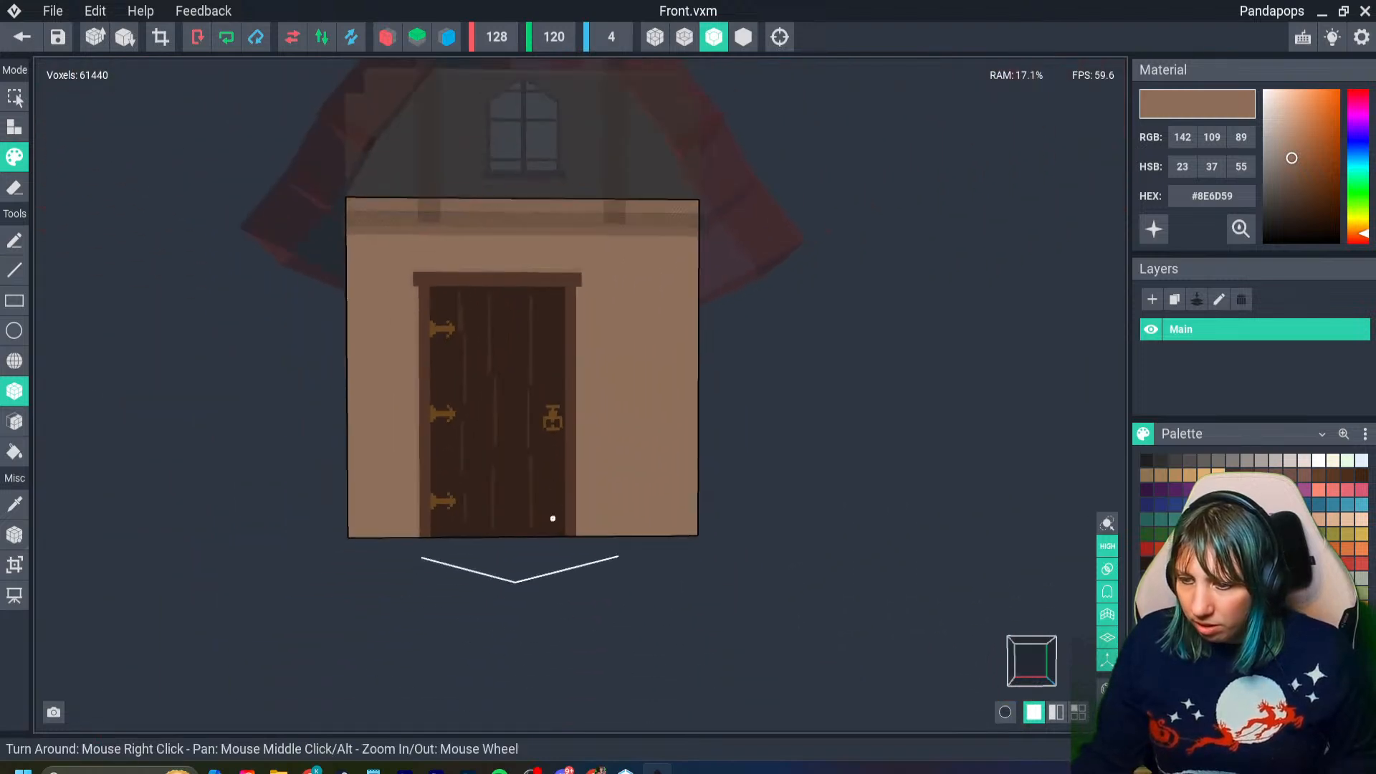
pyautogui.scroll(2, 592, 470)
pyautogui.moveTo(620, 248); pyautogui.dragTo(615, 279)
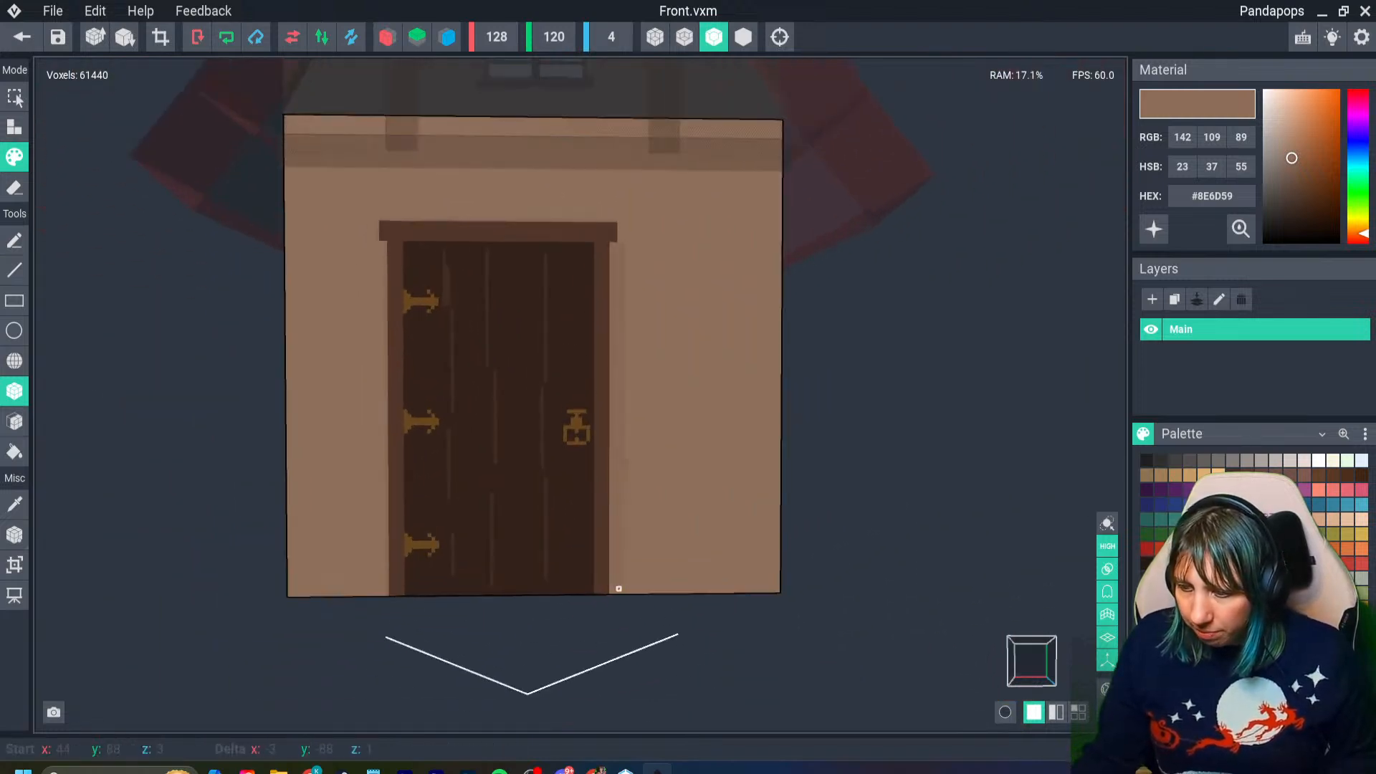
pyautogui.moveTo(615, 592); pyautogui.dragTo(614, 593)
pyautogui.moveTo(617, 231); pyautogui.dragTo(617, 240)
pyautogui.scroll(-3, 513, 517)
pyautogui.moveTo(560, 420); pyautogui.dragTo(445, 387, button='right')
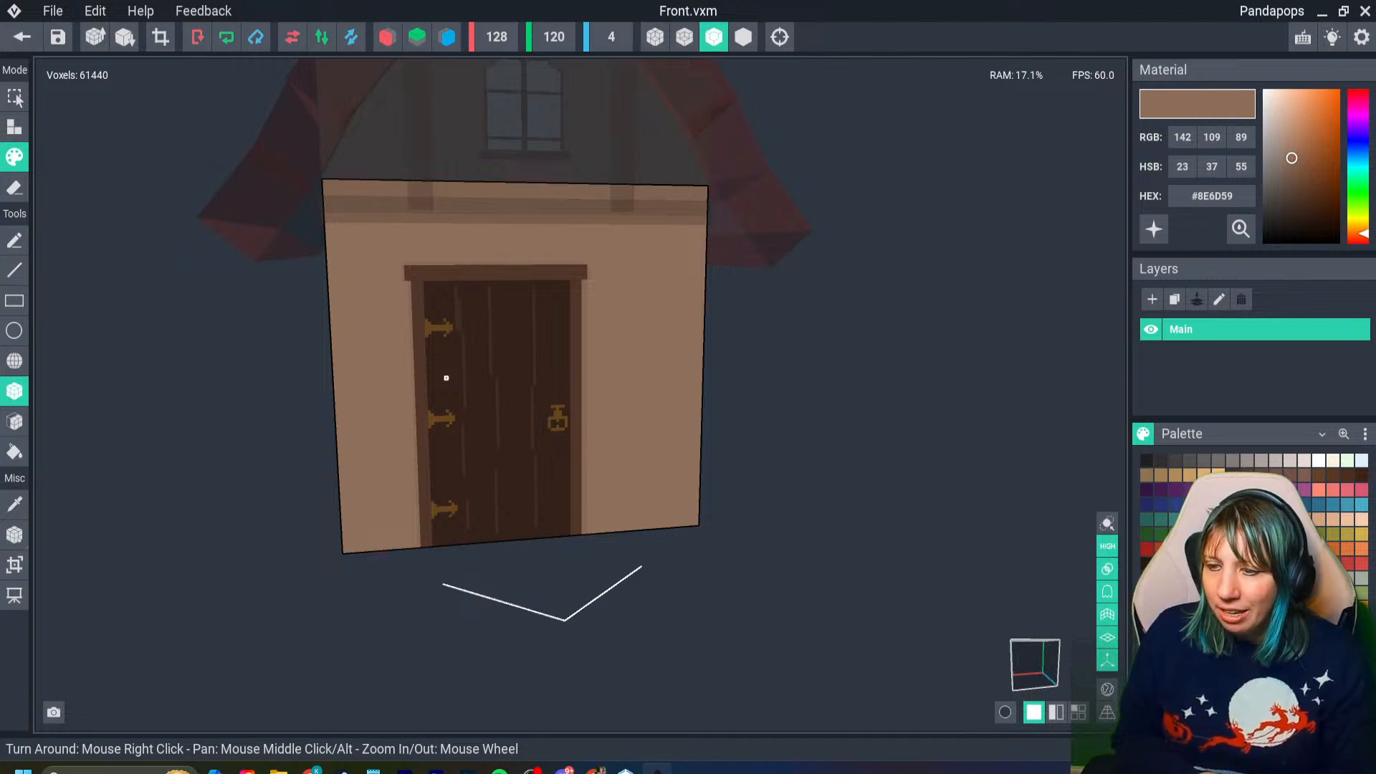
# - Paint a small four-sided peephole ring in grey #746C6A on the upper part of the door, right of the middle grain line
pyautogui.scroll(4, 479, 388)
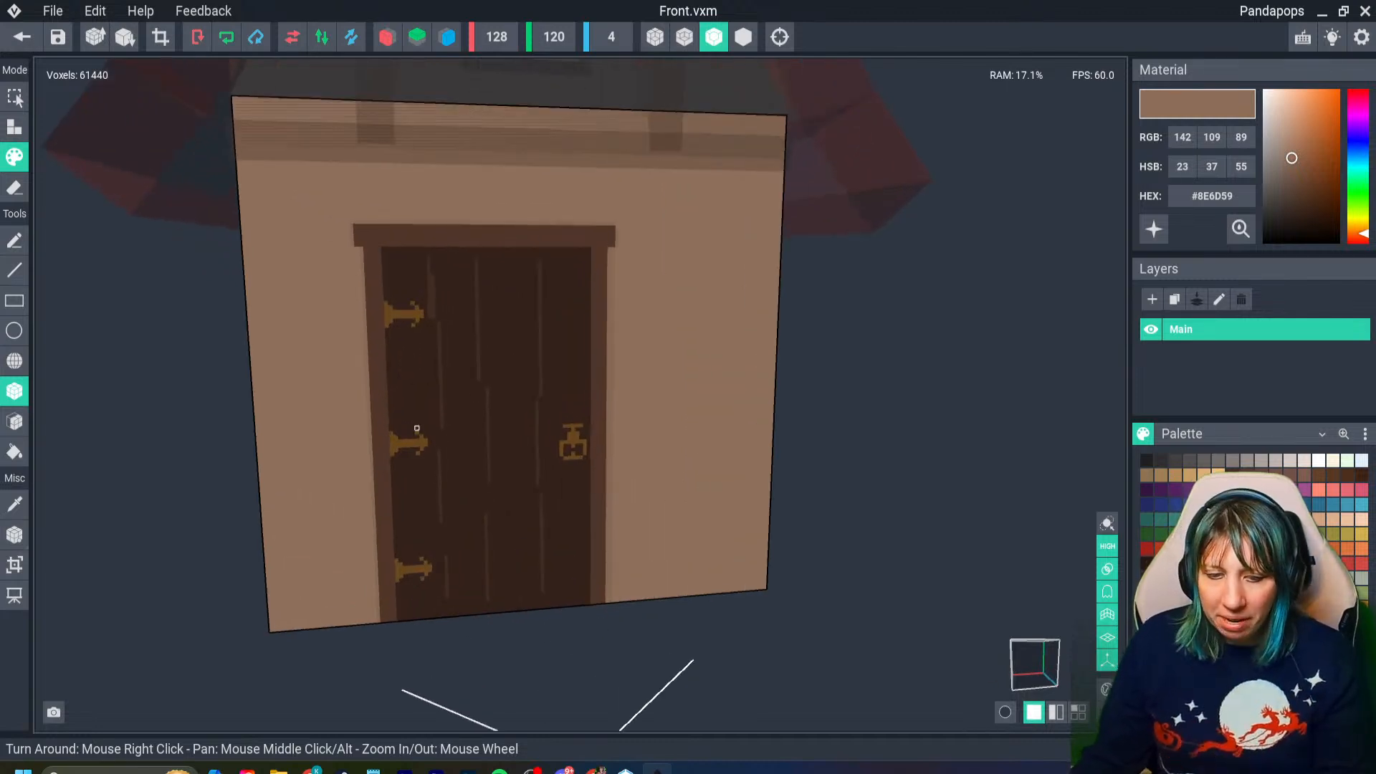
pyautogui.moveTo(615, 467); pyautogui.dragTo(564, 430, button='right')
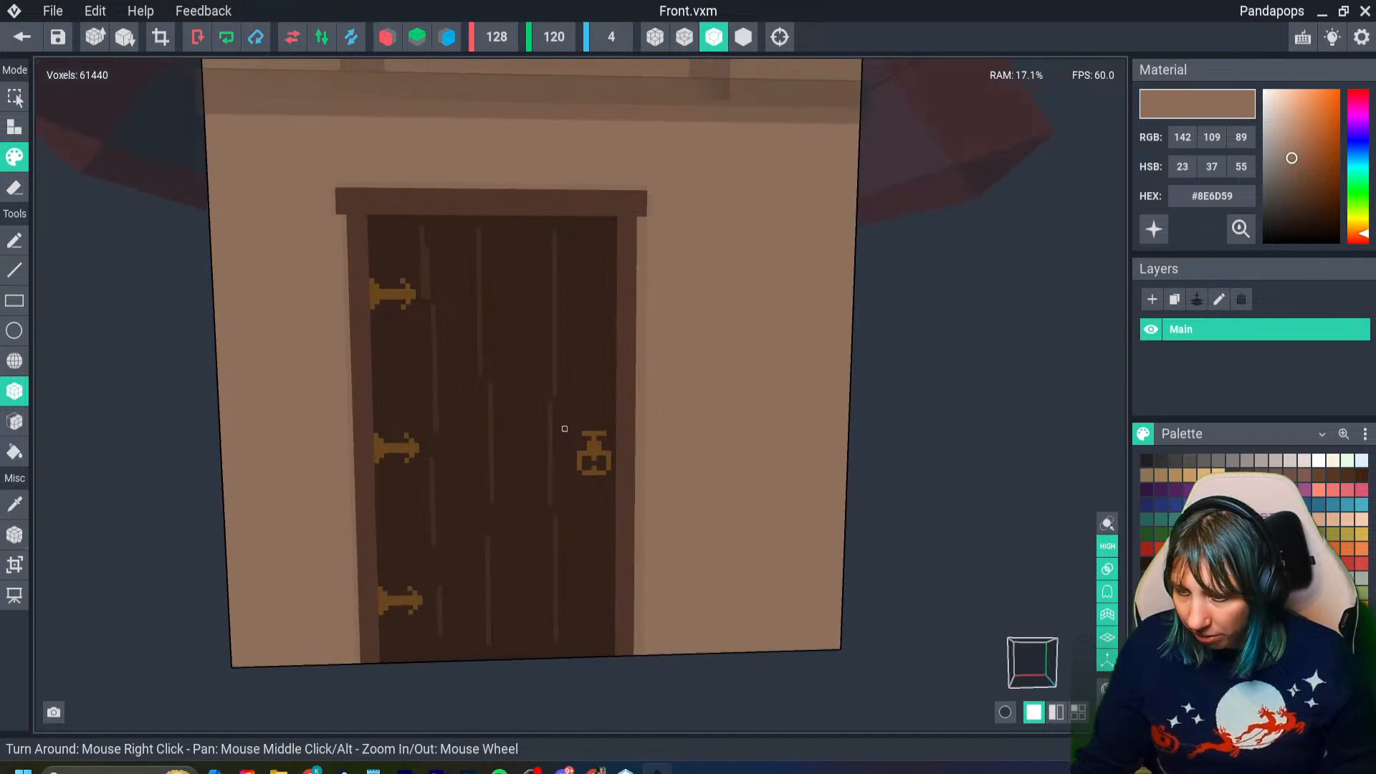
pyautogui.scroll(3, 562, 431)
pyautogui.moveTo(513, 329); pyautogui.dragTo(516, 391, button='middle')
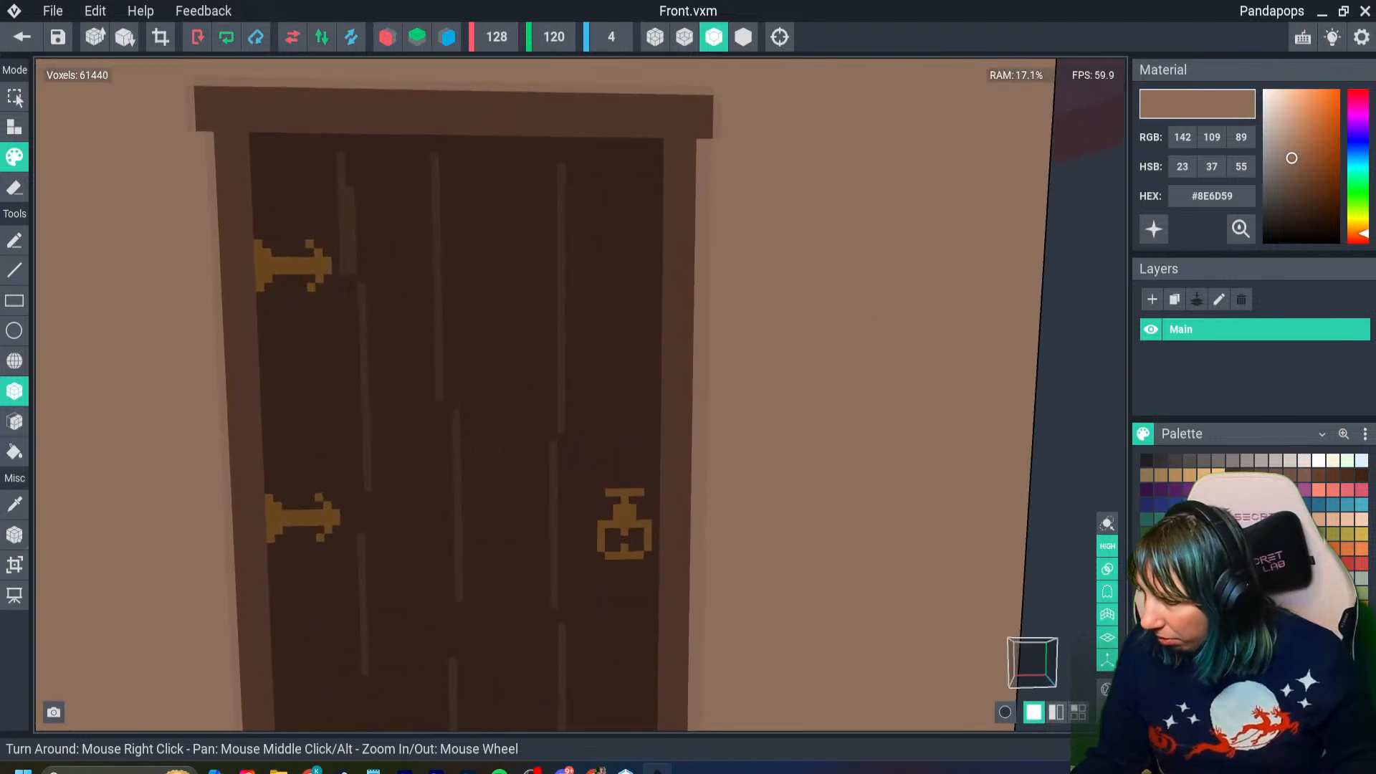
pyautogui.click(1219, 460)
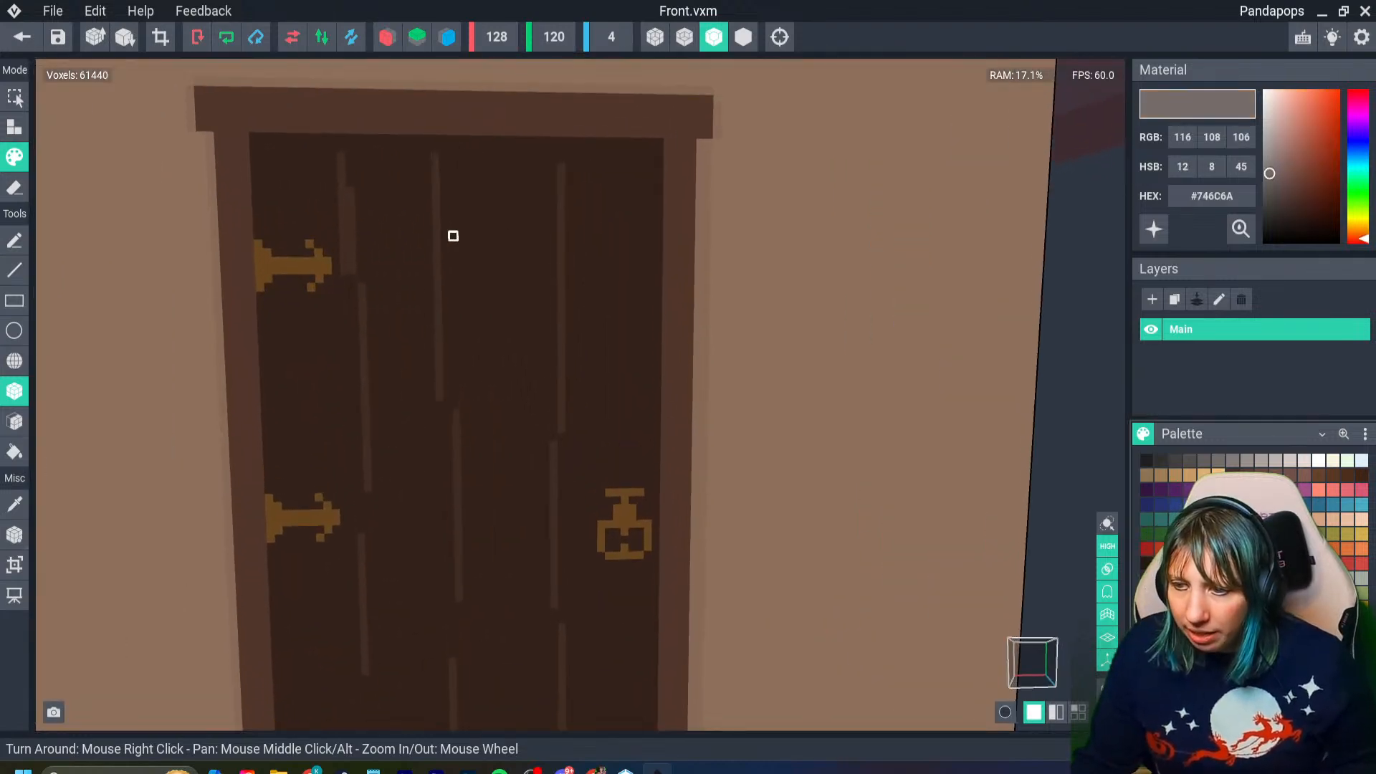
pyautogui.click(471, 322)
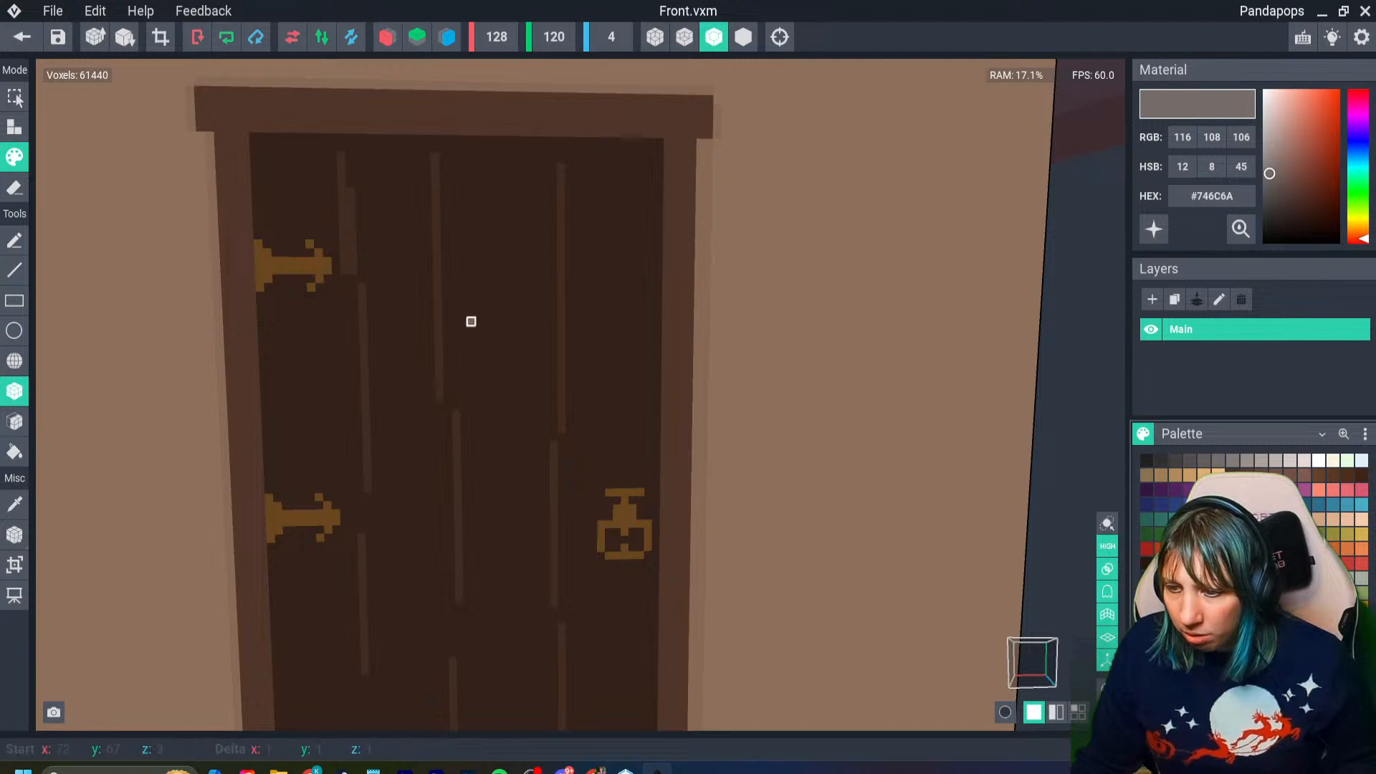
pyautogui.click(471, 330)
pyautogui.click(479, 313)
pyautogui.click(488, 337)
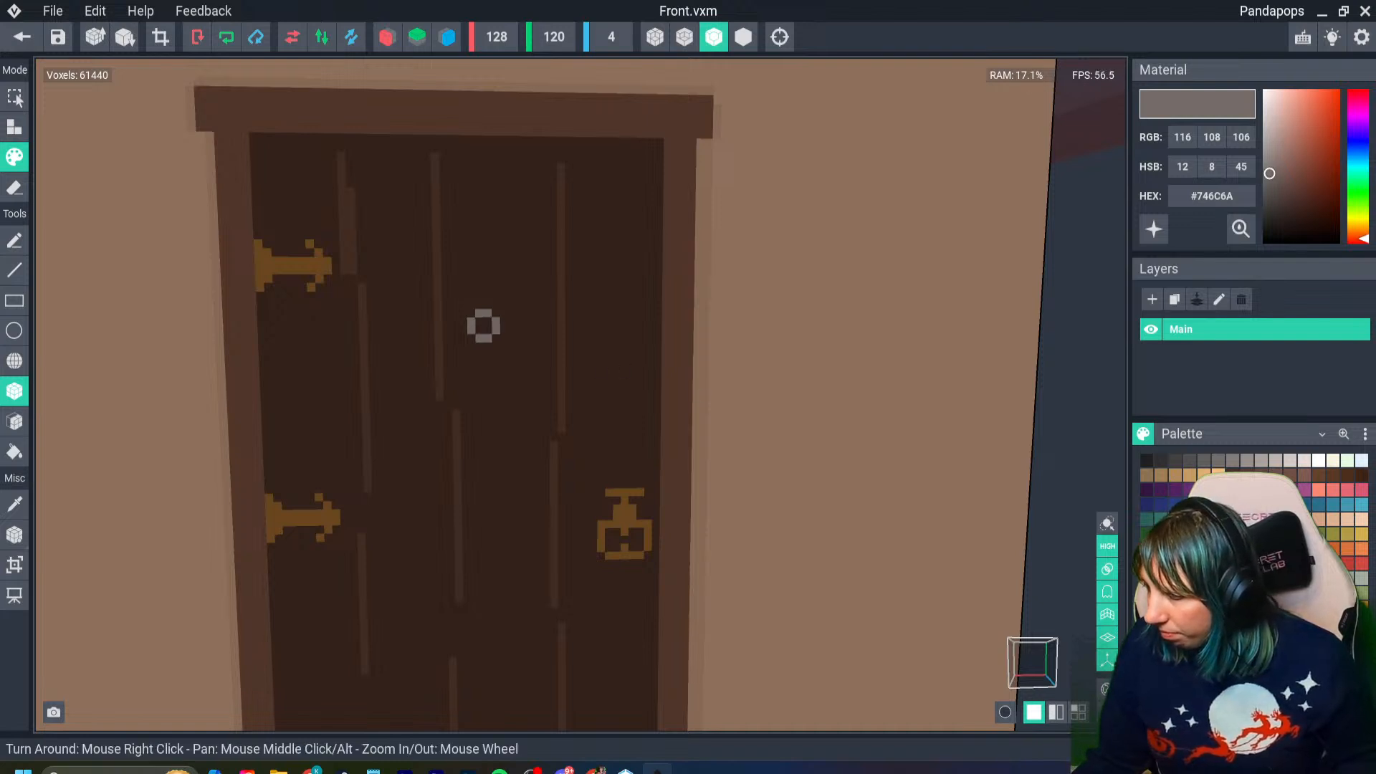
# - Fill the centre of the door's peephole ring with blue-grey #6D7685
pyautogui.click(1218, 577)
pyautogui.scroll(-10, 482, 322)
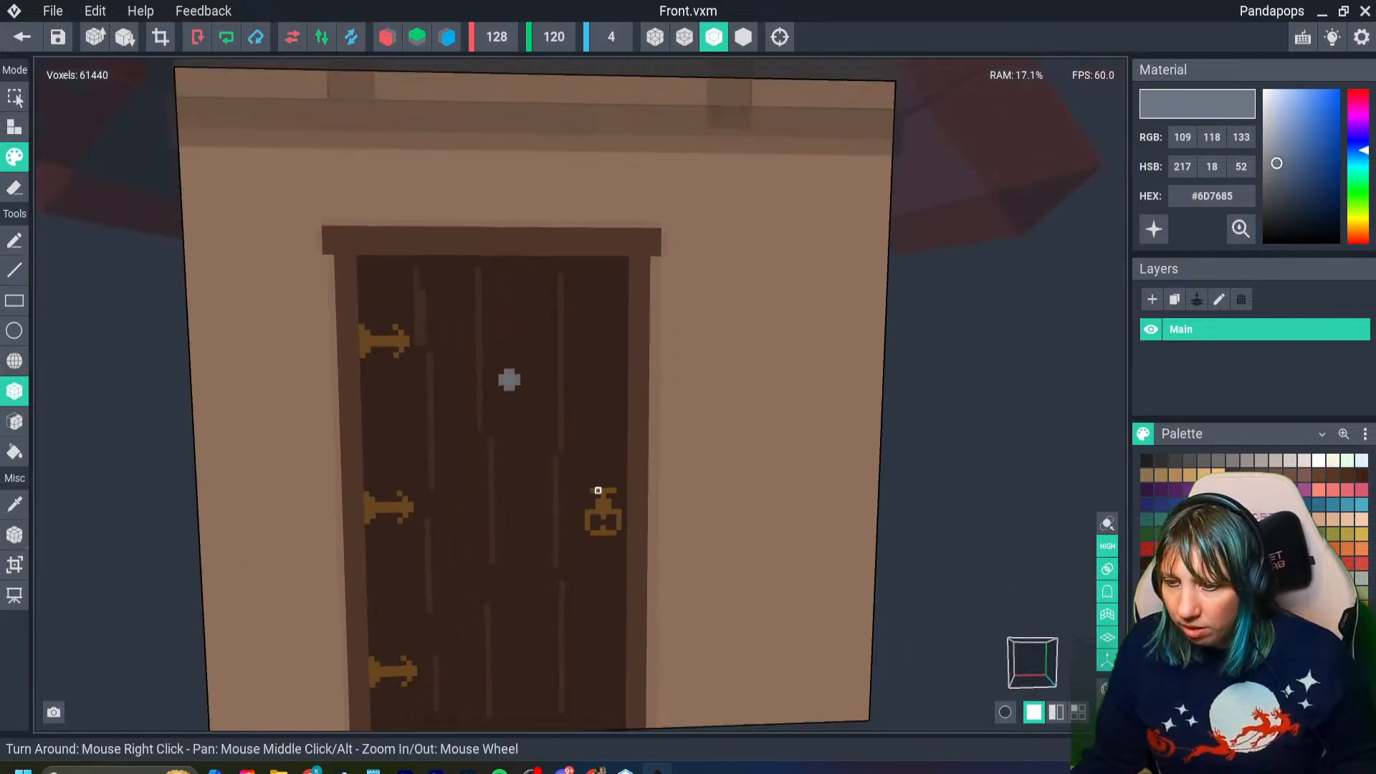
pyautogui.scroll(2, 581, 598)
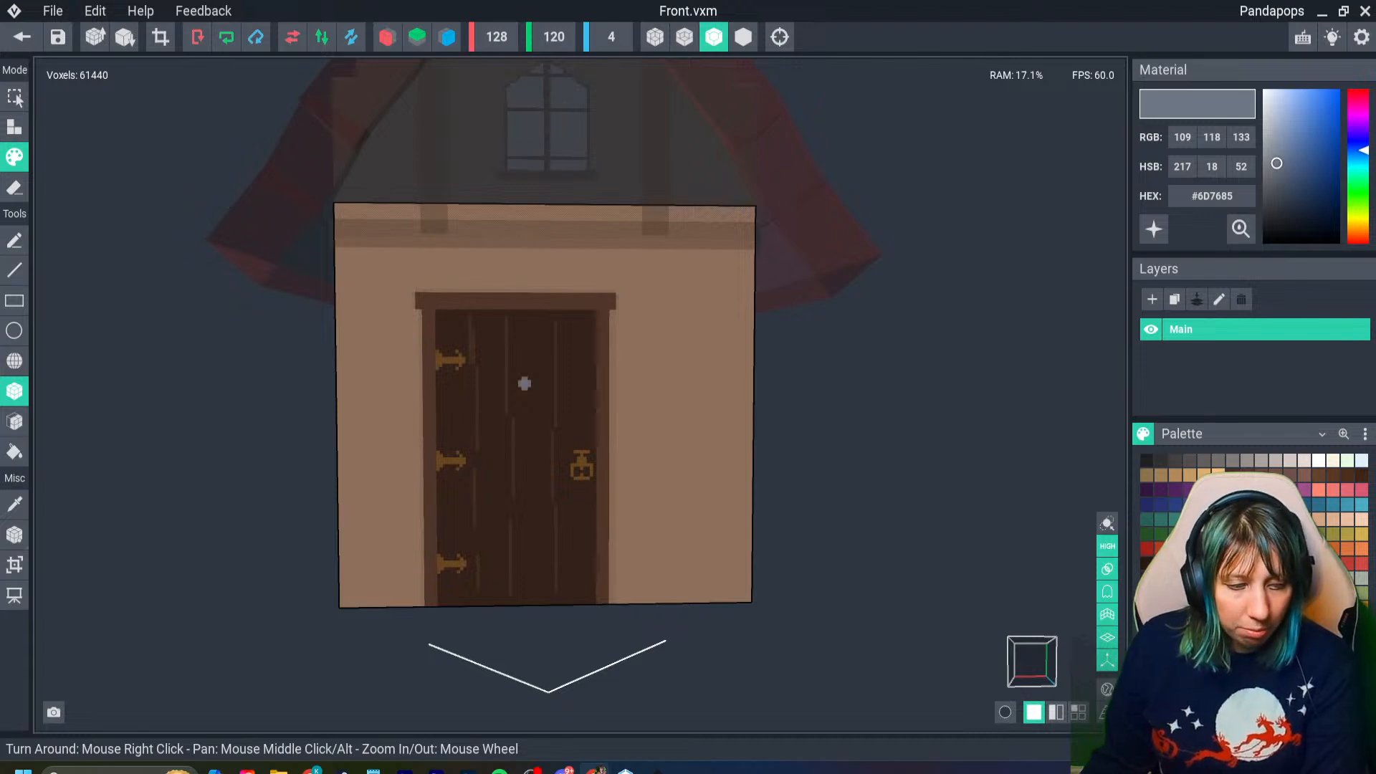
# - Switch to The Sandbox's Alpha Season 4 page in the browser and view the Ethos Points breakdown and the Avatar EP Bonus page
pyautogui.press('super+d')
pyautogui.press('super+d')
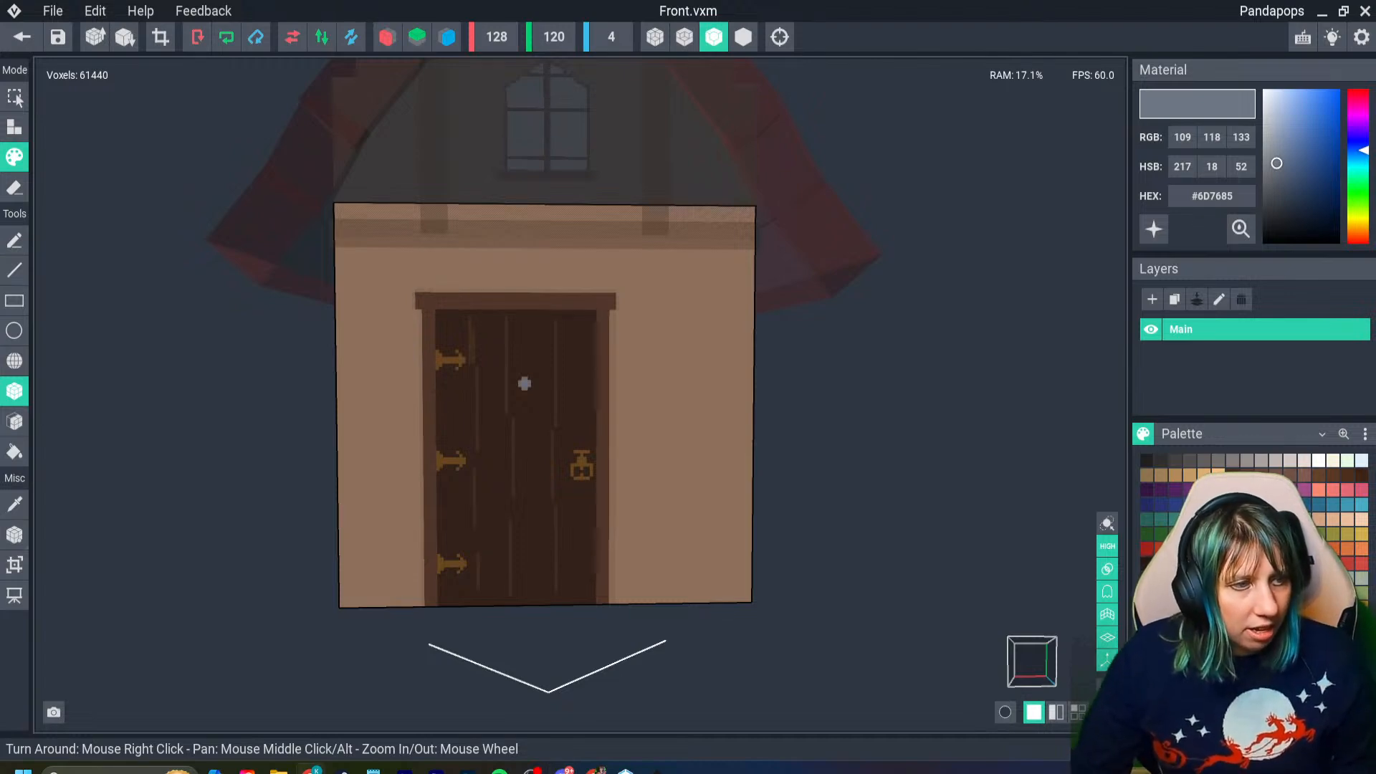
pyautogui.moveTo(0, 337); pyautogui.dragTo(616, 2)
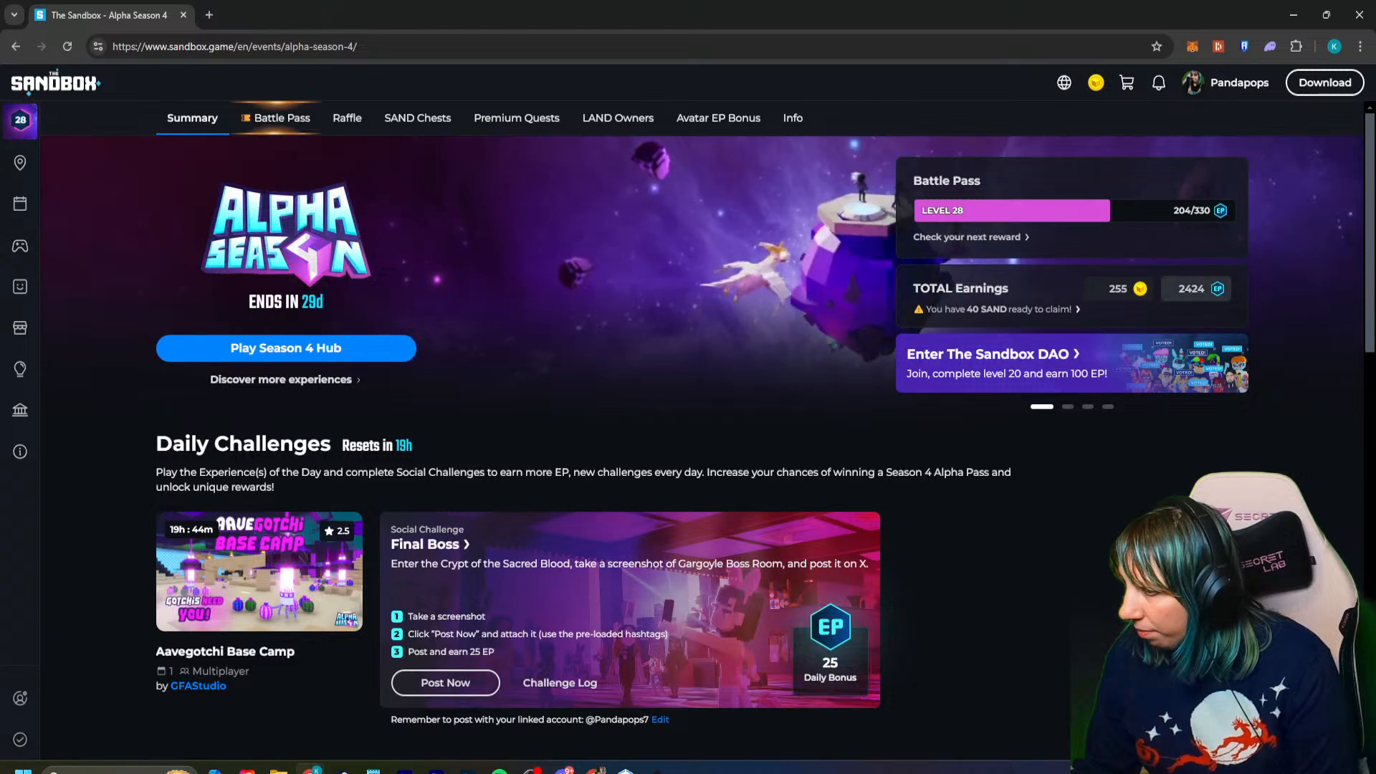
pyautogui.click(1196, 288)
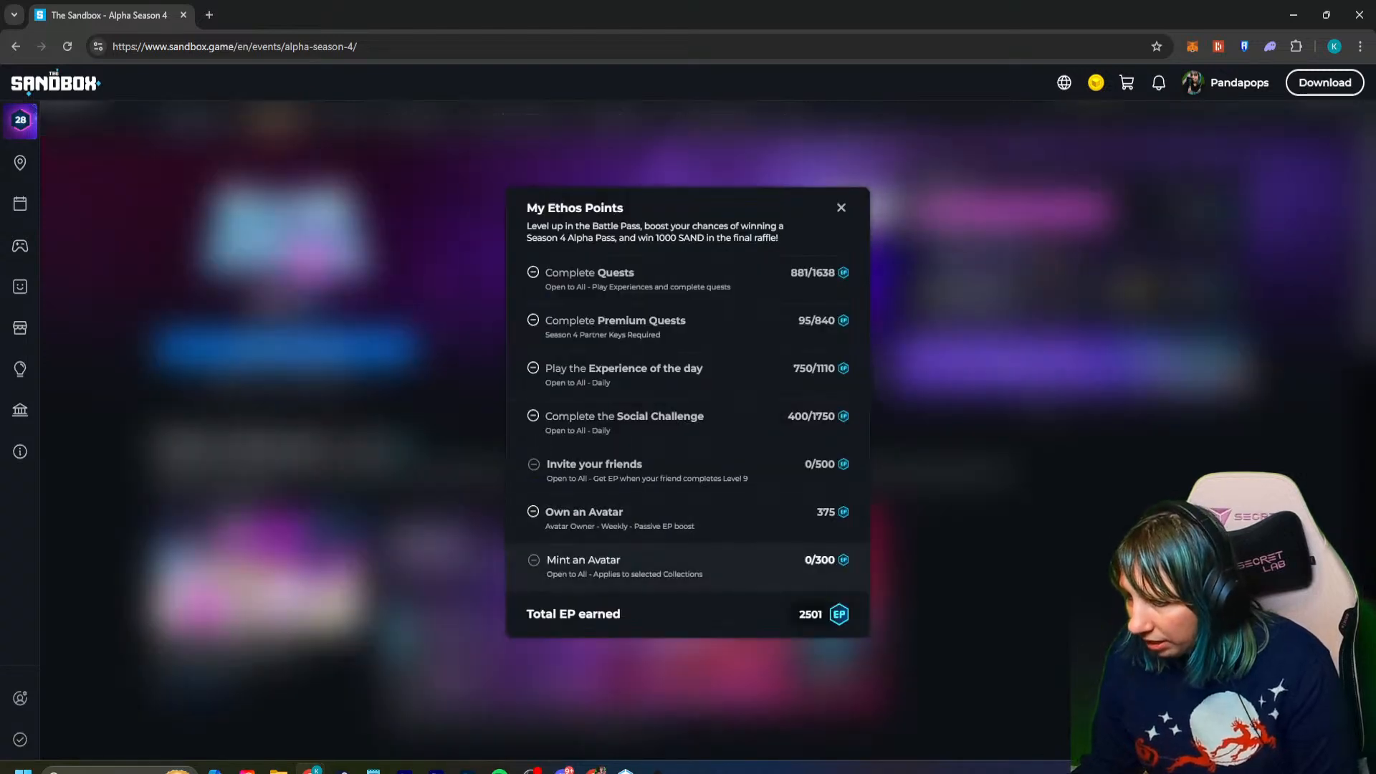
pyautogui.click(645, 566)
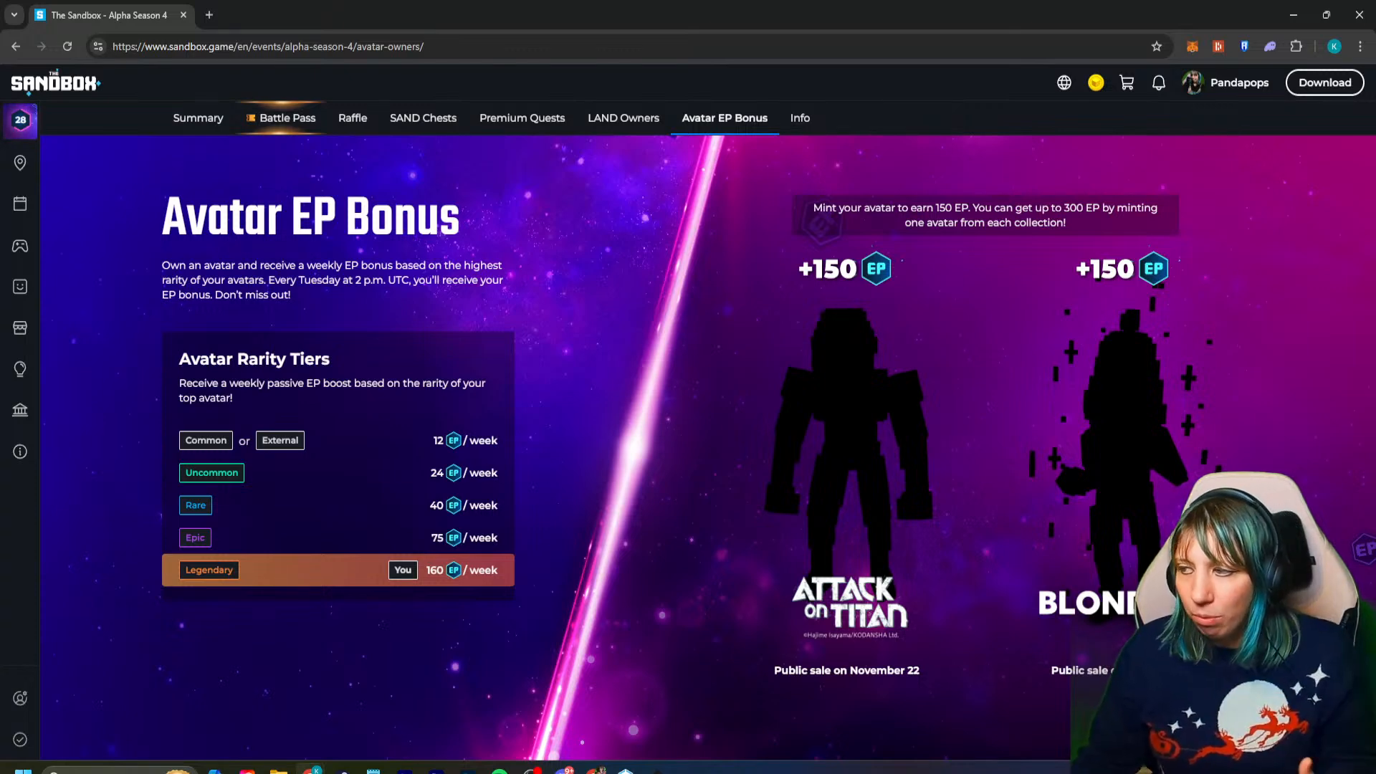
# - Bring up the account's avatar chooser and preview the glowing Robot Buddy from the Community Collection
pyautogui.moveTo(1239, 83)
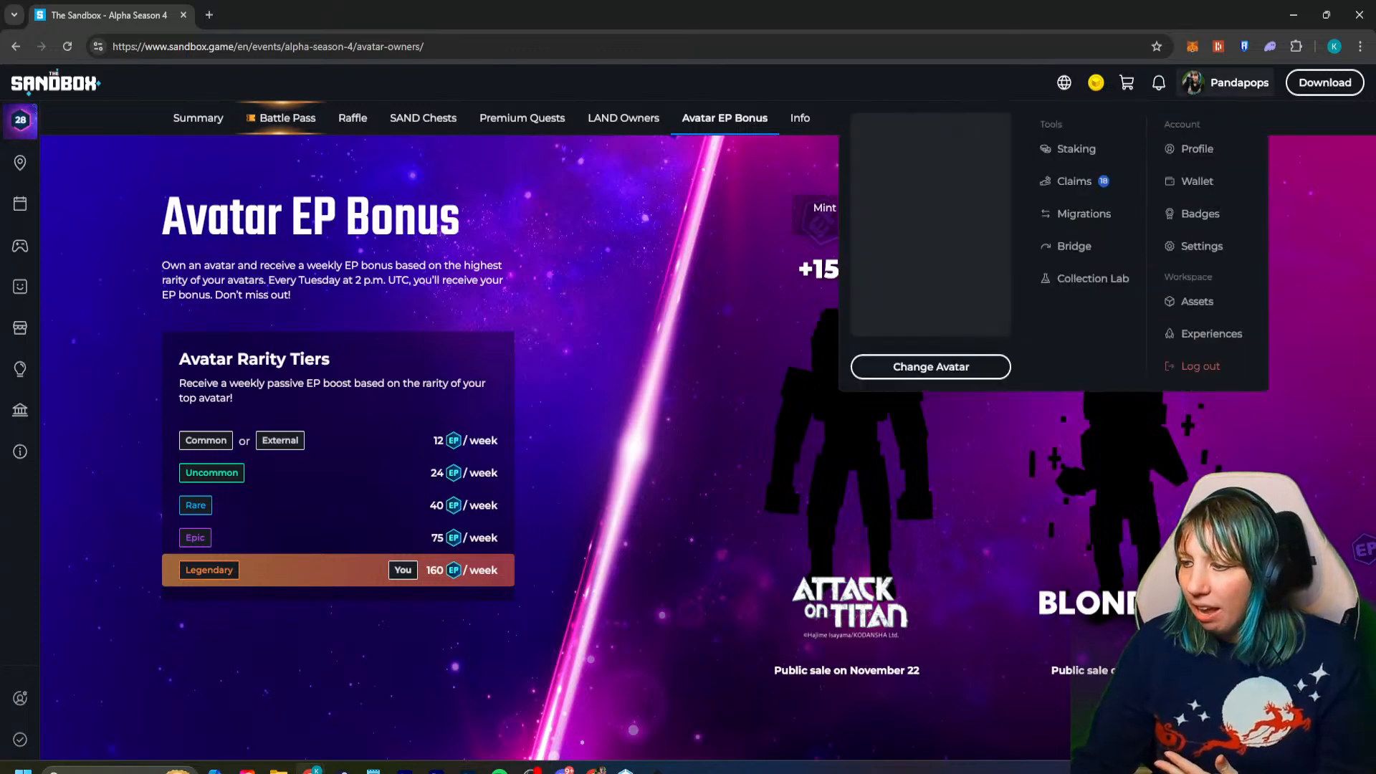
pyautogui.click(889, 366)
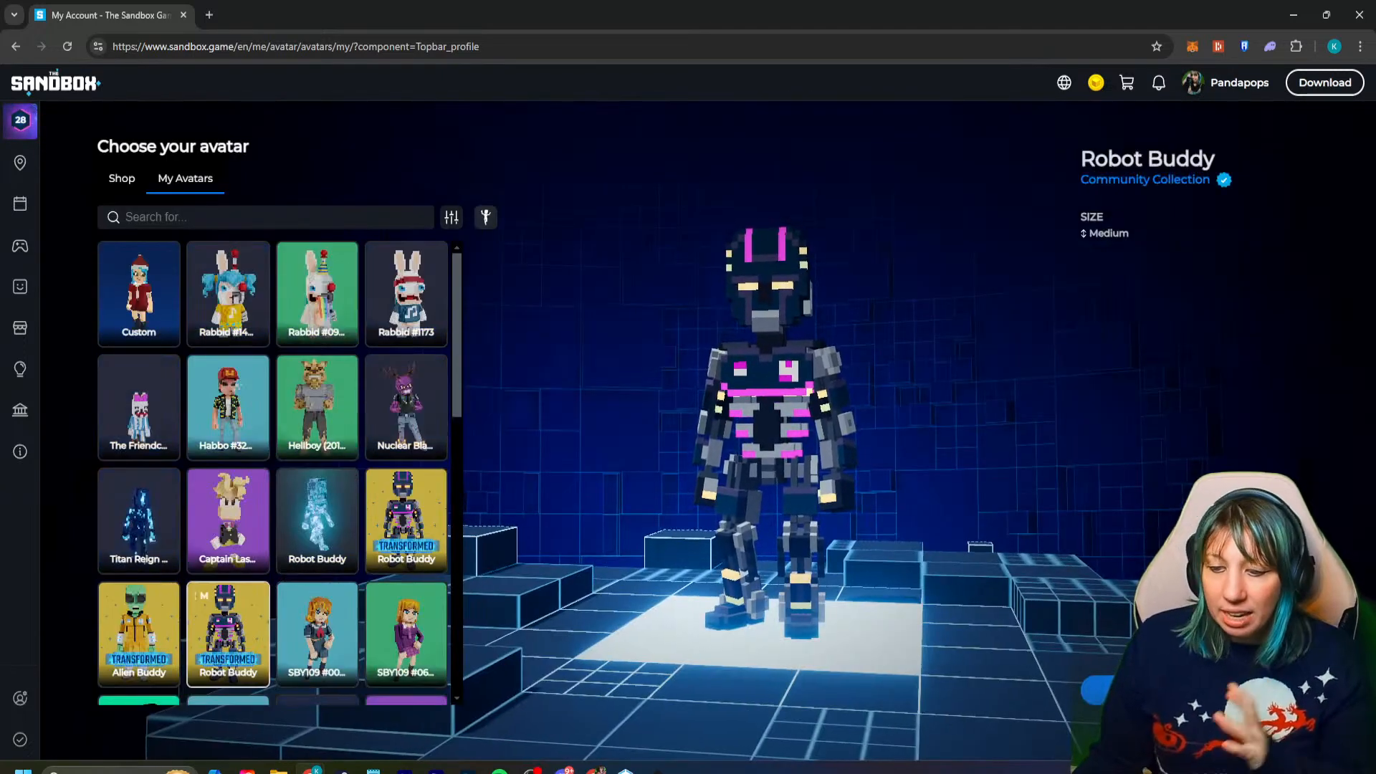
pyautogui.click(316, 521)
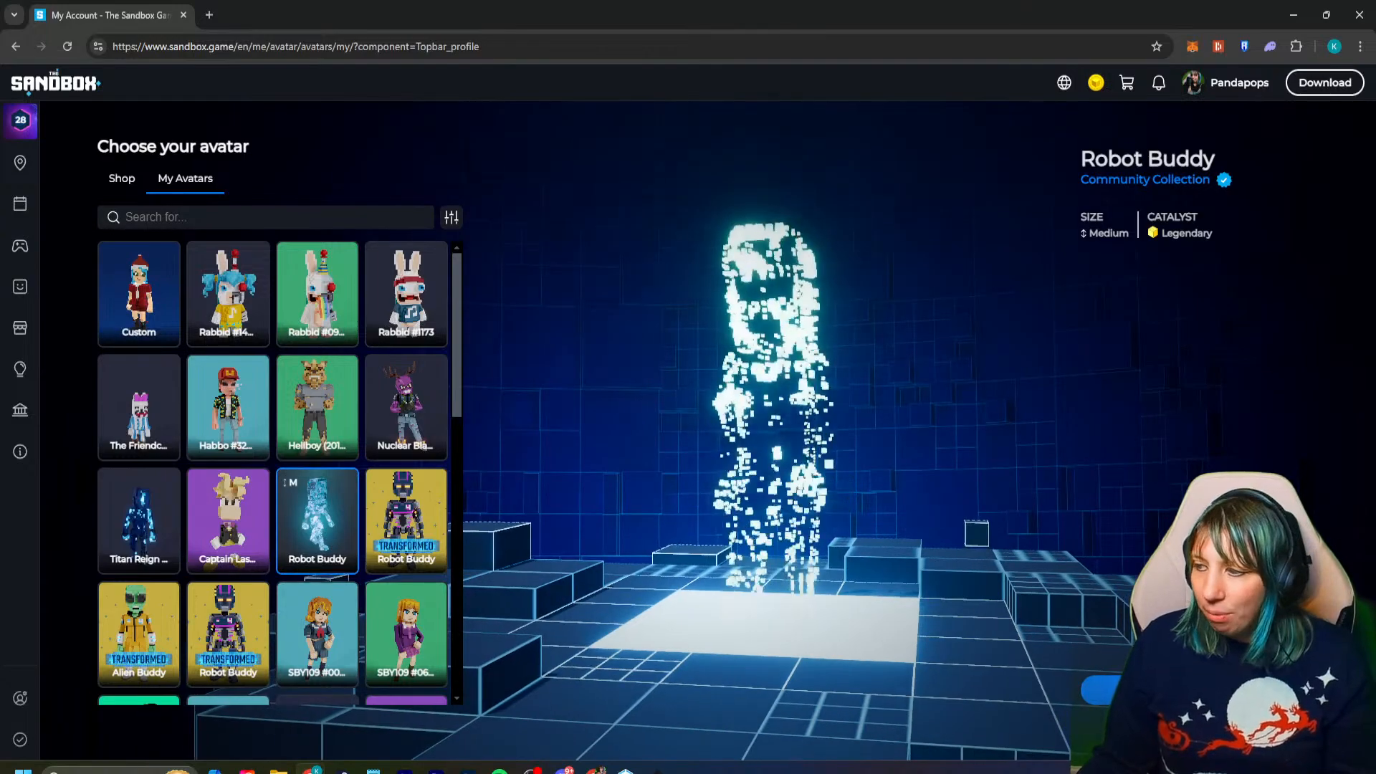
pyautogui.scroll(-1, 272, 473)
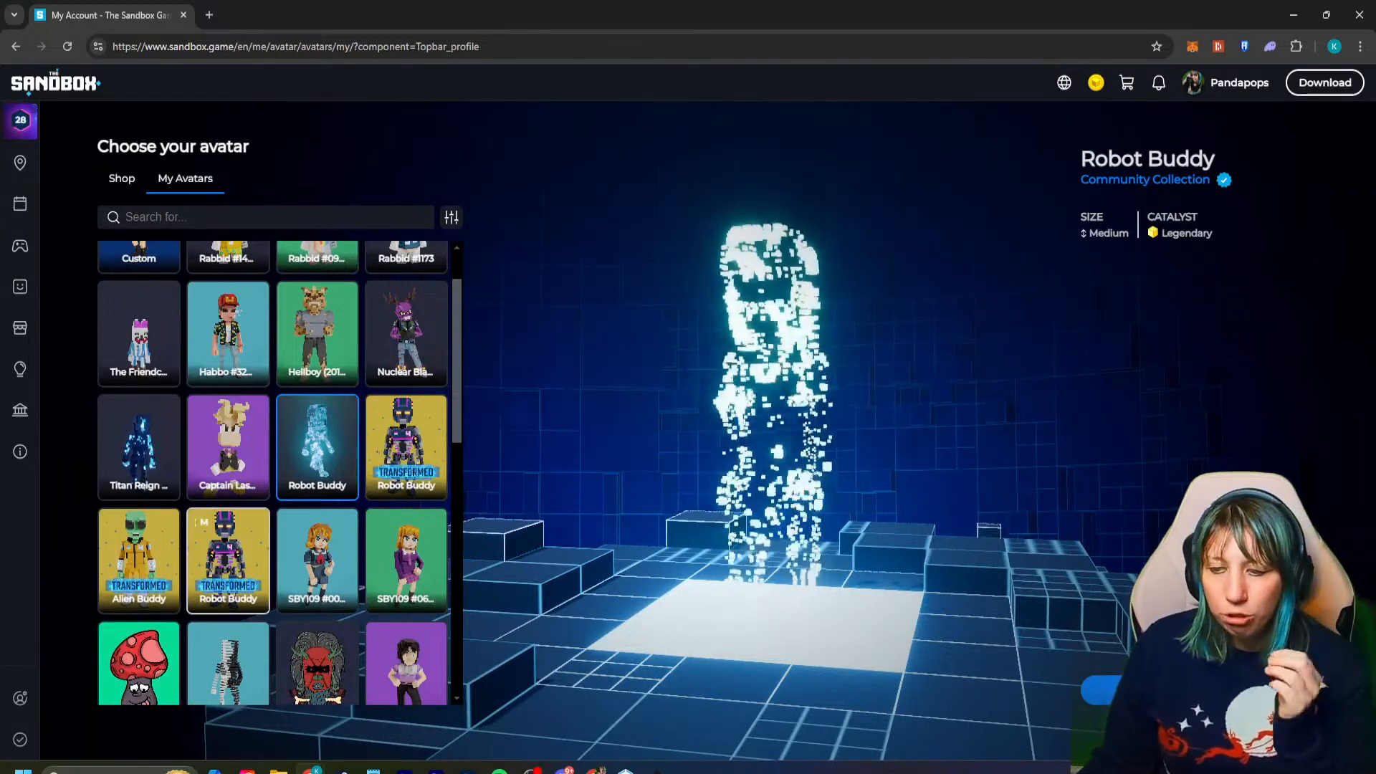
# - Preview the transformed Robot Buddy and Alien Buddy avatars and compare them with the glowing Robot Buddy
pyautogui.click(228, 561)
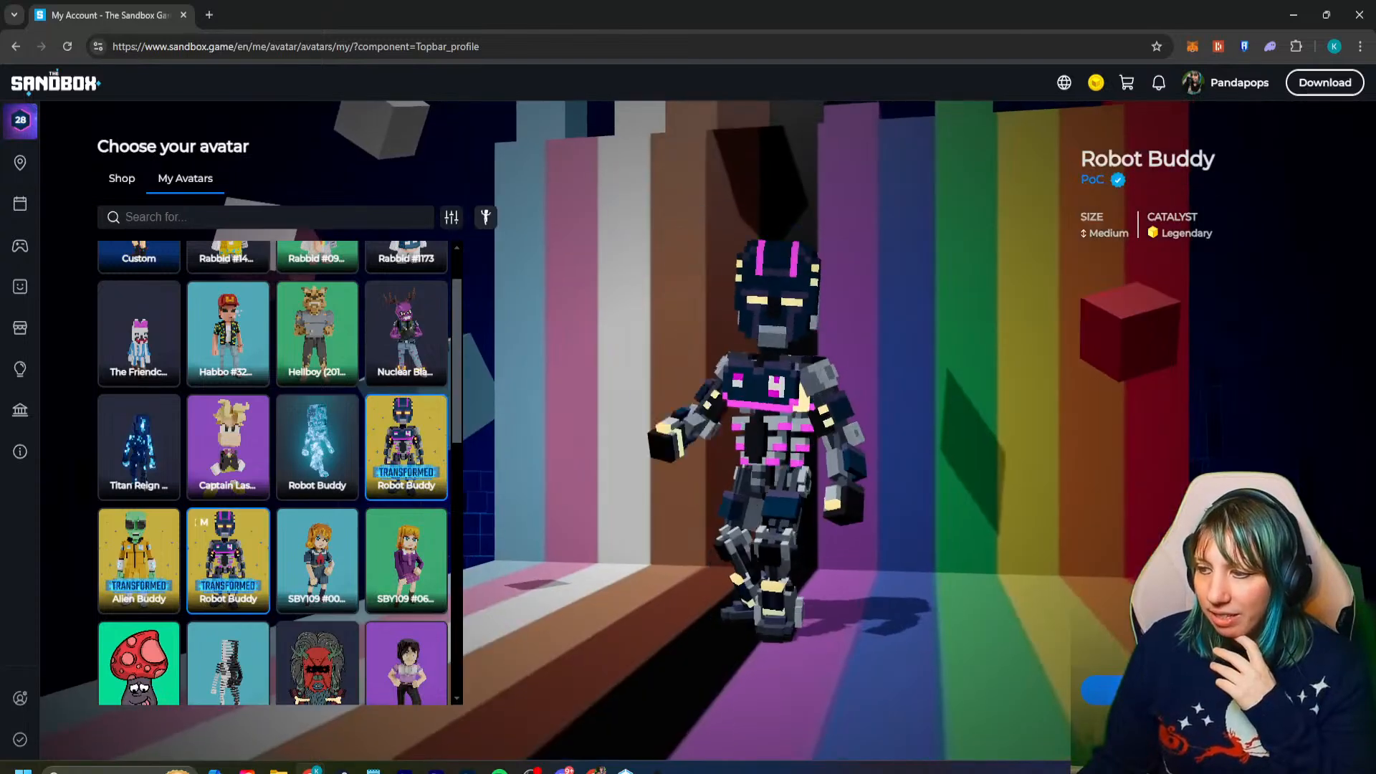
pyautogui.click(139, 561)
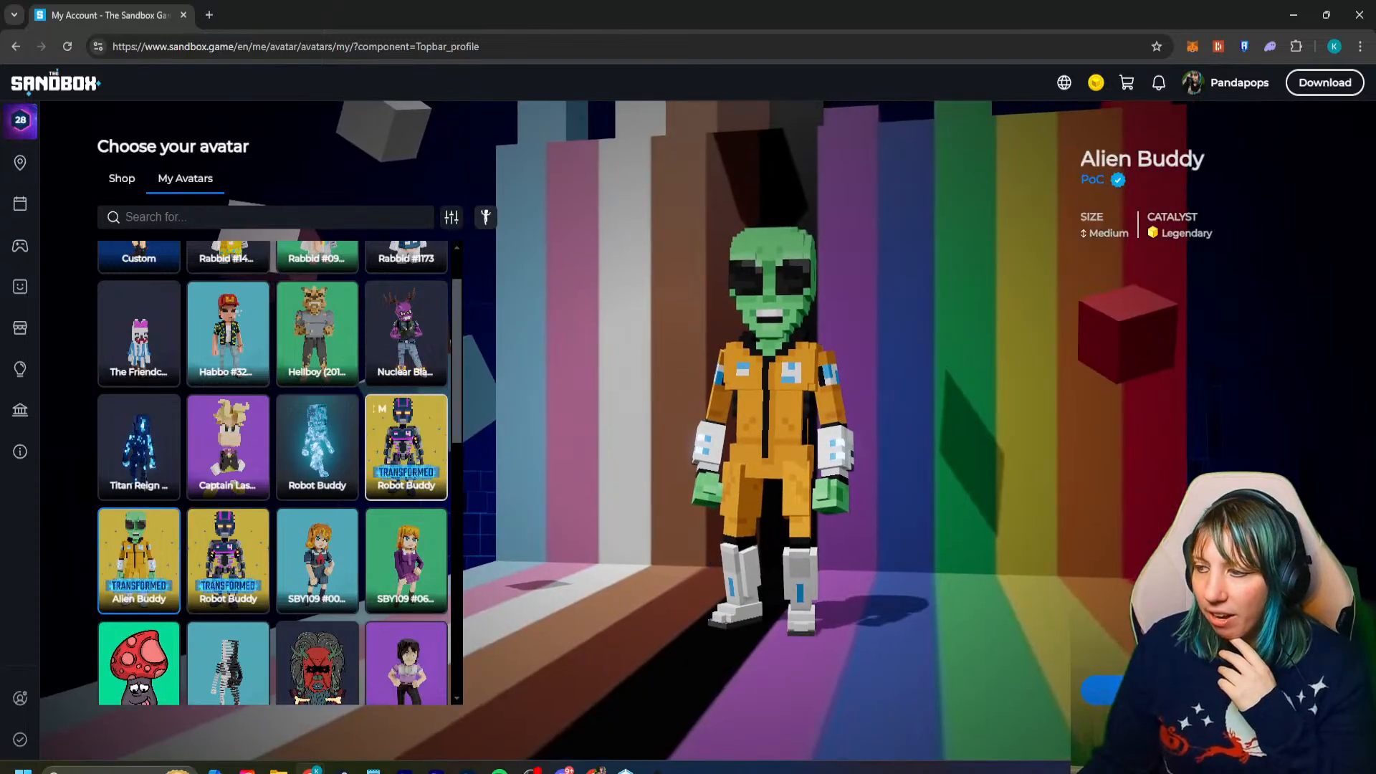
pyautogui.click(406, 447)
pyautogui.scroll(-10, 406, 561)
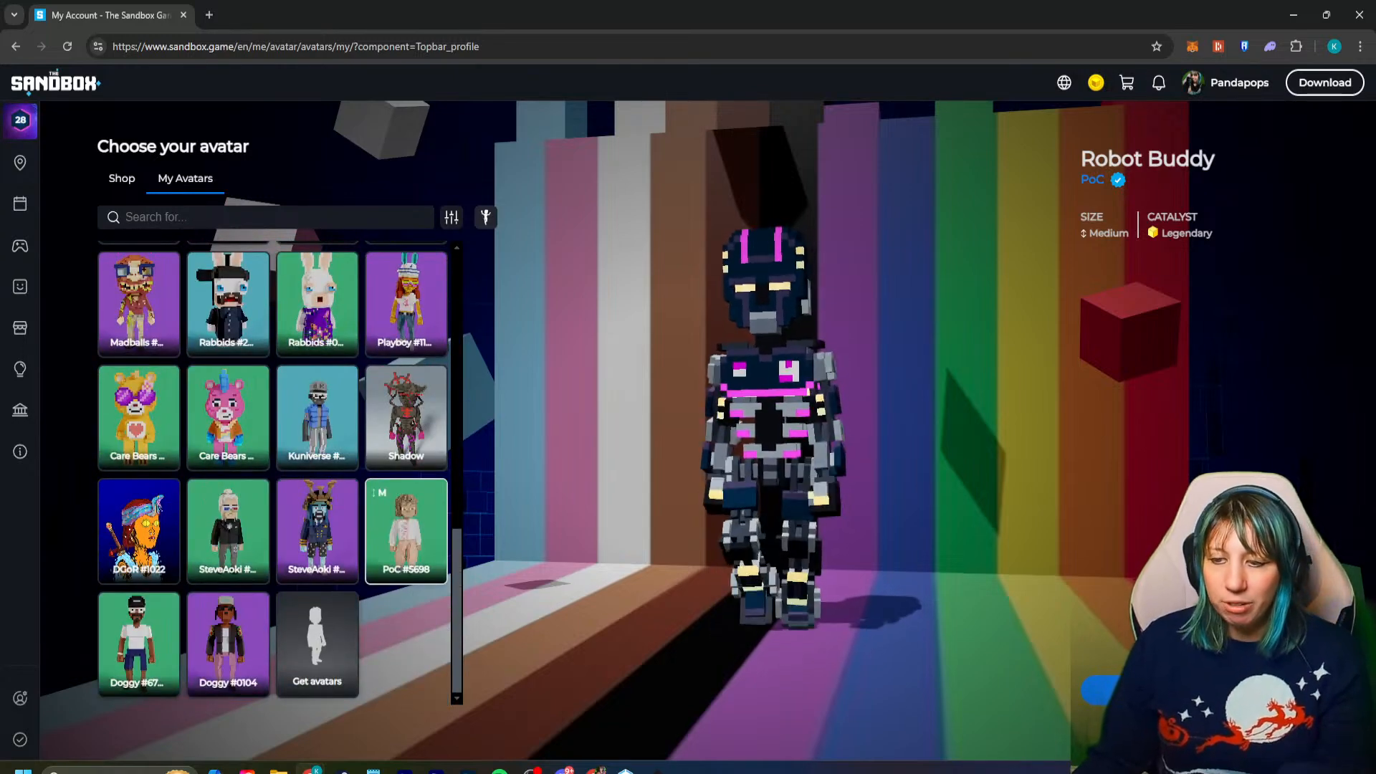
pyautogui.scroll(12, 273, 473)
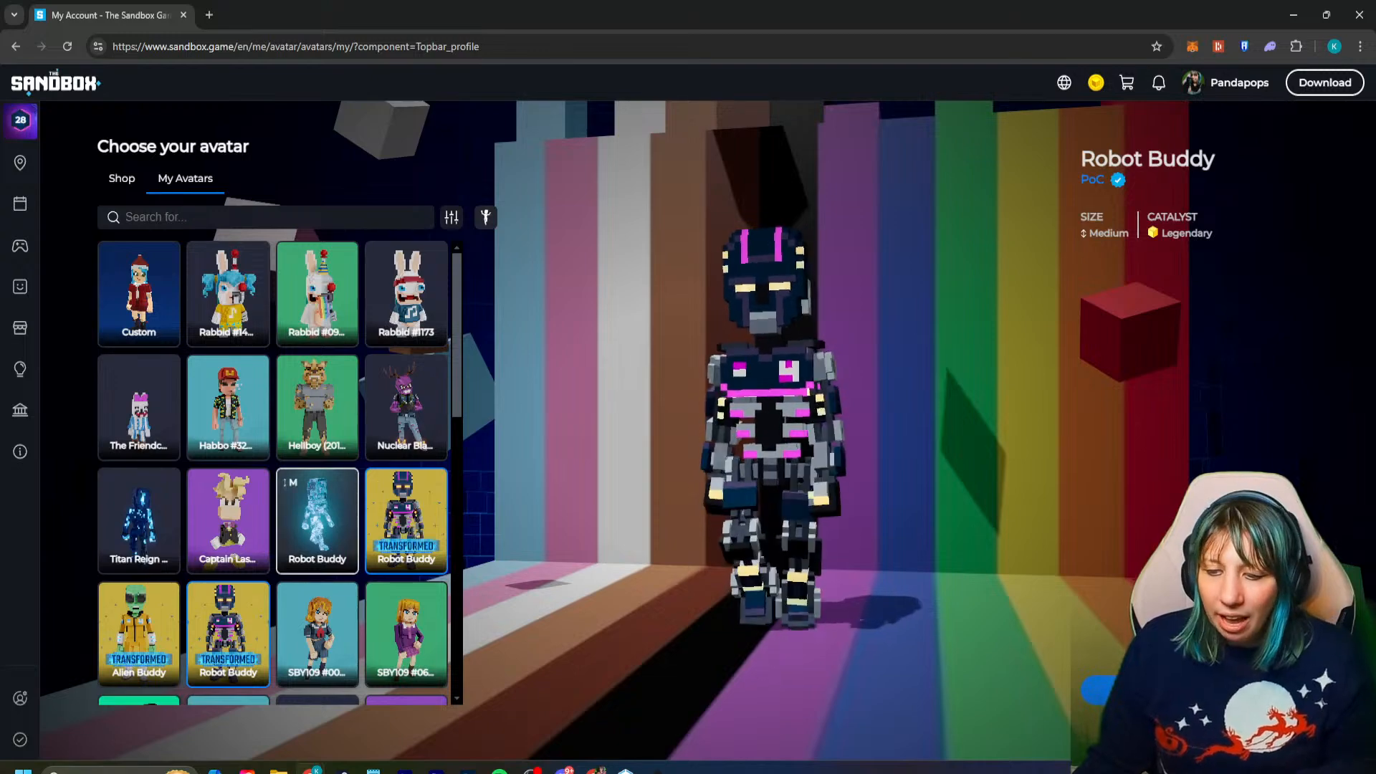
pyautogui.click(321, 513)
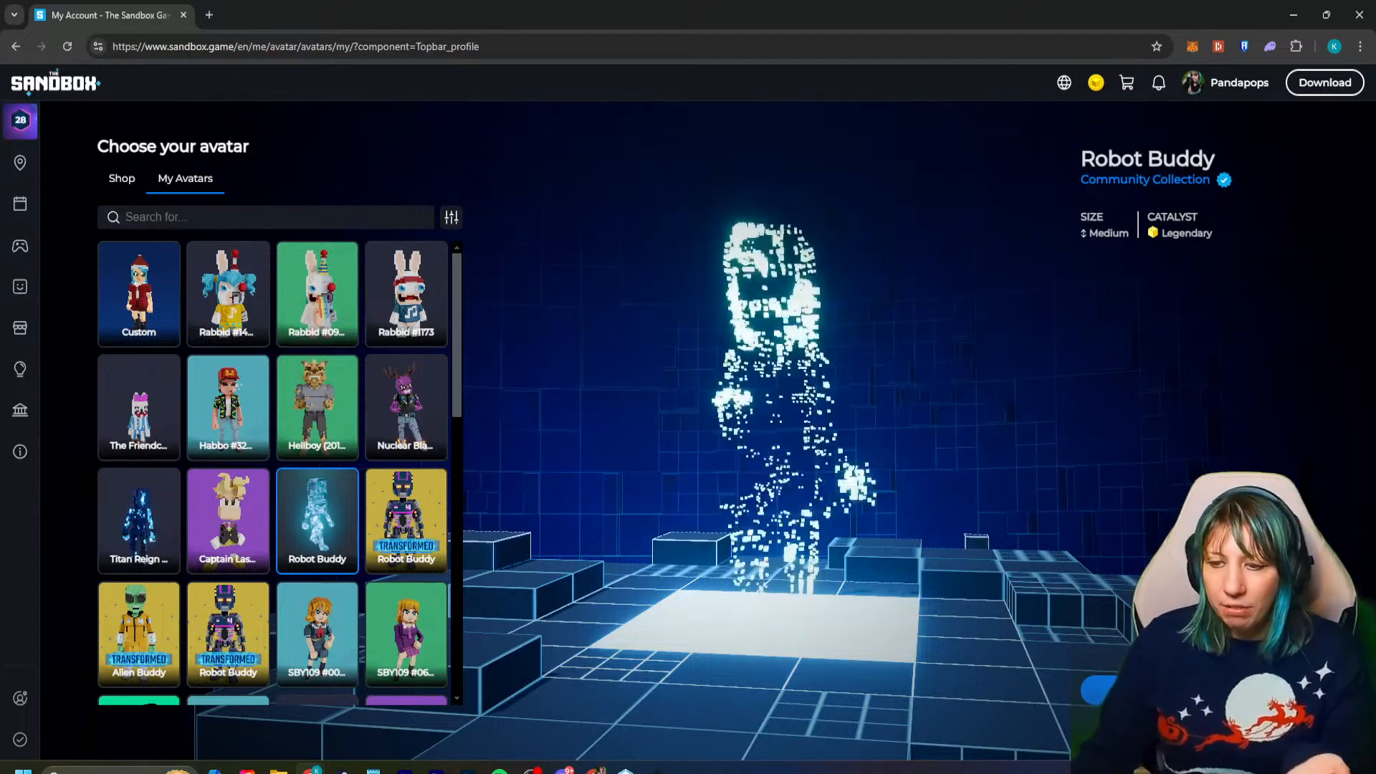
# - Look through the whole list of owned avatars, from the custom one to the Doggy avatars
pyautogui.scroll(-10, 272, 473)
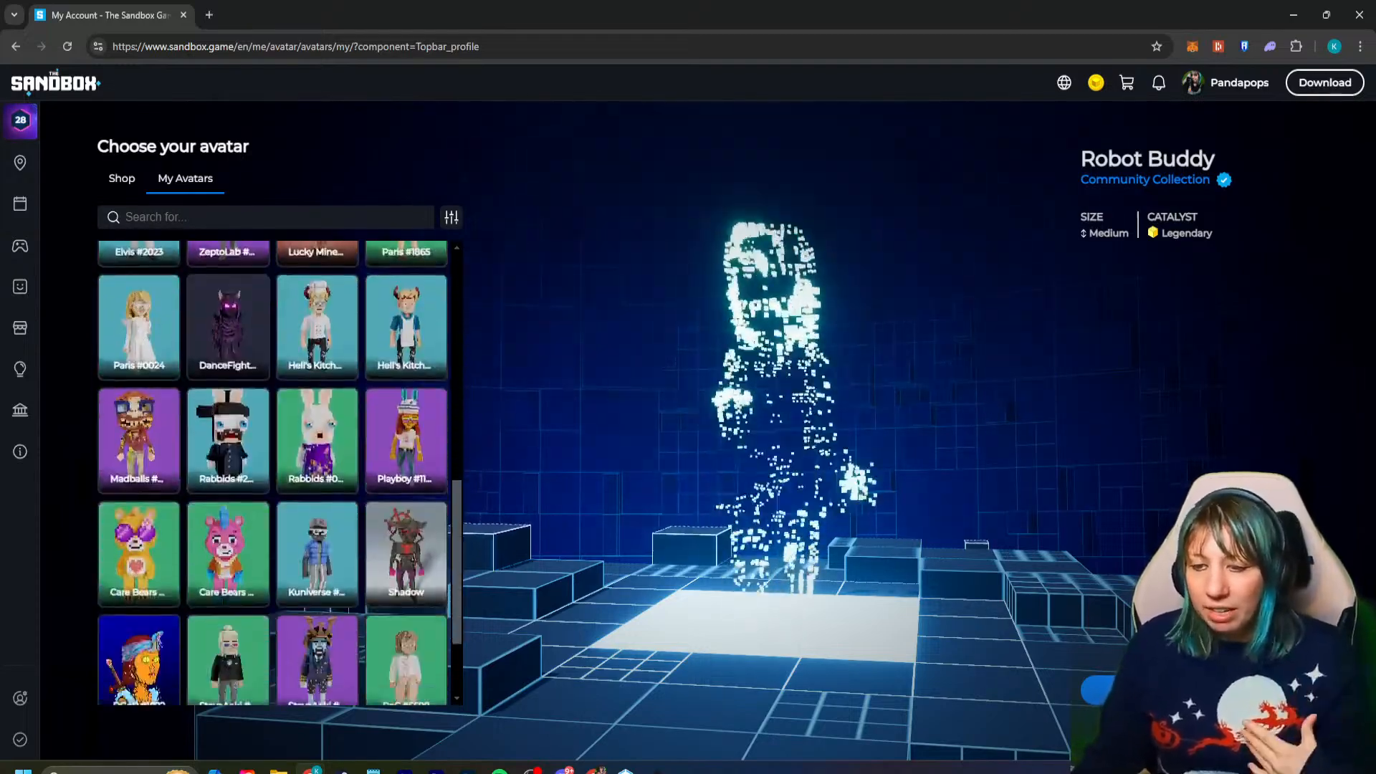
pyautogui.scroll(-3, 272, 472)
pyautogui.scroll(13, 273, 473)
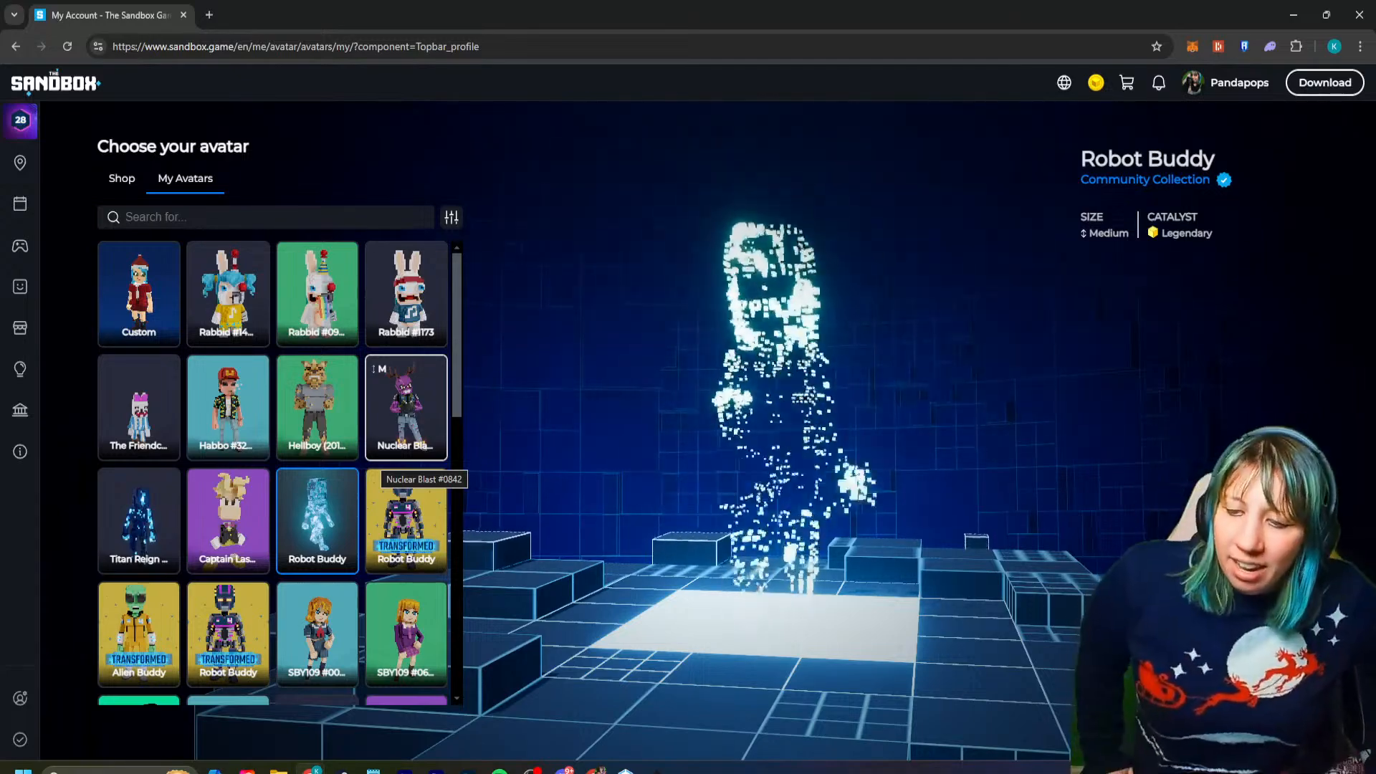
pyautogui.scroll(-10, 387, 470)
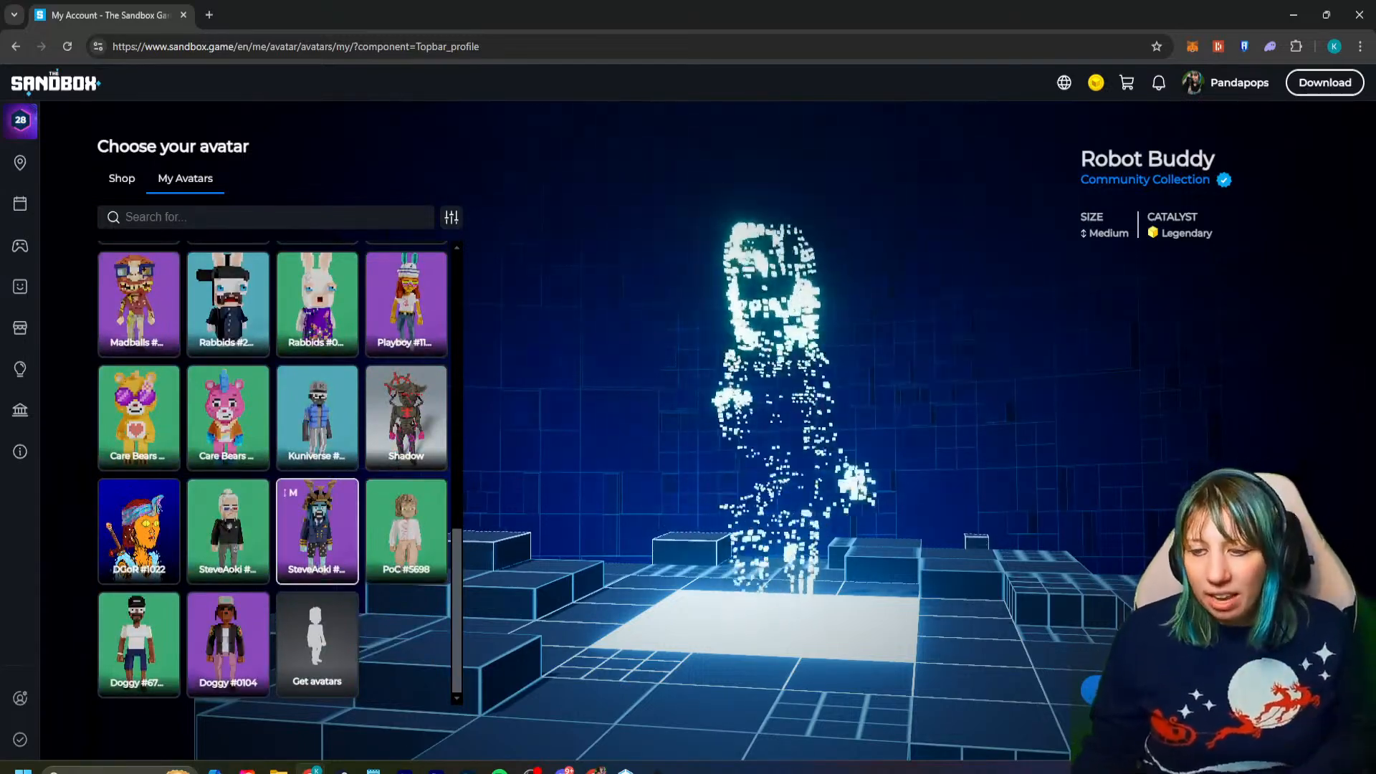
pyautogui.scroll(7, 318, 573)
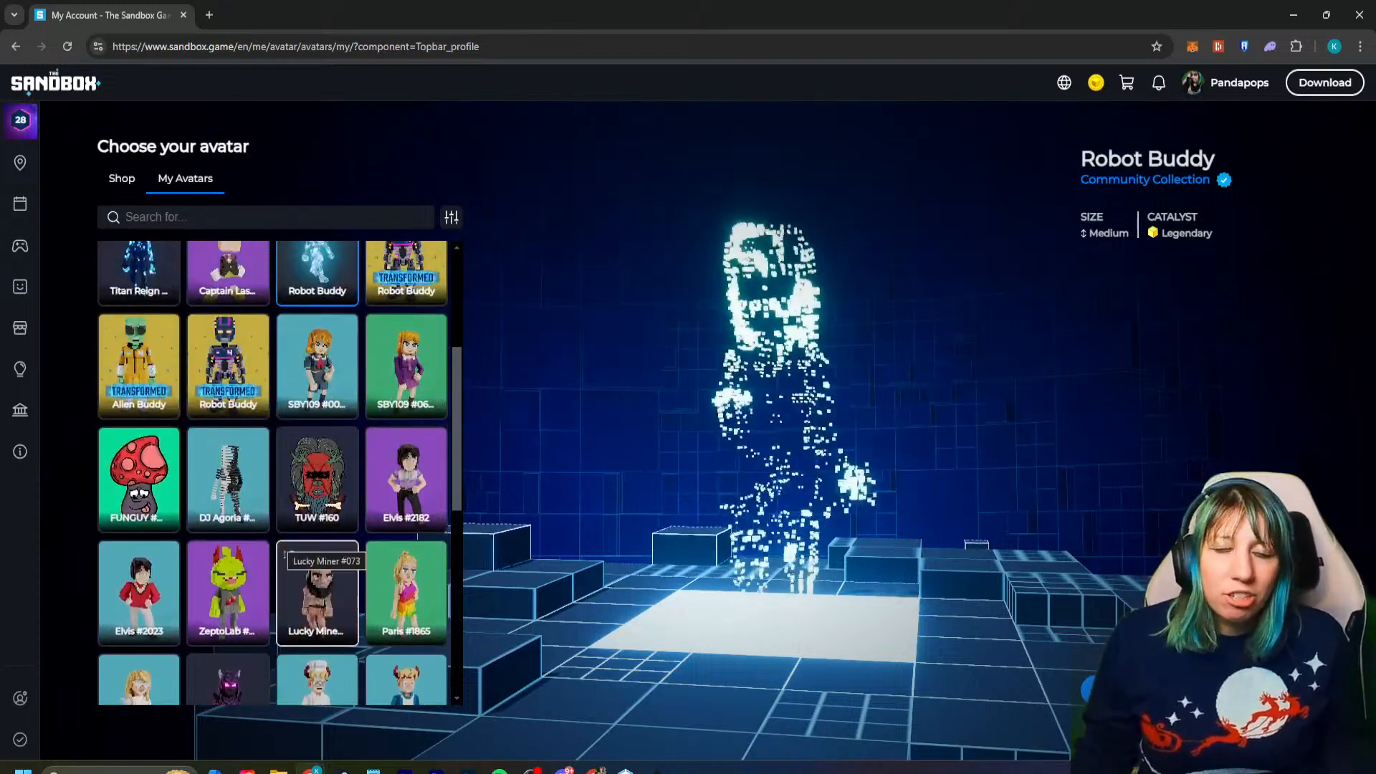
pyautogui.scroll(-8, 285, 557)
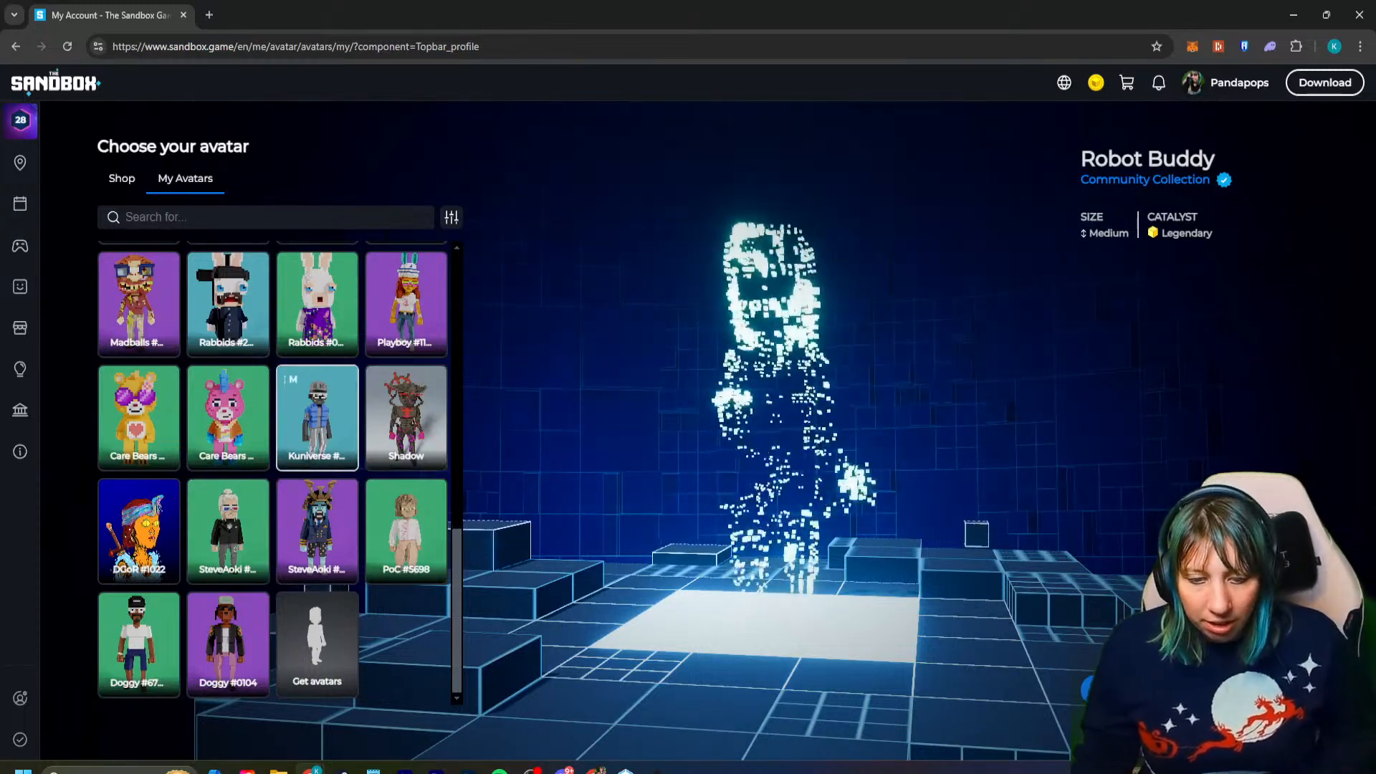
pyautogui.scroll(10, 354, 459)
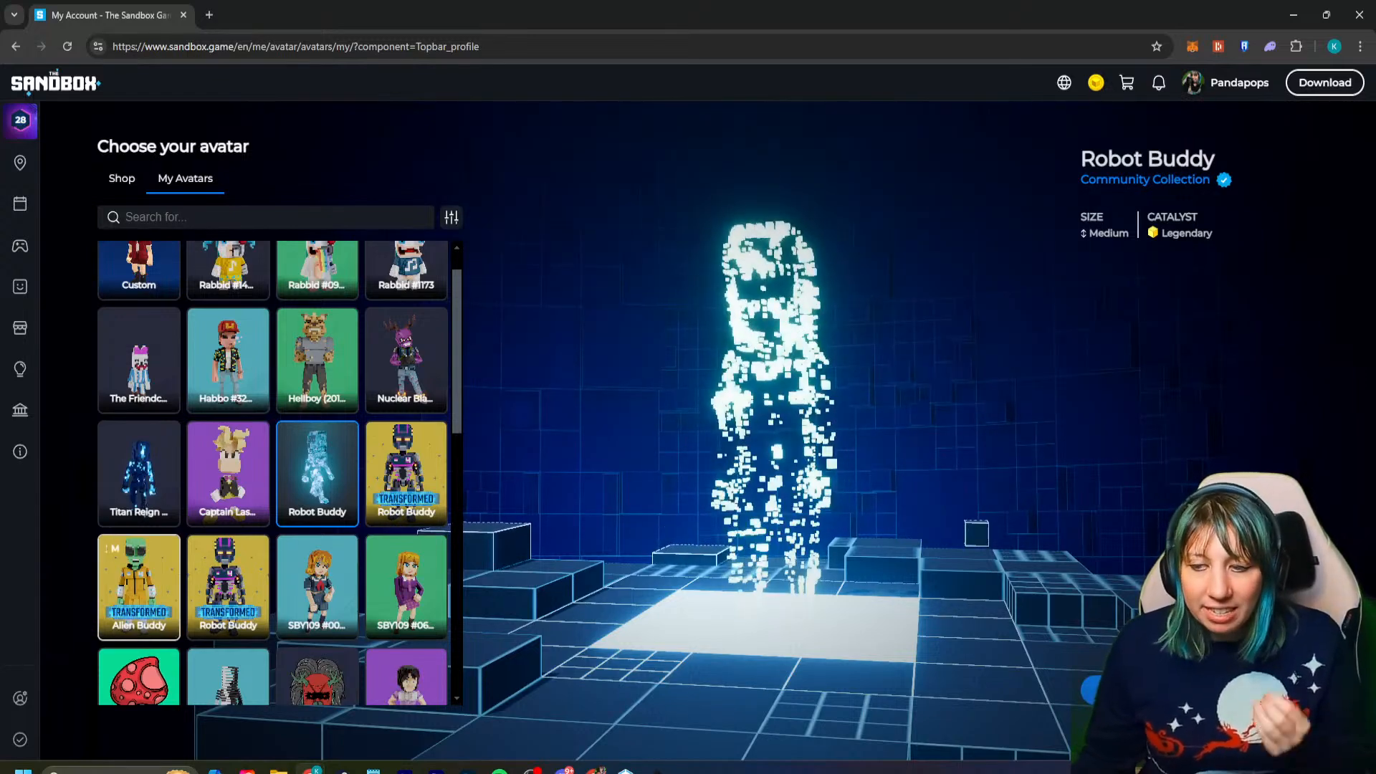
# - Preview the Alien Buddy avatar again, followed by the glowing Robot Buddy
pyautogui.click(138, 584)
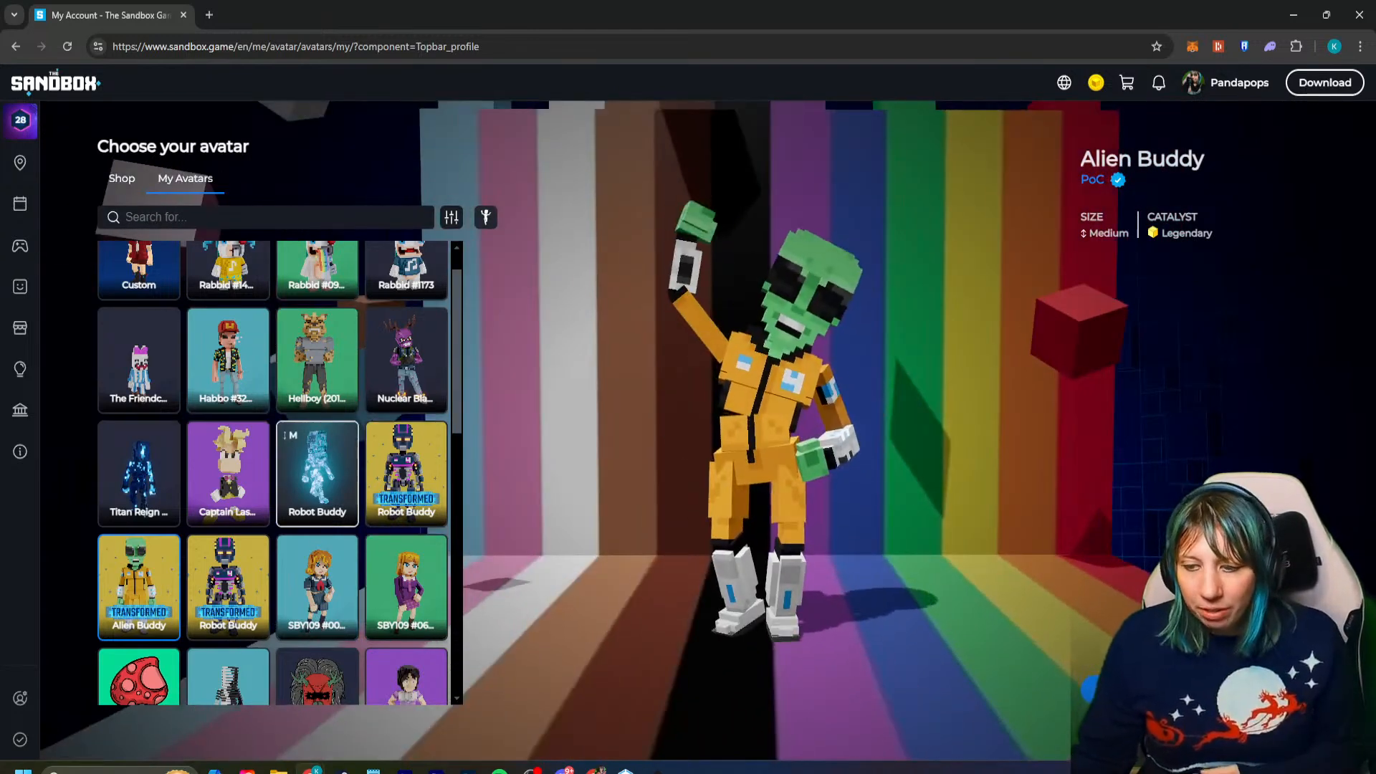
pyautogui.click(316, 473)
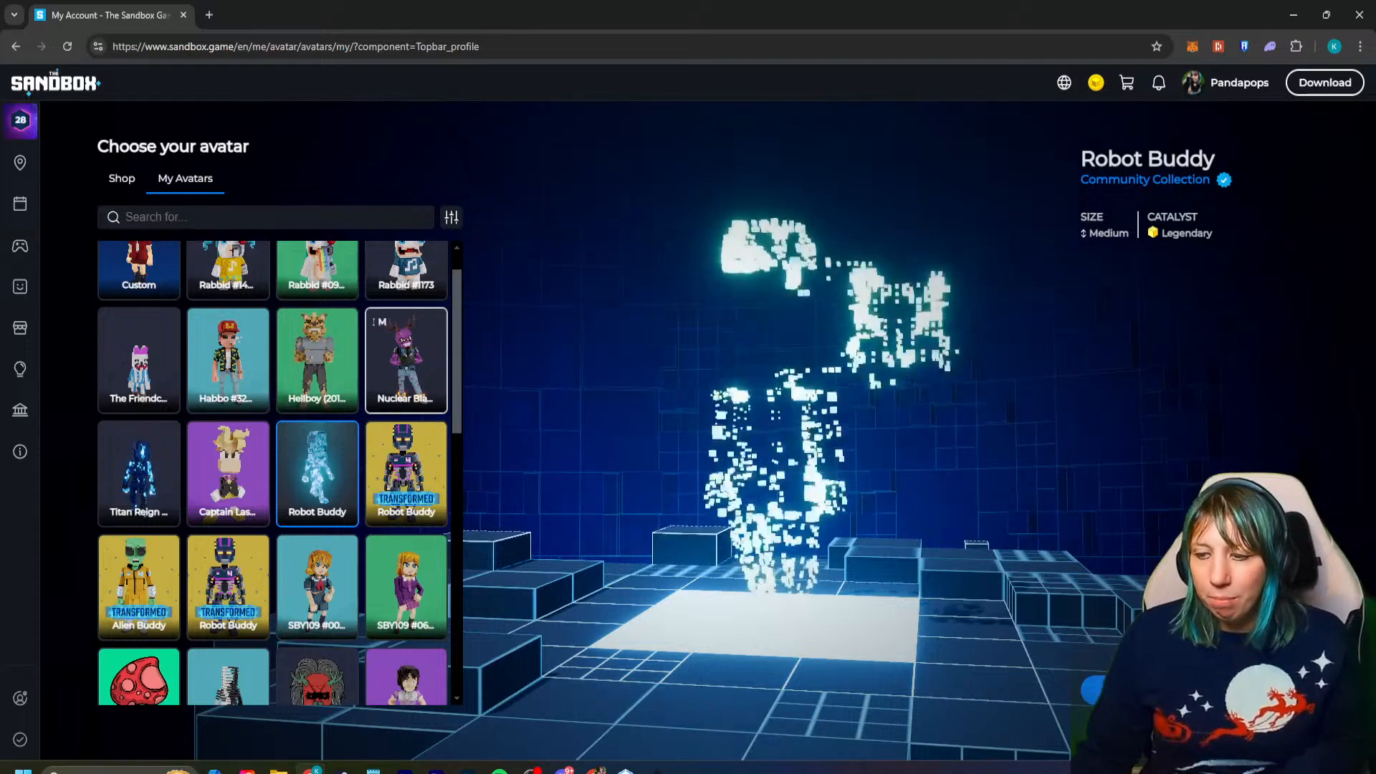
pyautogui.scroll(1, 405, 373)
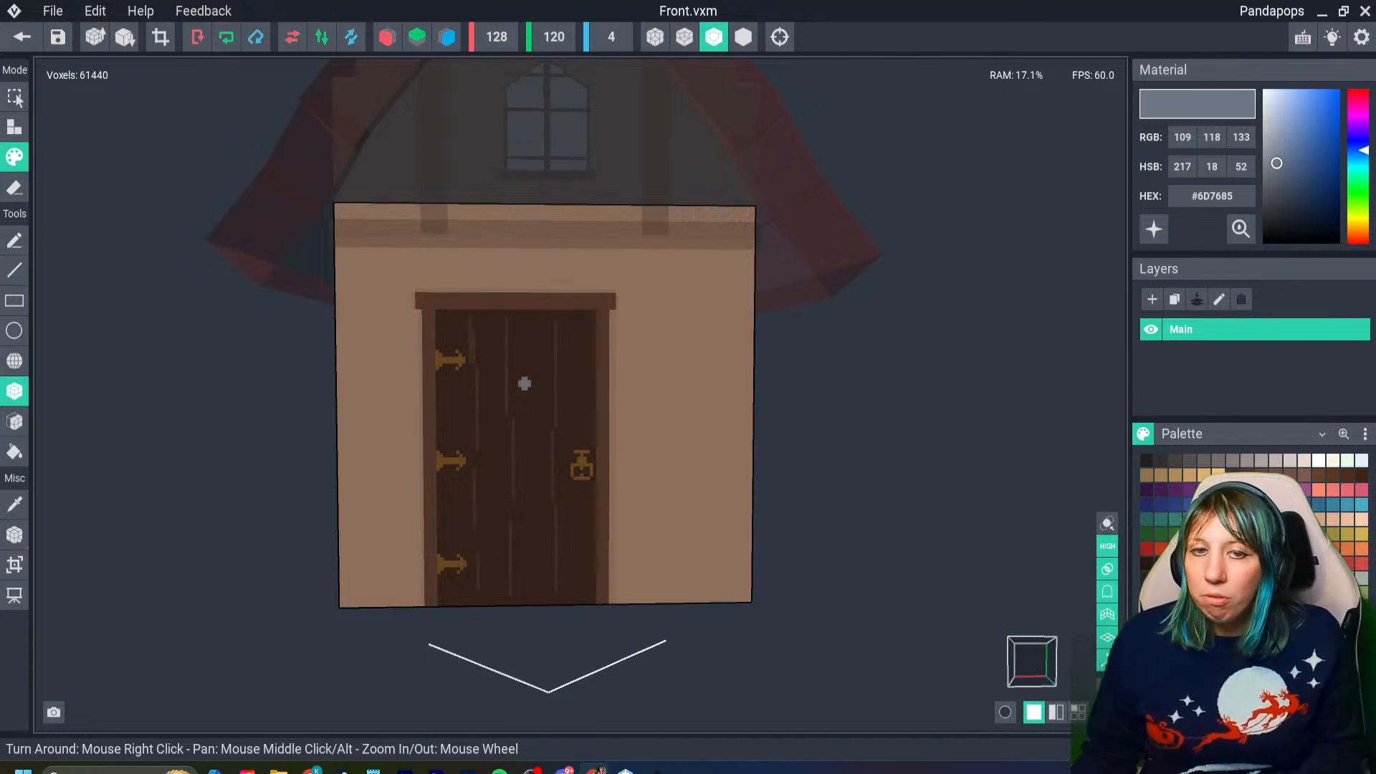
# - Switch back to VoxEdit, close Front.vxm with its changes saved, and return to the Festive Home 2 model
pyautogui.scroll(2, 346, 466)
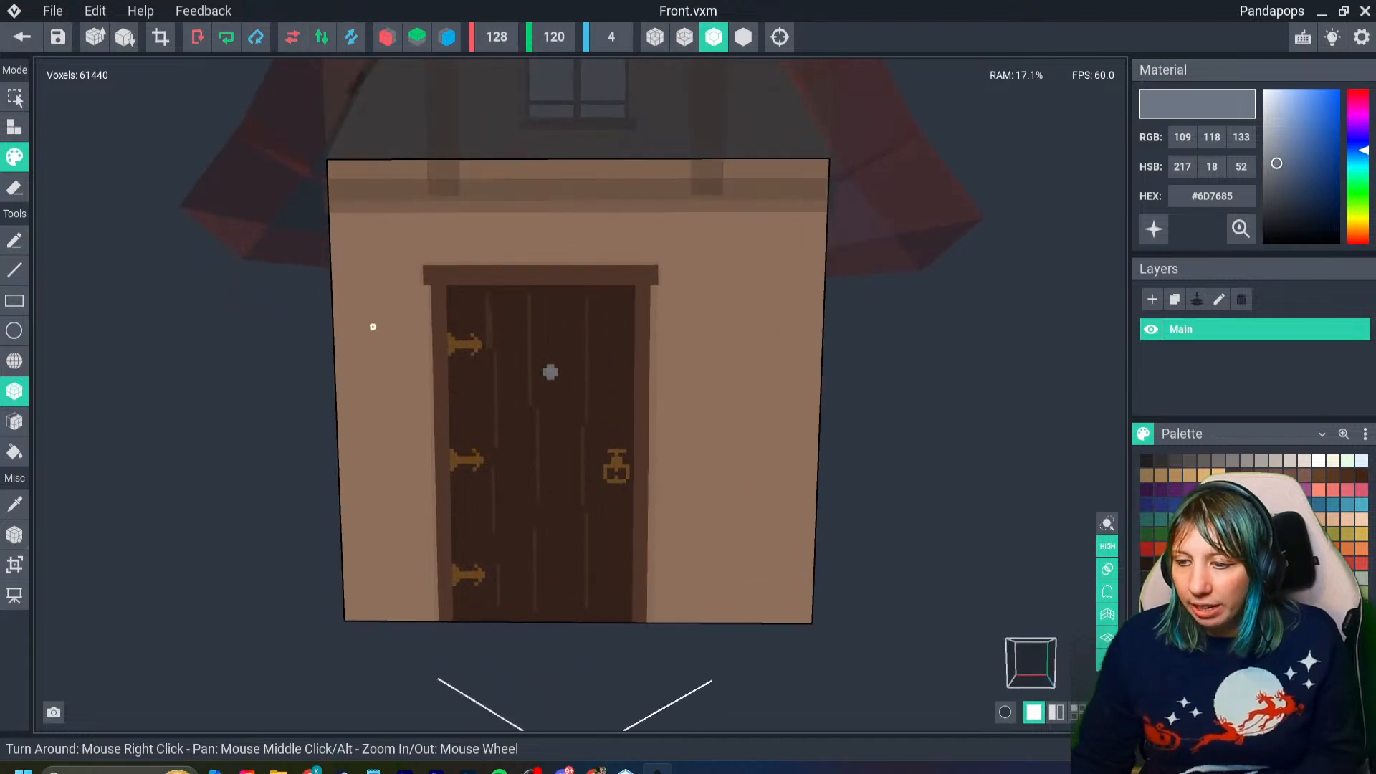
pyautogui.click(21, 36)
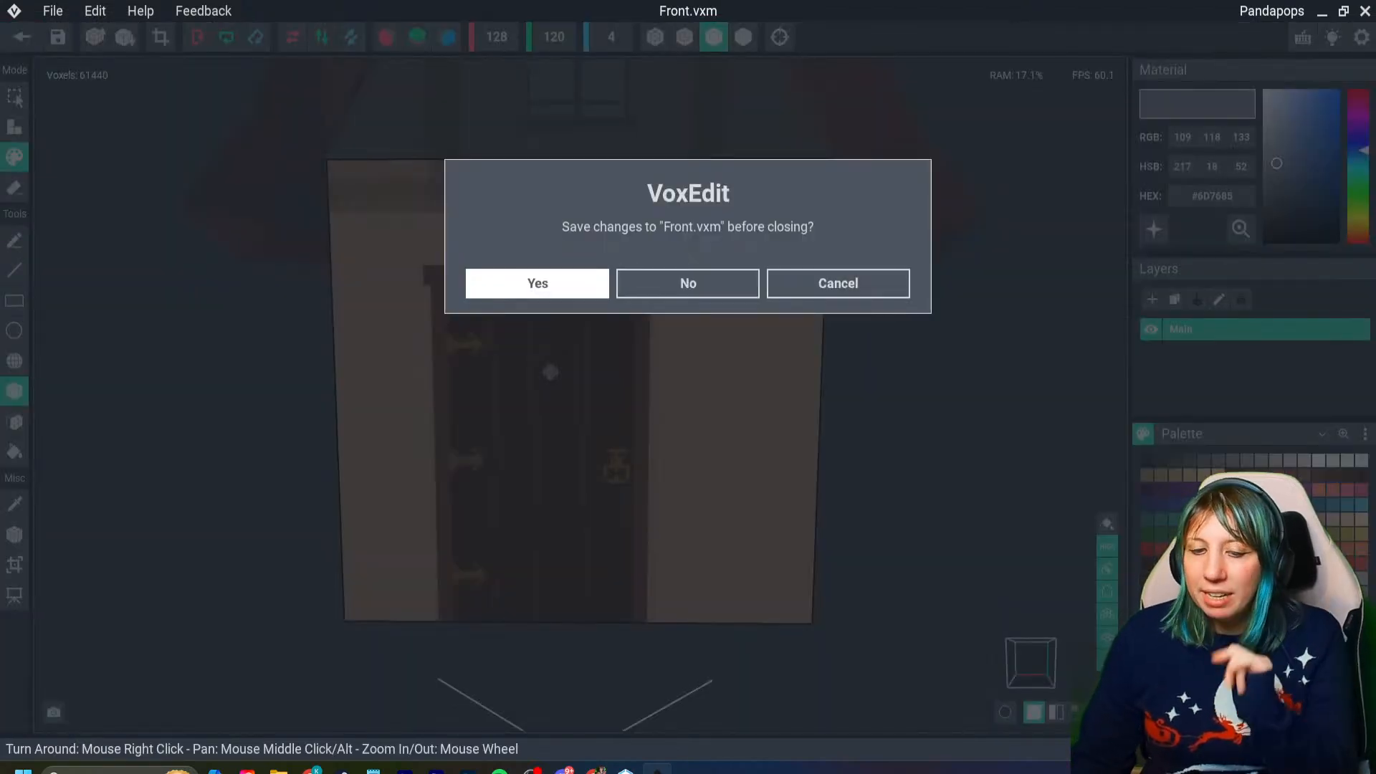
pyautogui.press('Return')
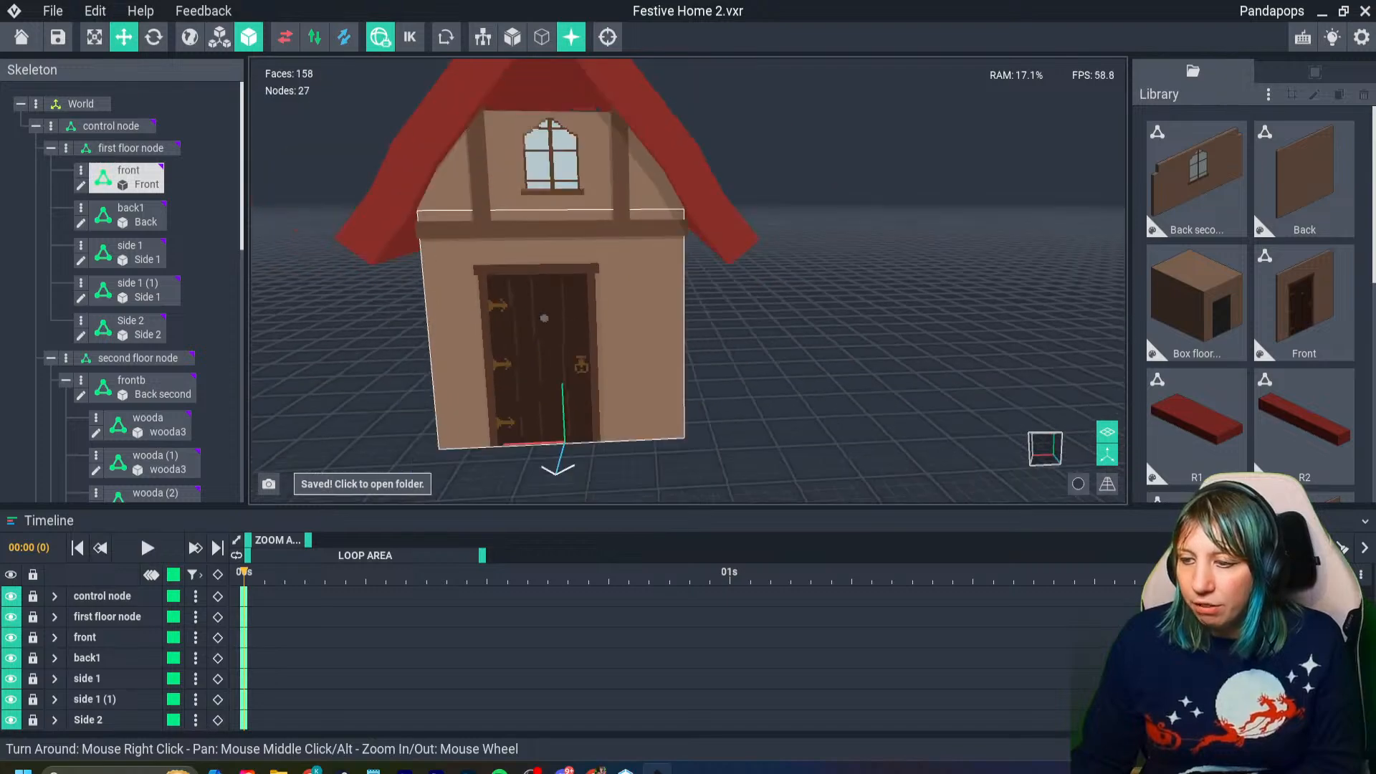
# - Examine the assembled house from the front, from the finished door up to the gable windows and roof ridge
pyautogui.scroll(-3, 602, 365)
pyautogui.moveTo(602, 366)
pyautogui.mouseDown(button='right')
pyautogui.moveTo(556, 364)
pyautogui.moveTo(618, 379)
pyautogui.moveTo(595, 358)
pyautogui.mouseUp(button='right')
pyautogui.scroll(-2, 602, 365)
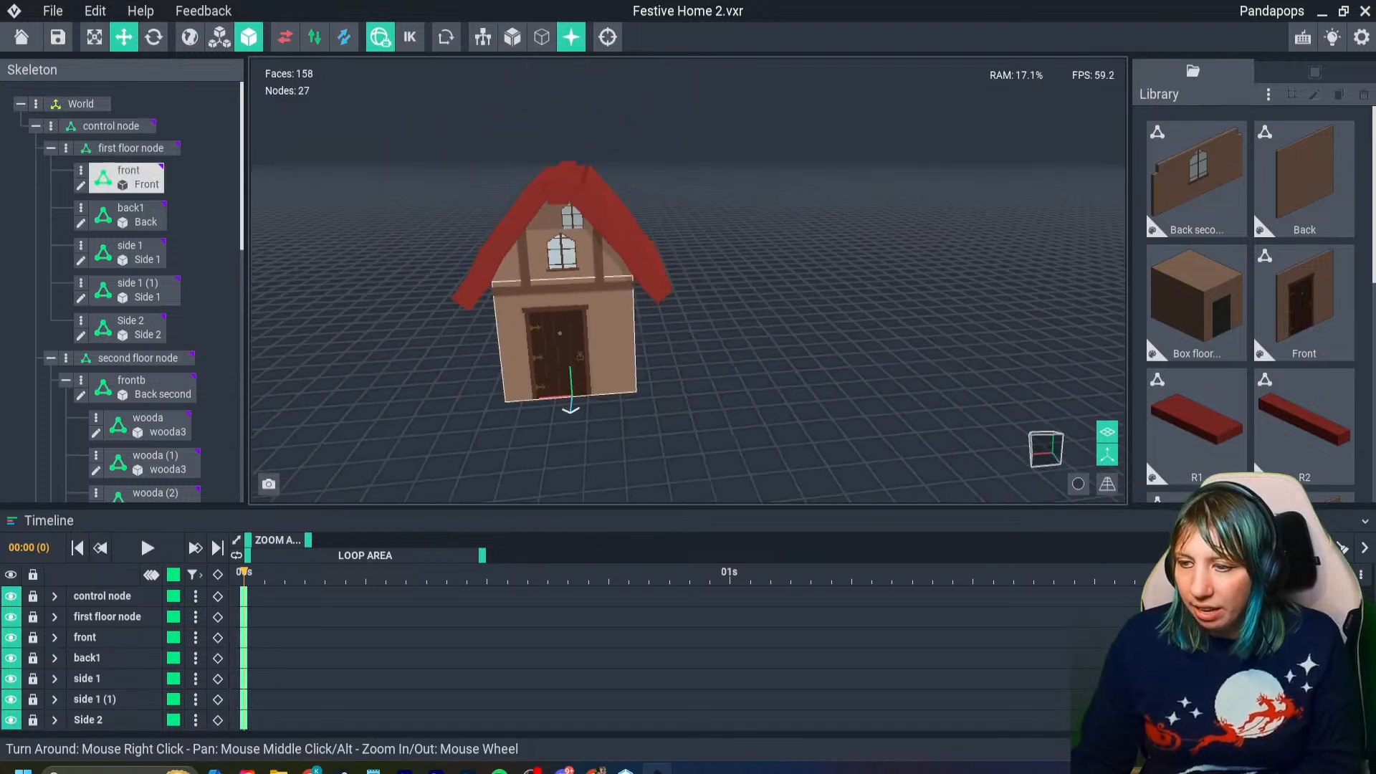
pyautogui.scroll(3, 605, 195)
pyautogui.moveTo(560, 183); pyautogui.dragTo(637, 147, button='right')
pyautogui.scroll(4, 642, 147)
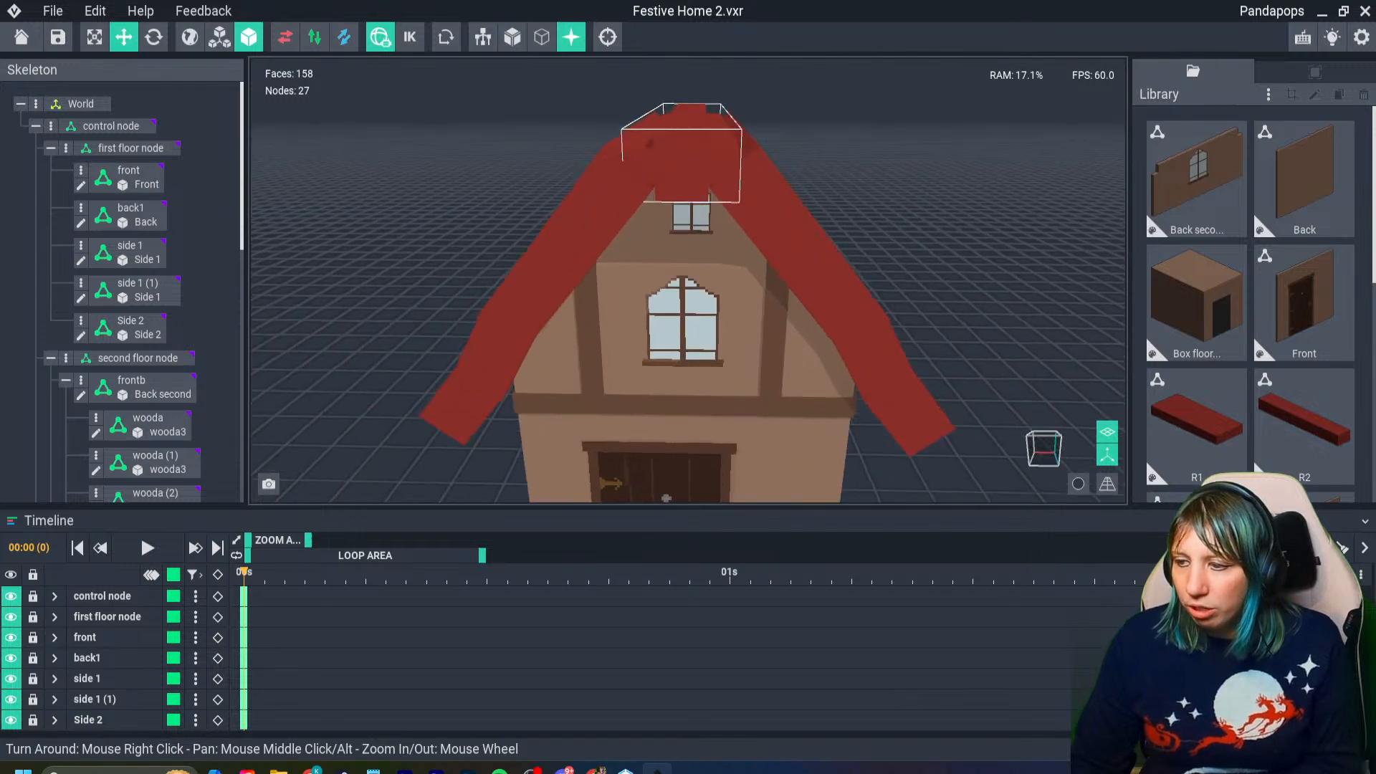
# - Clone the wooda library model and name the copy roof beam
pyautogui.scroll(-5, 1251, 301)
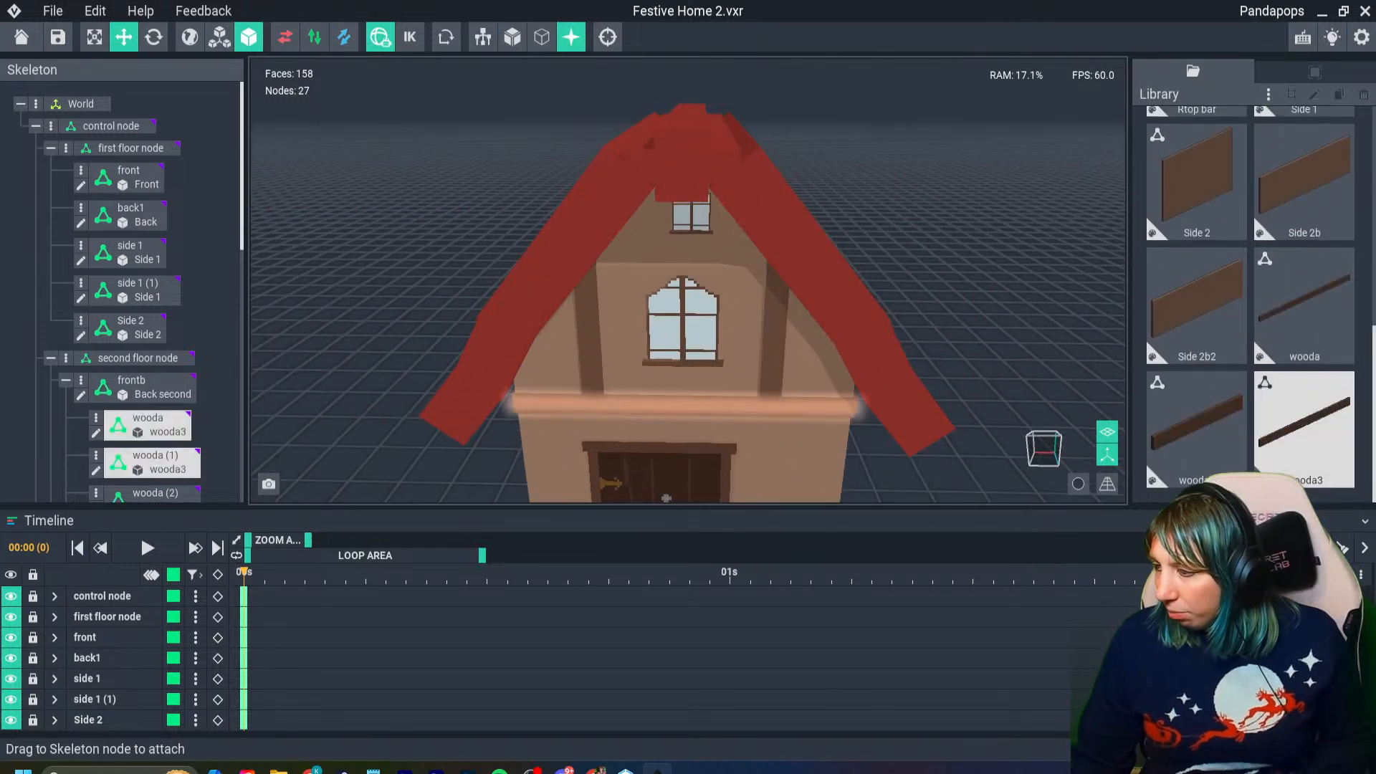
pyautogui.click(1303, 428)
pyautogui.click(1303, 306)
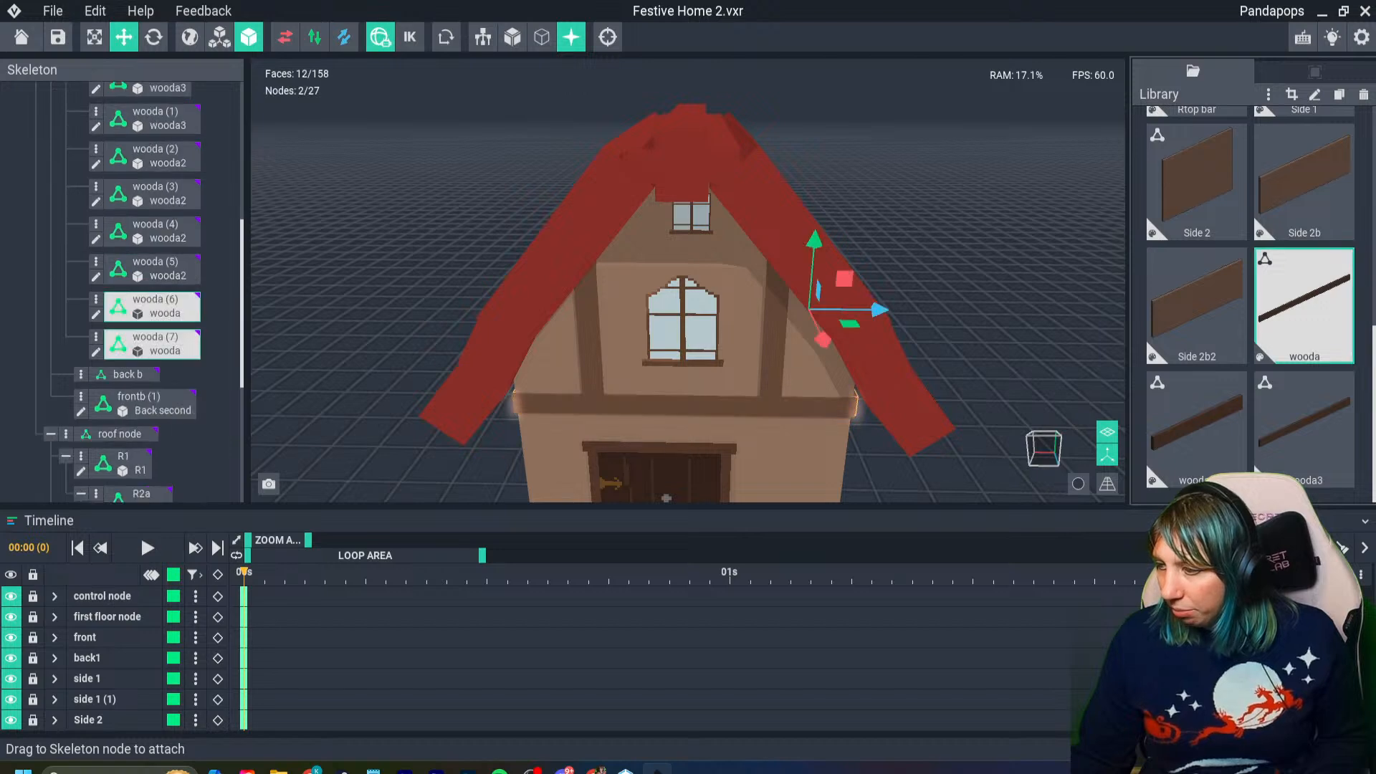
pyautogui.hotkey('ctrl', 'd')
pyautogui.press('Right')
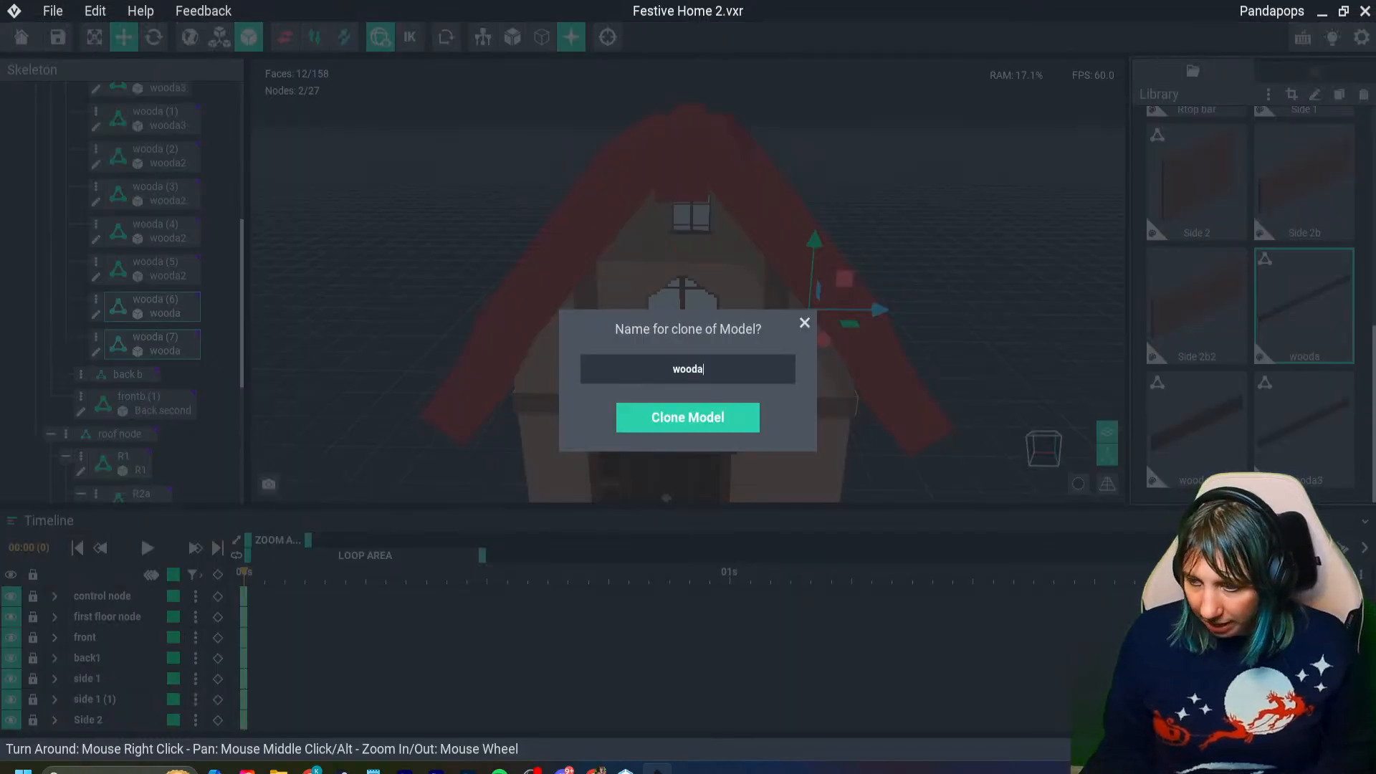
pyautogui.press('BackSpace')
pyautogui.press('BackSpace')
pyautogui.press('BackSpace')
pyautogui.press('BackSpace')
pyautogui.press('BackSpace')
pyautogui.write('roof')
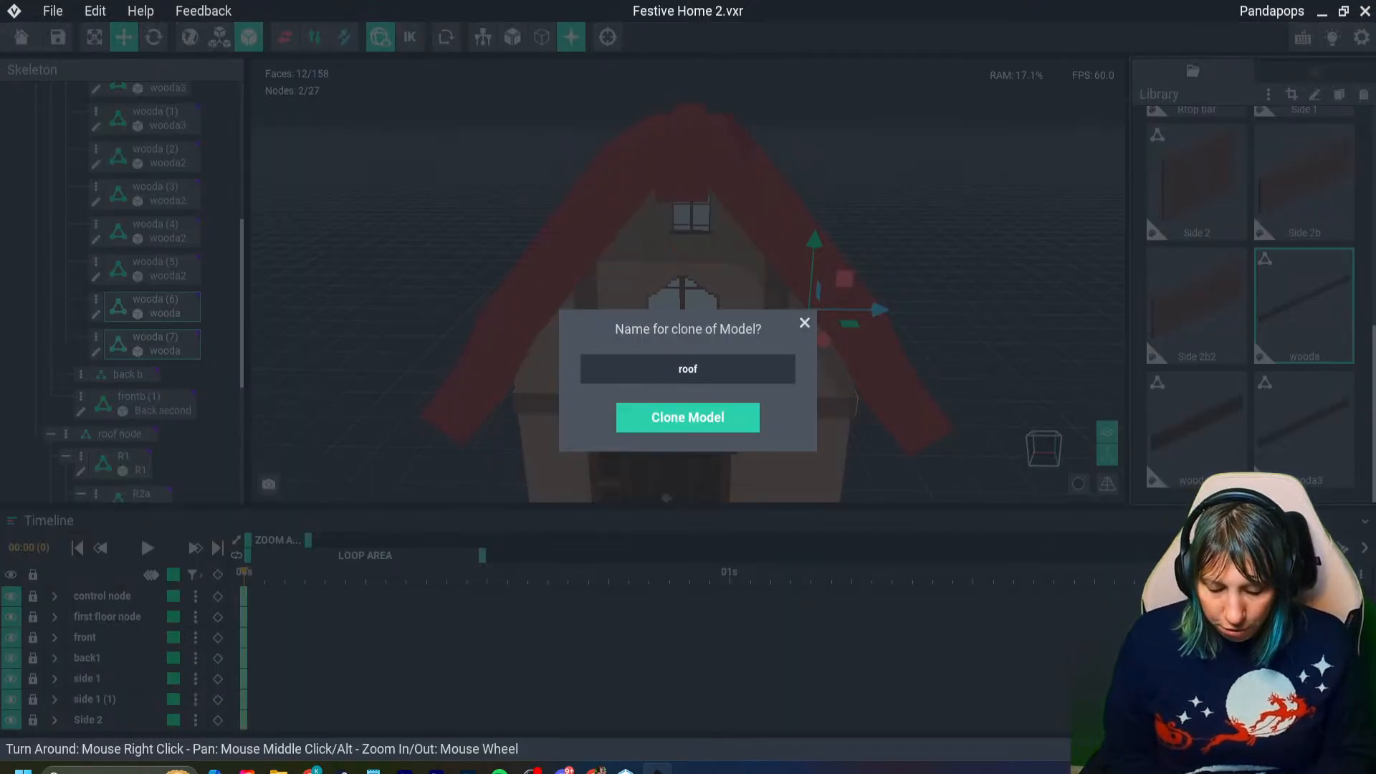
pyautogui.write(' beam')
pyautogui.press('Return')
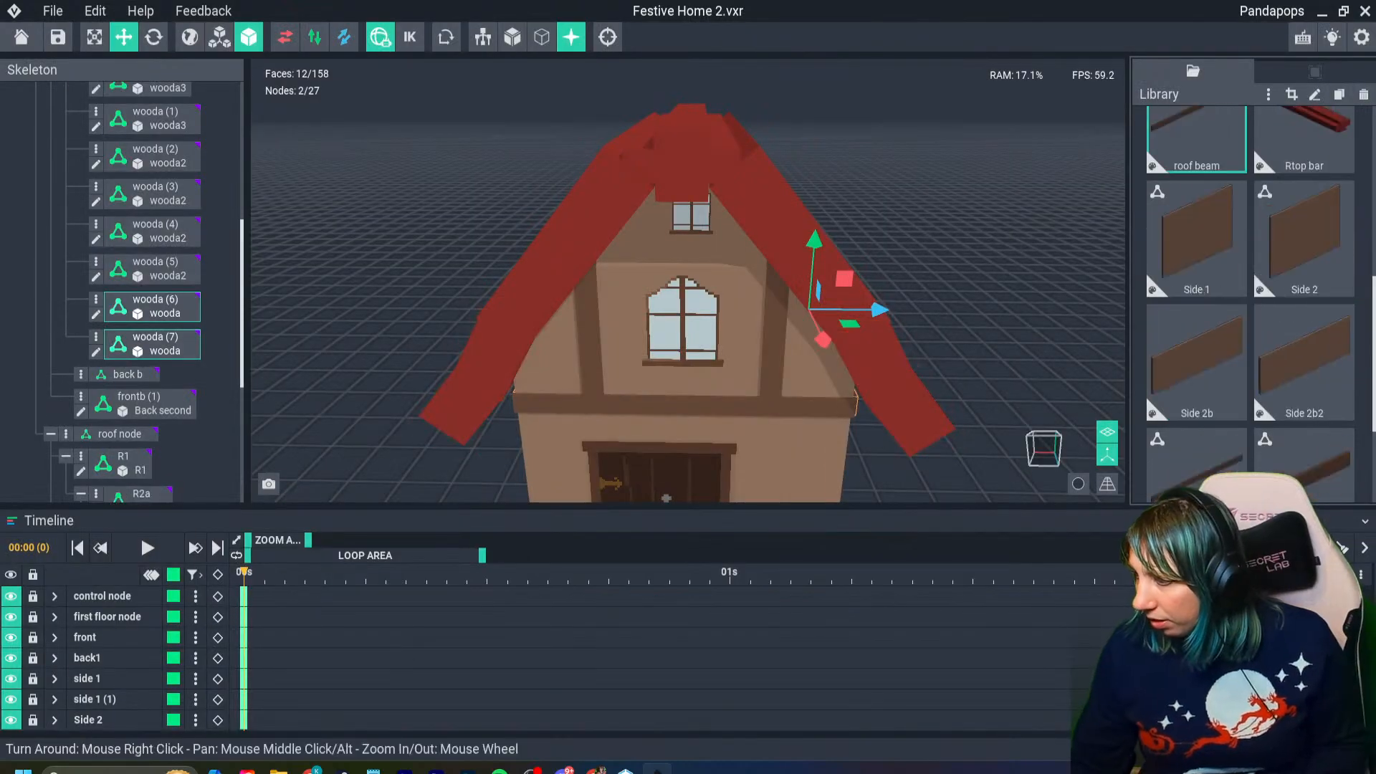
# - Attach the roof beam model to the top bar node and rotate it to run front to back along the roof ridge
pyautogui.moveTo(1195, 415); pyautogui.dragTo(681, 172)
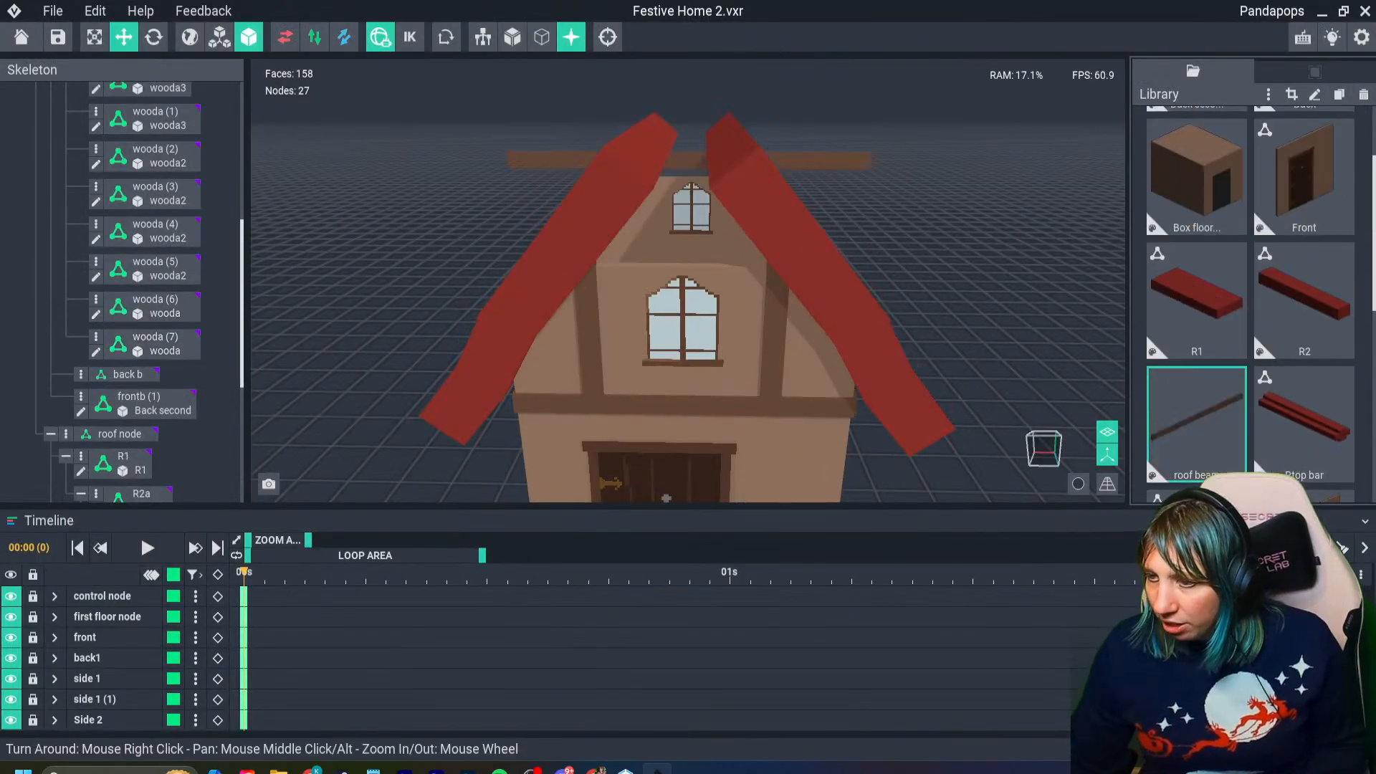
pyautogui.click(690, 164)
pyautogui.click(153, 37)
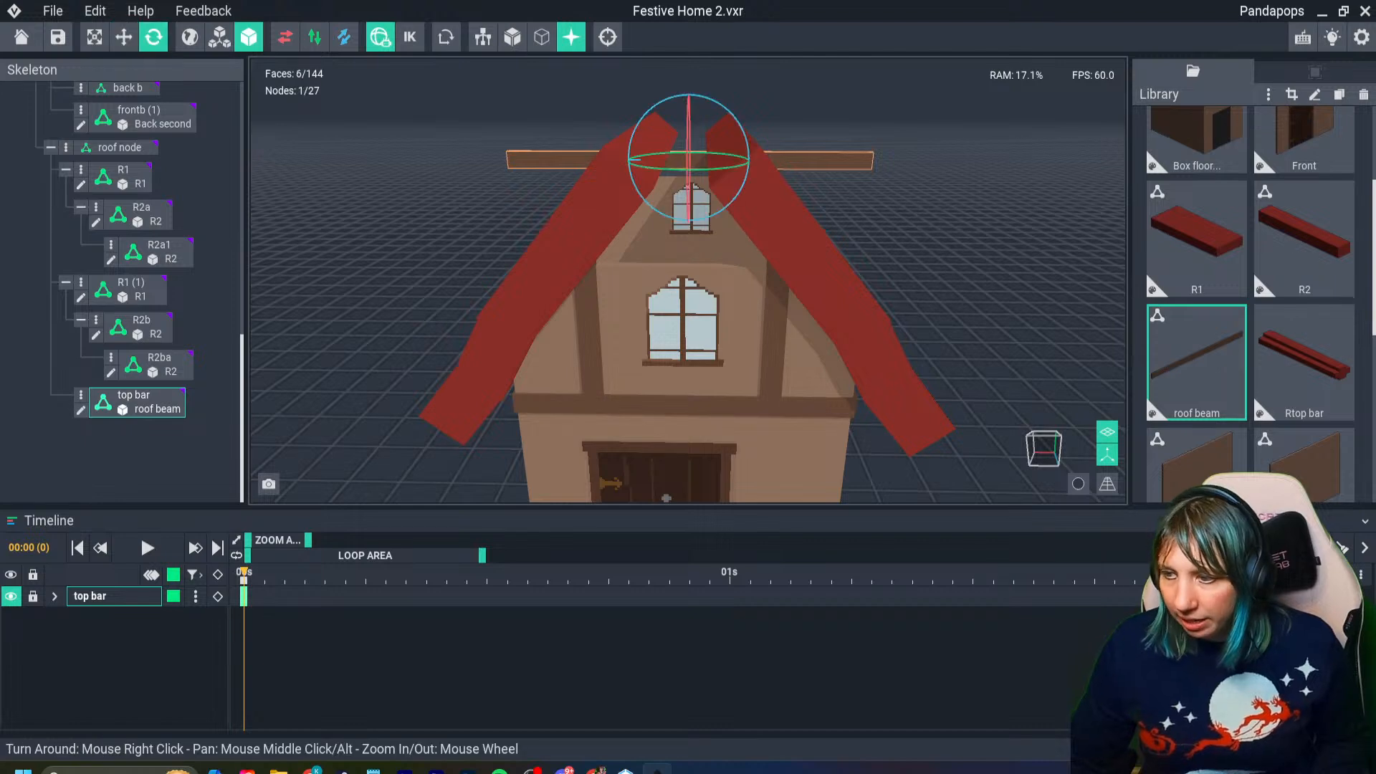
pyautogui.moveTo(718, 157); pyautogui.dragTo(715, 191, button='right')
pyautogui.moveTo(715, 116); pyautogui.dragTo(489, 134)
pyautogui.moveTo(579, 152); pyautogui.dragTo(630, 143, button='right')
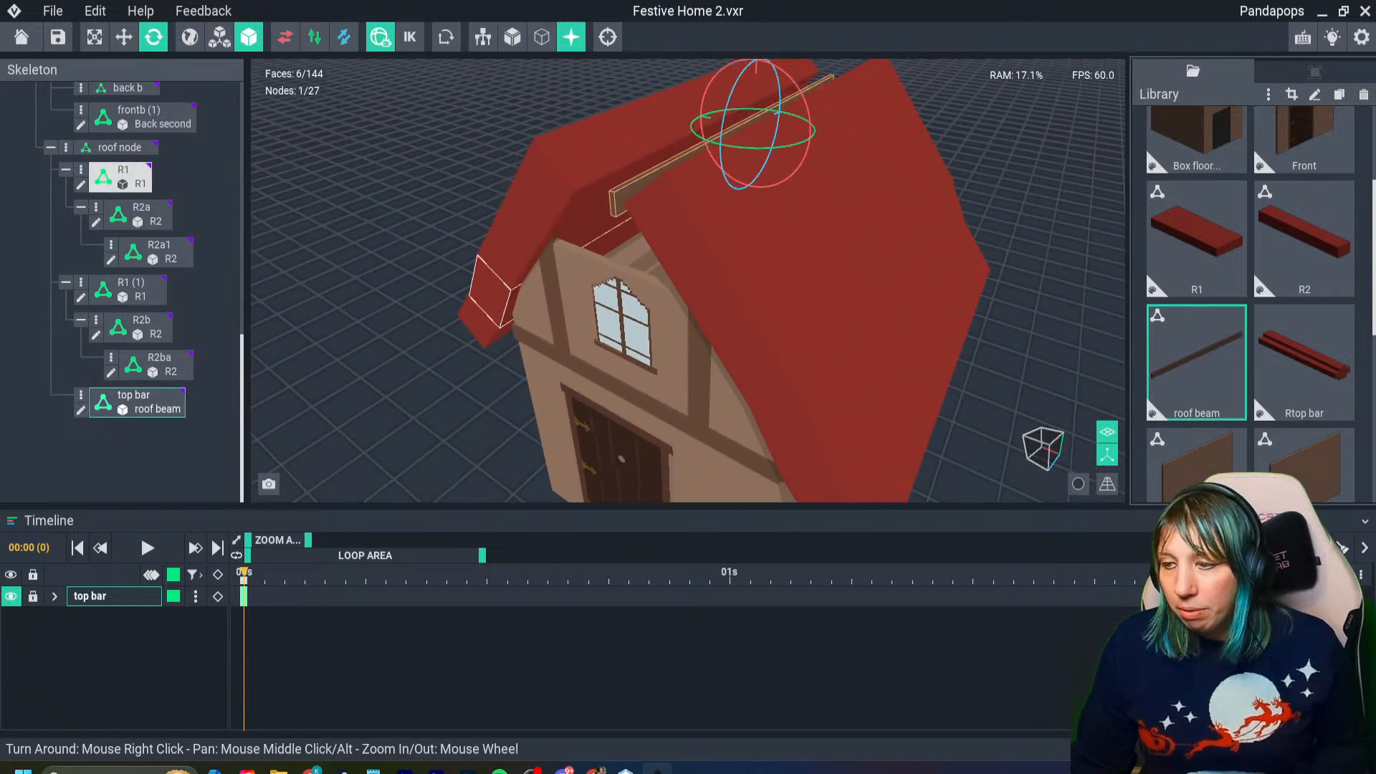
pyautogui.doubleClick(1197, 363)
pyautogui.moveTo(717, 373); pyautogui.dragTo(810, 366, button='right')
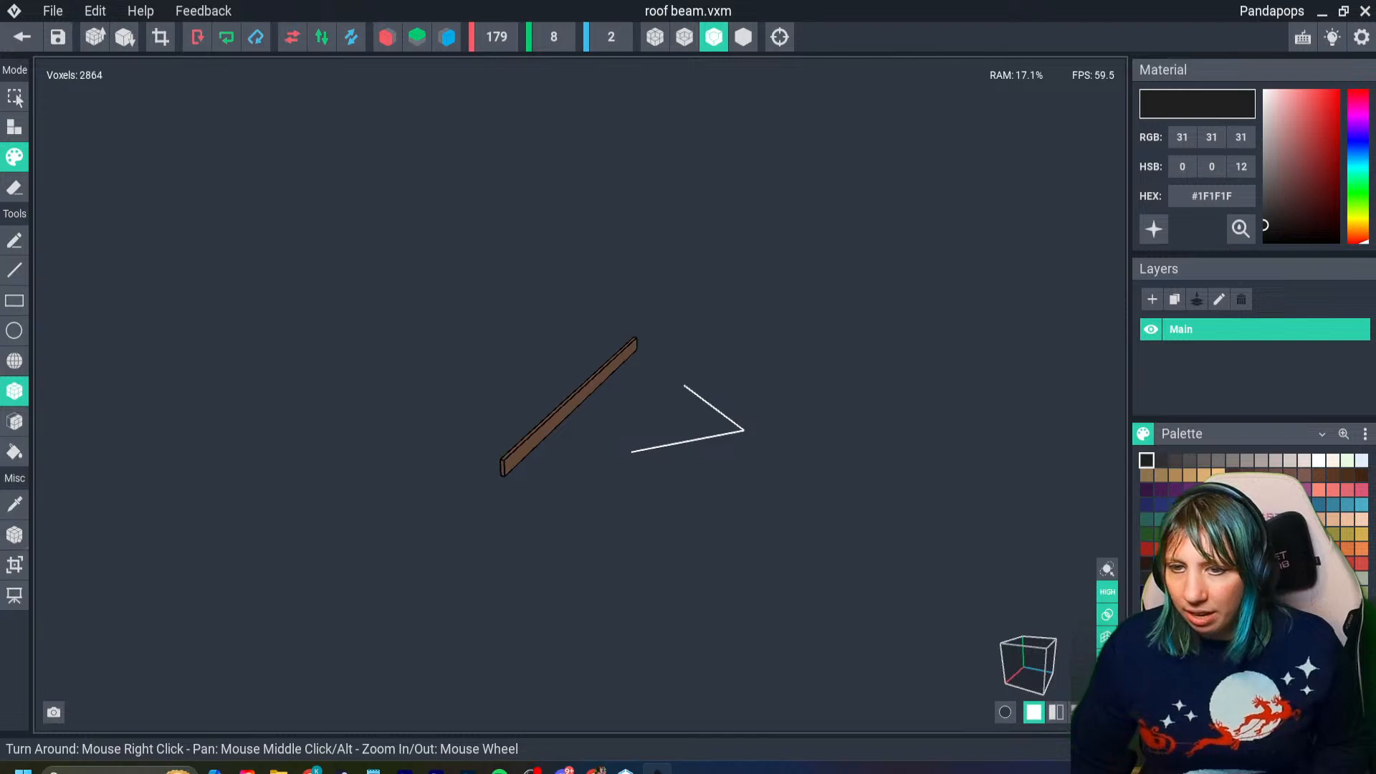
pyautogui.click(22, 37)
pyautogui.click(545, 284)
pyautogui.click(645, 184)
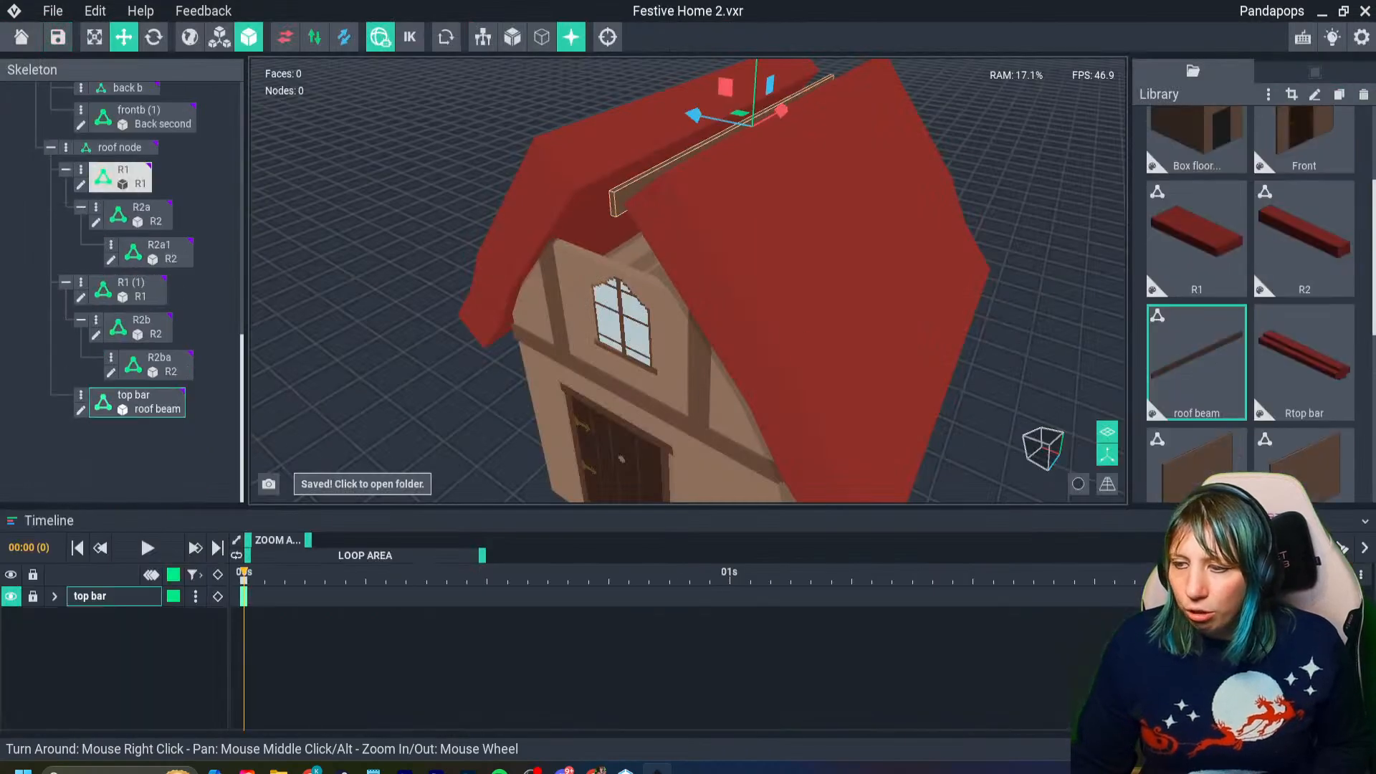
# - Open the top bar's roof beam model for editing in place within the house and set its volume depth to 20 voxels
pyautogui.click(81, 411)
pyautogui.moveTo(401, 423); pyautogui.dragTo(617, 394, button='right')
pyautogui.scroll(2, 616, 394)
pyautogui.hotkey('ctrl', 's')
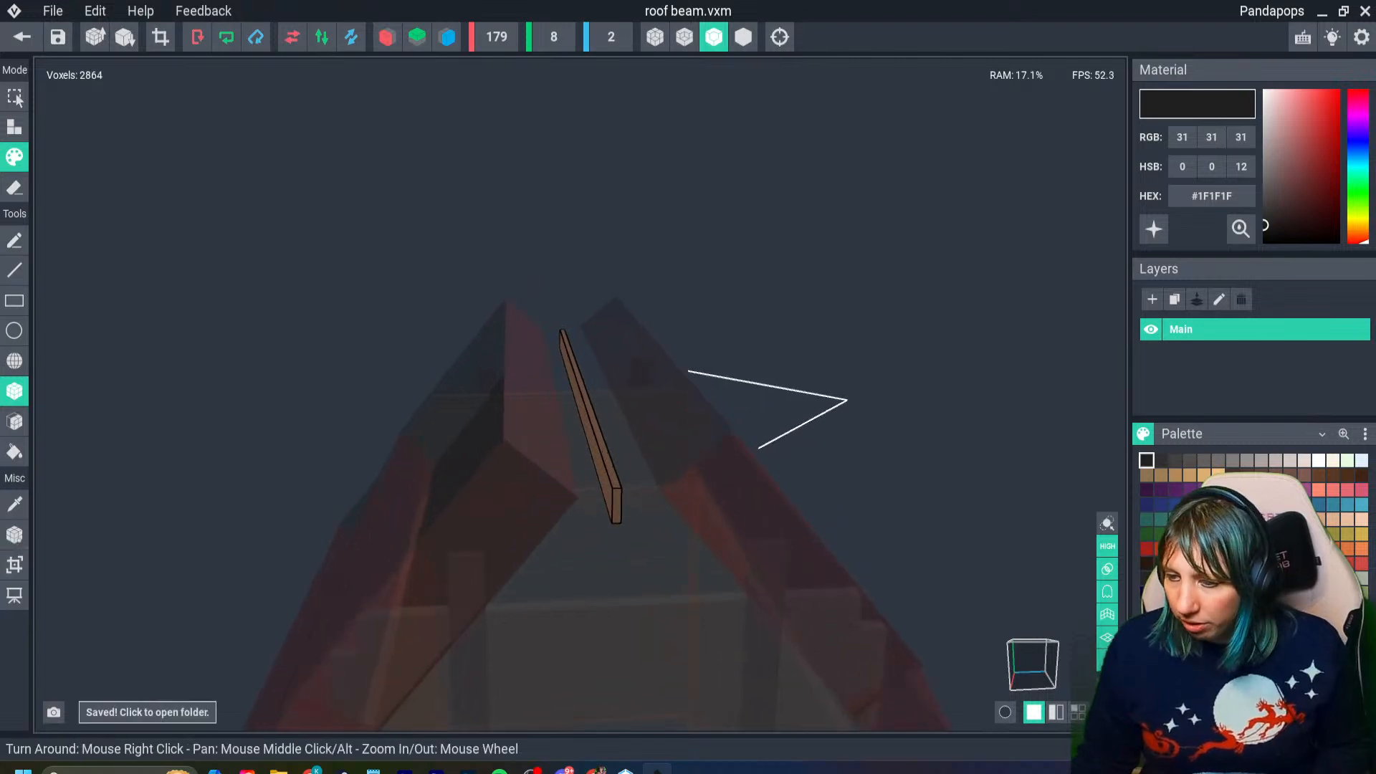
pyautogui.click(14, 565)
pyautogui.click(470, 396)
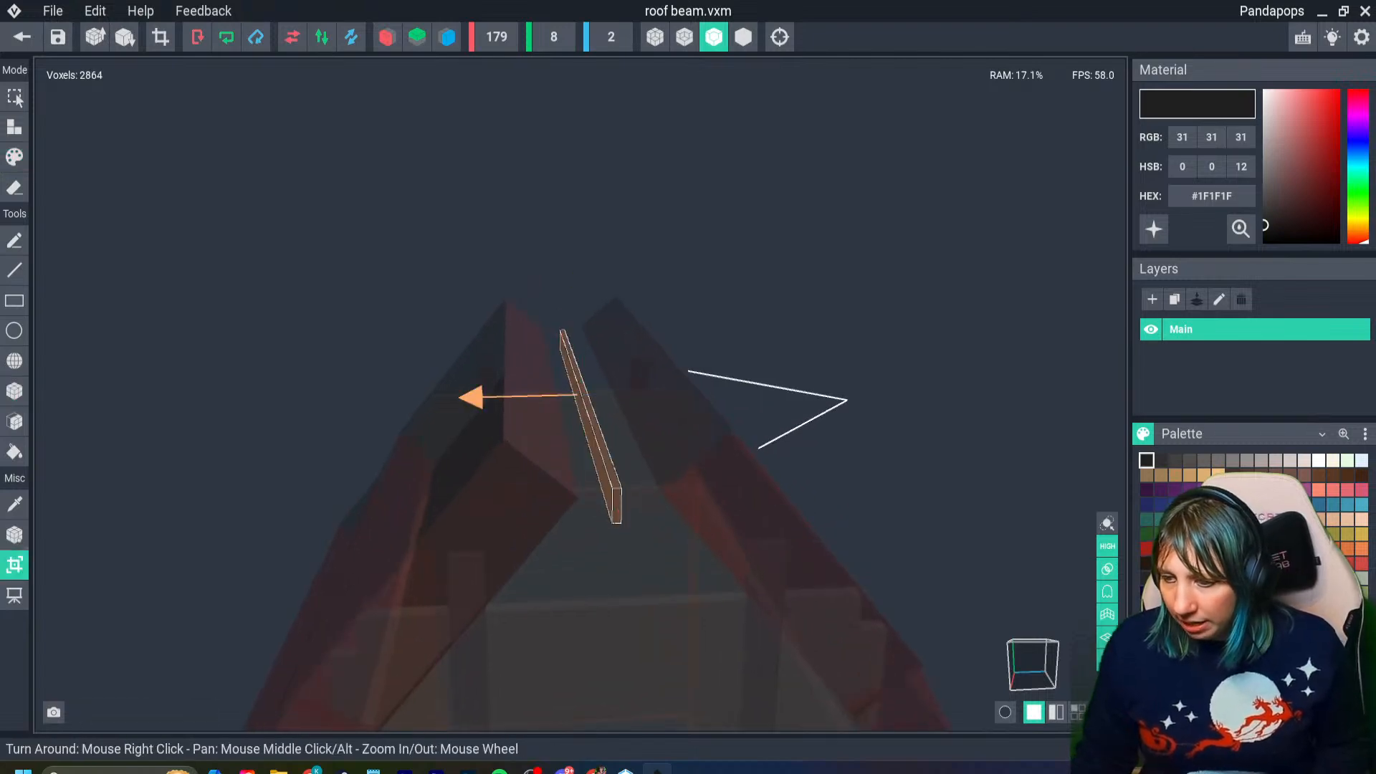
pyautogui.click(470, 397)
pyautogui.moveTo(473, 399); pyautogui.dragTo(616, 394, button='right')
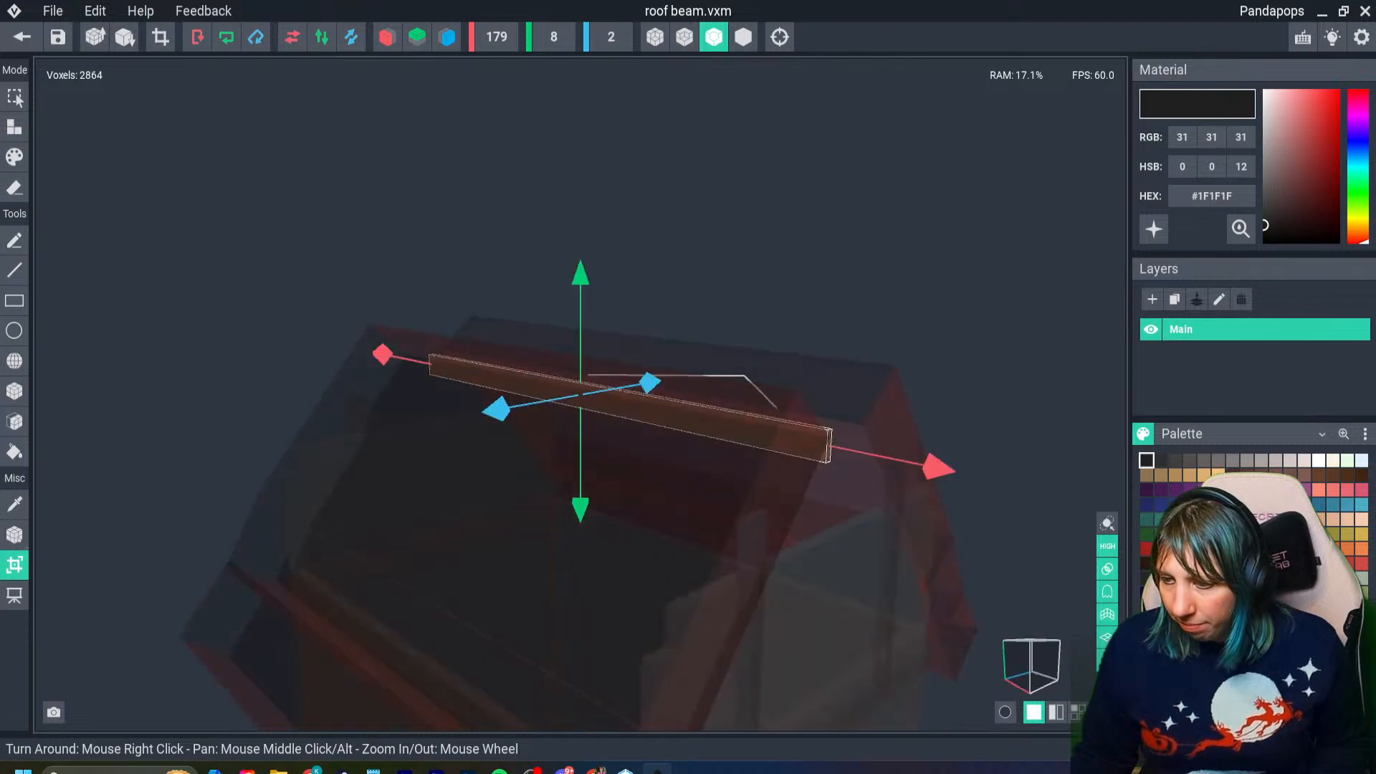
pyautogui.moveTo(581, 274); pyautogui.dragTo(573, 100)
pyautogui.moveTo(774, 359); pyautogui.dragTo(679, 384, button='right')
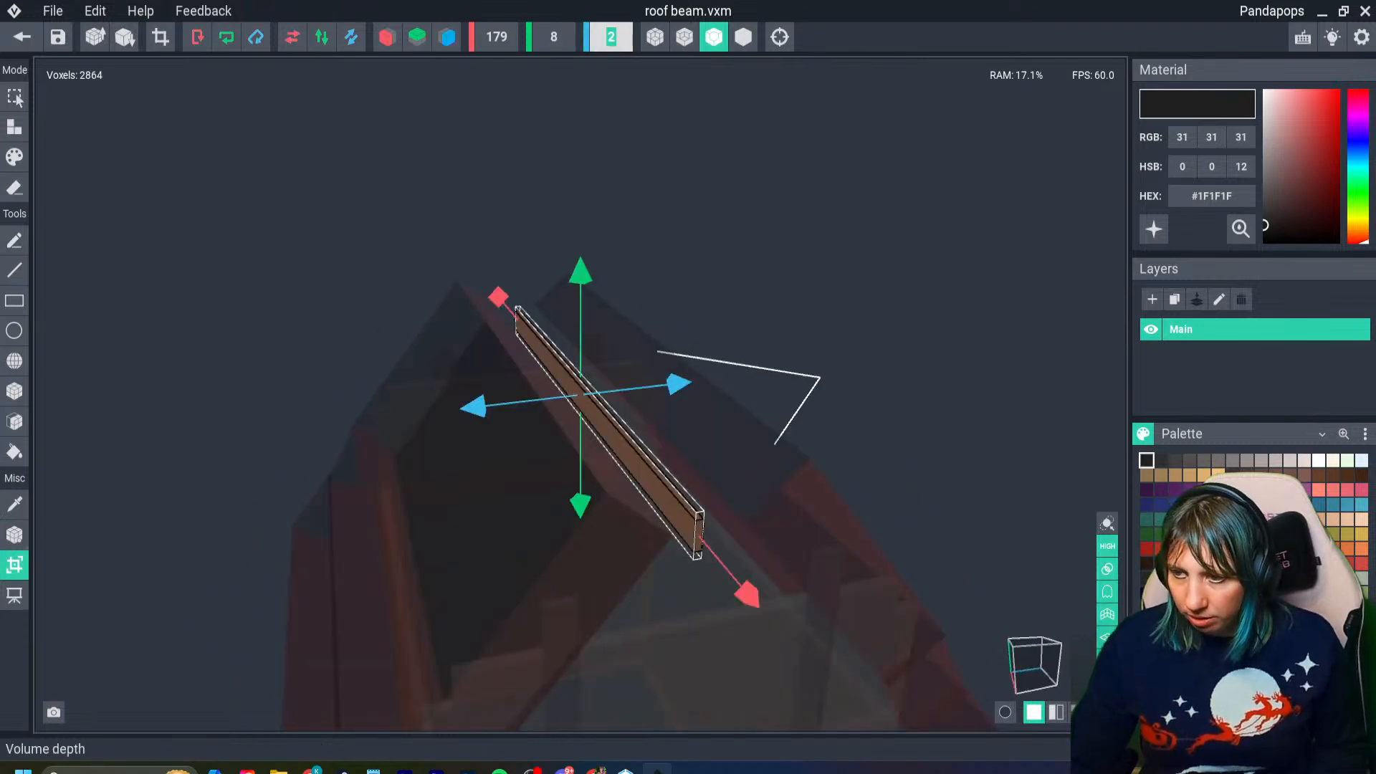
pyautogui.write('20')
pyautogui.press('Return')
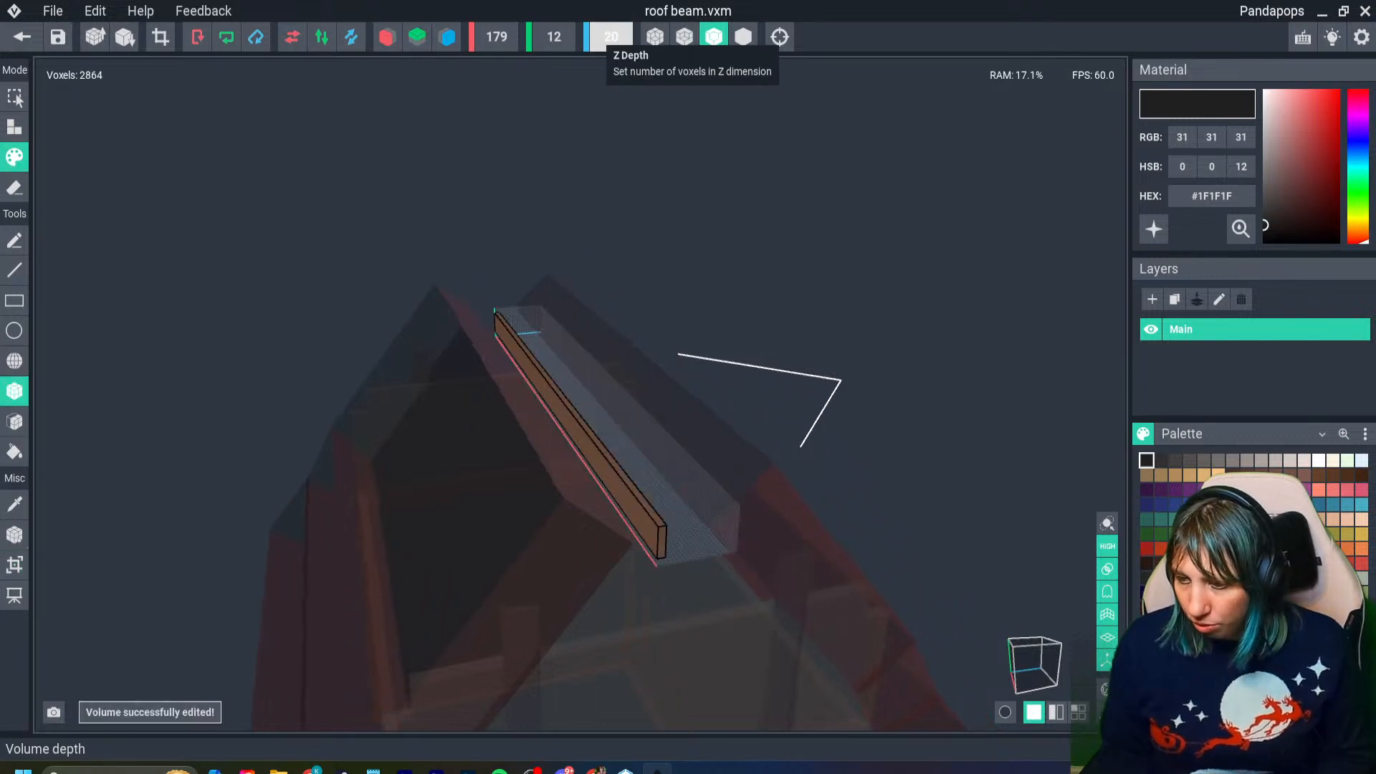
# - Set the roof beam volume's height to 20 voxels
pyautogui.moveTo(631, 179); pyautogui.dragTo(573, 172, button='right')
pyautogui.click(554, 37)
pyautogui.write('20')
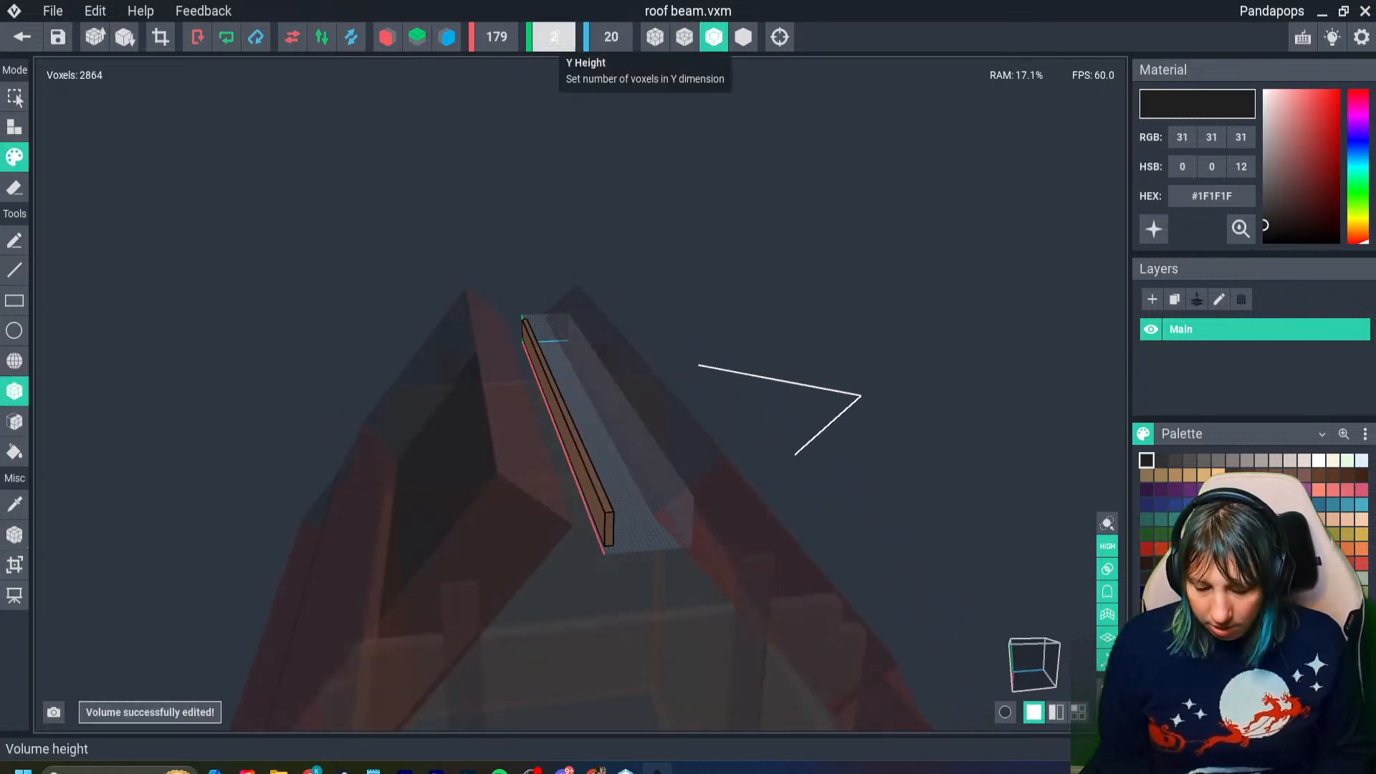
pyautogui.press('Return')
pyautogui.moveTo(616, 215); pyautogui.dragTo(566, 187, button='right')
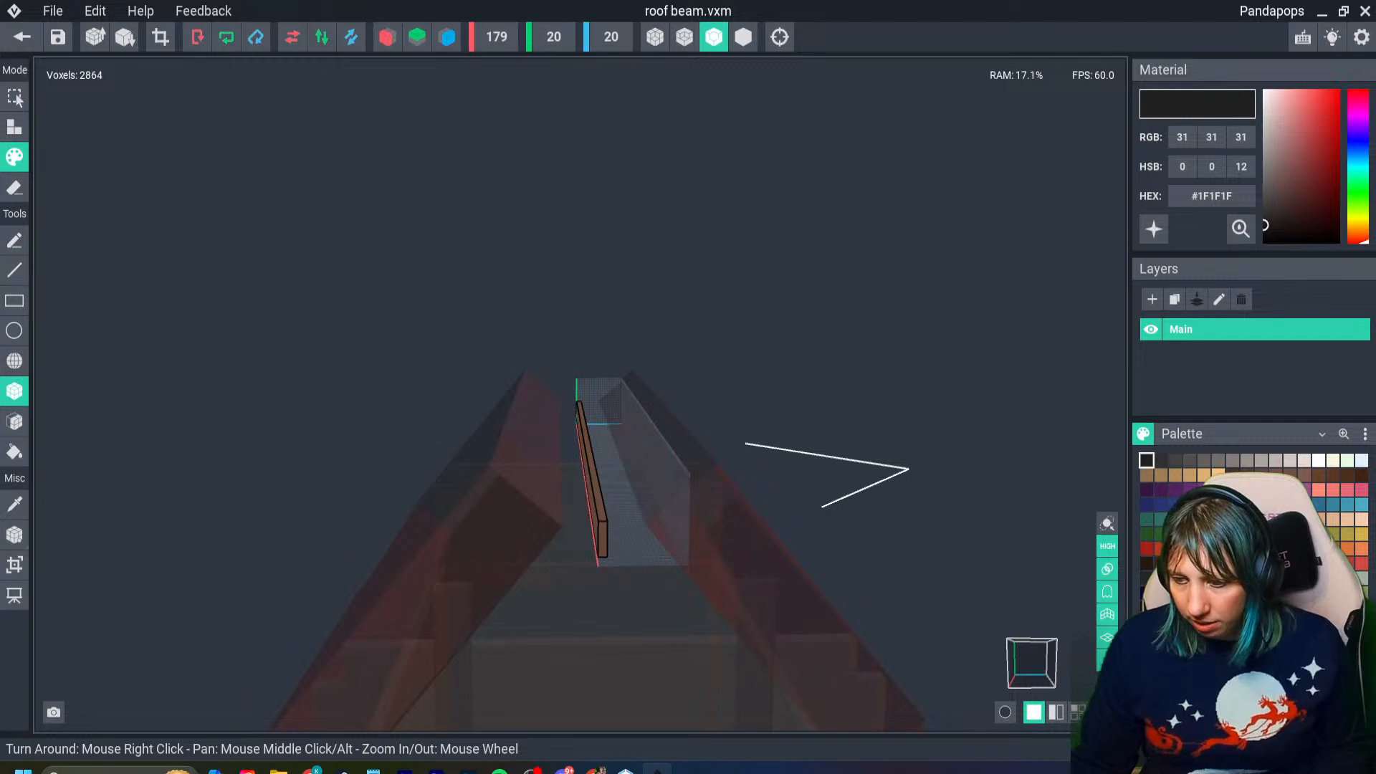
# - Sample the beam's brown #694B3B and fill the empty part of the volume with it, adding voxels with the Bucket Tool
pyautogui.press('i')
pyautogui.click(600, 528)
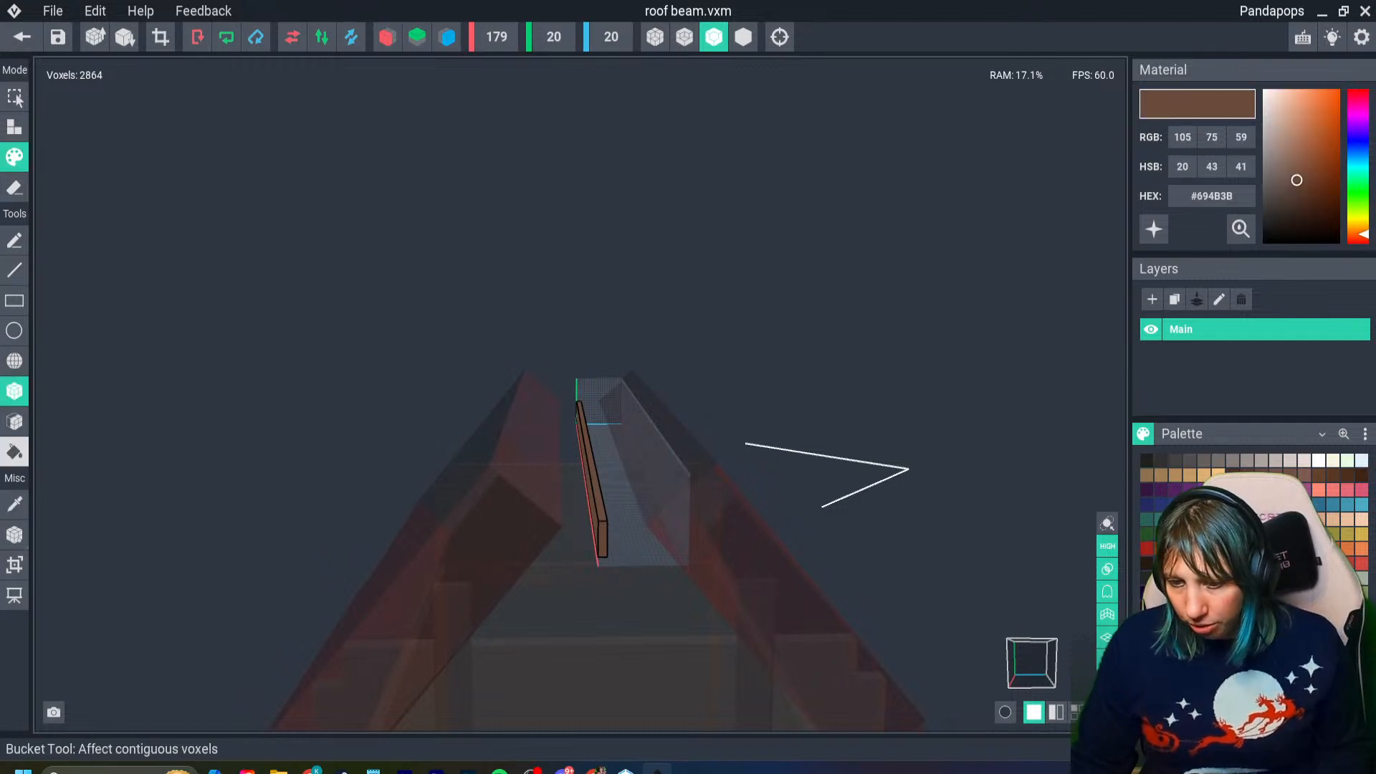
pyautogui.click(15, 451)
pyautogui.click(14, 127)
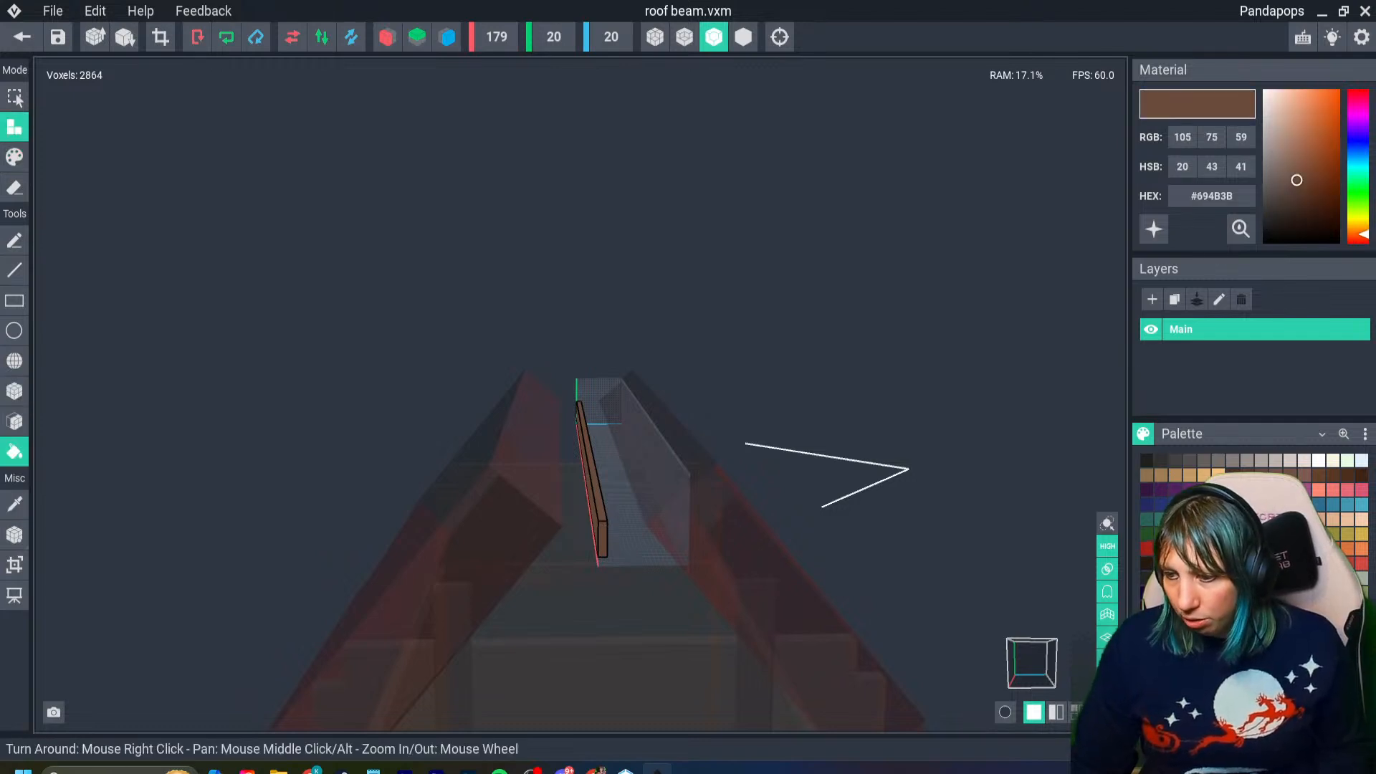
pyautogui.click(604, 442)
# - Set the roof beam's pivot to the floor and then to the center, and close the model with its changes saved
pyautogui.click(16, 534)
pyautogui.rightClick(17, 533)
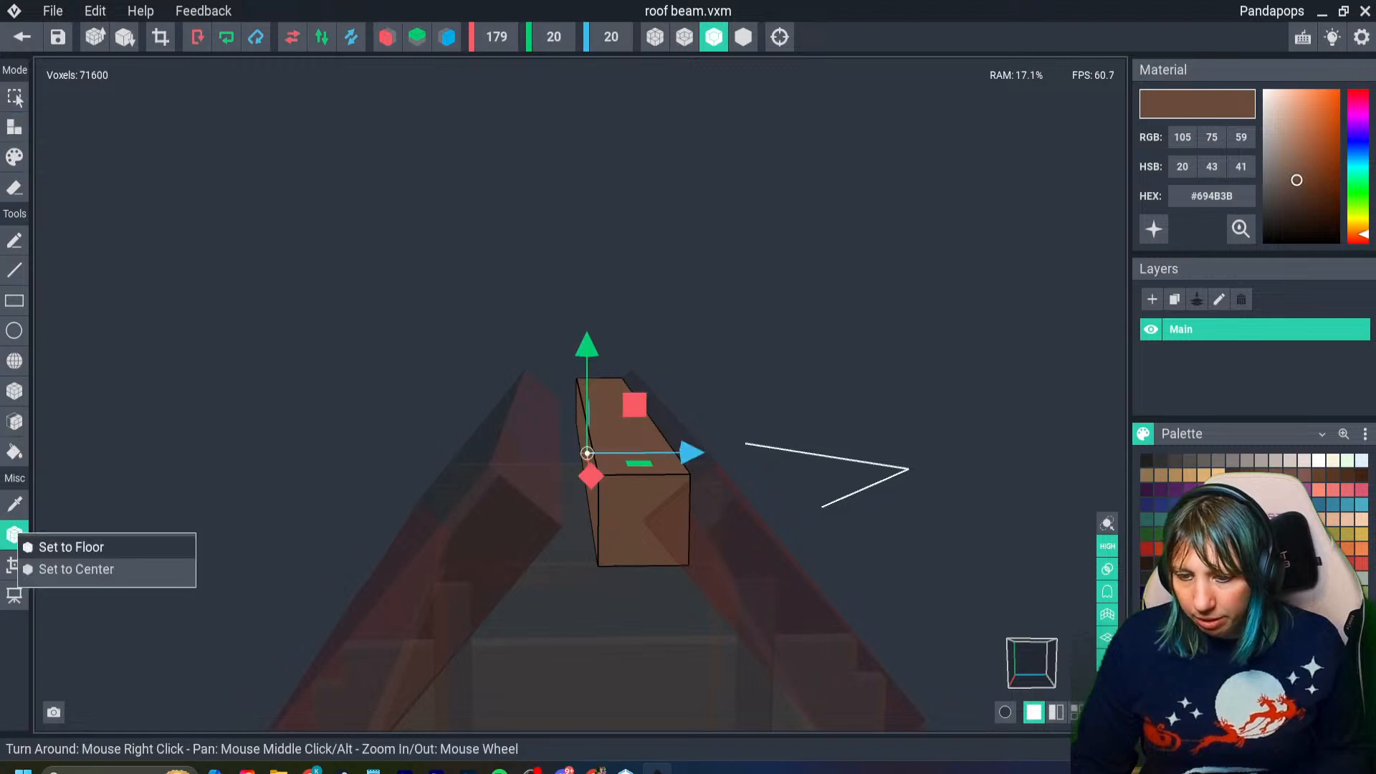
pyautogui.click(63, 546)
pyautogui.rightClick(15, 534)
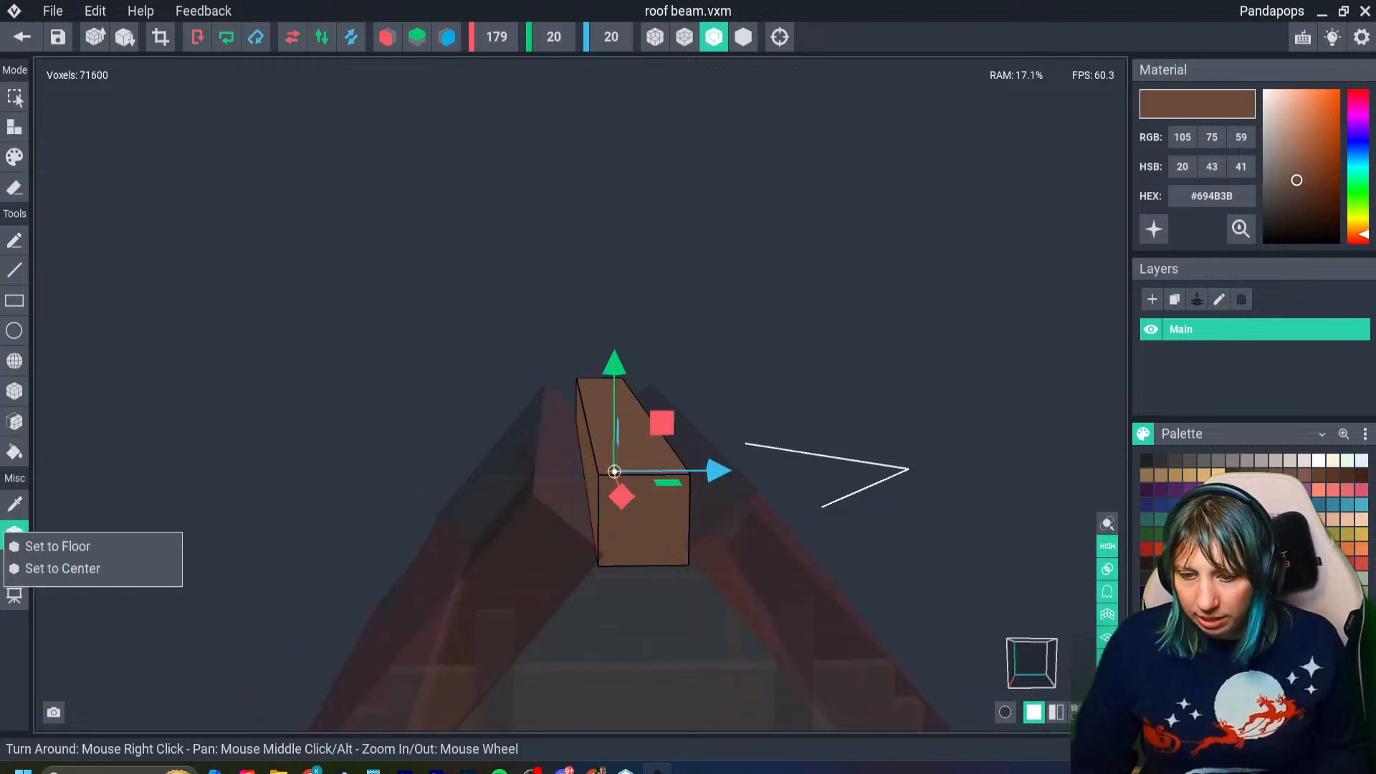
pyautogui.click(63, 568)
pyautogui.click(22, 36)
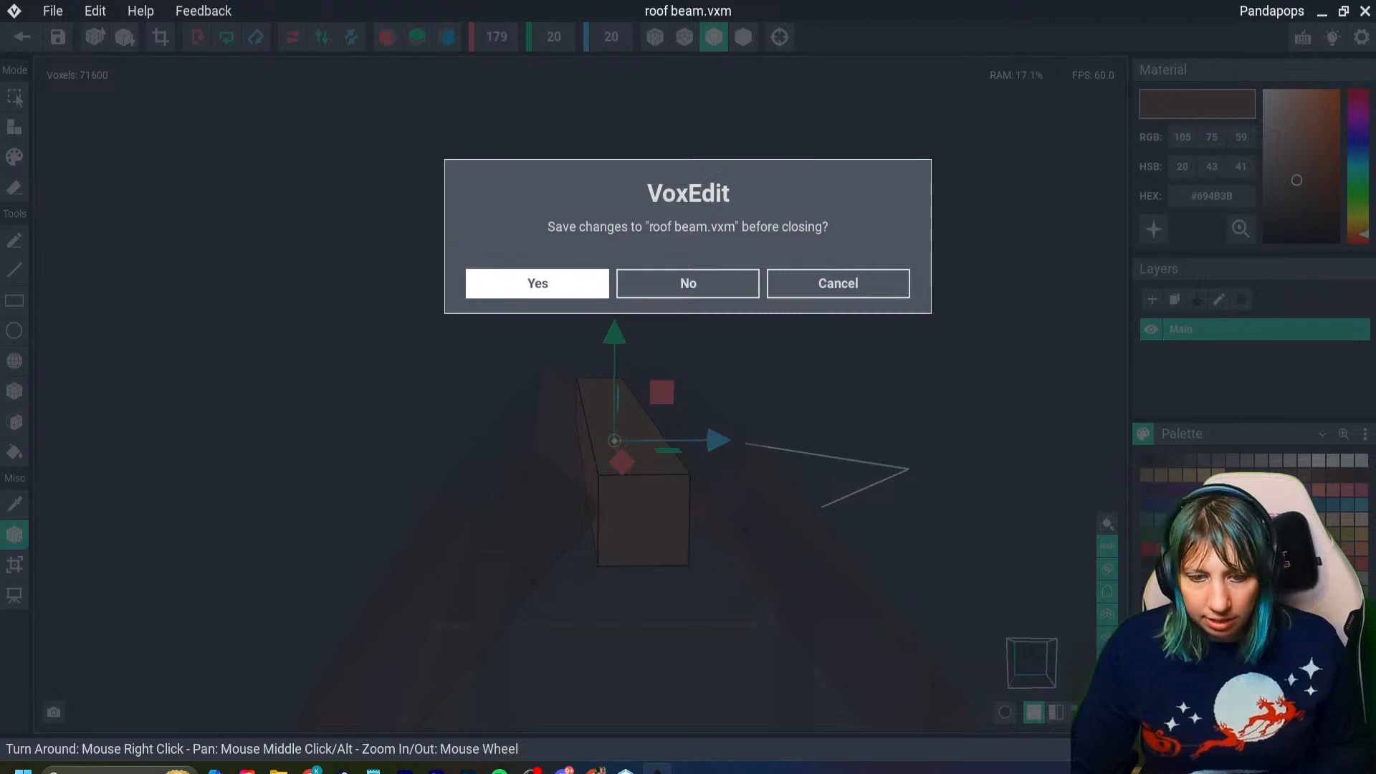
pyautogui.click(537, 281)
# - Raise the top bar so the thick beam sits higher between the two red roof slopes
pyautogui.moveTo(513, 298); pyautogui.dragTo(577, 293, button='right')
pyautogui.moveTo(577, 294); pyautogui.dragTo(562, 345, button='middle')
pyautogui.click(628, 220)
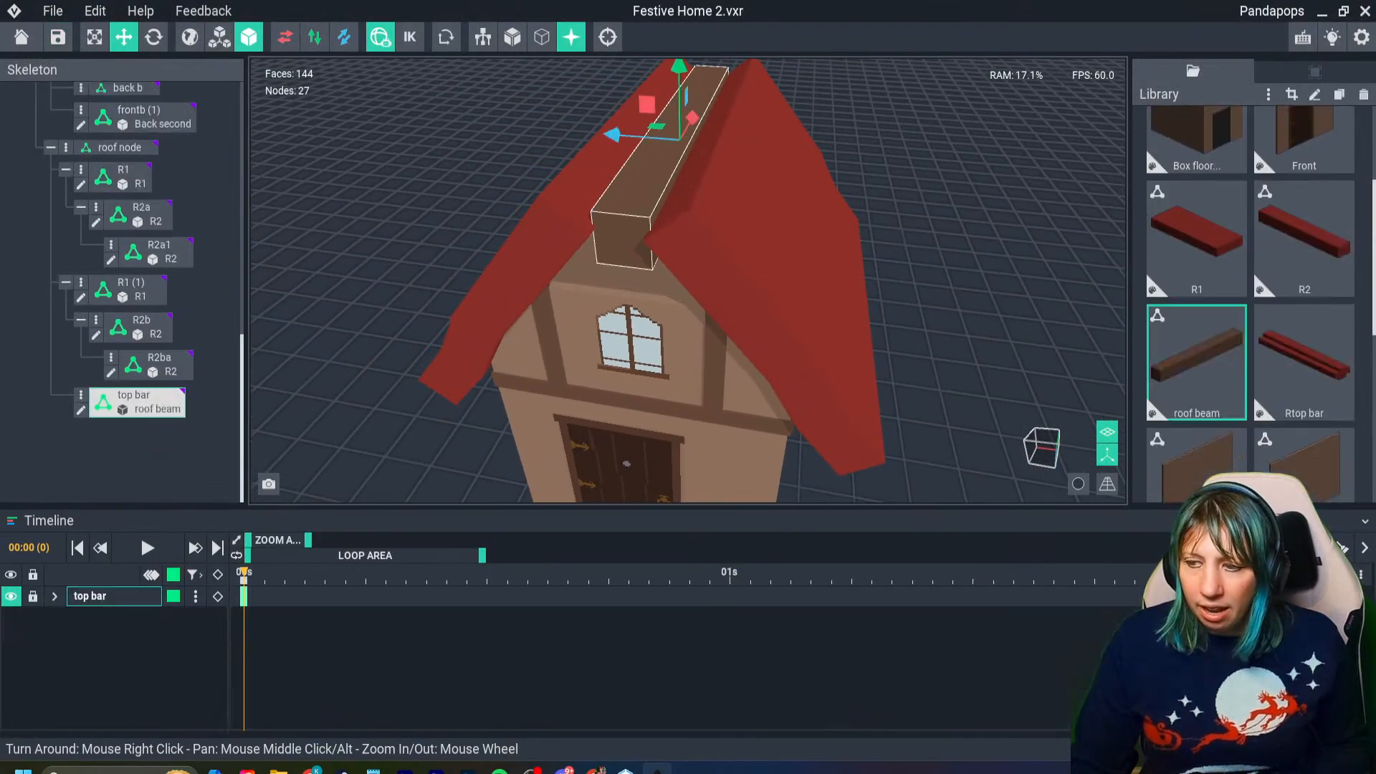
pyautogui.moveTo(627, 220); pyautogui.dragTo(628, 198, button='right')
pyautogui.moveTo(629, 198); pyautogui.dragTo(616, 238, button='middle')
pyautogui.moveTo(668, 131)
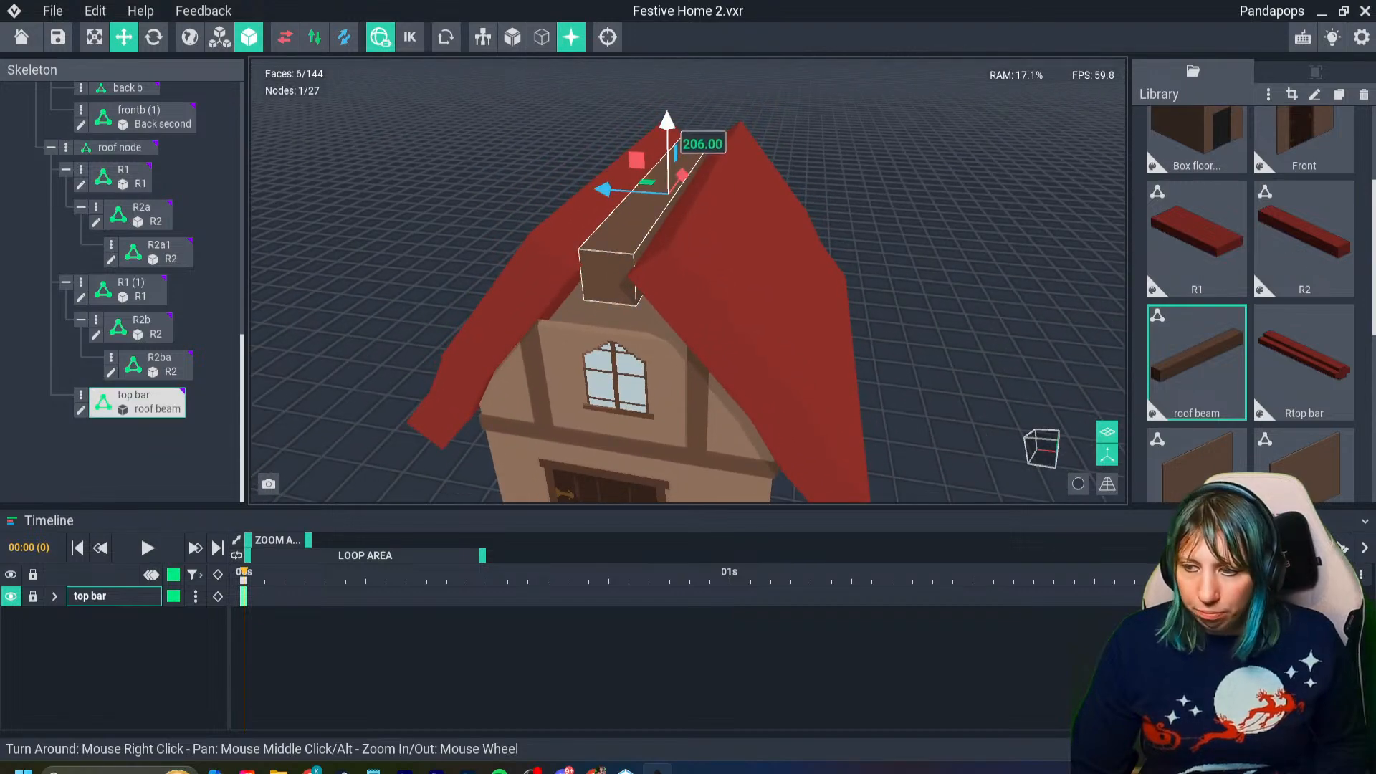
pyautogui.moveTo(668, 130); pyautogui.dragTo(668, 106)
pyautogui.moveTo(636, 137)
pyautogui.mouseDown(button='right')
pyautogui.moveTo(651, 150)
pyautogui.moveTo(622, 148)
pyautogui.mouseUp(button='right')
# - Reopen the roof beam model and extend its volume at both ends to a length of 191 voxels
pyautogui.doubleClick(137, 402)
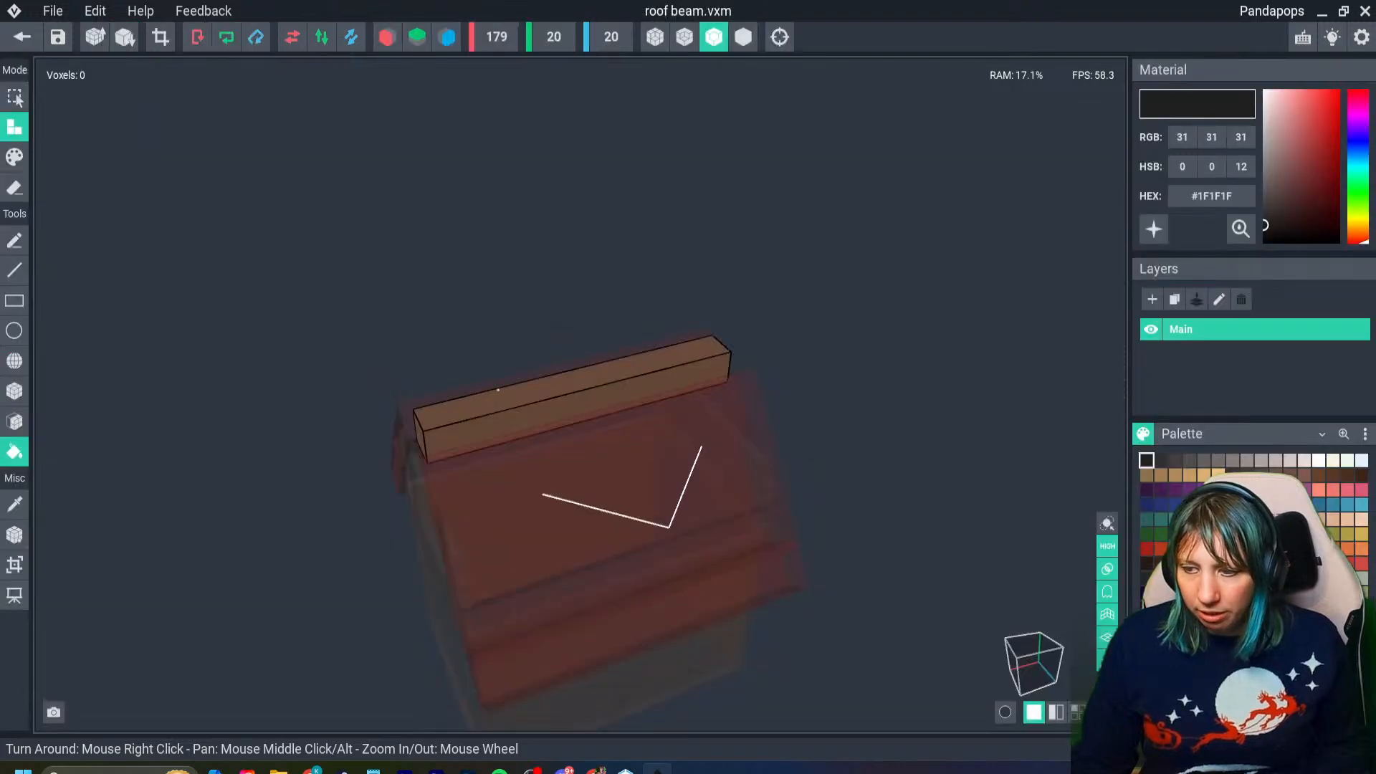
pyautogui.moveTo(498, 390); pyautogui.dragTo(550, 367, button='right')
pyautogui.scroll(3, 550, 367)
pyautogui.click(14, 565)
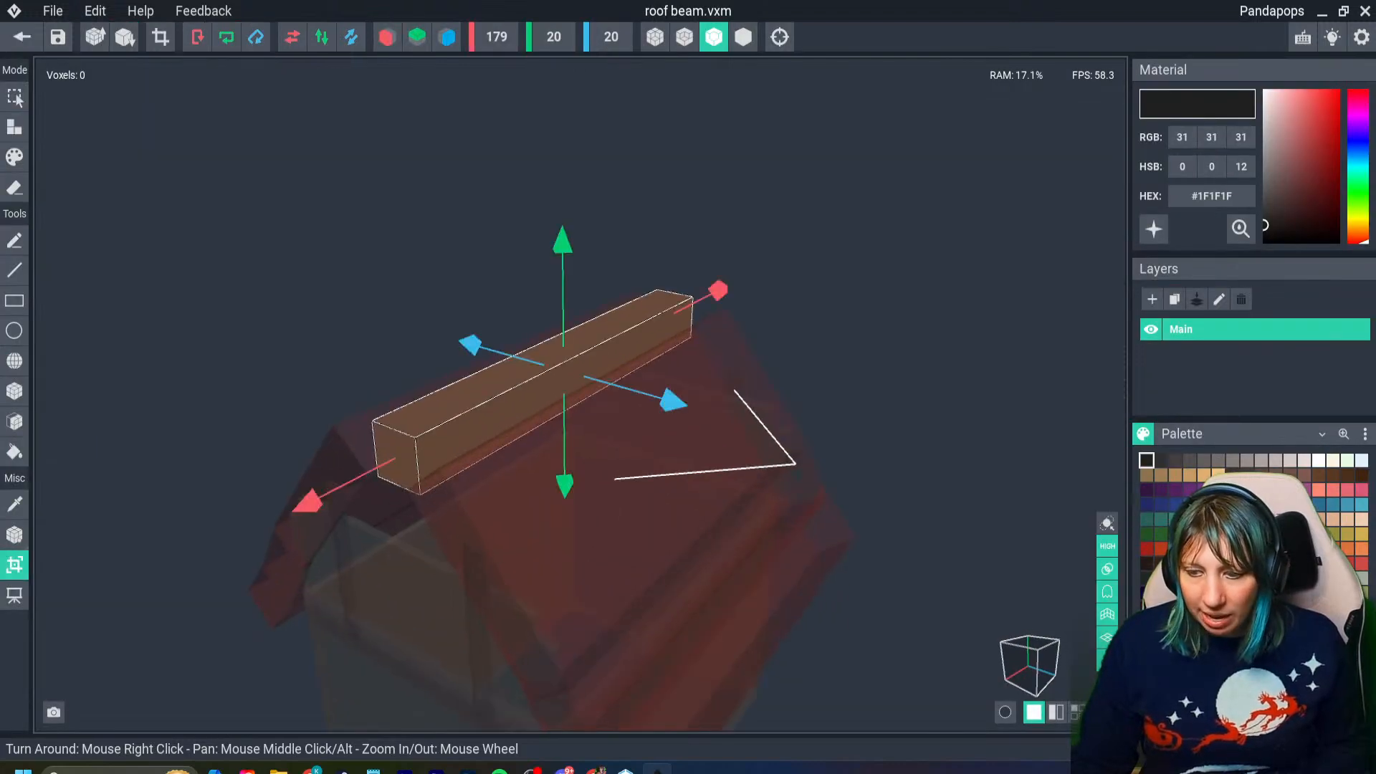
pyautogui.moveTo(308, 501); pyautogui.dragTo(290, 510)
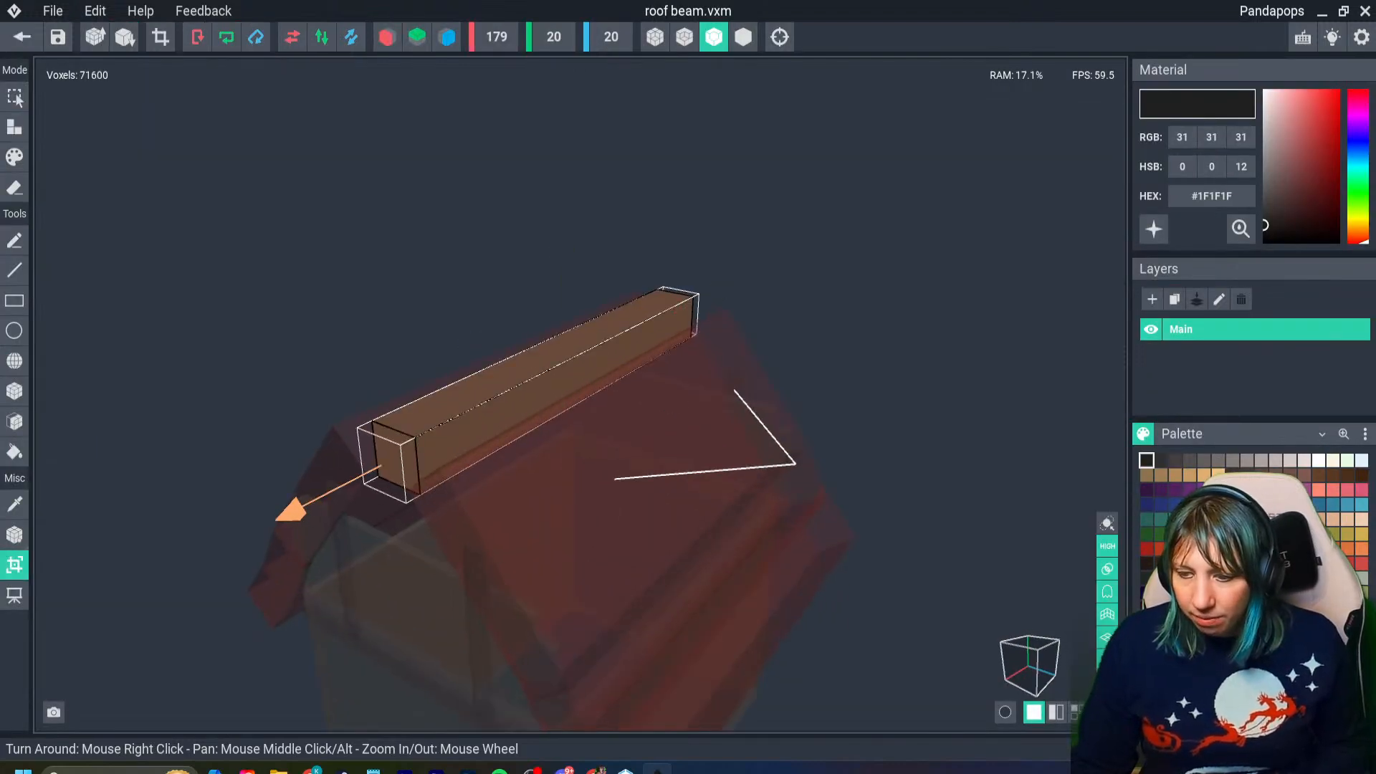
pyautogui.press('Return')
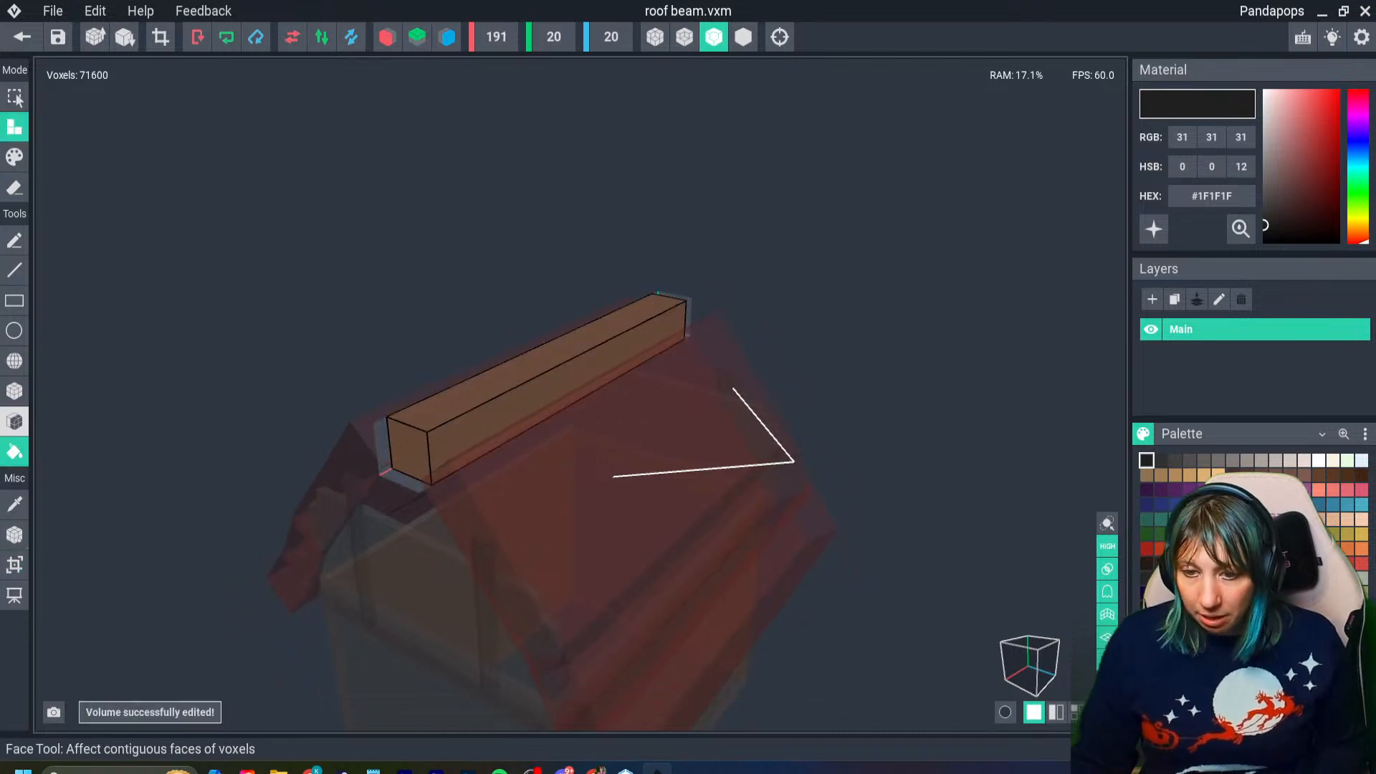
# - Fill the gaps at both ends of the lengthened beam with the Face Tool, using the beam's sampled brown #694B3B
pyautogui.click(404, 458)
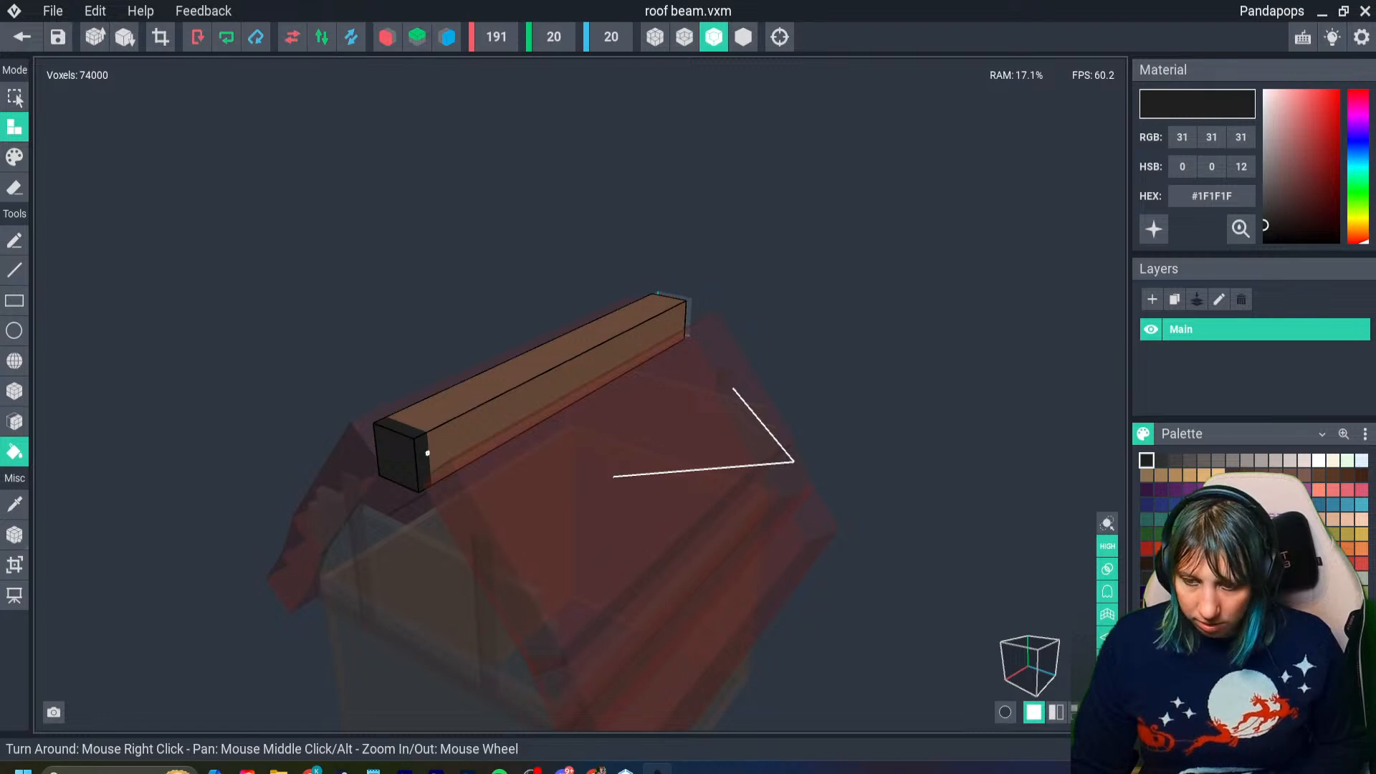
pyautogui.moveTo(427, 453); pyautogui.dragTo(616, 436, button='right')
pyautogui.press('i')
pyautogui.click(411, 442)
pyautogui.moveTo(977, 559); pyautogui.dragTo(530, 459, button='right')
pyautogui.click(812, 690)
# - Recenter the lengthened beam's pivot using Set to Floor followed by Set to Center, and return to the house with the model saved
pyautogui.click(16, 535)
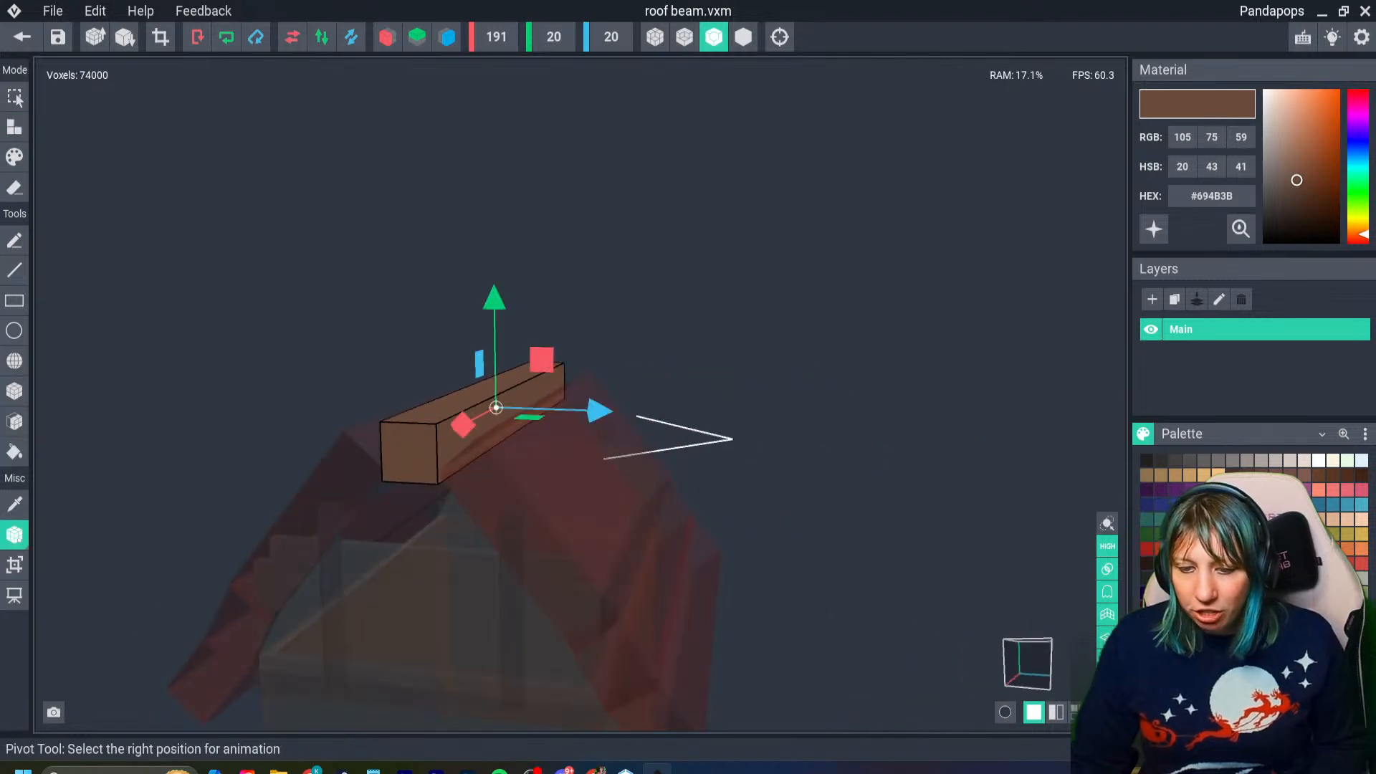
pyautogui.rightClick(16, 535)
pyautogui.click(65, 549)
pyautogui.rightClick(16, 535)
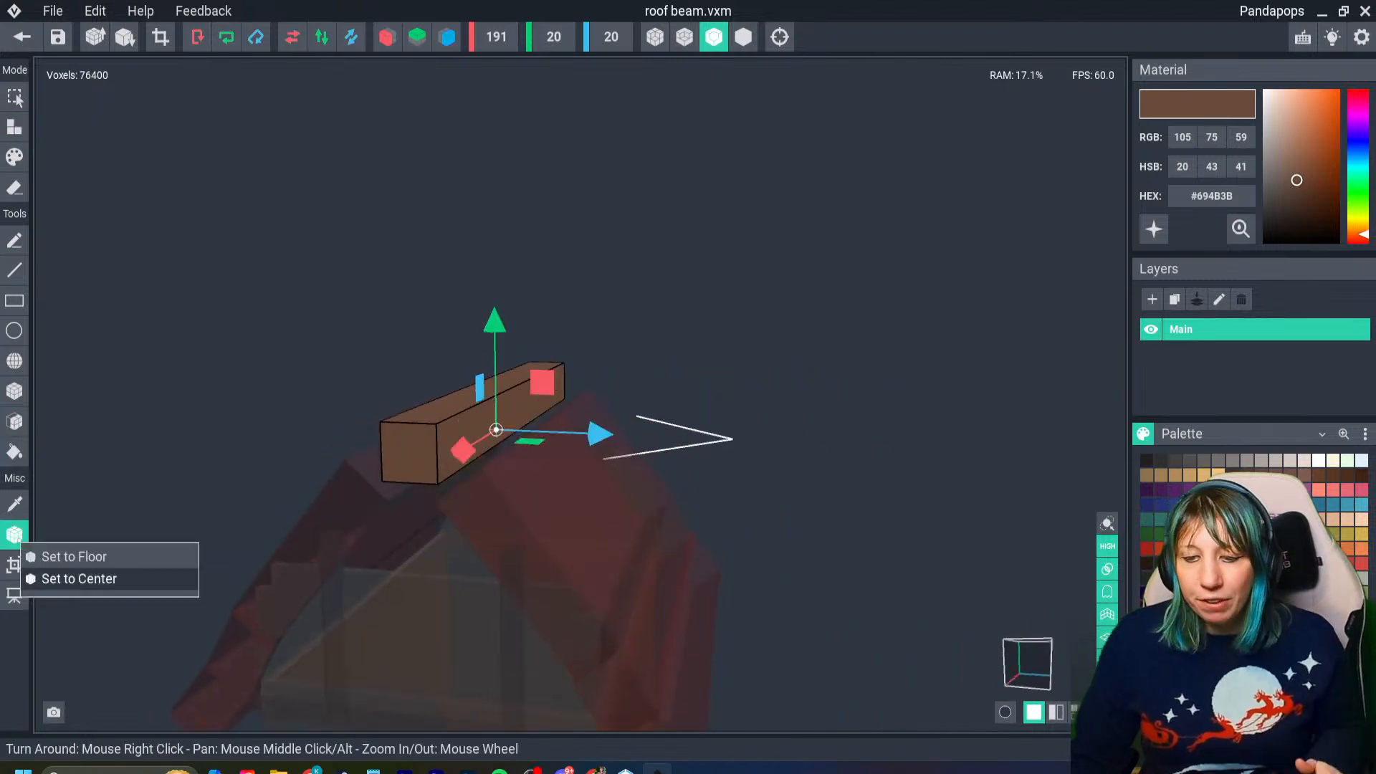
pyautogui.click(64, 566)
pyautogui.click(21, 36)
pyautogui.click(538, 284)
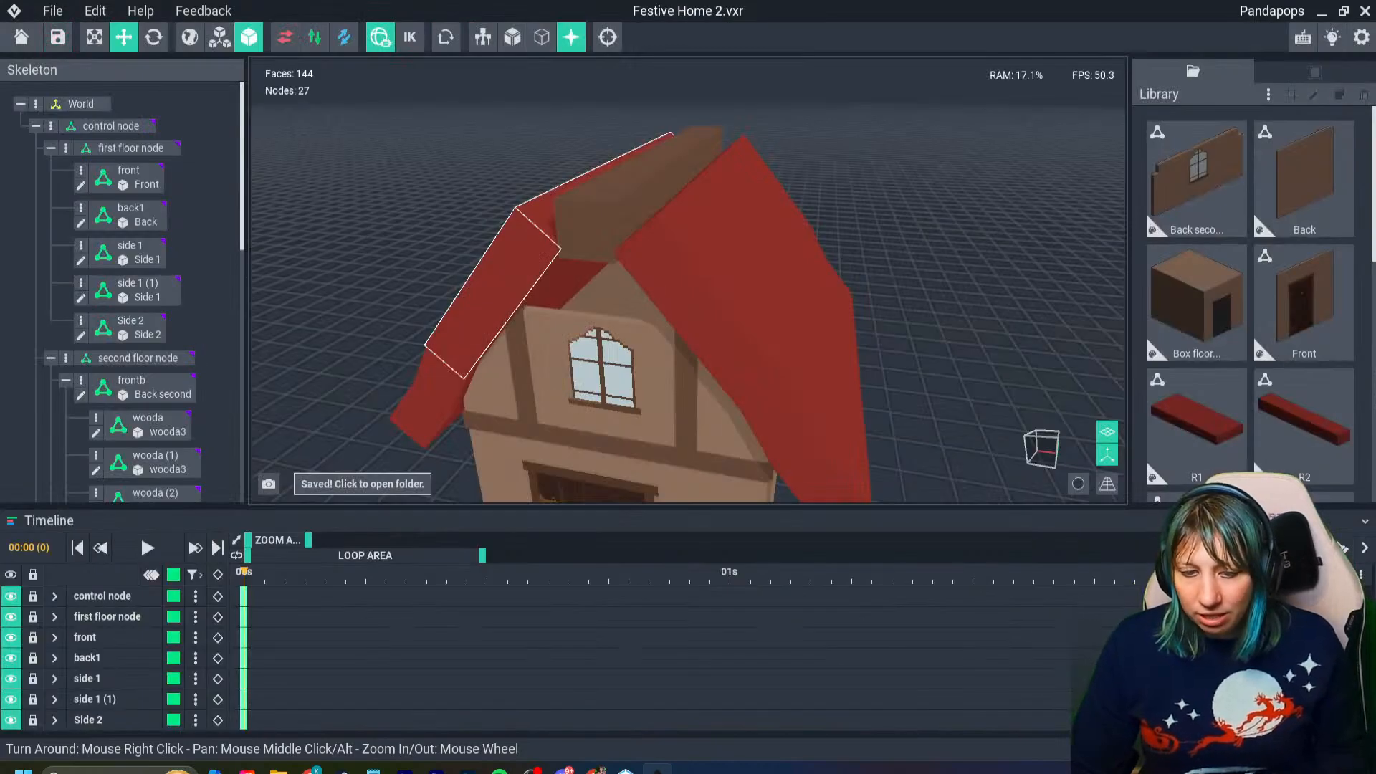
# - Lower the top bar slightly to seat the beam between the roof slopes, and check its fit at the front gable
pyautogui.moveTo(656, 230); pyautogui.dragTo(593, 215, button='right')
pyautogui.scroll(1, 584, 229)
pyautogui.click(582, 230)
pyautogui.moveTo(563, 158); pyautogui.dragTo(563, 158)
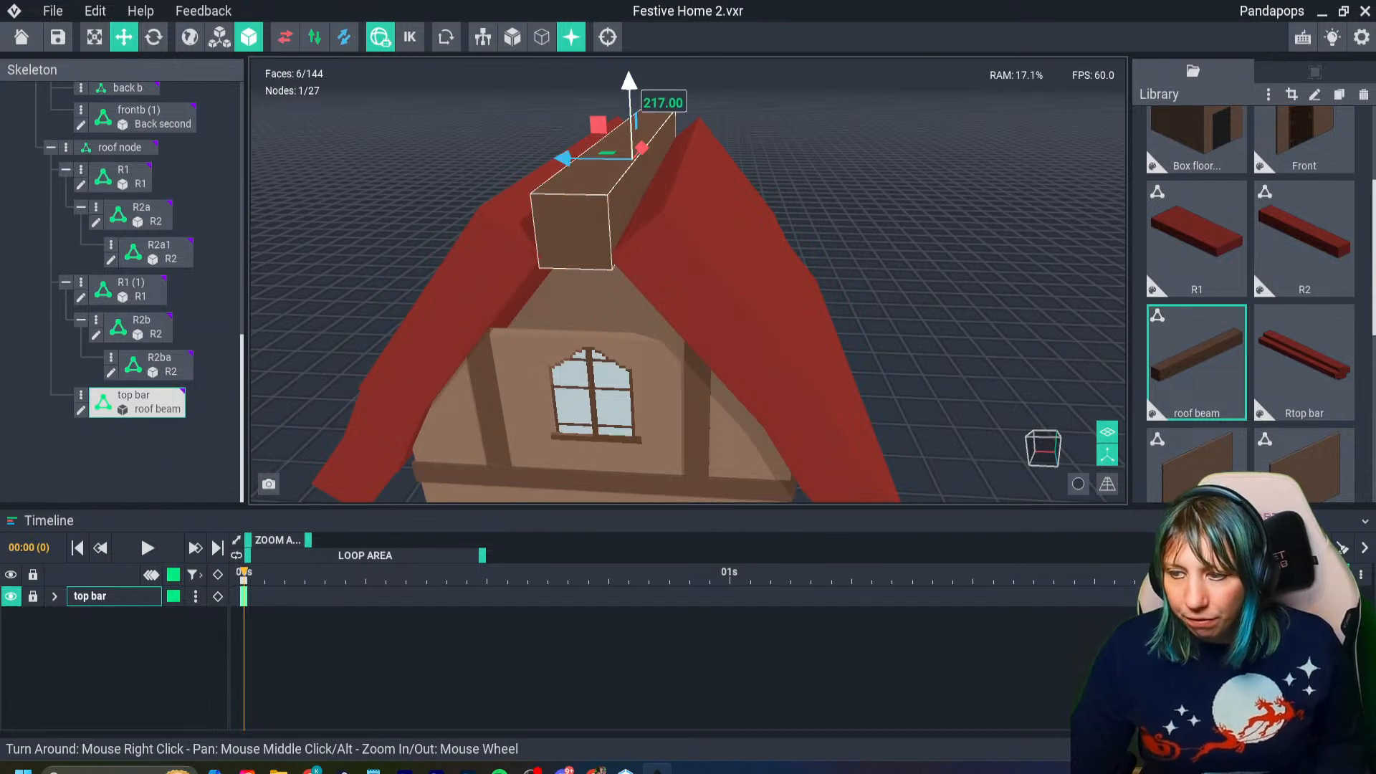
pyautogui.moveTo(628, 81); pyautogui.dragTo(629, 89)
pyautogui.moveTo(610, 229); pyautogui.dragTo(590, 293, button='right')
pyautogui.scroll(3, 631, 169)
pyautogui.scroll(-3, 613, 222)
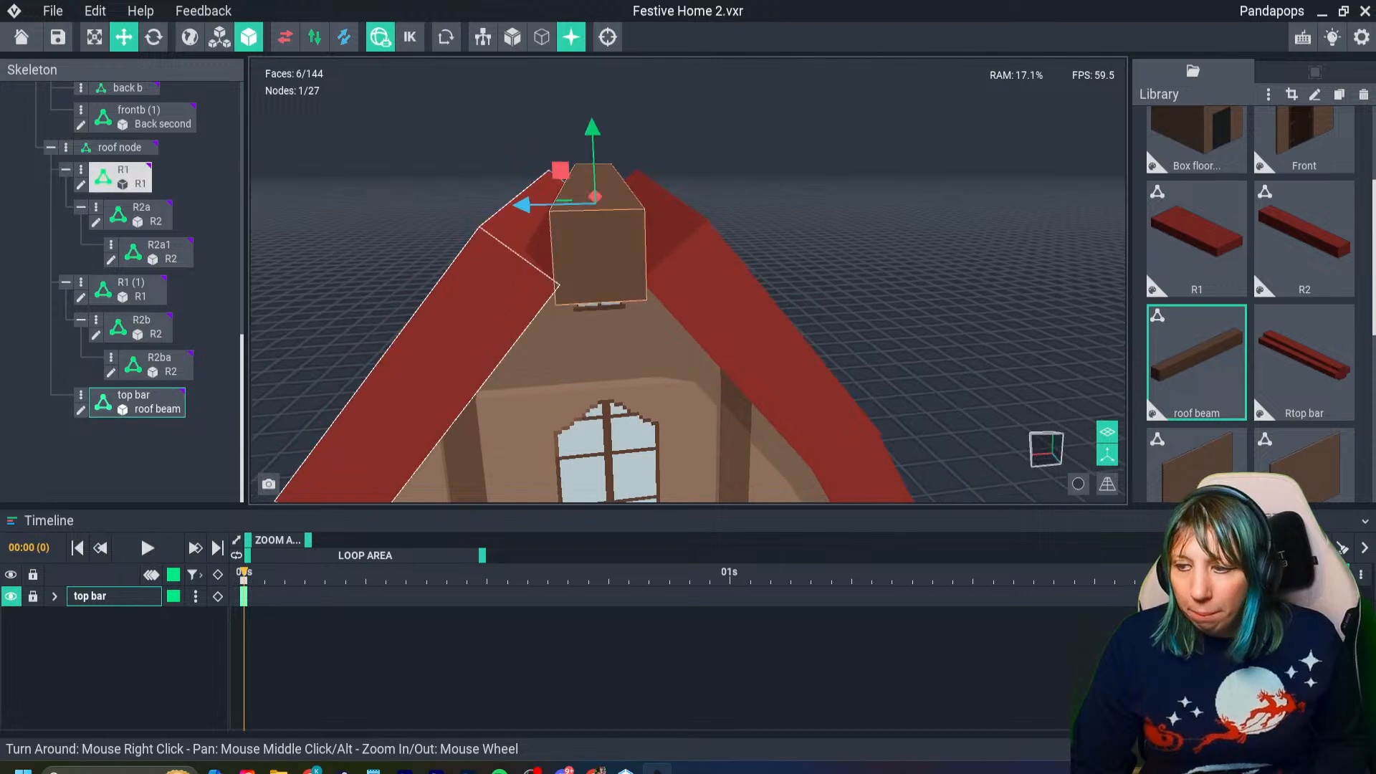
pyautogui.click(600, 251)
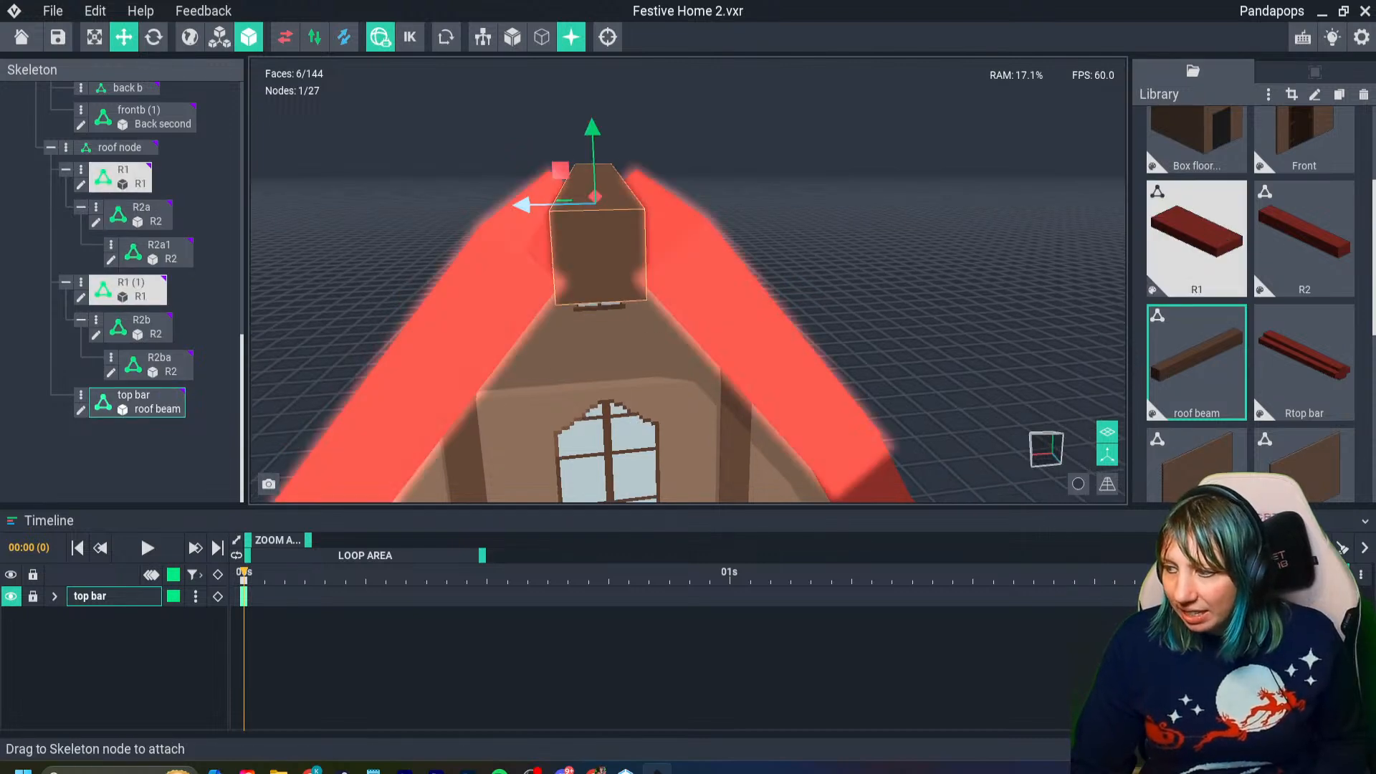
# - Add a new child node named rb under the roof node
pyautogui.click(1305, 358)
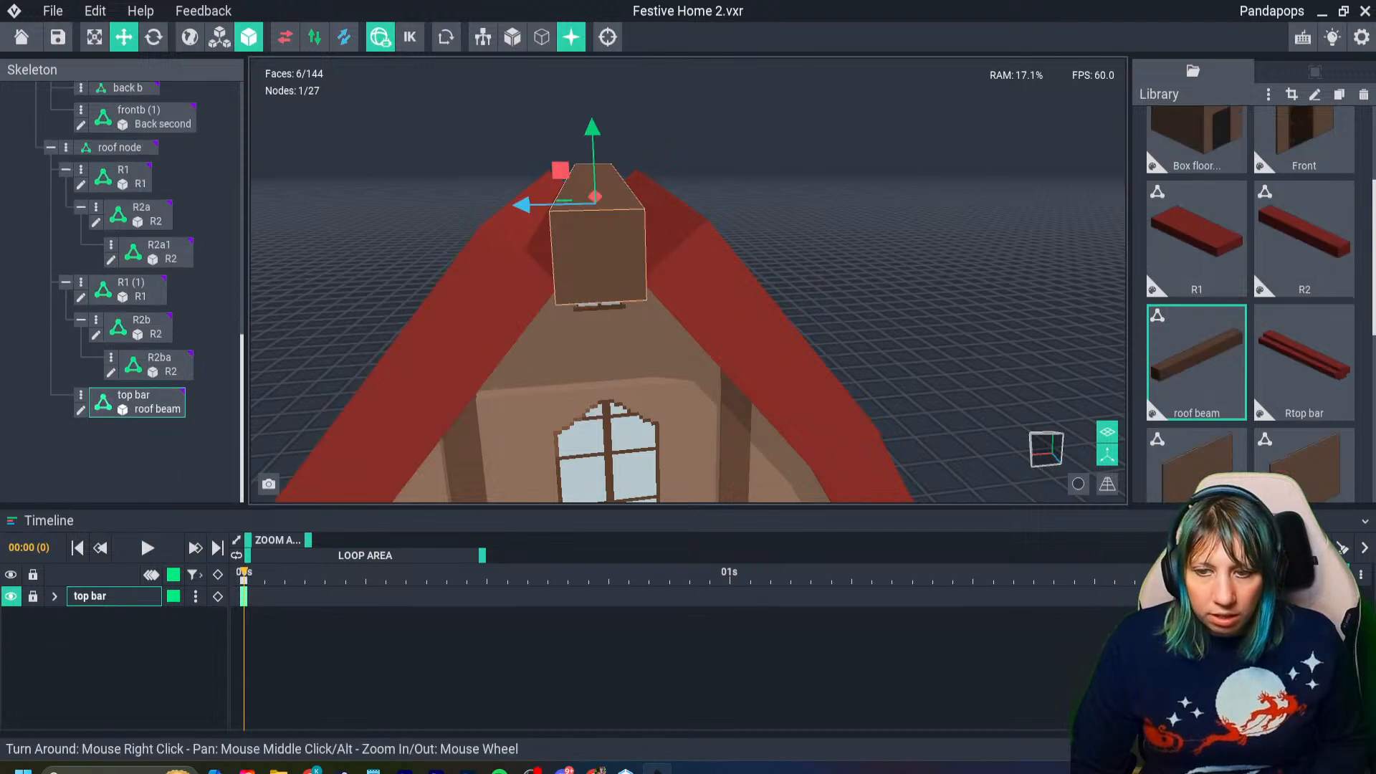
pyautogui.scroll(2, 136, 279)
pyautogui.click(65, 205)
pyautogui.click(129, 217)
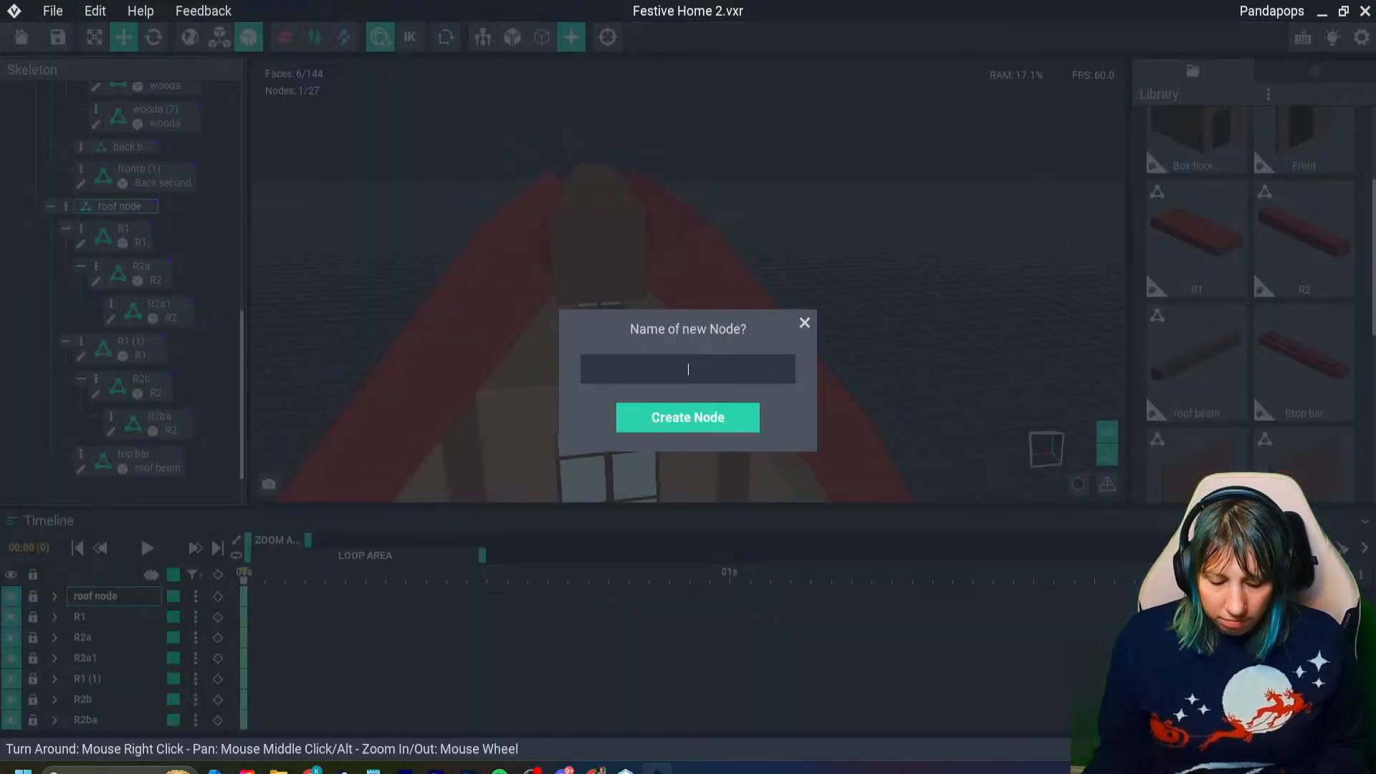
pyautogui.write('rb')
pyautogui.press('Return')
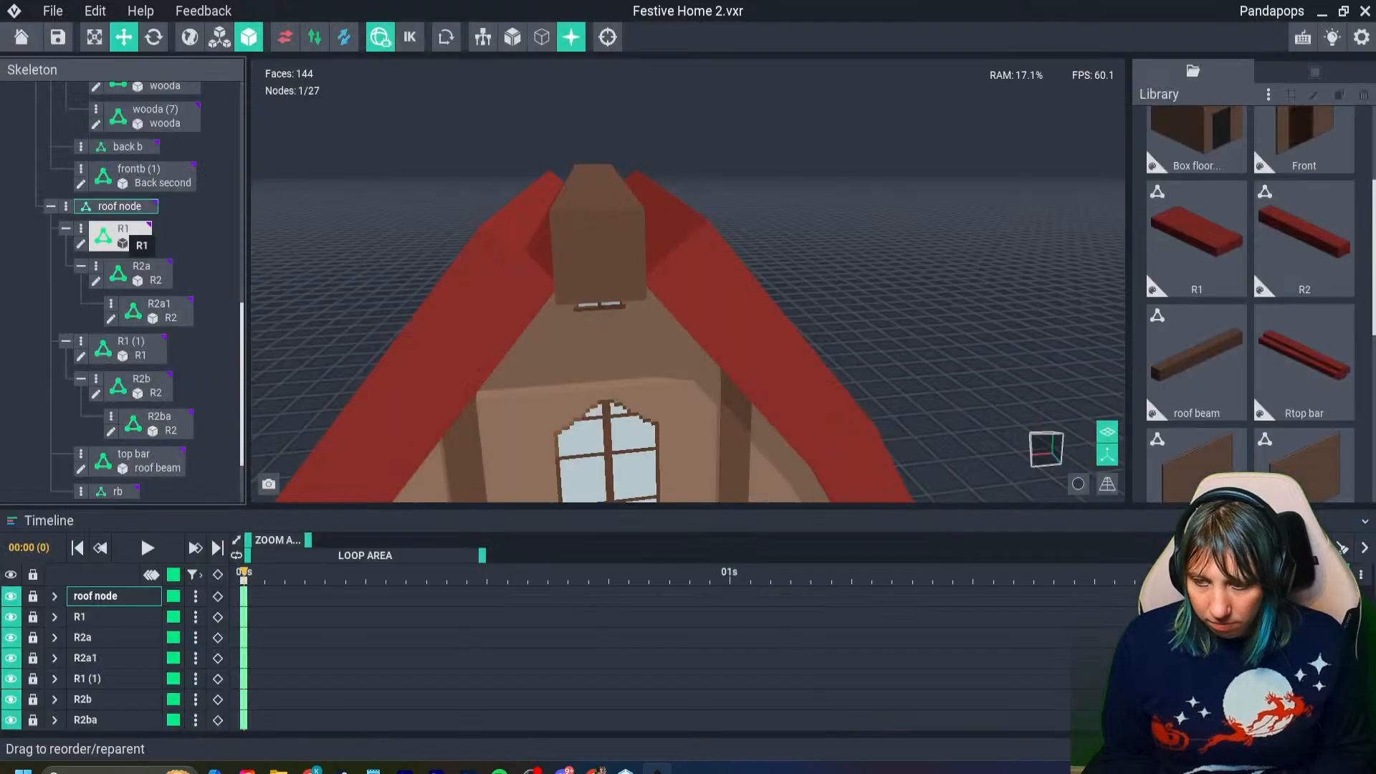
# - Attach the Rtop bar model to the rb node and raise it to the roof ridge
pyautogui.scroll(-1, 1304, 315)
pyautogui.click(1304, 308)
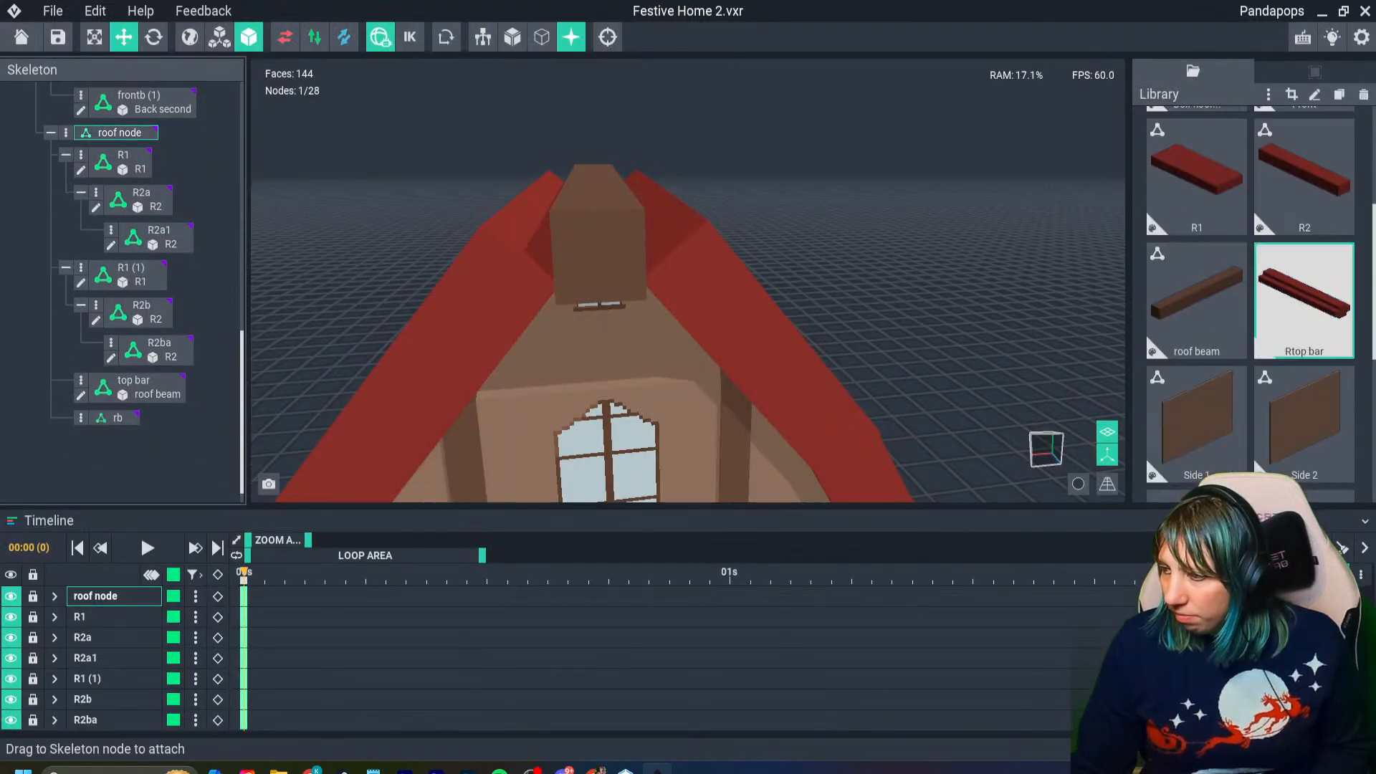
pyautogui.moveTo(1305, 308); pyautogui.dragTo(132, 419)
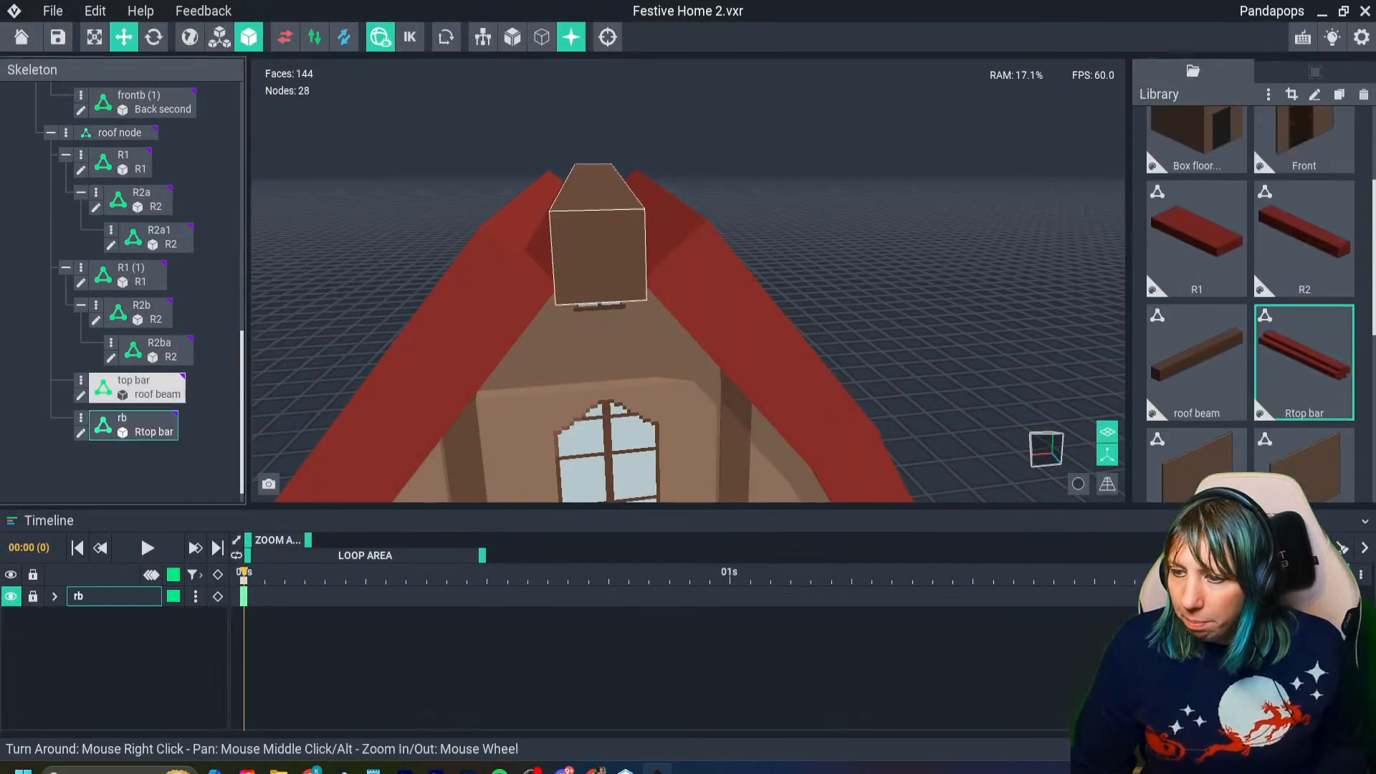
pyautogui.scroll(-8, 612, 401)
pyautogui.scroll(-1, 603, 401)
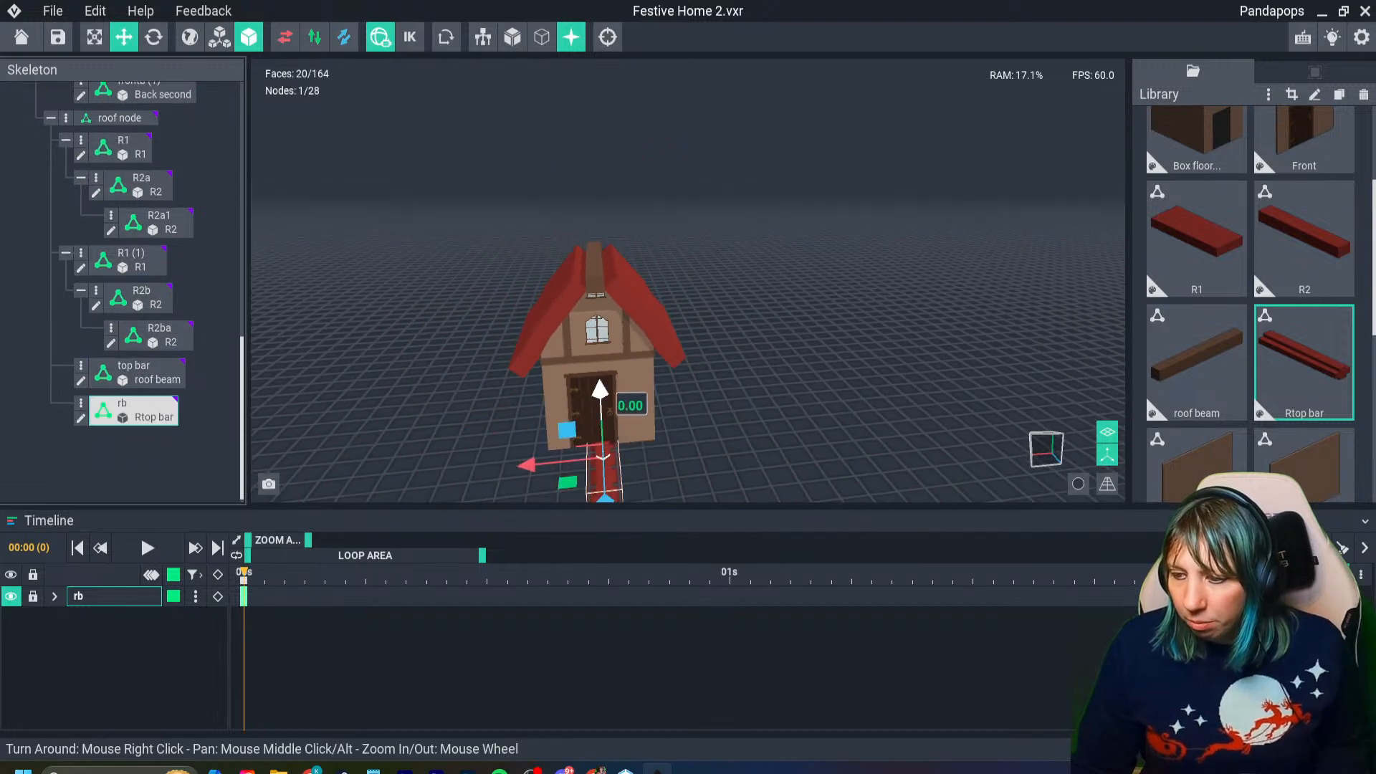
pyautogui.moveTo(601, 396); pyautogui.dragTo(590, 209)
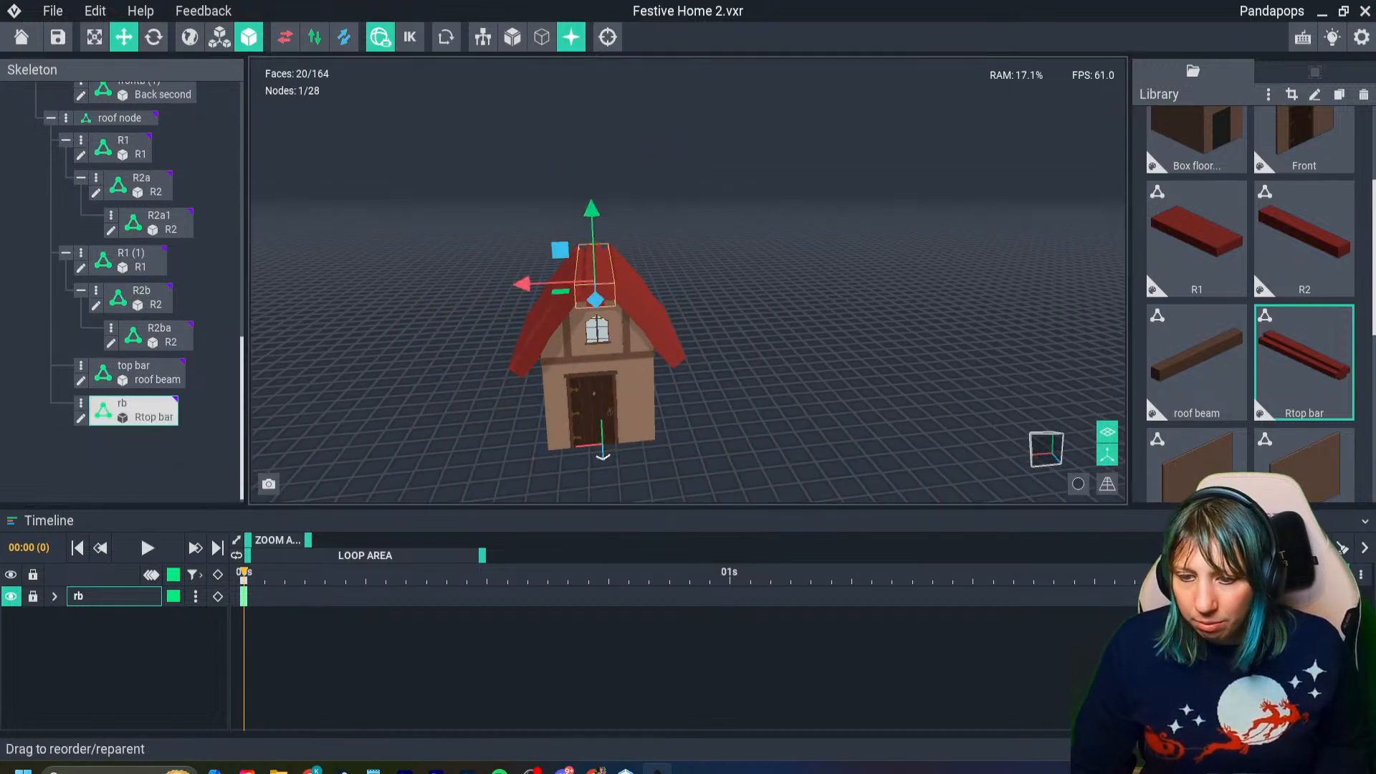
# - Open the Rtop bar model and erase its protruding sides with the Face Tool until only one narrow square bar remains
pyautogui.click(80, 418)
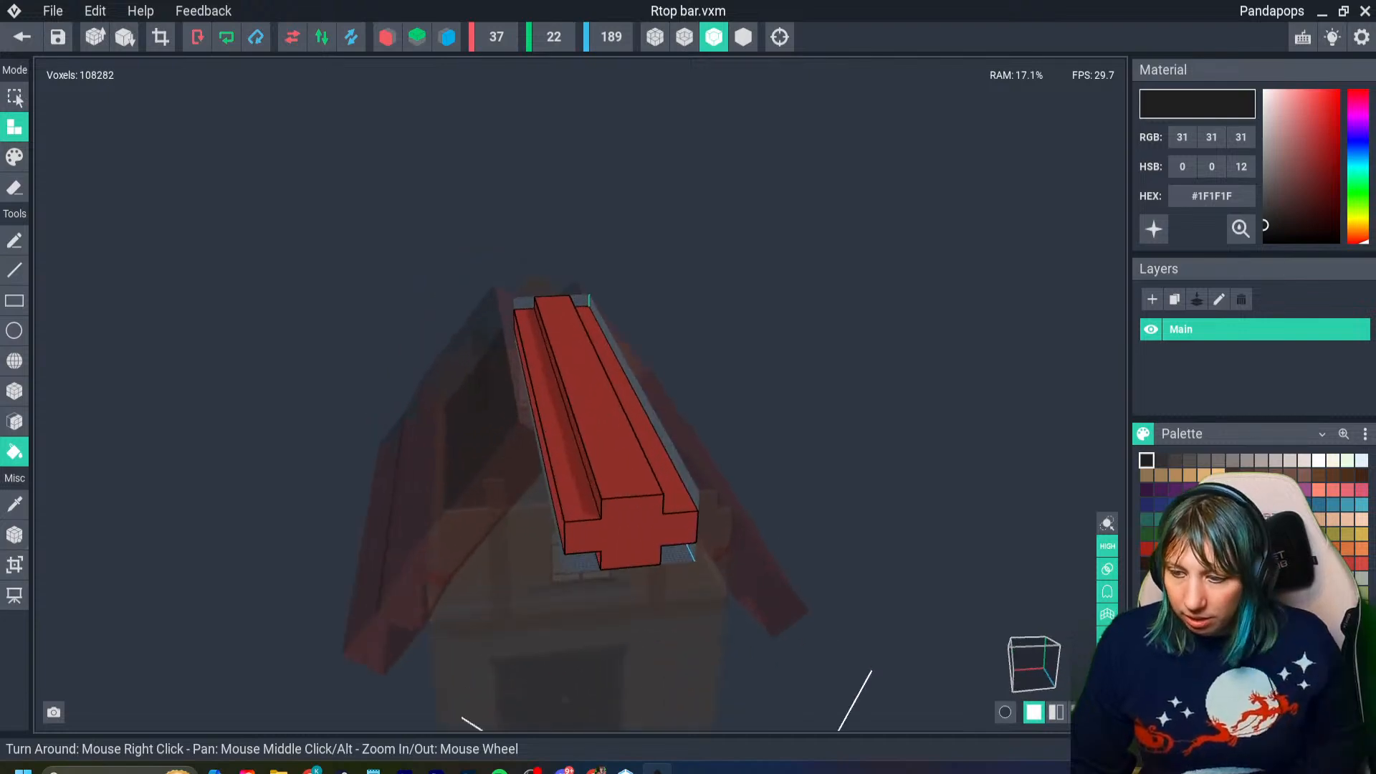
pyautogui.click(14, 421)
pyautogui.click(14, 187)
pyautogui.moveTo(706, 490); pyautogui.dragTo(589, 446, button='right')
pyautogui.moveTo(621, 516); pyautogui.dragTo(613, 513)
pyautogui.click(613, 513)
pyautogui.click(611, 511)
pyautogui.click(609, 510)
pyautogui.click(608, 509)
pyautogui.click(608, 510)
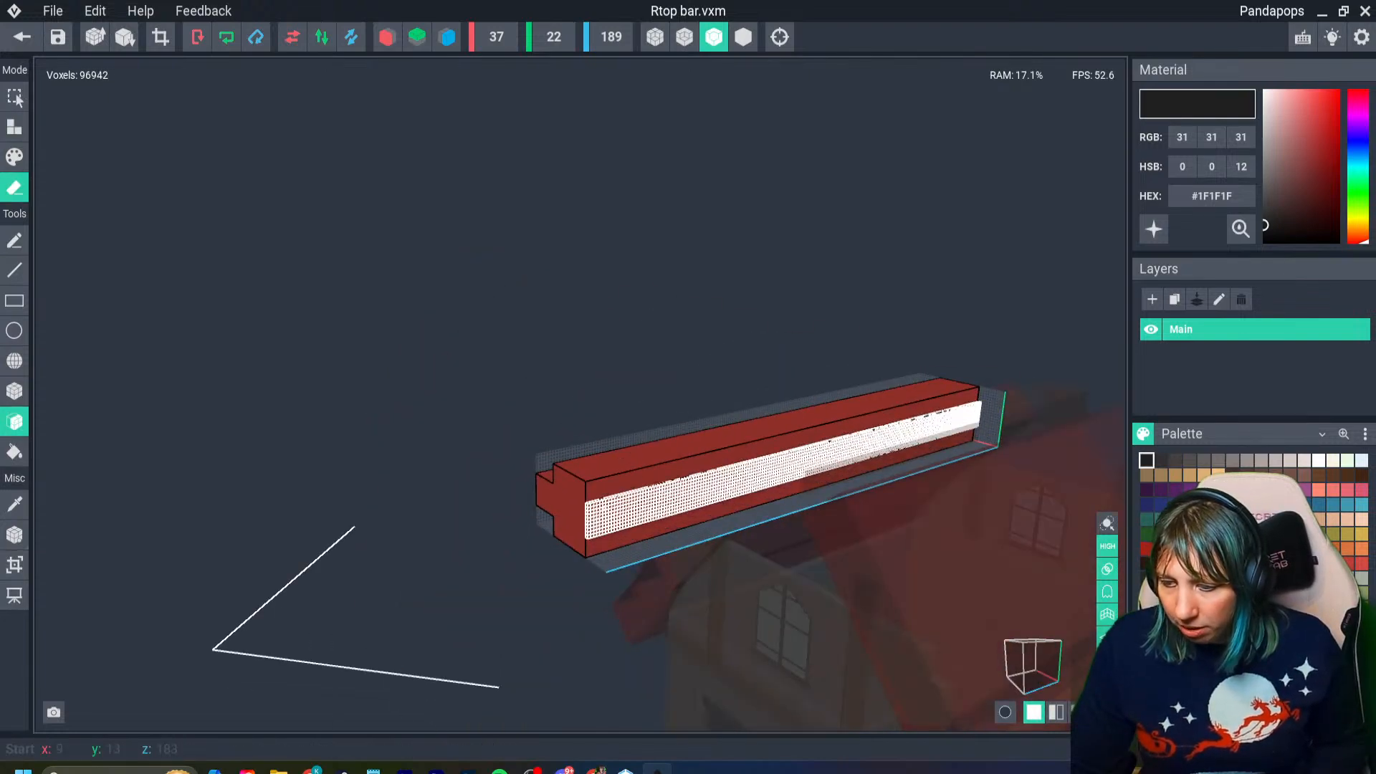
pyautogui.click(608, 510)
pyautogui.moveTo(600, 548); pyautogui.dragTo(630, 502, button='right')
pyautogui.click(573, 554)
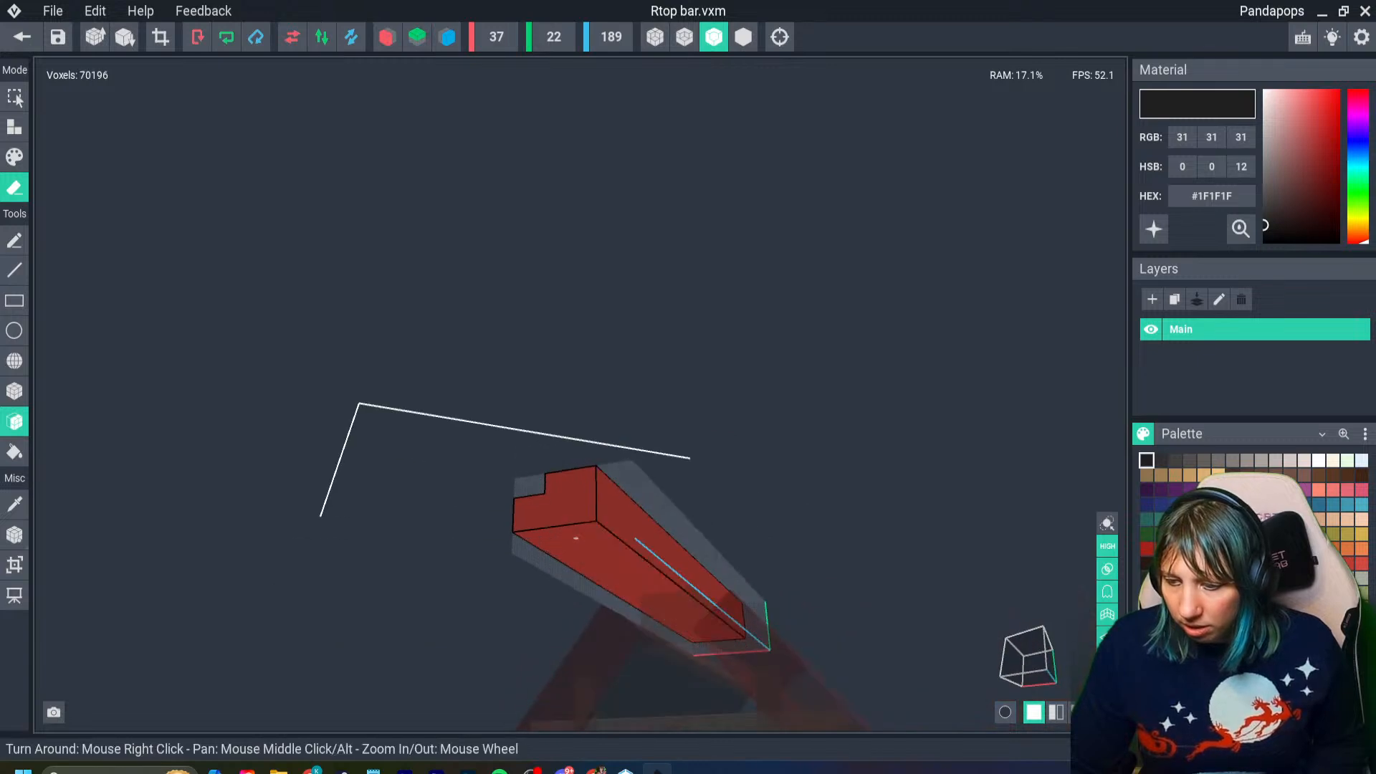
pyautogui.moveTo(574, 554)
pyautogui.mouseDown(button='right')
pyautogui.moveTo(590, 501)
pyautogui.moveTo(595, 511)
pyautogui.mouseUp(button='right')
pyautogui.moveTo(609, 532); pyautogui.dragTo(592, 531)
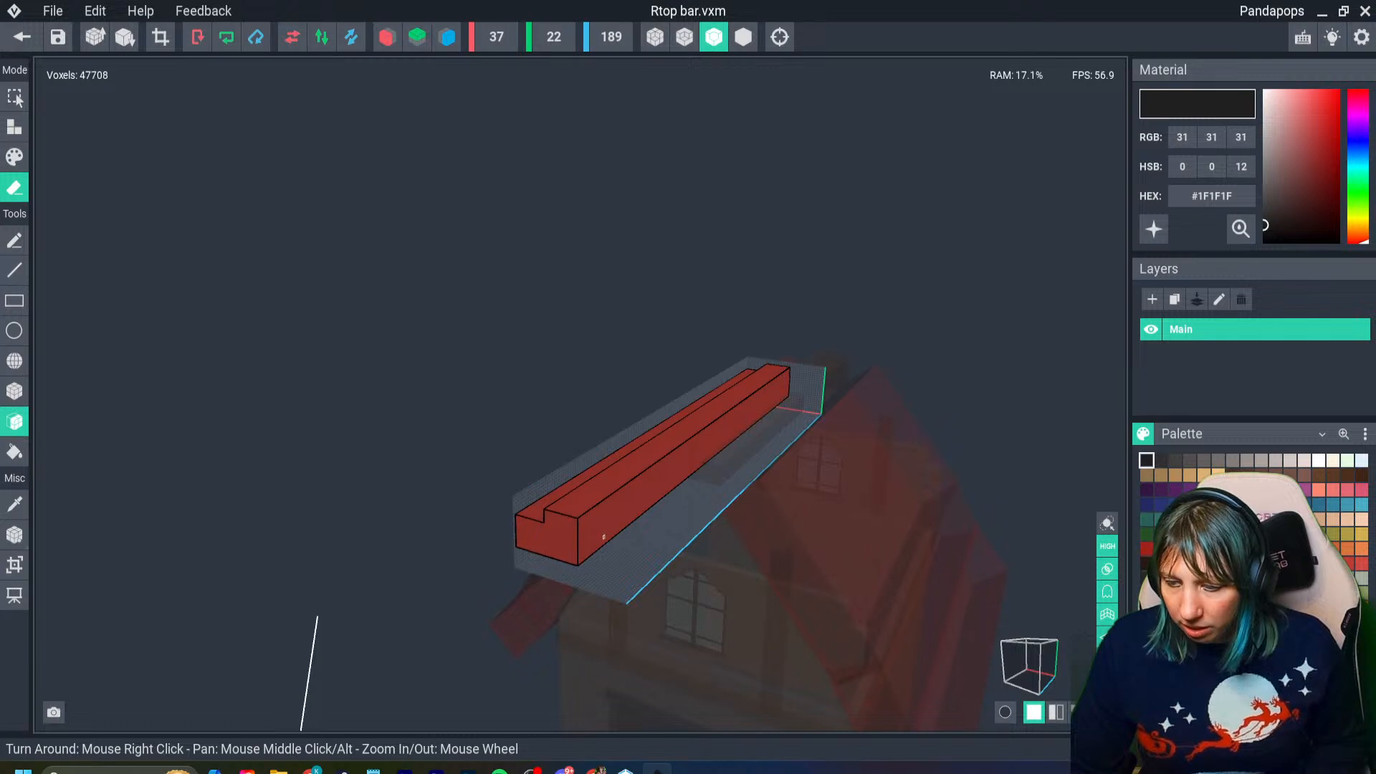
pyautogui.moveTo(597, 538); pyautogui.dragTo(566, 522)
pyautogui.moveTo(566, 523); pyautogui.dragTo(625, 522, button='right')
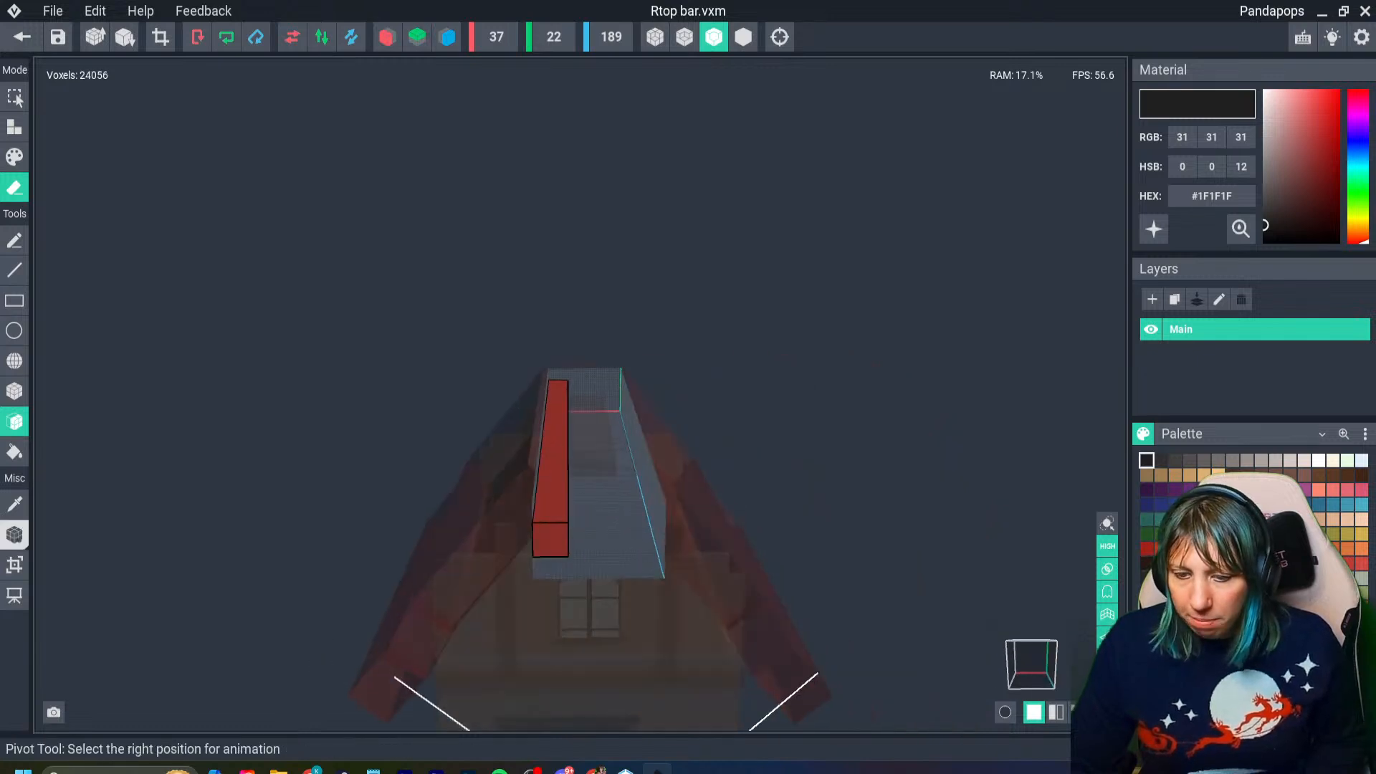
# - Crop the volume to the remaining 10 × 10 × 188 voxel bar and set its pivot to center
pyautogui.click(14, 564)
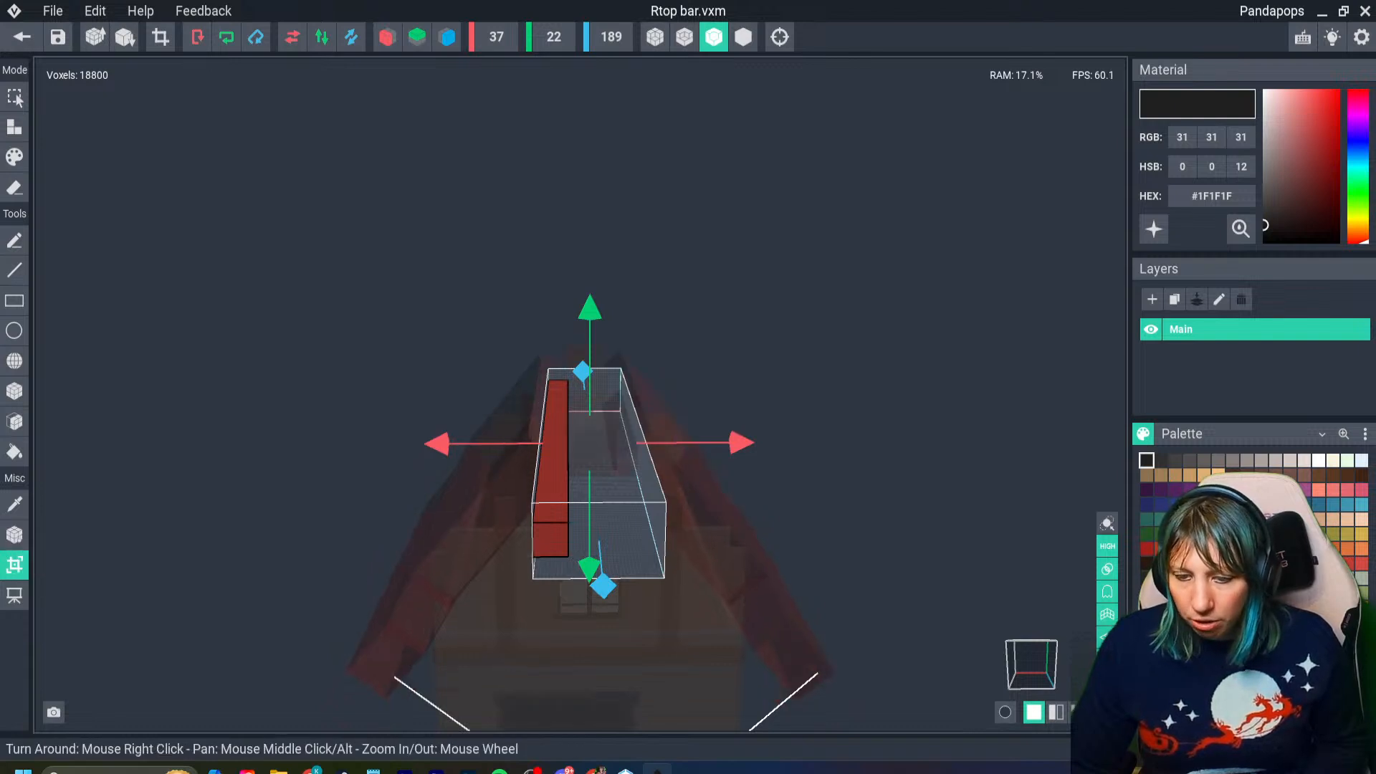
pyautogui.click(161, 37)
pyautogui.click(15, 530)
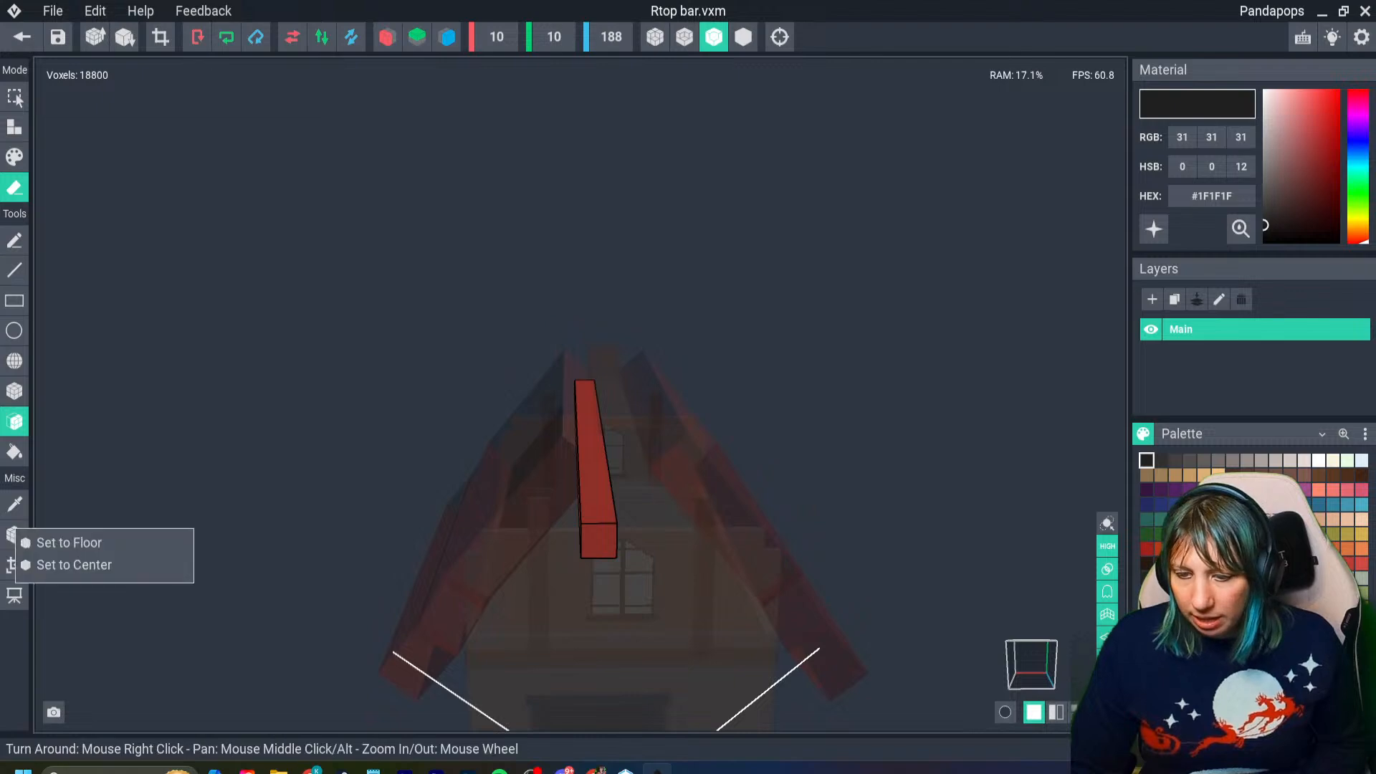
pyautogui.click(74, 565)
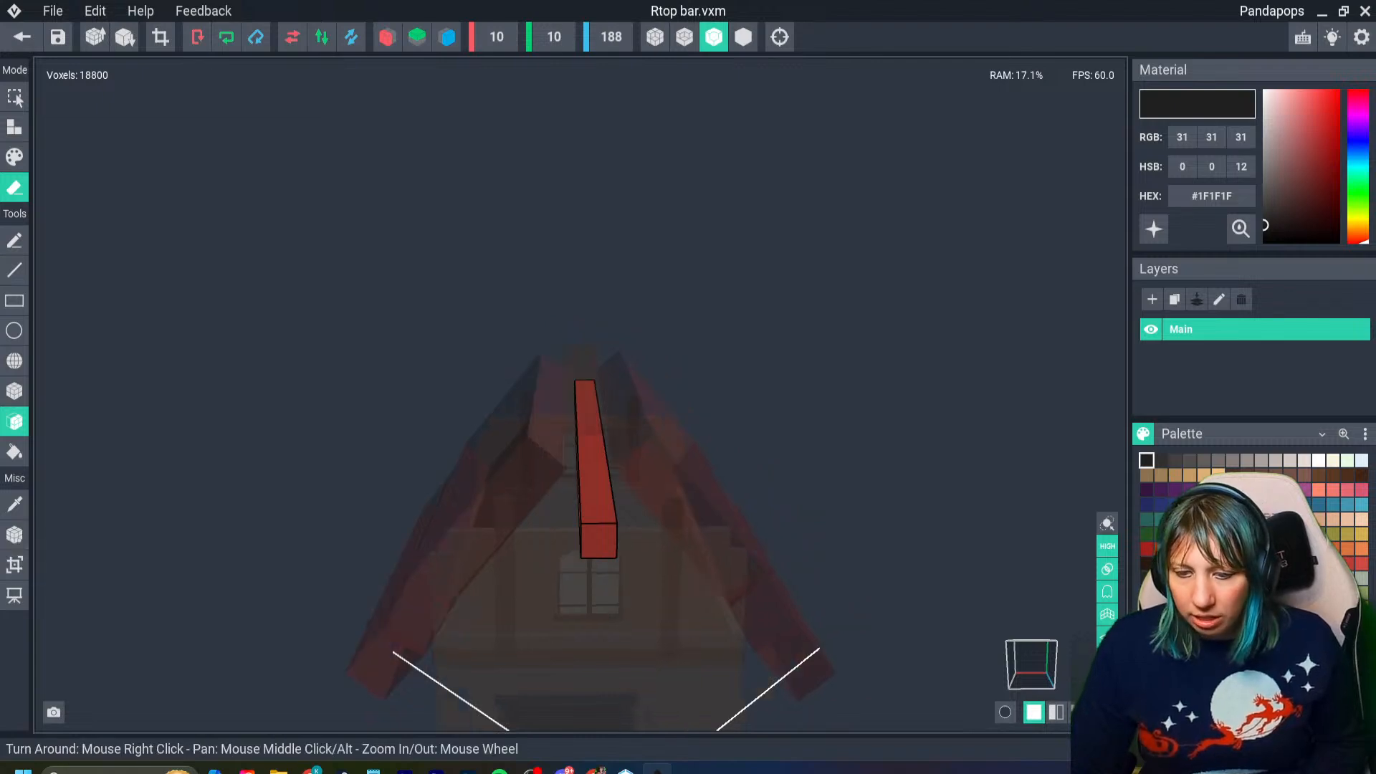
# - Return to the house with the model saved and move the rb bar up beside the brown ridge beam
pyautogui.click(22, 36)
pyautogui.click(538, 284)
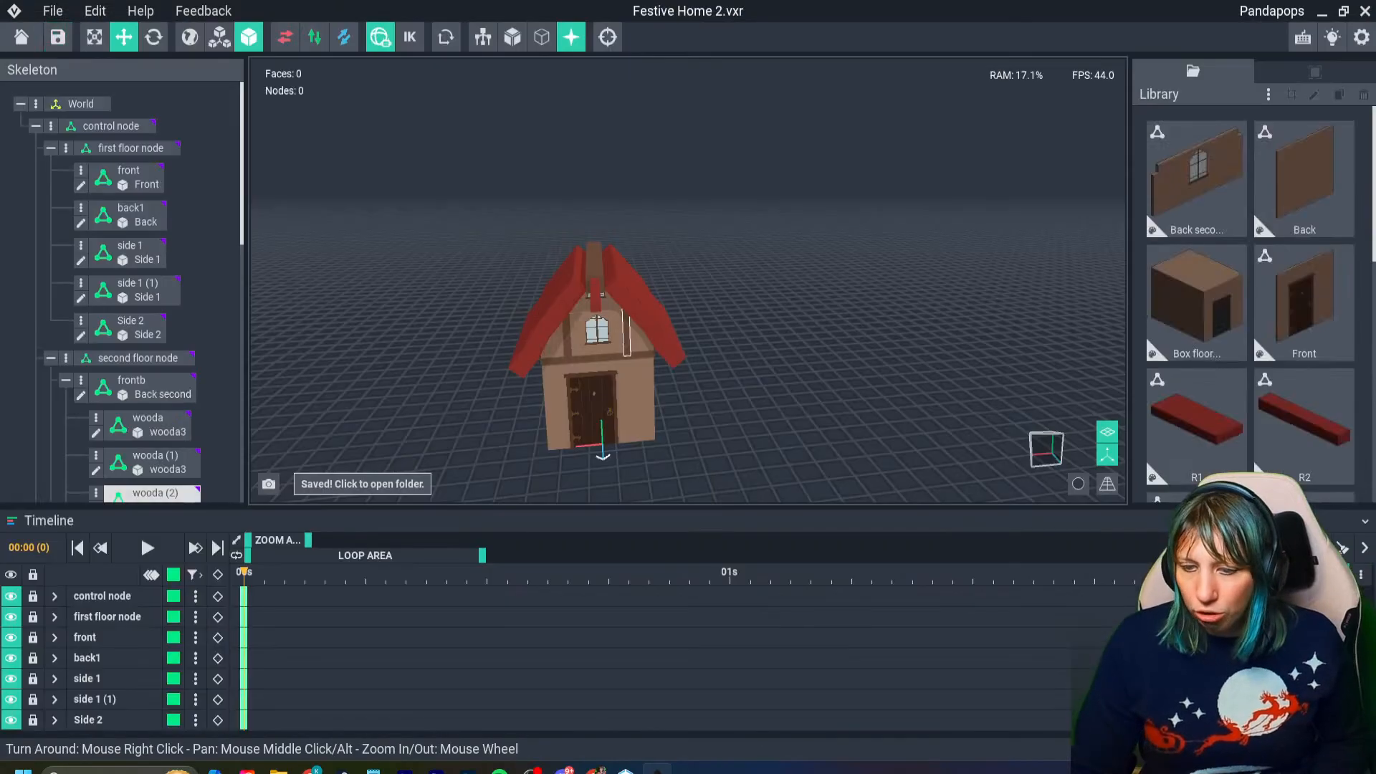
pyautogui.scroll(5, 599, 323)
pyautogui.click(598, 330)
pyautogui.moveTo(597, 287); pyautogui.dragTo(488, 249)
pyautogui.moveTo(459, 249); pyautogui.dragTo(515, 268, button='right')
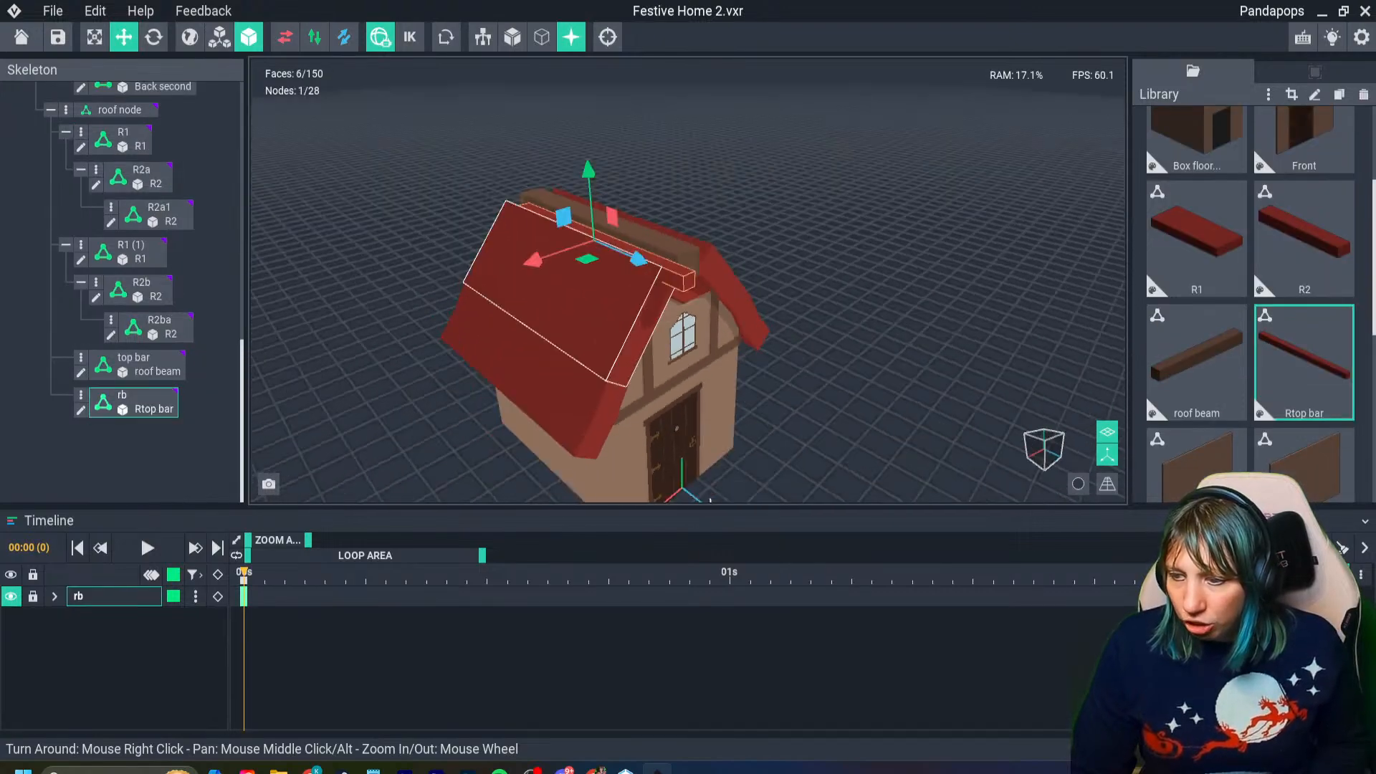
# - Align the rb bar lengthwise at -88 and fit it into the gap between the brown ridge beam and the roof slope
pyautogui.scroll(5, 507, 271)
pyautogui.moveTo(774, 273); pyautogui.dragTo(671, 274, button='right')
pyautogui.moveTo(759, 228); pyautogui.dragTo(758, 214)
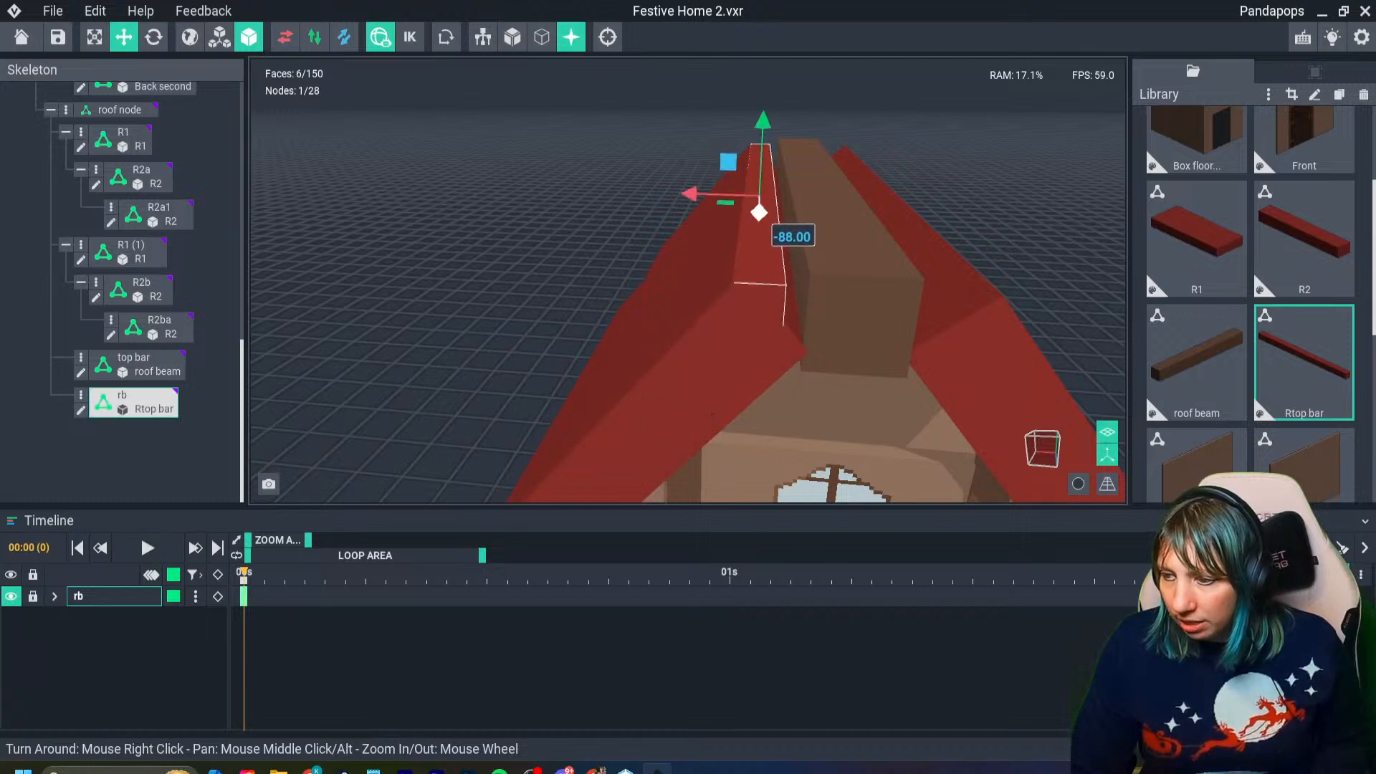
pyautogui.moveTo(758, 215); pyautogui.dragTo(723, 224, button='right')
pyautogui.moveTo(709, 187); pyautogui.dragTo(721, 187)
pyautogui.moveTo(721, 190); pyautogui.dragTo(756, 256, button='right')
pyautogui.scroll(4, 774, 226)
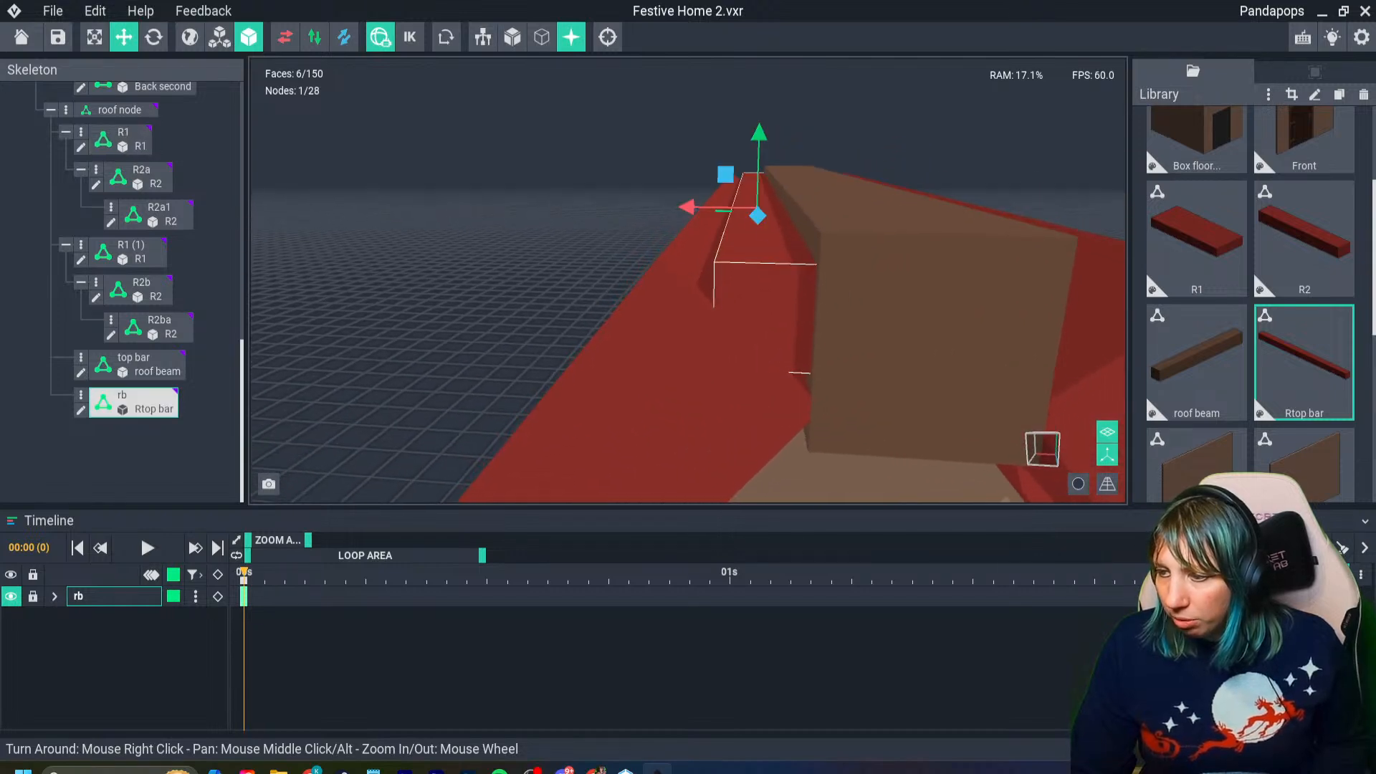
pyautogui.moveTo(758, 193); pyautogui.dragTo(688, 219)
# - Tilt the rb bar about its long axis toward the roof slope and nudge it slightly downward
pyautogui.click(153, 37)
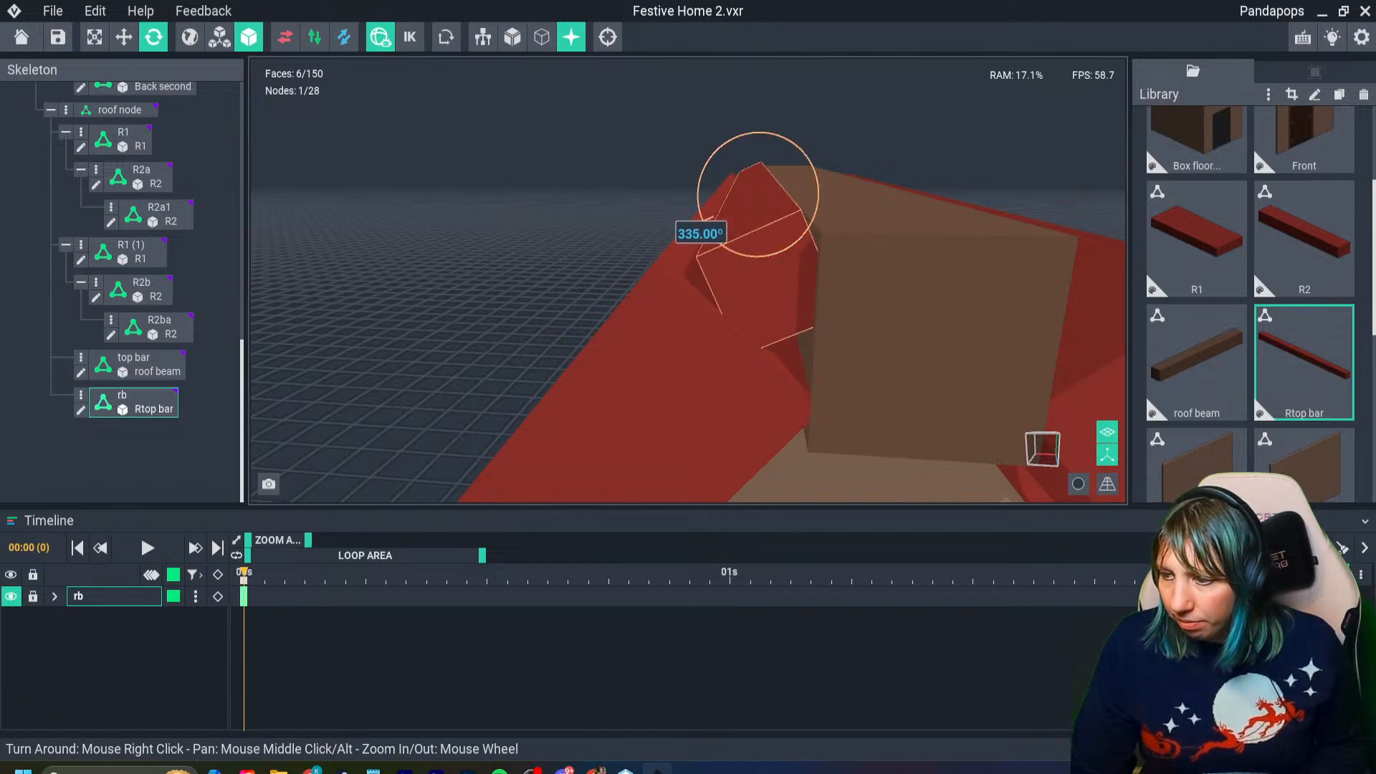
pyautogui.moveTo(700, 207); pyautogui.dragTo(700, 206)
pyautogui.click(124, 36)
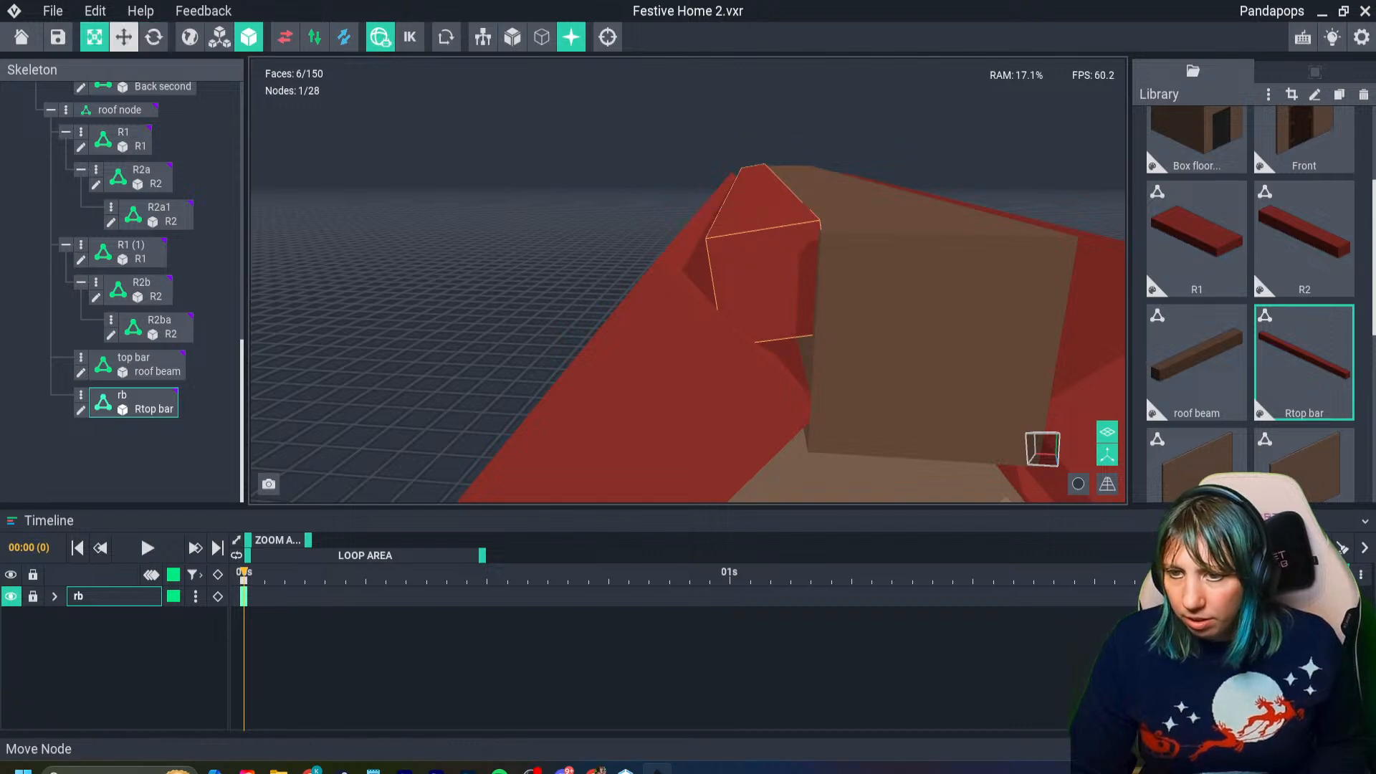
pyautogui.moveTo(747, 124); pyautogui.dragTo(748, 129)
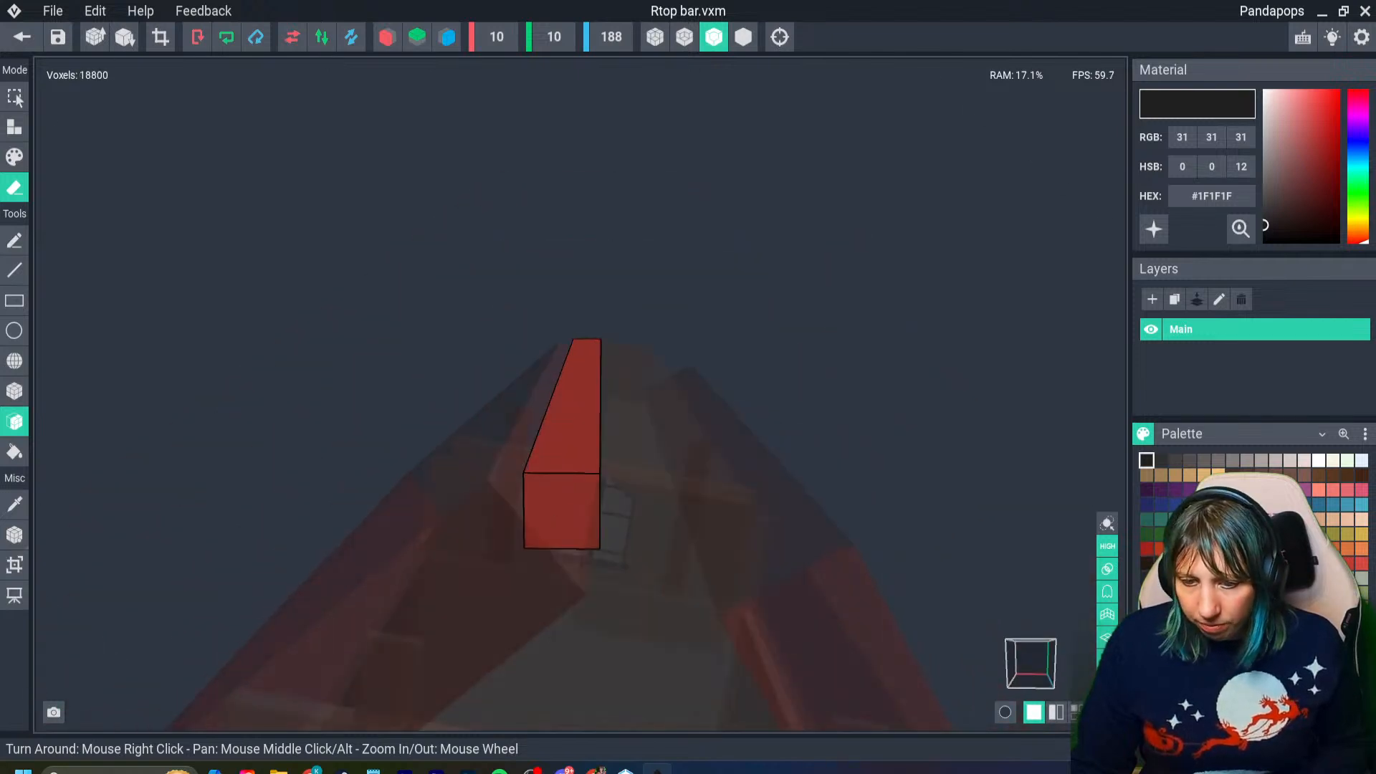
# - Reopen the Rtop bar model and extend its volume to a width of 15 and a height of 11 voxels
pyautogui.click(14, 565)
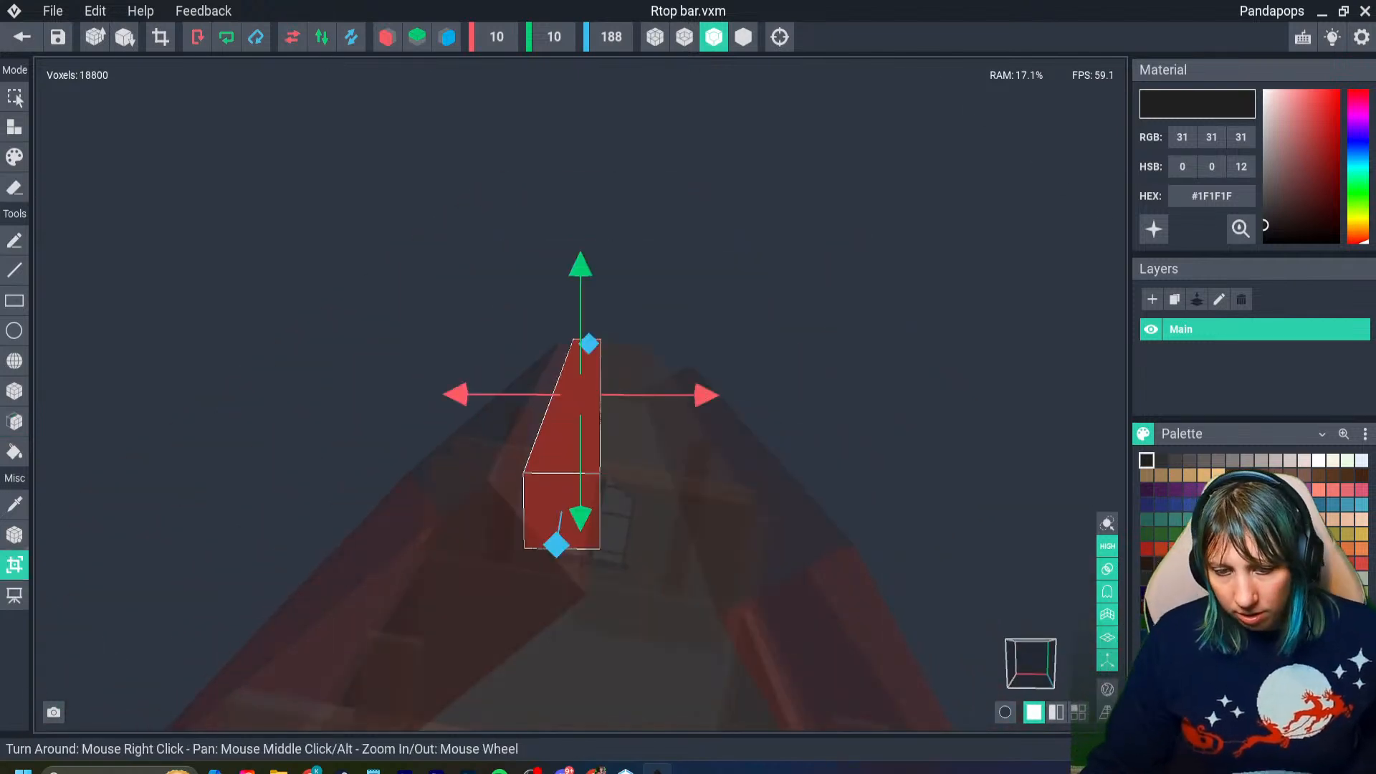
pyautogui.moveTo(457, 394); pyautogui.dragTo(455, 394)
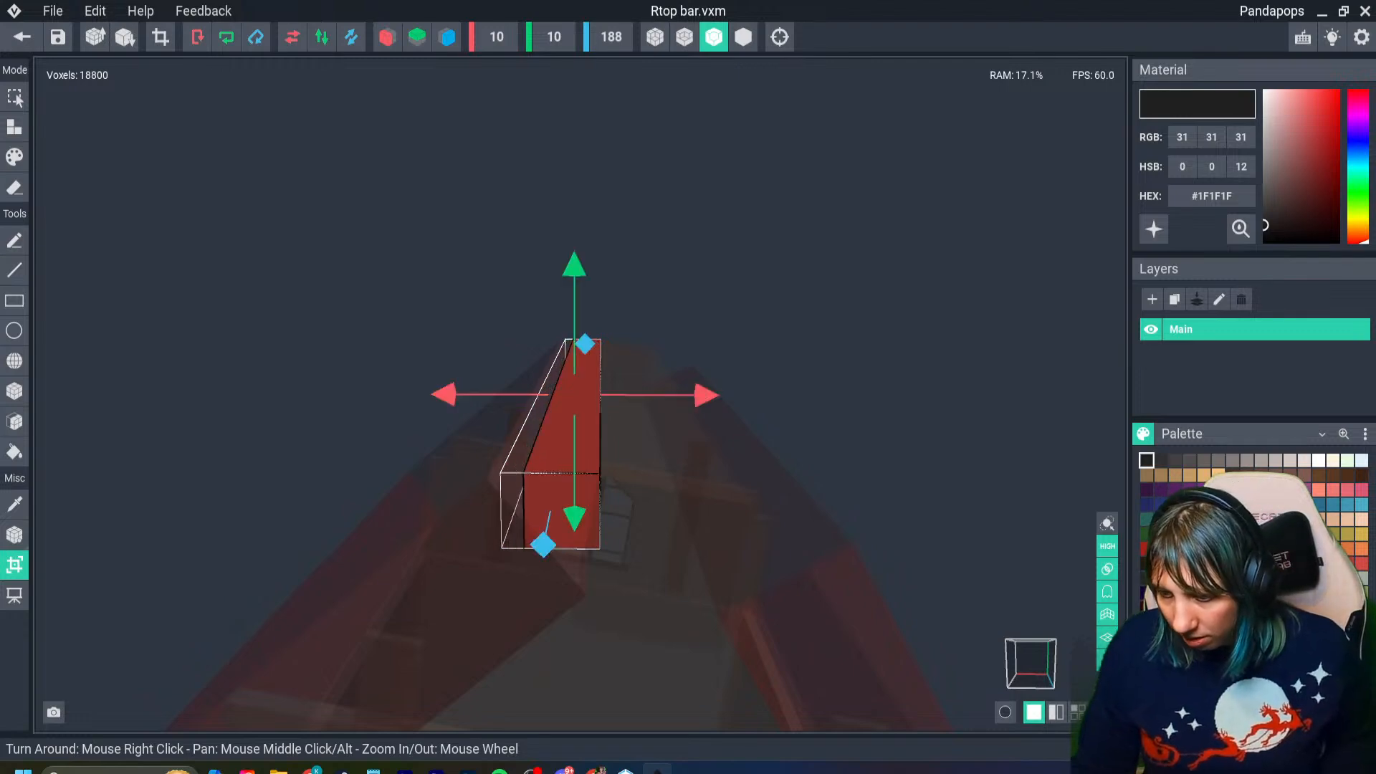
pyautogui.moveTo(577, 393); pyautogui.dragTo(623, 401, button='right')
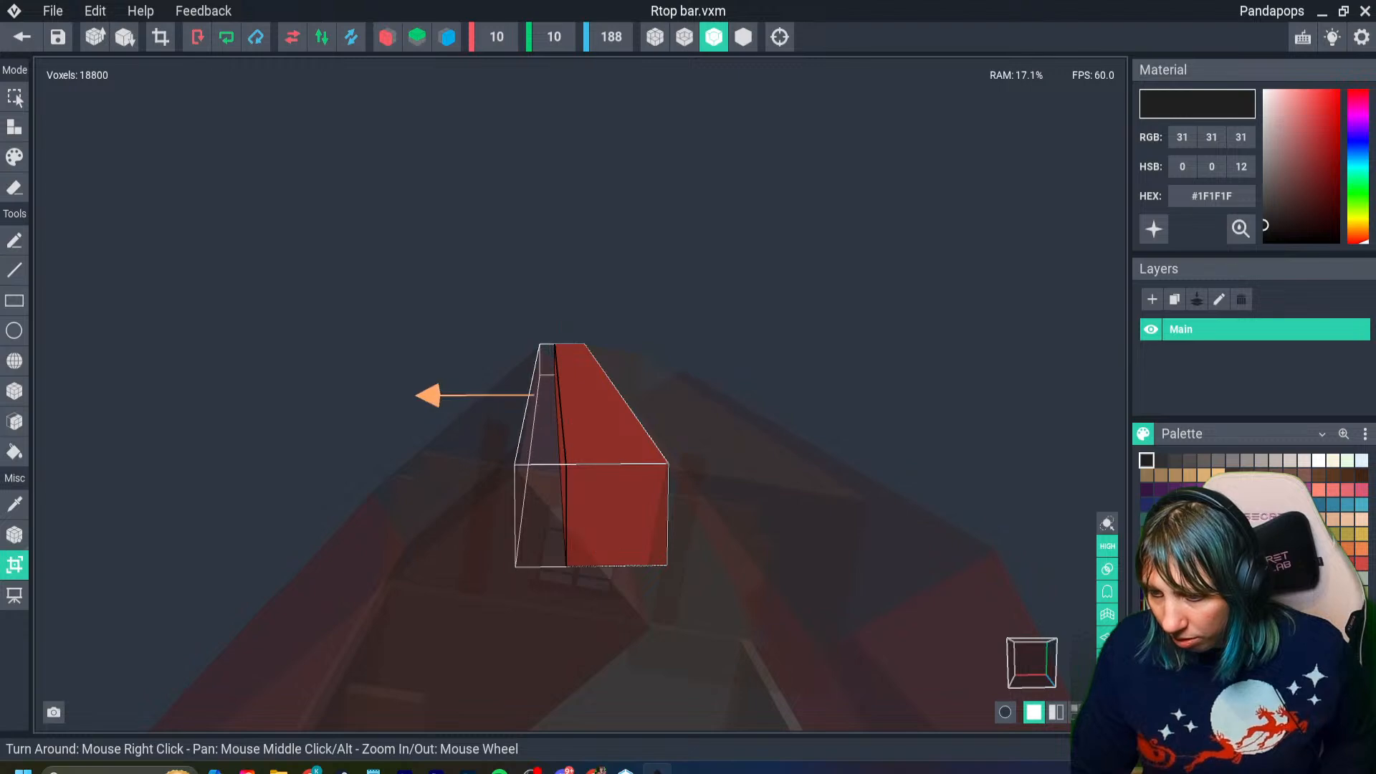
pyautogui.moveTo(578, 393); pyautogui.dragTo(551, 322, button='right')
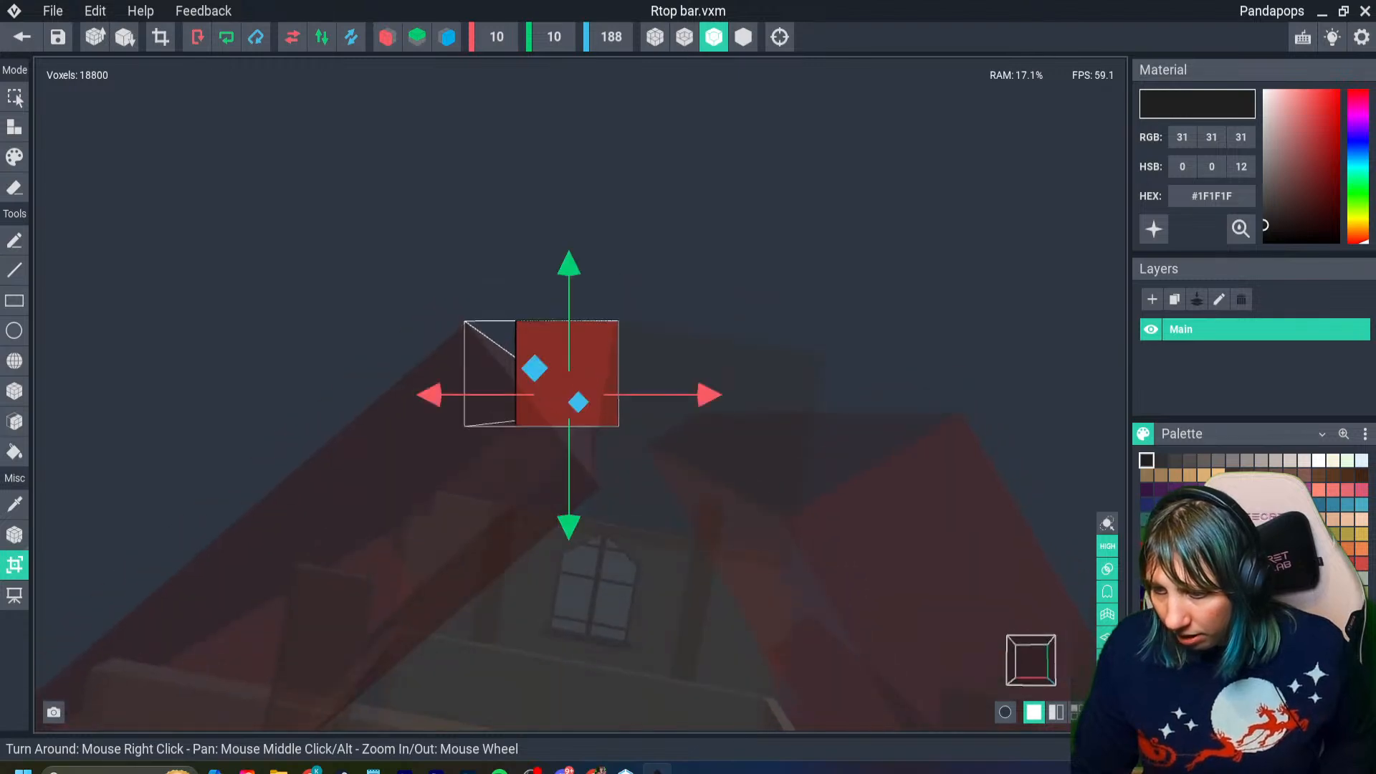
pyautogui.moveTo(577, 394)
pyautogui.mouseDown(button='right')
pyautogui.moveTo(659, 444)
pyautogui.moveTo(623, 448)
pyautogui.mouseUp(button='right')
pyautogui.press('Return')
# - Sample the bar's red #903029 and fill the added space at its side and underside with it
pyautogui.moveTo(695, 527); pyautogui.dragTo(648, 527, button='right')
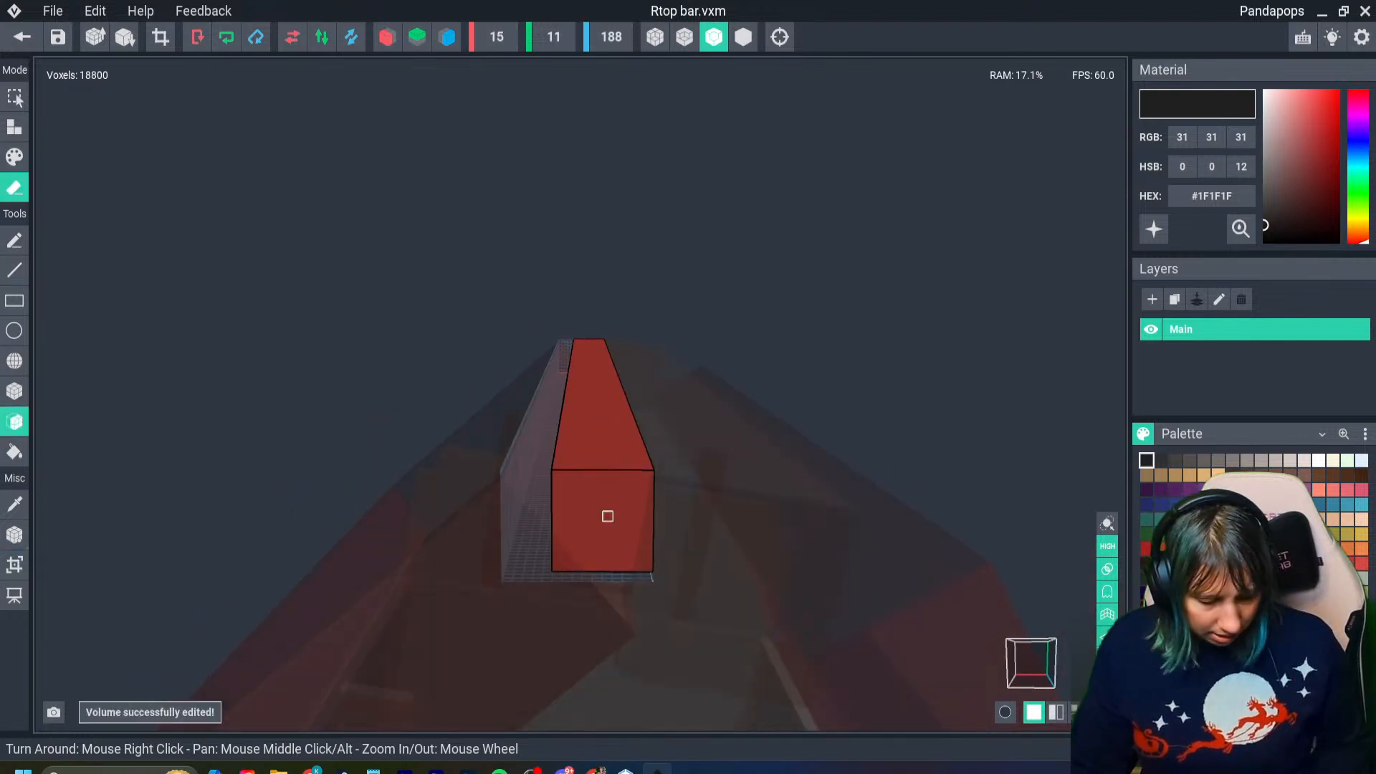
pyautogui.press('i')
pyautogui.click(586, 505)
pyautogui.press('f')
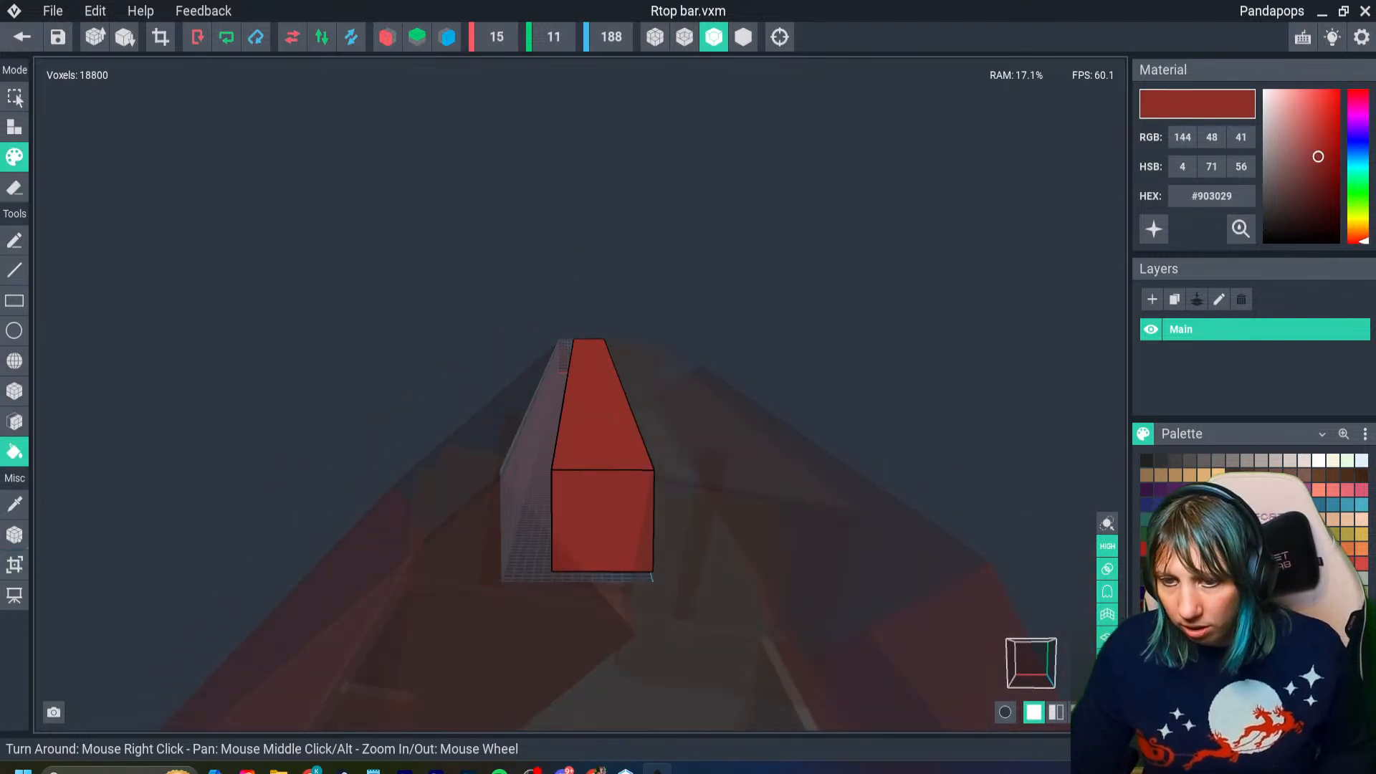
pyautogui.click(14, 127)
pyautogui.moveTo(519, 470)
pyautogui.mouseDown(button='right')
pyautogui.moveTo(617, 479)
pyautogui.moveTo(580, 394)
pyautogui.mouseUp(button='right')
pyautogui.click(631, 486)
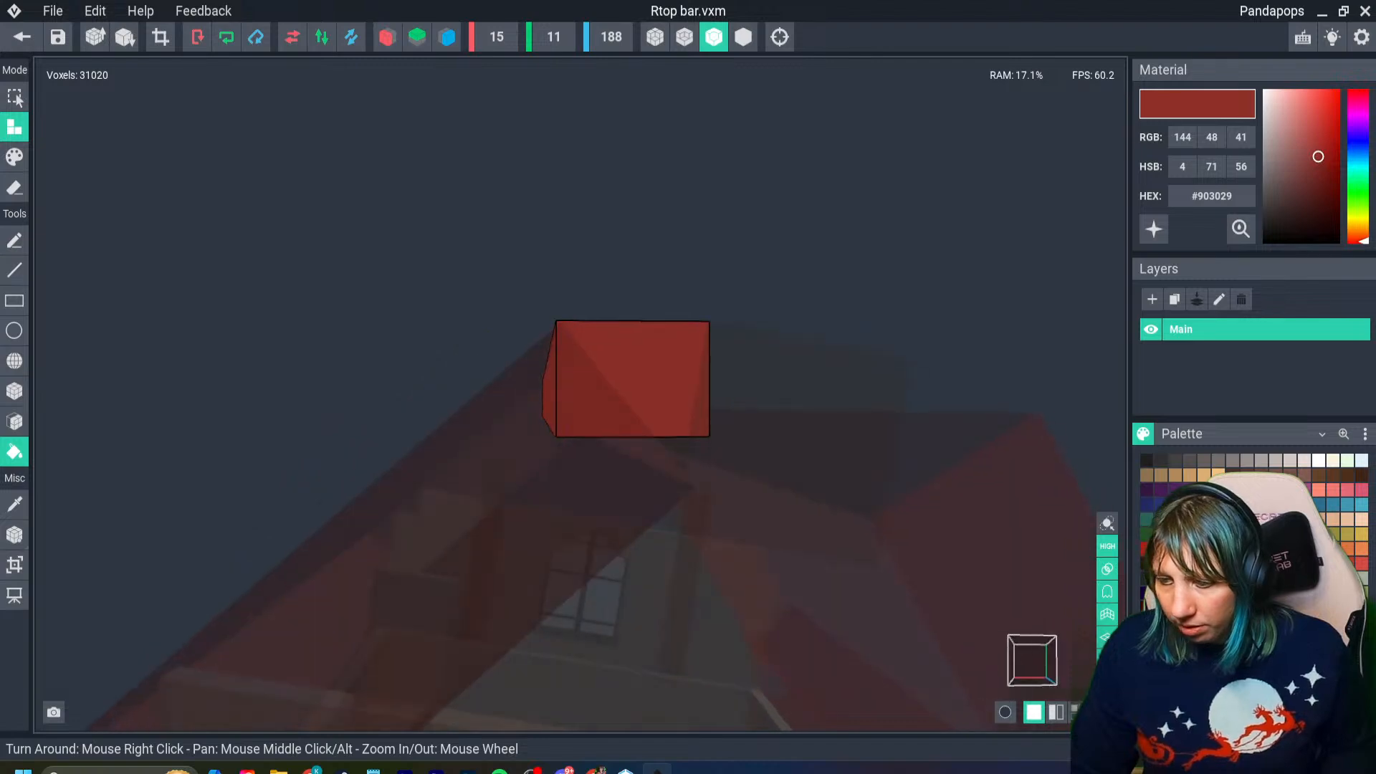
# - Return to the house with the model saved and check the widened rb bar's fit against the ridge beam and roof slope
pyautogui.click(22, 37)
pyautogui.click(537, 284)
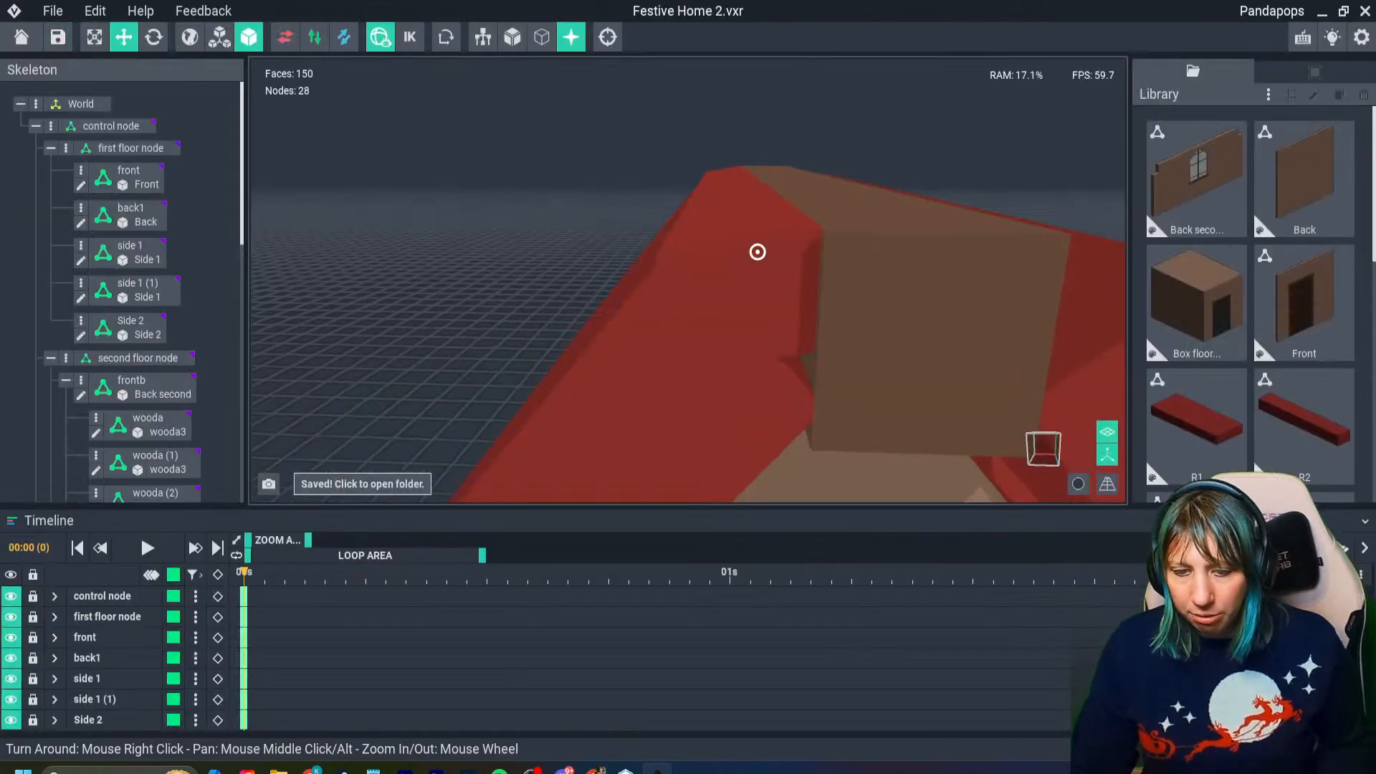
pyautogui.click(727, 296)
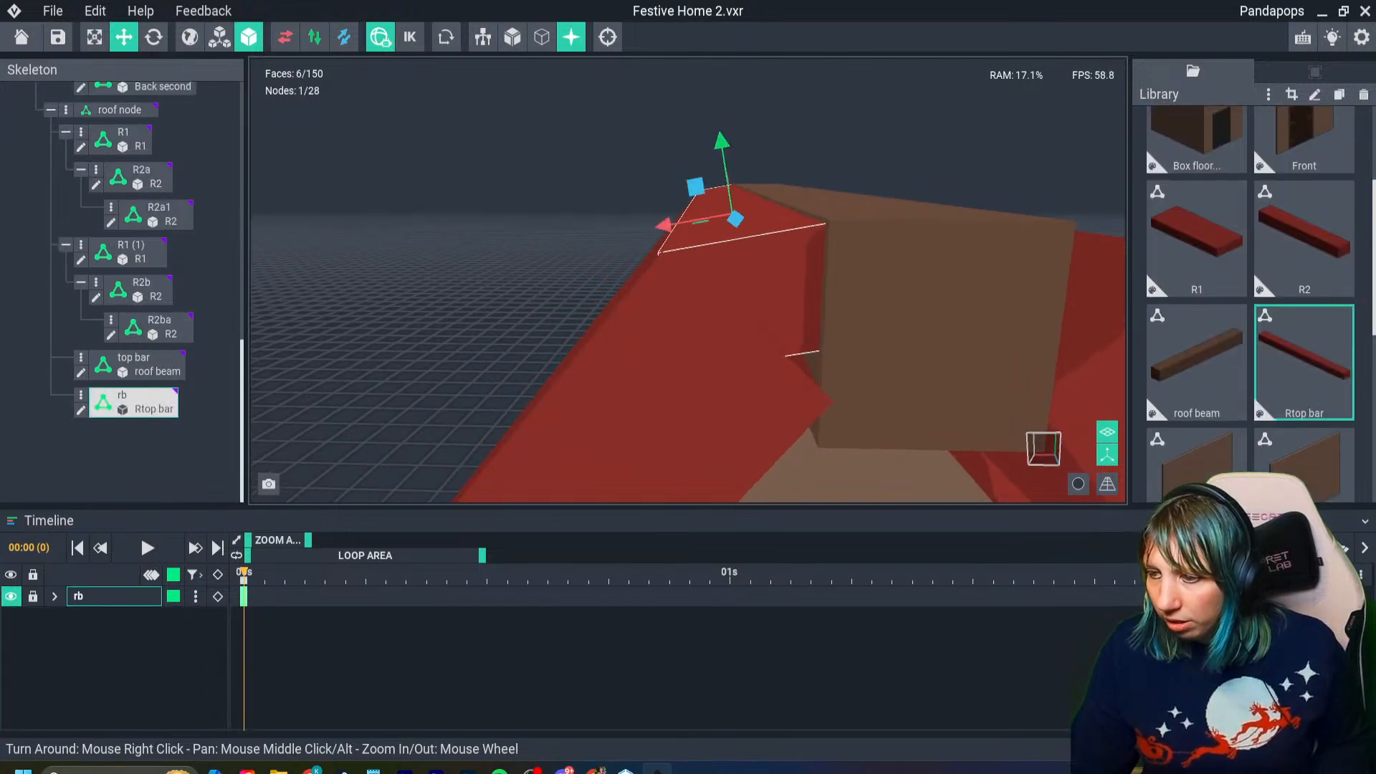
pyautogui.moveTo(727, 297); pyautogui.dragTo(573, 232, button='right')
# - Reopen the Rtop bar model and extend its volume downward to a height of 15 voxels
pyautogui.press('Tab')
pyautogui.scroll(5, 666, 219)
pyautogui.press('r')
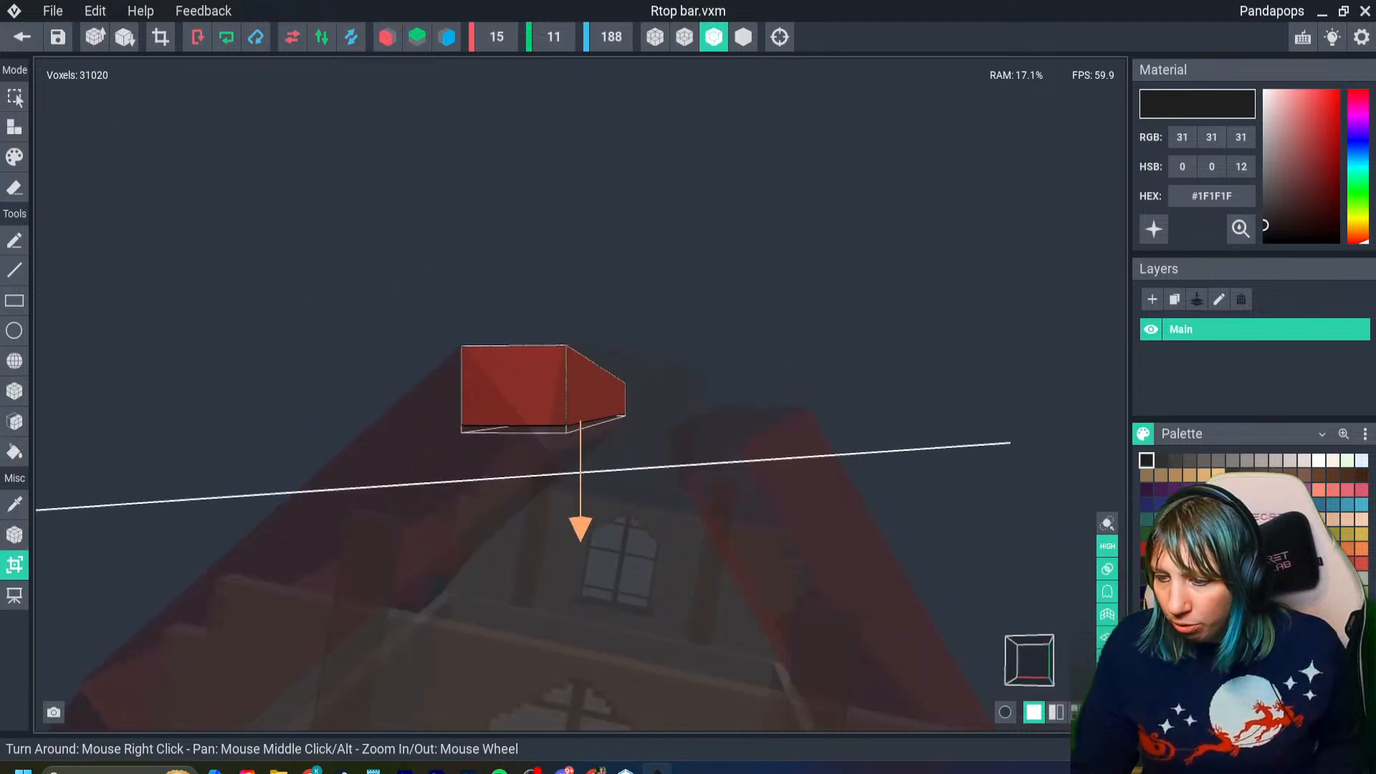
pyautogui.moveTo(581, 541); pyautogui.dragTo(645, 541, button='right')
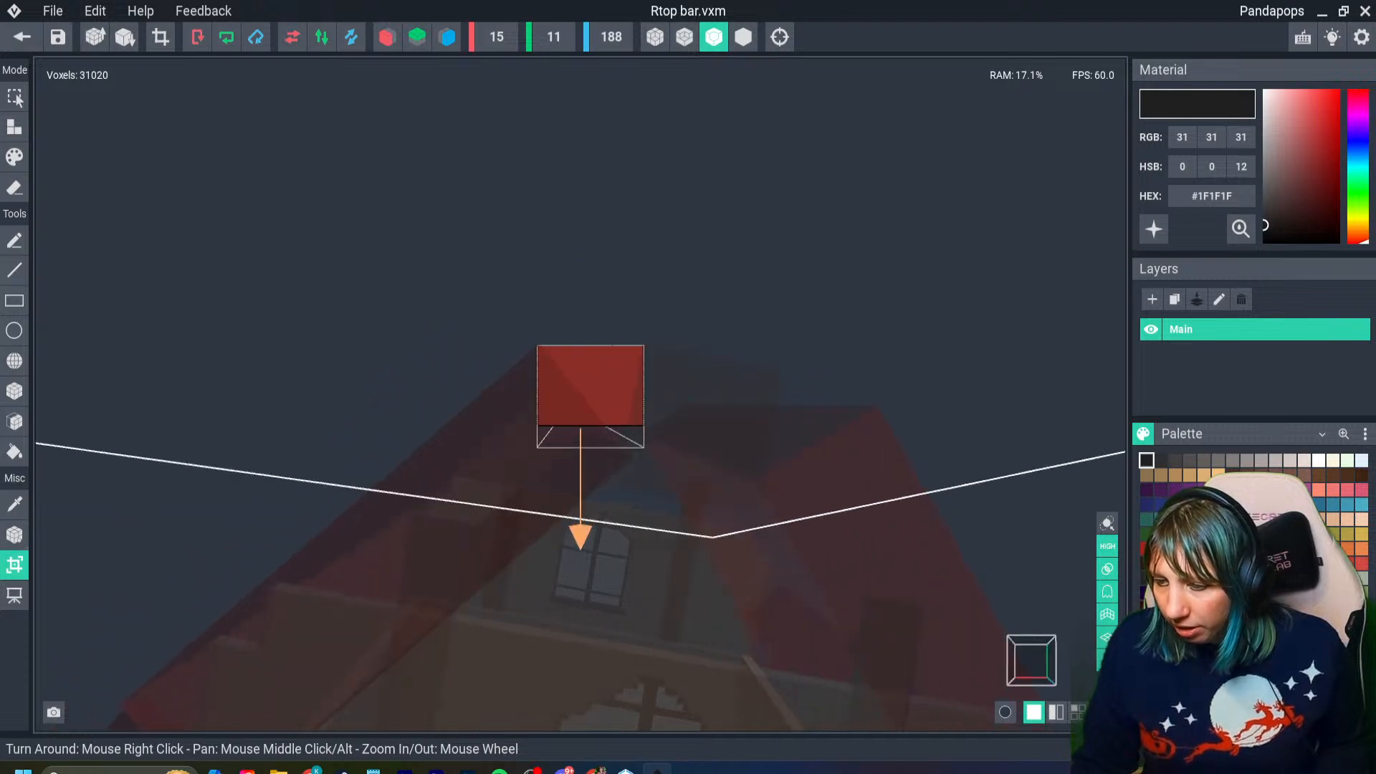
pyautogui.press('Return')
# - Fill the empty lower part of the 15-voxel-high bar with its sampled red #903029
pyautogui.moveTo(581, 395); pyautogui.dragTo(556, 397, button='right')
pyautogui.scroll(5, 580, 394)
pyautogui.moveTo(434, 443); pyautogui.dragTo(442, 437, button='right')
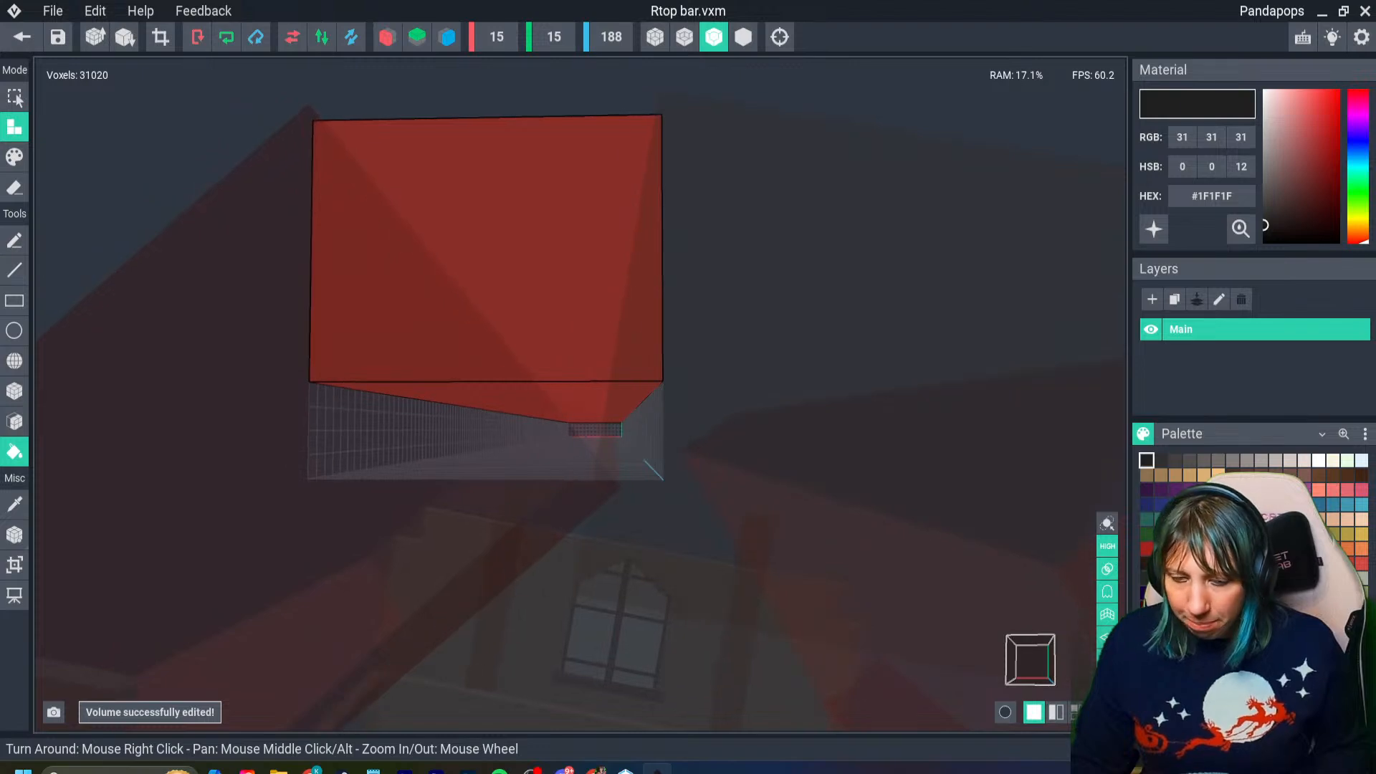
pyautogui.moveTo(539, 372); pyautogui.dragTo(329, 319, button='right')
pyautogui.press('i')
pyautogui.click(541, 304)
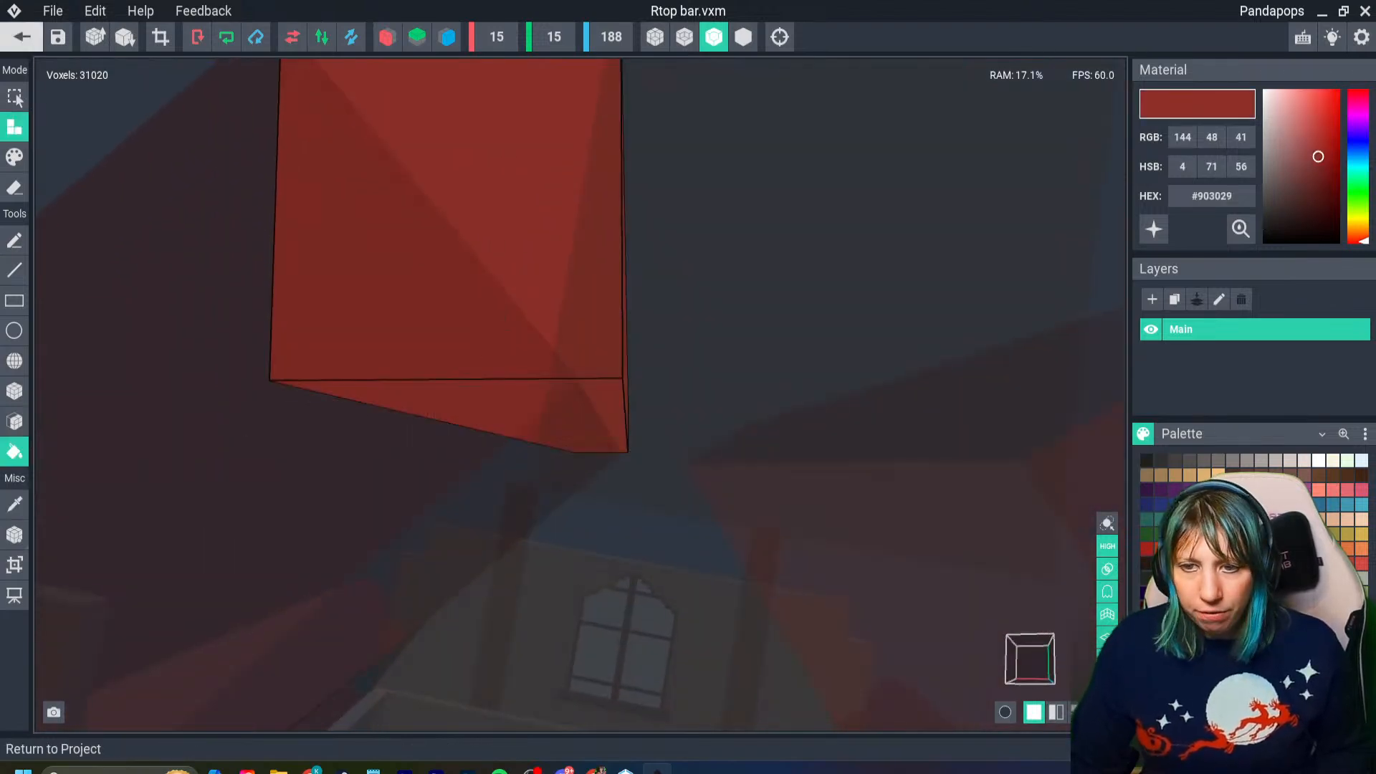
# - Return to the house with the Rtop bar model saved, select the ridge beam and undo a trial nudge of it
pyautogui.click(22, 36)
pyautogui.click(538, 283)
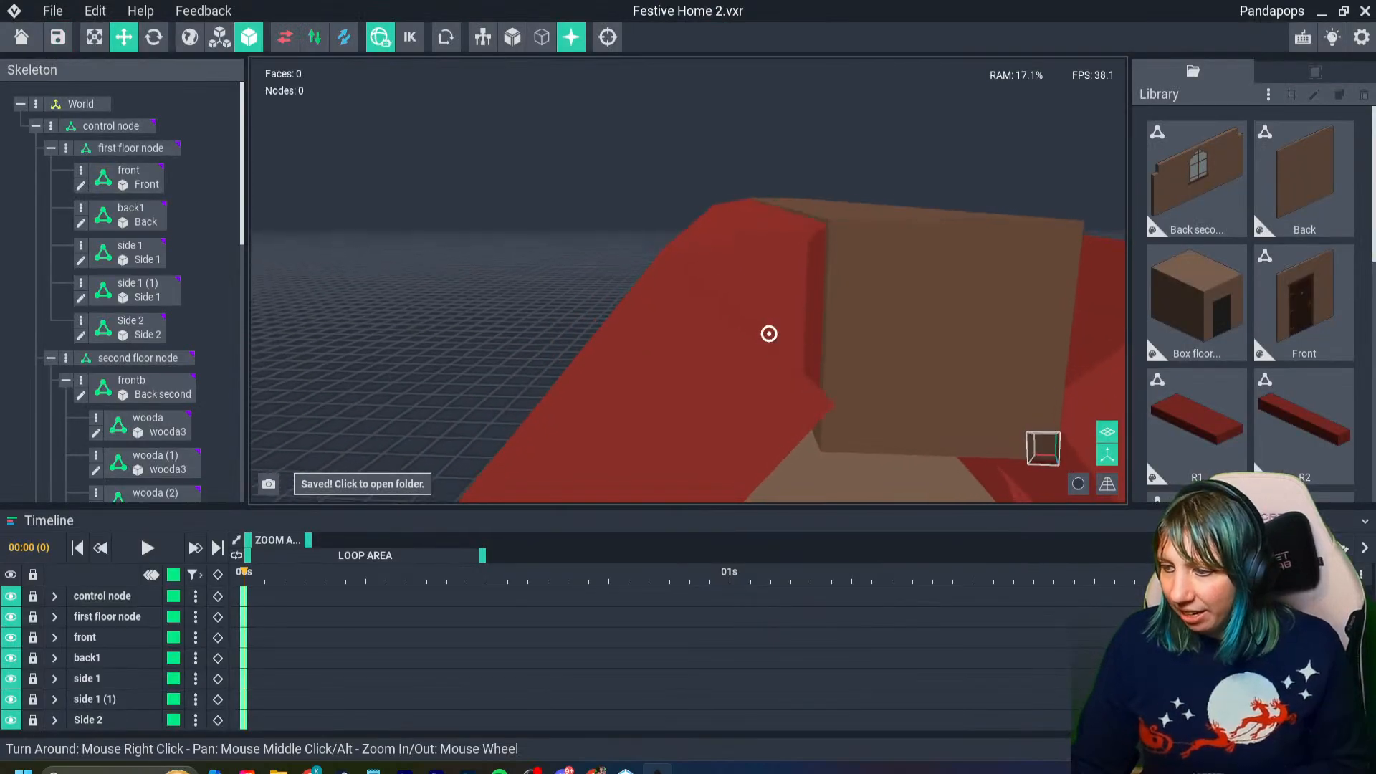
pyautogui.moveTo(767, 349); pyautogui.dragTo(821, 358, button='right')
pyautogui.click(878, 297)
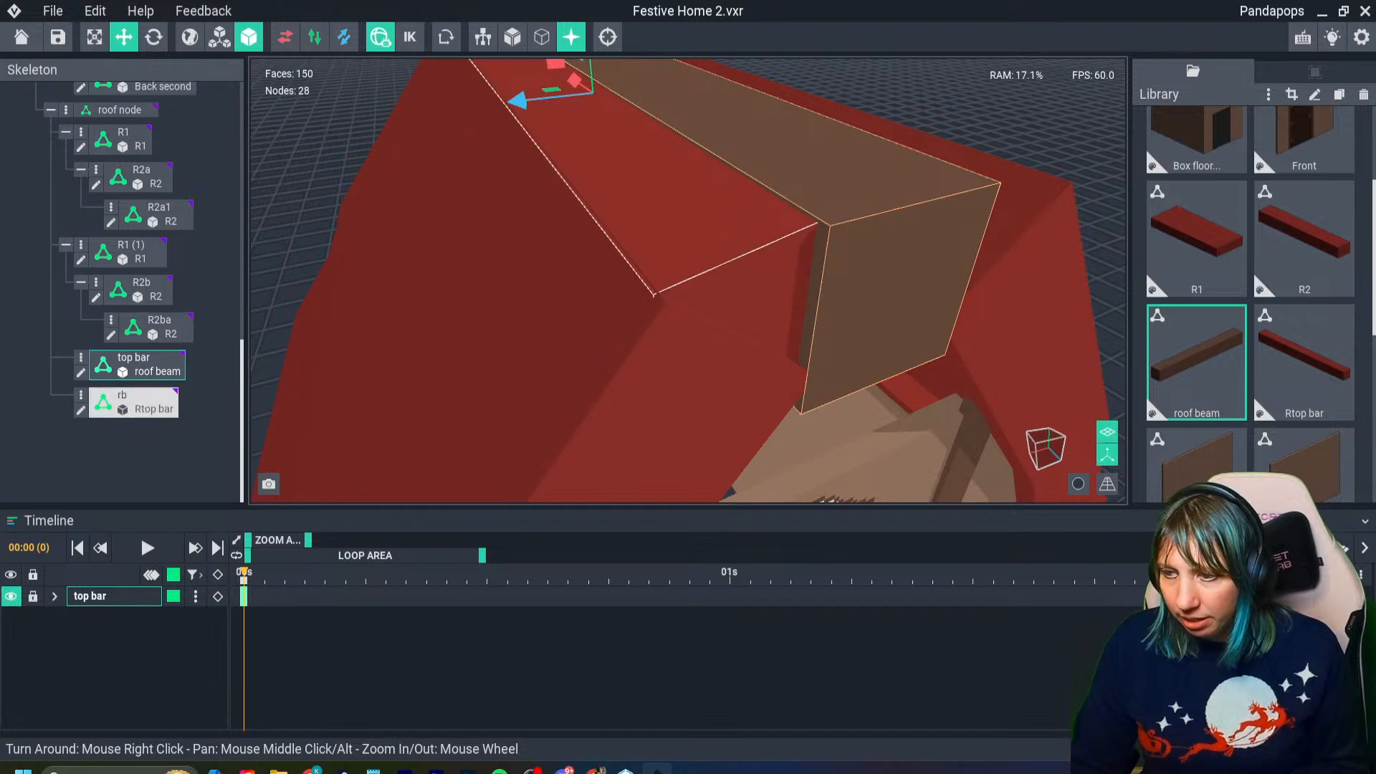
pyautogui.moveTo(575, 81); pyautogui.dragTo(580, 84)
pyautogui.hotkey('ctrl', 'z')
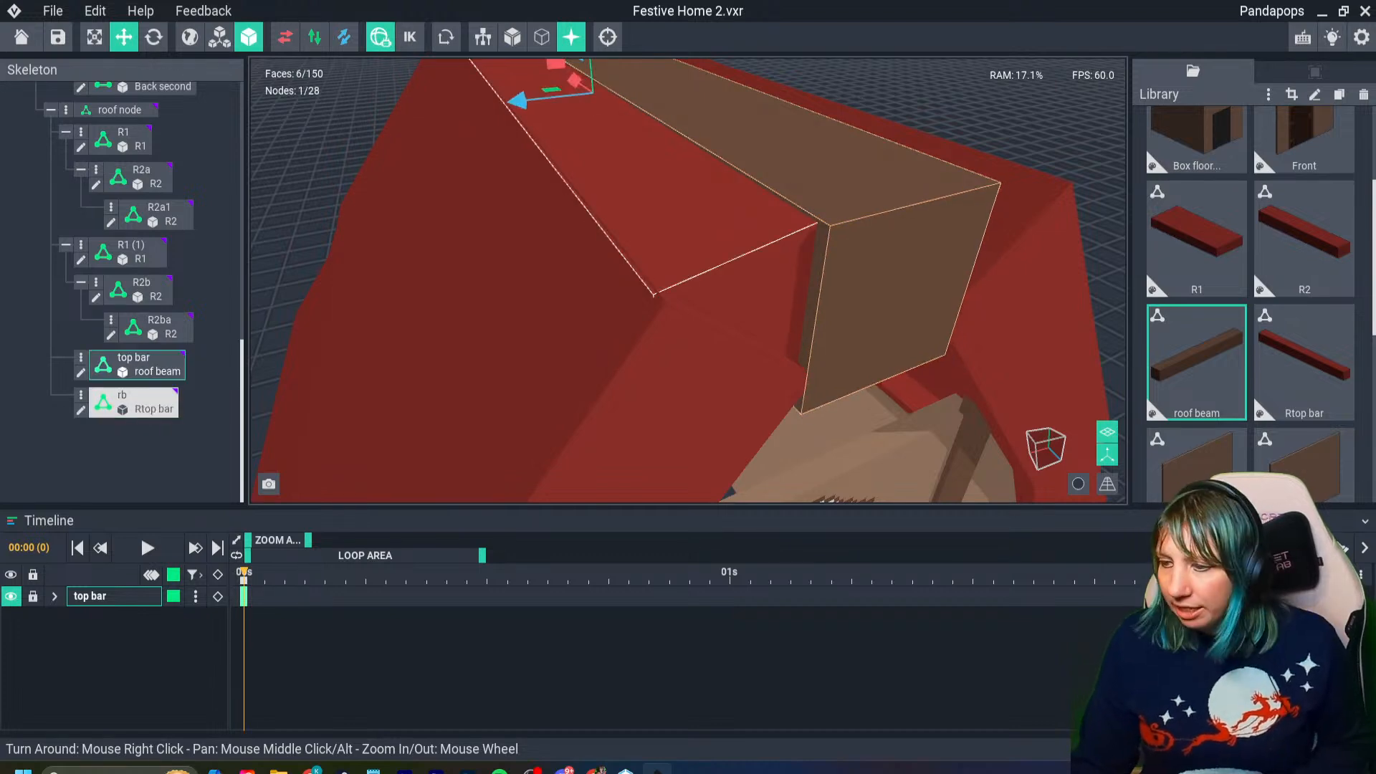
# - Examine from several angles how the ridge beam's front end meets the red bar and the roof slopes
pyautogui.moveTo(706, 346); pyautogui.dragTo(738, 287, button='right')
pyautogui.scroll(4, 824, 326)
pyautogui.moveTo(824, 326); pyautogui.dragTo(690, 262, button='middle')
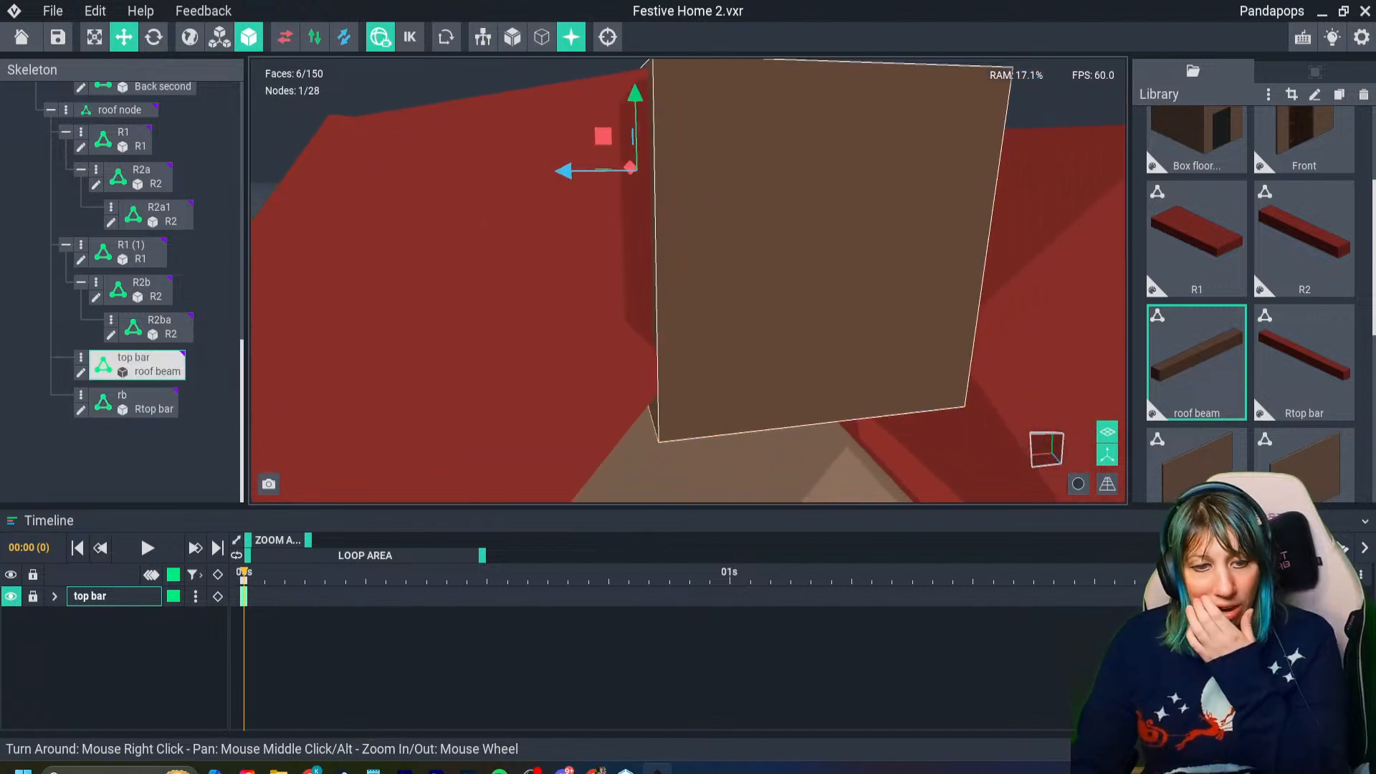
pyautogui.moveTo(464, 206)
pyautogui.mouseDown(button='right')
pyautogui.moveTo(526, 228)
pyautogui.moveTo(446, 197)
pyautogui.moveTo(459, 203)
pyautogui.mouseUp(button='right')
pyautogui.moveTo(710, 262)
pyautogui.mouseDown(button='right')
pyautogui.moveTo(645, 283)
pyautogui.moveTo(699, 265)
pyautogui.moveTo(774, 276)
pyautogui.mouseUp(button='right')
pyautogui.scroll(3, 706, 269)
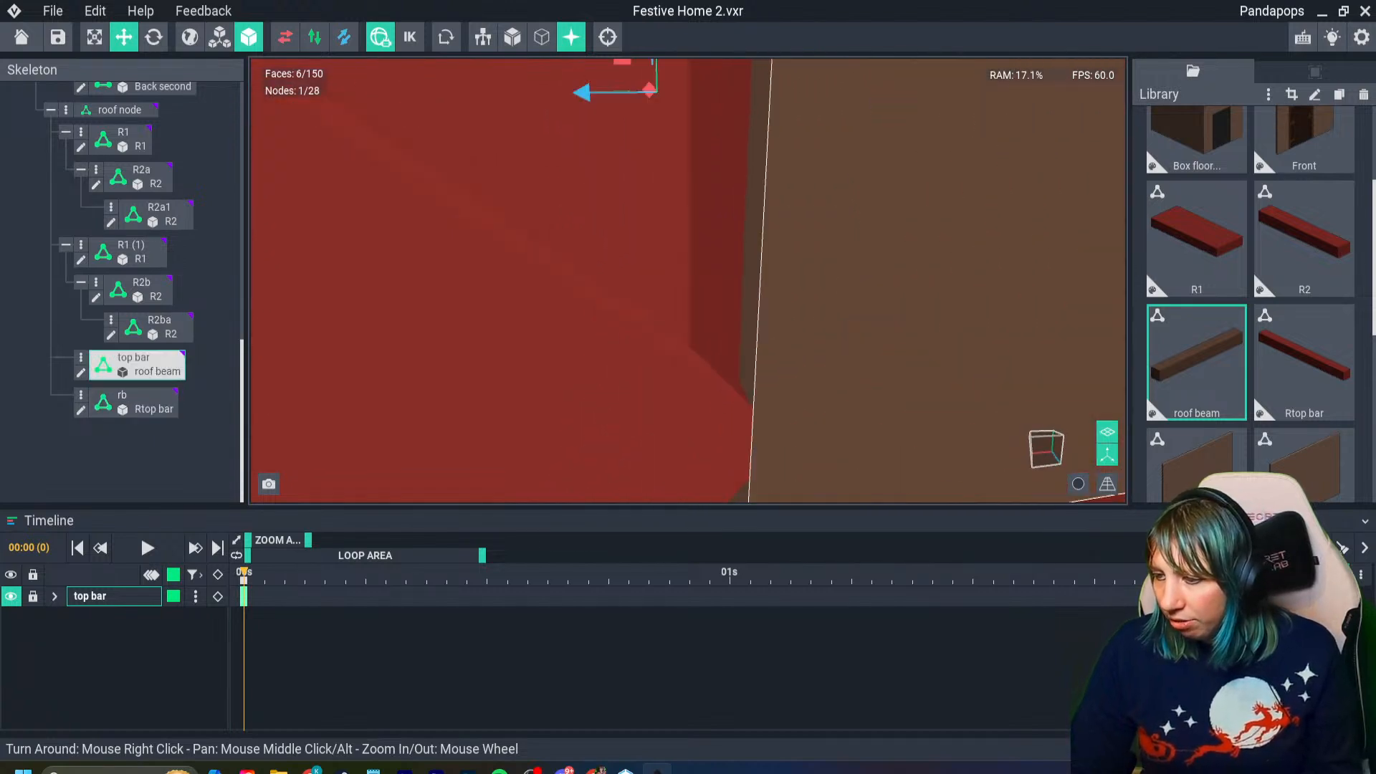
pyautogui.scroll(-3, 774, 279)
pyautogui.moveTo(716, 316); pyautogui.dragTo(760, 383, button='right')
pyautogui.scroll(-4, 760, 383)
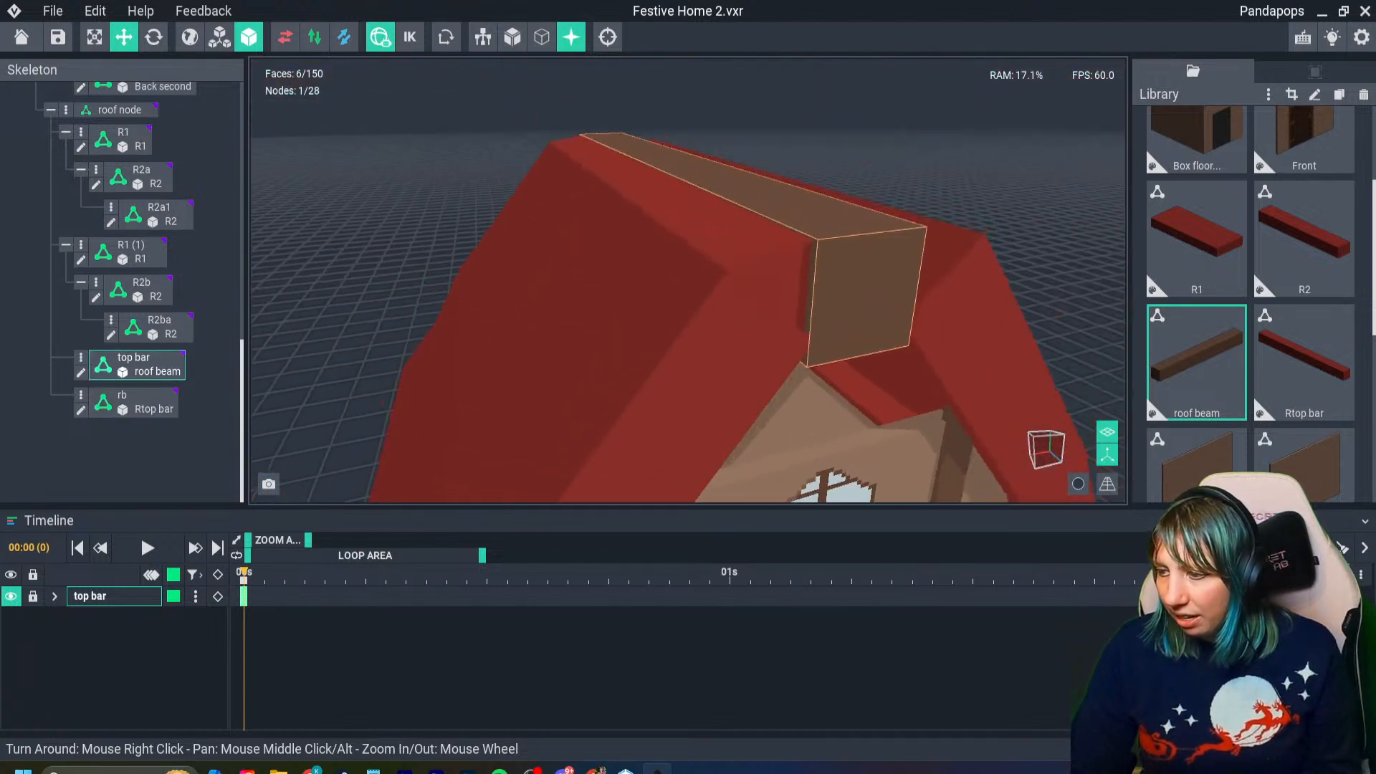
pyautogui.moveTo(863, 375); pyautogui.dragTo(833, 376, button='right')
pyautogui.scroll(3, 863, 374)
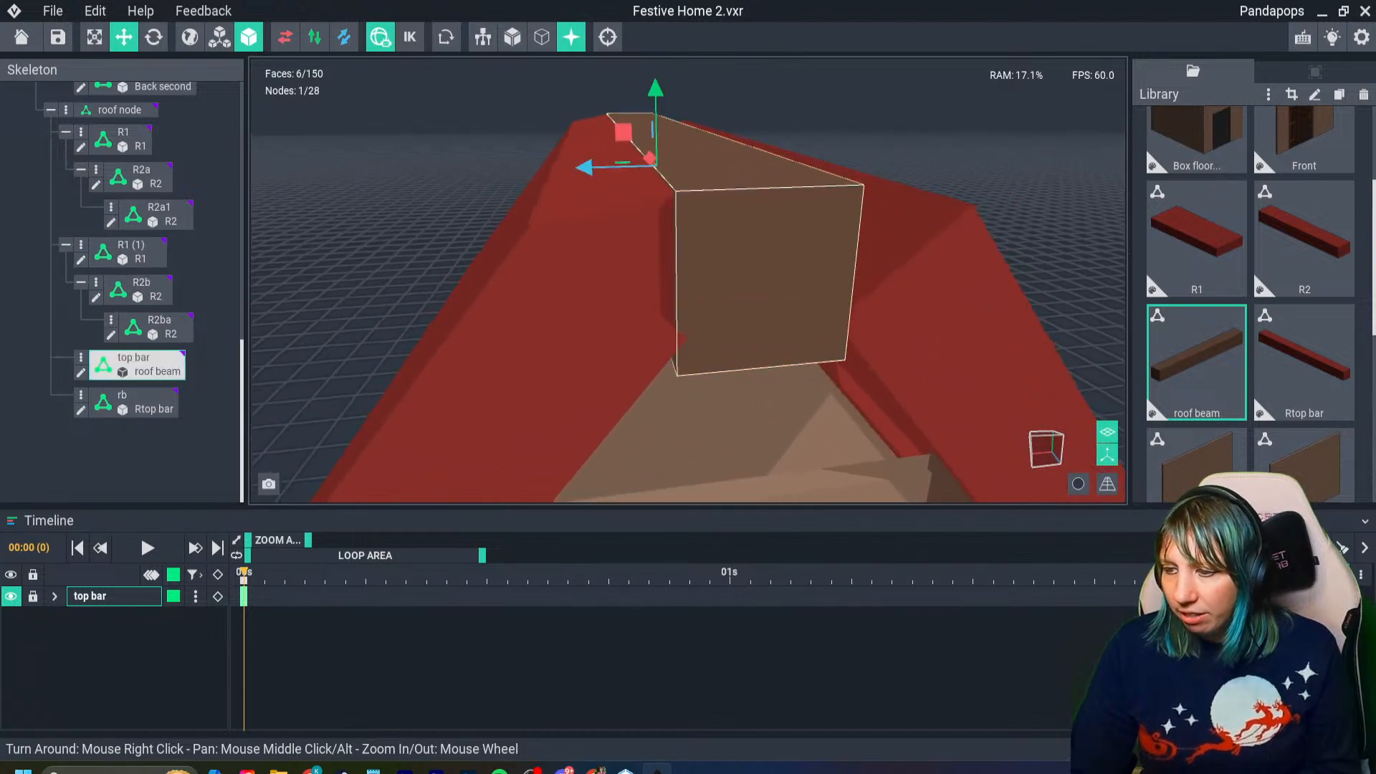
pyautogui.moveTo(715, 348); pyautogui.dragTo(651, 365, button='right')
pyautogui.scroll(3, 713, 347)
pyautogui.scroll(-1, 644, 367)
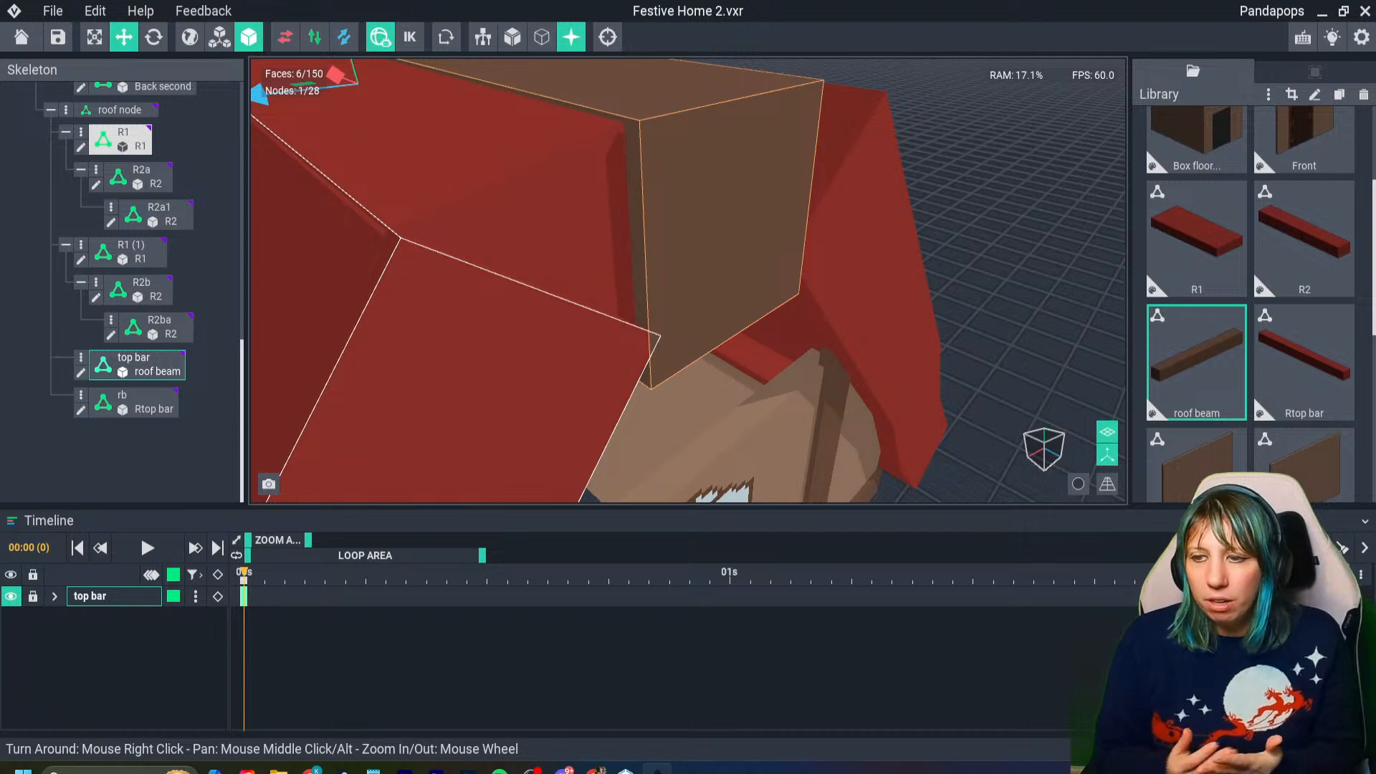
# - Shift the ridge beam along the ridge to X 87.86 and the rb bar lengthwise to about -86.81
pyautogui.moveTo(335, 75); pyautogui.dragTo(335, 75)
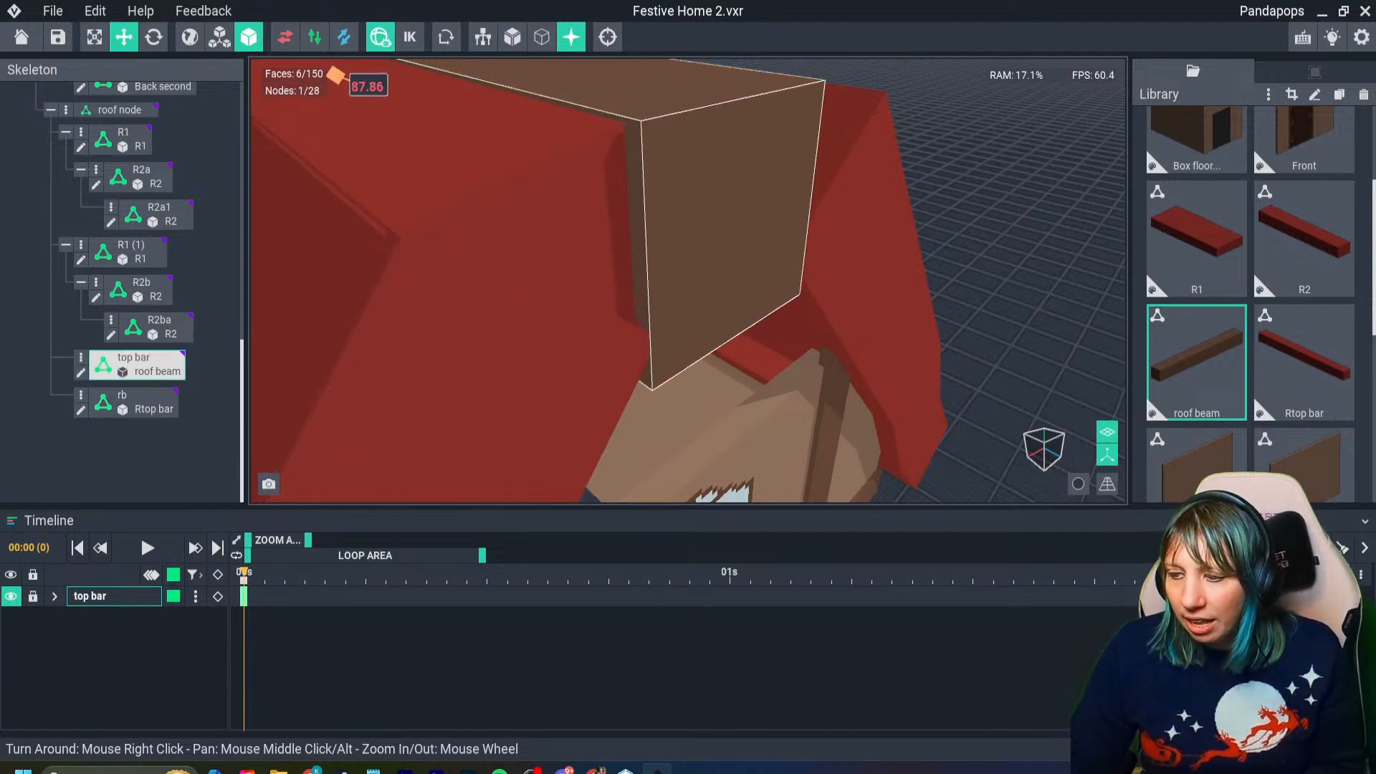
pyautogui.moveTo(669, 221); pyautogui.dragTo(671, 221, button='right')
pyautogui.scroll(-1, 670, 221)
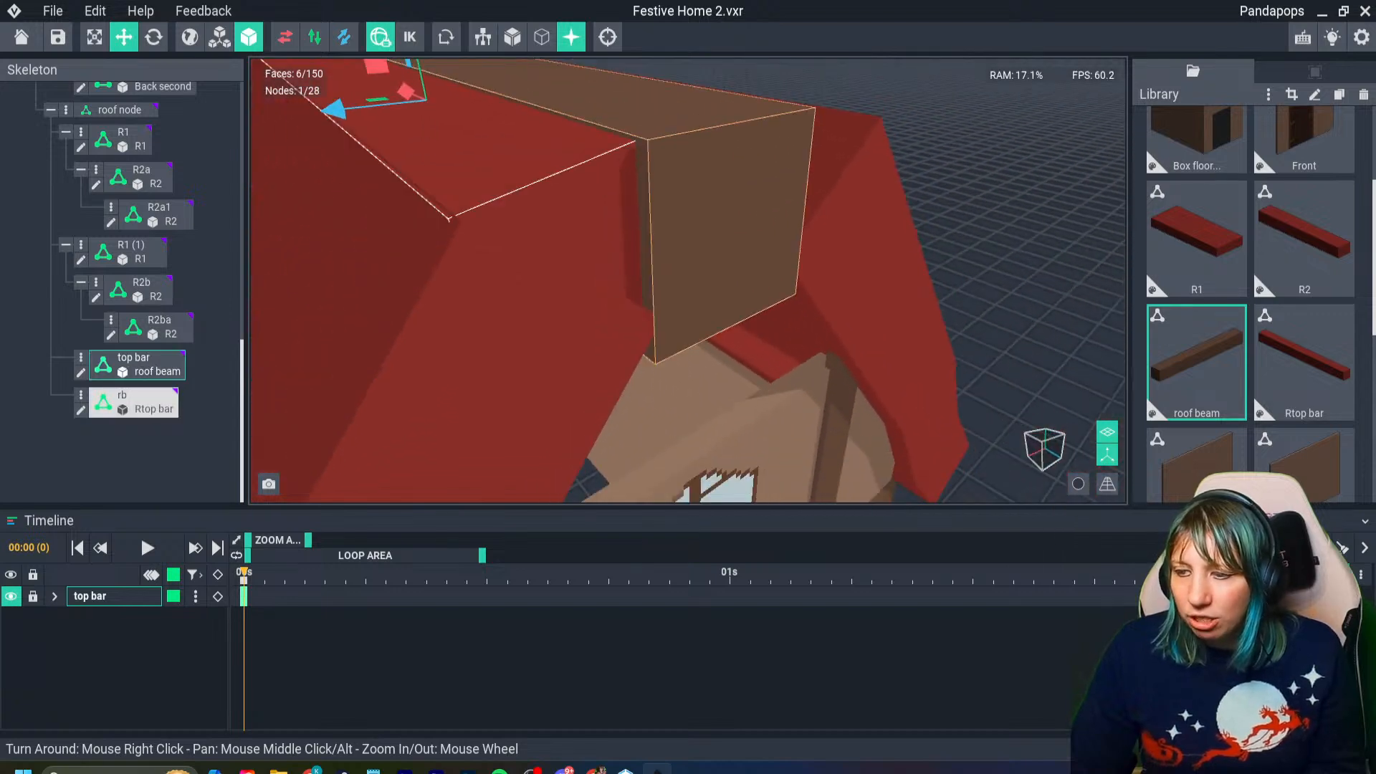
pyautogui.click(545, 154)
pyautogui.moveTo(366, 96); pyautogui.dragTo(367, 96)
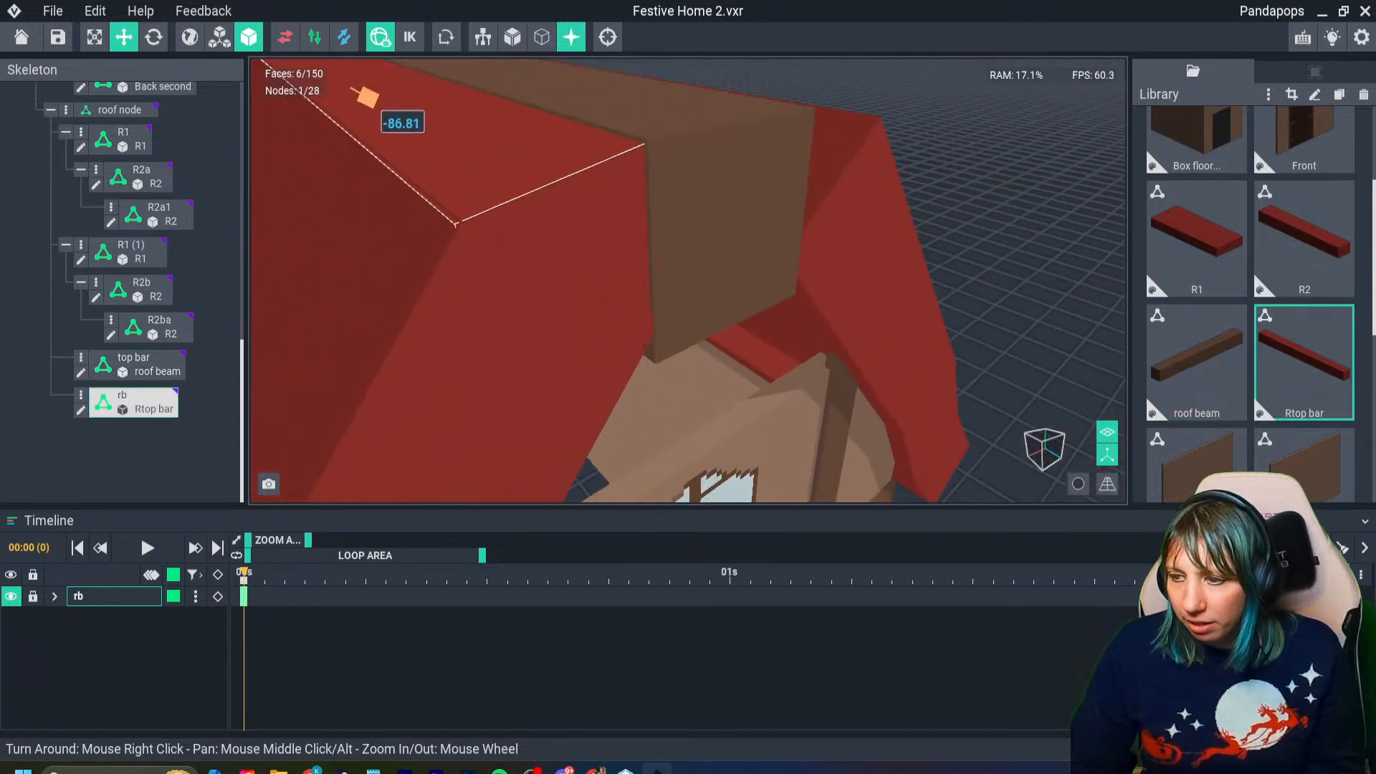
pyautogui.scroll(-3, 445, 225)
# - Open the R1 roof panel model, sample its red, copy the hex code #903029 and return to the house with the model saved
pyautogui.moveTo(438, 225); pyautogui.dragTo(548, 219, button='right')
pyautogui.moveTo(510, 245); pyautogui.dragTo(509, 254)
pyautogui.moveTo(516, 258); pyautogui.dragTo(616, 249, button='right')
pyautogui.moveTo(810, 230); pyautogui.dragTo(1021, 168, button='right')
pyautogui.click(860, 273)
pyautogui.press('Tab')
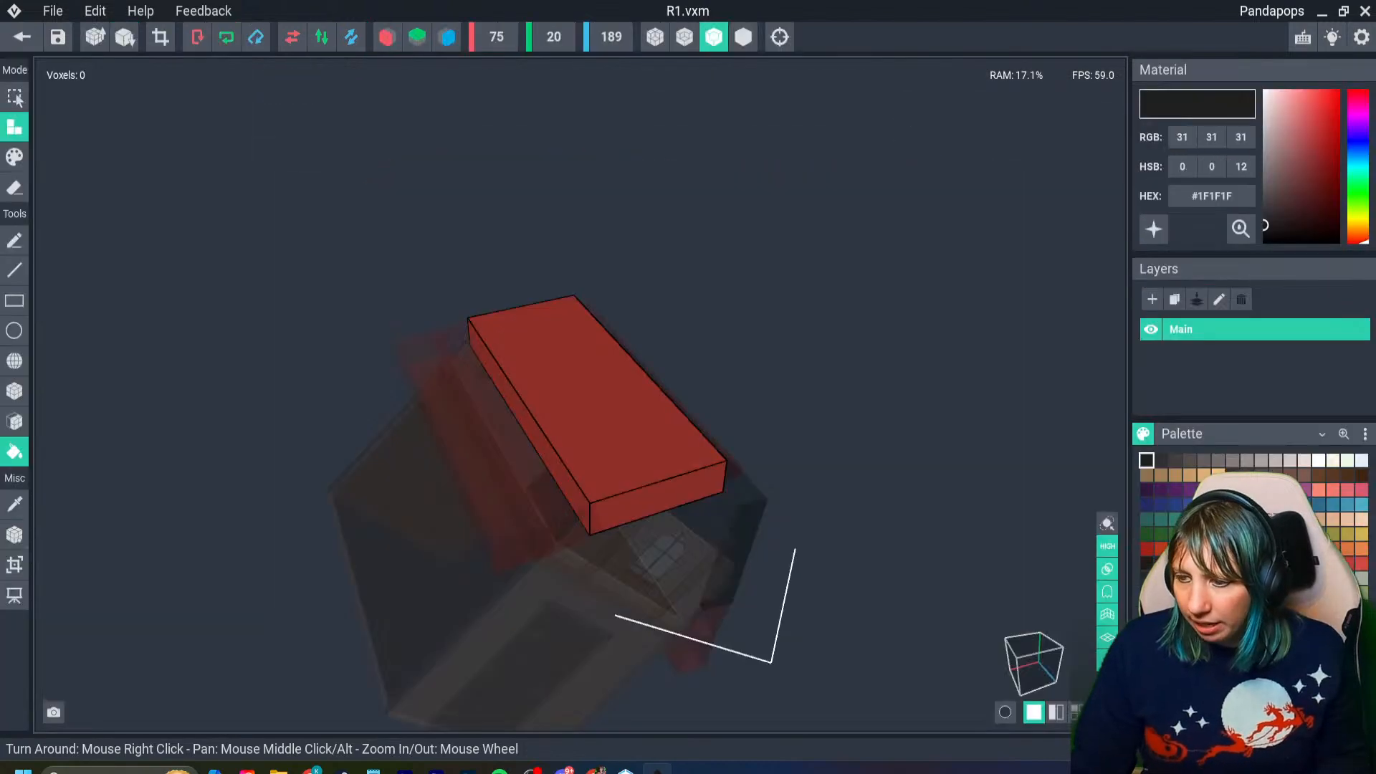
pyautogui.press('i')
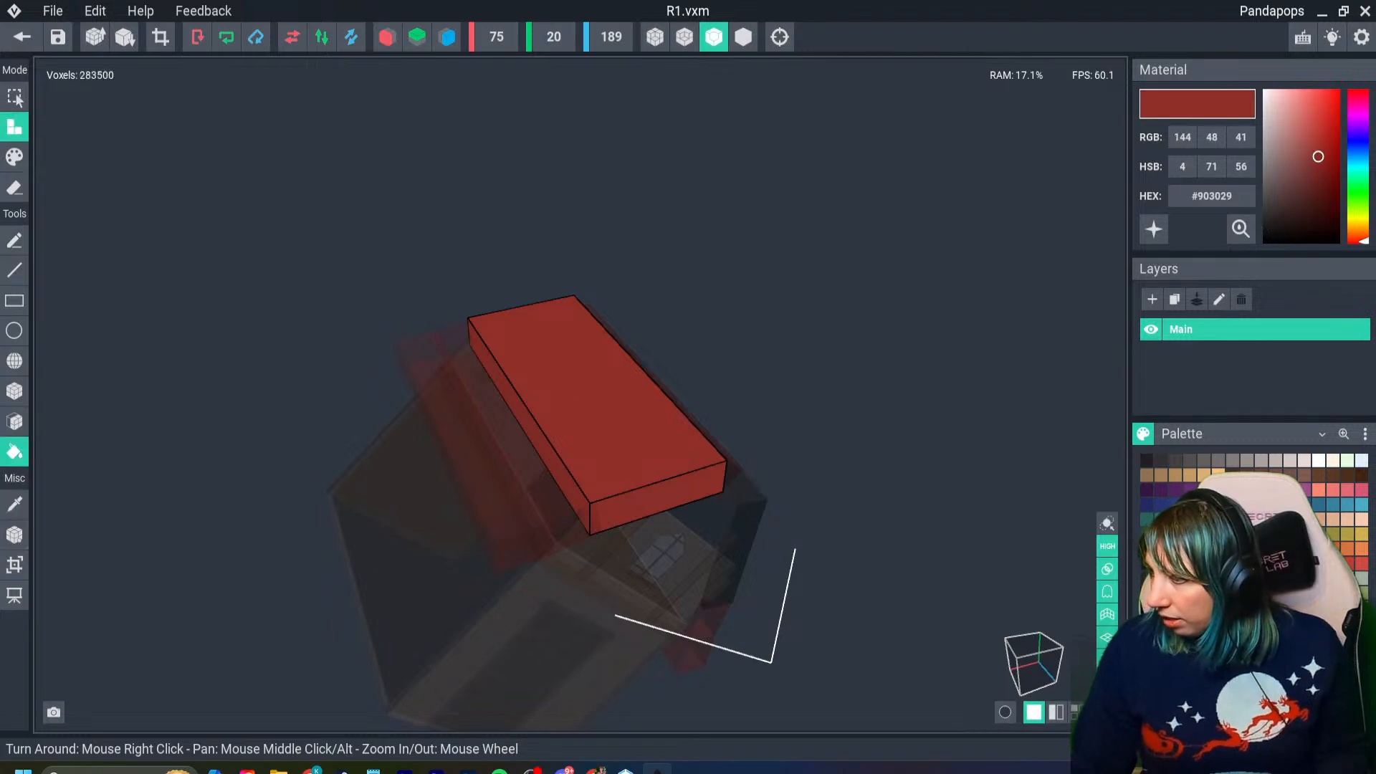
pyautogui.doubleClick(1205, 195)
pyautogui.rightClick(1197, 193)
pyautogui.click(1224, 207)
pyautogui.click(22, 37)
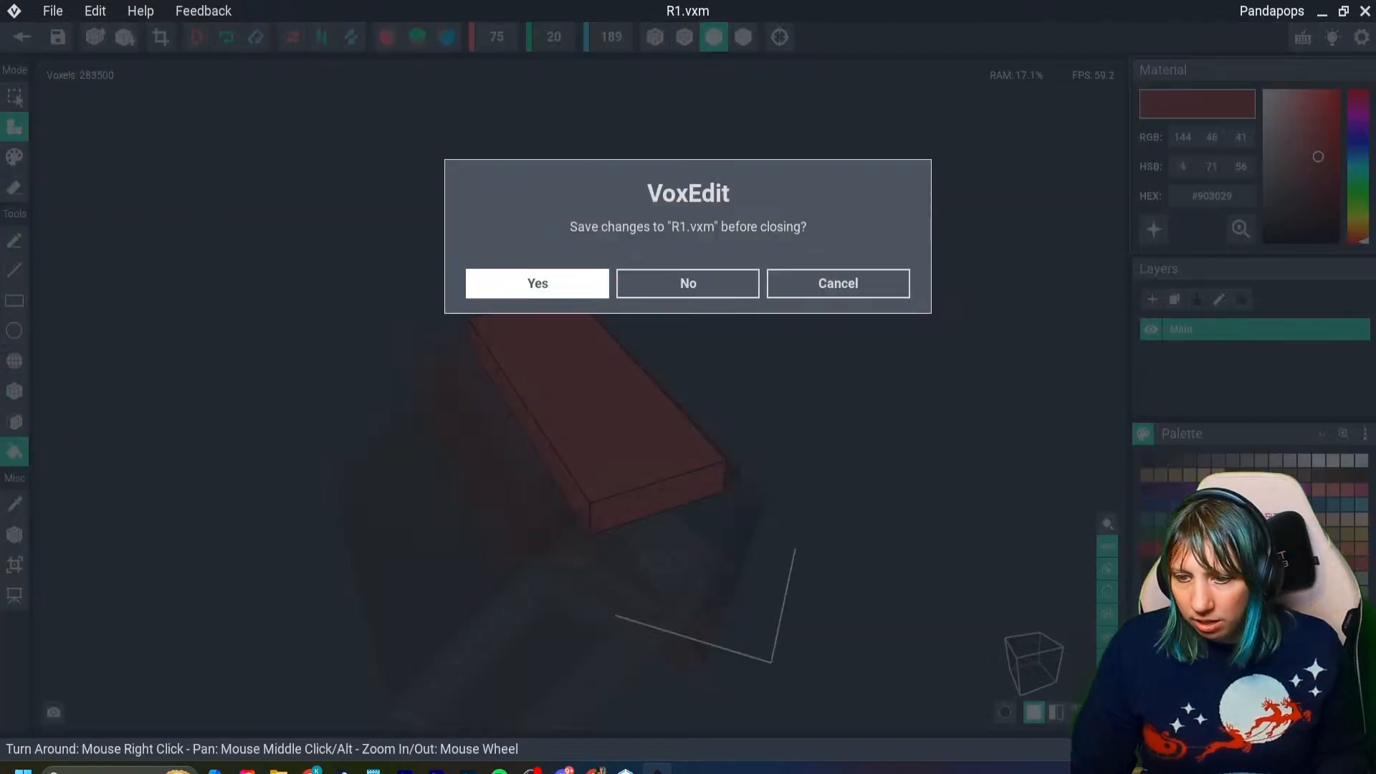
pyautogui.press('Return')
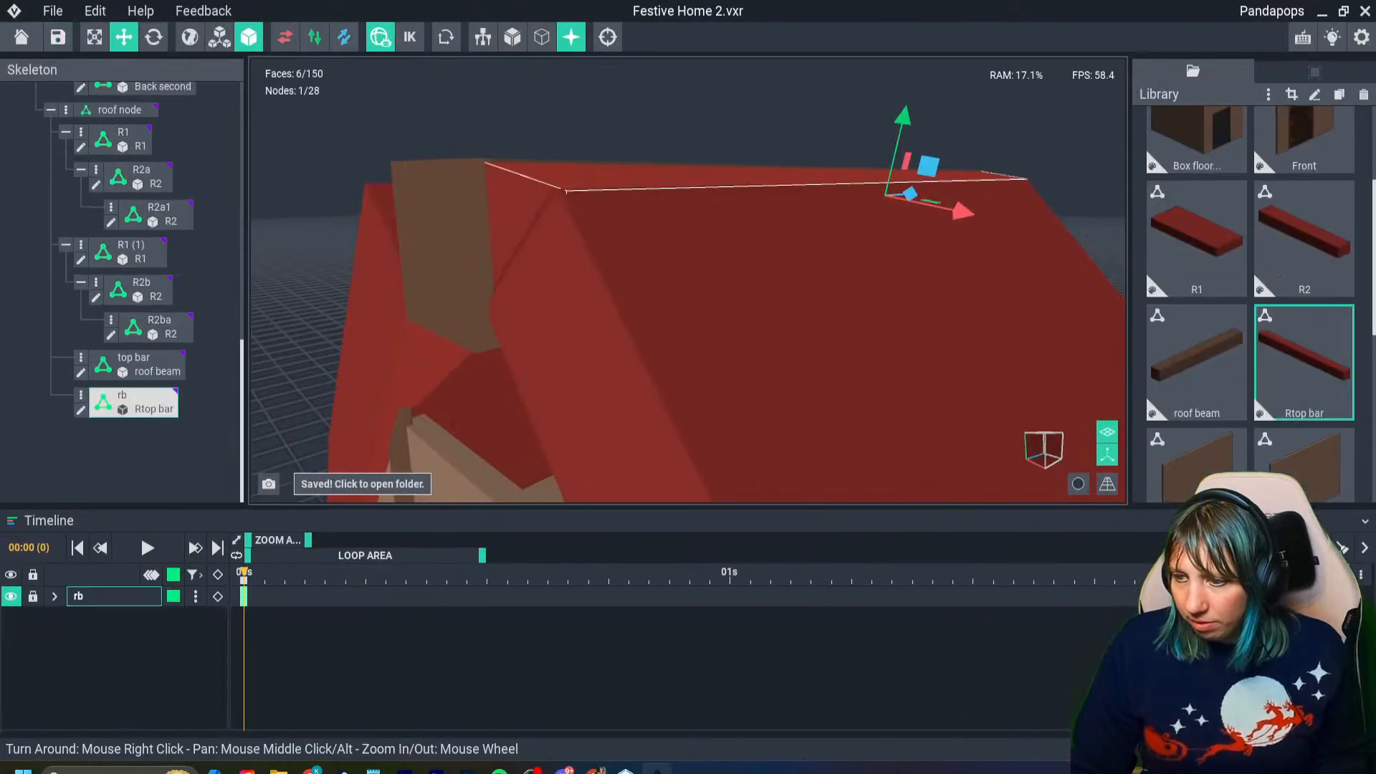
# - Open the Rtop bar model, sample its red for comparison with the R1 panel and return to the house with it saved
pyautogui.press('Tab')
pyautogui.moveTo(699, 491); pyautogui.dragTo(538, 448, button='right')
pyautogui.scroll(2, 623, 454)
pyautogui.press('i')
pyautogui.scroll(3, 615, 459)
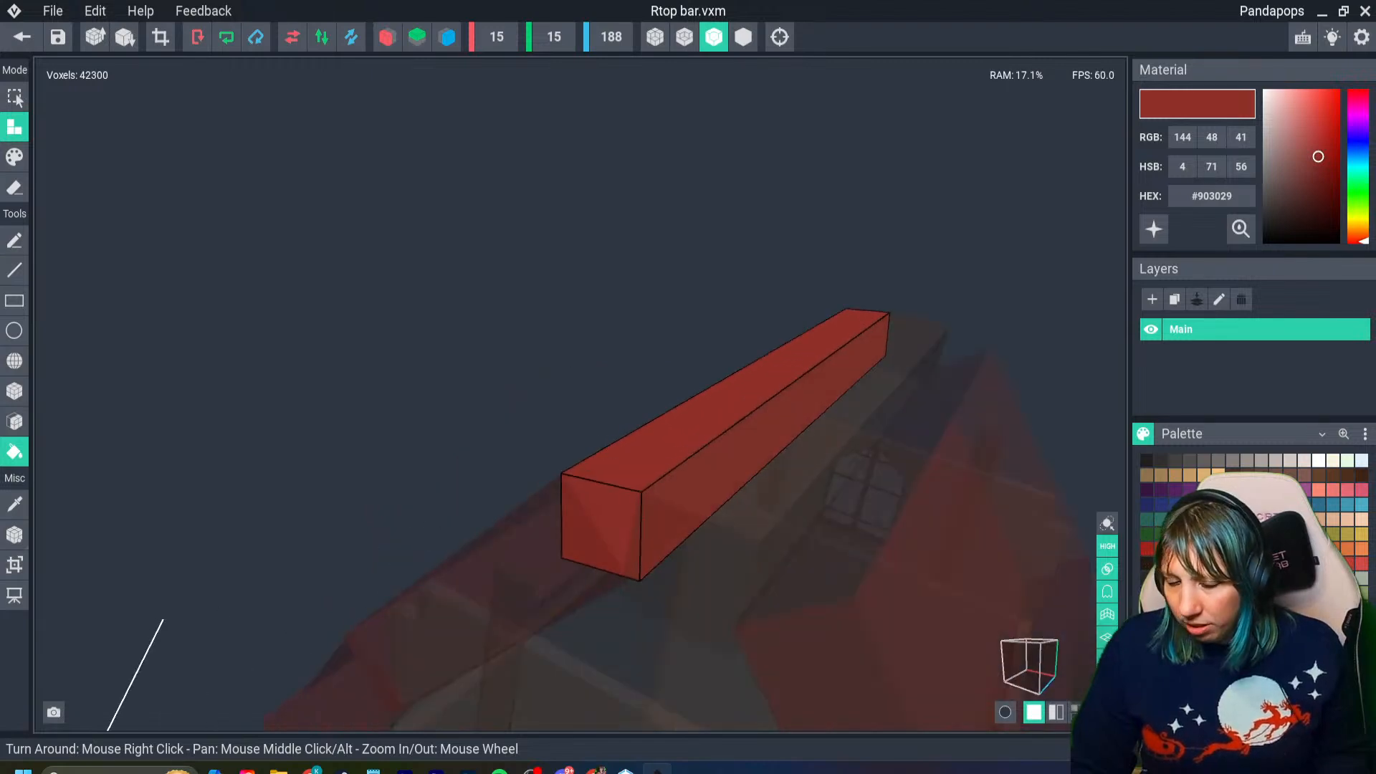
pyautogui.click(21, 36)
pyautogui.click(538, 284)
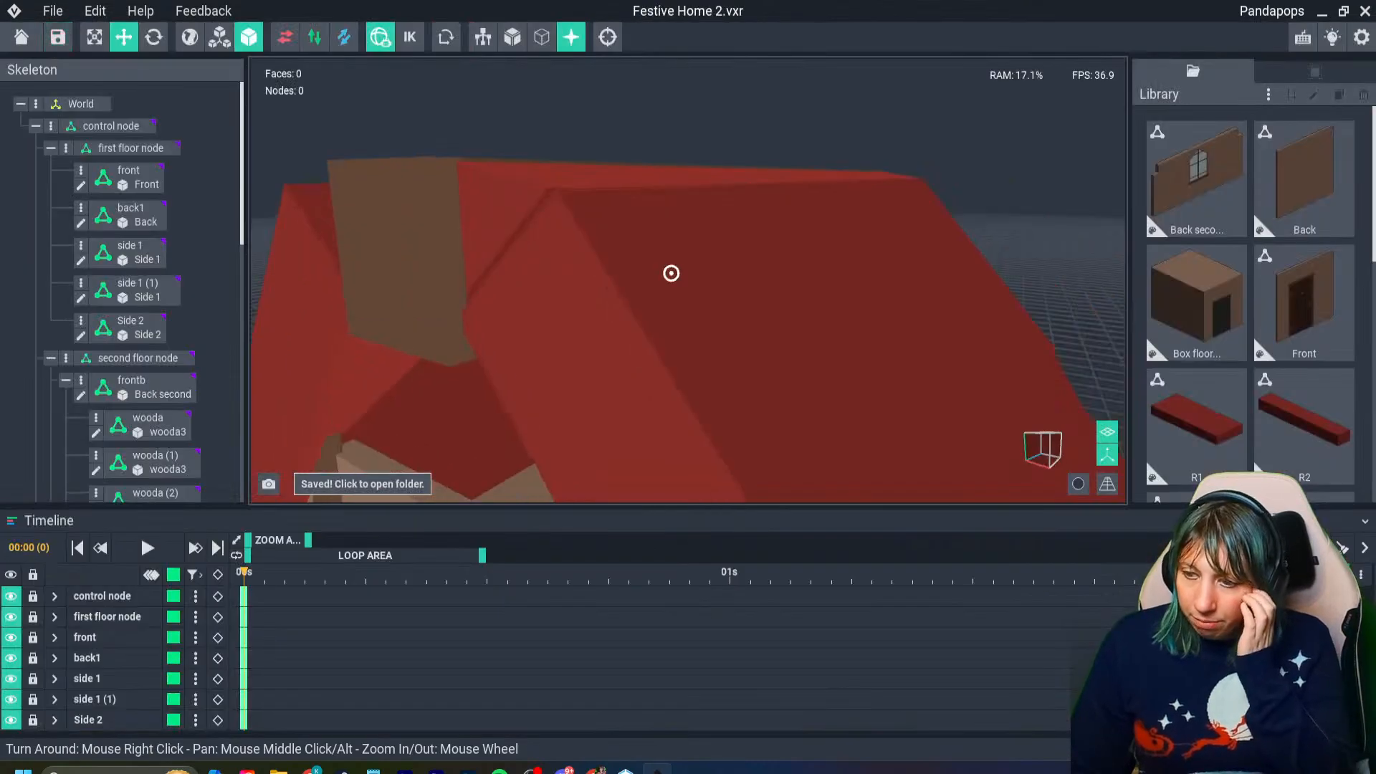
# - Duplicate the rb bar and place the copy in the gap on the opposite side of the ridge beam
pyautogui.moveTo(674, 496); pyautogui.dragTo(502, 301, button='right')
pyautogui.click(566, 228)
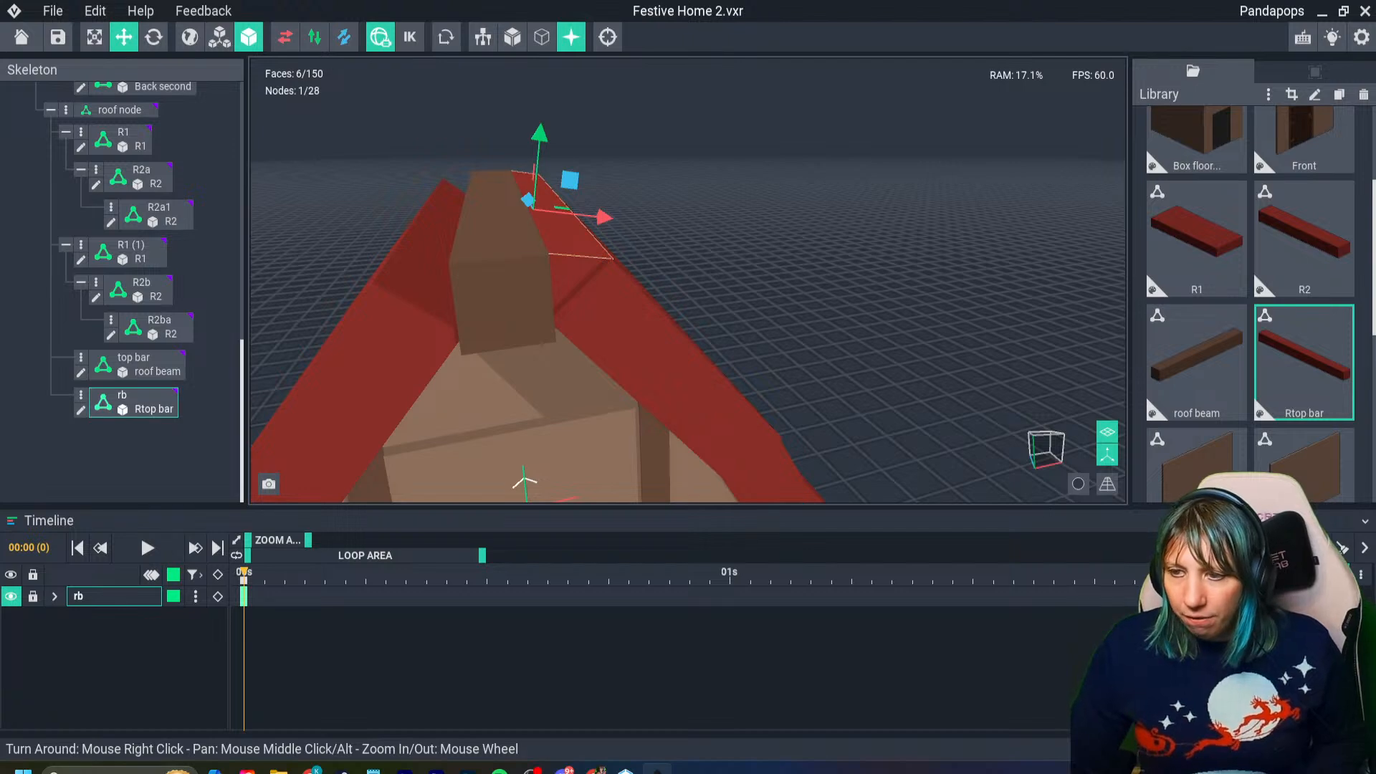
pyautogui.moveTo(502, 279); pyautogui.dragTo(444, 254, button='right')
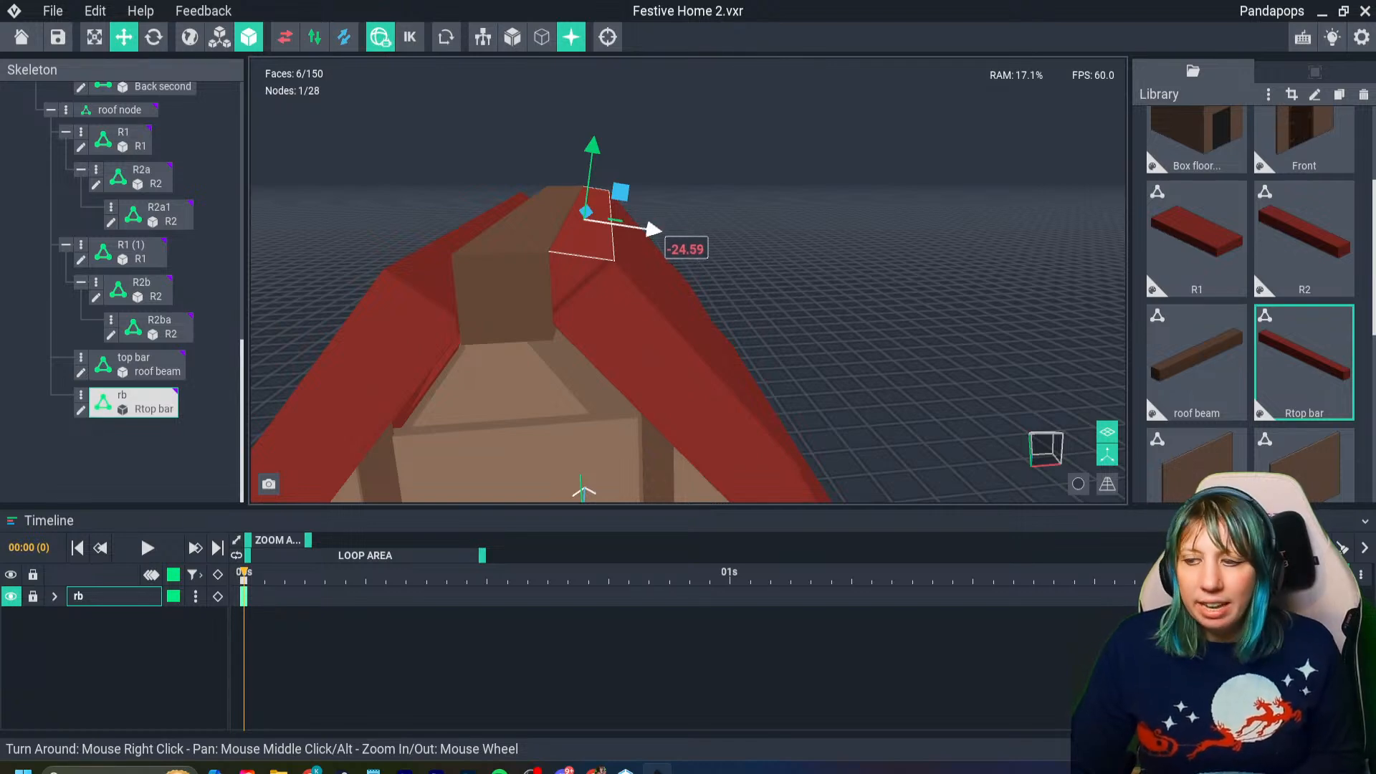
pyautogui.keyDown('shift'); pyautogui.moveTo(653, 230); pyautogui.dragTo(572, 224); pyautogui.keyUp('shift')
pyautogui.moveTo(574, 228); pyautogui.dragTo(583, 238, button='right')
pyautogui.scroll(2, 583, 238)
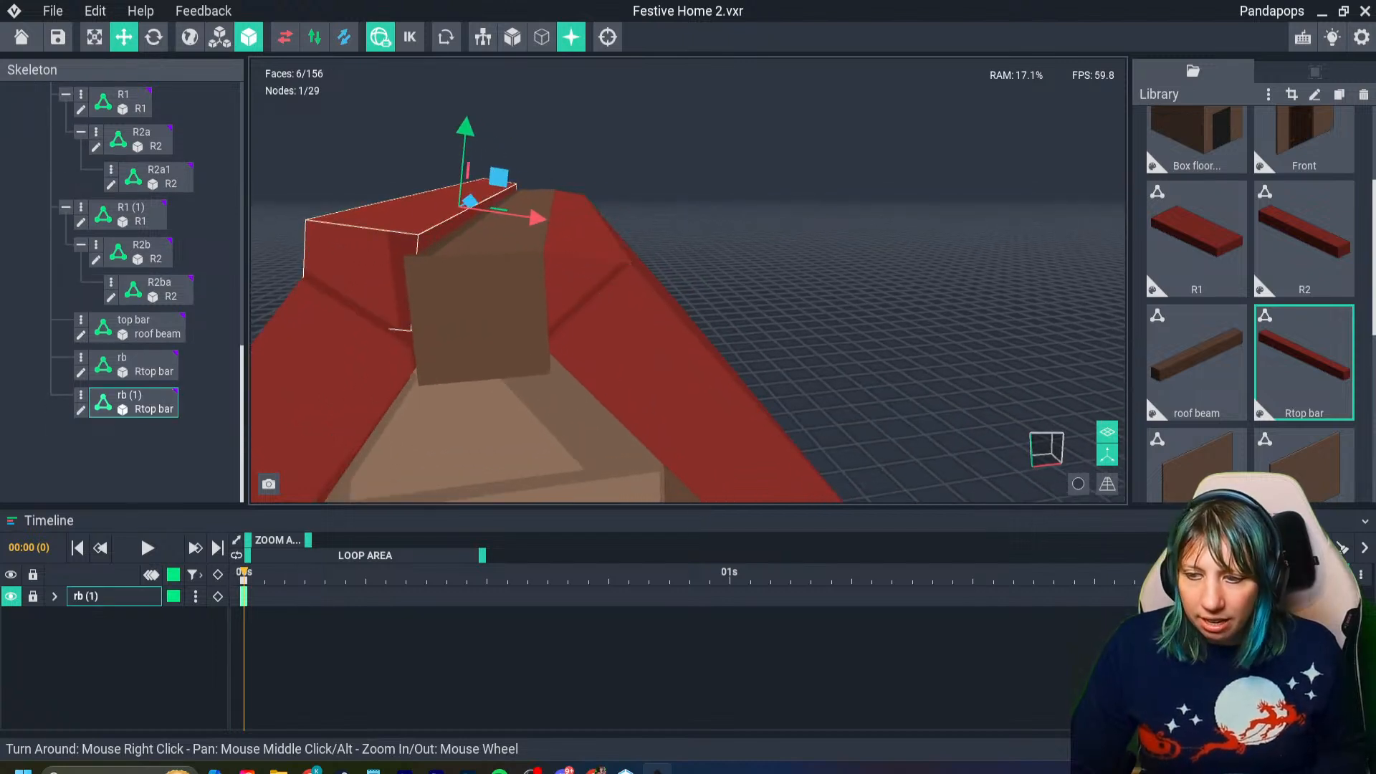
pyautogui.moveTo(323, 219); pyautogui.dragTo(355, 228, button='right')
# - Rotate the copied bar to about 20° to follow the opposite roof slope and shift it toward the ridge beam
pyautogui.click(153, 37)
pyautogui.moveTo(381, 144); pyautogui.dragTo(300, 150)
pyautogui.click(124, 36)
pyautogui.moveTo(315, 180); pyautogui.dragTo(399, 192, button='middle')
pyautogui.click(153, 37)
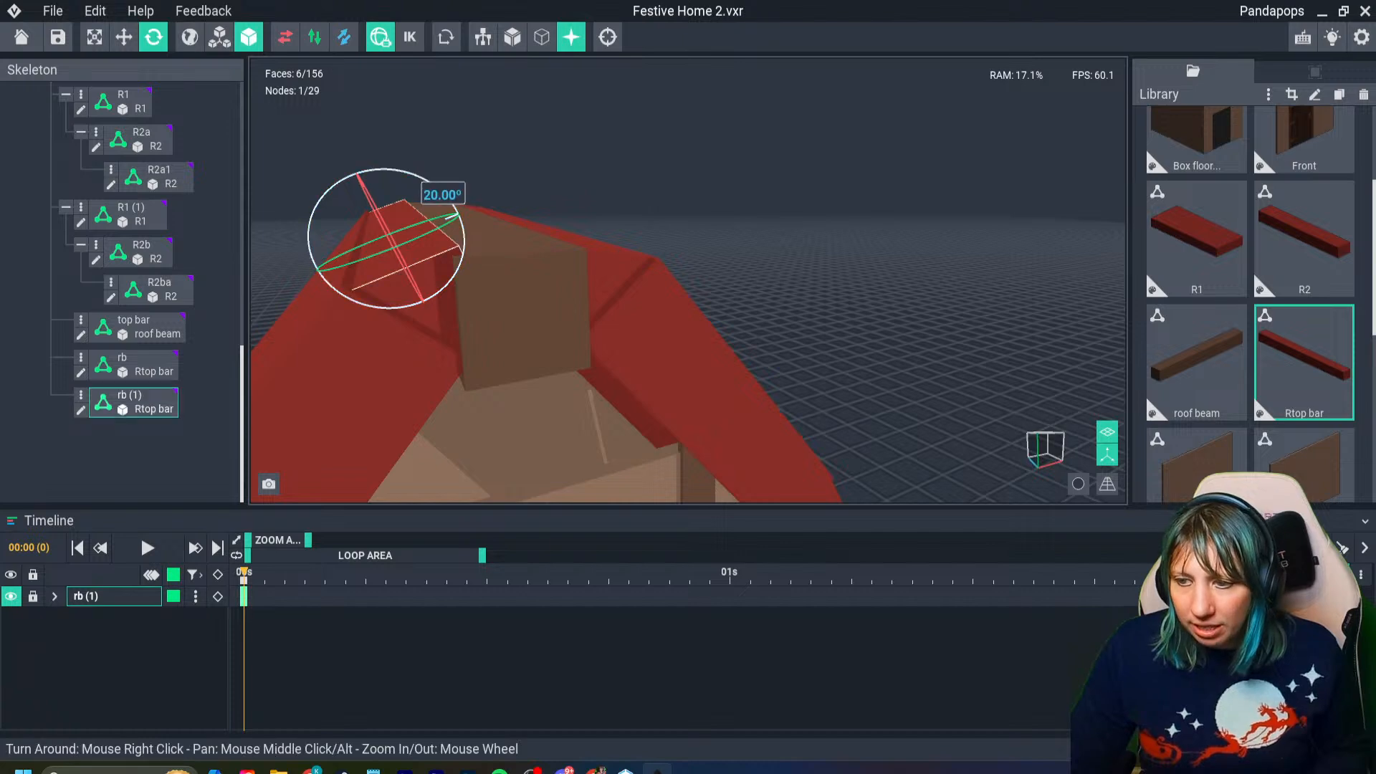
pyautogui.moveTo(445, 220); pyautogui.dragTo(455, 223)
pyautogui.click(124, 37)
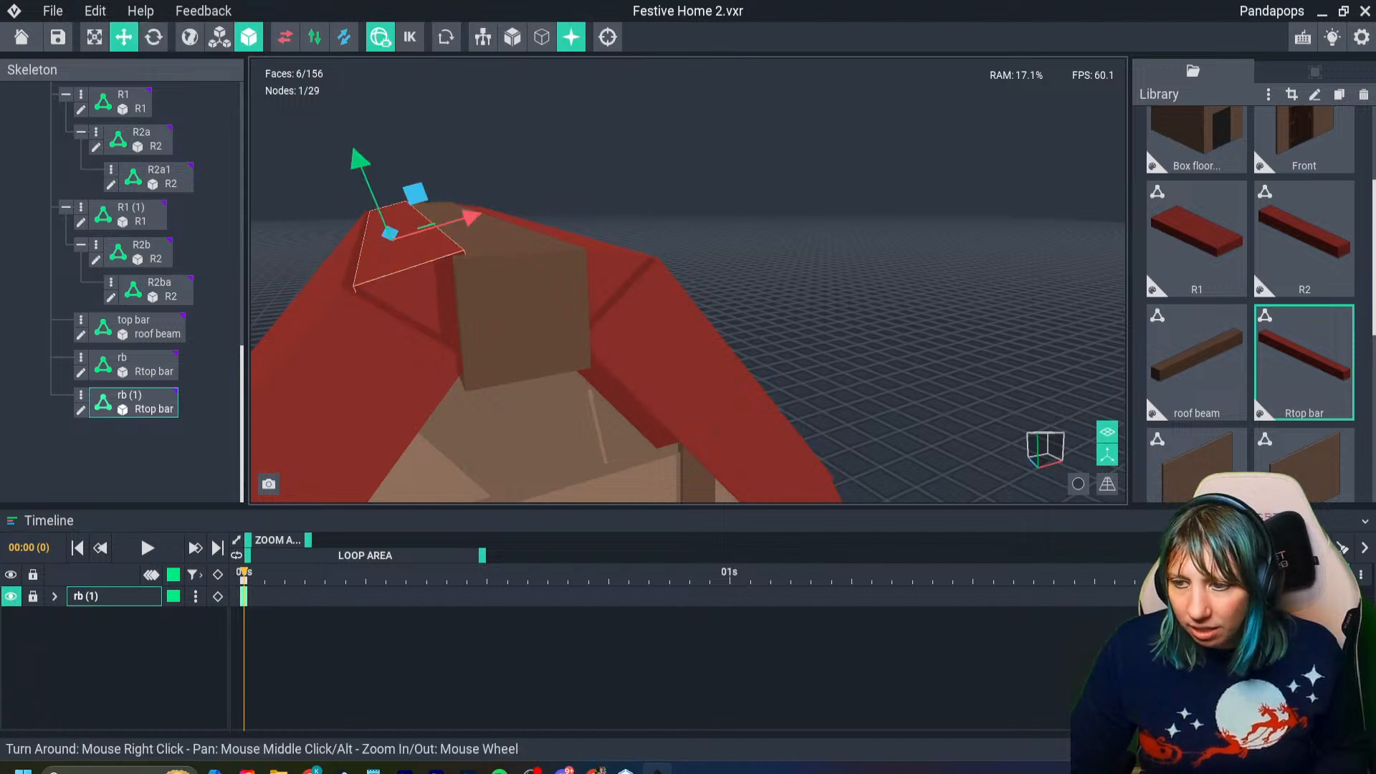
# - Nudge the rotated bar copy into the gap so it meets the ridge beam and the roof panel
pyautogui.moveTo(359, 159); pyautogui.dragTo(361, 164)
pyautogui.moveTo(472, 220); pyautogui.dragTo(465, 222)
pyautogui.moveTo(352, 165); pyautogui.dragTo(350, 161)
pyautogui.moveTo(381, 217); pyautogui.dragTo(375, 219, button='right')
pyautogui.moveTo(379, 247); pyautogui.dragTo(380, 247)
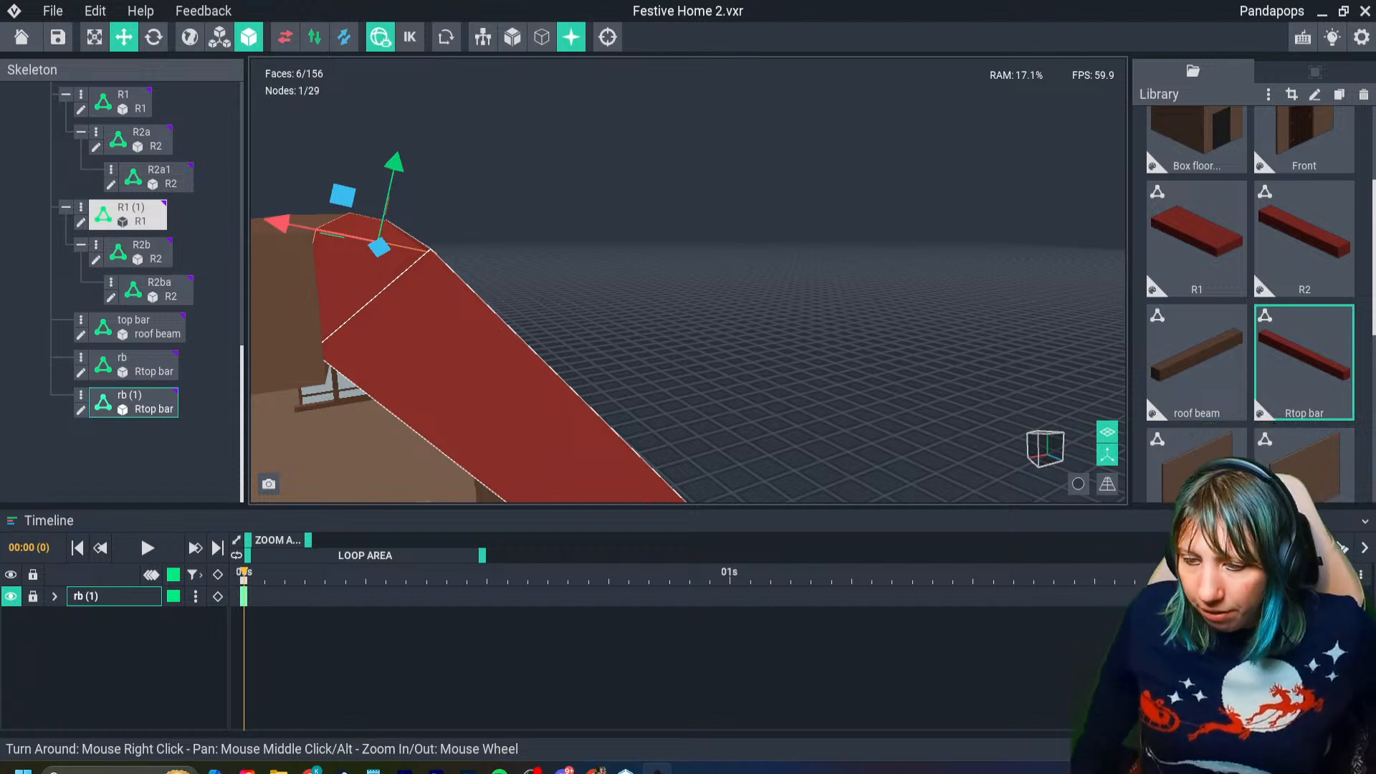
# - Check the ridge beam's position values and its end alignment against the red bars and the neighbouring R1 roof panel
pyautogui.moveTo(276, 336); pyautogui.dragTo(405, 342, button='middle')
pyautogui.scroll(-2, 405, 341)
pyautogui.moveTo(405, 342); pyautogui.dragTo(459, 331, button='right')
pyautogui.scroll(3, 519, 297)
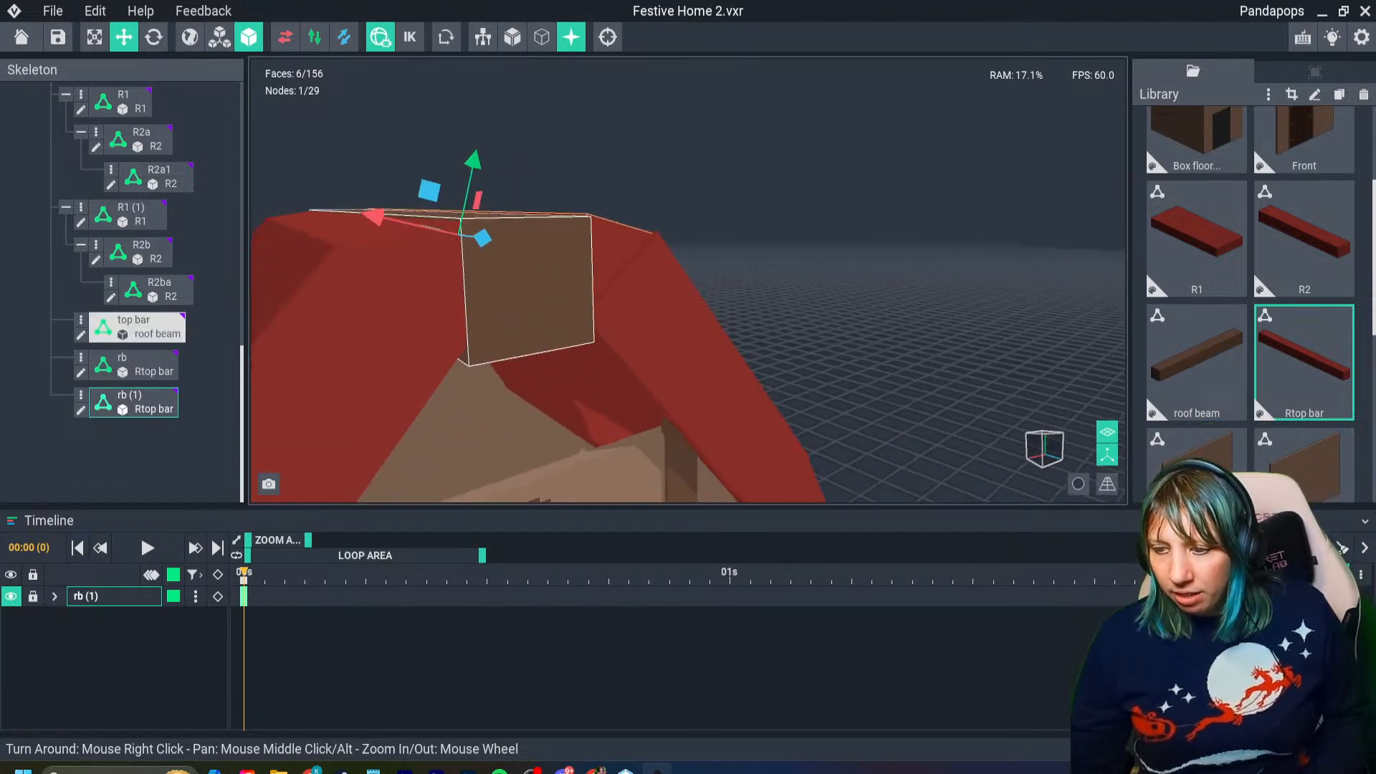
pyautogui.click(530, 290)
pyautogui.click(1315, 72)
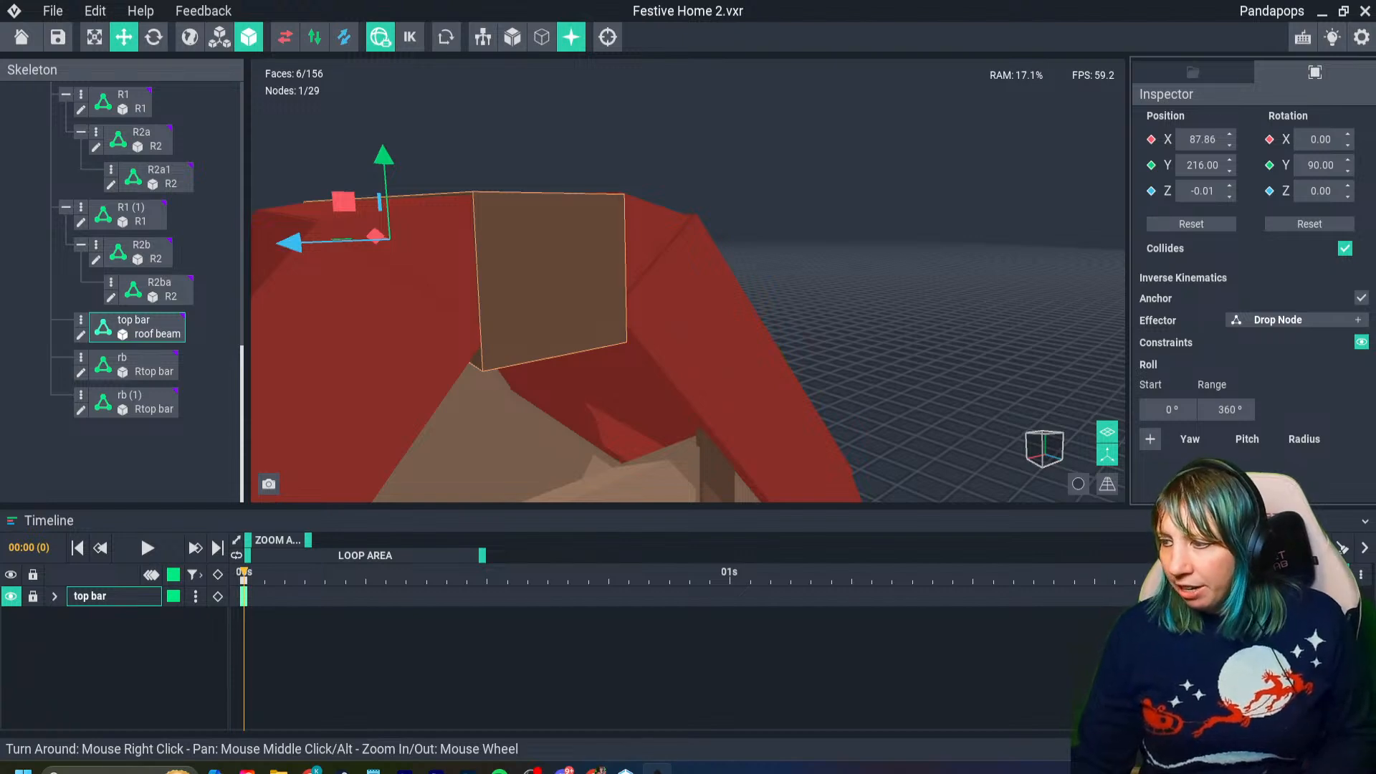
pyautogui.moveTo(534, 287); pyautogui.dragTo(563, 285, button='right')
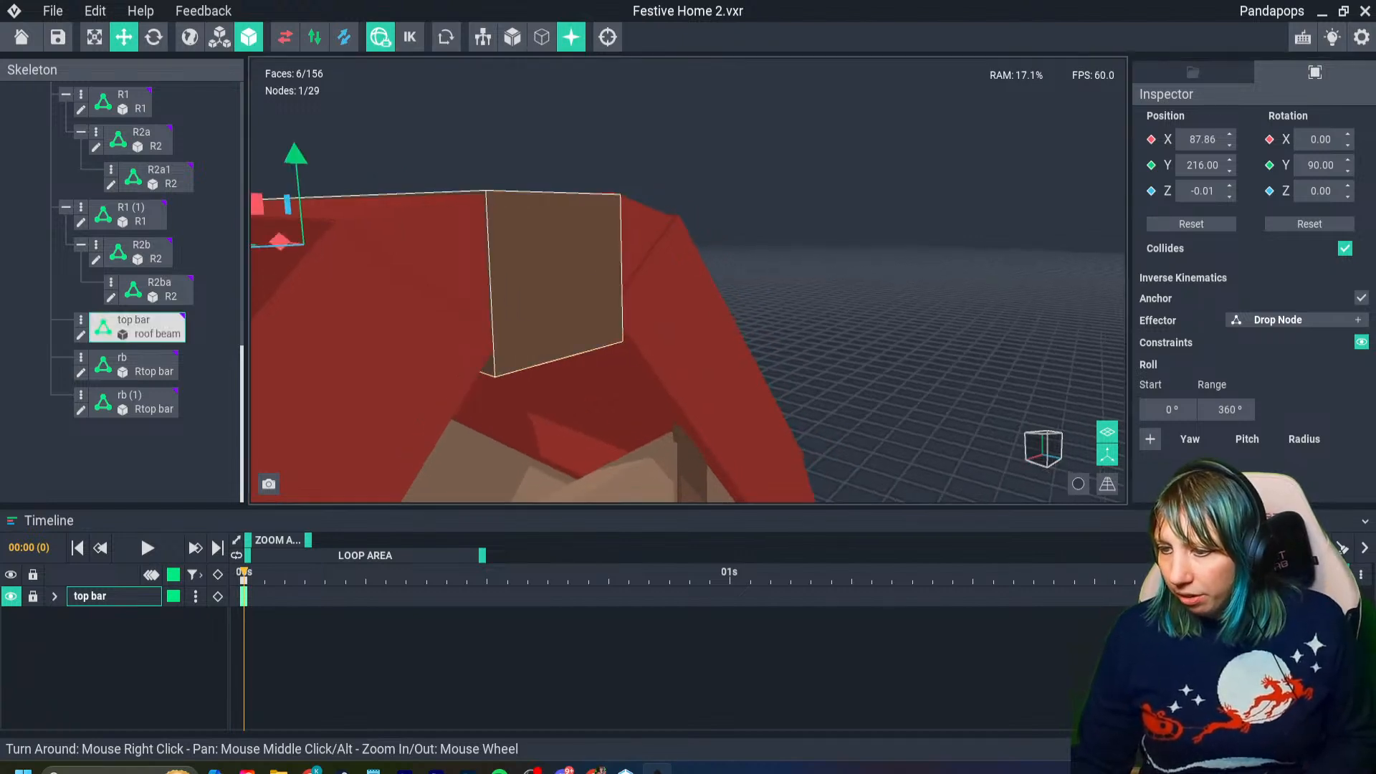
pyautogui.moveTo(423, 275); pyautogui.dragTo(444, 316, button='right')
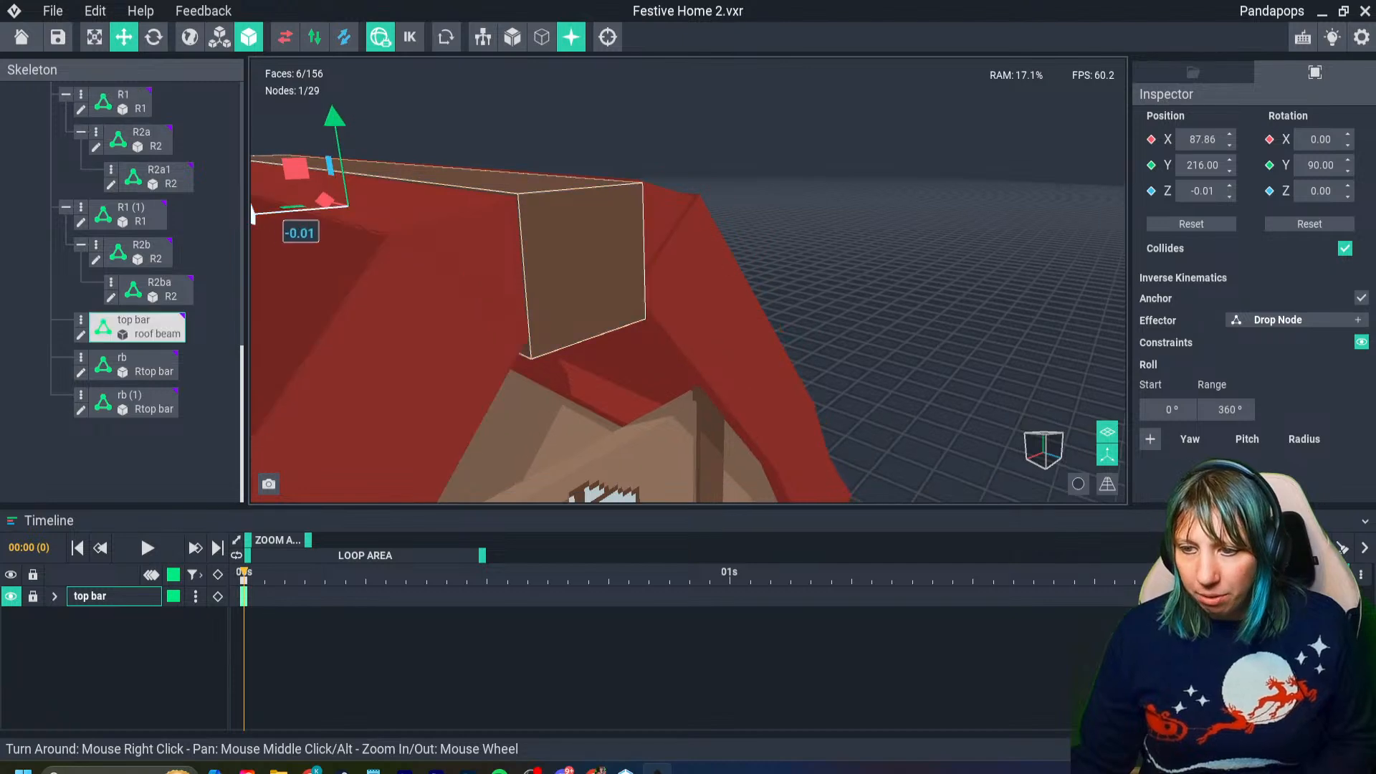
pyautogui.moveTo(609, 265); pyautogui.dragTo(542, 255, button='right')
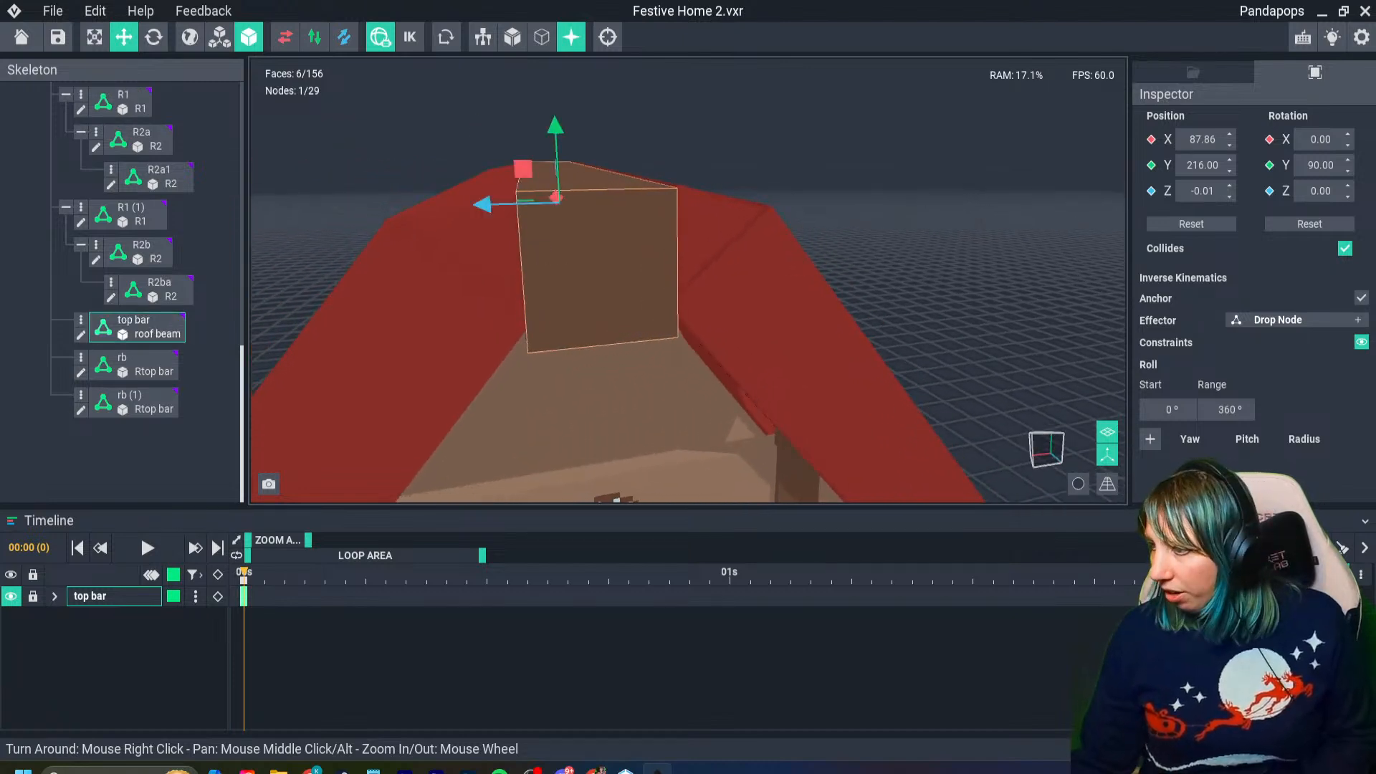
pyautogui.click(439, 337)
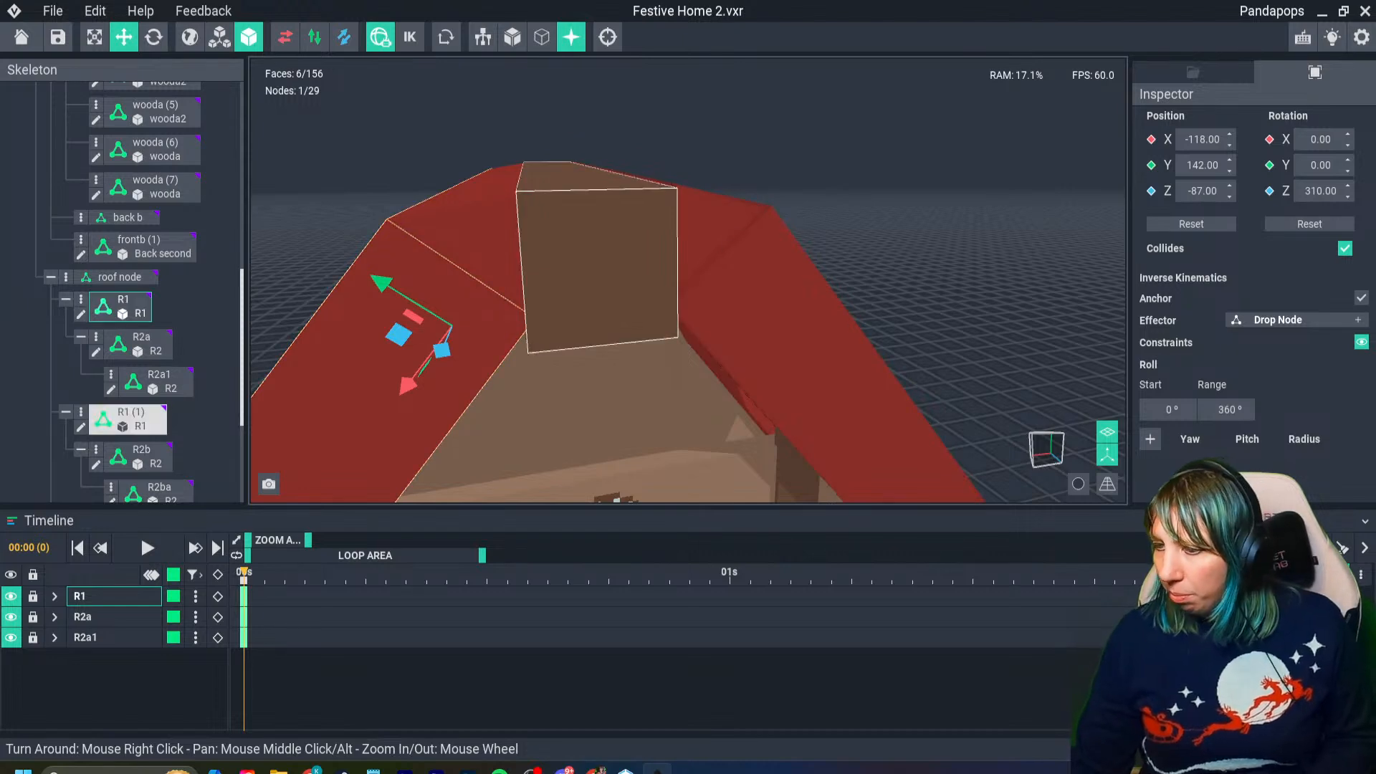
pyautogui.moveTo(536, 335)
pyautogui.mouseDown(button='right')
pyautogui.moveTo(599, 326)
pyautogui.moveTo(563, 338)
pyautogui.mouseUp(button='right')
pyautogui.click(557, 294)
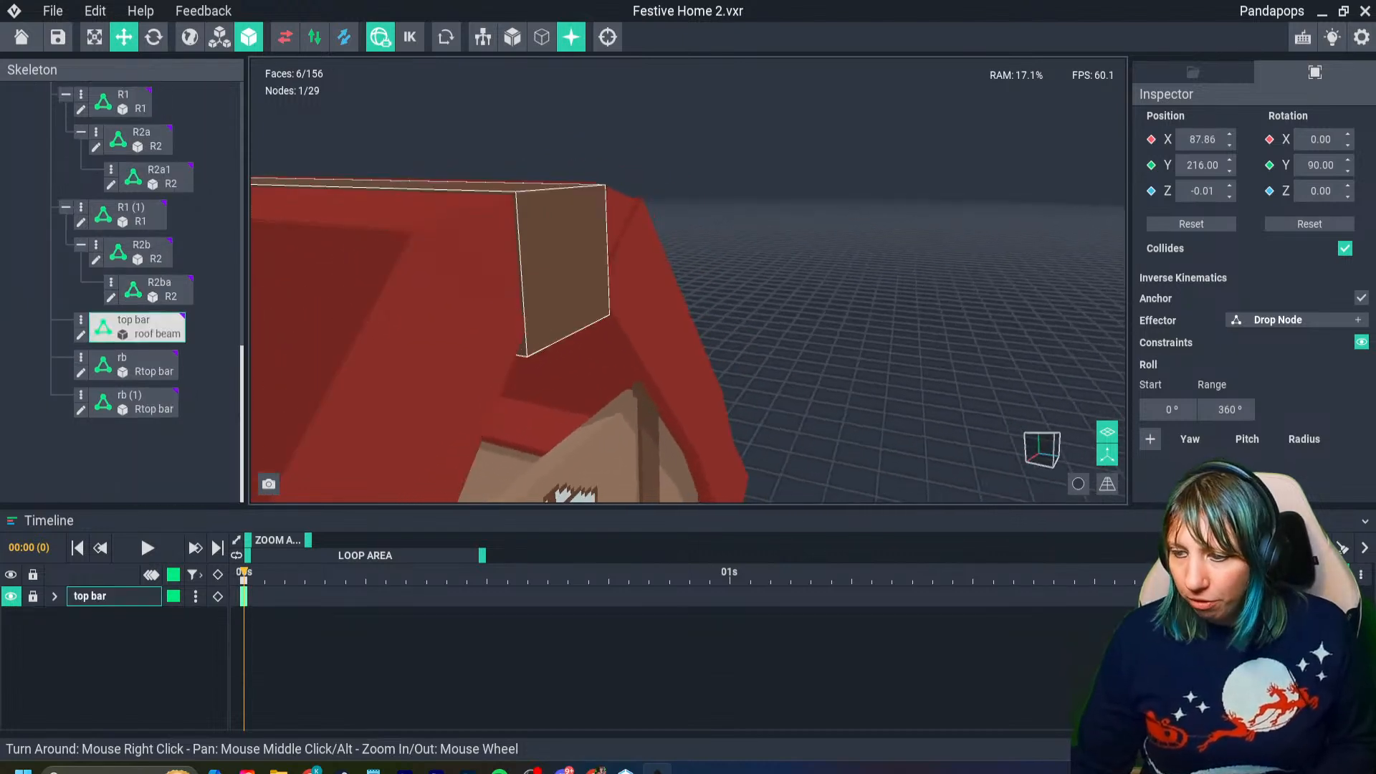
# - Set the ridge beam's X position to 88.10 so its end sits slightly proud of the red roof bars
pyautogui.scroll(-3, 495, 405)
pyautogui.moveTo(401, 337); pyautogui.dragTo(450, 344, button='middle')
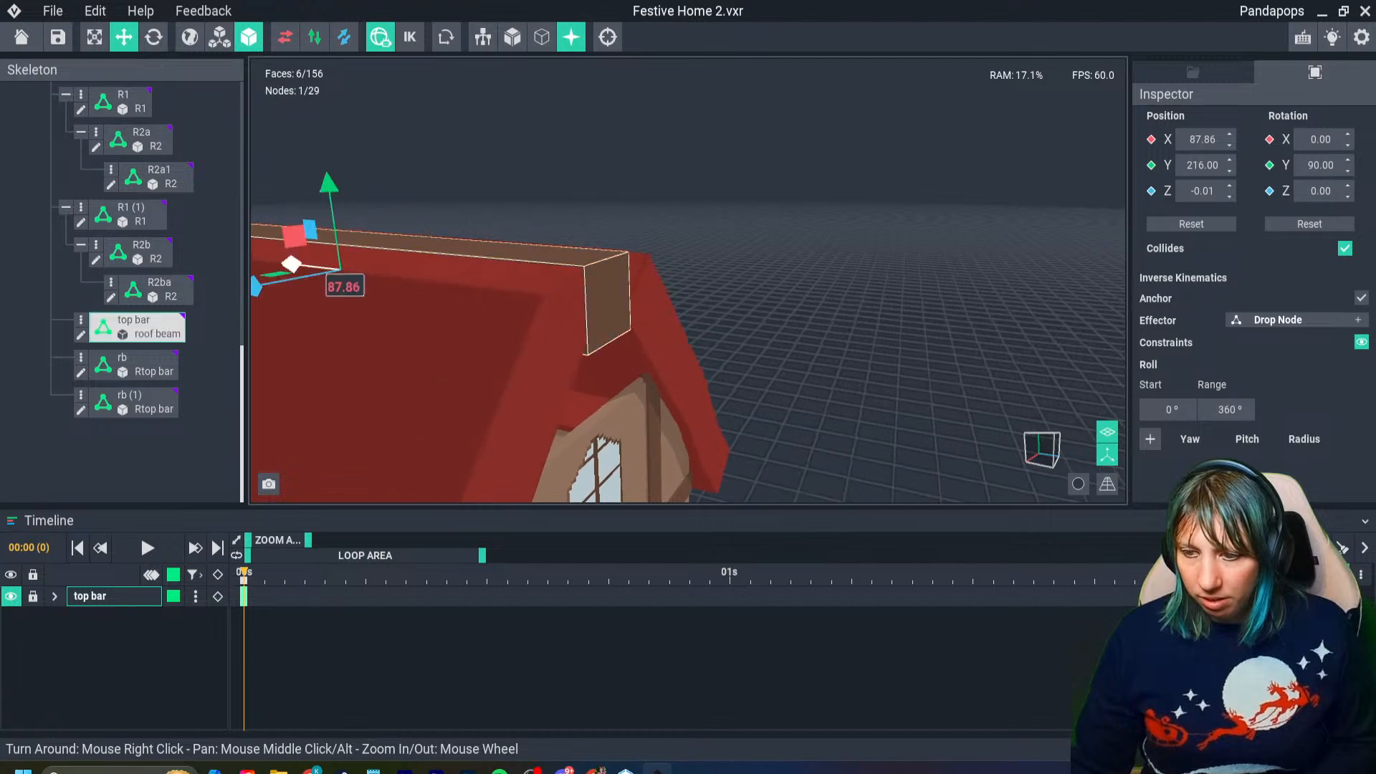
pyautogui.moveTo(290, 264); pyautogui.dragTo(290, 264)
pyautogui.moveTo(534, 274); pyautogui.dragTo(539, 275, button='right')
pyautogui.scroll(5, 539, 275)
pyautogui.moveTo(476, 351); pyautogui.dragTo(529, 357, button='right')
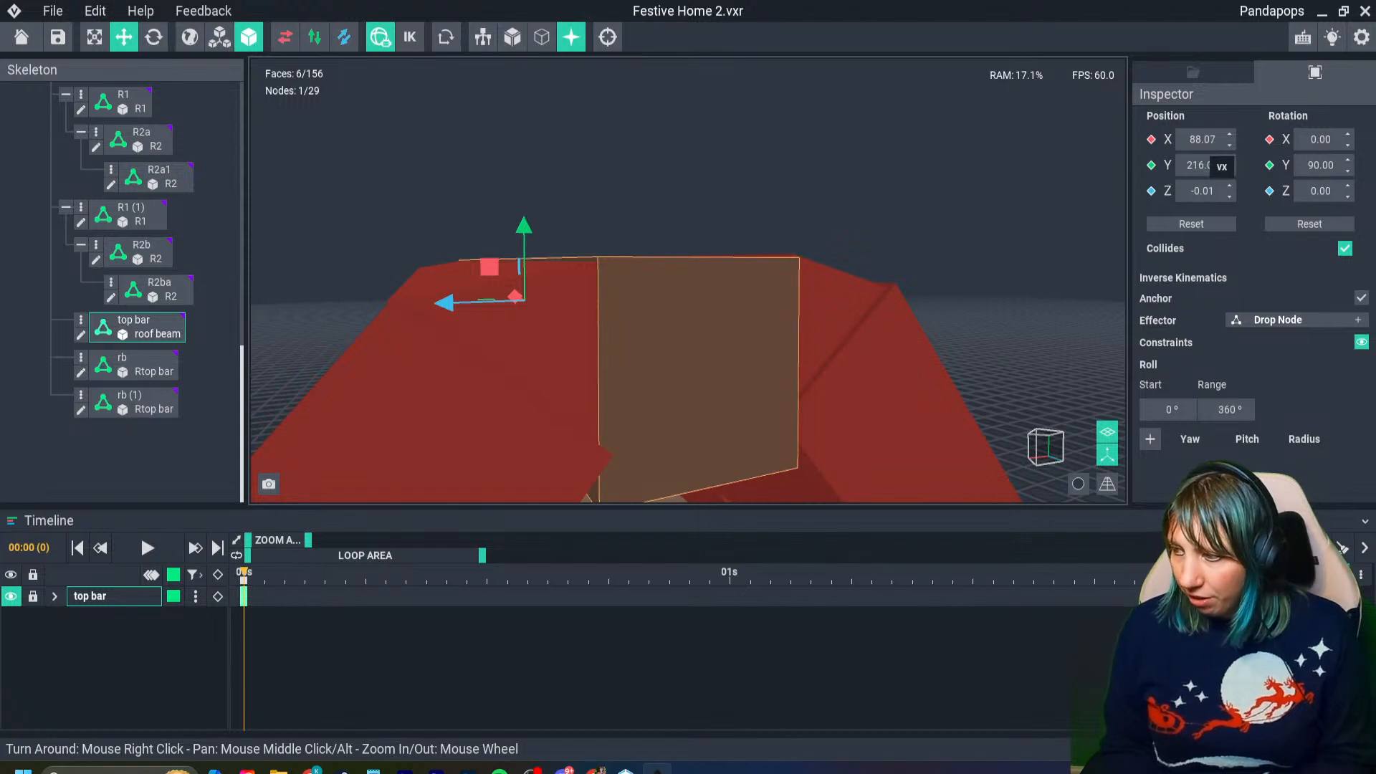
pyautogui.moveTo(875, 314); pyautogui.dragTo(874, 316, button='right')
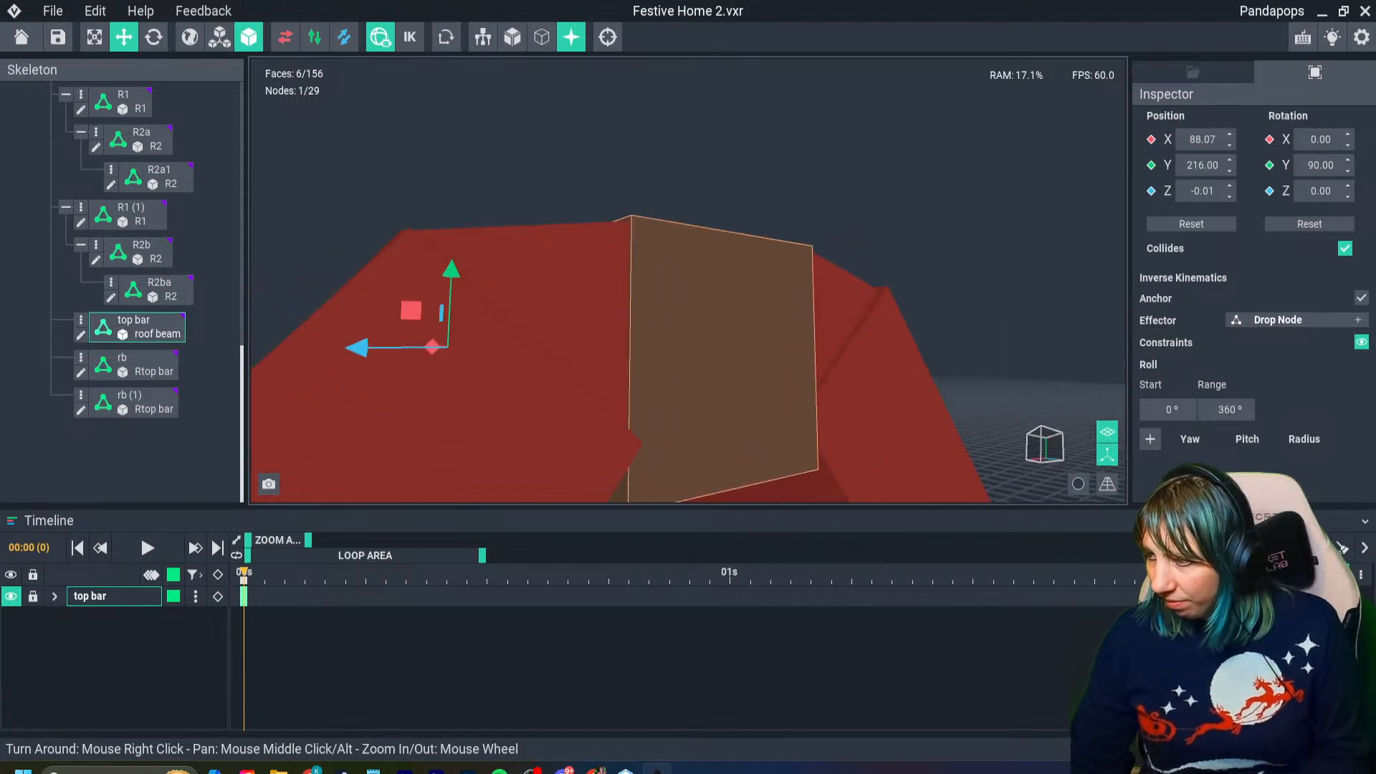
pyautogui.write('88.0')
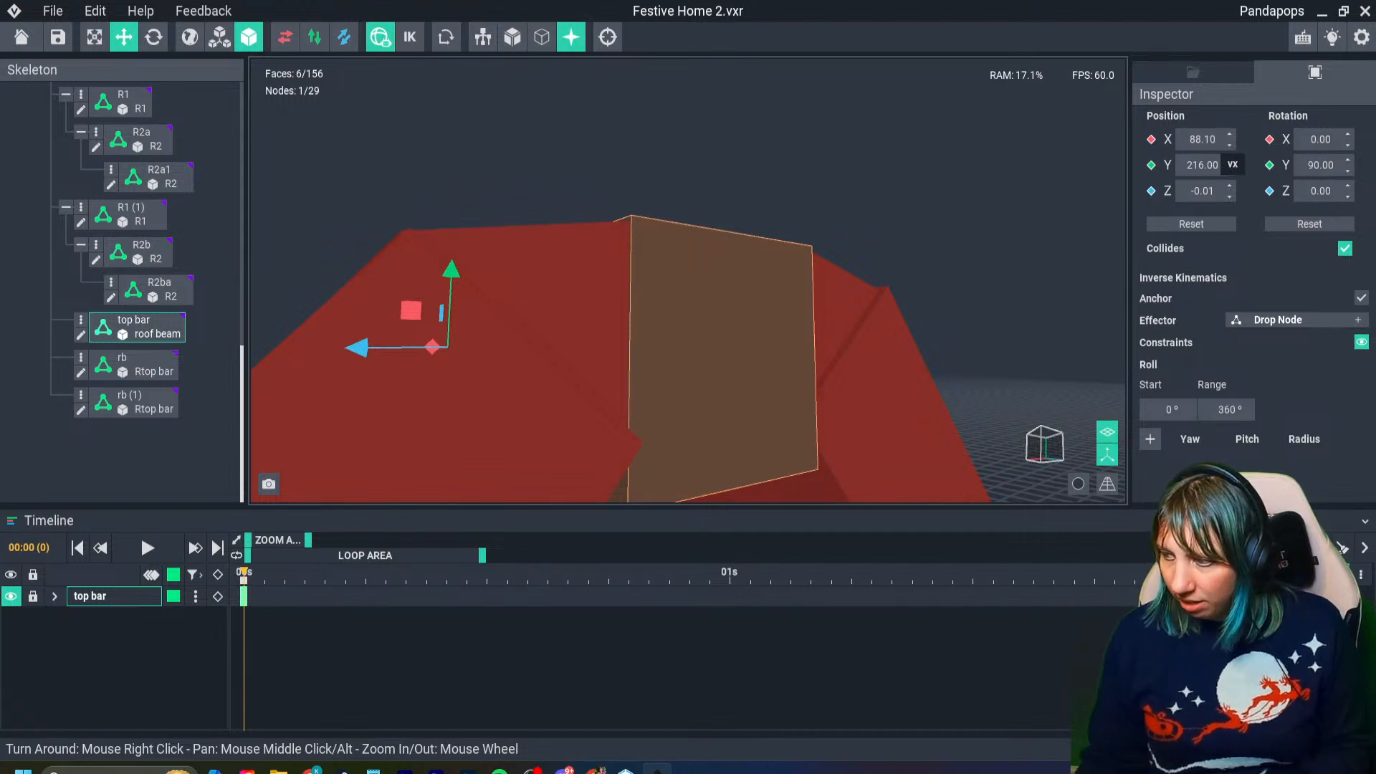
pyautogui.click(672, 350)
pyautogui.click(672, 350)
pyautogui.moveTo(672, 350); pyautogui.dragTo(670, 350, button='right')
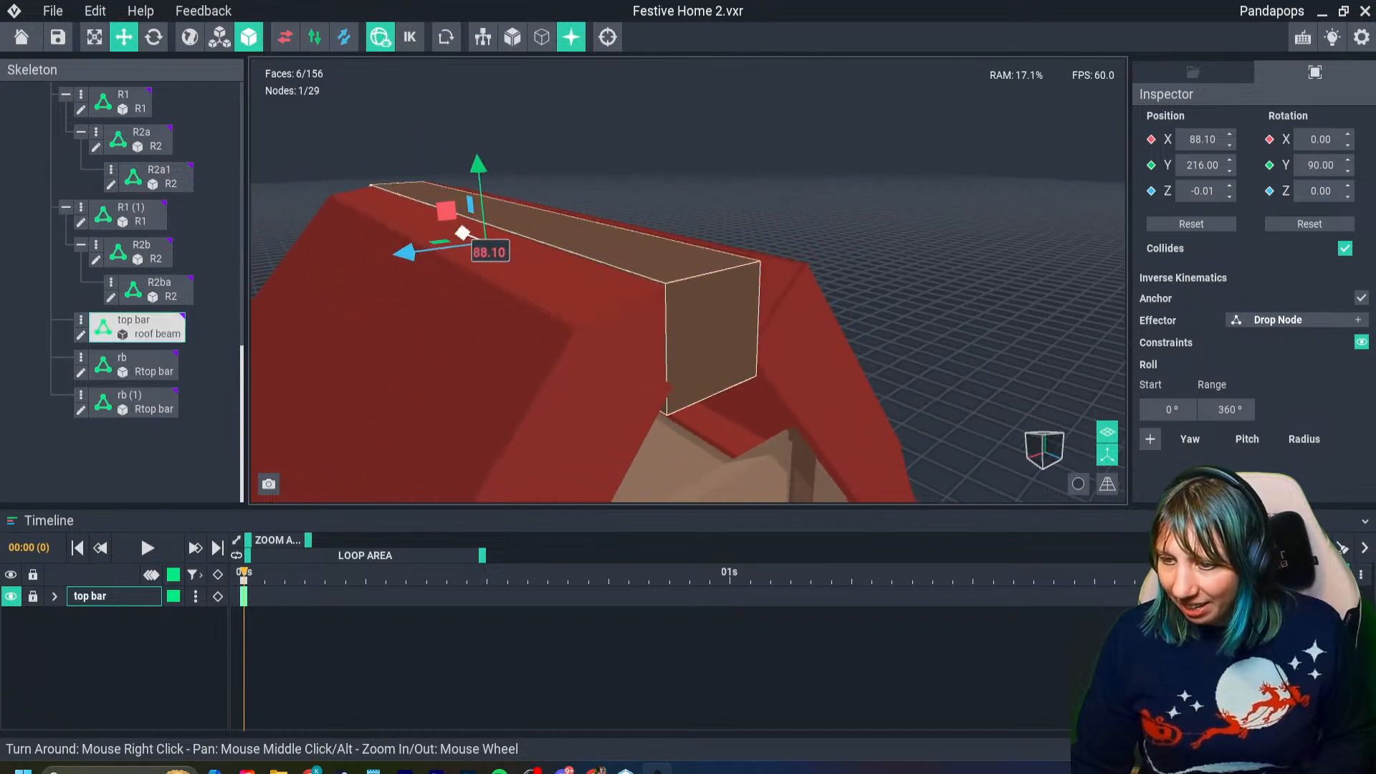
# - Try X positions of 88.00 and 88.50 for the ridge beam to align its end with the red roof bars
pyautogui.moveTo(462, 233); pyautogui.dragTo(463, 233)
pyautogui.click(789, 200)
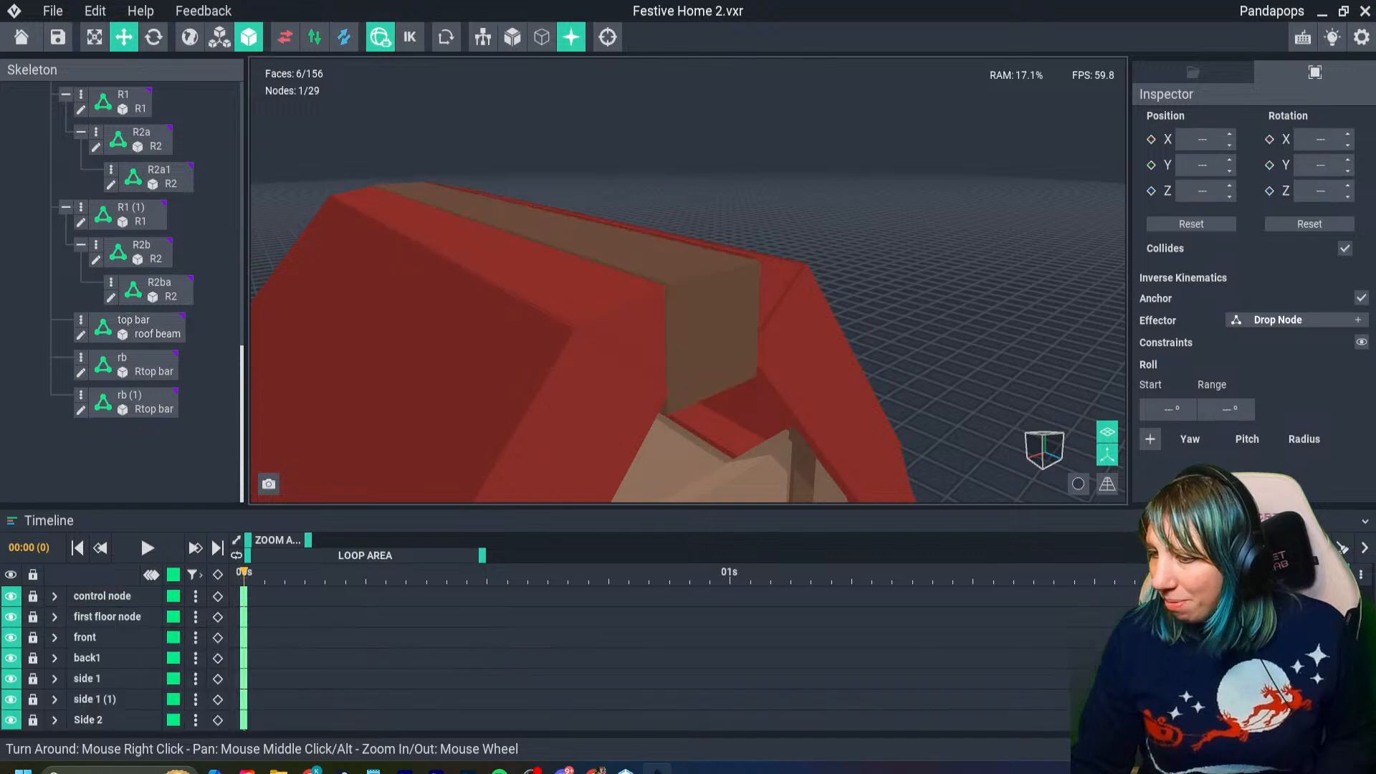
pyautogui.moveTo(752, 337); pyautogui.dragTo(802, 338, button='right')
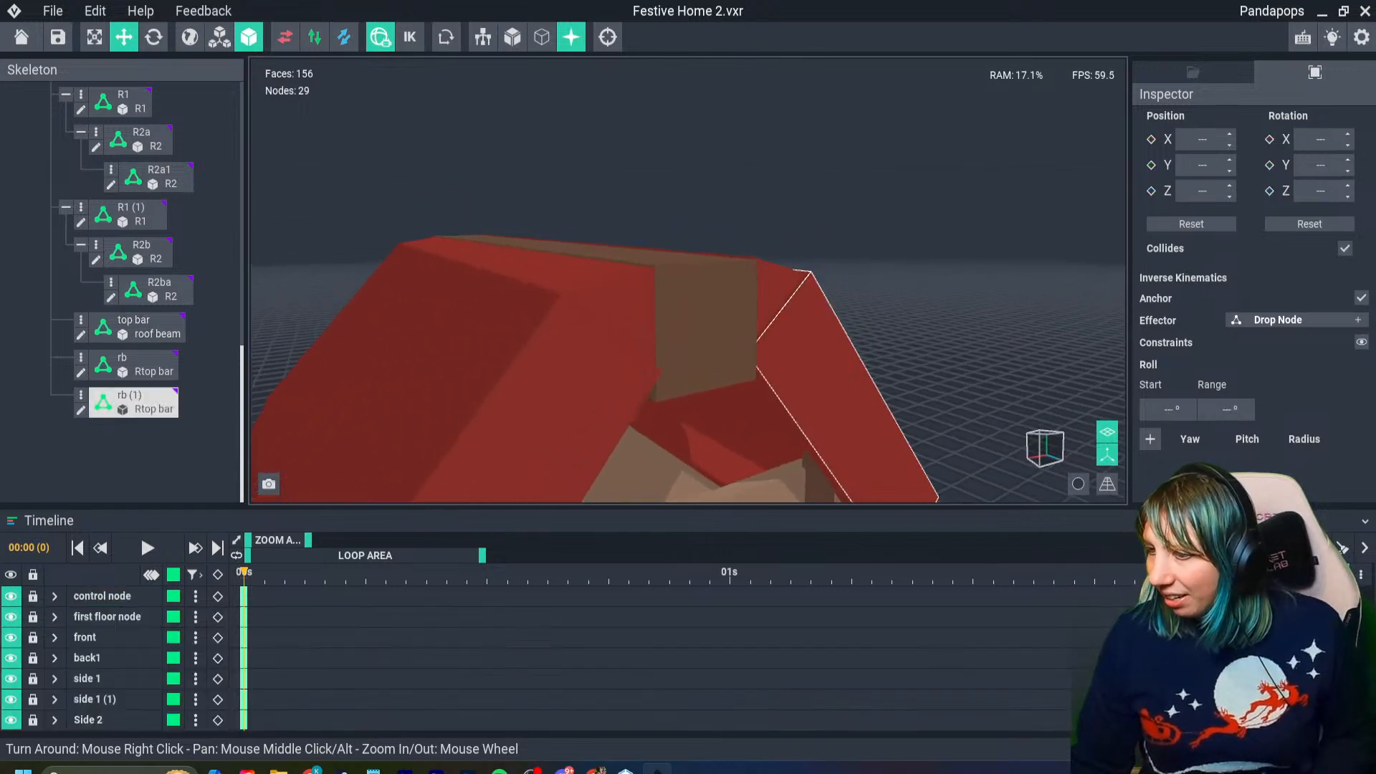
pyautogui.click(716, 330)
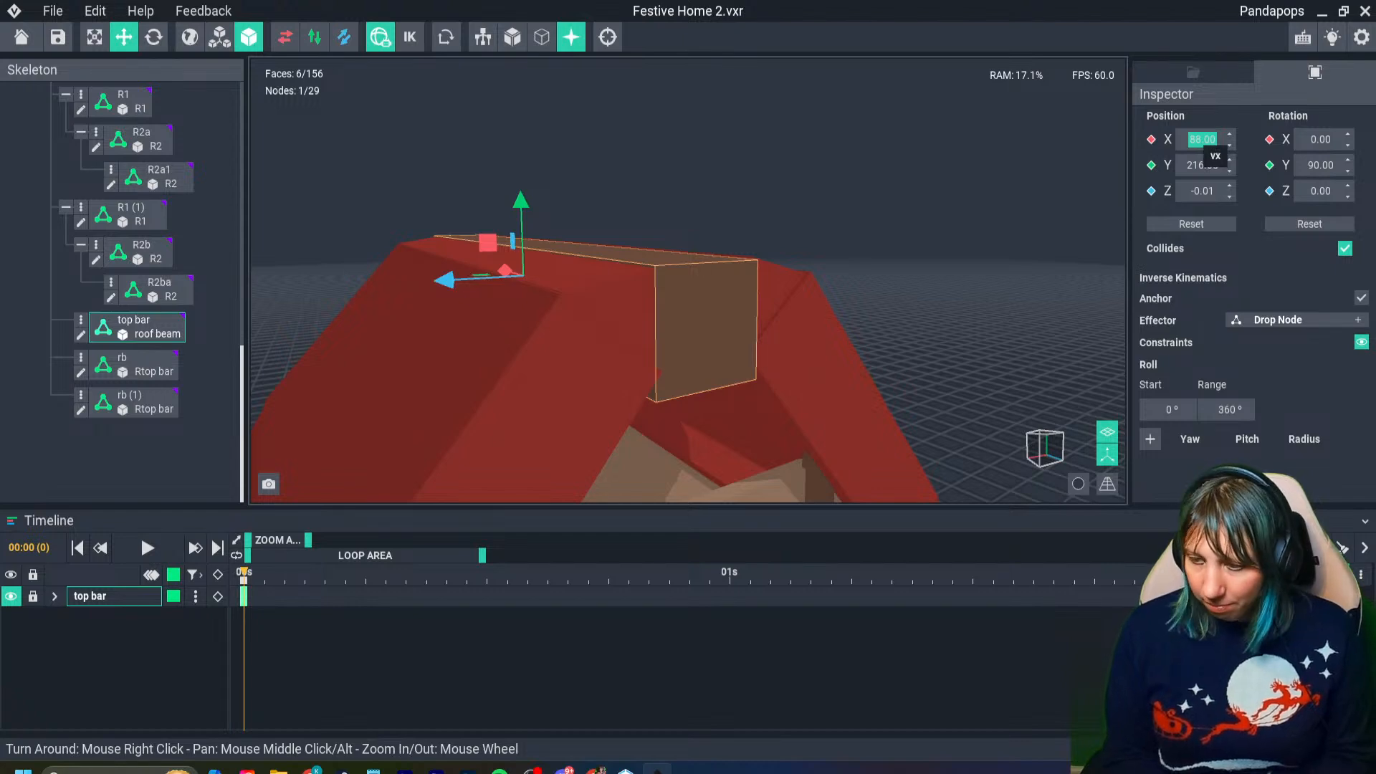
pyautogui.moveTo(505, 270); pyautogui.dragTo(507, 271)
pyautogui.moveTo(507, 271); pyautogui.dragTo(493, 263, button='right')
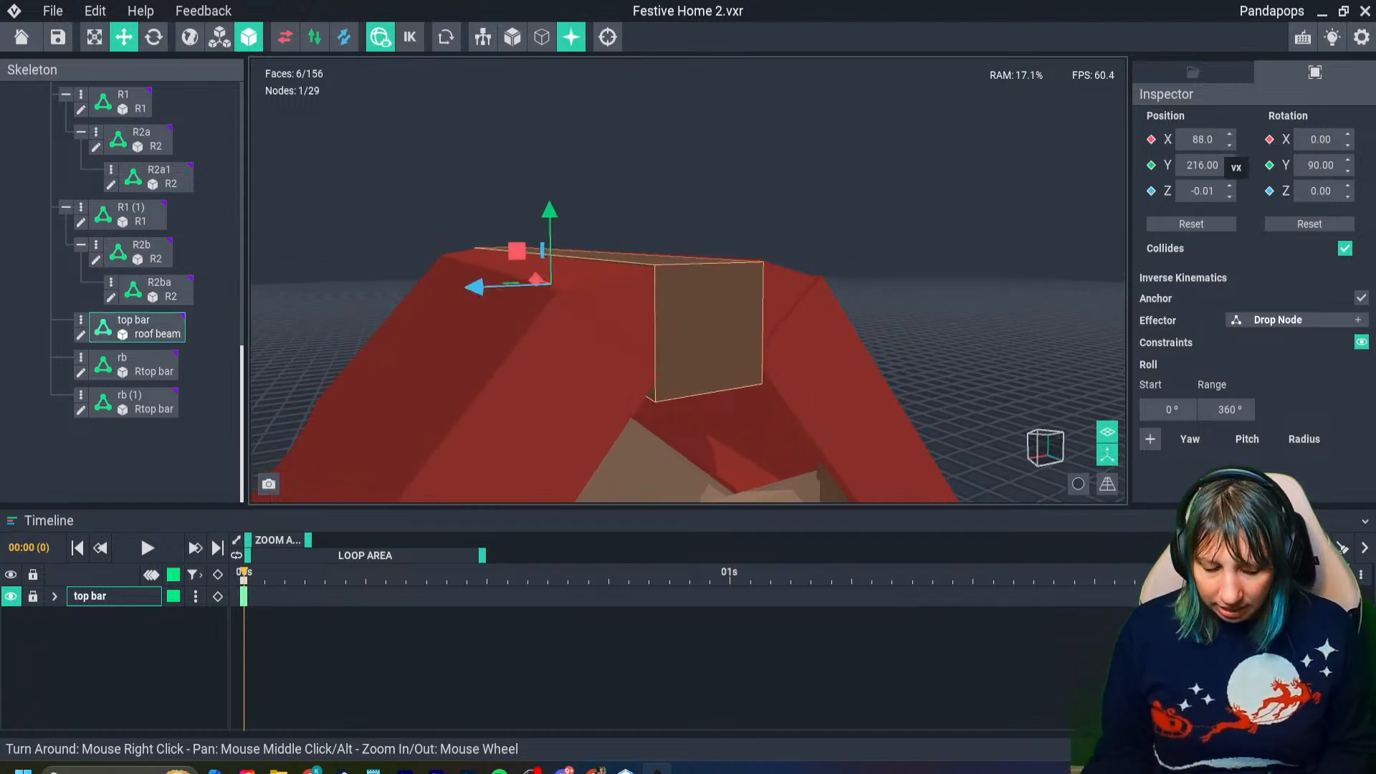
pyautogui.click(1208, 141)
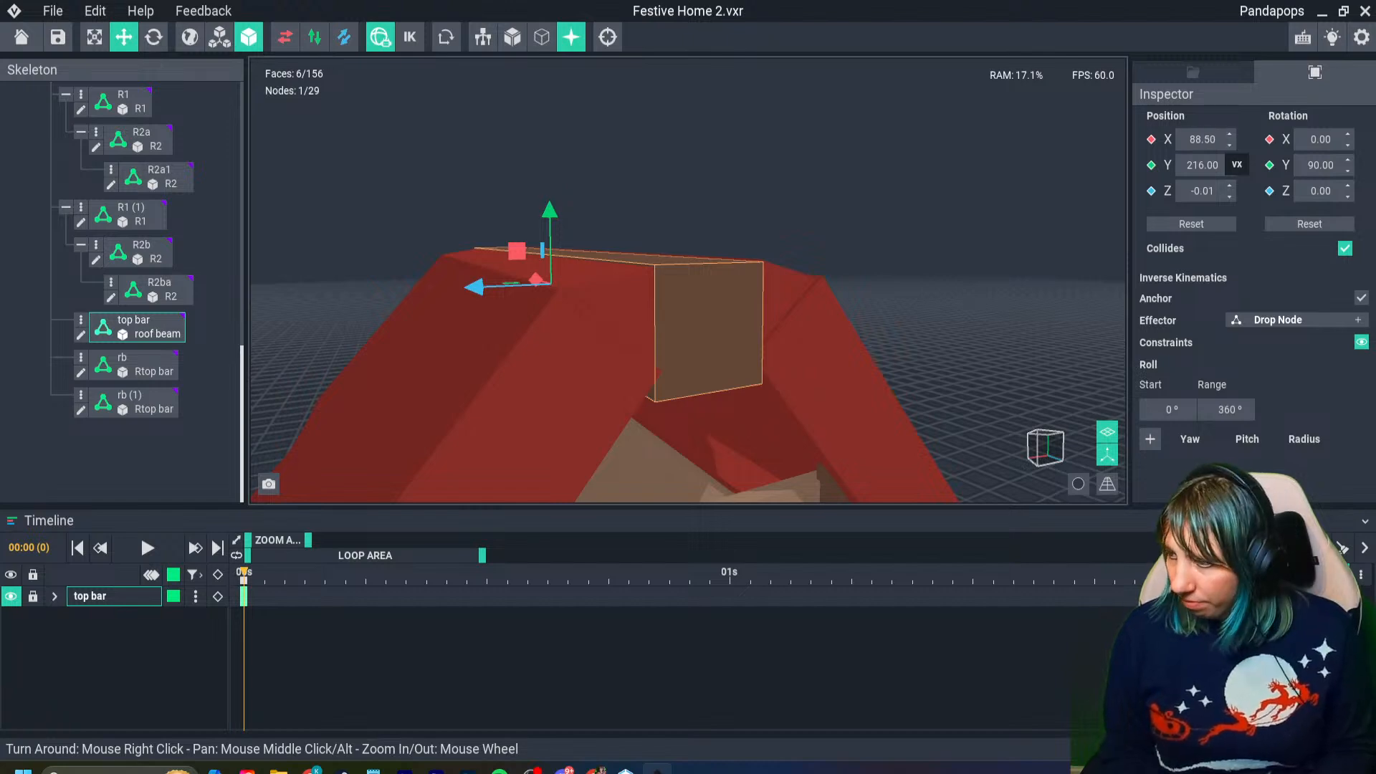
# - Shift the ridge beam along its length to an X position of 87.95 and deselect it
pyautogui.moveTo(698, 344); pyautogui.dragTo(697, 344, button='right')
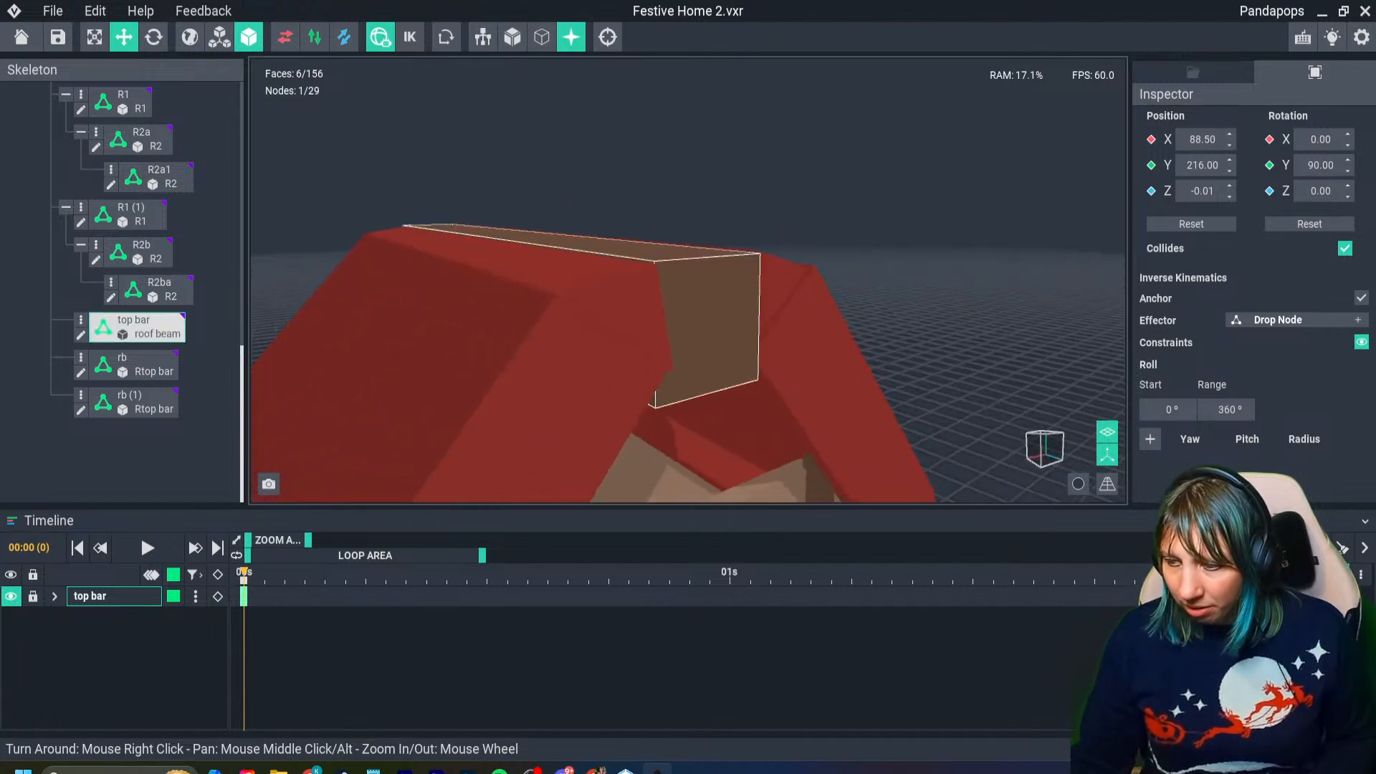
pyautogui.moveTo(478, 262); pyautogui.dragTo(483, 263)
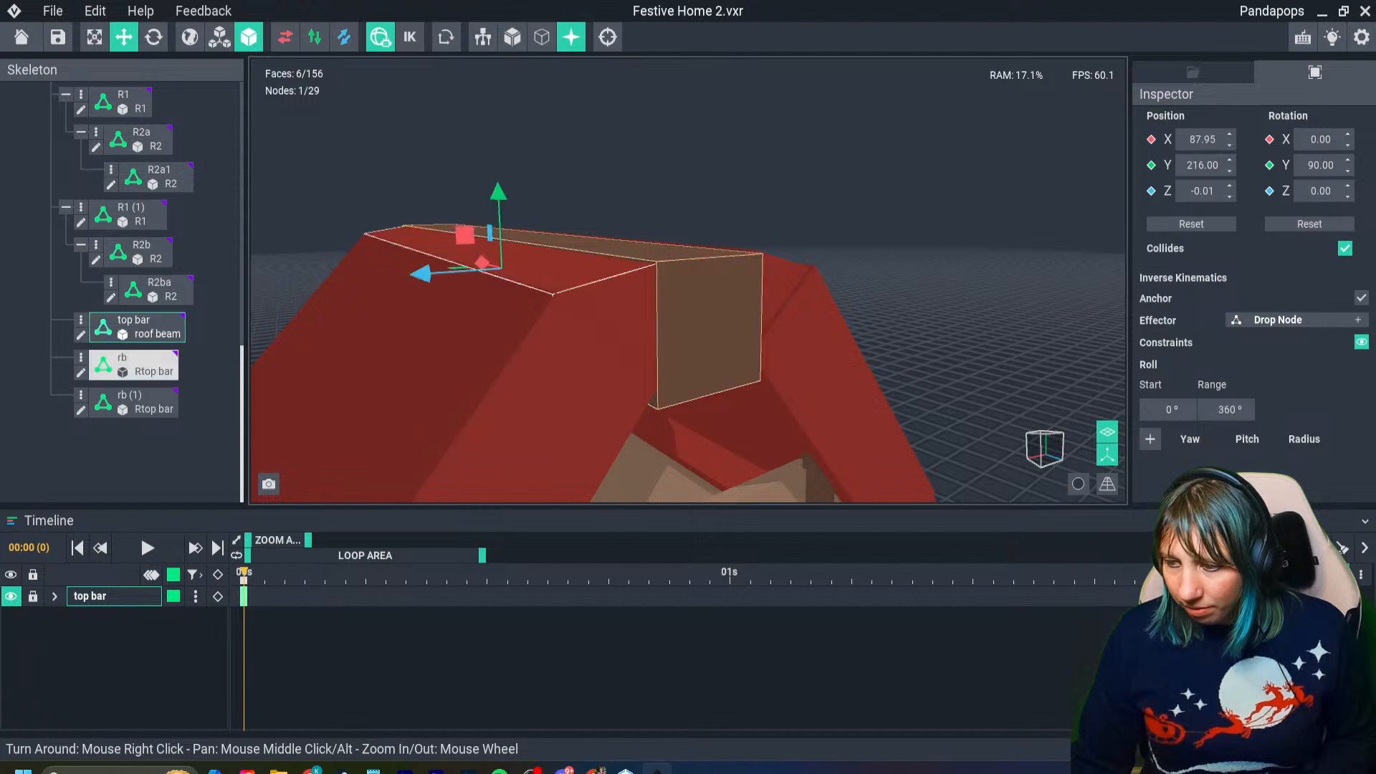
pyautogui.click(698, 344)
pyautogui.moveTo(697, 344); pyautogui.dragTo(697, 344, button='right')
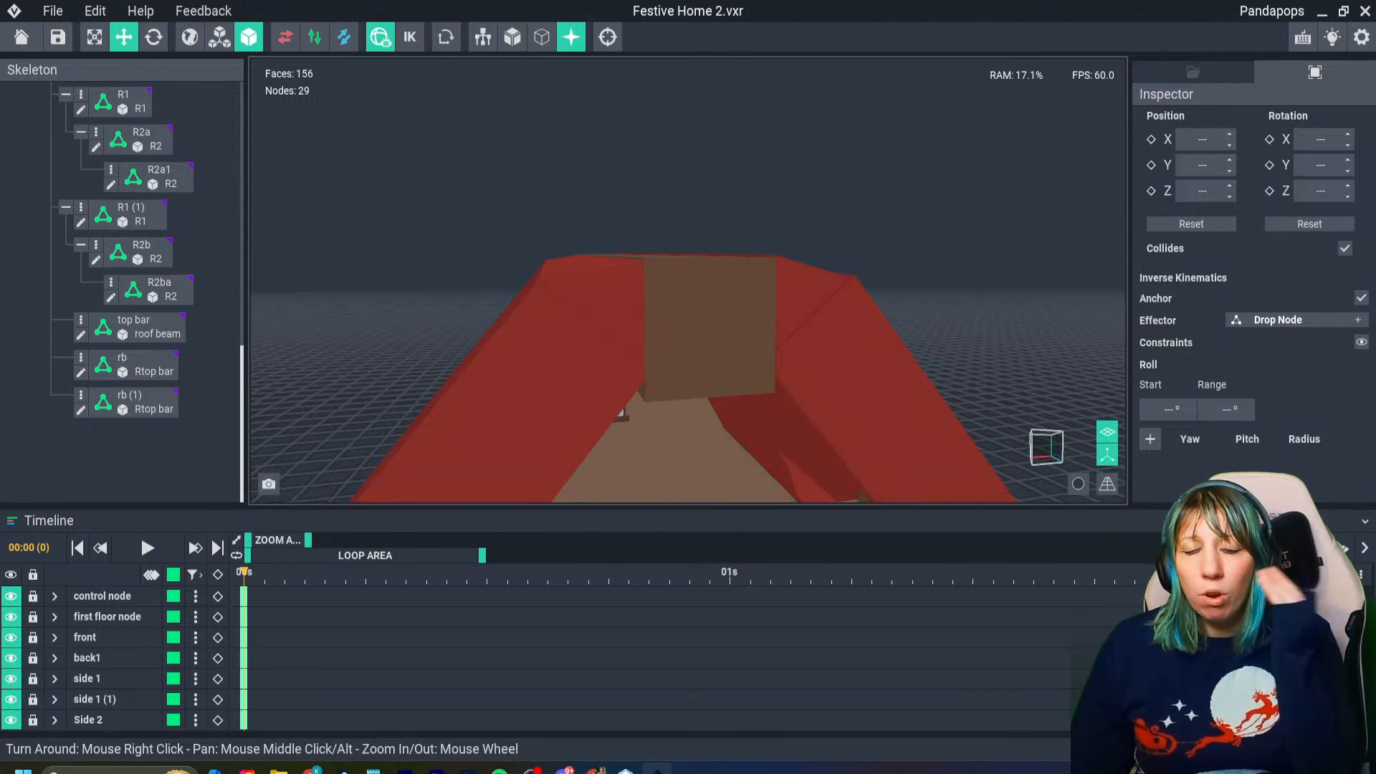
# - Raise the ridge beam to a Y position of 219.00 so it stands proud of the roof bars
pyautogui.moveTo(647, 378); pyautogui.dragTo(723, 422, button='right')
pyautogui.scroll(-3, 713, 417)
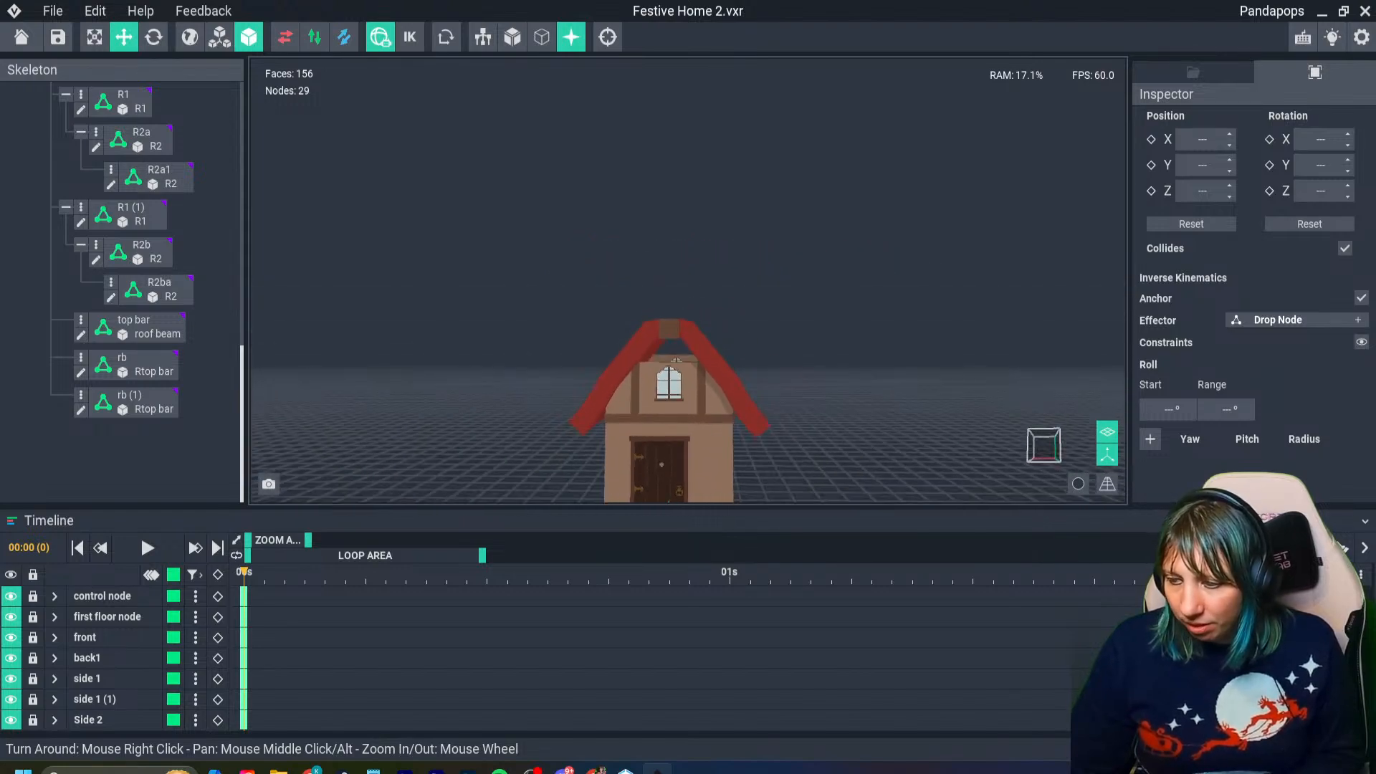
pyautogui.moveTo(675, 361); pyautogui.dragTo(728, 319, button='right')
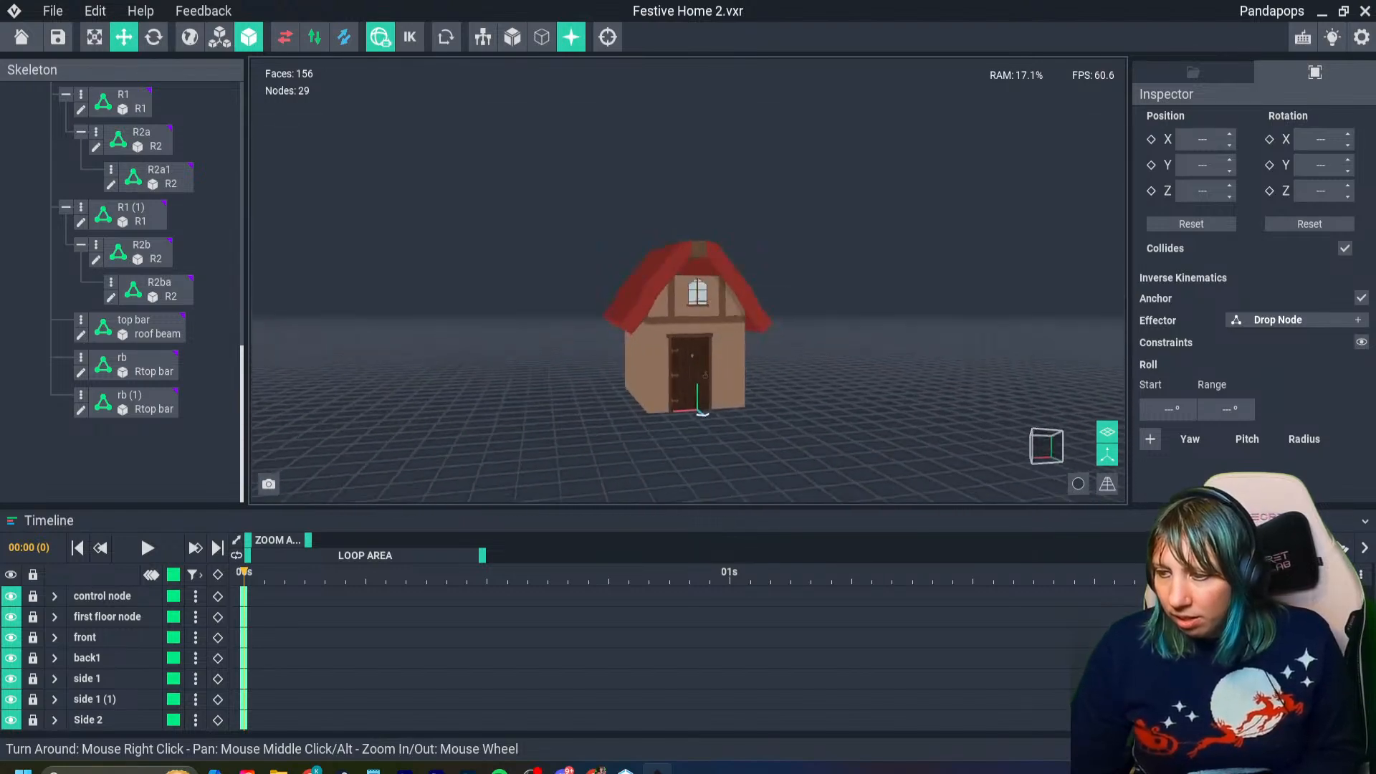
pyautogui.scroll(5, 742, 321)
pyautogui.moveTo(742, 321); pyautogui.dragTo(759, 476, button='middle')
pyautogui.moveTo(760, 476); pyautogui.dragTo(764, 498, button='right')
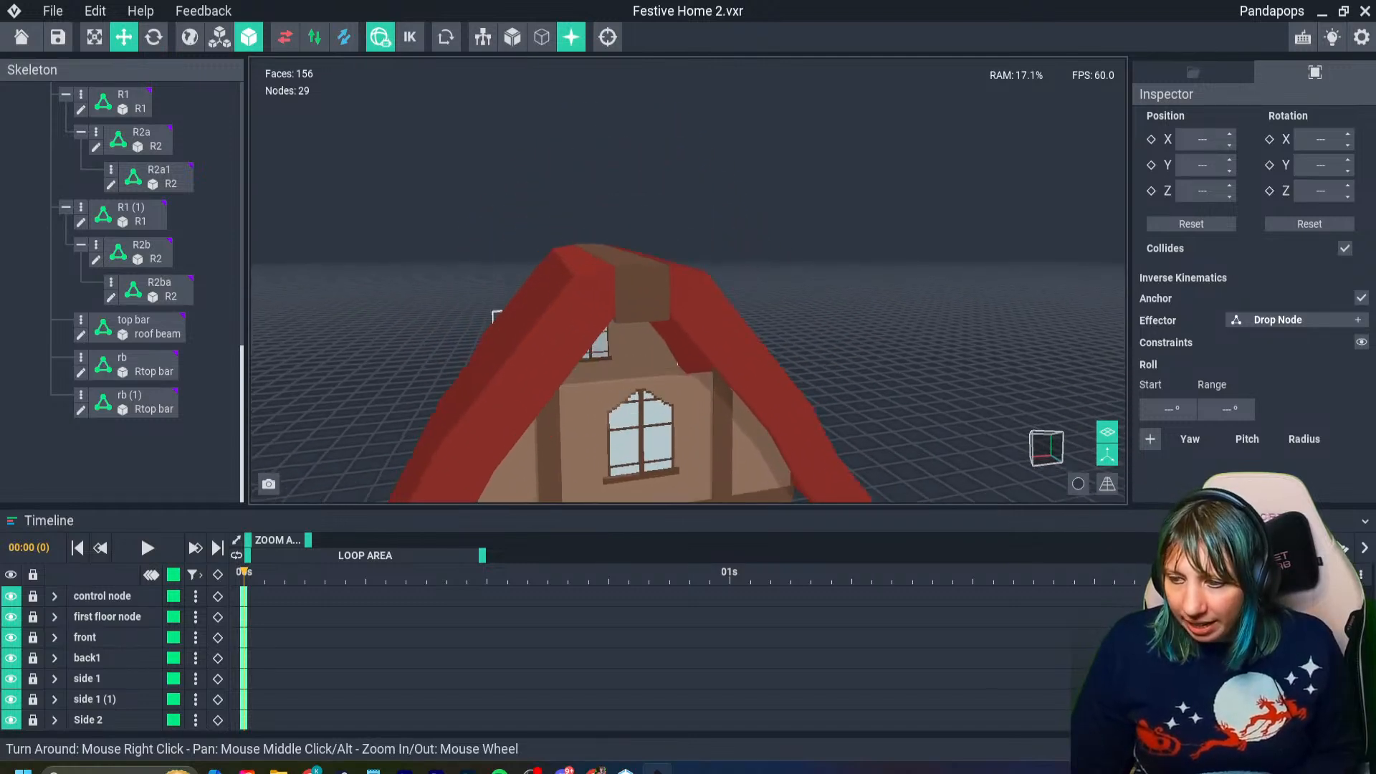
pyautogui.click(641, 290)
pyautogui.moveTo(648, 312); pyautogui.dragTo(618, 288, button='right')
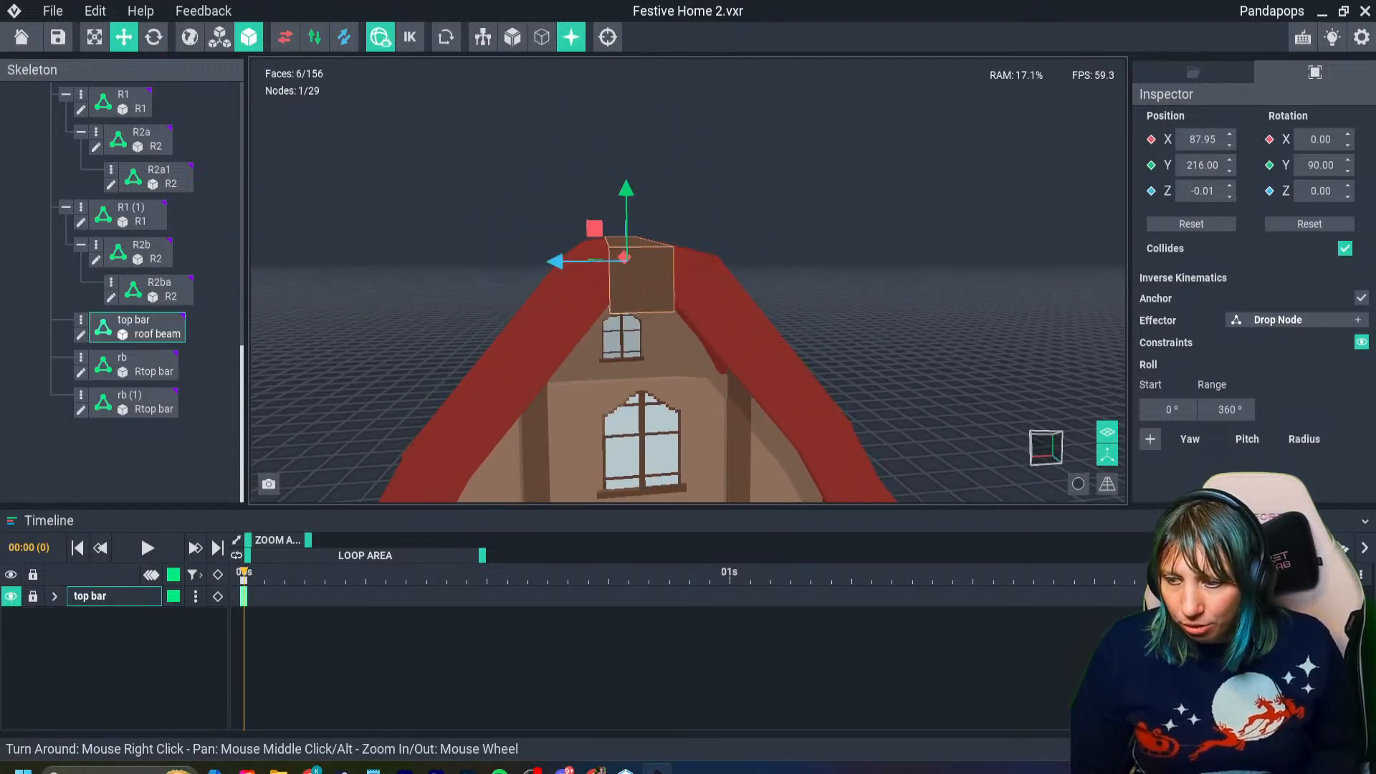
pyautogui.moveTo(625, 219); pyautogui.dragTo(627, 204)
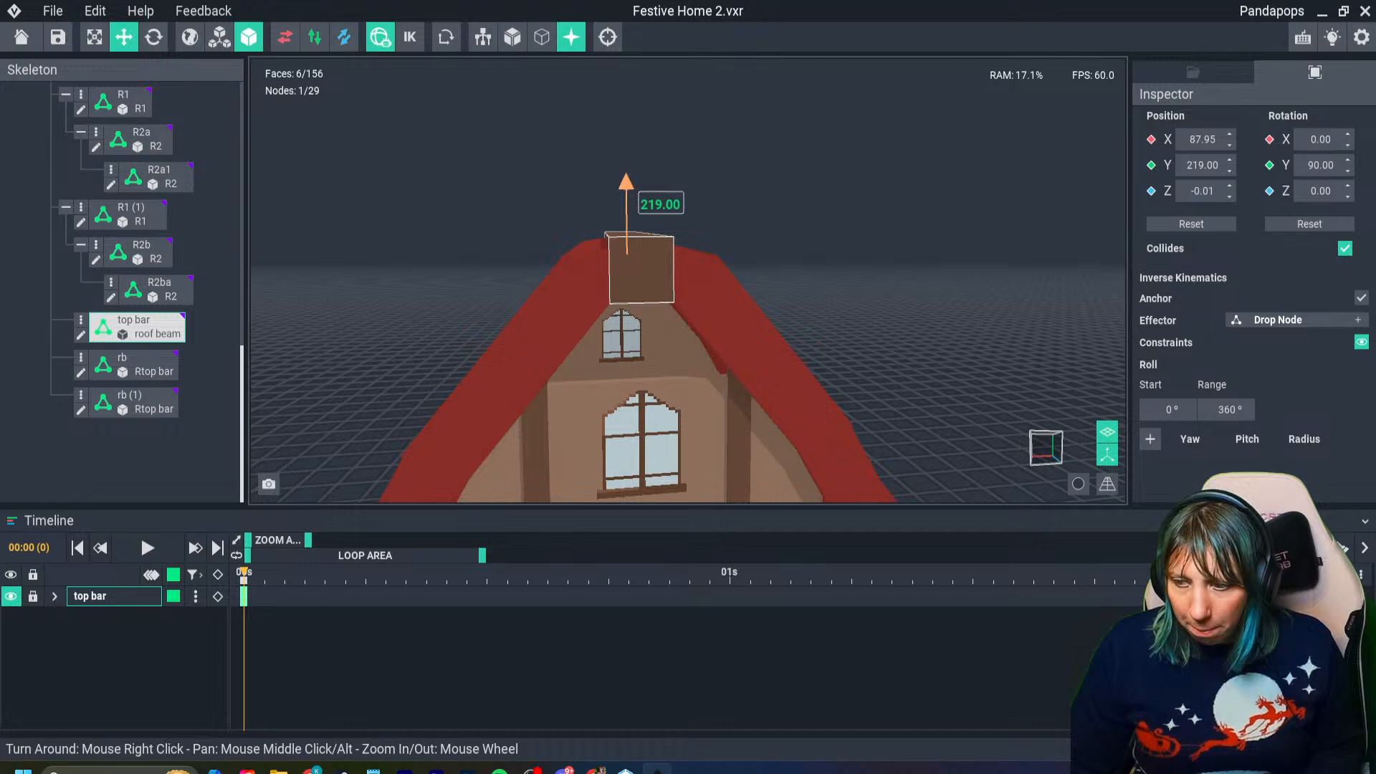
# - Open the ridge beam's voxel model and extend its volume at the front end to a length of 194 voxels
pyautogui.moveTo(599, 268); pyautogui.dragTo(529, 296, button='right')
pyautogui.doubleClick(136, 328)
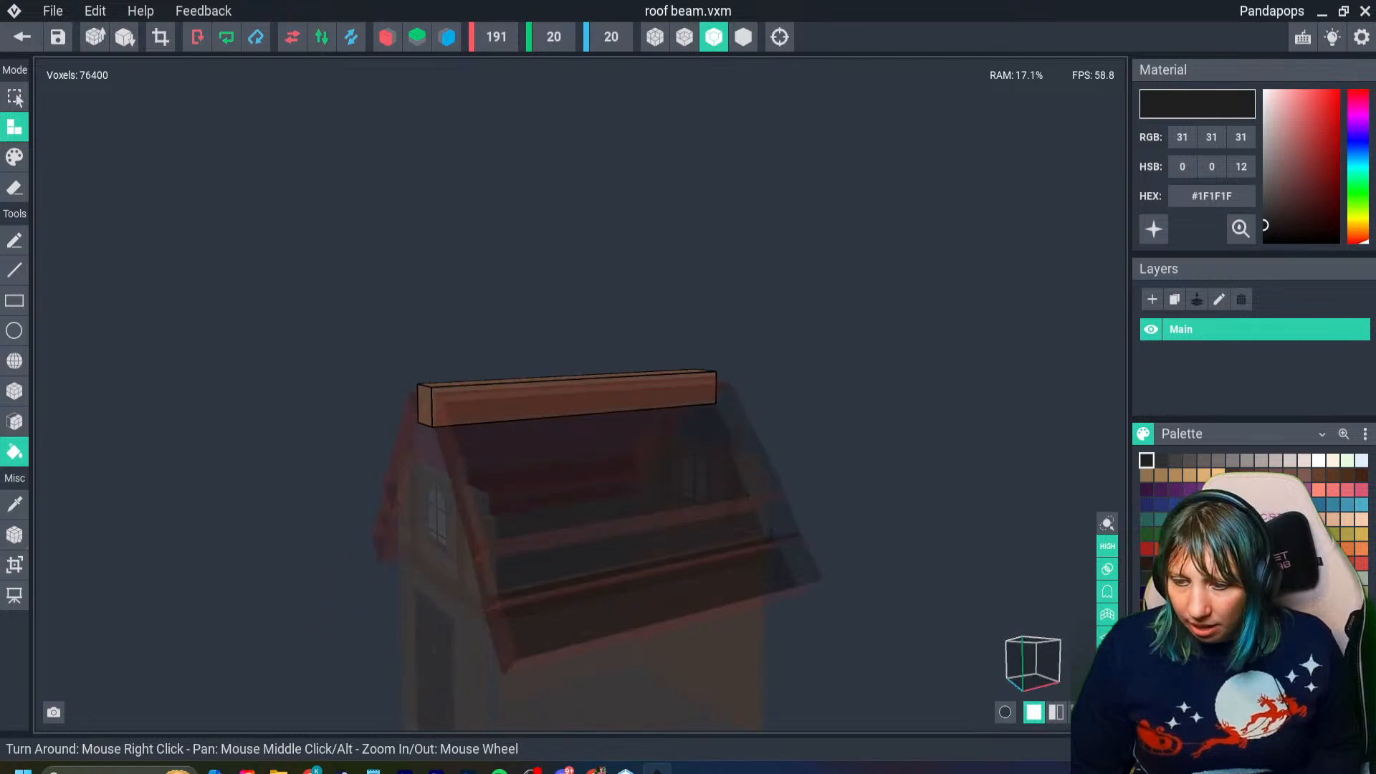
pyautogui.click(15, 565)
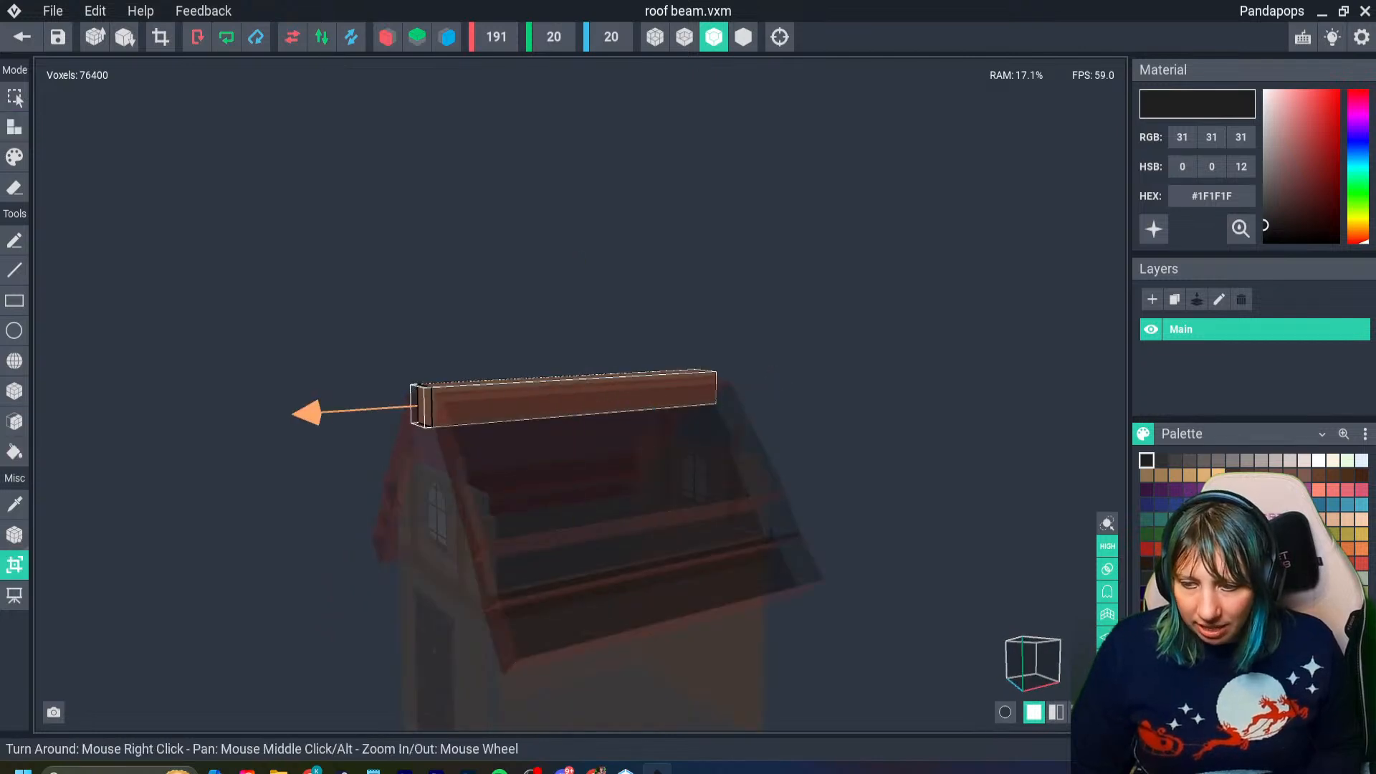
pyautogui.moveTo(306, 412); pyautogui.dragTo(310, 413)
pyautogui.press('Return')
pyautogui.scroll(4, 416, 430)
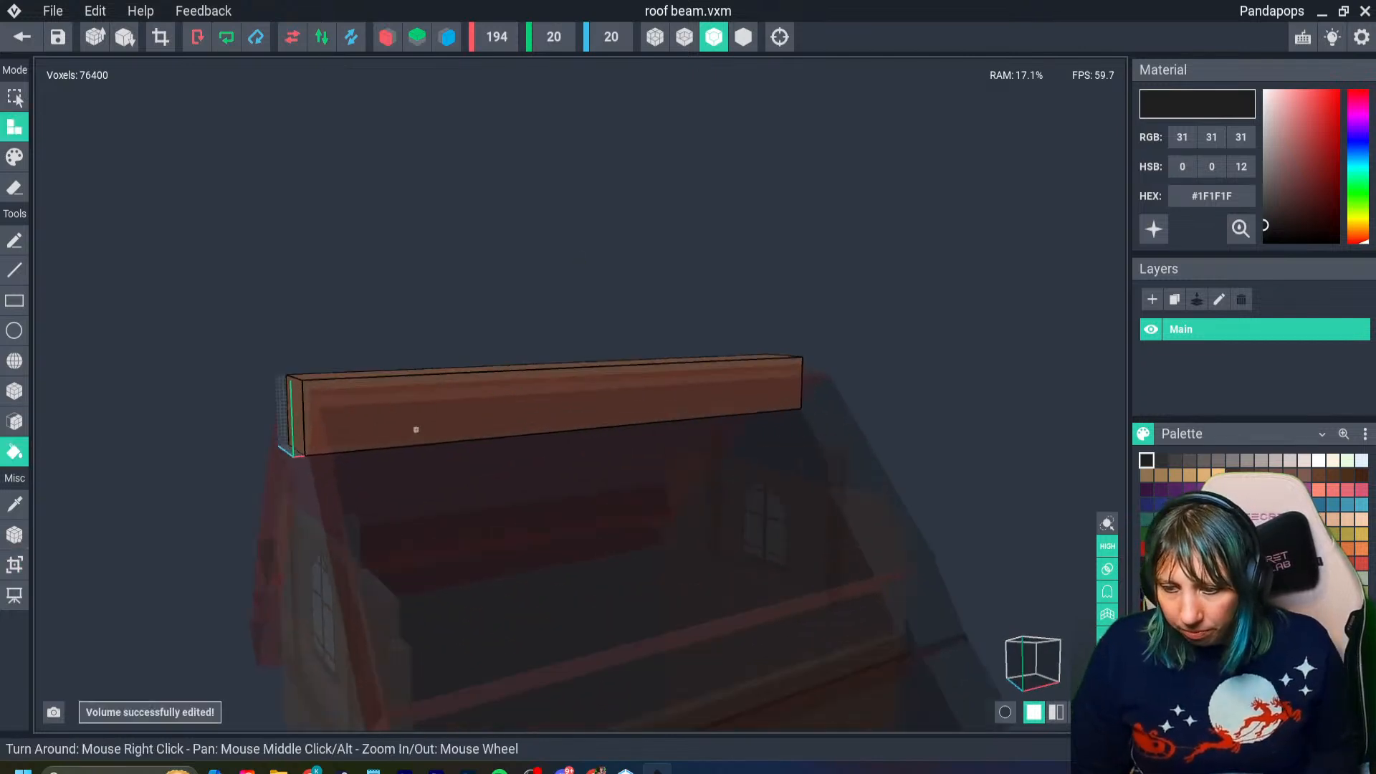
# - Sample the beam's brown #694B3B and extrude its front end face to fill the added volume
pyautogui.moveTo(416, 430)
pyautogui.mouseDown(button='right')
pyautogui.moveTo(371, 439)
pyautogui.moveTo(391, 440)
pyautogui.mouseUp(button='right')
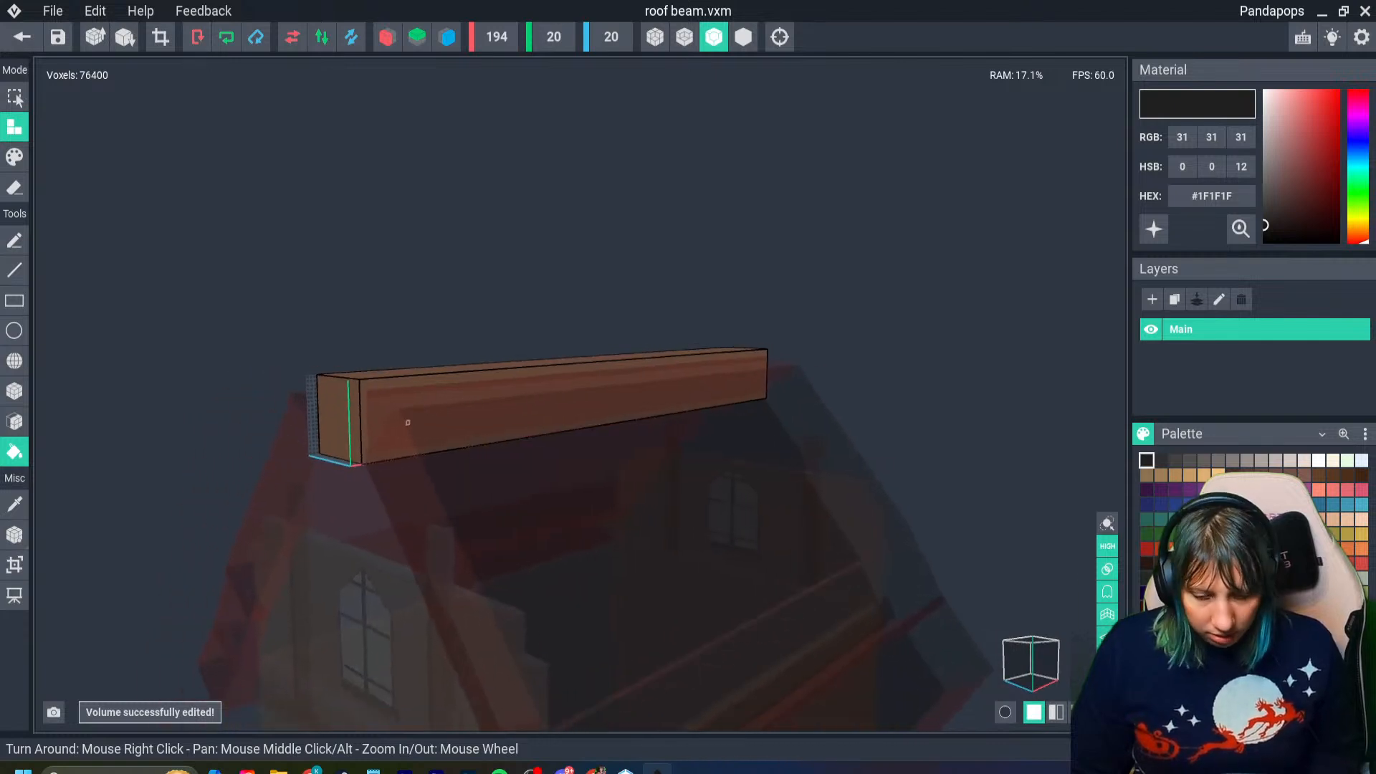
pyautogui.press('i')
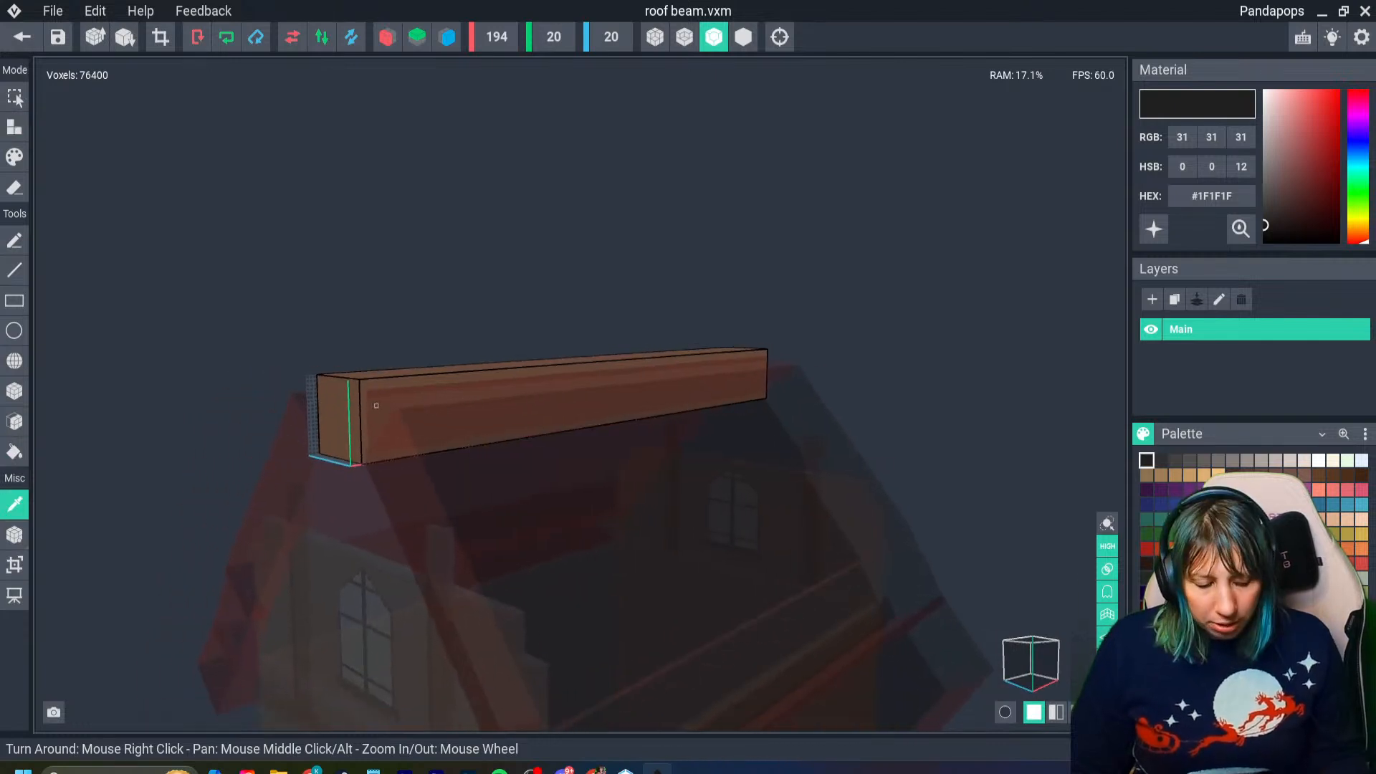
pyautogui.moveTo(372, 393); pyautogui.dragTo(334, 406, button='right')
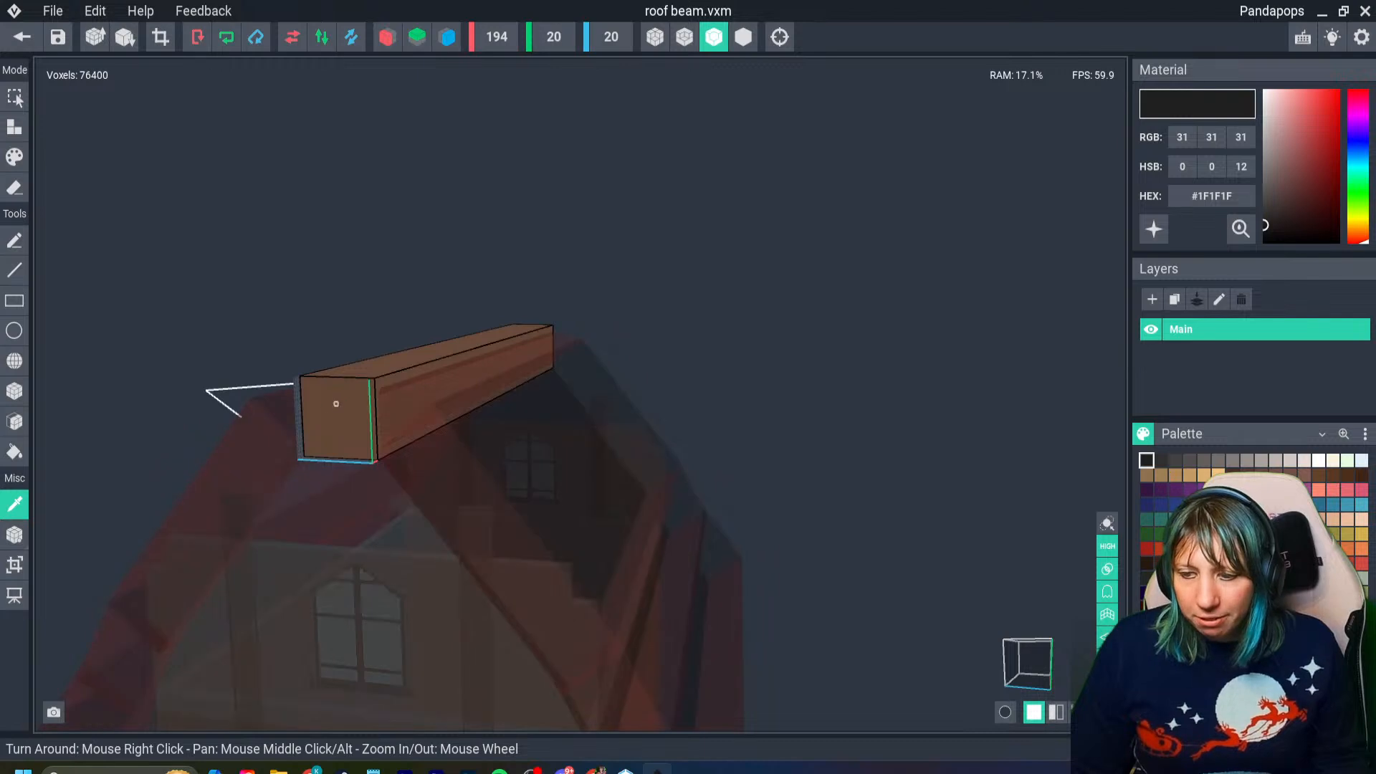
pyautogui.click(348, 396)
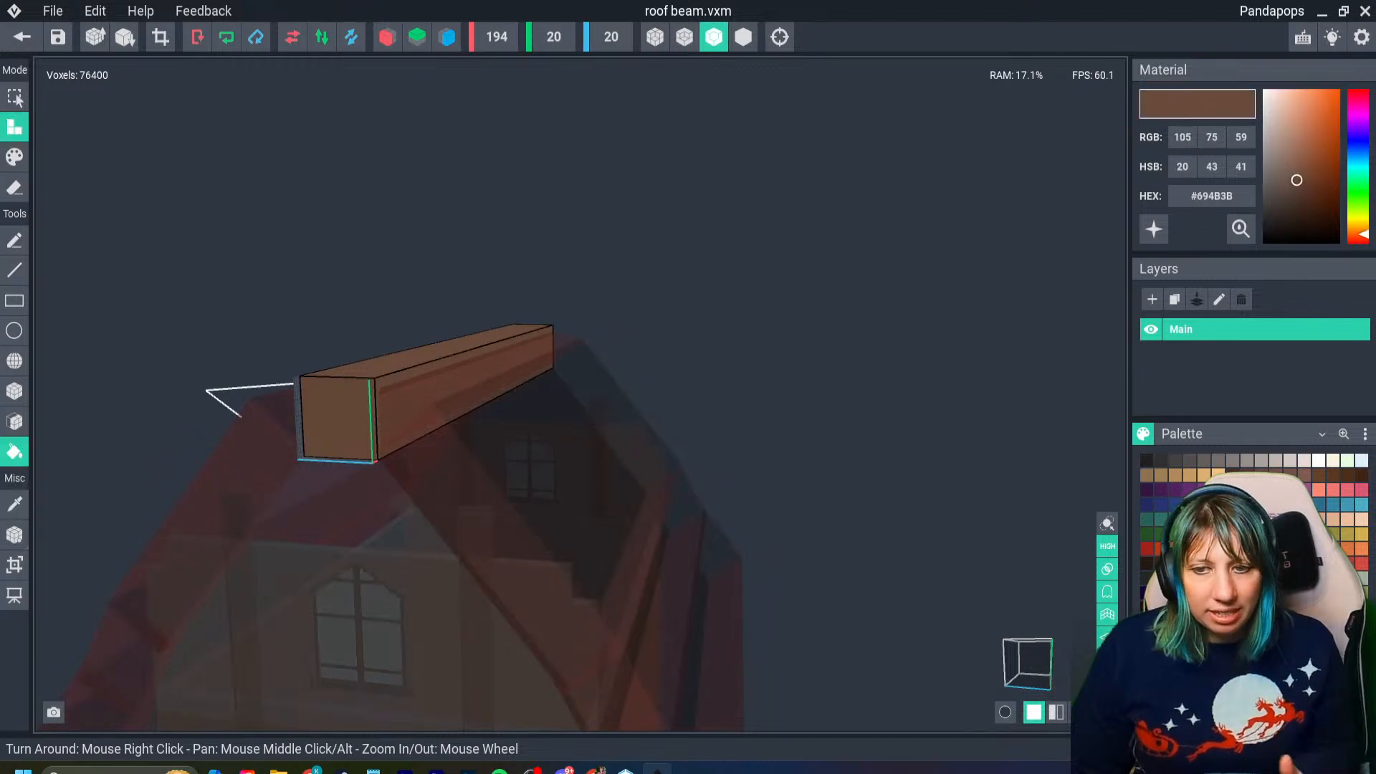
pyautogui.press('f')
pyautogui.moveTo(344, 401); pyautogui.dragTo(323, 414)
# - Save the changes to roof beam.vxm and return to the house scene to view the lengthened ridge beam
pyautogui.click(22, 37)
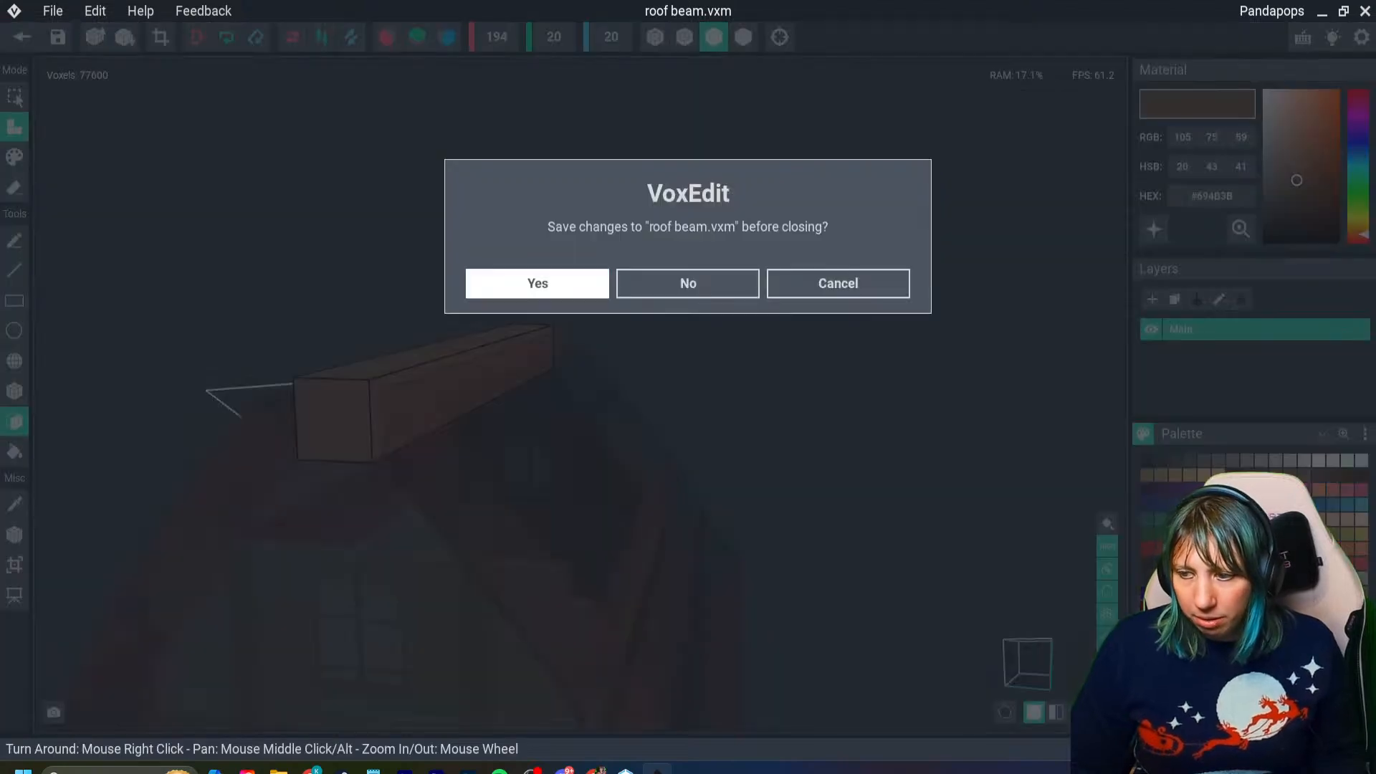
pyautogui.click(555, 284)
pyautogui.moveTo(603, 316); pyautogui.dragTo(566, 322, button='right')
pyautogui.moveTo(566, 391); pyautogui.dragTo(659, 395, button='right')
pyautogui.scroll(-3, 677, 369)
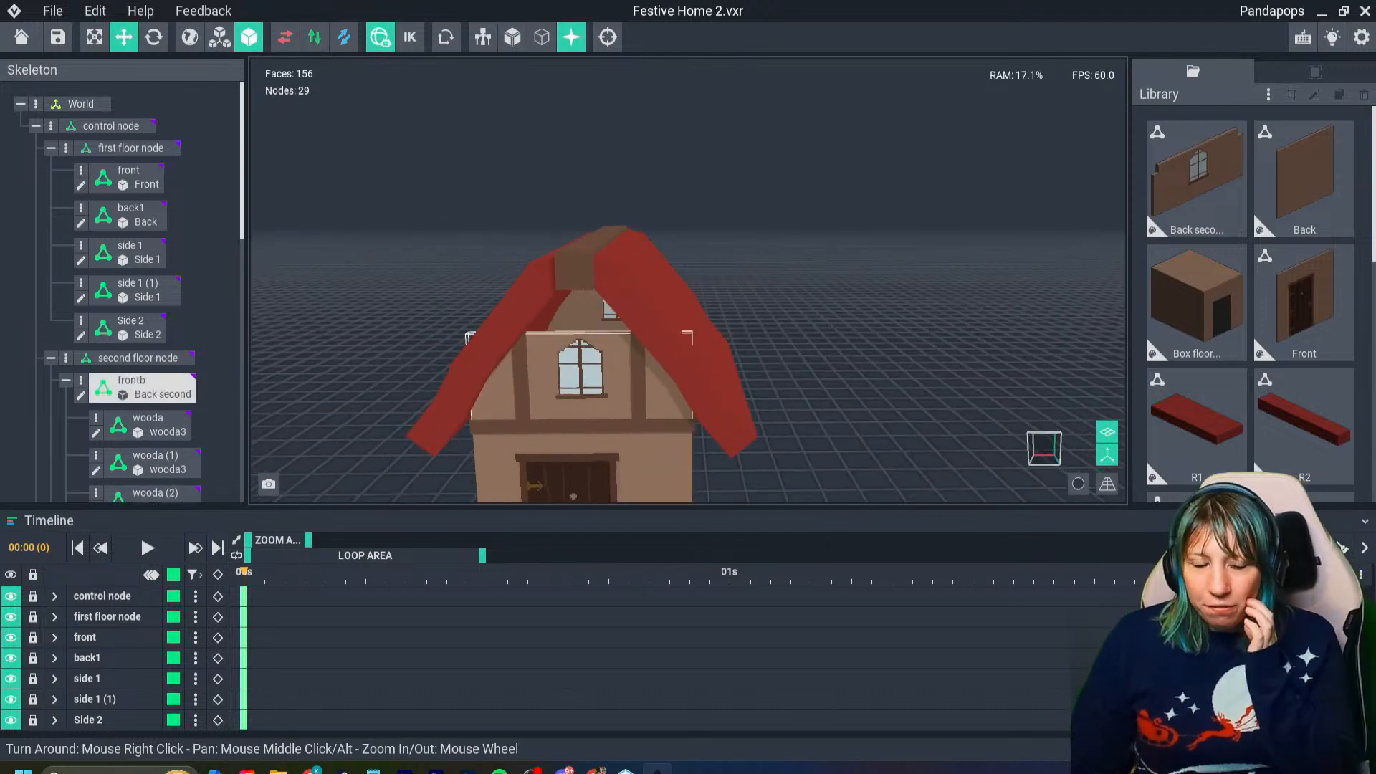
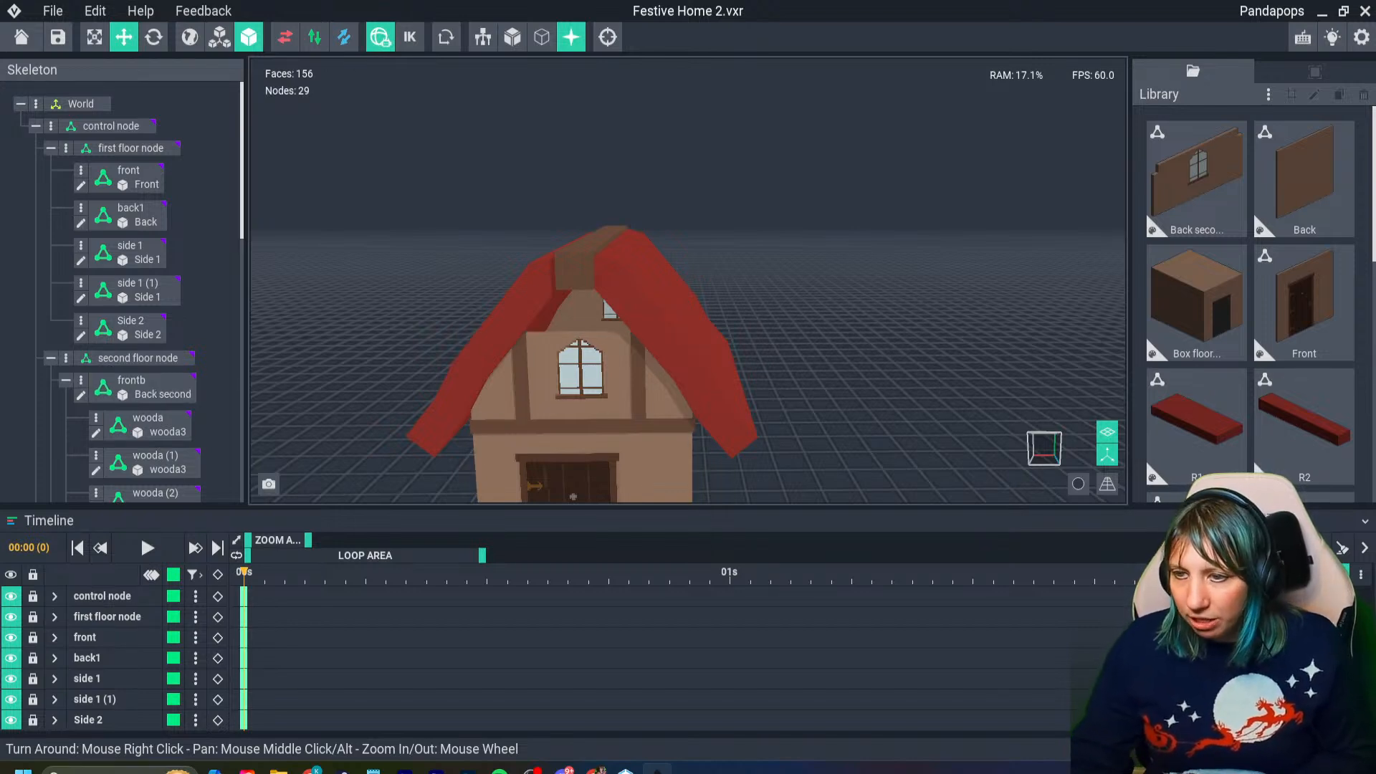
# - Try a Z position of -33 and a Z rotation of -33 on the lowest right roof bar, and undo both changes
pyautogui.scroll(4, 648, 341)
pyautogui.scroll(-3, 724, 416)
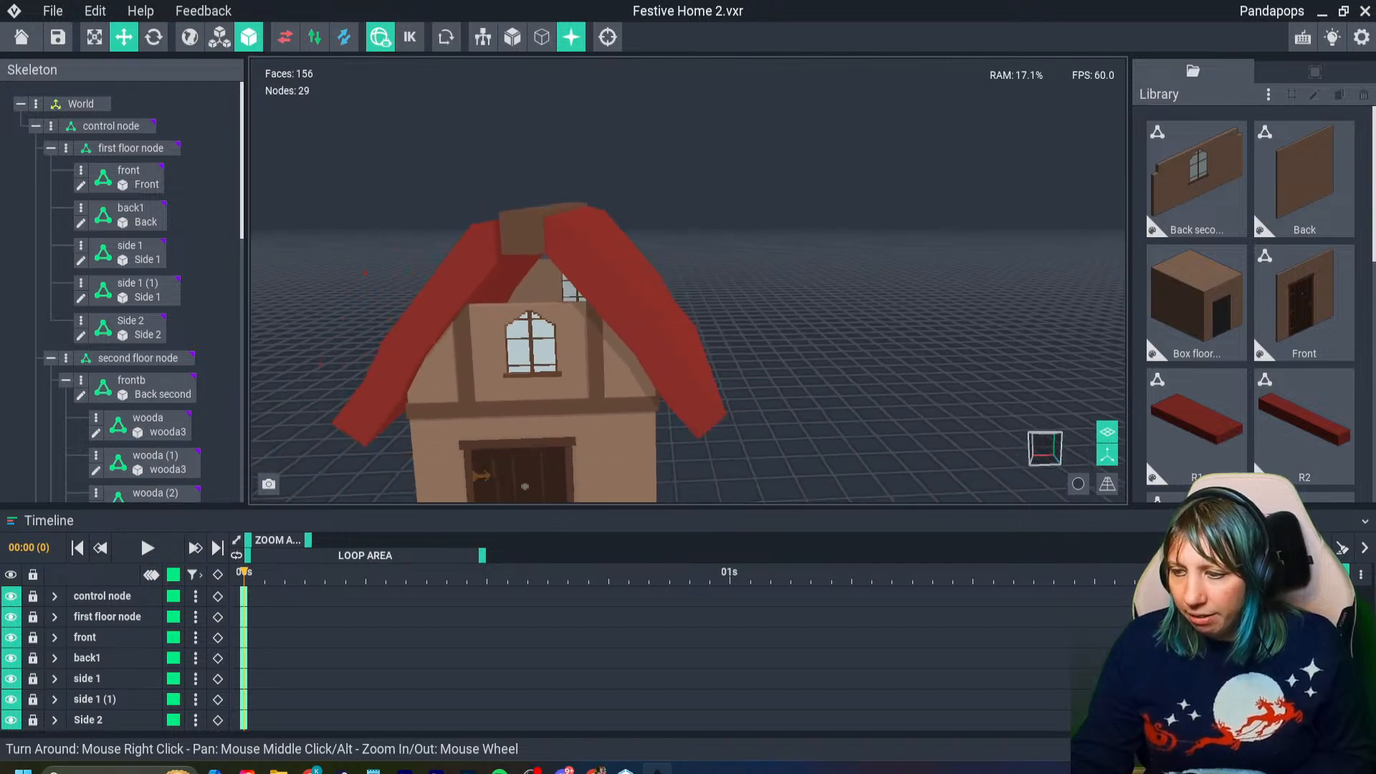
pyautogui.click(692, 387)
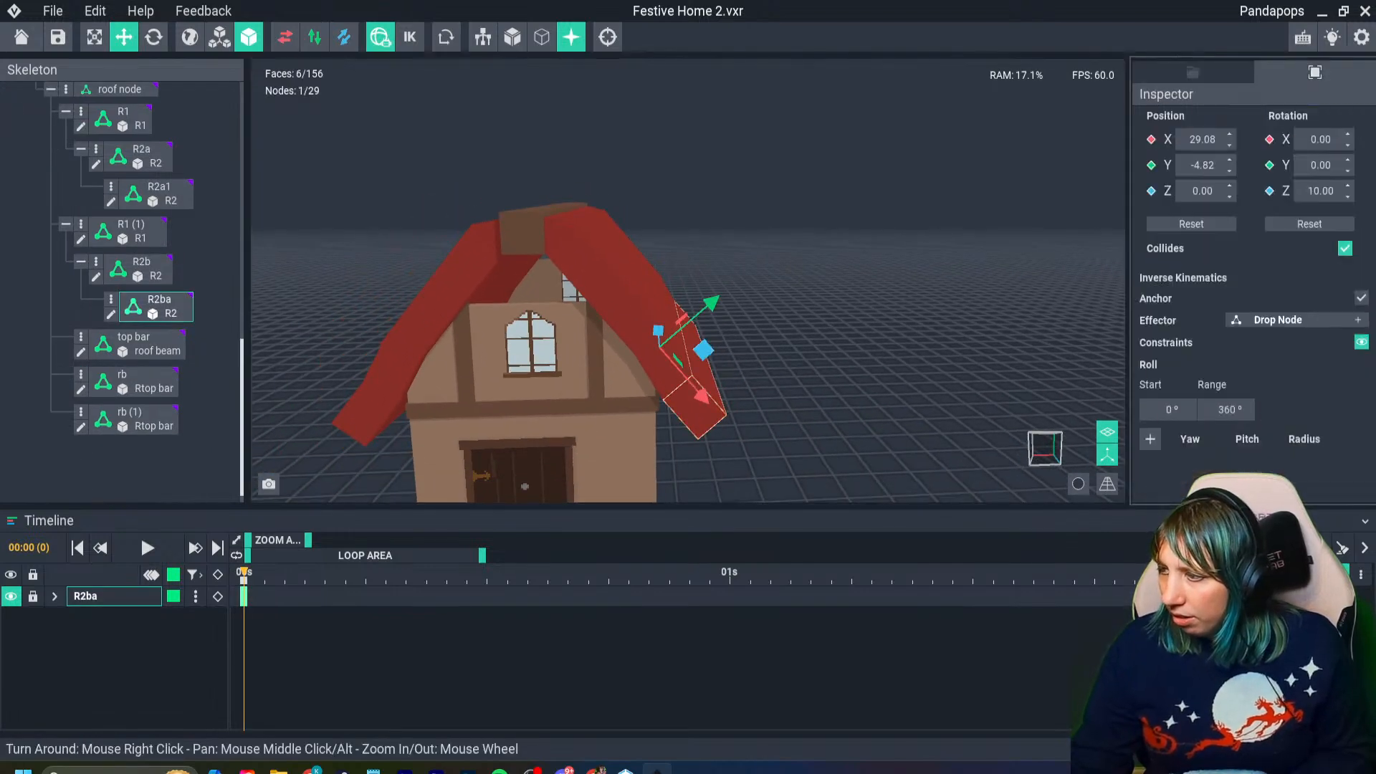
pyautogui.click(1204, 193)
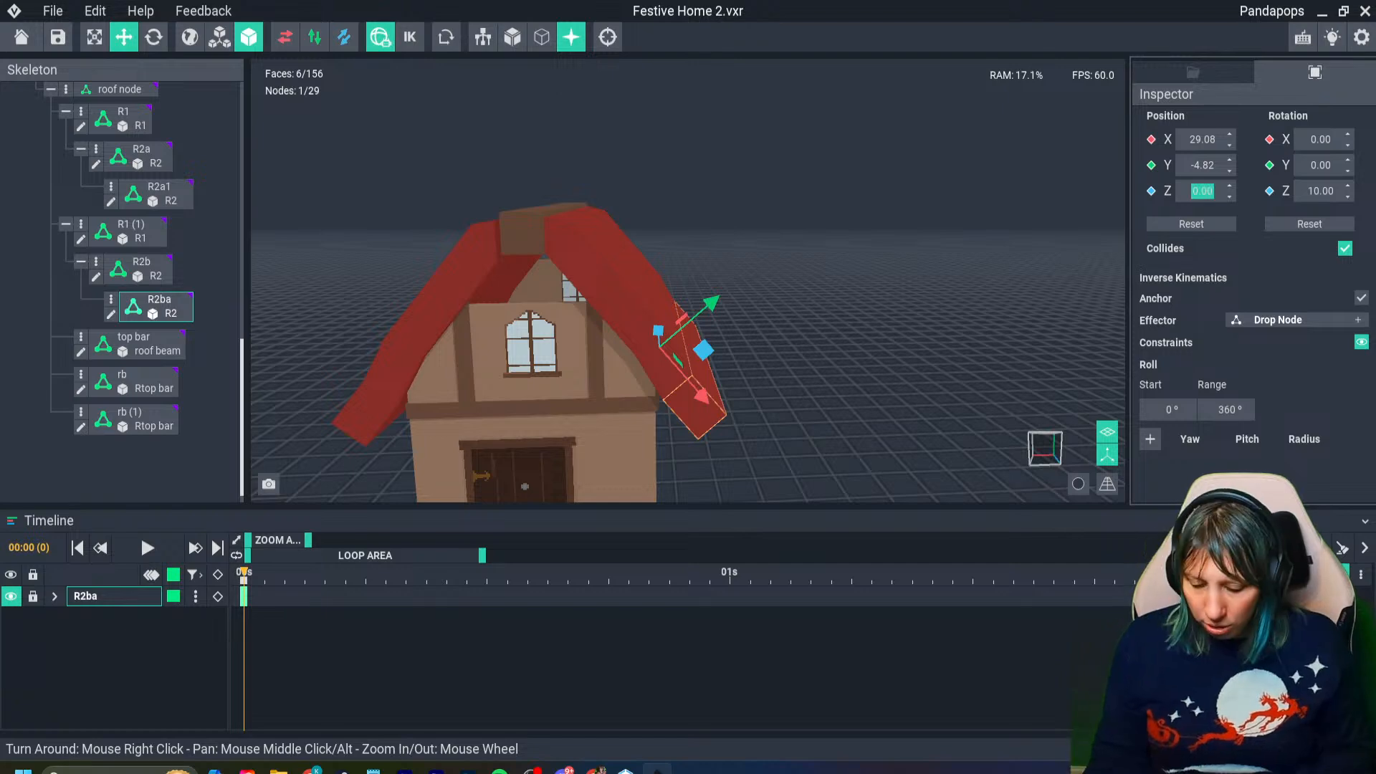
pyautogui.write('-33')
pyautogui.press('Return')
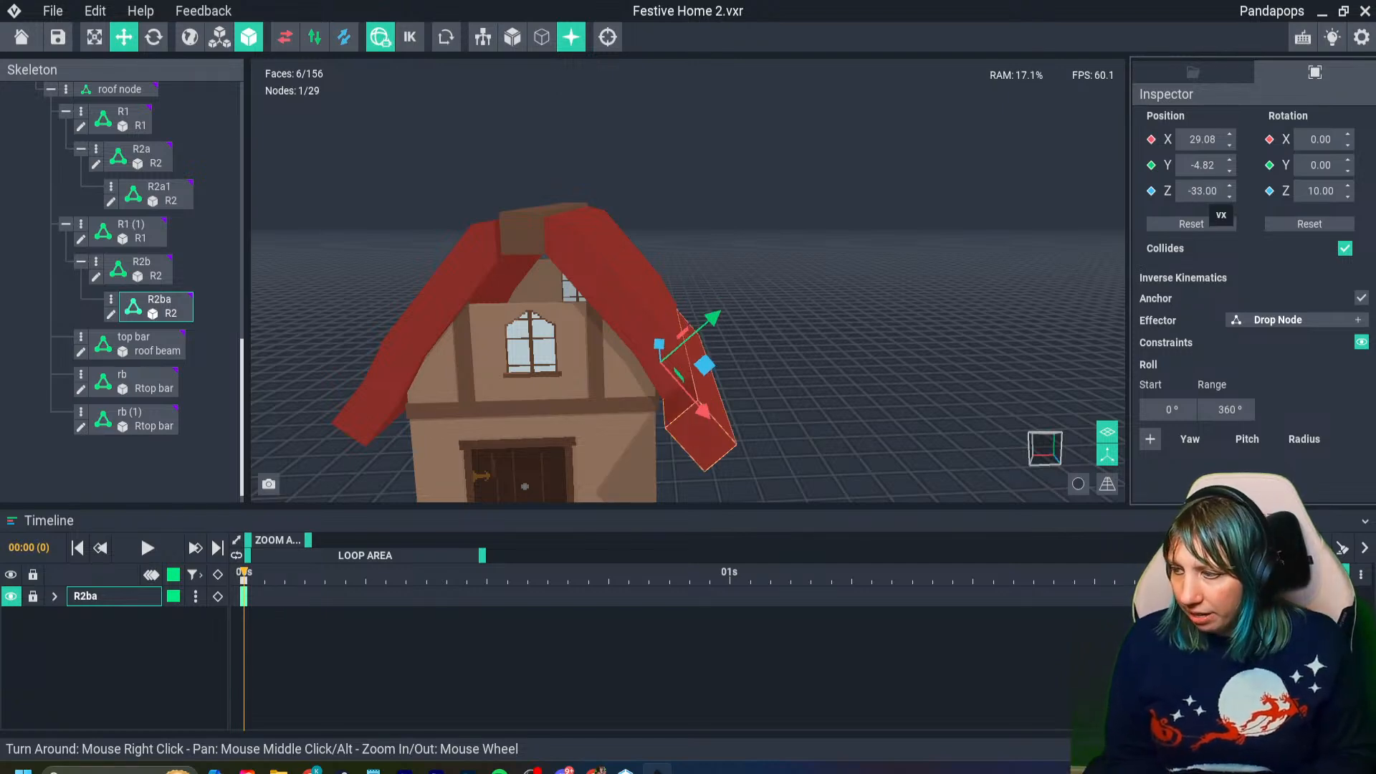
pyautogui.click(1320, 191)
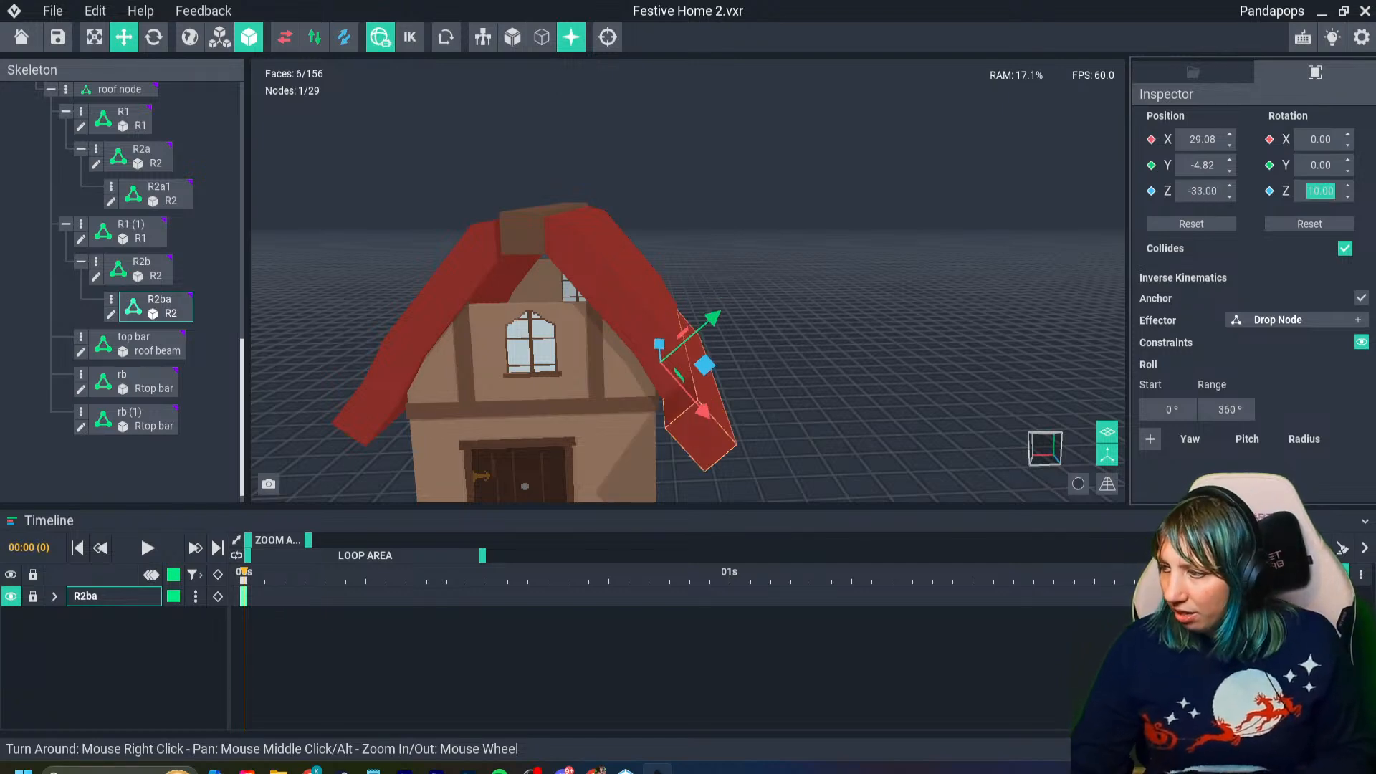
pyautogui.write('-33')
pyautogui.press('Return')
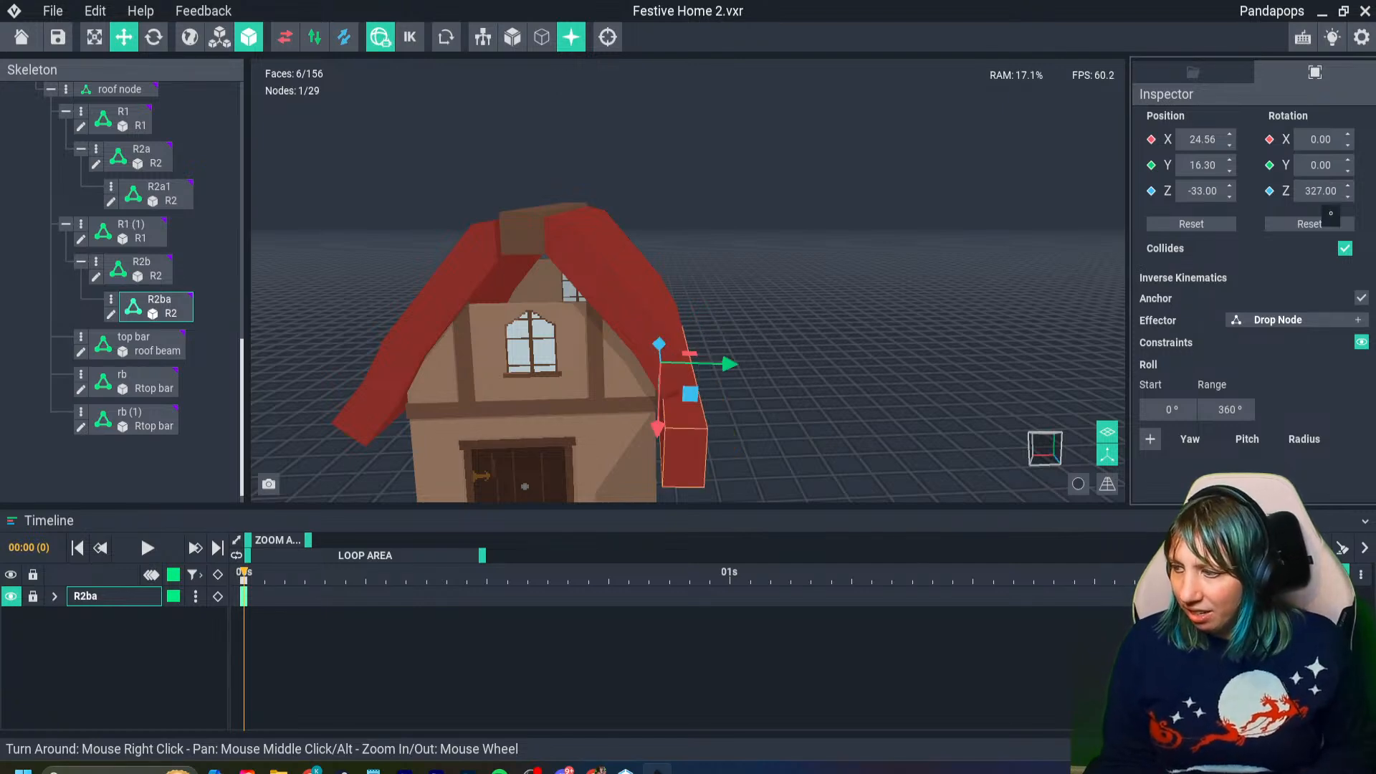
pyautogui.hotkey('ctrl', 'z')
pyautogui.hotkey('ctrl', 'z')
pyautogui.click(881, 272)
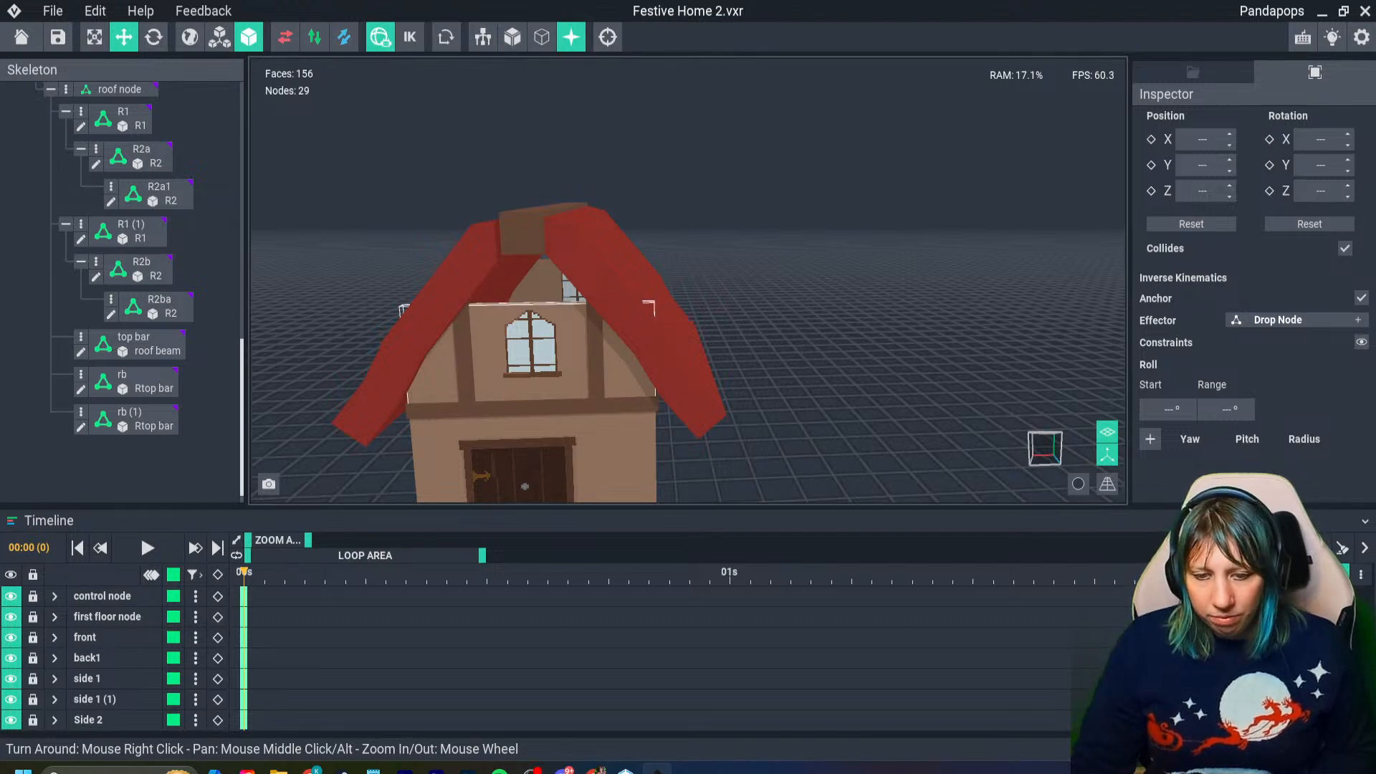
# - Clone the R2 roof bar model in the library under the name Rfront
pyautogui.moveTo(525, 487); pyautogui.dragTo(526, 315, button='right')
pyautogui.scroll(2, 527, 315)
pyautogui.click(622, 283)
pyautogui.click(1192, 72)
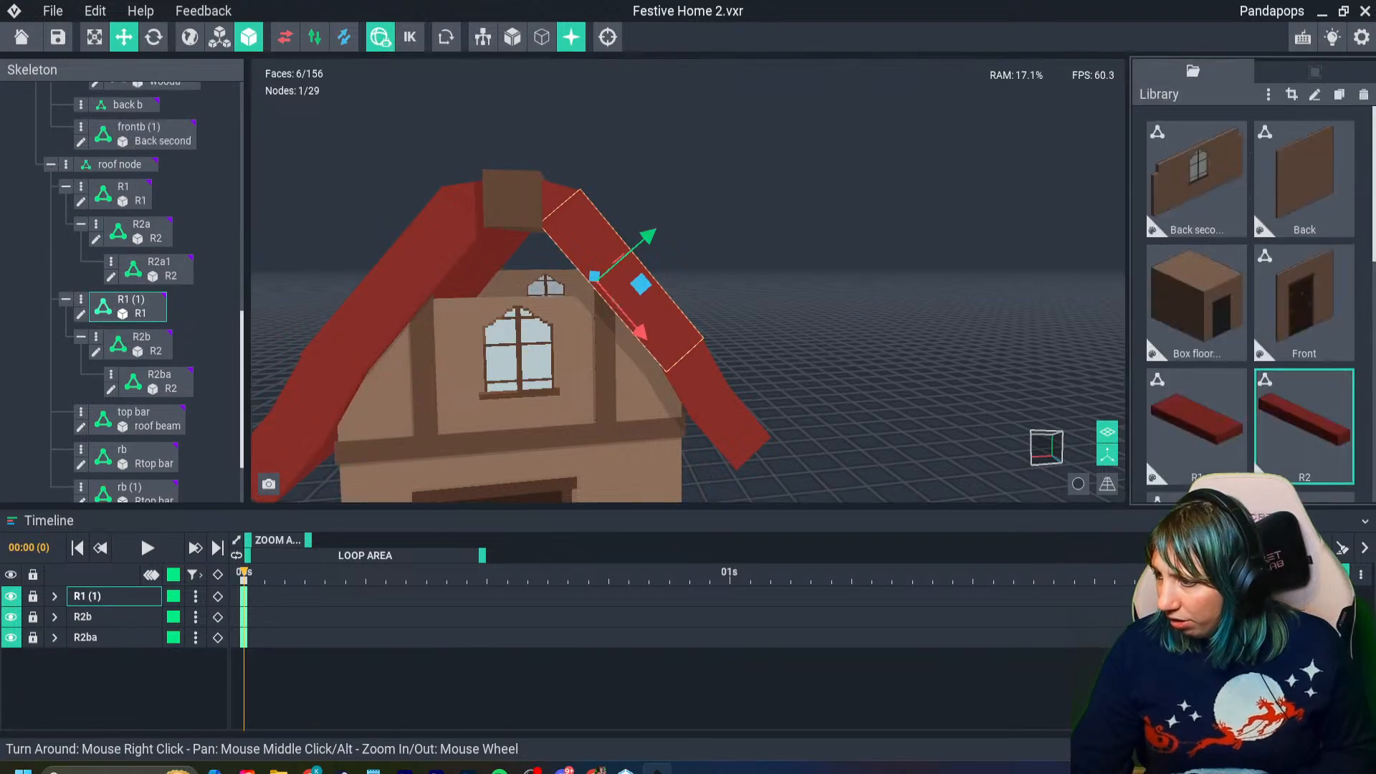
pyautogui.click(1290, 424)
pyautogui.click(1219, 424)
pyautogui.click(1293, 423)
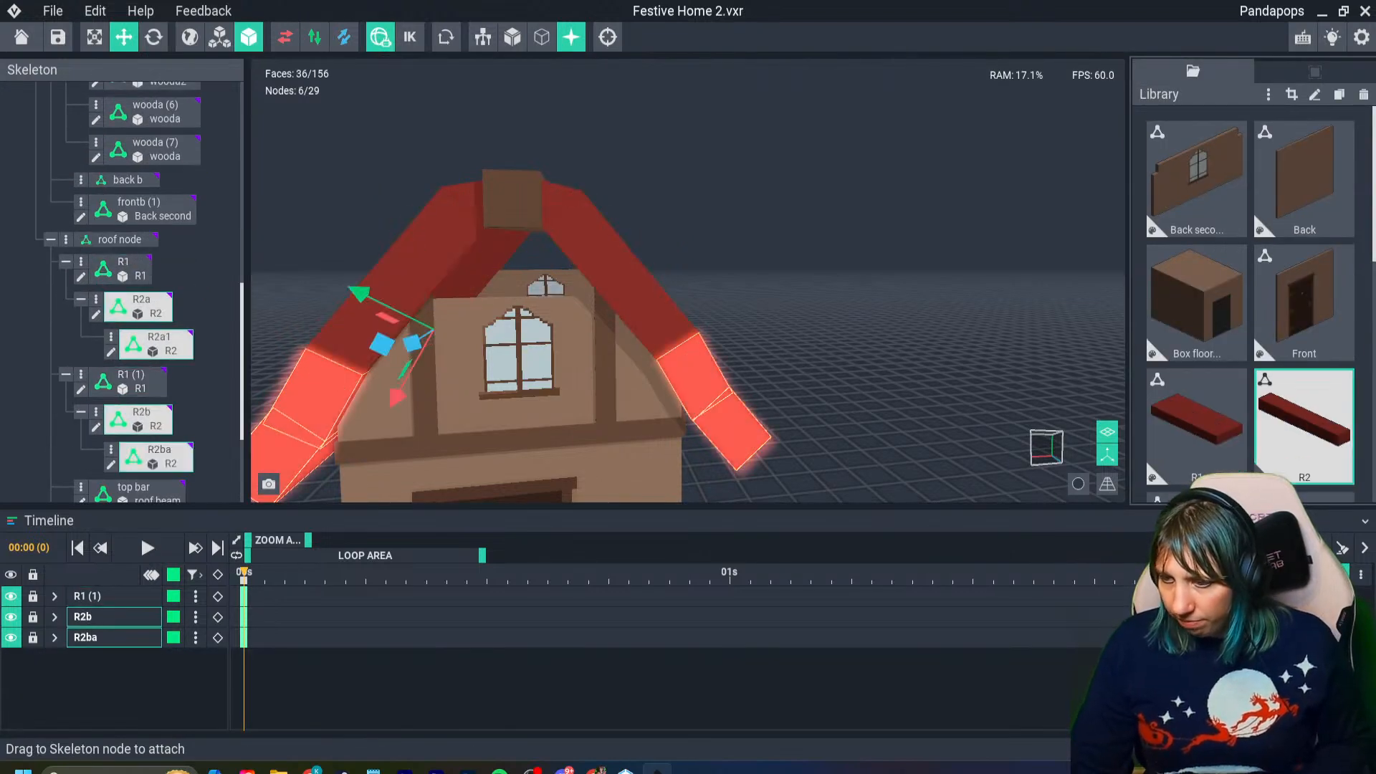
pyautogui.hotkey('ctrl', 'd')
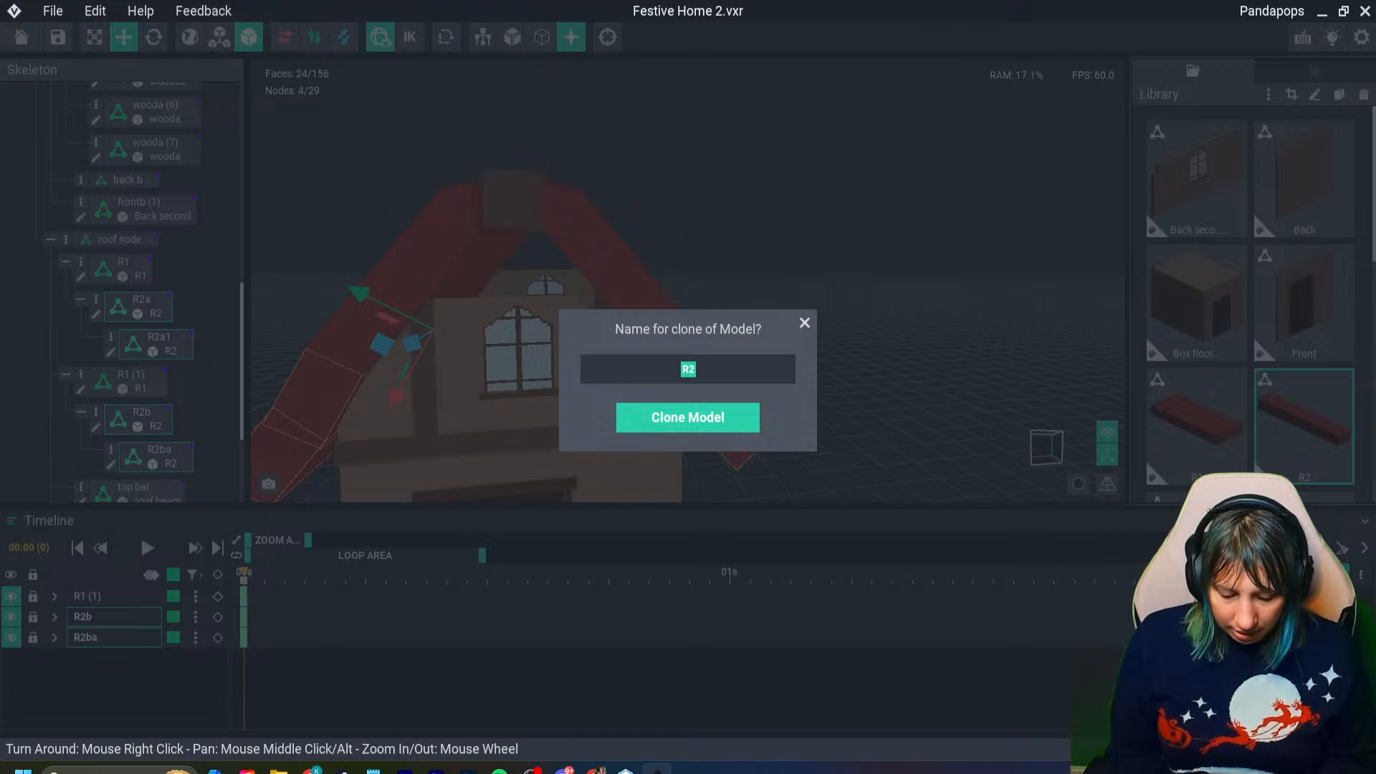
pyautogui.write('Rfront')
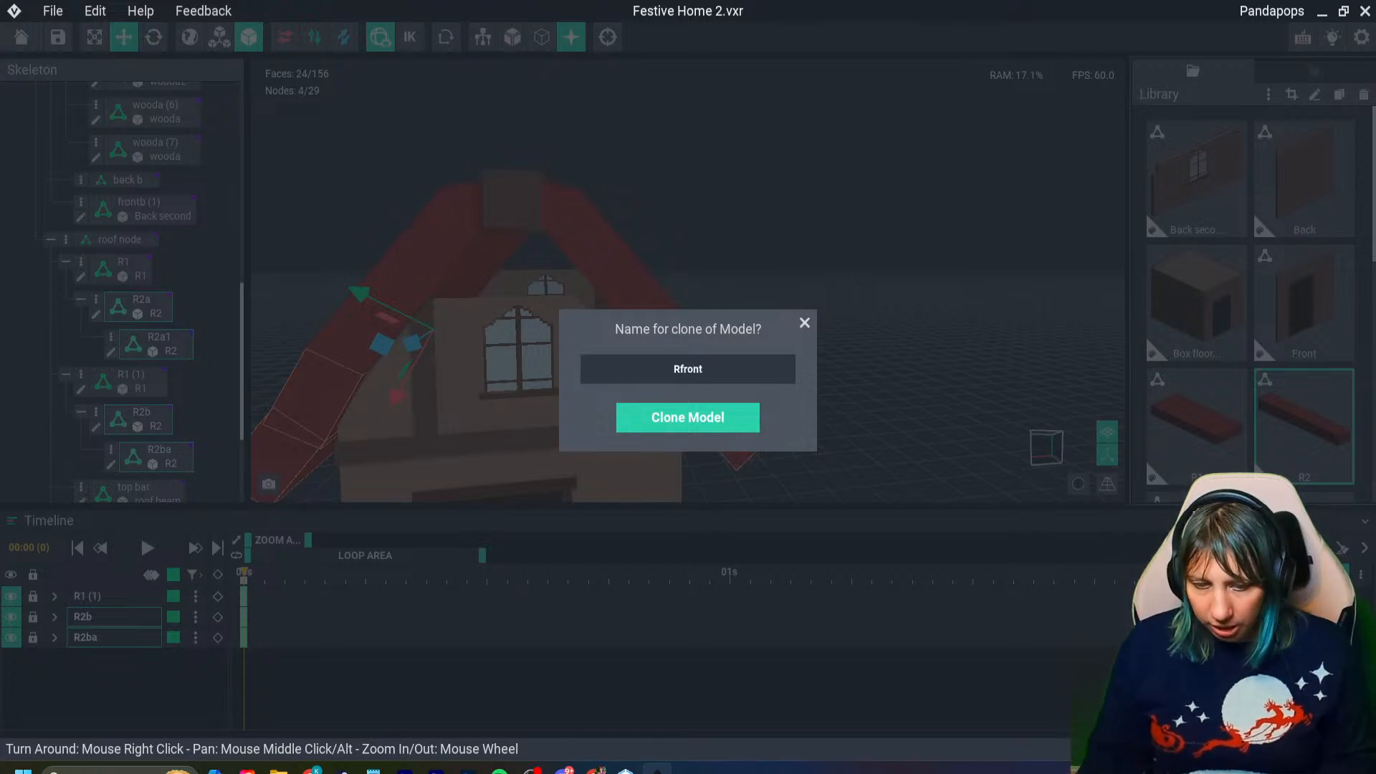
pyautogui.press('Return')
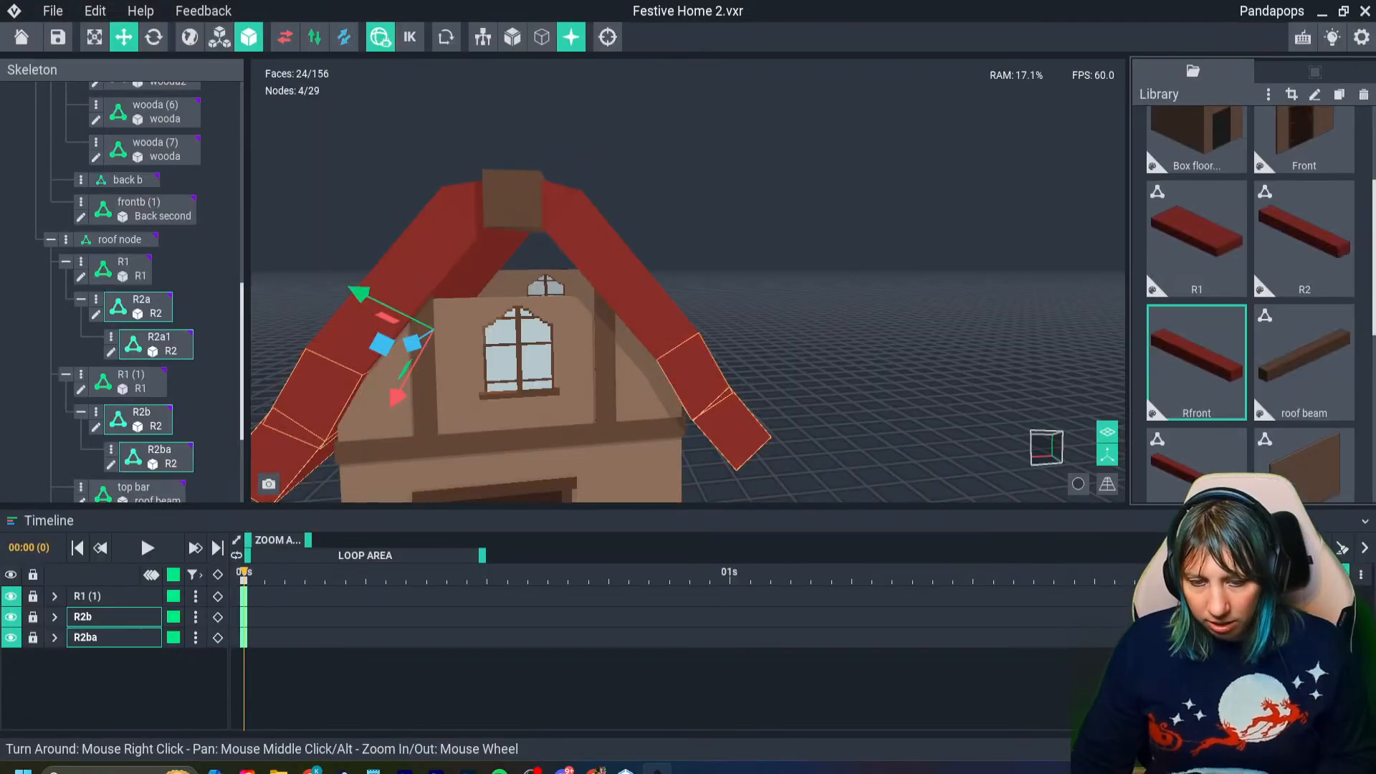
pyautogui.scroll(-2, 1250, 301)
pyautogui.scroll(3, 1251, 301)
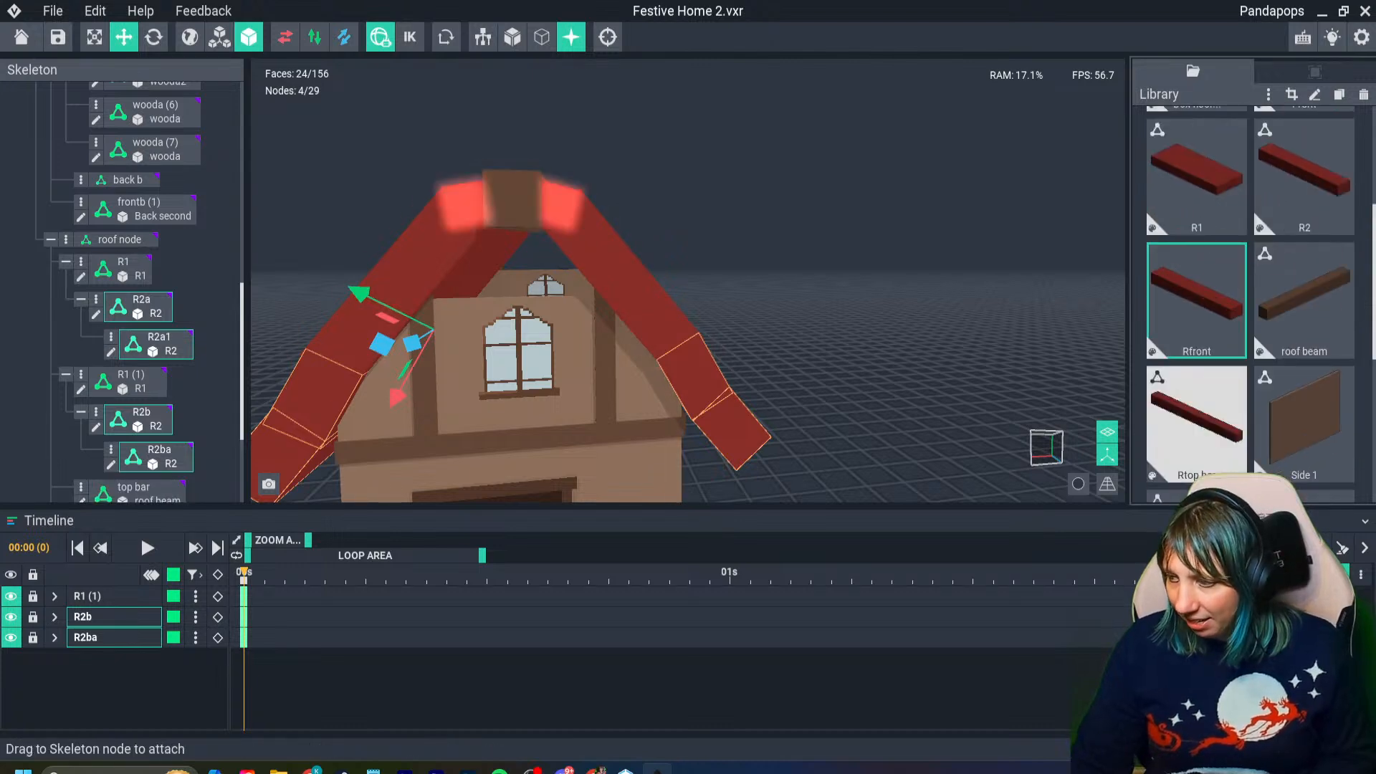
pyautogui.scroll(-2, 1251, 301)
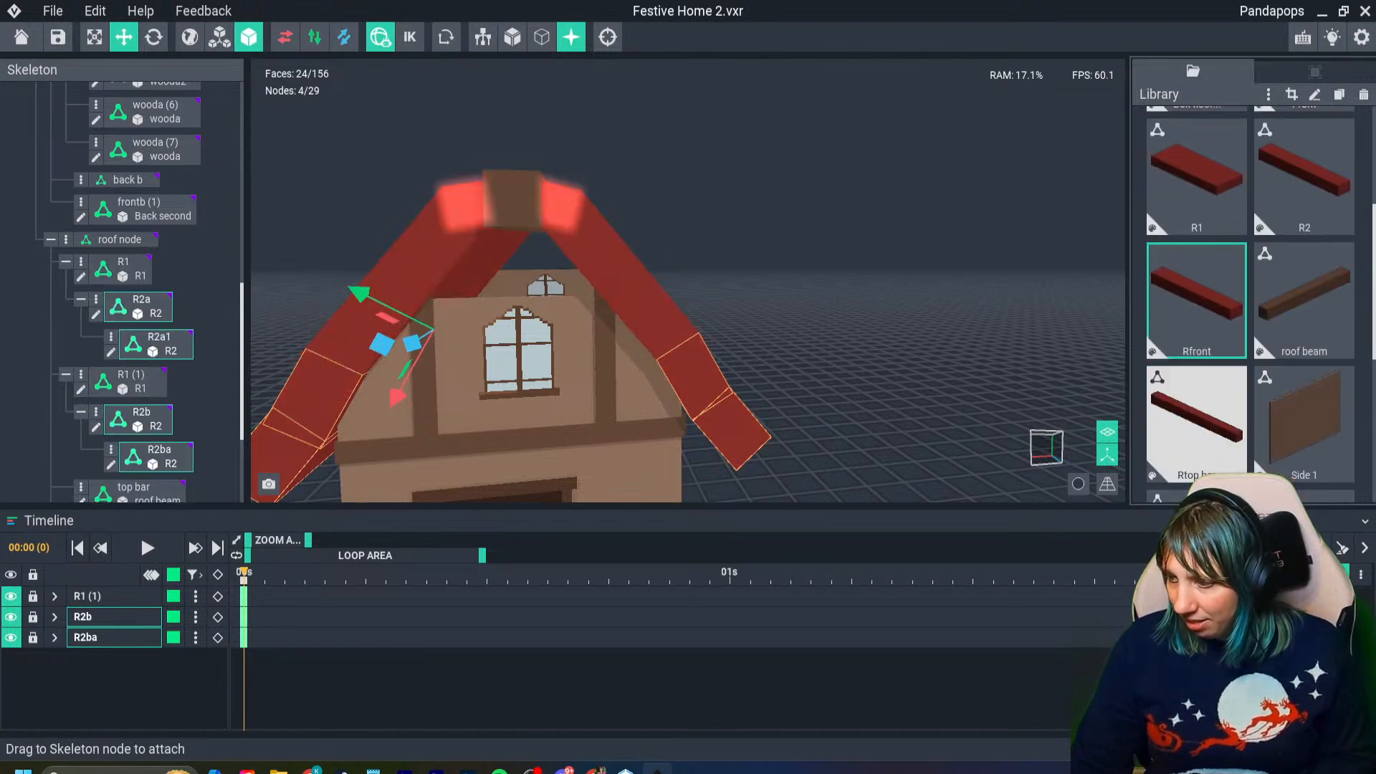
pyautogui.click(1197, 423)
pyautogui.click(1197, 301)
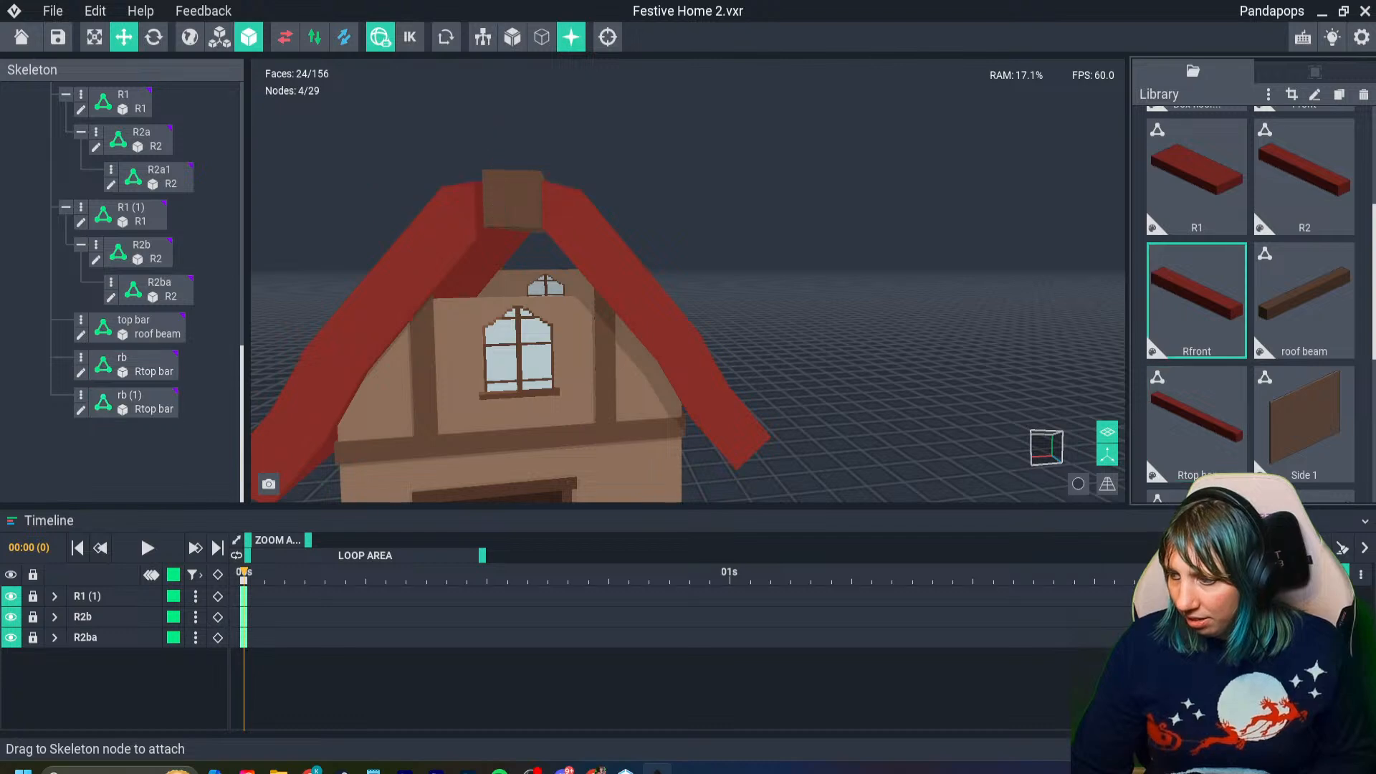
pyautogui.doubleClick(1197, 301)
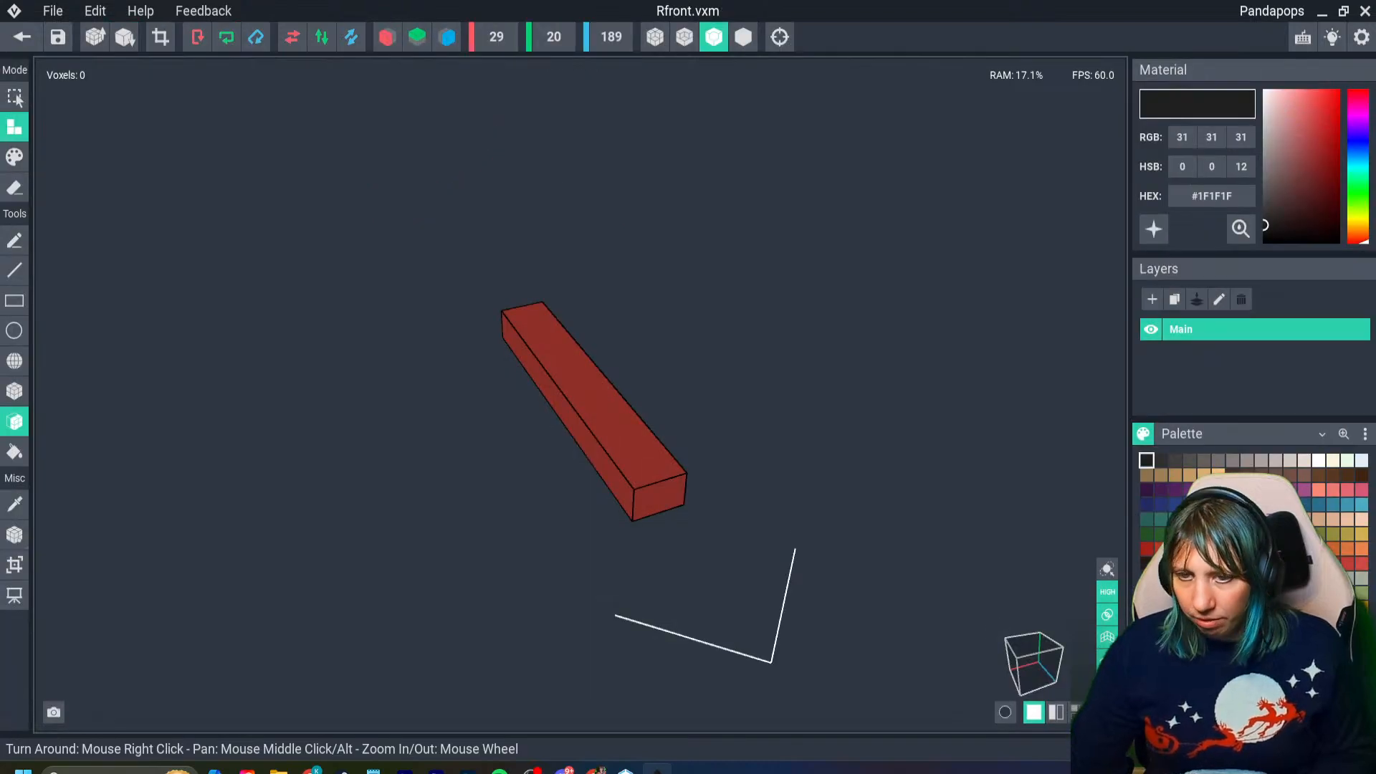
pyautogui.click(22, 37)
# - Create a new node named fronta under the roof node
pyautogui.click(537, 283)
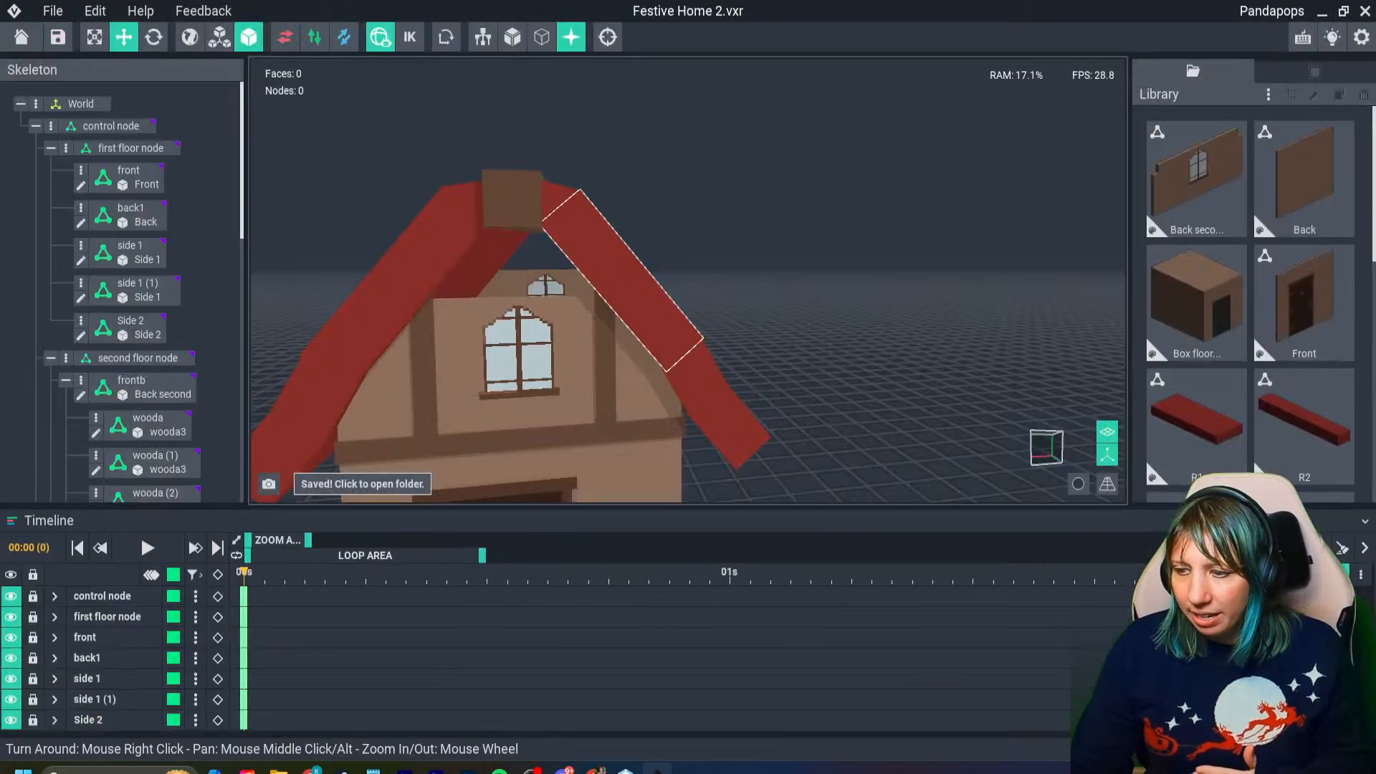
pyautogui.click(401, 286)
pyautogui.click(66, 277)
pyautogui.click(118, 295)
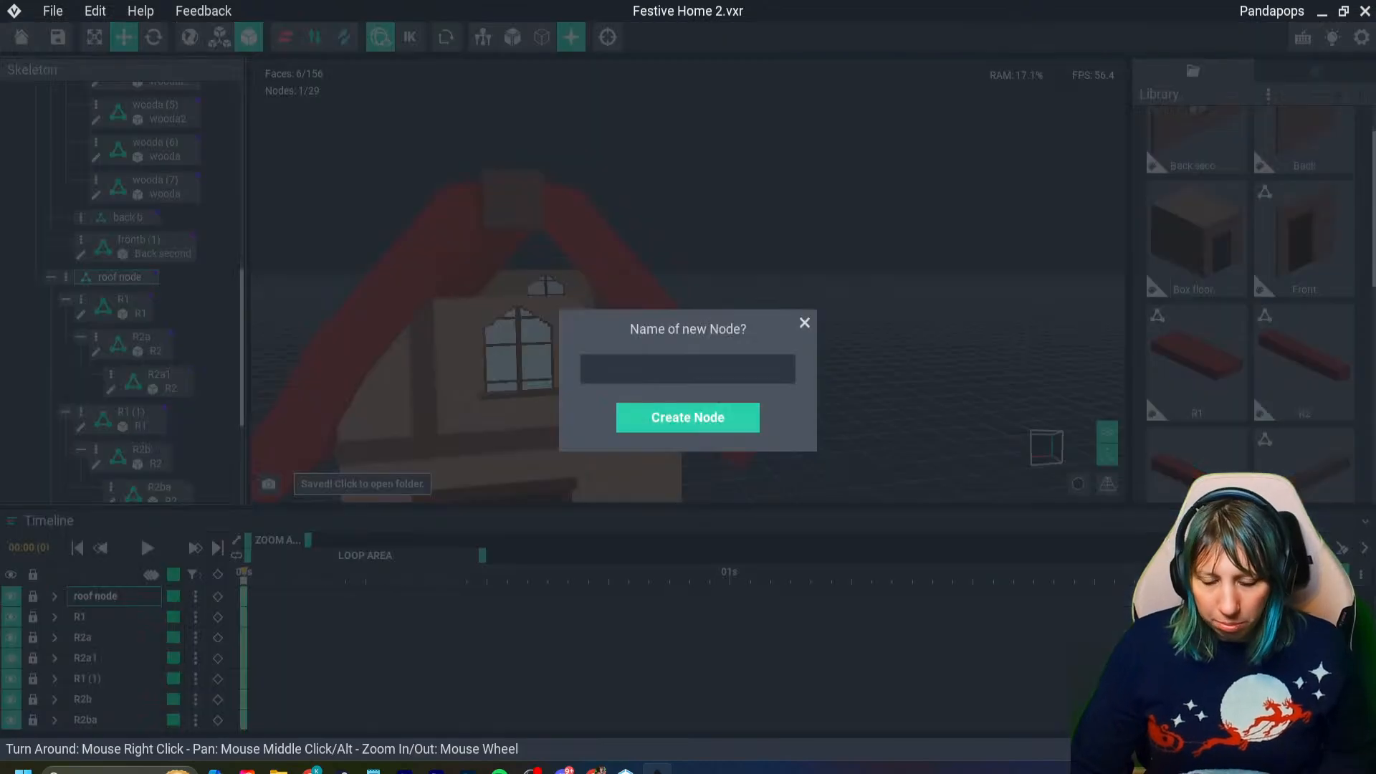
pyautogui.write('front')
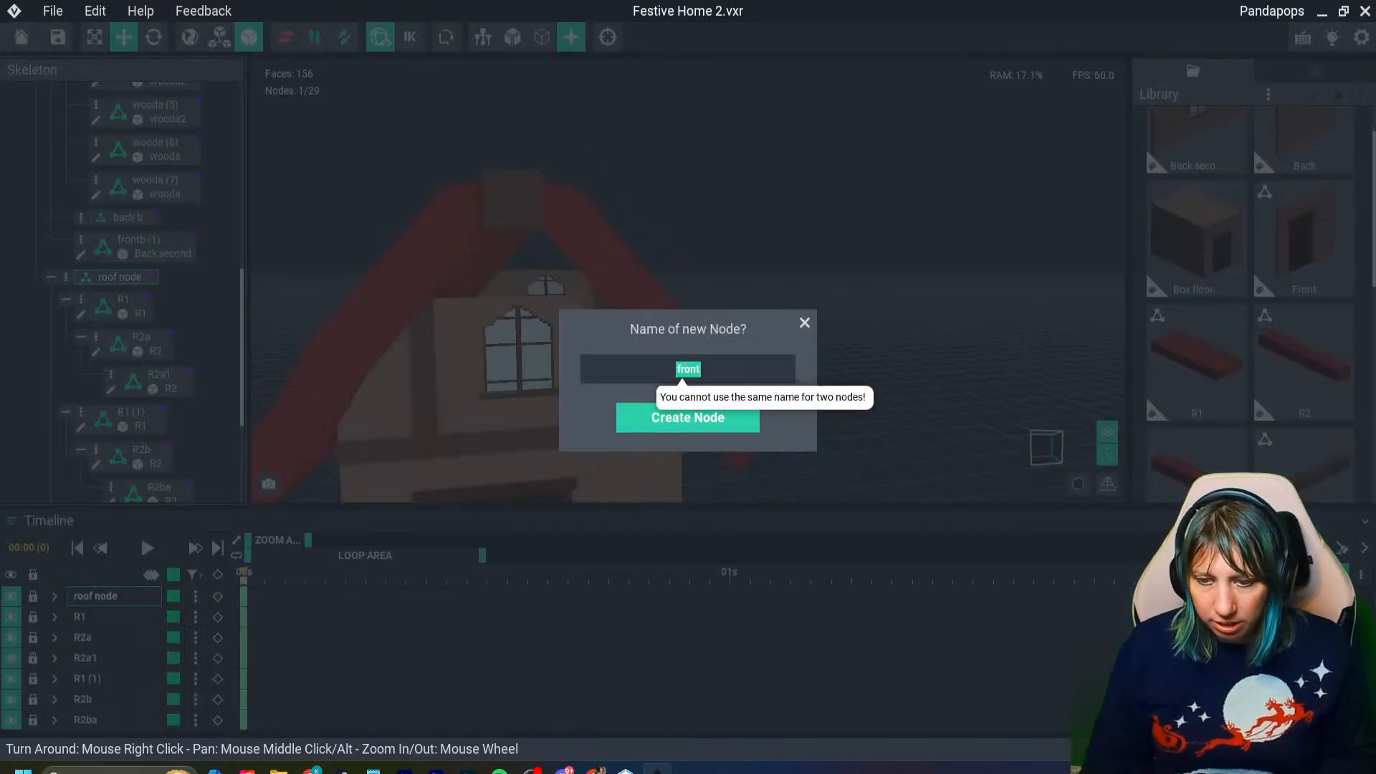
pyautogui.write('a')
pyautogui.press('Return')
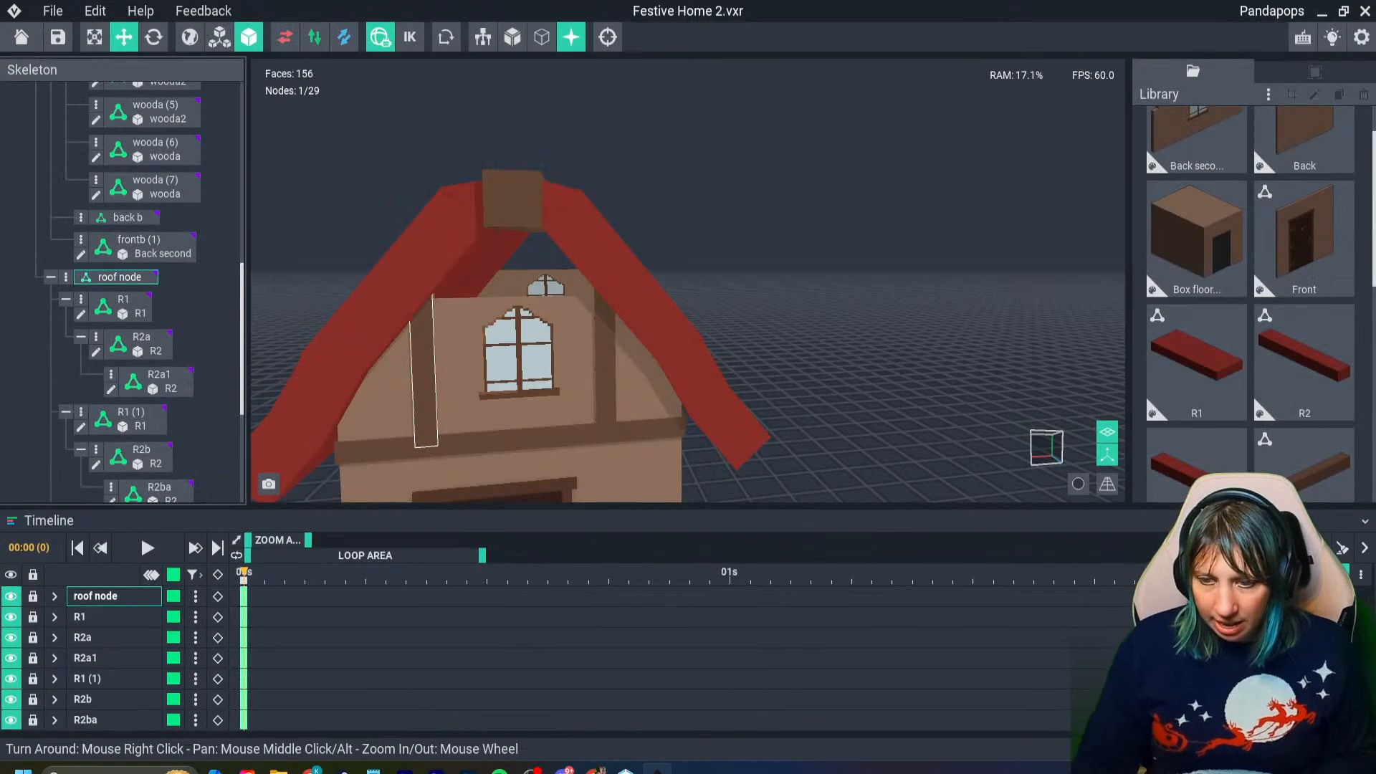
# - Attach the Rfront model to the fronta node and raise the bar to the front gable
pyautogui.scroll(-2, 200, 301)
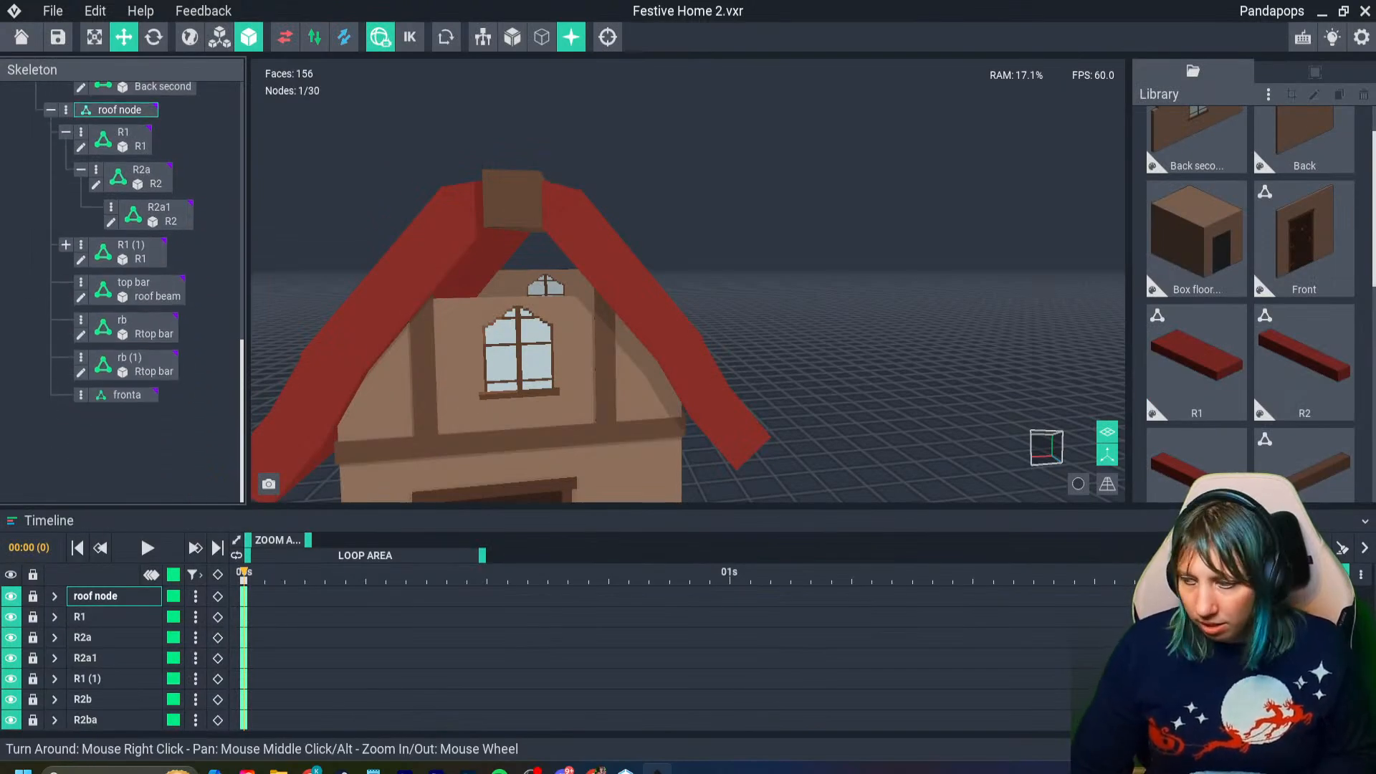
pyautogui.scroll(-3, 1197, 362)
pyautogui.moveTo(1197, 237); pyautogui.dragTo(132, 401)
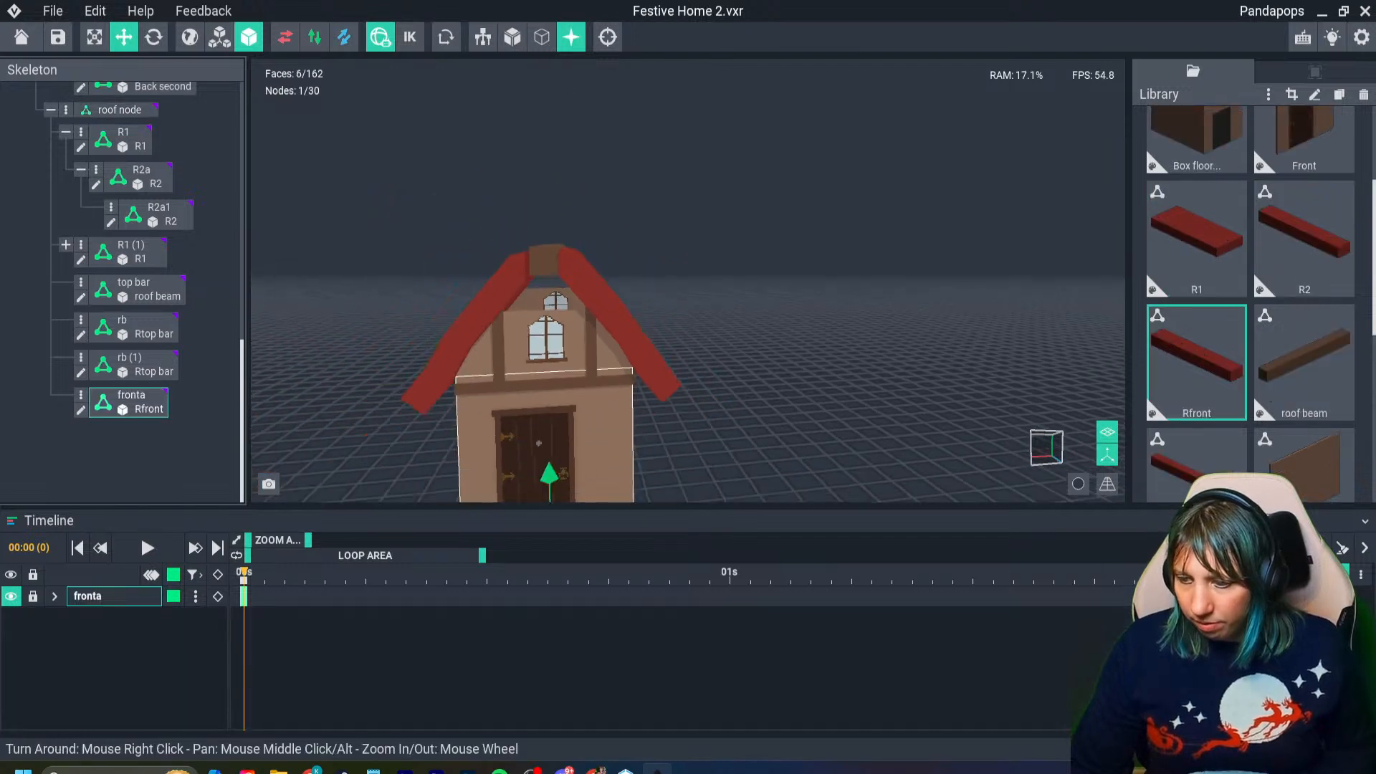
pyautogui.scroll(6, 563, 269)
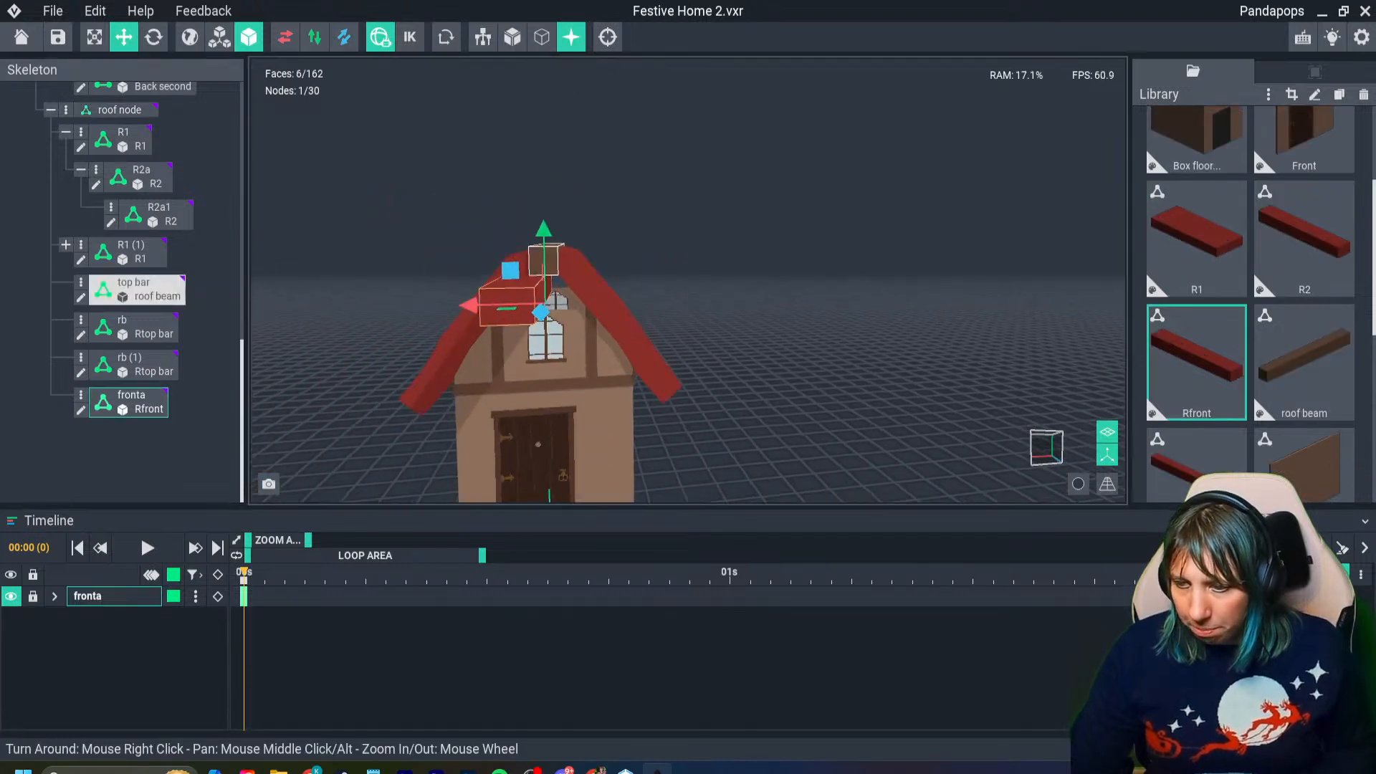
# - Rotate the fronta bar so it lies horizontally across the house's front gable
pyautogui.press('e')
pyautogui.moveTo(463, 169); pyautogui.dragTo(474, 219, button='right')
pyautogui.click(532, 211)
pyautogui.click(469, 275)
pyautogui.moveTo(566, 222); pyautogui.dragTo(513, 288)
pyautogui.moveTo(497, 298)
pyautogui.mouseDown(button='right')
pyautogui.moveTo(491, 278)
pyautogui.moveTo(516, 293)
pyautogui.mouseUp(button='right')
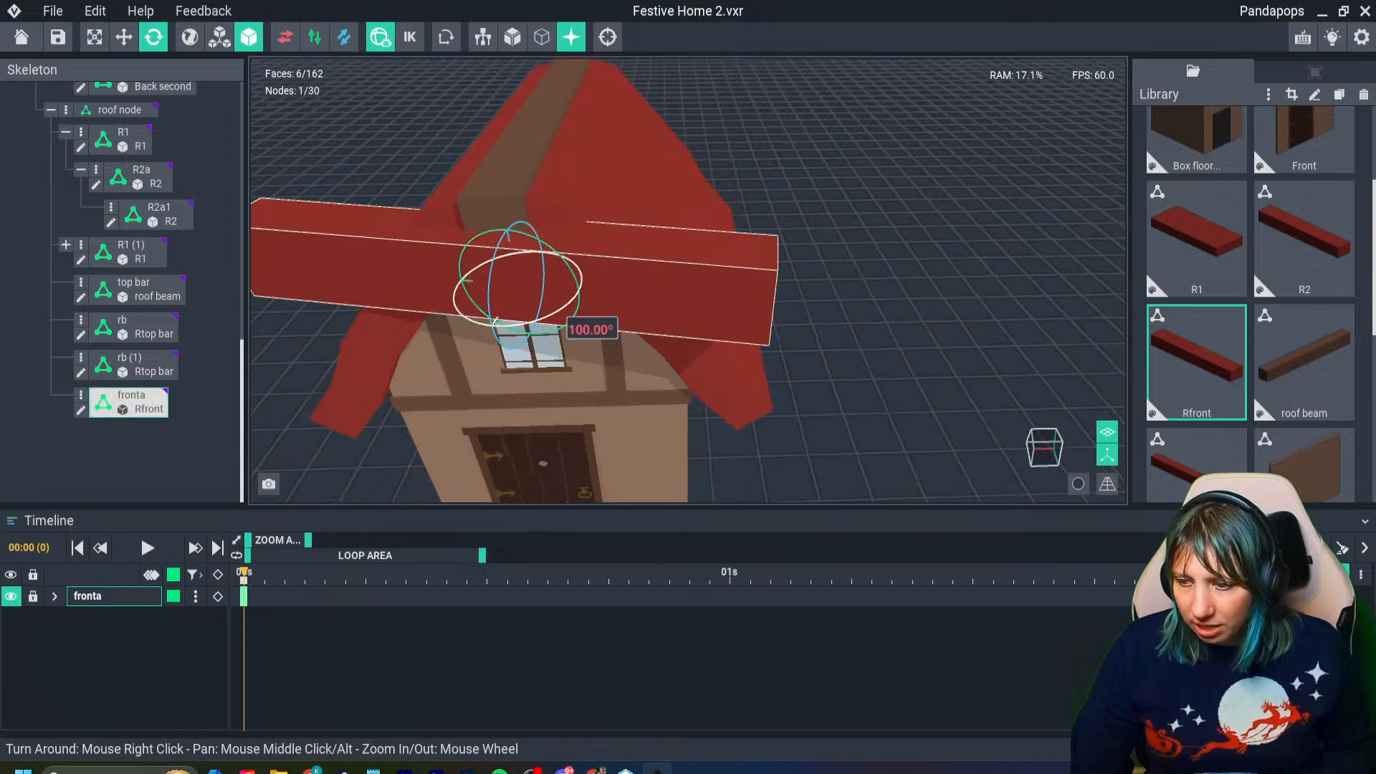
pyautogui.moveTo(495, 324); pyautogui.dragTo(510, 301)
# - Move the crosswise bar up beneath the ridge beam, above the second-floor window wall
pyautogui.click(123, 37)
pyautogui.moveTo(510, 301); pyautogui.dragTo(523, 248, button='right')
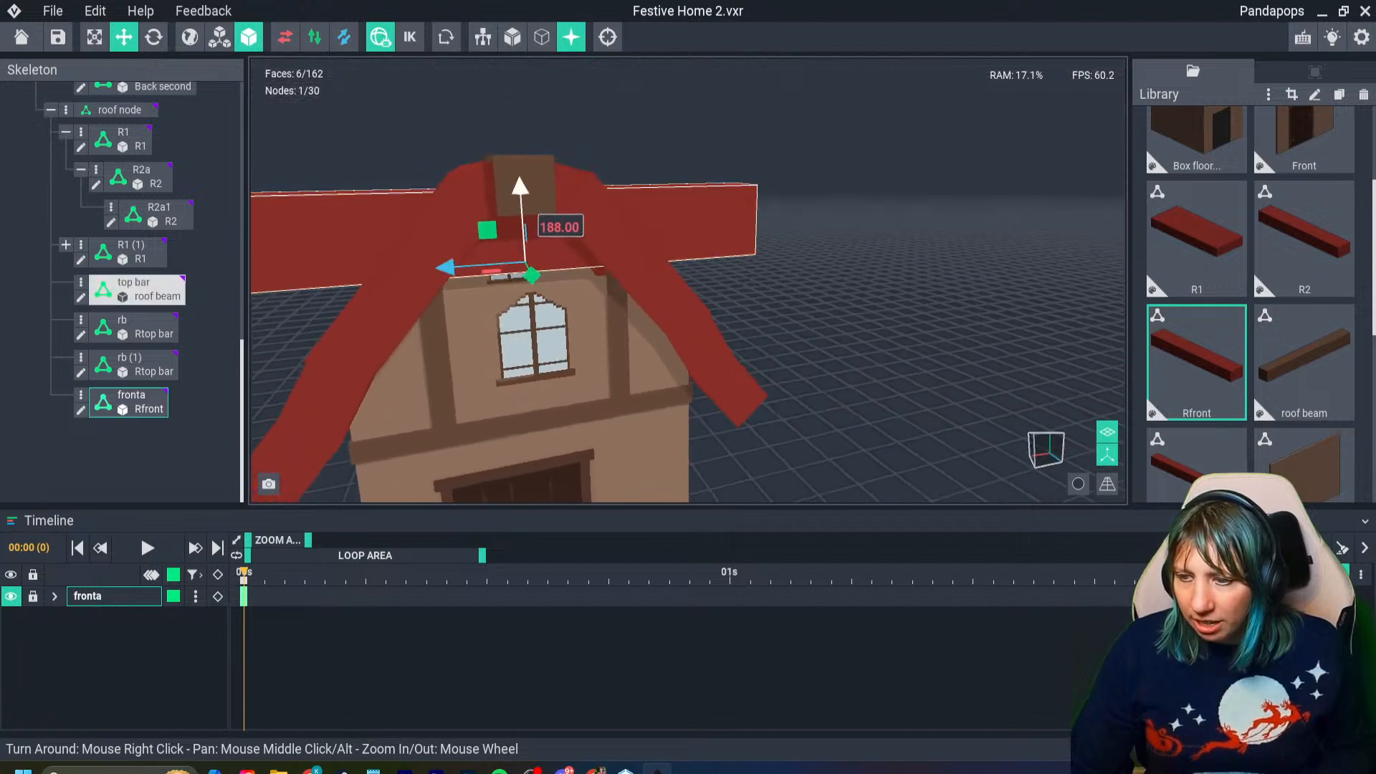
pyautogui.click(523, 205)
pyautogui.click(524, 228)
pyautogui.moveTo(521, 195); pyautogui.dragTo(523, 207)
pyautogui.moveTo(519, 267); pyautogui.dragTo(531, 243, button='right')
# - Adjust the crosswise bar's depth so it fills the front roof opening just behind the roof edge
pyautogui.scroll(4, 532, 245)
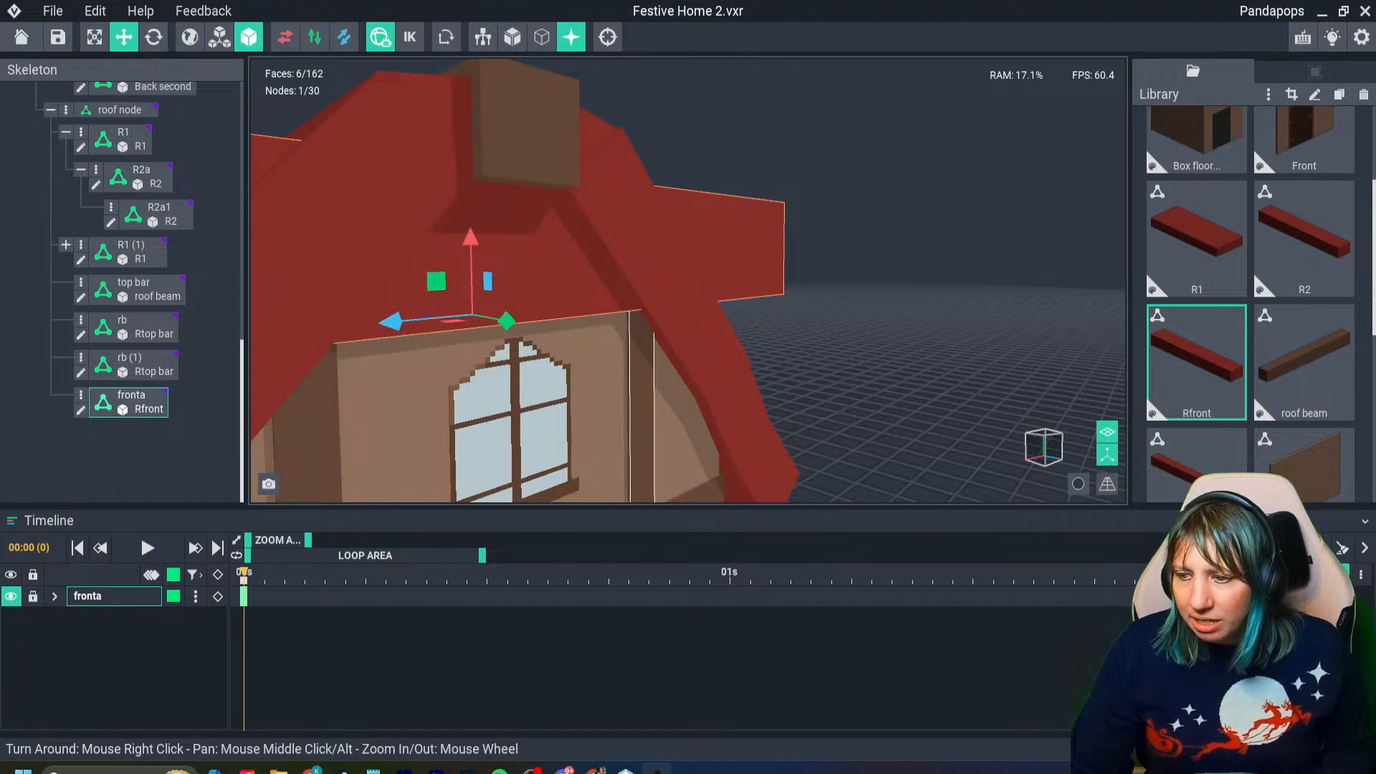
pyautogui.moveTo(506, 320); pyautogui.dragTo(498, 319)
pyautogui.moveTo(497, 318); pyautogui.dragTo(542, 324, button='right')
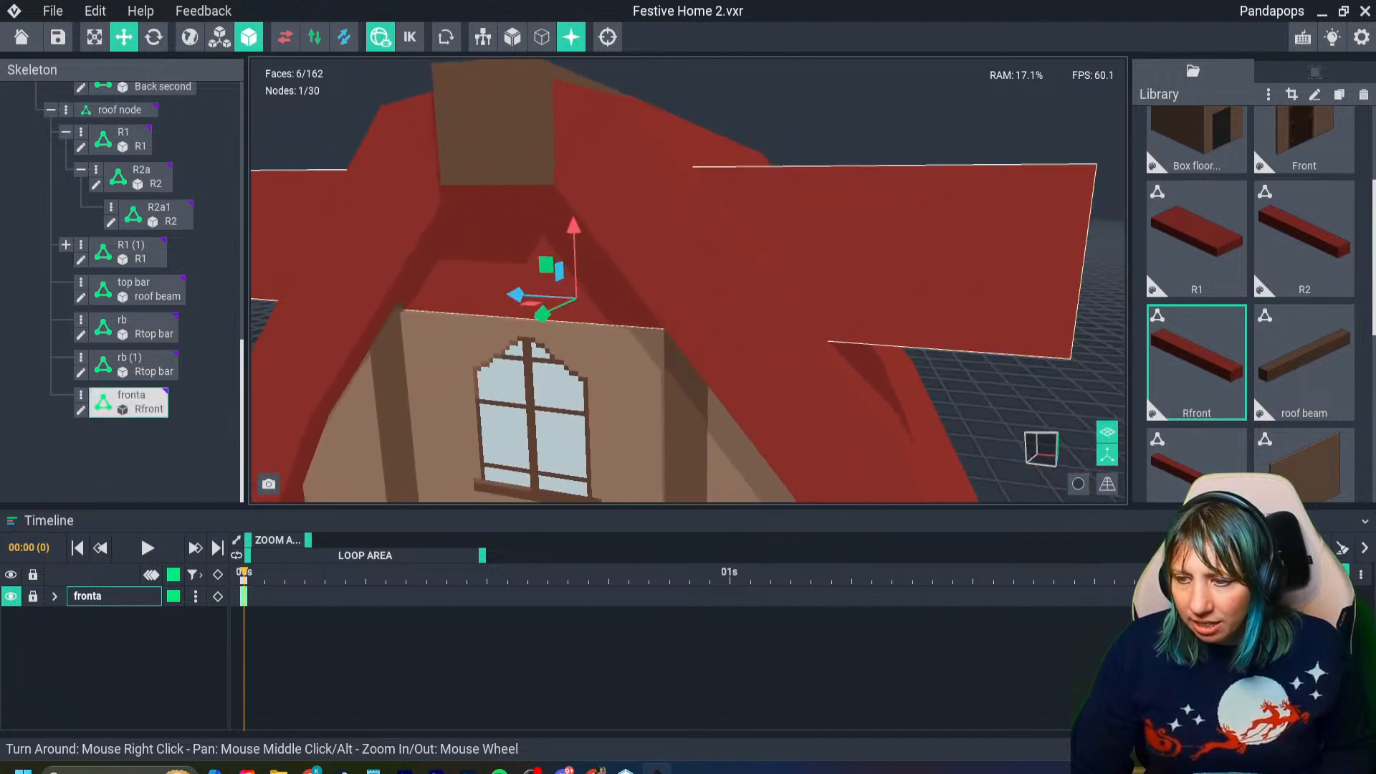
pyautogui.moveTo(545, 311); pyautogui.dragTo(537, 315)
pyautogui.moveTo(543, 321); pyautogui.dragTo(553, 328, button='right')
pyautogui.scroll(-4, 563, 337)
pyautogui.moveTo(602, 371); pyautogui.dragTo(628, 417, button='right')
pyautogui.scroll(6, 599, 375)
pyautogui.scroll(-5, 599, 375)
# - Open the Rfront bar's voxel model for editing, viewed in place against the house
pyautogui.press('Tab')
pyautogui.moveTo(836, 480); pyautogui.dragTo(766, 473, button='right')
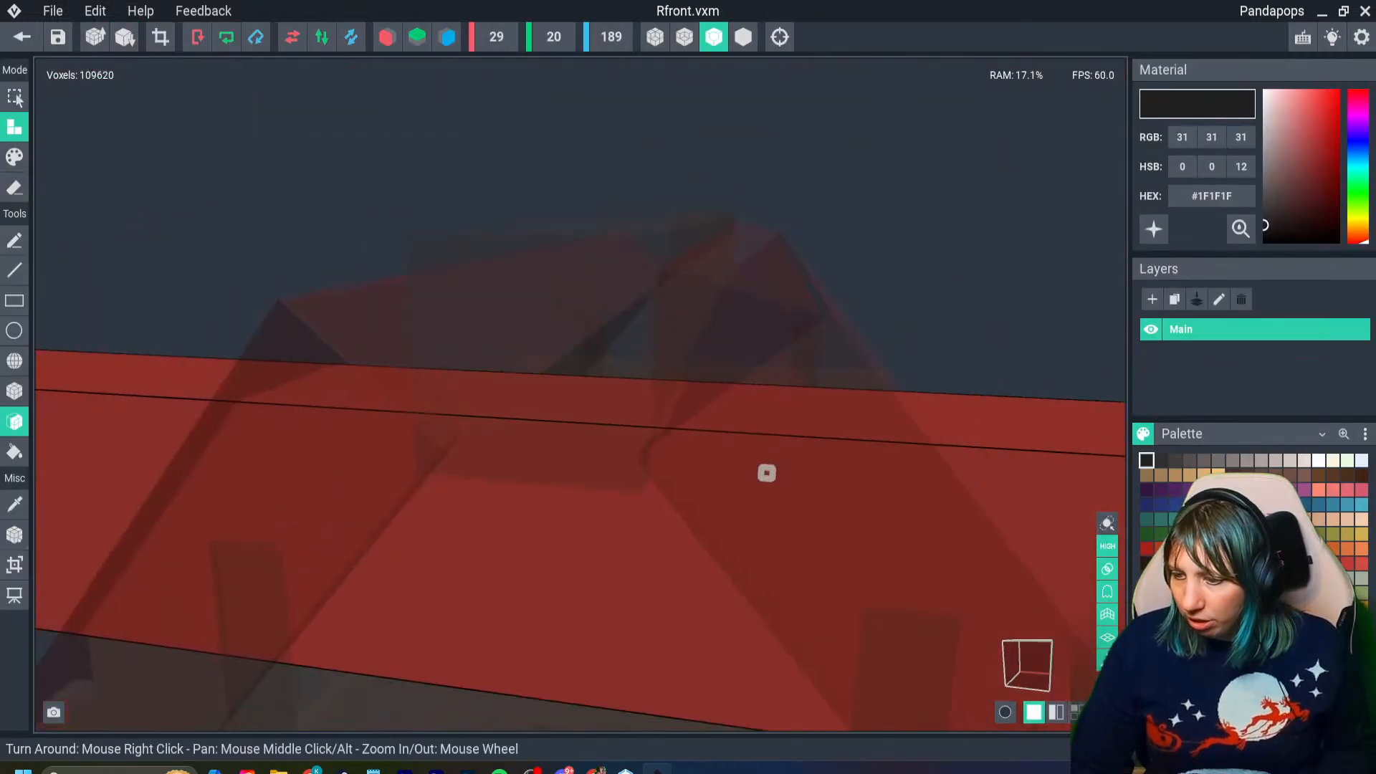
pyautogui.scroll(-3, 834, 535)
pyautogui.moveTo(835, 535); pyautogui.dragTo(856, 519, button='right')
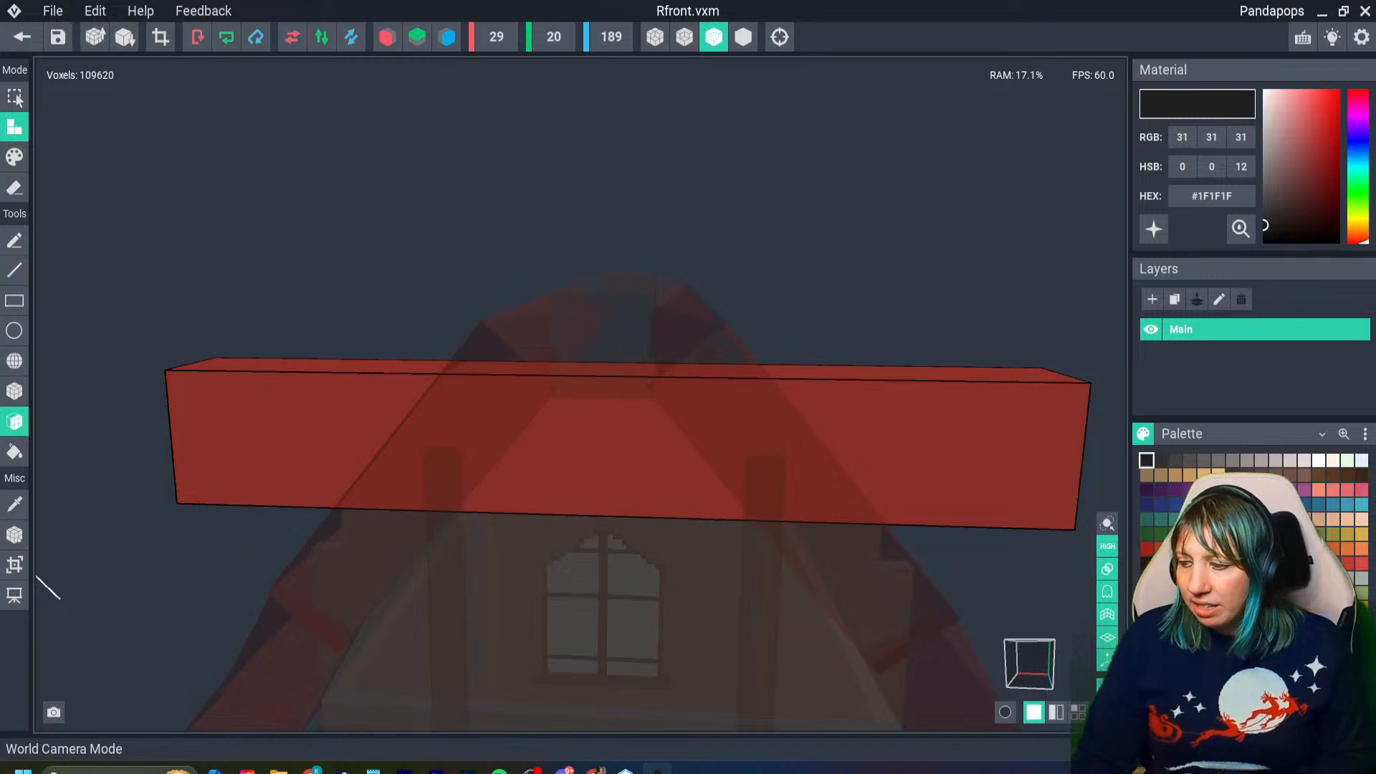
# - Switch world camera mode off and back on to compare the bar's orientation with the surrounding house
pyautogui.click(1107, 524)
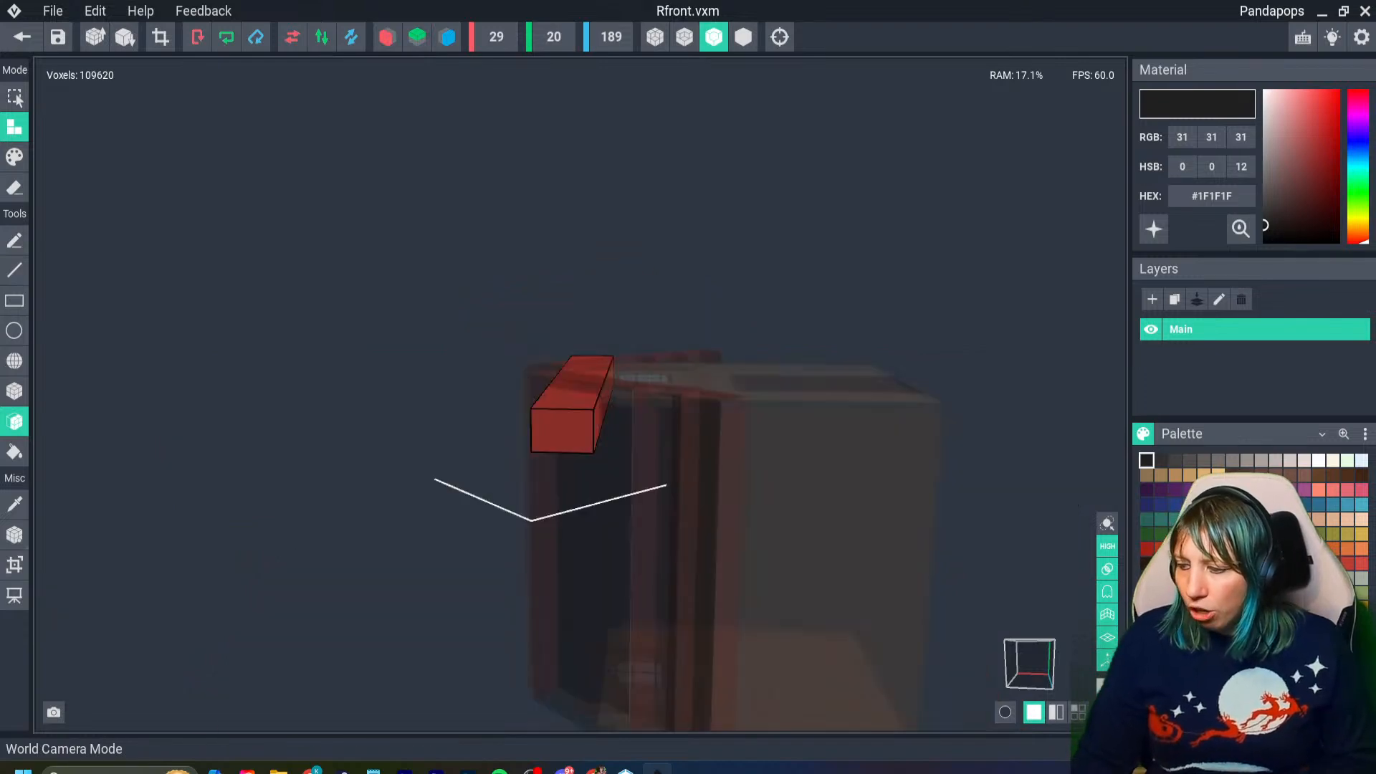
pyautogui.moveTo(853, 473); pyautogui.dragTo(1025, 416, button='right')
pyautogui.moveTo(581, 393)
pyautogui.mouseDown(button='right')
pyautogui.moveTo(624, 344)
pyautogui.moveTo(746, 312)
pyautogui.mouseUp(button='right')
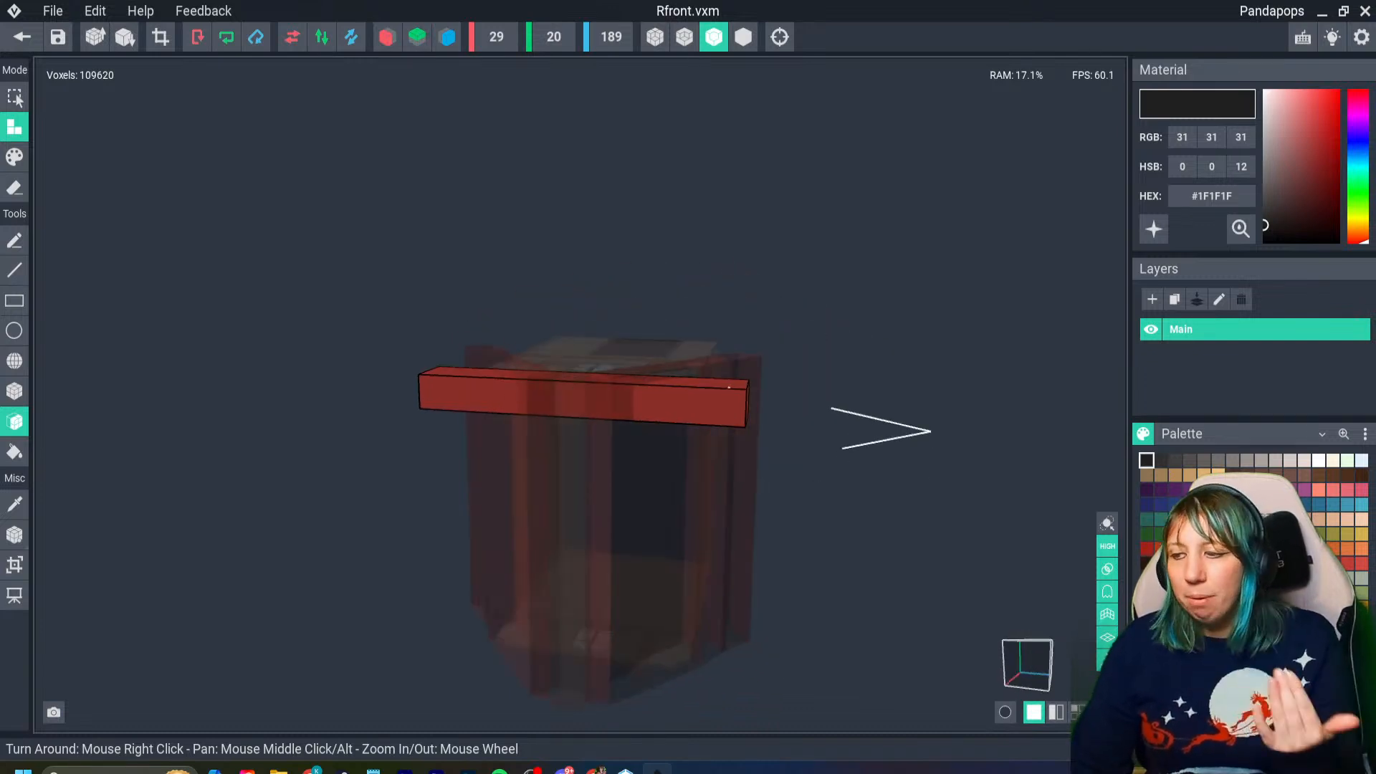
pyautogui.moveTo(745, 358)
pyautogui.mouseDown(button='right')
pyautogui.moveTo(695, 394)
pyautogui.moveTo(623, 401)
pyautogui.mouseUp(button='right')
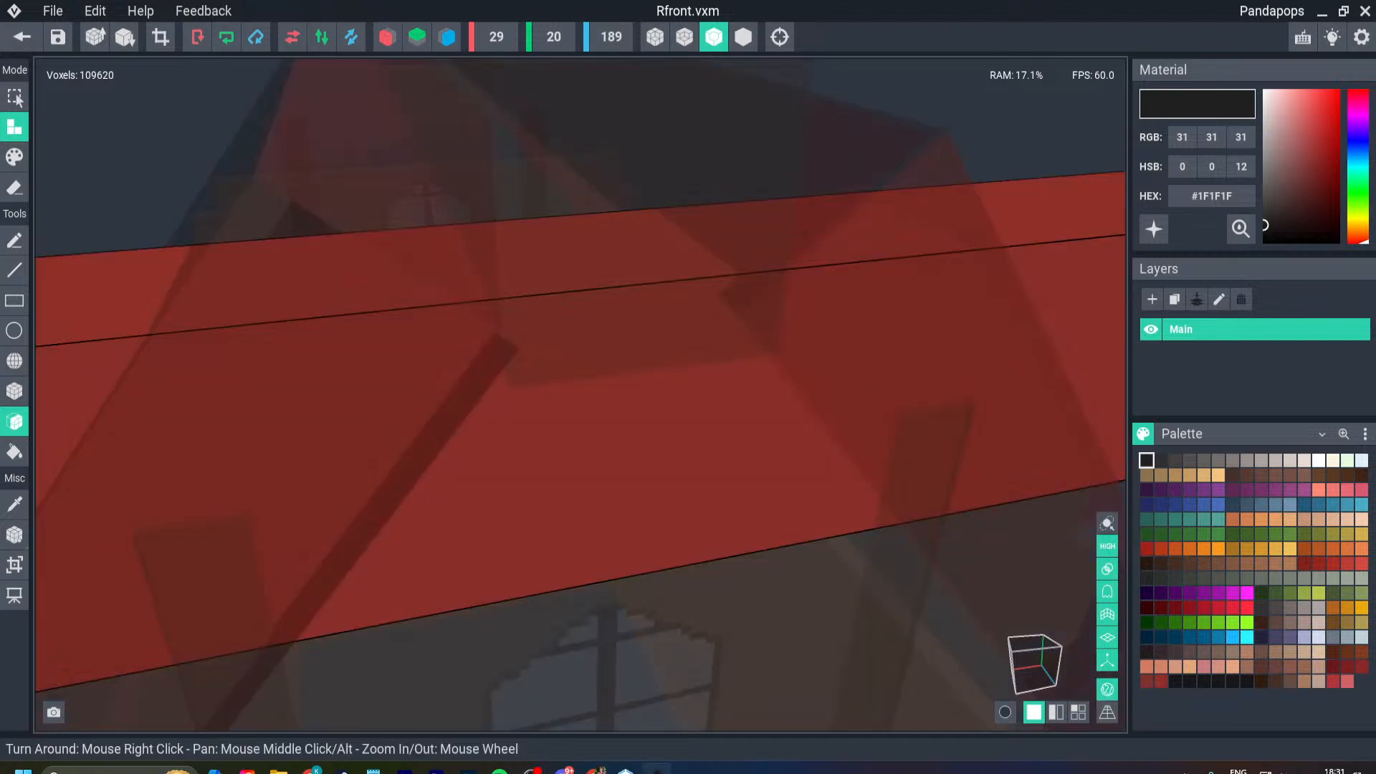
pyautogui.scroll(-5, 725, 549)
pyautogui.moveTo(781, 602); pyautogui.dragTo(763, 552, button='right')
pyautogui.scroll(-2, 724, 550)
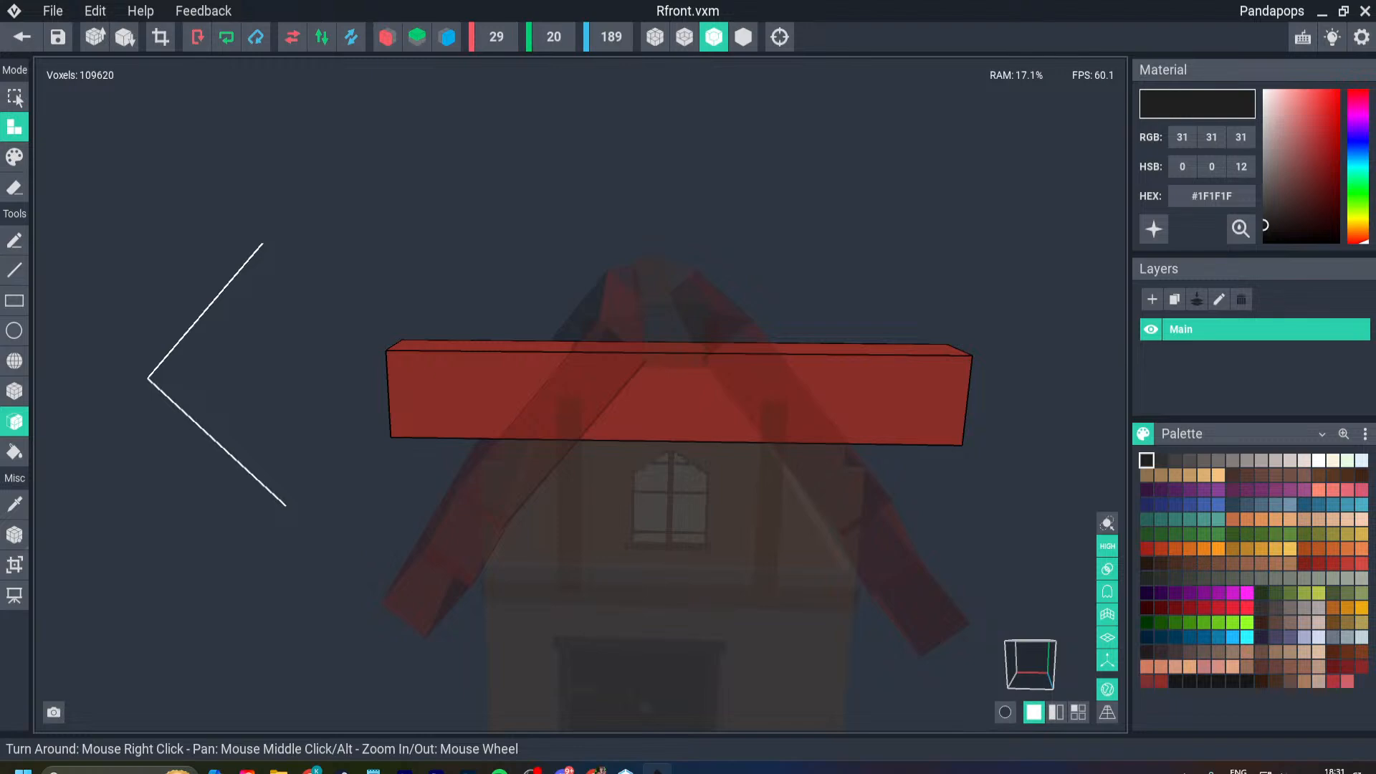
# - Examine from the front where the Rfront bar overlaps and extends beyond the sloping roof bars
pyautogui.moveTo(706, 456); pyautogui.dragTo(657, 190, button='middle')
pyautogui.scroll(-6, 657, 190)
pyautogui.moveTo(657, 190)
pyautogui.mouseDown(button='right')
pyautogui.moveTo(716, 201)
pyautogui.moveTo(659, 192)
pyautogui.mouseUp(button='right')
pyautogui.moveTo(660, 192); pyautogui.dragTo(614, 344, button='middle')
pyautogui.scroll(-1, 615, 344)
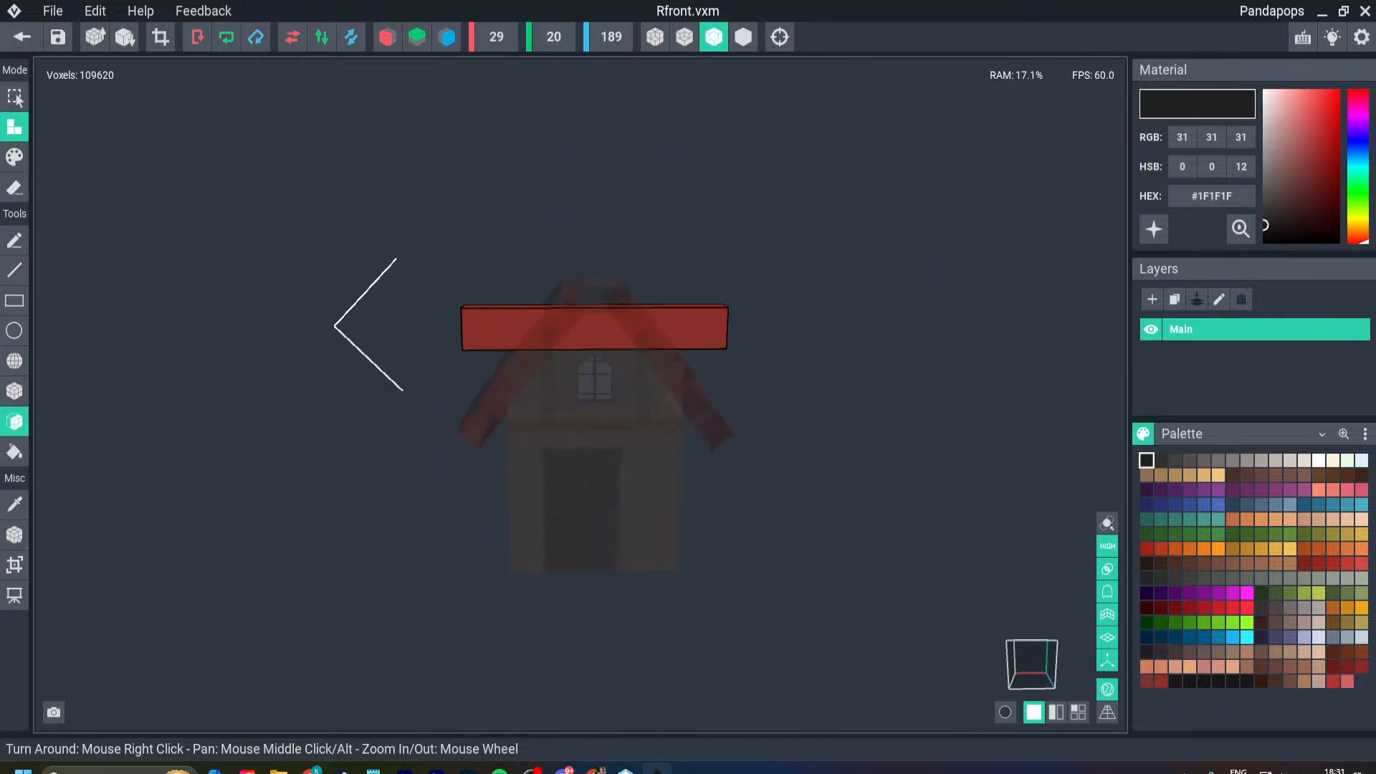
pyautogui.scroll(6, 614, 344)
pyautogui.moveTo(614, 344); pyautogui.dragTo(638, 358, button='right')
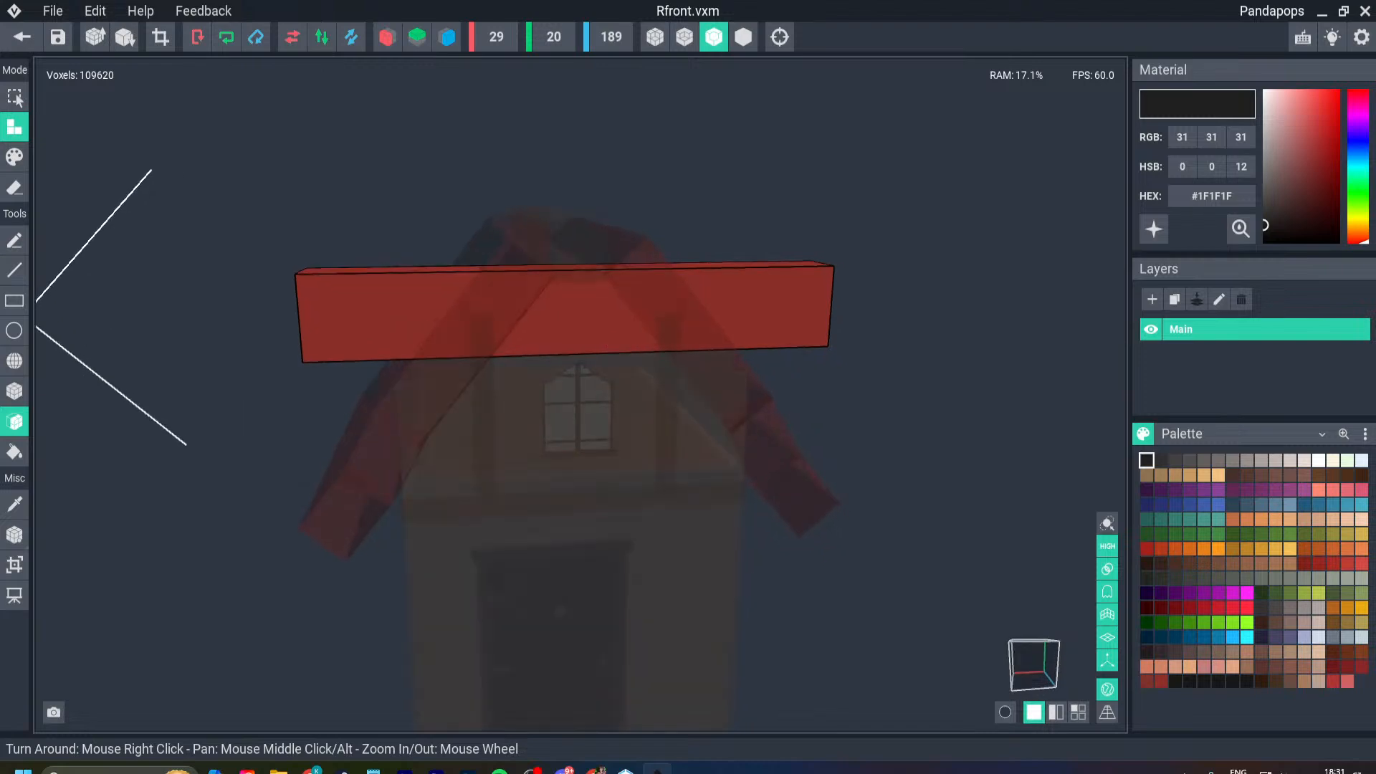
# - Compare the Rfront bar's ends with the sloping roof bars, switching world camera mode off and on again
pyautogui.click(1107, 690)
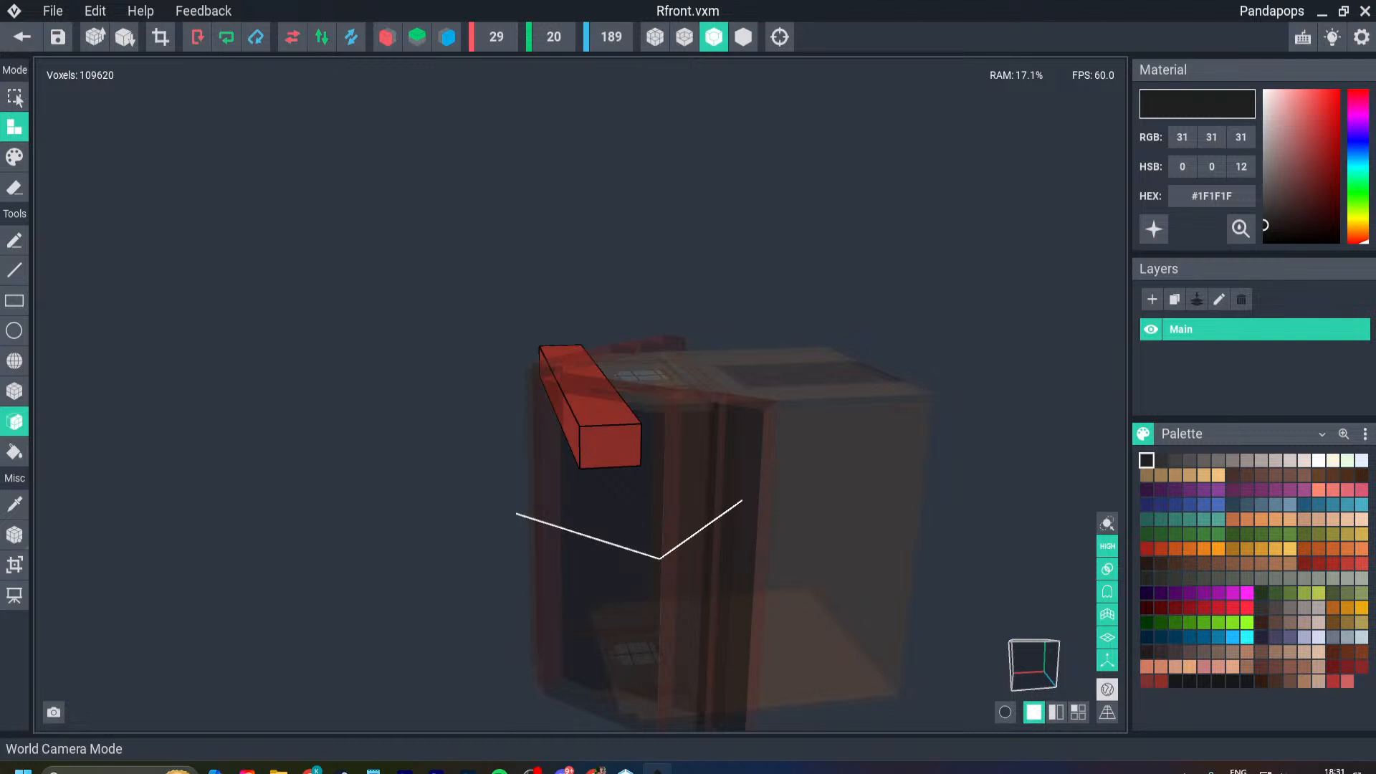
pyautogui.click(1107, 689)
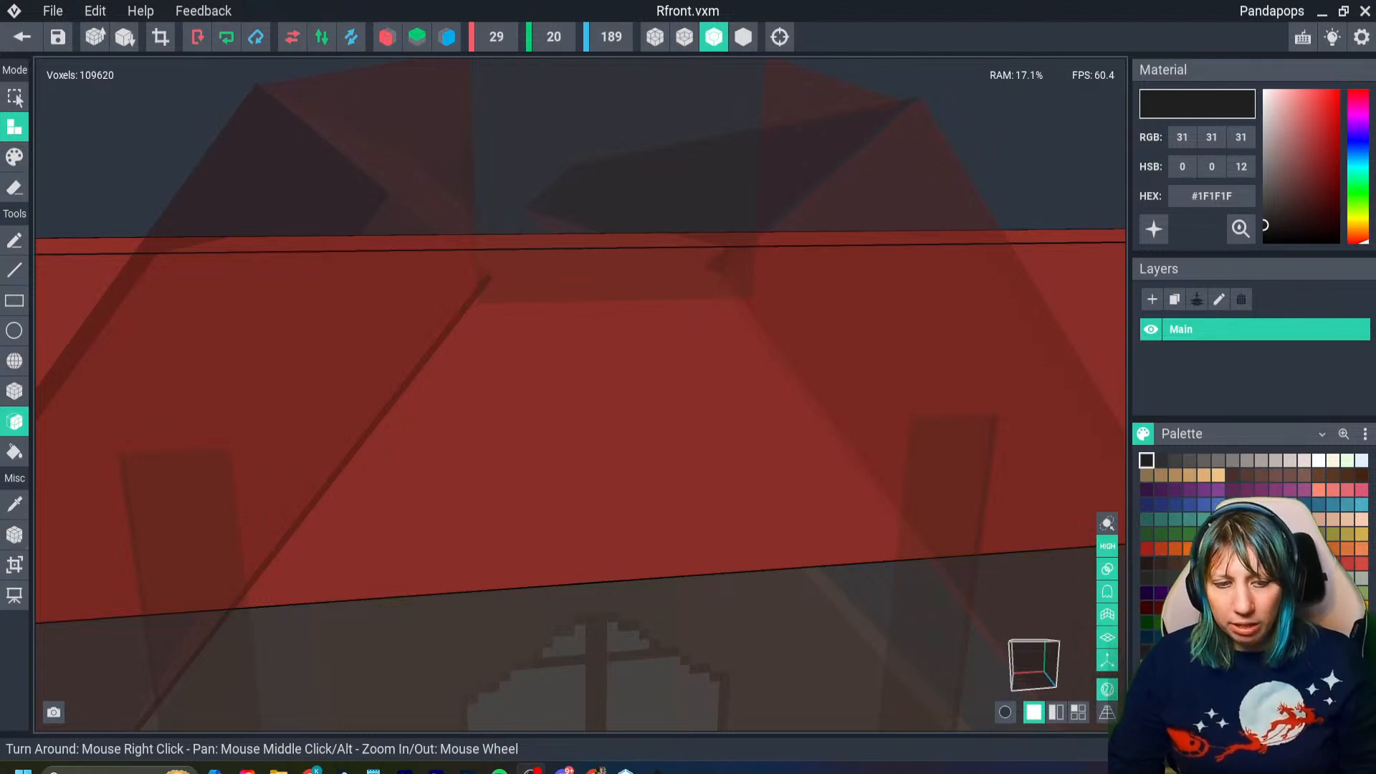
pyautogui.scroll(-5, 691, 519)
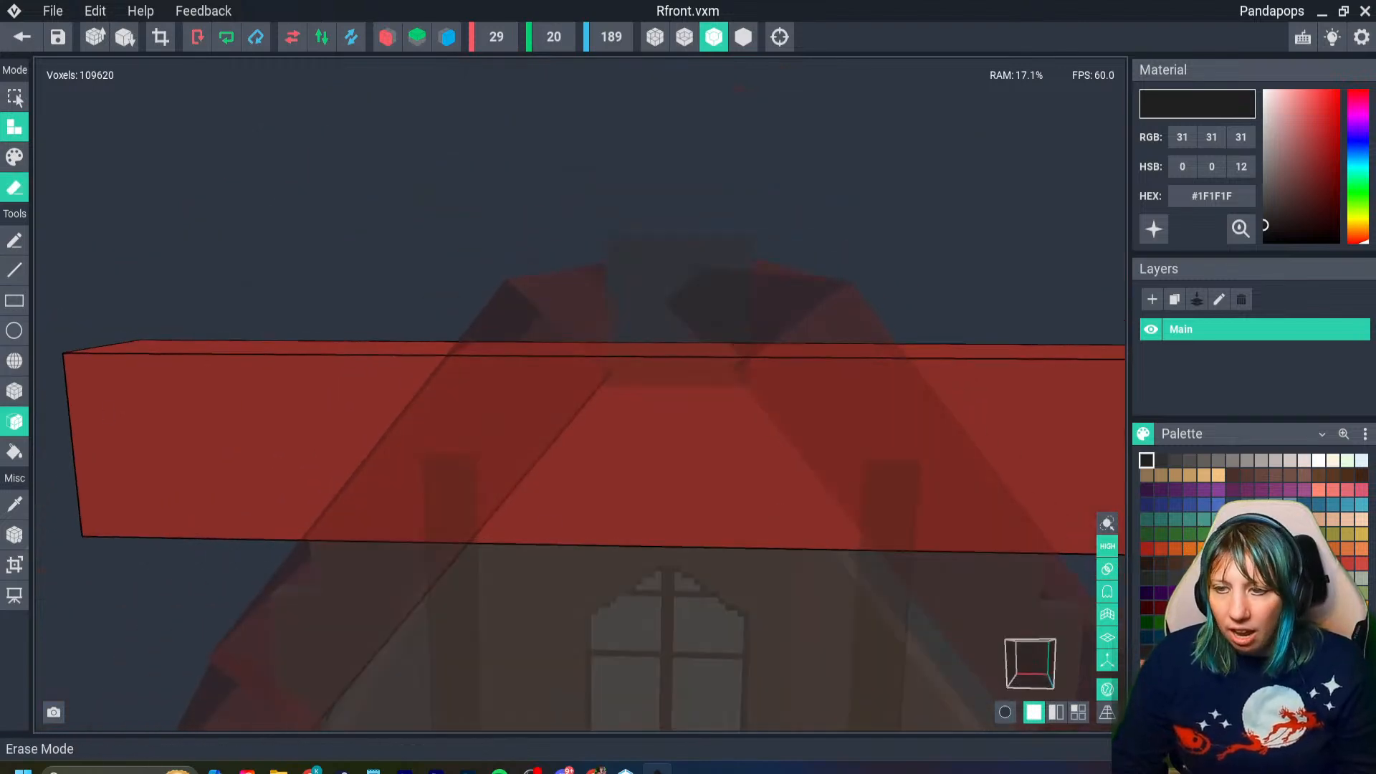
# - Set up erasing with mirroring along the Z axis only
pyautogui.click(15, 188)
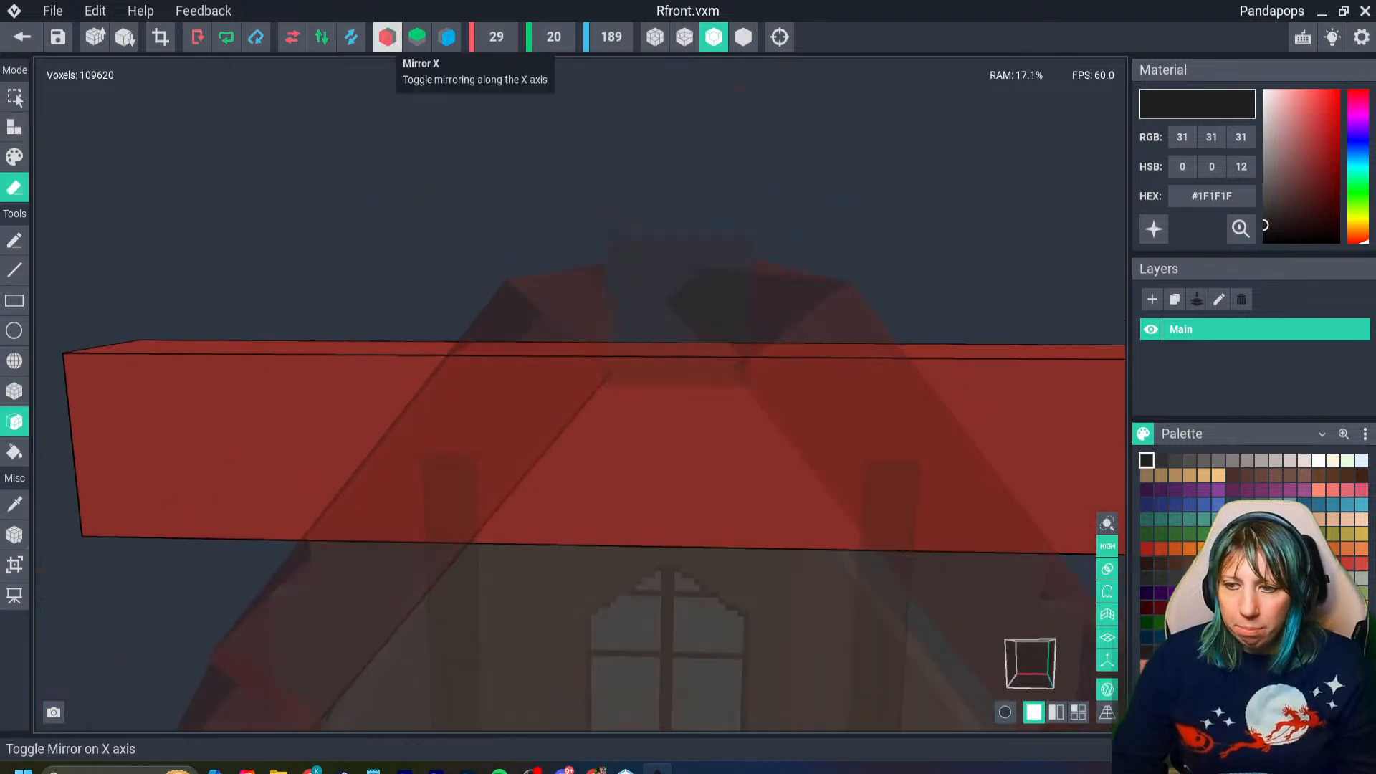
pyautogui.click(387, 37)
pyautogui.moveTo(387, 341); pyautogui.dragTo(401, 215, button='right')
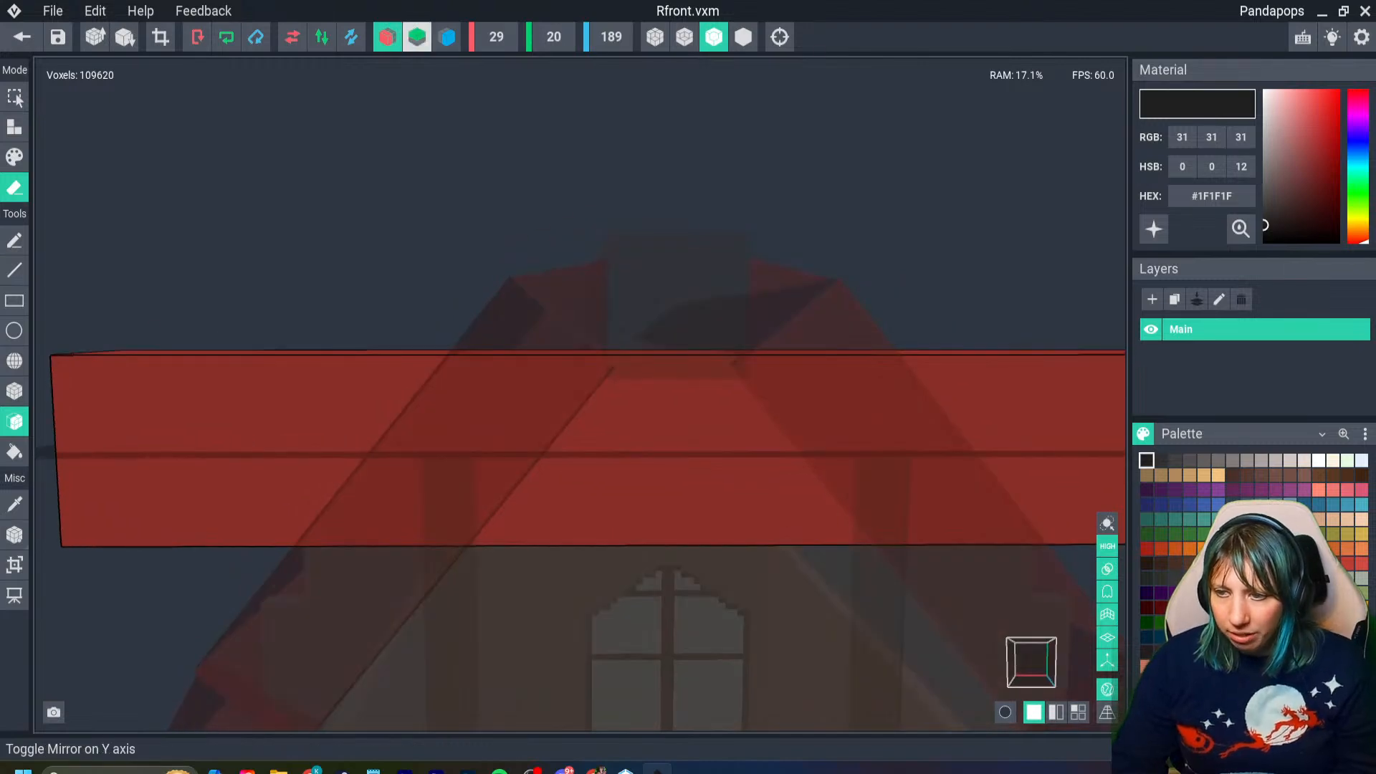
pyautogui.click(446, 36)
pyautogui.click(387, 37)
pyautogui.scroll(-3, 339, 472)
pyautogui.moveTo(340, 472); pyautogui.dragTo(390, 365, button='right')
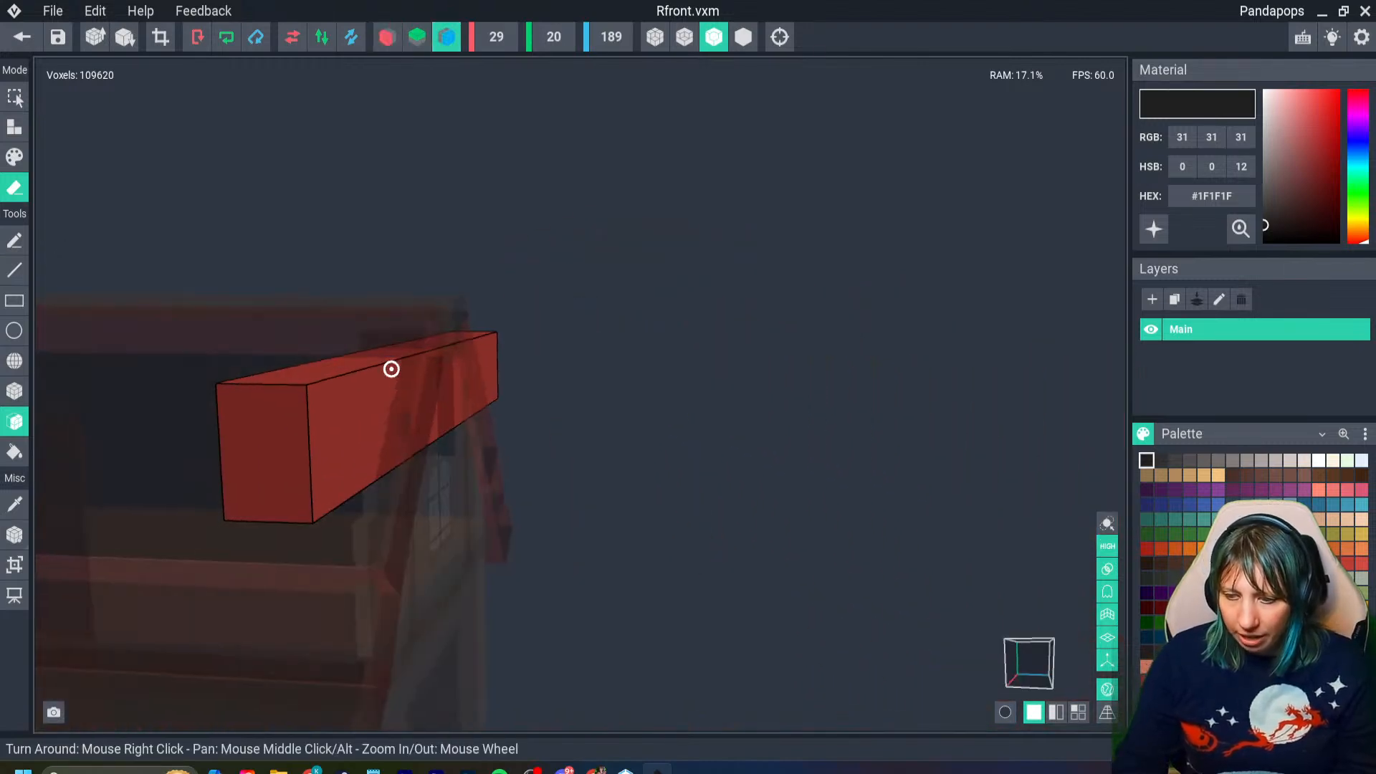
# - Erase face layers symmetrically from both ends of the Rfront bar and crop the model to 69 voxels long
pyautogui.click(282, 435)
pyautogui.click(288, 433)
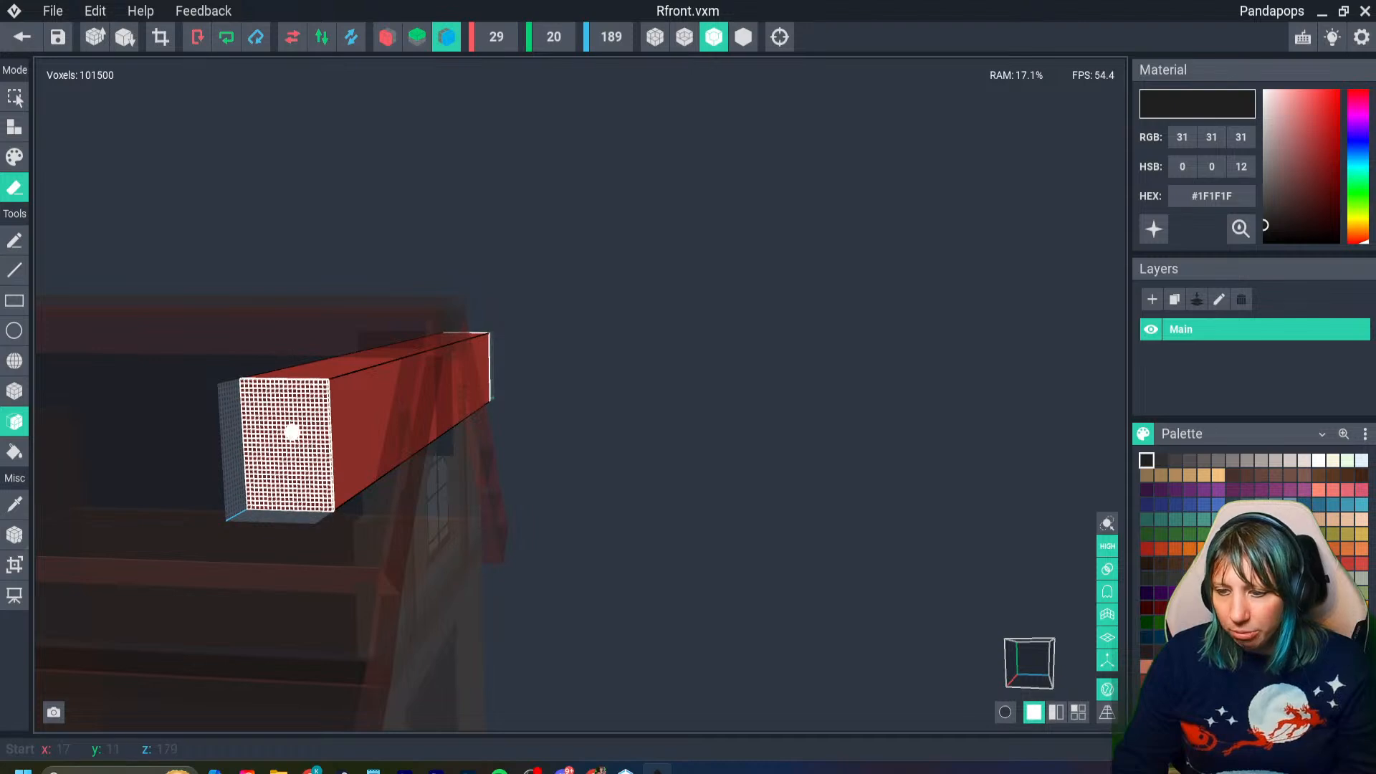
pyautogui.click(294, 431)
pyautogui.click(299, 428)
pyautogui.click(303, 426)
pyautogui.click(308, 423)
pyautogui.click(311, 423)
pyautogui.click(315, 424)
pyautogui.click(317, 423)
pyautogui.click(320, 423)
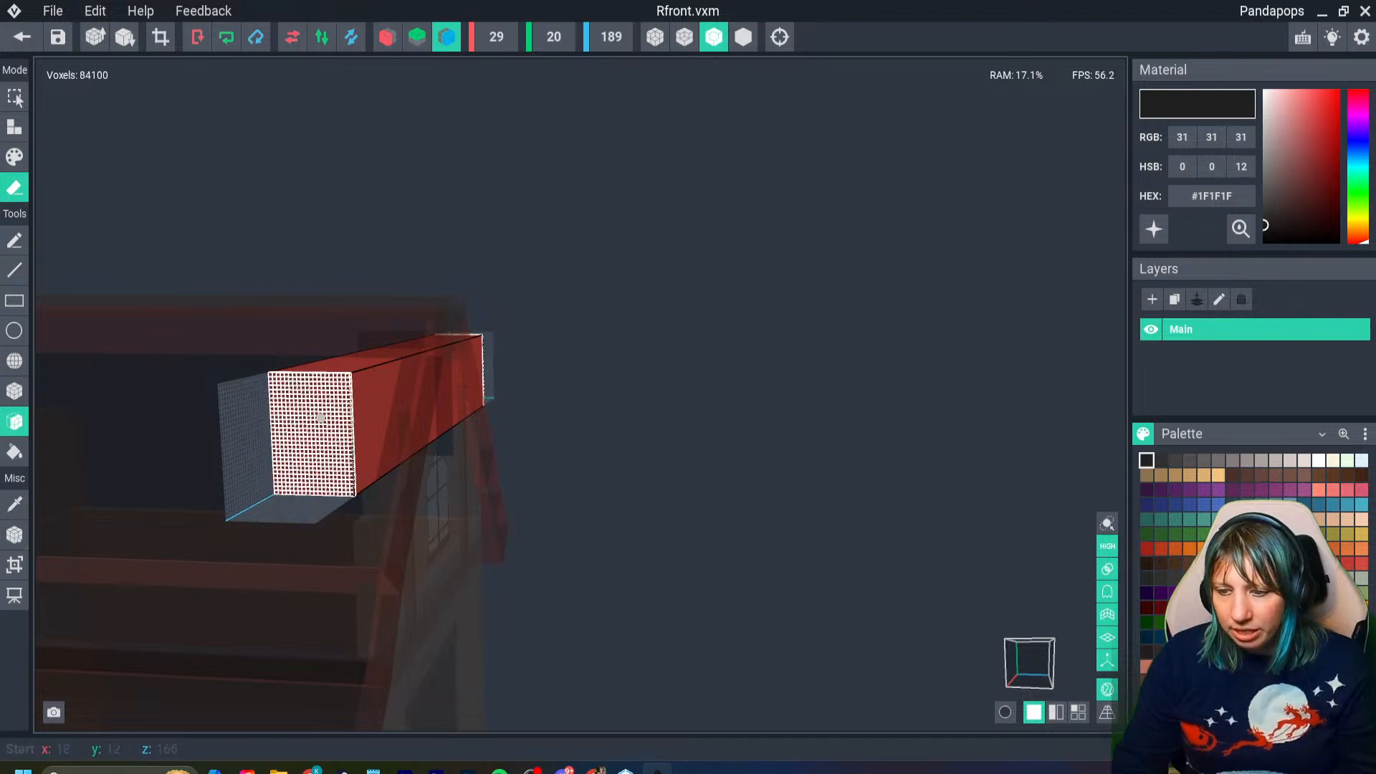
pyautogui.click(322, 422)
pyautogui.click(324, 421)
pyautogui.click(326, 421)
pyautogui.click(327, 420)
pyautogui.click(329, 420)
pyautogui.click(331, 420)
pyautogui.click(333, 419)
pyautogui.click(335, 419)
pyautogui.click(337, 419)
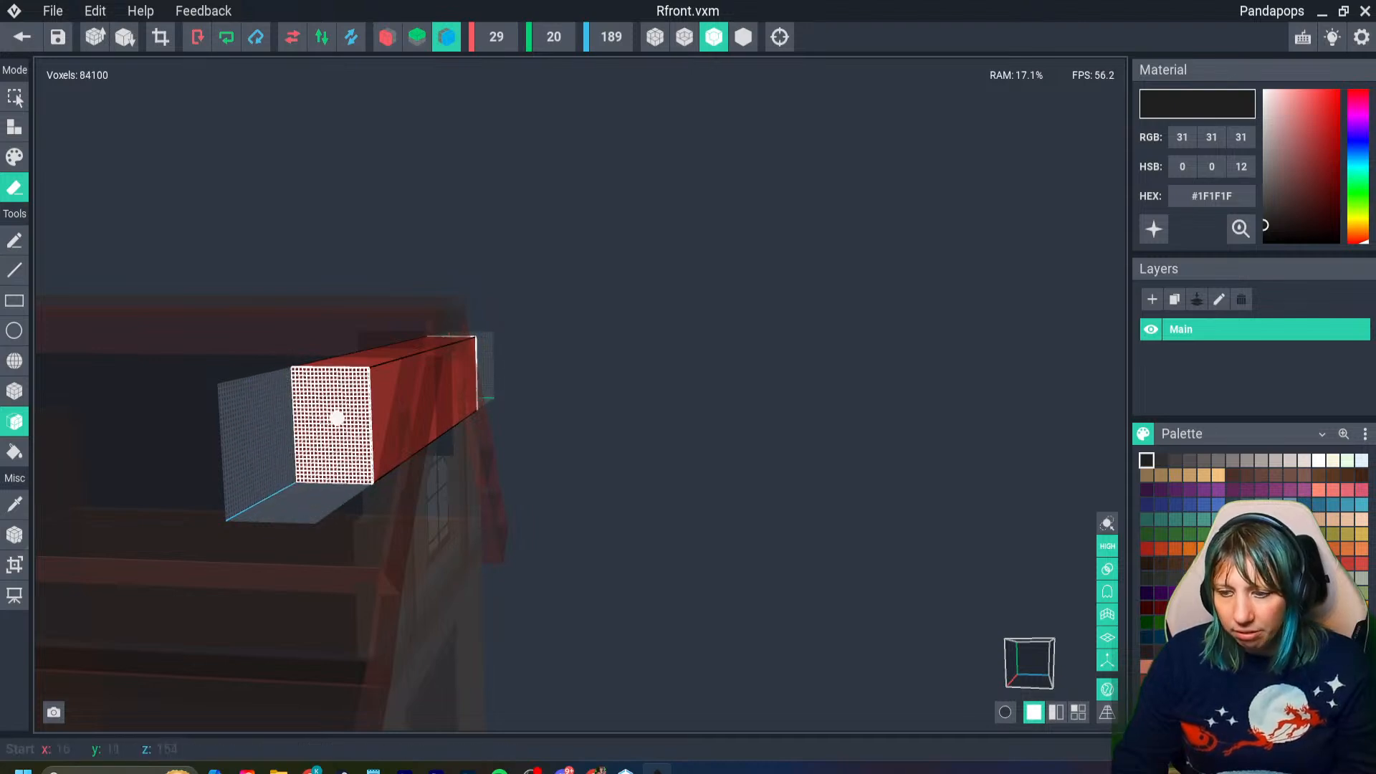
pyautogui.click(338, 418)
pyautogui.click(340, 418)
pyautogui.click(341, 418)
pyautogui.moveTo(341, 418); pyautogui.dragTo(344, 409, button='right')
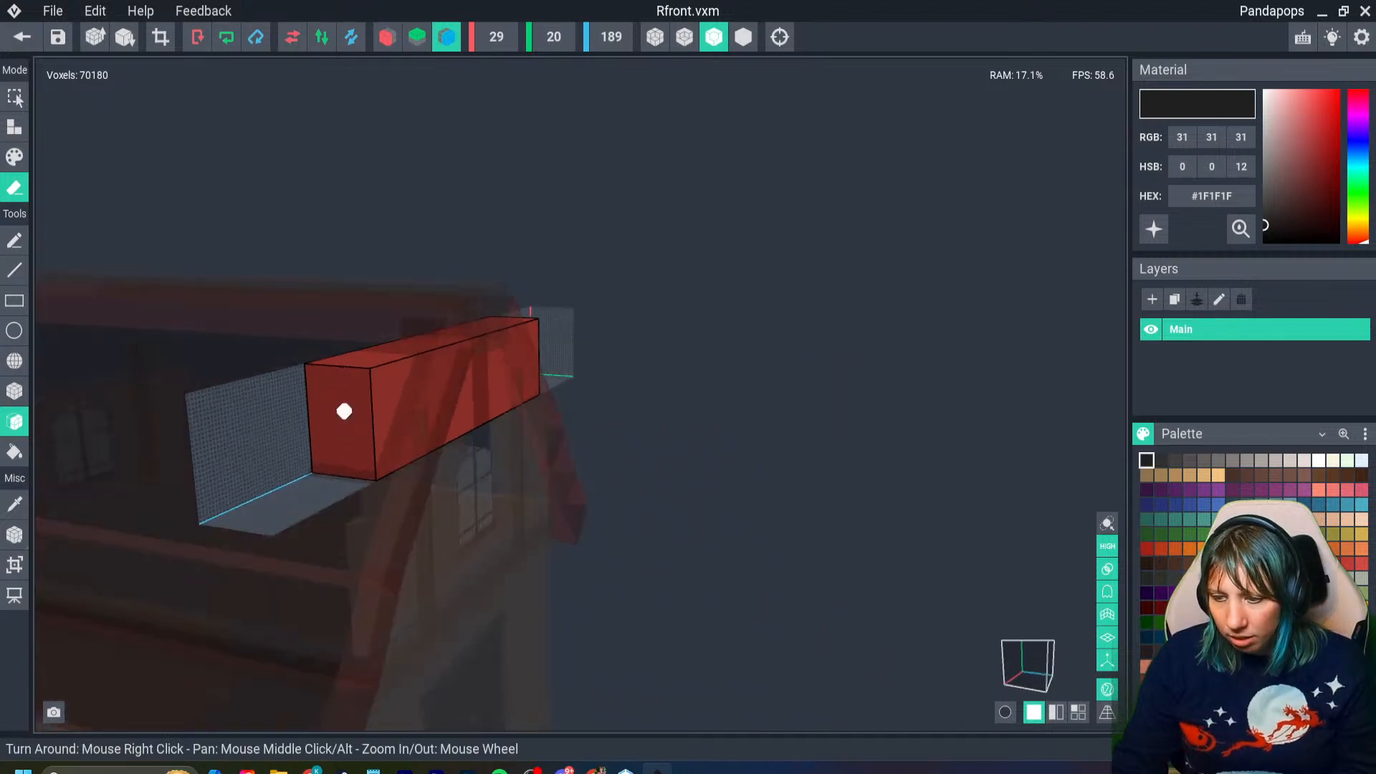
pyautogui.click(346, 408)
pyautogui.click(351, 405)
pyautogui.click(358, 402)
pyautogui.click(367, 400)
pyautogui.click(370, 400)
pyautogui.click(372, 400)
pyautogui.click(375, 400)
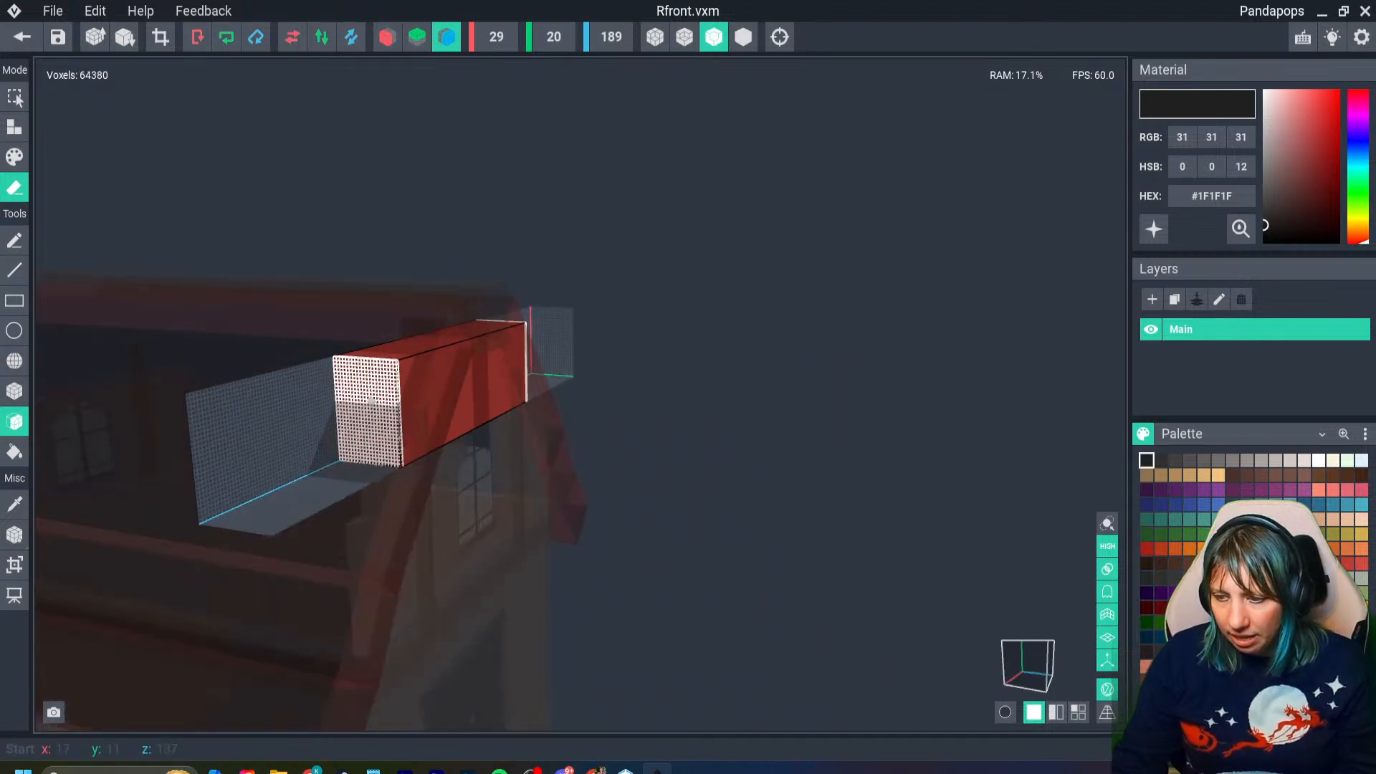
pyautogui.click(375, 400)
pyautogui.click(378, 400)
pyautogui.click(379, 399)
pyautogui.click(381, 400)
pyautogui.click(383, 400)
pyautogui.moveTo(383, 399); pyautogui.dragTo(383, 399, button='right')
pyautogui.moveTo(383, 400); pyautogui.dragTo(411, 402)
pyautogui.moveTo(410, 402)
pyautogui.mouseDown(button='right')
pyautogui.moveTo(476, 387)
pyautogui.moveTo(460, 402)
pyautogui.moveTo(383, 407)
pyautogui.moveTo(338, 361)
pyautogui.moveTo(641, 403)
pyautogui.mouseUp(button='right')
pyautogui.click(411, 402)
pyautogui.click(410, 402)
pyautogui.click(160, 37)
pyautogui.scroll(-2, 641, 403)
# - Erase one more layer from each end of the bar and crop the model to 67 voxels long
pyautogui.click(458, 512)
pyautogui.moveTo(593, 482); pyautogui.dragTo(596, 480, button='right')
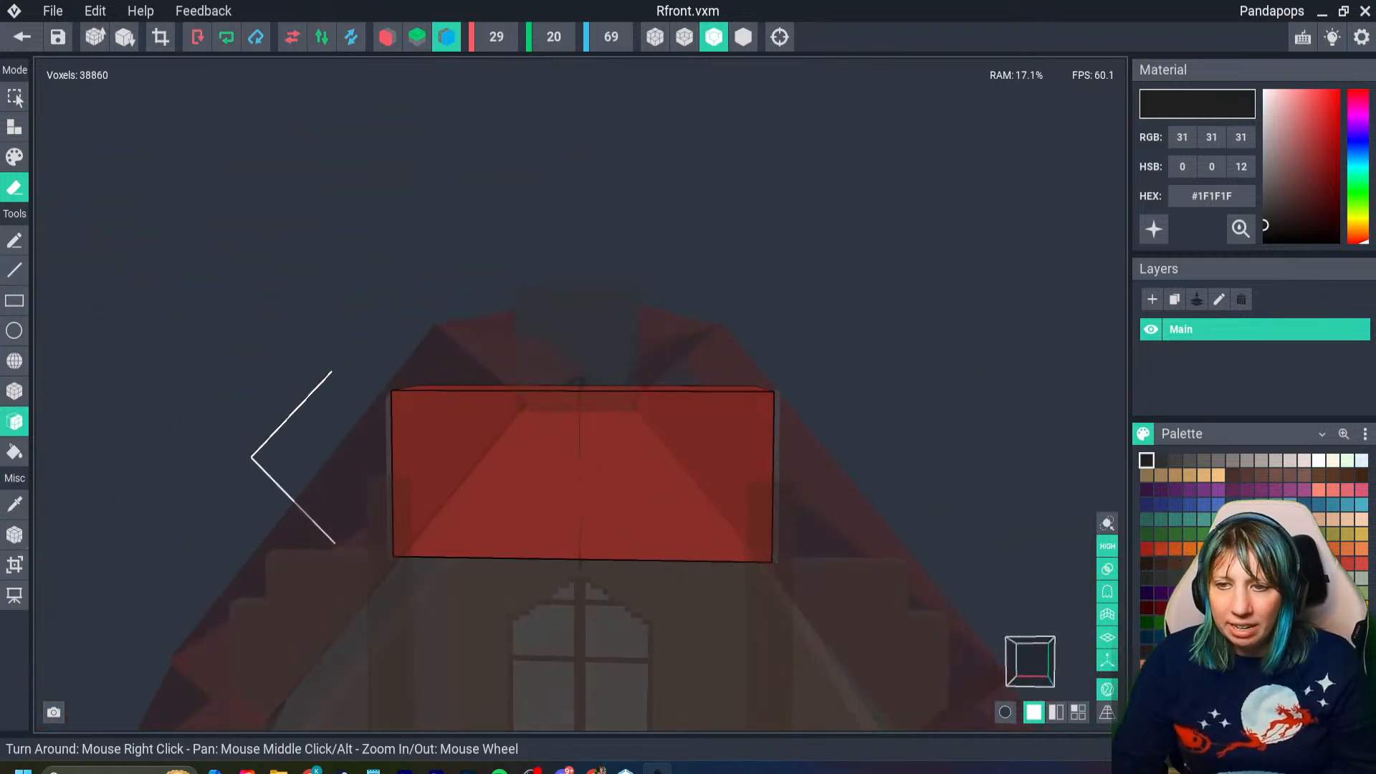
pyautogui.click(160, 37)
pyautogui.moveTo(453, 481); pyautogui.dragTo(453, 481, button='right')
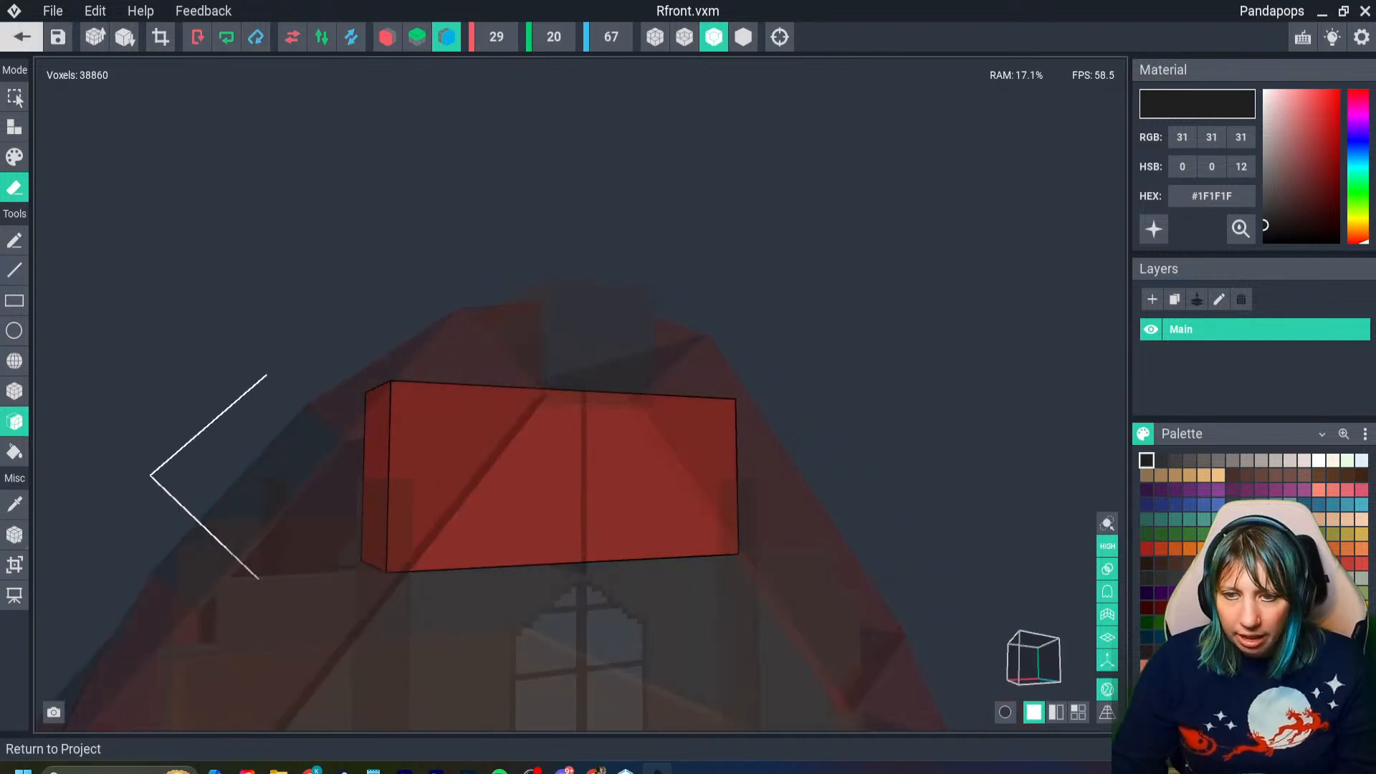
# - Return to the Festive Home 2 project with the shortened bar saved and select the bar in the front gable
pyautogui.click(22, 36)
pyautogui.click(537, 283)
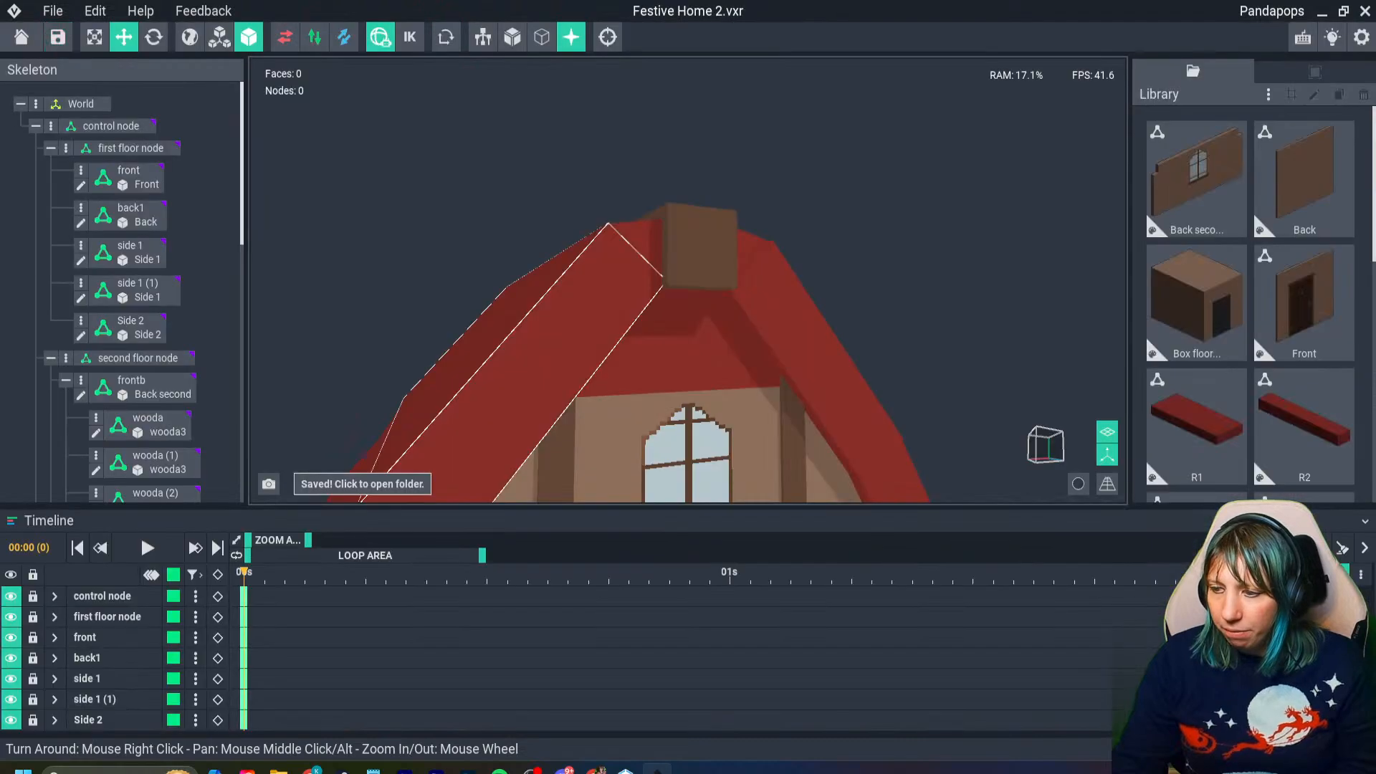
pyautogui.click(687, 346)
pyautogui.moveTo(688, 345); pyautogui.dragTo(774, 362, button='right')
pyautogui.scroll(-2, 559, 359)
pyautogui.moveTo(530, 358); pyautogui.dragTo(609, 361, button='right')
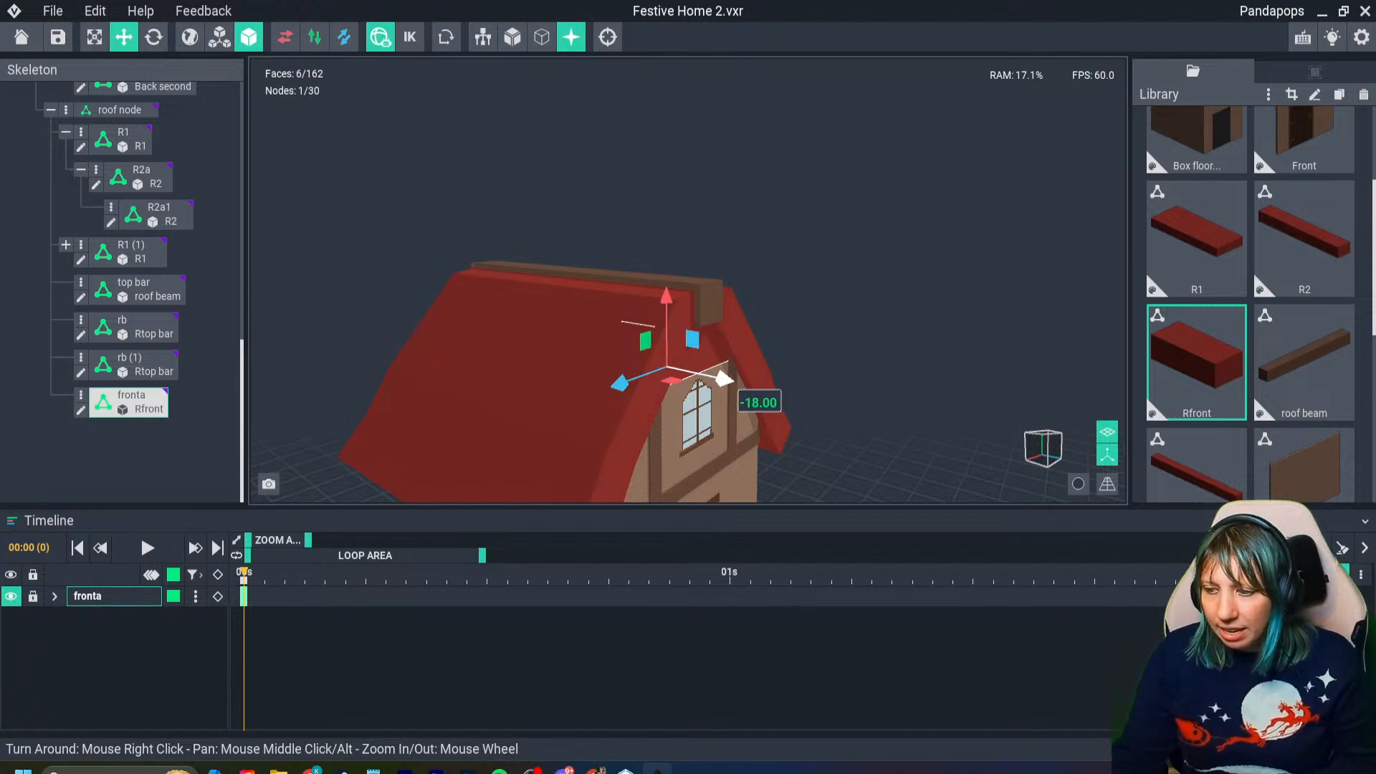
# - Duplicate the front gable bar and move the copy along the roof to fill the back gable opening
pyautogui.hotkey('ctrl', 'd')
pyautogui.moveTo(725, 379); pyautogui.dragTo(514, 343)
pyautogui.moveTo(515, 344); pyautogui.dragTo(616, 344, button='right')
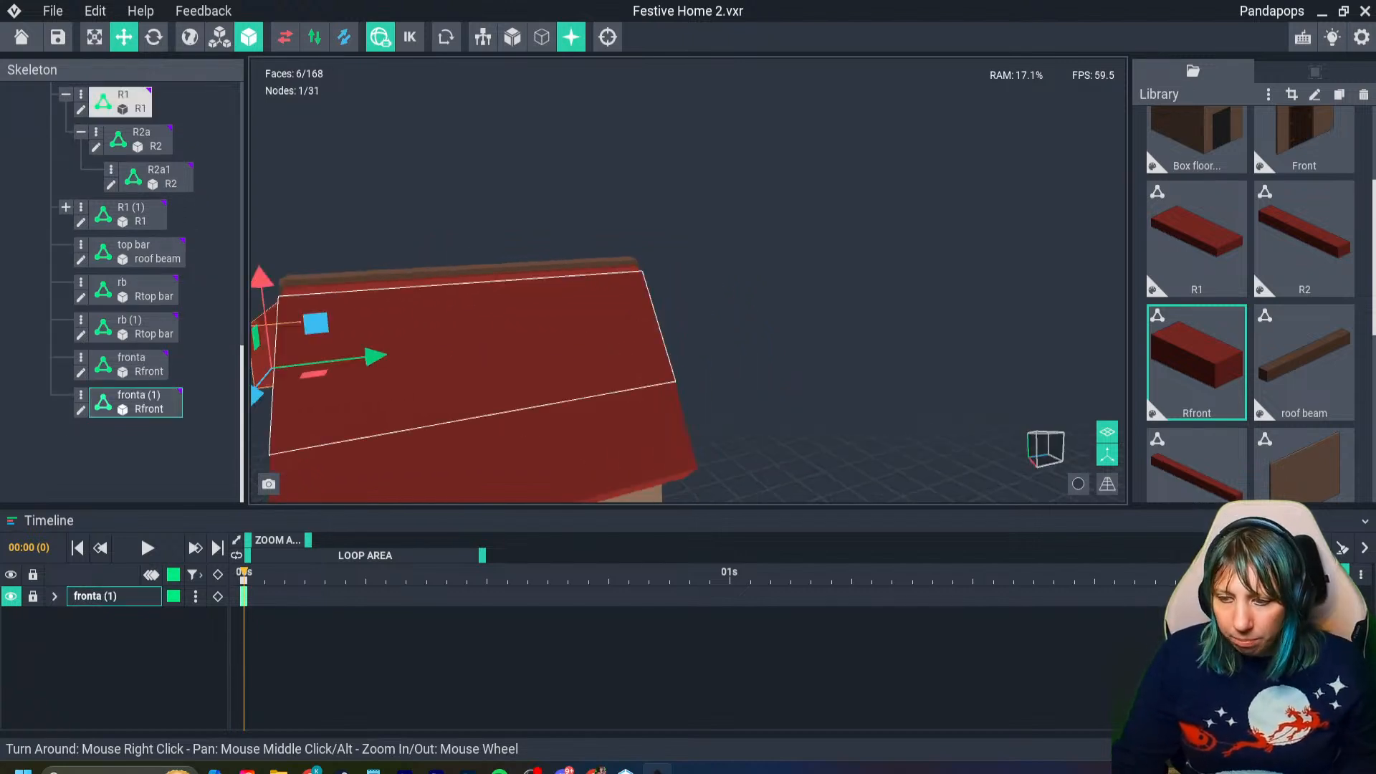
pyautogui.moveTo(430, 351); pyautogui.dragTo(690, 341, button='middle')
pyautogui.moveTo(600, 358); pyautogui.dragTo(632, 353)
pyautogui.moveTo(579, 382); pyautogui.dragTo(623, 398, button='right')
pyautogui.scroll(3, 580, 384)
pyautogui.moveTo(517, 362); pyautogui.dragTo(518, 363)
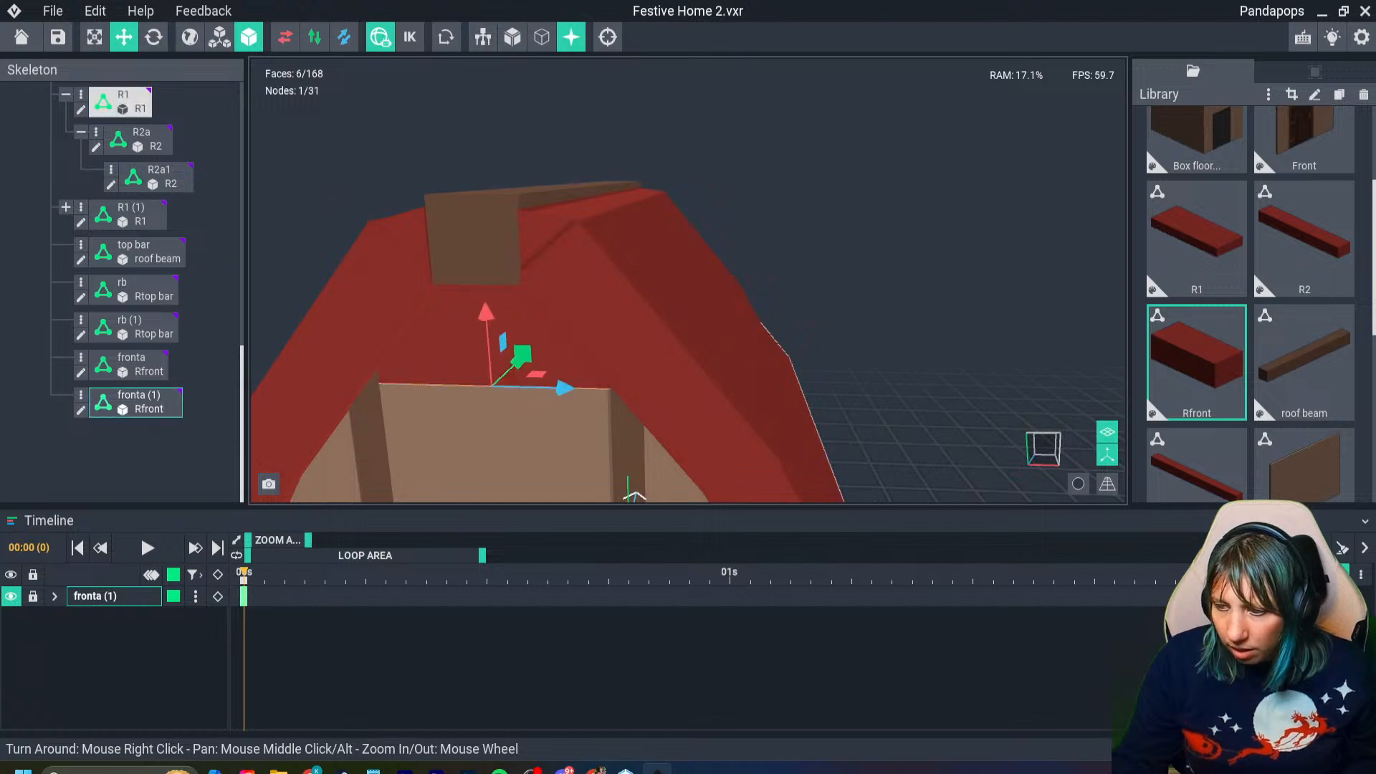
pyautogui.click(856, 315)
pyautogui.moveTo(760, 322); pyautogui.dragTo(644, 344, button='right')
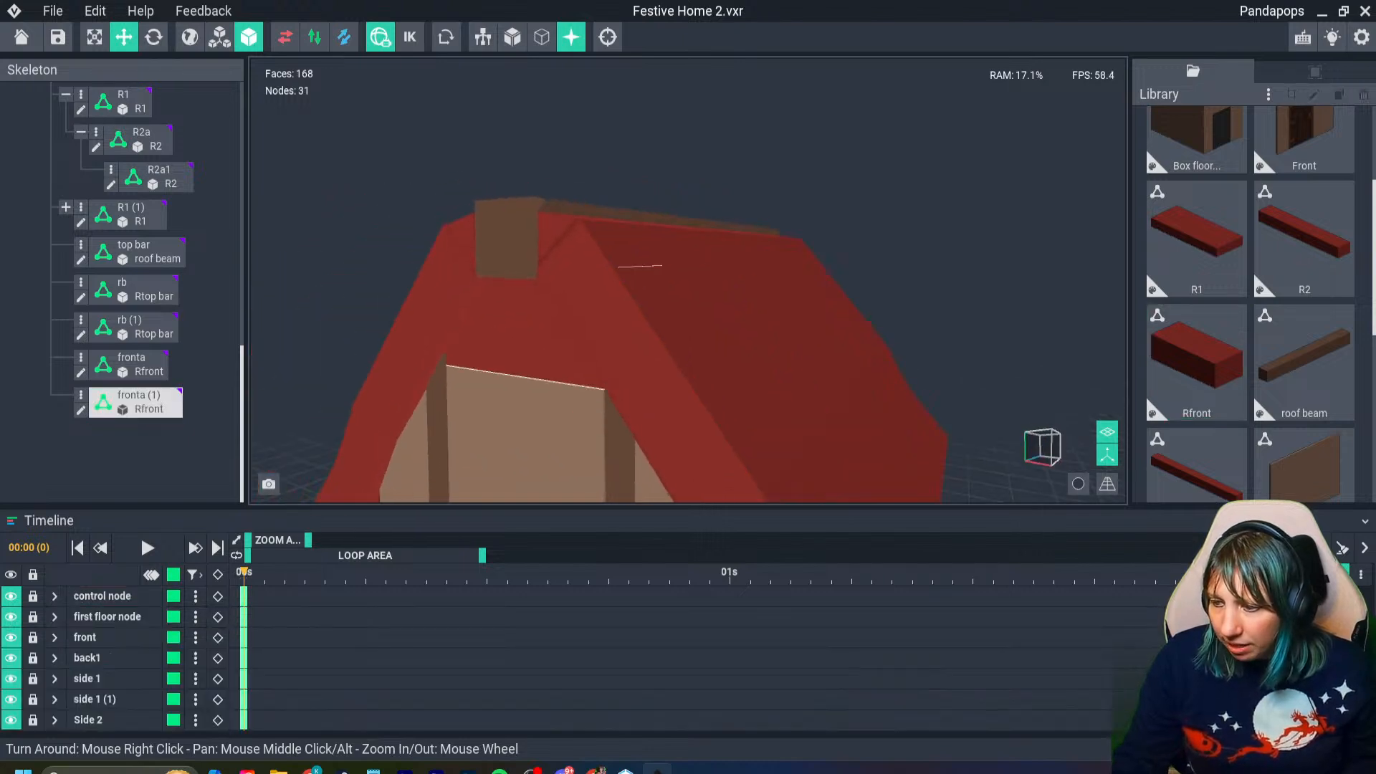
# - Examine the roof, both gables and the timber beams from several angles around the house
pyautogui.moveTo(561, 356); pyautogui.dragTo(401, 357, button='right')
pyautogui.scroll(-4, 562, 356)
pyautogui.scroll(-3, 765, 393)
pyautogui.moveTo(764, 394); pyautogui.dragTo(617, 393, button='right')
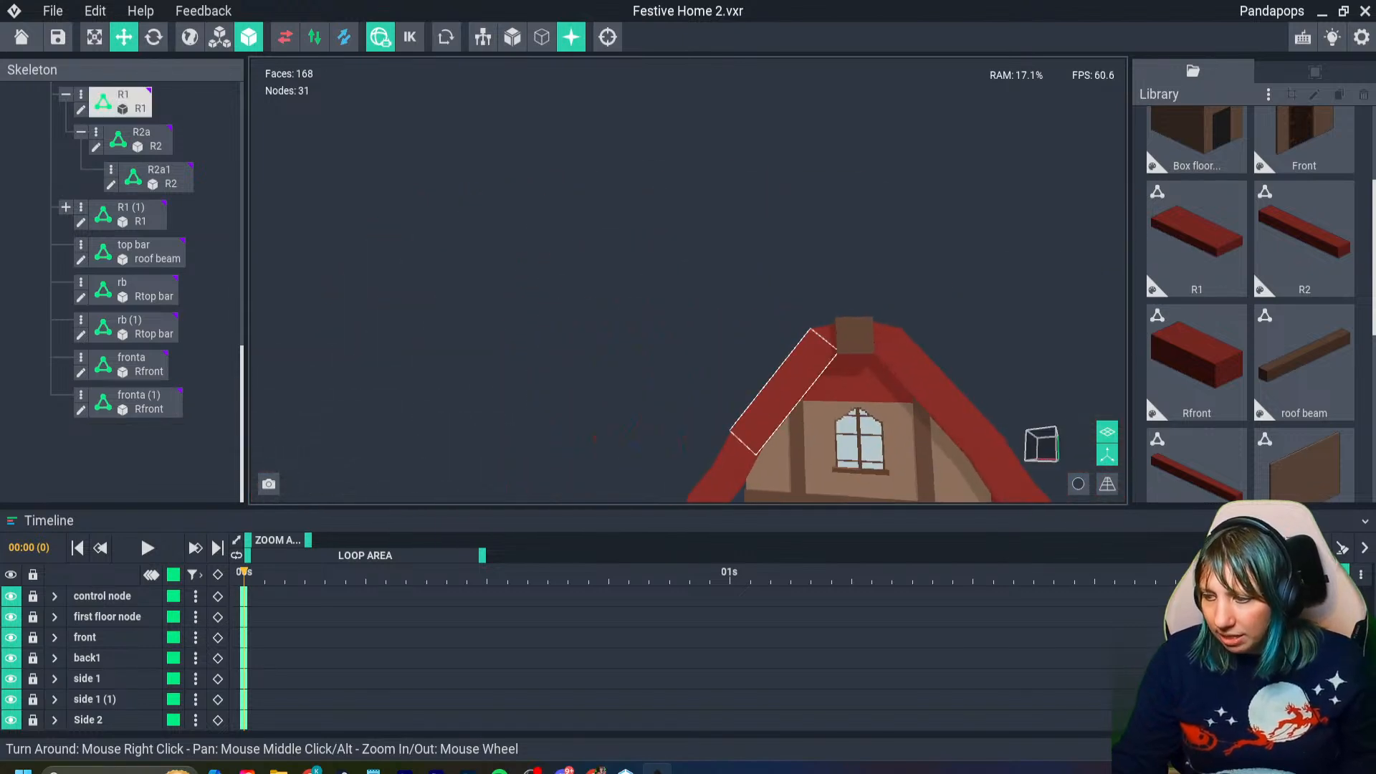
pyautogui.moveTo(764, 394); pyautogui.dragTo(684, 310, button='middle')
pyautogui.scroll(-4, 684, 311)
pyautogui.moveTo(684, 311); pyautogui.dragTo(725, 476, button='right')
pyautogui.scroll(5, 760, 497)
pyautogui.moveTo(682, 311); pyautogui.dragTo(686, 310, button='right')
pyautogui.scroll(-10, 682, 311)
pyautogui.scroll(10, 683, 310)
pyautogui.scroll(6, 921, 315)
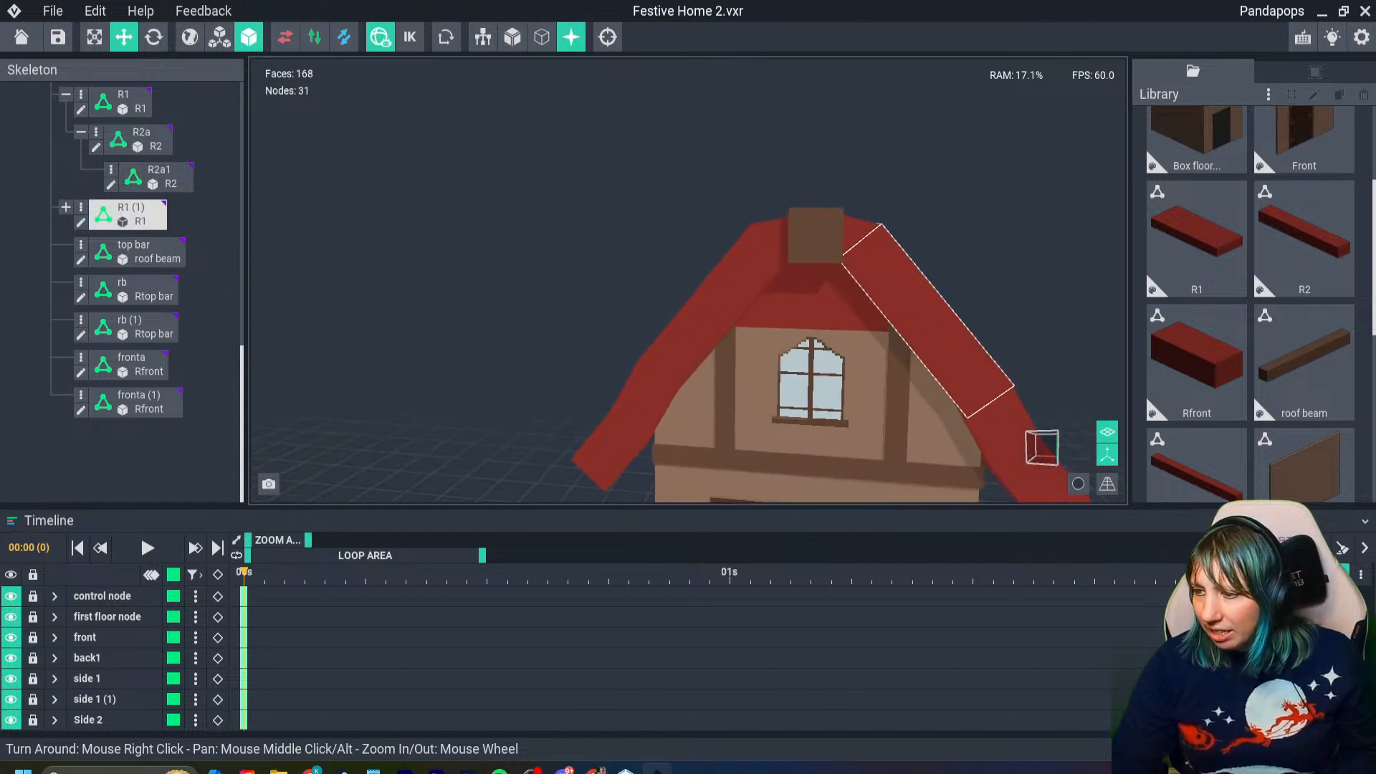
pyautogui.moveTo(921, 315); pyautogui.dragTo(690, 326, button='middle')
pyautogui.scroll(3, 674, 322)
pyautogui.moveTo(860, 234); pyautogui.dragTo(860, 234, button='right')
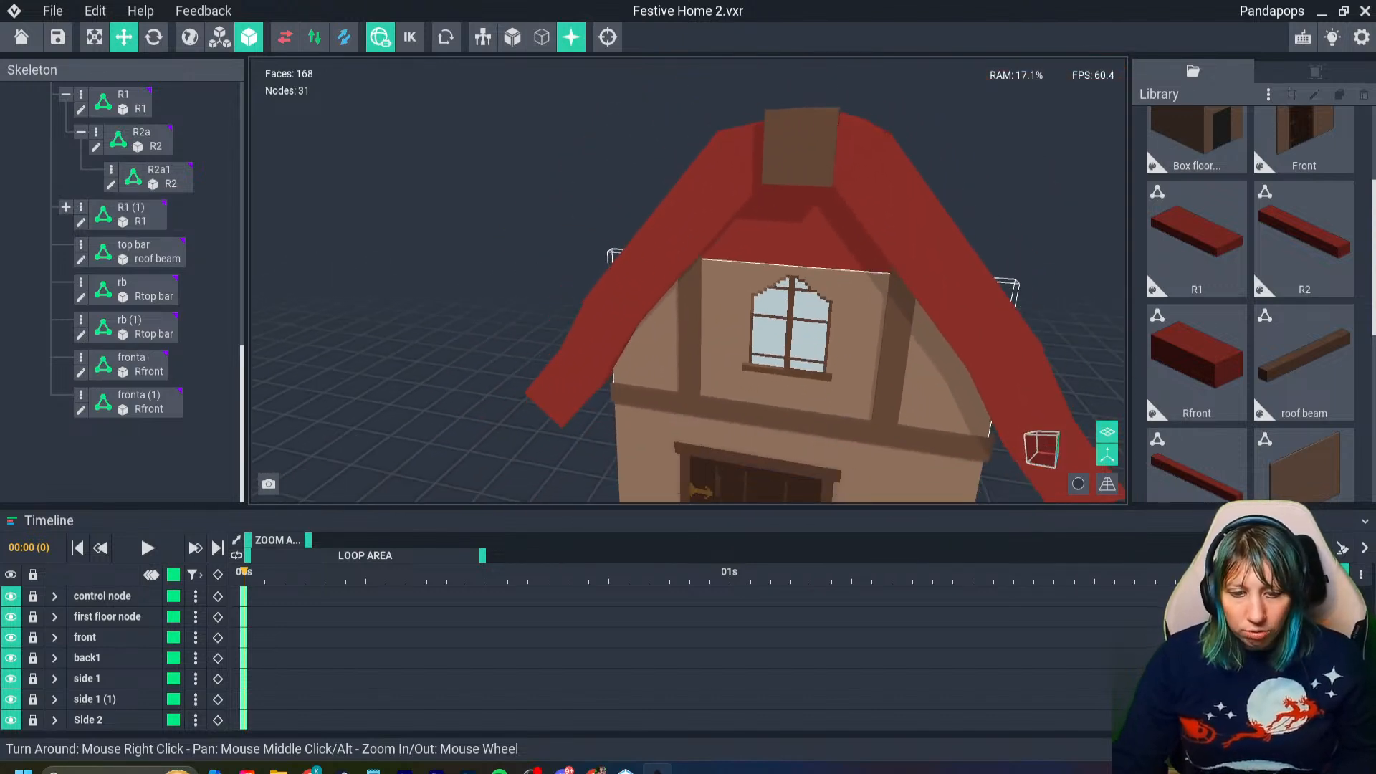
pyautogui.moveTo(657, 375); pyautogui.dragTo(657, 375, button='right')
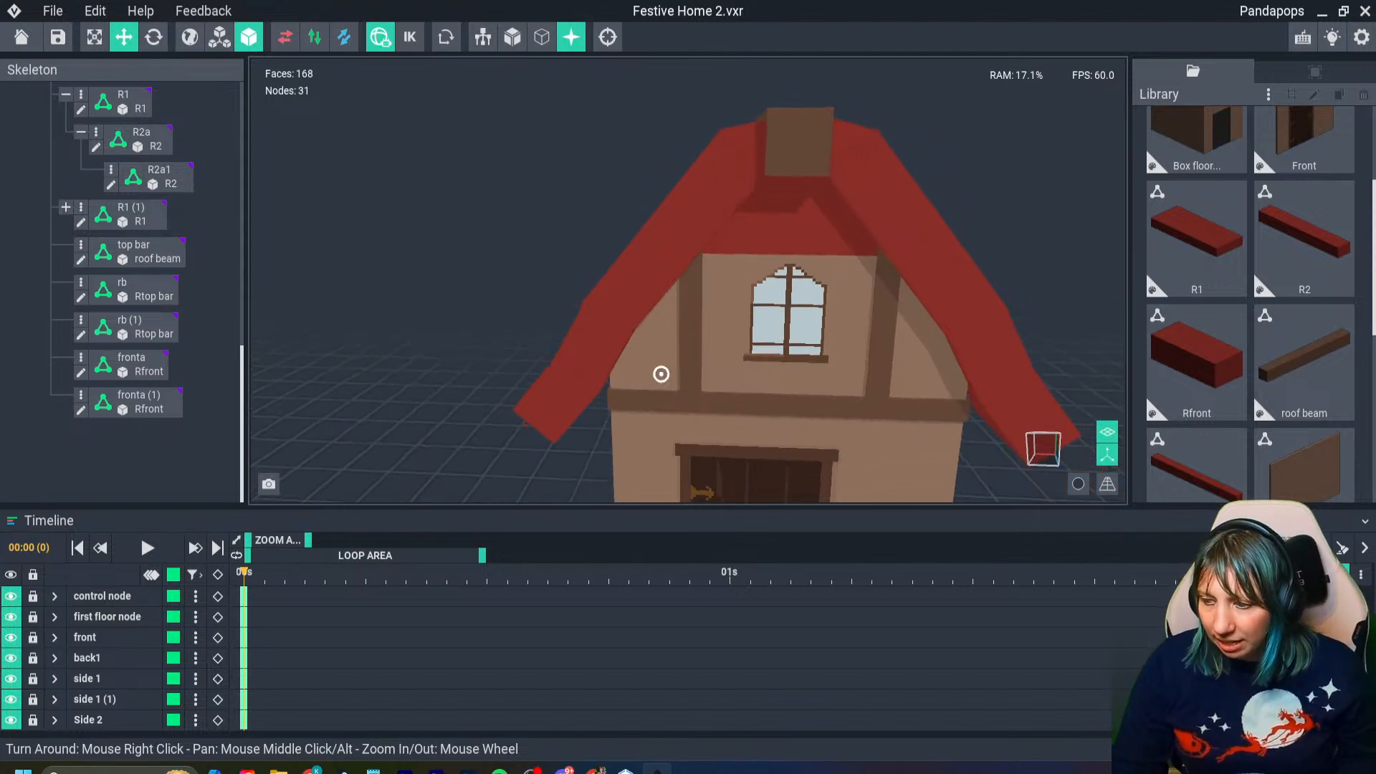
pyautogui.click(688, 337)
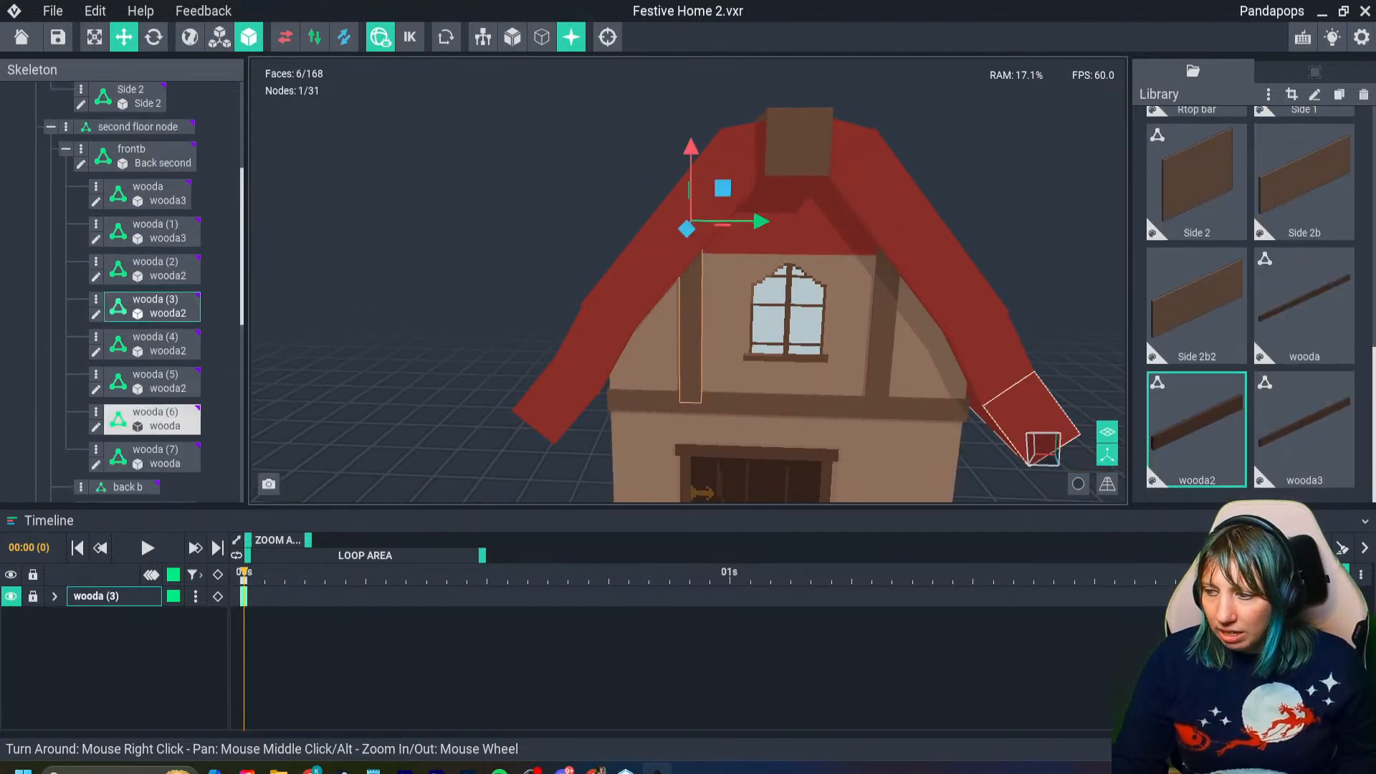
pyautogui.click(1197, 306)
pyautogui.click(1305, 306)
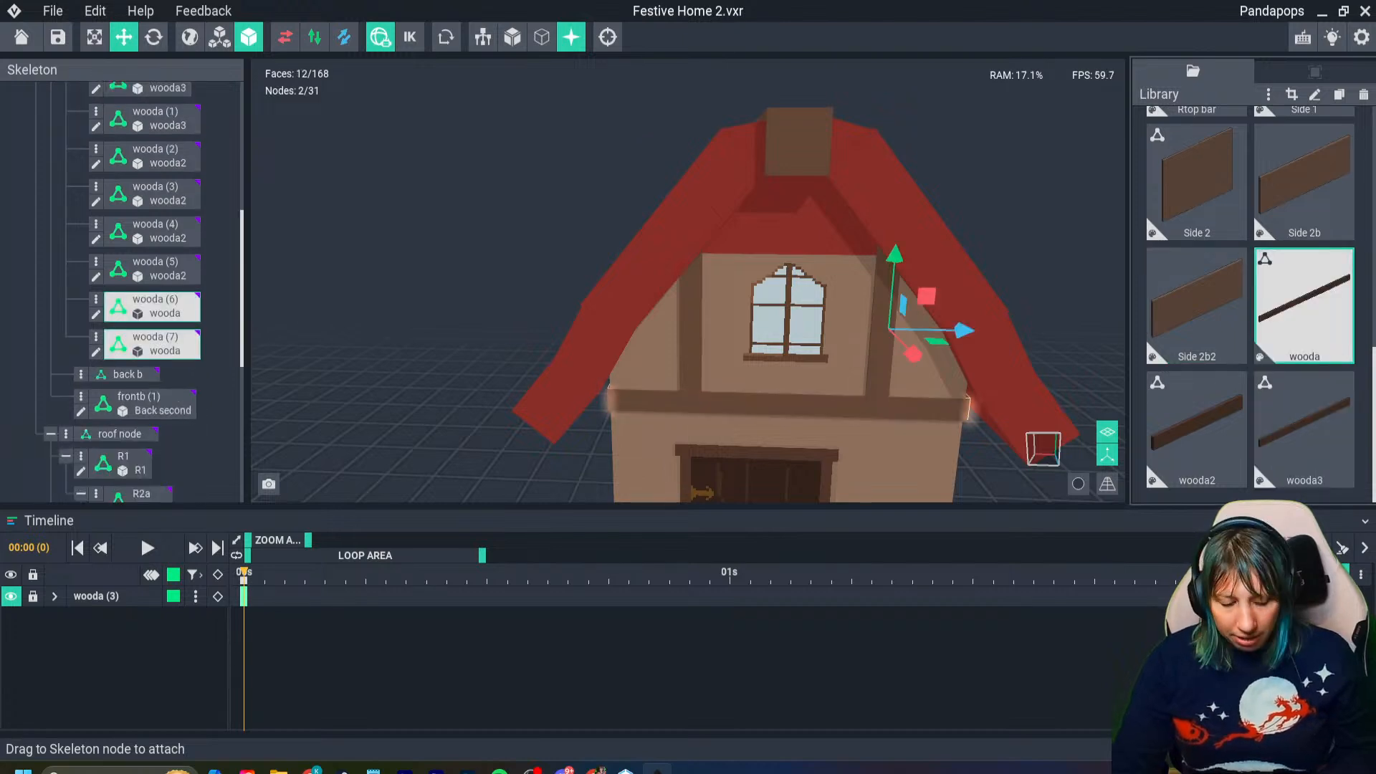
pyautogui.hotkey('ctrl', 'd')
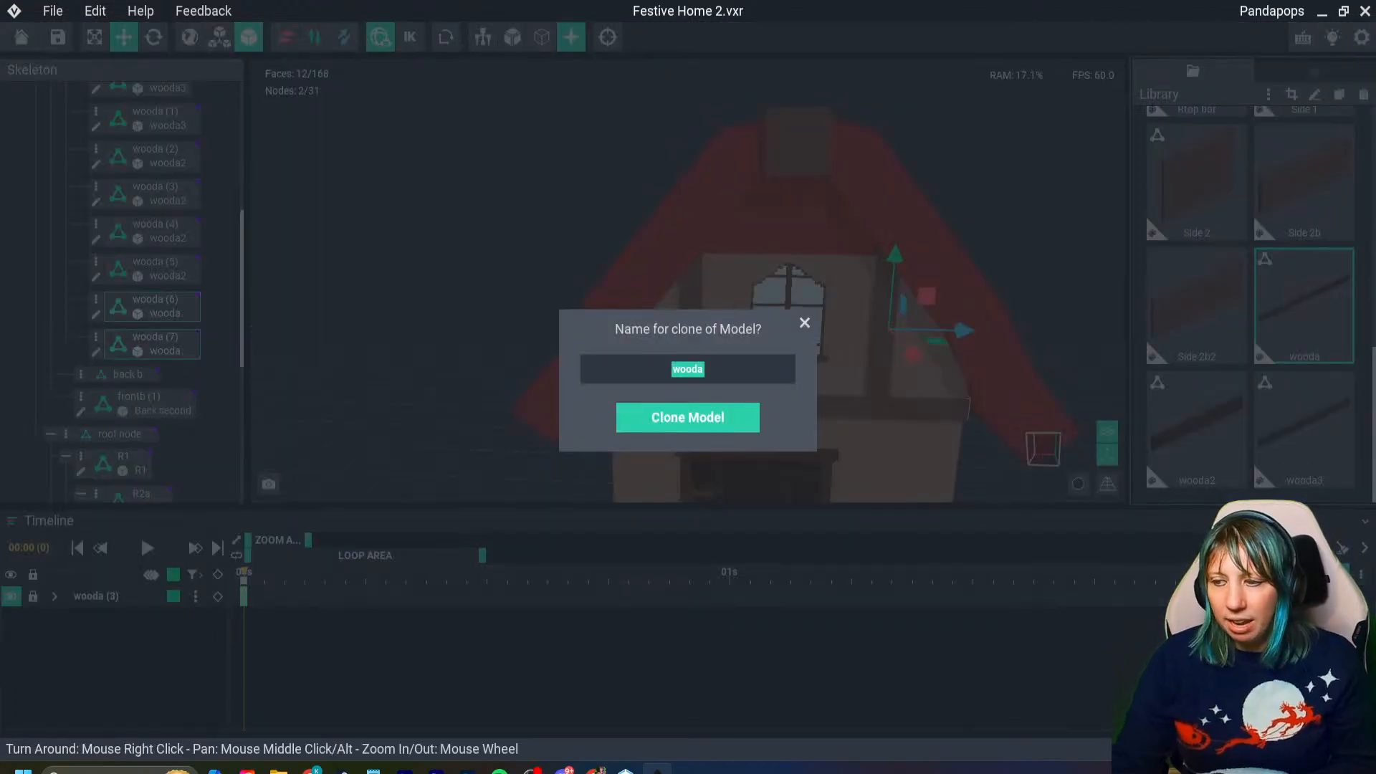
pyautogui.press('Return')
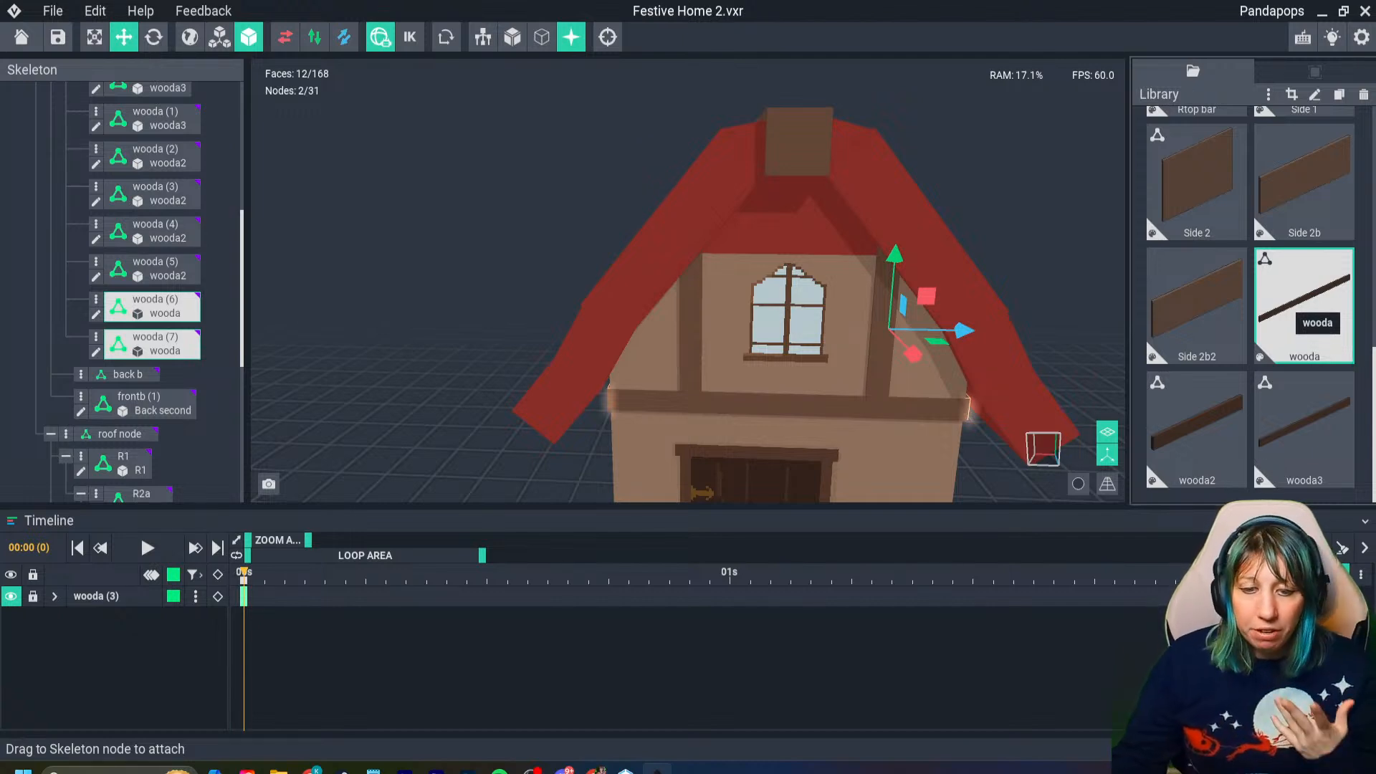
# - Examine the house front, checking the walls beside the door against the upper beams and roof
pyautogui.scroll(2, 764, 484)
pyautogui.scroll(-4, 688, 280)
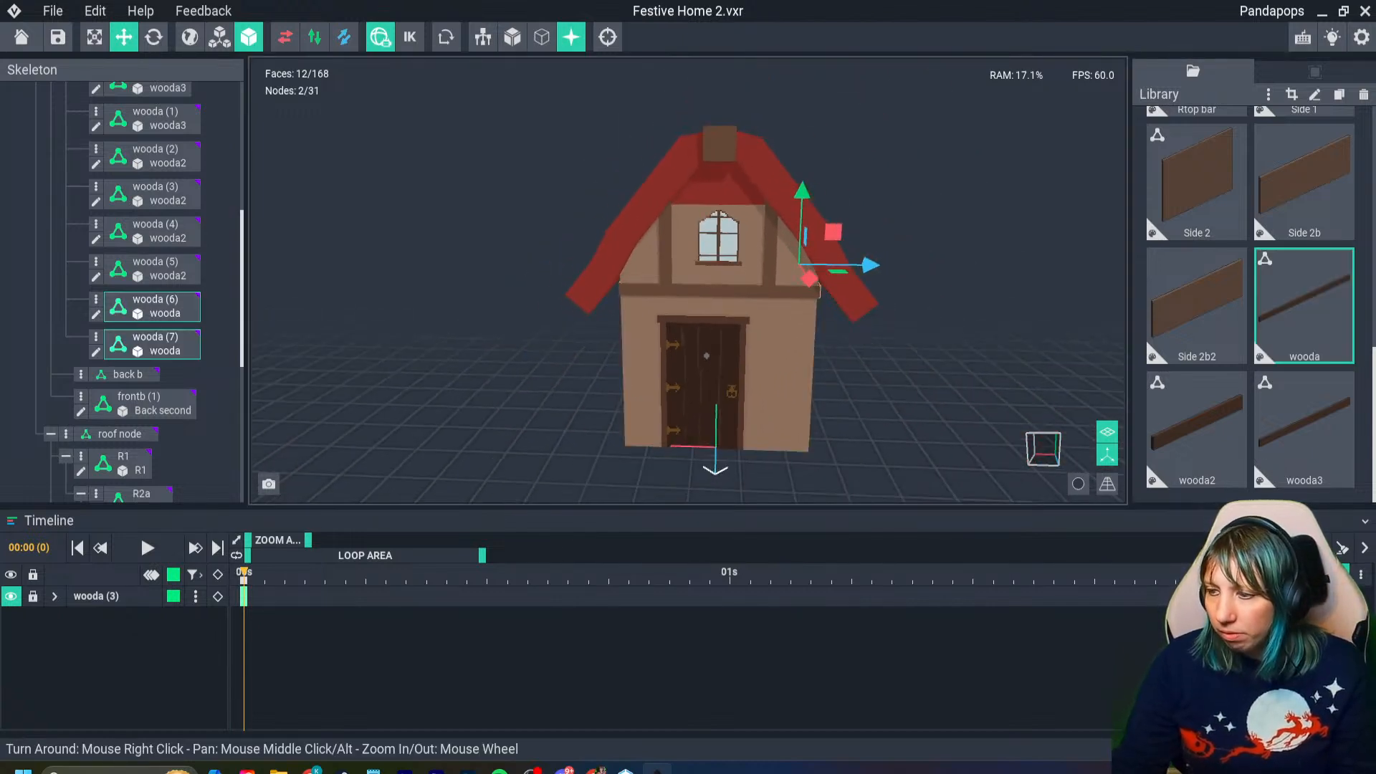
pyautogui.click(648, 273)
pyautogui.moveTo(648, 273); pyautogui.dragTo(648, 273, button='right')
pyautogui.scroll(2, 575, 326)
pyautogui.moveTo(575, 326); pyautogui.dragTo(582, 286, button='right')
pyautogui.scroll(-3, 574, 326)
pyautogui.scroll(4, 585, 286)
pyautogui.click(582, 286)
pyautogui.scroll(-4, 582, 286)
pyautogui.scroll(4, 582, 286)
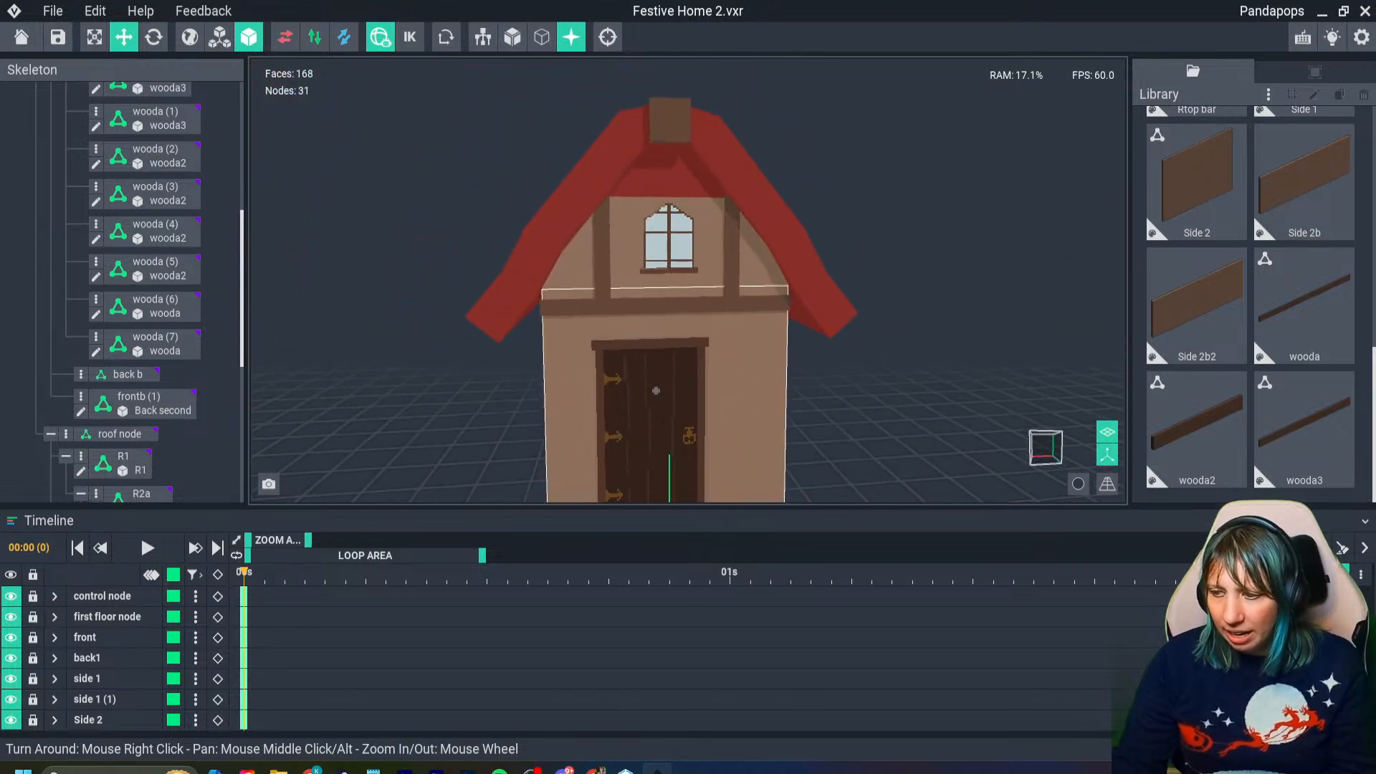
pyautogui.moveTo(582, 286); pyautogui.dragTo(558, 216, button='middle')
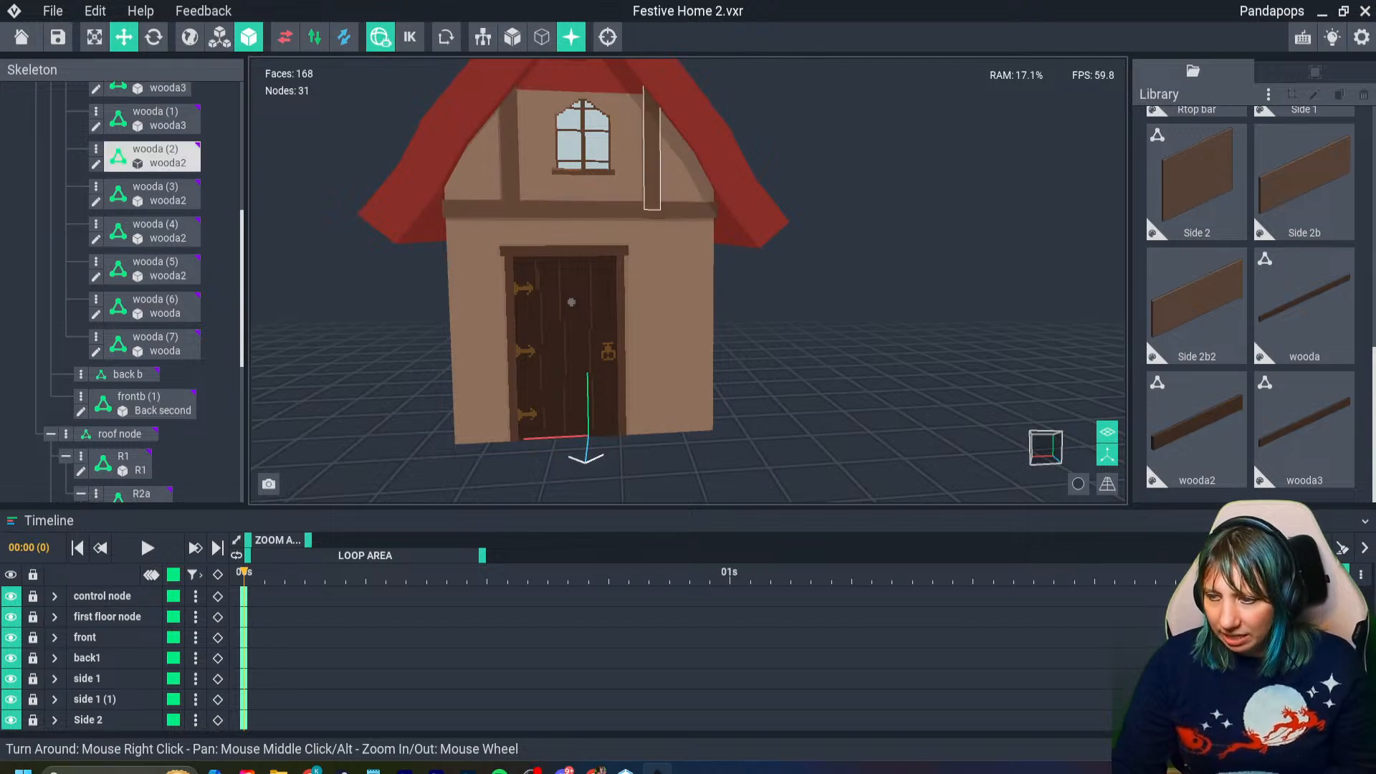
pyautogui.moveTo(486, 186); pyautogui.dragTo(482, 184, button='right')
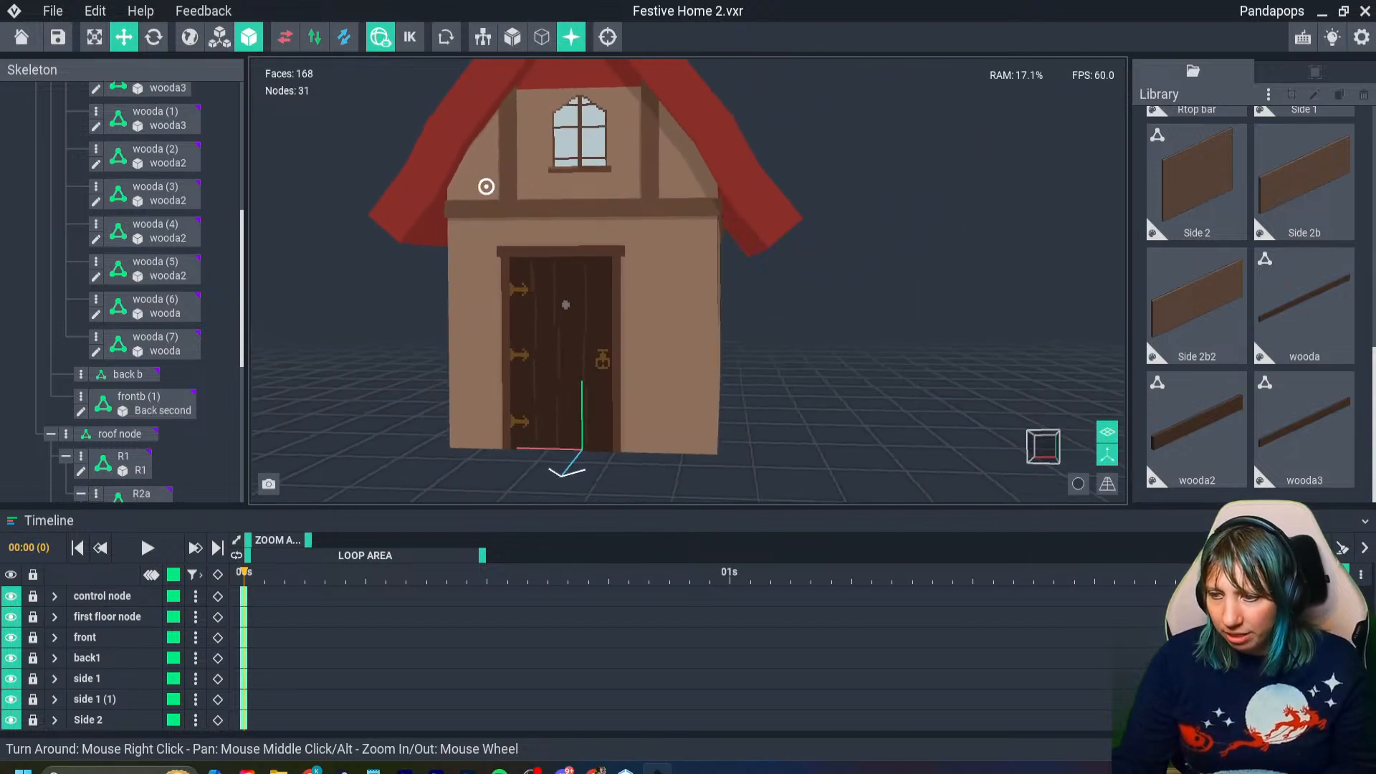
pyautogui.scroll(2, 483, 184)
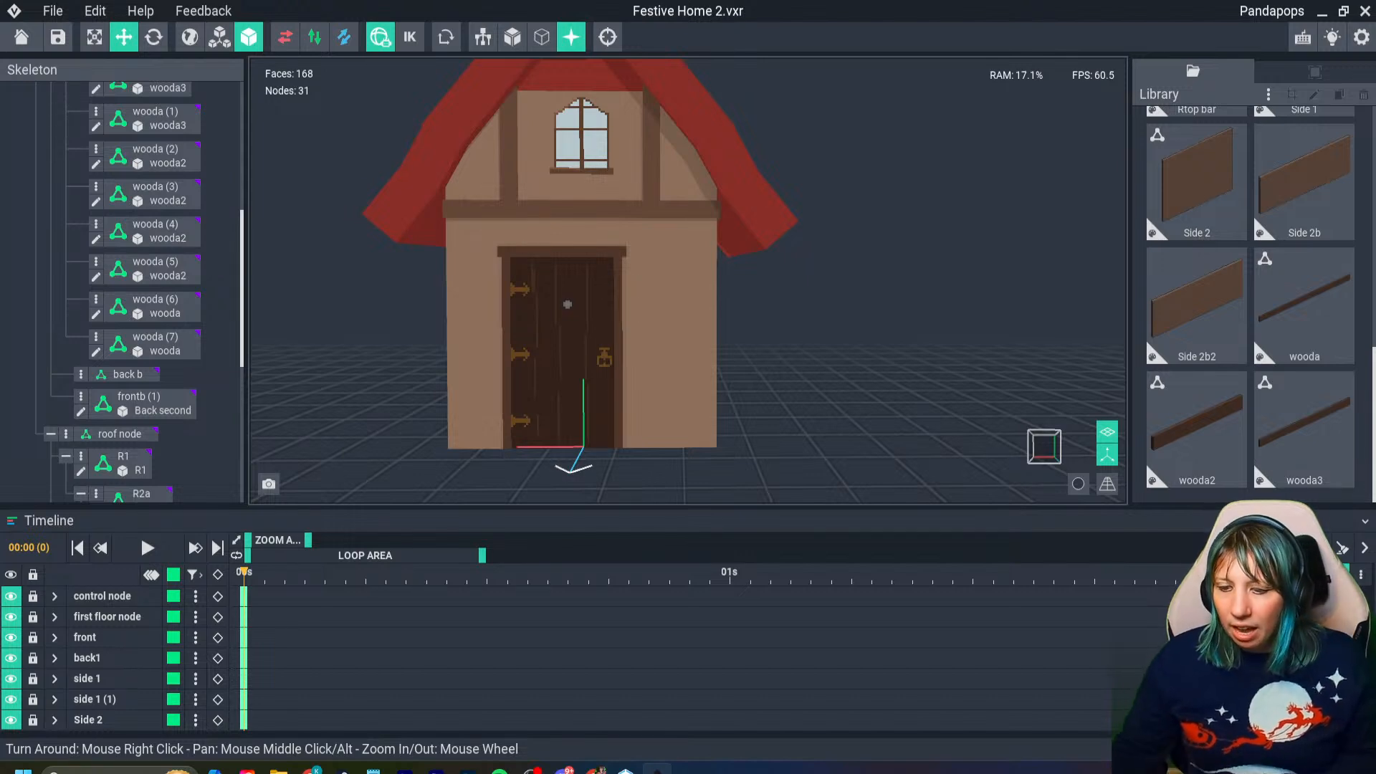
# - Save Festive Home 2, return to the welcome screen and open Bookcase.vxr
pyautogui.click(57, 36)
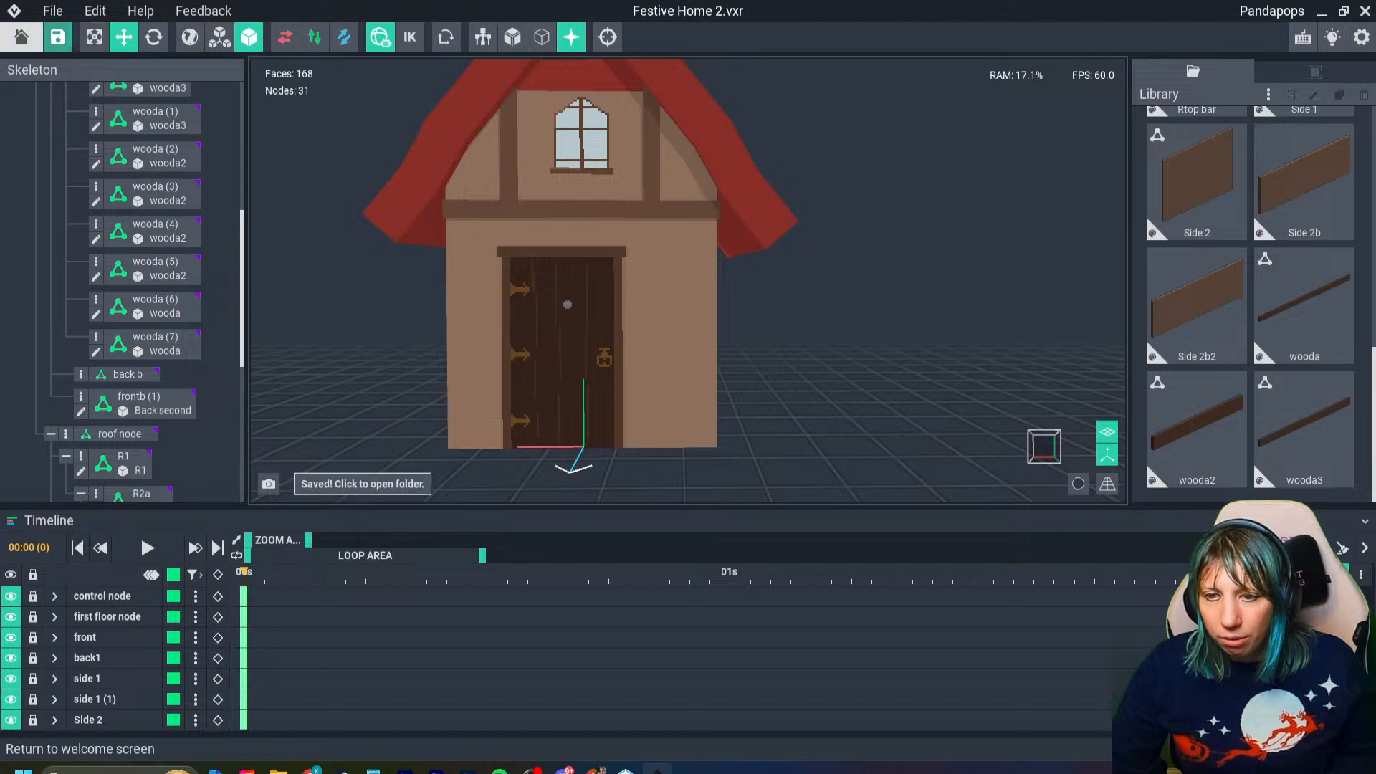
pyautogui.click(22, 36)
pyautogui.click(537, 284)
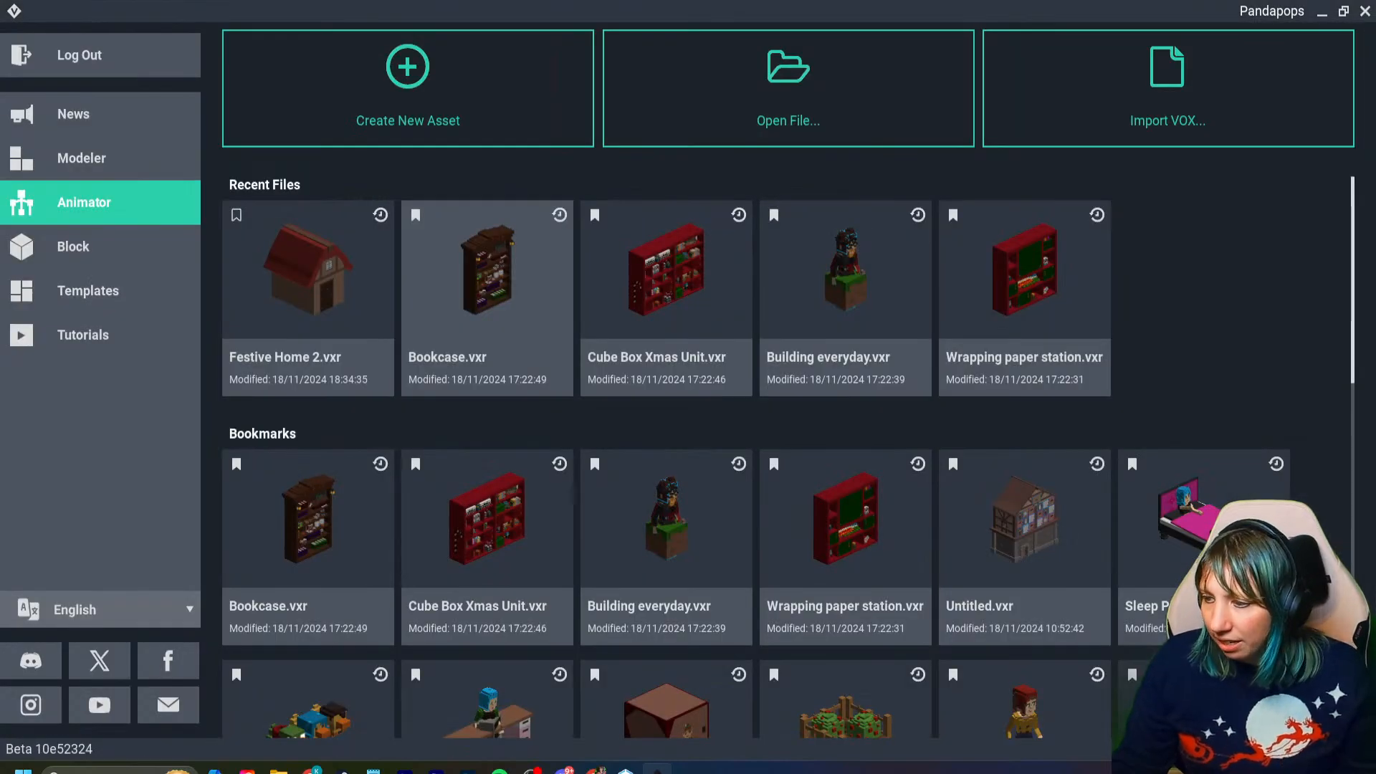
pyautogui.click(537, 283)
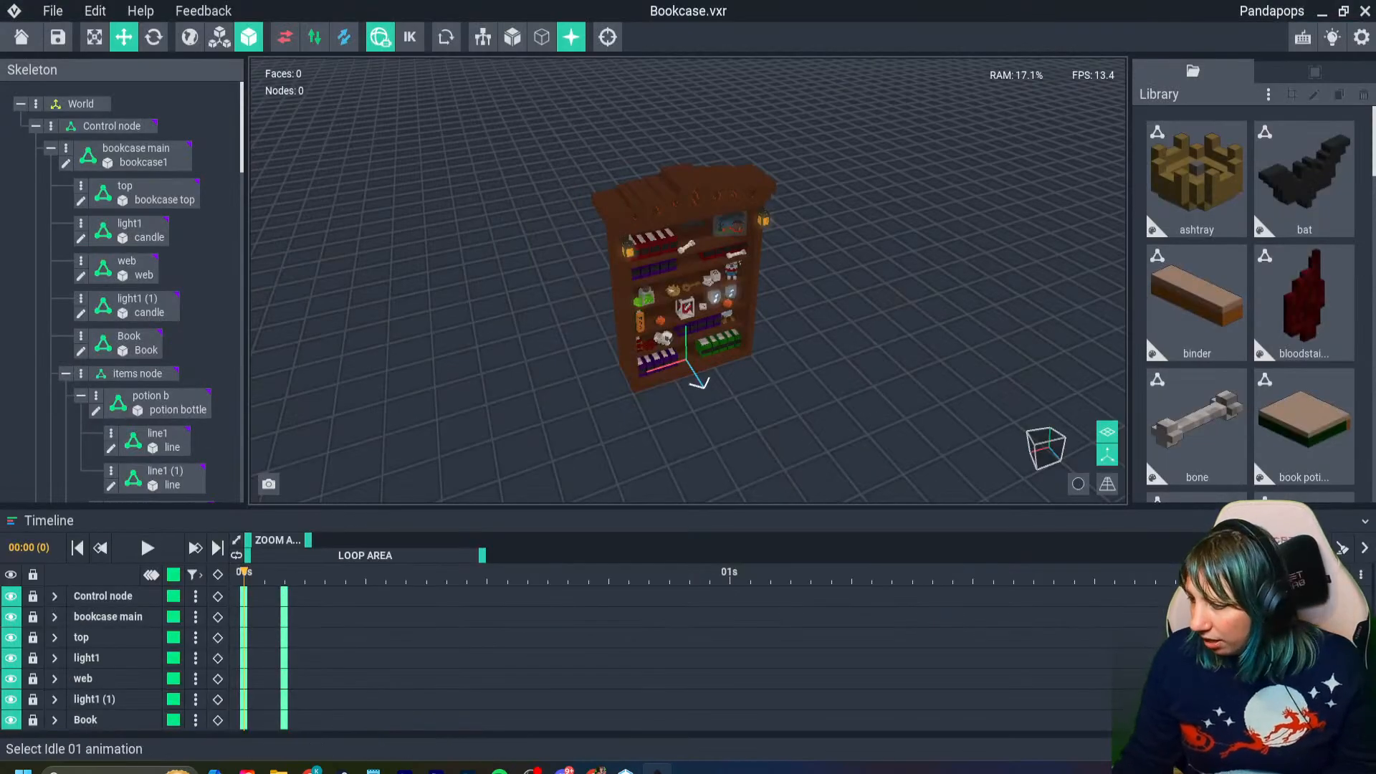
# - Move the bookcase animation to frame 20 and examine the items on its shelves up close
pyautogui.moveTo(537, 286); pyautogui.dragTo(511, 274, button='right')
pyautogui.moveTo(405, 572); pyautogui.dragTo(649, 572)
pyautogui.scroll(5, 724, 337)
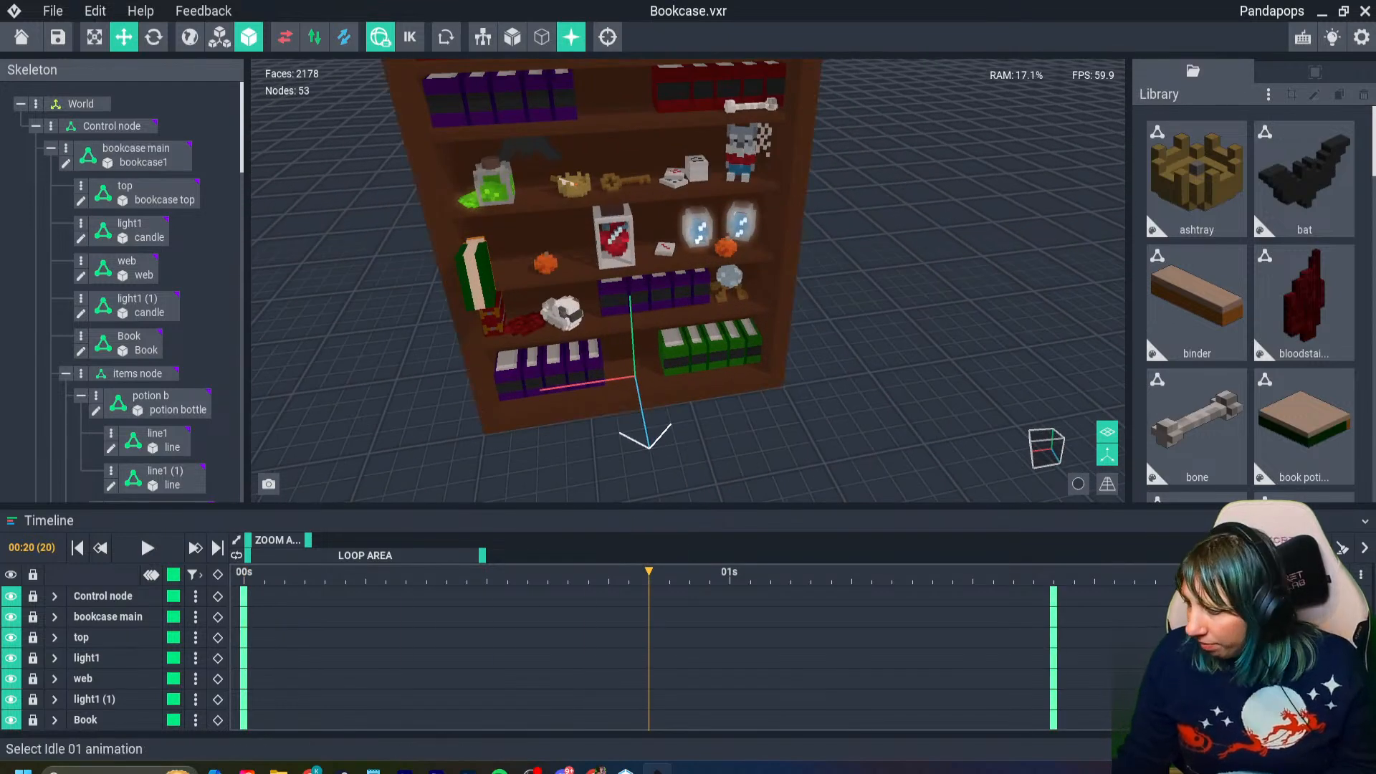
# - Copy the 01s keyframe of the potion book's side 1 node, try pasting it at frames 43 and 44, and remove the pasted keys
pyautogui.moveTo(648, 572); pyautogui.dragTo(689, 572)
pyautogui.click(498, 264)
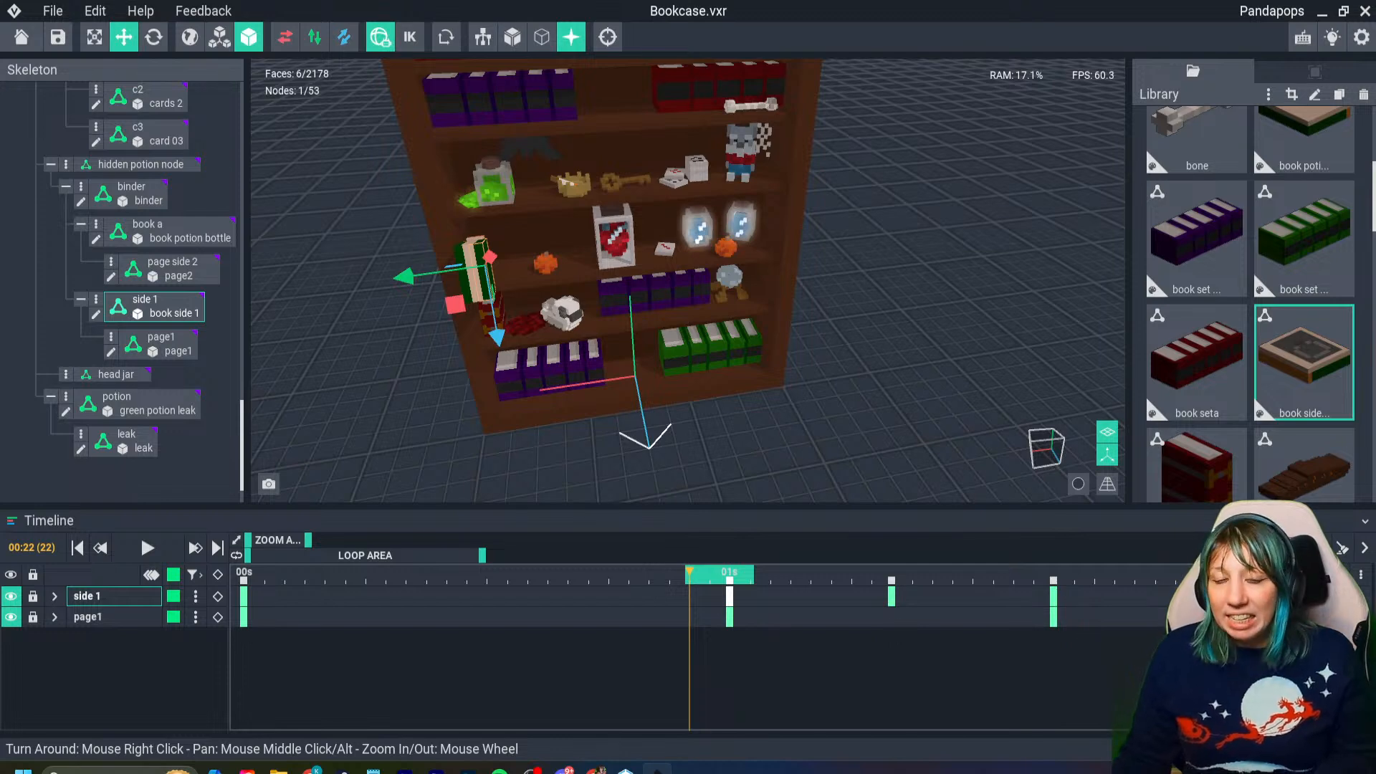
pyautogui.moveTo(689, 572); pyautogui.dragTo(1114, 572)
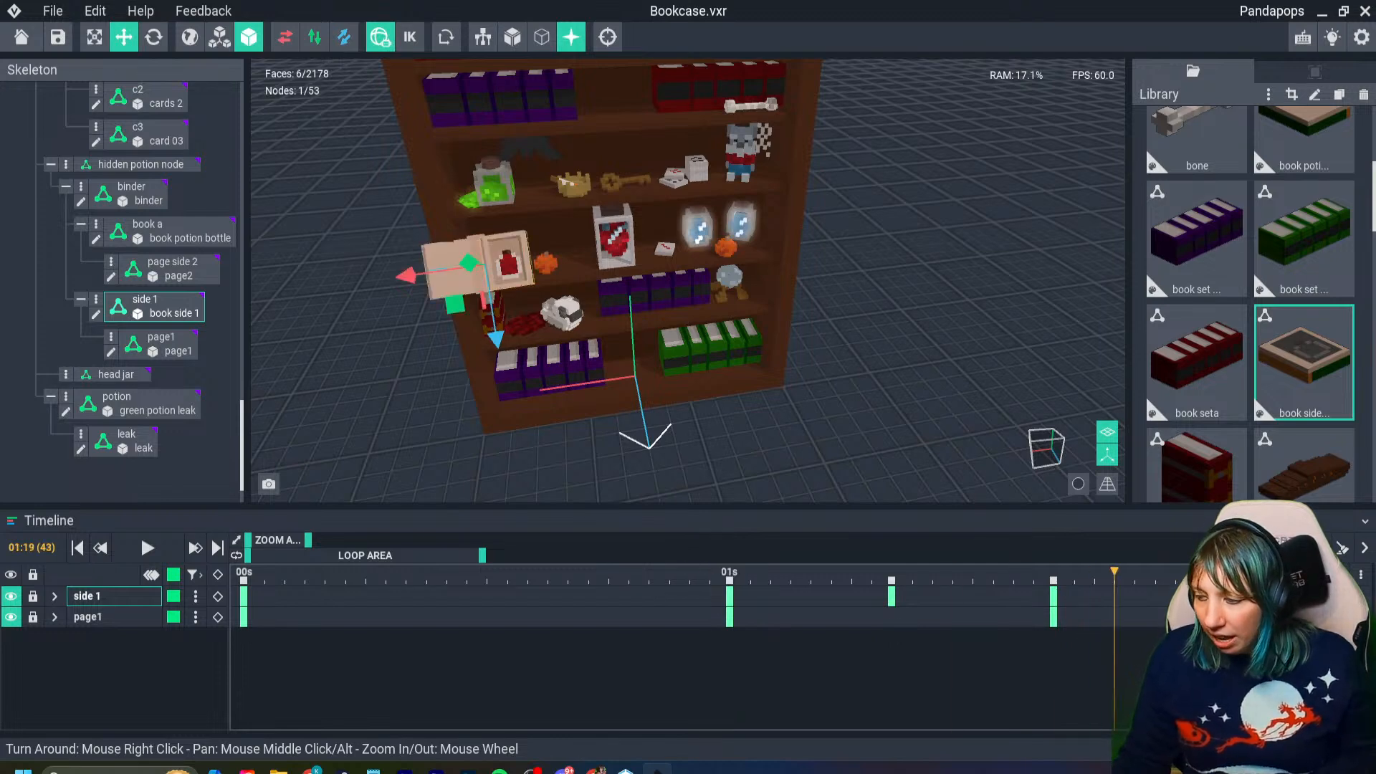
pyautogui.hotkey('ctrl', 'v')
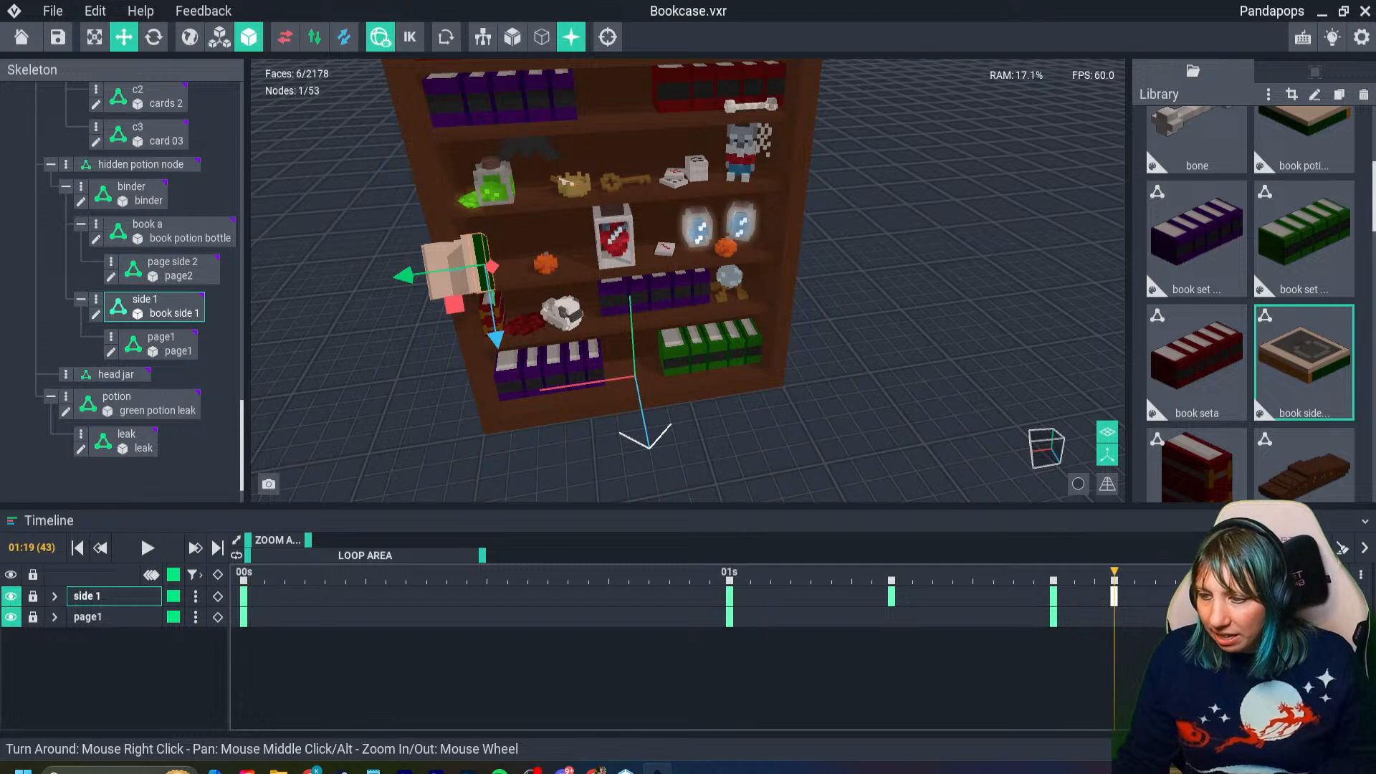
pyautogui.moveTo(1115, 572)
pyautogui.mouseDown()
pyautogui.moveTo(1053, 572)
pyautogui.moveTo(1155, 573)
pyautogui.moveTo(769, 572)
pyautogui.moveTo(1134, 572)
pyautogui.mouseUp()
pyautogui.press('Delete')
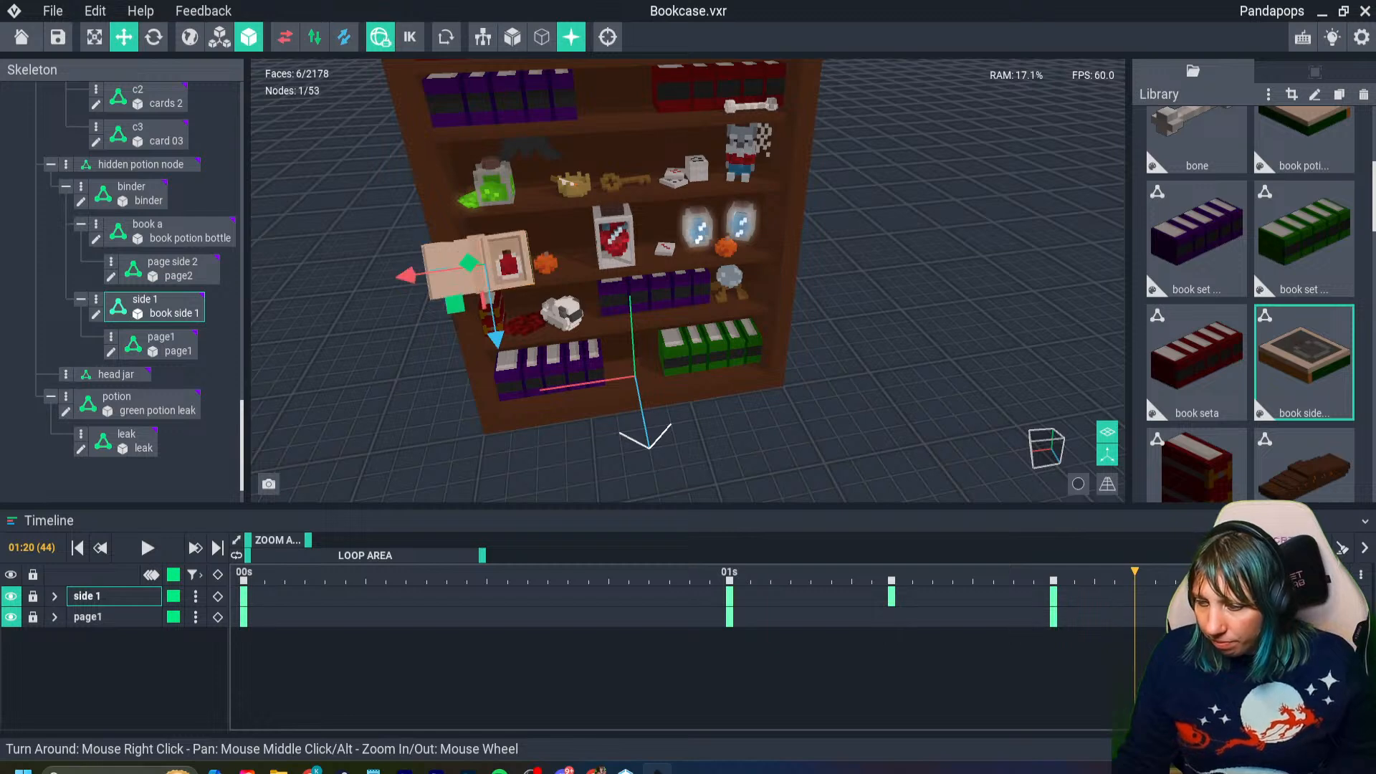
pyautogui.moveTo(1134, 573)
pyautogui.mouseDown()
pyautogui.moveTo(1216, 573)
pyautogui.moveTo(630, 573)
pyautogui.moveTo(1154, 573)
pyautogui.mouseUp()
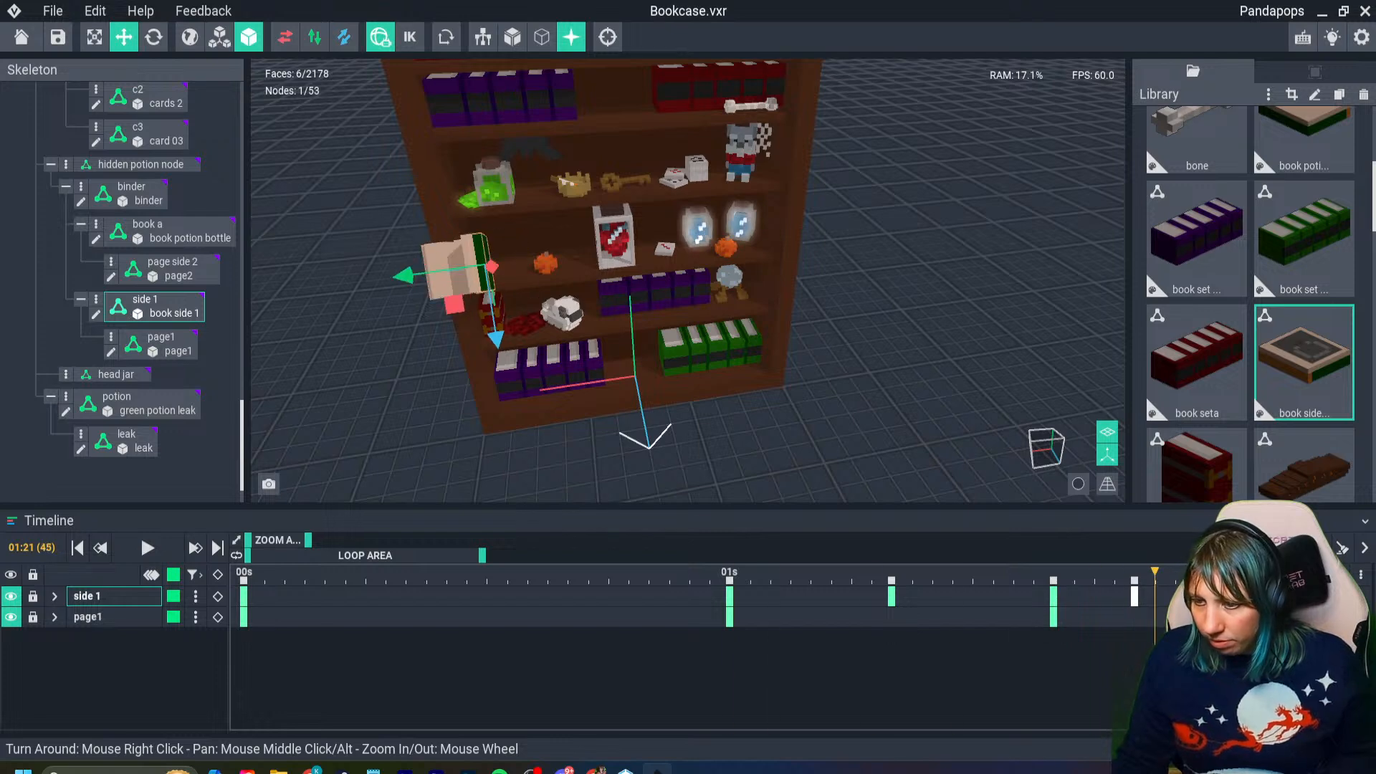
pyautogui.hotkey('ctrl', 'z')
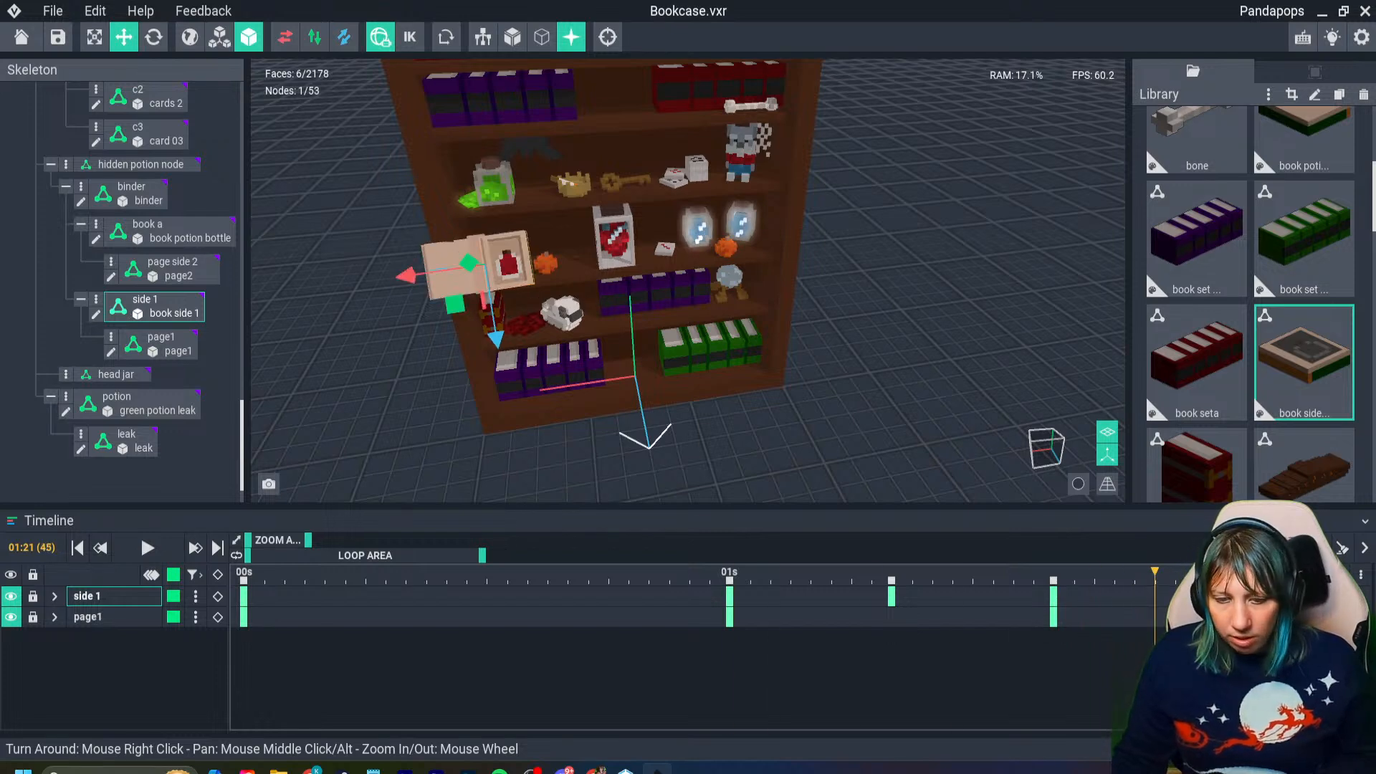
# - Scrub the bookcase animation back from frame 19 to frame 1, watching how the potion book moves
pyautogui.scroll(-3, 688, 279)
pyautogui.click(629, 575)
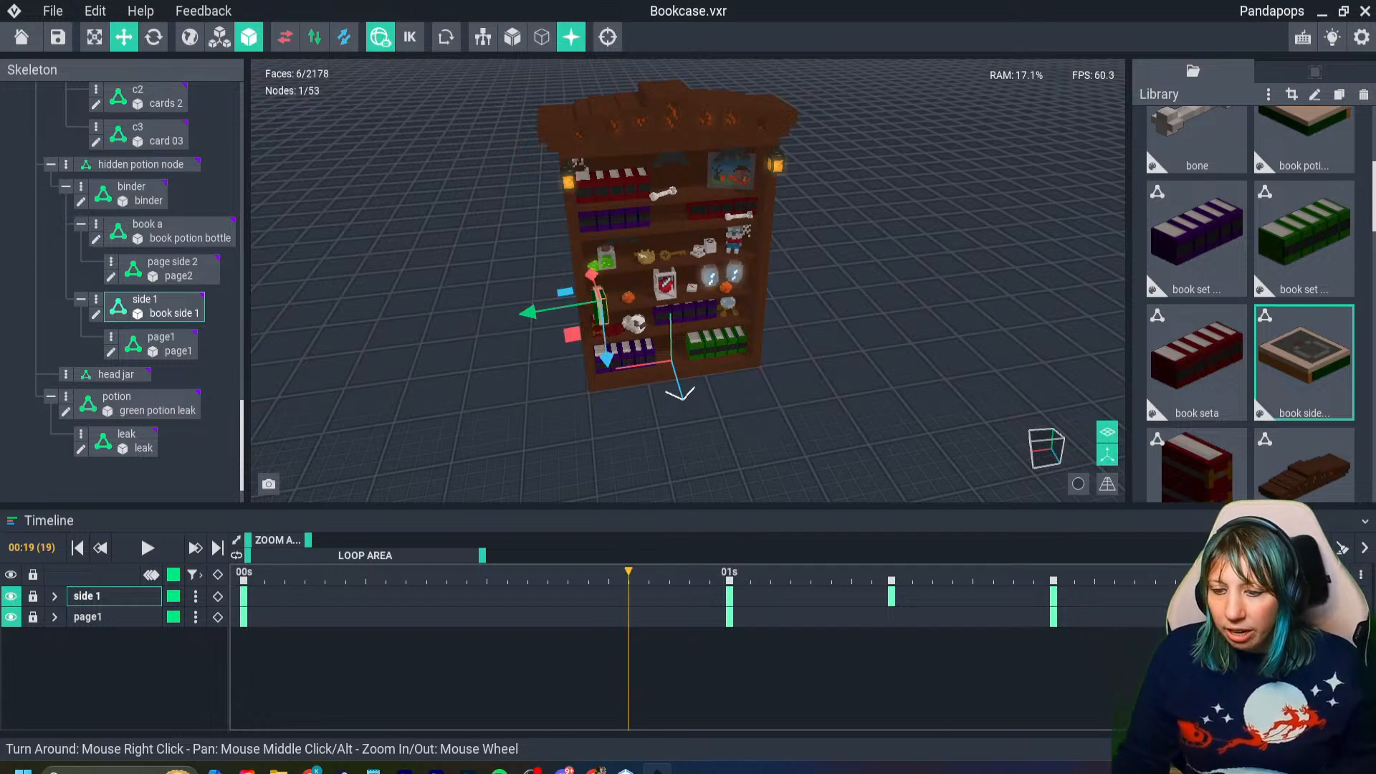
pyautogui.moveTo(628, 575); pyautogui.dragTo(546, 575)
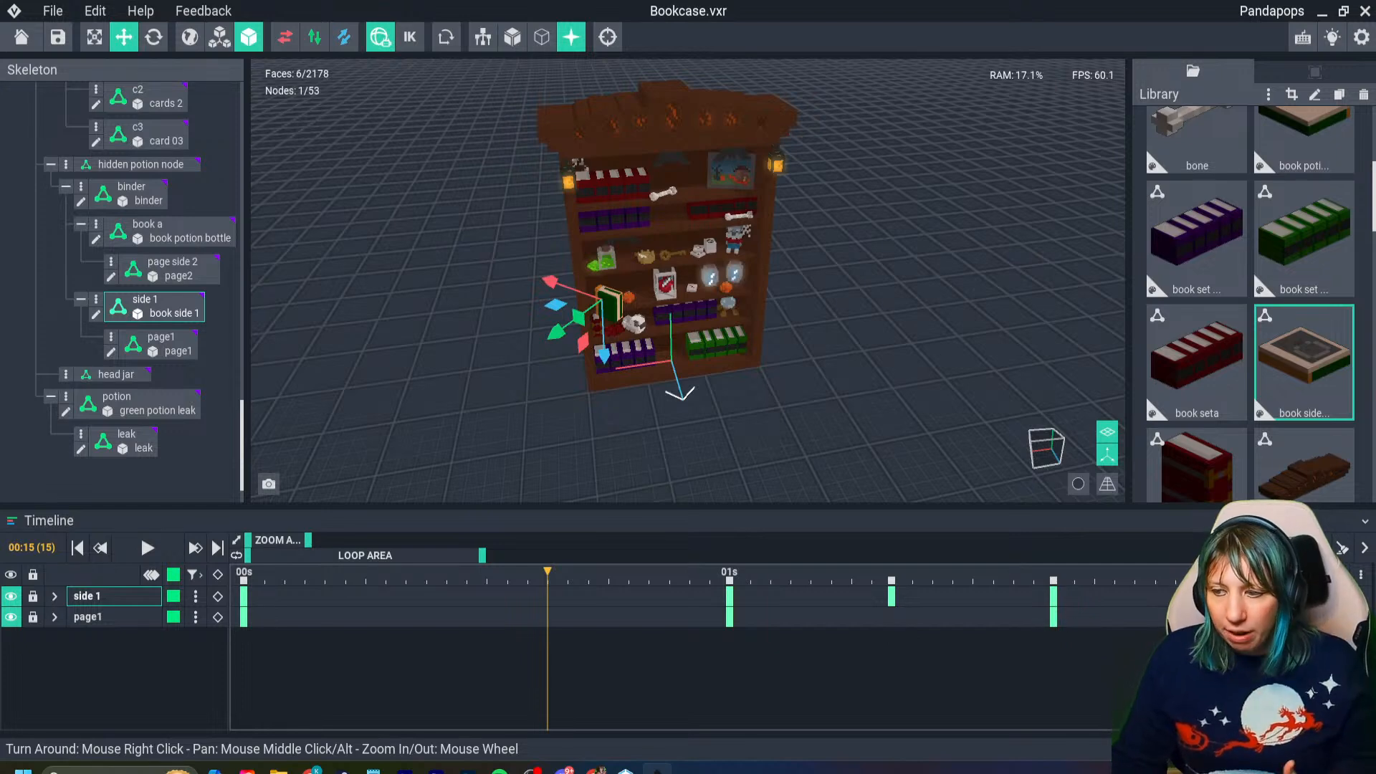
pyautogui.moveTo(547, 576); pyautogui.dragTo(264, 575)
pyautogui.scroll(-3, 687, 287)
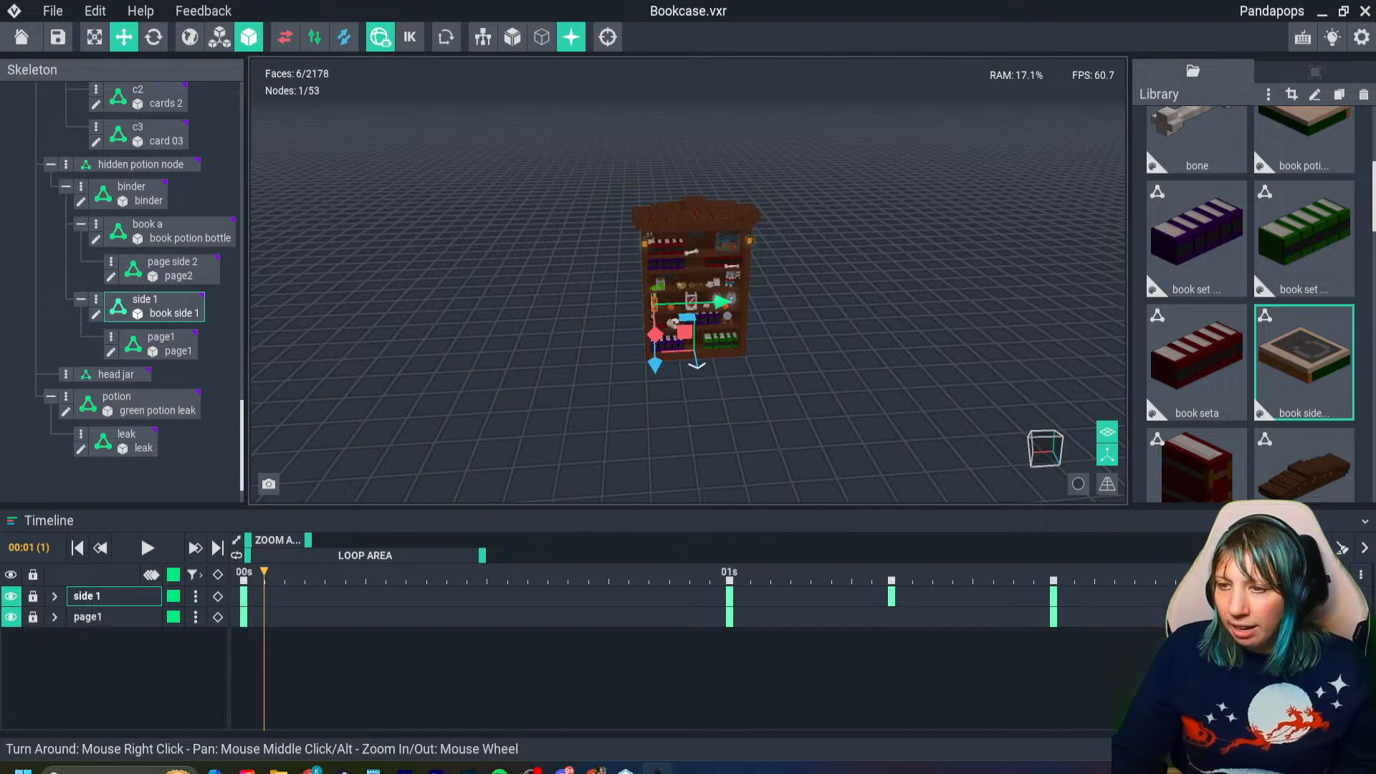
# - Select the whole bookcase with its items, copy the keyframes between frames 5 and 42, and paste them flipped from frame 48
pyautogui.moveTo(553, 161); pyautogui.dragTo(888, 424)
pyautogui.scroll(5, 726, 338)
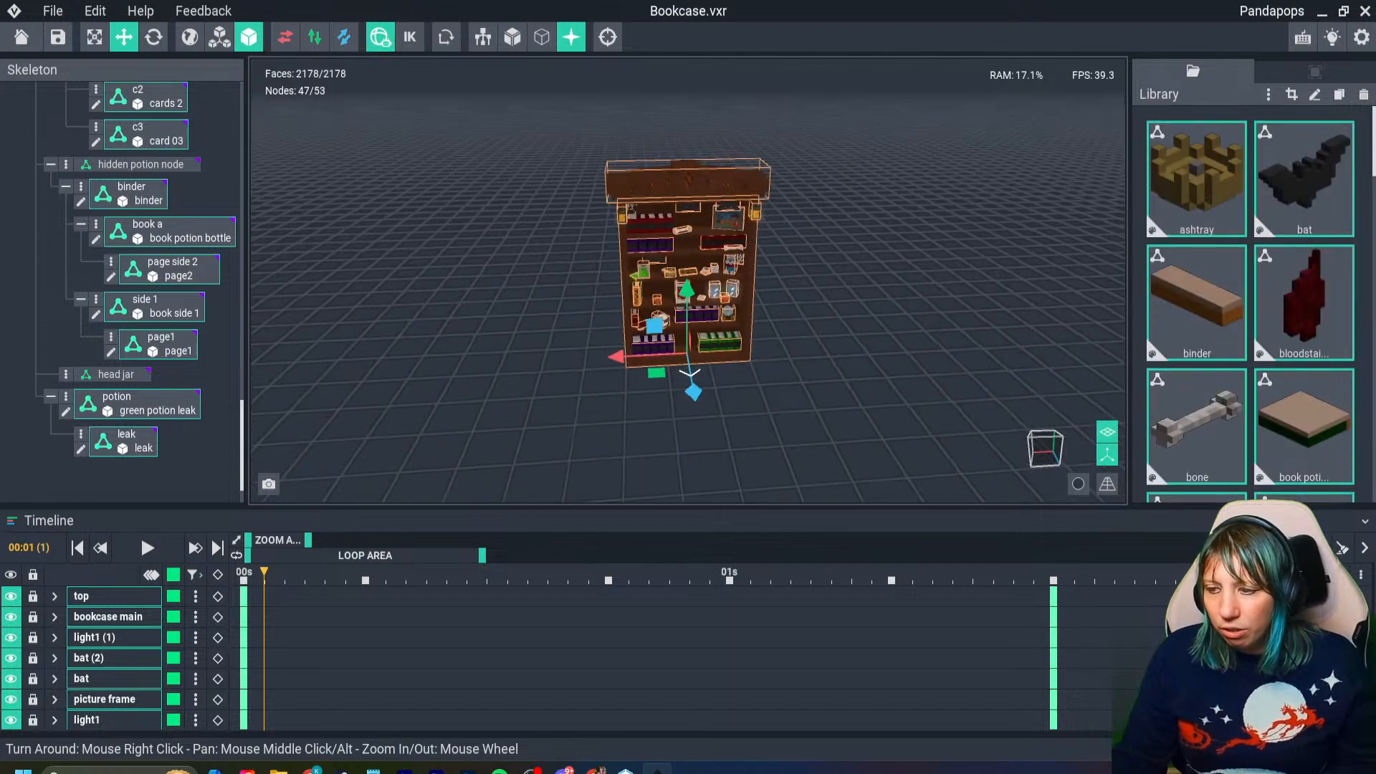
pyautogui.moveTo(725, 337); pyautogui.dragTo(726, 335, button='right')
pyautogui.scroll(5, 726, 336)
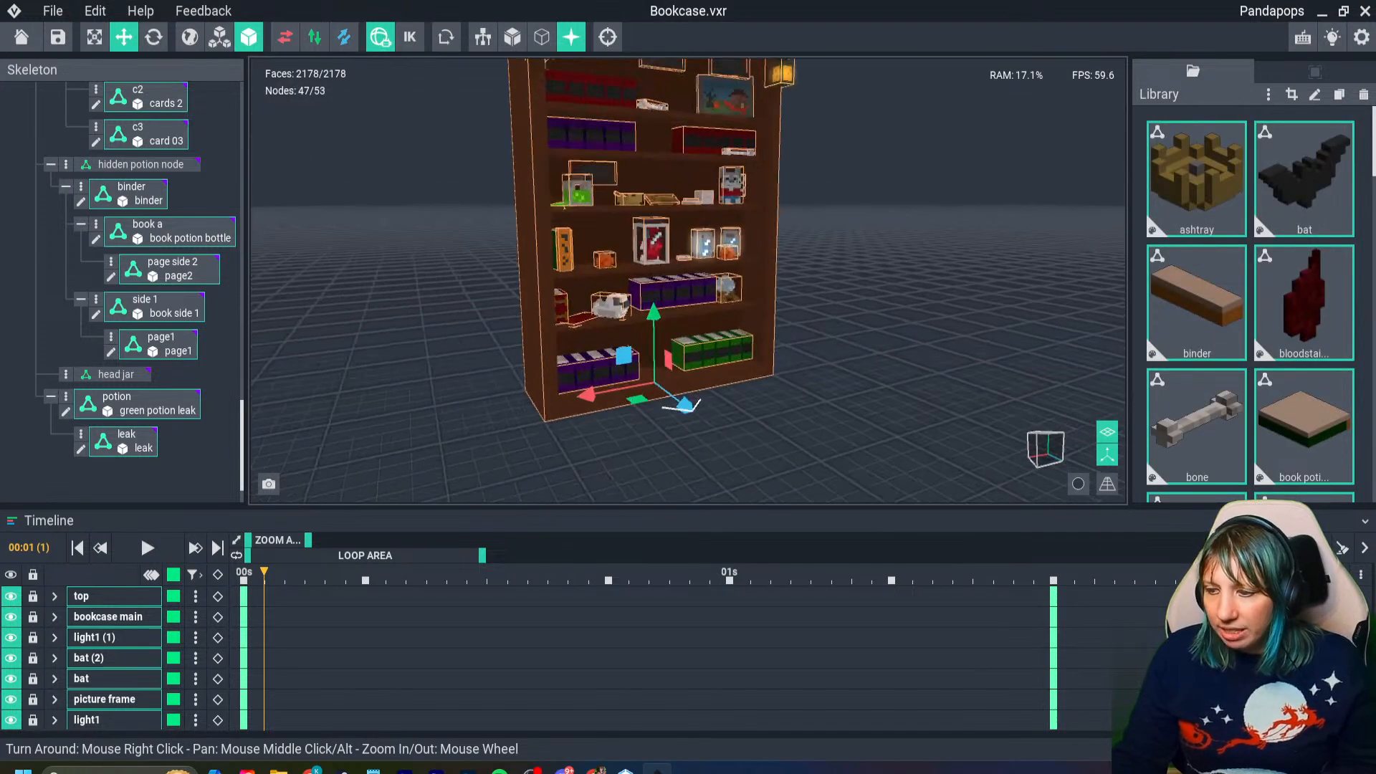
pyautogui.moveTo(631, 213); pyautogui.dragTo(631, 213, button='right')
pyautogui.scroll(-5, 631, 213)
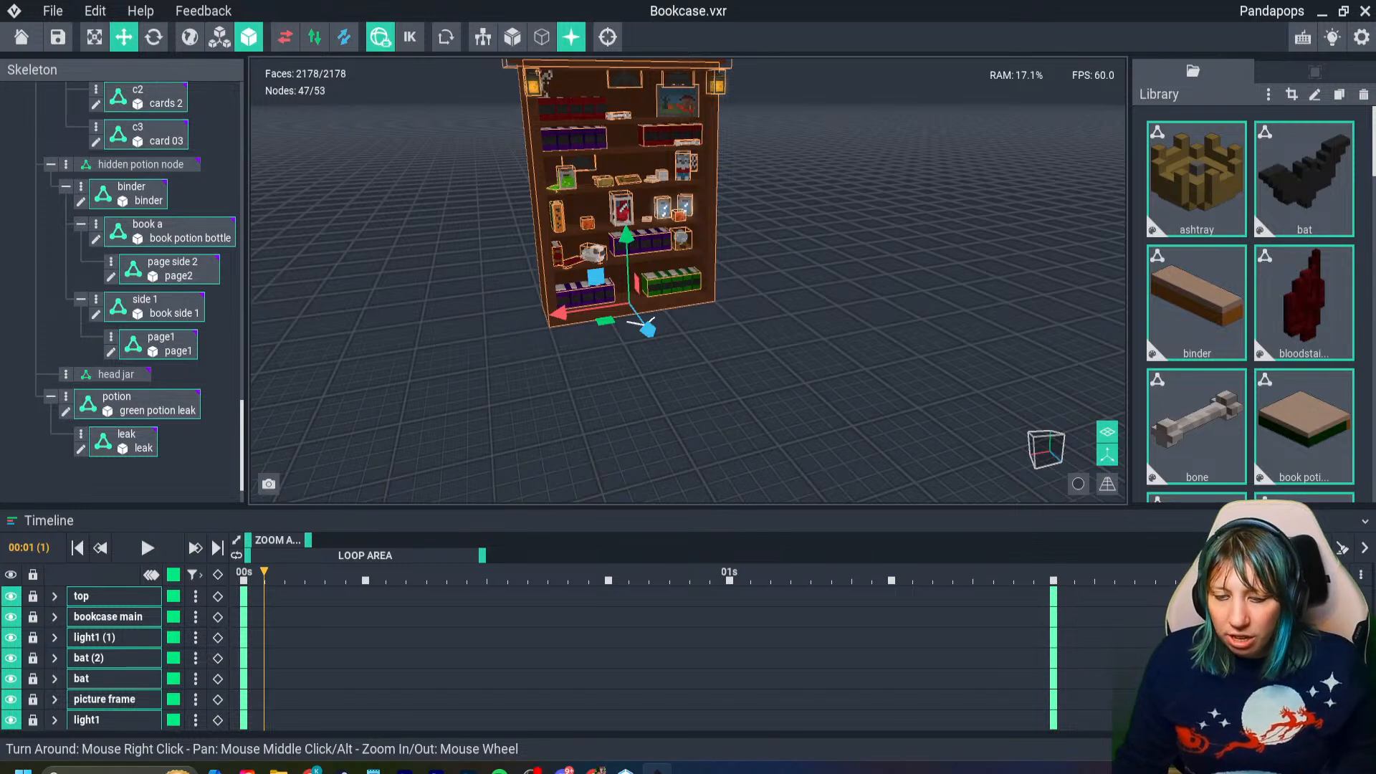
pyautogui.moveTo(344, 575); pyautogui.dragTo(1095, 575)
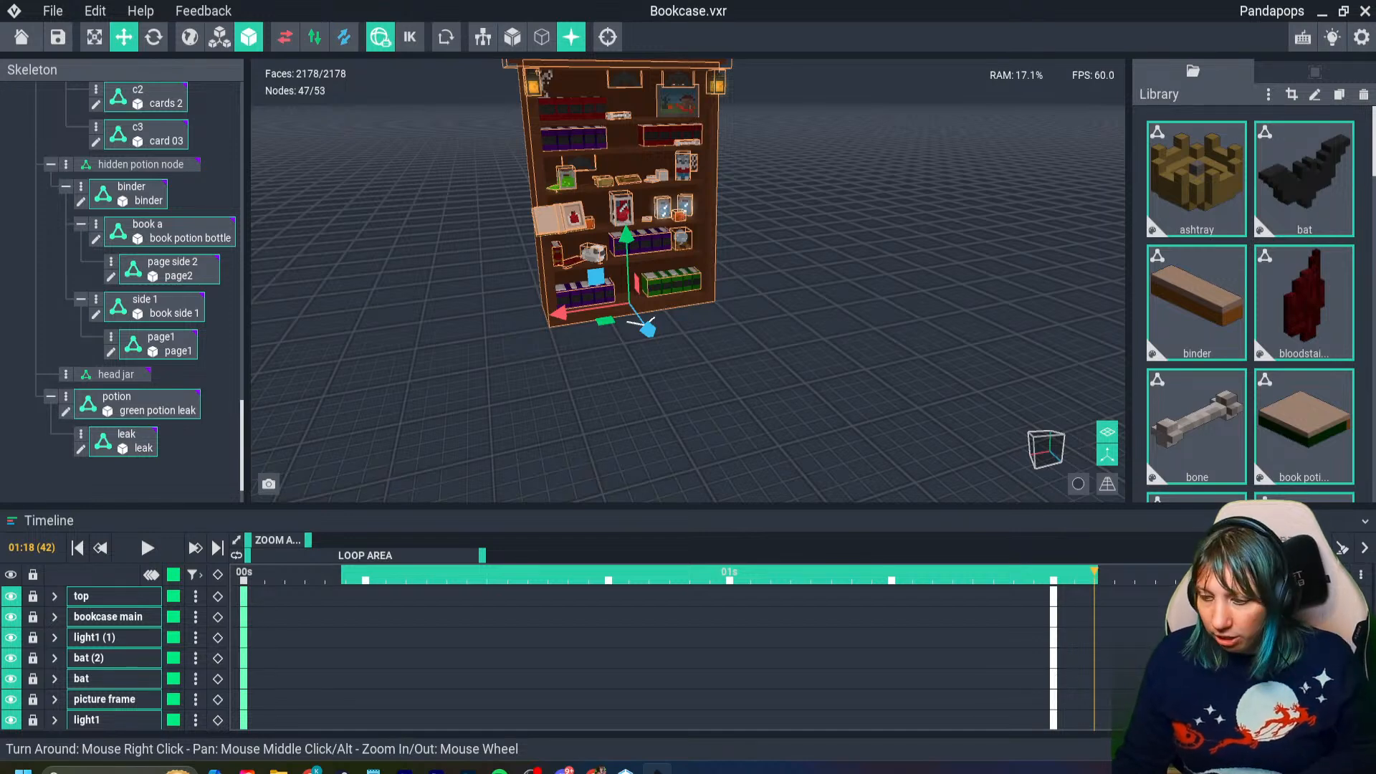
pyautogui.press('Escape')
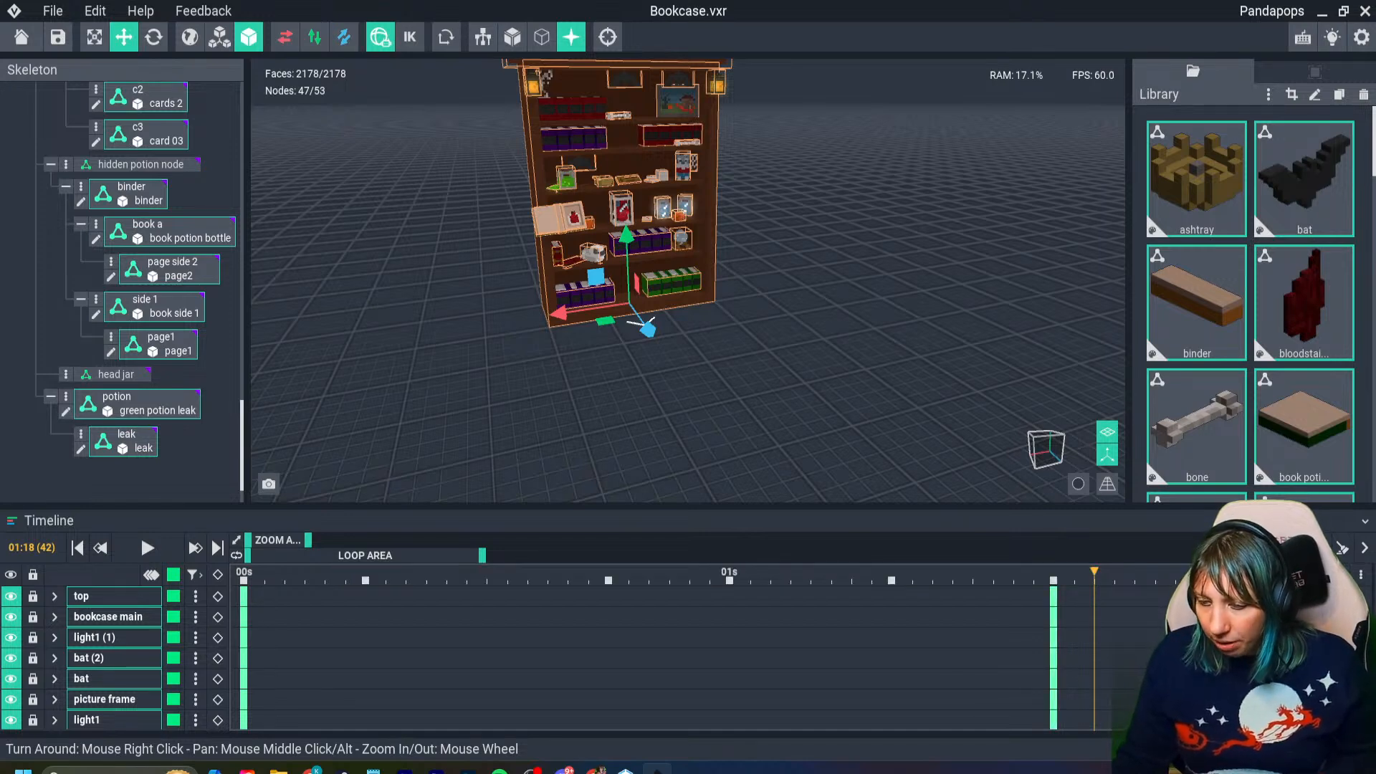
pyautogui.moveTo(1095, 572); pyautogui.dragTo(516, 572)
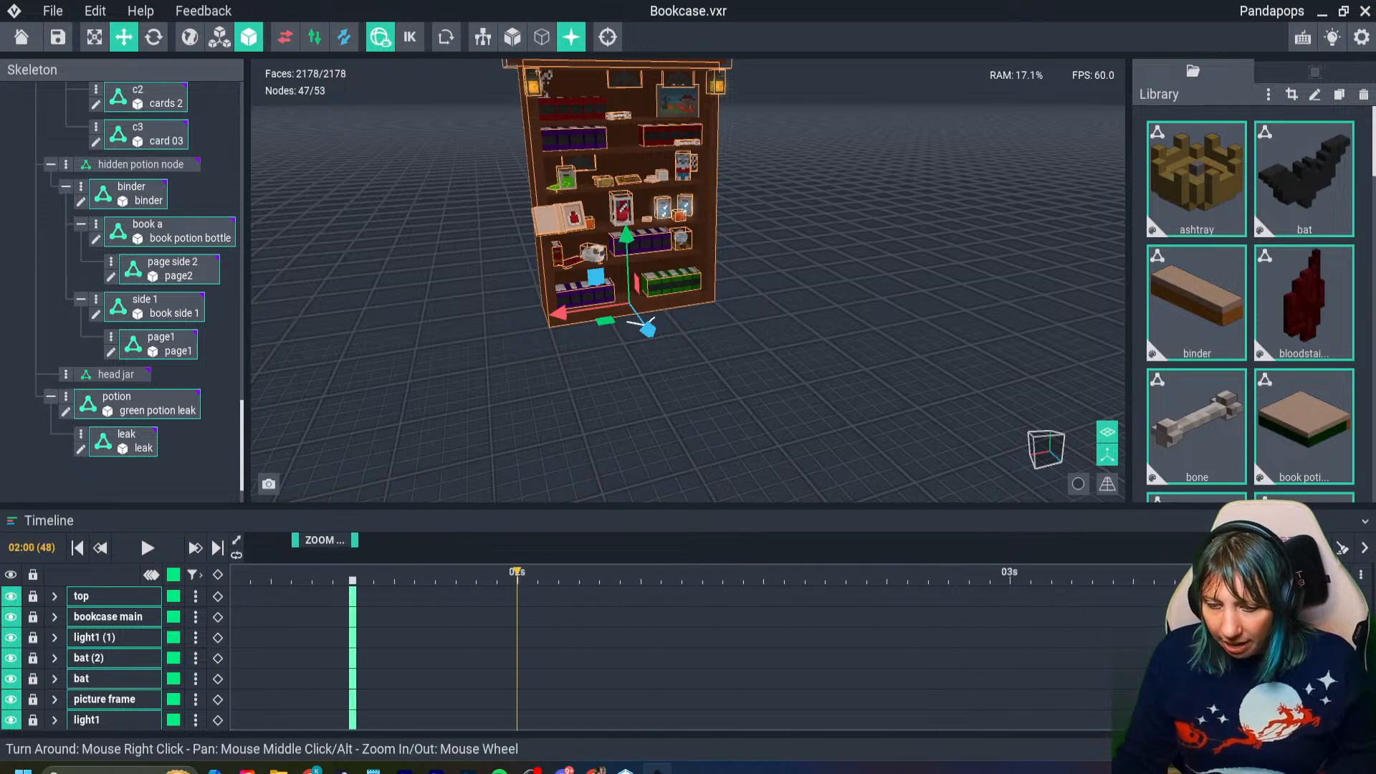
pyautogui.rightClick(519, 573)
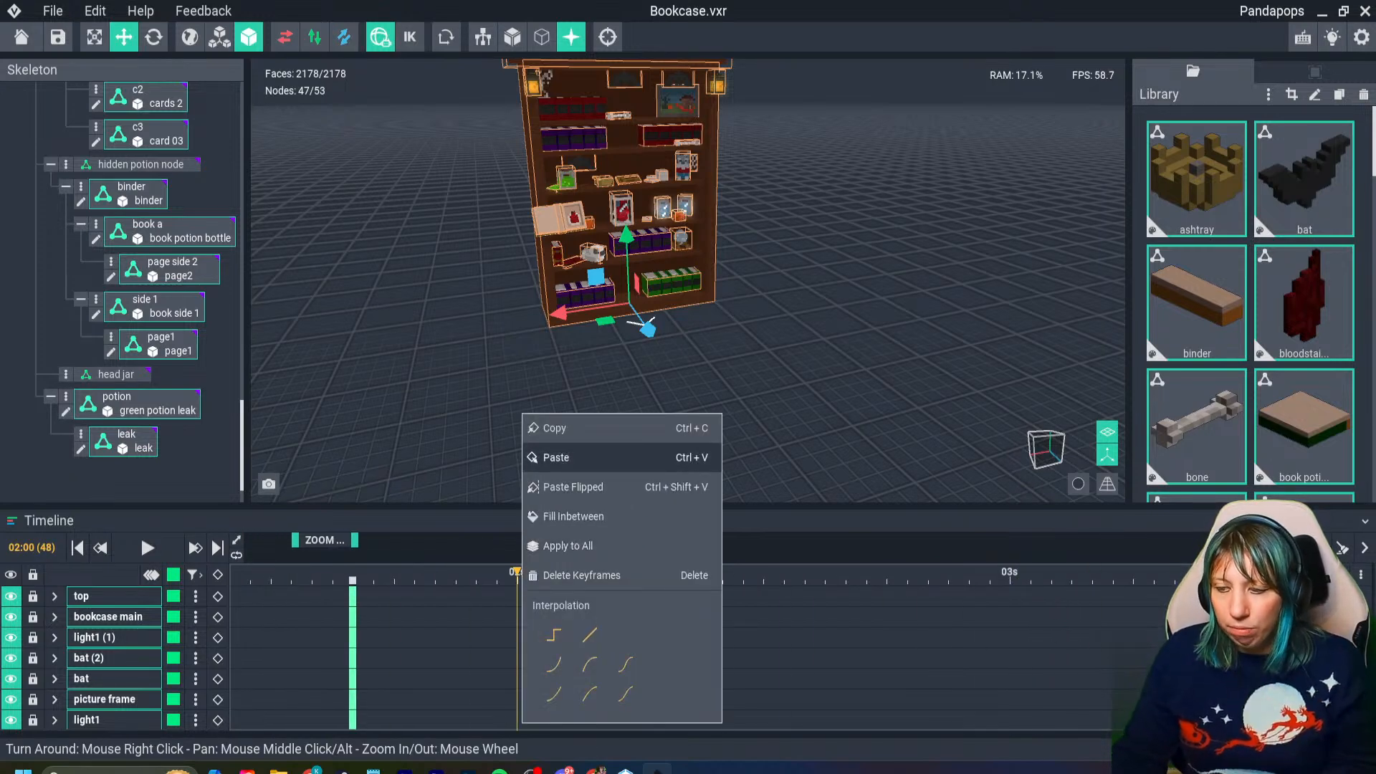
pyautogui.click(534, 488)
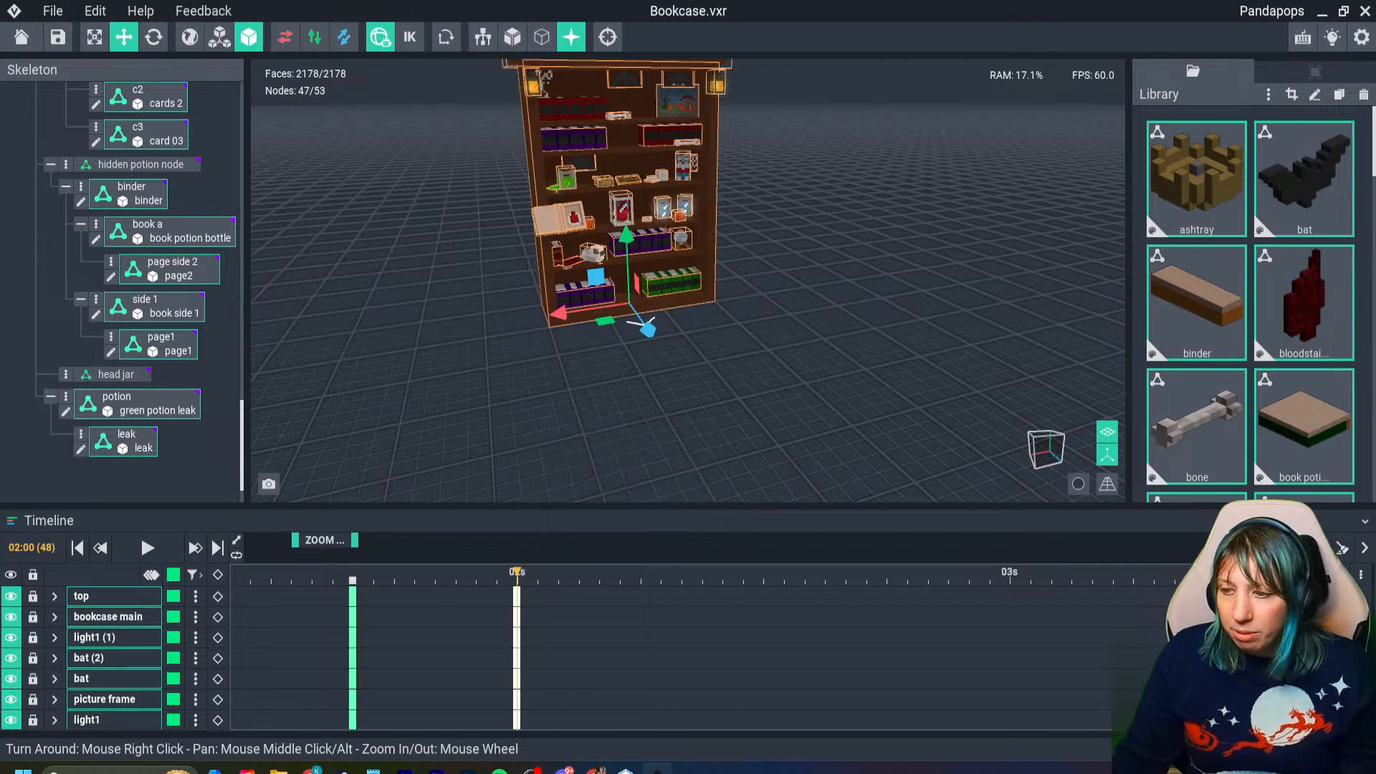
pyautogui.press('space')
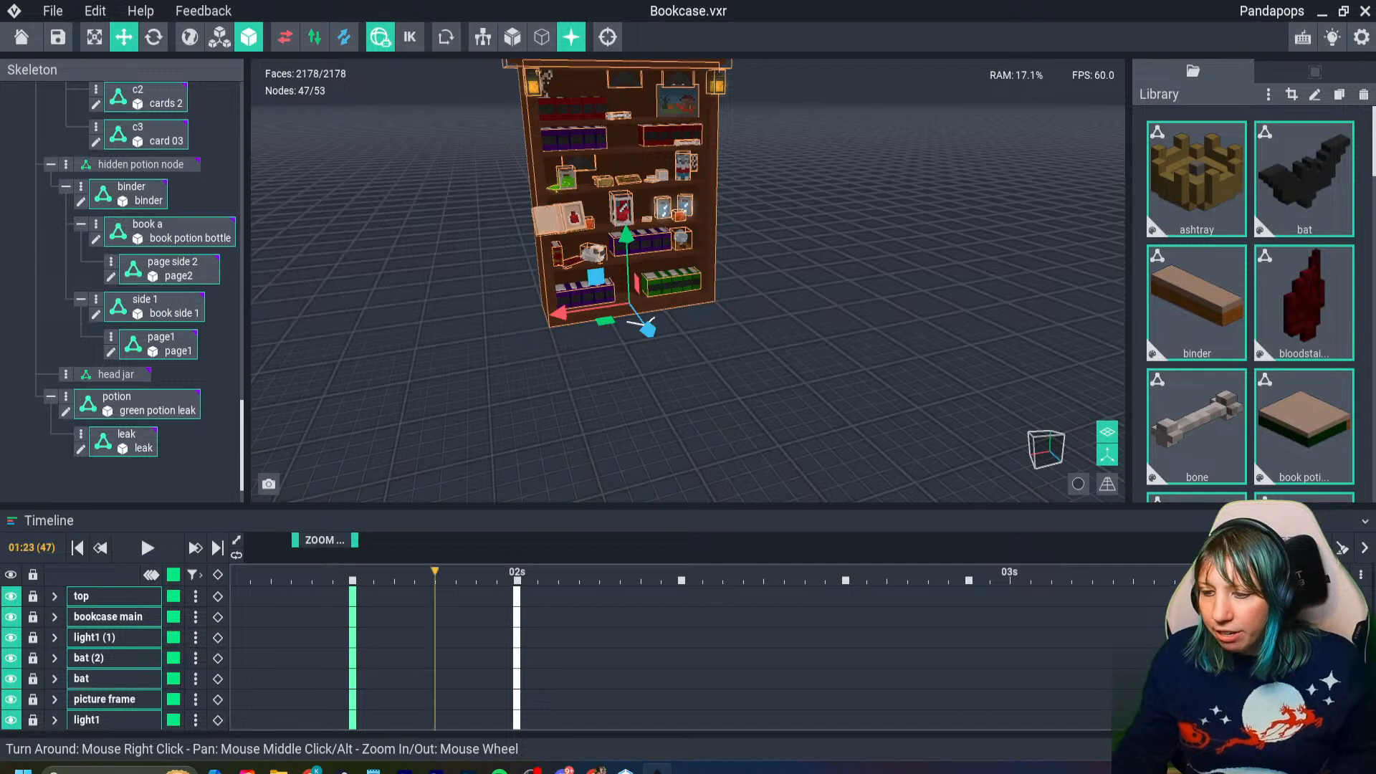
# - Play the book-opening animation and look through the bookcase's other animations and their keyframes
pyautogui.click(147, 547)
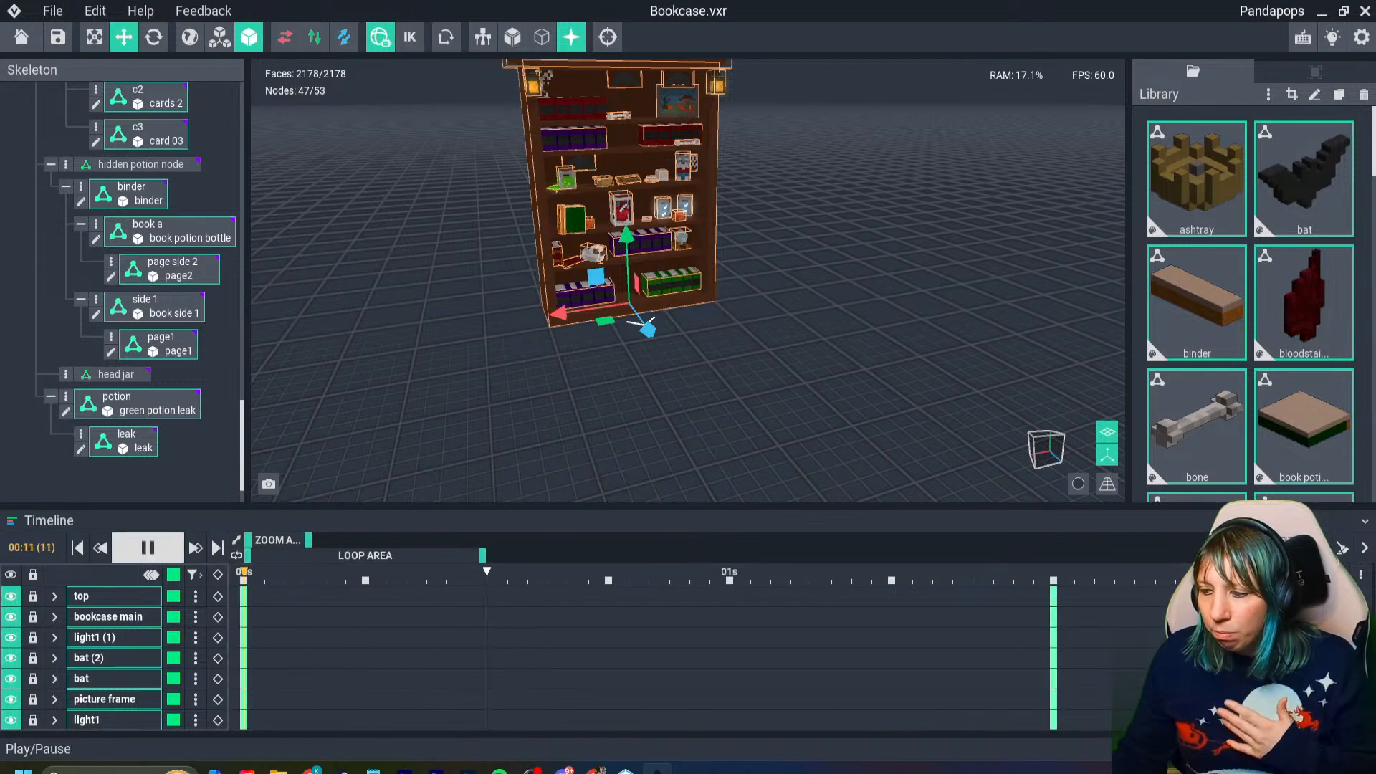
pyautogui.click(147, 547)
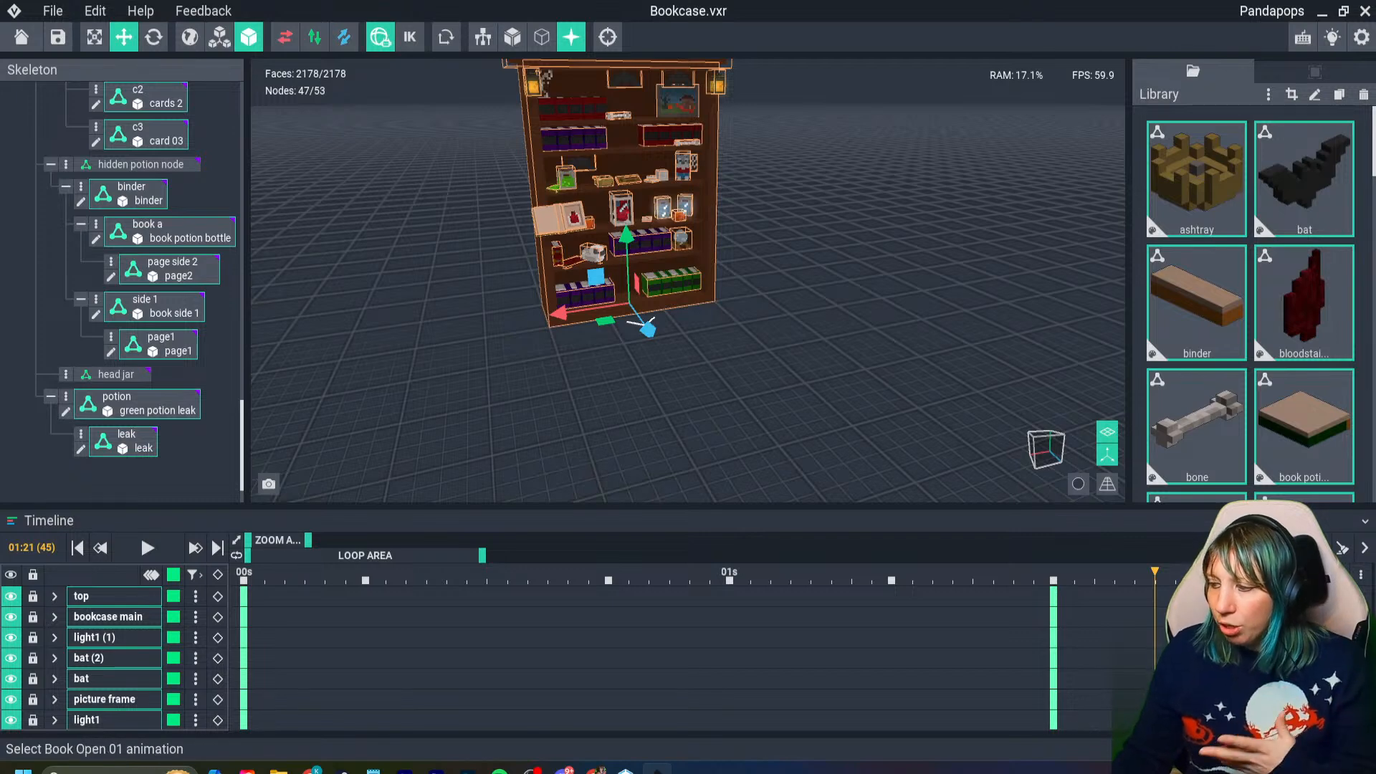
pyautogui.click(1276, 575)
pyautogui.click(243, 574)
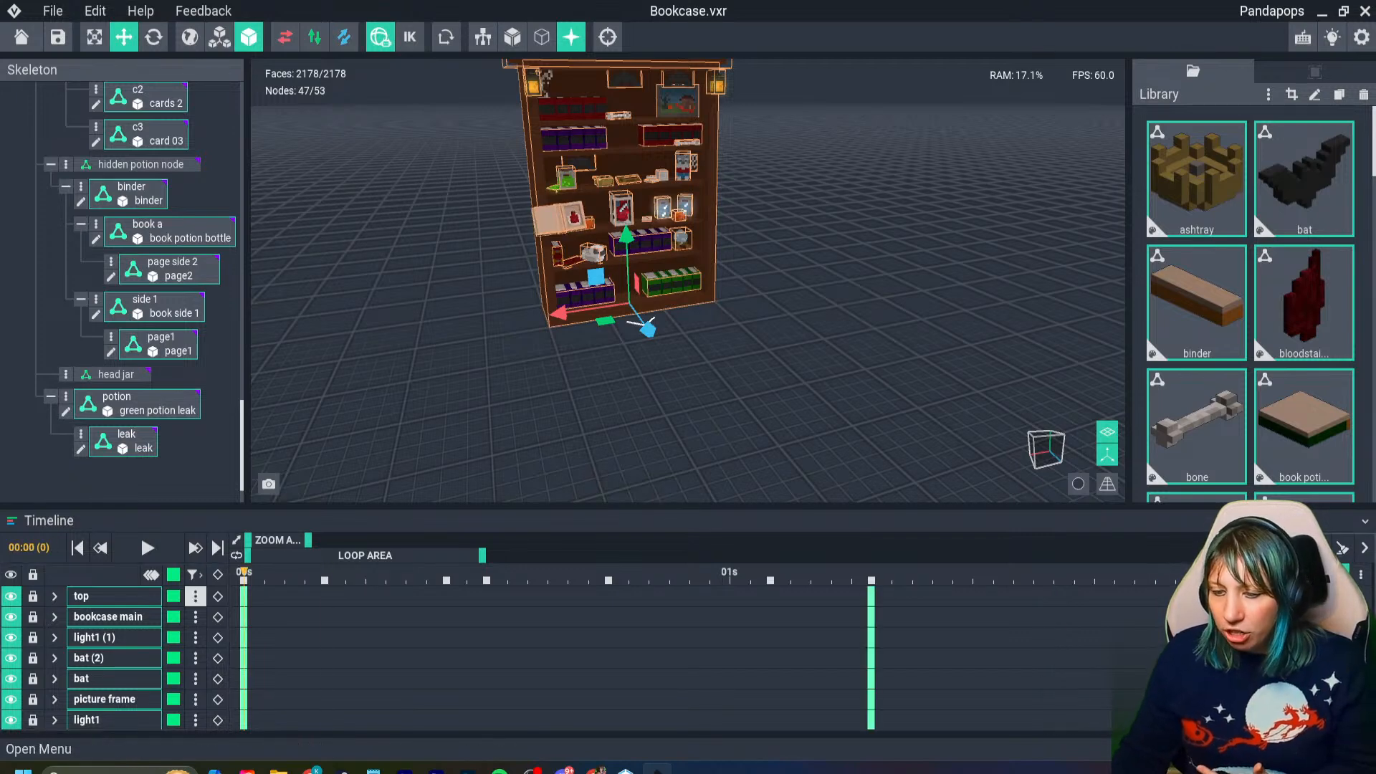
pyautogui.moveTo(194, 596); pyautogui.dragTo(892, 502)
pyautogui.click(1276, 596)
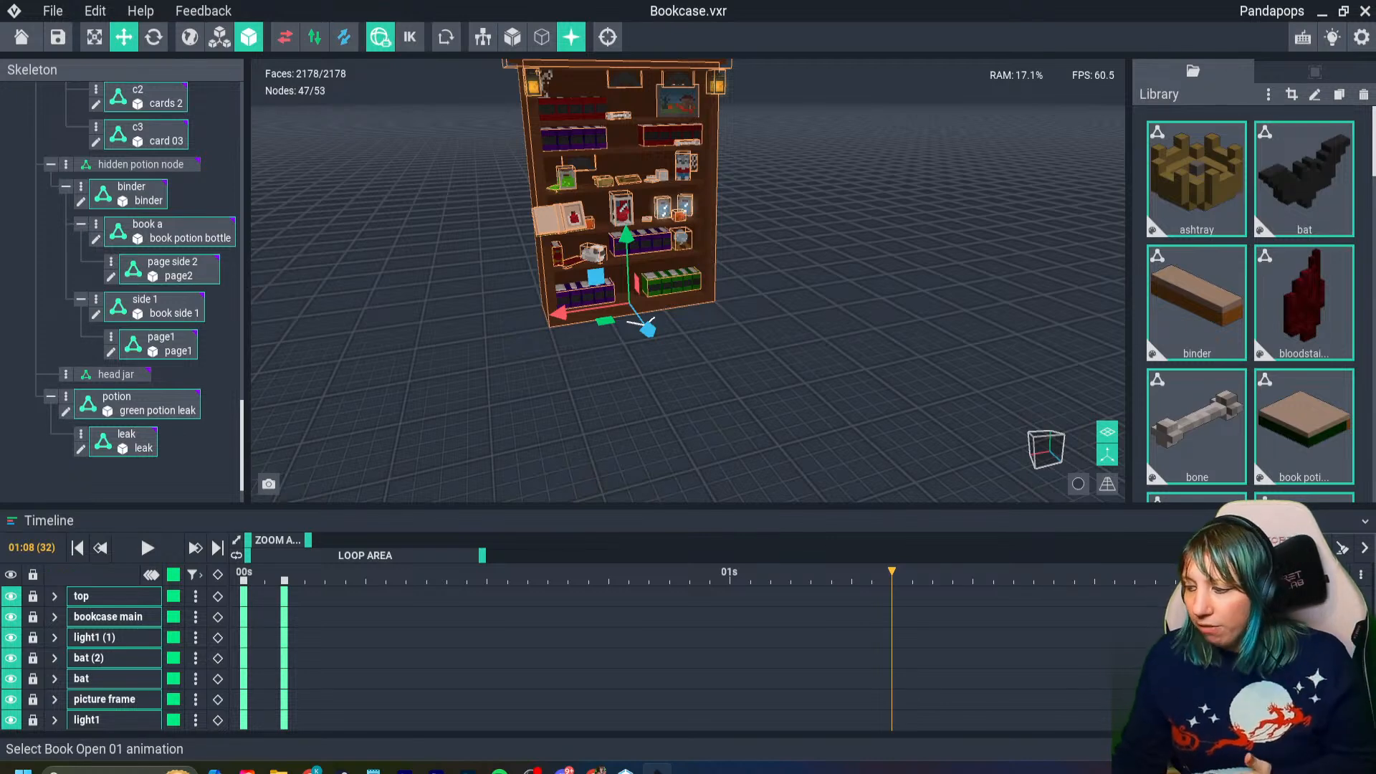
pyautogui.click(1261, 638)
pyautogui.moveTo(622, 572); pyautogui.dragTo(716, 572)
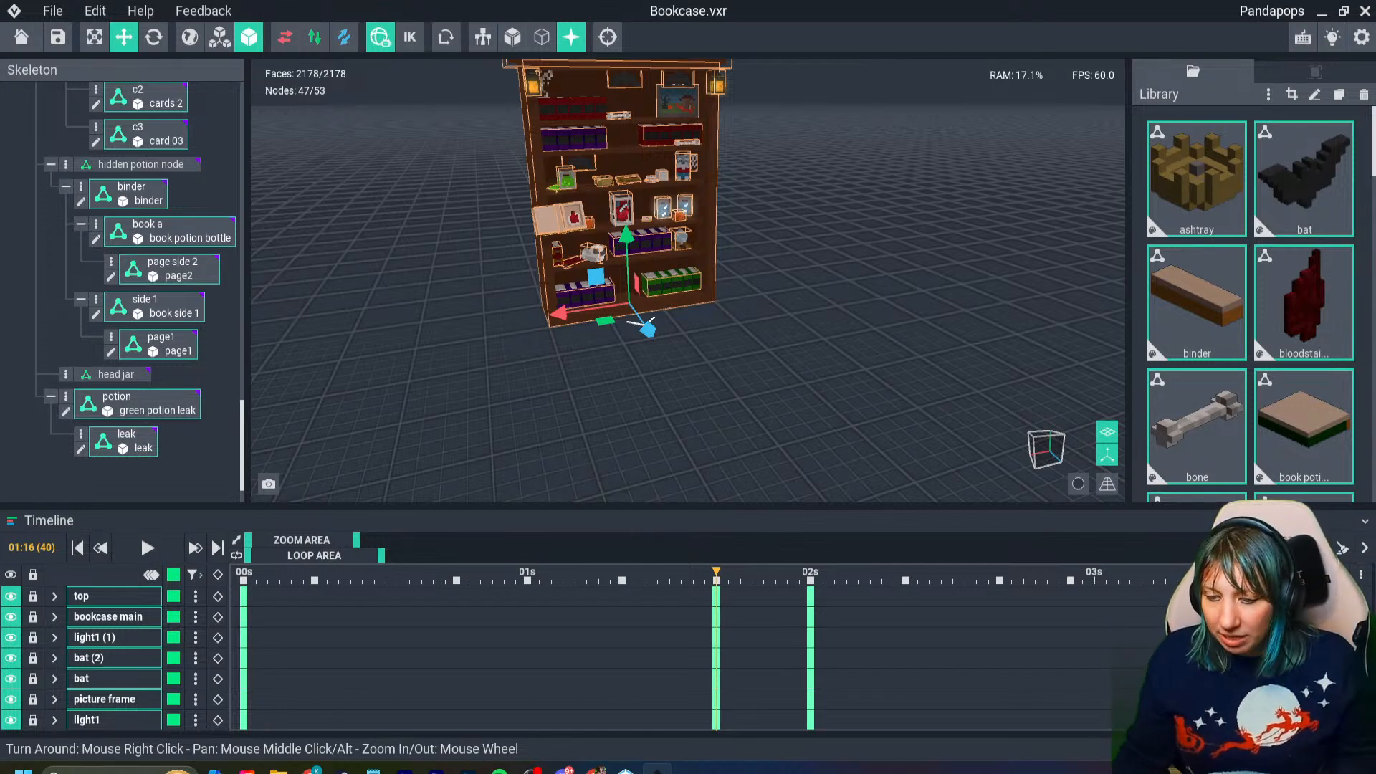
# - Delete the pasted keyframes after frame 45 and return the animation to frame 0
pyautogui.moveTo(356, 540); pyautogui.dragTo(455, 540)
pyautogui.moveTo(814, 575); pyautogui.dragTo(529, 575)
pyautogui.press('Delete')
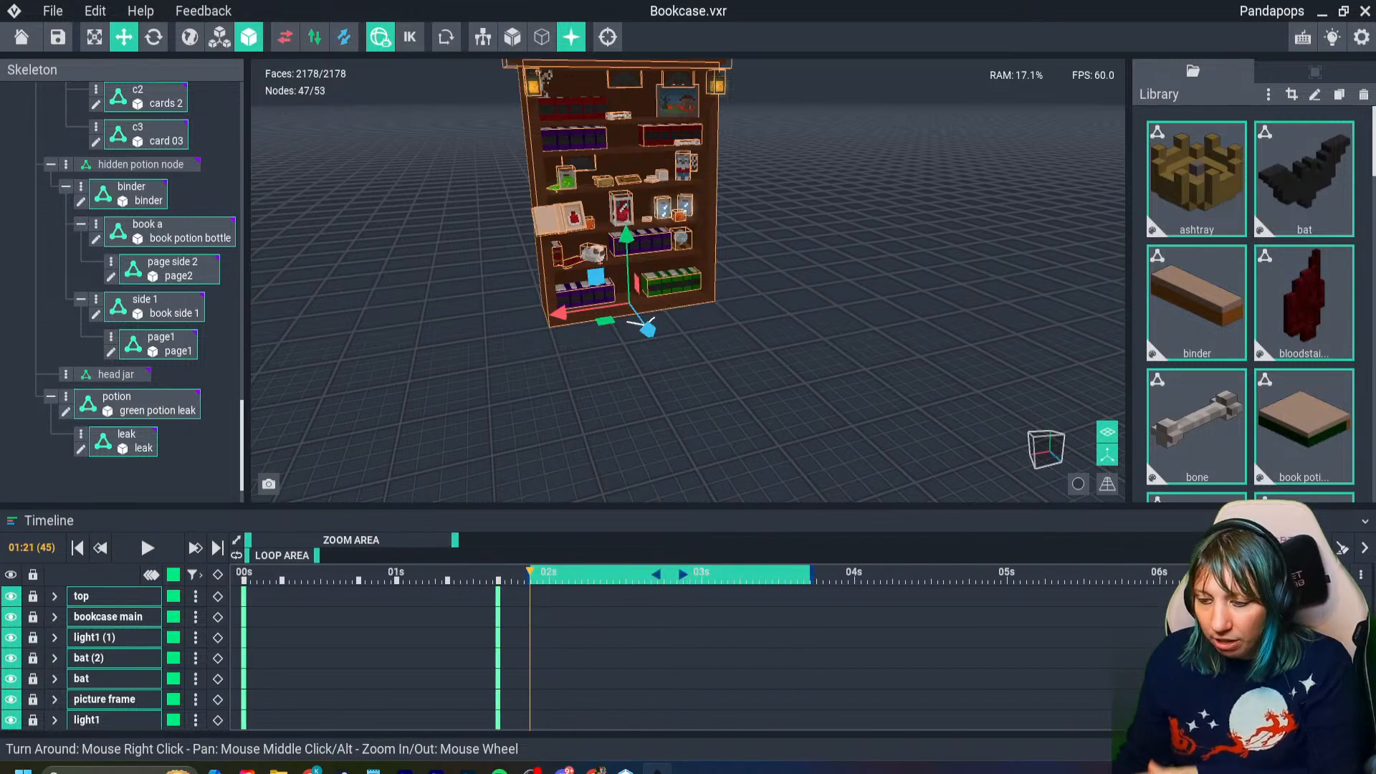
pyautogui.click(517, 574)
pyautogui.click(339, 574)
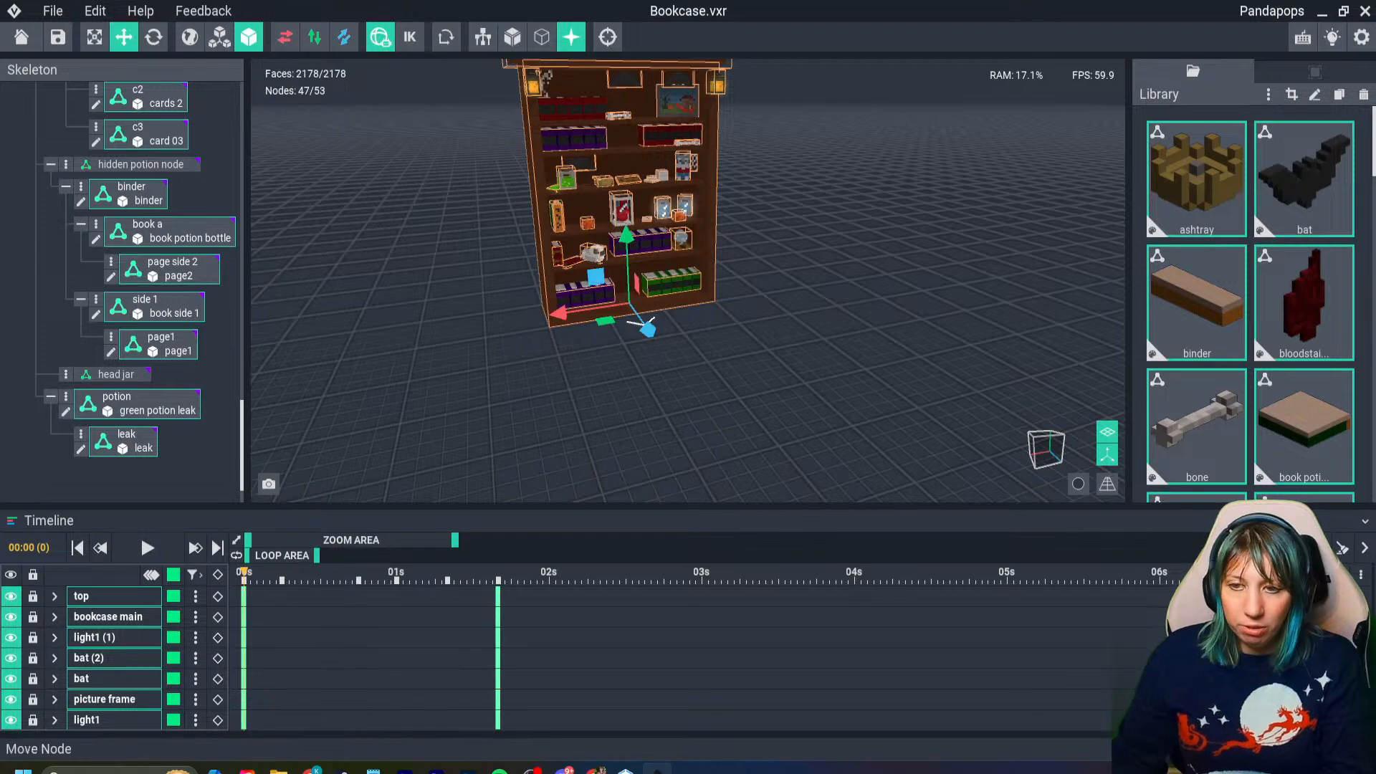
# - Leave the bookcase for the welcome screen and reopen Festive Home 2.vxr from the recent files
pyautogui.click(21, 36)
pyautogui.click(538, 283)
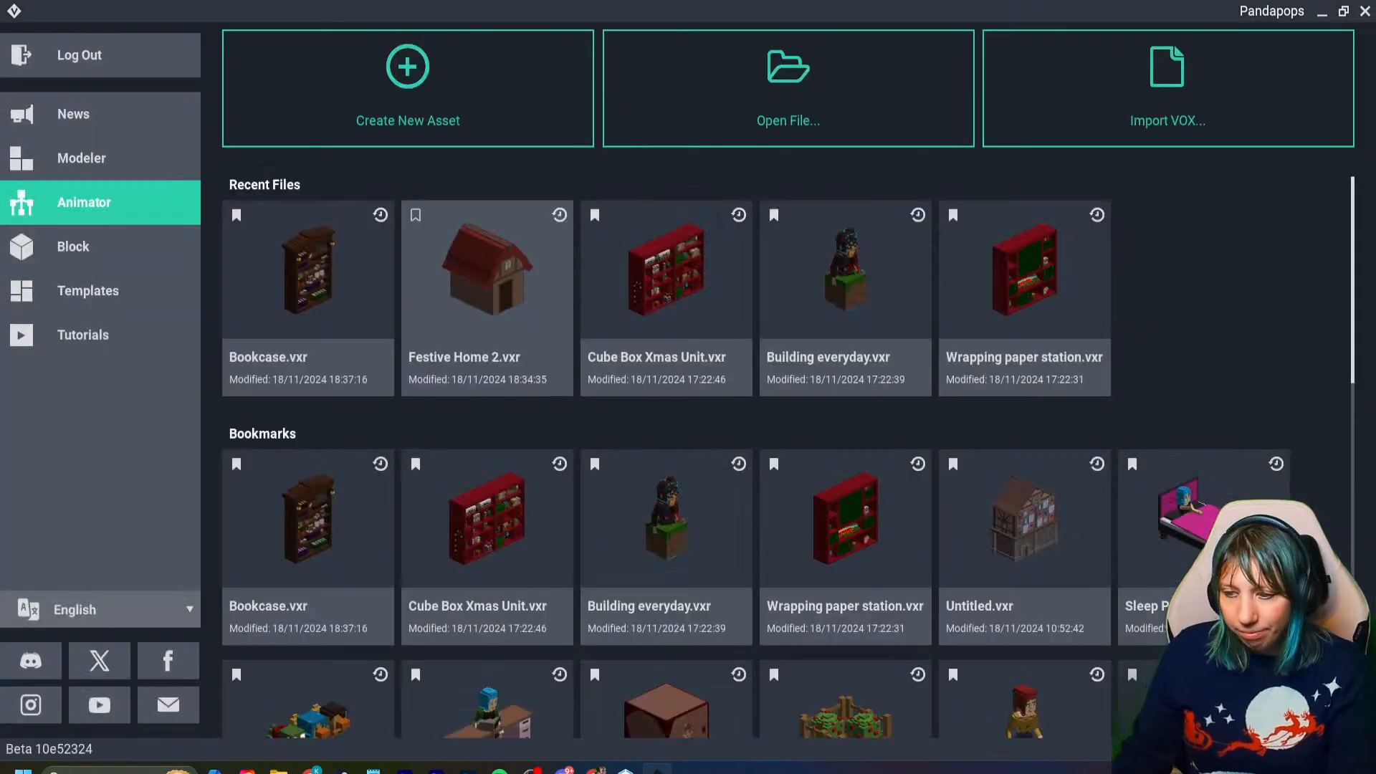
pyautogui.click(488, 280)
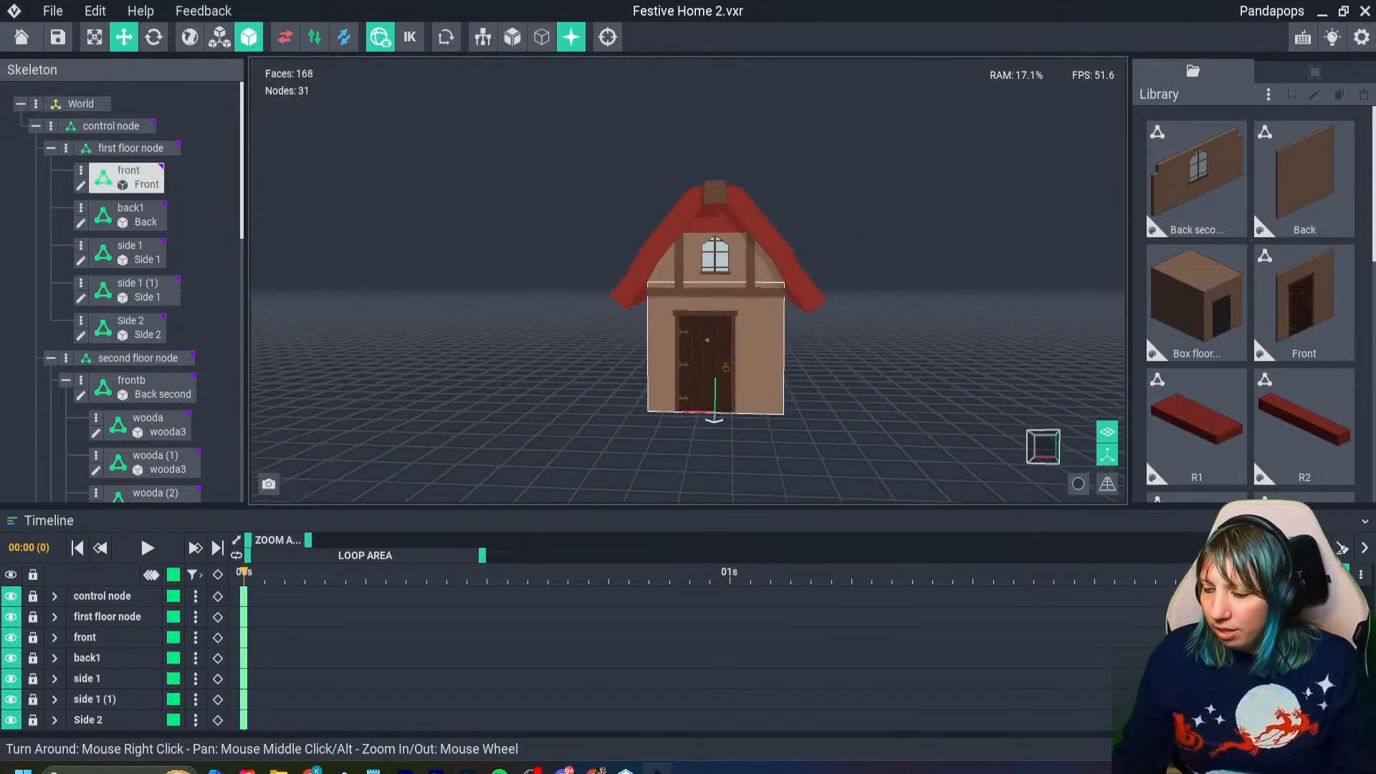
# - Duplicate the vertical wooda2 beam right of the gable window and lower the copy onto the front wall beside the door
pyautogui.click(738, 208)
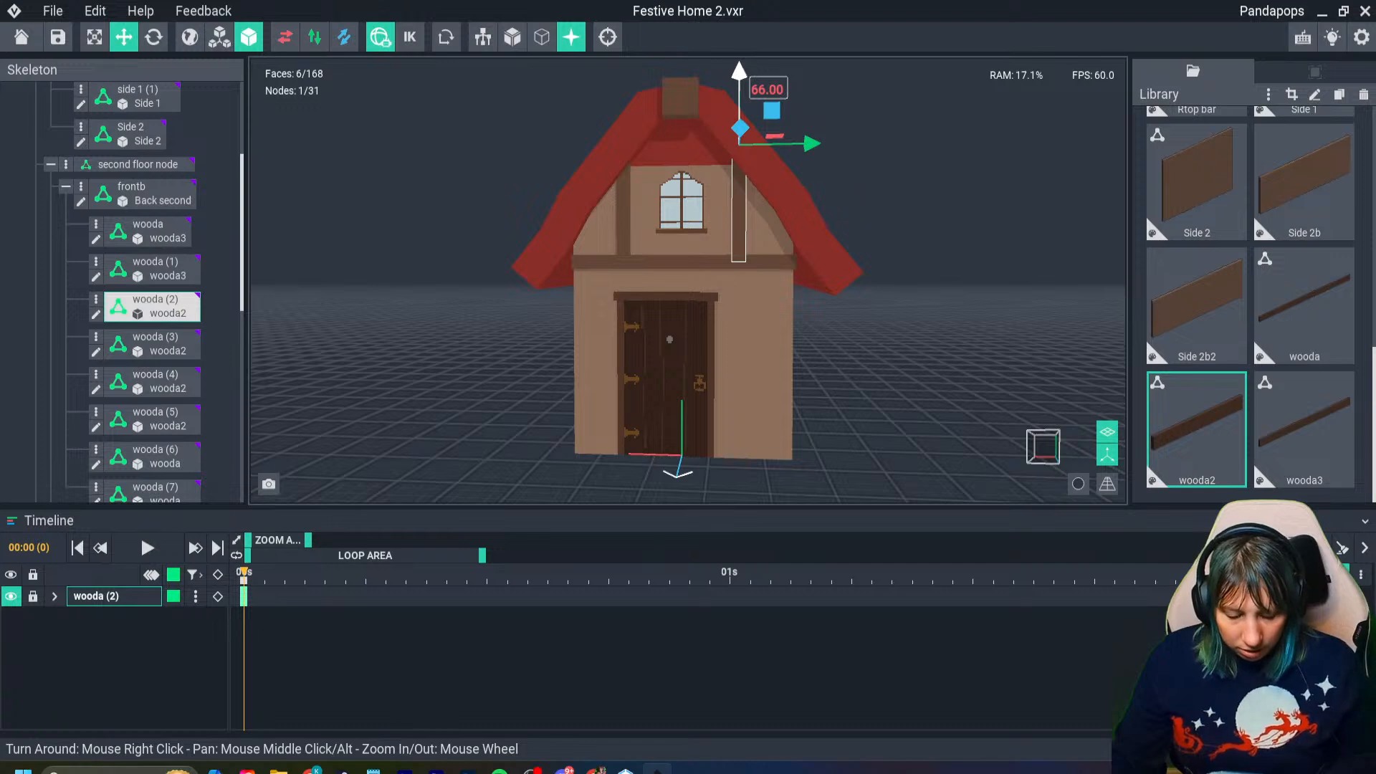
pyautogui.keyDown('shift'); pyautogui.moveTo(739, 72); pyautogui.dragTo(763, 276); pyautogui.keyUp('shift')
pyautogui.moveTo(777, 317); pyautogui.dragTo(749, 303, button='right')
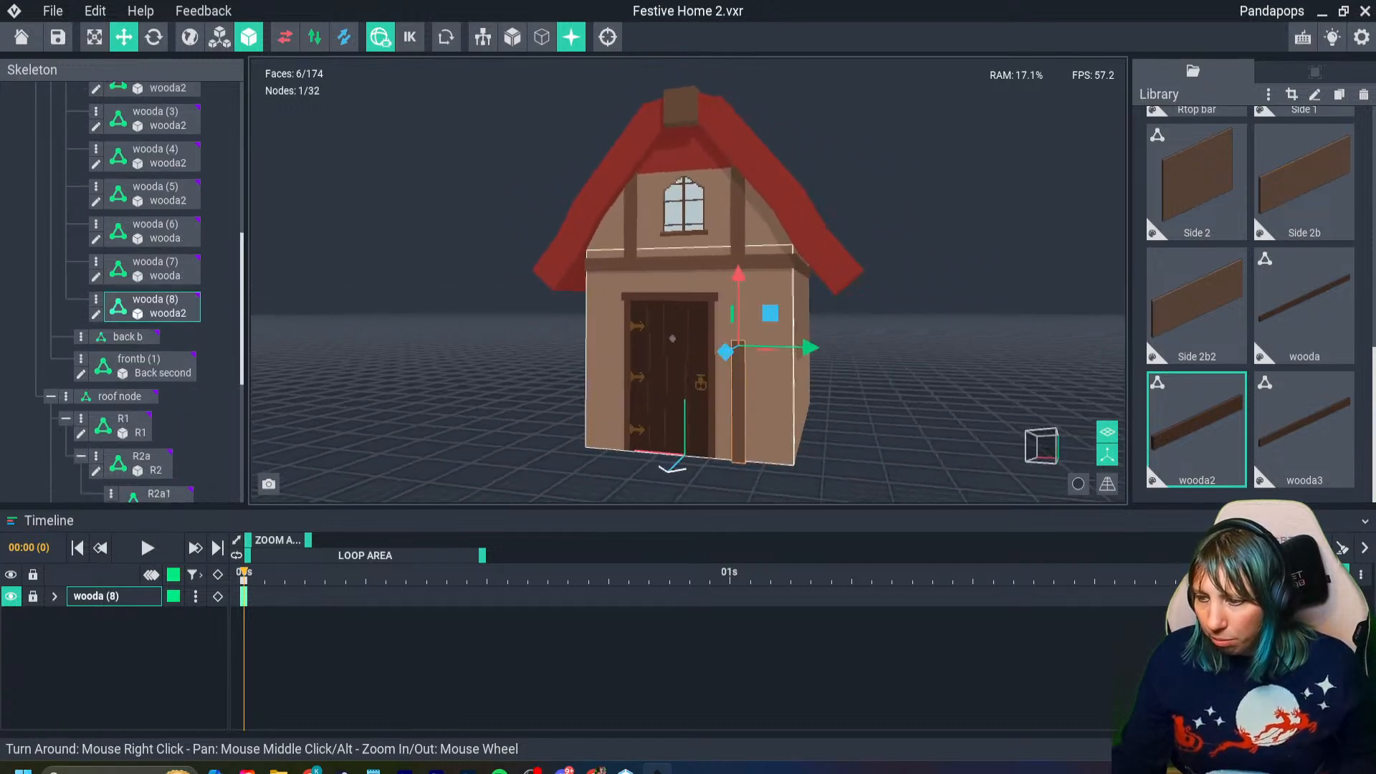
# - Move the copied beam sideways to the front wall's right corner and adjust its depth to sit against the wall face
pyautogui.moveTo(808, 349); pyautogui.dragTo(864, 350)
pyautogui.moveTo(864, 349); pyautogui.dragTo(742, 344, button='right')
pyautogui.scroll(4, 741, 344)
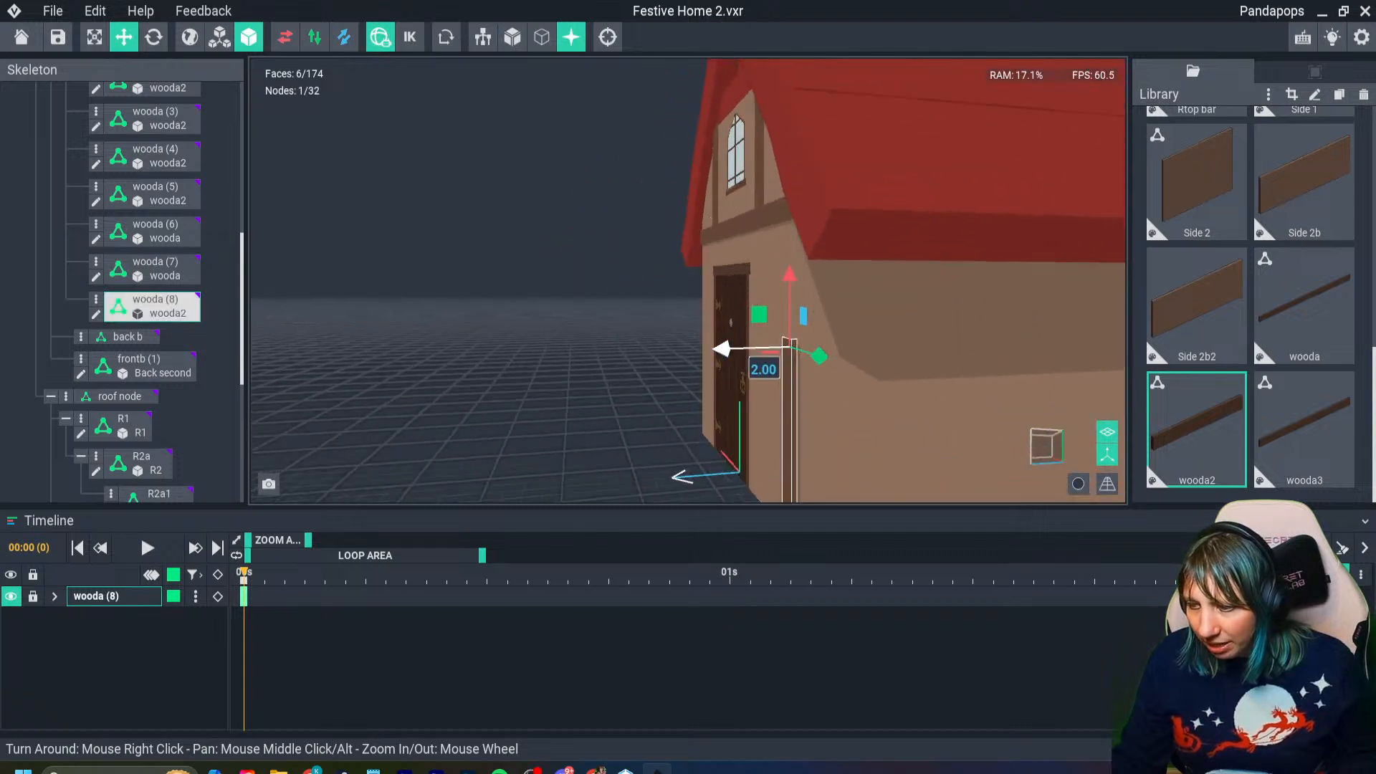
pyautogui.moveTo(726, 349); pyautogui.dragTo(731, 350)
pyautogui.moveTo(630, 357); pyautogui.dragTo(688, 358, button='right')
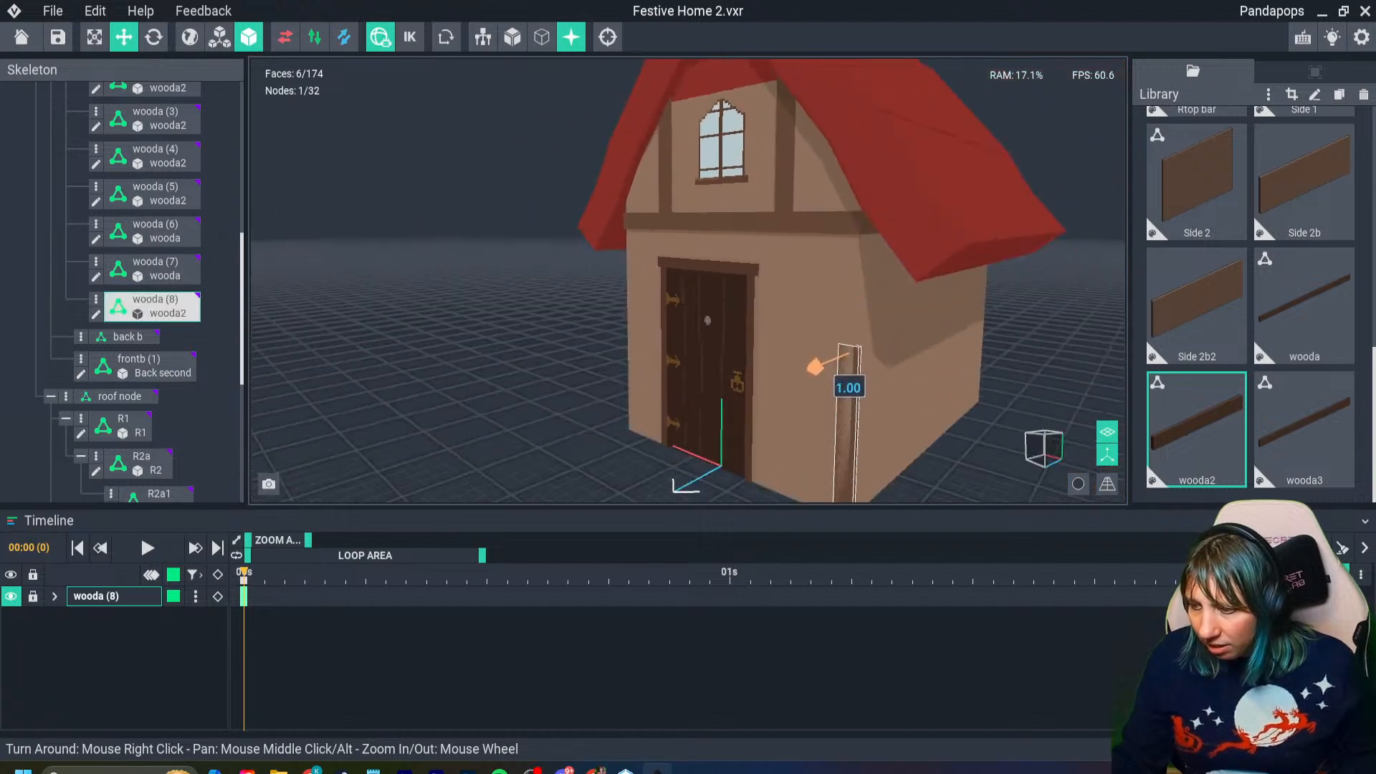
pyautogui.moveTo(815, 366); pyautogui.dragTo(816, 366)
pyautogui.moveTo(824, 384); pyautogui.dragTo(888, 389, button='right')
pyautogui.scroll(-4, 885, 389)
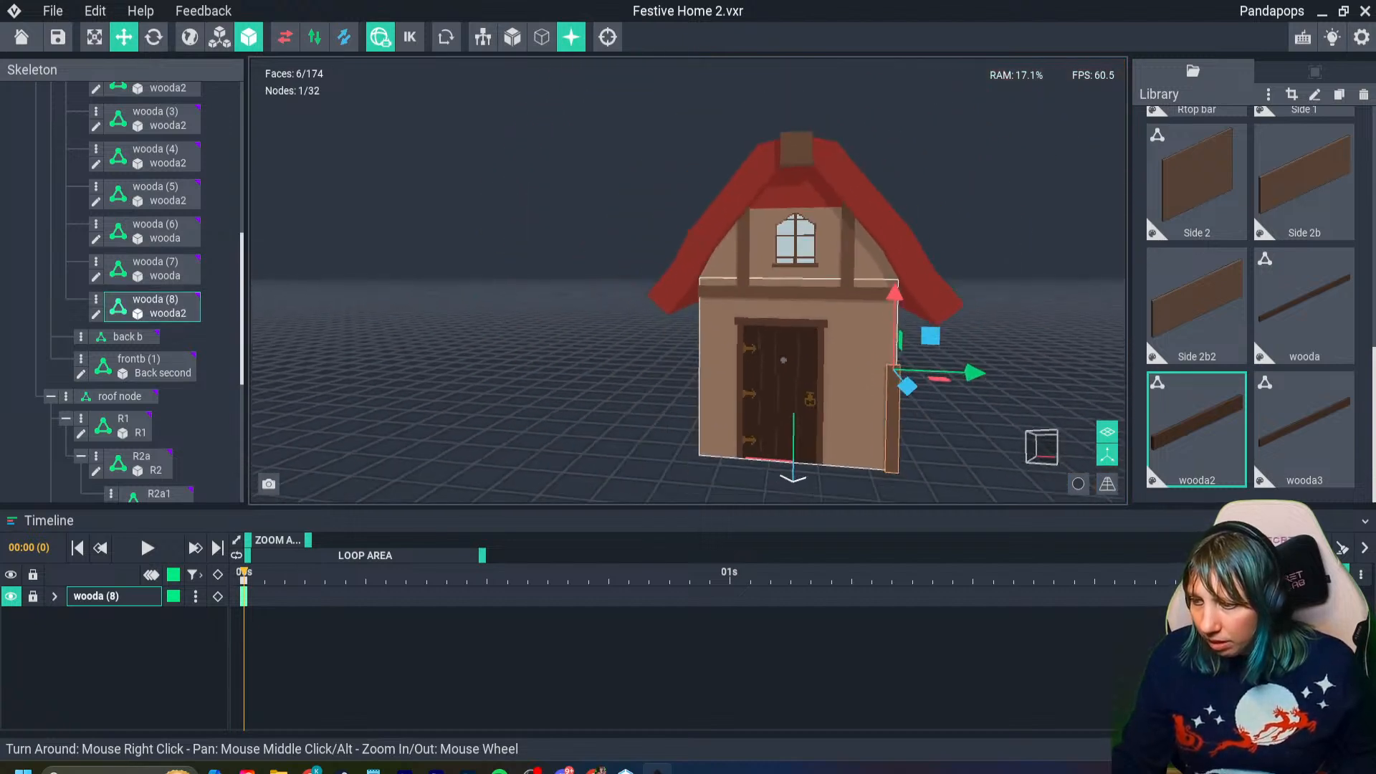
pyautogui.moveTo(886, 440); pyautogui.dragTo(889, 438, button='right')
pyautogui.scroll(2, 885, 439)
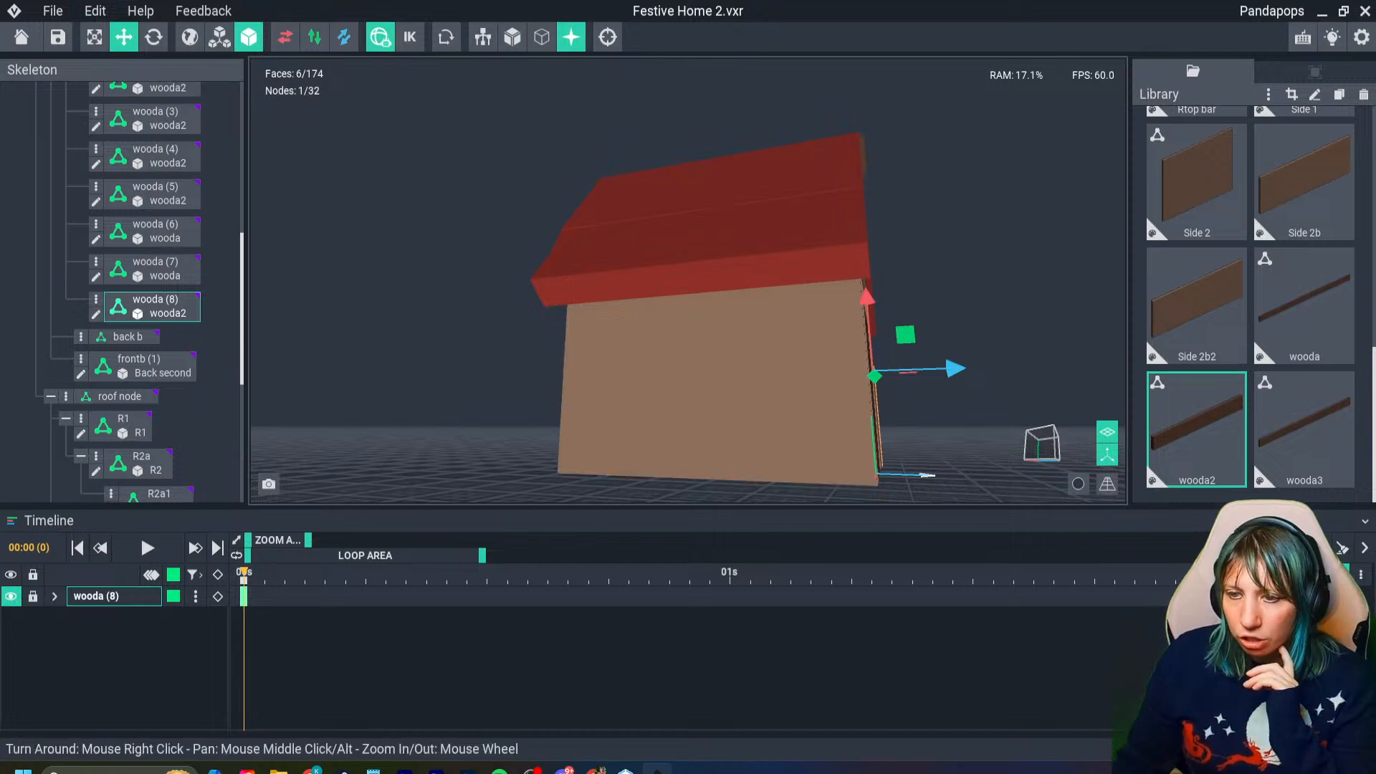
# - Deselect the copied beam and check its placement at the front wall's corner beside the door
pyautogui.press('Escape')
pyautogui.moveTo(913, 340); pyautogui.dragTo(819, 398, button='right')
pyautogui.moveTo(880, 358); pyautogui.dragTo(862, 393, button='right')
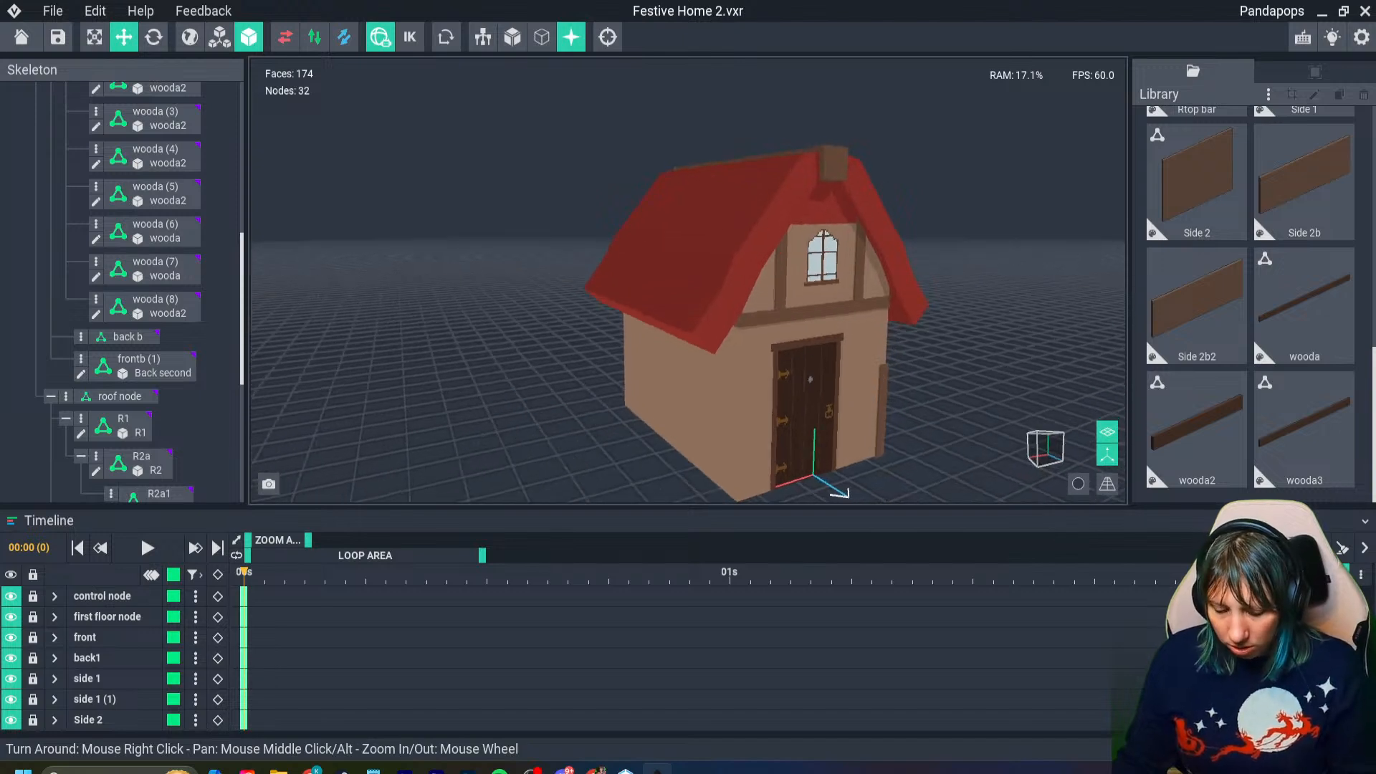
# - Review the keyboard shortcut list in the preferences and the quick shortcut guide
pyautogui.click(53, 10)
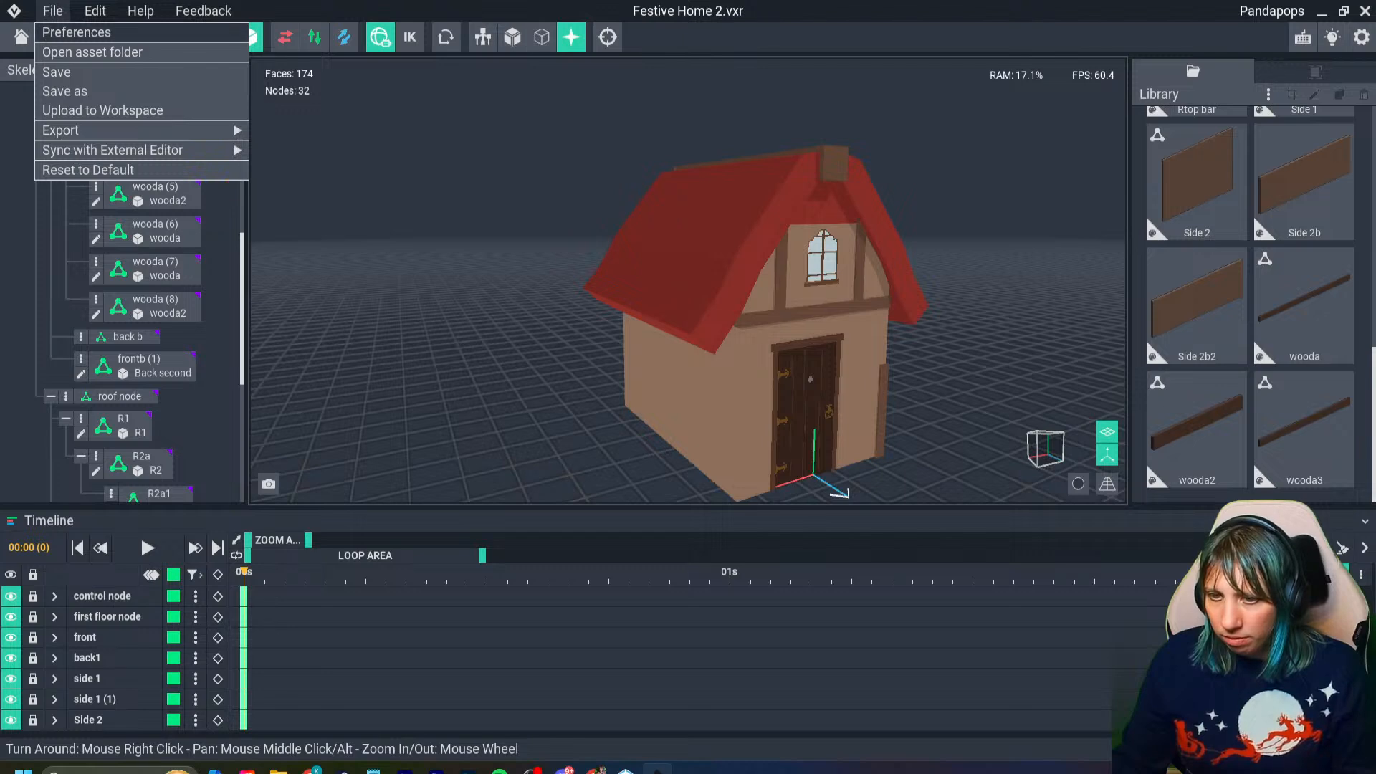
pyautogui.click(76, 32)
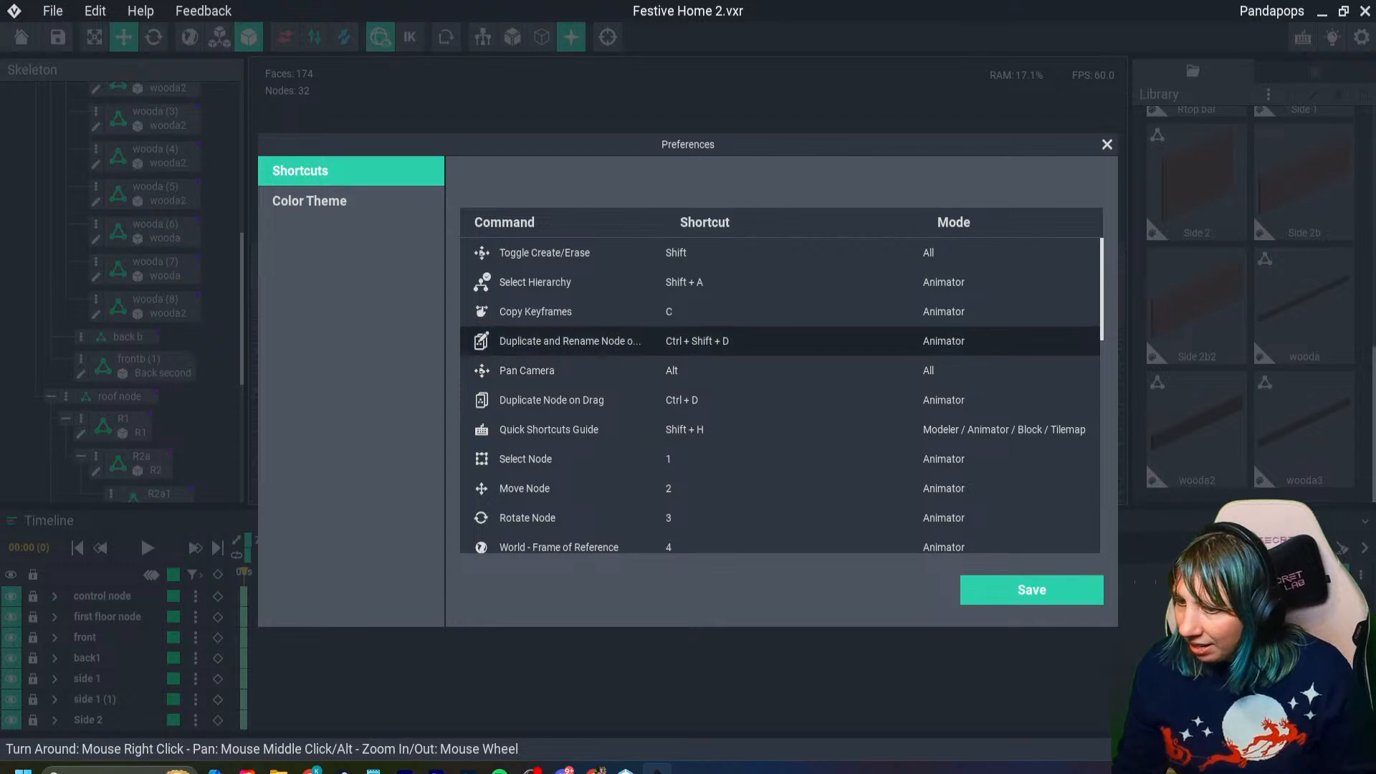
pyautogui.scroll(-1, 645, 330)
pyautogui.scroll(-10, 780, 394)
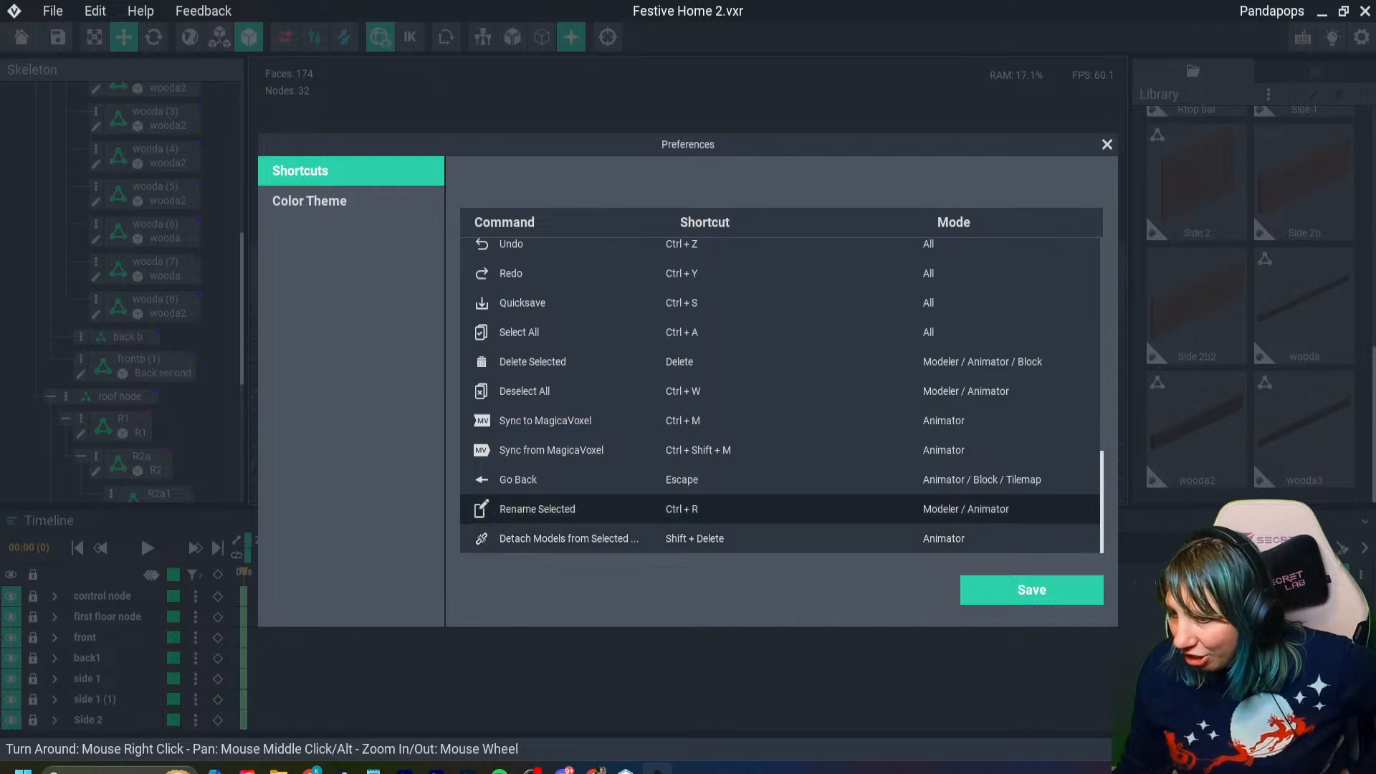
pyautogui.scroll(5, 780, 502)
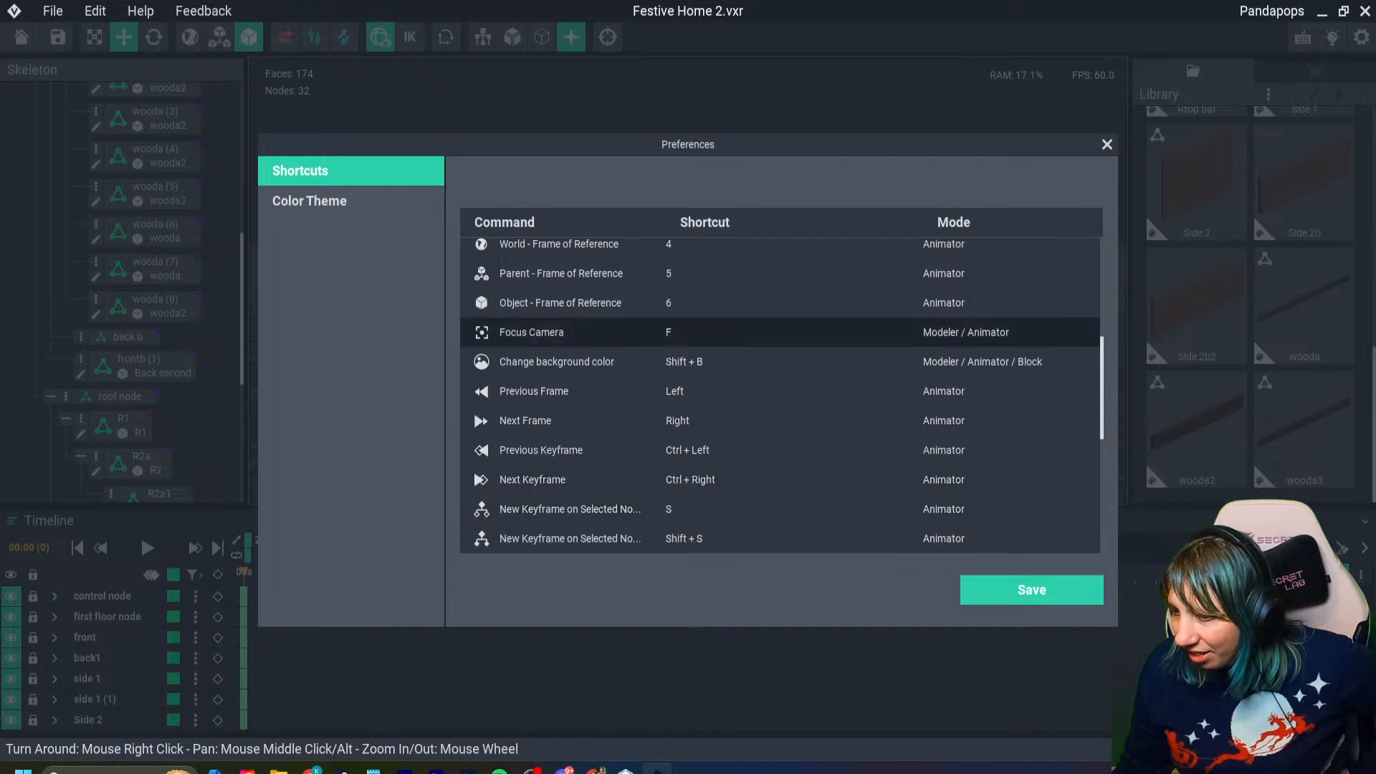
pyautogui.scroll(3, 779, 449)
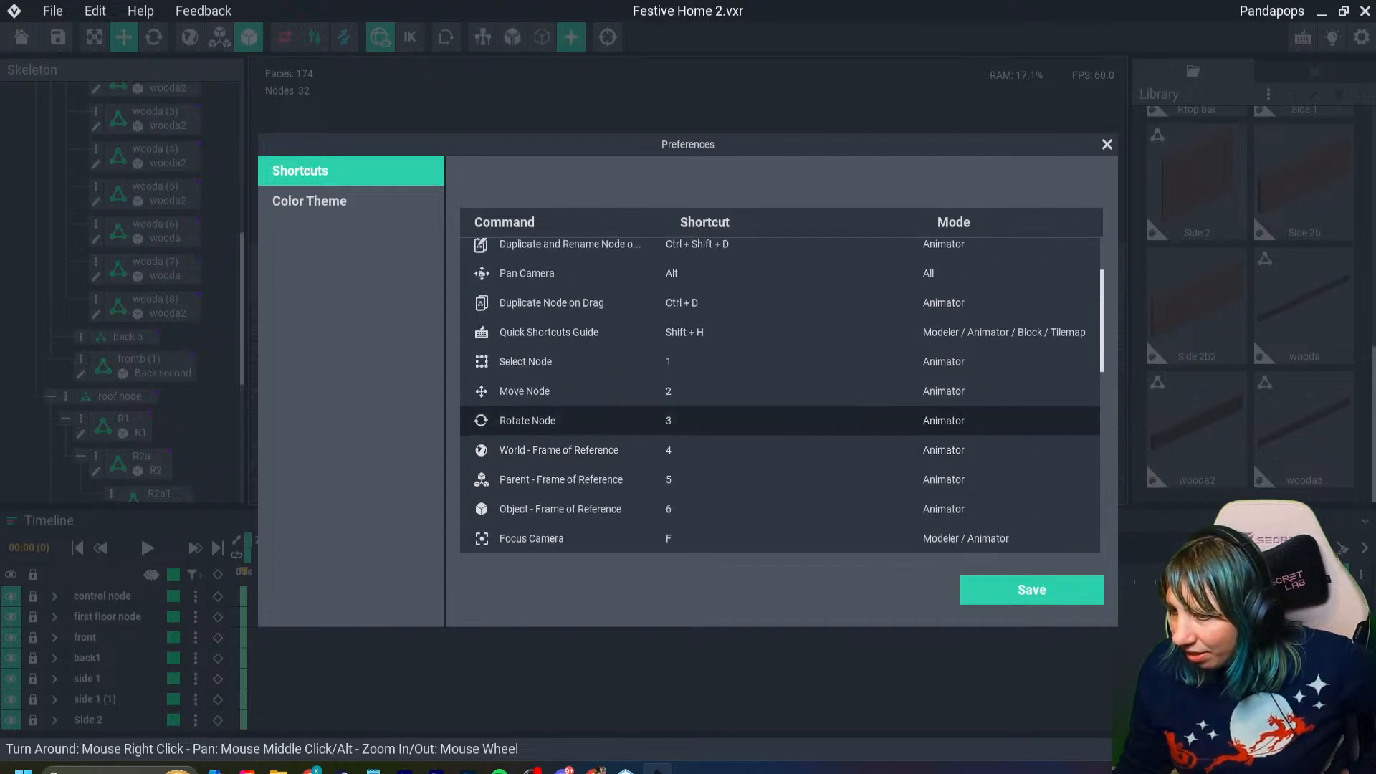
pyautogui.click(1107, 144)
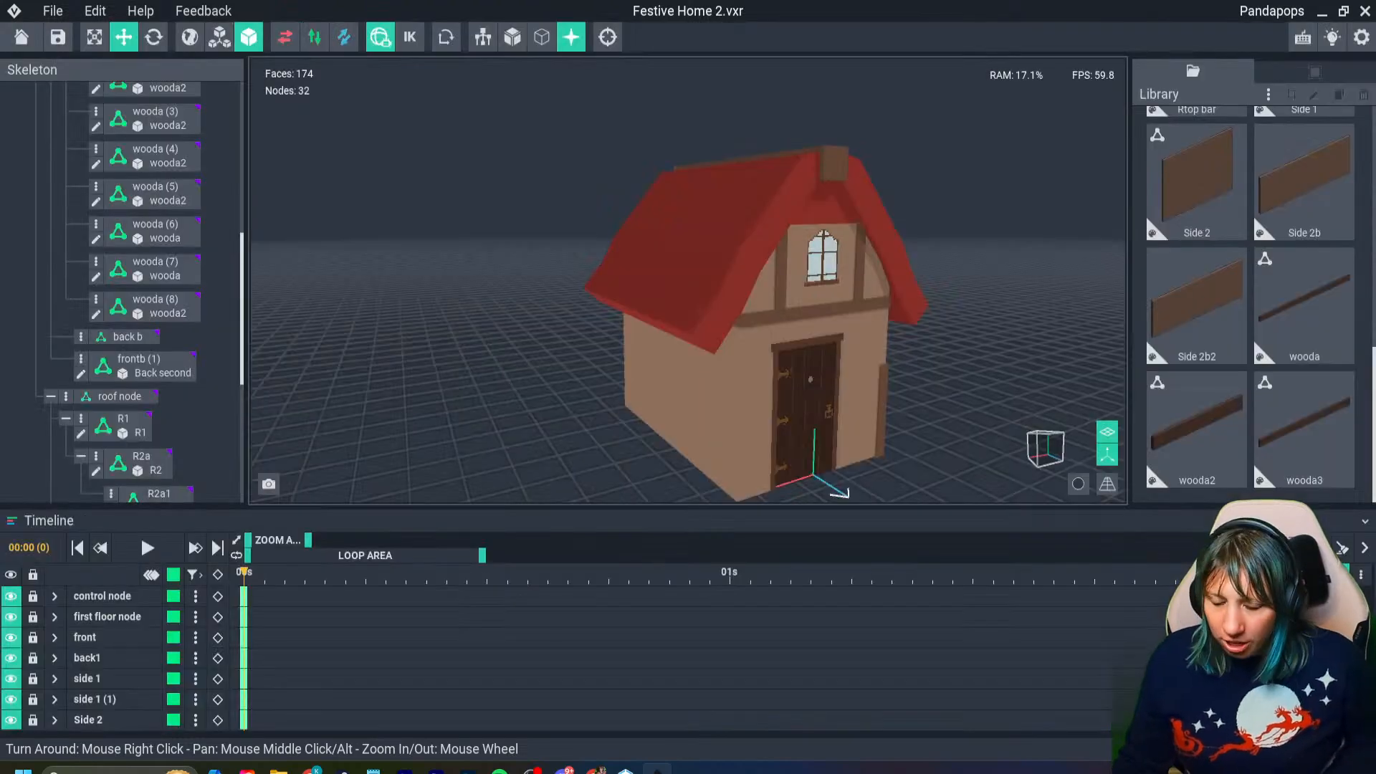
pyautogui.hotkey('shift', 'h')
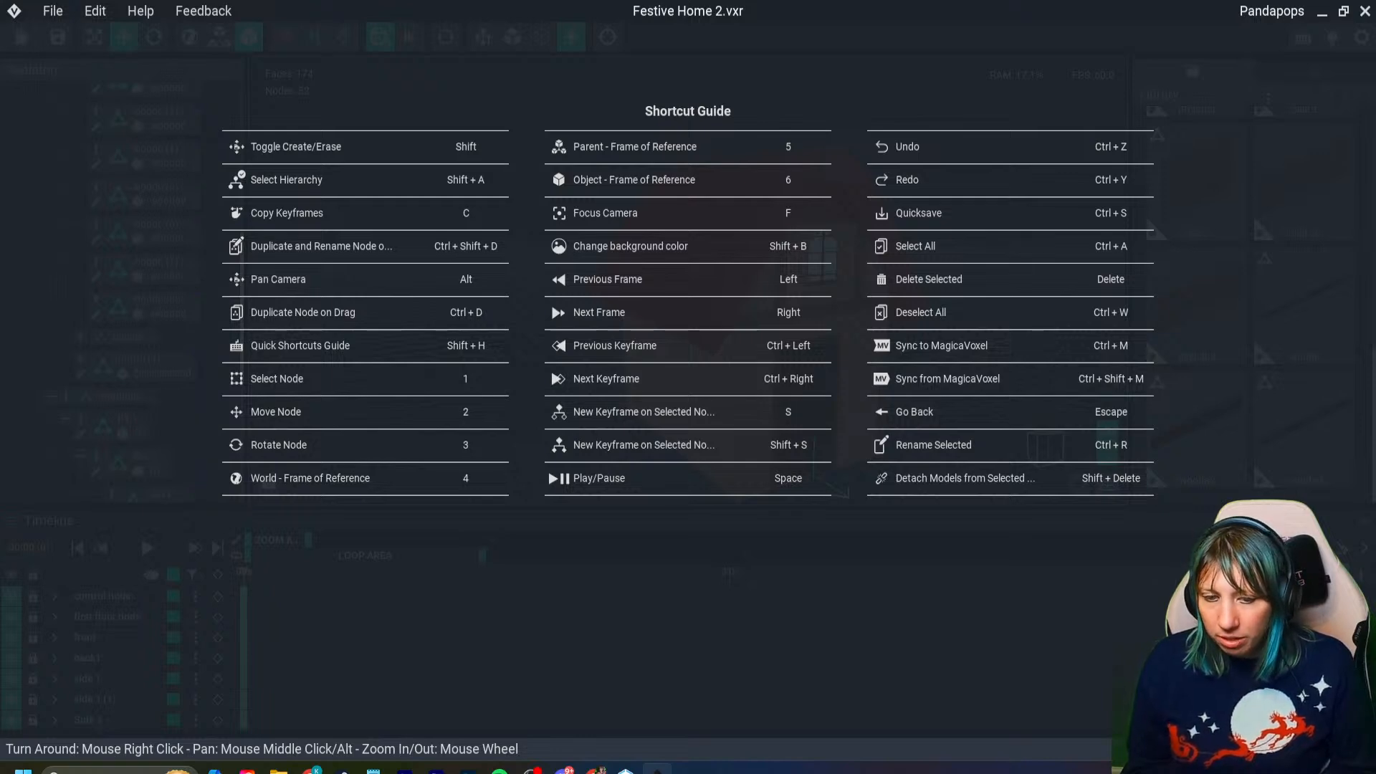
pyautogui.press('Escape')
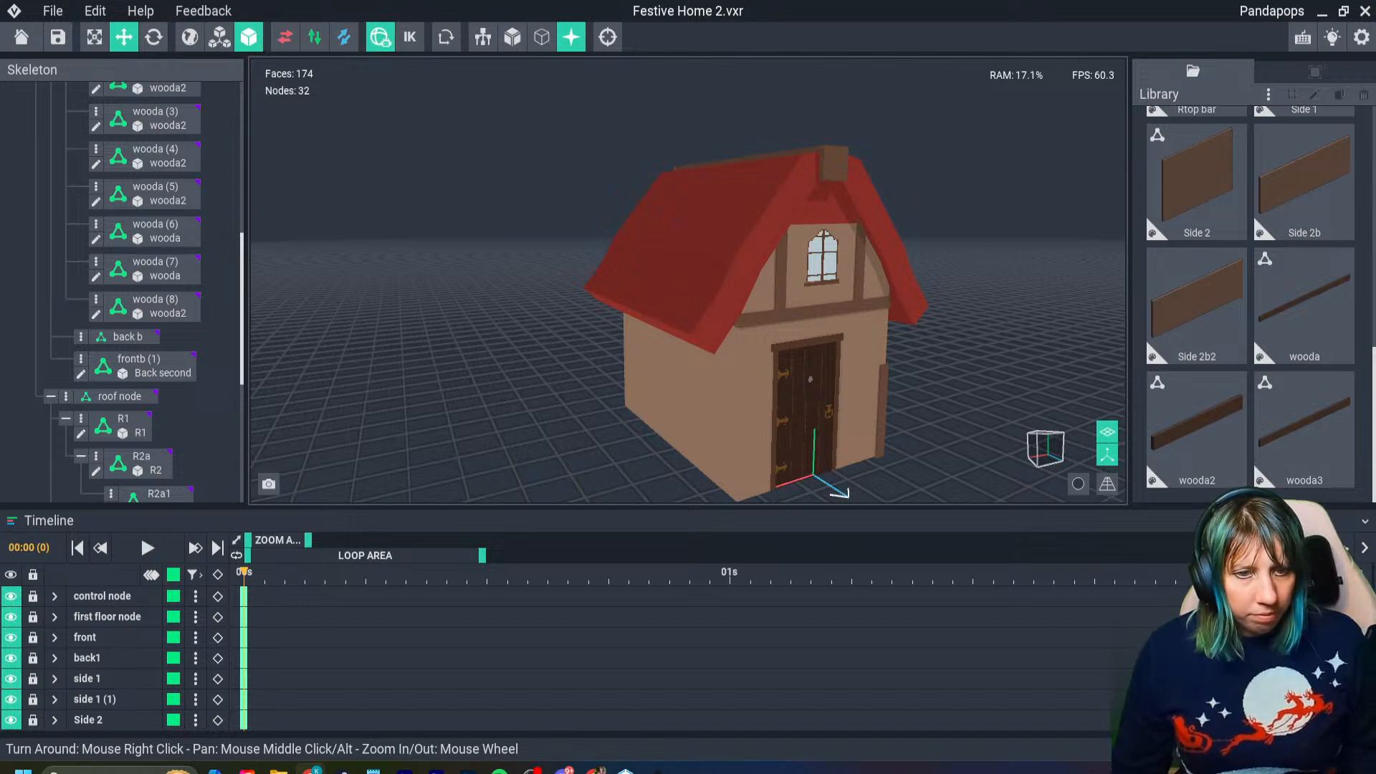
# - Switch to the browser with The Sandbox documentation and expand the Asset Guide within VoxEdit's Creative Guides
pyautogui.moveTo(2, 309); pyautogui.dragTo(43, 385)
pyautogui.moveTo(43, 385); pyautogui.dragTo(645, 14)
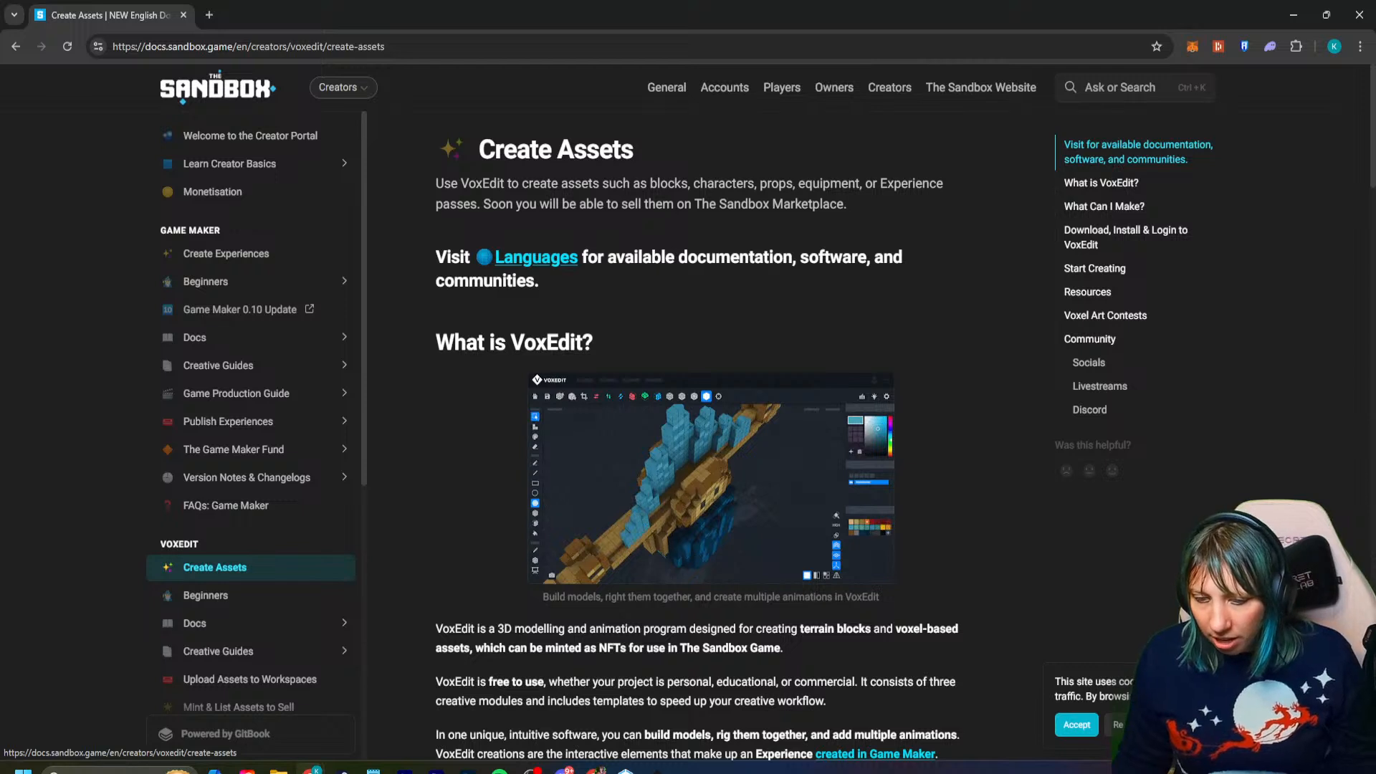
pyautogui.scroll(-2, 215, 567)
pyautogui.click(344, 503)
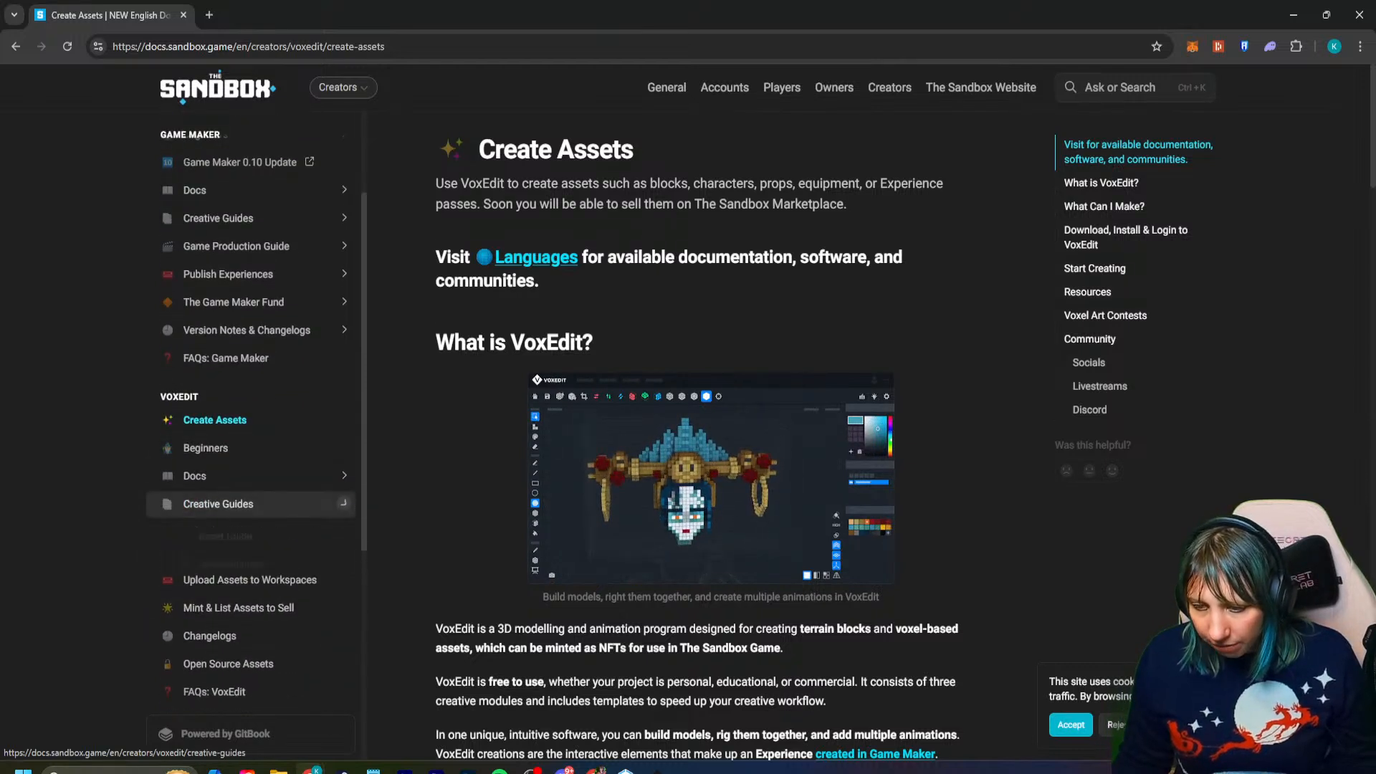
pyautogui.click(344, 536)
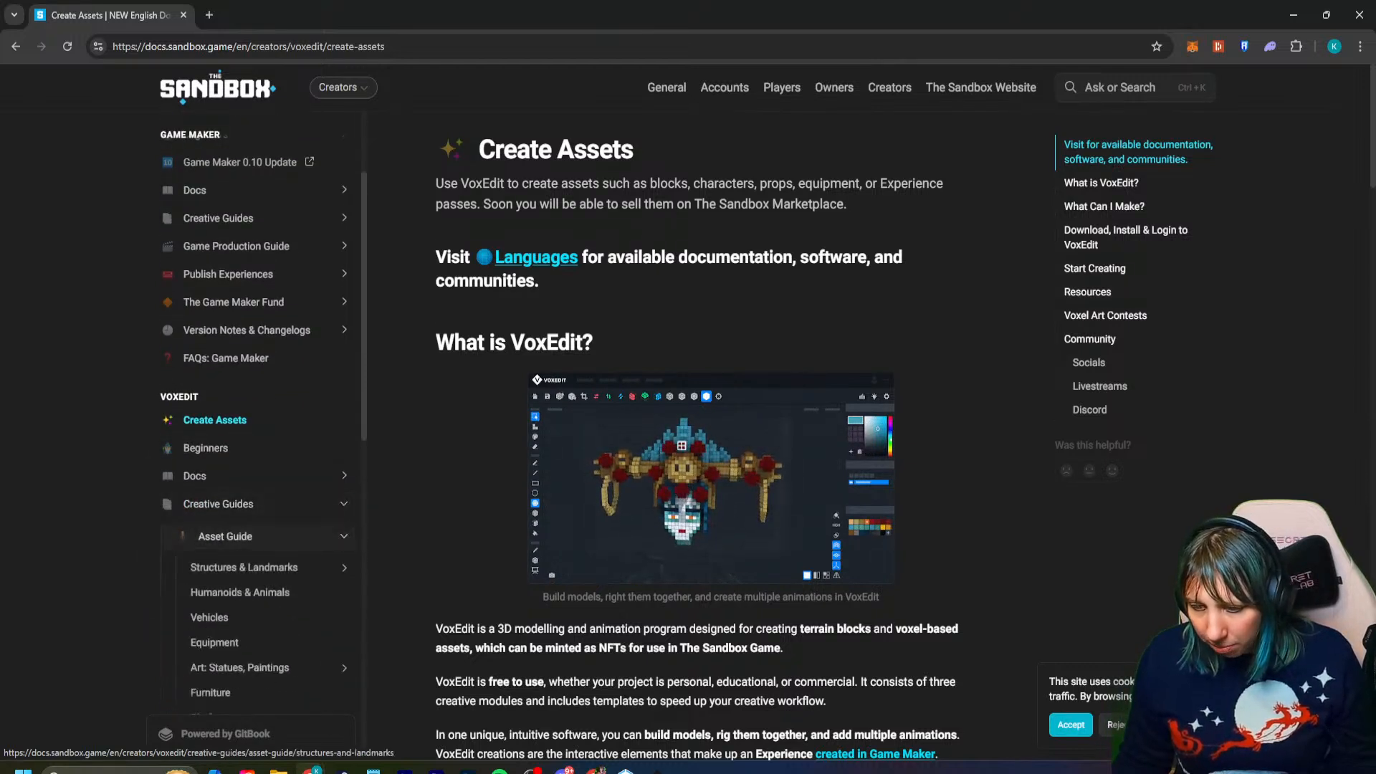
pyautogui.scroll(-2, 251, 589)
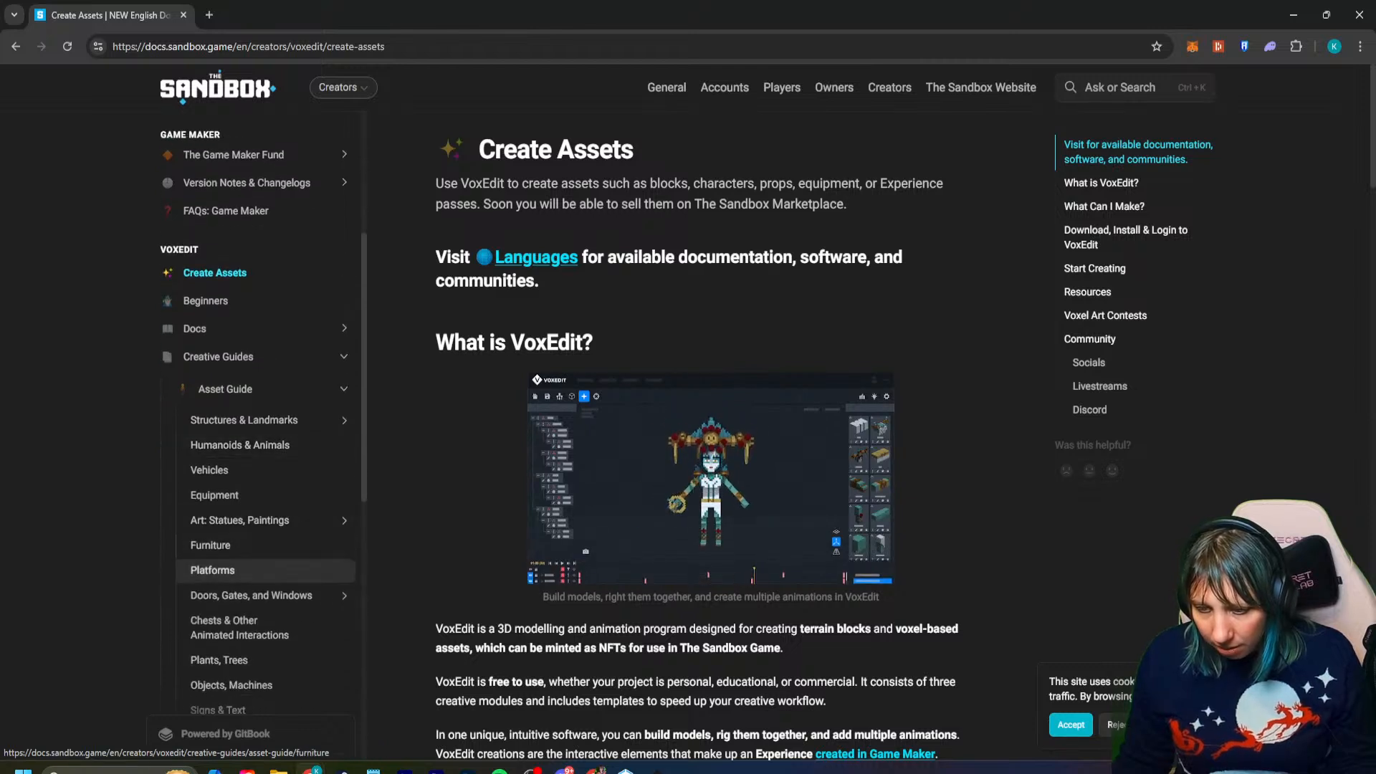
# - Look at the Humanoids & Animals page and the asset categories of the Asset Guide overview
pyautogui.click(240, 445)
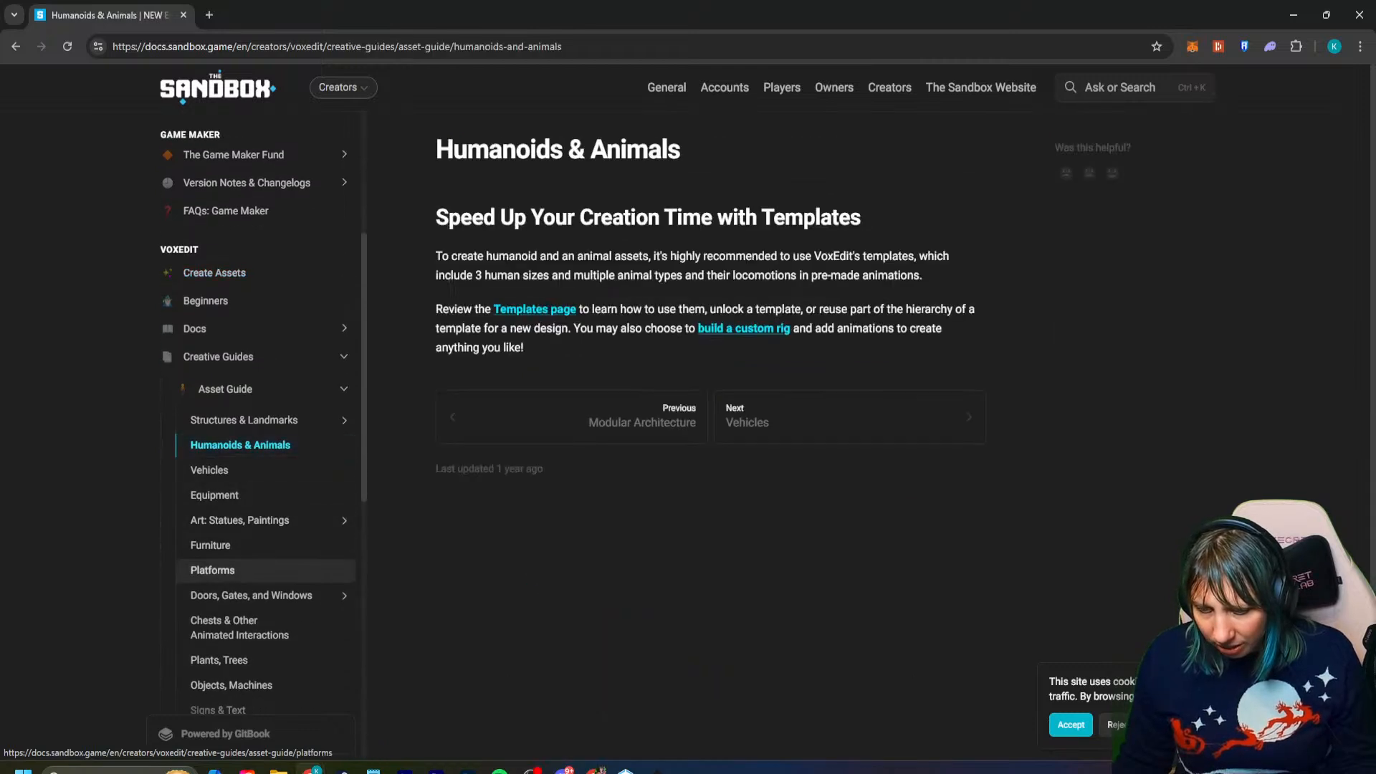
pyautogui.scroll(-2, 251, 589)
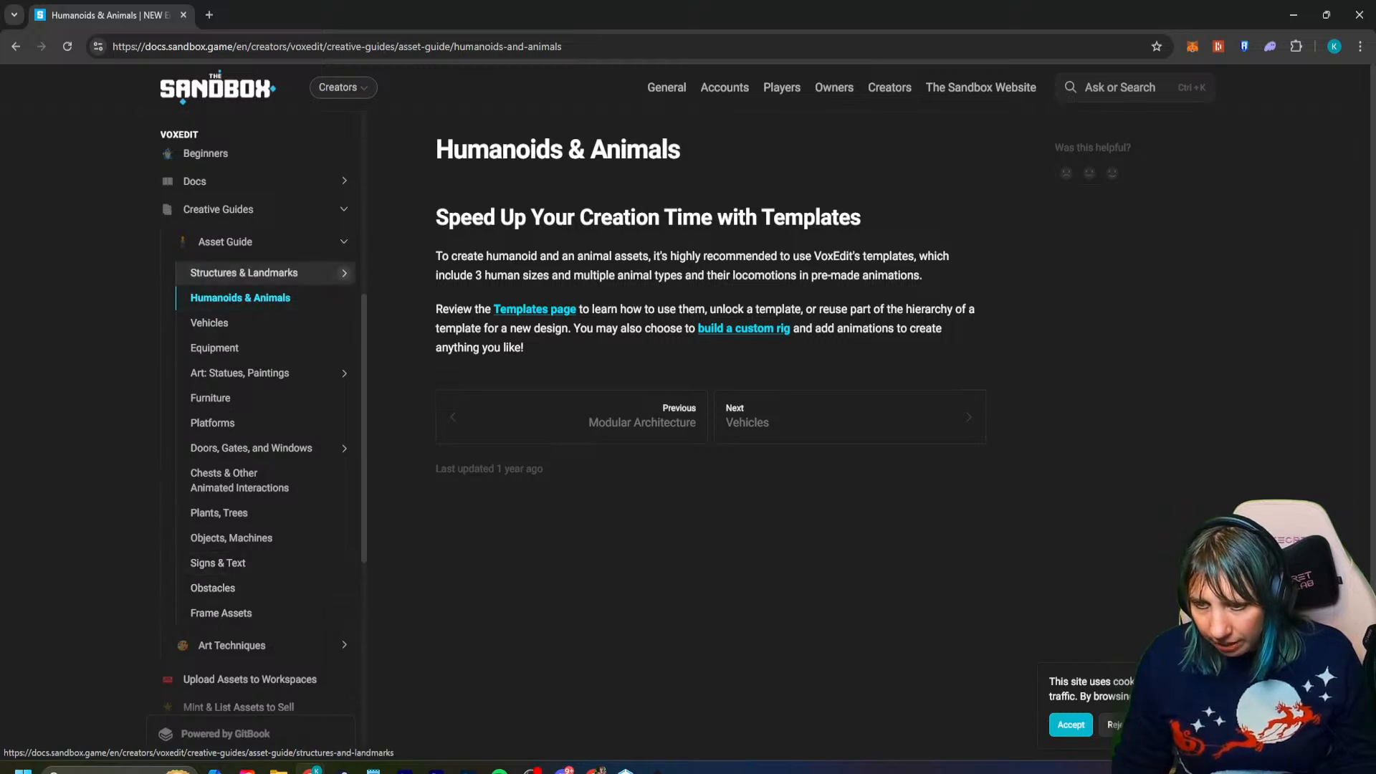
pyautogui.click(226, 241)
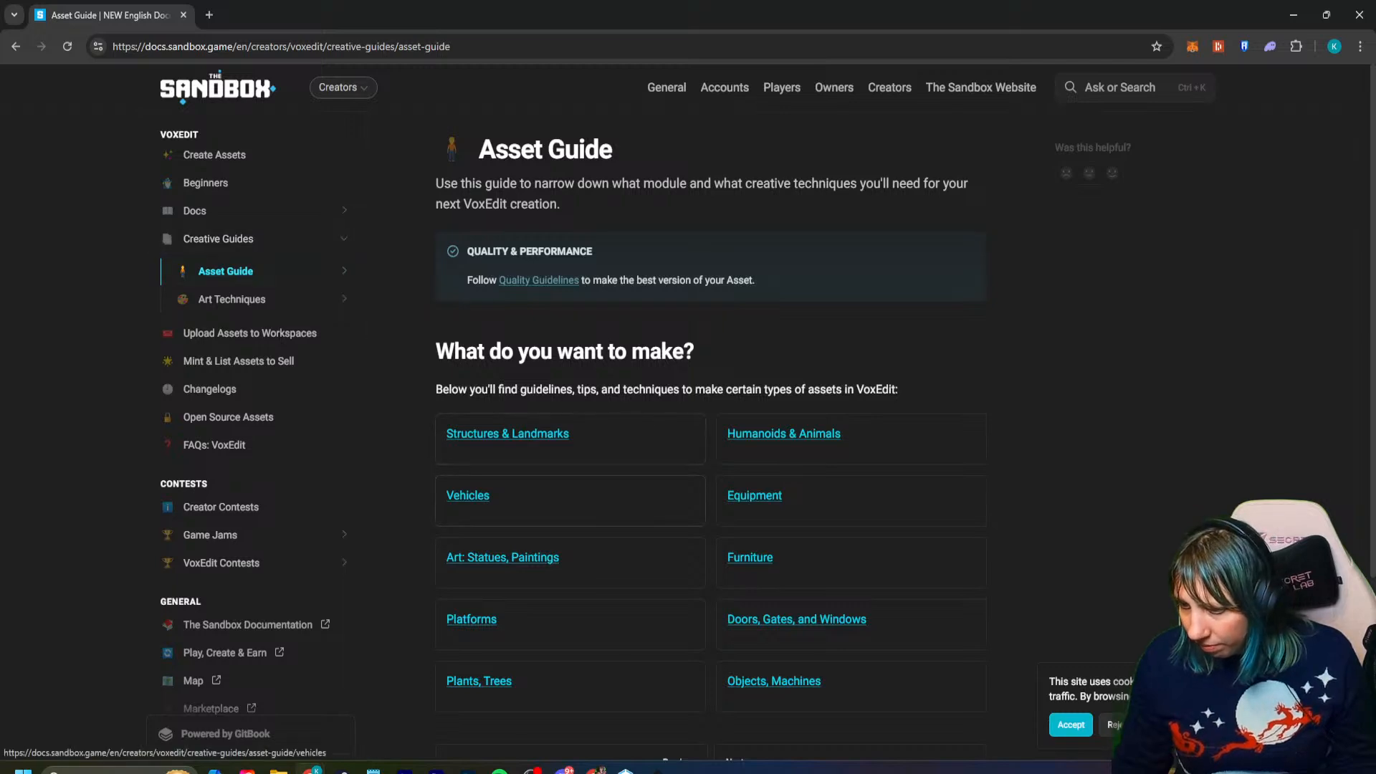
pyautogui.scroll(-3, 473, 487)
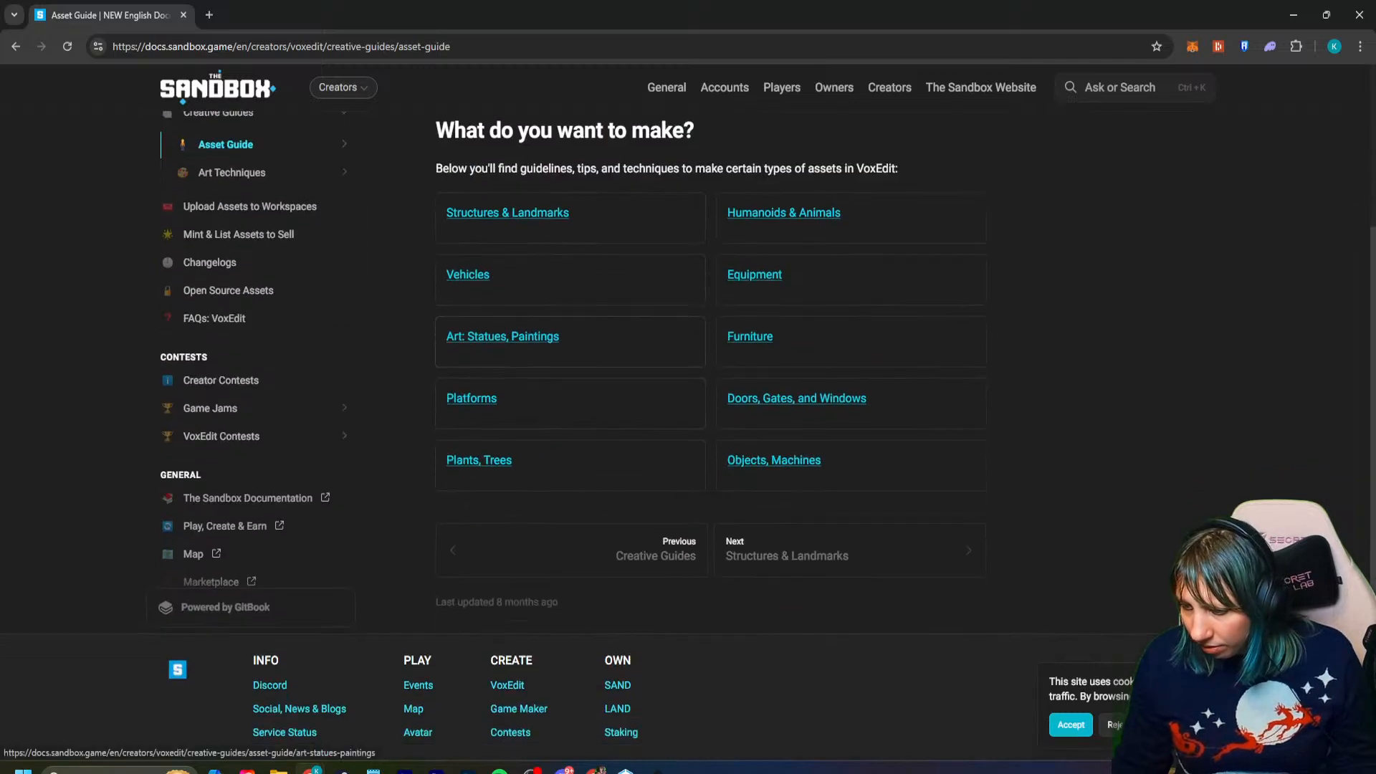
pyautogui.scroll(2, 215, 412)
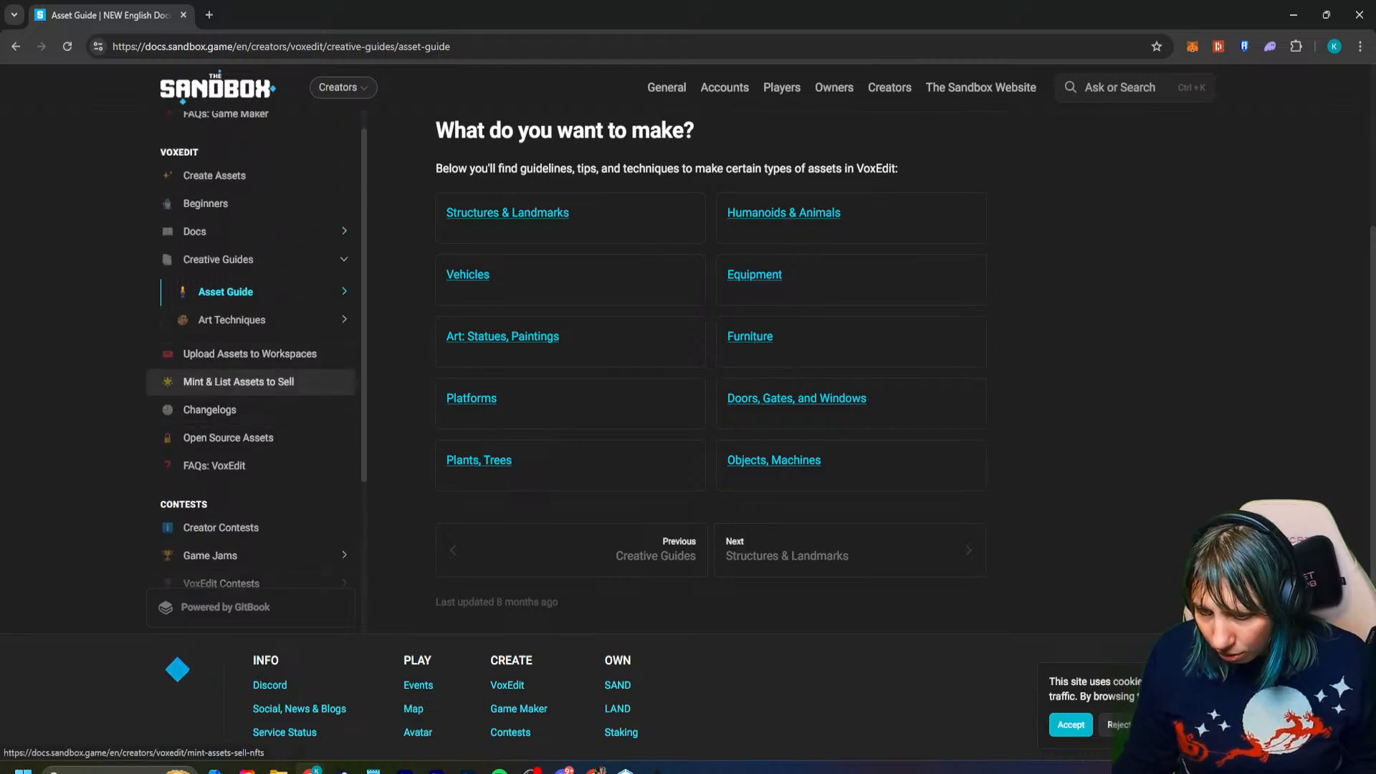
# - Open the VoxEdit FAQs and read the answers on metre scale and human character height
pyautogui.scroll(1, 237, 467)
pyautogui.scroll(2, 236, 462)
pyautogui.scroll(-2, 236, 462)
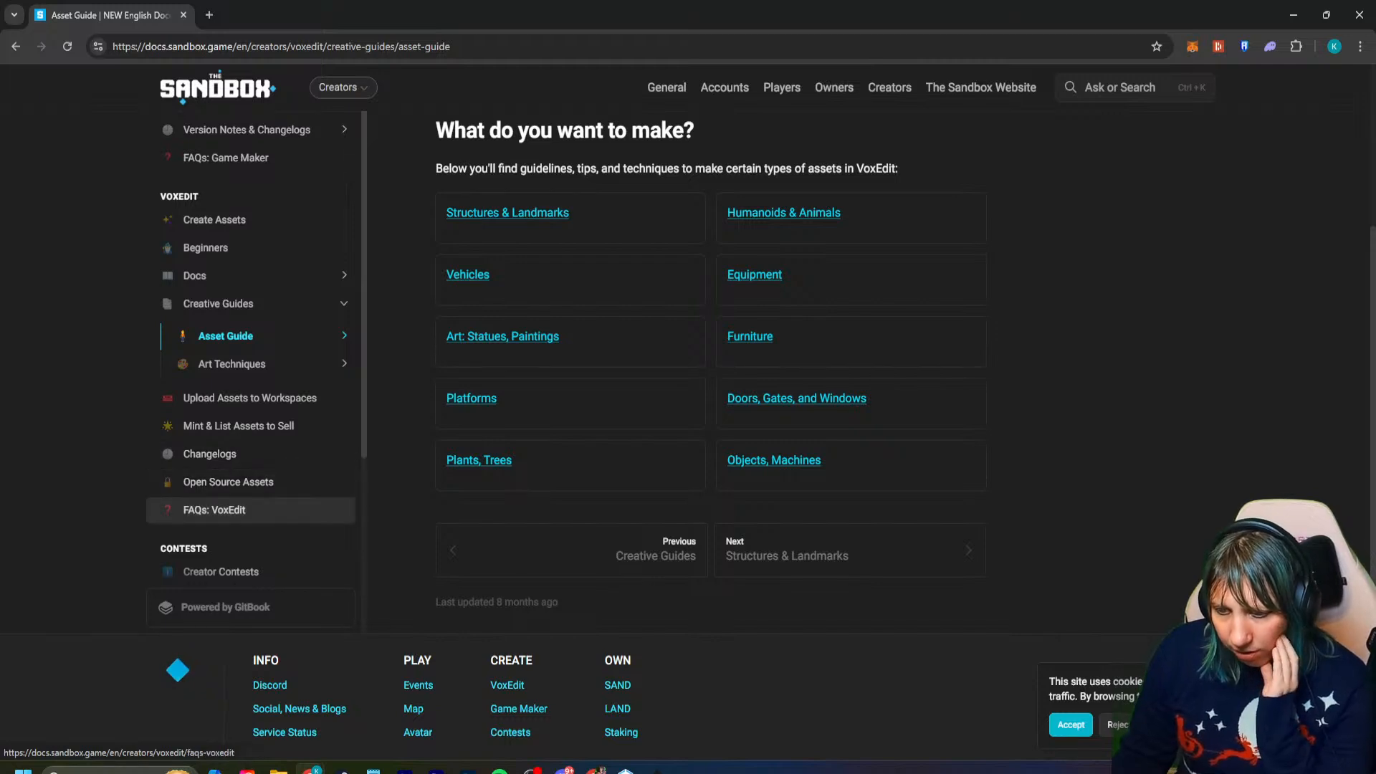
pyautogui.click(214, 510)
pyautogui.scroll(-9, 566, 527)
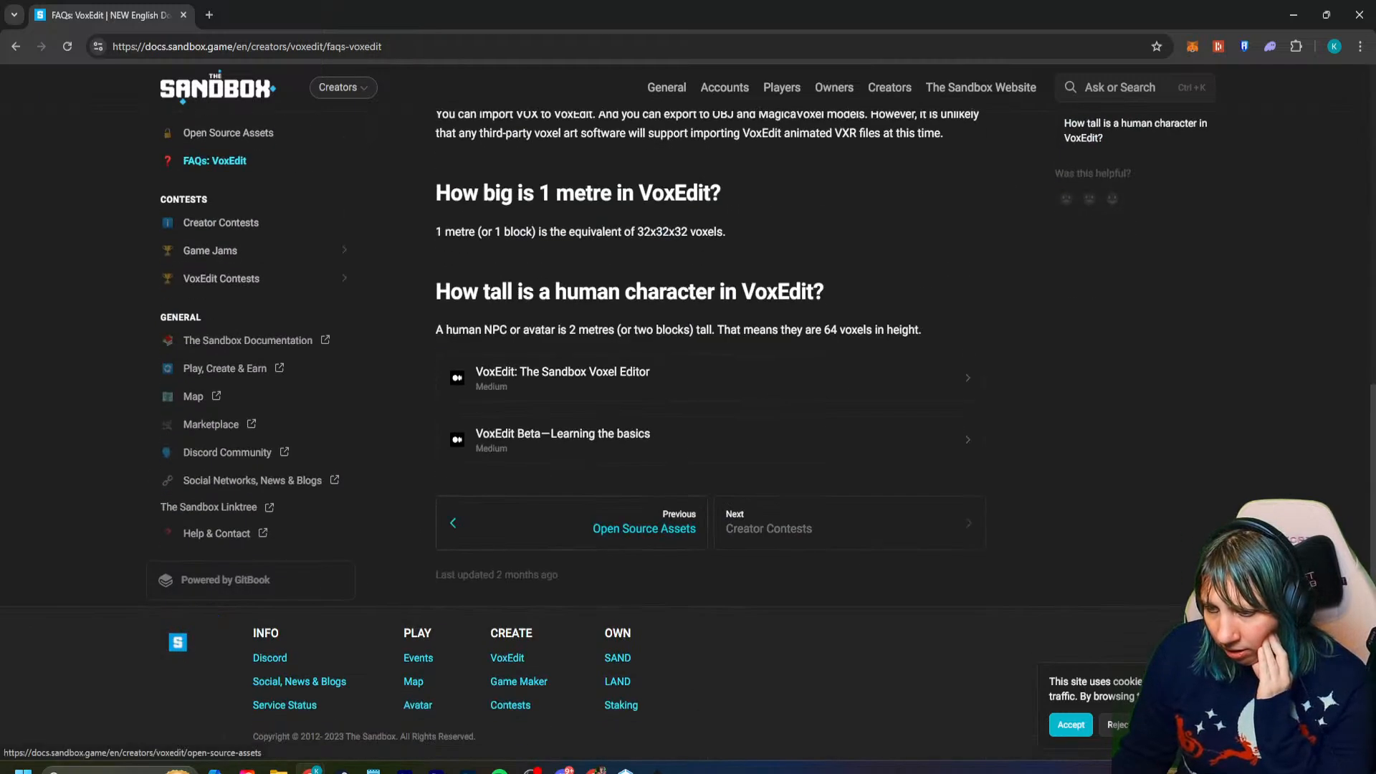
pyautogui.scroll(1, 566, 527)
pyautogui.scroll(1, 566, 527)
pyautogui.scroll(3, 251, 502)
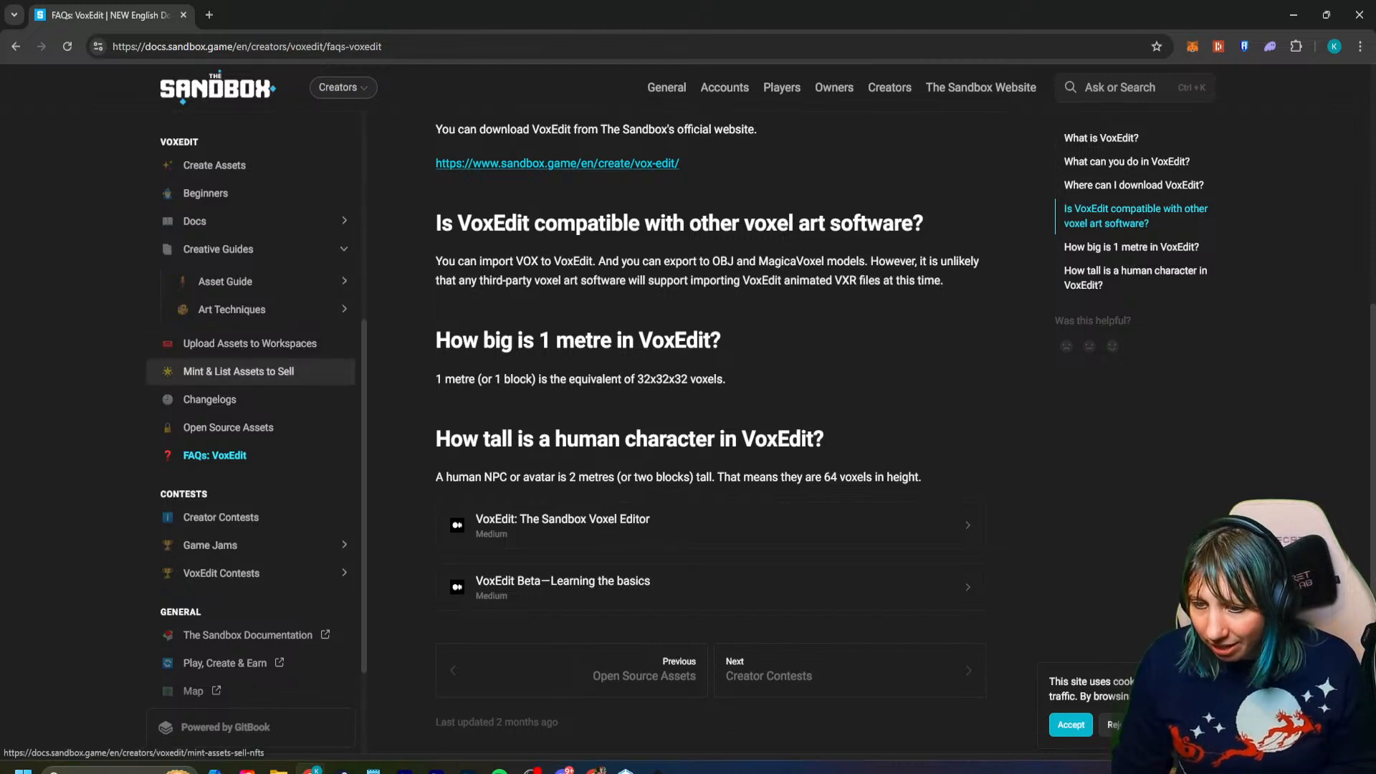
# - Open the VoxEdit Docs page and look through its Resources and Technical Documentation sections
pyautogui.scroll(2, 250, 370)
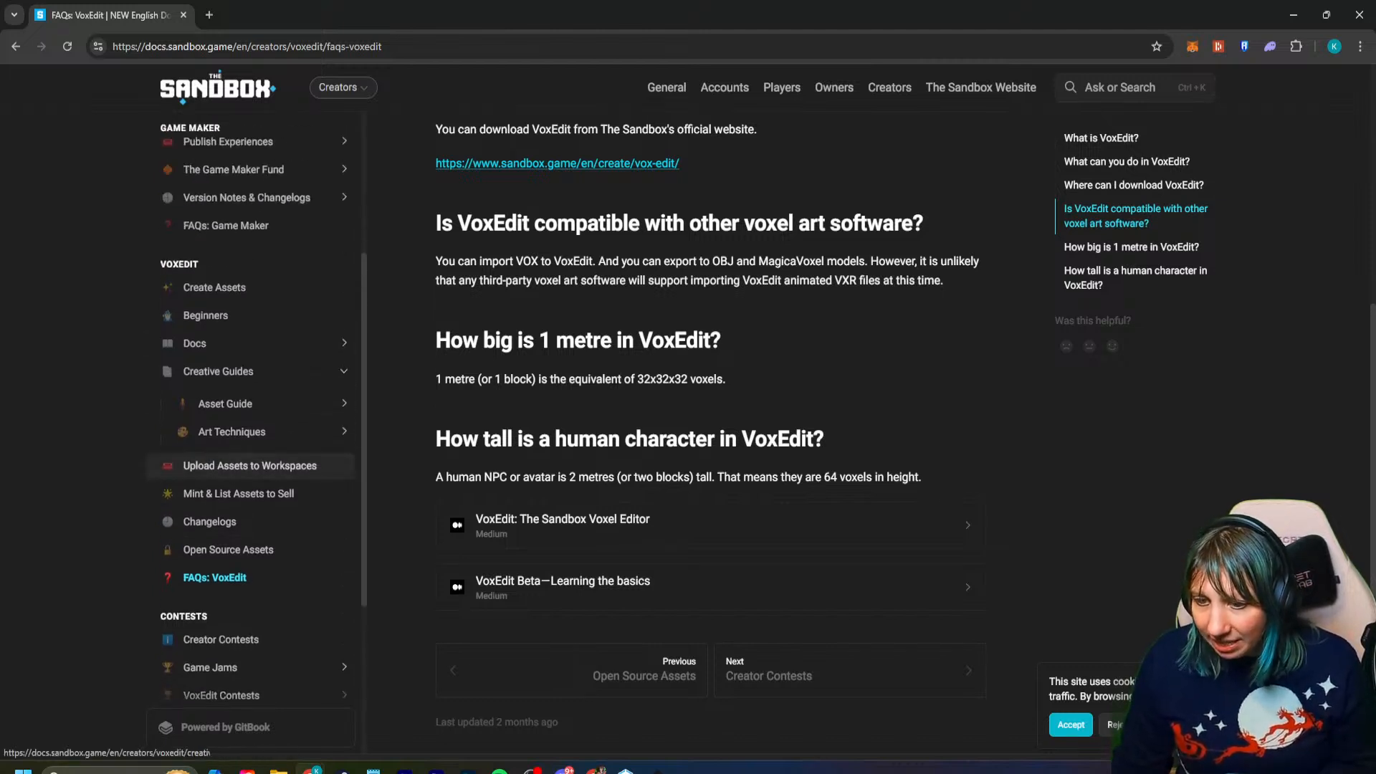
pyautogui.click(251, 369)
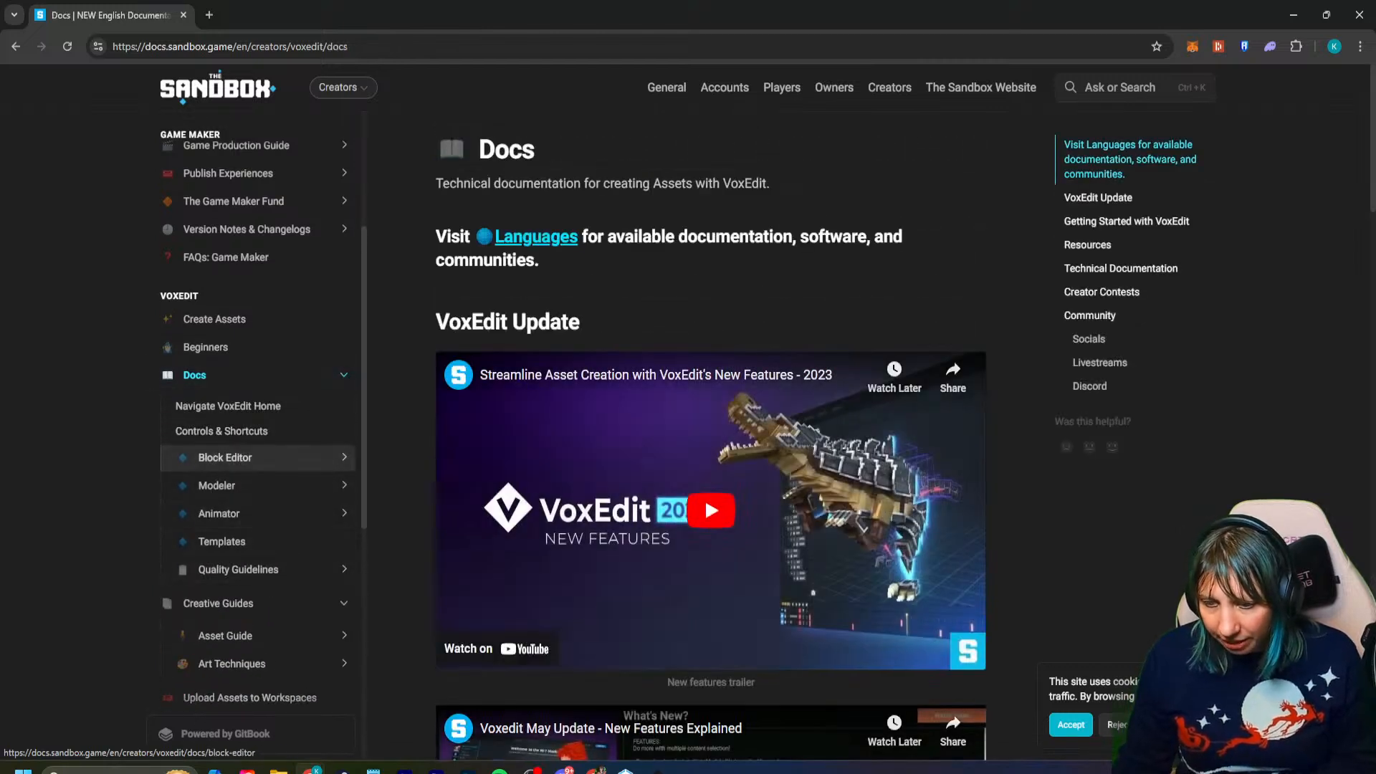
pyautogui.scroll(-10, 711, 430)
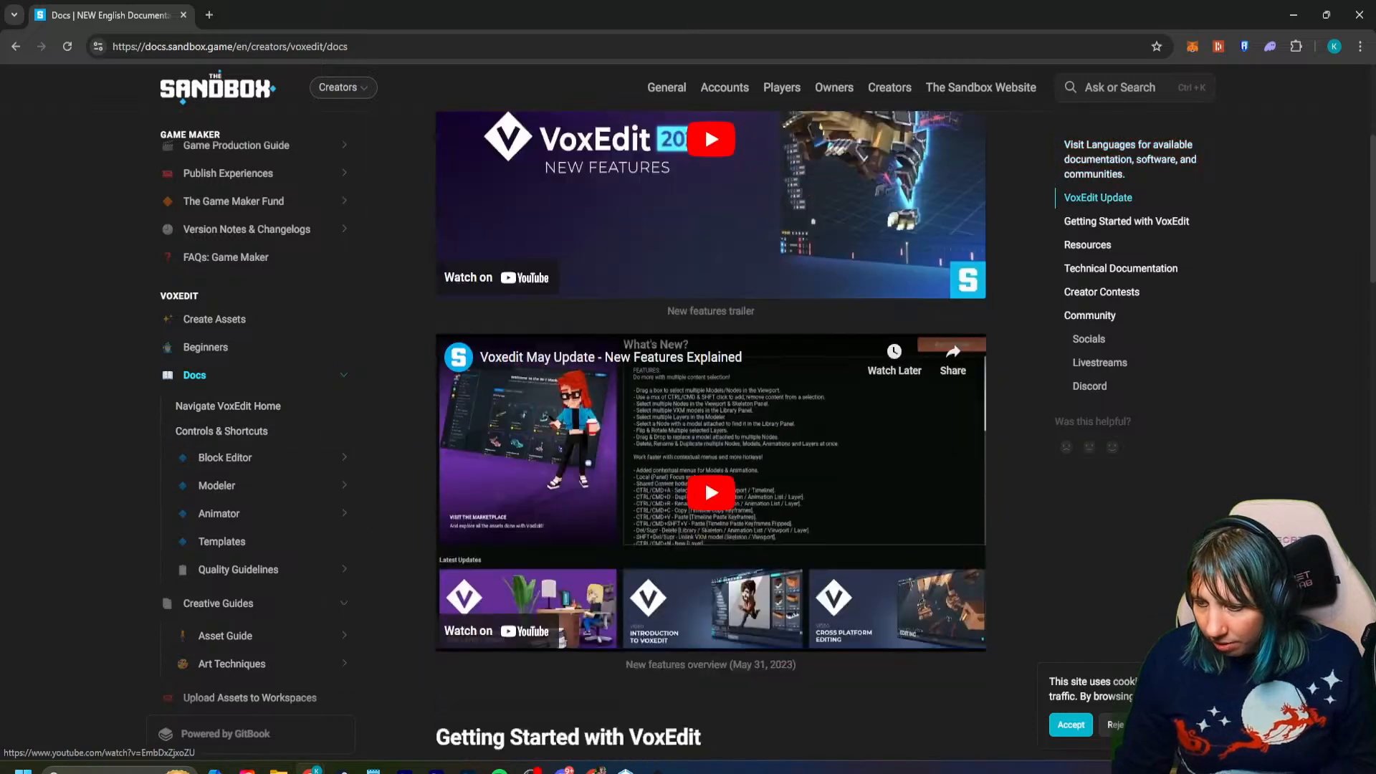
pyautogui.scroll(-3, 711, 430)
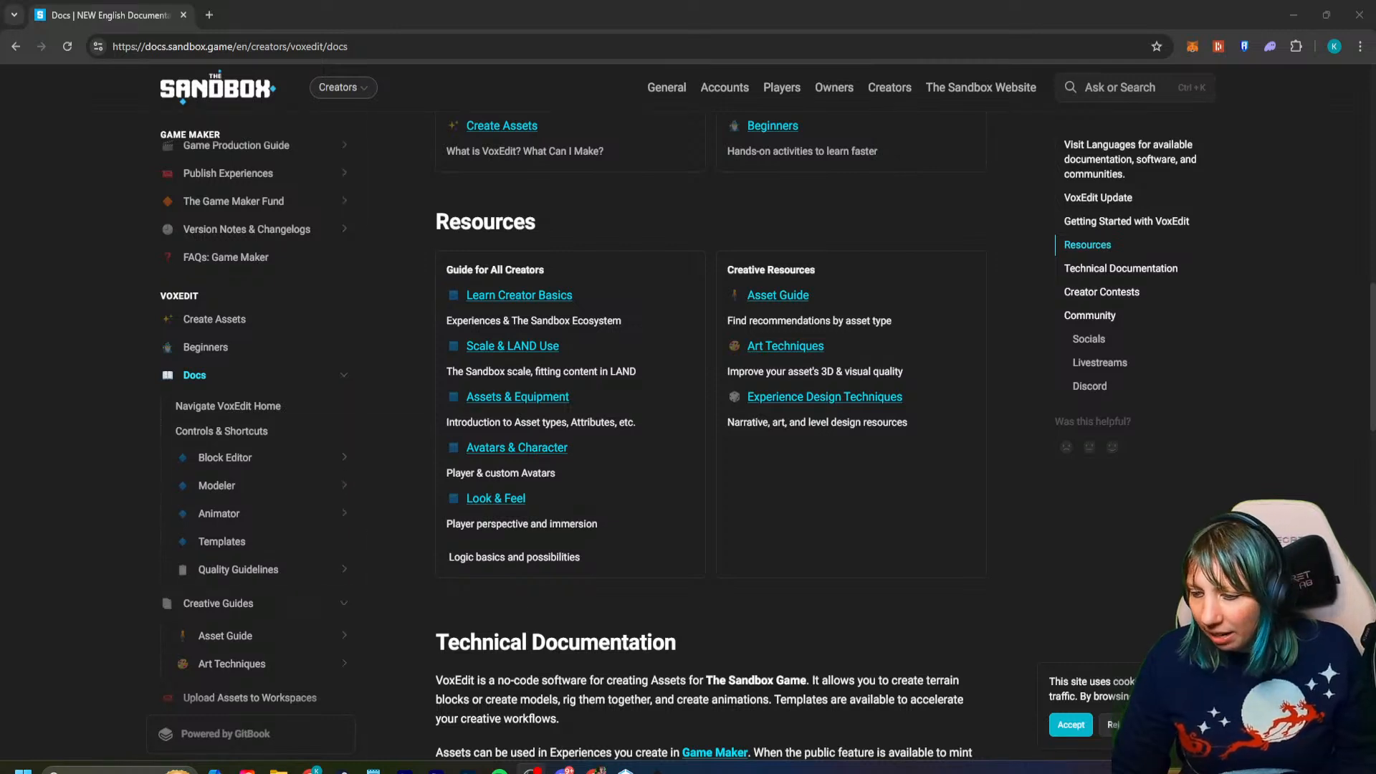
pyautogui.scroll(-5, 710, 430)
pyautogui.scroll(-3, 710, 430)
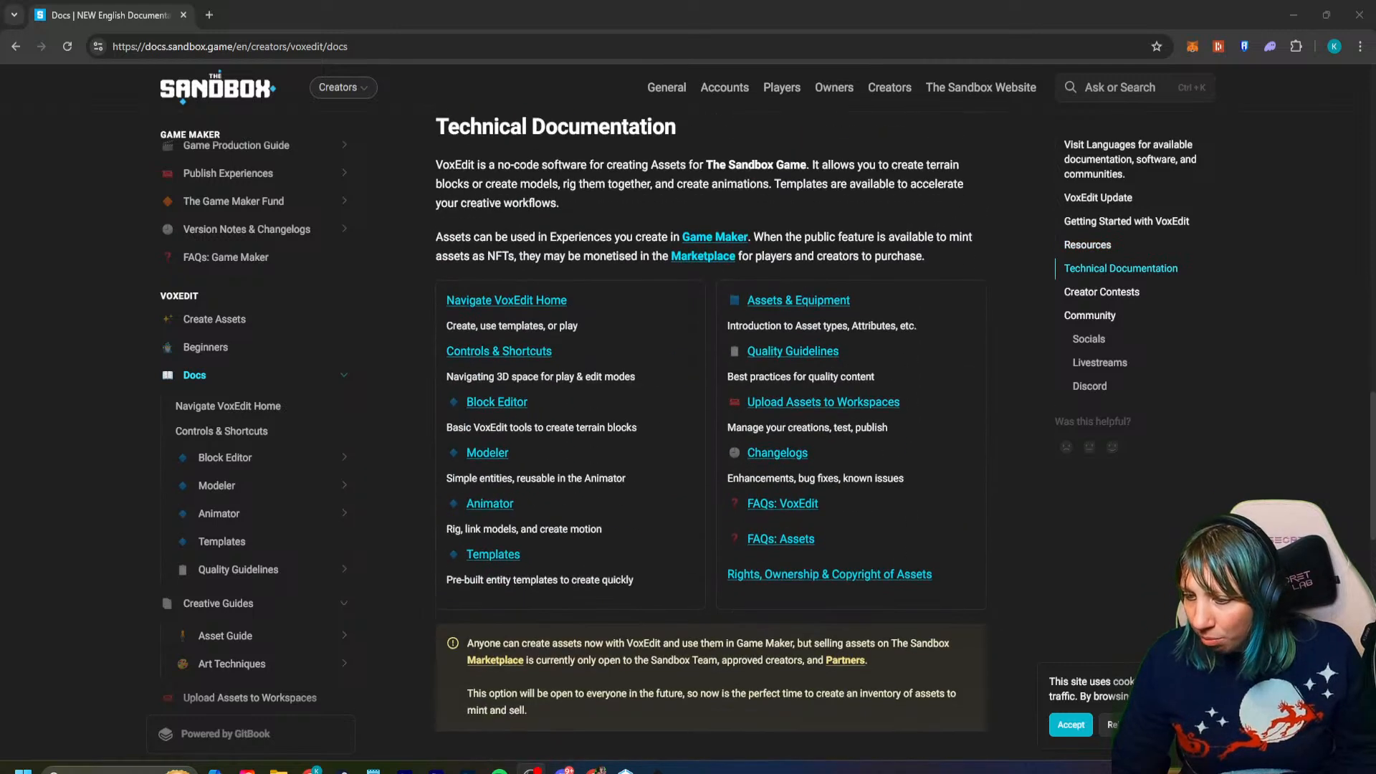
pyautogui.scroll(1, 709, 430)
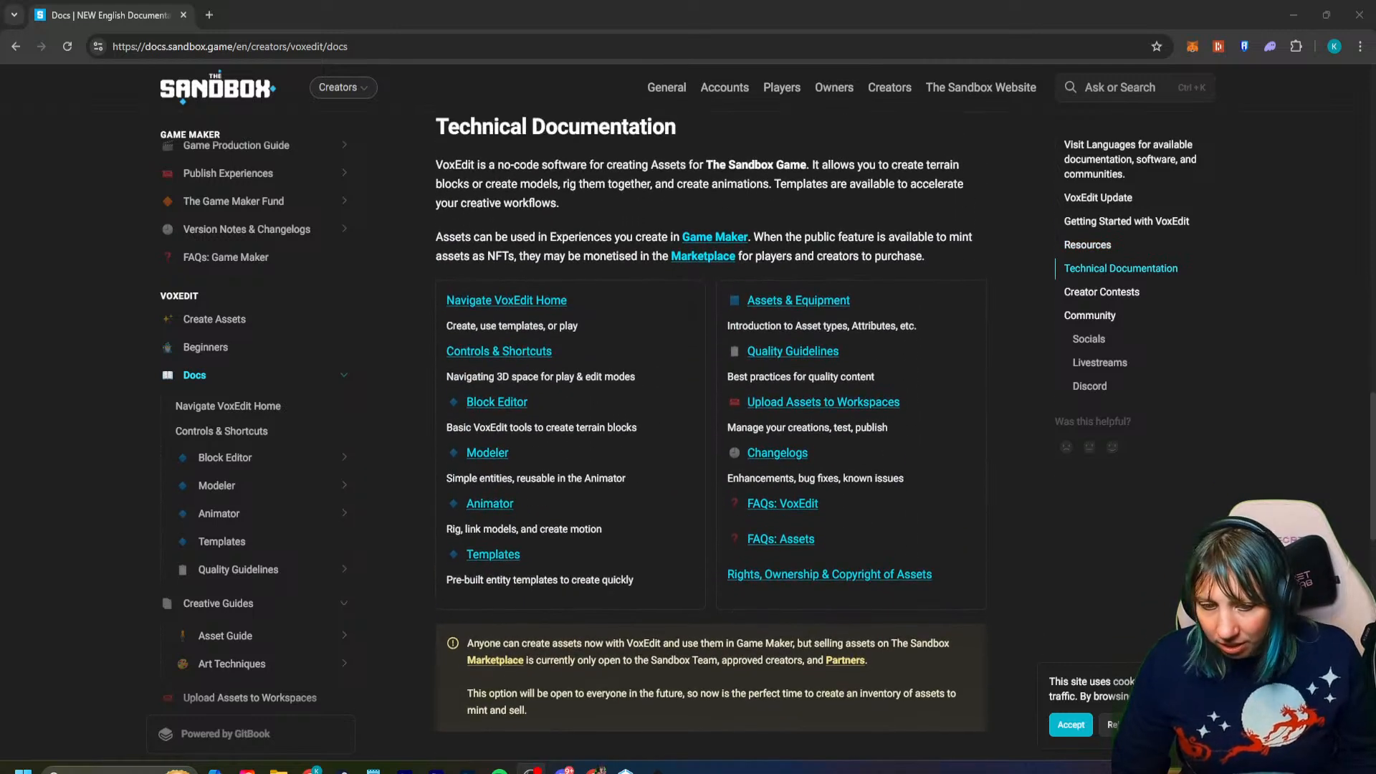
# - Return to the VoxEdit FAQs and find the section on how tall a human character is
pyautogui.scroll(-4, 244, 559)
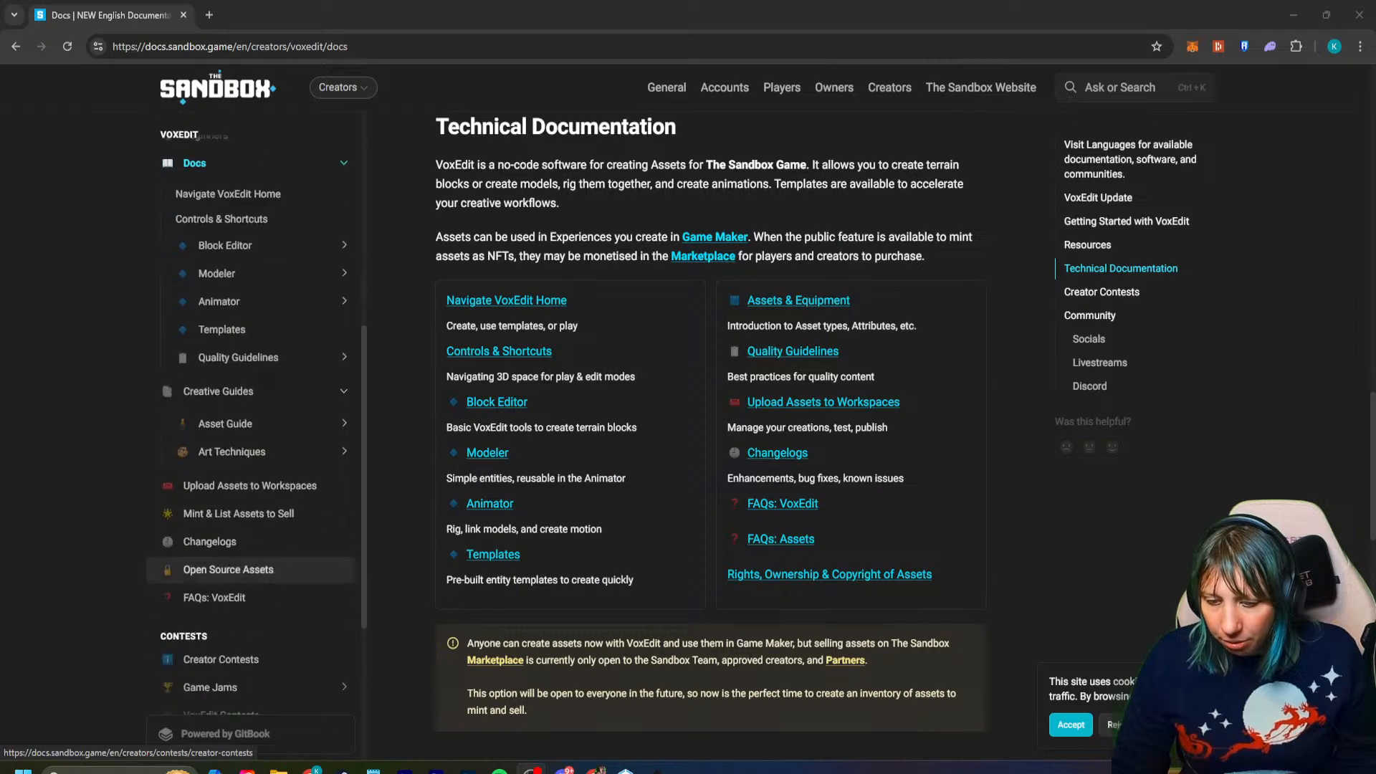
pyautogui.click(215, 559)
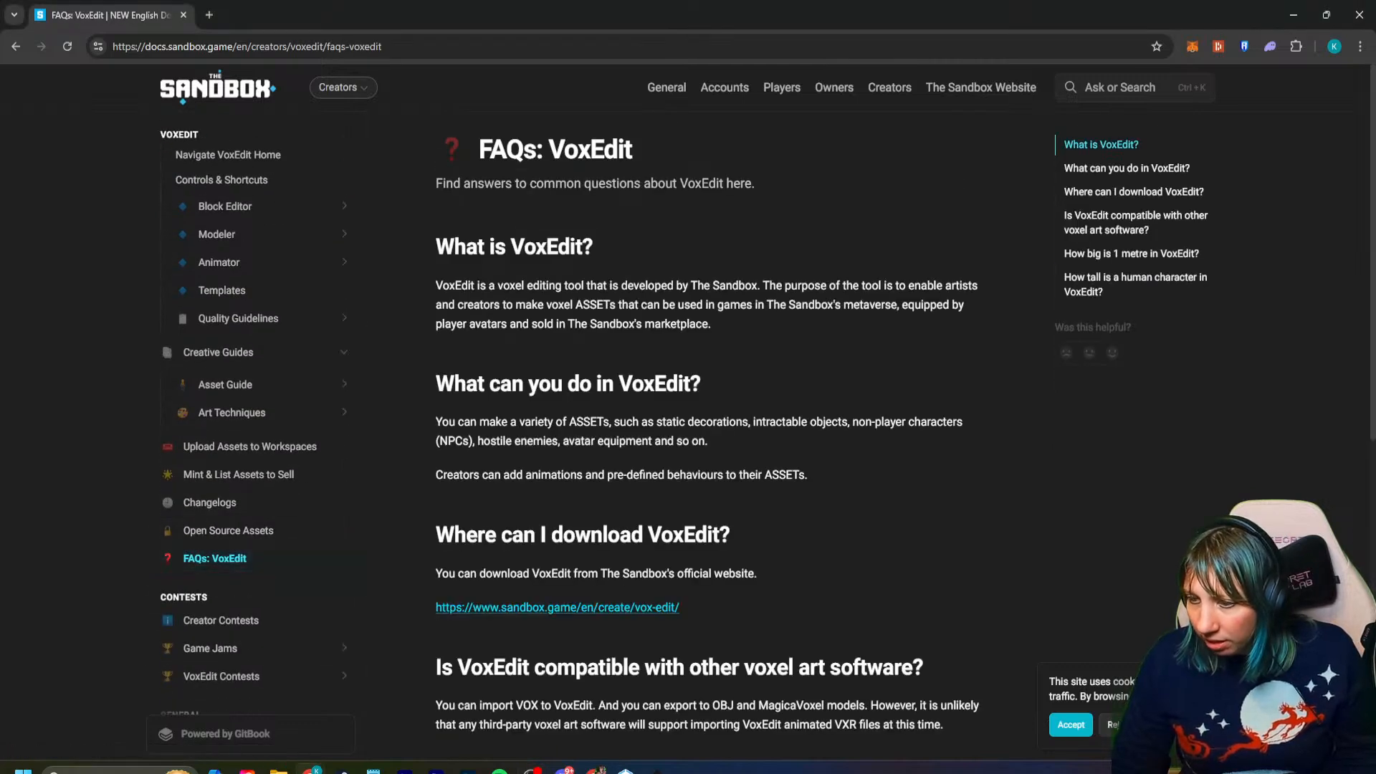
pyautogui.scroll(-4, 710, 430)
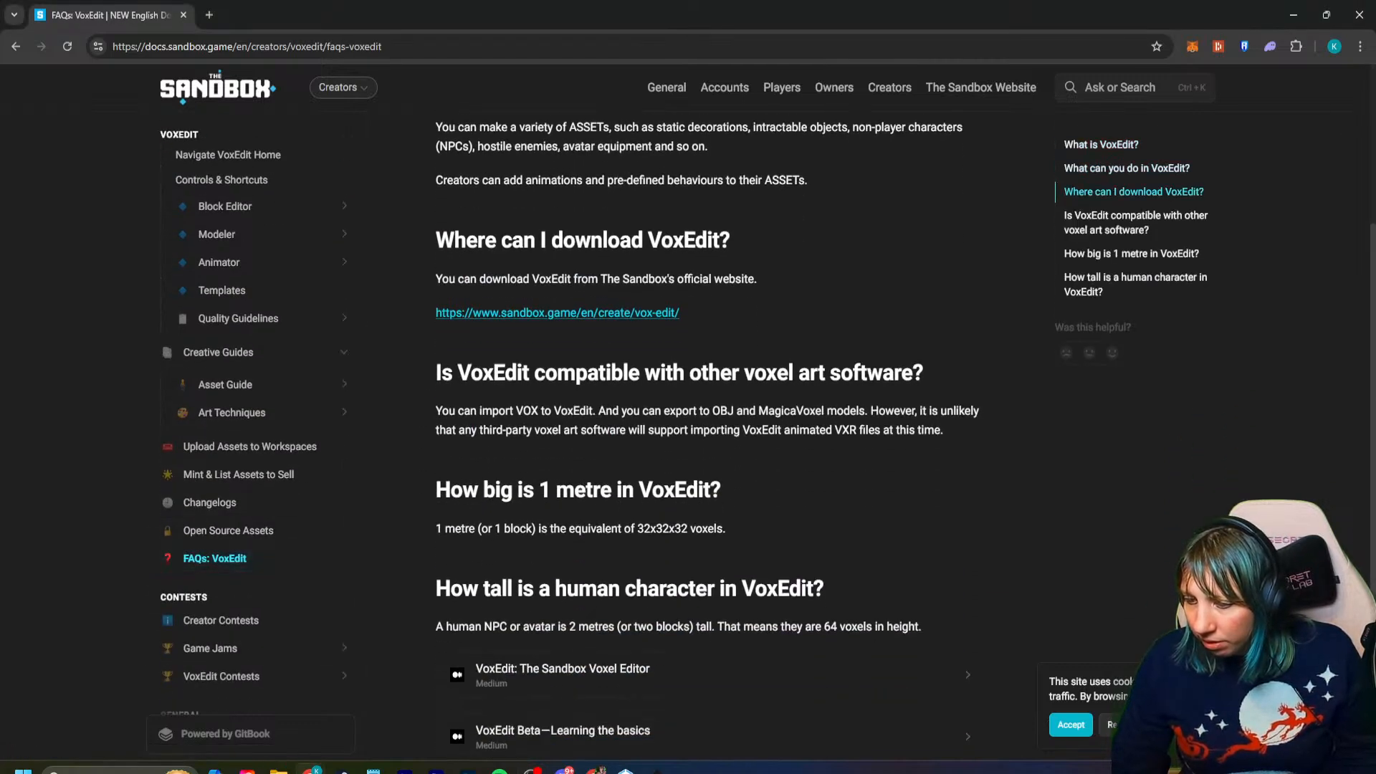
pyautogui.scroll(-2, 710, 430)
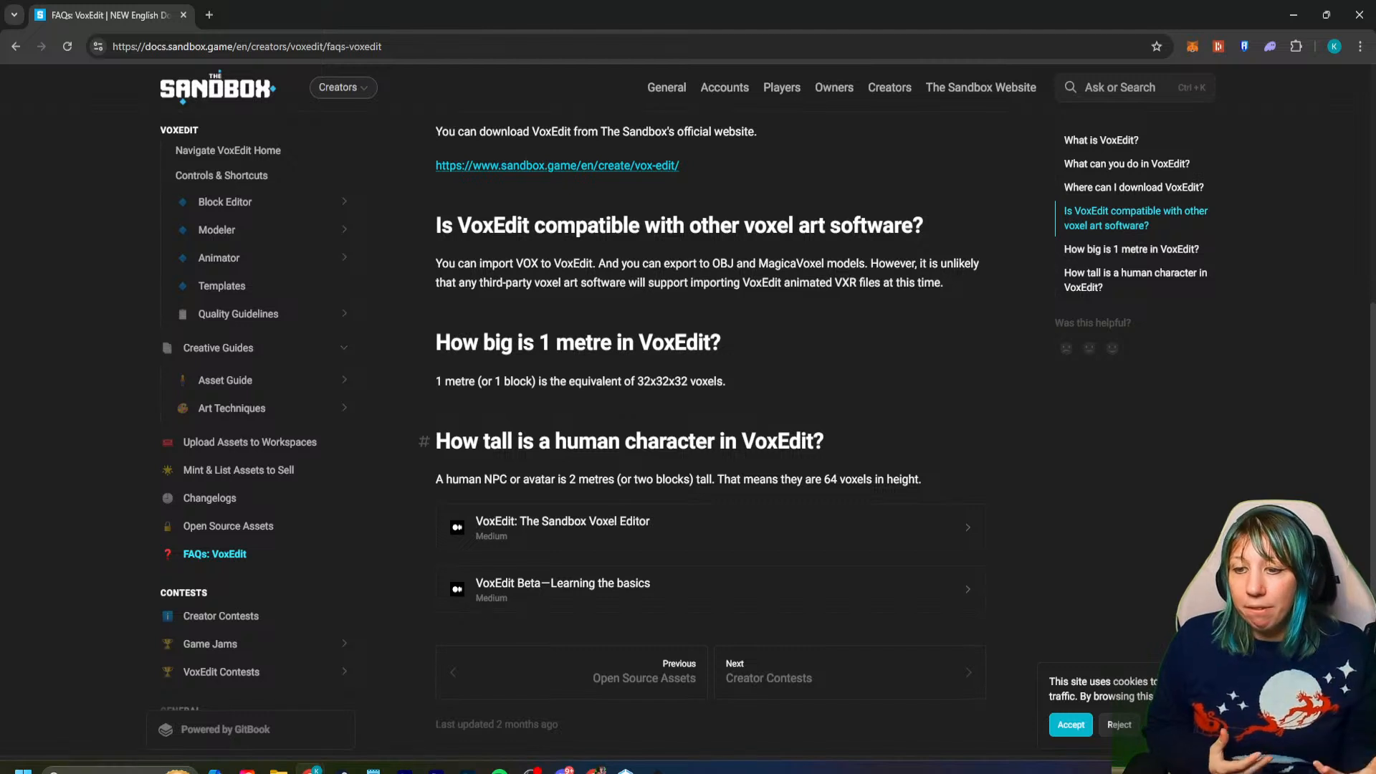
# - Copy the web address of the VoxEdit FAQs page
pyautogui.click(455, 46)
pyautogui.rightClick(454, 47)
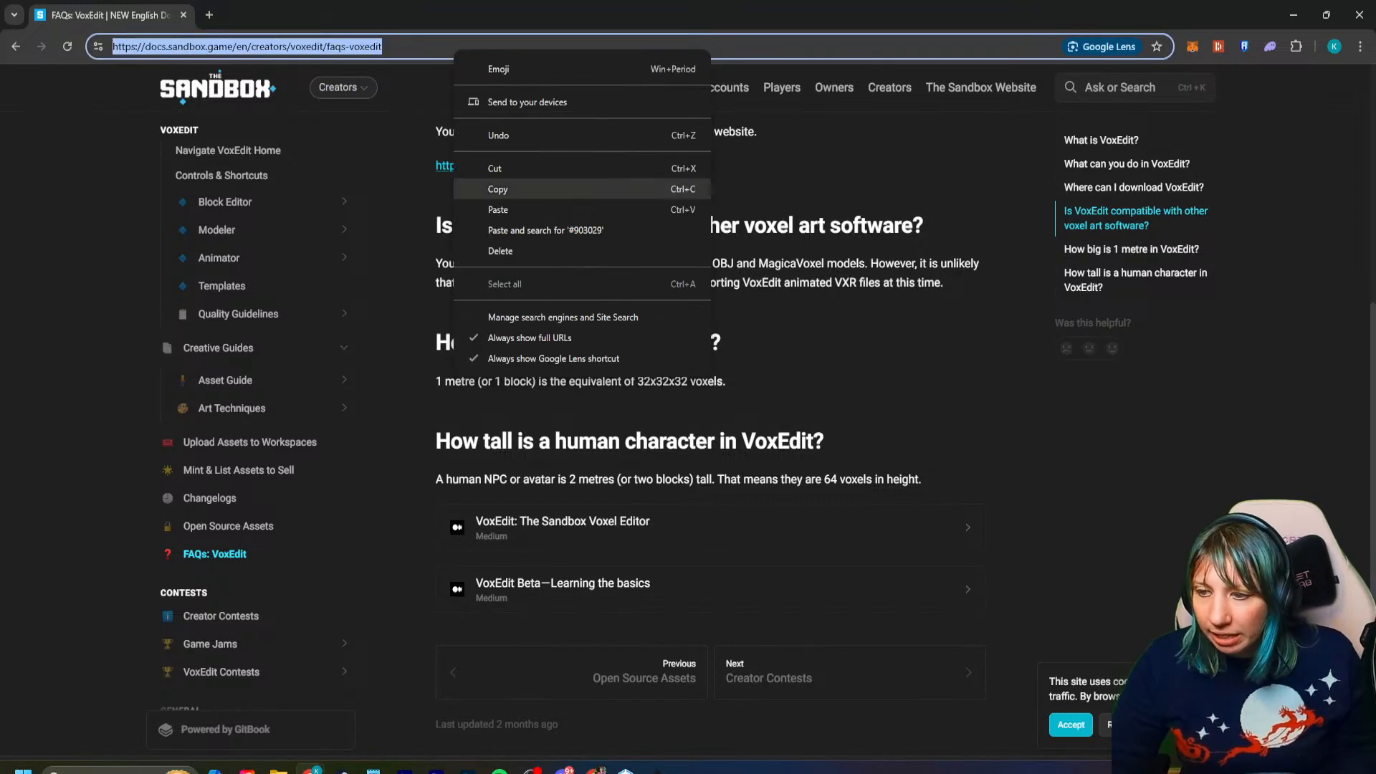
pyautogui.click(497, 189)
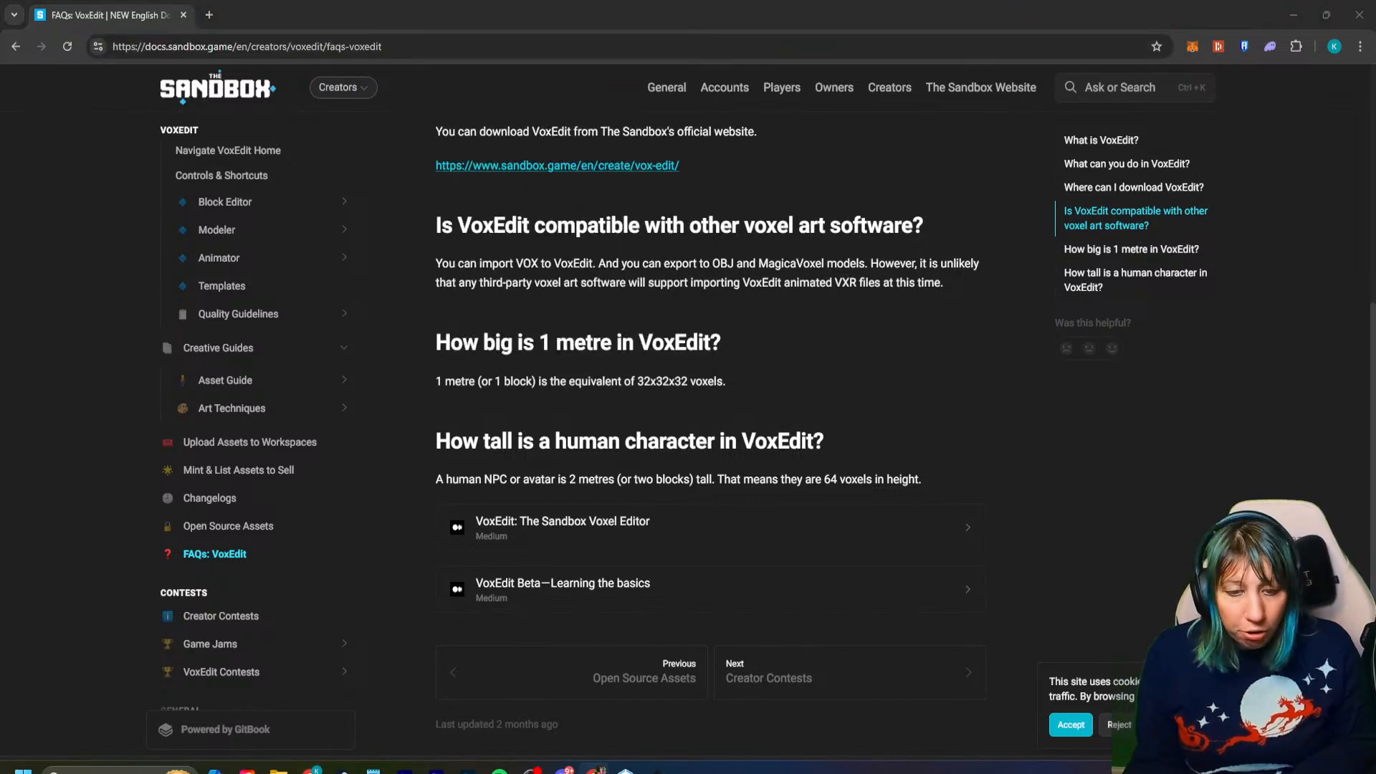
pyautogui.scroll(-3, 251, 502)
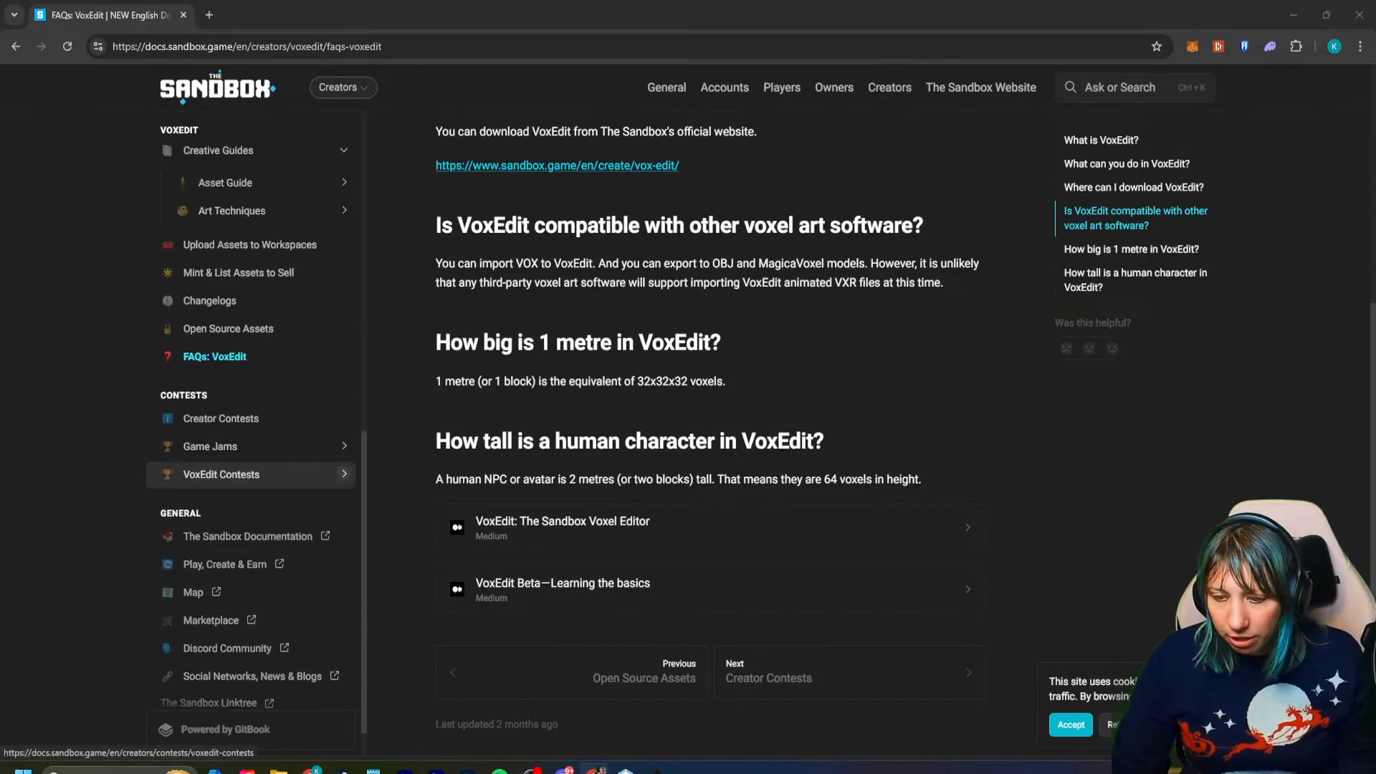
pyautogui.scroll(5, 251, 446)
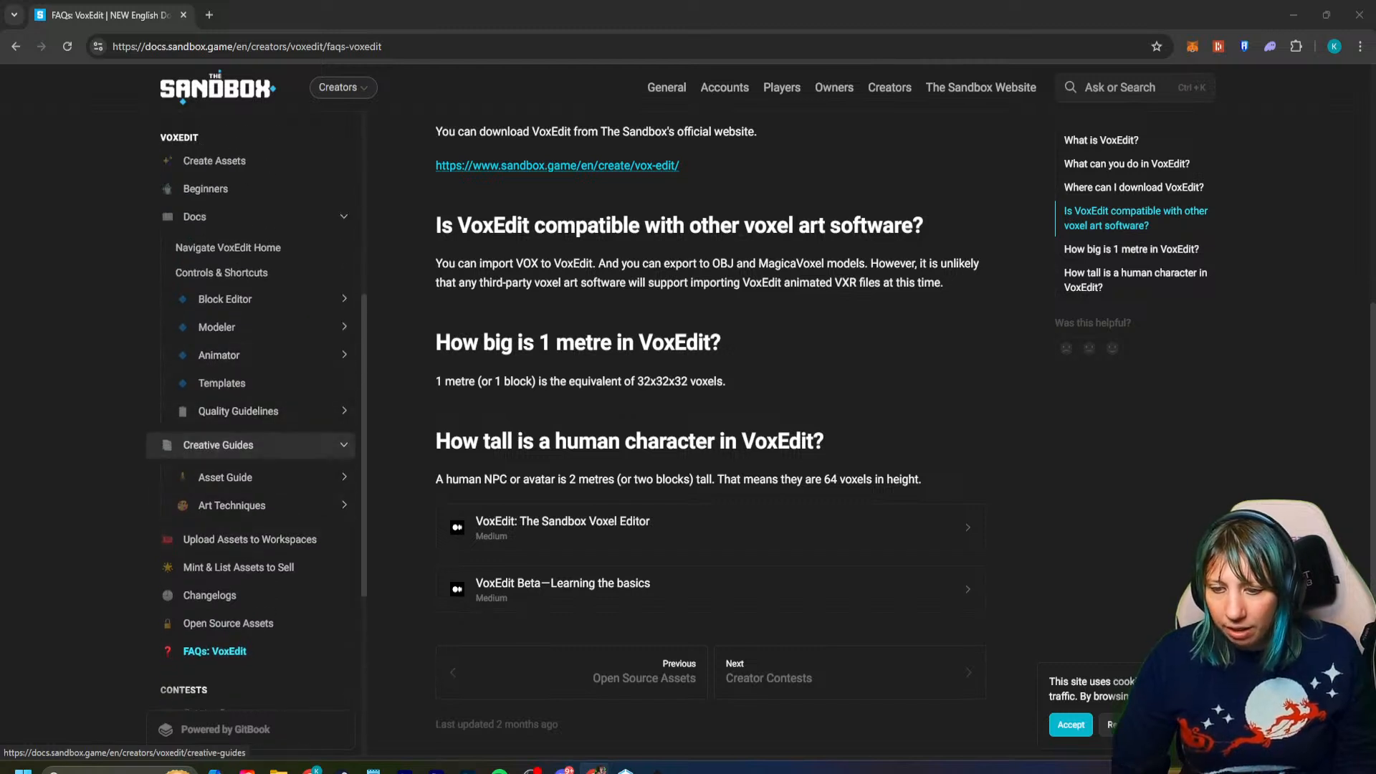
# - Look at the Creative Guides and Asset Guide entries, then read through the VoxEdit Beginners page down to its animation activity
pyautogui.click(225, 476)
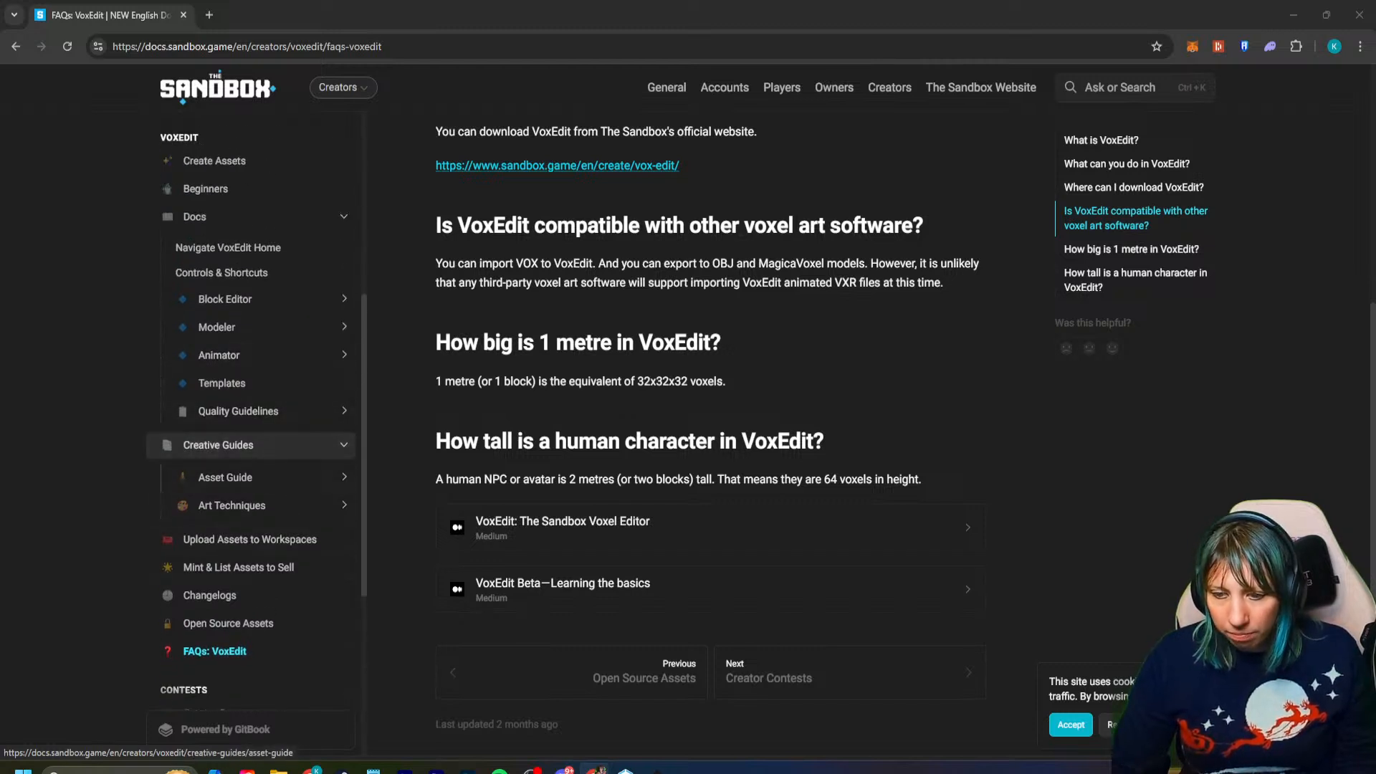
pyautogui.click(218, 449)
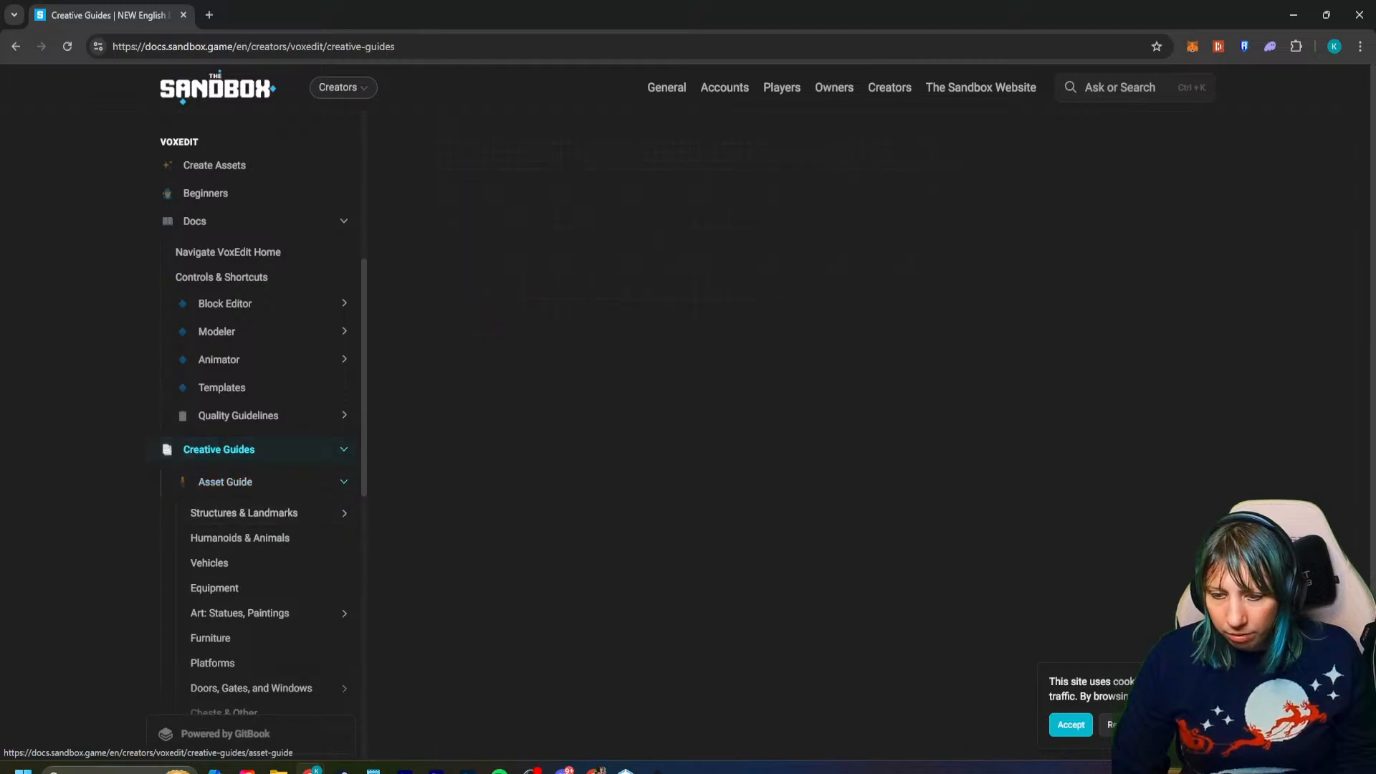
pyautogui.scroll(2, 167, 344)
pyautogui.click(167, 340)
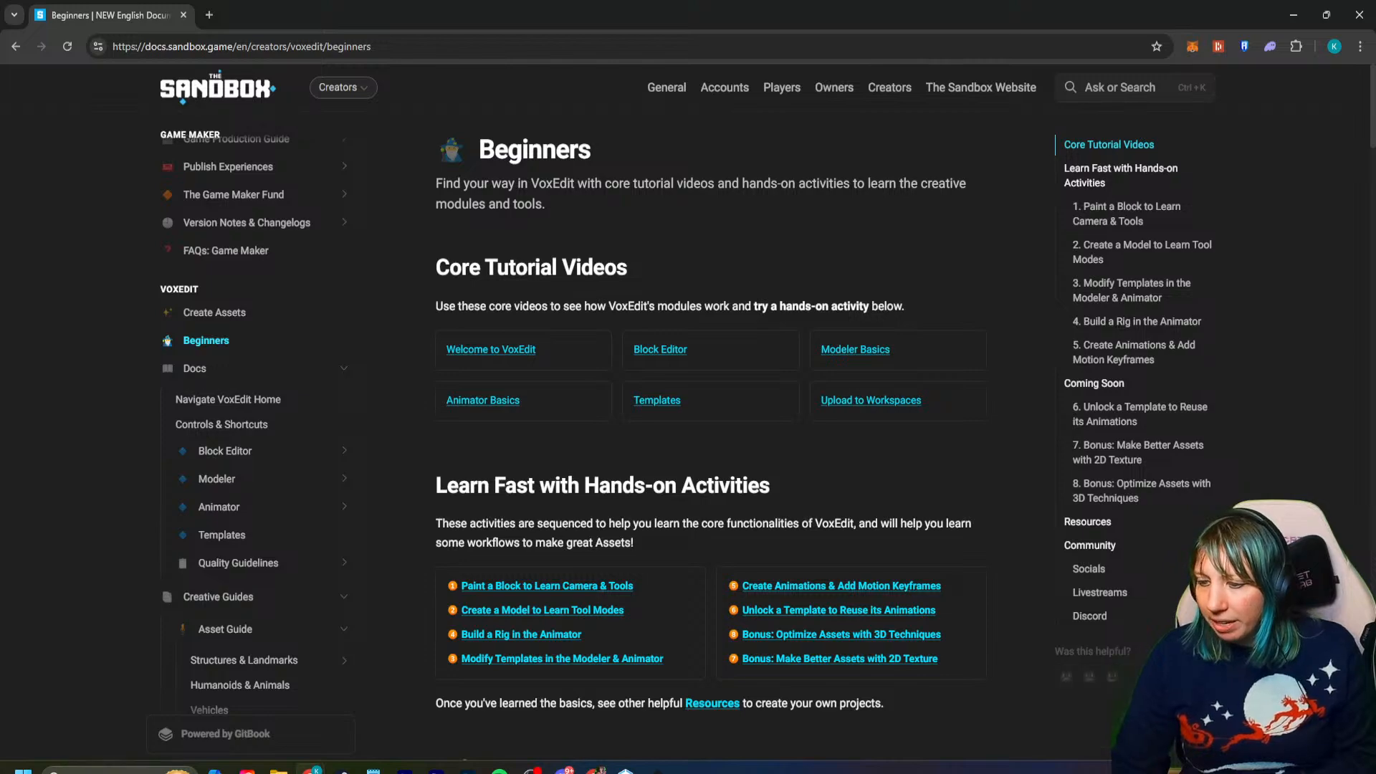
pyautogui.scroll(-7, 705, 435)
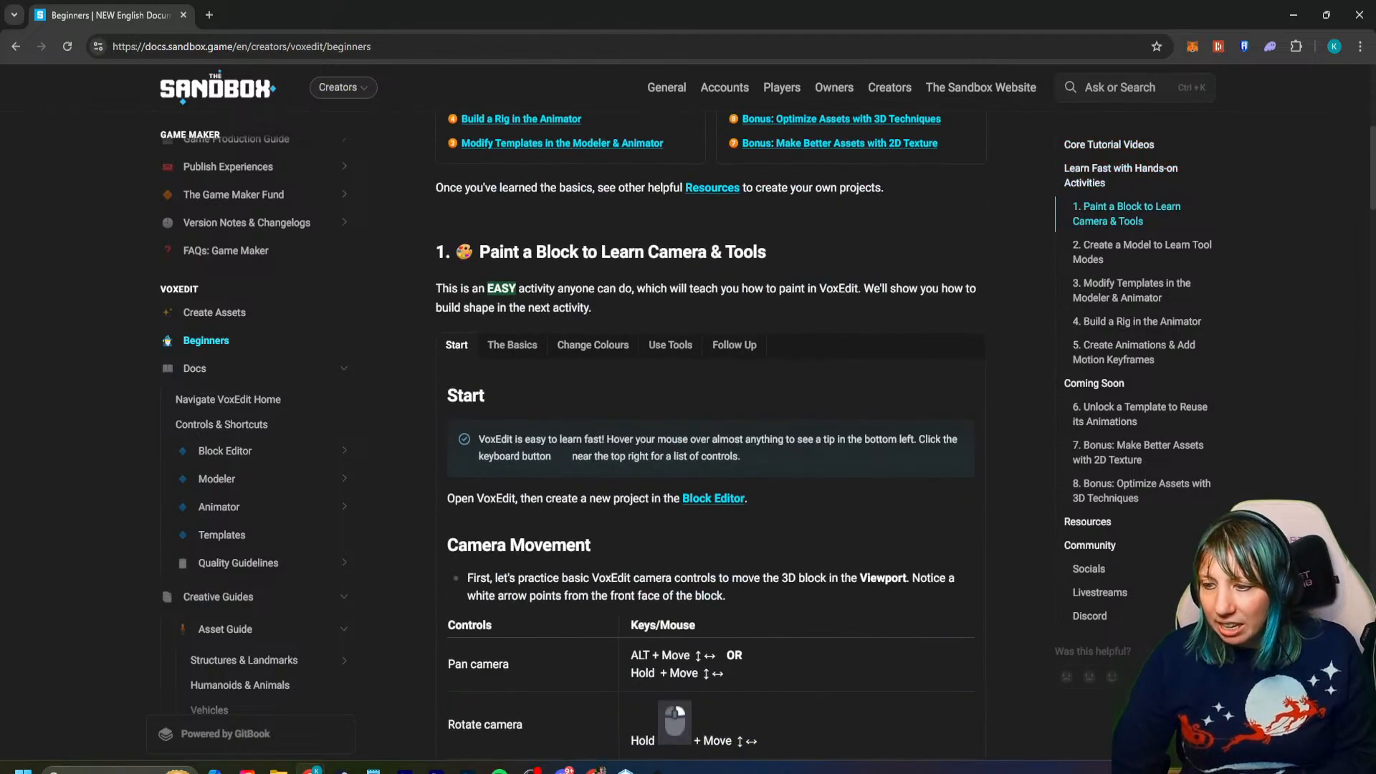
pyautogui.scroll(-10, 705, 434)
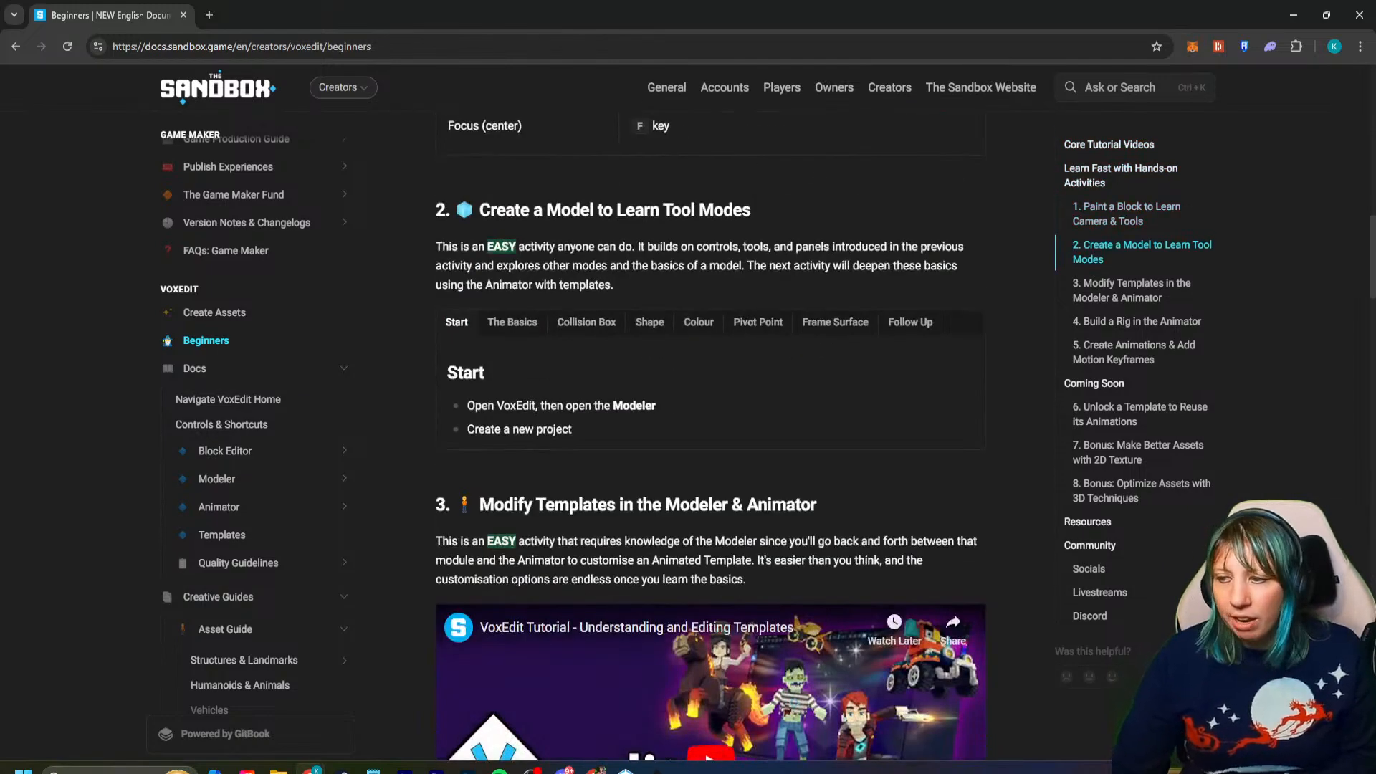
pyautogui.scroll(-11, 705, 435)
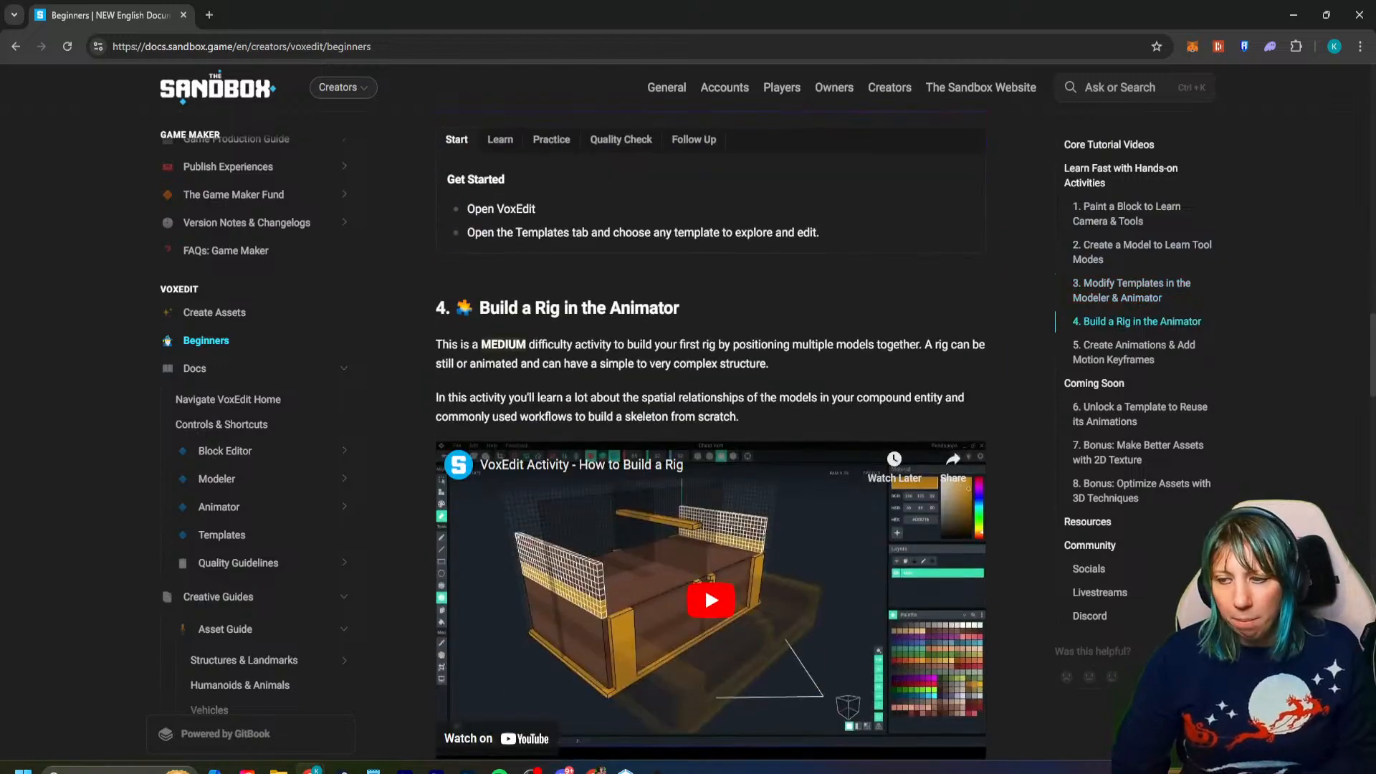
pyautogui.scroll(-12, 530, 569)
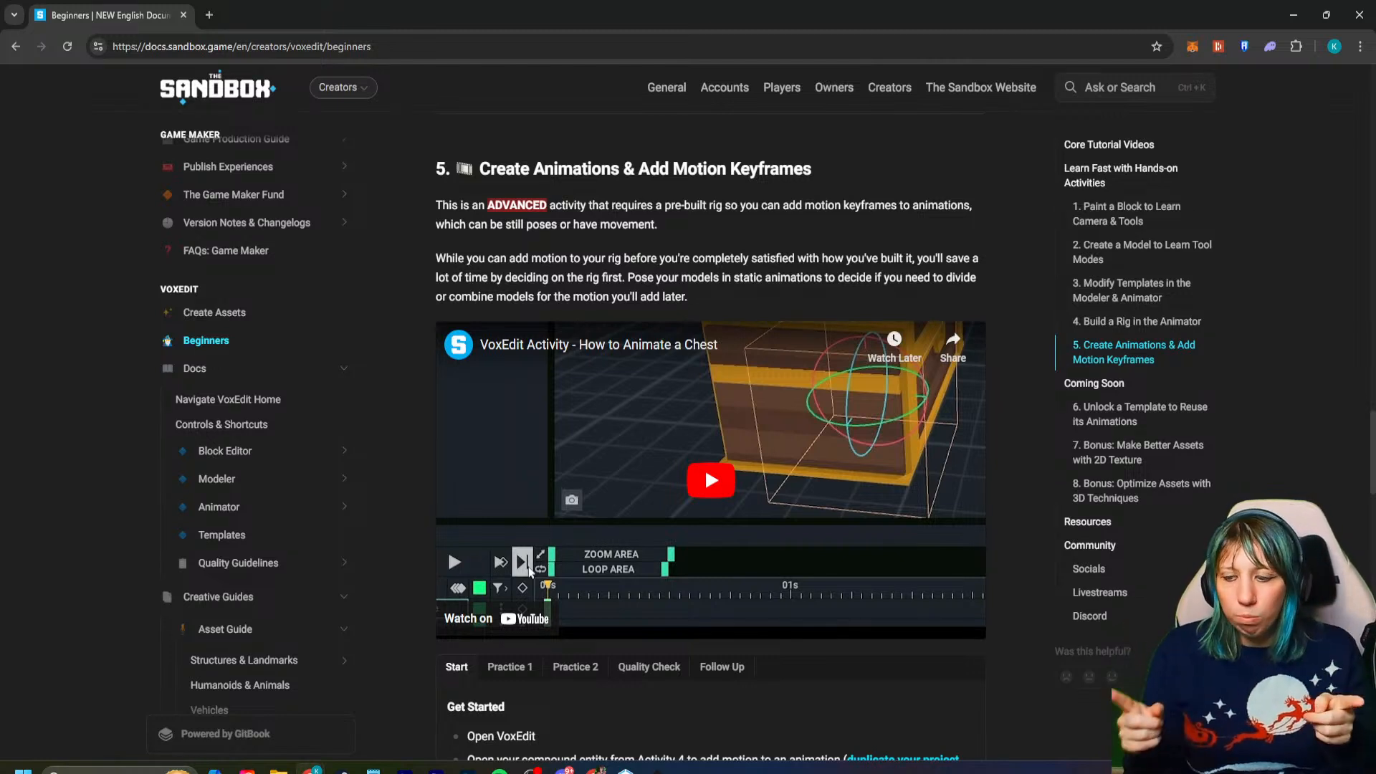
# - Switch to VoxEdit and close the Festive Home 2 project, saving its changes
pyautogui.click(657, 769)
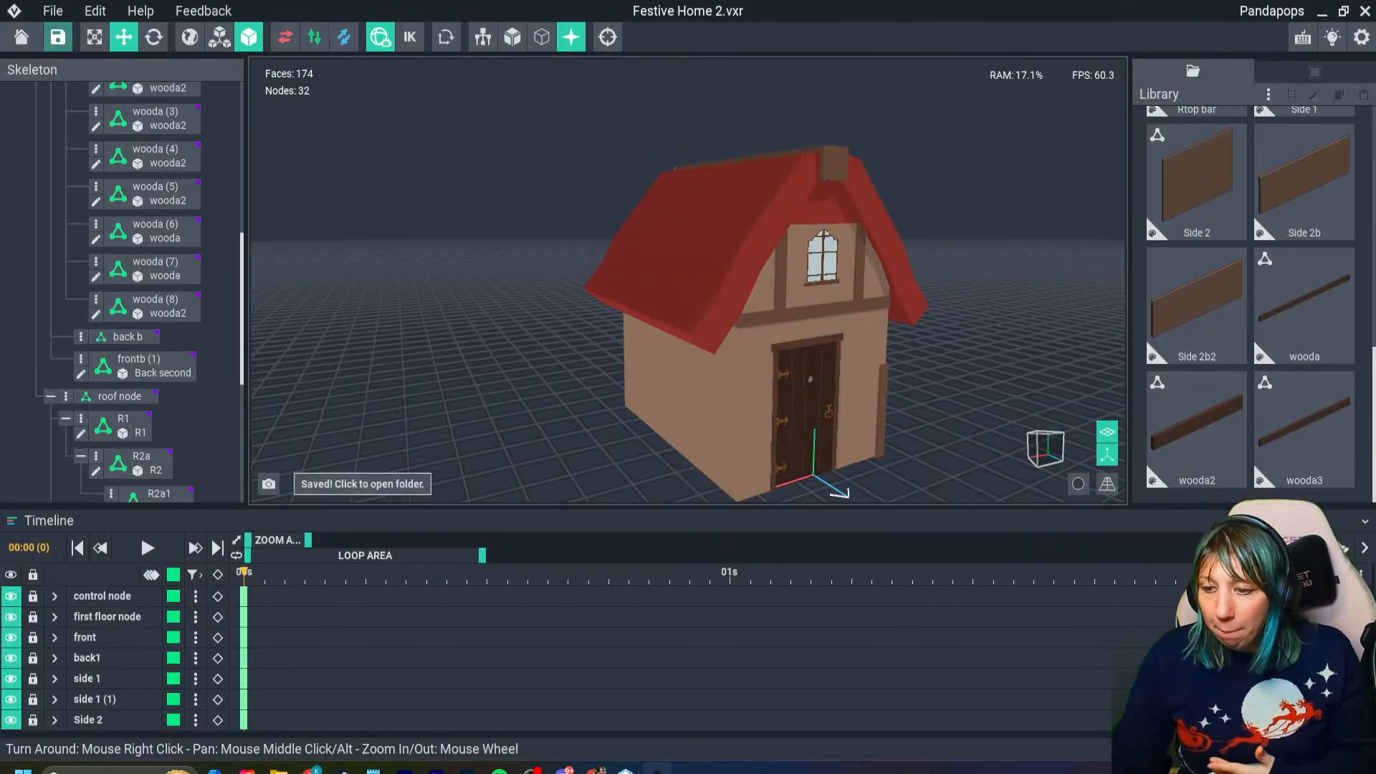
pyautogui.click(22, 37)
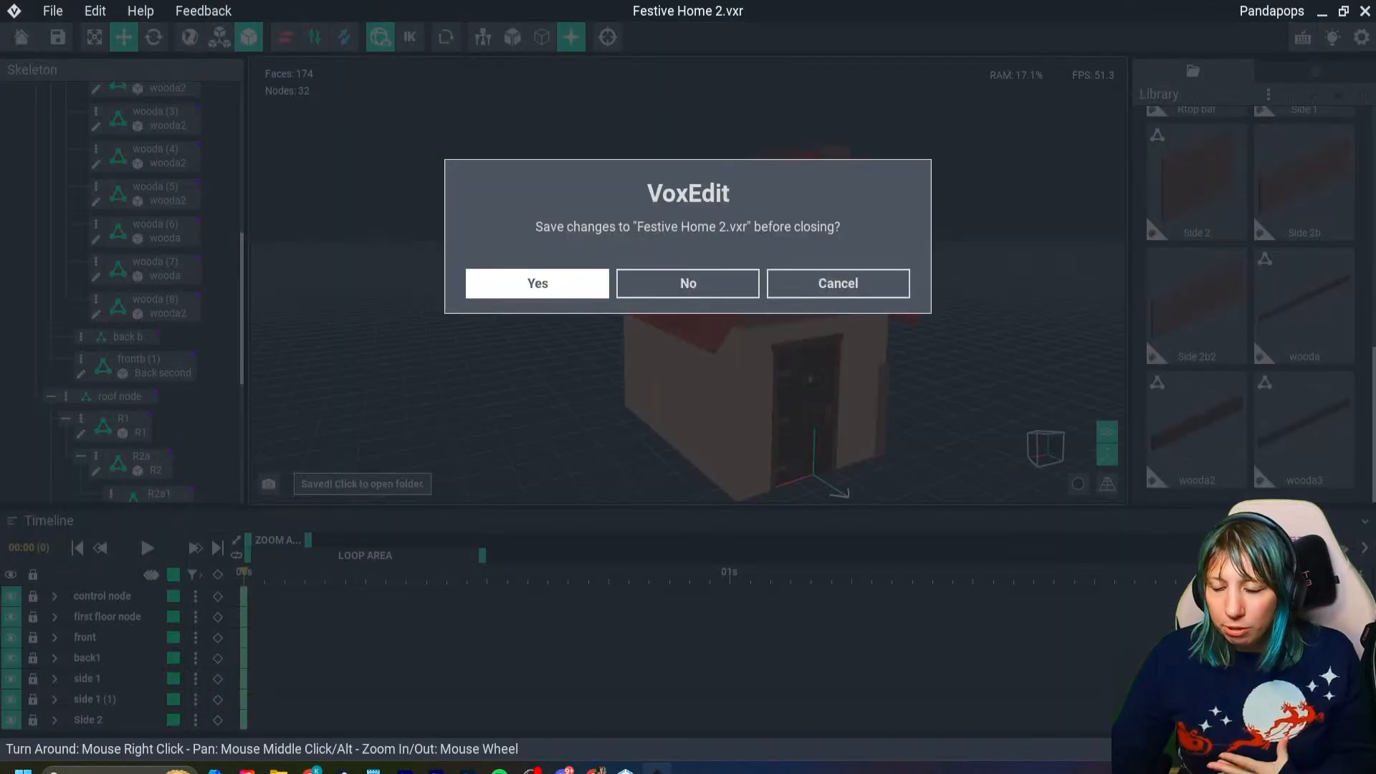
pyautogui.click(538, 283)
# - Browse the available VoxEdit templates, from avatar parts and humans to animals, doors and switches
pyautogui.click(88, 291)
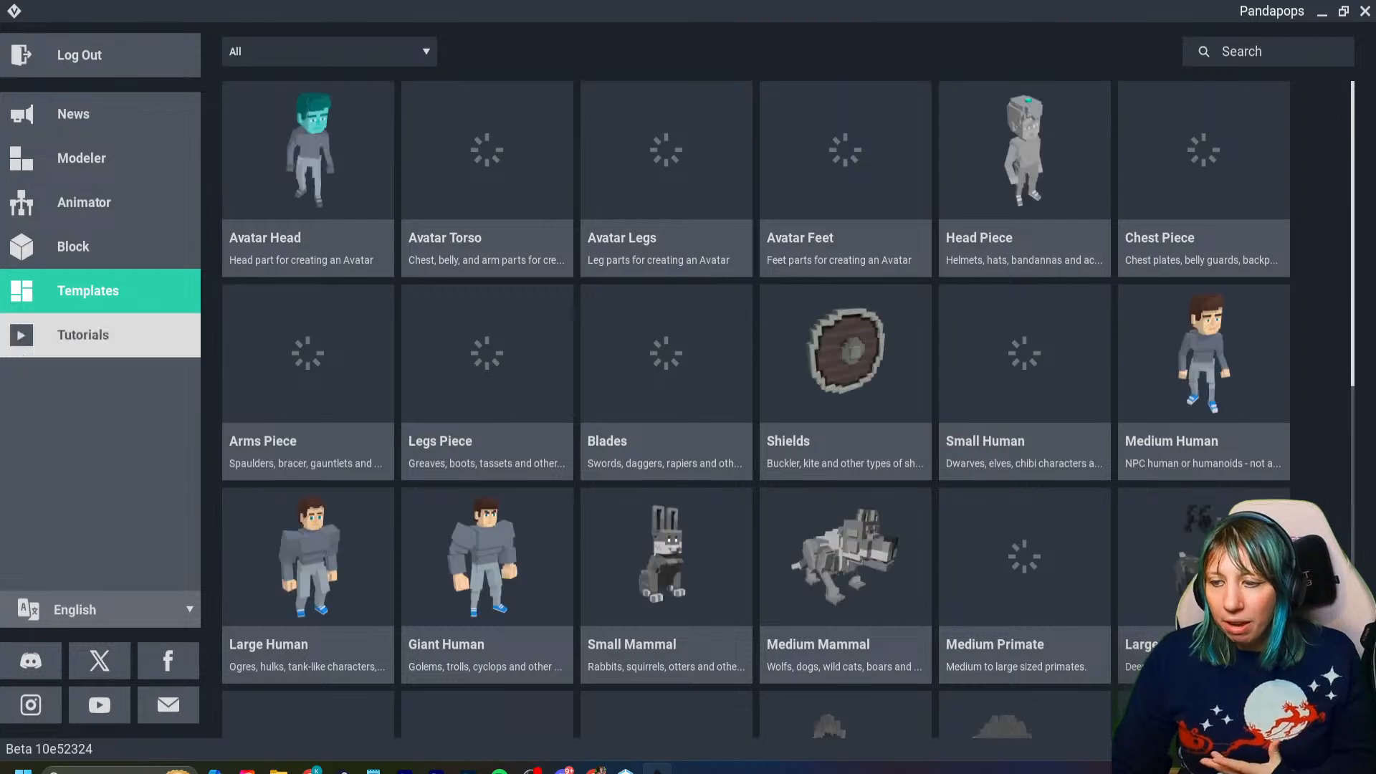
pyautogui.scroll(-4, 788, 408)
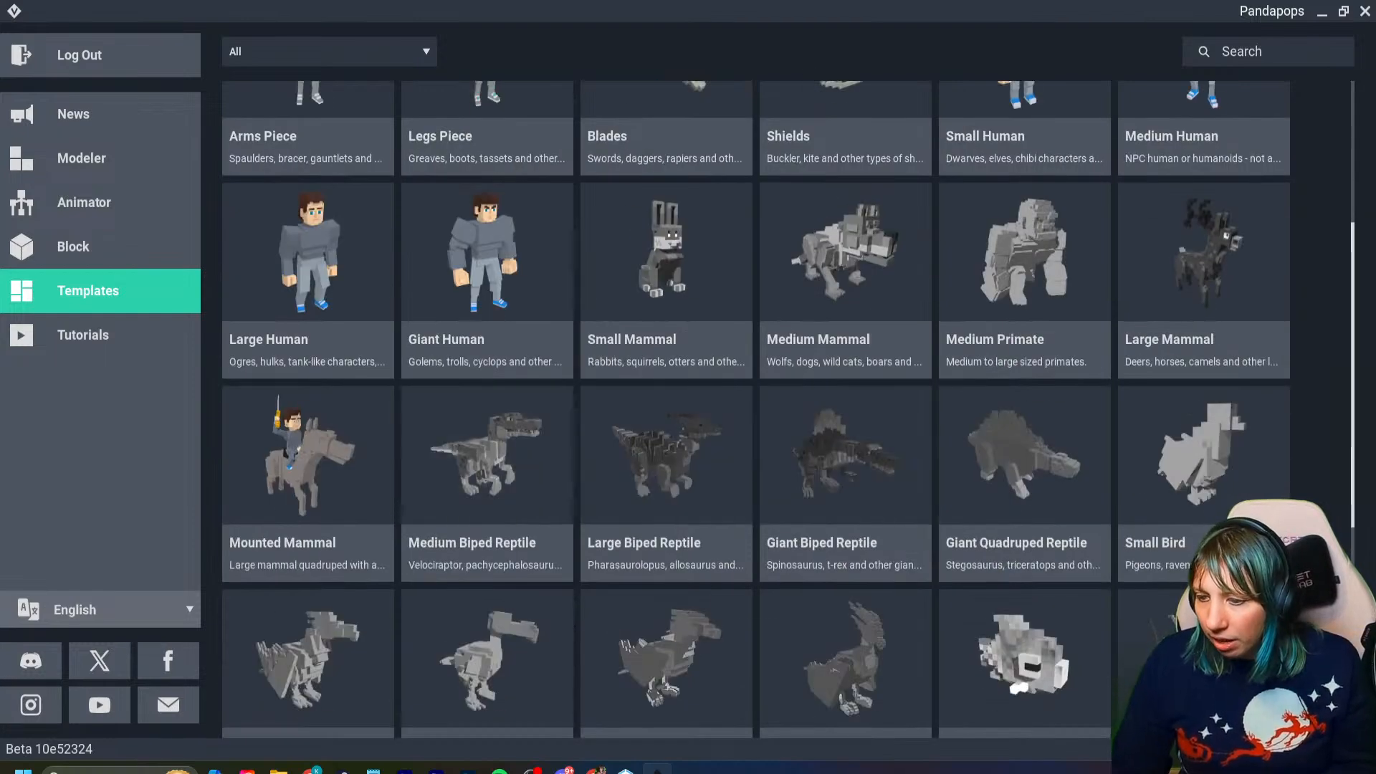
pyautogui.scroll(-4, 666, 430)
pyautogui.scroll(-2, 666, 408)
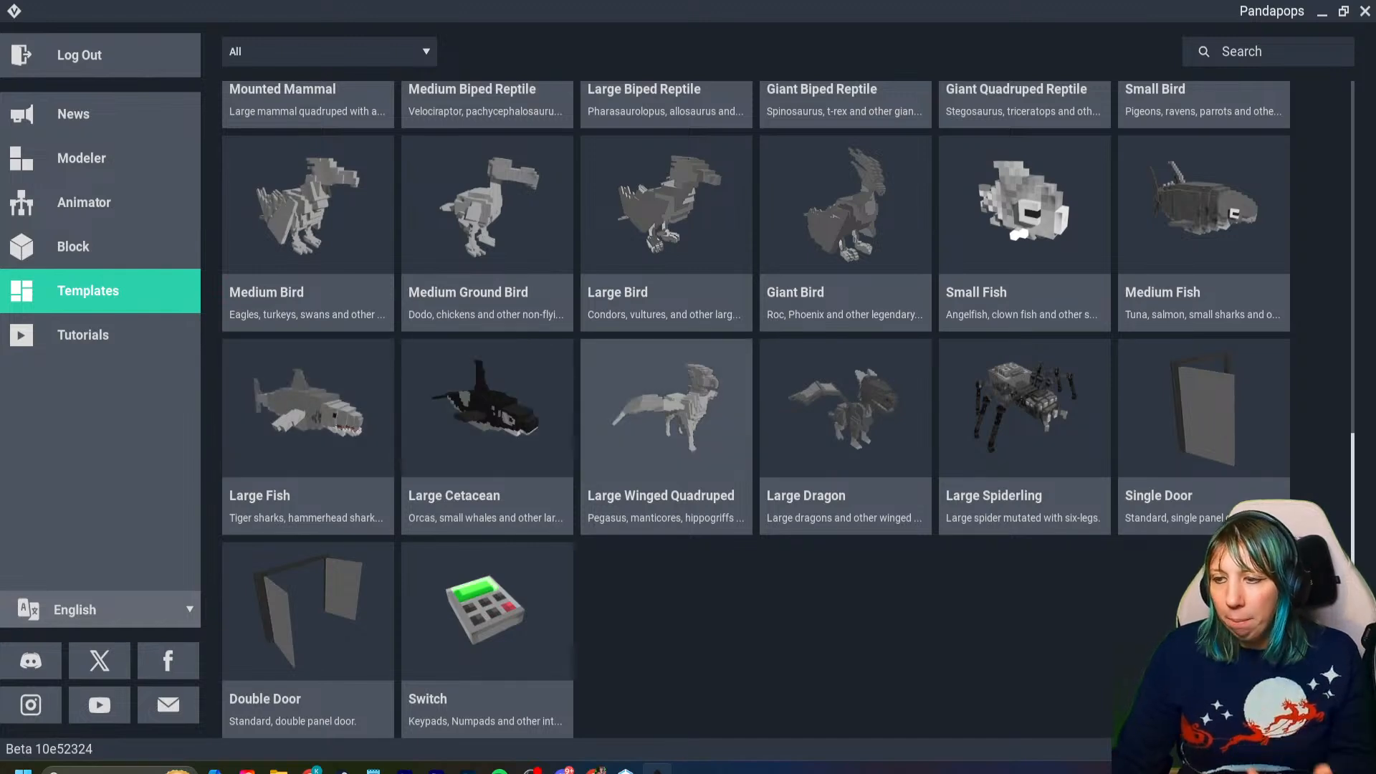
pyautogui.scroll(6, 666, 458)
pyautogui.scroll(1, 616, 534)
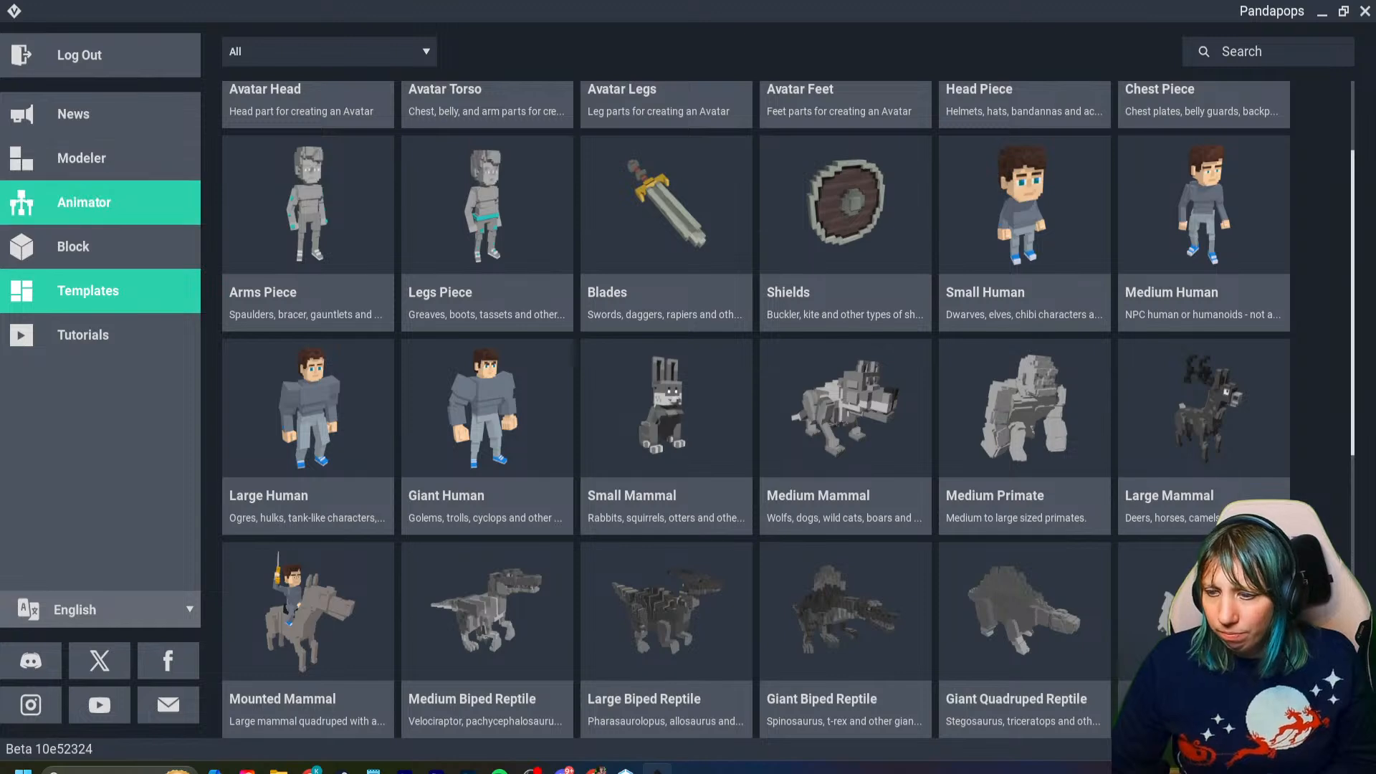
# - Reopen the Festive Home 2 project in the Animator
pyautogui.click(93, 202)
pyautogui.doubleClick(322, 301)
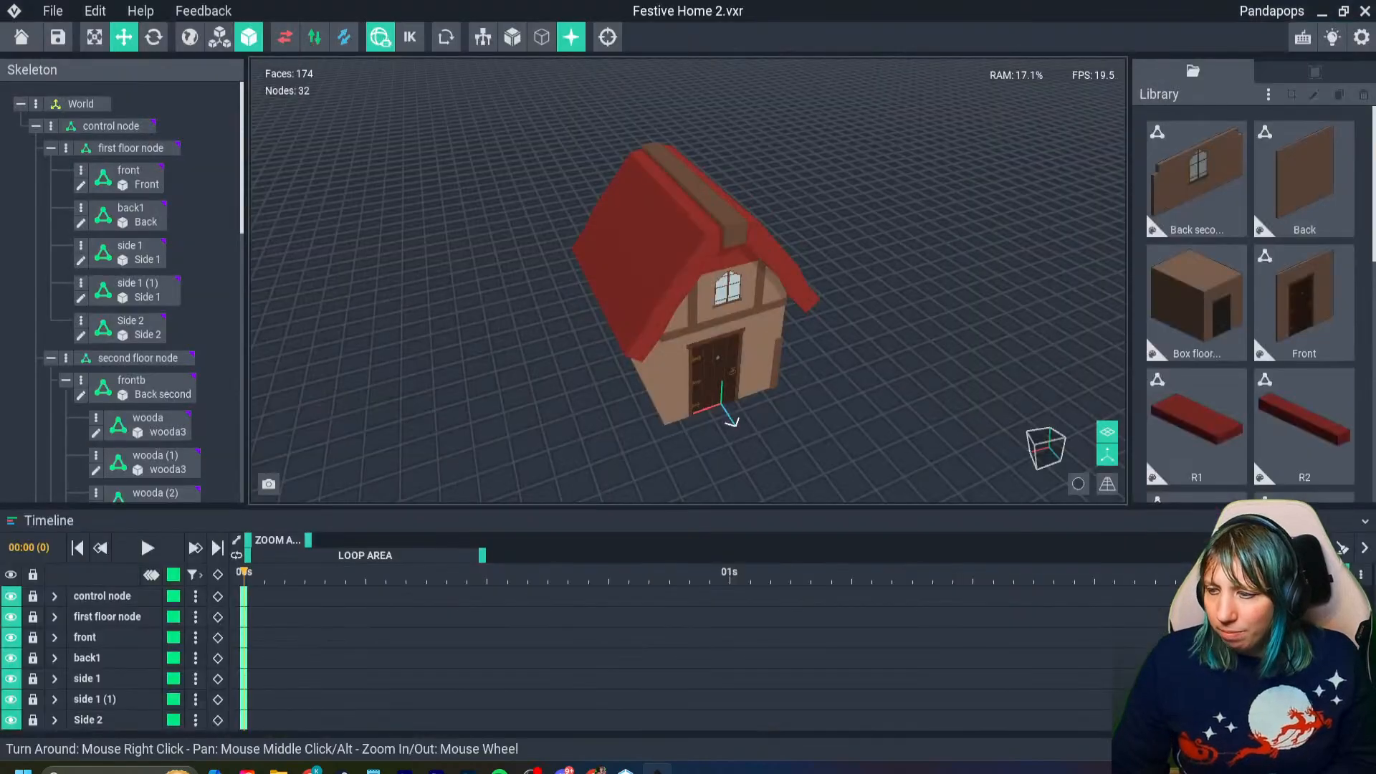
pyautogui.moveTo(874, 316); pyautogui.dragTo(856, 276, button='right')
# - Clone the red roof model R2 under the name check and open the clone for editing
pyautogui.click(1197, 426)
pyautogui.click(1303, 426)
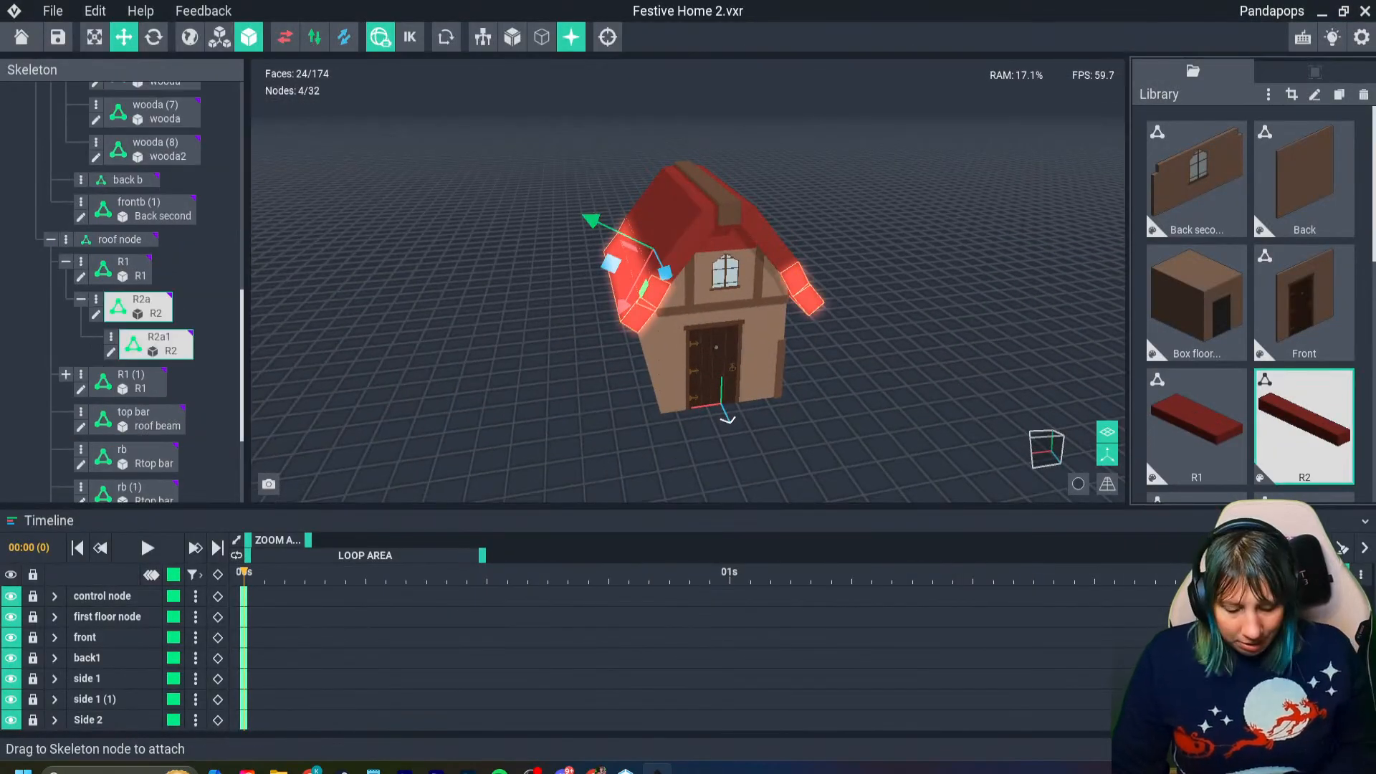
pyautogui.hotkey('ctrl', 'd')
pyautogui.write('check')
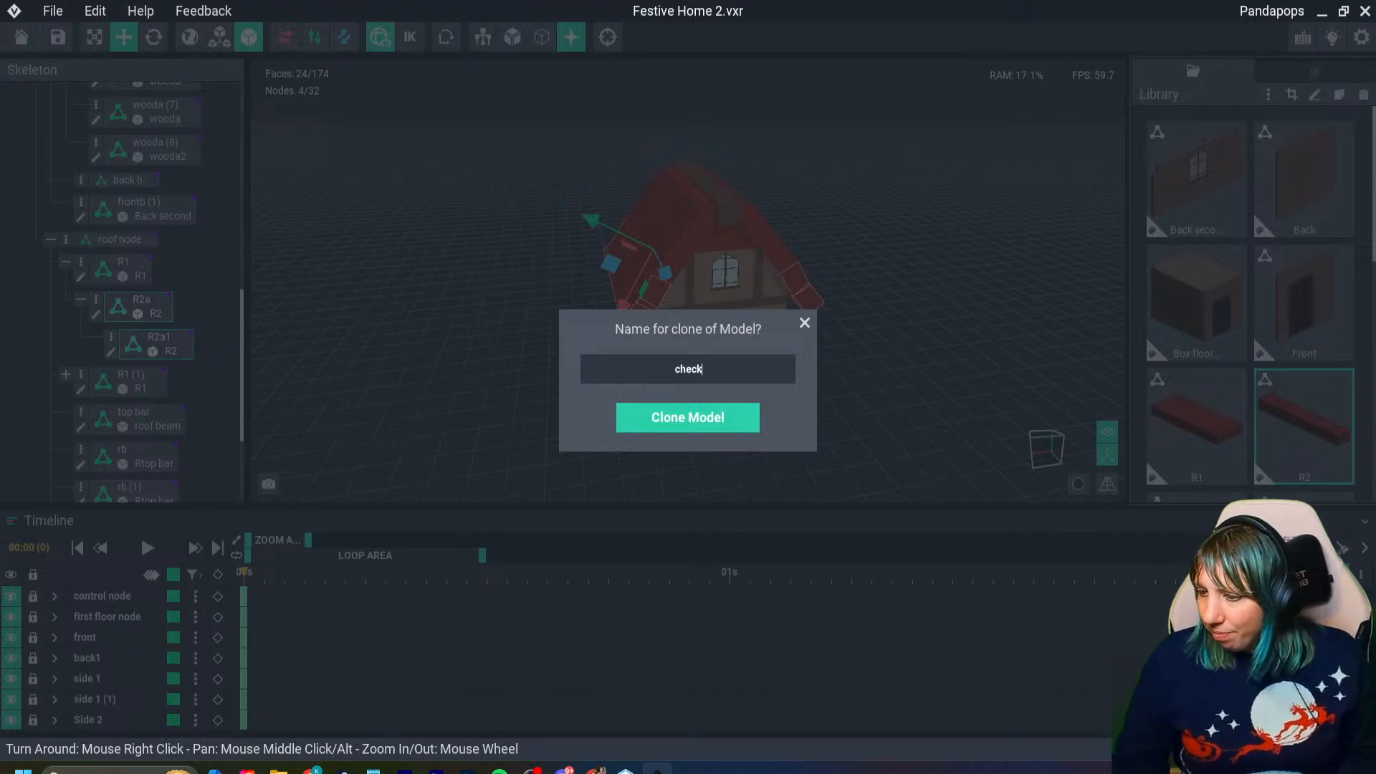
pyautogui.click(722, 414)
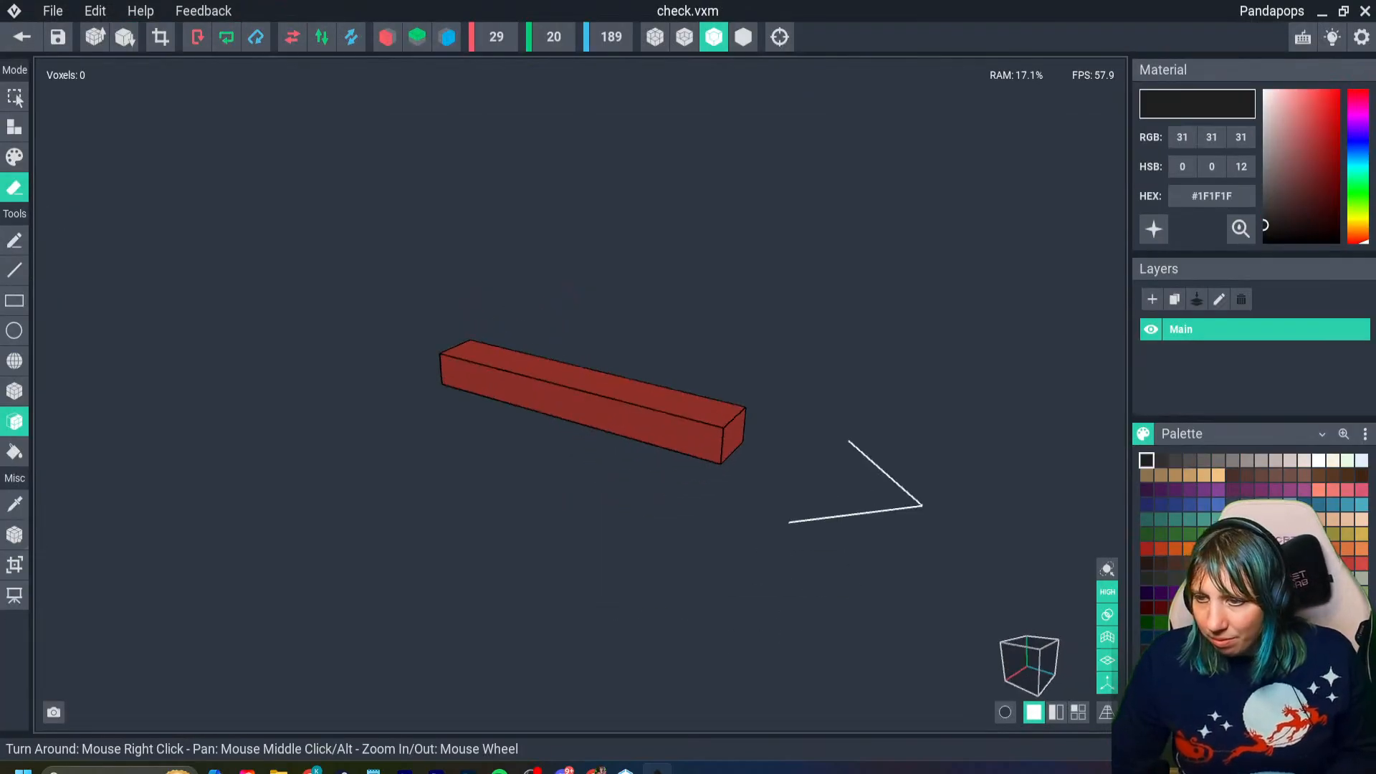
# - Check the allowed range for the check model's volume width, then return to the house without saving
pyautogui.click(496, 37)
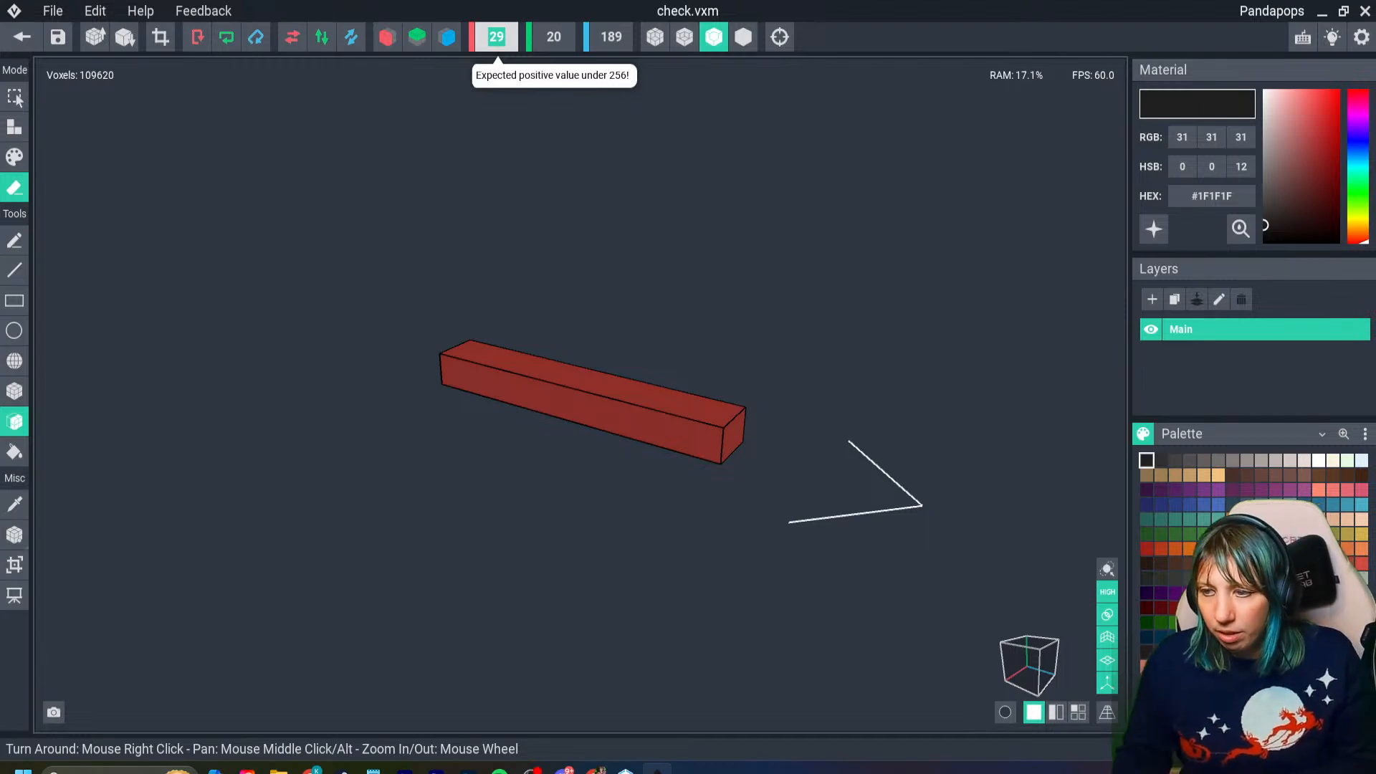
pyautogui.click(21, 36)
pyautogui.click(688, 283)
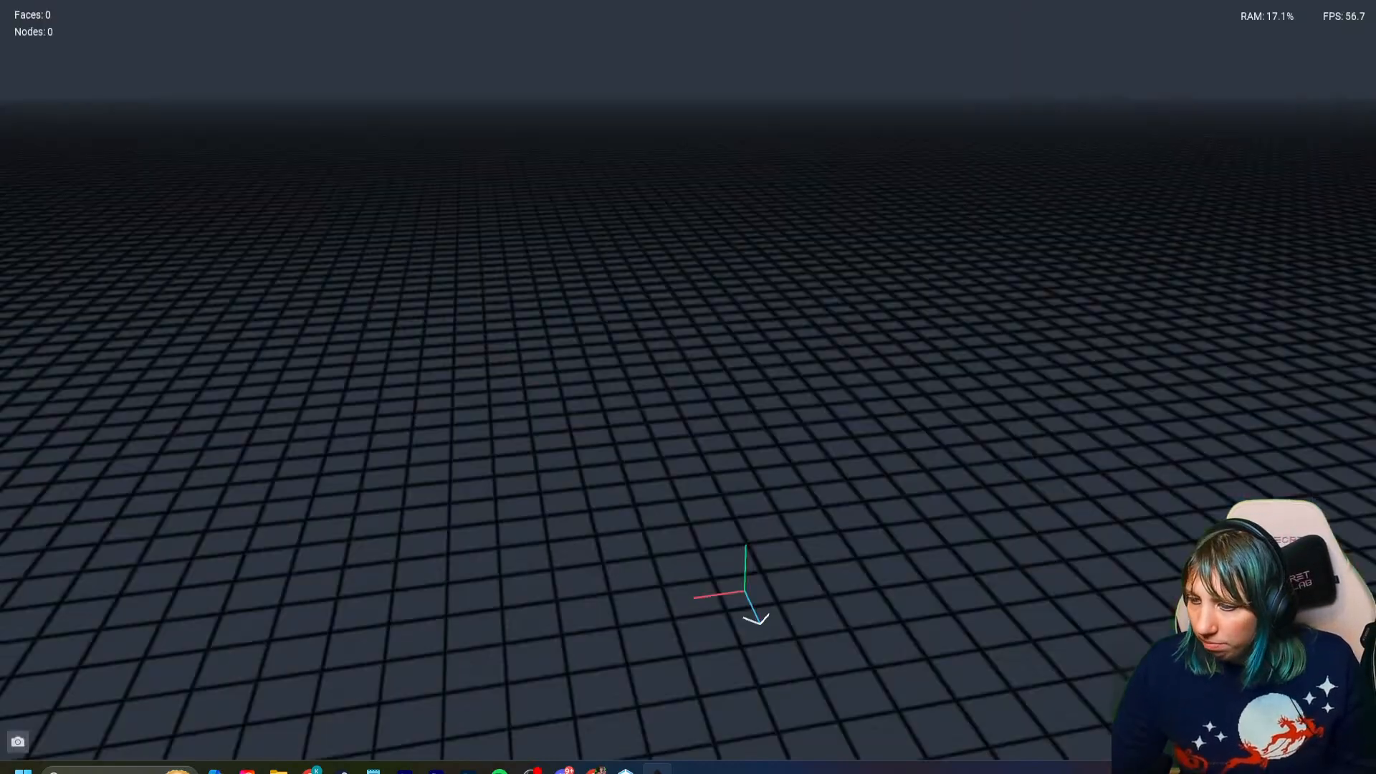
# - Delete the check model from the library and save the project
pyautogui.click(1304, 303)
pyautogui.press('Delete')
pyautogui.click(613, 284)
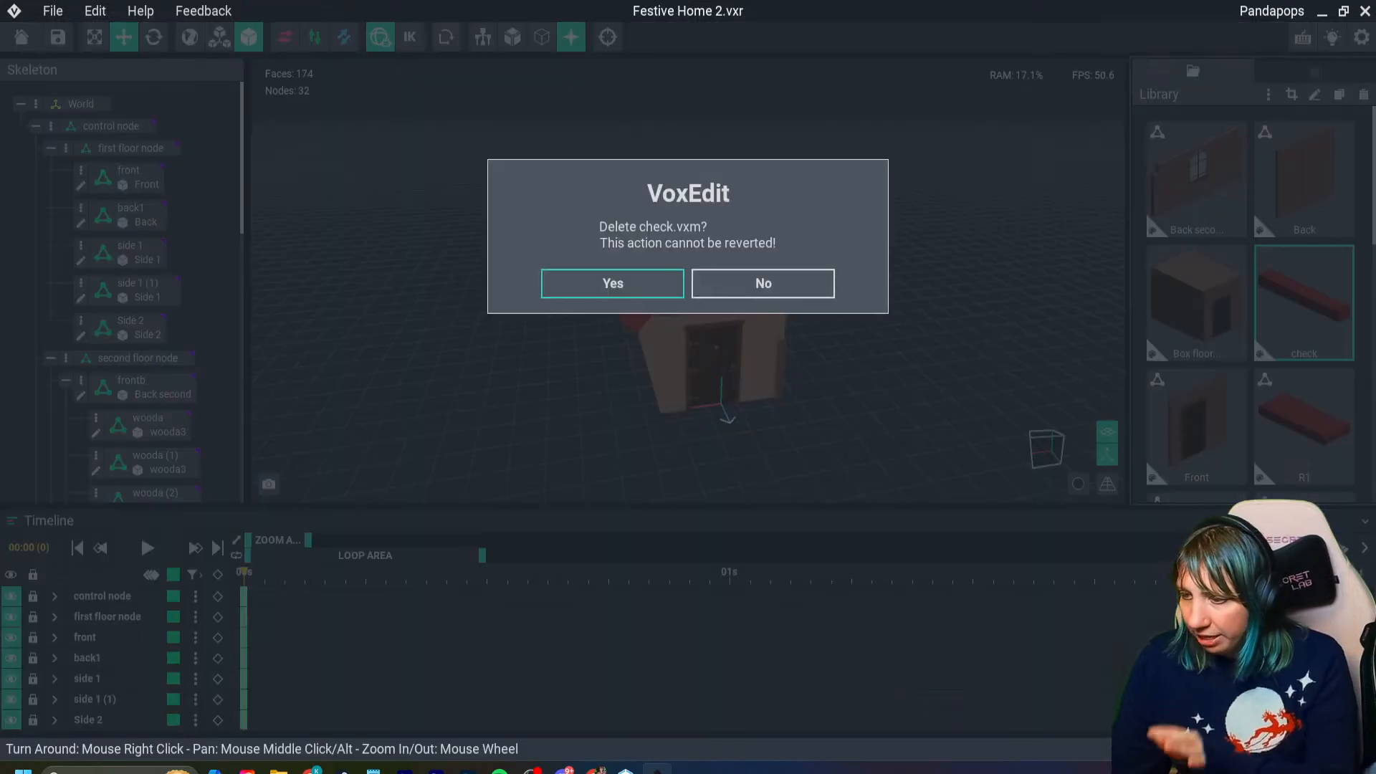
pyautogui.click(58, 37)
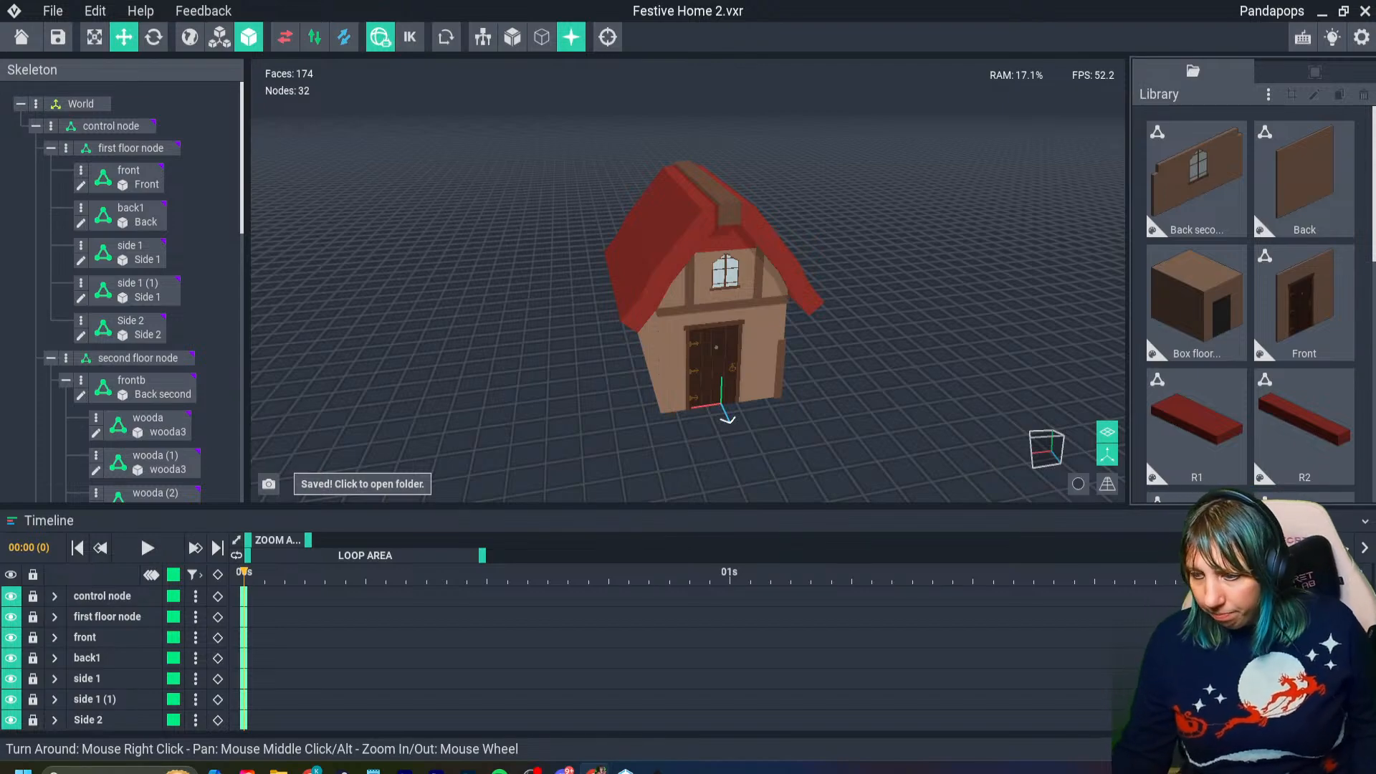
# - Replace the model of the vertical corner beam beside the door, node wooda (8), with wooda3
pyautogui.moveTo(774, 402); pyautogui.dragTo(774, 351, button='right')
pyautogui.scroll(2, 788, 351)
pyautogui.click(808, 358)
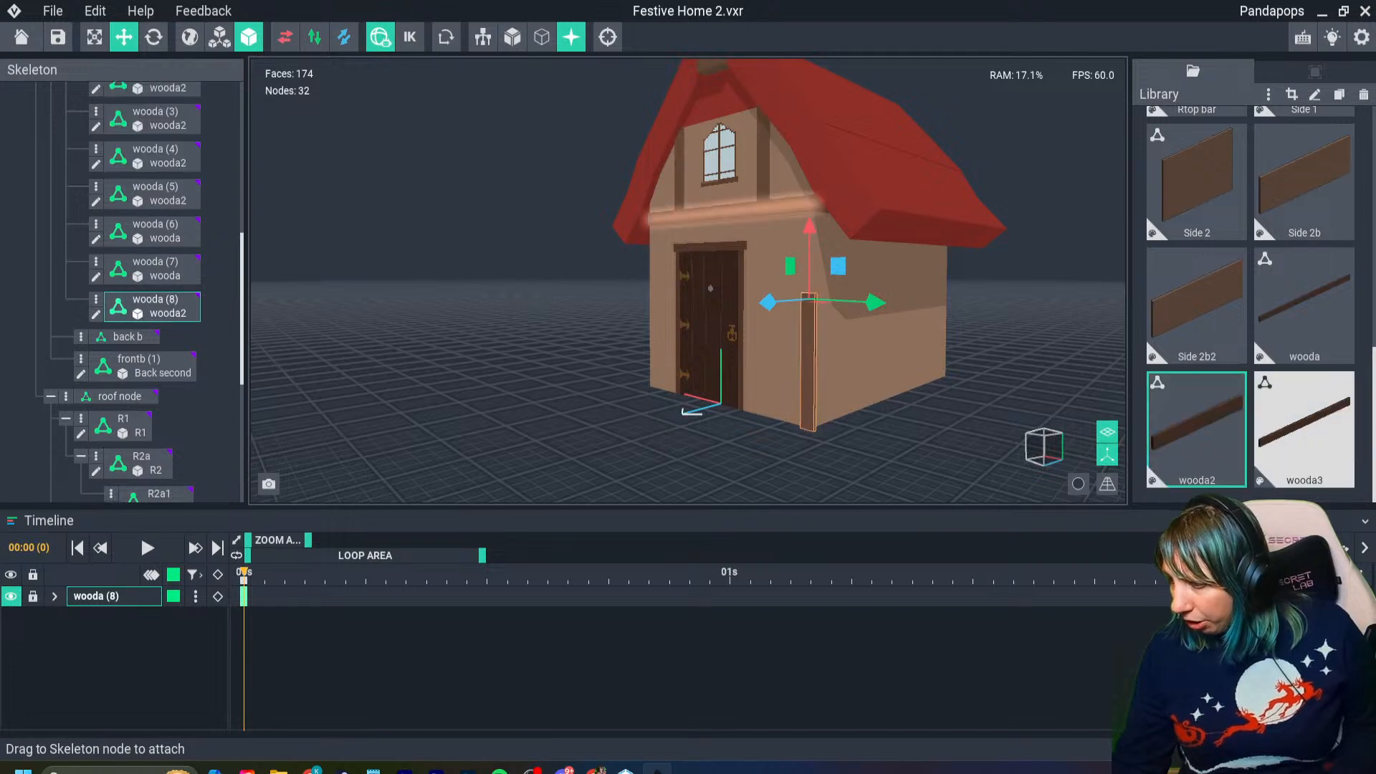
pyautogui.click(1304, 429)
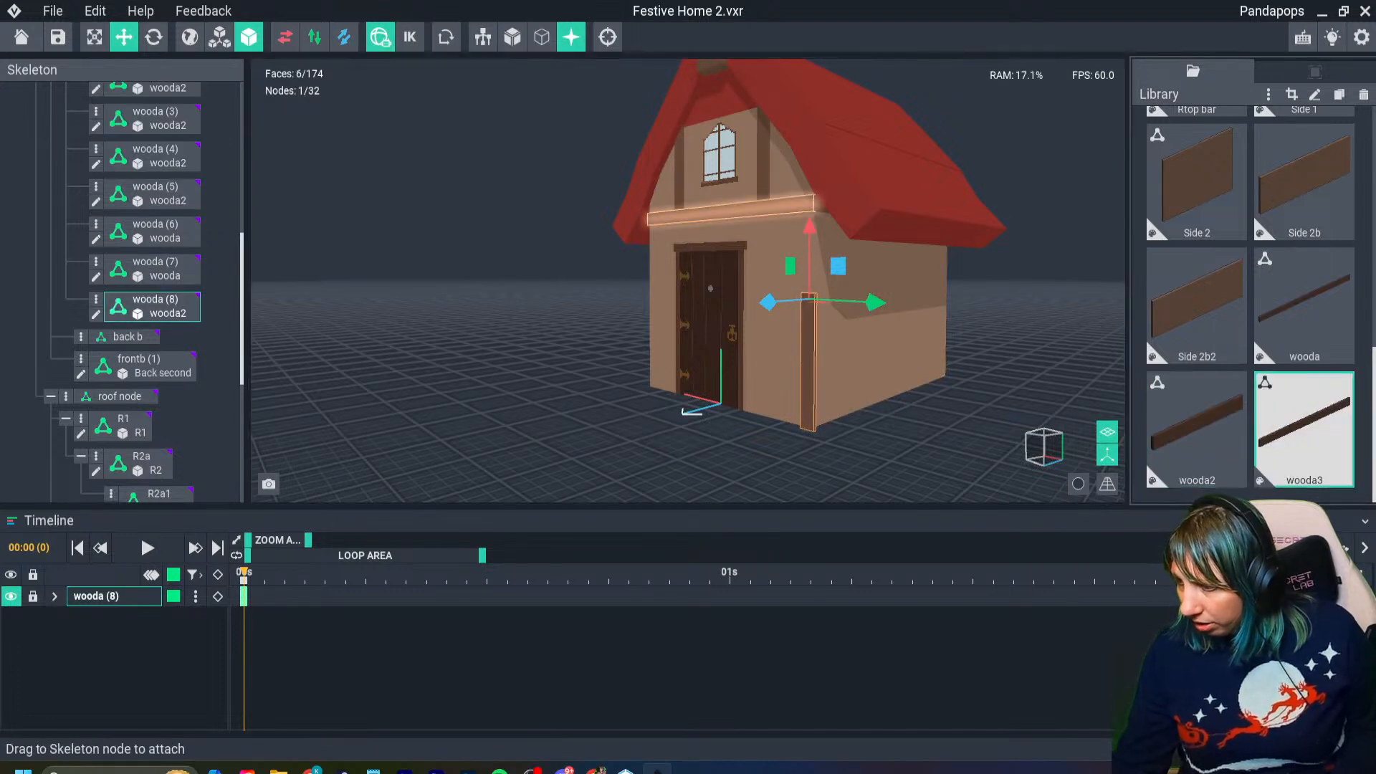
pyautogui.moveTo(1304, 429); pyautogui.dragTo(809, 372)
pyautogui.scroll(4, 808, 373)
pyautogui.moveTo(808, 373)
pyautogui.mouseDown(button='right')
pyautogui.moveTo(934, 403)
pyautogui.moveTo(961, 390)
pyautogui.moveTo(824, 358)
pyautogui.mouseUp(button='right')
pyautogui.scroll(-4, 960, 390)
# - Clone the wooda3 beam model under the name woodaside
pyautogui.click(1304, 428)
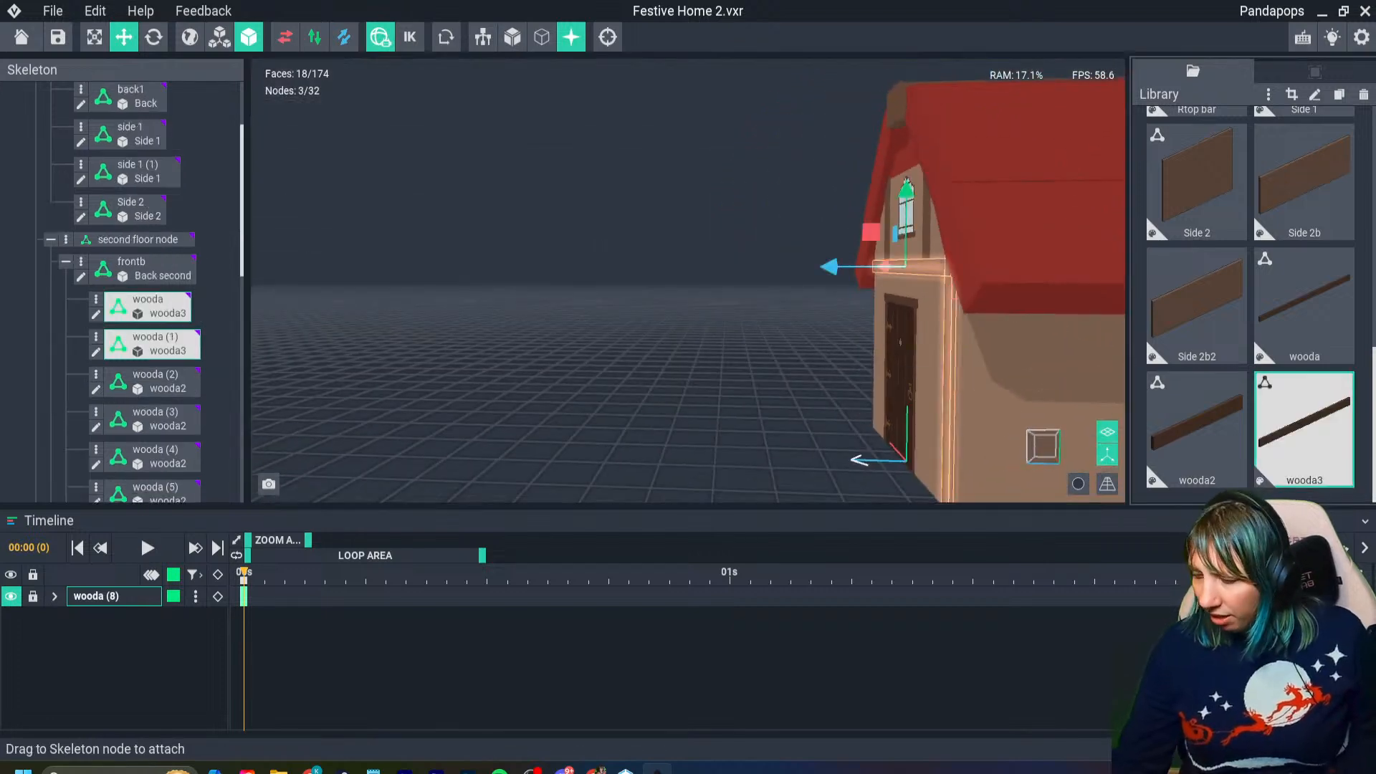
pyautogui.hotkey('ctrl', 'd')
pyautogui.click(706, 369)
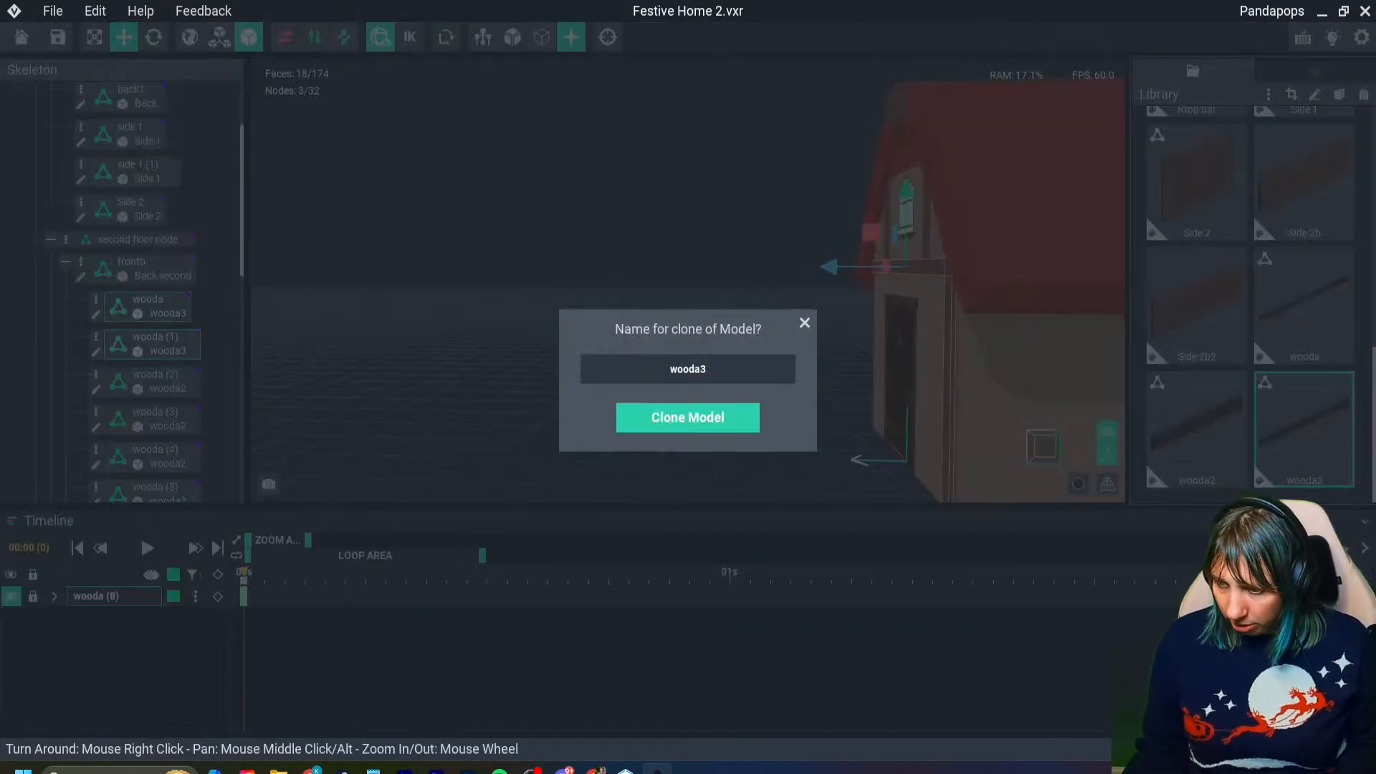
pyautogui.write('side')
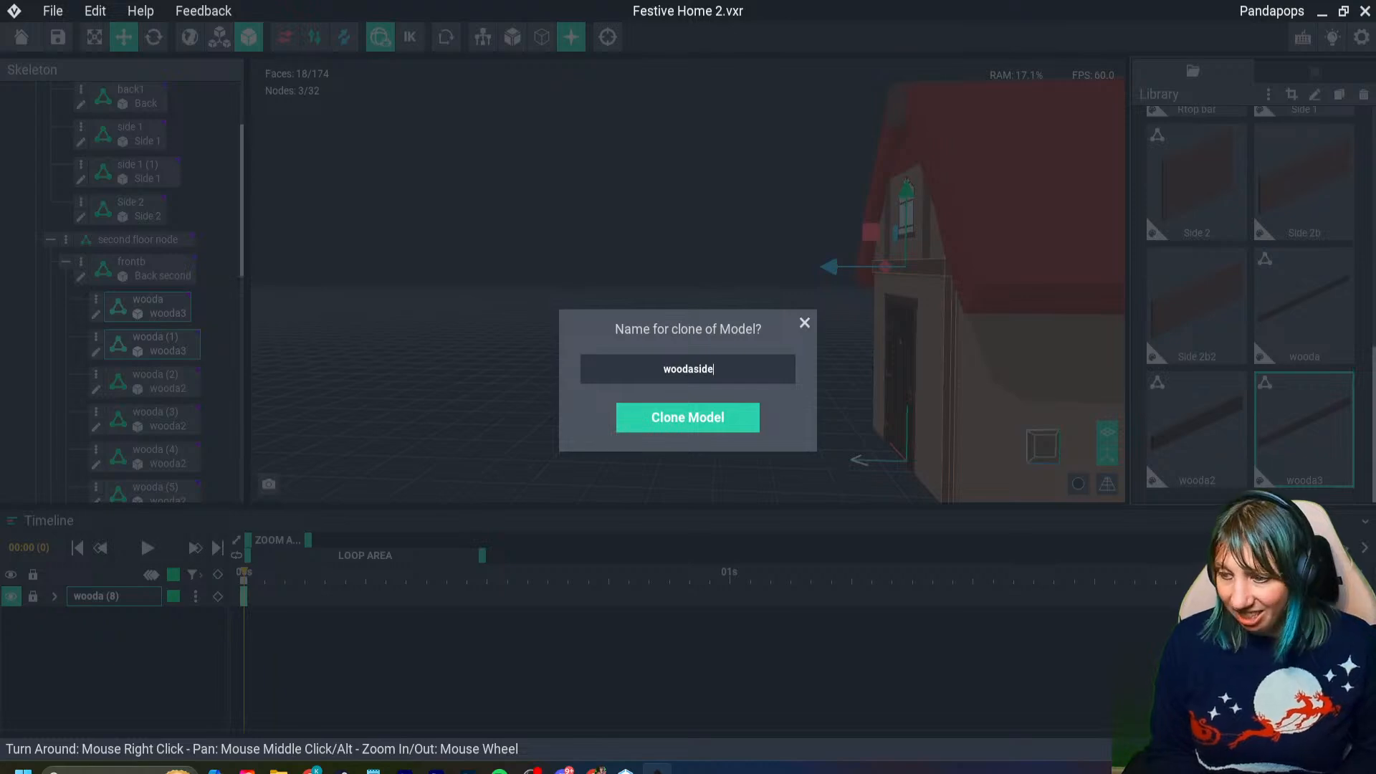
pyautogui.press('Return')
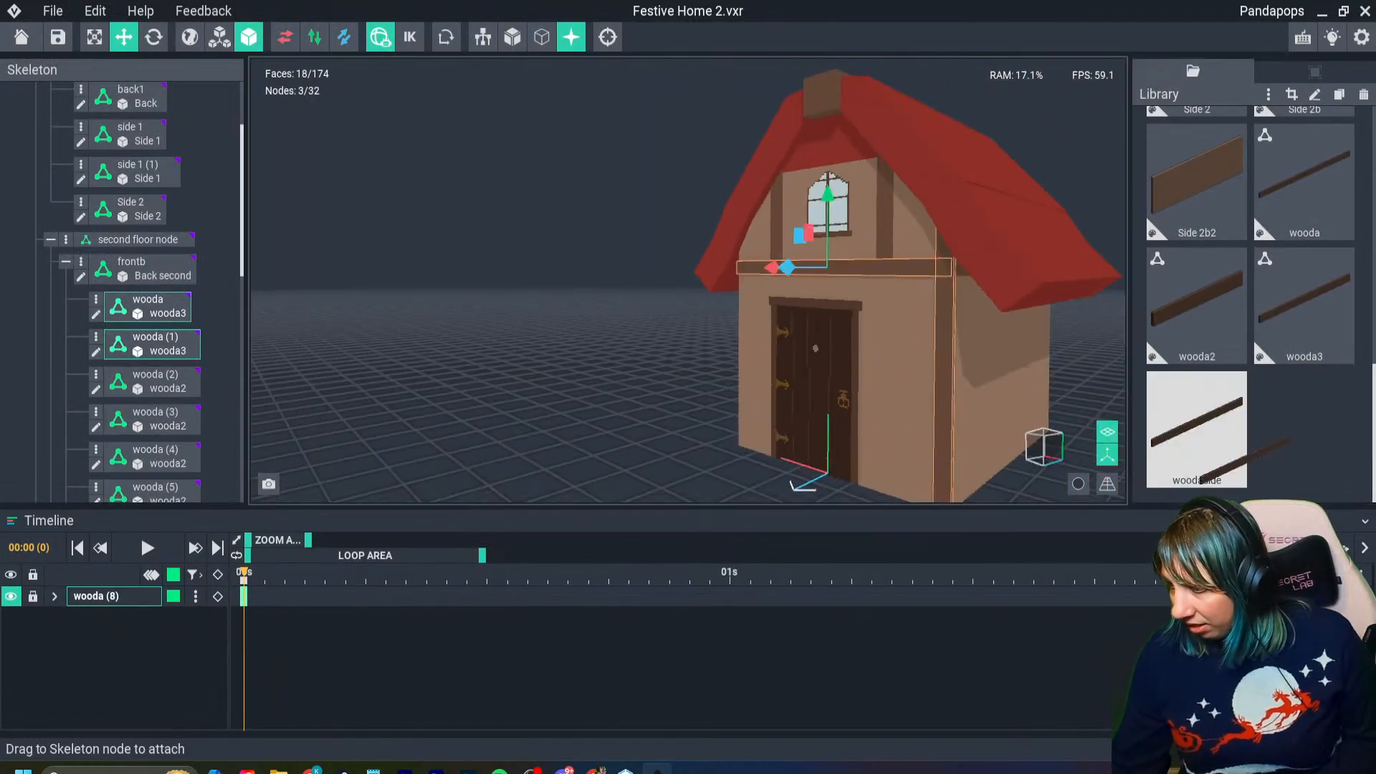
# - Assign the woodaside model to the vertical corner beam beside the door and open it for editing
pyautogui.moveTo(1197, 423); pyautogui.dragTo(944, 394)
pyautogui.click(944, 395)
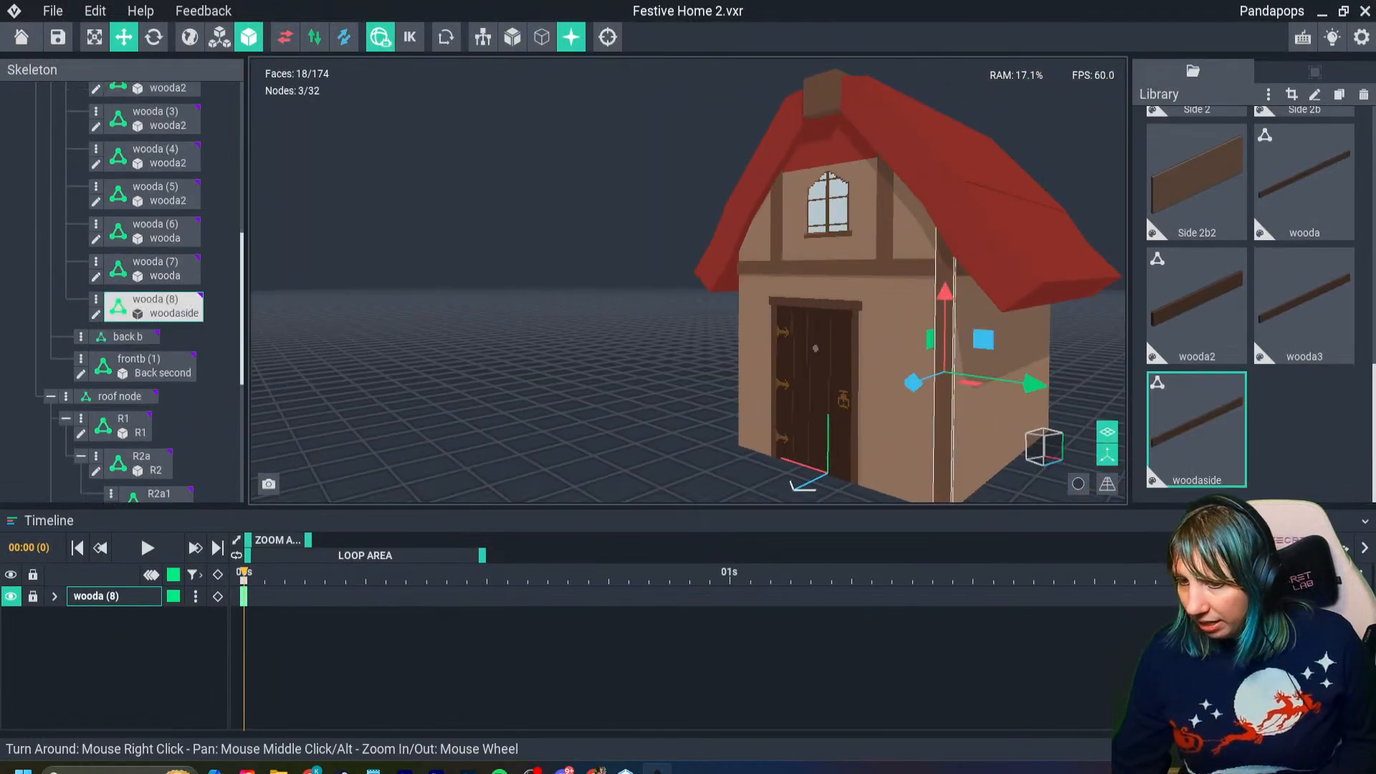
pyautogui.press('Tab')
pyautogui.moveTo(944, 394); pyautogui.dragTo(853, 451, button='right')
pyautogui.moveTo(853, 452); pyautogui.dragTo(528, 277, button='middle')
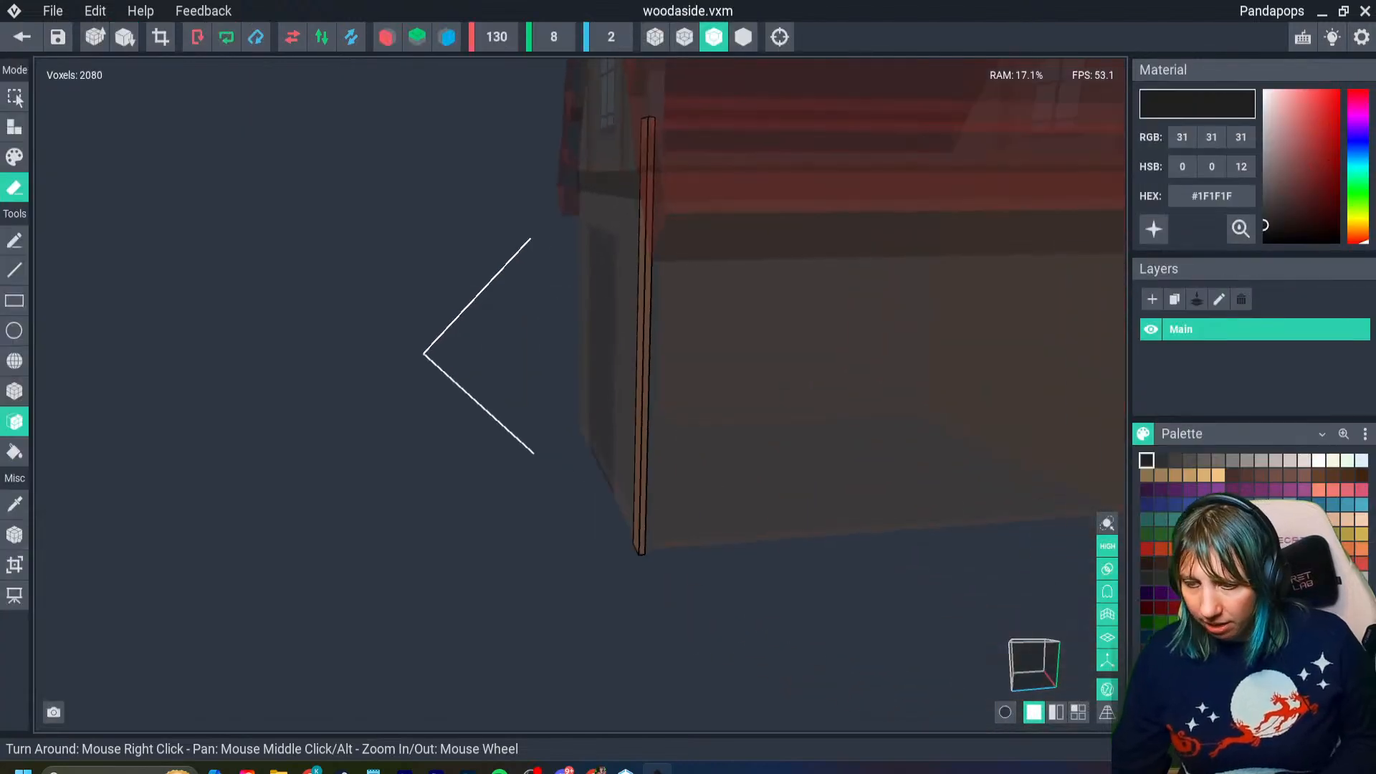
# - Set the volume depth of the woodaside beam to 4 voxels
pyautogui.click(15, 564)
pyautogui.moveTo(724, 297); pyautogui.dragTo(708, 344, button='right')
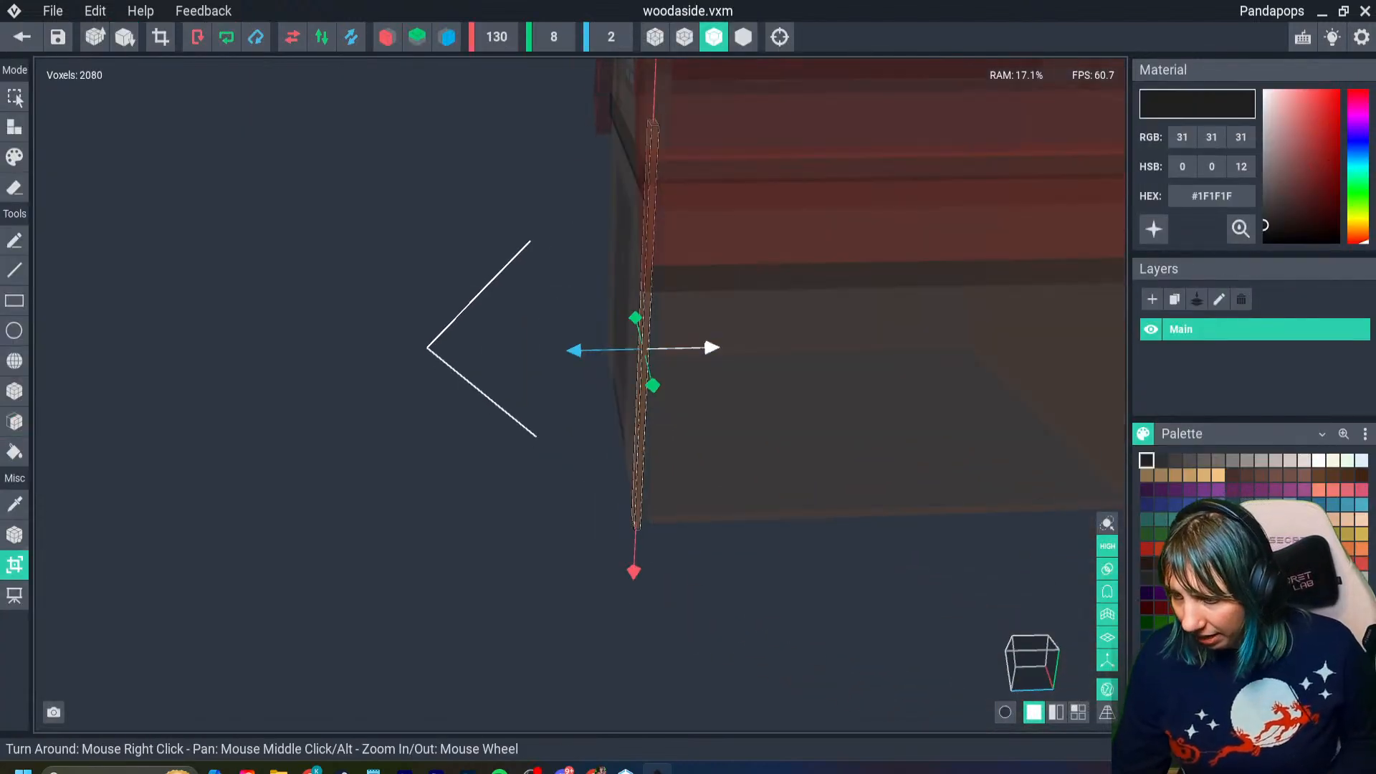
pyautogui.moveTo(709, 347); pyautogui.dragTo(711, 347)
pyautogui.moveTo(710, 351); pyautogui.dragTo(817, 352, button='right')
pyautogui.doubleClick(611, 36)
pyautogui.write('4')
pyautogui.press('Return')
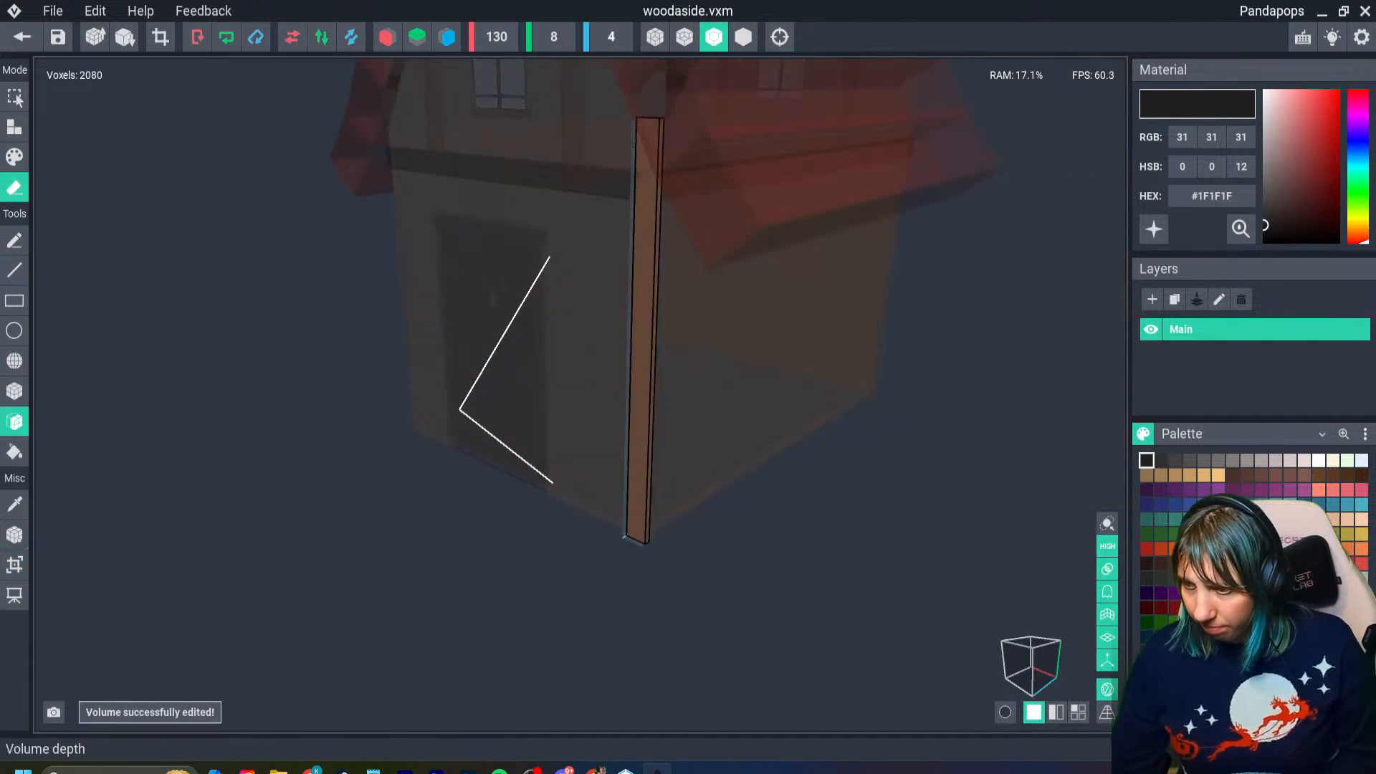
# - Pick the beam's brown #694B3B and extrude its face to fill the 4-voxel depth with that color
pyautogui.moveTo(642, 346); pyautogui.dragTo(717, 354, button='right')
pyautogui.moveTo(573, 301)
pyautogui.mouseDown(button='right')
pyautogui.moveTo(642, 347)
pyautogui.moveTo(652, 280)
pyautogui.mouseUp(button='right')
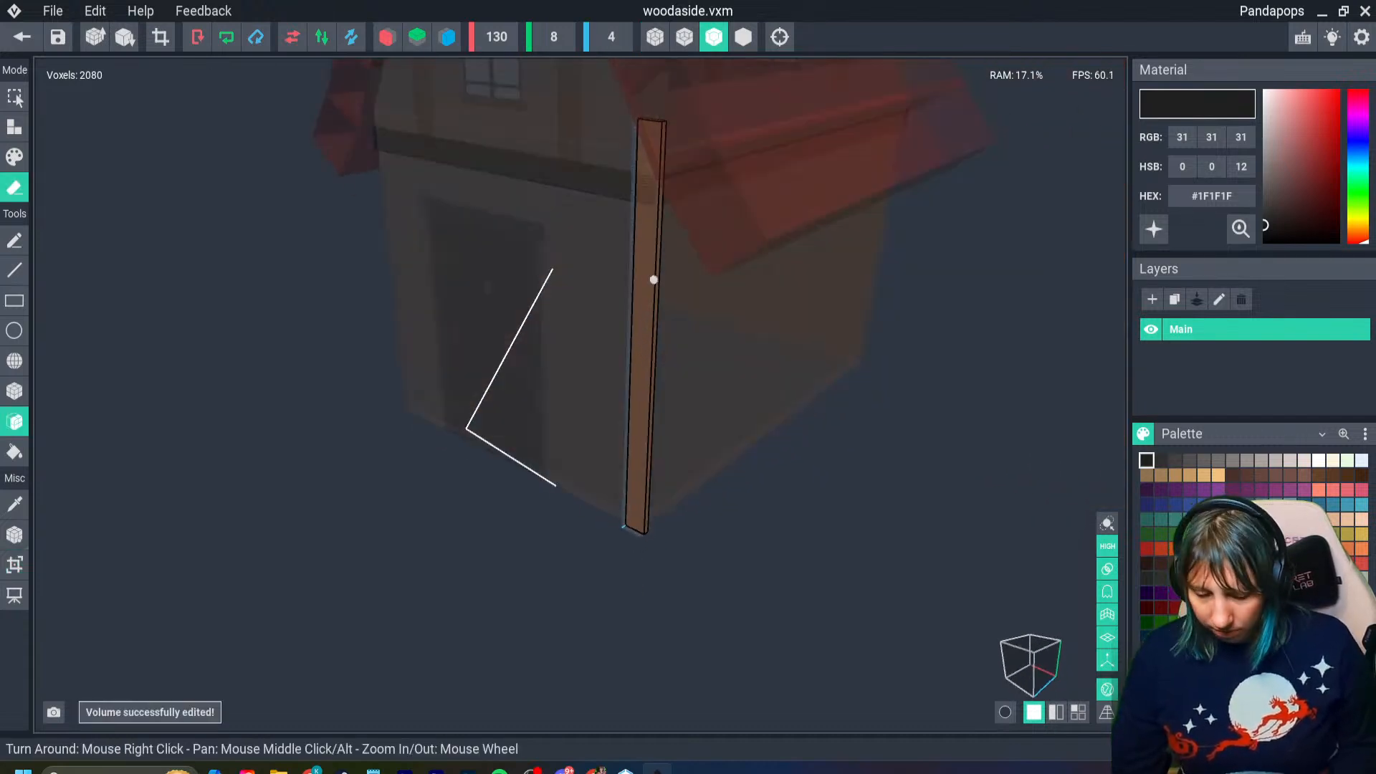
pyautogui.press('i')
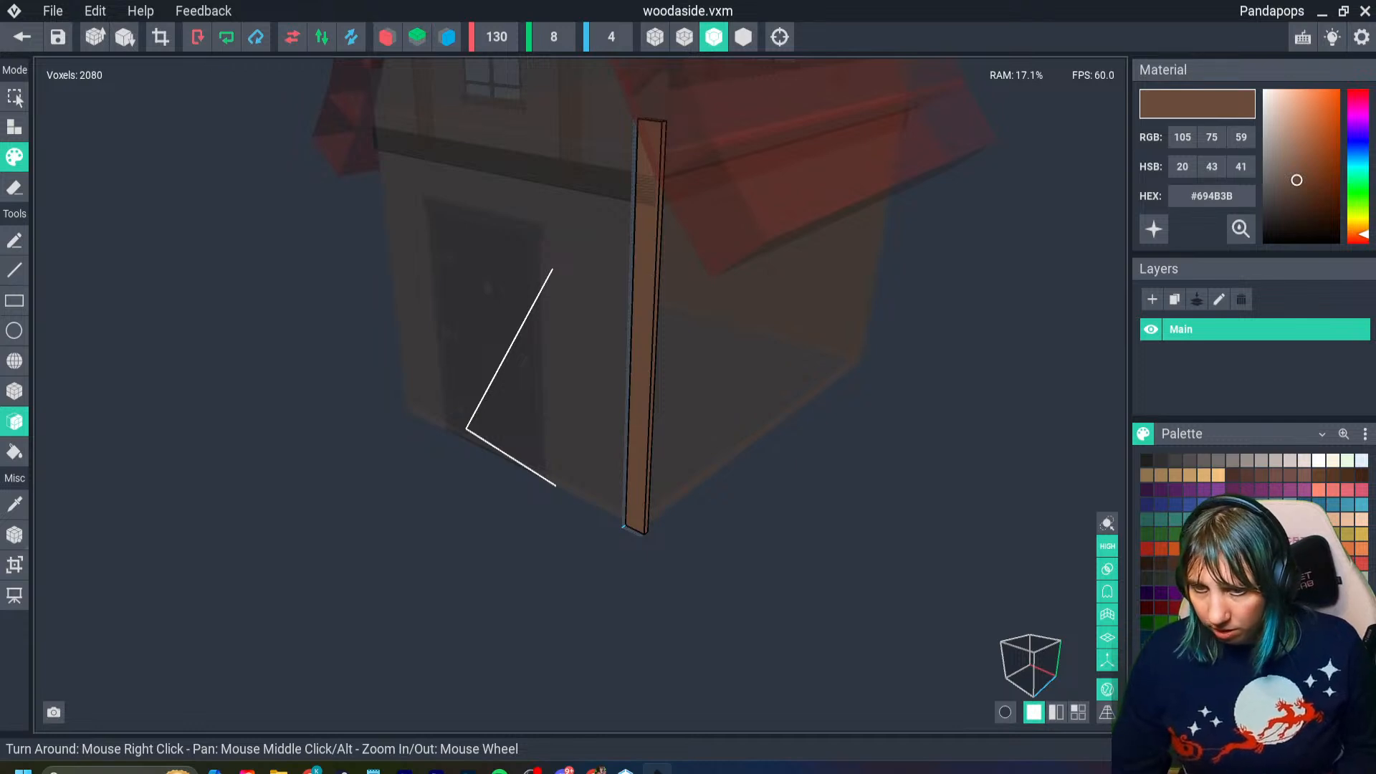
pyautogui.click(15, 127)
pyautogui.moveTo(648, 291); pyautogui.dragTo(608, 301)
pyautogui.moveTo(607, 301); pyautogui.dragTo(635, 302, button='right')
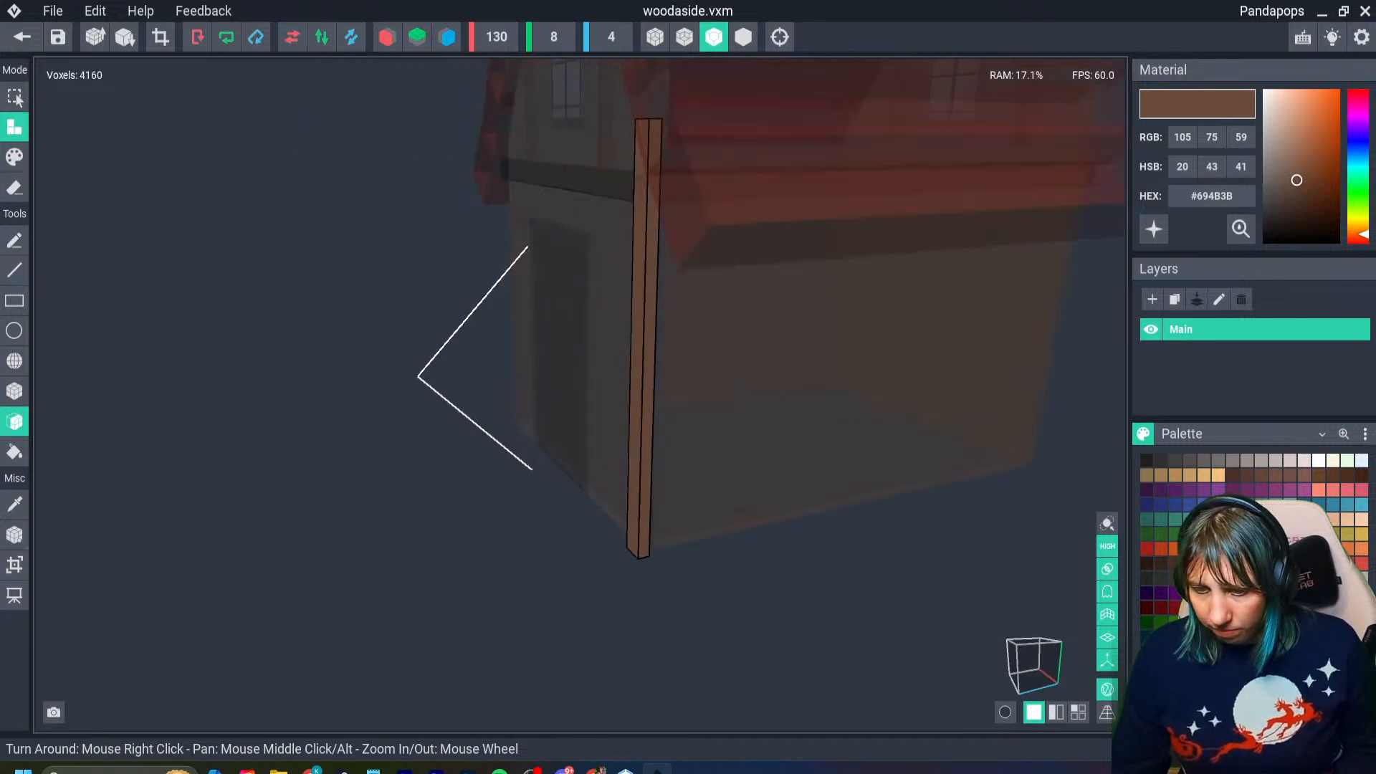
# - Set the woodaside beam's pivot to its center, save it and return to the house assembly
pyautogui.click(15, 534)
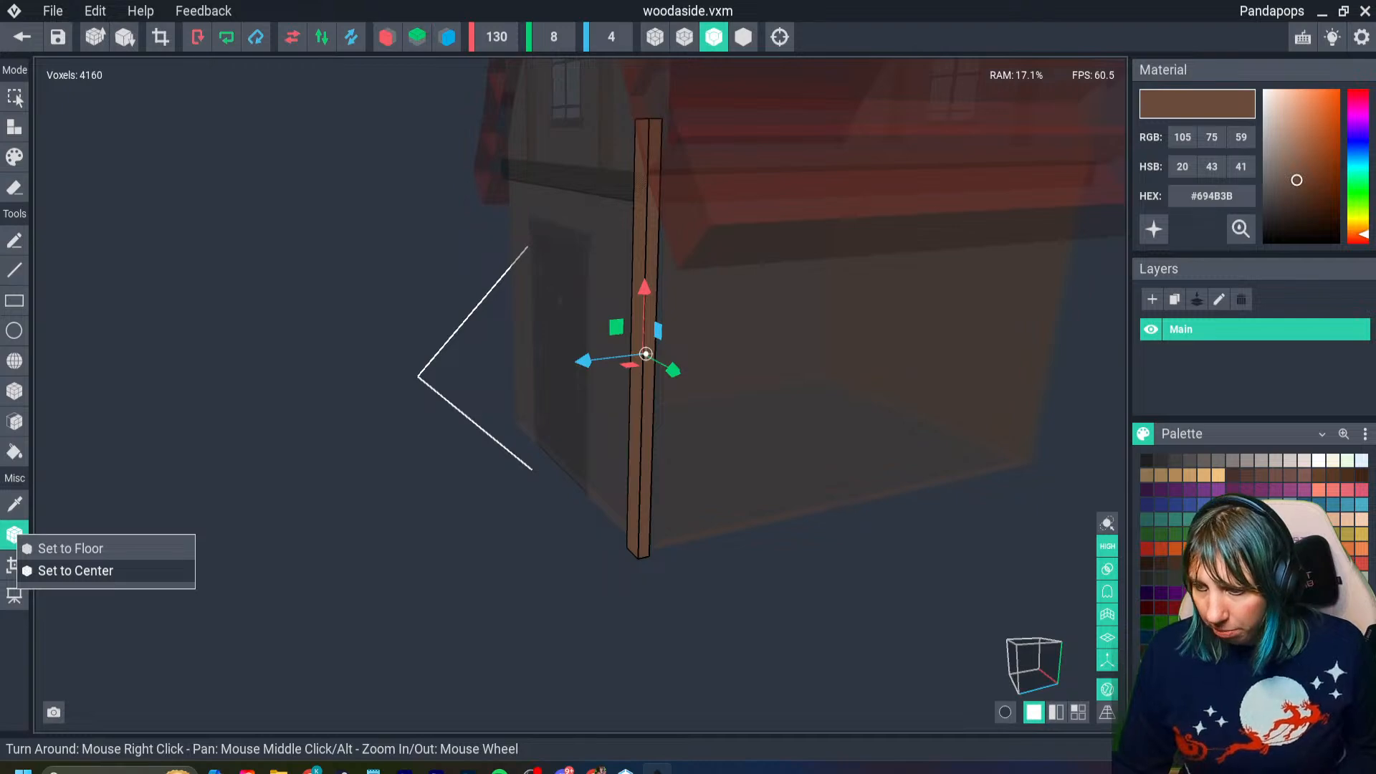
pyautogui.click(75, 571)
pyautogui.click(22, 37)
pyautogui.click(537, 283)
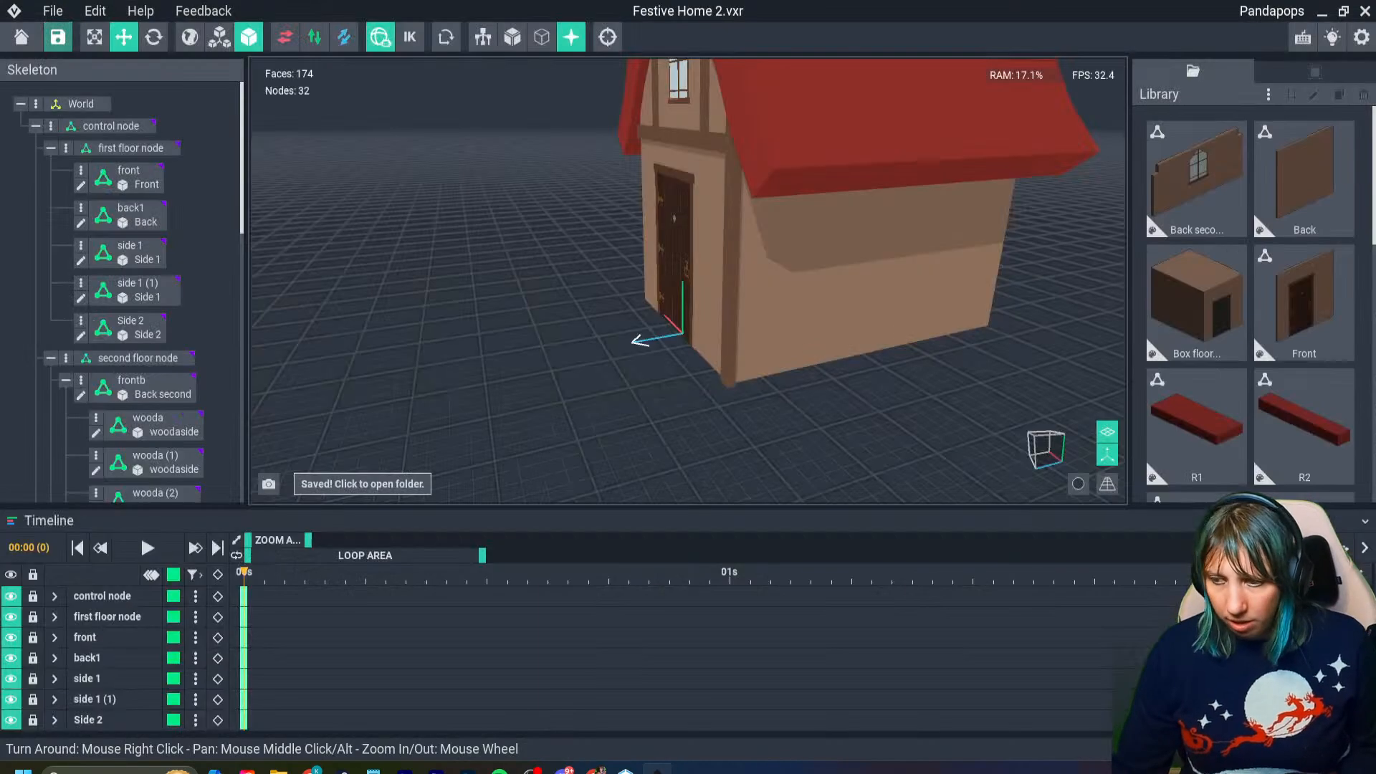
# - Select the corner beam beside the door and nudge it in depth toward the front wall
pyautogui.moveTo(706, 315); pyautogui.dragTo(670, 276, button='right')
pyautogui.scroll(5, 687, 297)
pyautogui.click(708, 286)
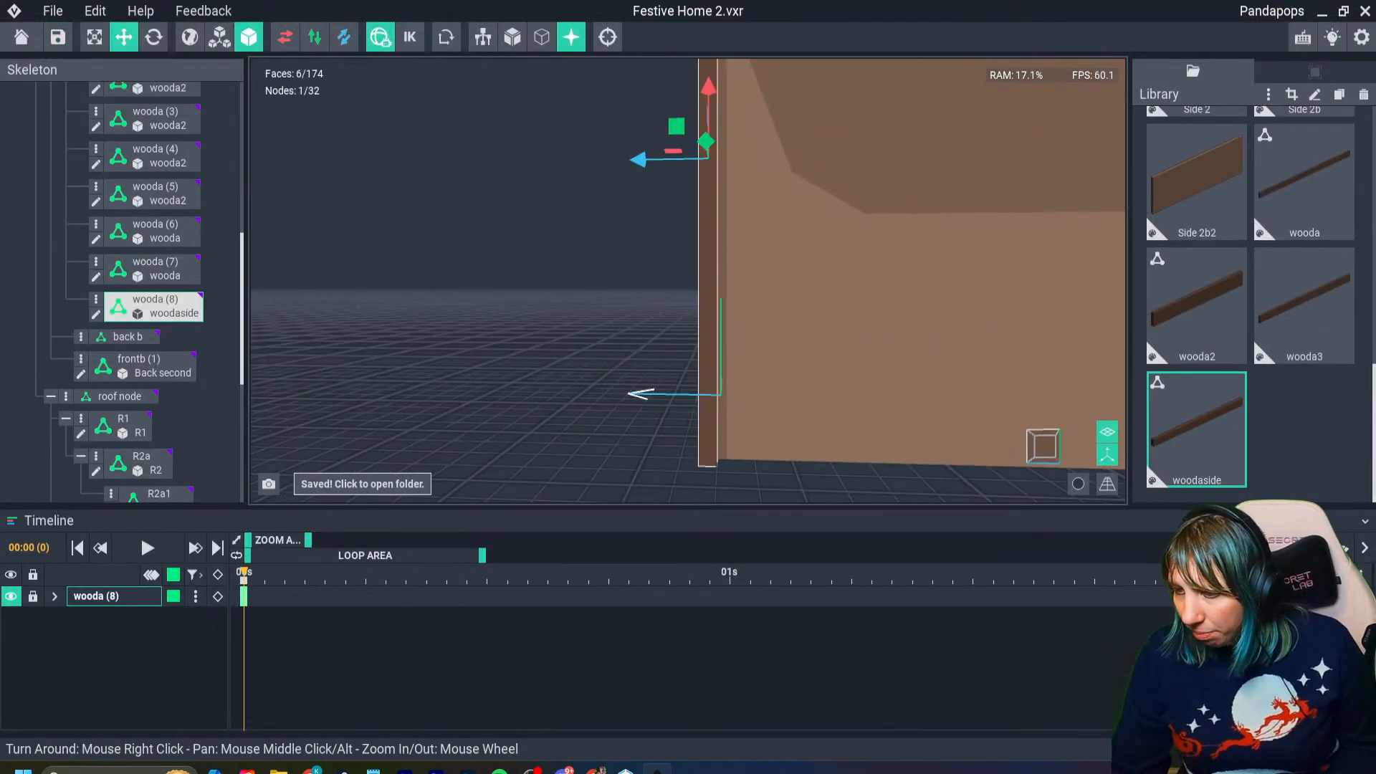
pyautogui.moveTo(644, 159); pyautogui.dragTo(651, 159)
# - Set the corner beam's vertical offset to about -45 and fine-tune its depth against the wall corner
pyautogui.moveTo(716, 331); pyautogui.dragTo(559, 173, button='right')
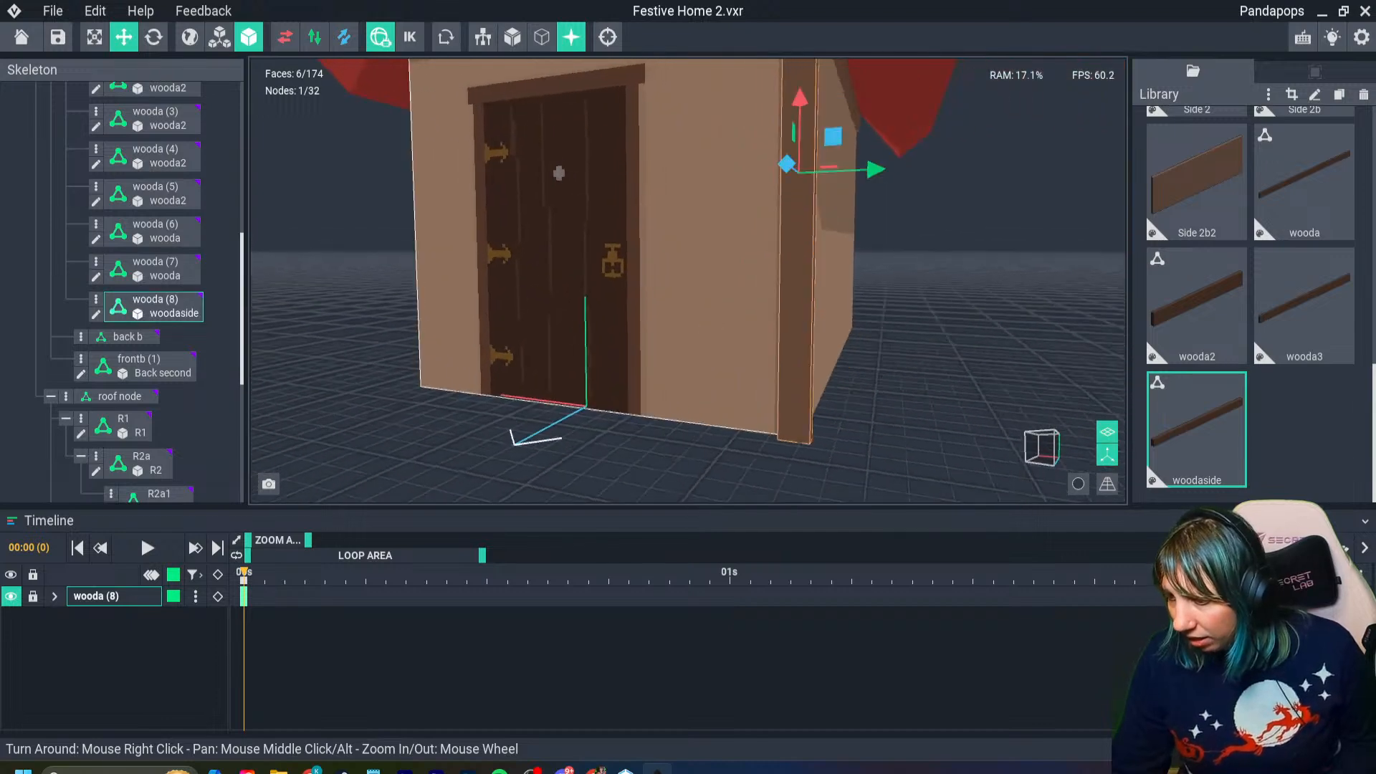
pyautogui.scroll(-3, 710, 330)
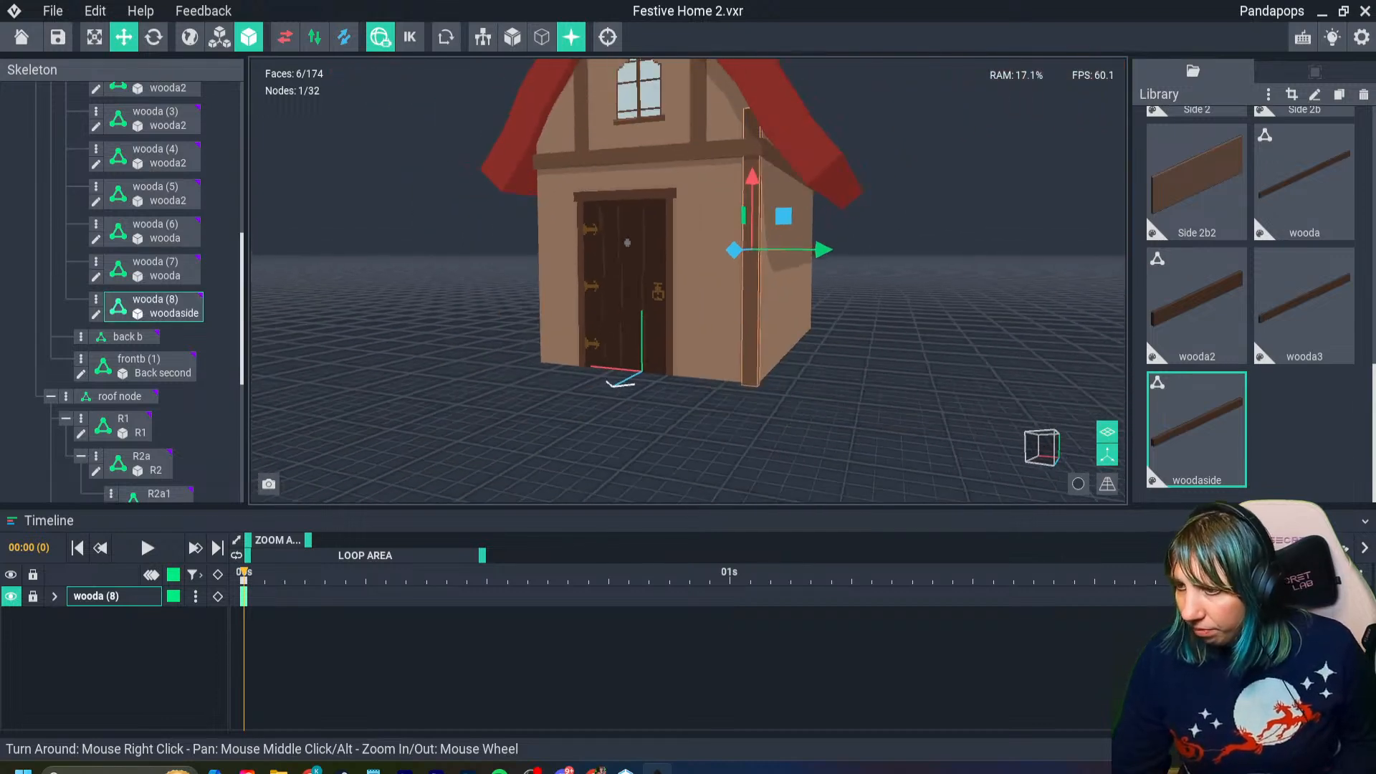
pyautogui.scroll(4, 702, 301)
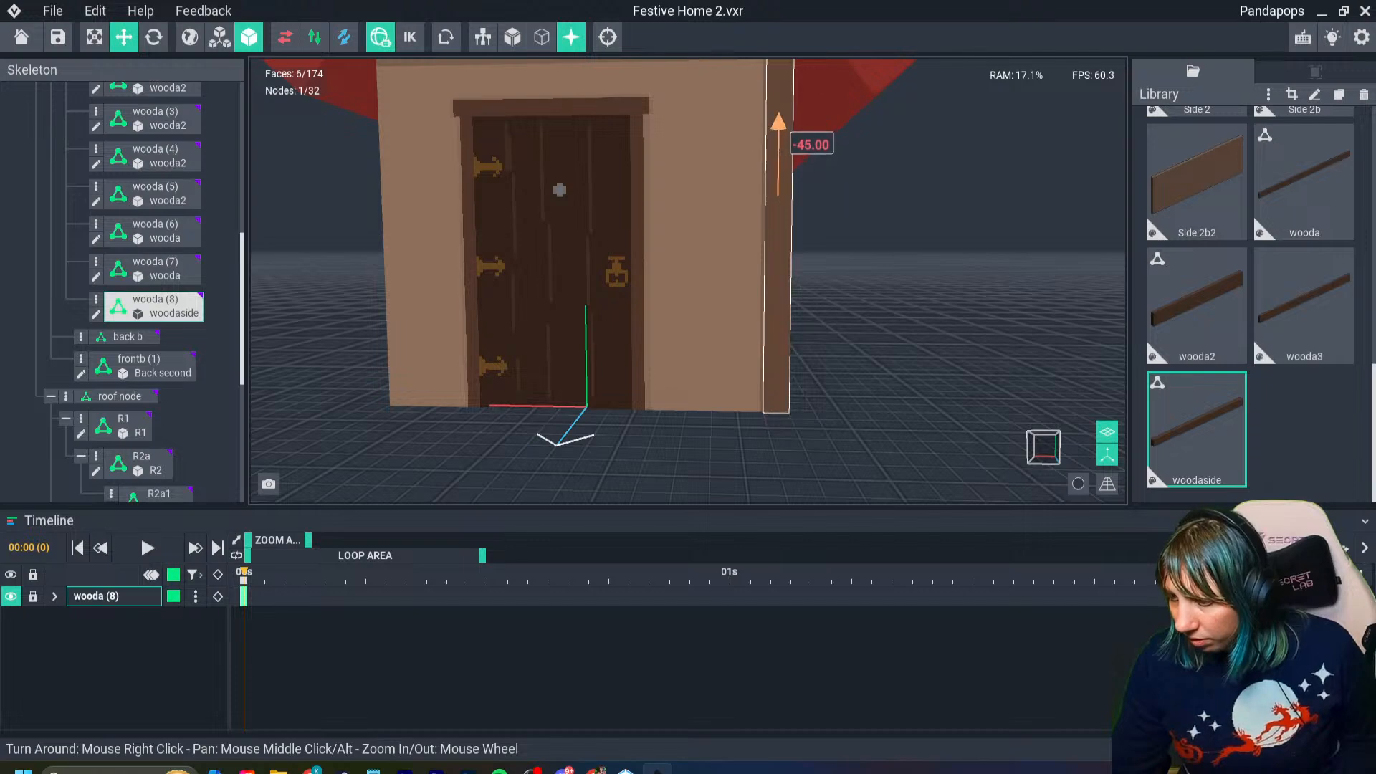
pyautogui.moveTo(770, 167)
pyautogui.mouseDown(button='right')
pyautogui.moveTo(706, 147)
pyautogui.moveTo(681, 190)
pyautogui.moveTo(791, 169)
pyautogui.mouseUp(button='right')
pyautogui.moveTo(848, 202); pyautogui.dragTo(853, 202)
pyautogui.moveTo(854, 249)
pyautogui.mouseDown(button='right')
pyautogui.moveTo(767, 222)
pyautogui.moveTo(802, 260)
pyautogui.moveTo(855, 268)
pyautogui.mouseUp(button='right')
pyautogui.scroll(3, 854, 250)
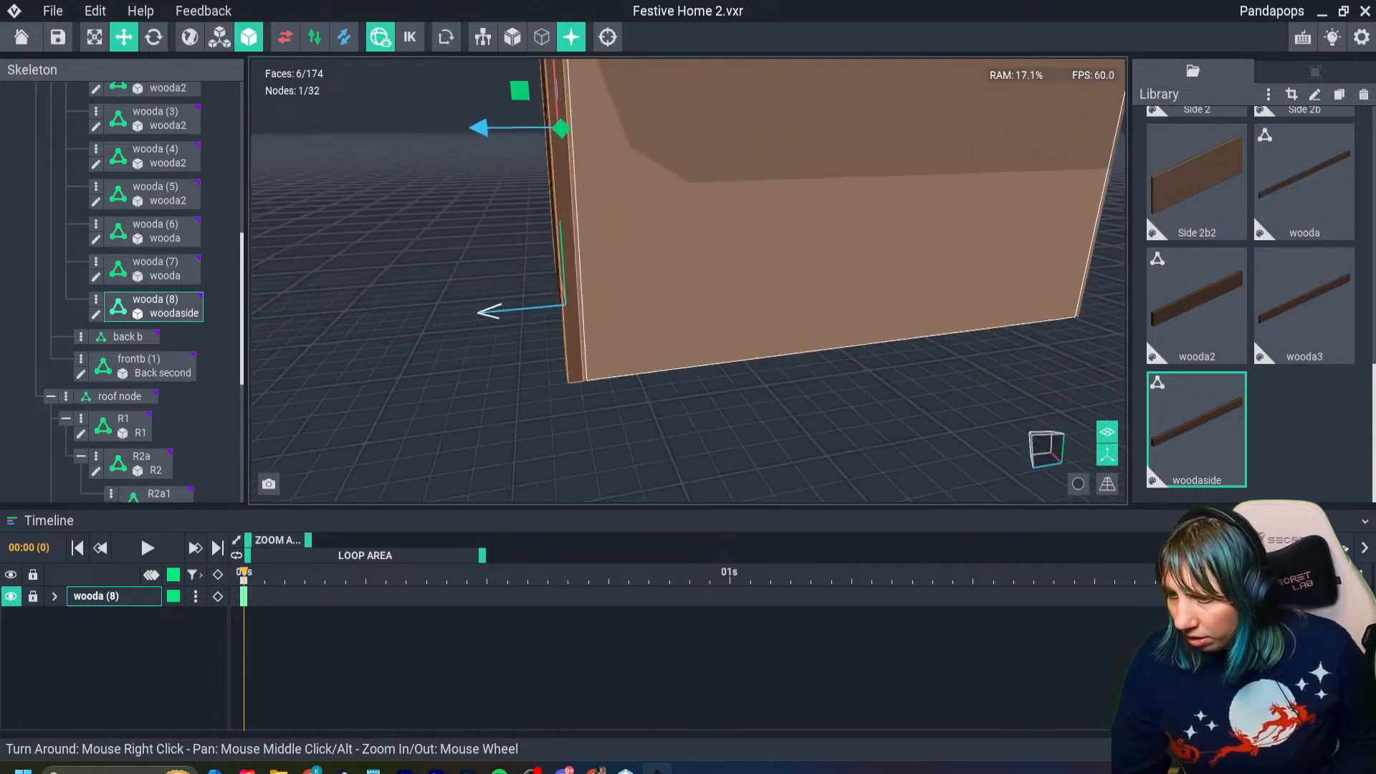
pyautogui.moveTo(478, 128); pyautogui.dragTo(485, 127)
pyautogui.moveTo(854, 250); pyautogui.dragTo(875, 215, button='right')
pyautogui.scroll(-5, 704, 246)
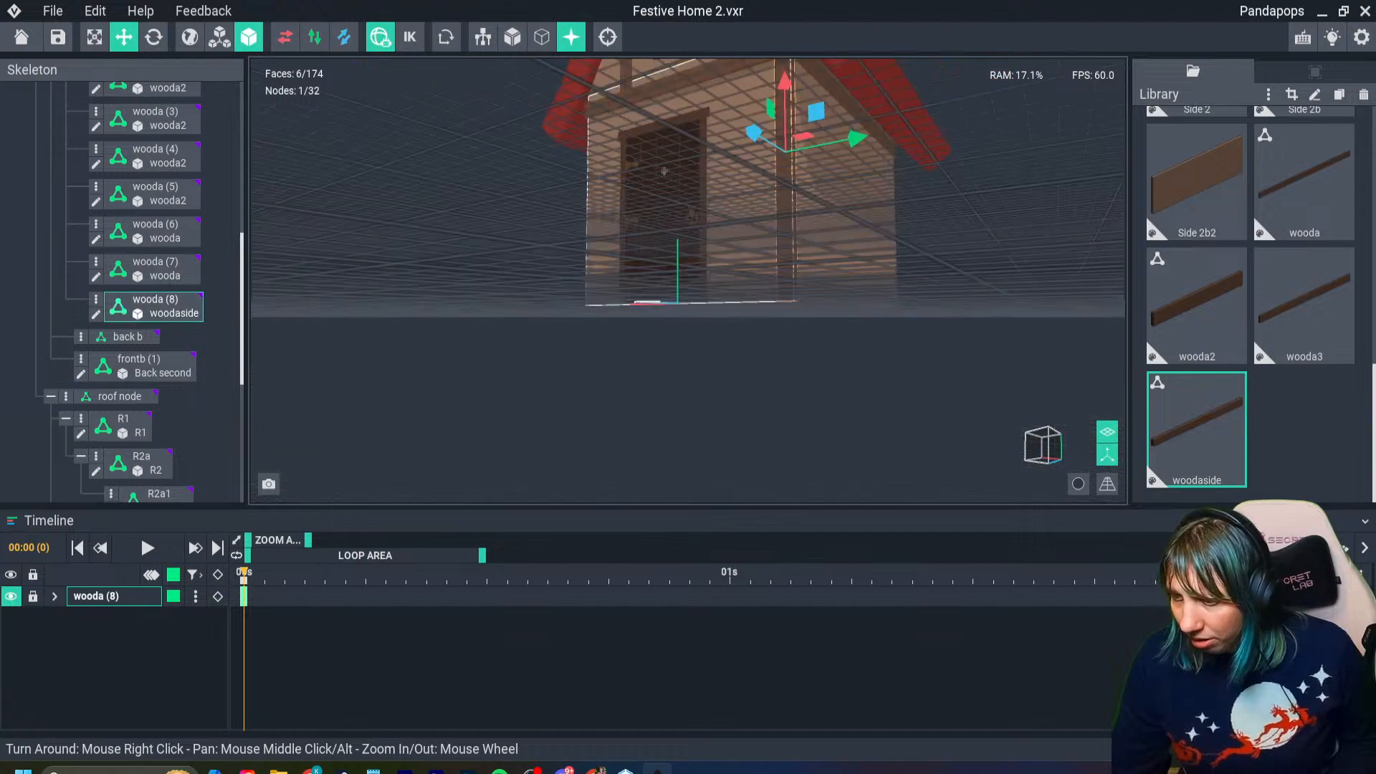
# - Duplicate the front corner beam and move the copy to the opposite front corner on the door's hinge side
pyautogui.moveTo(708, 252); pyautogui.dragTo(758, 252, button='right')
pyautogui.scroll(-4, 746, 256)
pyautogui.scroll(2, 758, 252)
pyautogui.scroll(-3, 758, 252)
pyautogui.moveTo(821, 208); pyautogui.dragTo(682, 206)
pyautogui.hotkey('ctrl', 'd')
pyautogui.moveTo(666, 211); pyautogui.dragTo(648, 246, button='right')
pyautogui.scroll(7, 688, 221)
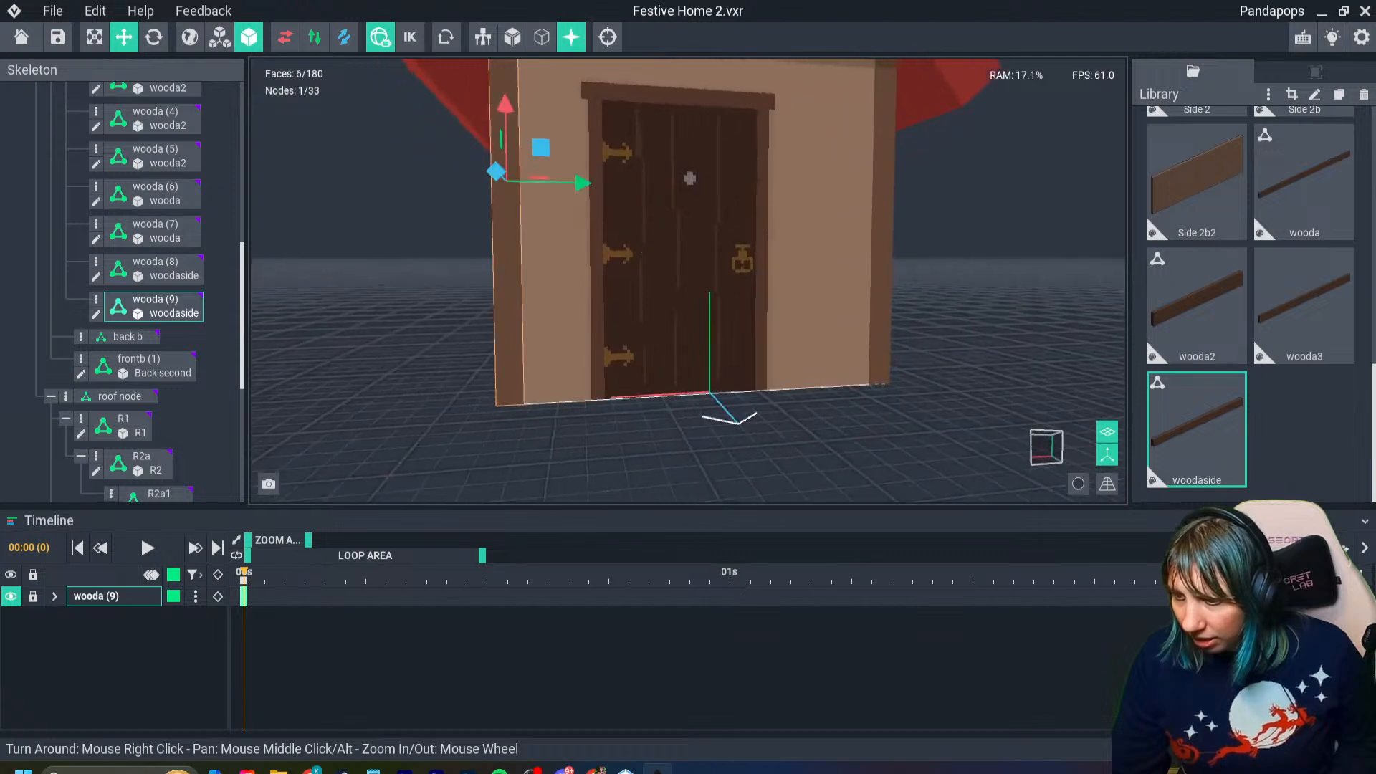
# - Fine-tune the duplicated beam's sideways offset to about -60 so it matches the beam on the opposite front corner
pyautogui.click(886, 215)
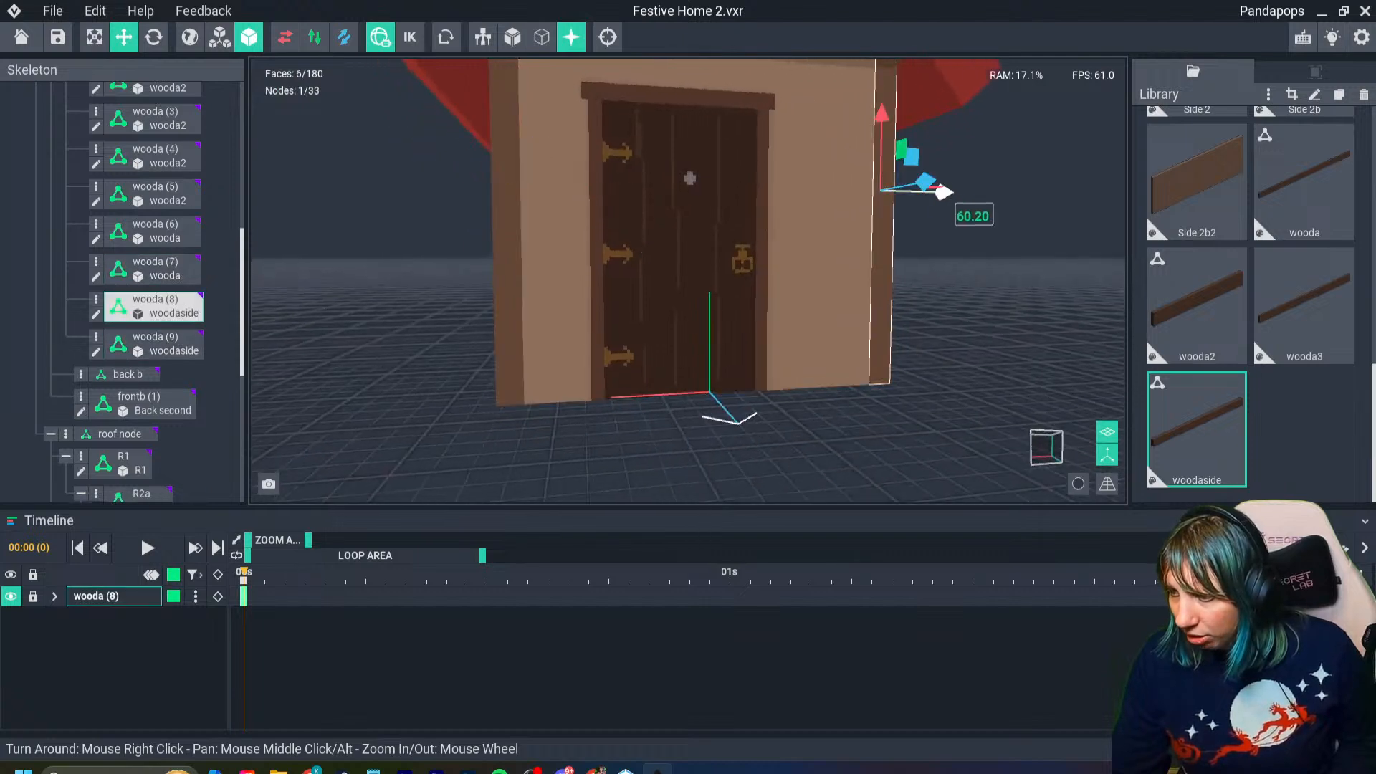
pyautogui.click(509, 215)
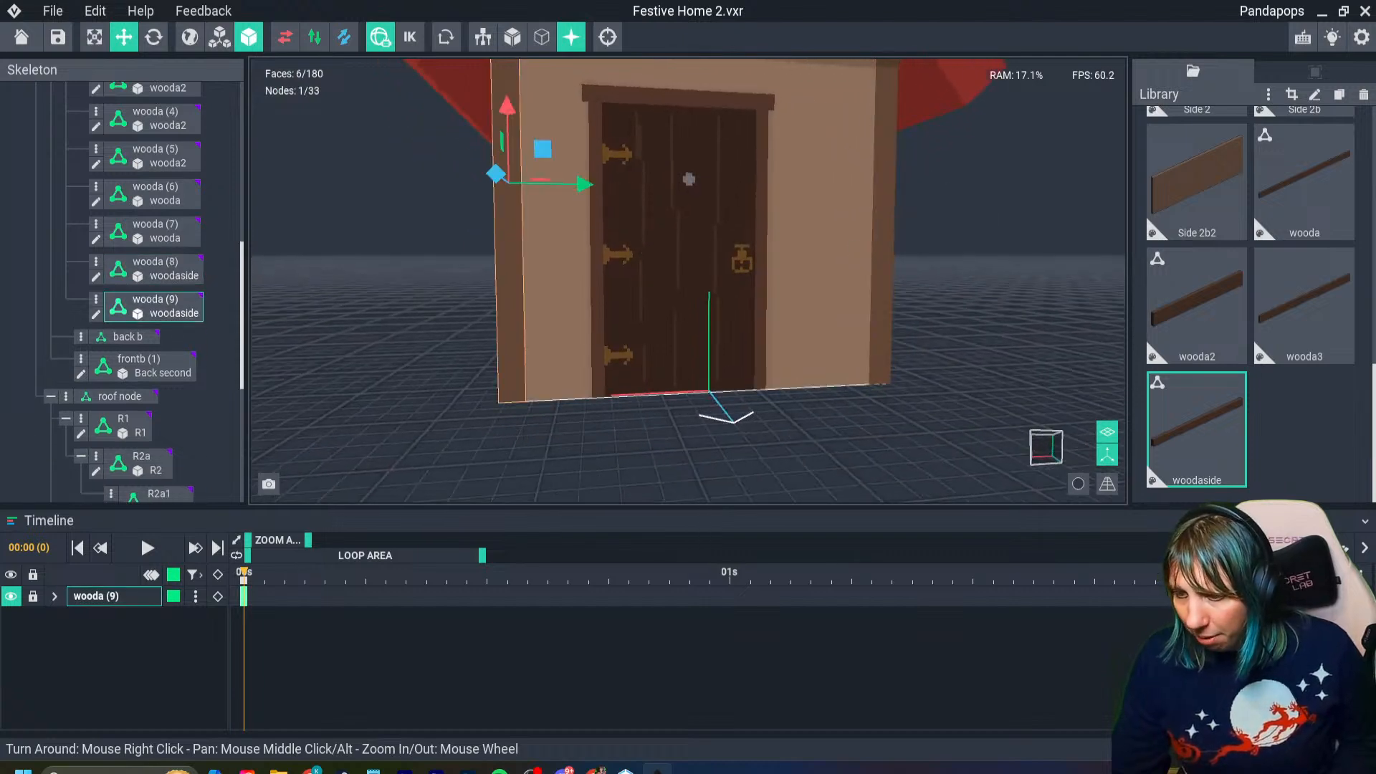
pyautogui.moveTo(585, 185); pyautogui.dragTo(585, 185)
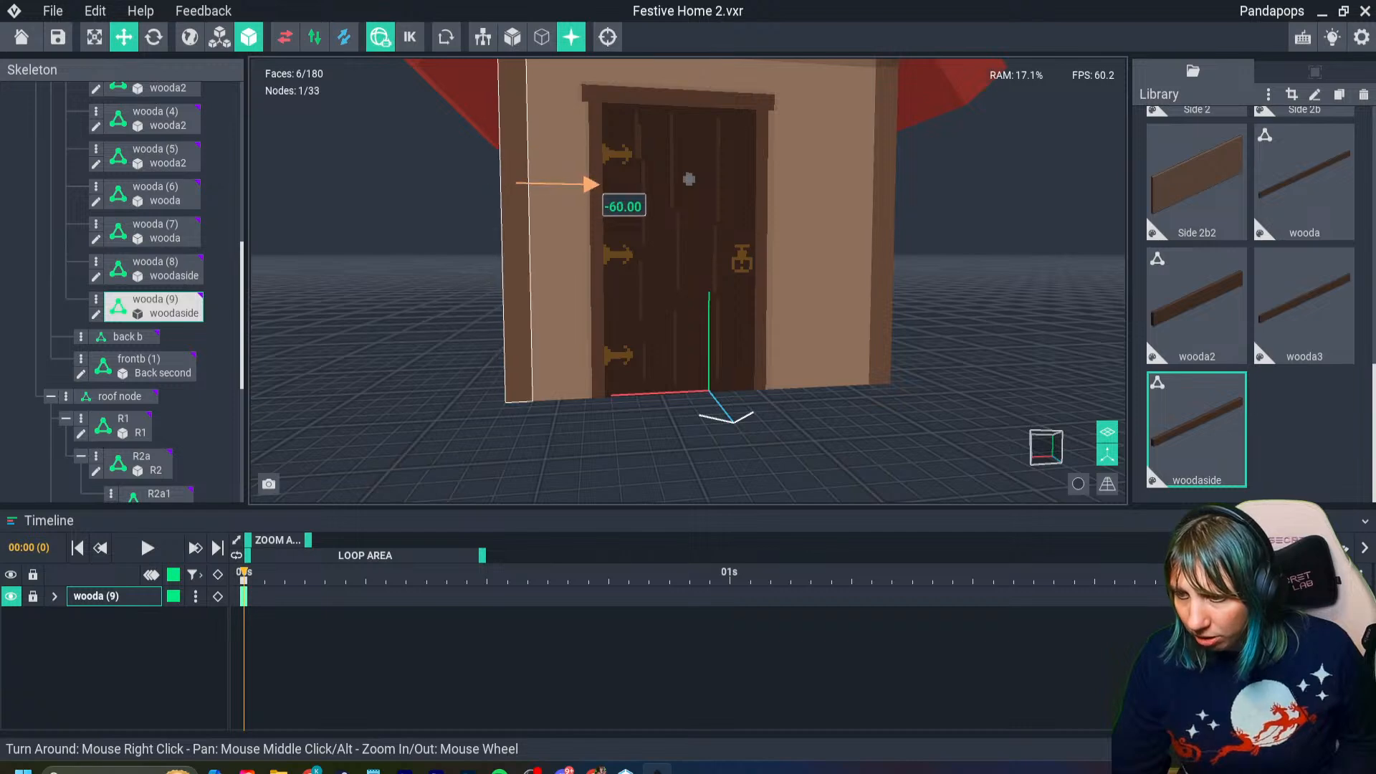
pyautogui.moveTo(573, 224); pyautogui.dragTo(573, 223, button='right')
pyautogui.moveTo(584, 185); pyautogui.dragTo(570, 186)
pyautogui.moveTo(562, 223); pyautogui.dragTo(562, 224, button='right')
pyautogui.click(817, 201)
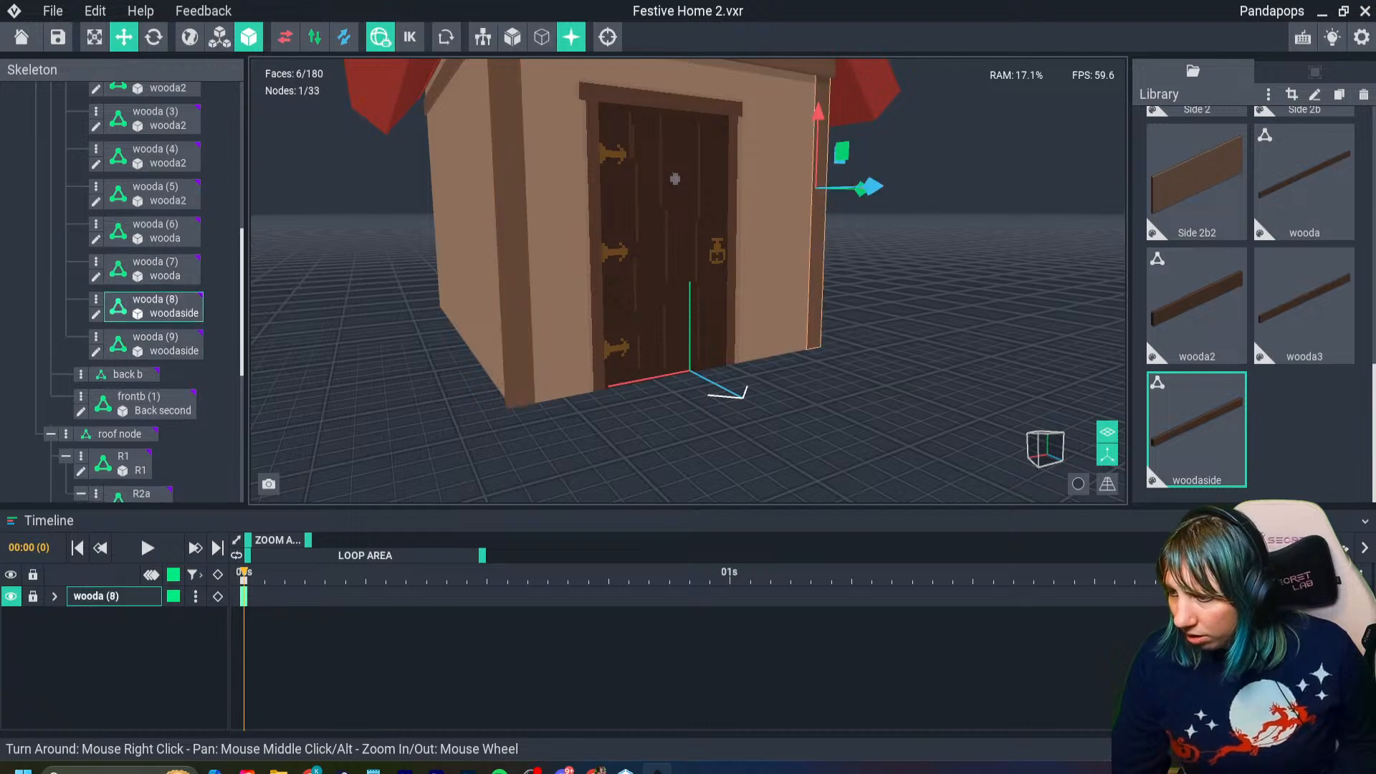
pyautogui.click(510, 200)
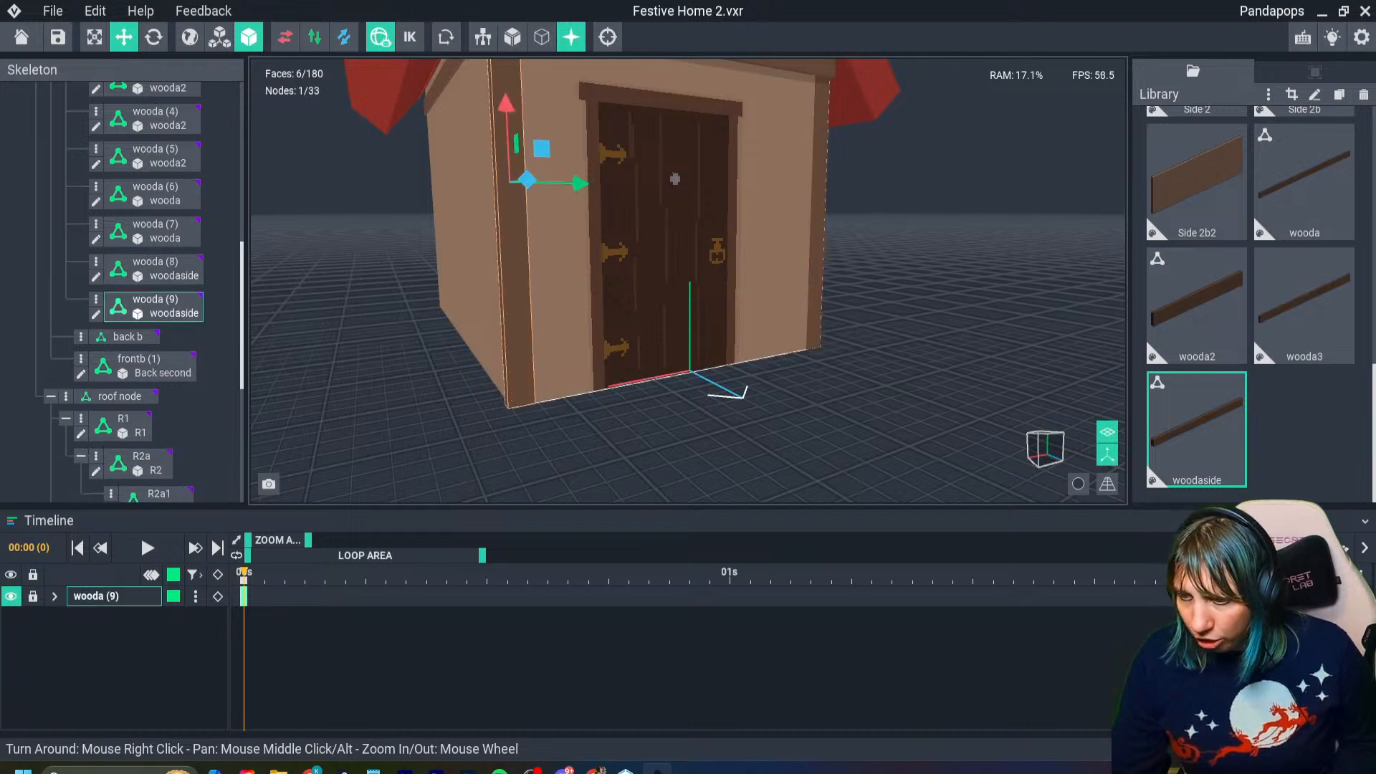
pyautogui.moveTo(578, 183); pyautogui.dragTo(582, 184)
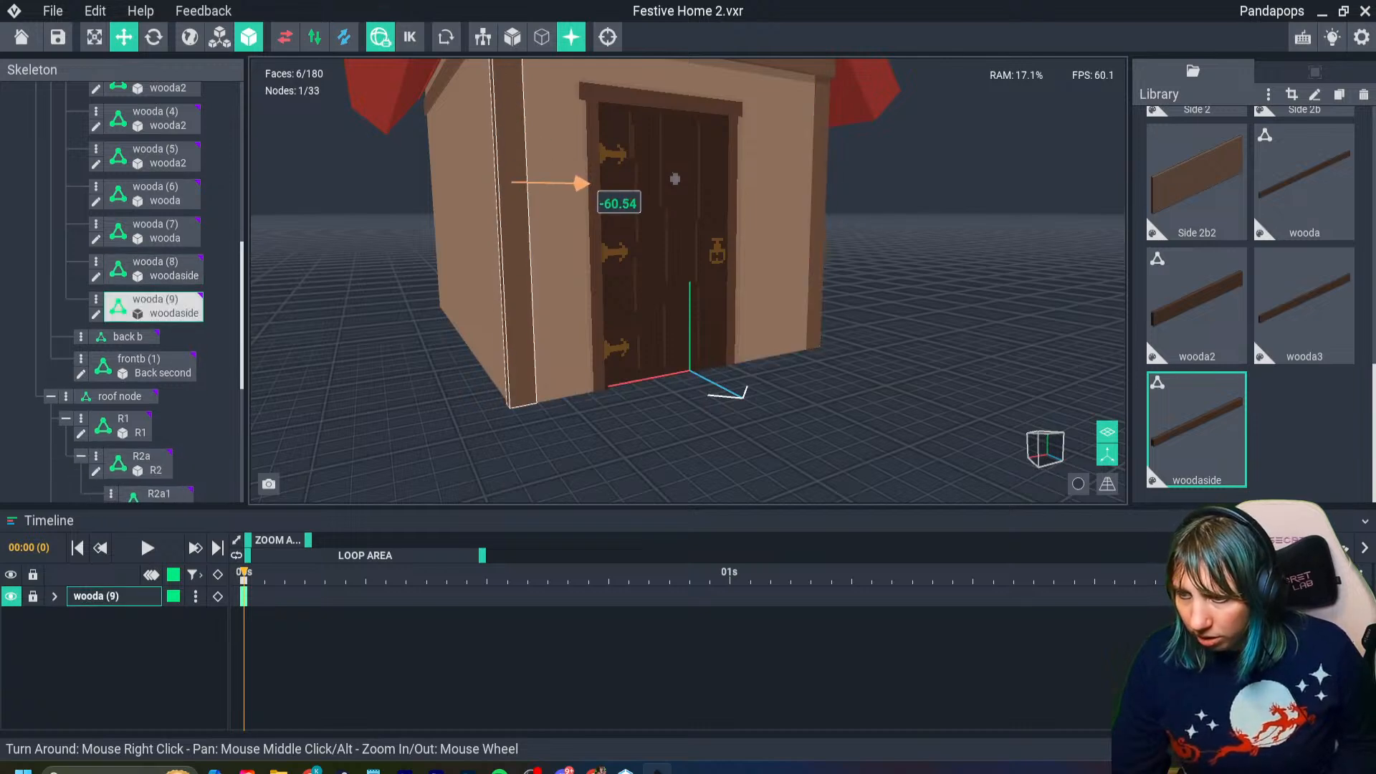
pyautogui.moveTo(562, 222); pyautogui.dragTo(561, 224, button='right')
# - Duplicate the hinge-side front corner beam and move the copy back to the rear corner on the same side
pyautogui.moveTo(651, 227); pyautogui.dragTo(357, 242)
pyautogui.moveTo(326, 279); pyautogui.dragTo(356, 268, button='right')
pyautogui.moveTo(342, 209); pyautogui.dragTo(343, 208)
pyautogui.moveTo(387, 249); pyautogui.dragTo(387, 250, button='right')
pyautogui.scroll(-3, 387, 249)
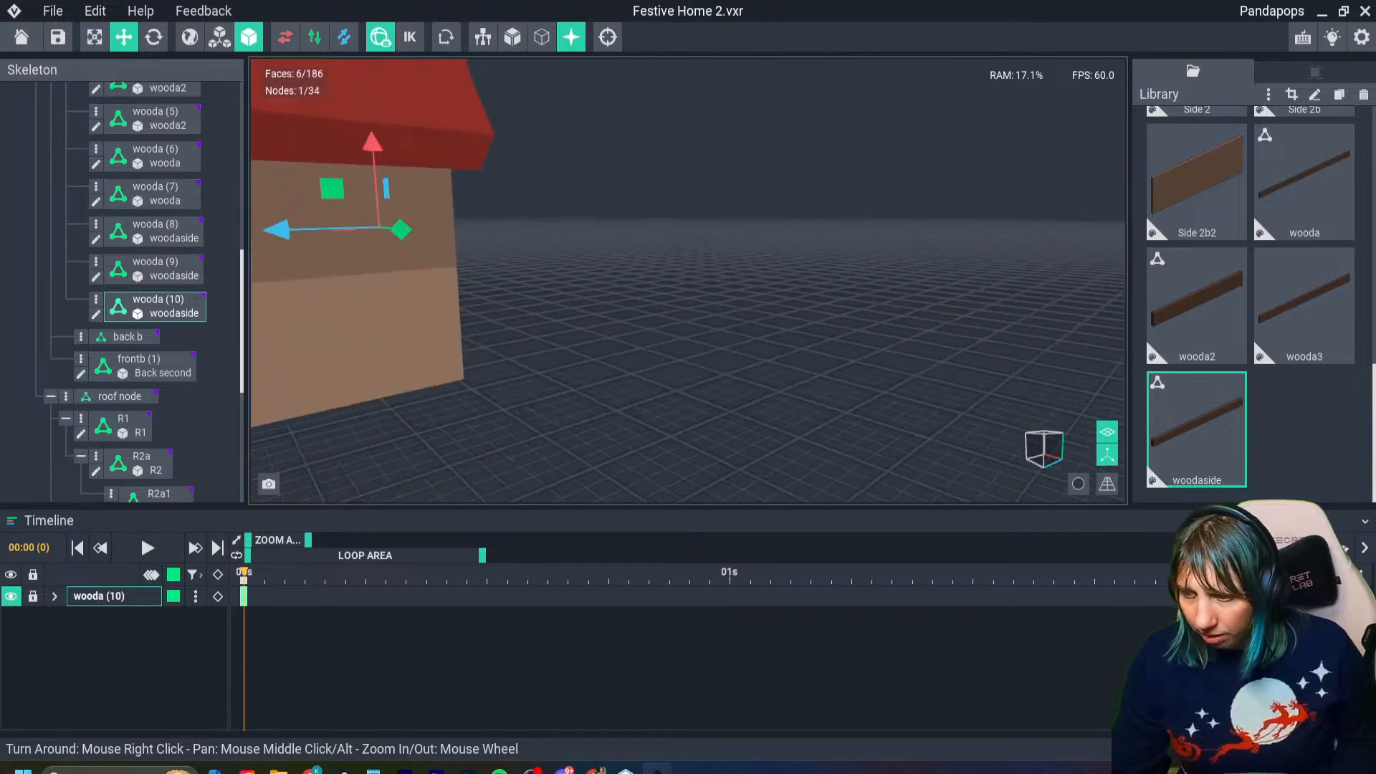
# - Duplicate the other front corner beam, wooda (8), and move the copy back to the remaining rear corner
pyautogui.moveTo(387, 250); pyautogui.dragTo(584, 251, button='middle')
pyautogui.scroll(-1, 584, 250)
pyautogui.click(360, 232)
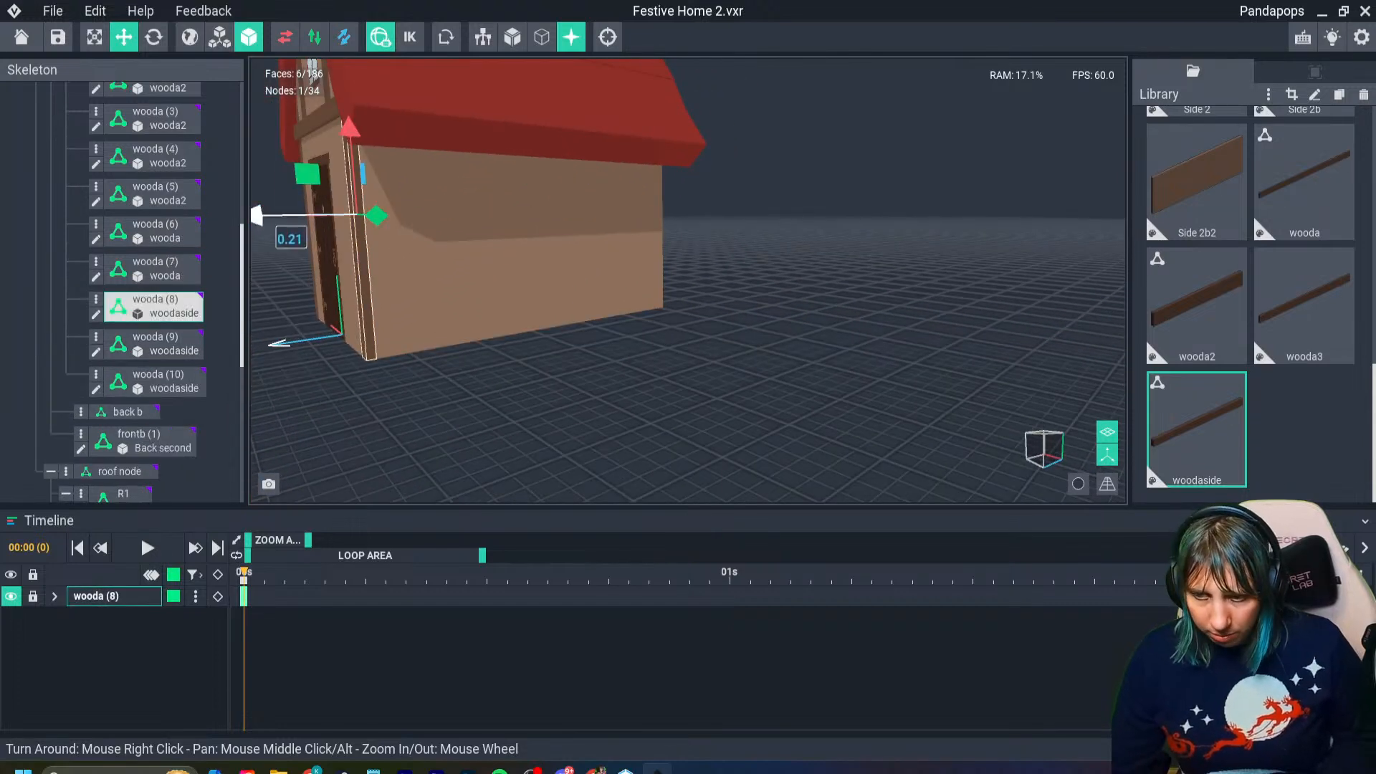
pyautogui.keyDown('shift'); pyautogui.moveTo(260, 215); pyautogui.dragTo(605, 235); pyautogui.keyUp('shift')
pyautogui.moveTo(604, 236); pyautogui.dragTo(604, 236, button='right')
pyautogui.scroll(1, 605, 236)
# - Compare the two rear corner beams' depths and set the wooda (11) beam's depth offset to about -177
pyautogui.click(837, 236)
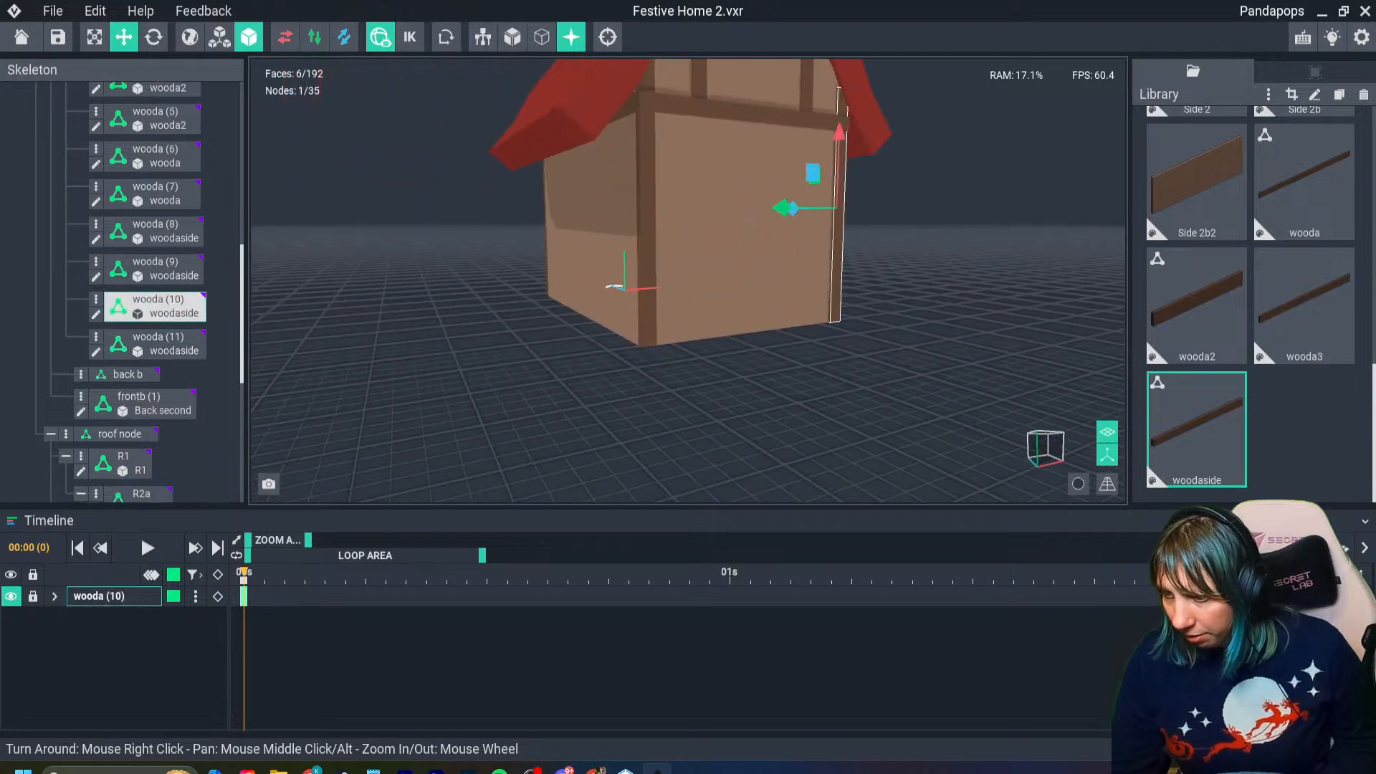
pyautogui.moveTo(837, 237); pyautogui.dragTo(820, 233, button='right')
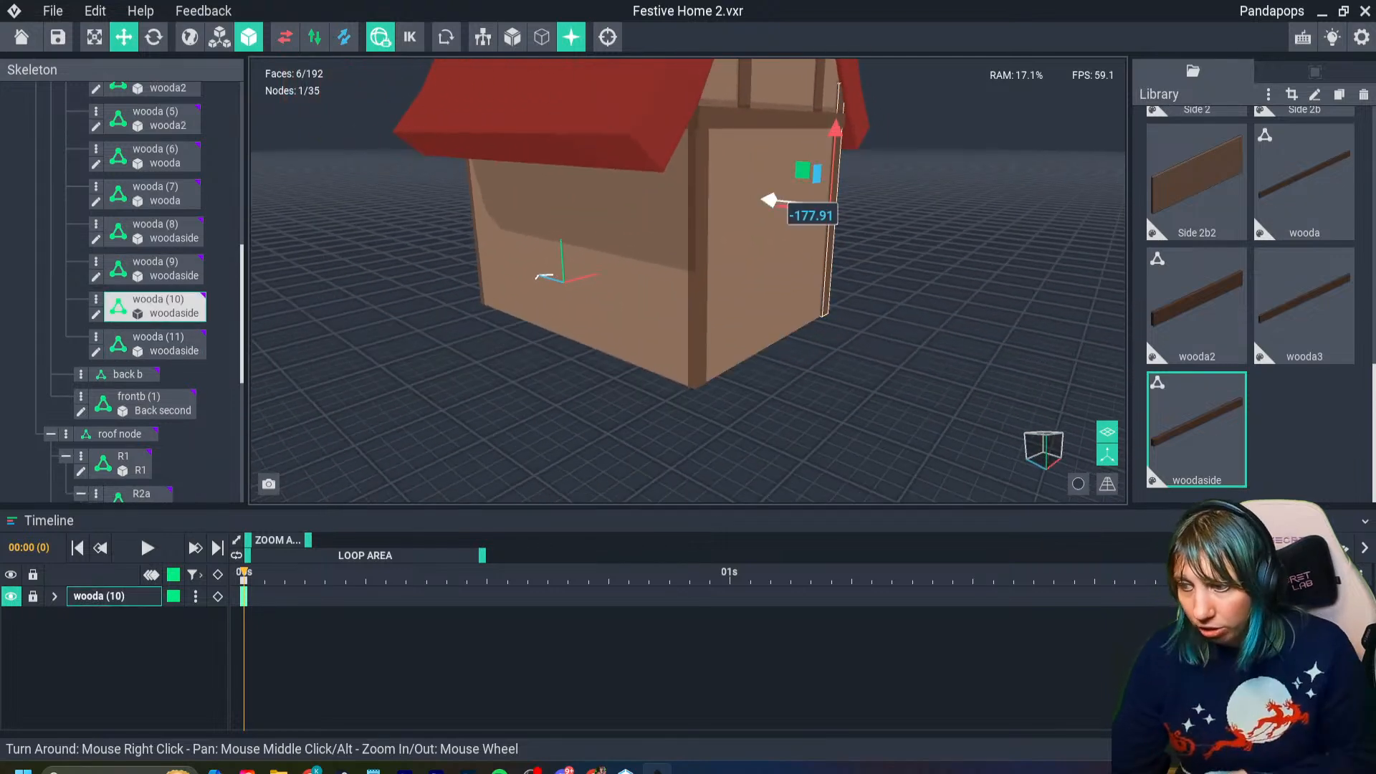
pyautogui.click(699, 236)
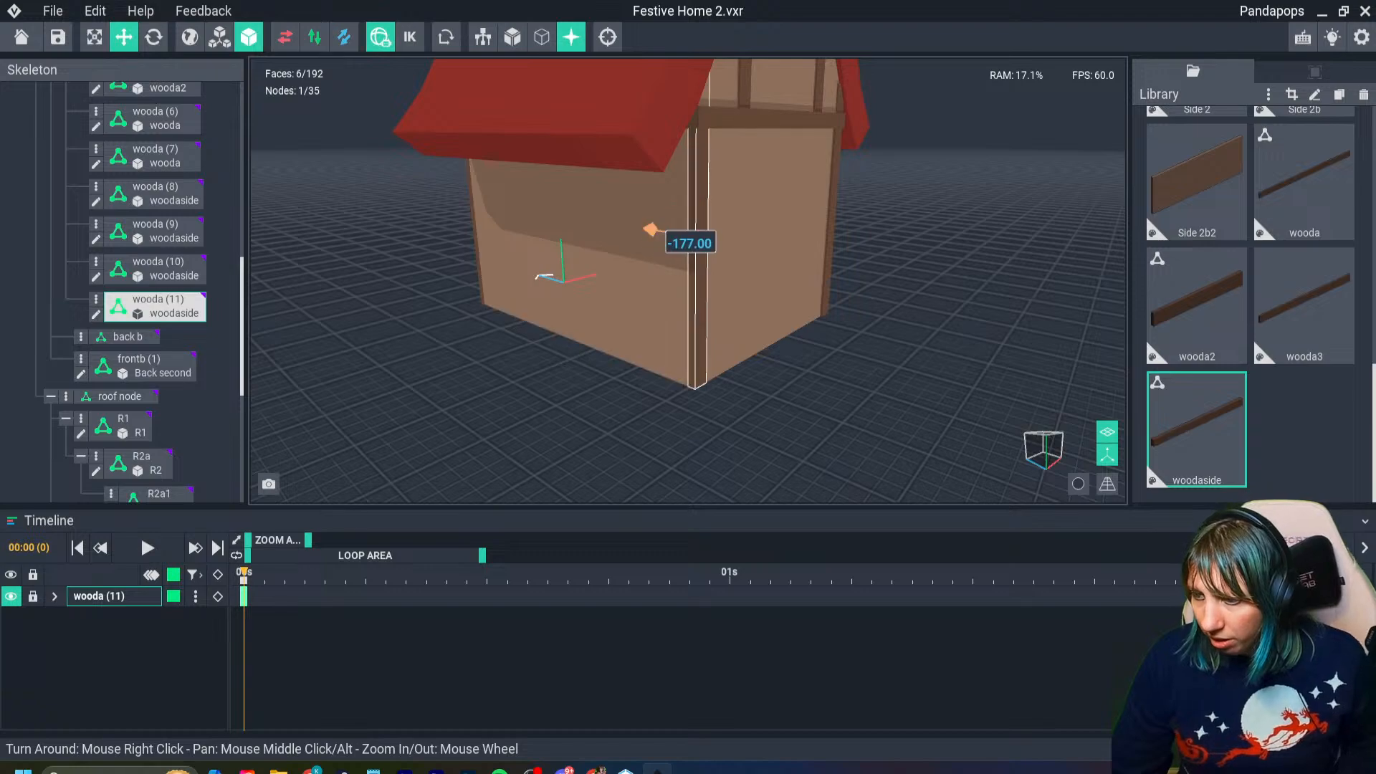
pyautogui.click(820, 233)
pyautogui.moveTo(820, 233); pyautogui.dragTo(819, 235, button='right')
pyautogui.scroll(-5, 819, 235)
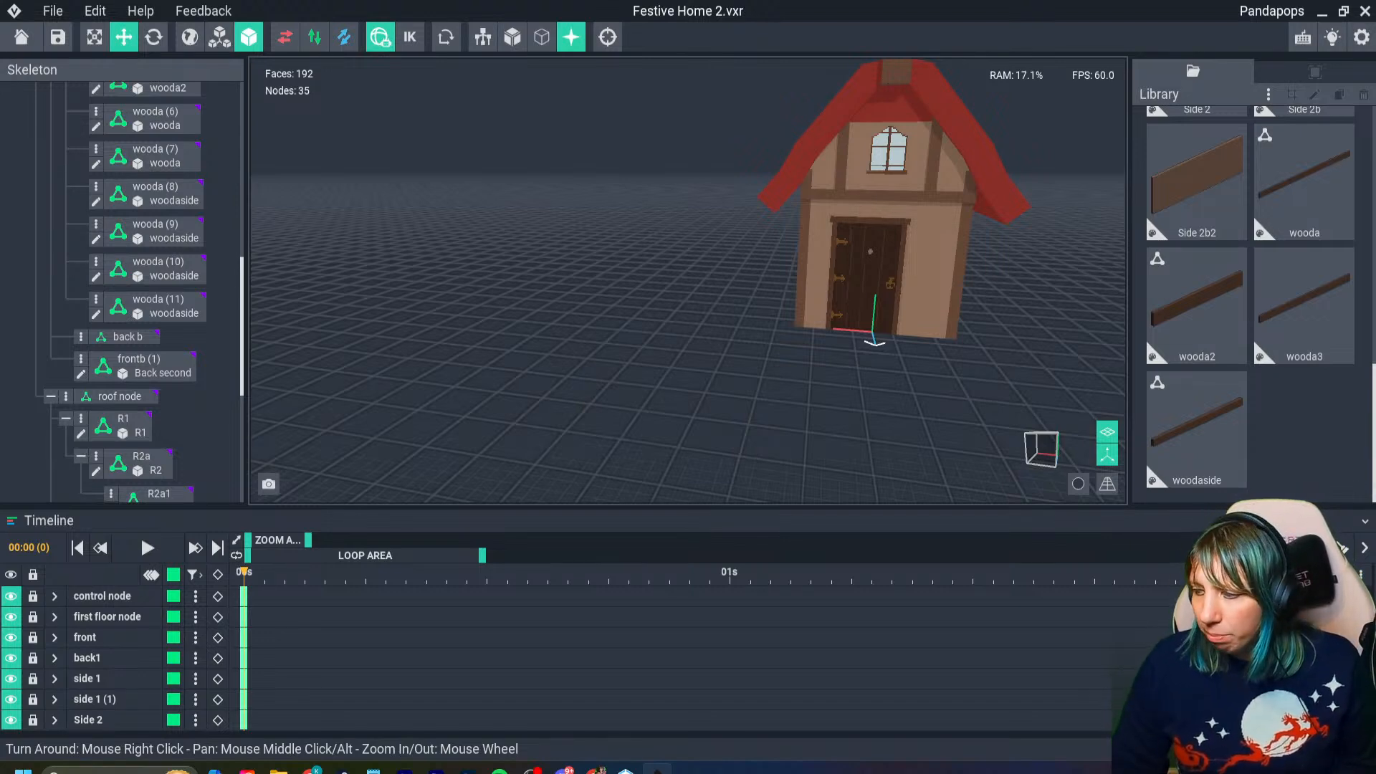
pyautogui.moveTo(818, 235); pyautogui.dragTo(818, 235, button='right')
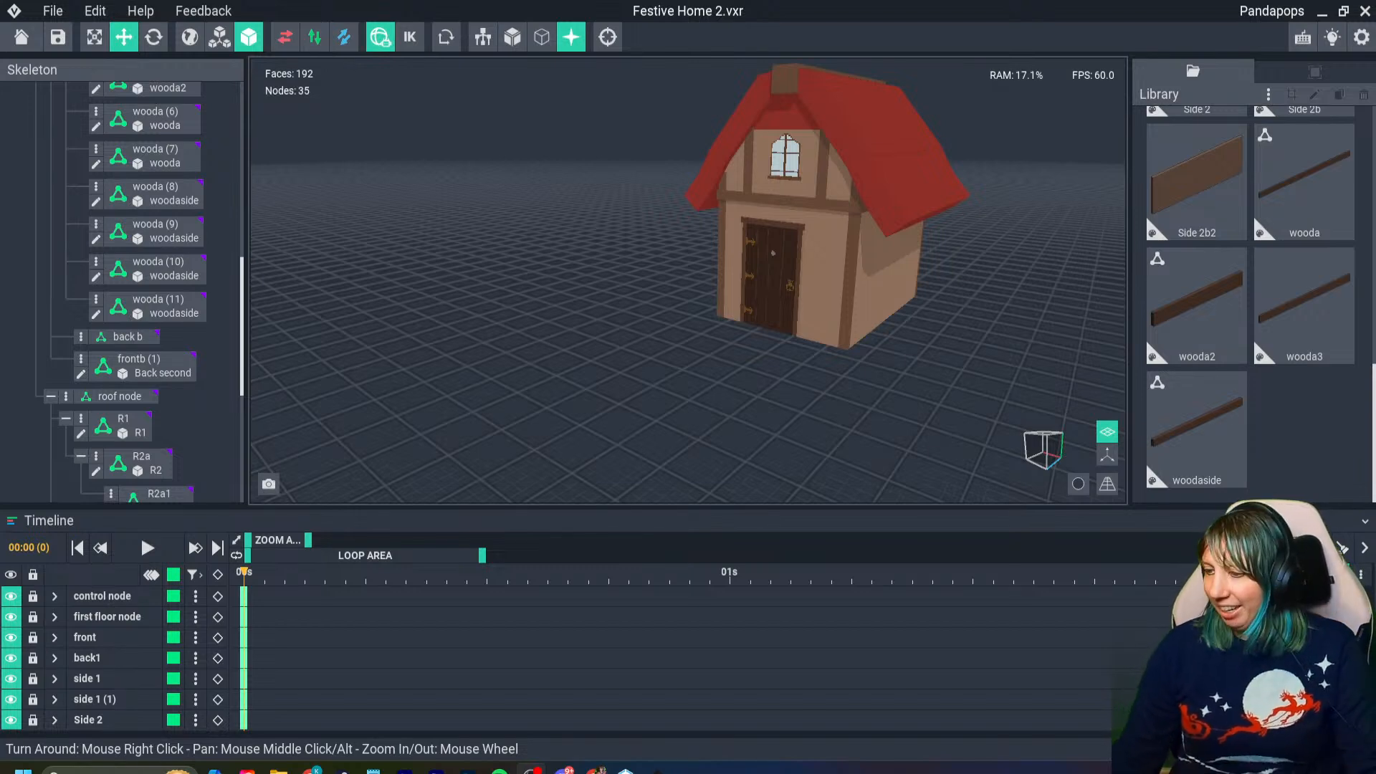
# - Open the Front wall model with the door for voxel editing
pyautogui.moveTo(710, 236); pyautogui.dragTo(607, 243, button='right')
pyautogui.scroll(4, 596, 245)
pyautogui.click(606, 243)
pyautogui.doubleClick(666, 387)
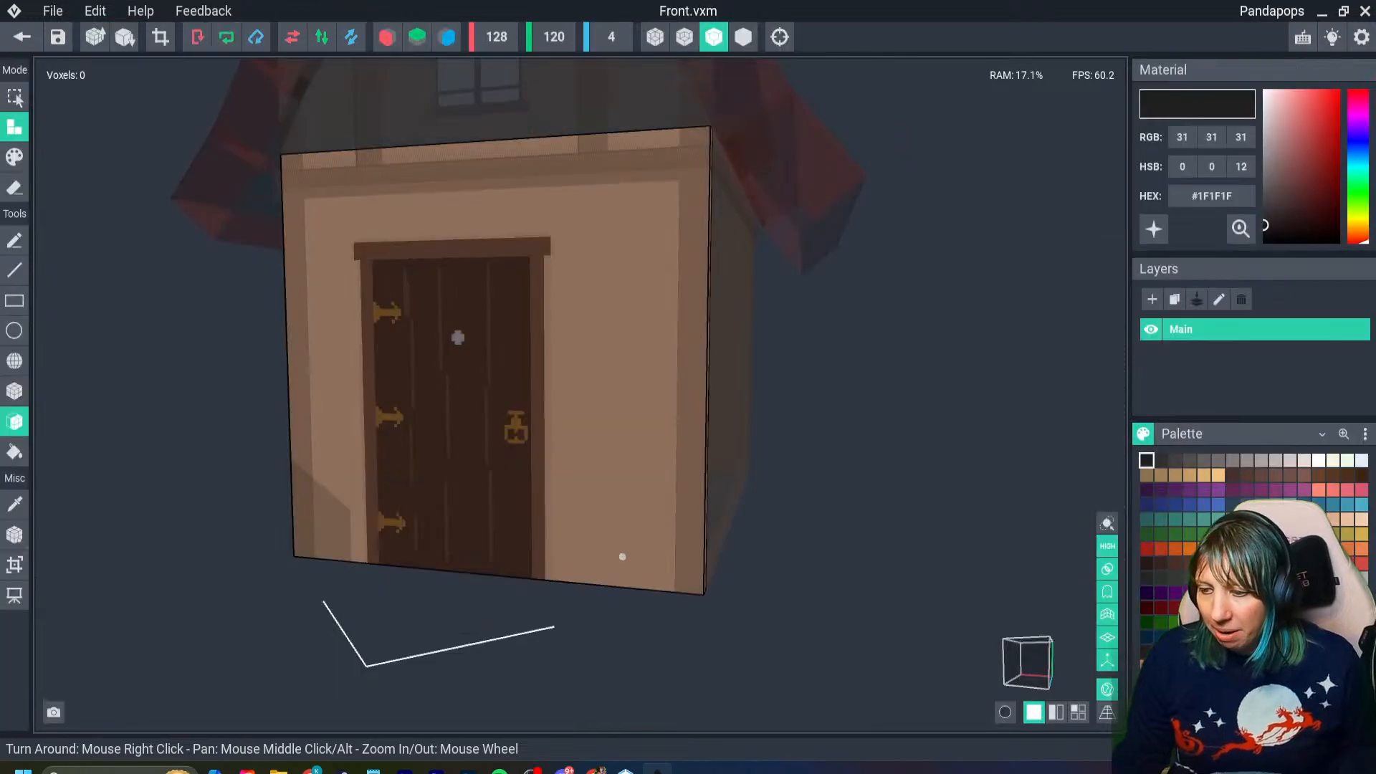
# - Paint a gray #9C8F8F base across the lower wall from the door's handle side to the adjacent corner
pyautogui.scroll(5, 639, 562)
pyautogui.moveTo(621, 556); pyautogui.dragTo(723, 565, button='right')
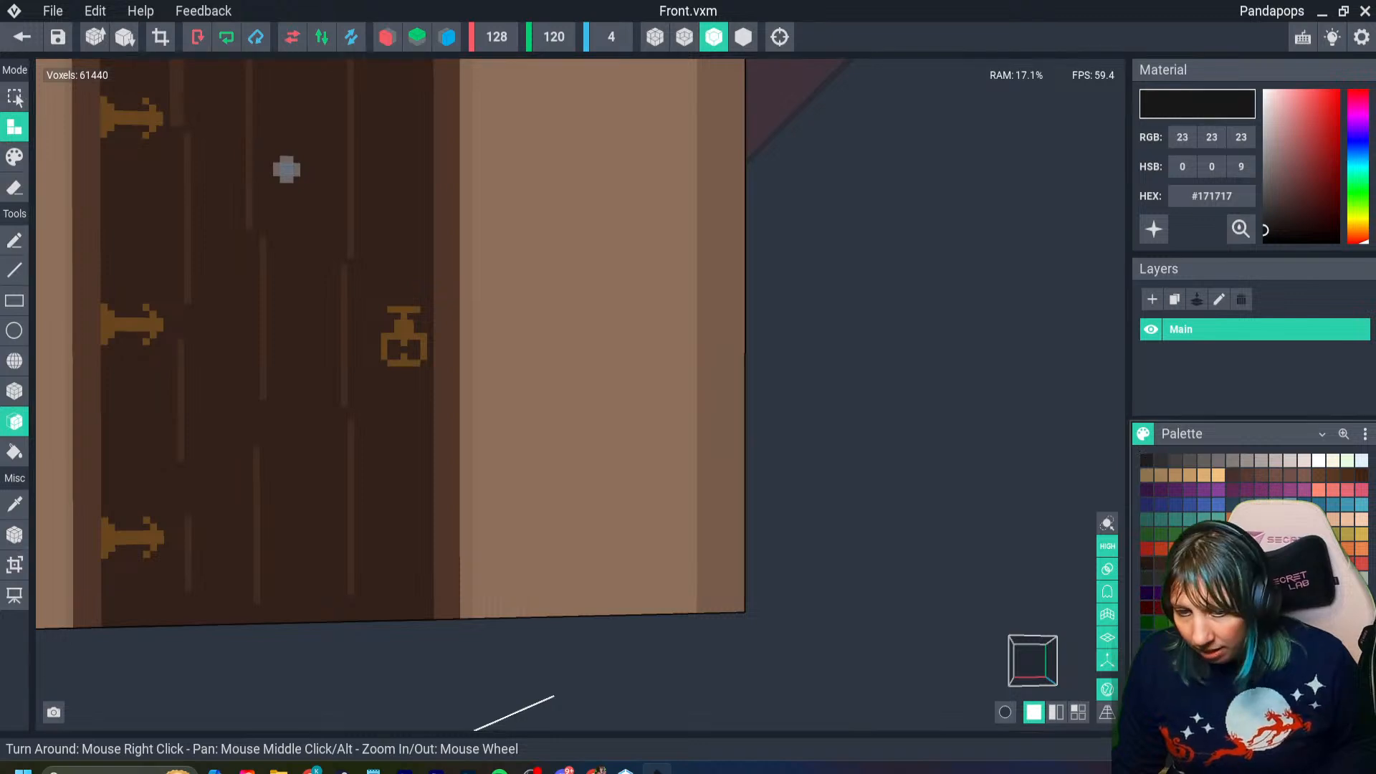
pyautogui.click(1275, 143)
pyautogui.moveTo(1275, 144); pyautogui.dragTo(1269, 149)
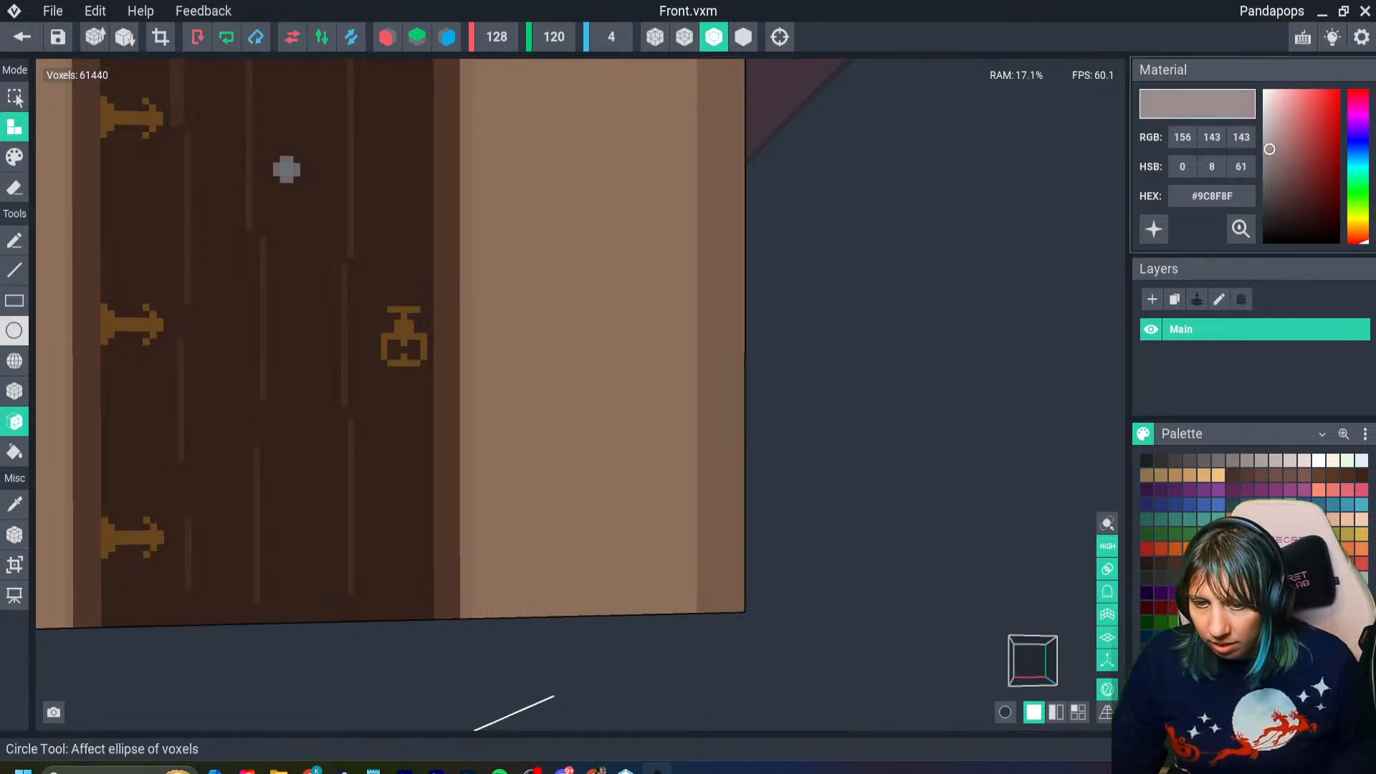
pyautogui.click(14, 157)
pyautogui.click(15, 391)
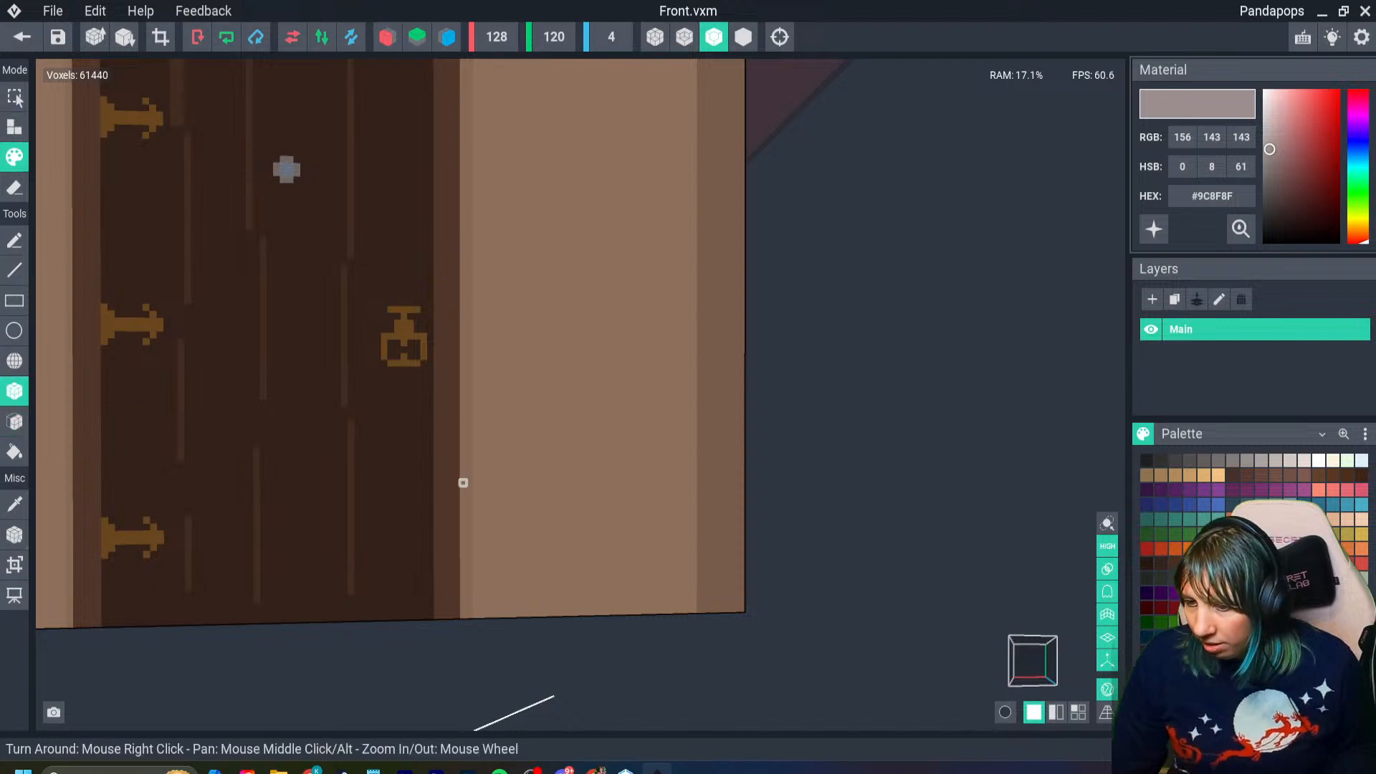
pyautogui.moveTo(470, 469)
pyautogui.mouseDown()
pyautogui.moveTo(703, 606)
pyautogui.moveTo(648, 599)
pyautogui.mouseUp()
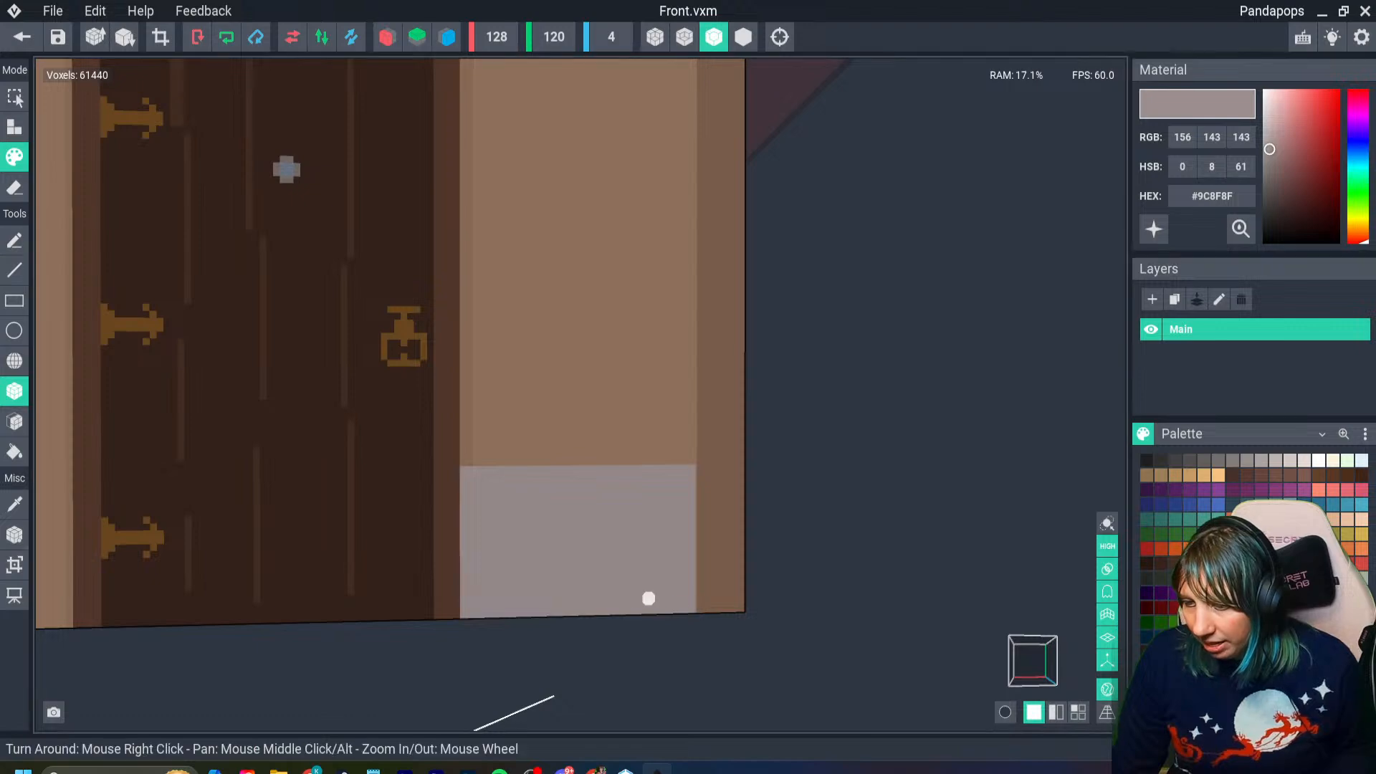
pyautogui.moveTo(649, 553); pyautogui.dragTo(651, 548, button='right')
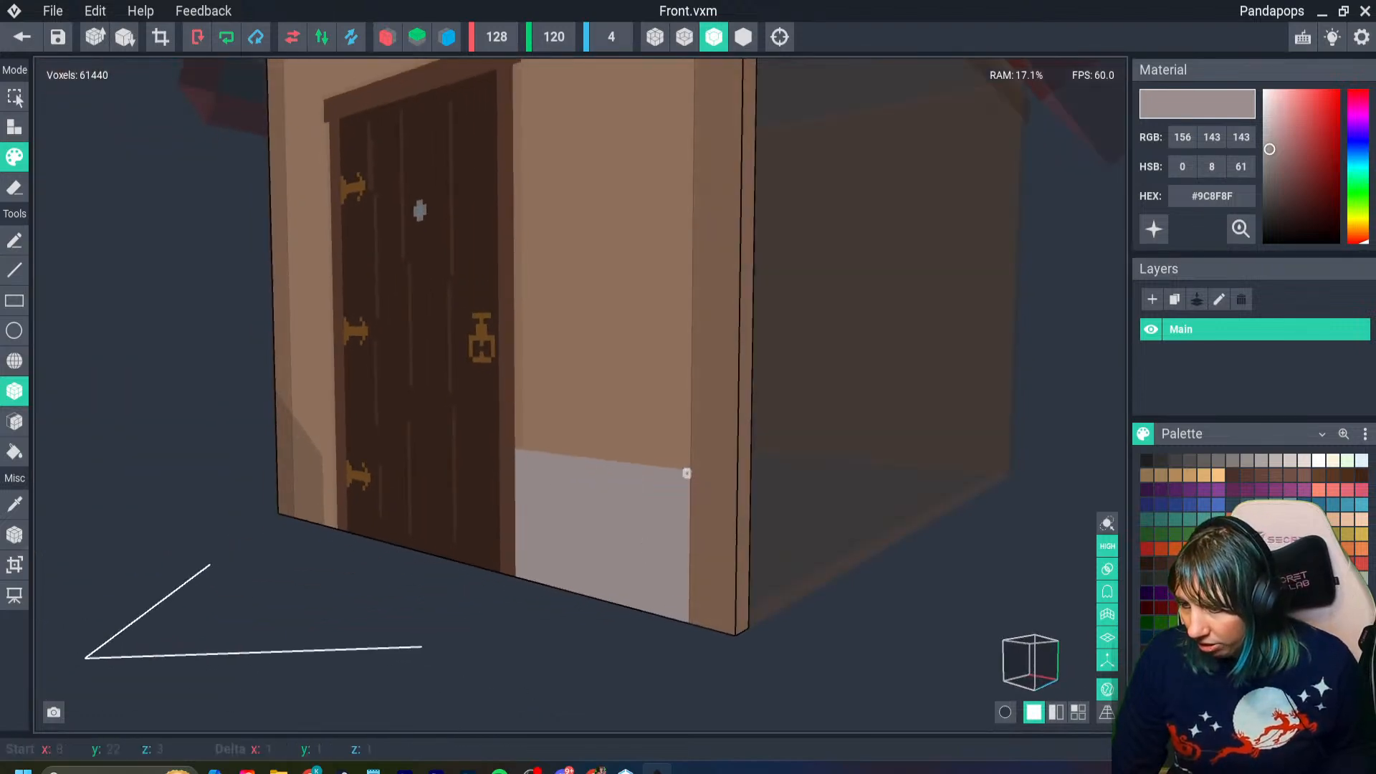
pyautogui.moveTo(687, 479); pyautogui.dragTo(310, 192, button='right')
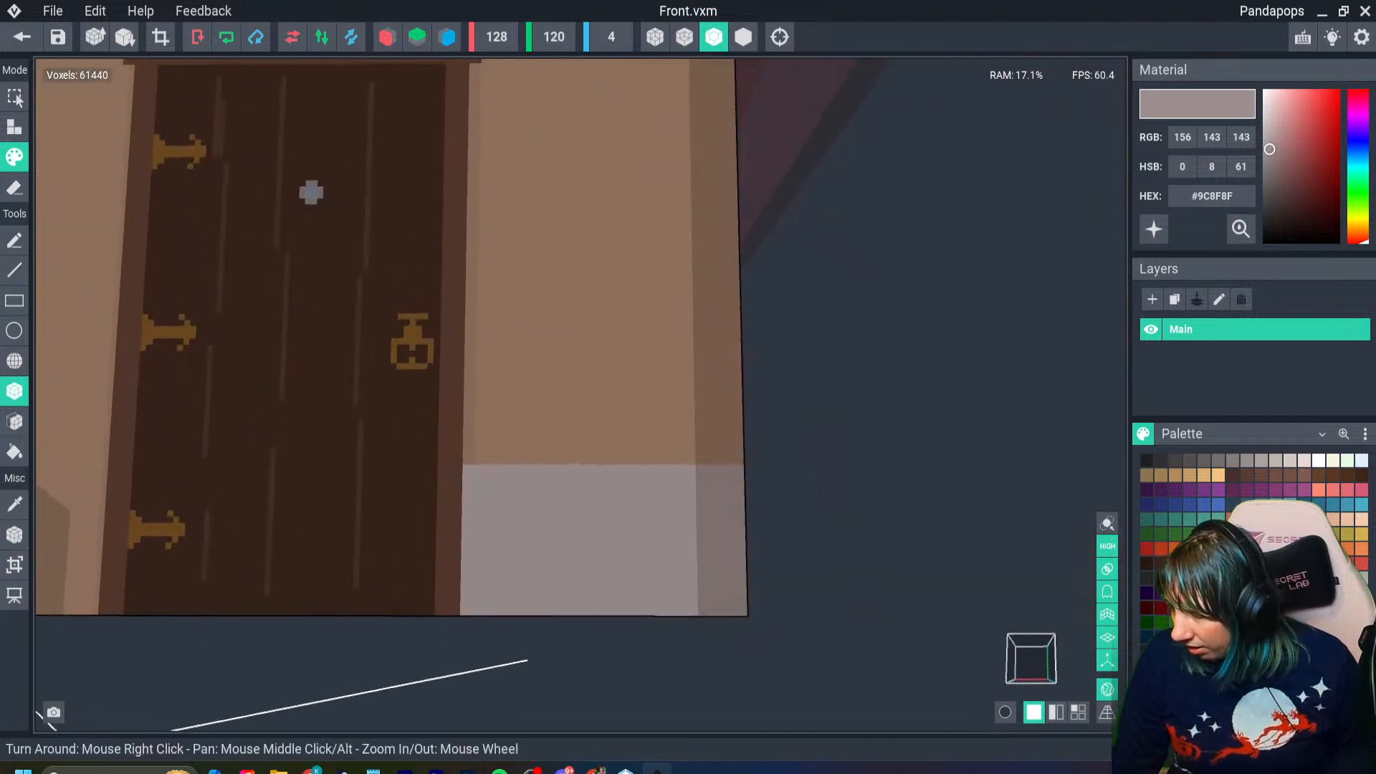
# - Paint three rectangular bricks on the gray base with #958B8B and recolor them in the darker gray #8C8585
pyautogui.click(1247, 461)
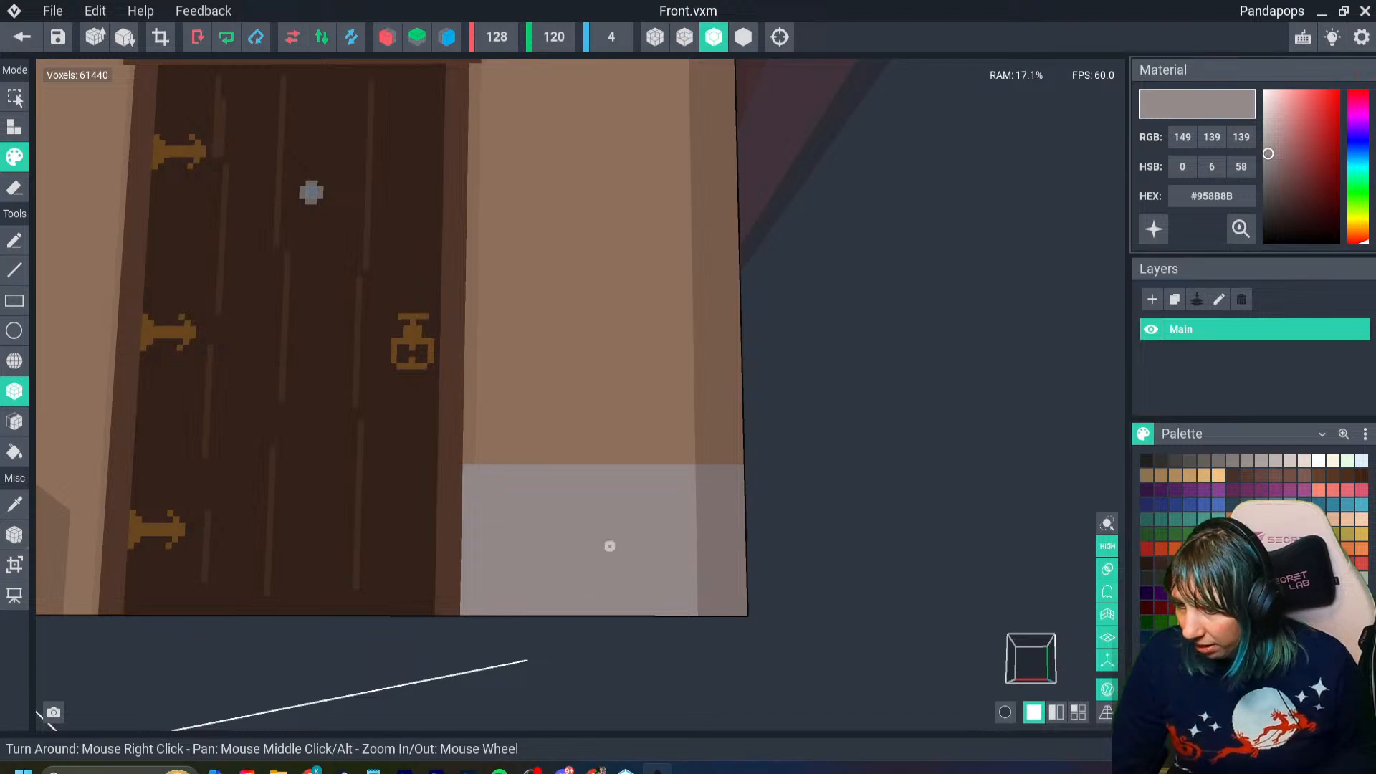
pyautogui.moveTo(599, 510); pyautogui.dragTo(640, 525)
pyautogui.moveTo(511, 547); pyautogui.dragTo(571, 571)
pyautogui.moveTo(657, 553); pyautogui.dragTo(693, 573)
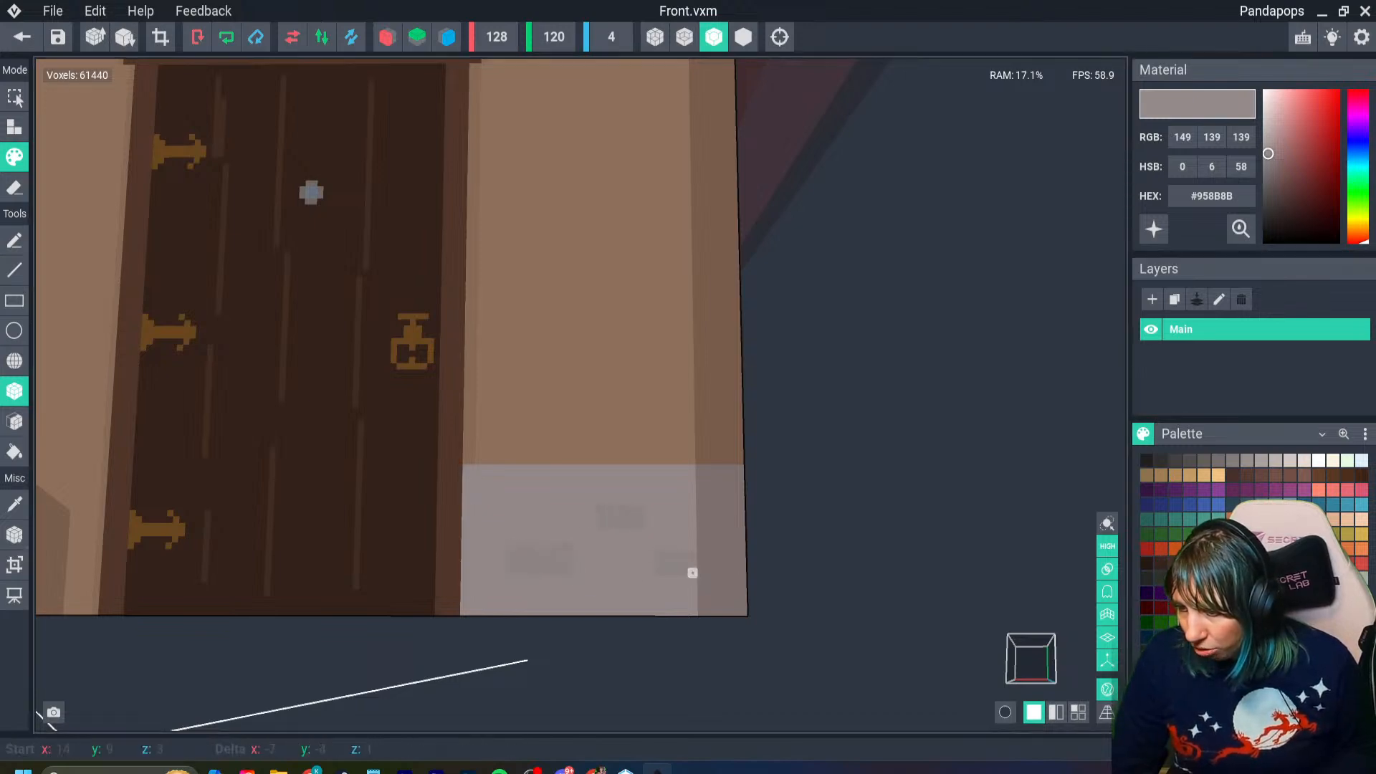
pyautogui.scroll(-5, 693, 573)
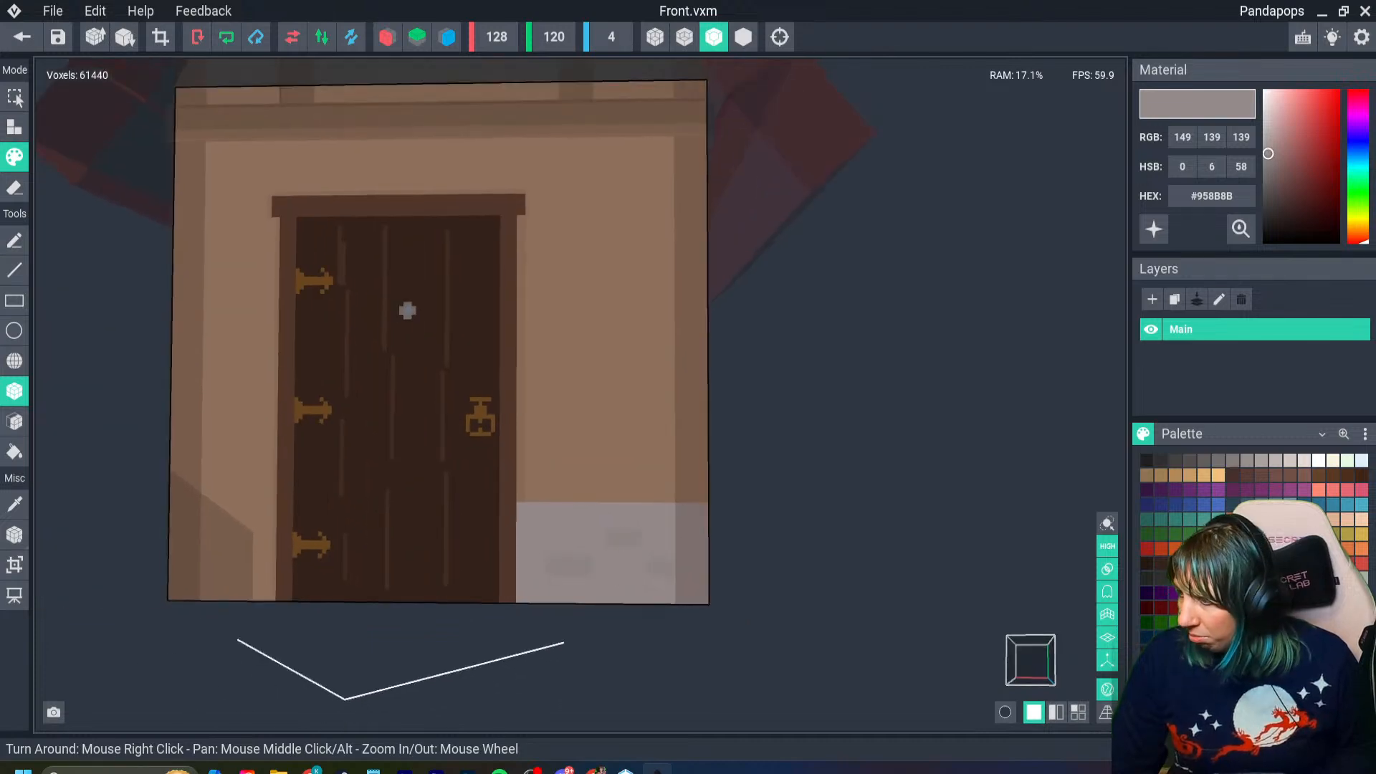
pyautogui.moveTo(1268, 154)
pyautogui.mouseDown()
pyautogui.moveTo(1266, 170)
pyautogui.moveTo(1267, 158)
pyautogui.mouseUp()
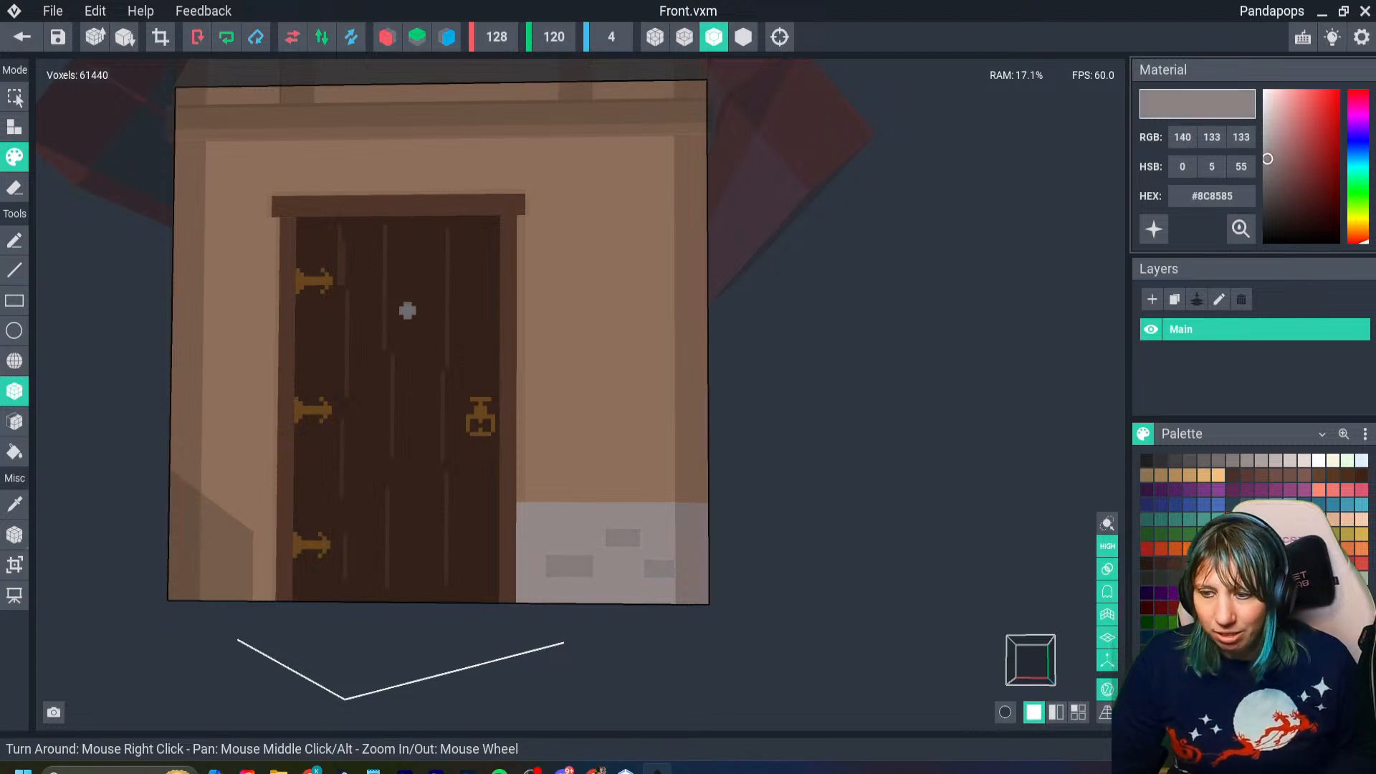
# - Sample the base gray #9C8F8F and mark the handle-side base's height on the door's hinge side using X-axis mirroring
pyautogui.scroll(5, 528, 583)
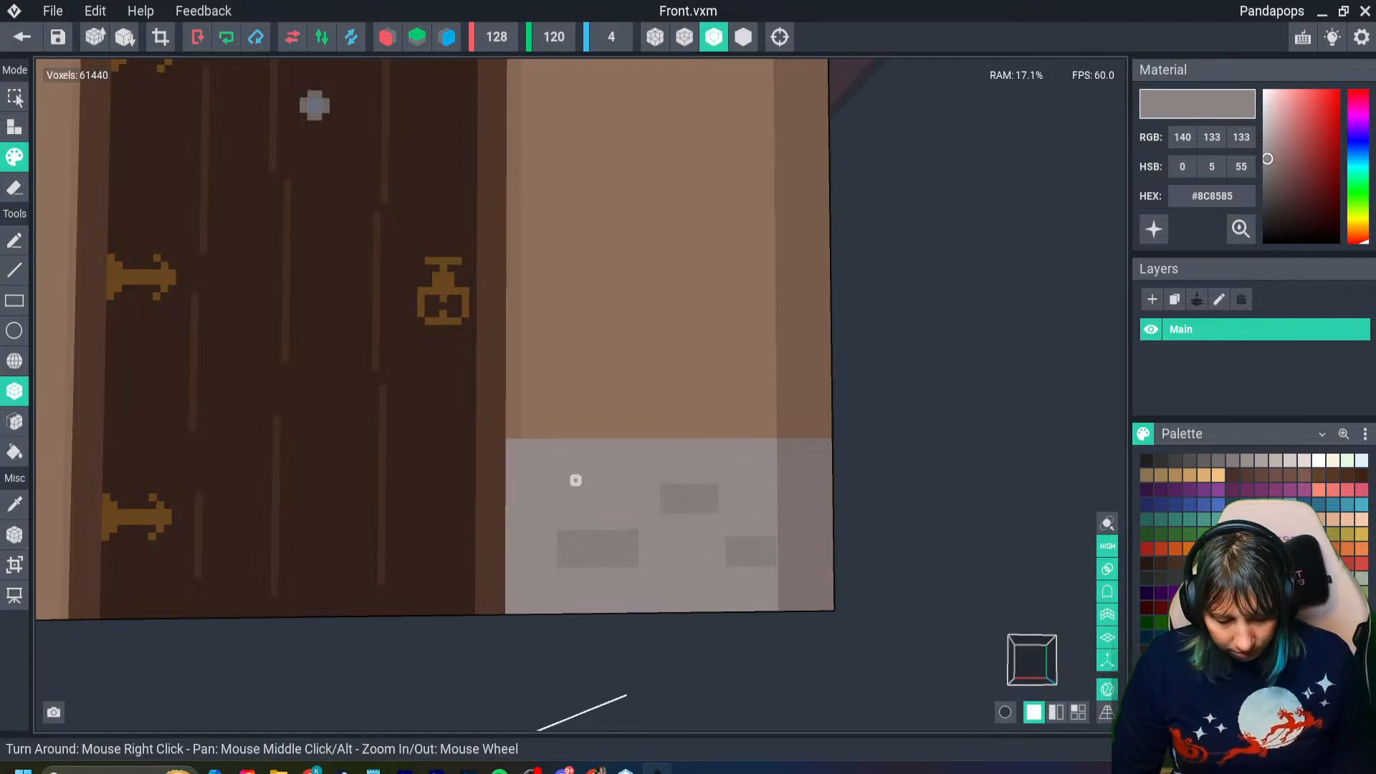
pyautogui.press('i')
pyautogui.click(575, 479)
pyautogui.moveTo(575, 480); pyautogui.dragTo(788, 493, button='middle')
pyautogui.scroll(-1, 354, 484)
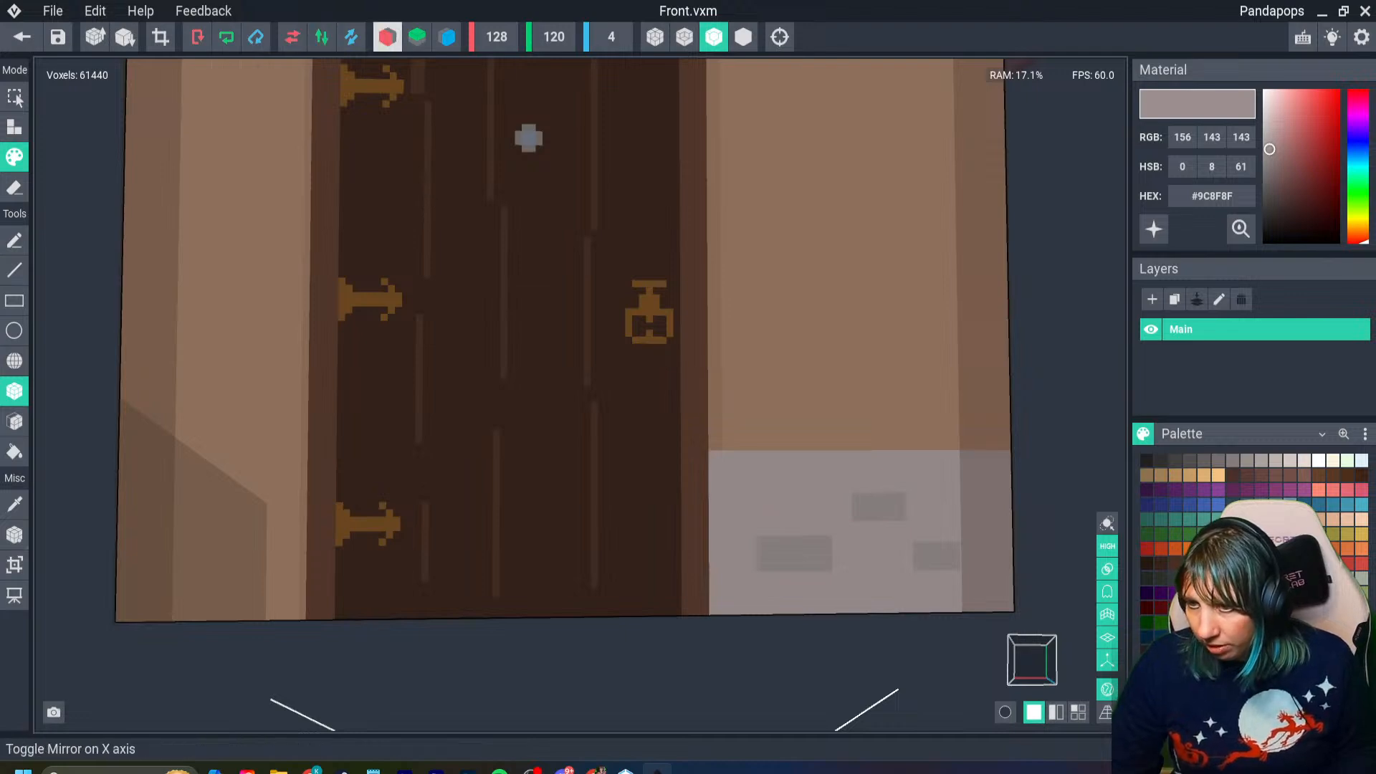
pyautogui.click(387, 37)
pyautogui.scroll(-2, 726, 426)
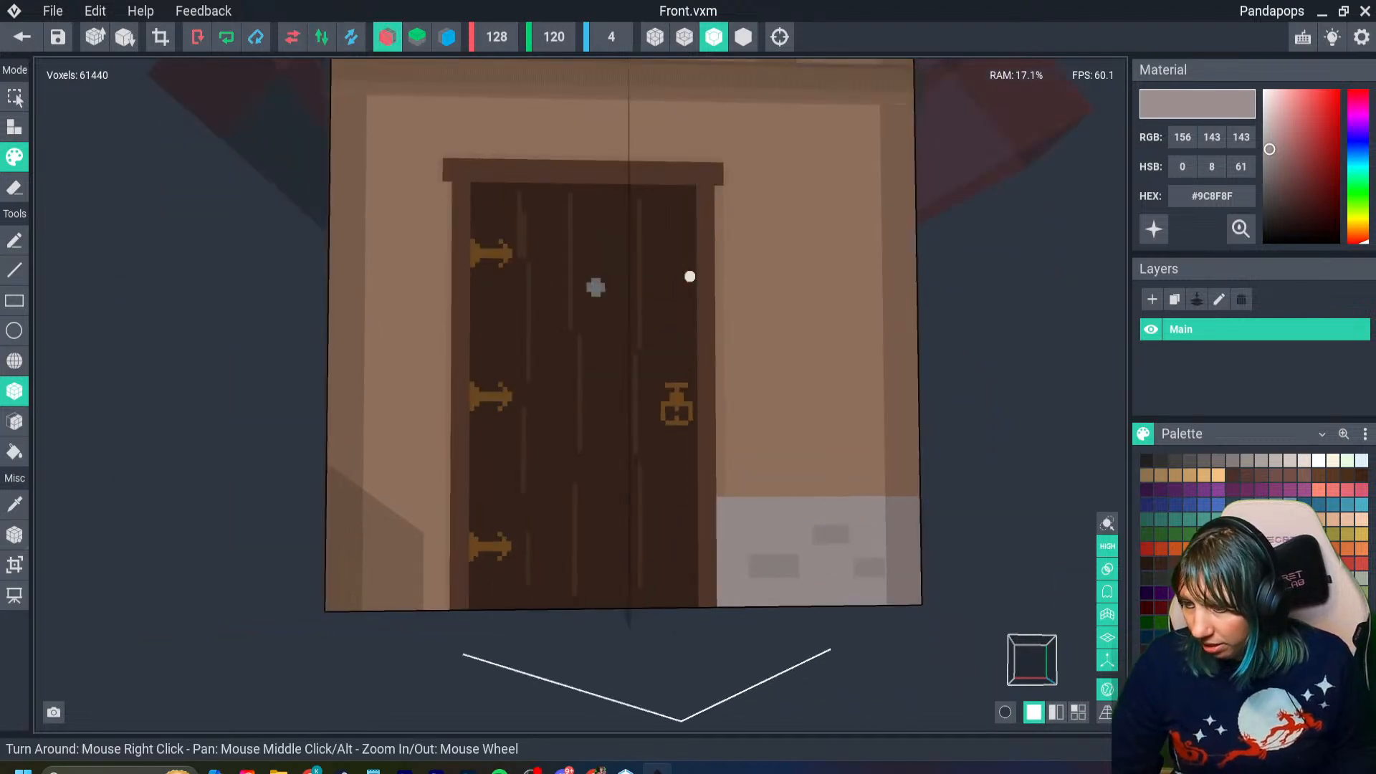
pyautogui.click(782, 522)
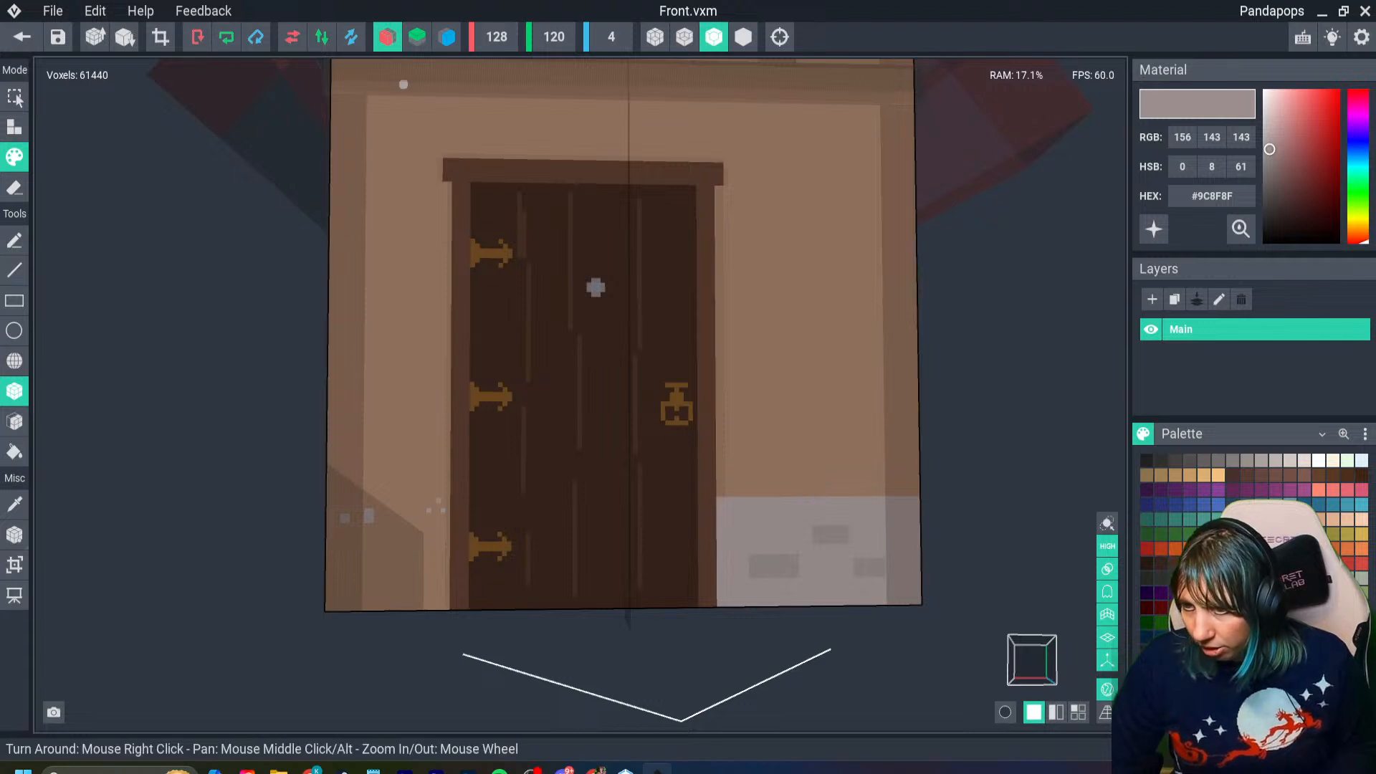
# - Paint the gray base across the lower wall from the adjacent corner to the door's hinge-side frame without mirroring
pyautogui.scroll(2, 815, 498)
pyautogui.scroll(1, 409, 502)
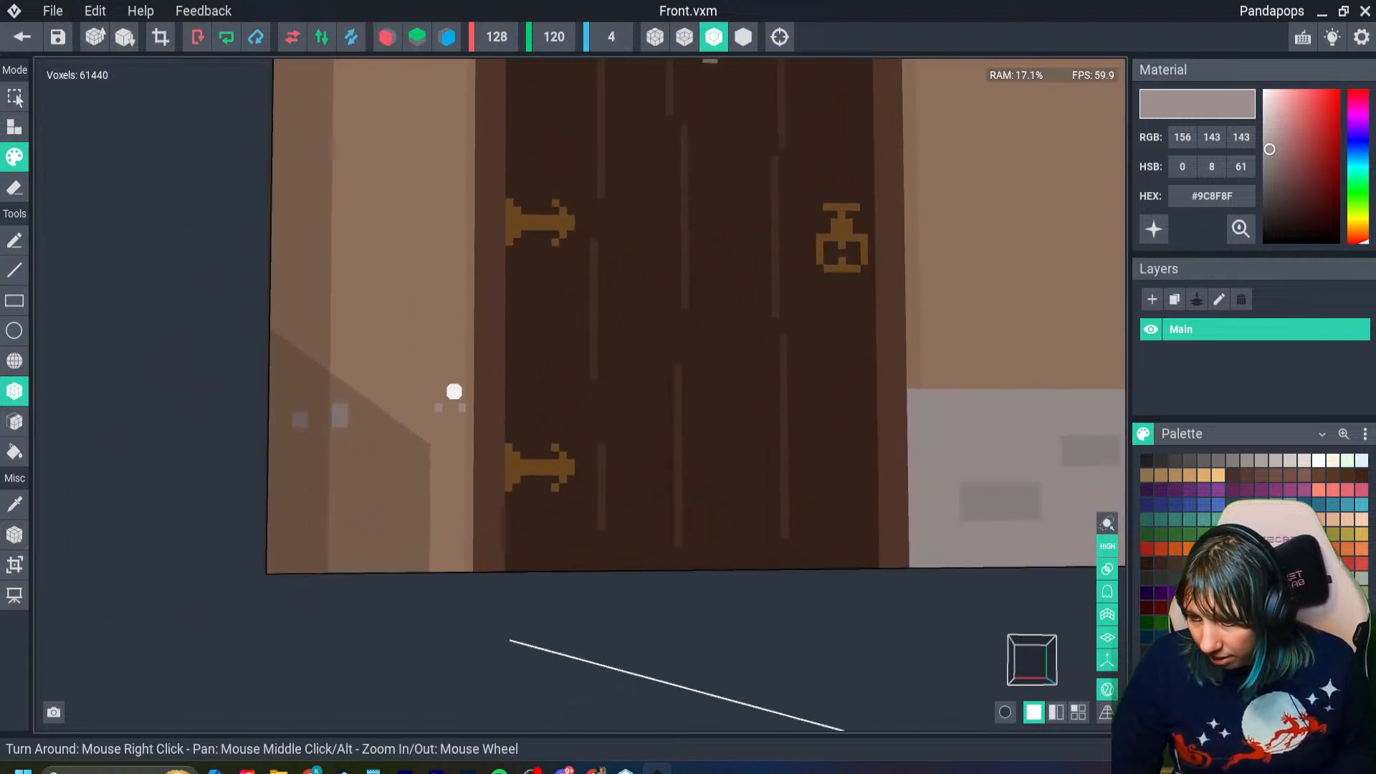
pyautogui.moveTo(456, 390); pyautogui.dragTo(270, 537)
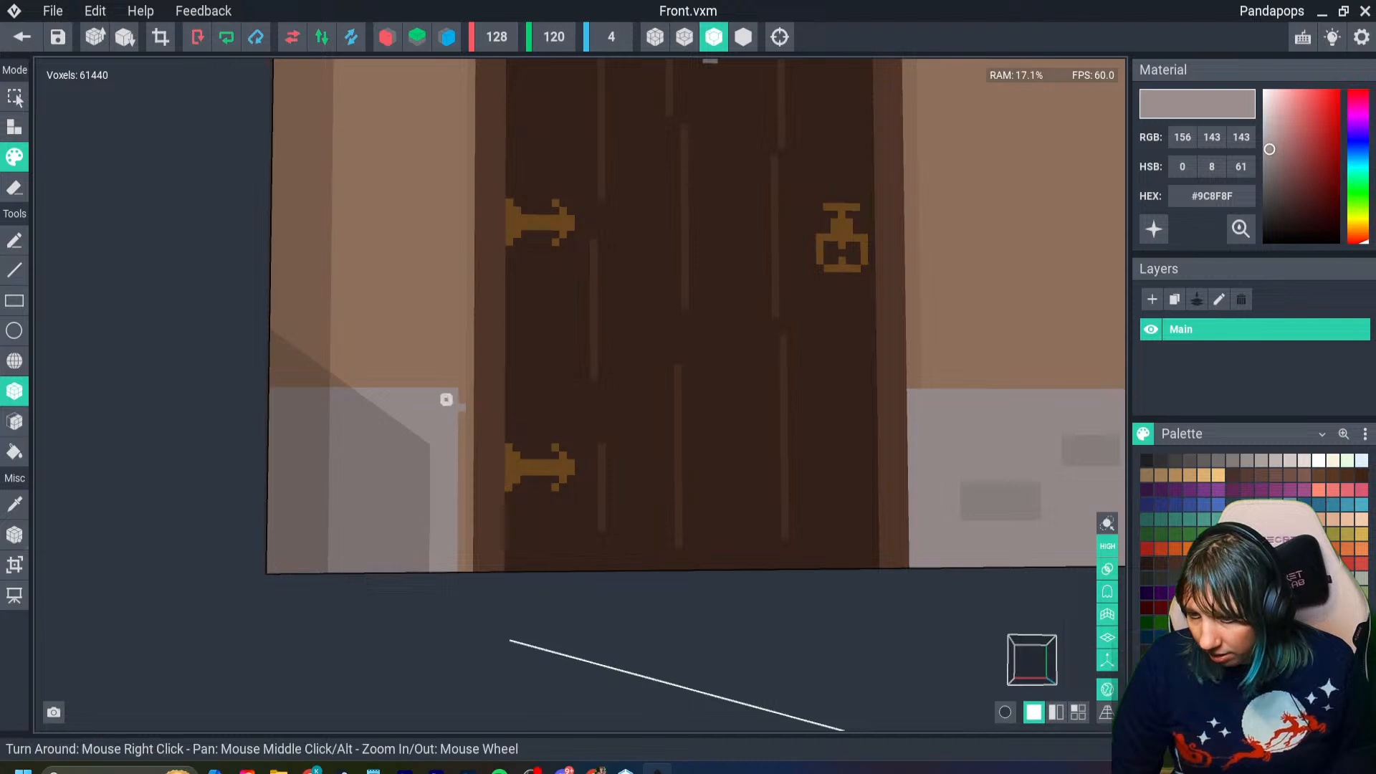
pyautogui.moveTo(462, 391); pyautogui.dragTo(460, 569)
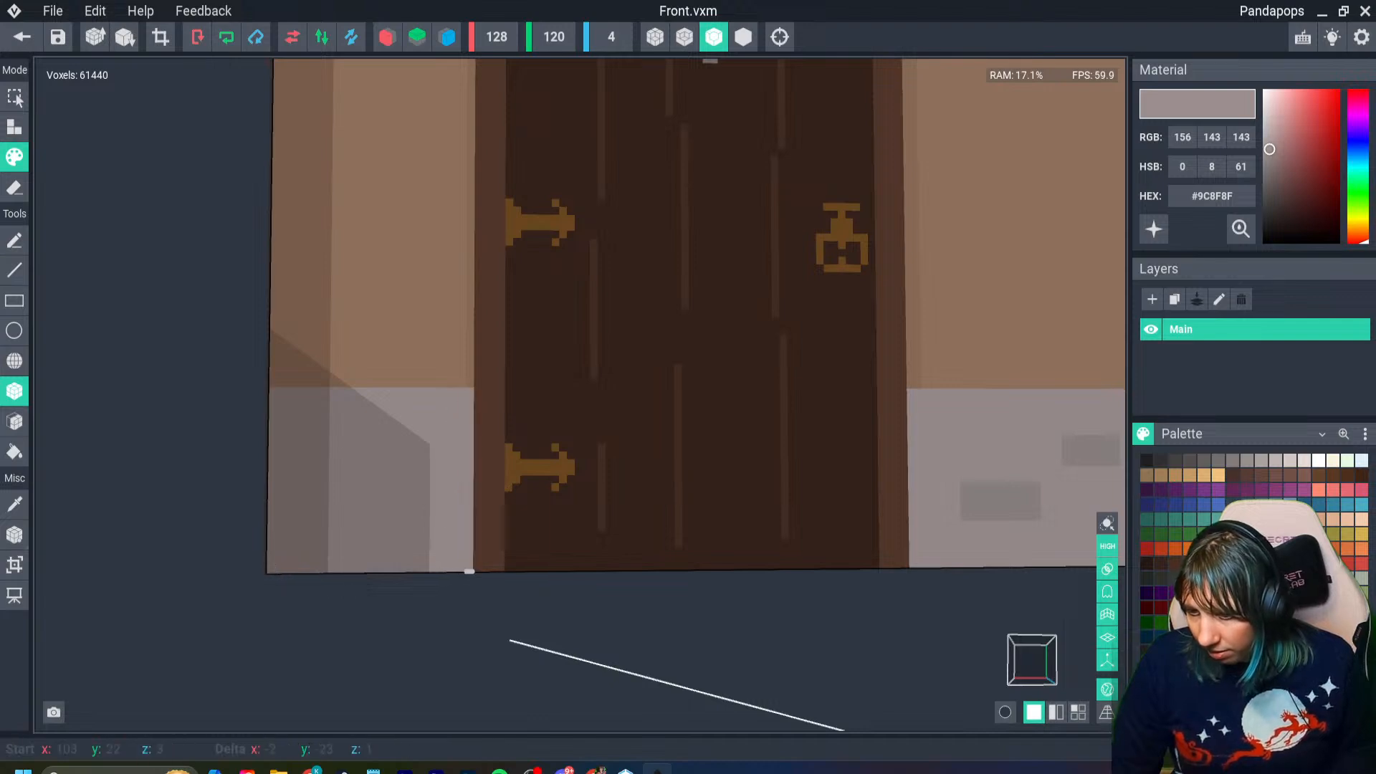
pyautogui.scroll(-3, 817, 286)
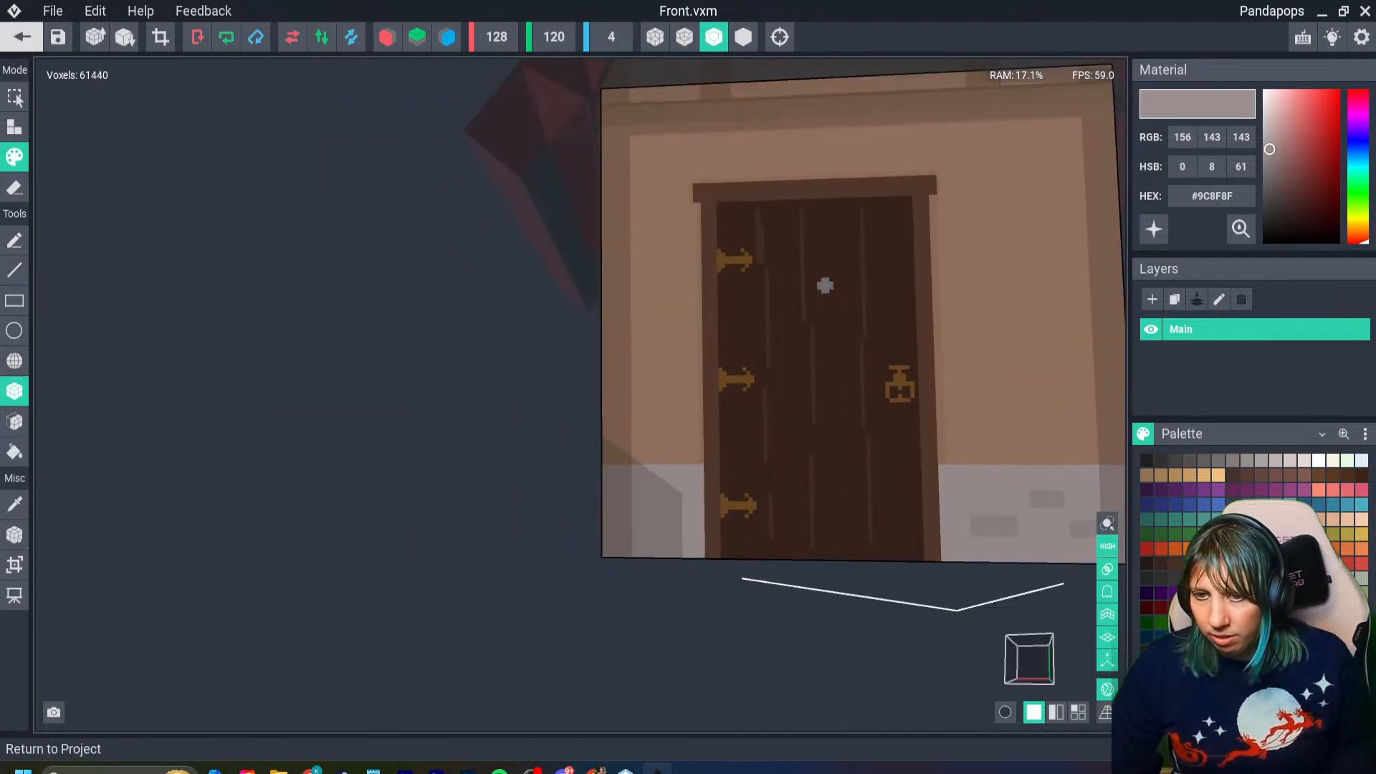
# - Save the Front model changes, return to the house project and inspect the gray base around the door
pyautogui.click(23, 37)
pyautogui.click(537, 283)
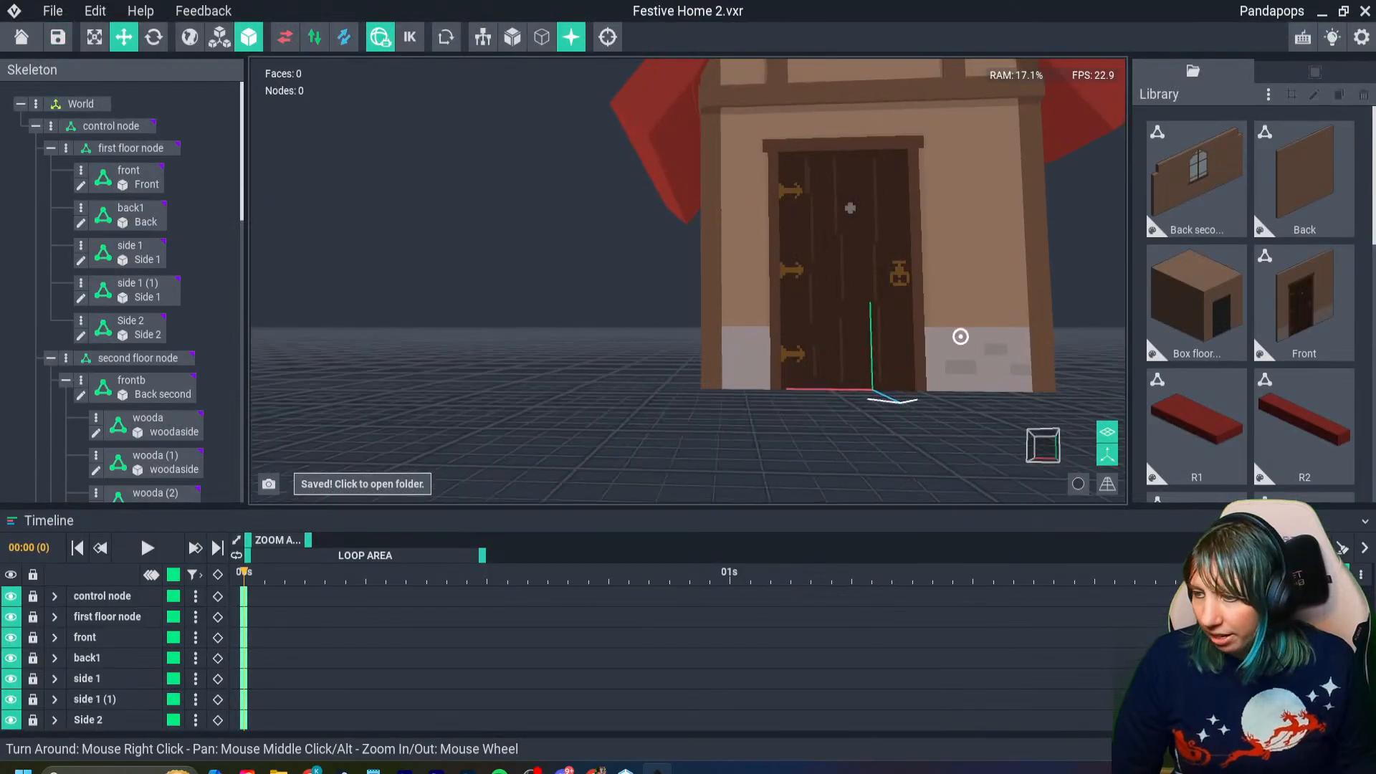
pyautogui.moveTo(960, 336); pyautogui.dragTo(1032, 337, button='right')
pyautogui.scroll(-5, 960, 336)
pyautogui.scroll(3, 958, 336)
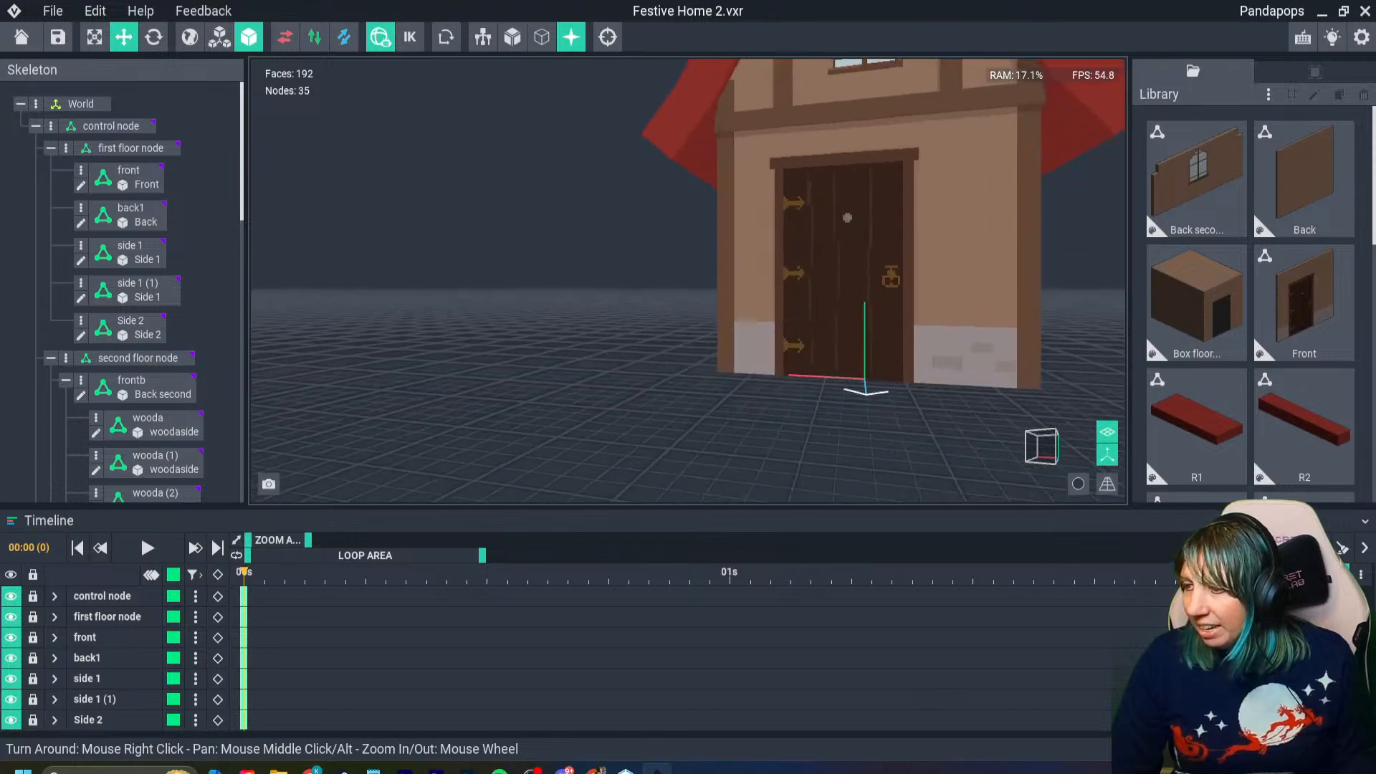
pyautogui.moveTo(853, 349); pyautogui.dragTo(883, 352, button='right')
pyautogui.scroll(3, 882, 349)
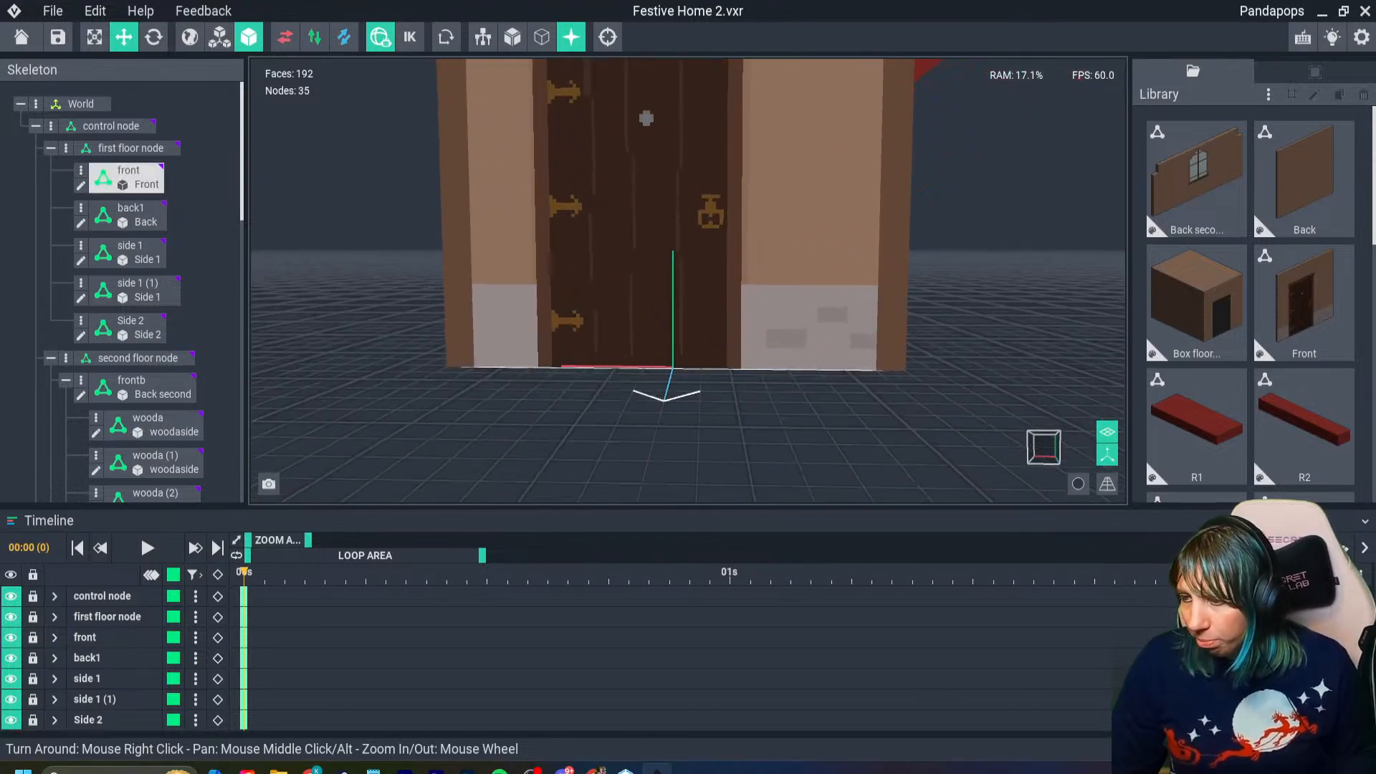
# - Reopen the Front wall model and paint the wall color #967560 over the upper half of the handle-side gray base
pyautogui.click(881, 349)
pyautogui.doubleClick(881, 350)
pyautogui.moveTo(728, 436); pyautogui.dragTo(735, 443, button='right')
pyautogui.scroll(3, 735, 444)
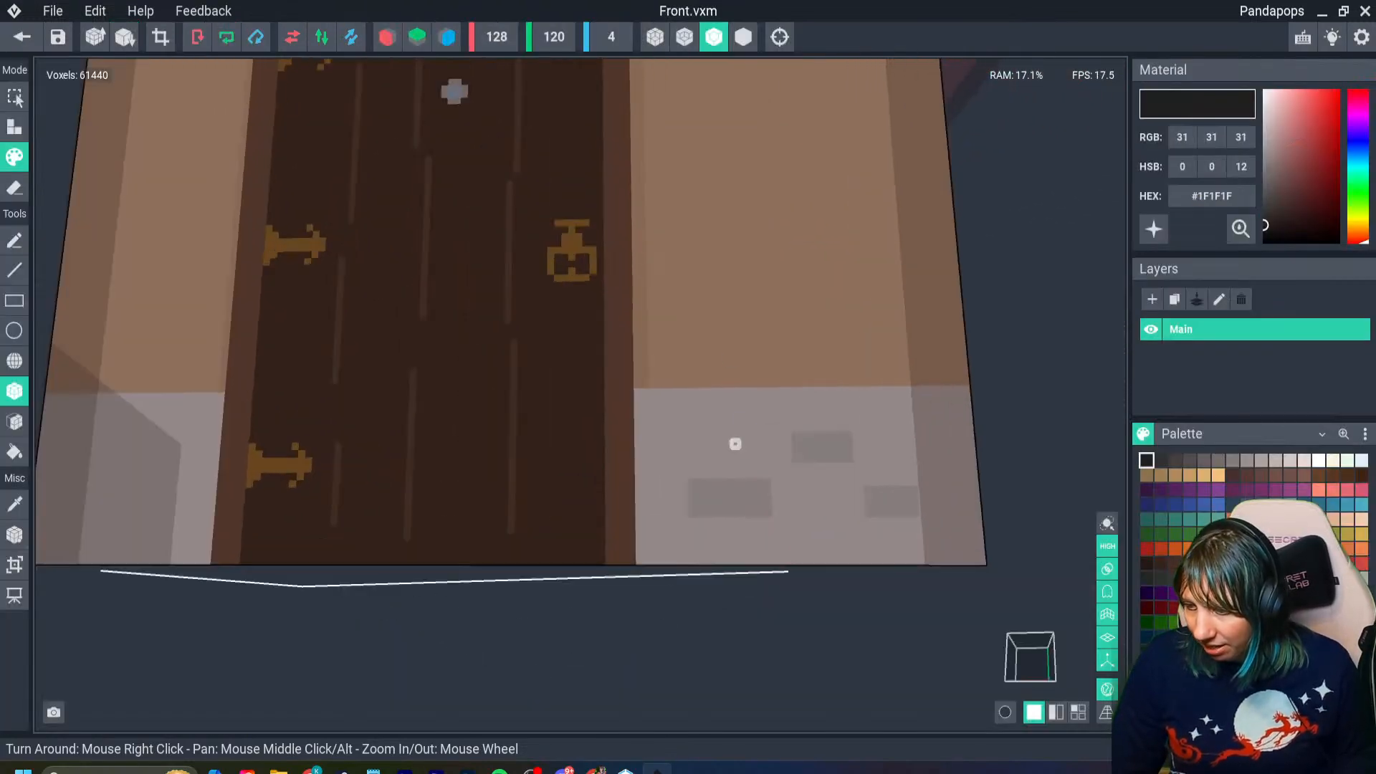
pyautogui.press('i')
pyautogui.click(731, 347)
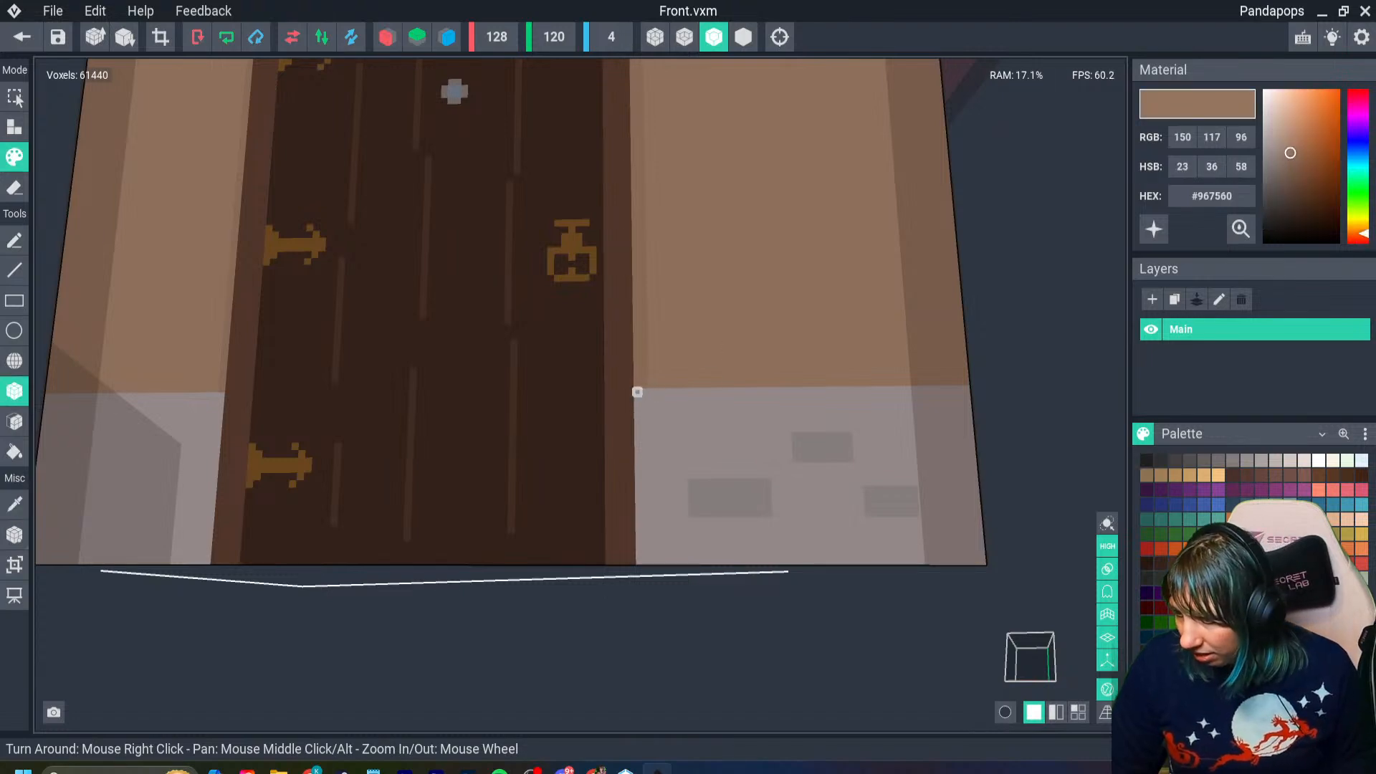
pyautogui.moveTo(635, 389); pyautogui.dragTo(976, 474)
# - Restore the darker #8E6D59 shading strip beside the door frame on the handle side, down to the lowered base
pyautogui.press('i')
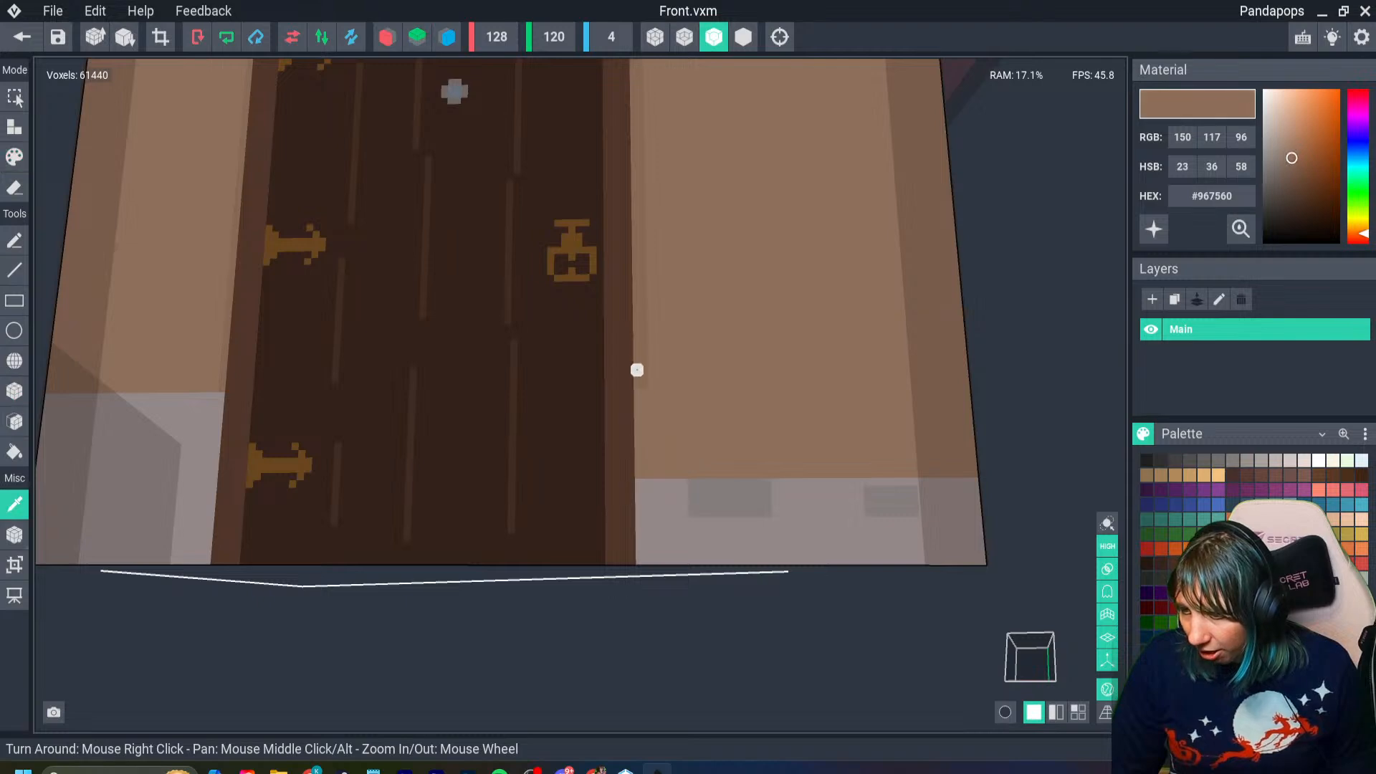
pyautogui.click(642, 387)
pyautogui.moveTo(635, 473); pyautogui.dragTo(894, 470, button='middle')
# - Mark the lowered base height on the hinge side with X-axis mirroring and paint over the gray above it in #967560
pyautogui.click(387, 37)
pyautogui.press('i')
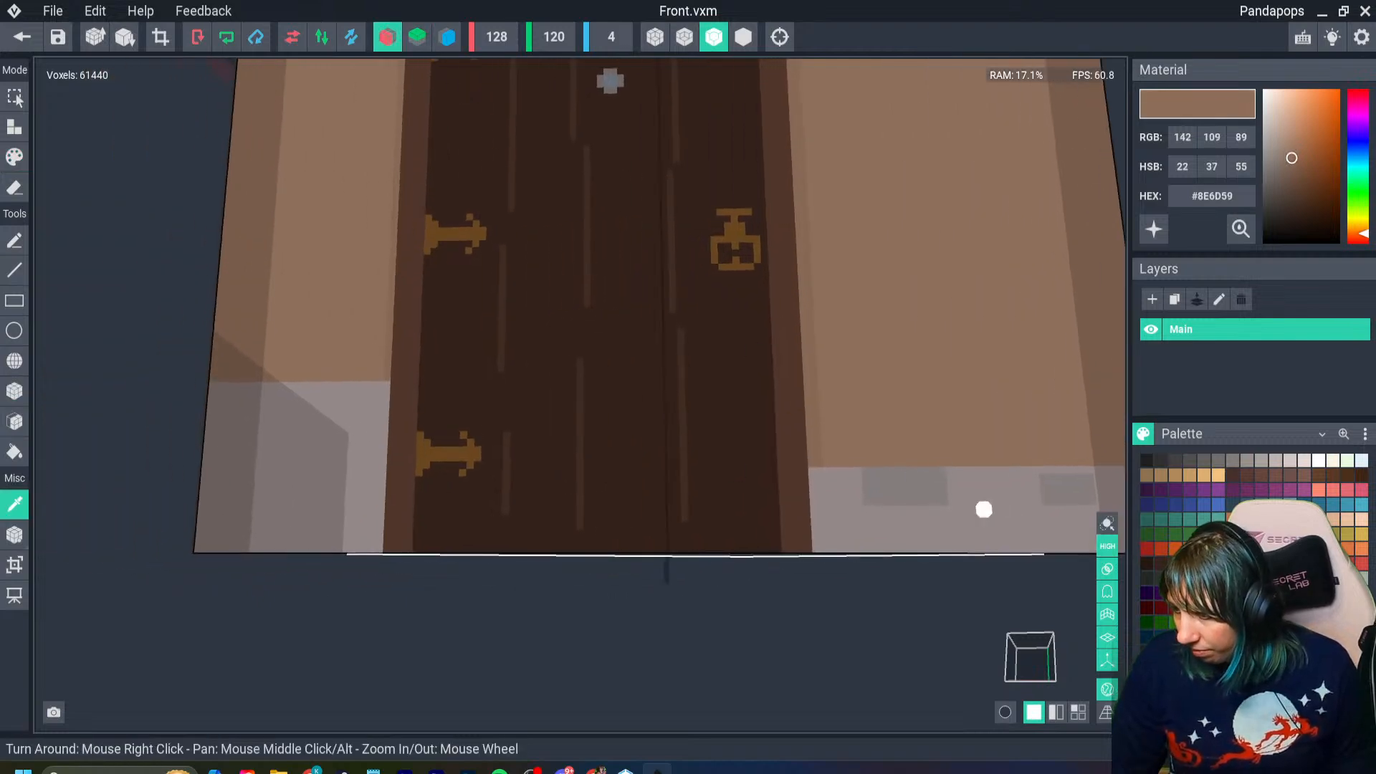
pyautogui.click(984, 506)
pyautogui.press('i')
pyautogui.click(1001, 439)
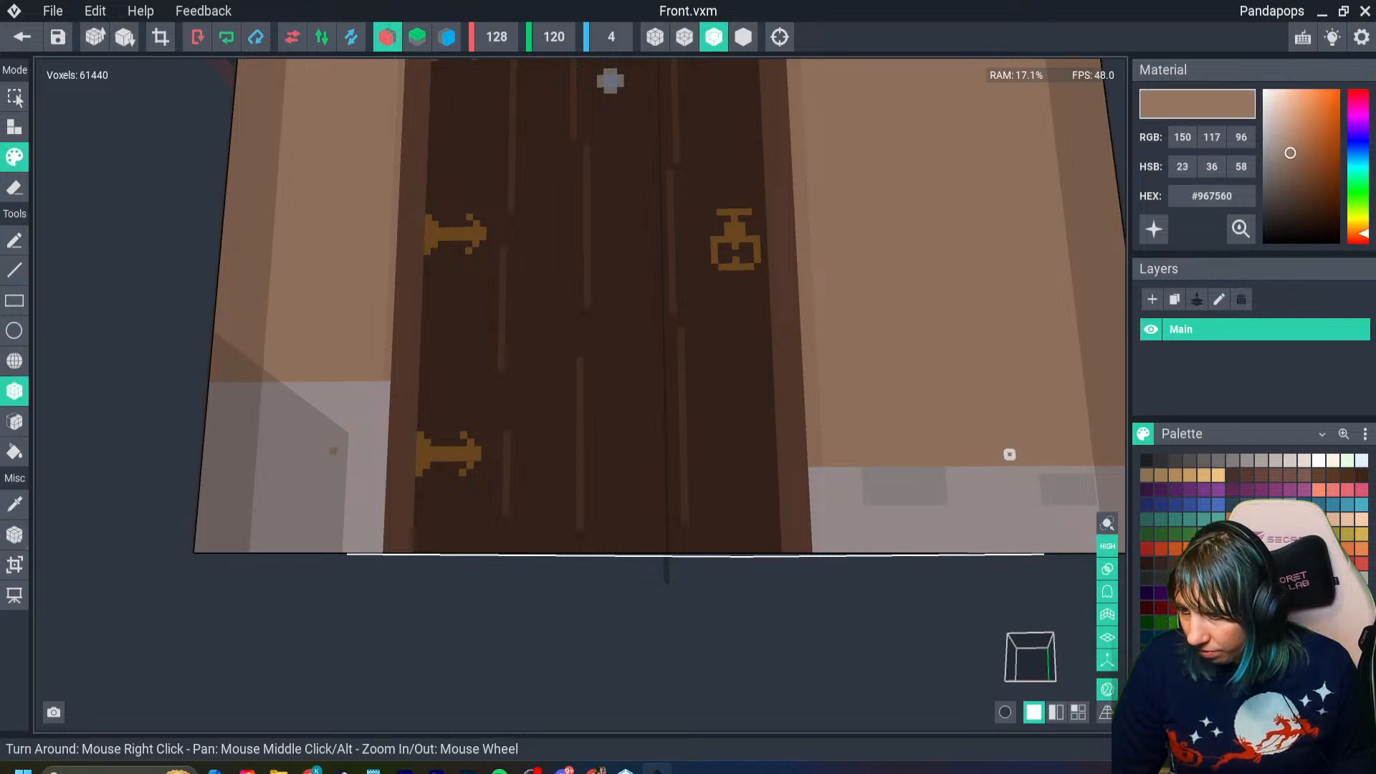
pyautogui.moveTo(1010, 463); pyautogui.dragTo(956, 462)
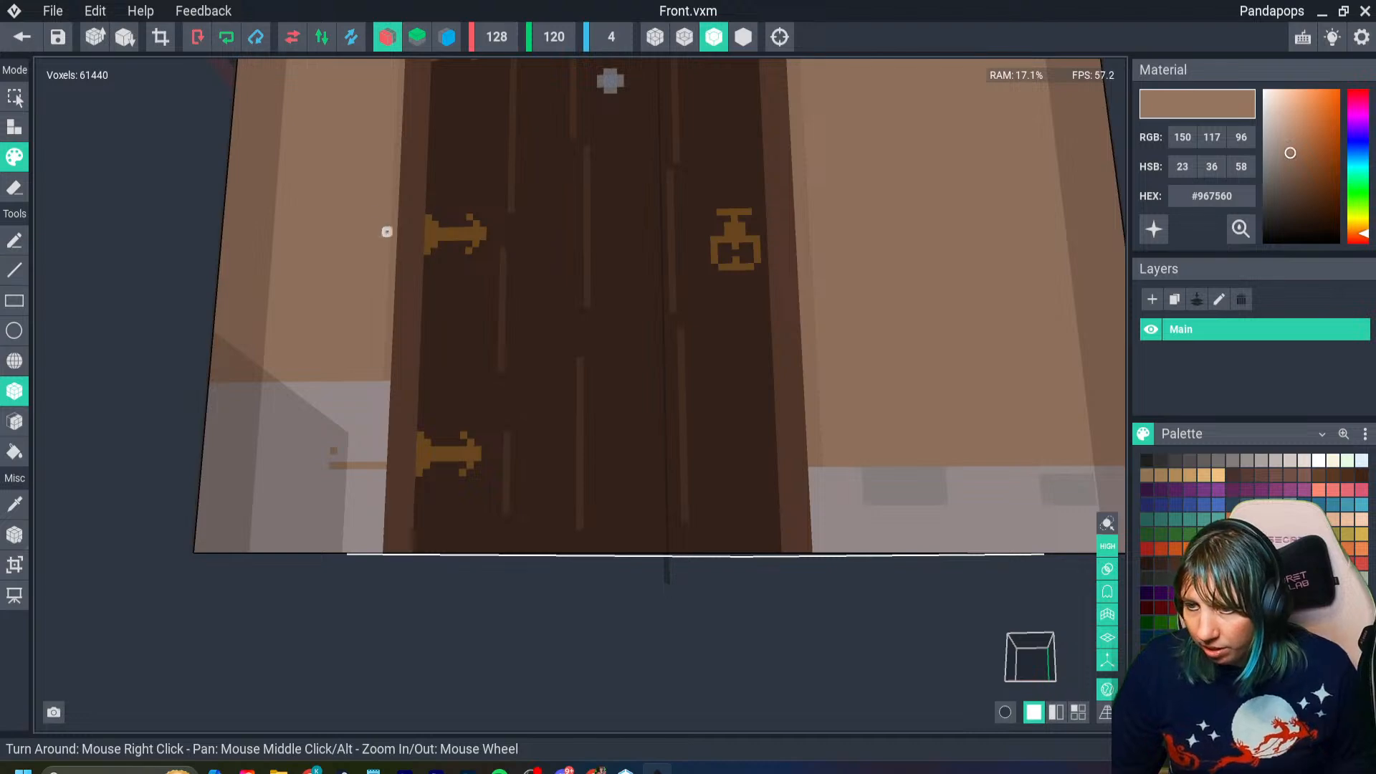
pyautogui.click(387, 37)
pyautogui.moveTo(375, 464)
pyautogui.mouseDown()
pyautogui.moveTo(316, 458)
pyautogui.moveTo(209, 390)
pyautogui.moveTo(214, 344)
pyautogui.moveTo(214, 358)
pyautogui.mouseUp()
# - Restore the #8E6D59 shading strip beside the door frame on the hinge side, down to the gray base
pyautogui.press('i')
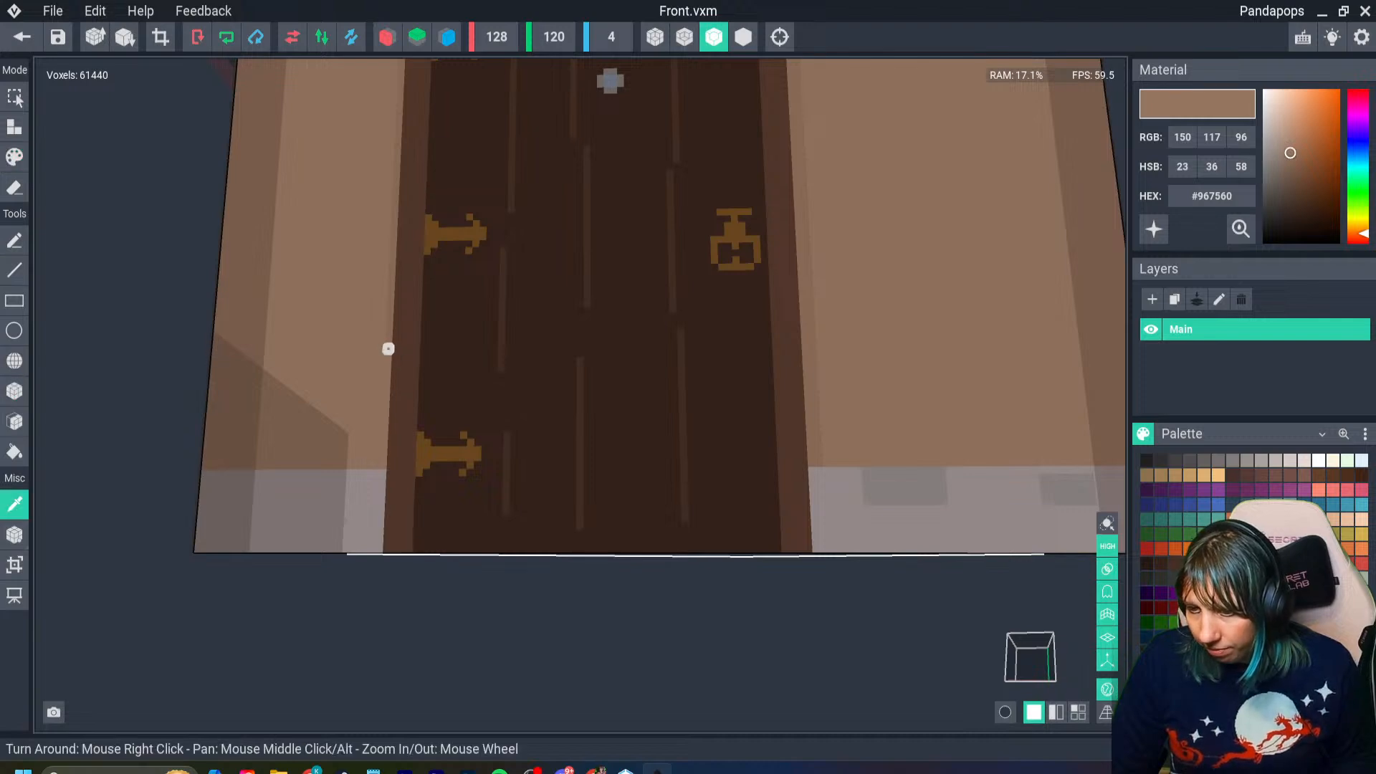
pyautogui.click(387, 349)
pyautogui.moveTo(387, 347); pyautogui.dragTo(381, 464)
pyautogui.scroll(-5, 583, 513)
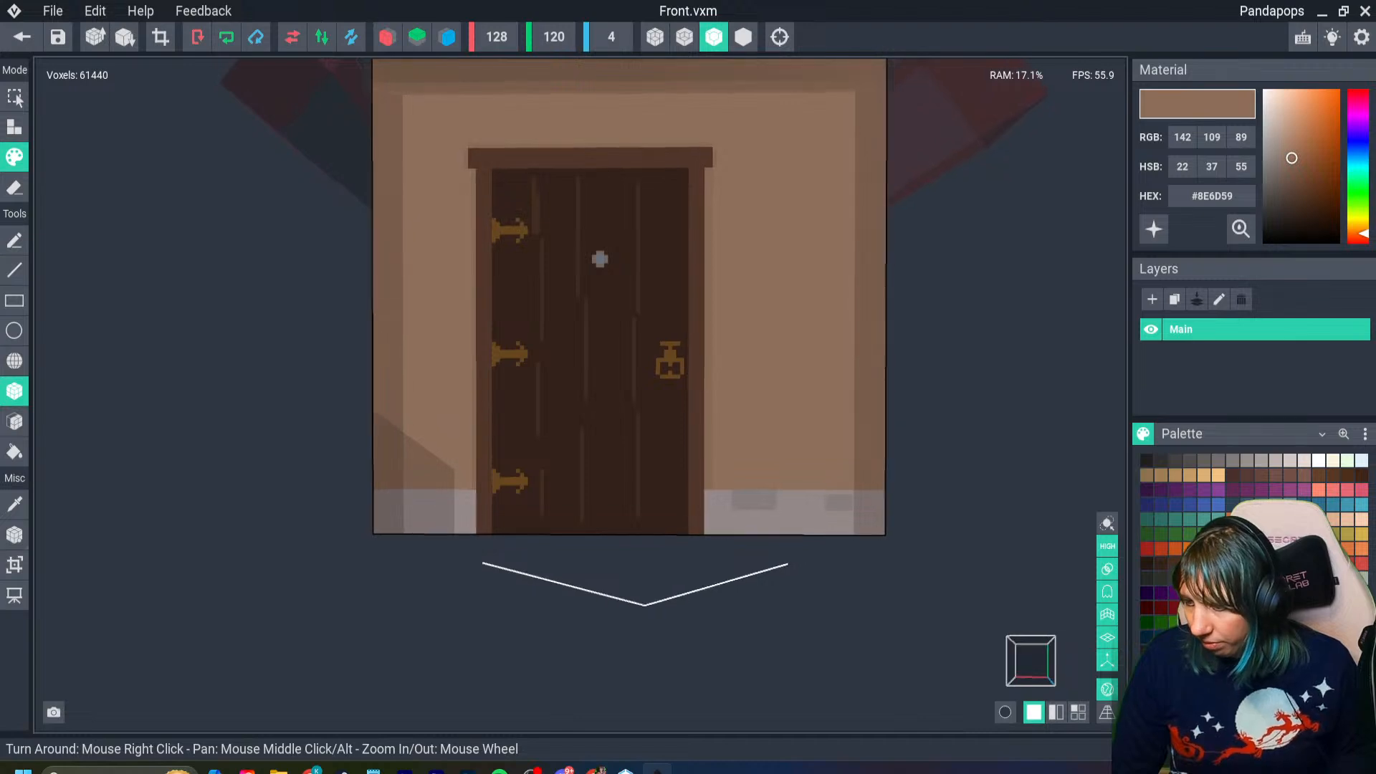
# - Save the Front model, check the lowered base on the assembled house and save the Festive Home 2 project
pyautogui.click(21, 37)
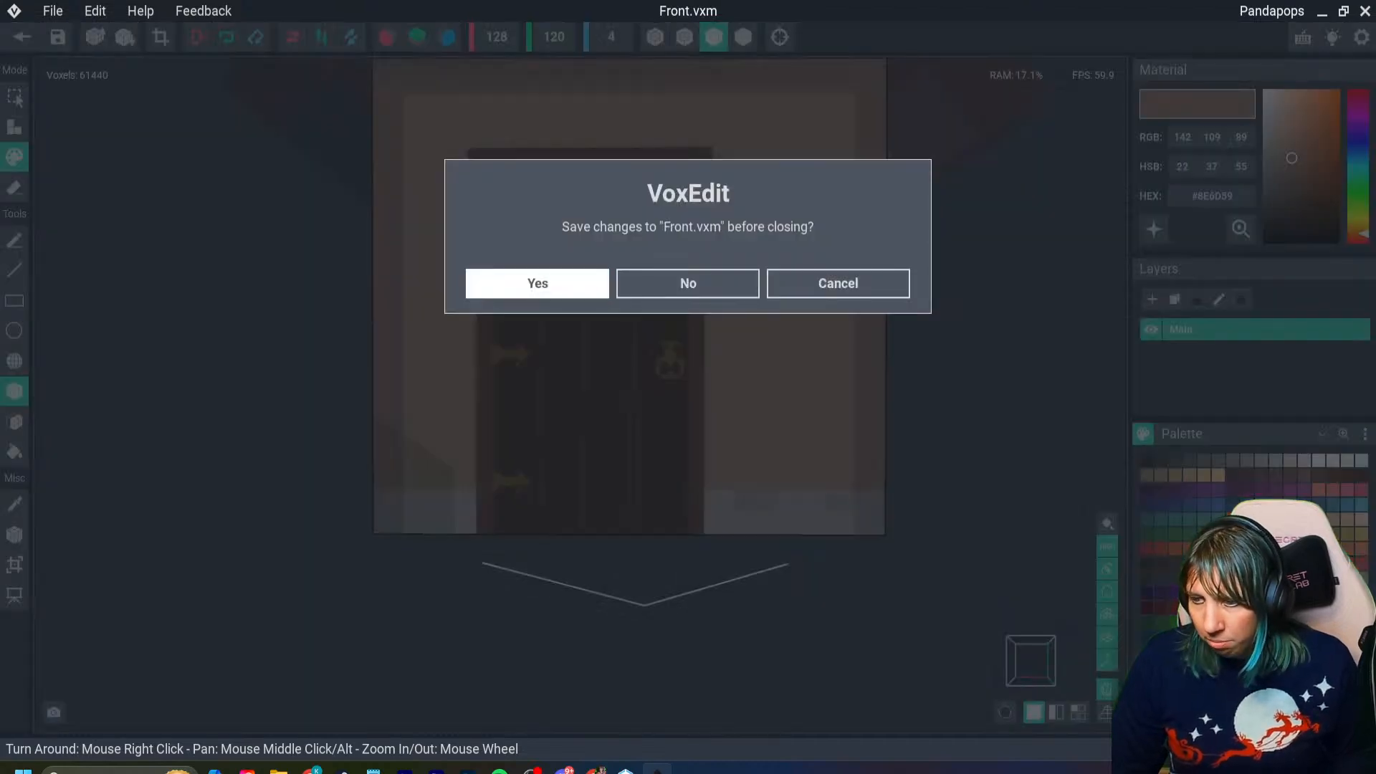
pyautogui.click(537, 283)
pyautogui.moveTo(659, 287); pyautogui.dragTo(688, 283, button='right')
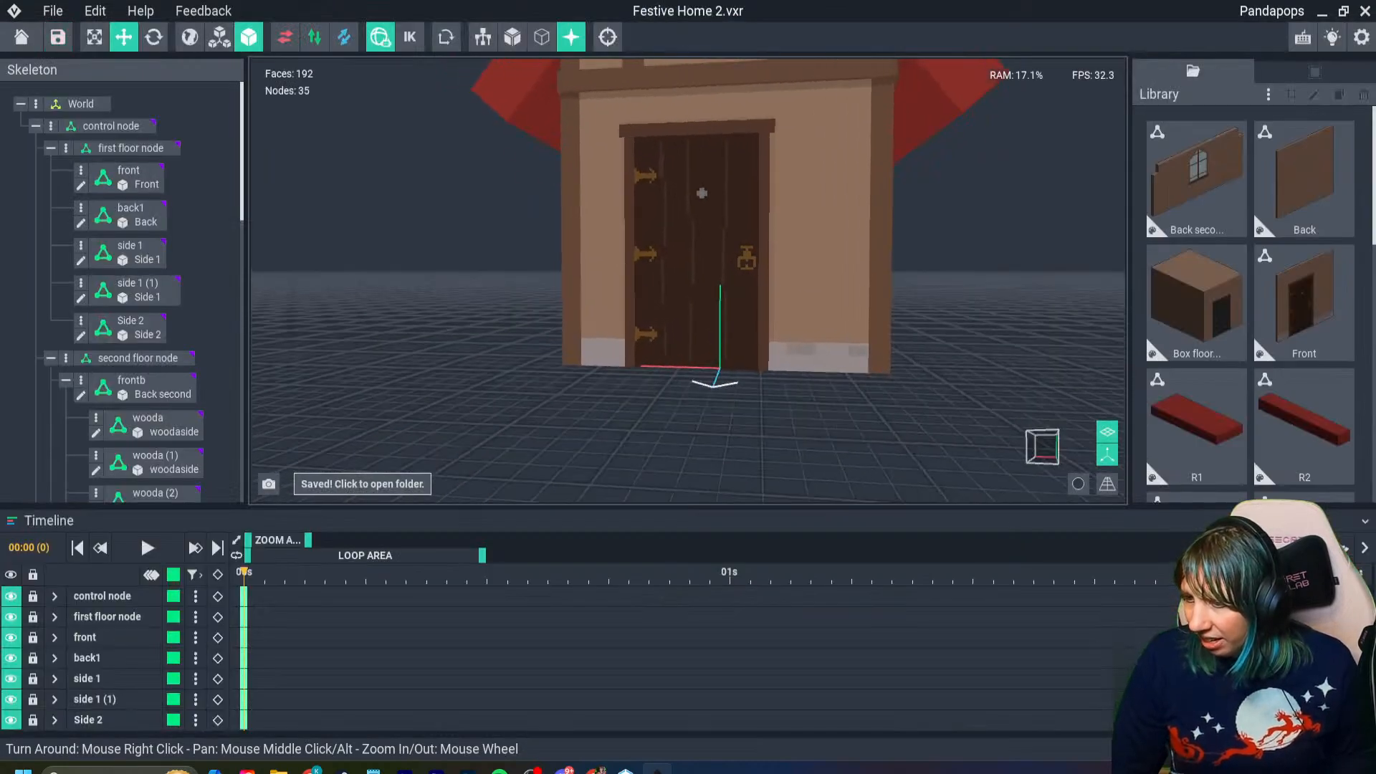
pyautogui.scroll(-4, 688, 284)
pyautogui.moveTo(869, 359)
pyautogui.mouseDown(button='right')
pyautogui.moveTo(788, 358)
pyautogui.moveTo(878, 362)
pyautogui.mouseUp(button='right')
pyautogui.scroll(4, 878, 362)
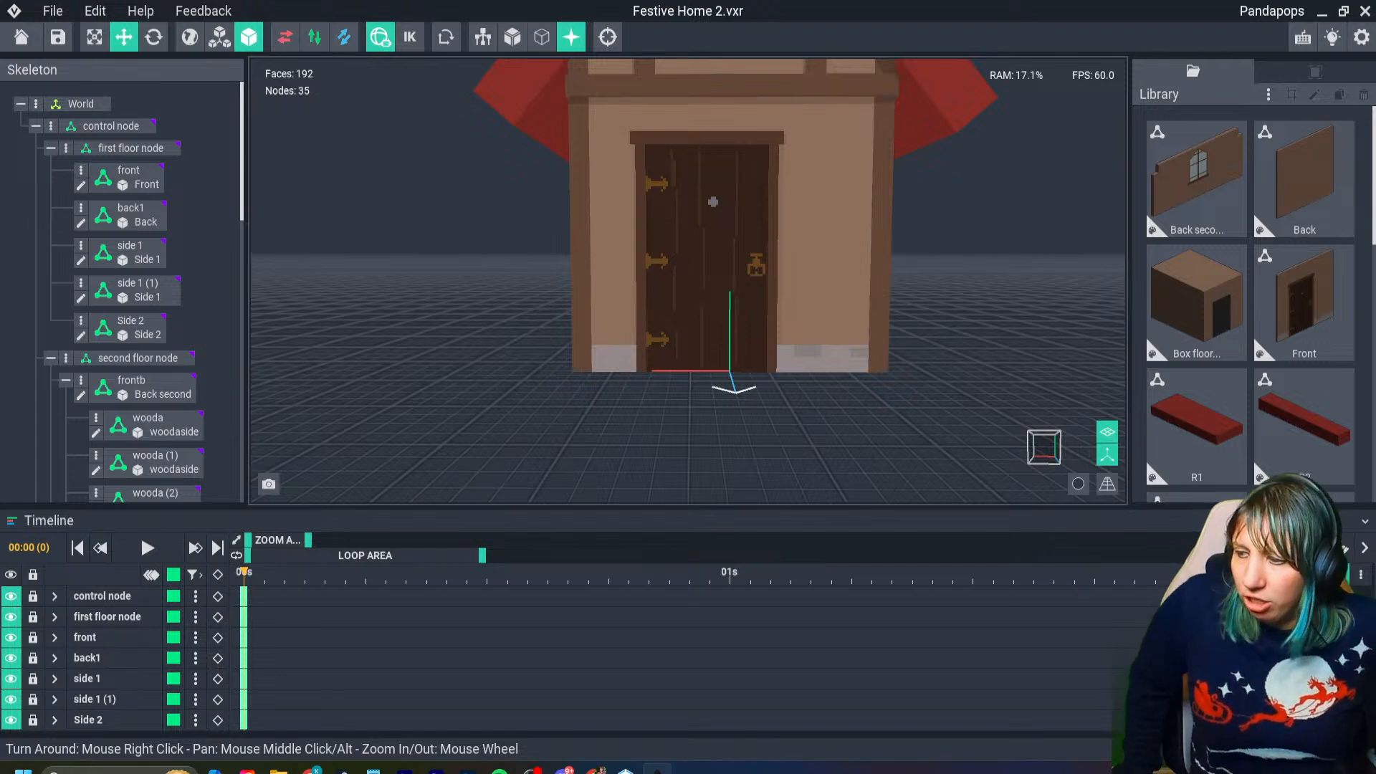
pyautogui.moveTo(789, 344); pyautogui.dragTo(846, 342, button='right')
pyautogui.scroll(-5, 879, 341)
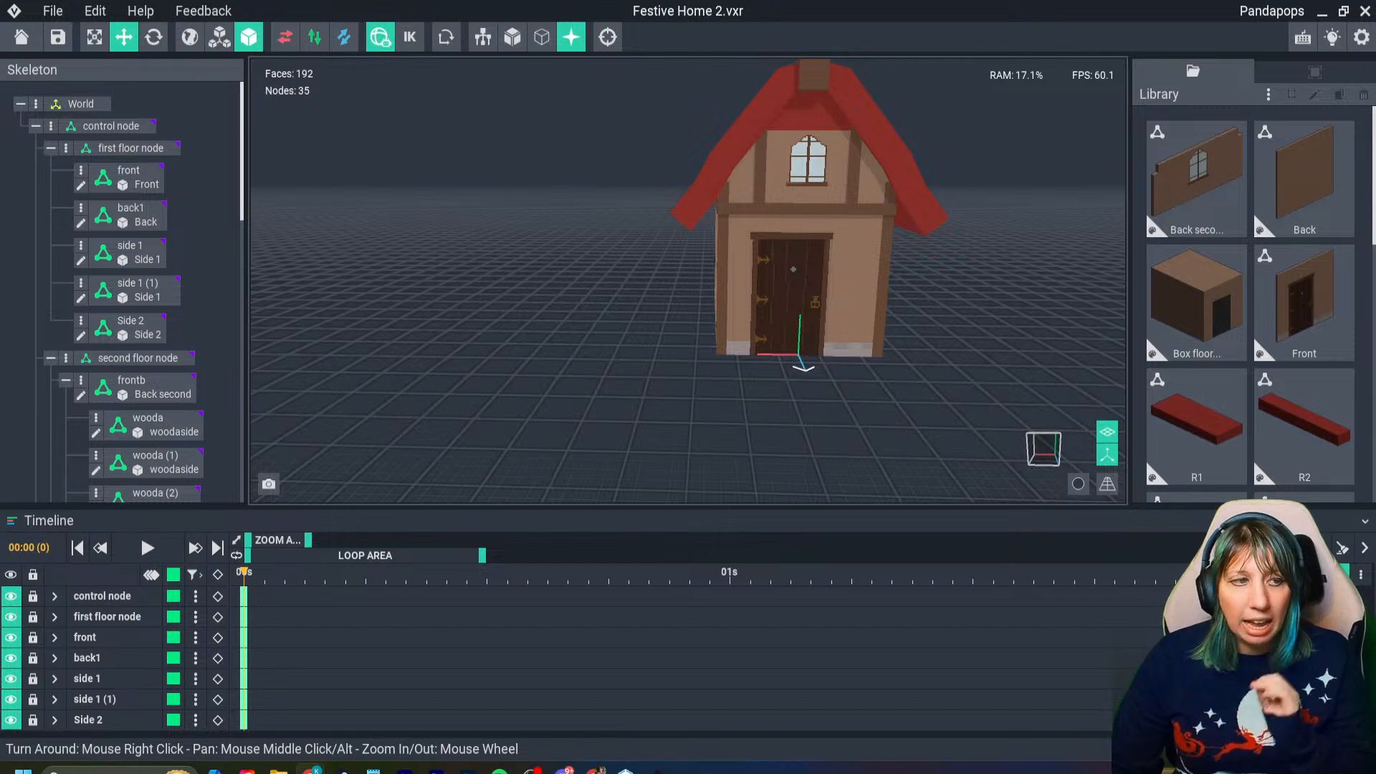
pyautogui.hotkey('ctrl', 's')
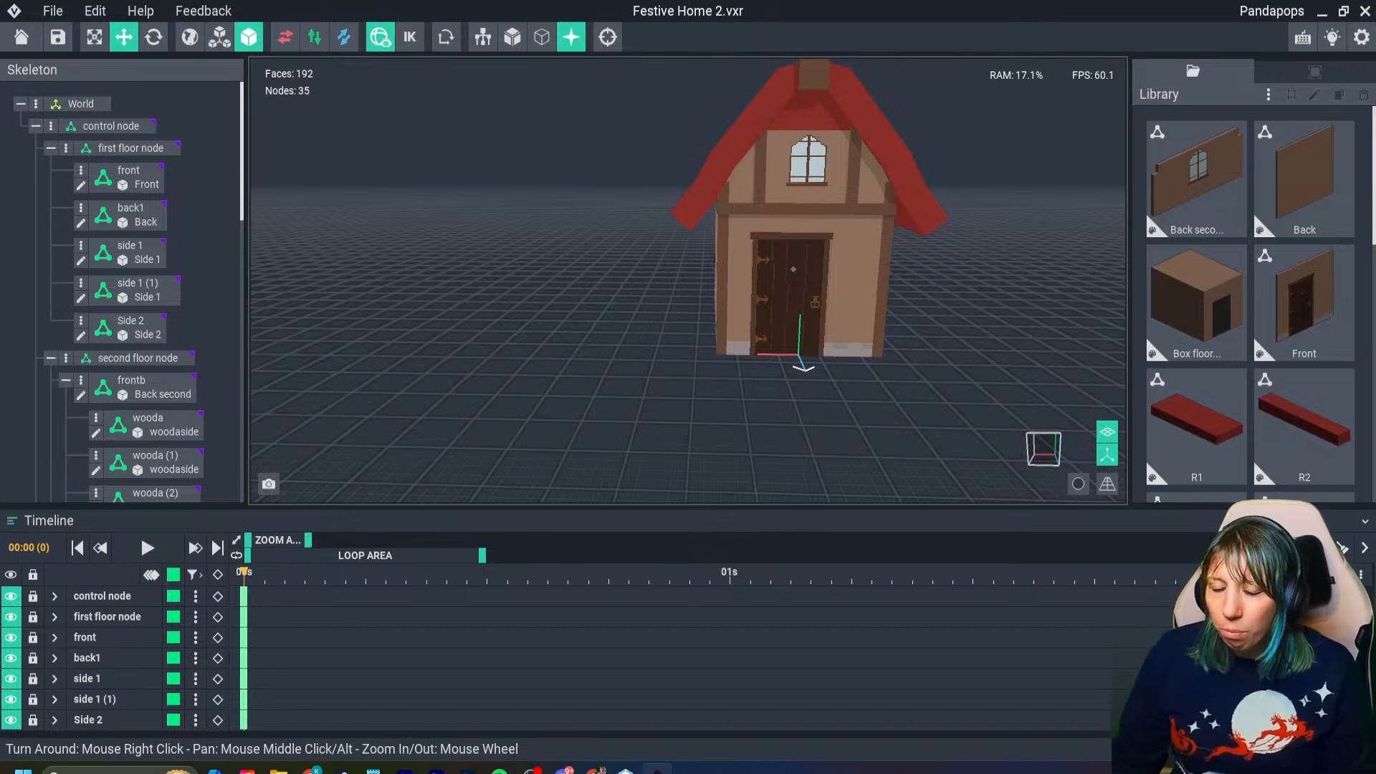
# - Open the Front wall model again and paint #967560 over the excess gray on the wall's handle-side edge
pyautogui.moveTo(773, 346); pyautogui.dragTo(774, 346, button='right')
pyautogui.click(774, 345)
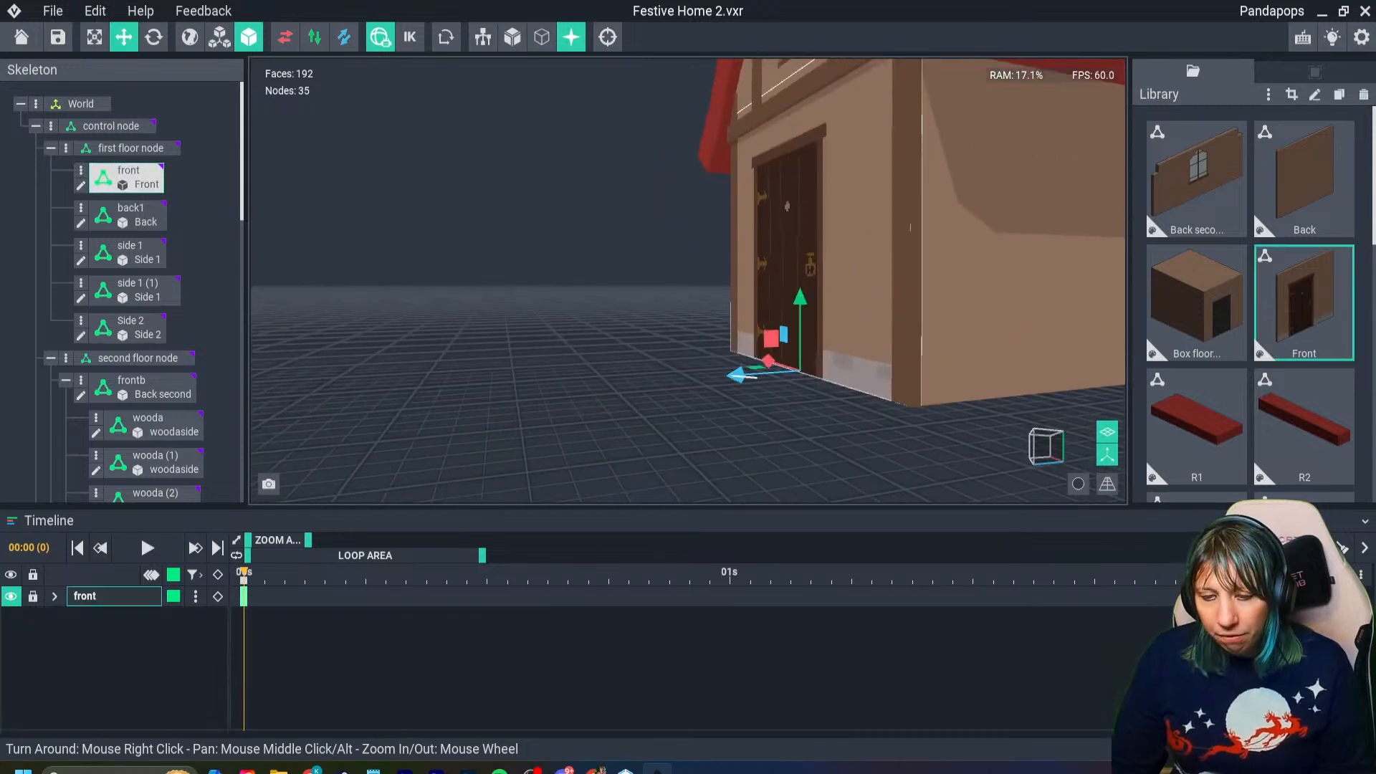
pyautogui.press('Tab')
pyautogui.moveTo(896, 528); pyautogui.dragTo(893, 528, button='right')
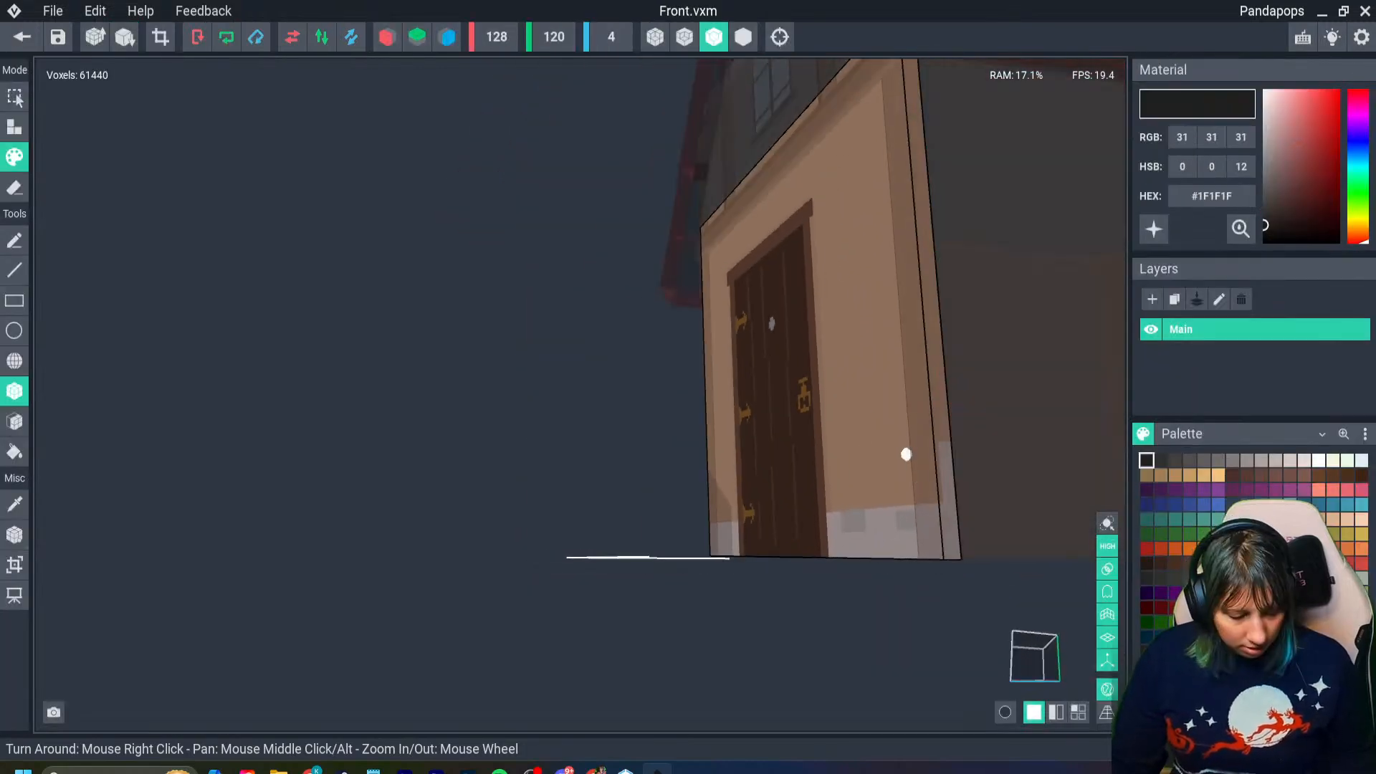
pyautogui.press('i')
pyautogui.click(901, 451)
pyautogui.moveTo(901, 451); pyautogui.dragTo(914, 461, button='right')
pyautogui.moveTo(926, 445)
pyautogui.mouseDown()
pyautogui.moveTo(933, 496)
pyautogui.moveTo(919, 440)
pyautogui.mouseUp()
pyautogui.moveTo(923, 425); pyautogui.dragTo(922, 425, button='right')
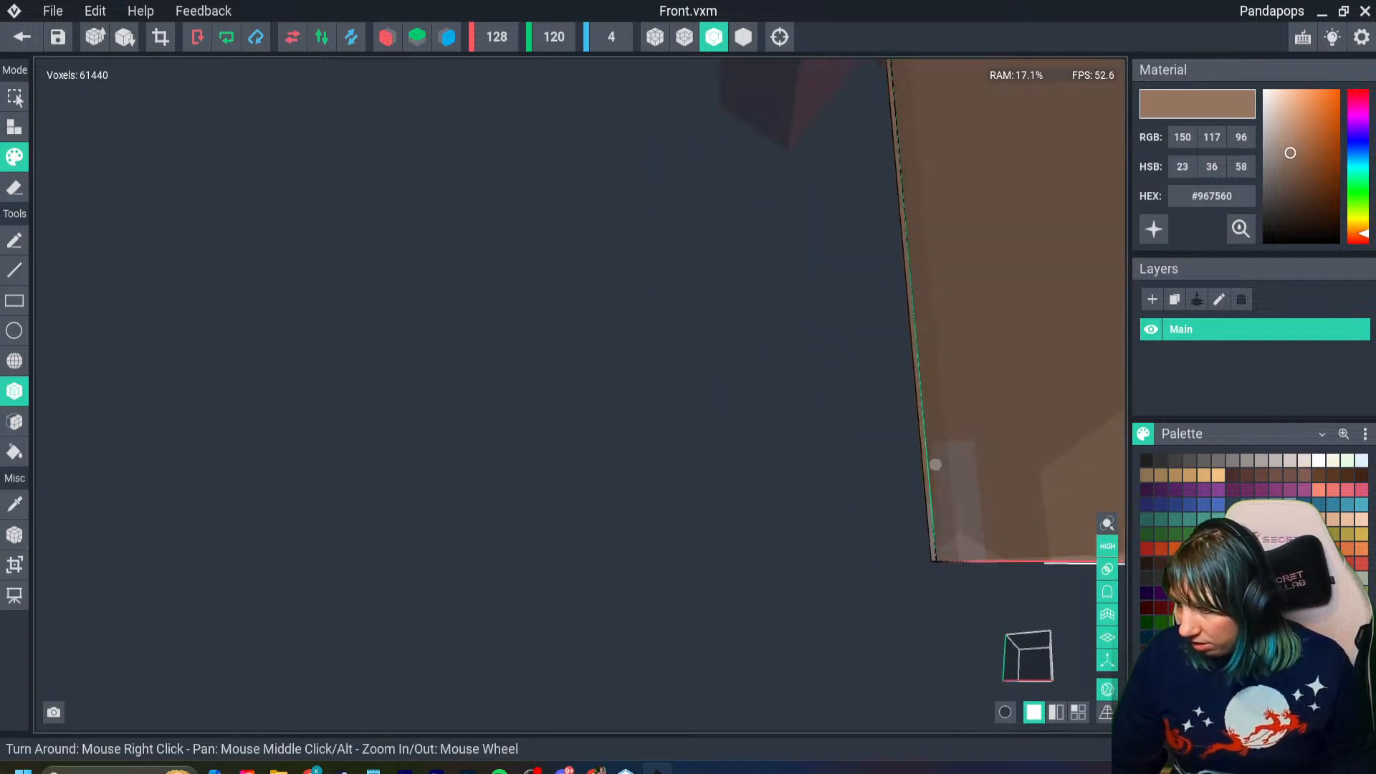
pyautogui.moveTo(977, 497); pyautogui.dragTo(896, 495, button='right')
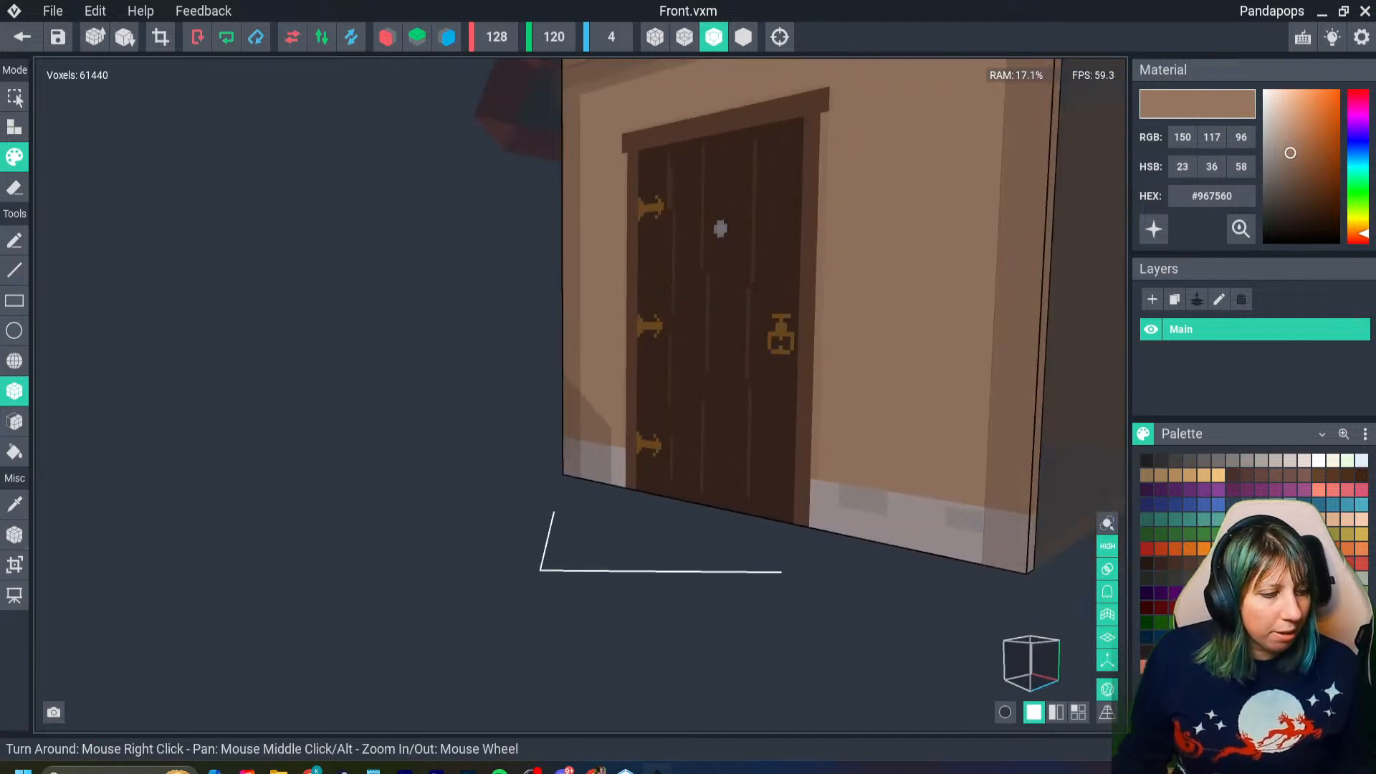
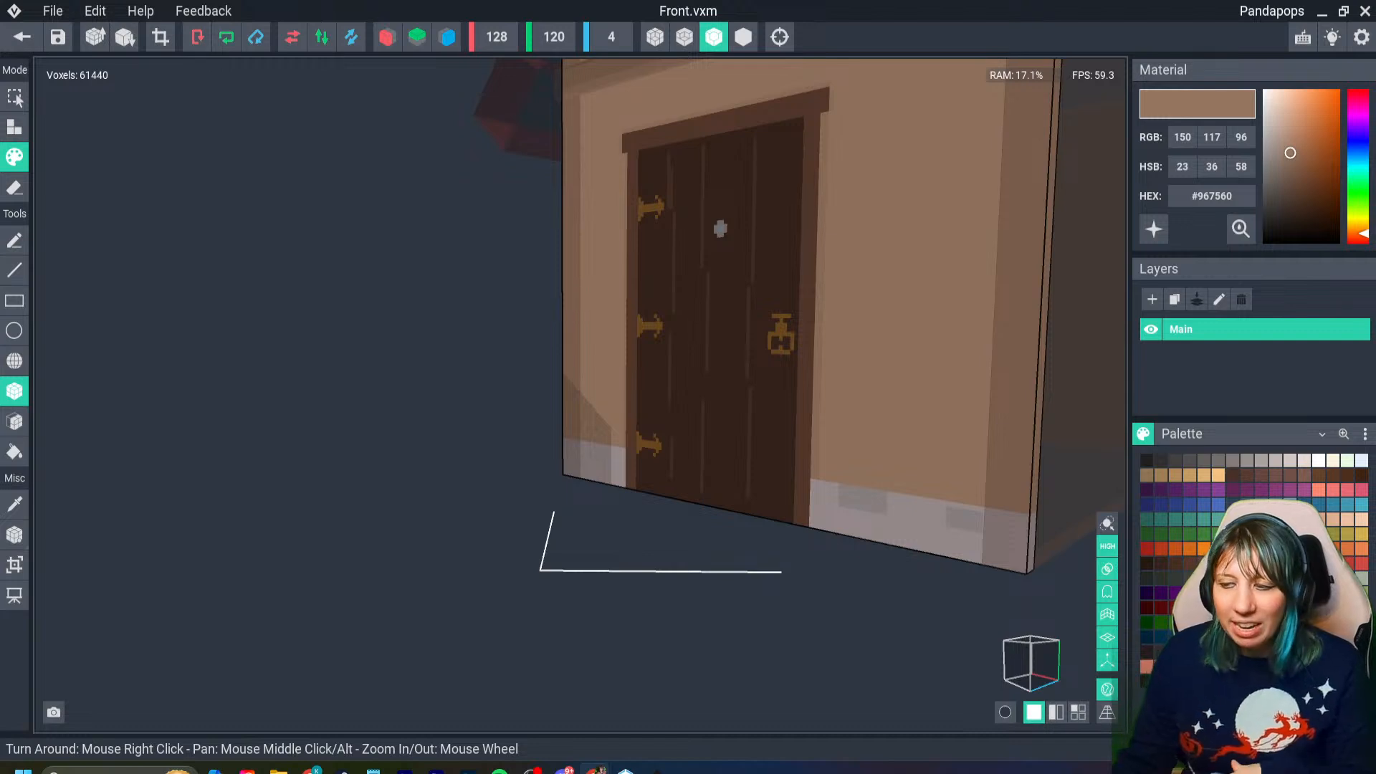
# - Sample the base gray #9C8F8F and flood-fill the two darker bricks in the Front wall's base on the handle side
pyautogui.moveTo(983, 492); pyautogui.dragTo(767, 516, button='right')
pyautogui.click(767, 516)
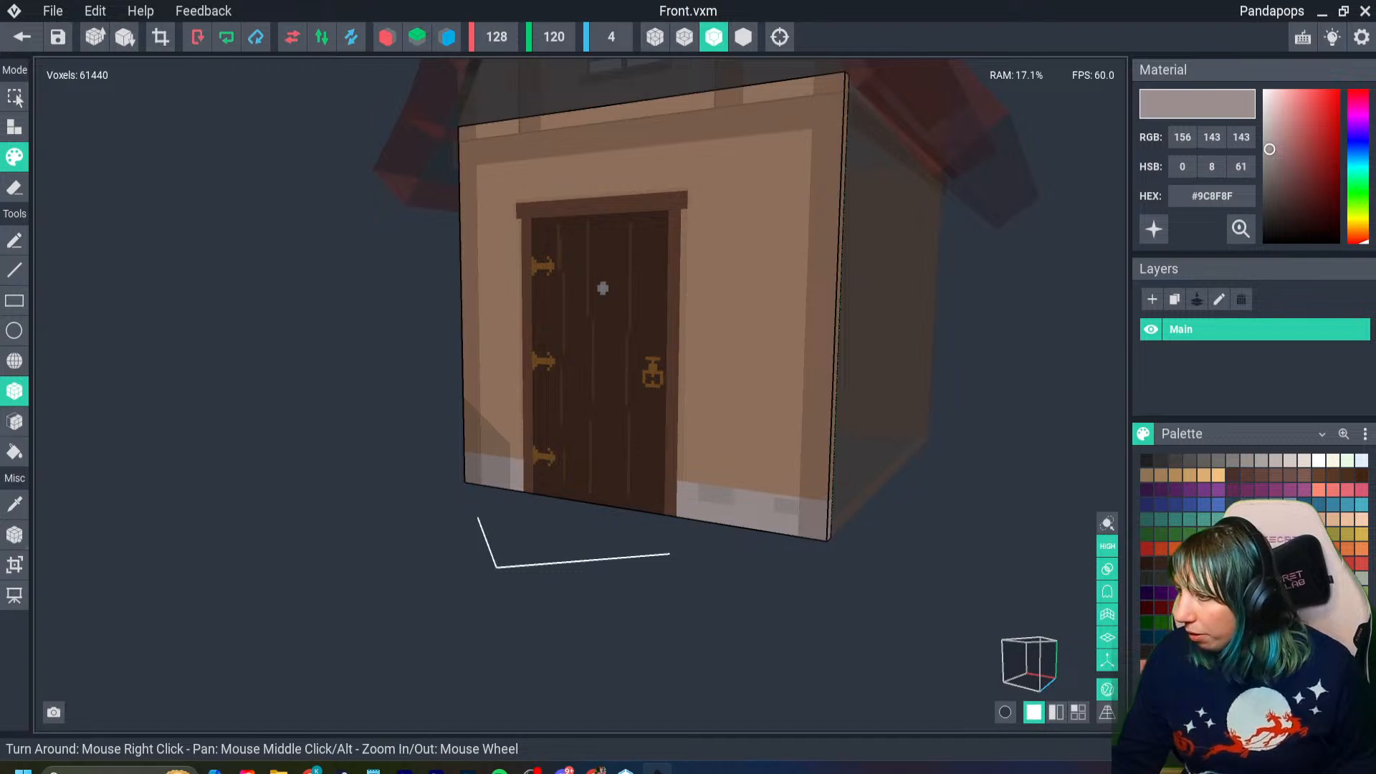
pyautogui.moveTo(1358, 235); pyautogui.dragTo(1358, 90)
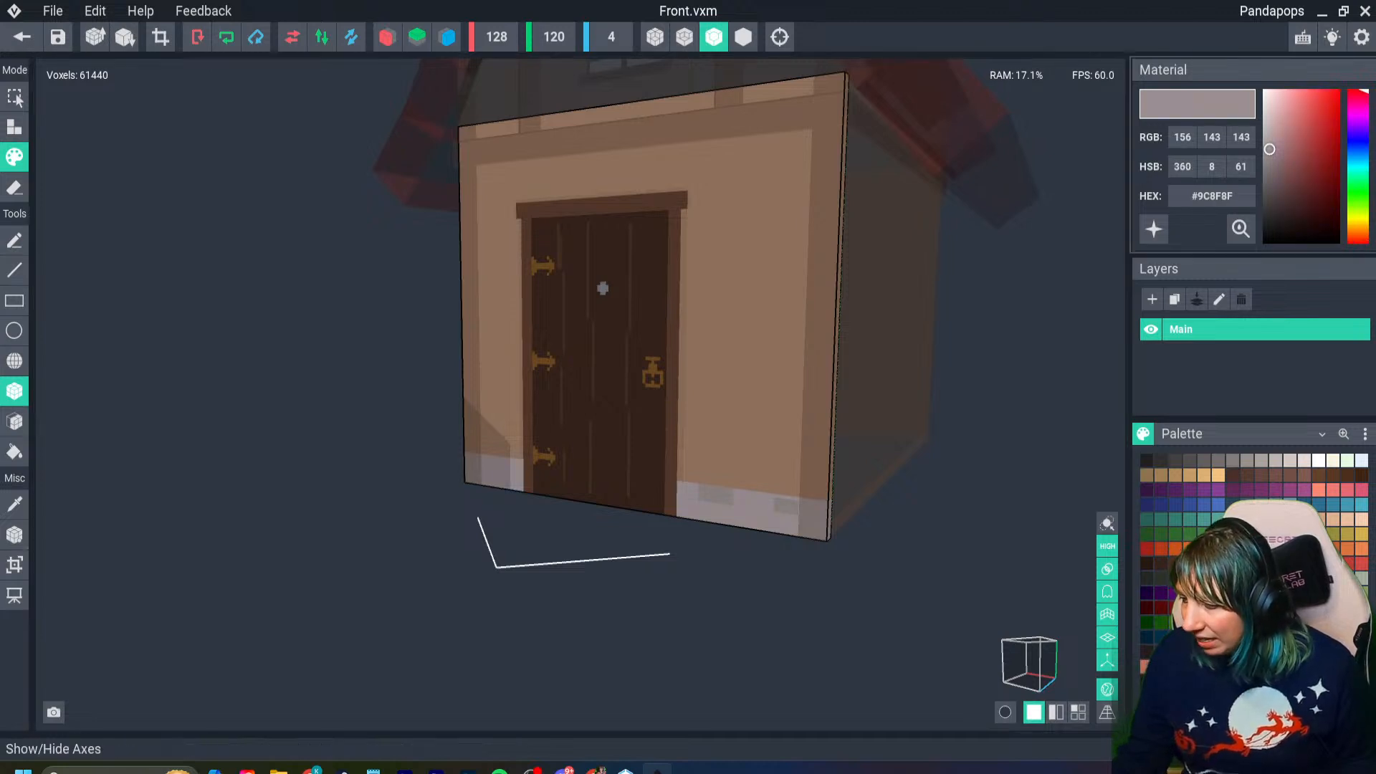
pyautogui.scroll(5, 848, 507)
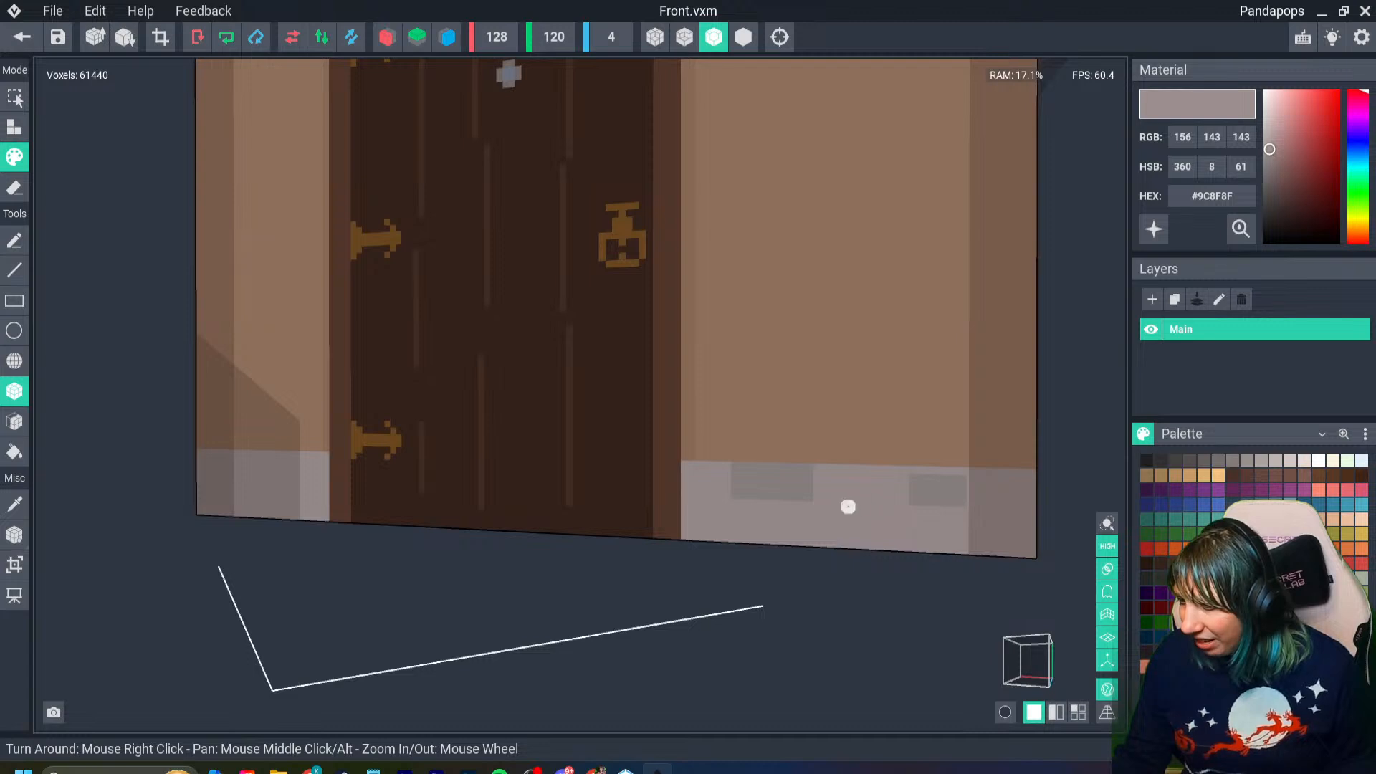
pyautogui.press('i')
pyautogui.press('i')
pyautogui.moveTo(803, 475); pyautogui.dragTo(764, 466)
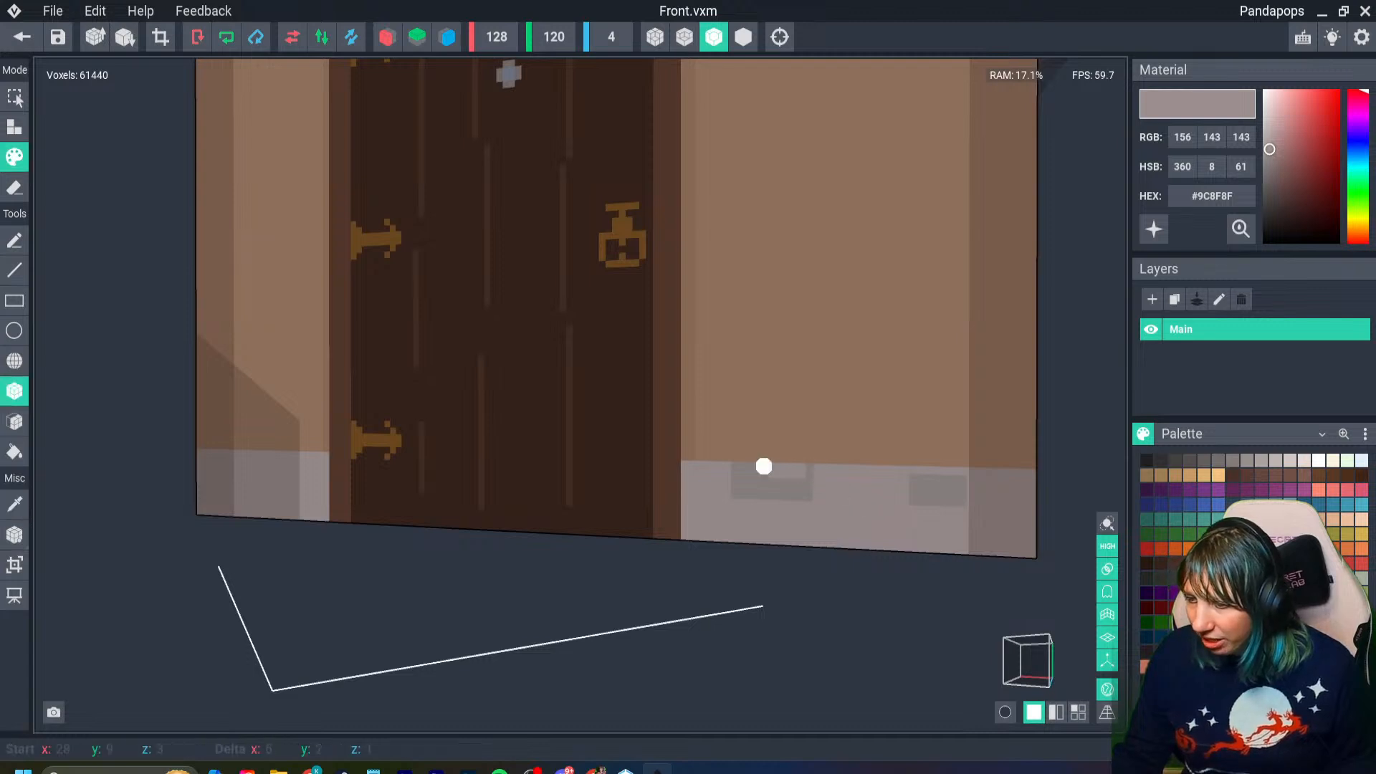
pyautogui.hotkey('ctrl', 'z')
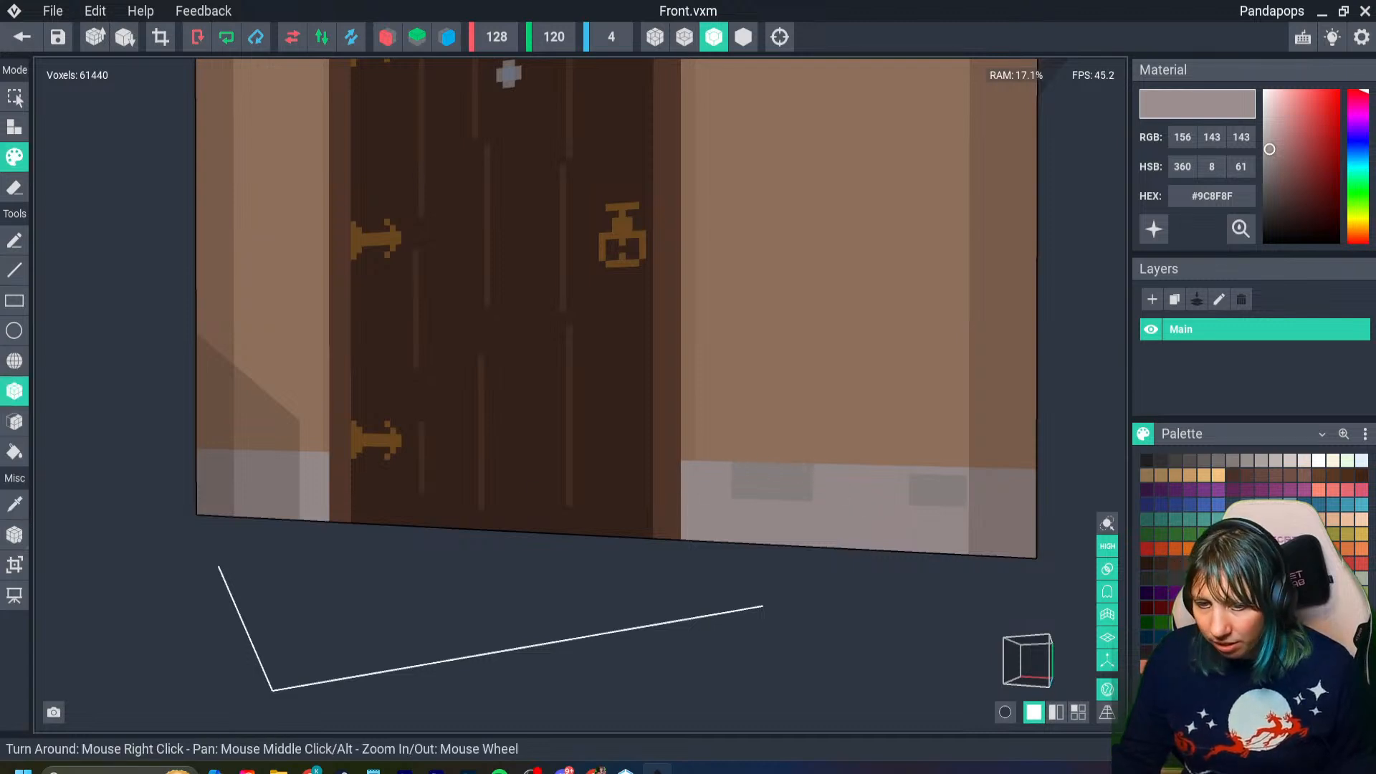
pyautogui.click(14, 451)
pyautogui.click(772, 481)
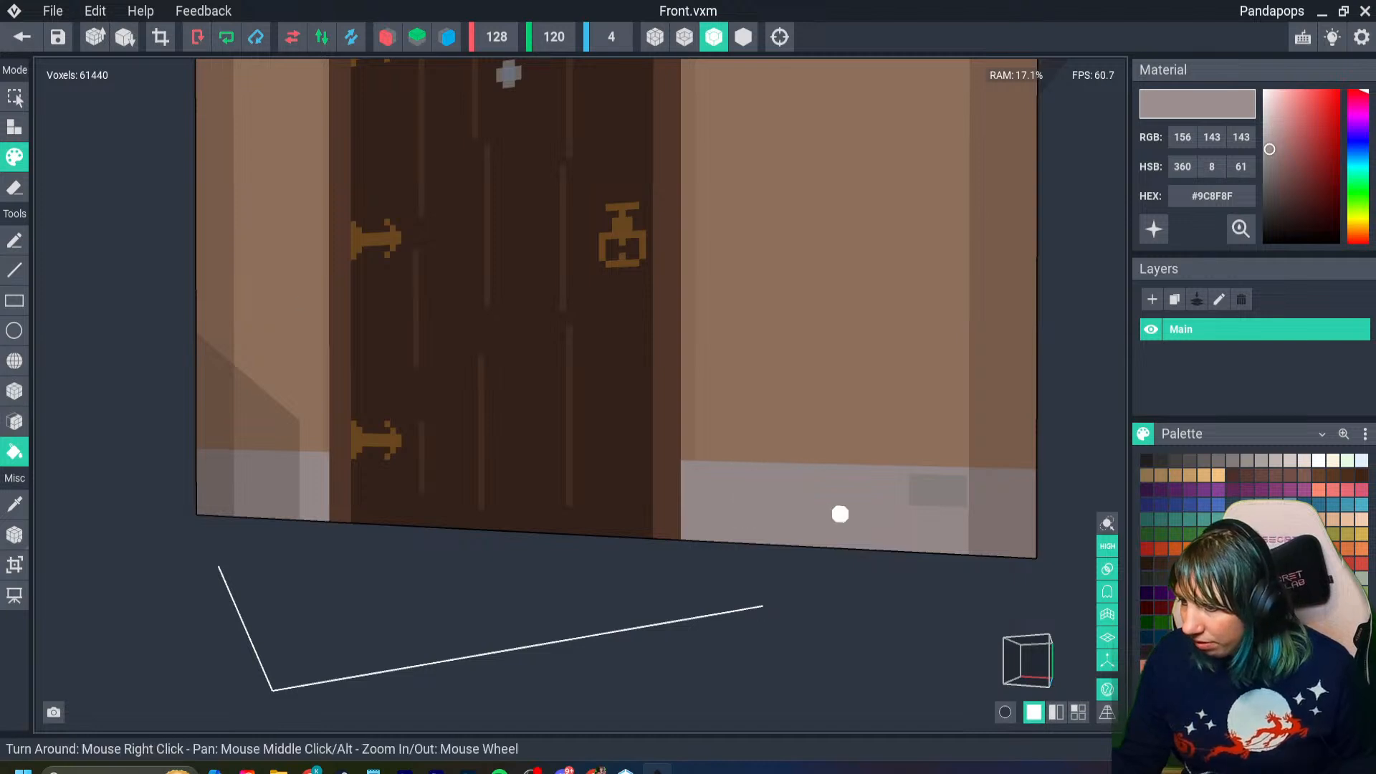
pyautogui.click(940, 491)
# - Copy the gray's hex code and save the Front model on returning to the assembled house
pyautogui.moveTo(295, 494); pyautogui.dragTo(875, 550, button='right')
pyautogui.rightClick(1197, 196)
pyautogui.click(1224, 212)
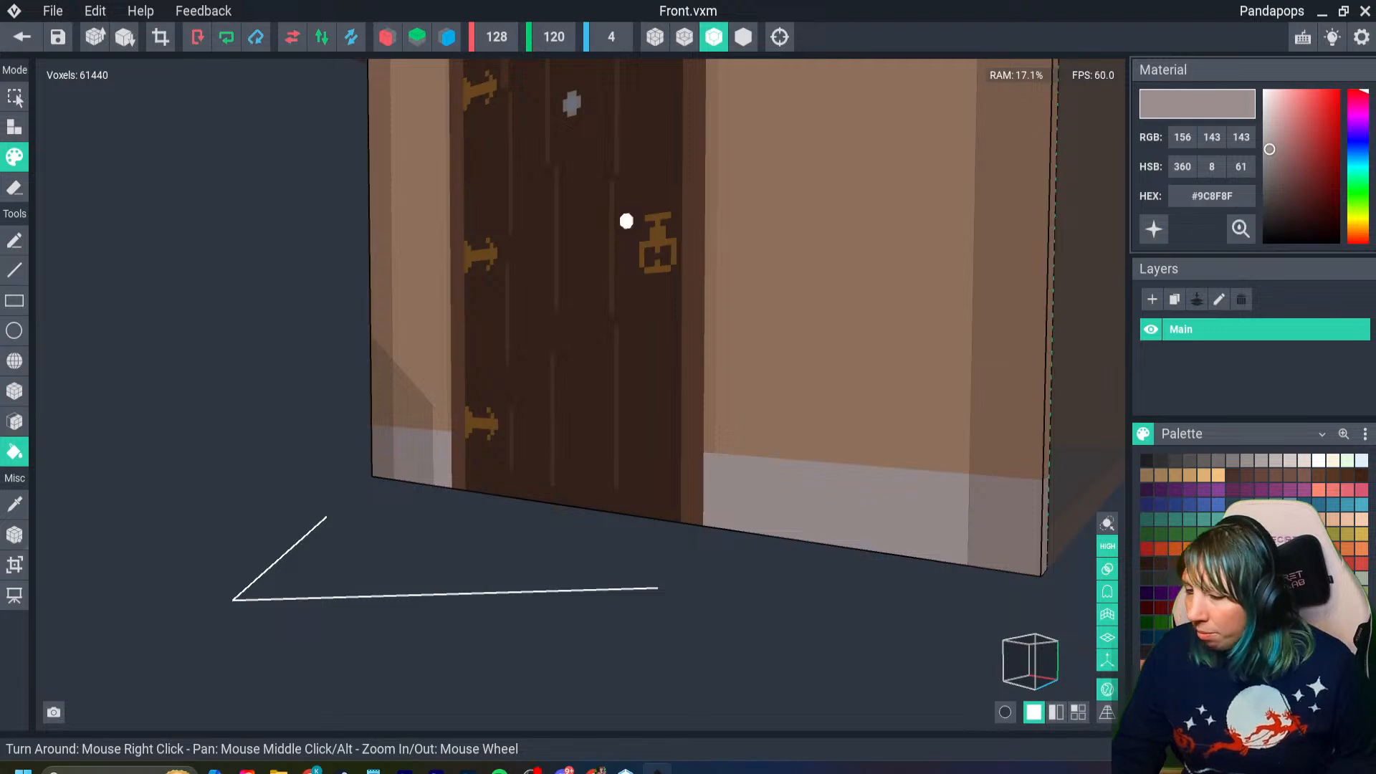
pyautogui.click(21, 36)
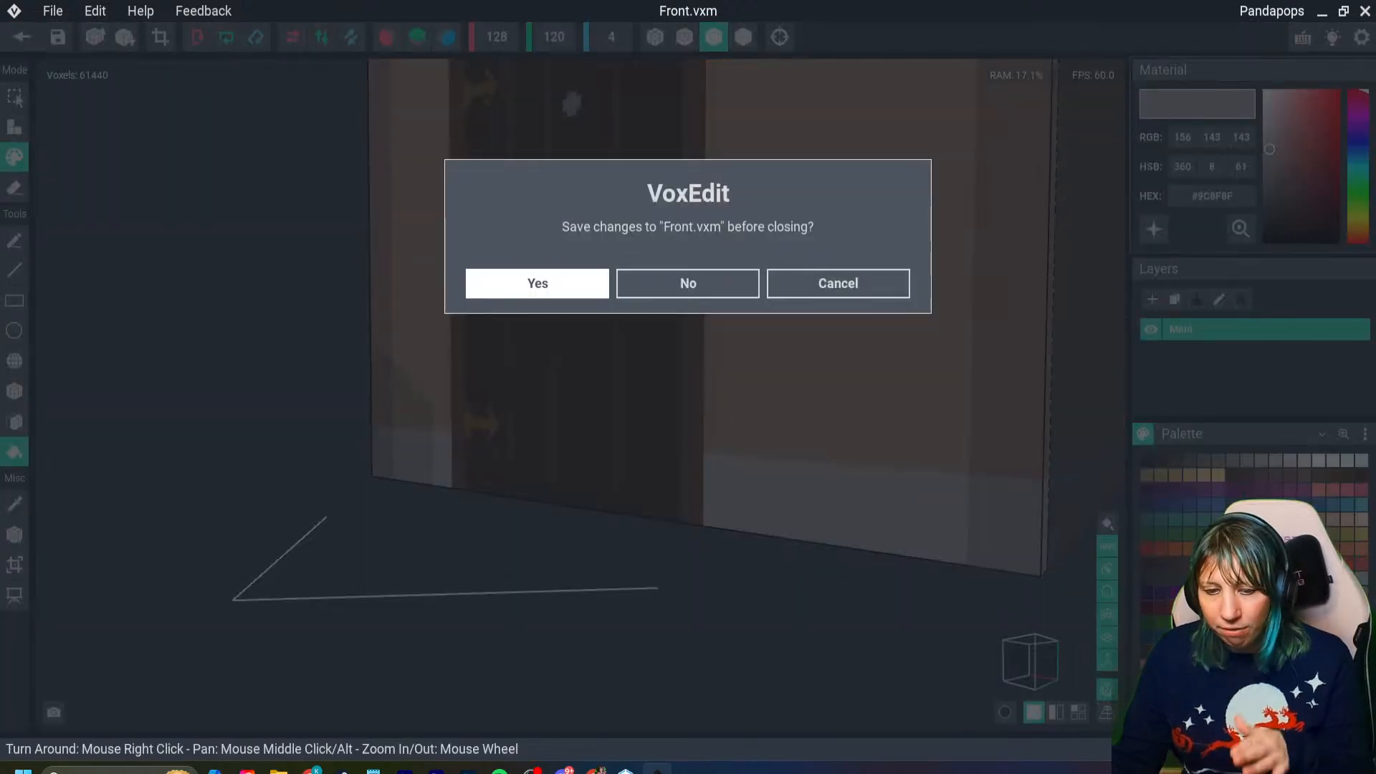
pyautogui.press('Return')
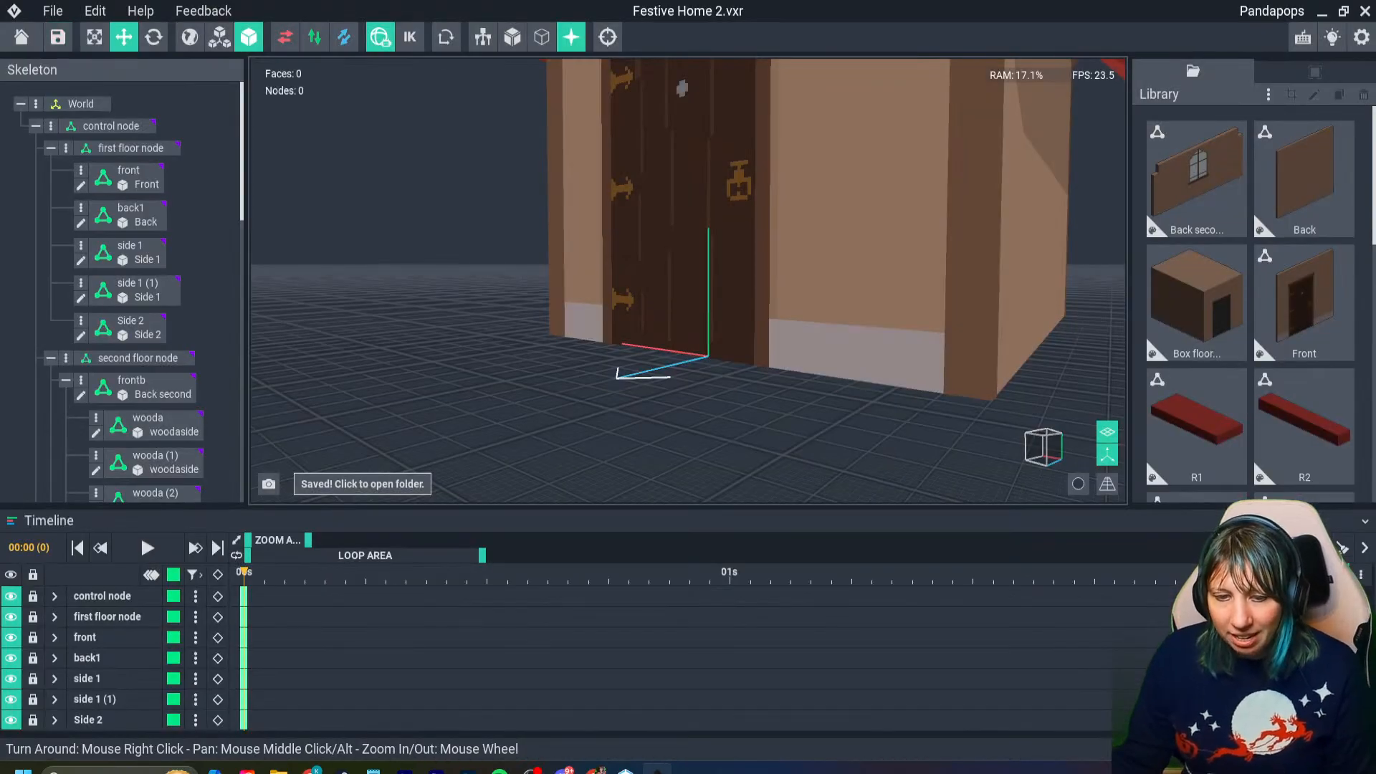
# - Open the Side 2 wall model for editing and set its paint color to #9C8F8F
pyautogui.moveTo(925, 251); pyautogui.dragTo(871, 265, button='right')
pyautogui.moveTo(889, 272); pyautogui.dragTo(813, 247, button='middle')
pyautogui.click(946, 265)
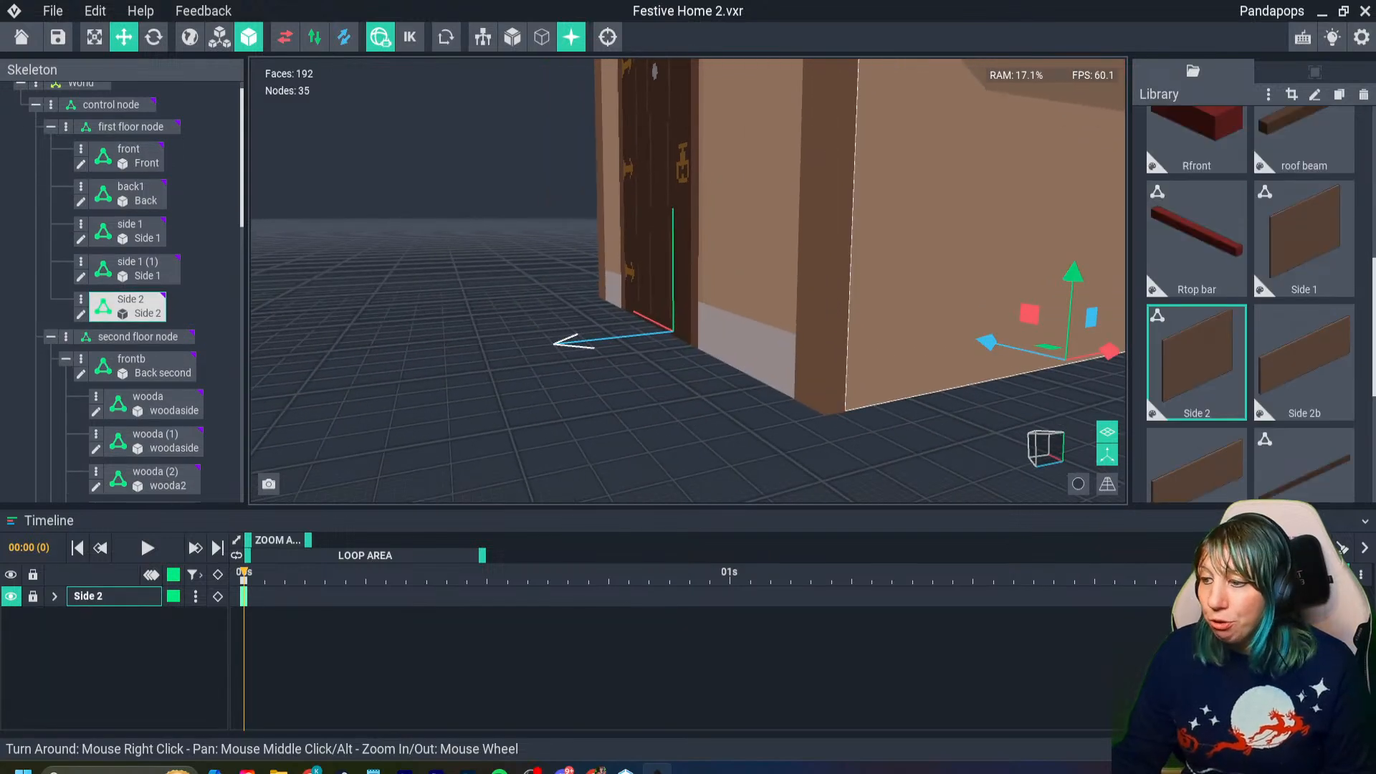
pyautogui.doubleClick(945, 265)
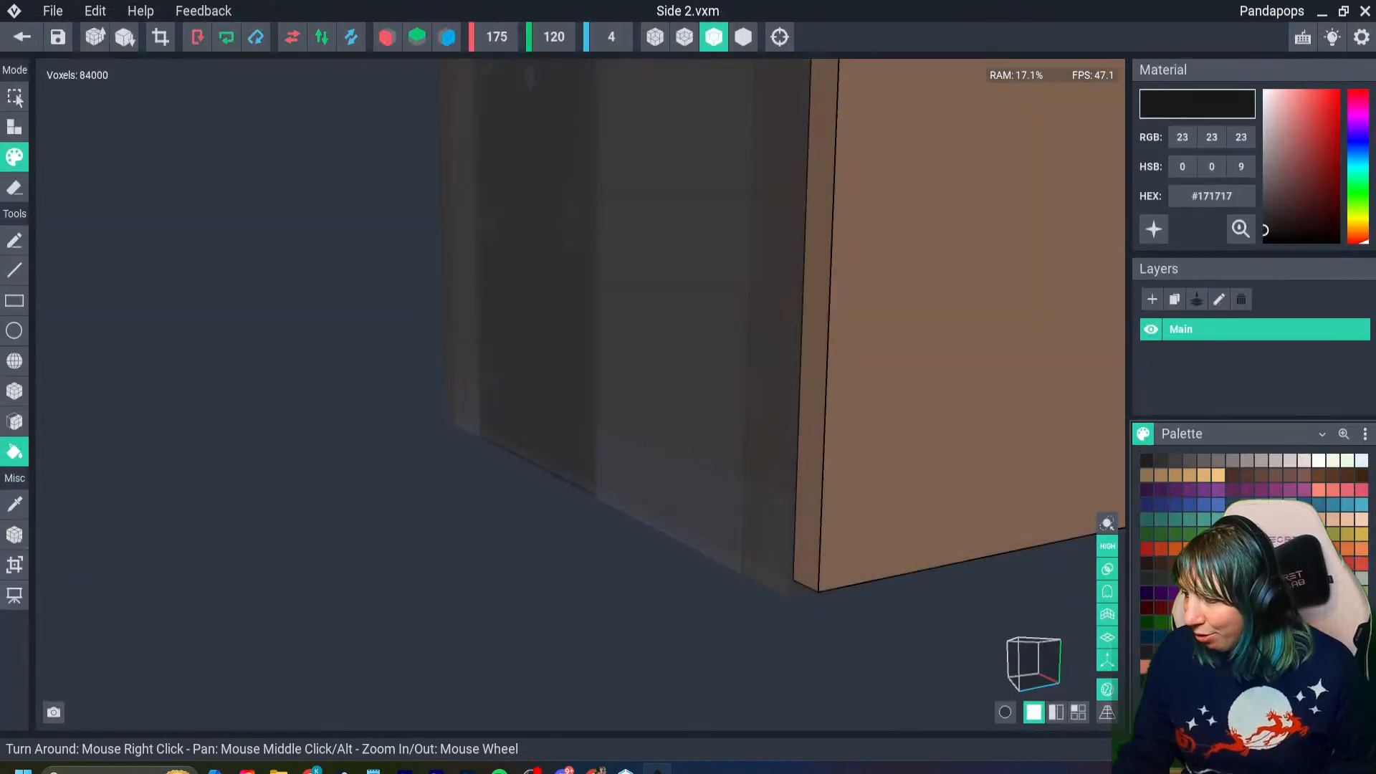
pyautogui.click(1211, 196)
pyautogui.write('#9C8F8F')
pyautogui.press('Return')
# - Box-paint a gray block around Side 2's bottom corner next to the Front wall, matching the front base height
pyautogui.moveTo(991, 384); pyautogui.dragTo(956, 430, button='right')
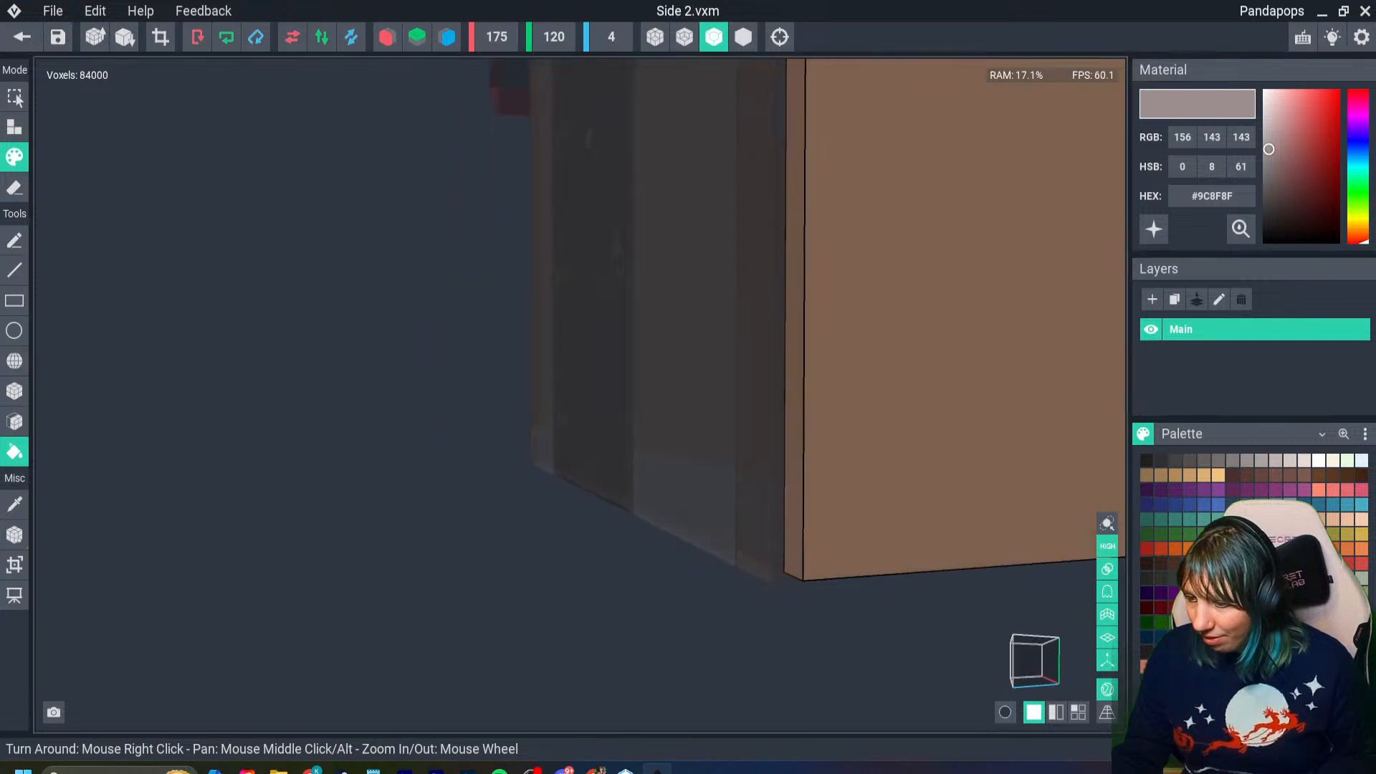
pyautogui.moveTo(968, 491); pyautogui.dragTo(890, 467, button='middle')
pyautogui.click(14, 391)
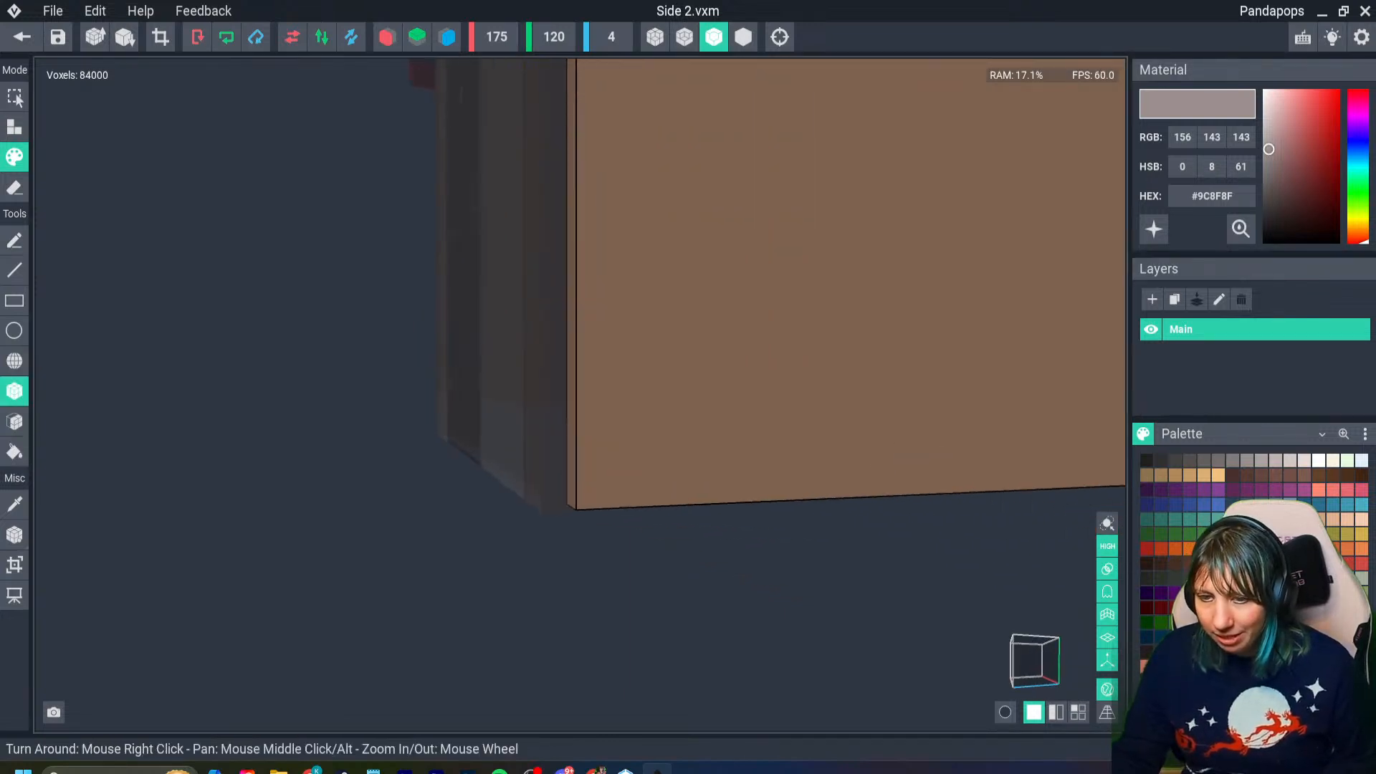
pyautogui.moveTo(542, 393); pyautogui.dragTo(595, 452, button='right')
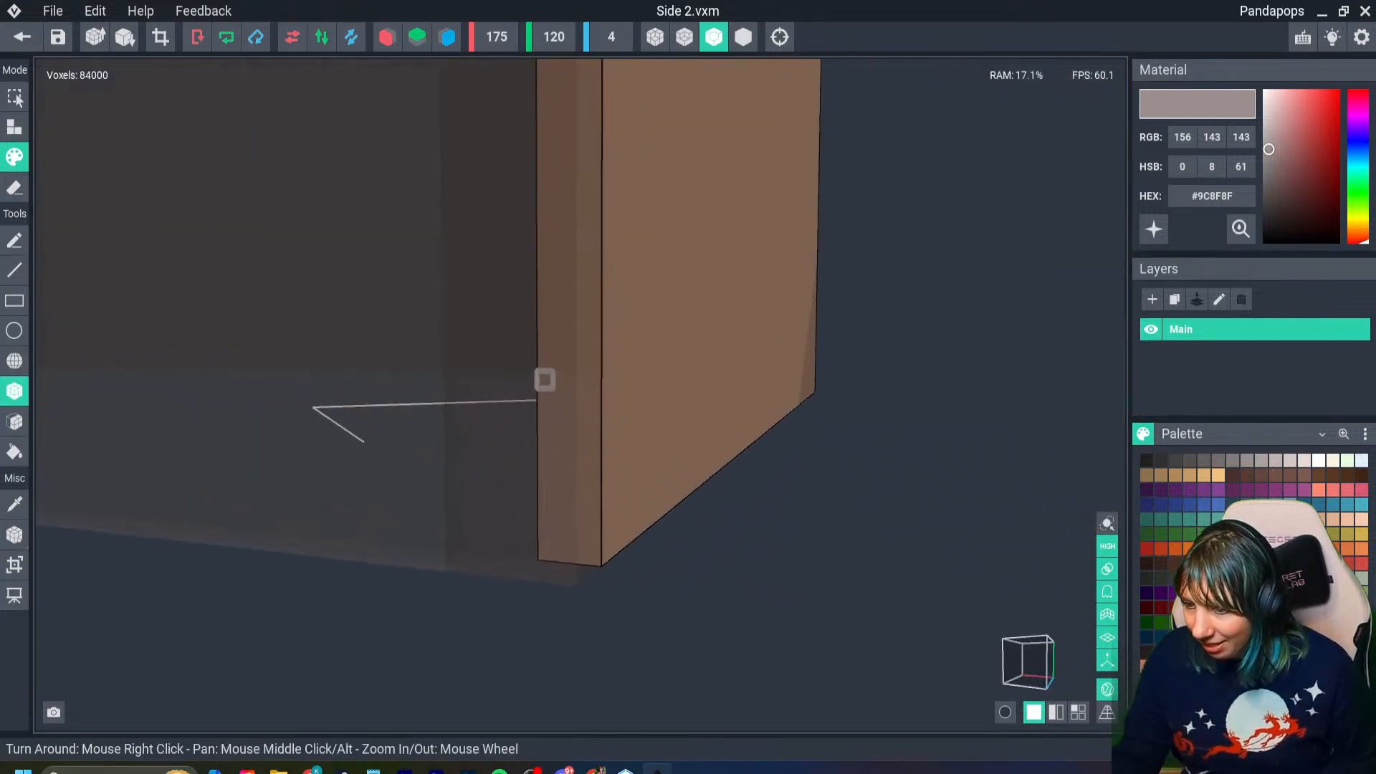
pyautogui.moveTo(544, 377); pyautogui.dragTo(637, 530)
pyautogui.scroll(5, 636, 451)
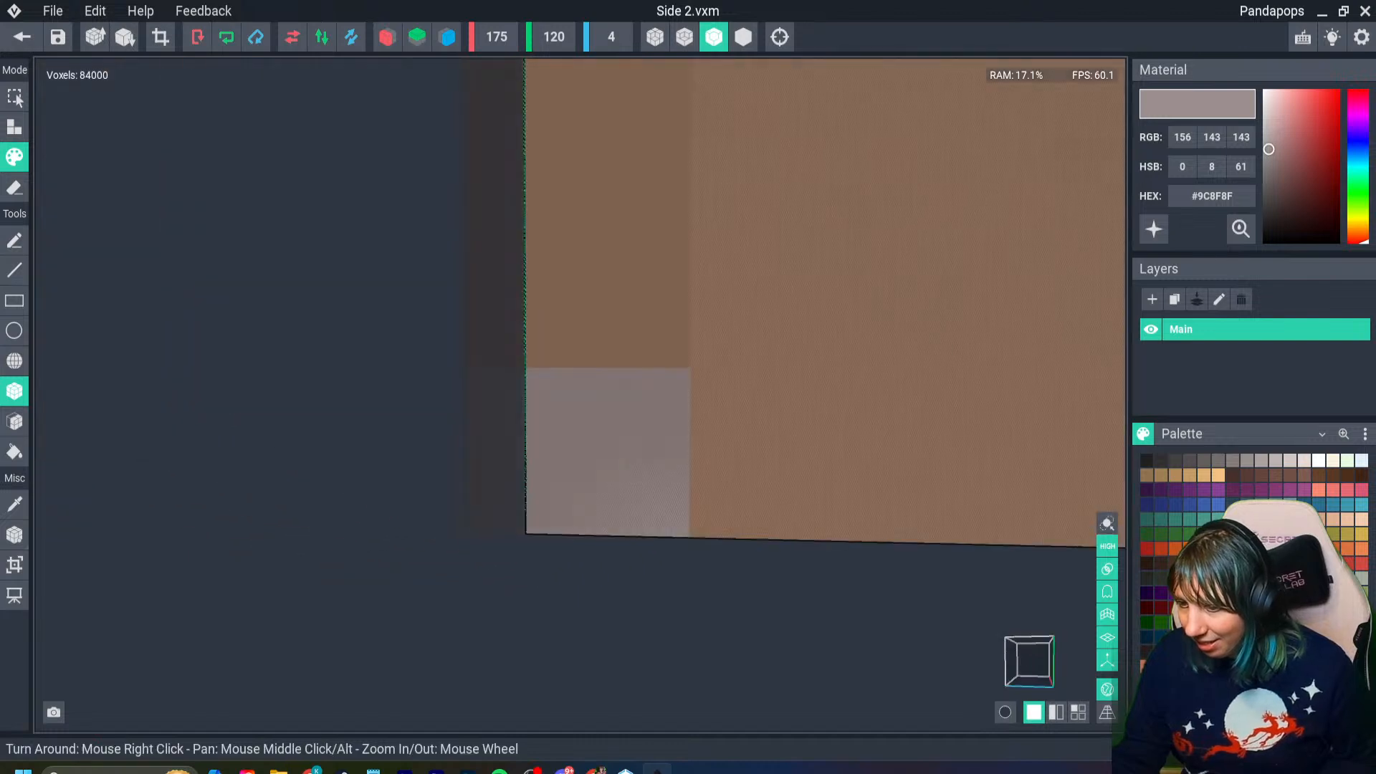
# - Extend the gray base along Side 2's full outer face and around its far end edge
pyautogui.scroll(-3, 613, 453)
pyautogui.moveTo(720, 478); pyautogui.dragTo(446, 495, button='middle')
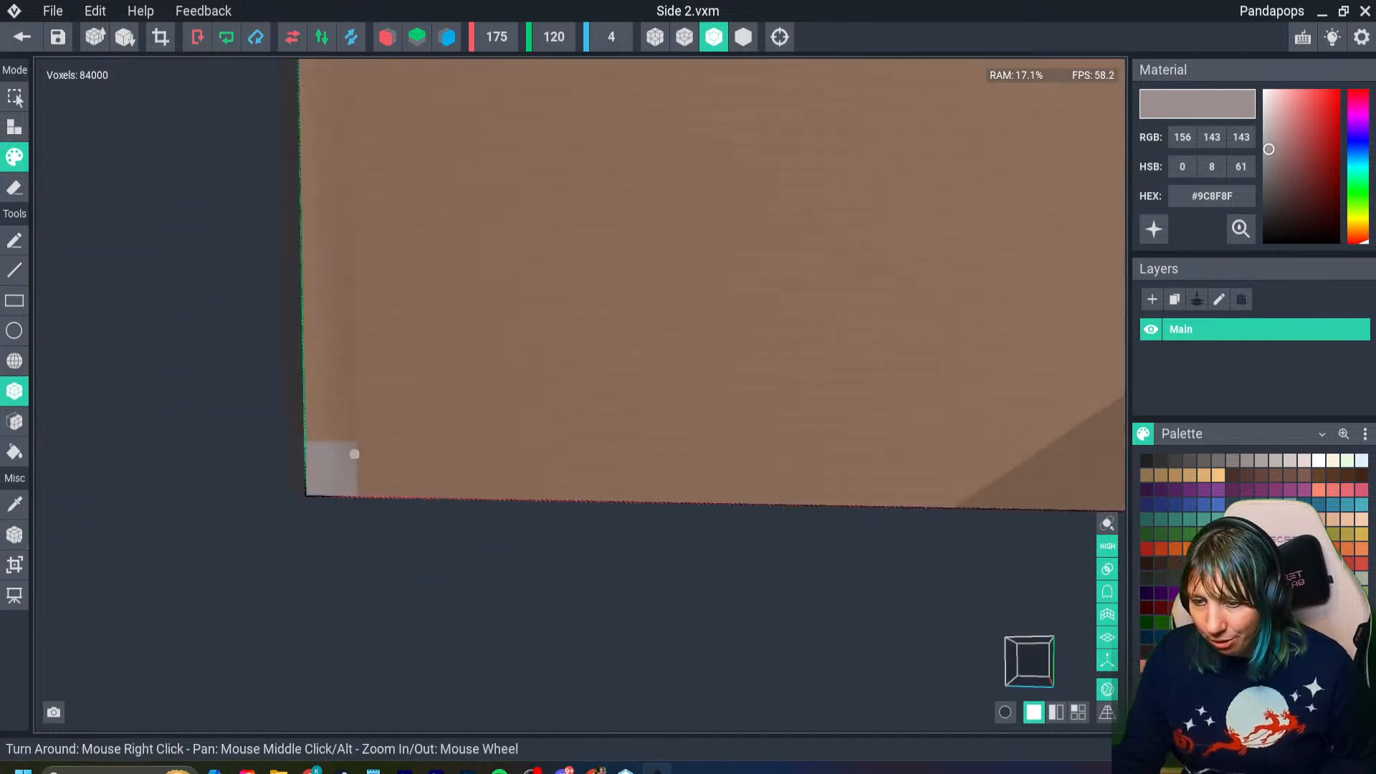
pyautogui.moveTo(340, 443); pyautogui.dragTo(1107, 510)
pyautogui.moveTo(1107, 509); pyautogui.dragTo(556, 502, button='middle')
pyautogui.moveTo(556, 442); pyautogui.dragTo(678, 503)
pyautogui.moveTo(679, 503); pyautogui.dragTo(277, 485, button='right')
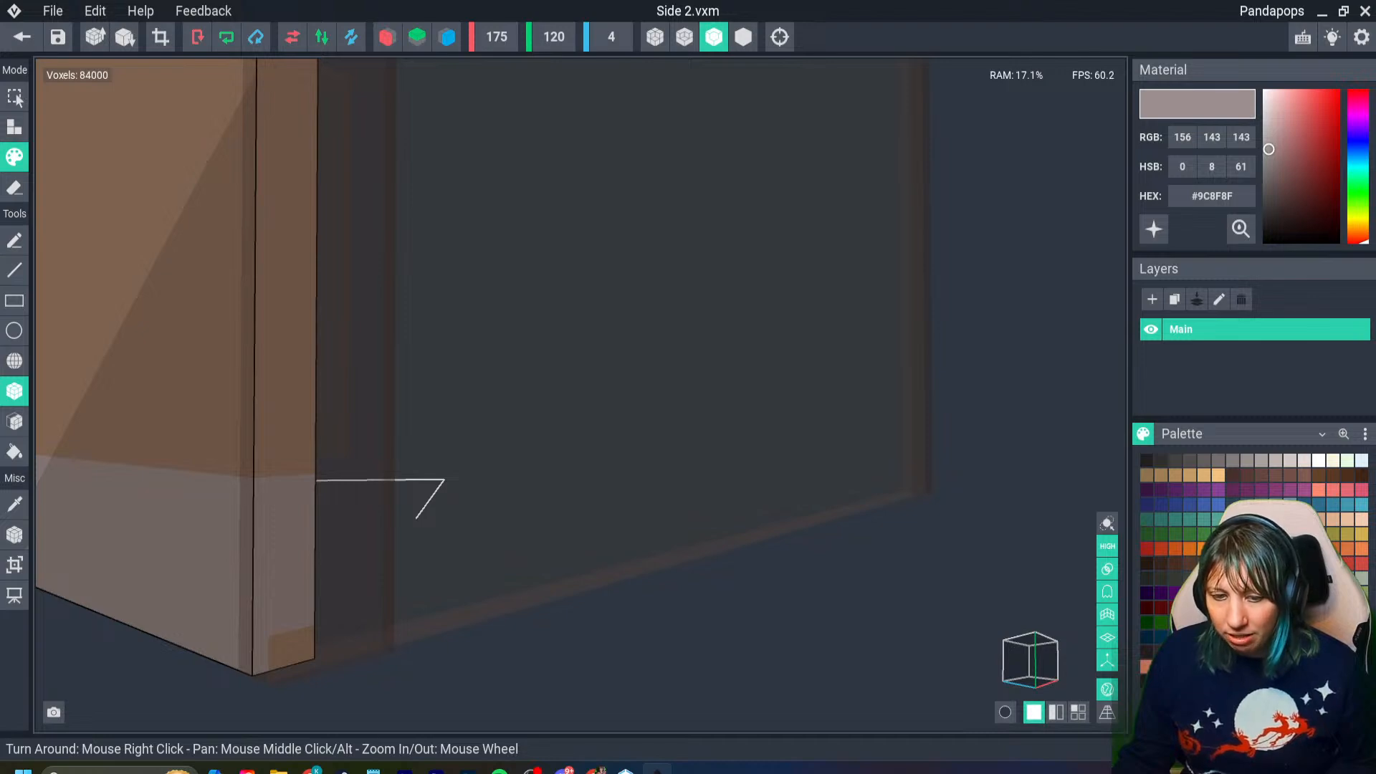
pyautogui.moveTo(248, 557); pyautogui.dragTo(799, 592, button='middle')
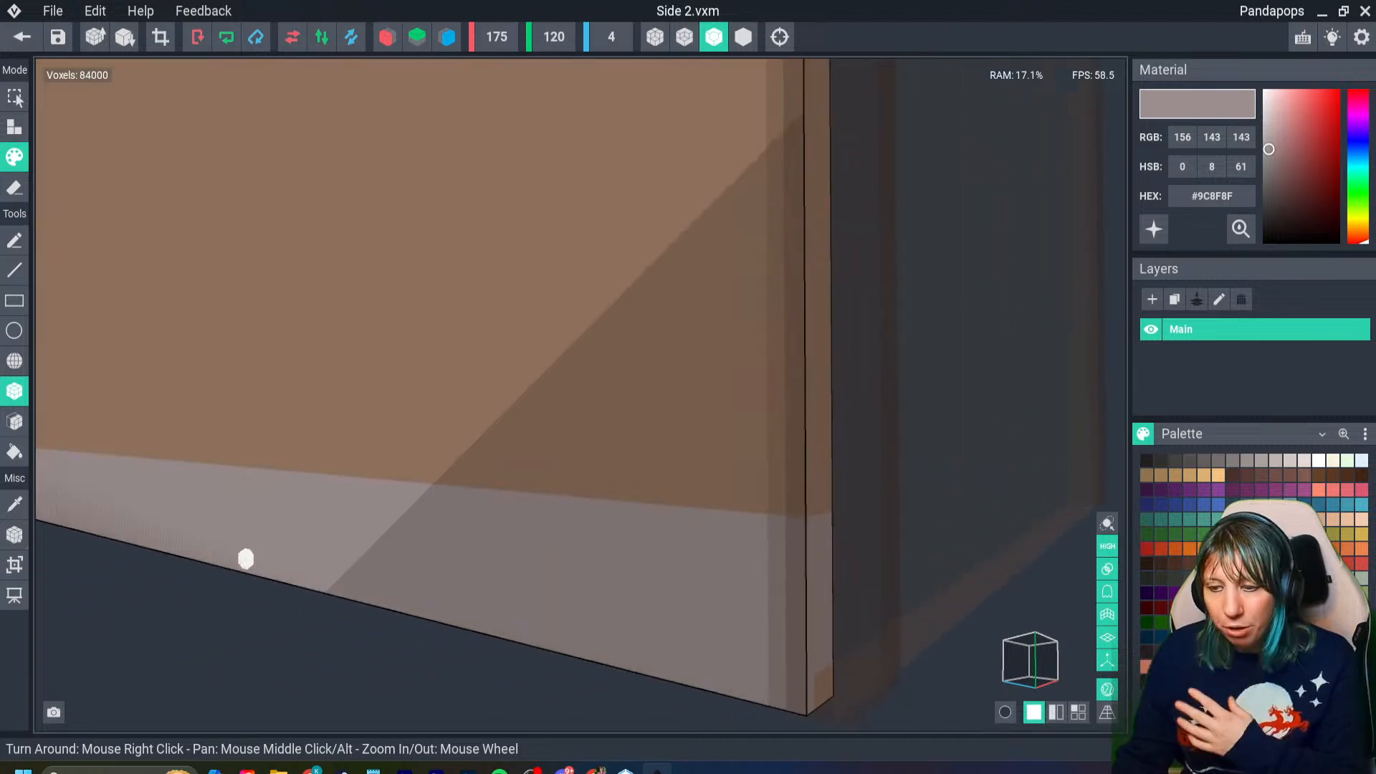
# - Save the Side 2 model and return to the Festive Home 2 assembly
pyautogui.scroll(-3, 265, 556)
pyautogui.scroll(-3, 264, 556)
pyautogui.moveTo(265, 556)
pyautogui.mouseDown(button='right')
pyautogui.moveTo(348, 548)
pyautogui.moveTo(119, 563)
pyautogui.moveTo(308, 559)
pyautogui.mouseUp(button='right')
pyautogui.click(187, 566)
pyautogui.click(22, 36)
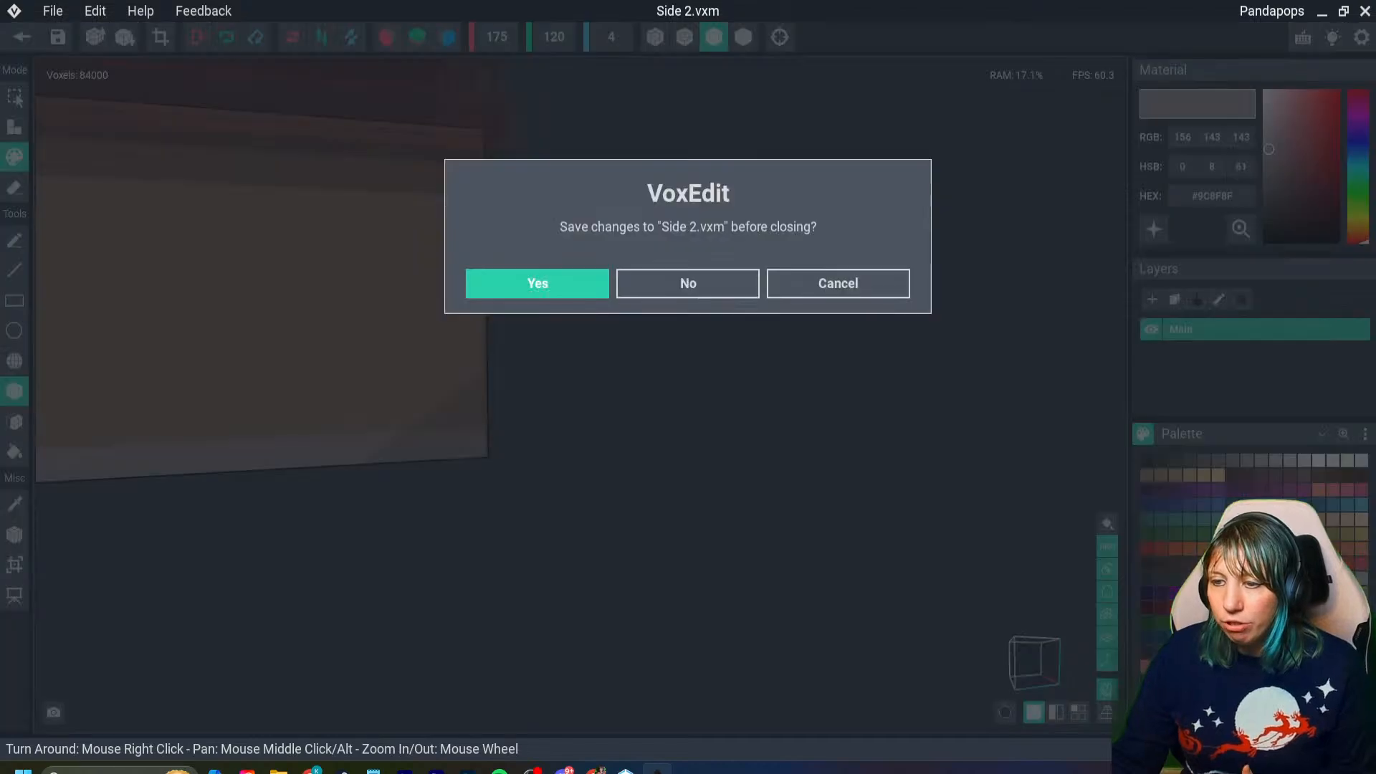
pyautogui.click(537, 283)
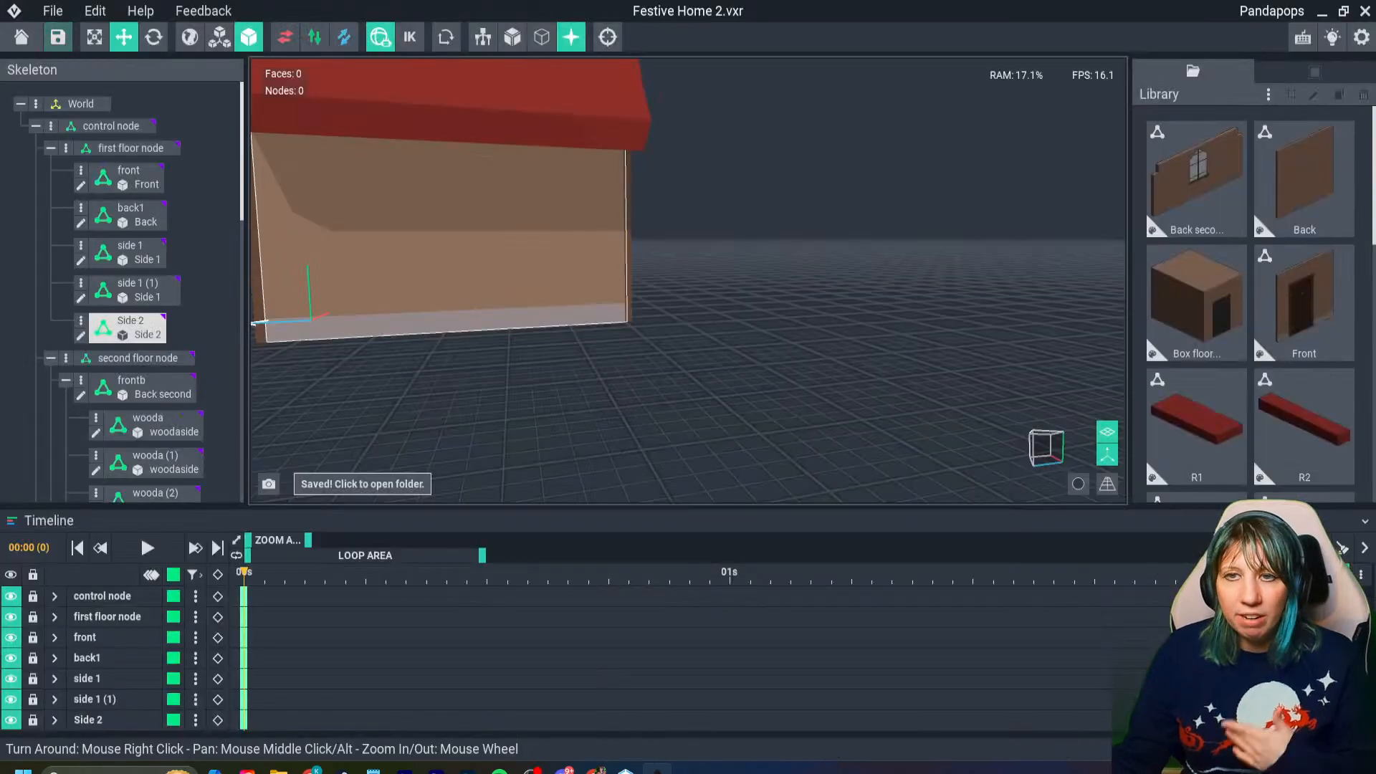
# - Open the Side 1 wall on the door's hinge side for editing and set its paint color to #9C8F8F
pyautogui.moveTo(462, 316); pyautogui.dragTo(495, 316, button='right')
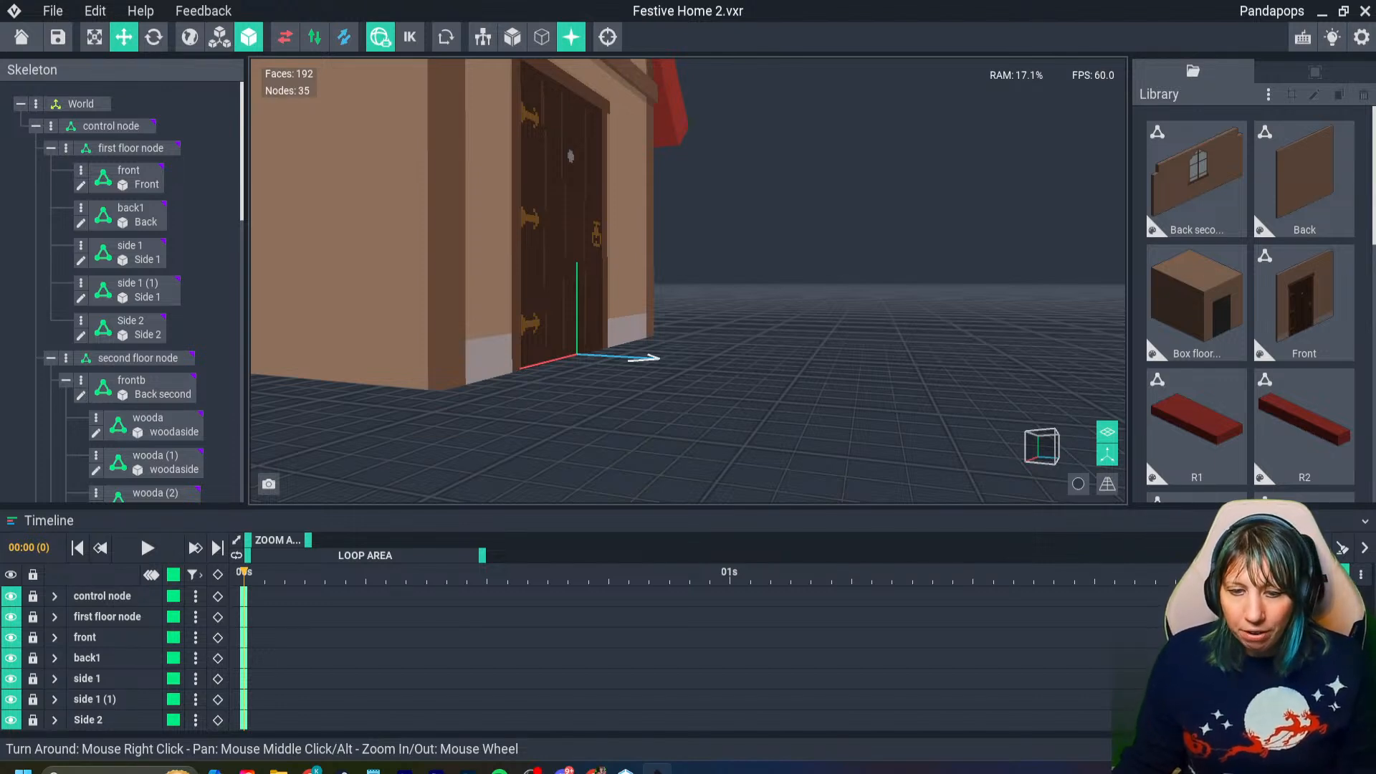
pyautogui.moveTo(530, 322); pyautogui.dragTo(591, 325, button='middle')
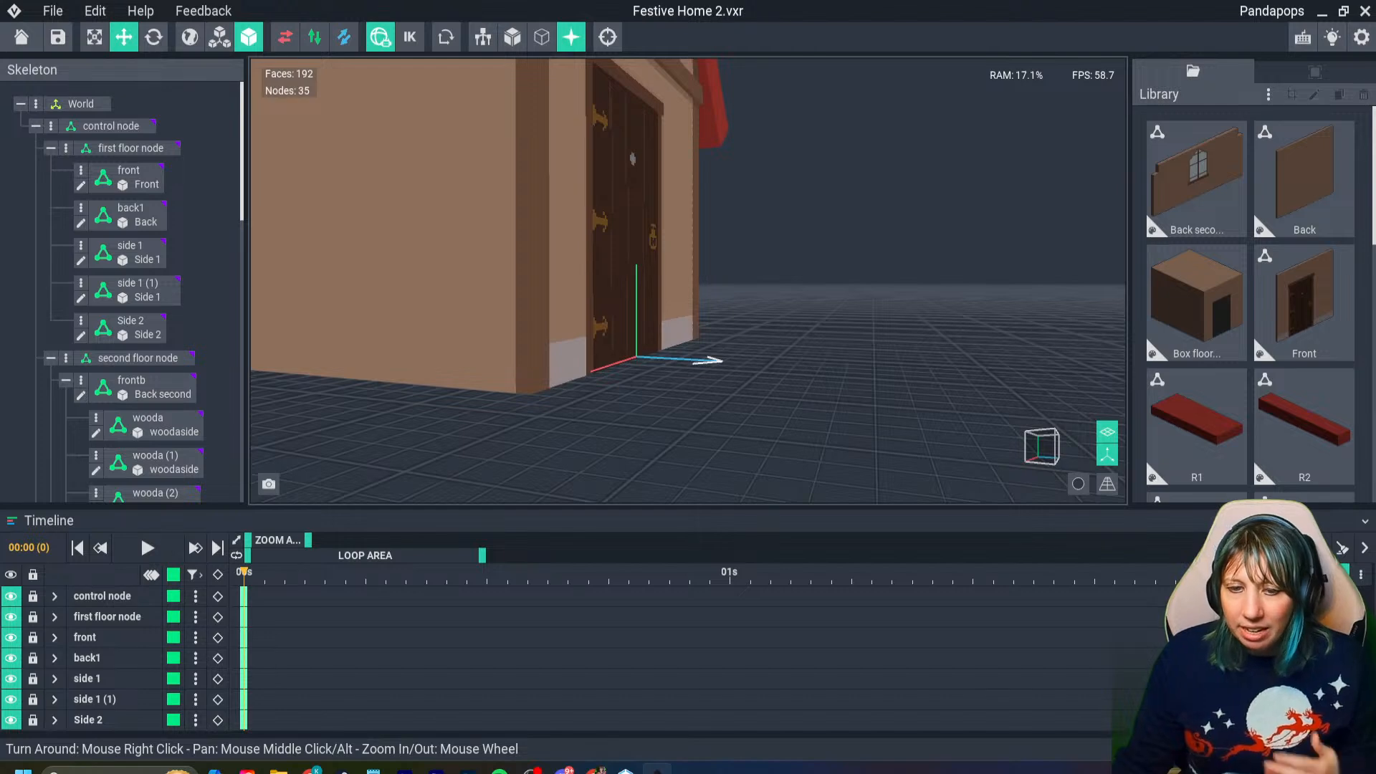
pyautogui.moveTo(530, 287); pyautogui.dragTo(466, 276, button='right')
pyautogui.click(444, 276)
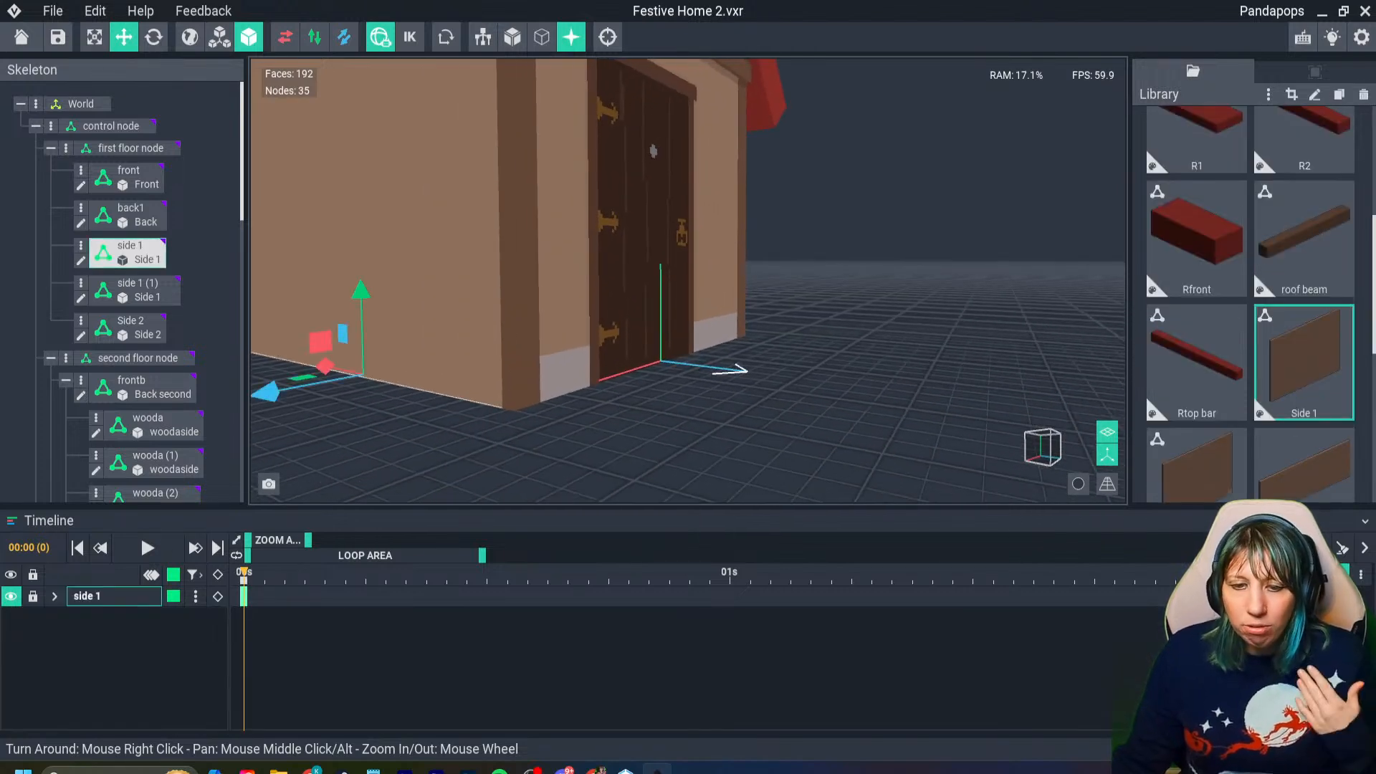
pyautogui.press('Tab')
pyautogui.moveTo(344, 462)
pyautogui.mouseDown(button='right')
pyautogui.moveTo(415, 467)
pyautogui.moveTo(390, 536)
pyautogui.moveTo(430, 542)
pyautogui.moveTo(419, 538)
pyautogui.moveTo(442, 523)
pyautogui.moveTo(486, 528)
pyautogui.moveTo(468, 521)
pyautogui.moveTo(507, 454)
pyautogui.mouseUp(button='right')
pyautogui.click(1264, 230)
pyautogui.click(1211, 196)
pyautogui.write('#9C8F8F')
pyautogui.press('Return')
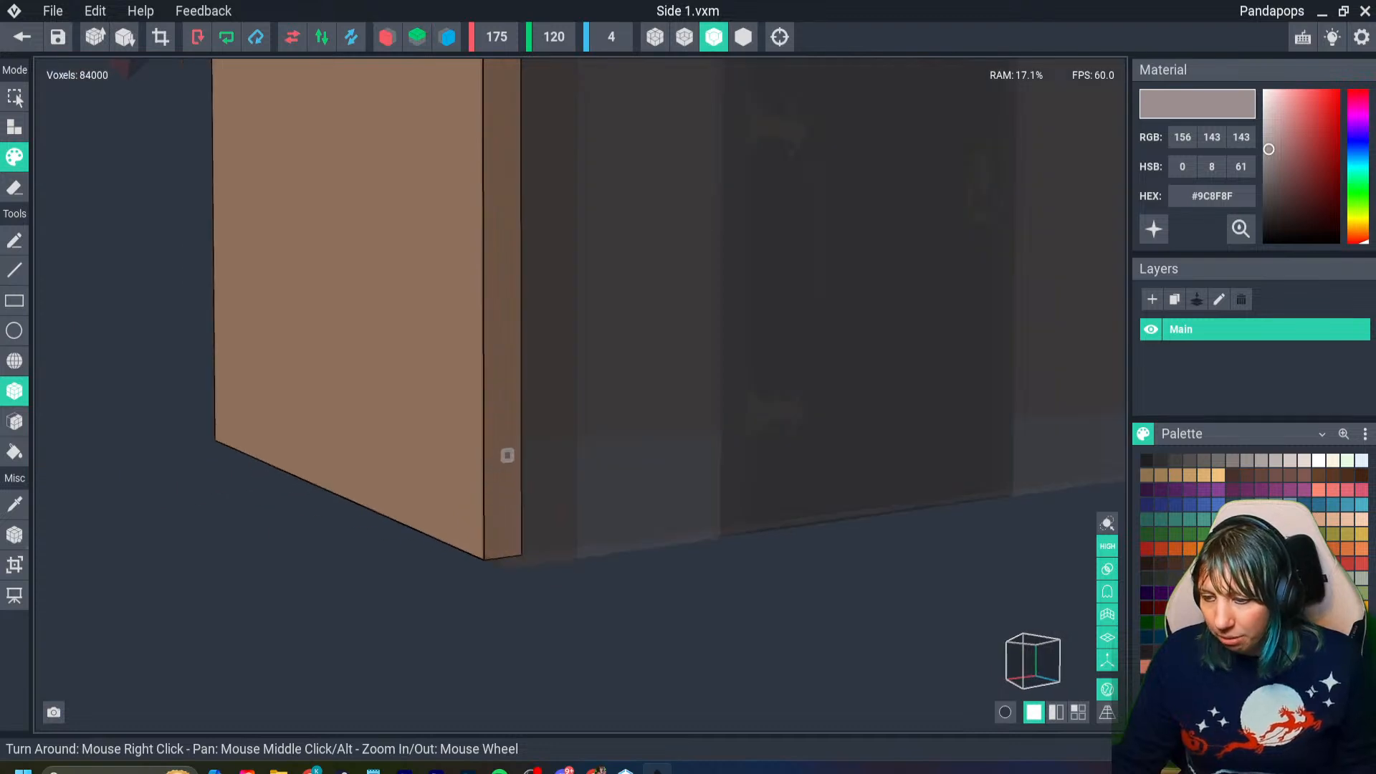
# - Box-paint the gray base on Side 1 from the bottom corner by the Front wall along most of the outer face
pyautogui.moveTo(498, 466)
pyautogui.mouseDown()
pyautogui.moveTo(402, 519)
pyautogui.moveTo(384, 513)
pyautogui.mouseUp()
pyautogui.moveTo(384, 513); pyautogui.dragTo(411, 519, button='right')
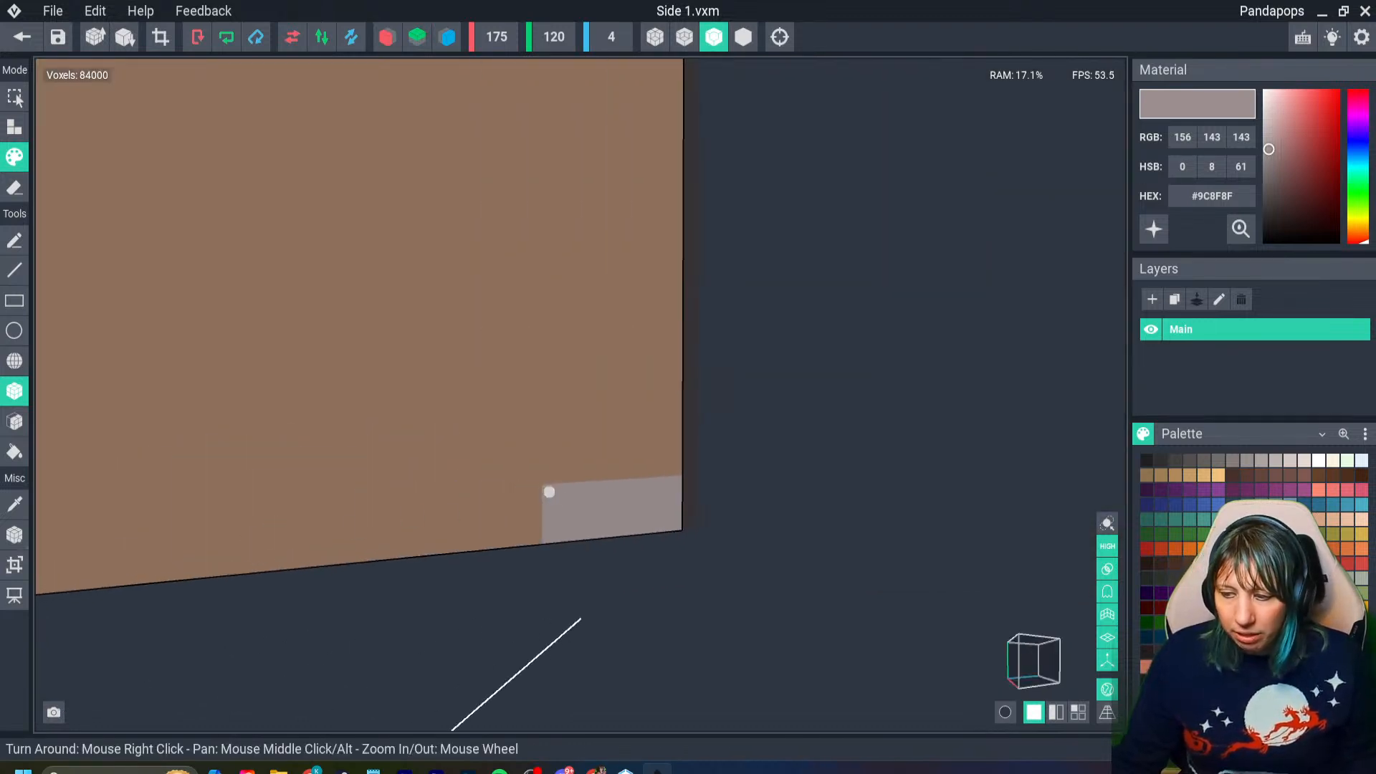
pyautogui.moveTo(544, 487)
pyautogui.mouseDown()
pyautogui.moveTo(353, 550)
pyautogui.moveTo(55, 588)
pyautogui.mouseUp()
pyautogui.hotkey('ctrl', 'z')
pyautogui.moveTo(55, 587); pyautogui.dragTo(240, 583, button='middle')
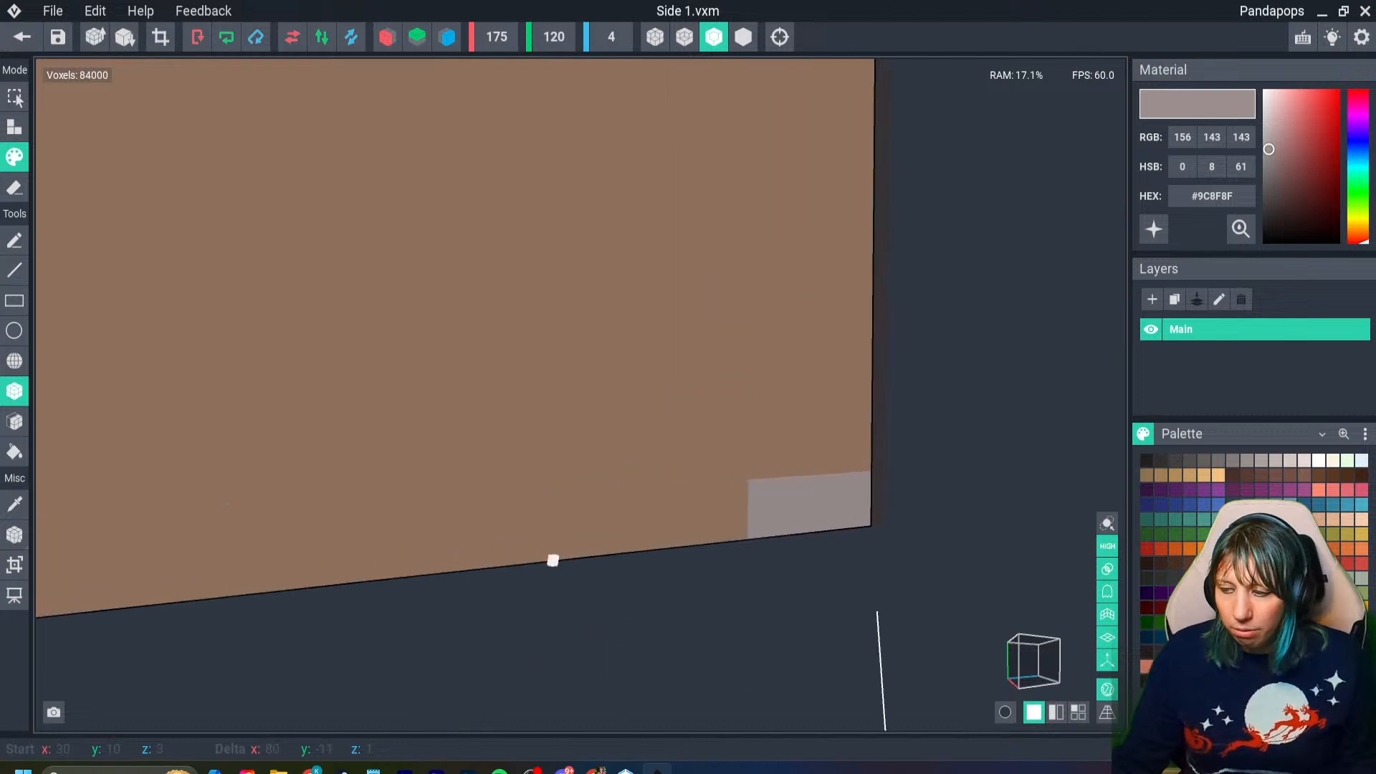
pyautogui.moveTo(758, 485)
pyautogui.mouseDown()
pyautogui.moveTo(409, 565)
pyautogui.moveTo(165, 585)
pyautogui.moveTo(105, 609)
pyautogui.mouseUp()
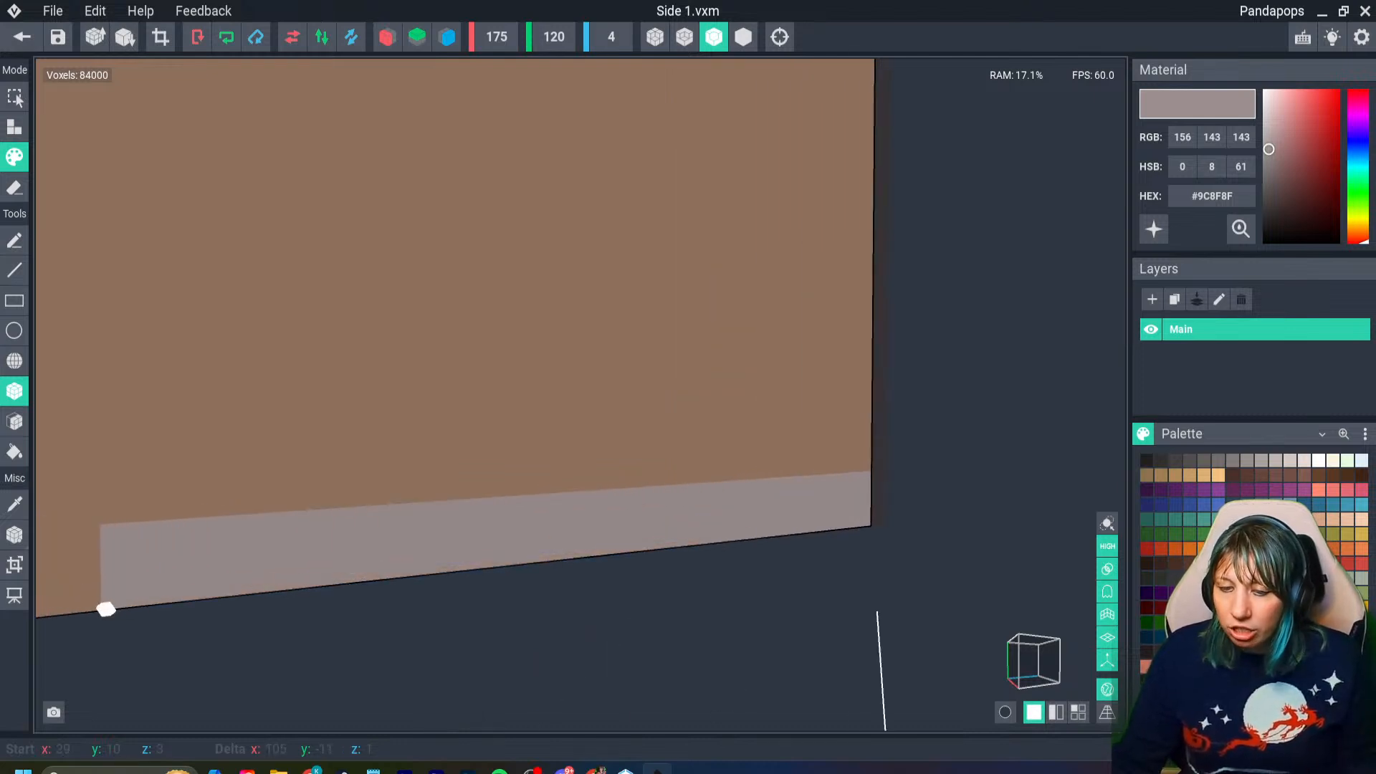
pyautogui.moveTo(105, 608); pyautogui.dragTo(630, 546, button='middle')
# - Continue Side 1's gray base to the far corner and around the rear end edge
pyautogui.scroll(-3, 630, 546)
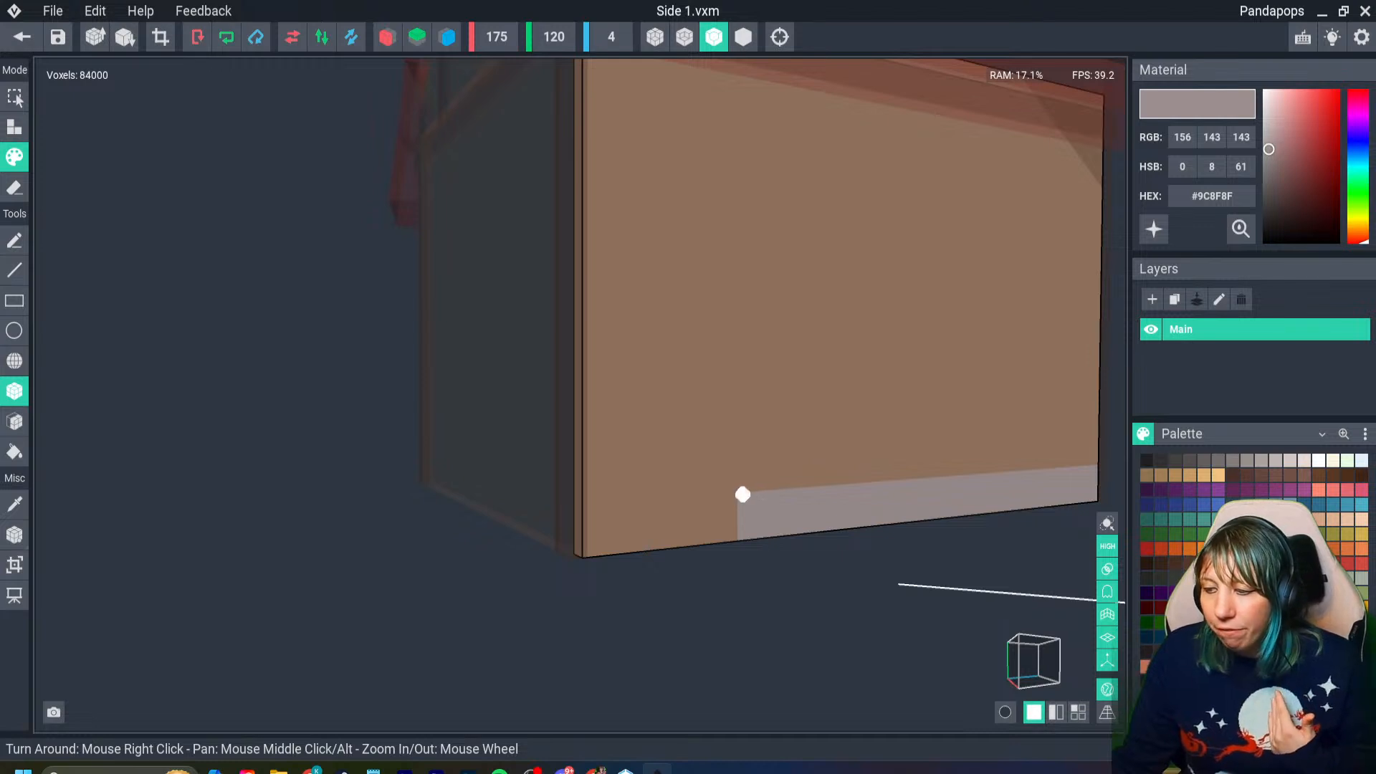
pyautogui.moveTo(742, 500); pyautogui.dragTo(576, 553)
pyautogui.moveTo(577, 553); pyautogui.dragTo(578, 552, button='right')
pyautogui.moveTo(579, 465); pyautogui.dragTo(562, 550)
pyautogui.moveTo(562, 550); pyautogui.dragTo(582, 551, button='right')
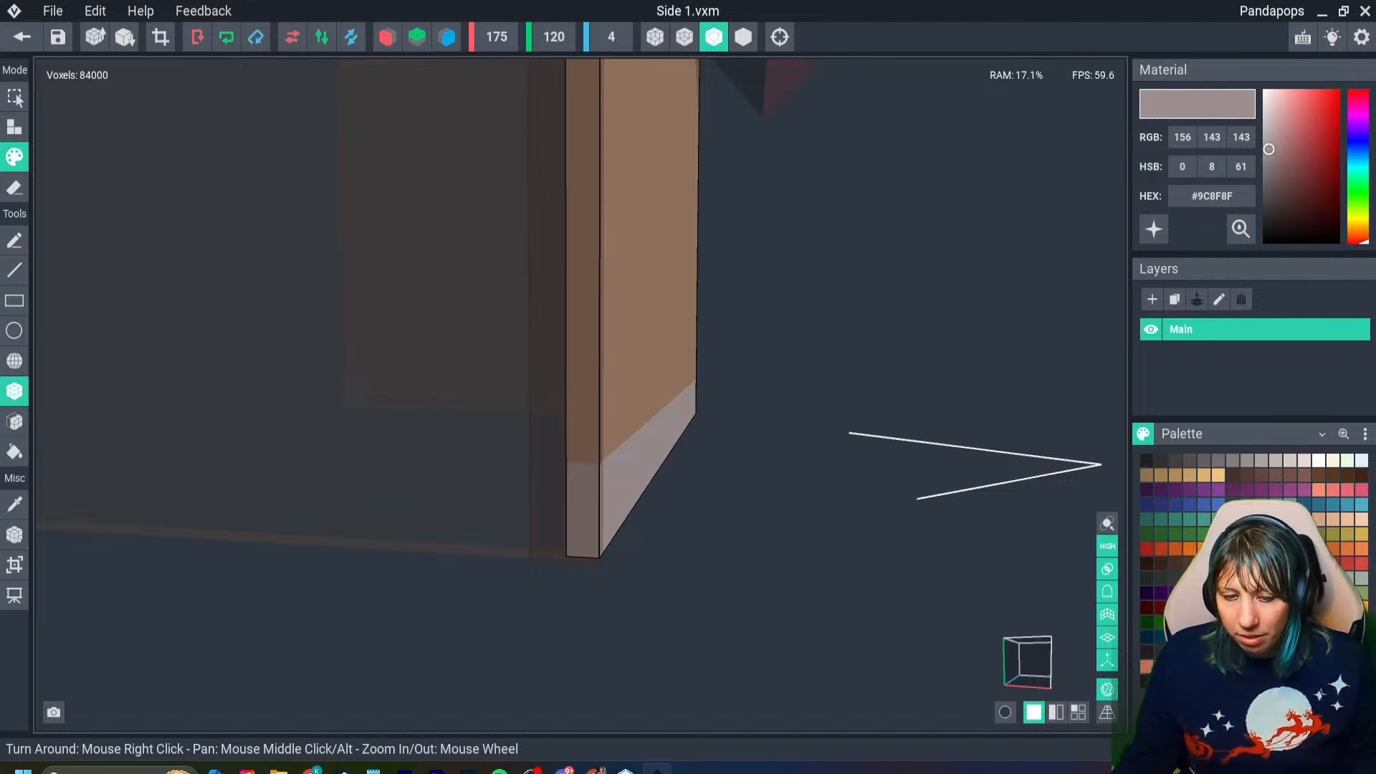
# - Save the Side 1 model and check the gray base on the assembled house with the axes hidden
pyautogui.click(22, 37)
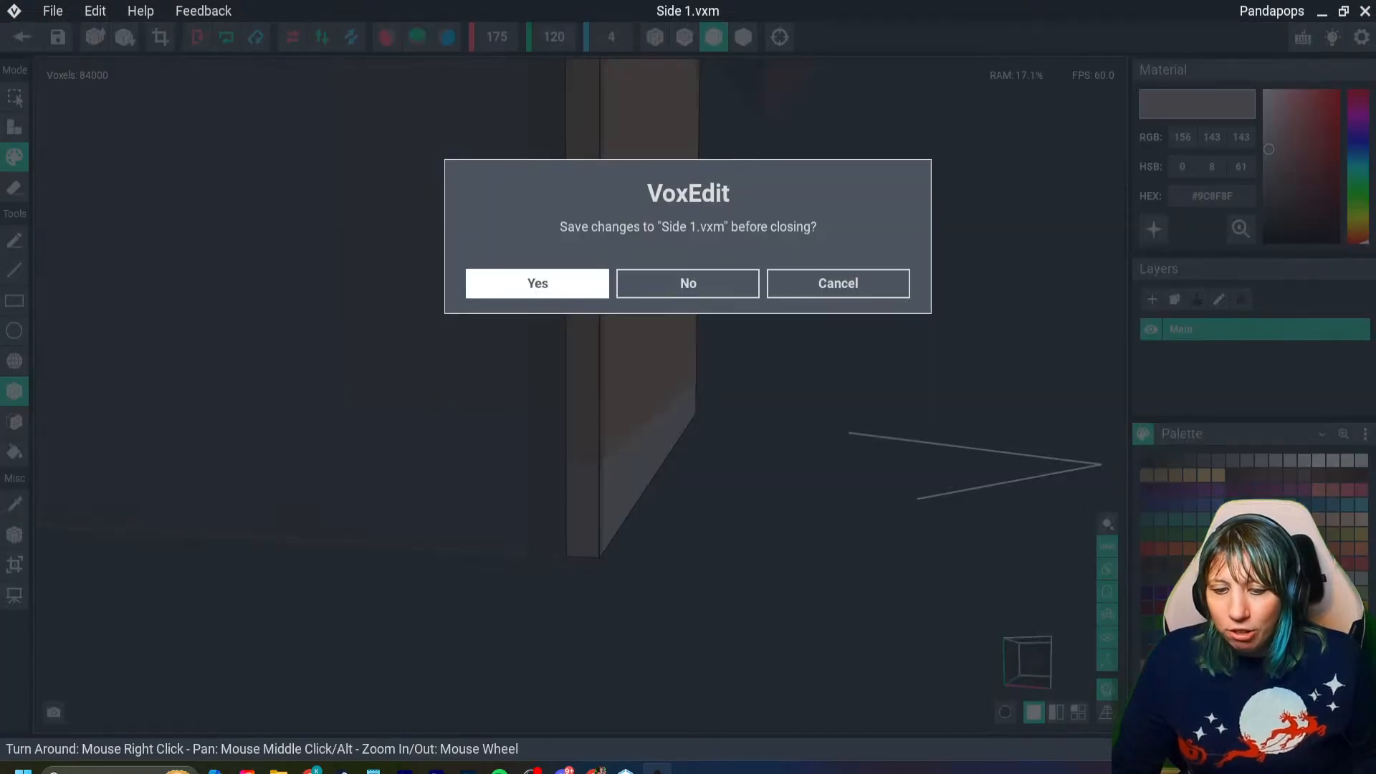
pyautogui.click(537, 283)
pyautogui.moveTo(599, 368); pyautogui.dragTo(516, 368, button='right')
pyautogui.scroll(-5, 599, 368)
pyautogui.scroll(-5, 599, 368)
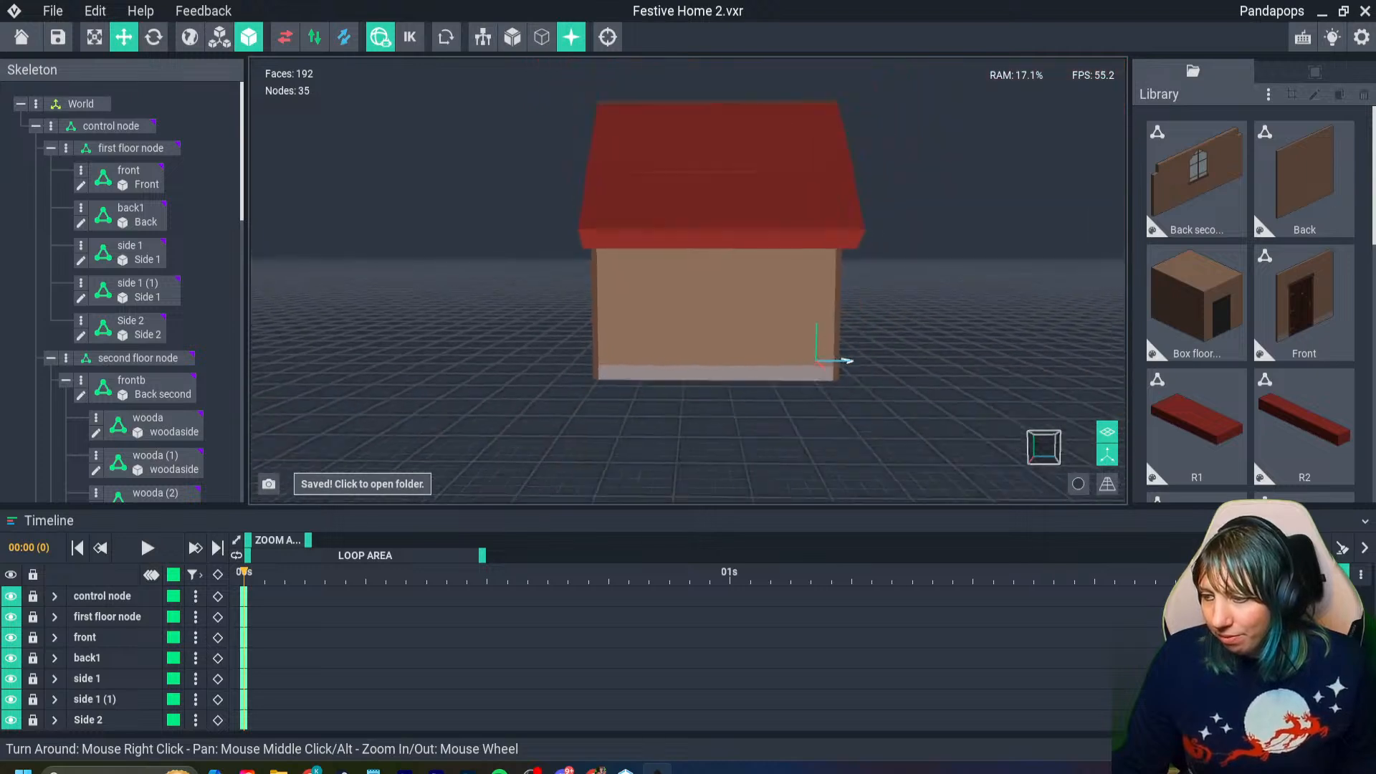
pyautogui.moveTo(599, 369)
pyautogui.mouseDown(button='right')
pyautogui.moveTo(496, 368)
pyautogui.moveTo(630, 368)
pyautogui.moveTo(577, 369)
pyautogui.mouseUp(button='right')
pyautogui.click(1107, 455)
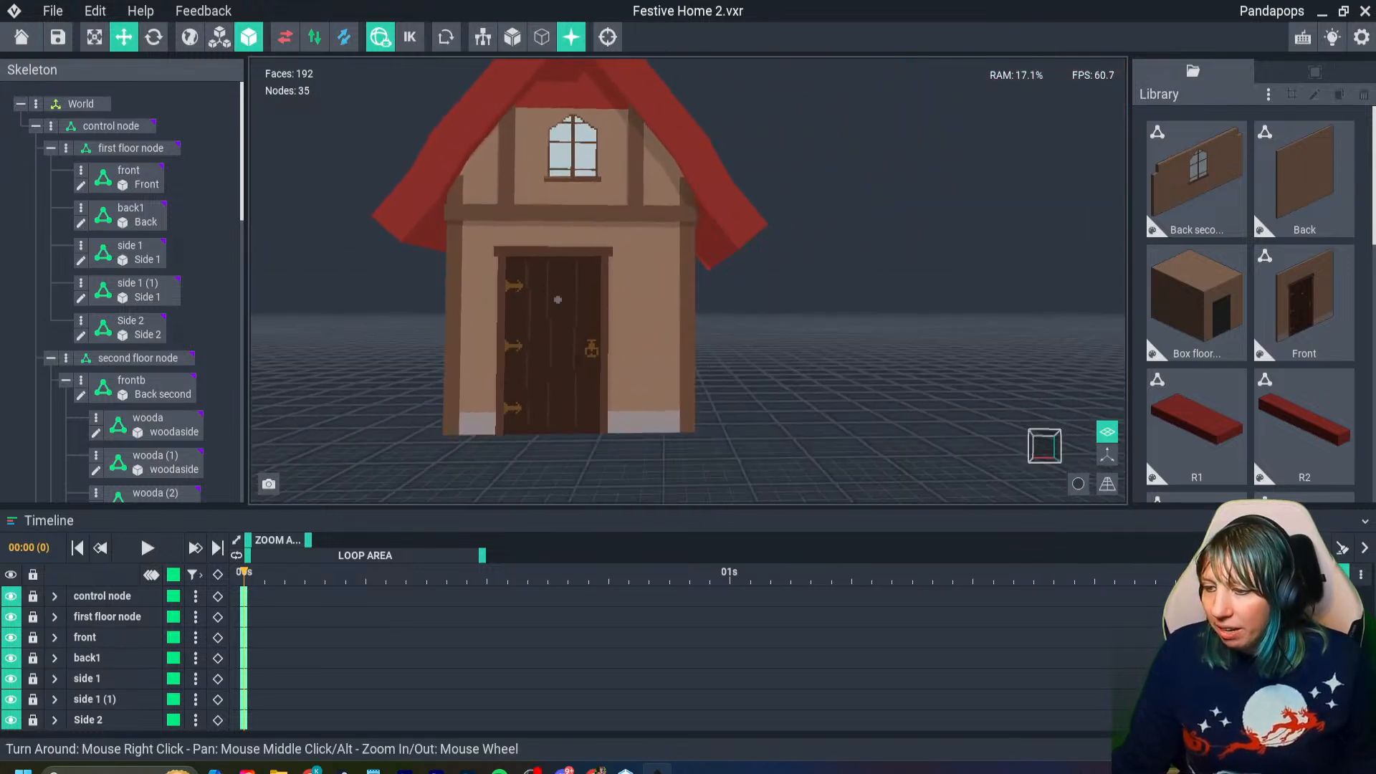
pyautogui.scroll(5, 576, 370)
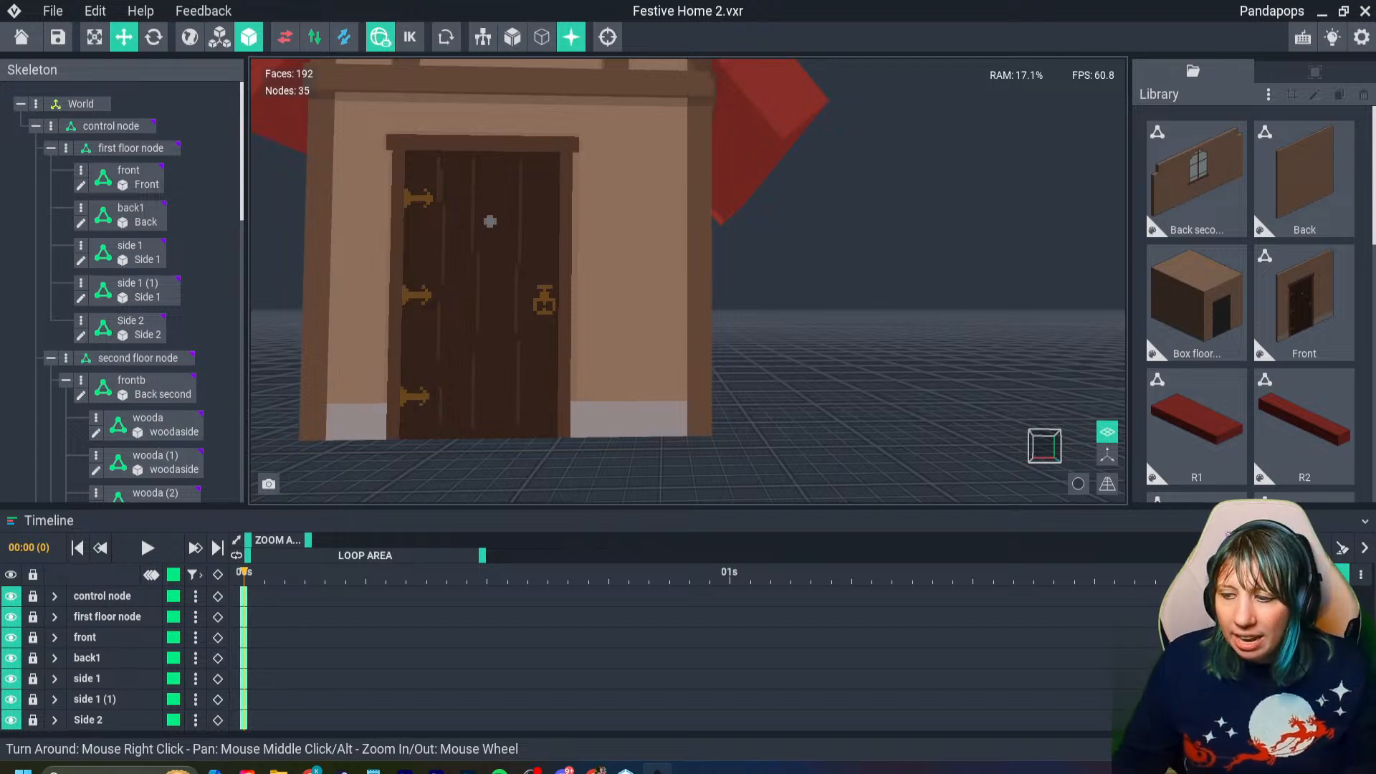
pyautogui.moveTo(707, 428); pyautogui.dragTo(707, 446, button='right')
pyautogui.scroll(4, 707, 428)
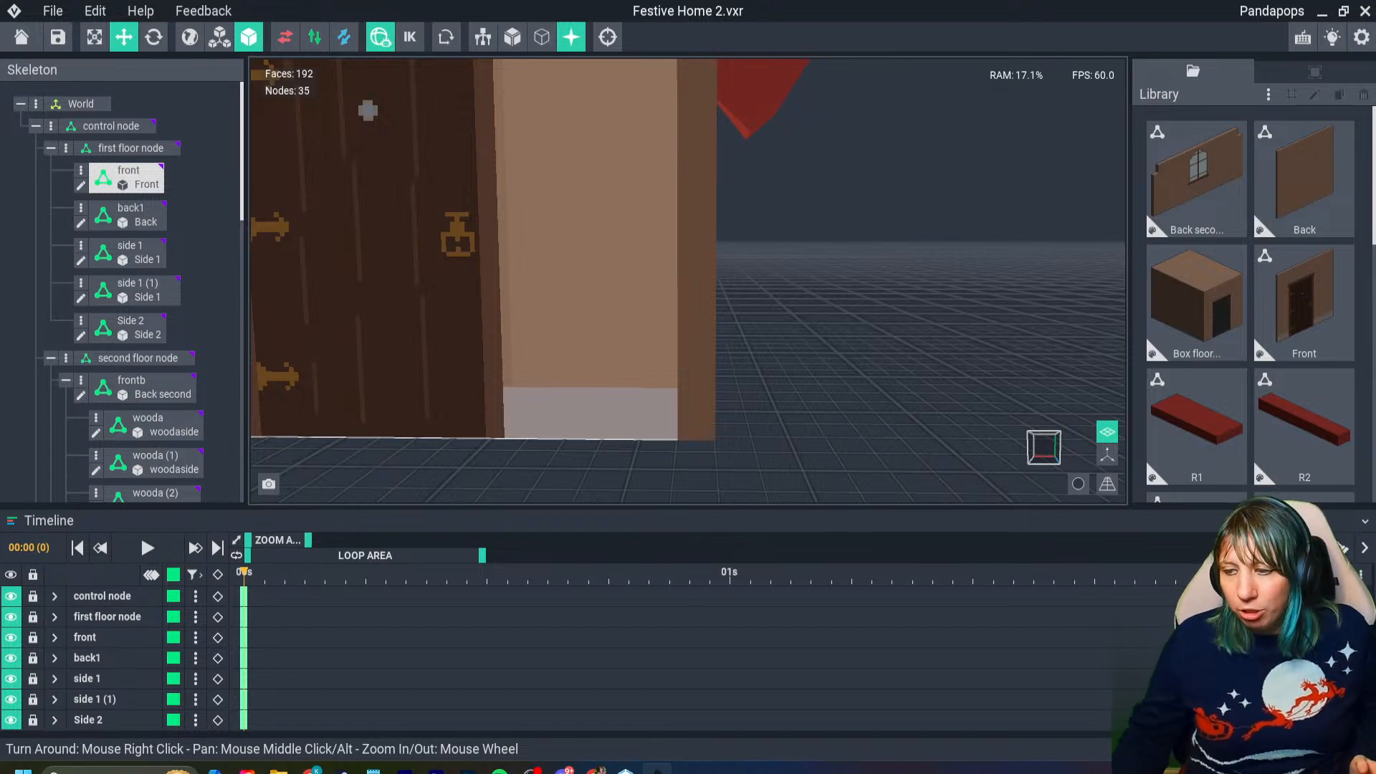
pyautogui.scroll(-6, 706, 406)
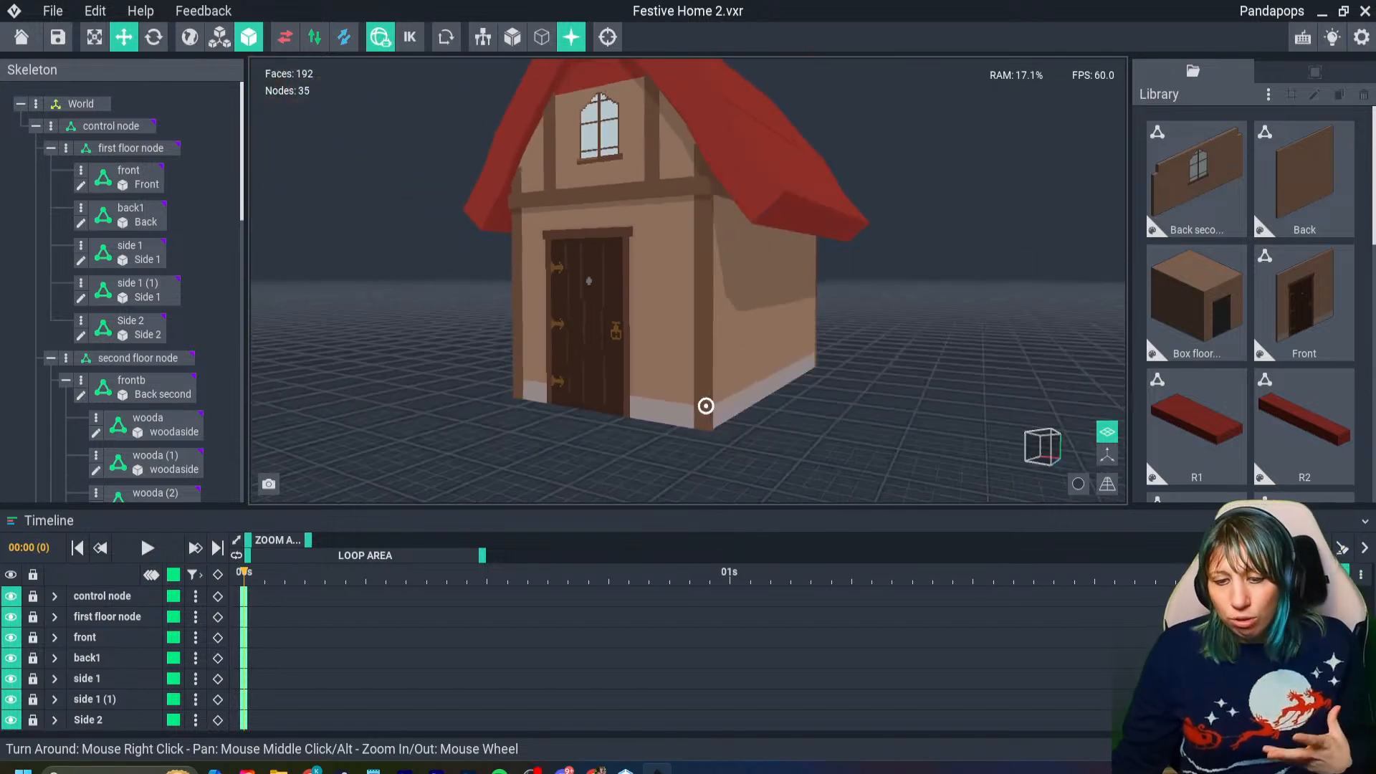
# - Save the Festive Home 2 project
pyautogui.moveTo(706, 406); pyautogui.dragTo(750, 413, button='right')
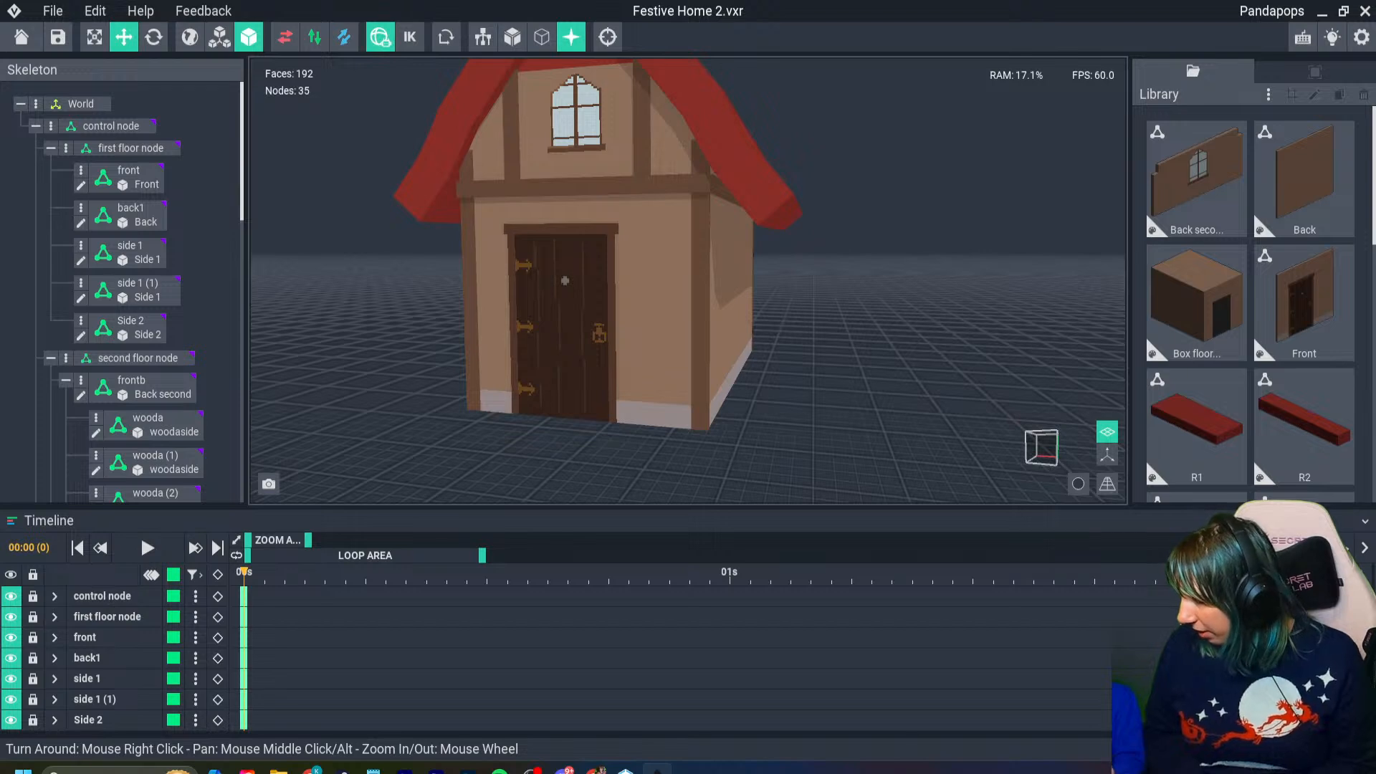
pyautogui.hotkey('ctrl', 's')
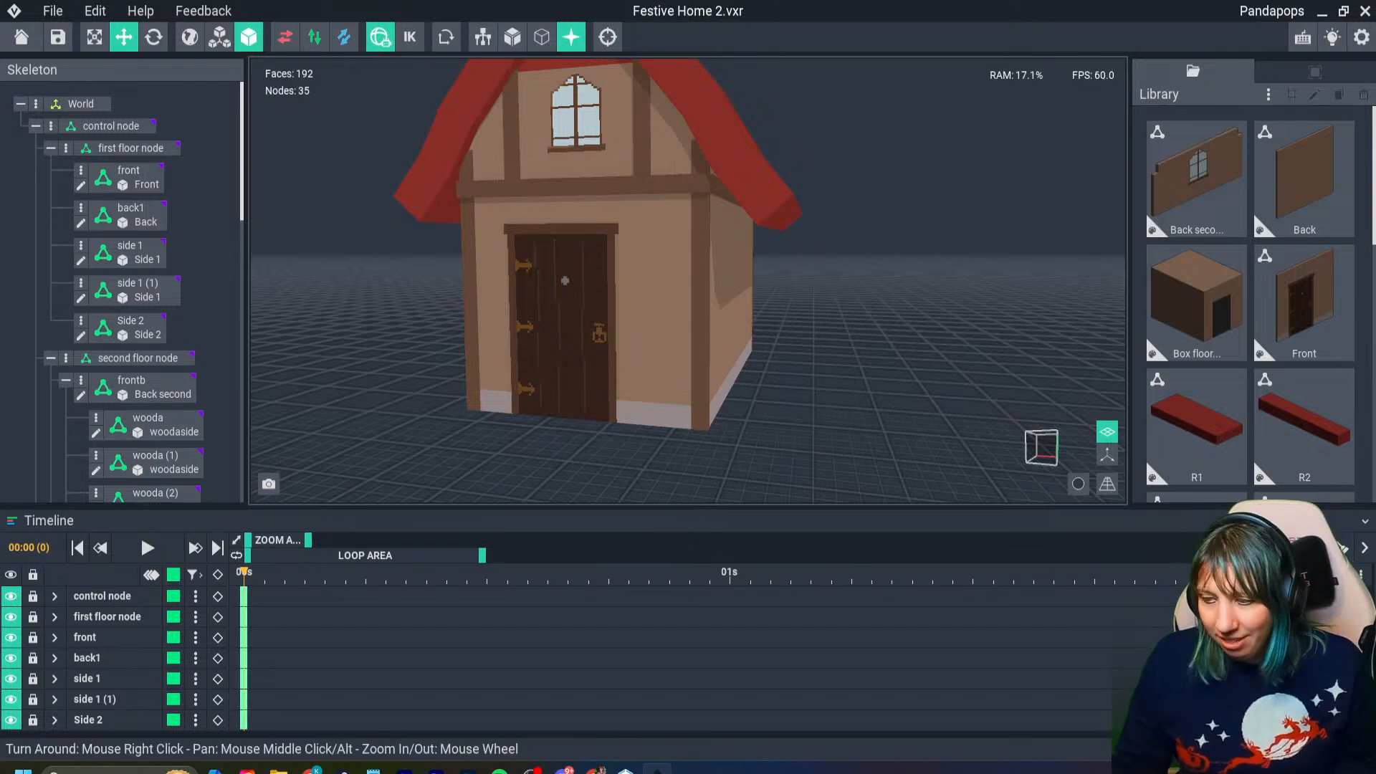
# - Open the Back wall at the rear of the house for editing and set its paint color to #9C8F8F
pyautogui.moveTo(666, 410); pyautogui.dragTo(598, 420, button='right')
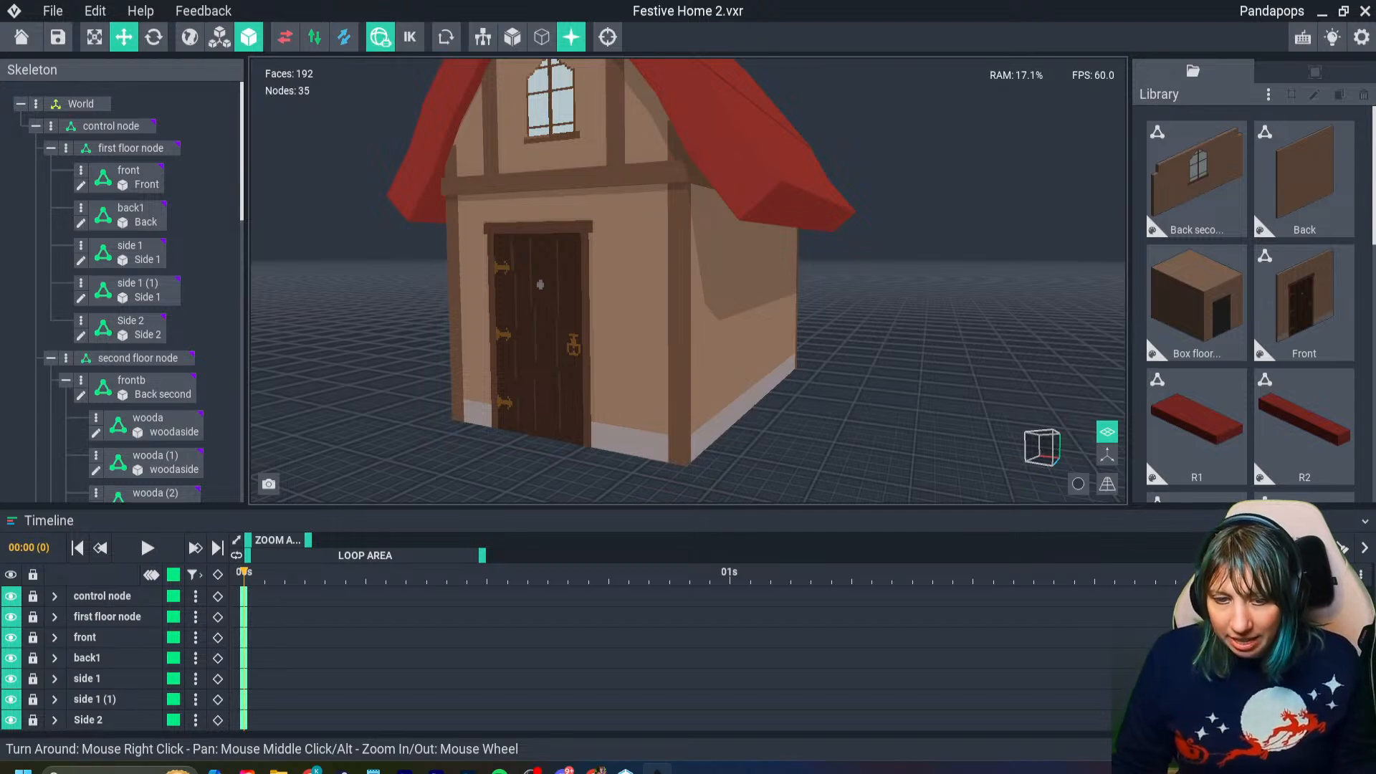
pyautogui.scroll(10, 586, 440)
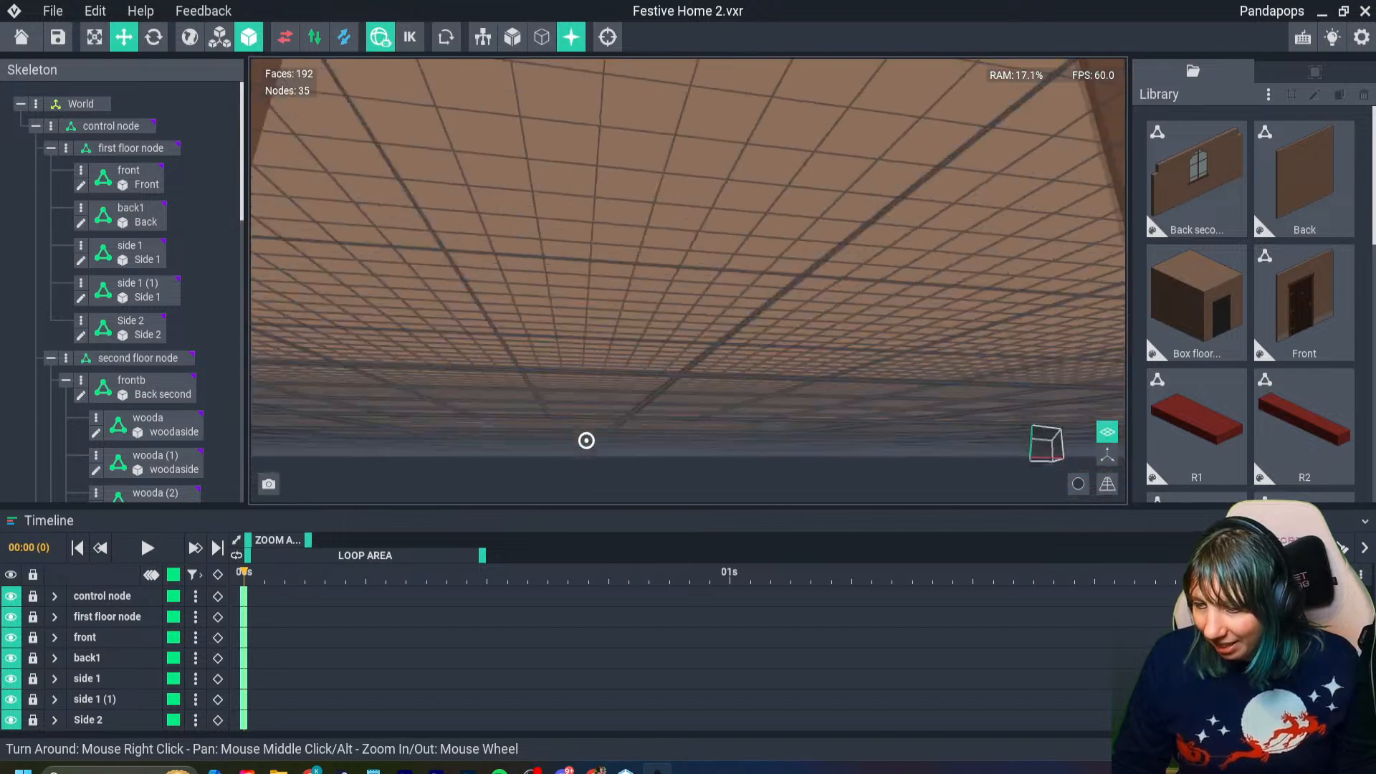
pyautogui.scroll(-5, 586, 440)
pyautogui.moveTo(586, 440); pyautogui.dragTo(656, 433, button='right')
pyautogui.click(655, 430)
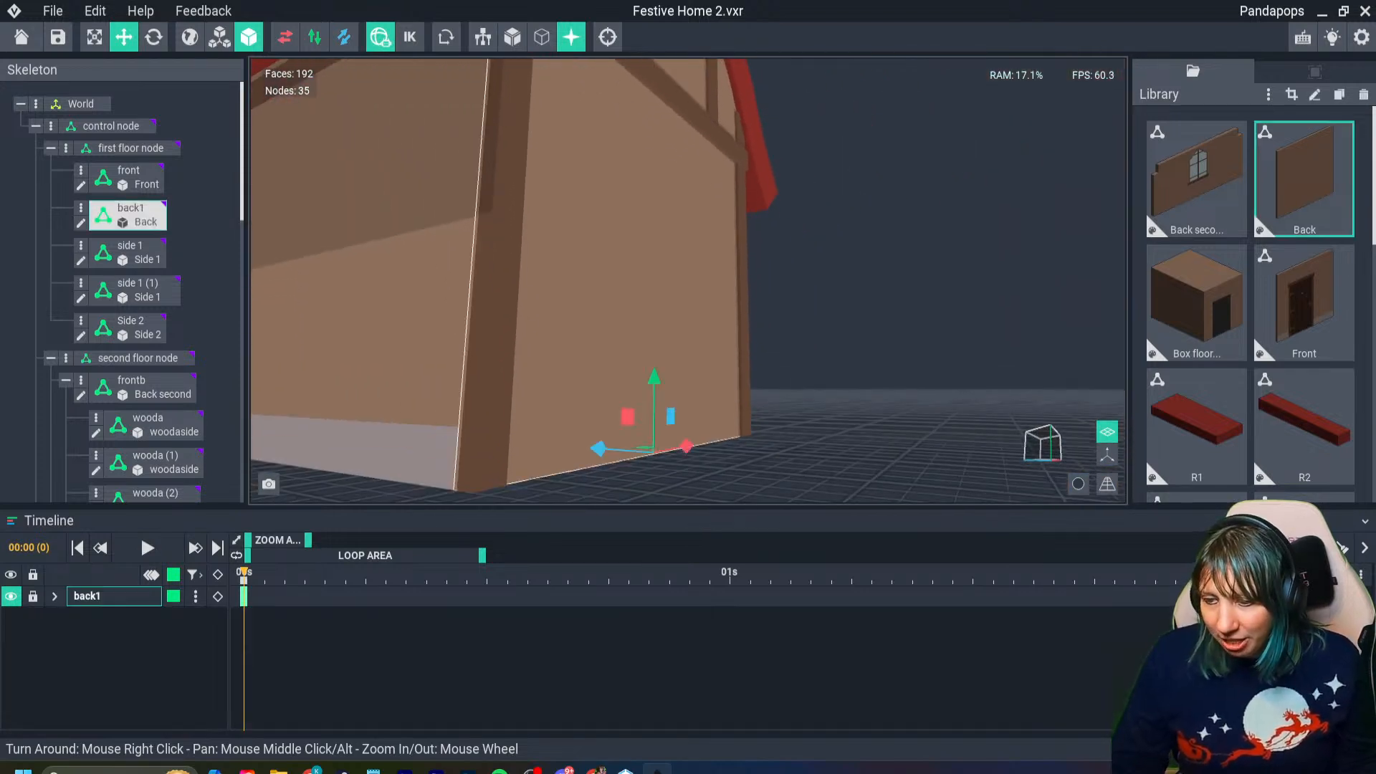
pyautogui.doubleClick(516, 479)
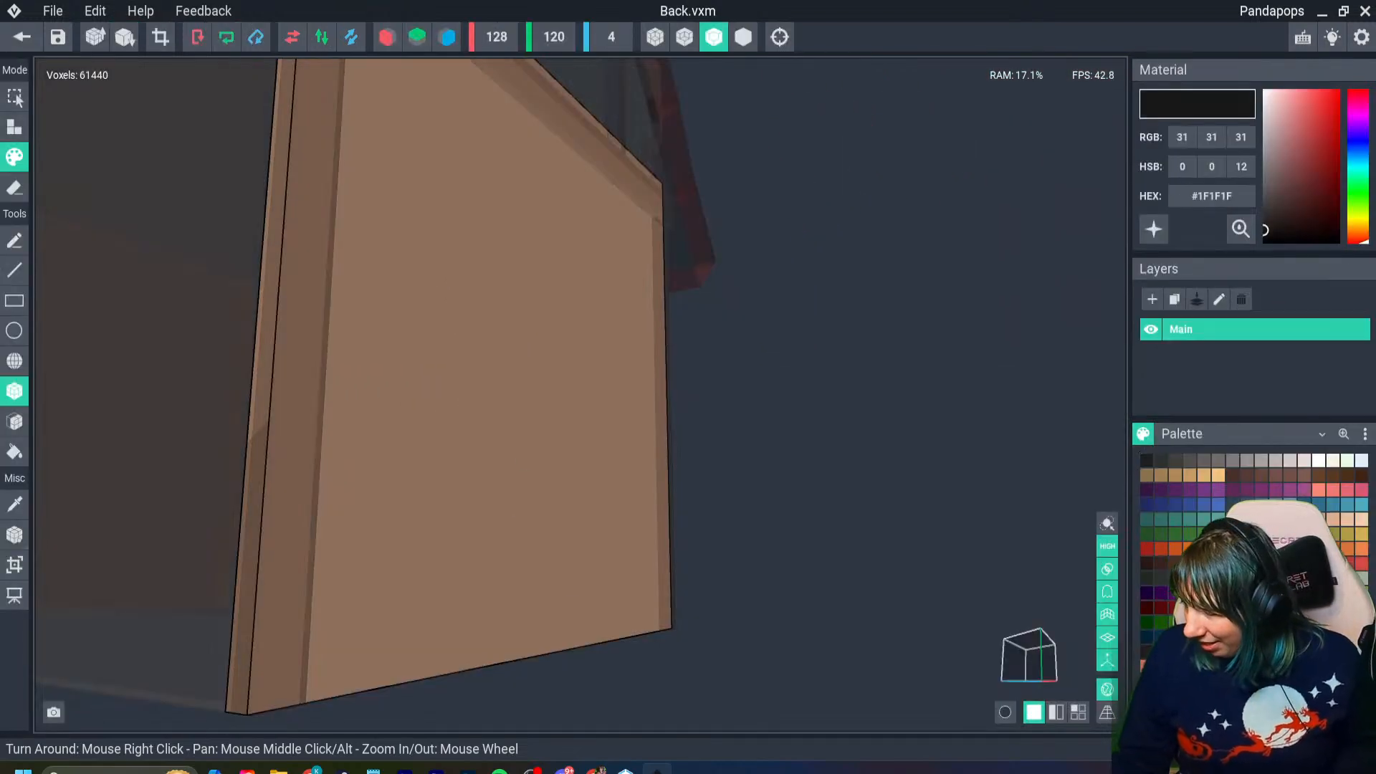
pyautogui.click(1211, 196)
pyautogui.write('#9C8F8F')
pyautogui.press('Return')
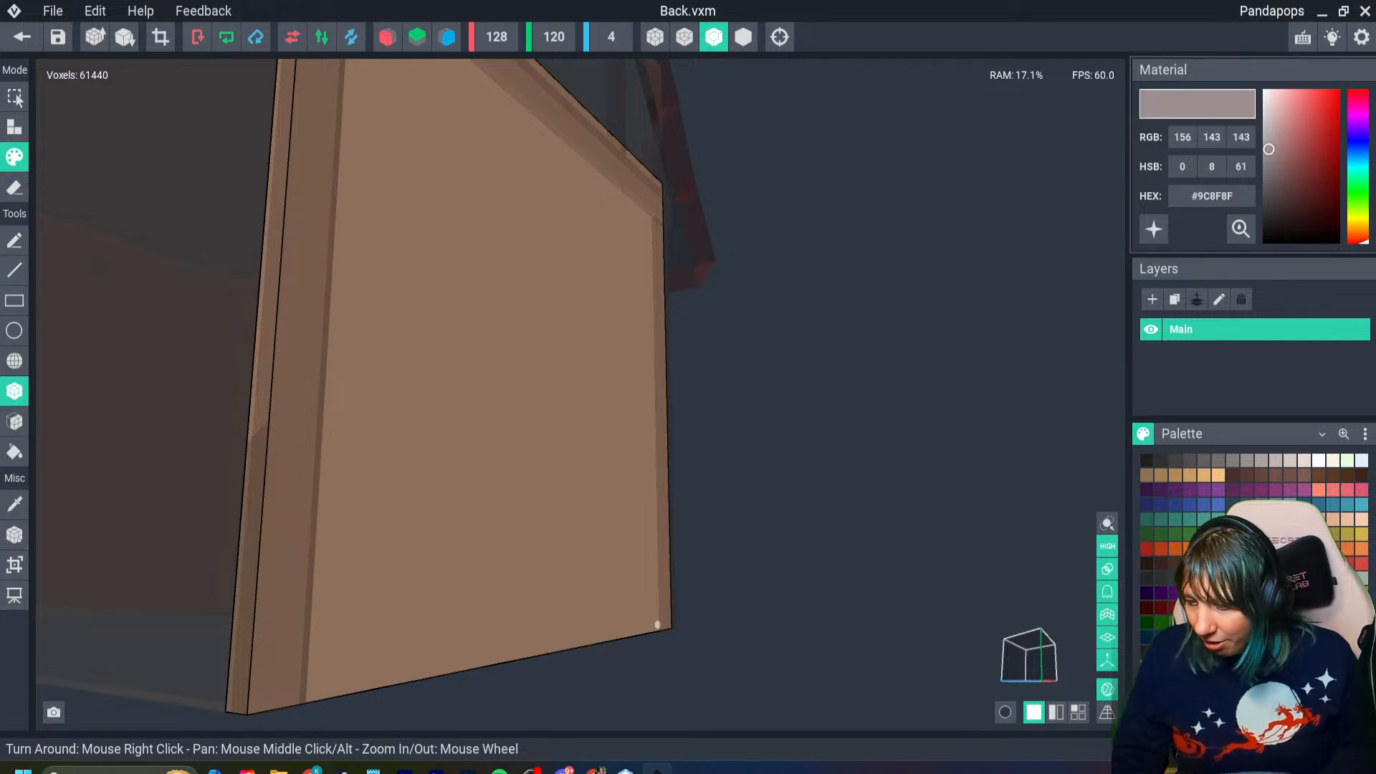
# - Box-paint a gray base about 11 voxels high from the Back wall's bottom end edge across the near part of its outer face
pyautogui.moveTo(656, 623); pyautogui.dragTo(644, 625, button='right')
pyautogui.moveTo(337, 654); pyautogui.dragTo(406, 585, button='middle')
pyautogui.scroll(1, 405, 585)
pyautogui.moveTo(283, 612); pyautogui.dragTo(313, 614, button='right')
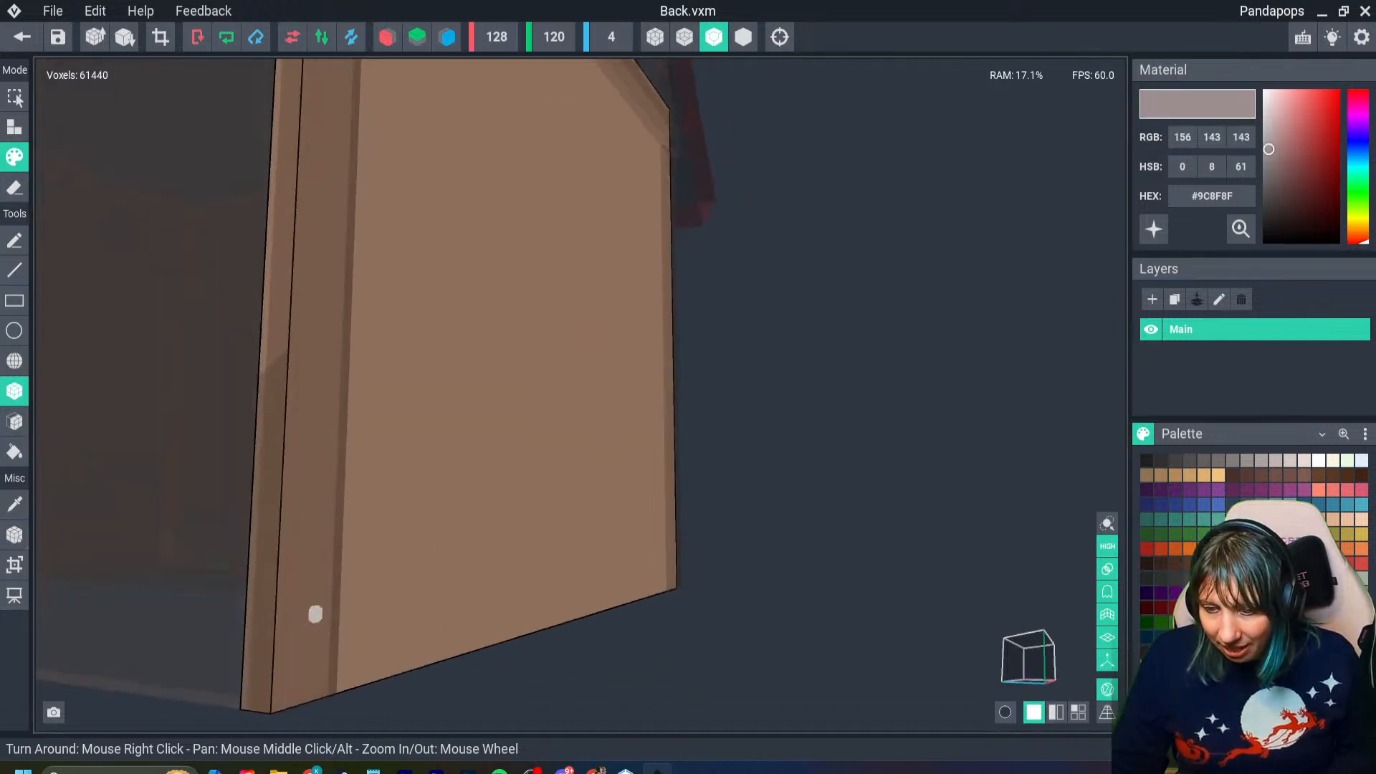
pyautogui.moveTo(314, 615); pyautogui.dragTo(384, 602, button='middle')
pyautogui.moveTo(384, 602); pyautogui.dragTo(383, 602, button='right')
pyautogui.moveTo(365, 617); pyautogui.dragTo(303, 574, button='right')
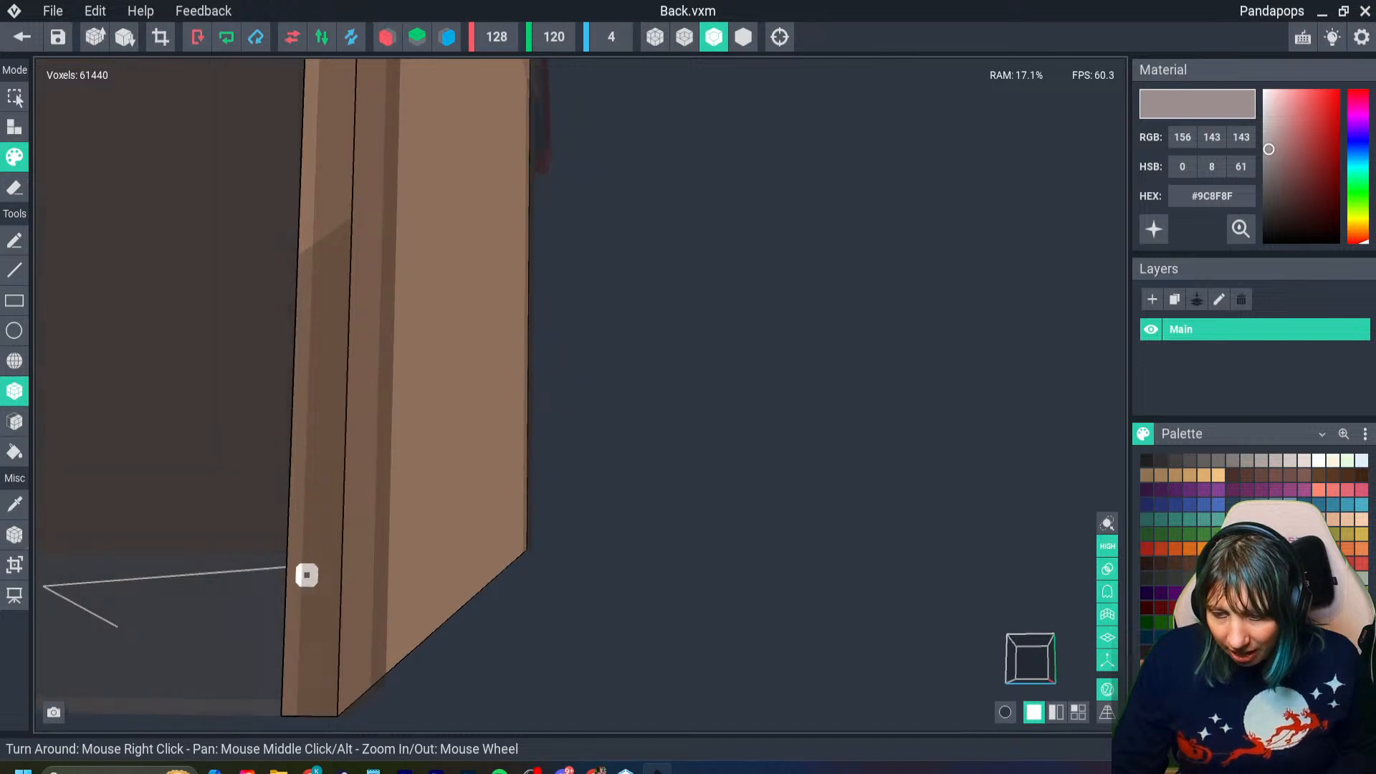
pyautogui.moveTo(295, 559); pyautogui.dragTo(478, 591)
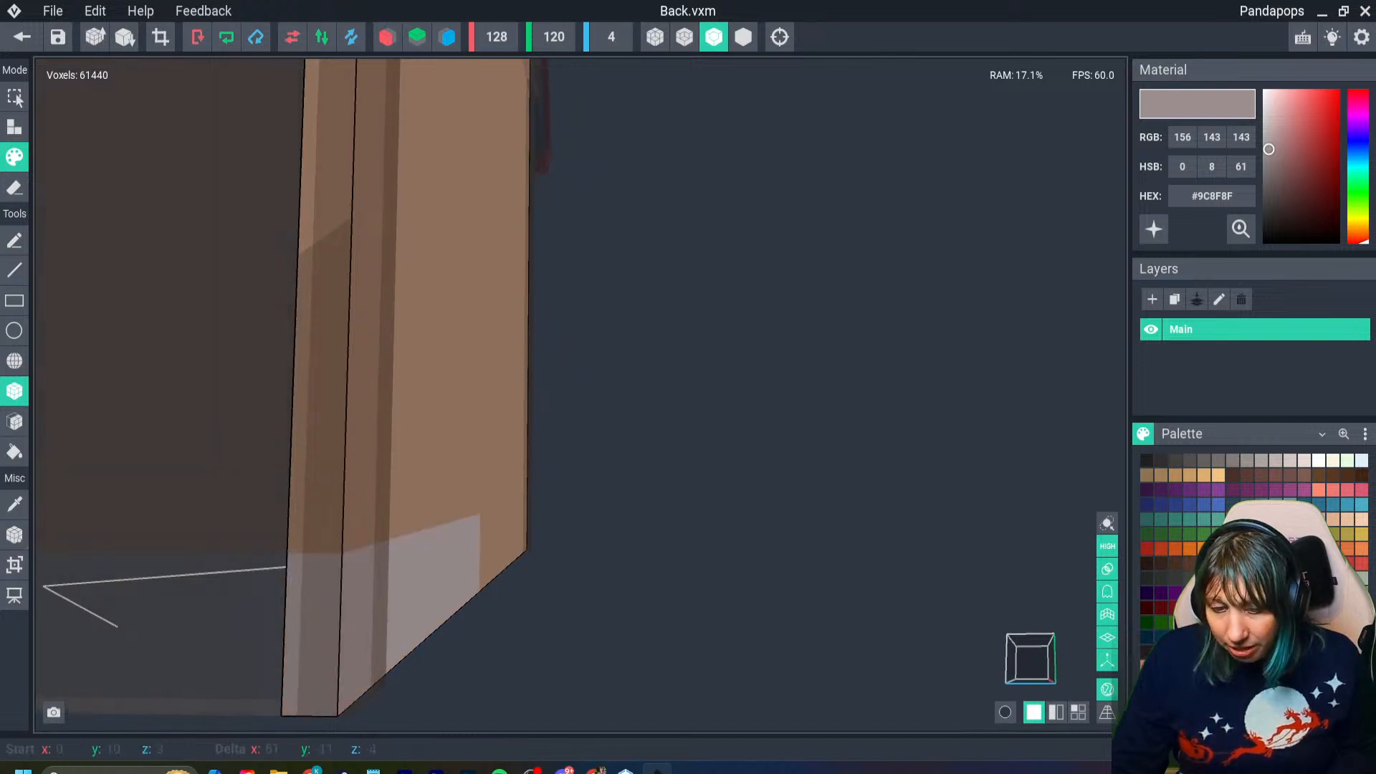
# - Continue the Back wall's gray base at the same height to the far corner and around that end edge
pyautogui.moveTo(645, 584); pyautogui.dragTo(513, 596, button='right')
pyautogui.scroll(-5, 643, 586)
pyautogui.moveTo(799, 605); pyautogui.dragTo(545, 600, button='middle')
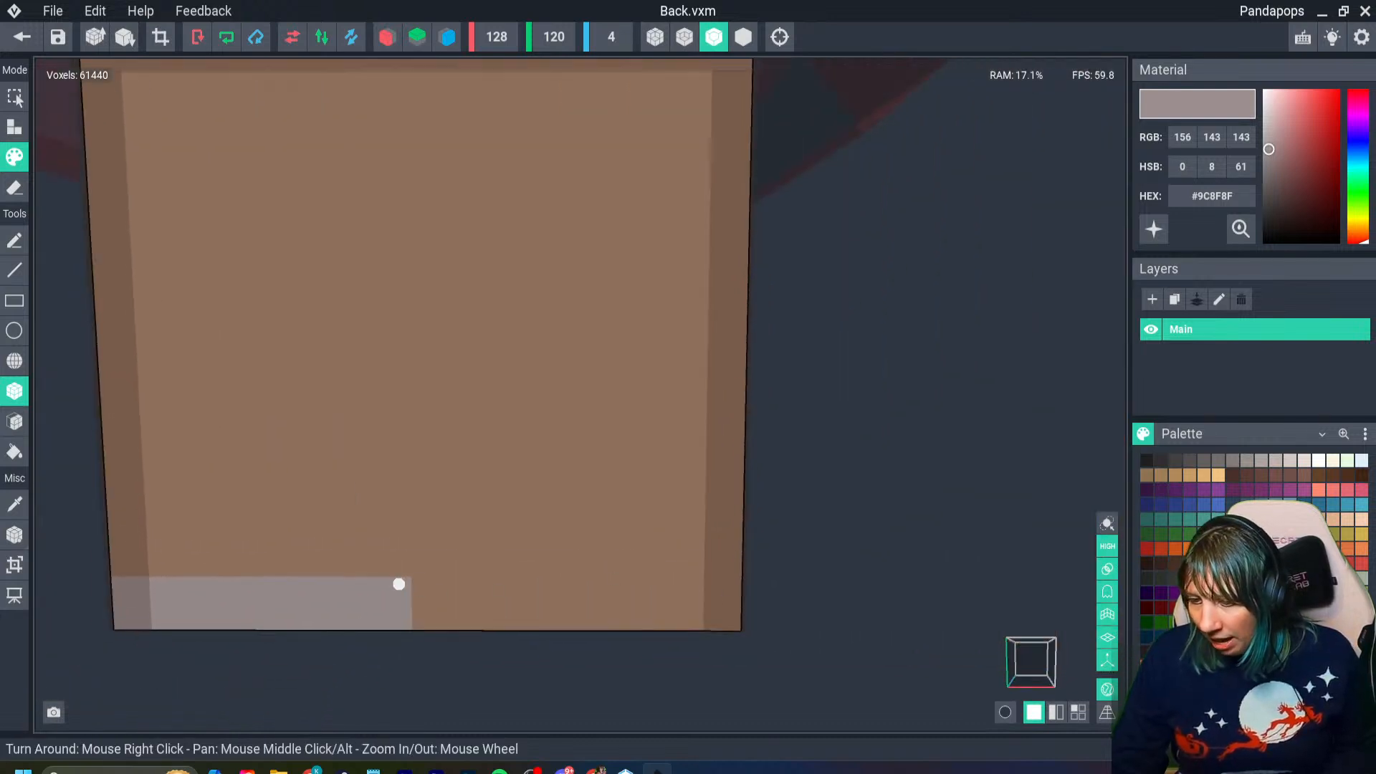
pyautogui.moveTo(398, 582); pyautogui.dragTo(740, 584)
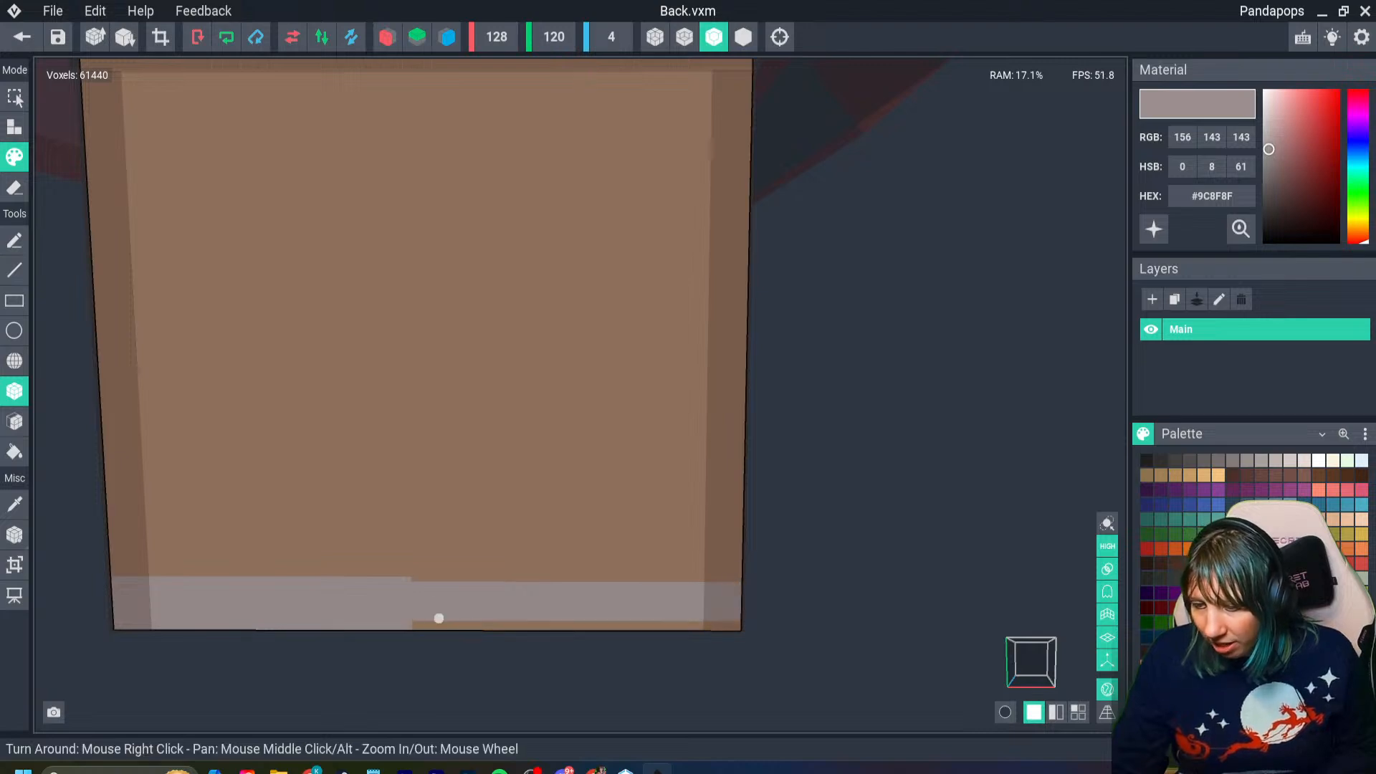
pyautogui.moveTo(409, 578); pyautogui.dragTo(737, 620)
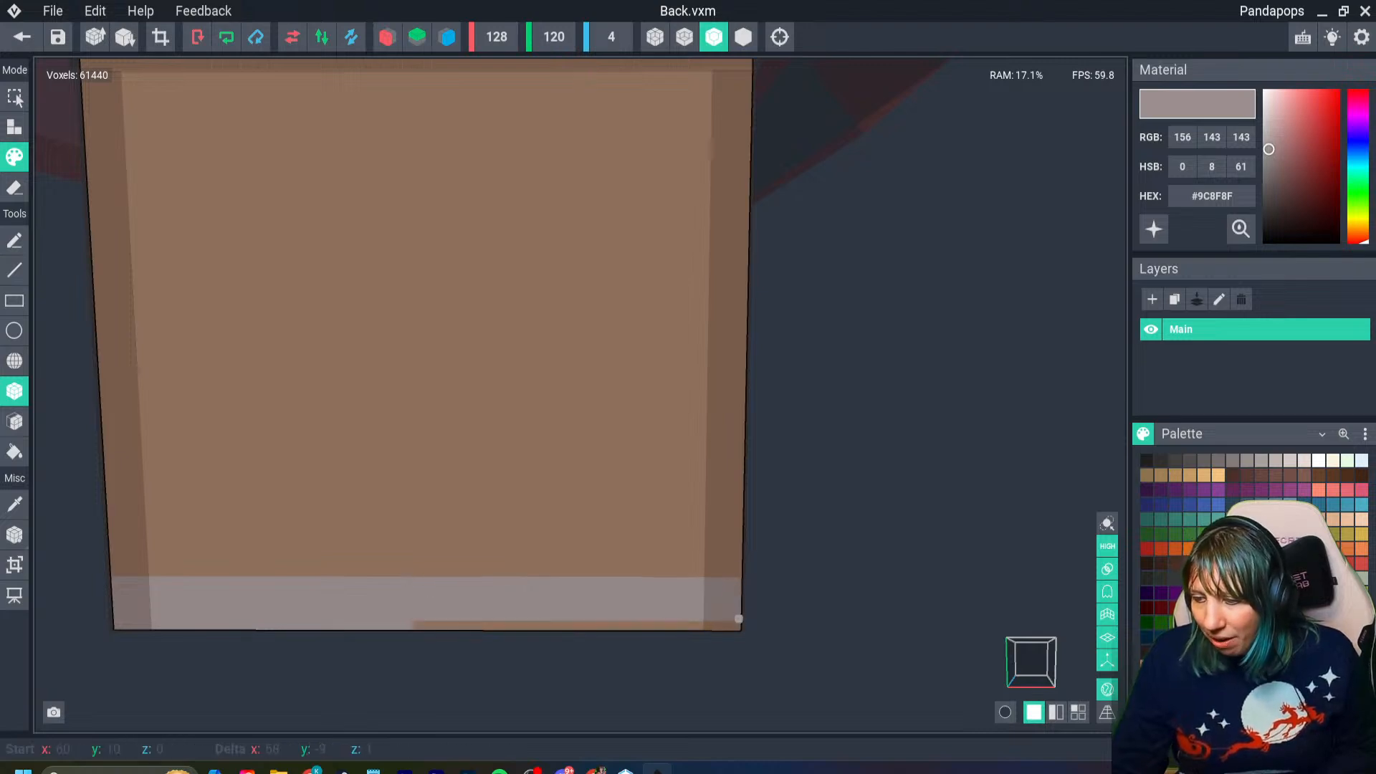
pyautogui.moveTo(736, 620); pyautogui.dragTo(311, 544, button='right')
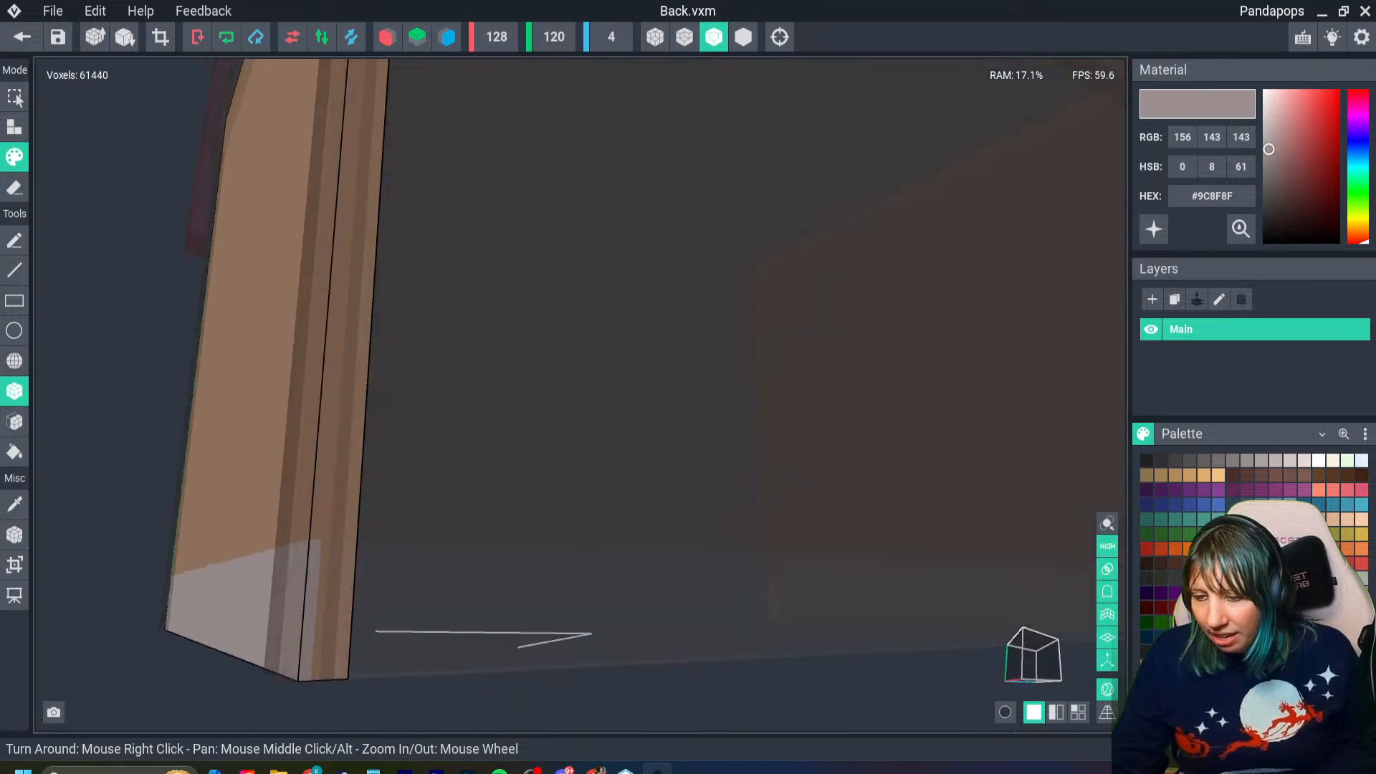
pyautogui.moveTo(310, 544); pyautogui.dragTo(341, 671)
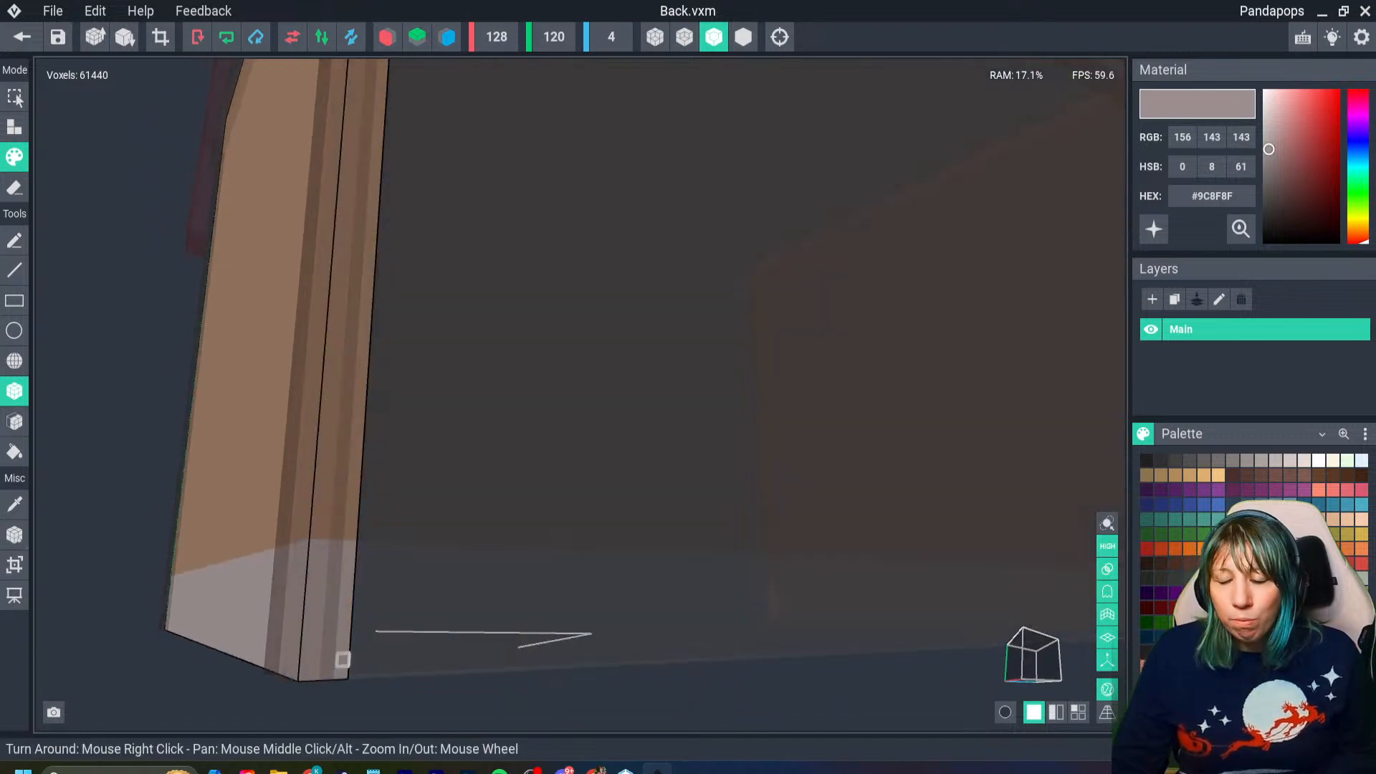
# - Save the Back model and check the gray base around the assembled house with the axes hidden
pyautogui.click(22, 36)
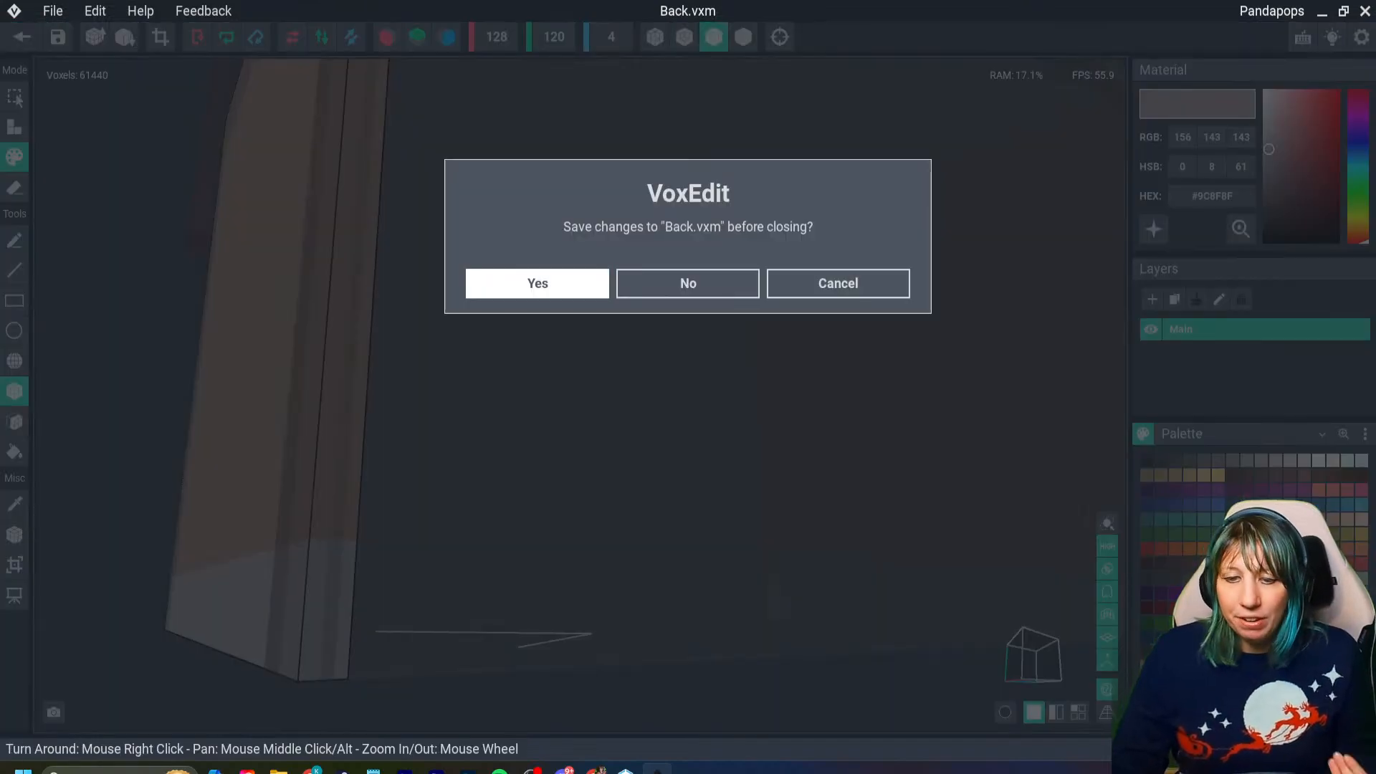
pyautogui.click(538, 283)
pyautogui.moveTo(523, 324); pyautogui.dragTo(666, 359, button='right')
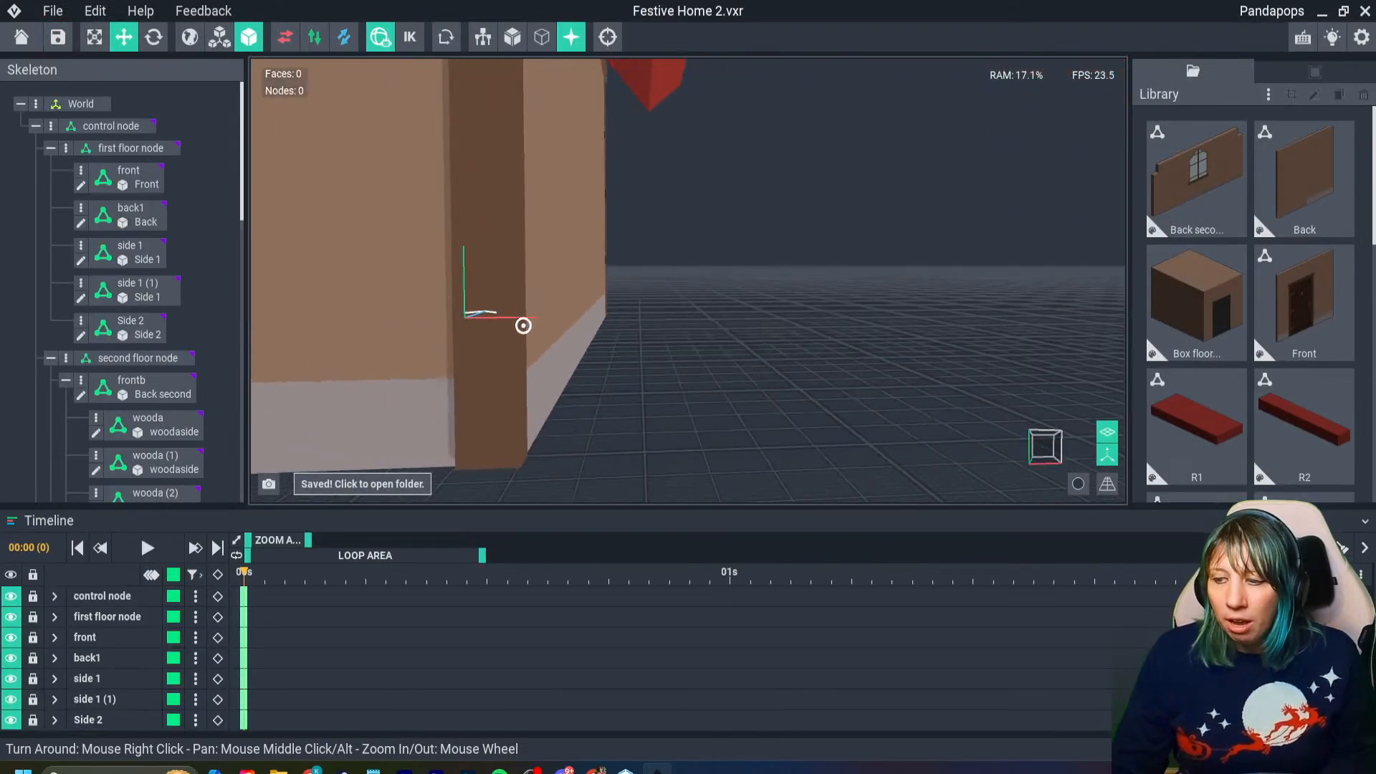
pyautogui.scroll(-4, 523, 325)
pyautogui.moveTo(524, 326); pyautogui.dragTo(380, 326, button='right')
pyautogui.scroll(-5, 524, 326)
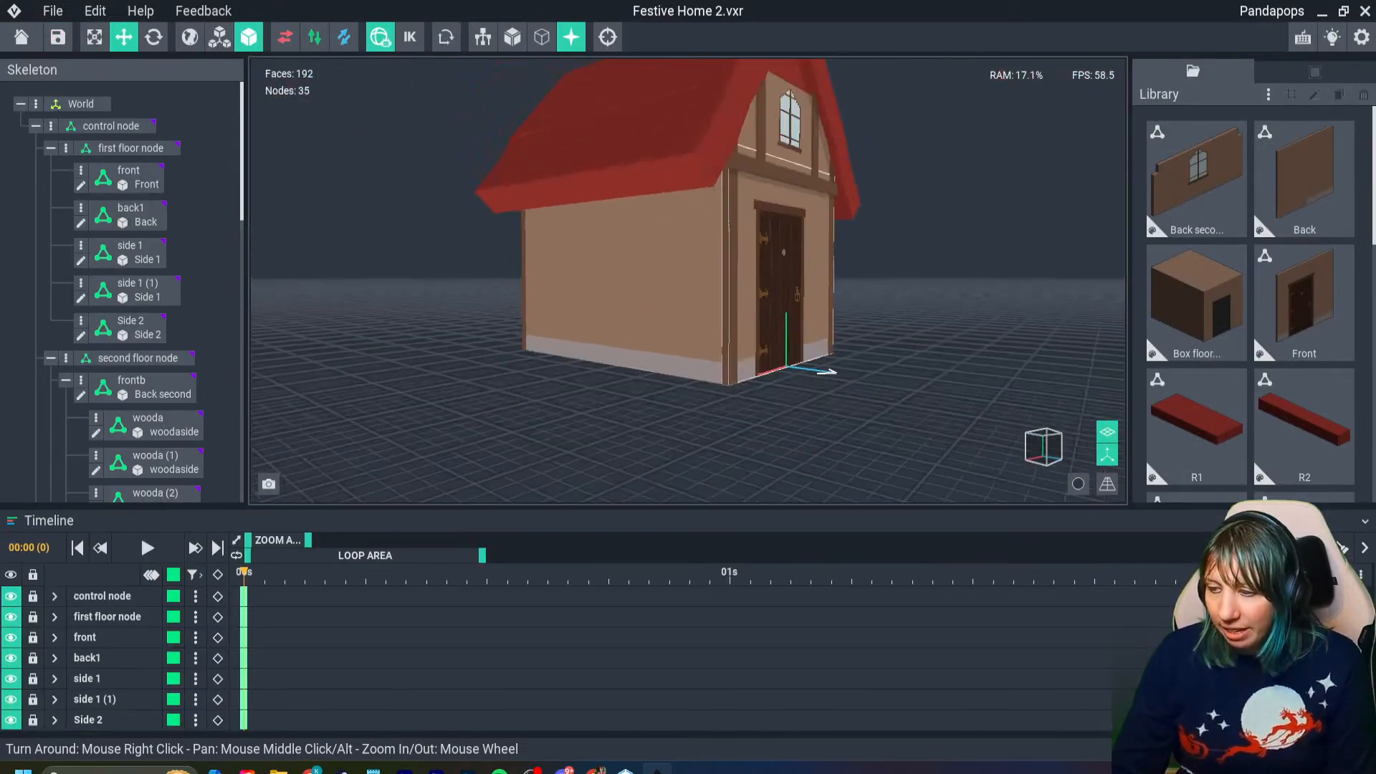
pyautogui.moveTo(524, 326); pyautogui.dragTo(380, 340, button='right')
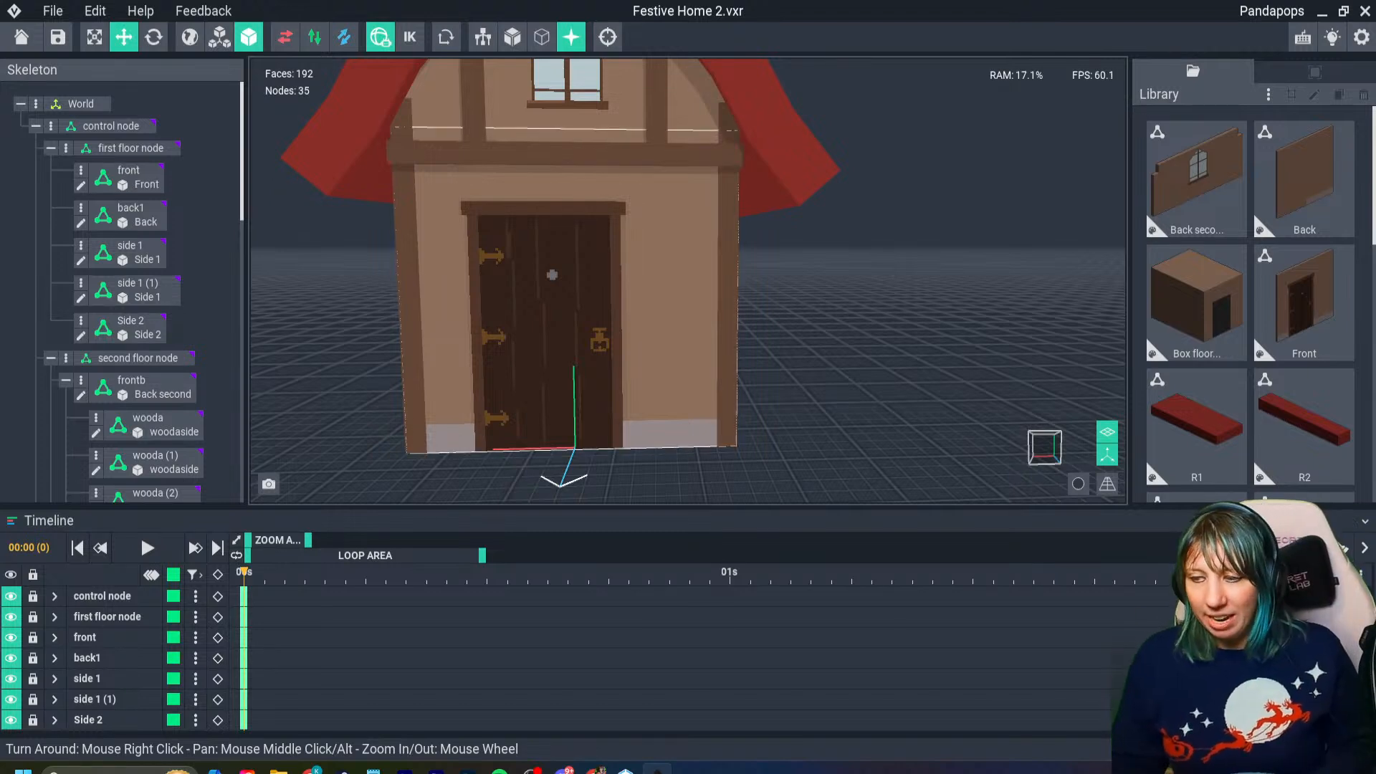
pyautogui.moveTo(672, 381); pyautogui.dragTo(711, 403, button='right')
pyautogui.scroll(-2, 700, 396)
pyautogui.click(1107, 455)
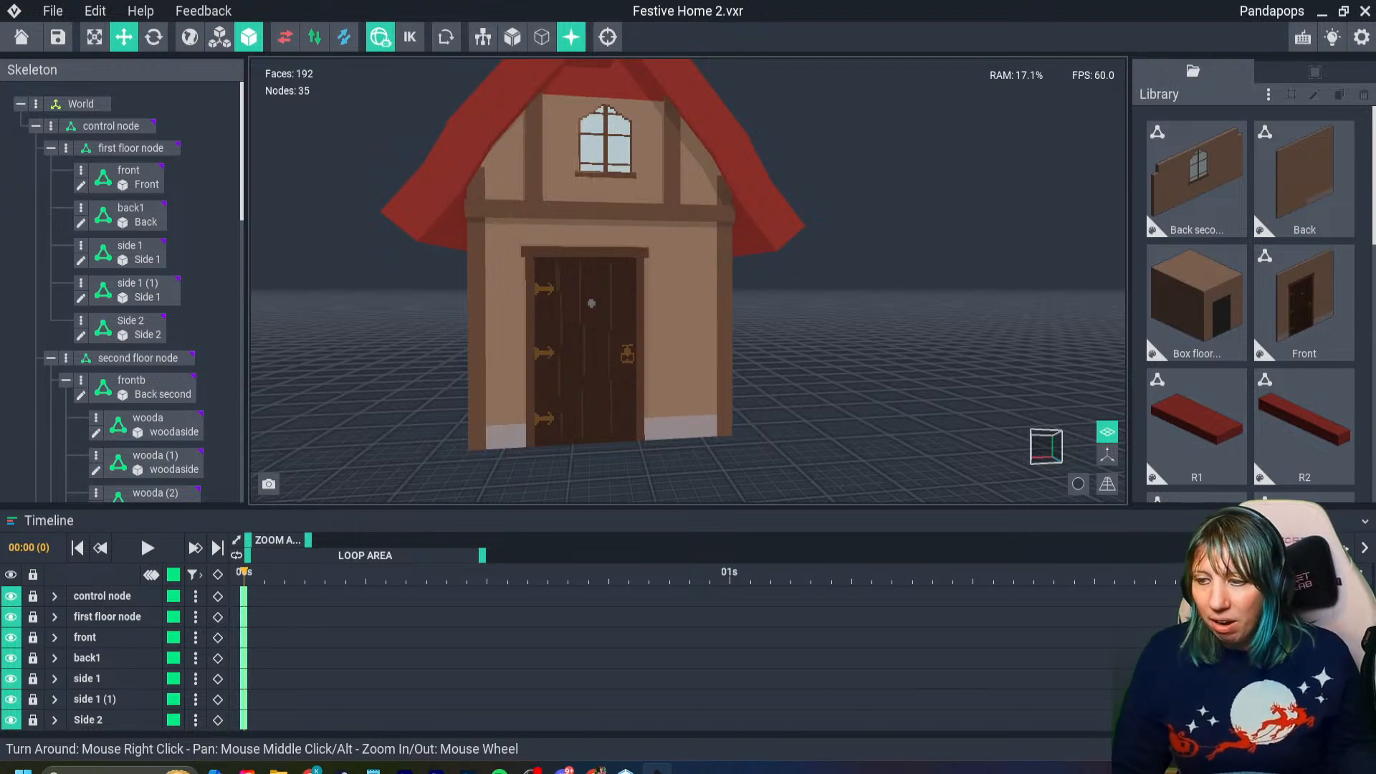
pyautogui.moveTo(711, 403); pyautogui.dragTo(701, 407, button='right')
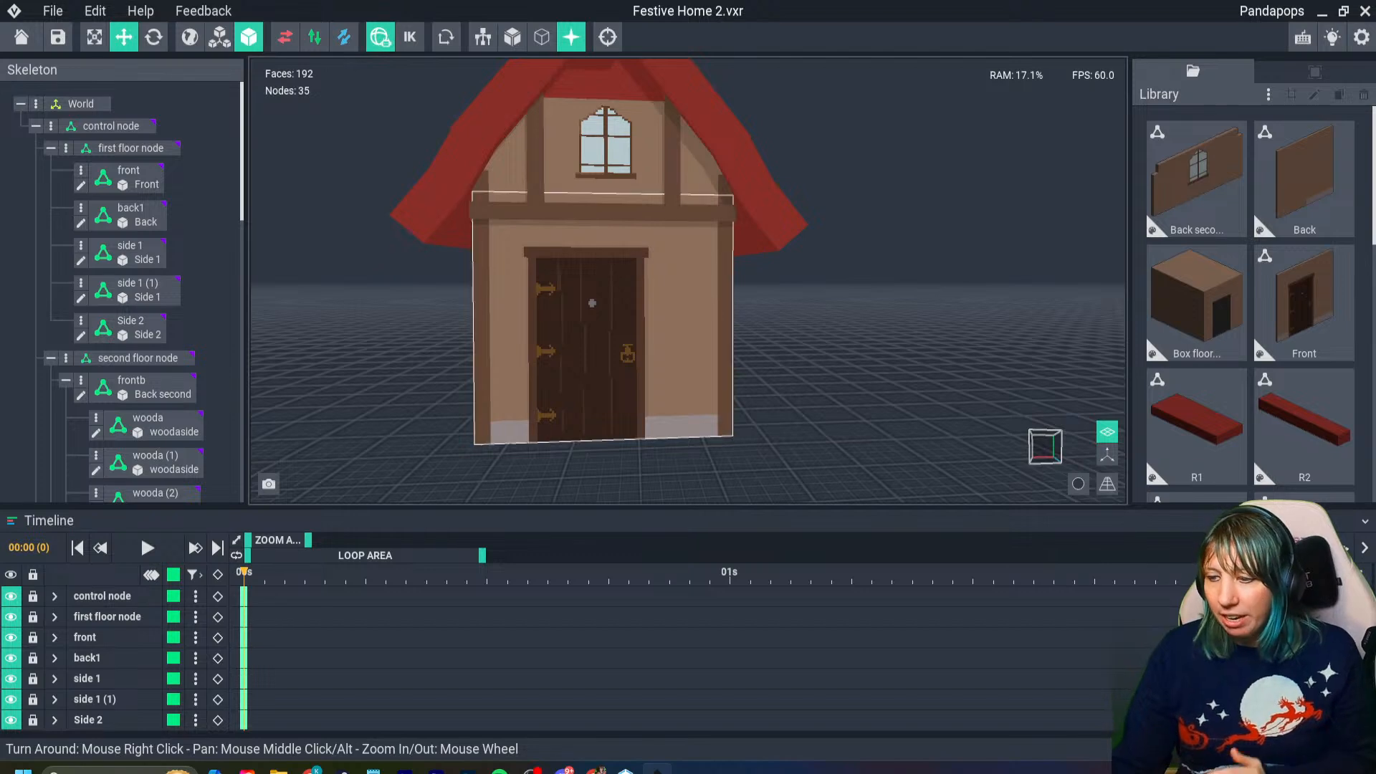
pyautogui.moveTo(706, 433); pyautogui.dragTo(688, 411, button='right')
pyautogui.scroll(-3, 667, 432)
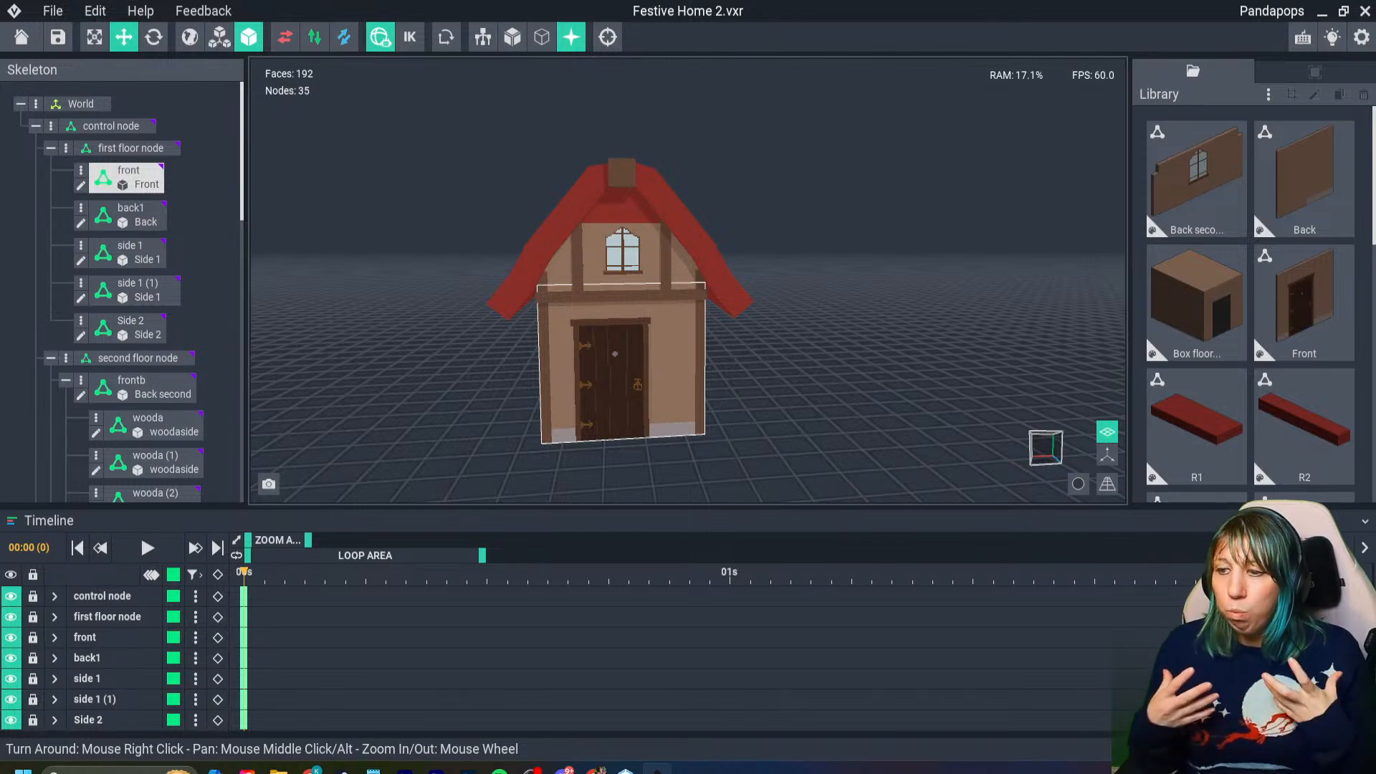
# - Open the Front wall for editing, examine its gray base beside the door, and close the model with its changes saved
pyautogui.moveTo(688, 411); pyautogui.dragTo(692, 393, button='right')
pyautogui.scroll(3, 692, 392)
pyautogui.scroll(3, 690, 413)
pyautogui.click(689, 413)
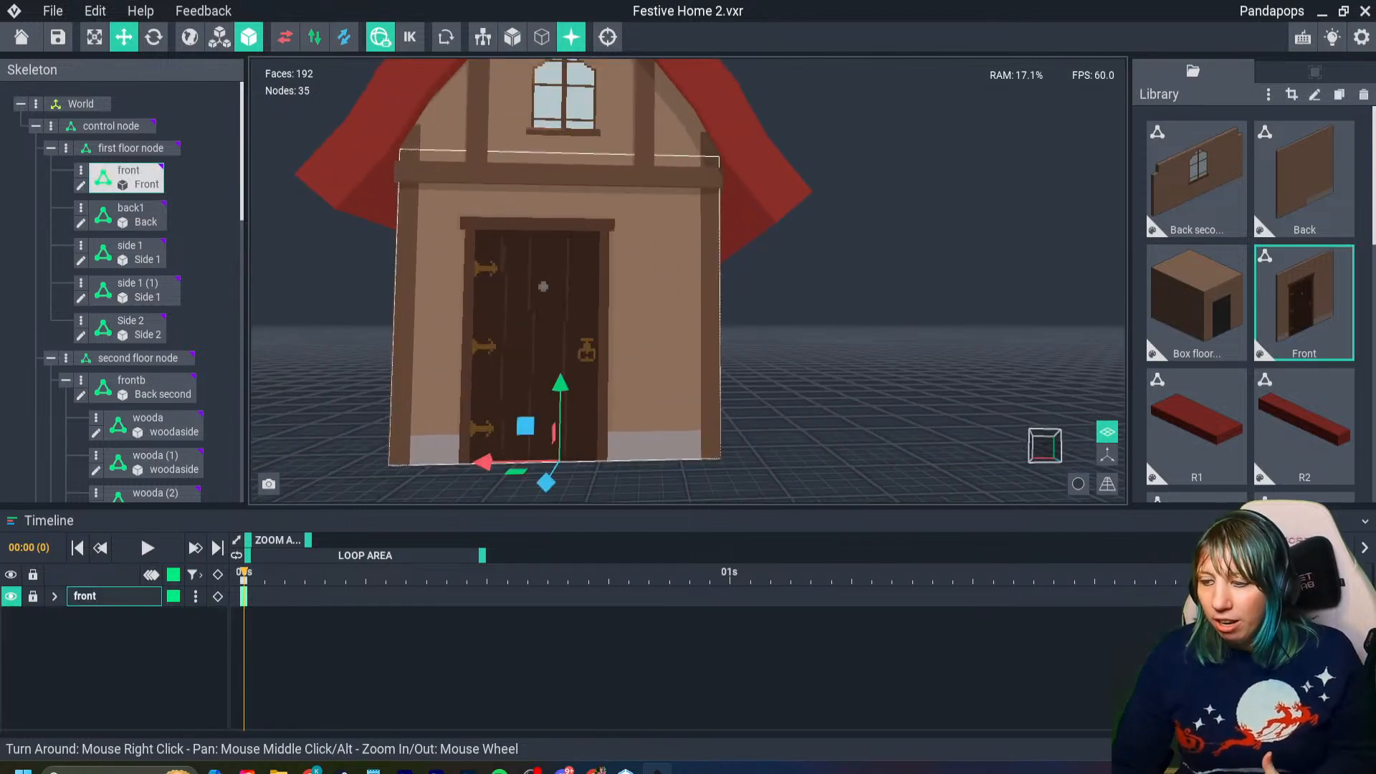
pyautogui.doubleClick(690, 414)
pyautogui.moveTo(550, 633); pyautogui.dragTo(564, 497, button='middle')
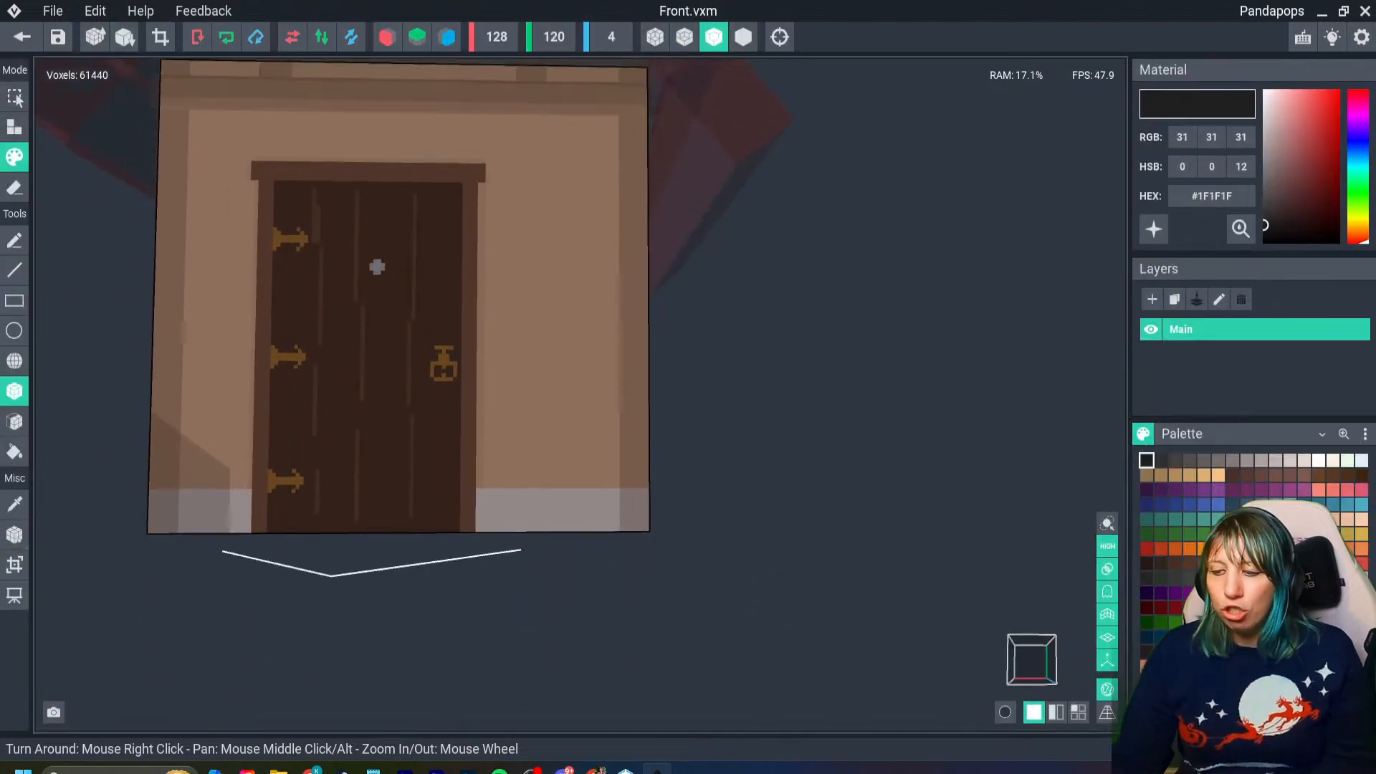
pyautogui.scroll(4, 566, 499)
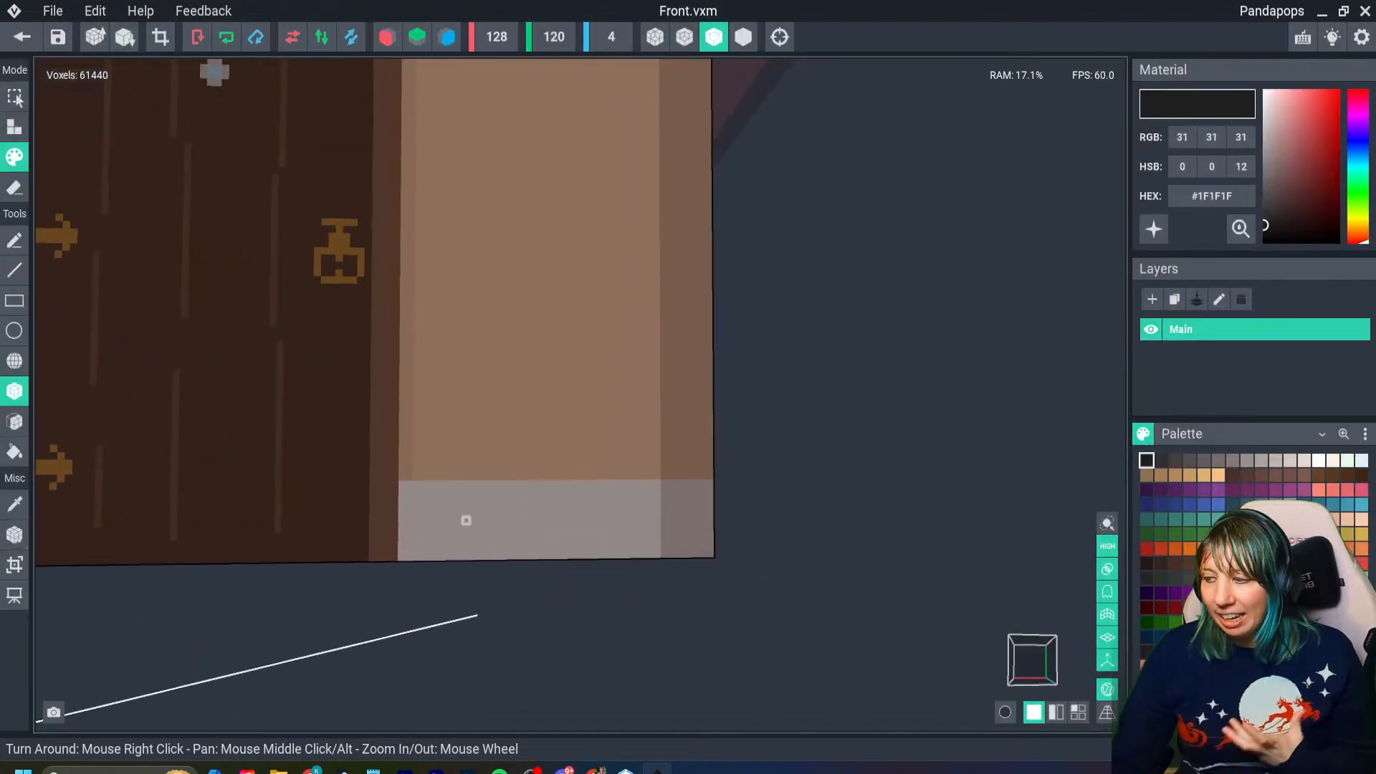
pyautogui.scroll(-5, 516, 520)
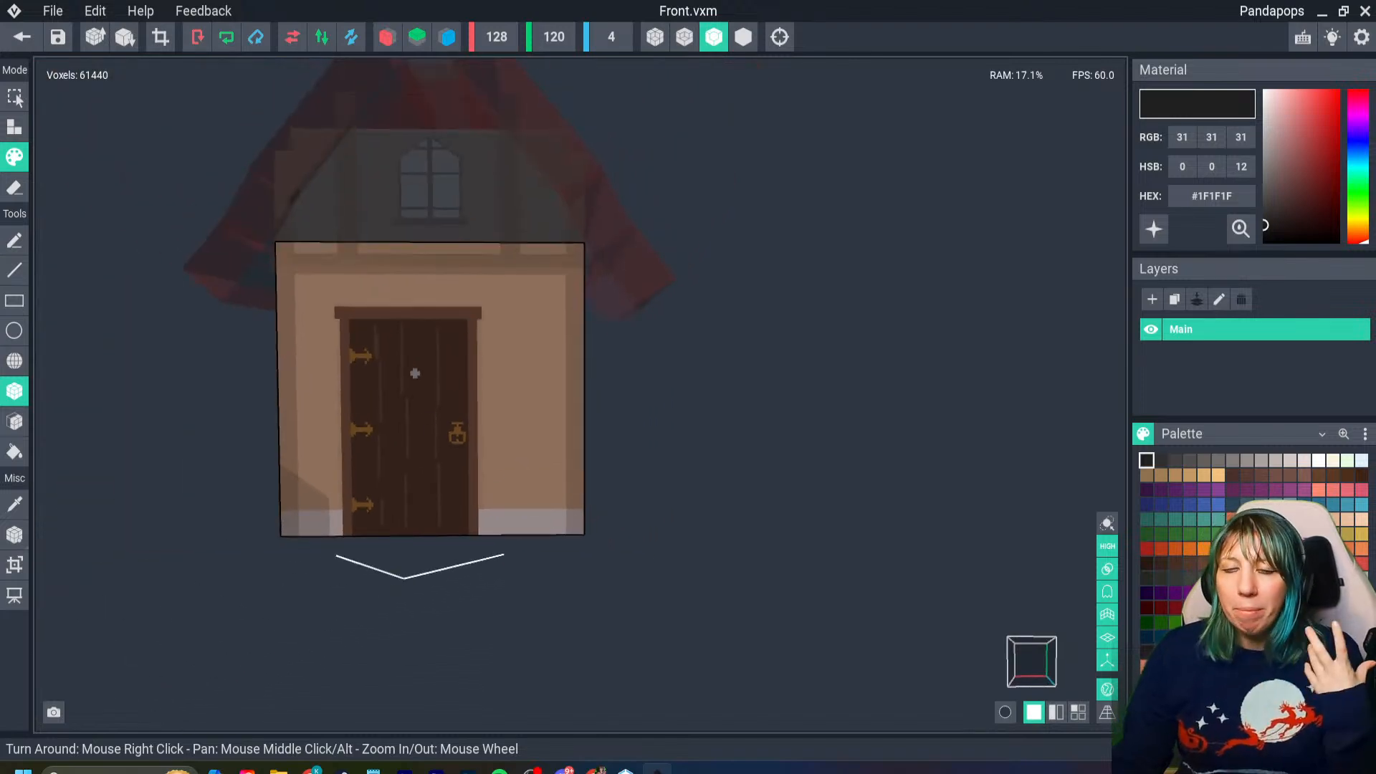
pyautogui.click(21, 37)
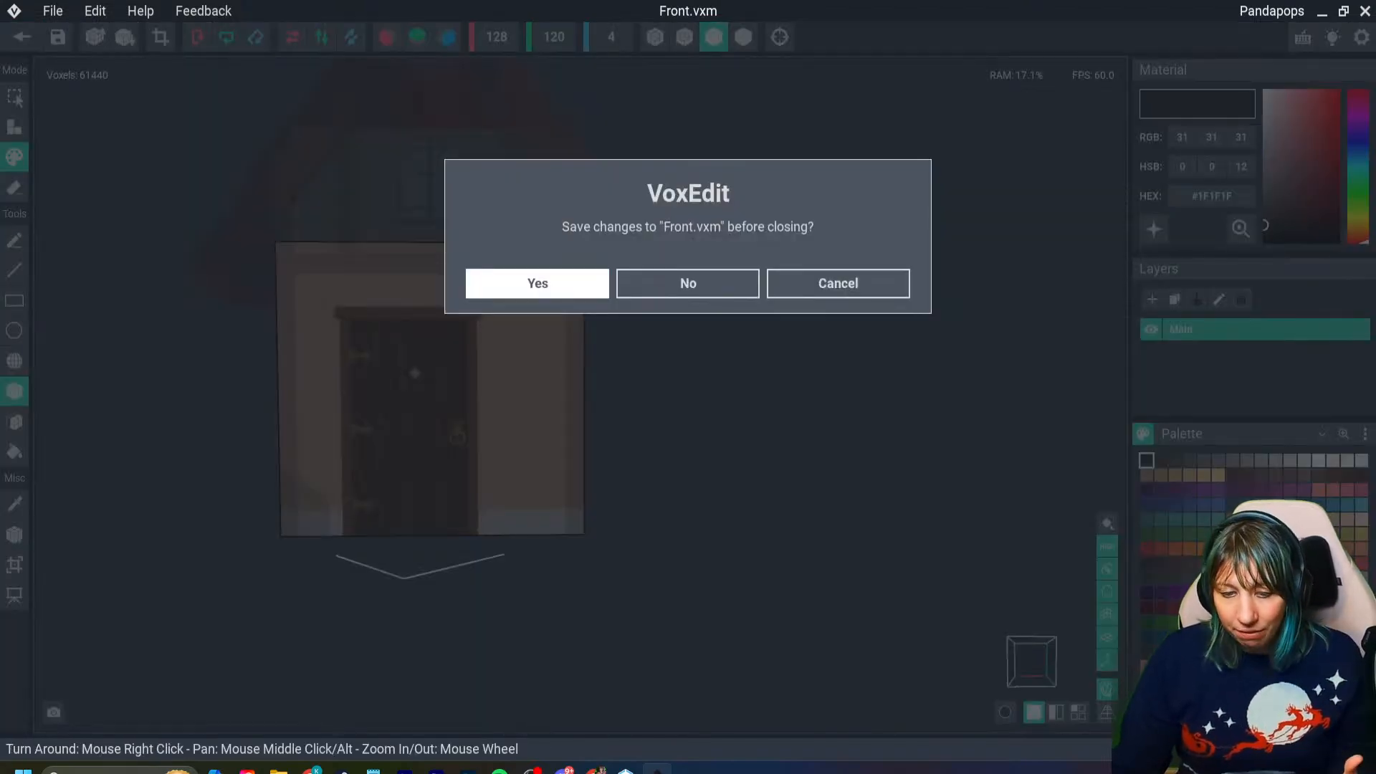
pyautogui.press('Return')
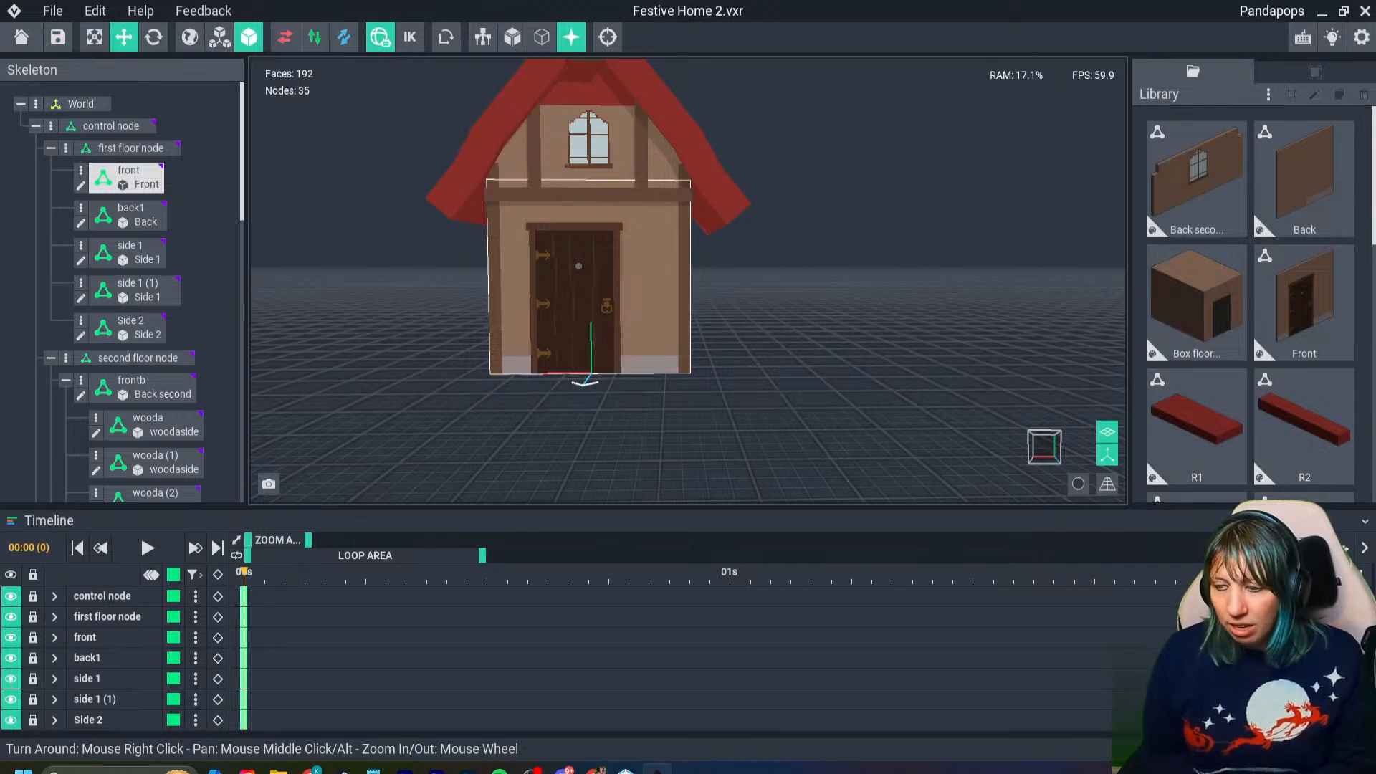
# - Hide the axes and examine the gray base and corner beams around the door side of the assembled house
pyautogui.scroll(5, 672, 344)
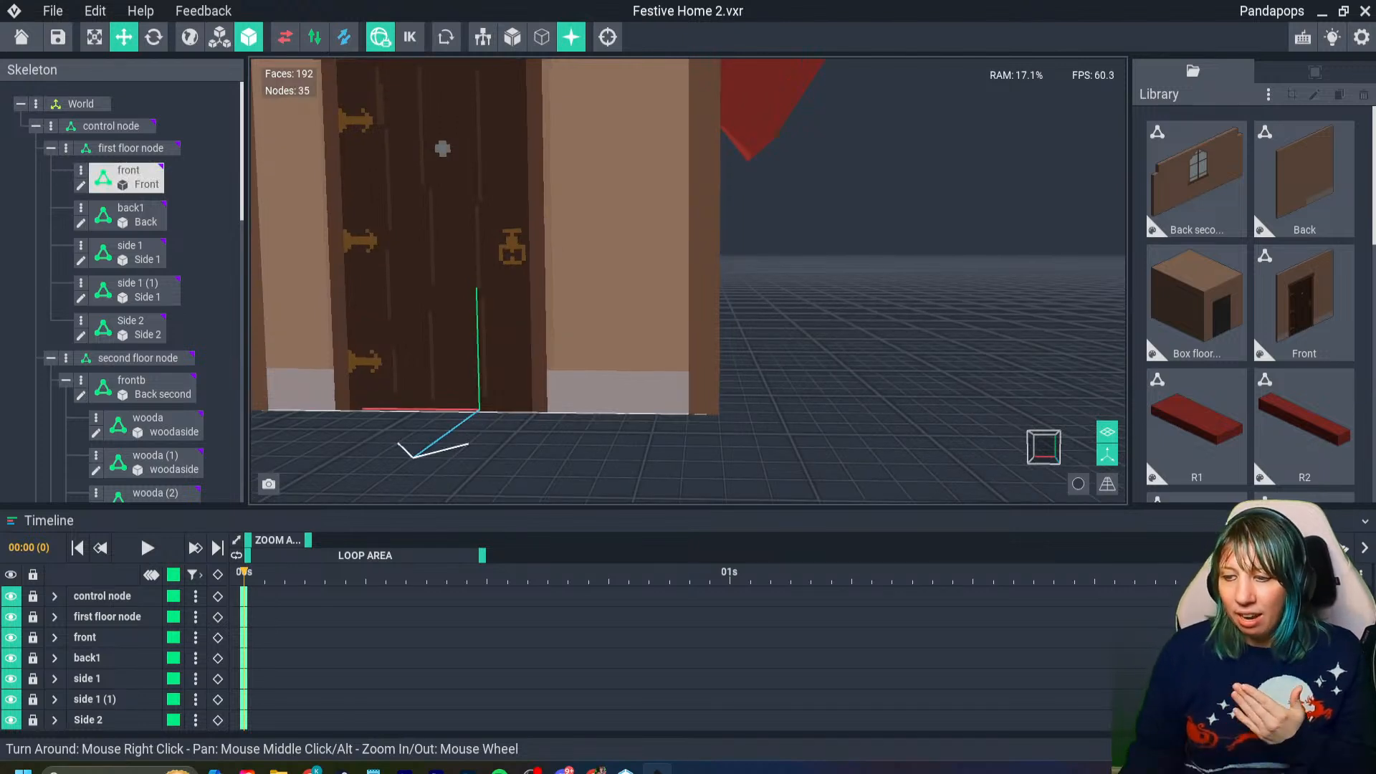
pyautogui.moveTo(617, 384); pyautogui.dragTo(527, 377, button='right')
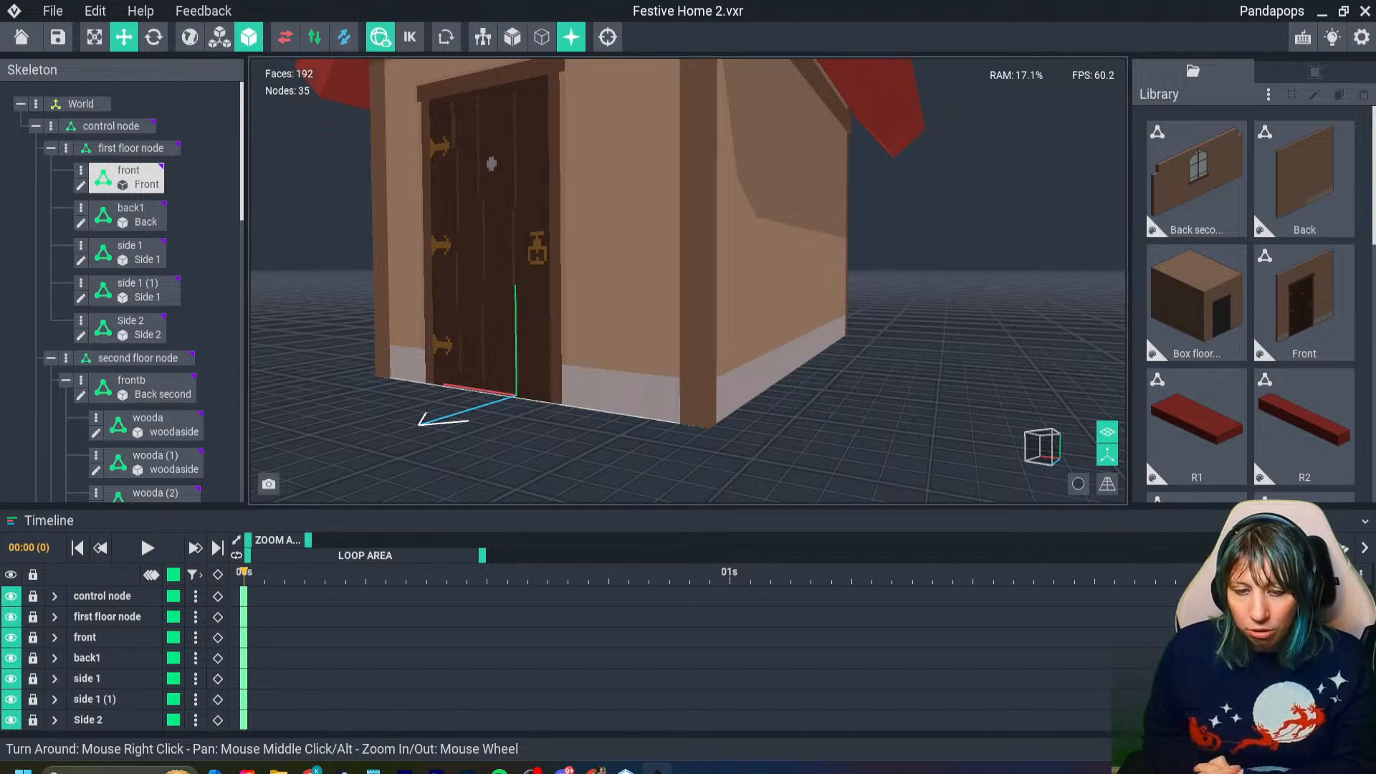
pyautogui.moveTo(573, 287); pyautogui.dragTo(688, 287, button='right')
pyautogui.scroll(-4, 687, 281)
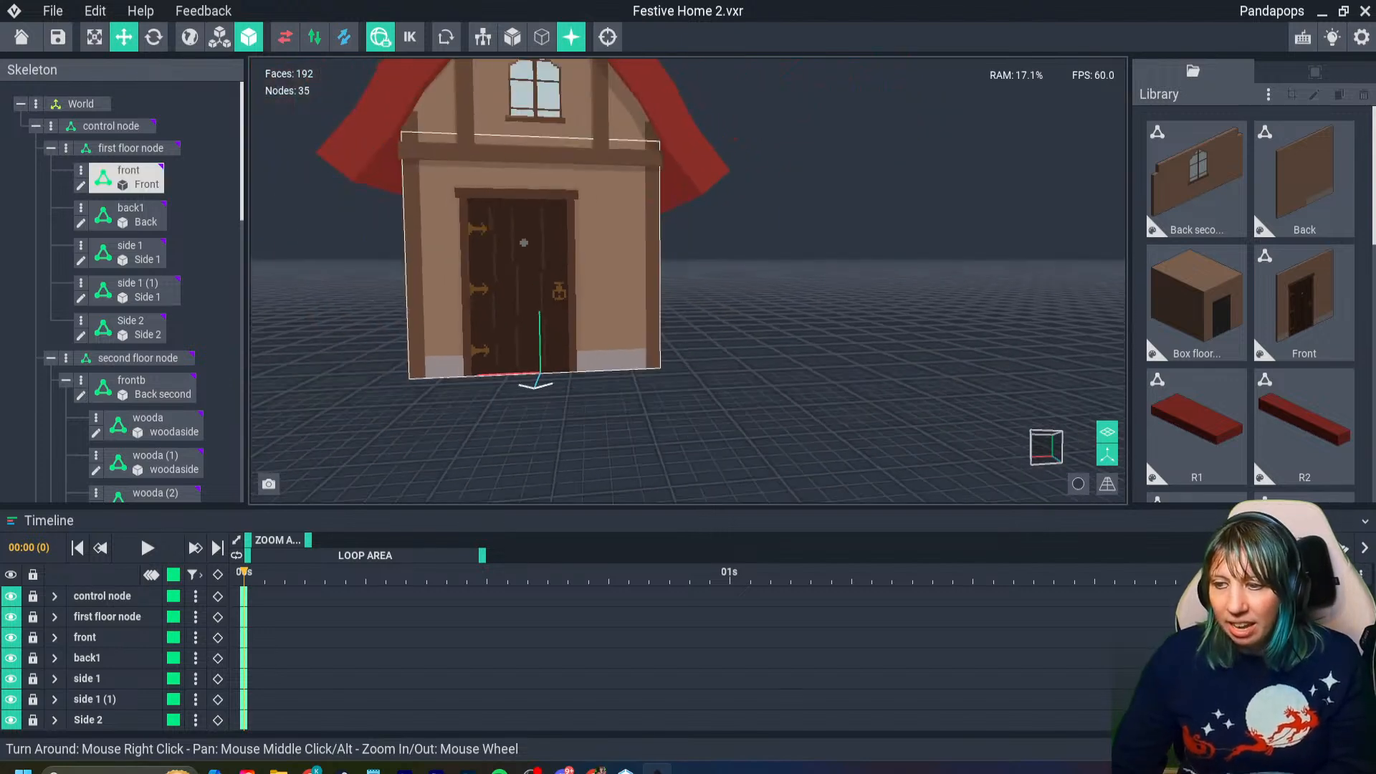
pyautogui.click(1107, 454)
pyautogui.moveTo(558, 346); pyautogui.dragTo(557, 361, button='right')
pyautogui.scroll(1, 556, 344)
pyautogui.scroll(1, 557, 344)
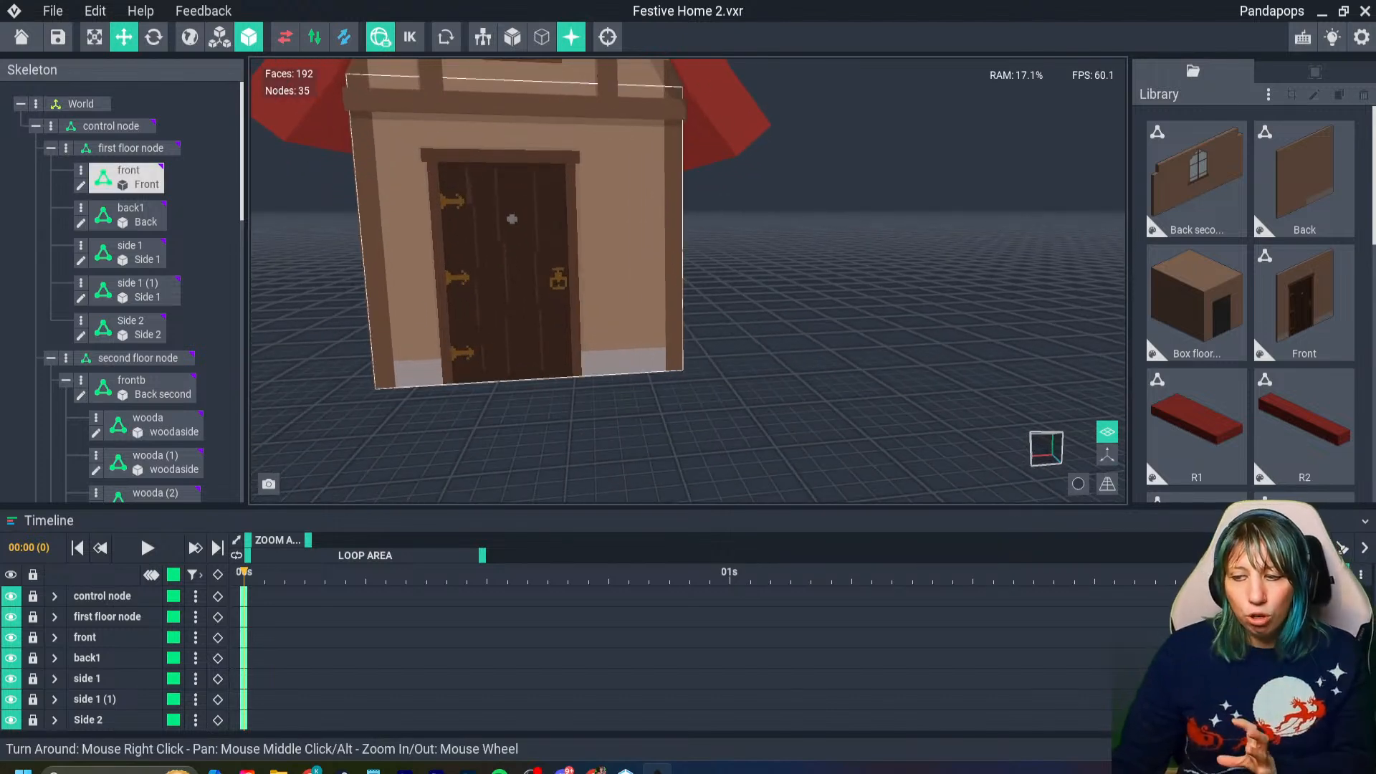
pyautogui.scroll(-5, 535, 331)
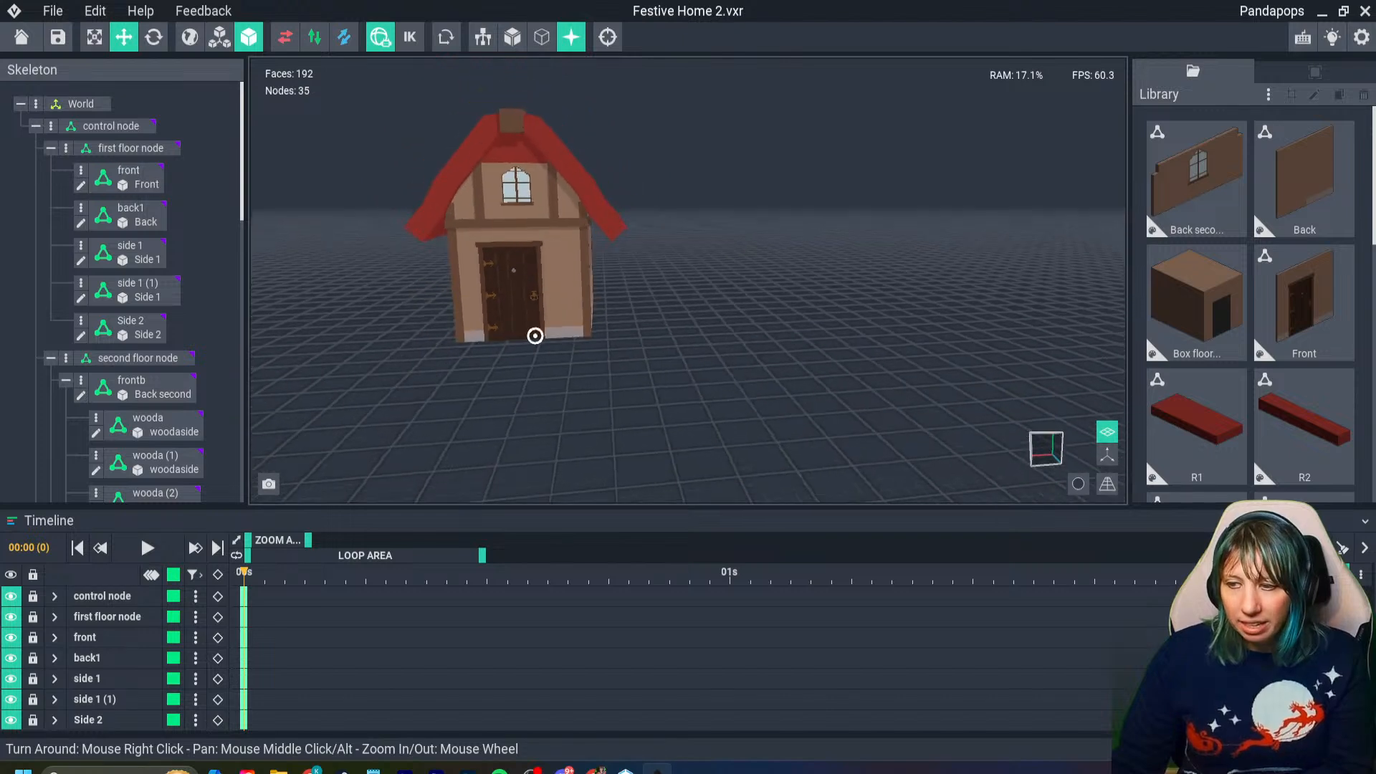
pyautogui.scroll(2, 539, 315)
pyautogui.moveTo(538, 156); pyautogui.dragTo(535, 204, button='middle')
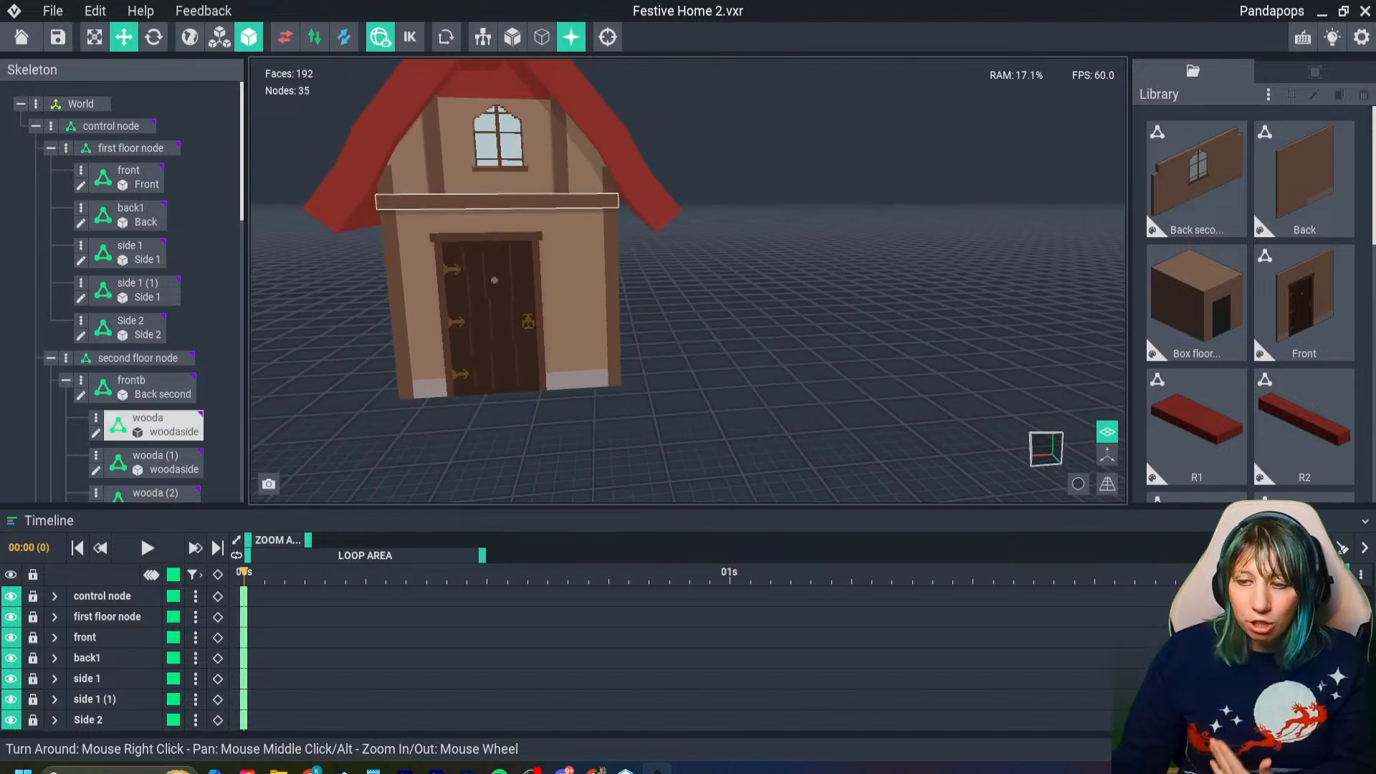
pyautogui.scroll(3, 553, 260)
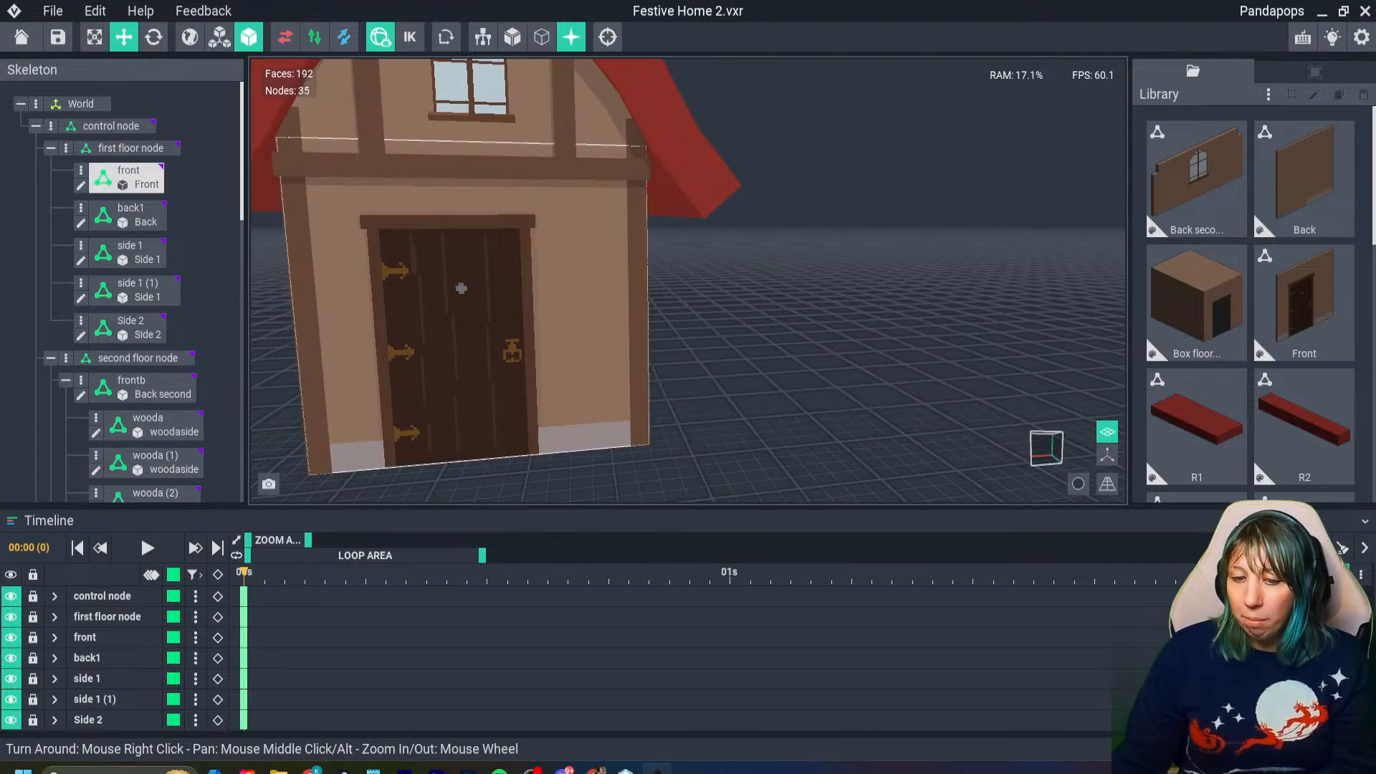
# - Examine the front door and the gray base on both sides of it, up close and with the whole facade in view
pyautogui.scroll(5, 461, 288)
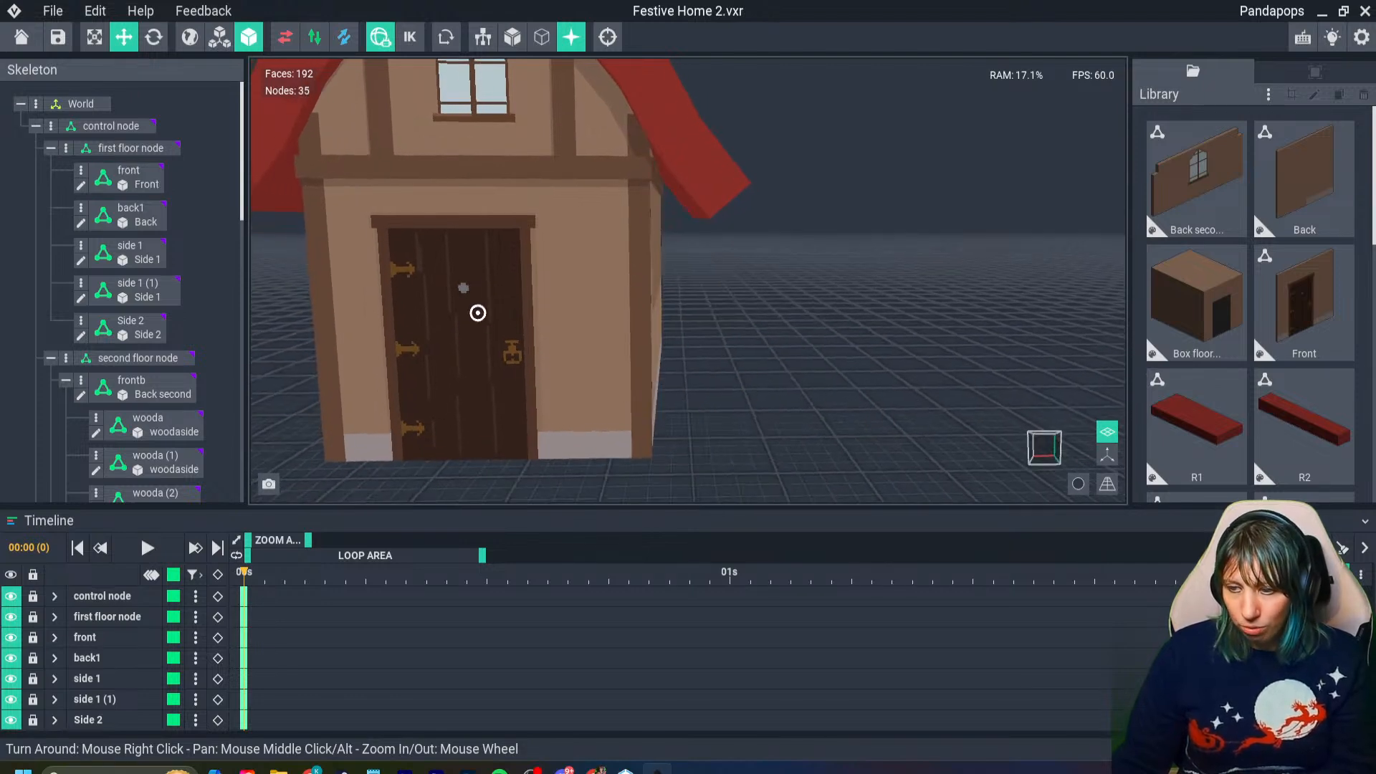
pyautogui.scroll(2, 434, 243)
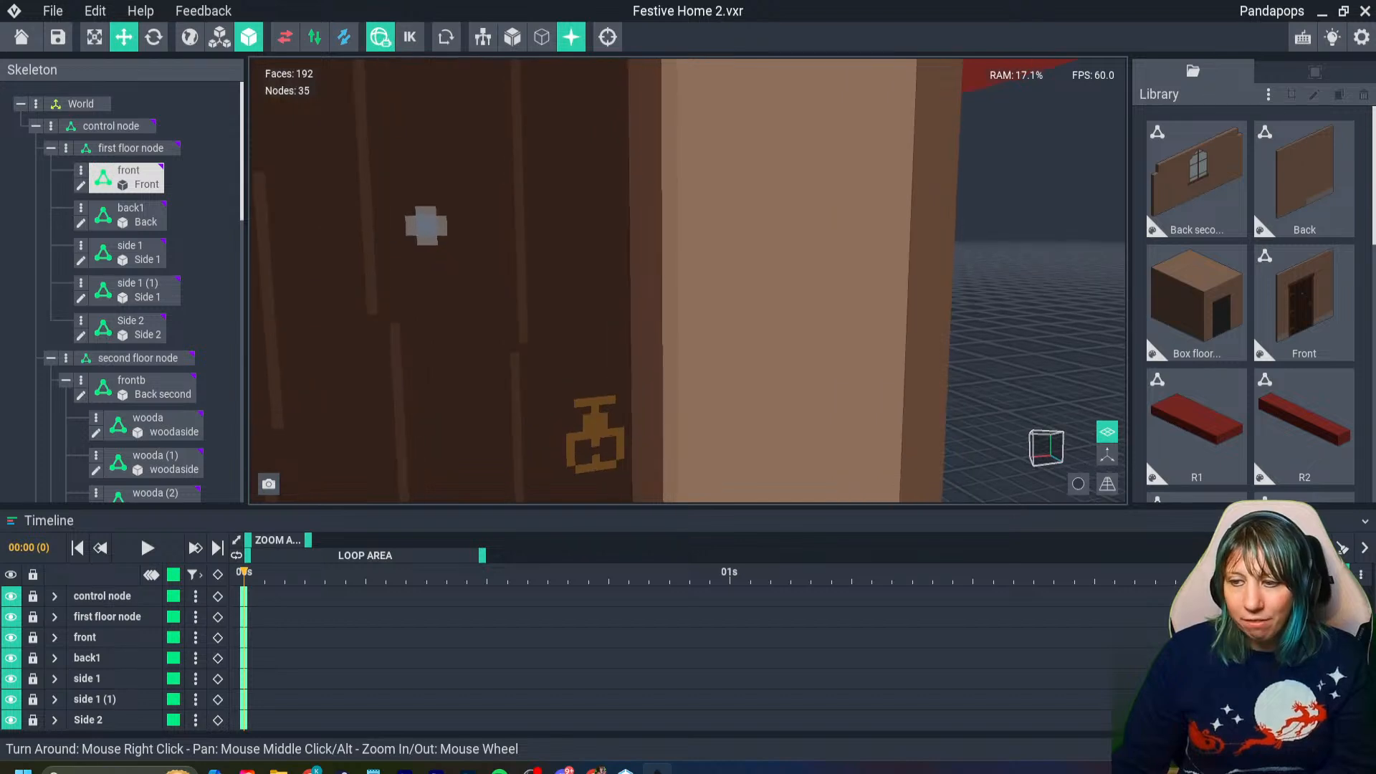
pyautogui.scroll(-6, 426, 226)
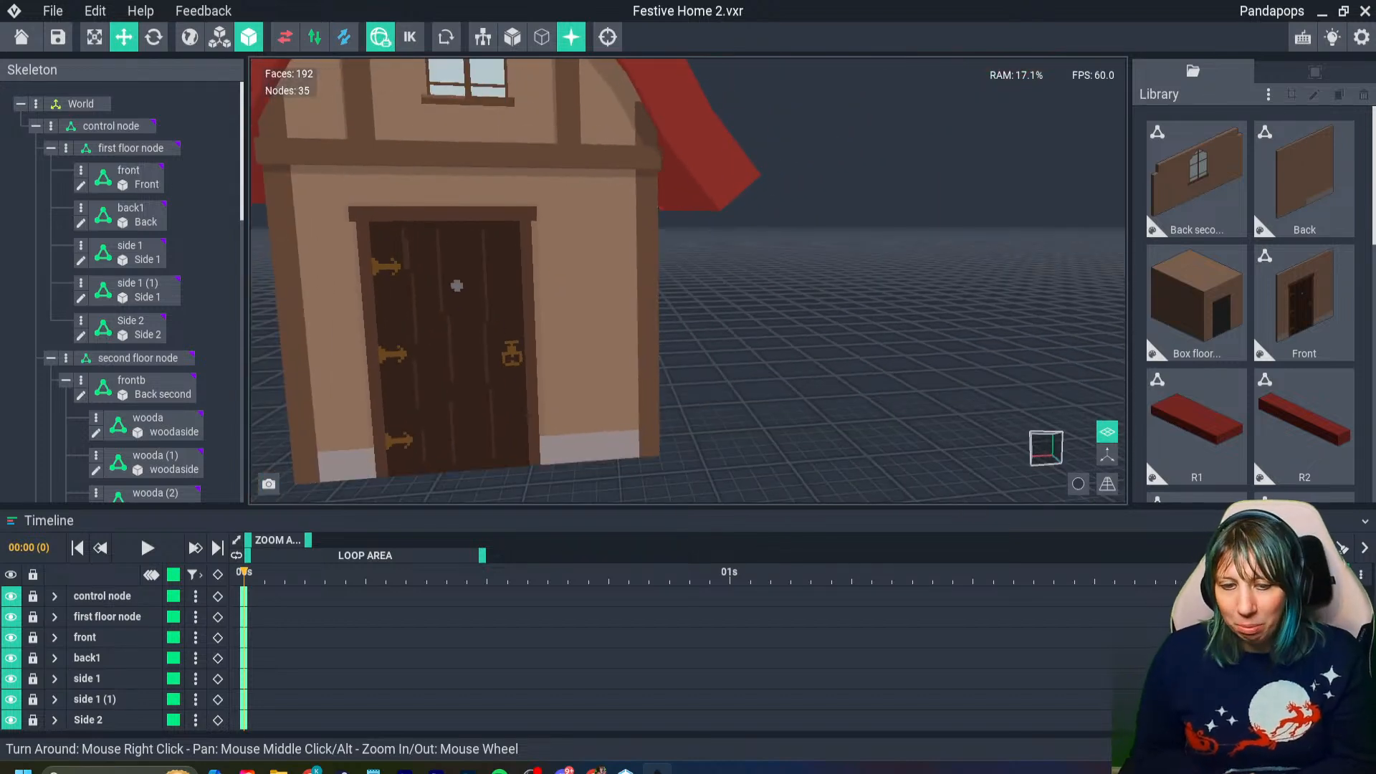
pyautogui.moveTo(501, 329)
pyautogui.mouseDown(button='right')
pyautogui.moveTo(437, 327)
pyautogui.moveTo(512, 321)
pyautogui.mouseUp(button='right')
pyautogui.scroll(-5, 454, 286)
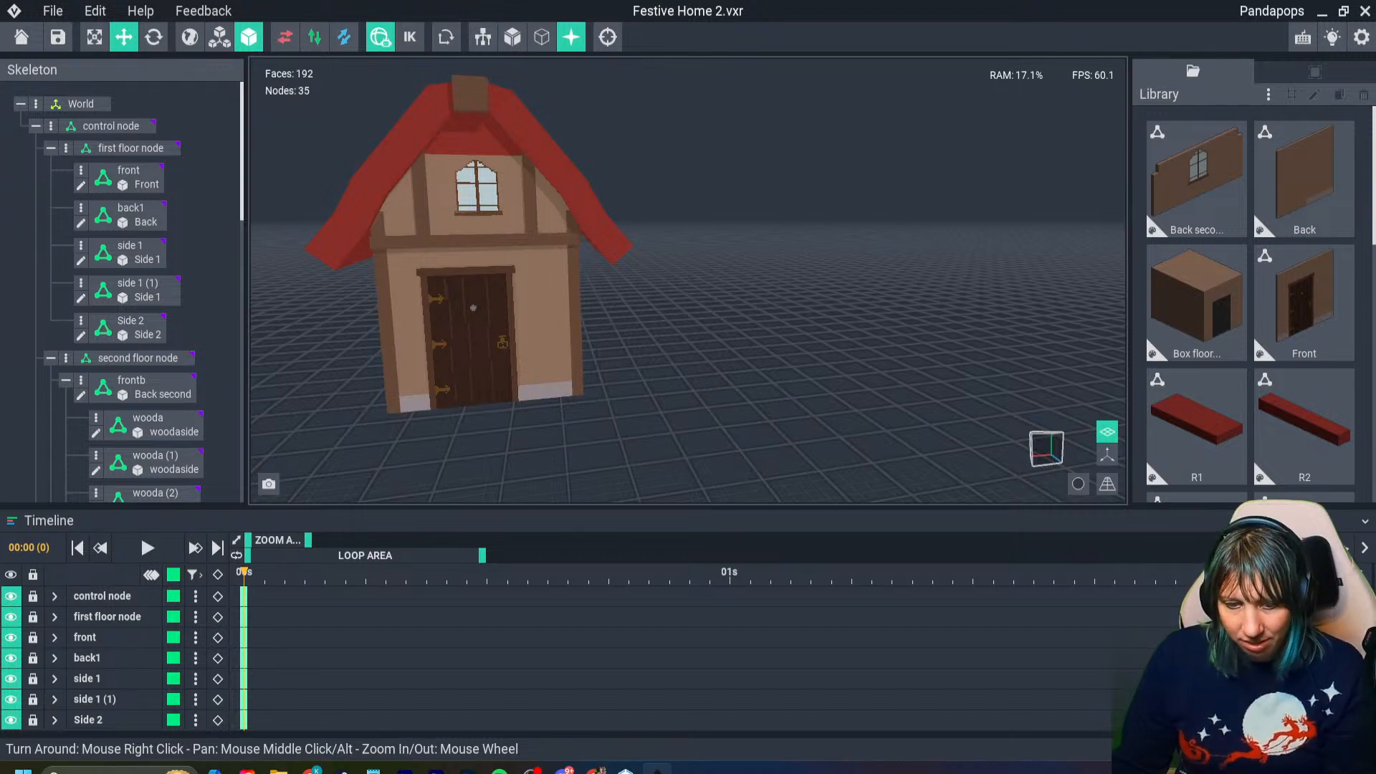
pyautogui.moveTo(502, 328); pyautogui.dragTo(498, 329, button='right')
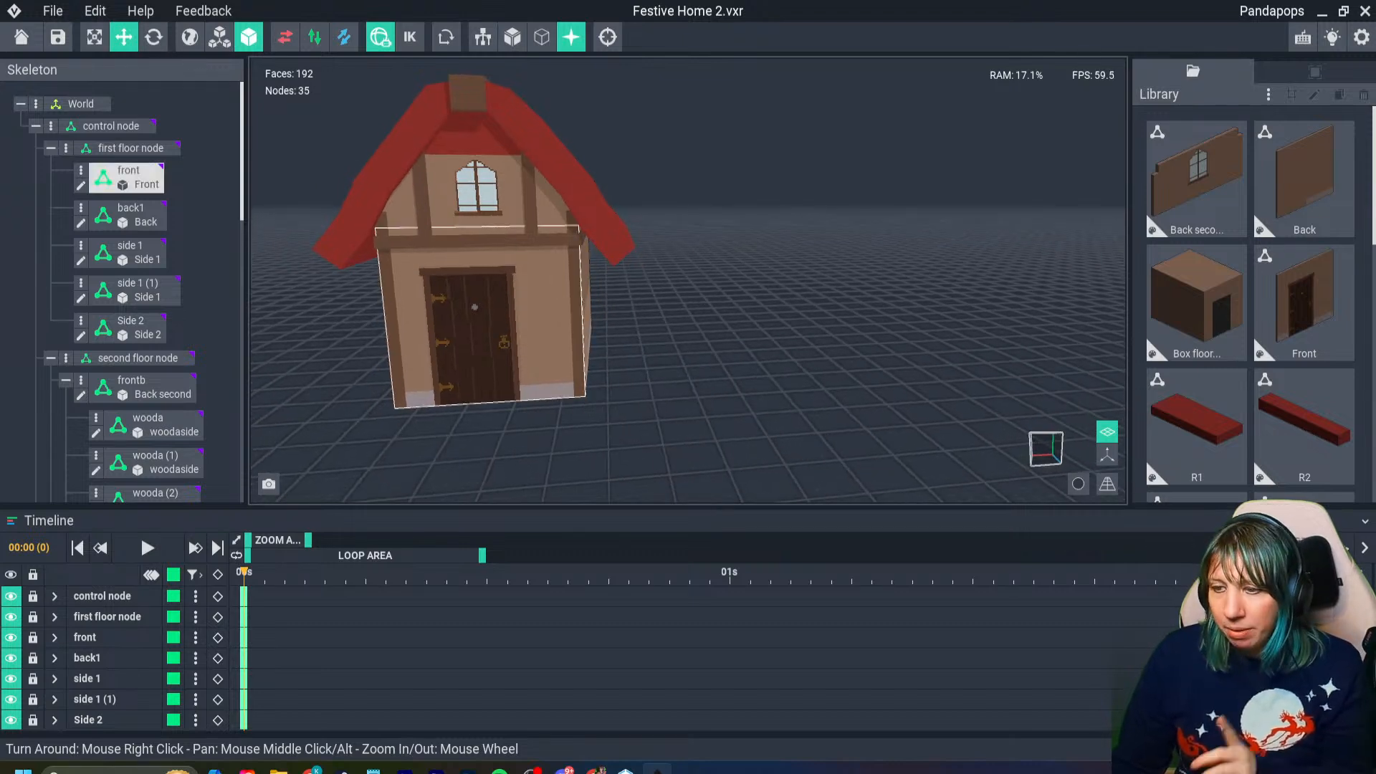
pyautogui.scroll(2, 495, 329)
pyautogui.moveTo(495, 329); pyautogui.dragTo(531, 376, button='middle')
pyautogui.scroll(4, 530, 373)
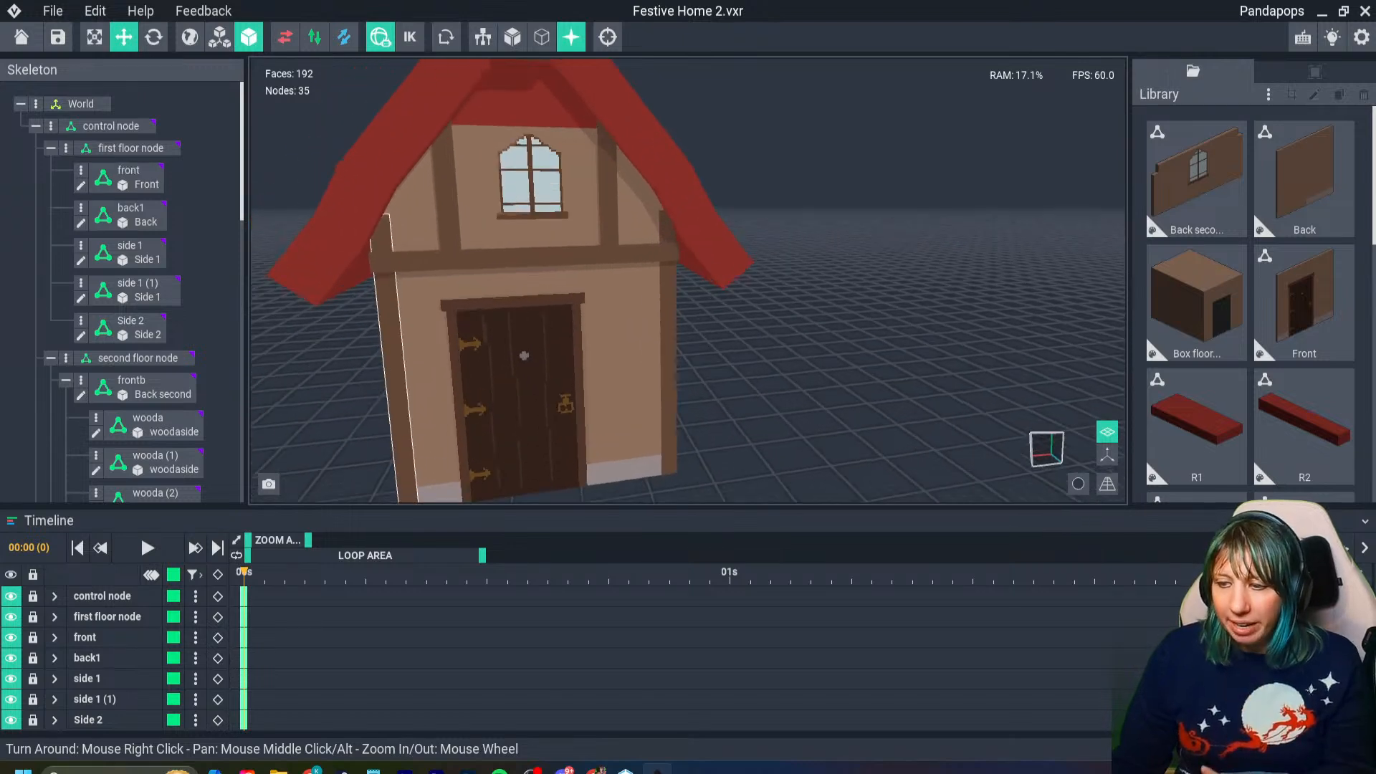
pyautogui.moveTo(530, 365); pyautogui.dragTo(523, 326, button='right')
pyautogui.scroll(-3, 527, 330)
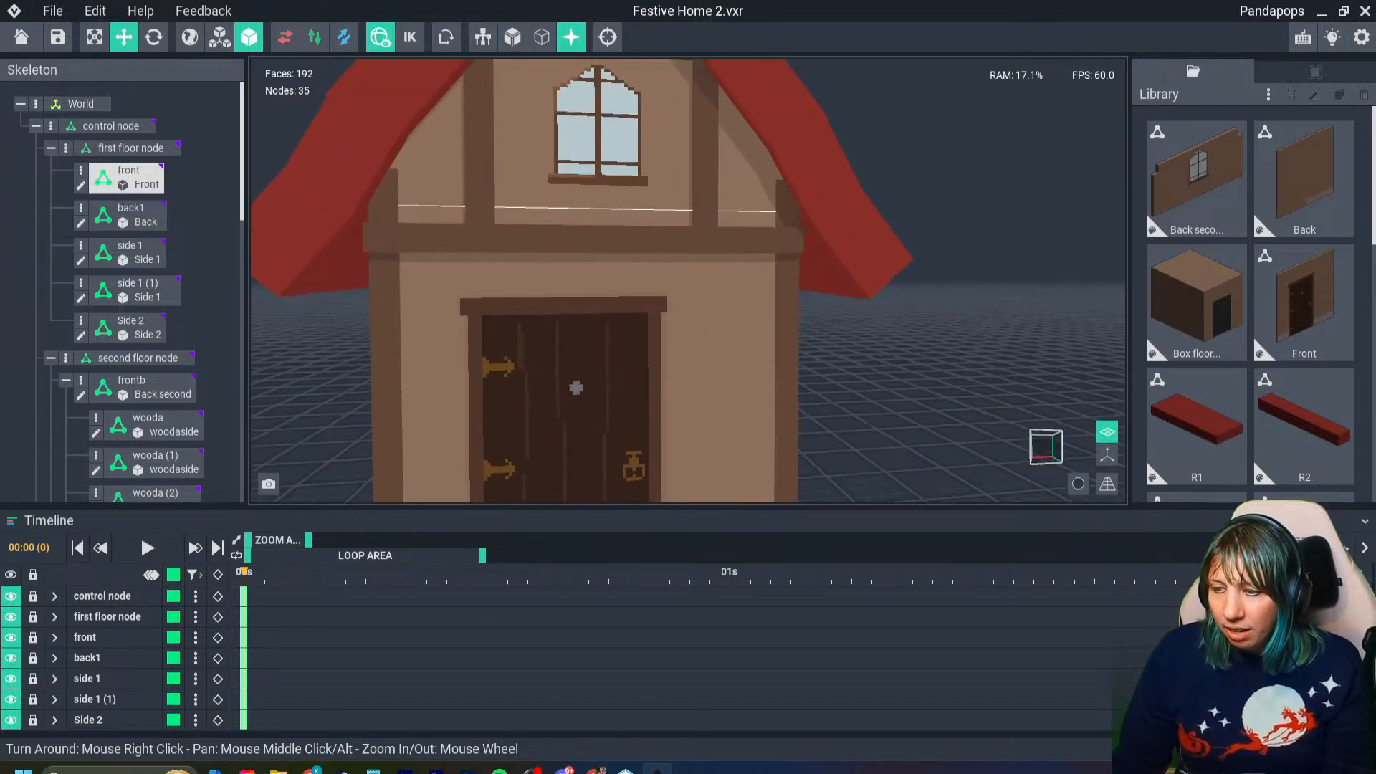
pyautogui.moveTo(534, 344); pyautogui.dragTo(474, 265, button='middle')
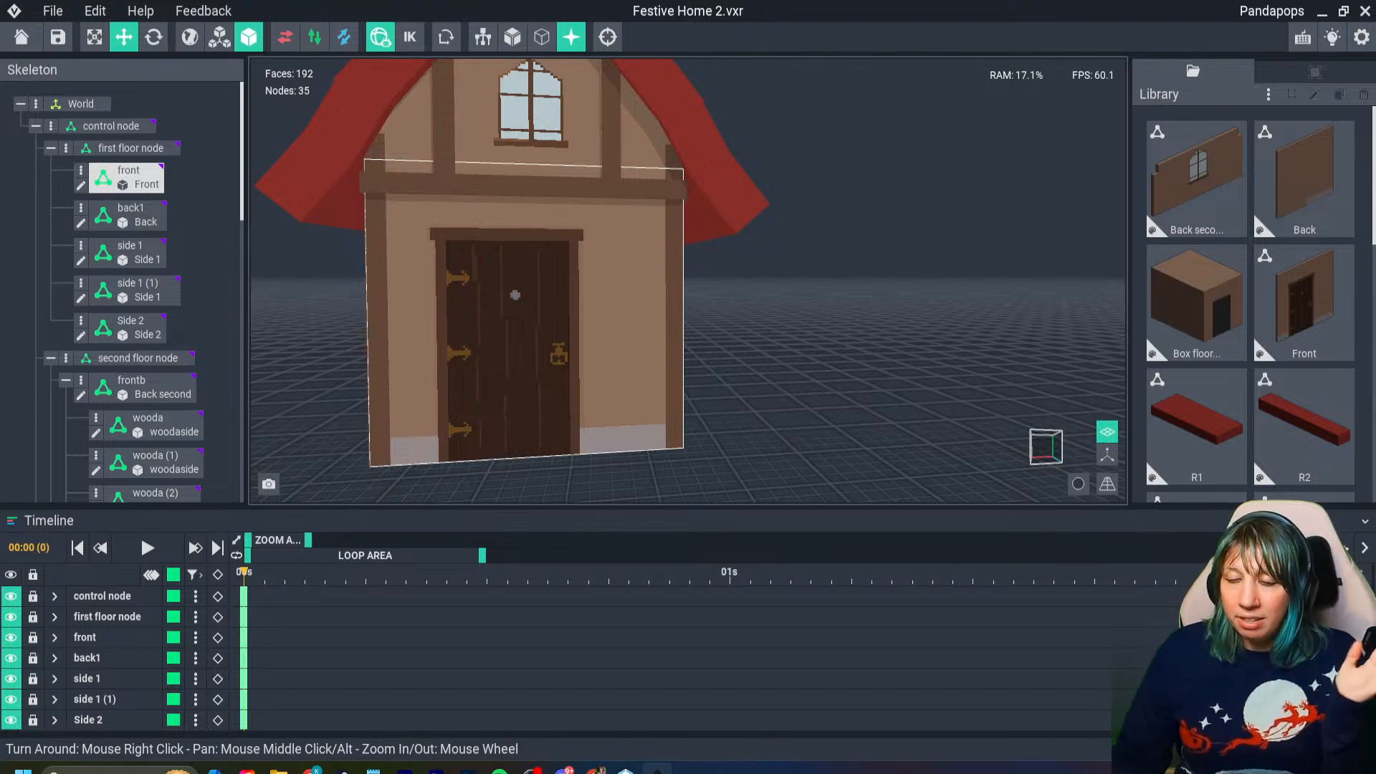
pyautogui.scroll(3, 515, 294)
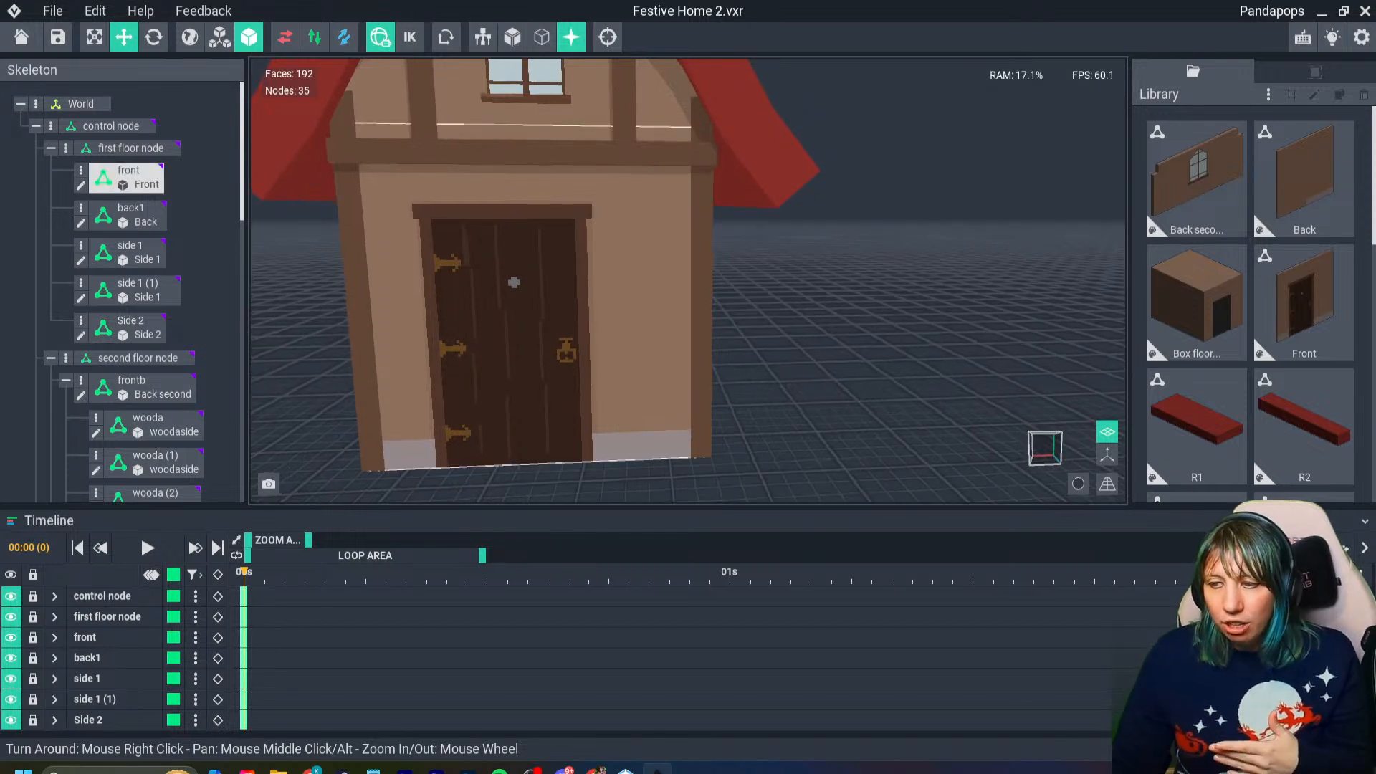
pyautogui.scroll(-3, 545, 287)
pyautogui.scroll(3, 627, 432)
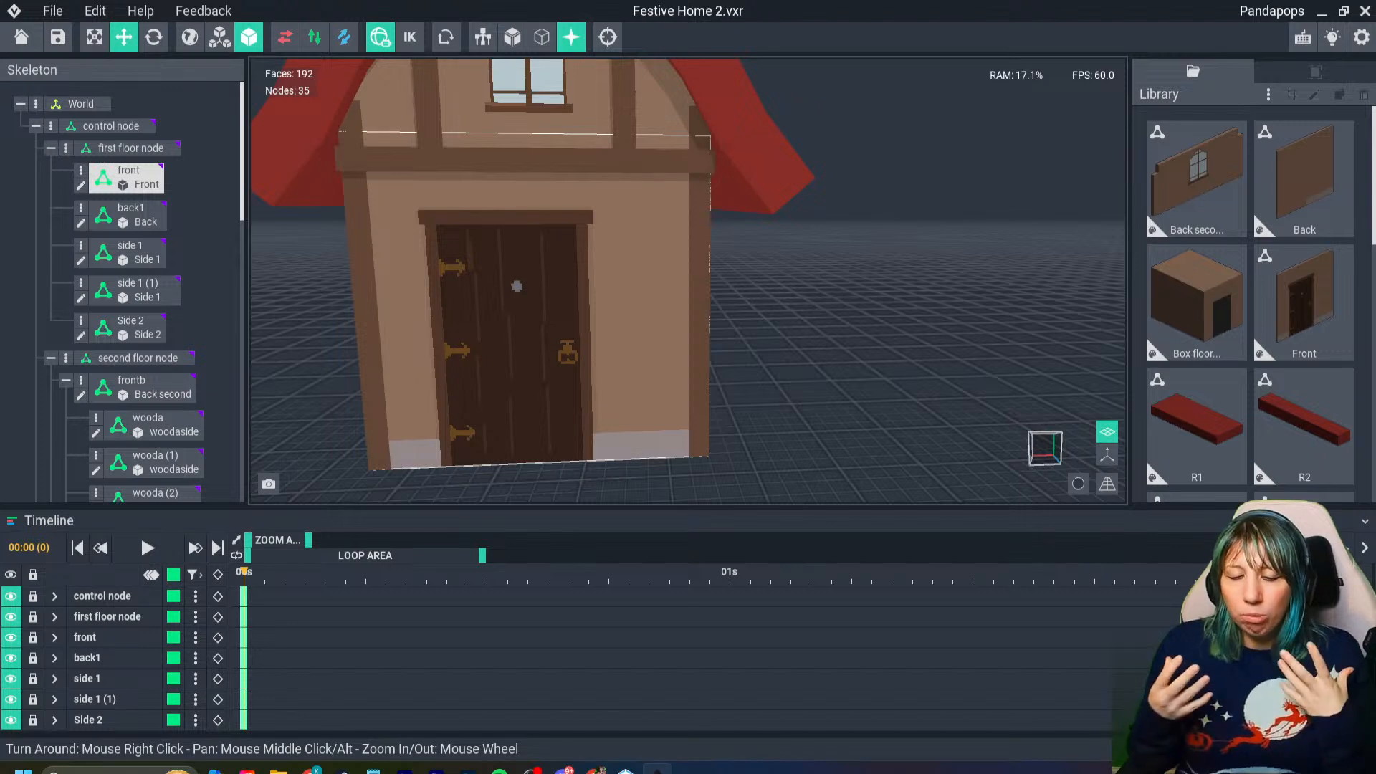
# - Select the horizontal timber beam above the front door to inspect it with the wall below, and clear the selection
pyautogui.moveTo(544, 247); pyautogui.dragTo(543, 326, button='middle')
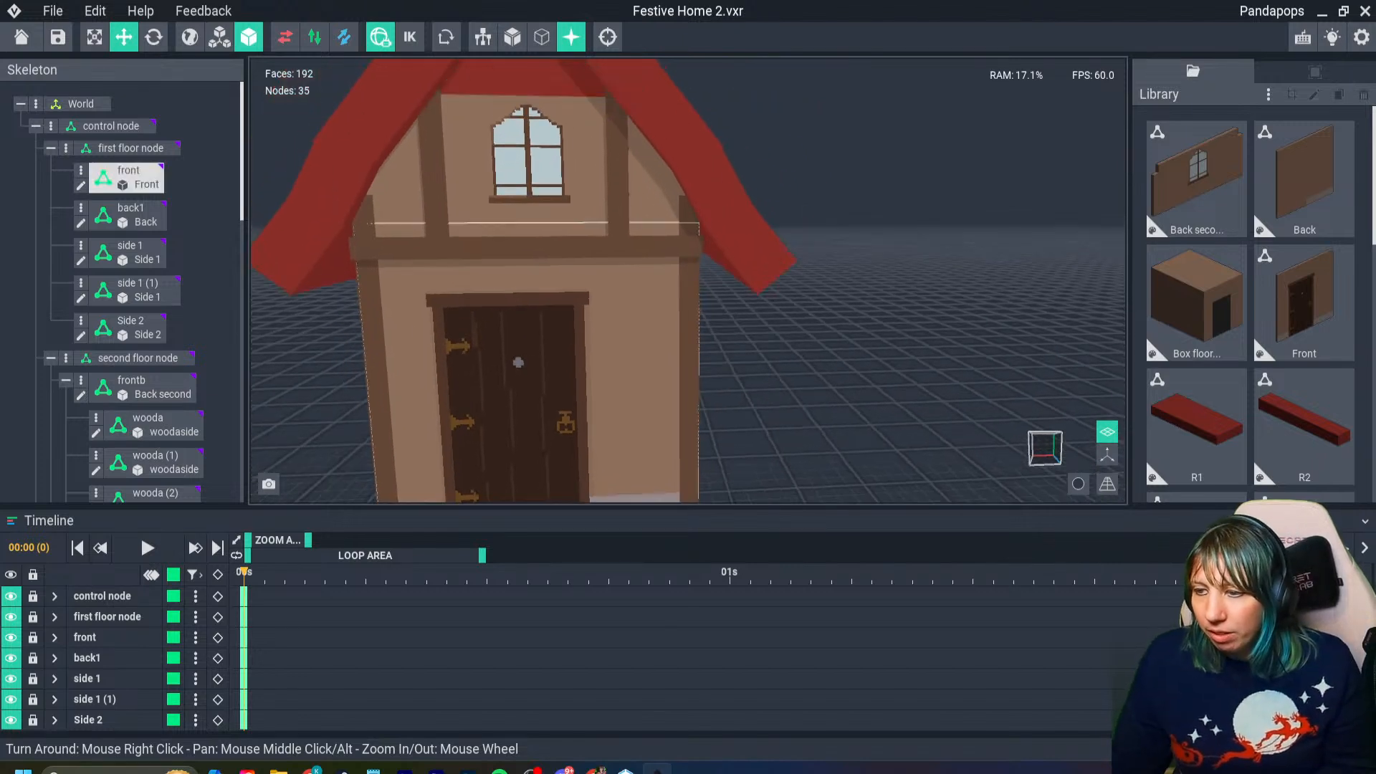
pyautogui.scroll(-3, 544, 326)
pyautogui.moveTo(543, 315); pyautogui.dragTo(537, 351, button='right')
pyautogui.scroll(5, 537, 351)
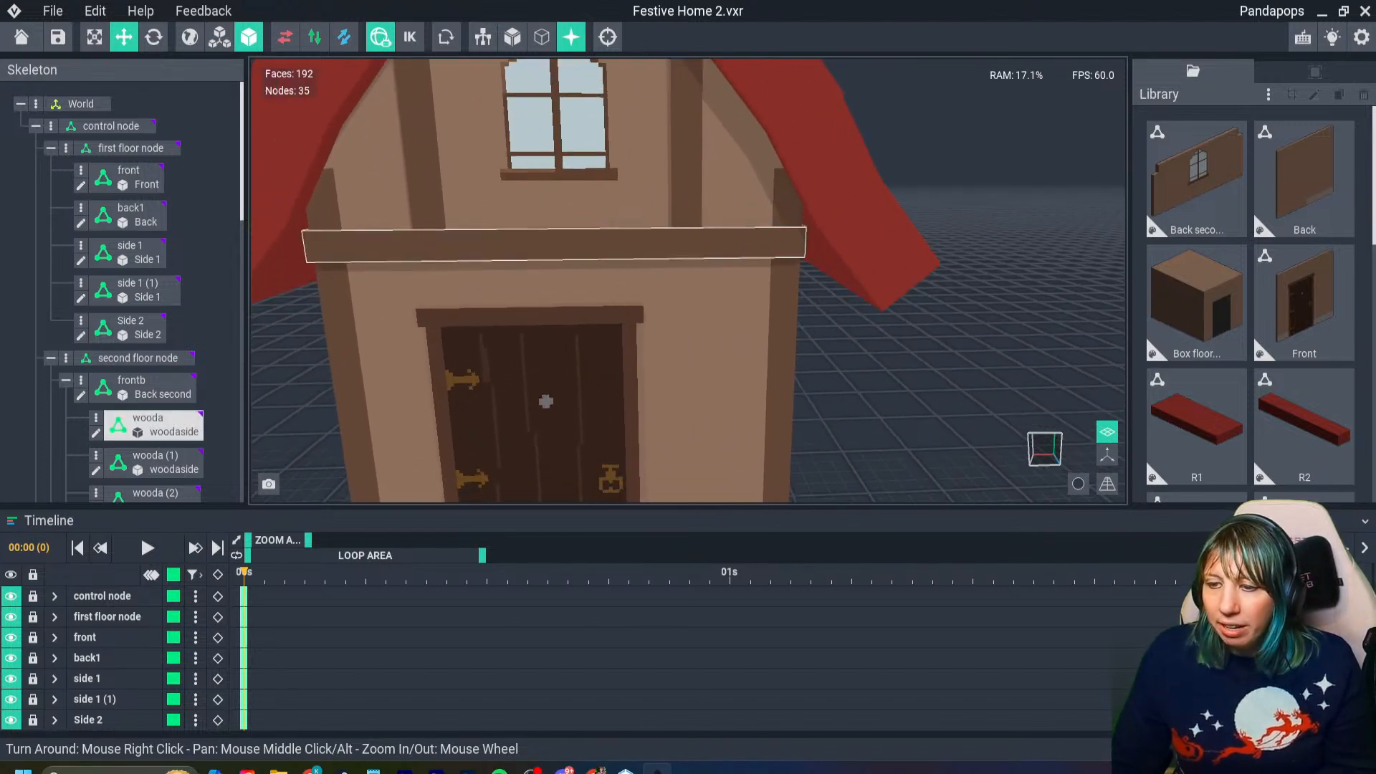
pyautogui.click(539, 245)
pyautogui.moveTo(539, 245); pyautogui.dragTo(553, 231, button='right')
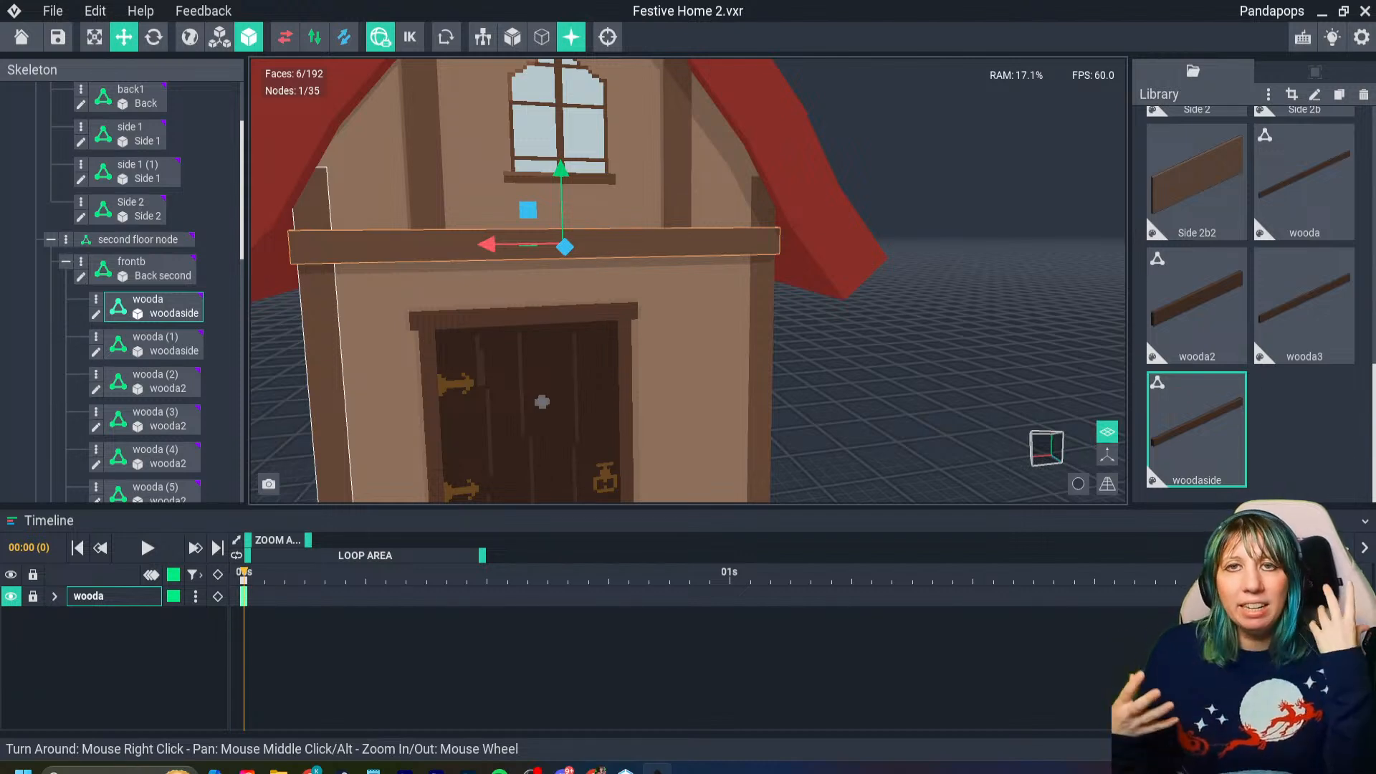
pyautogui.moveTo(542, 402); pyautogui.dragTo(522, 300, button='middle')
pyautogui.moveTo(545, 300); pyautogui.dragTo(495, 287, button='right')
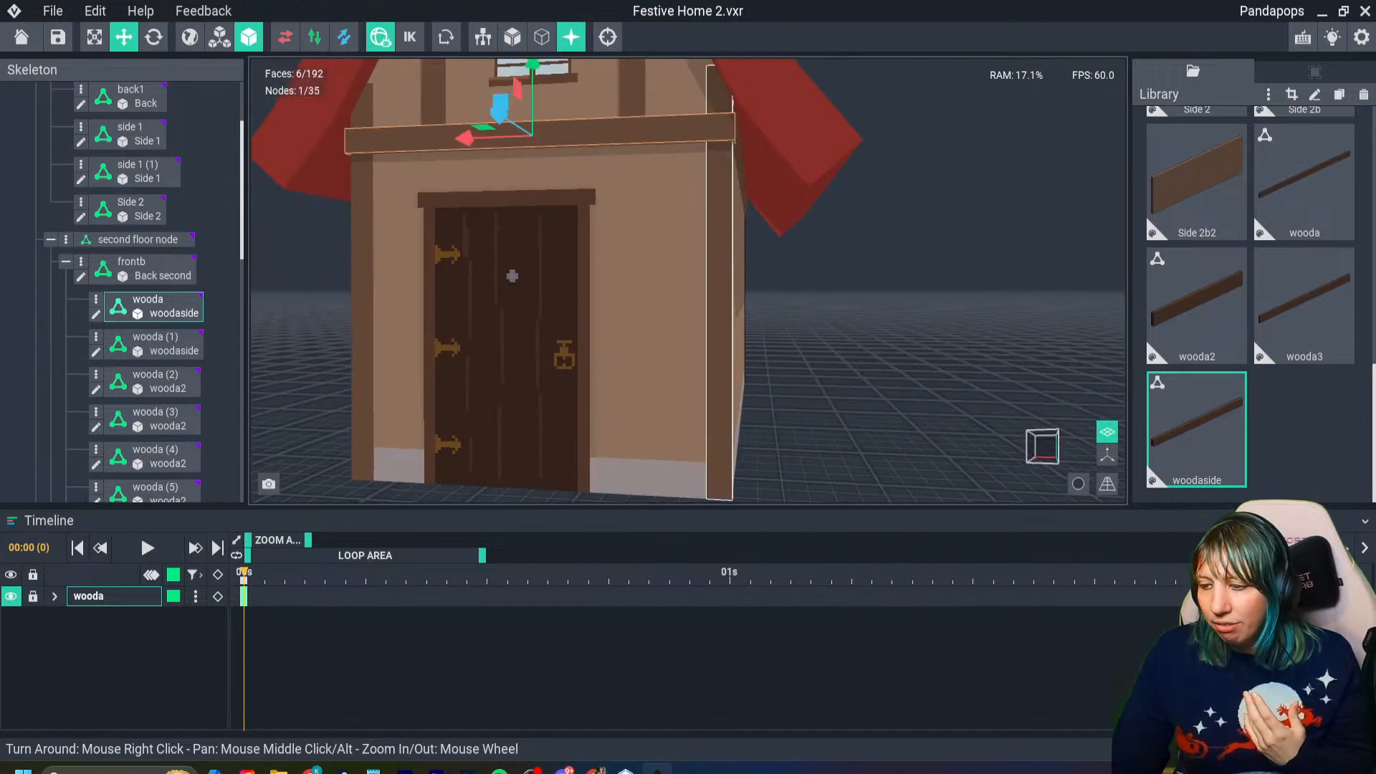
pyautogui.scroll(-5, 495, 286)
pyautogui.click(495, 286)
# - Examine the side walls, roof and gray base all around the assembled house
pyautogui.moveTo(652, 286); pyautogui.dragTo(713, 330, button='right')
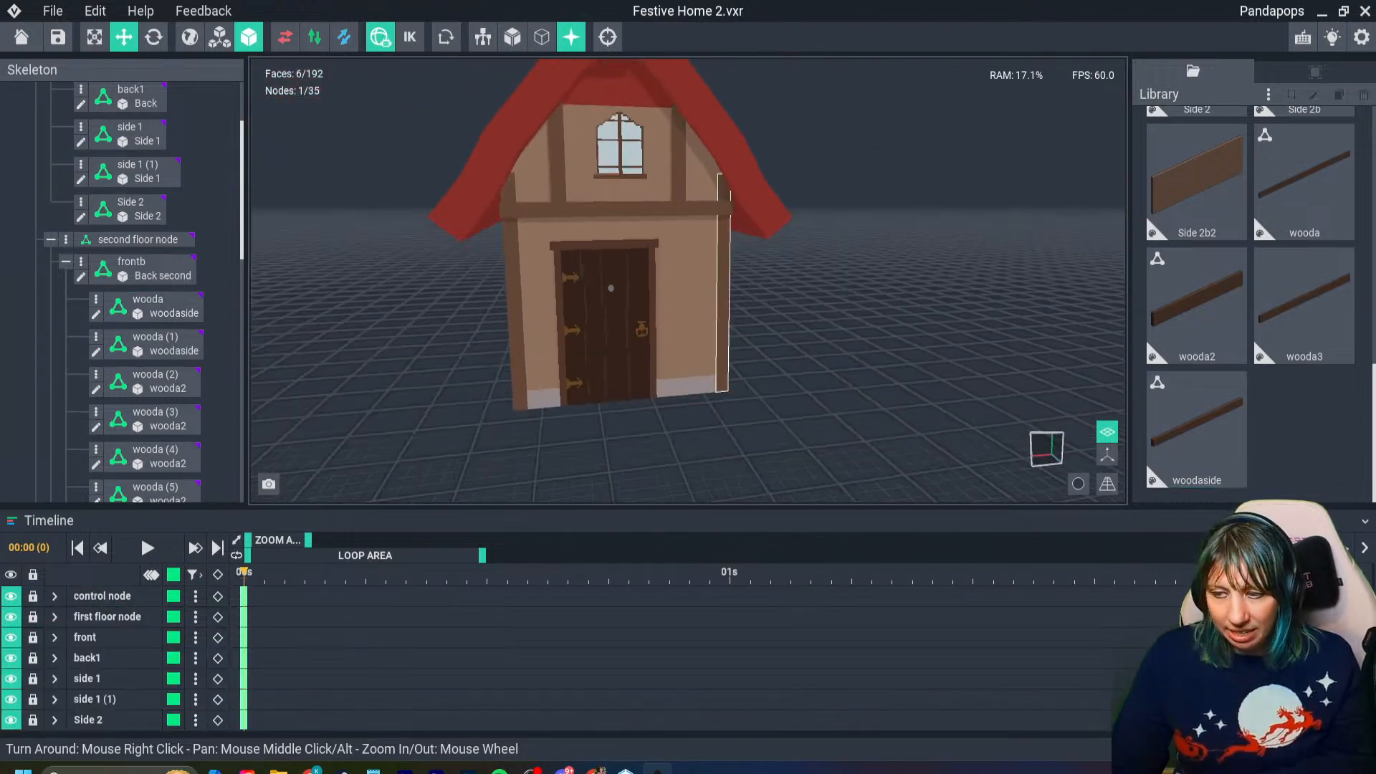
pyautogui.scroll(-5, 710, 329)
pyautogui.moveTo(709, 329); pyautogui.dragTo(725, 374, button='middle')
pyautogui.moveTo(724, 374)
pyautogui.mouseDown(button='right')
pyautogui.moveTo(566, 360)
pyautogui.moveTo(616, 354)
pyautogui.moveTo(588, 350)
pyautogui.mouseUp(button='right')
pyautogui.moveTo(766, 359); pyautogui.dragTo(836, 371, button='right')
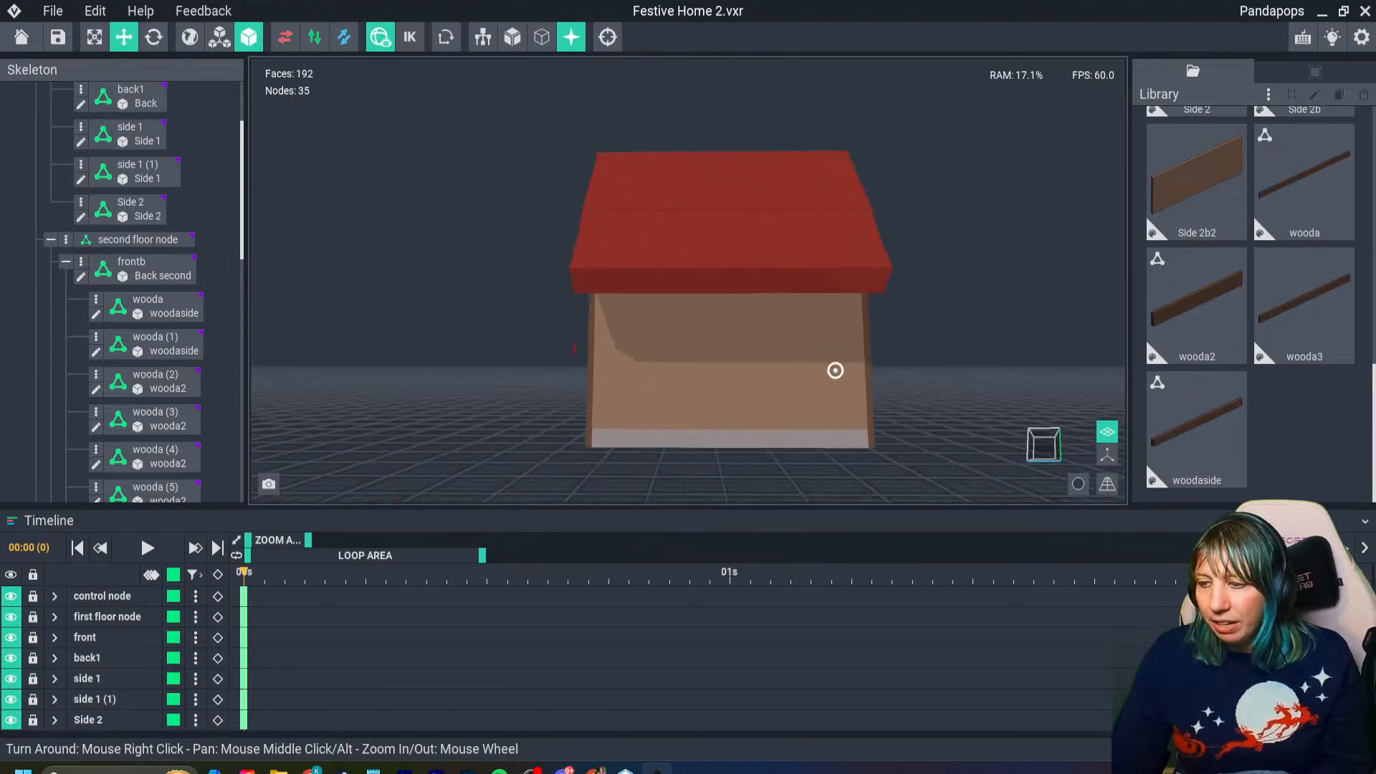
pyautogui.moveTo(659, 337)
pyautogui.mouseDown(button='right')
pyautogui.moveTo(817, 330)
pyautogui.moveTo(842, 365)
pyautogui.moveTo(1000, 335)
pyautogui.mouseUp(button='right')
pyautogui.click(850, 364)
pyautogui.moveTo(701, 331); pyautogui.dragTo(758, 329, button='right')
pyautogui.scroll(-2, 892, 328)
pyautogui.scroll(3, 703, 224)
# - Inspect how the timber beams meet at the front corners beneath the roof edge, and review the complete front
pyautogui.moveTo(703, 223); pyautogui.dragTo(636, 384, button='middle')
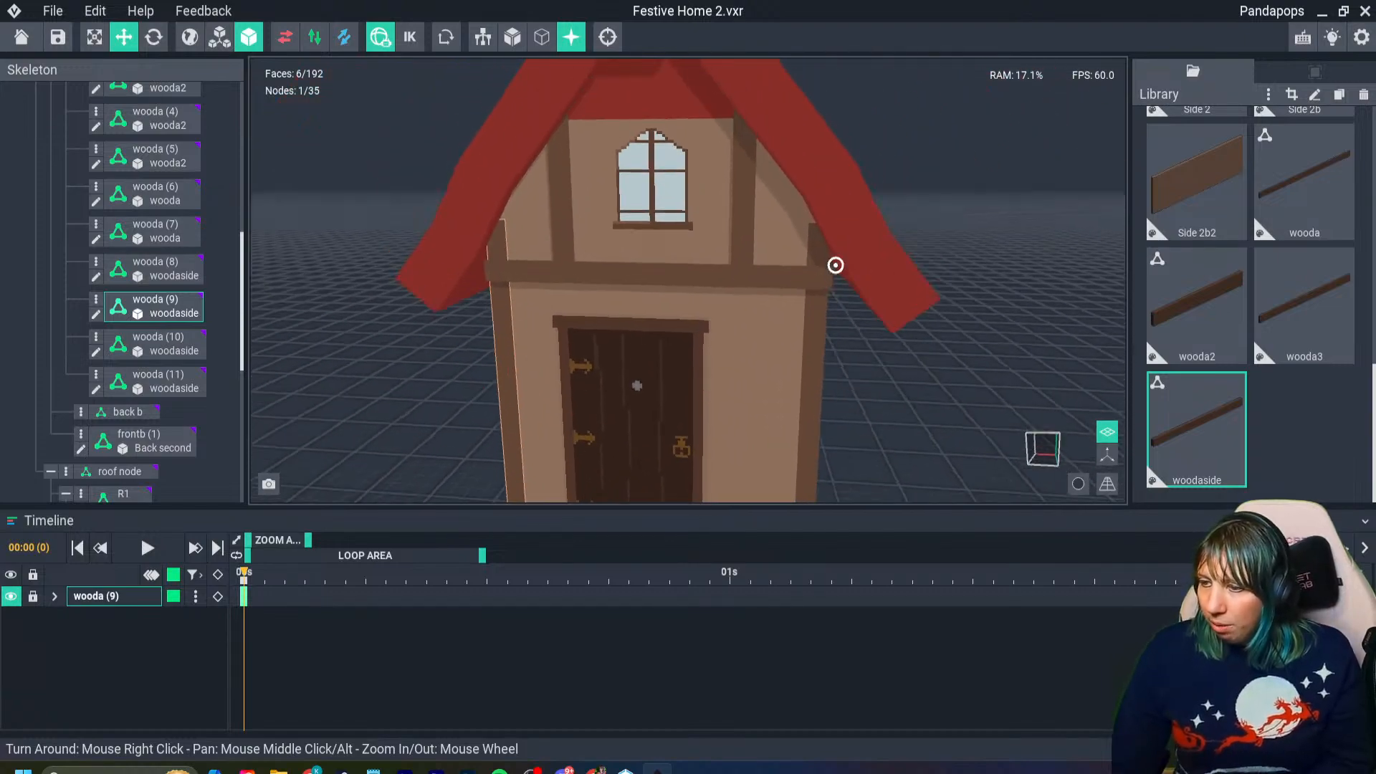
pyautogui.scroll(3, 764, 310)
pyautogui.moveTo(835, 265); pyautogui.dragTo(764, 302, button='right')
pyautogui.moveTo(790, 279); pyautogui.dragTo(829, 296, button='right')
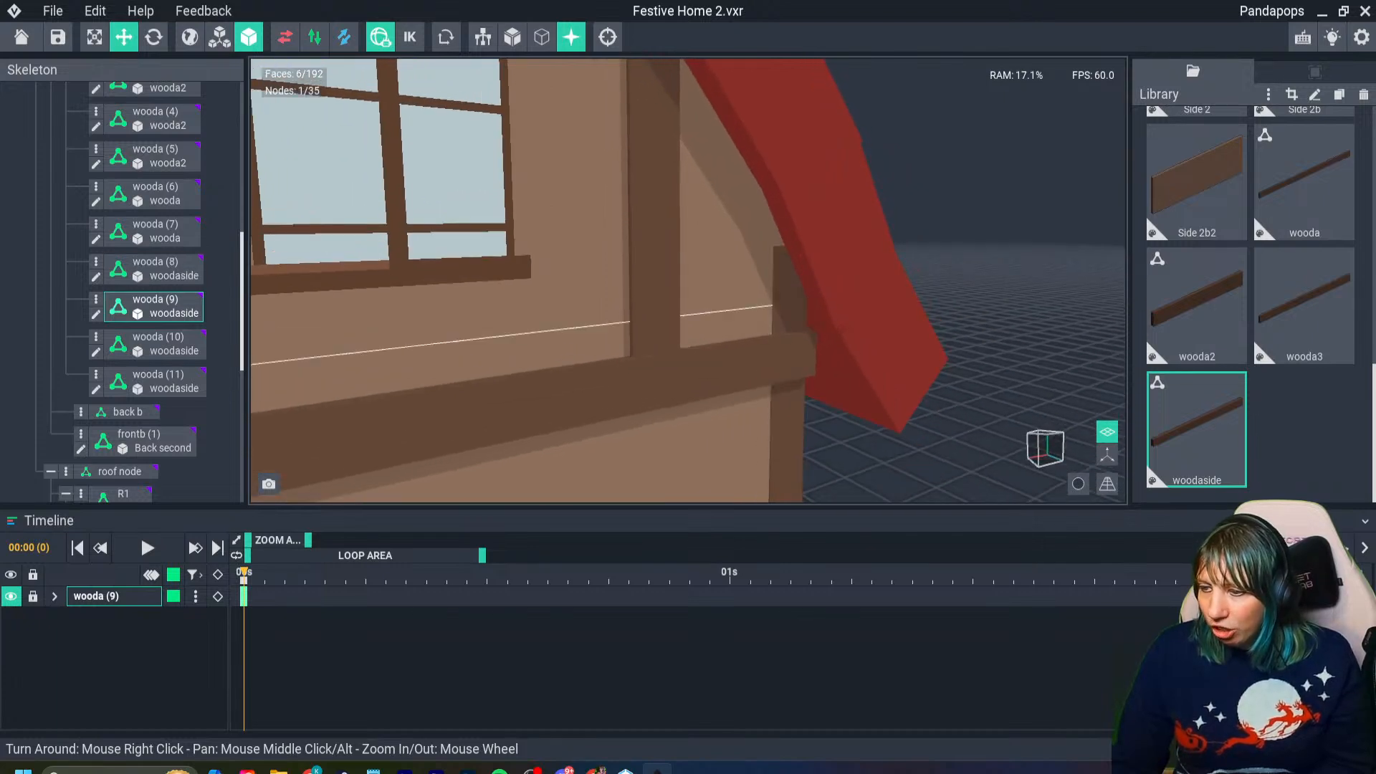
pyautogui.scroll(-5, 688, 381)
pyautogui.scroll(-6, 689, 381)
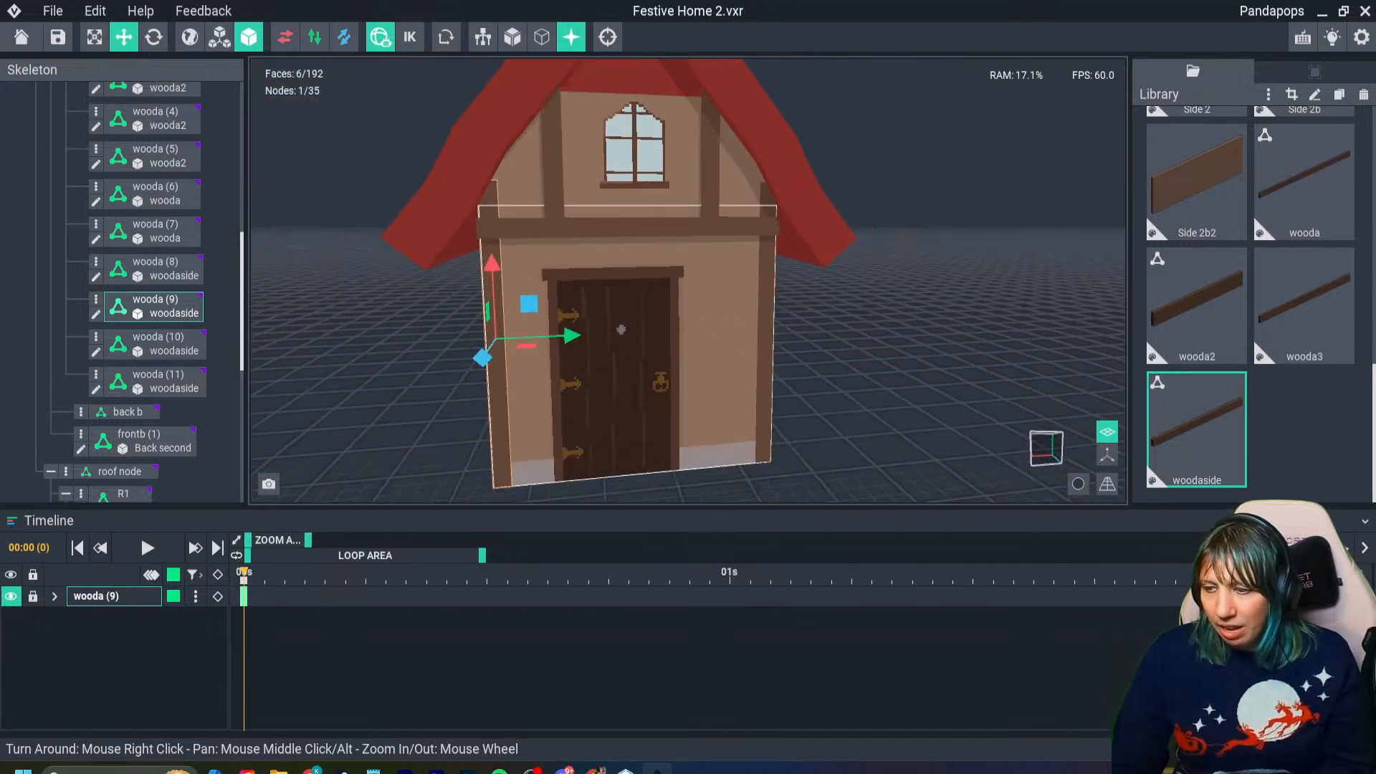
pyautogui.moveTo(721, 368); pyautogui.dragTo(825, 372, button='right')
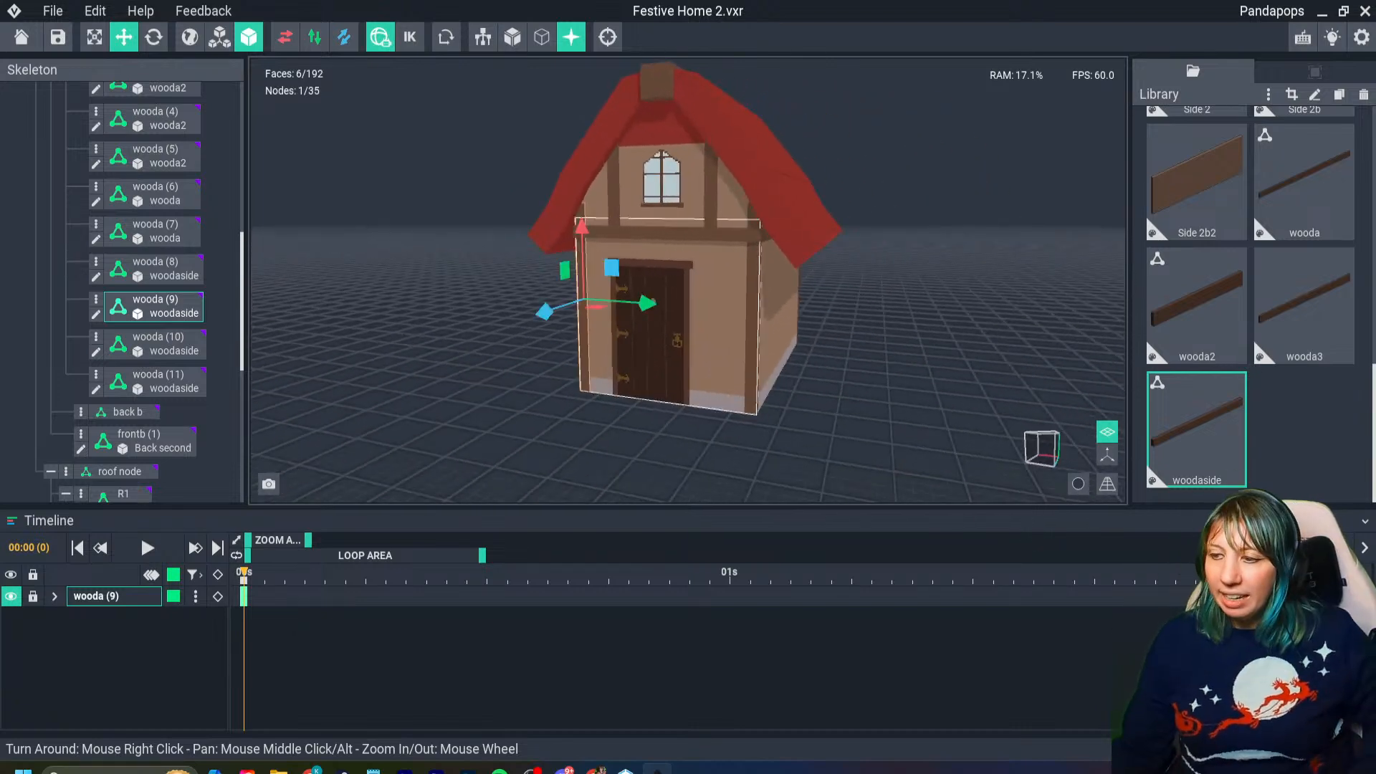
pyautogui.moveTo(713, 374); pyautogui.dragTo(774, 375, button='right')
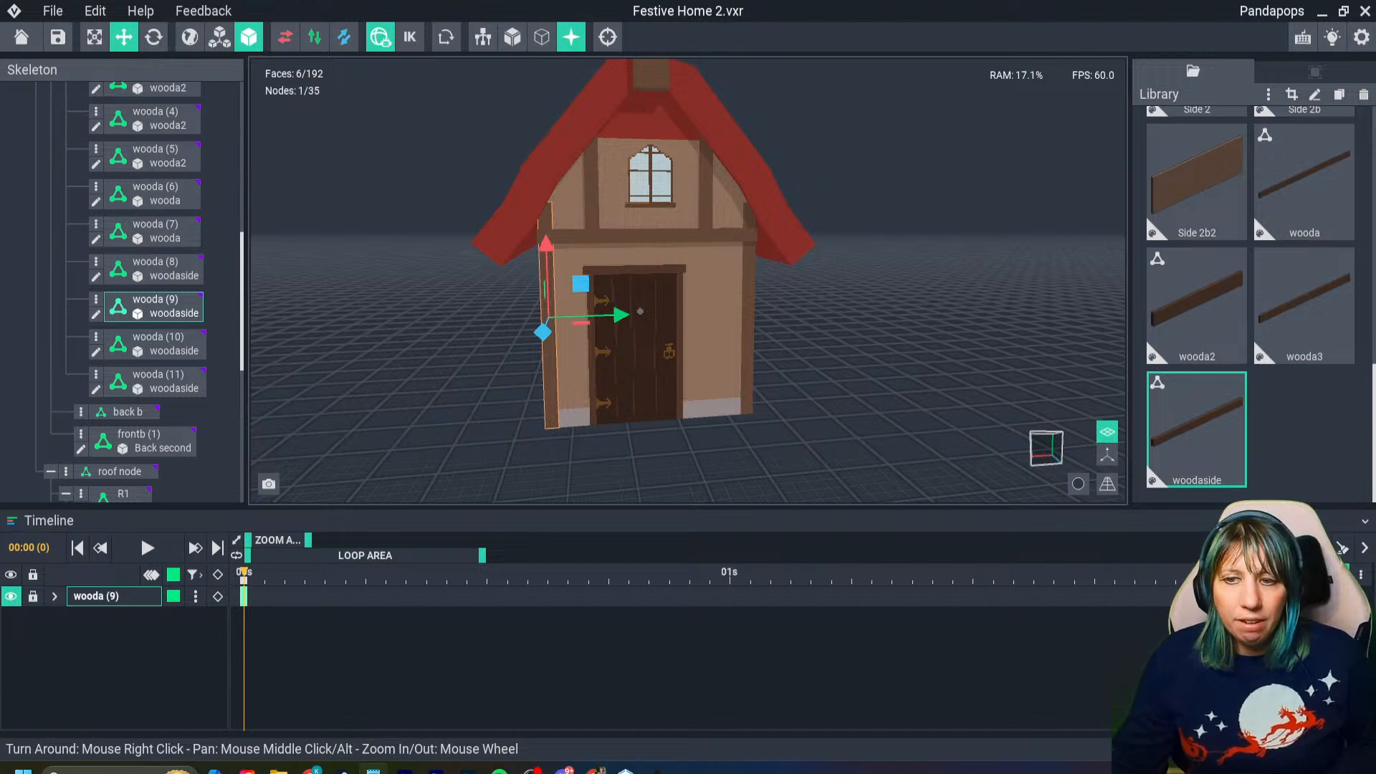
# - Close the Festive Home 2 project with its changes saved and browse the project templates
pyautogui.hotkey('alt', 'F4')
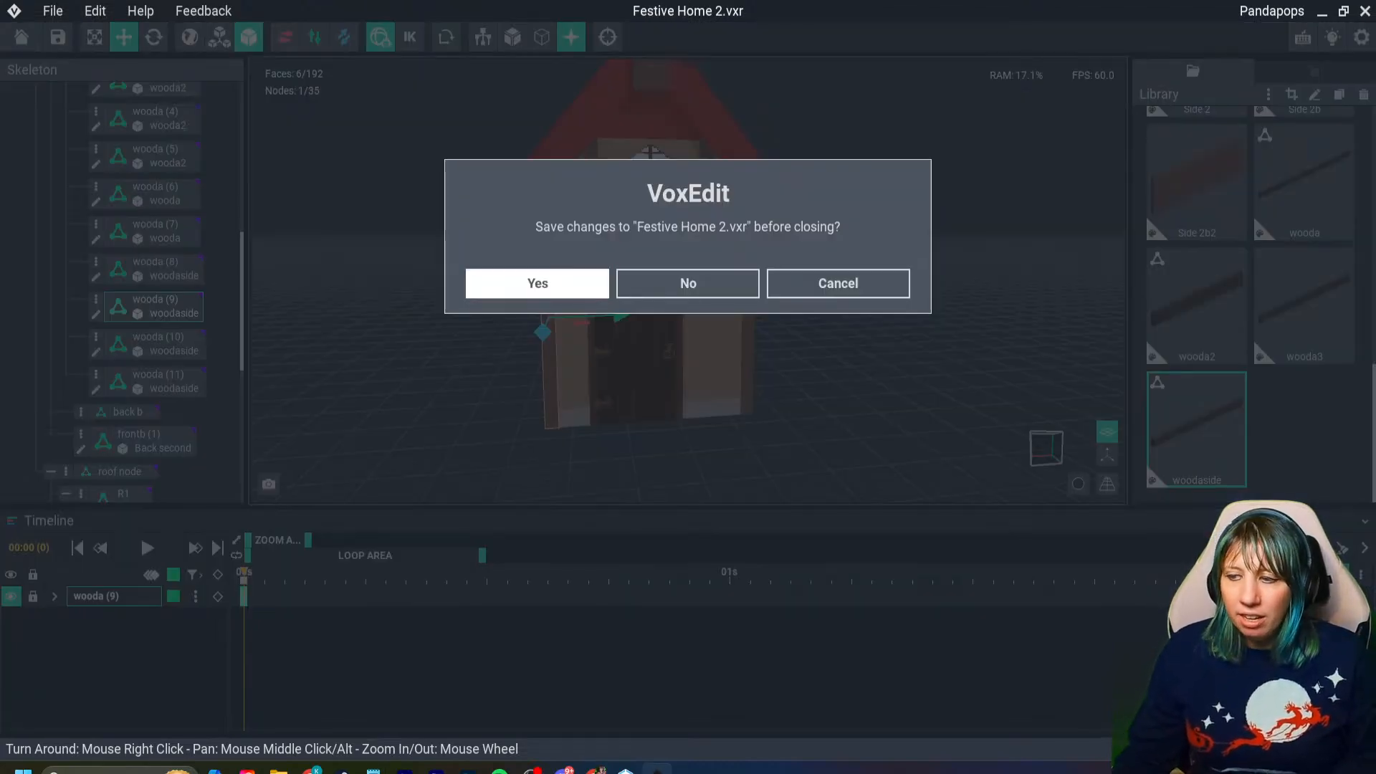
pyautogui.press('Return')
pyautogui.click(101, 291)
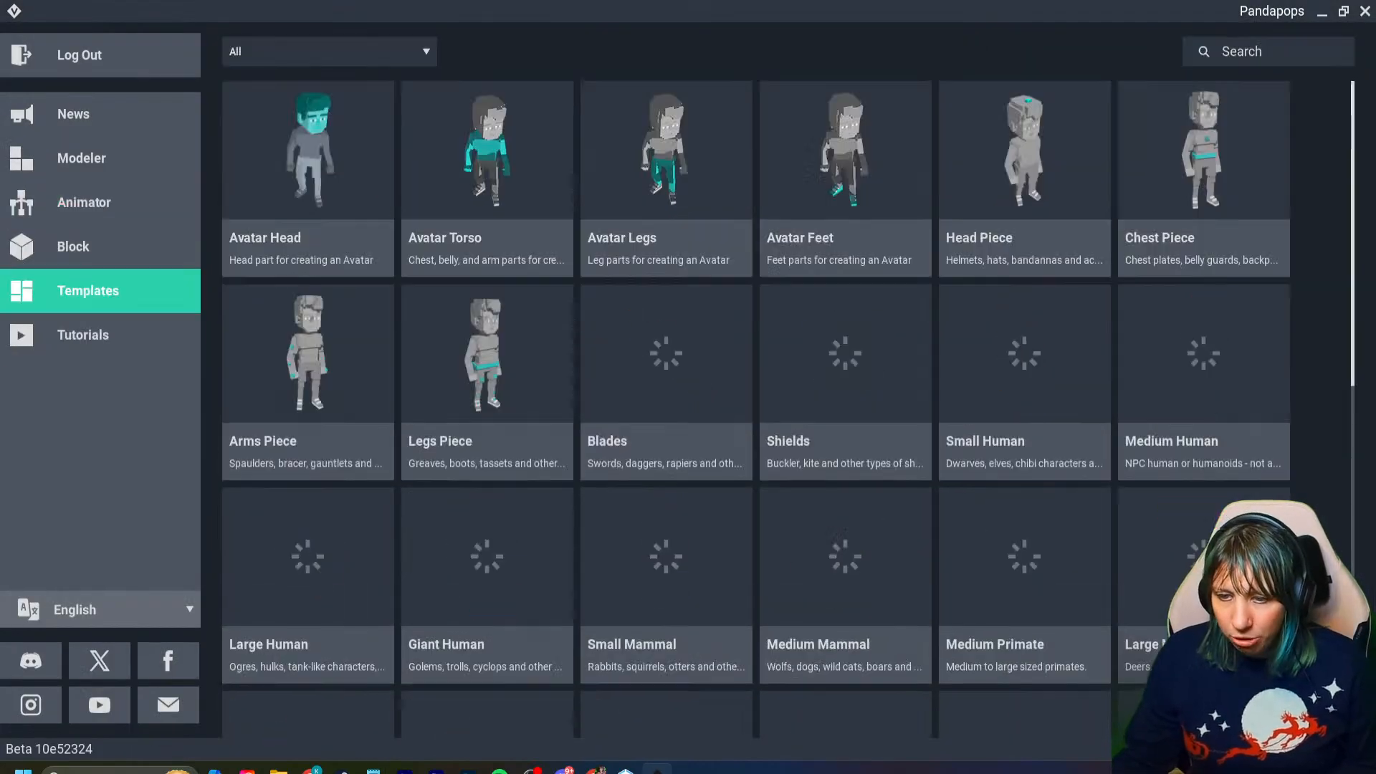
pyautogui.scroll(-1, 487, 458)
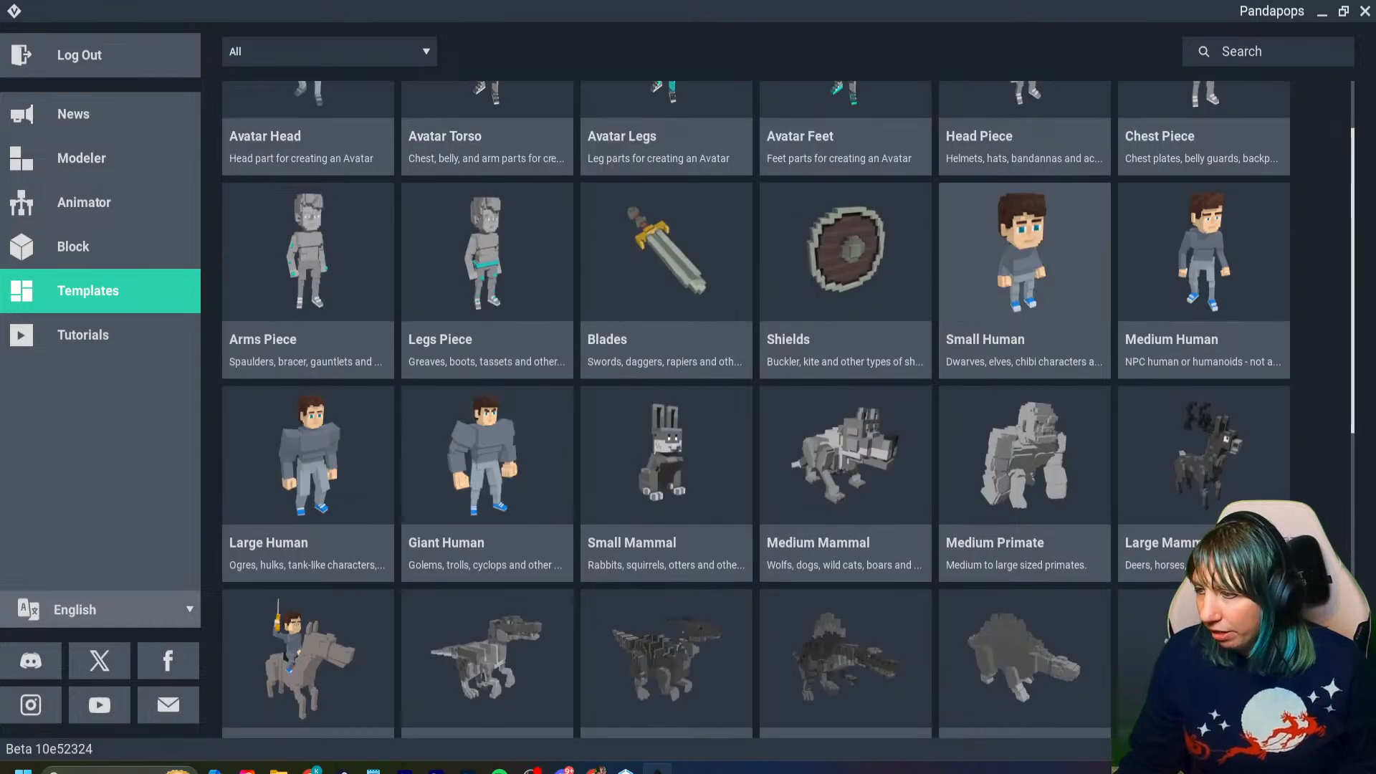
# - Create a project from the Medium Human template, saved as "18th nov" in the delete folder
pyautogui.click(1204, 258)
pyautogui.doubleClick(1009, 387)
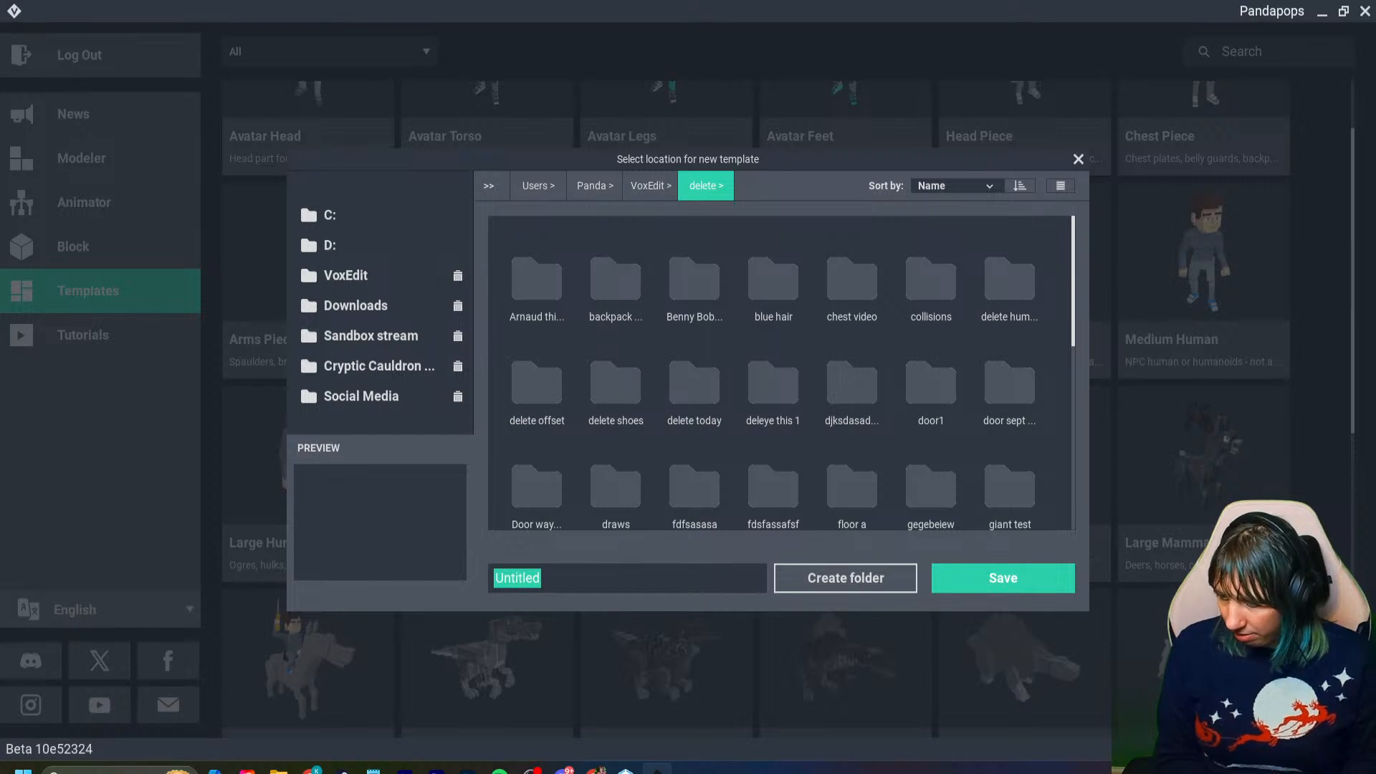
pyautogui.write('18th nov')
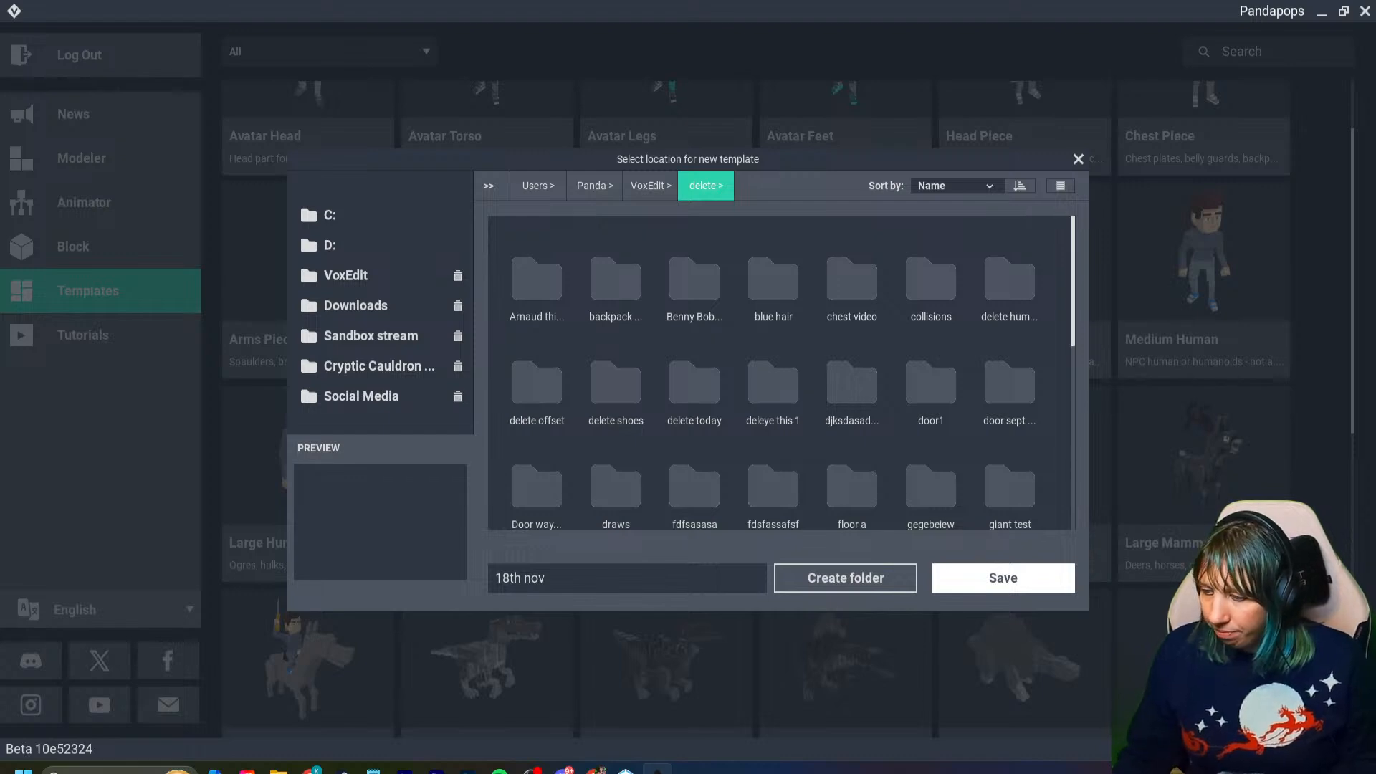
pyautogui.click(1002, 578)
# - Open the human's Head_A model for voxel editing
pyautogui.moveTo(713, 472); pyautogui.dragTo(660, 422, button='right')
pyautogui.click(698, 266)
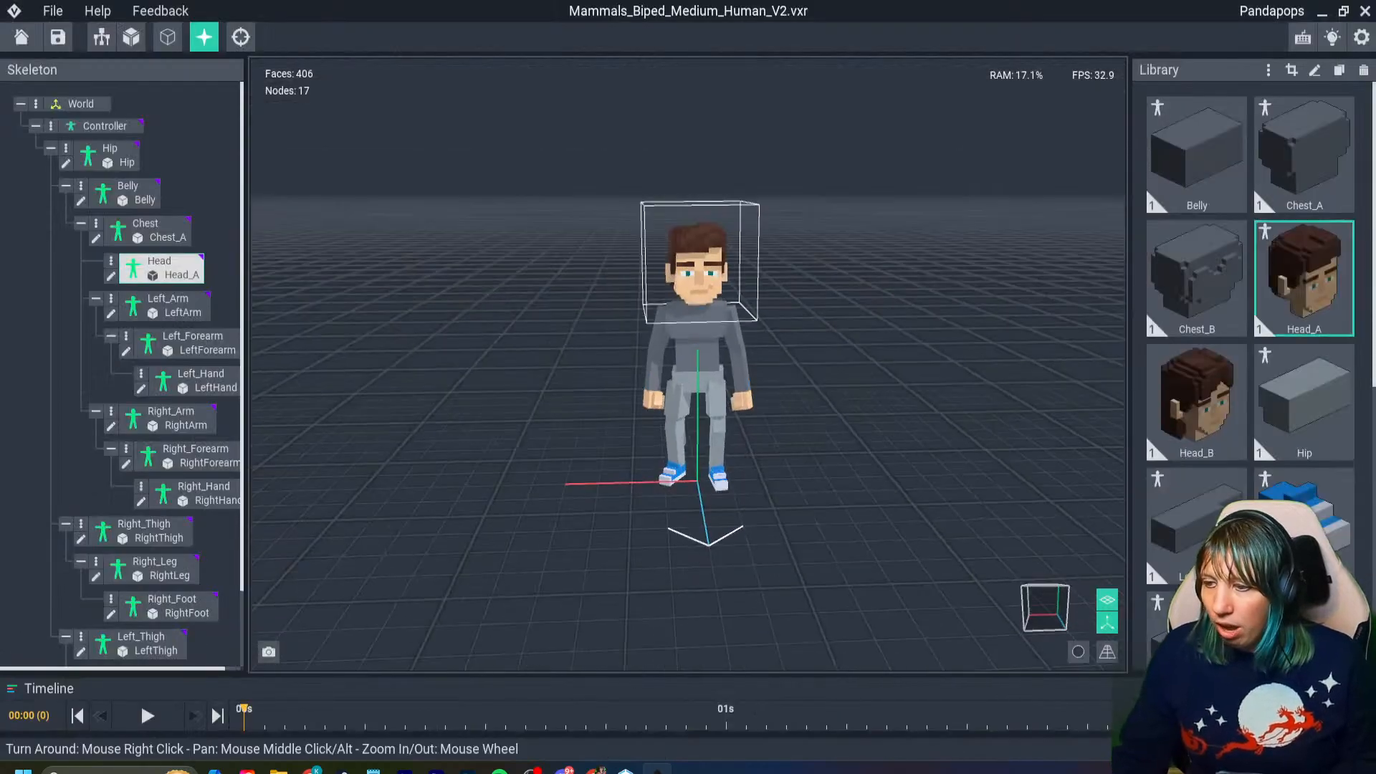
pyautogui.doubleClick(698, 267)
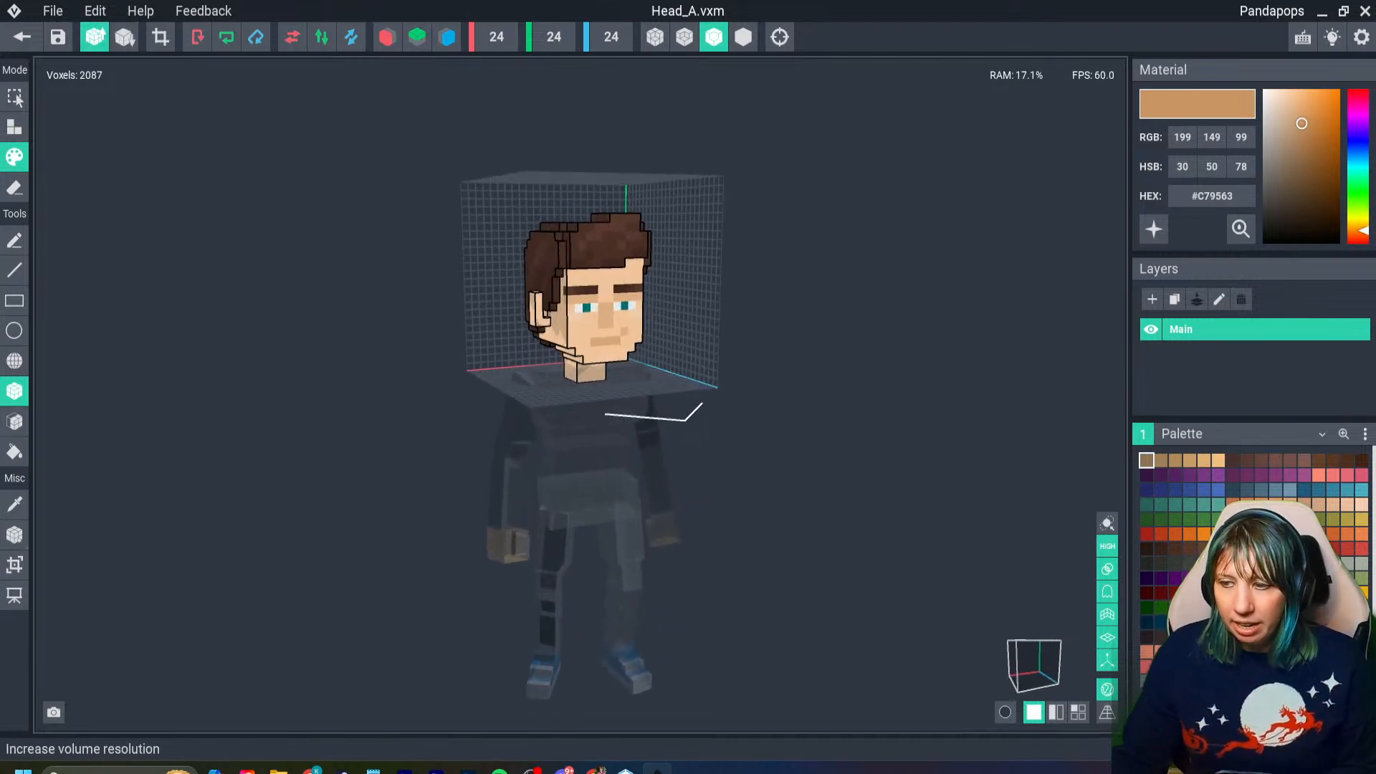
# - Try doubling the head's volume resolution and raising its voxels by 2, and undo both changes
pyautogui.click(95, 36)
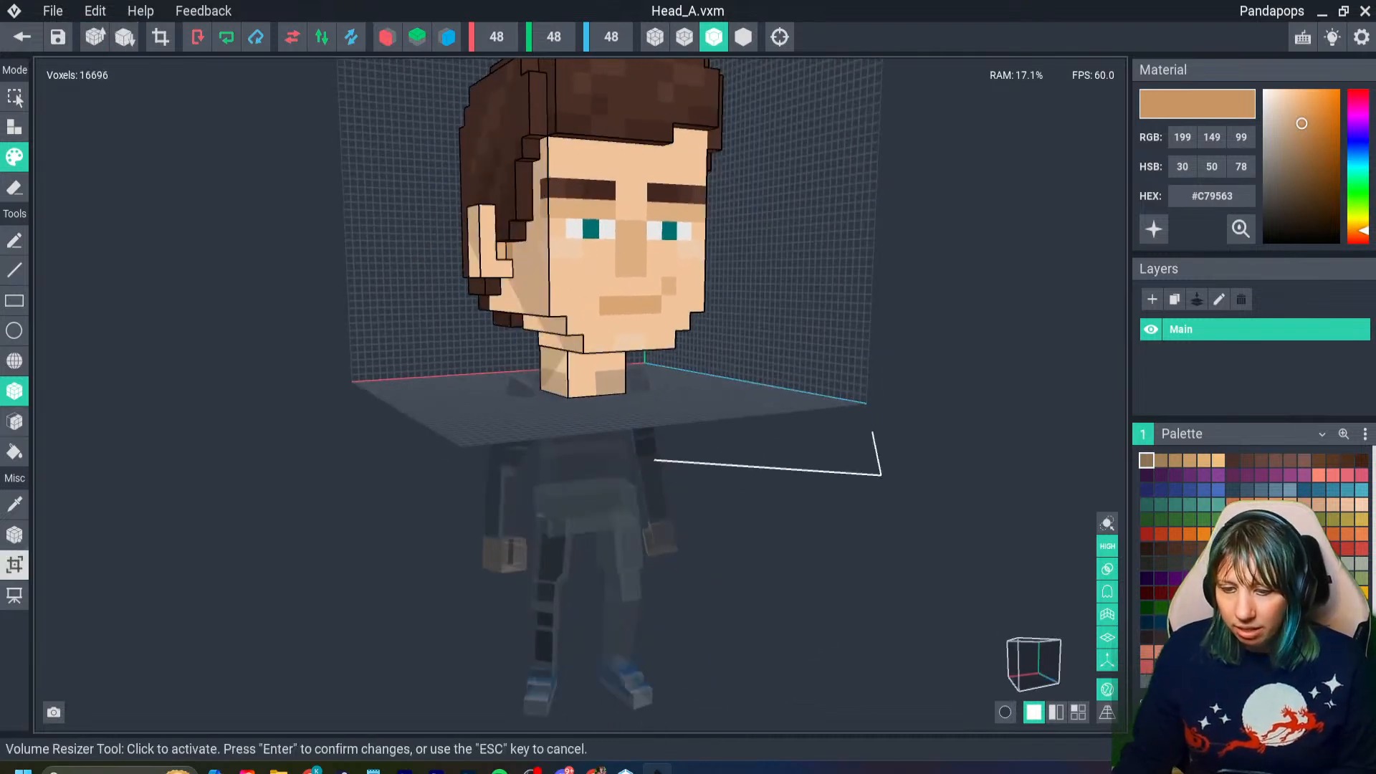
pyautogui.click(15, 534)
pyautogui.moveTo(459, 372); pyautogui.dragTo(448, 323, button='right')
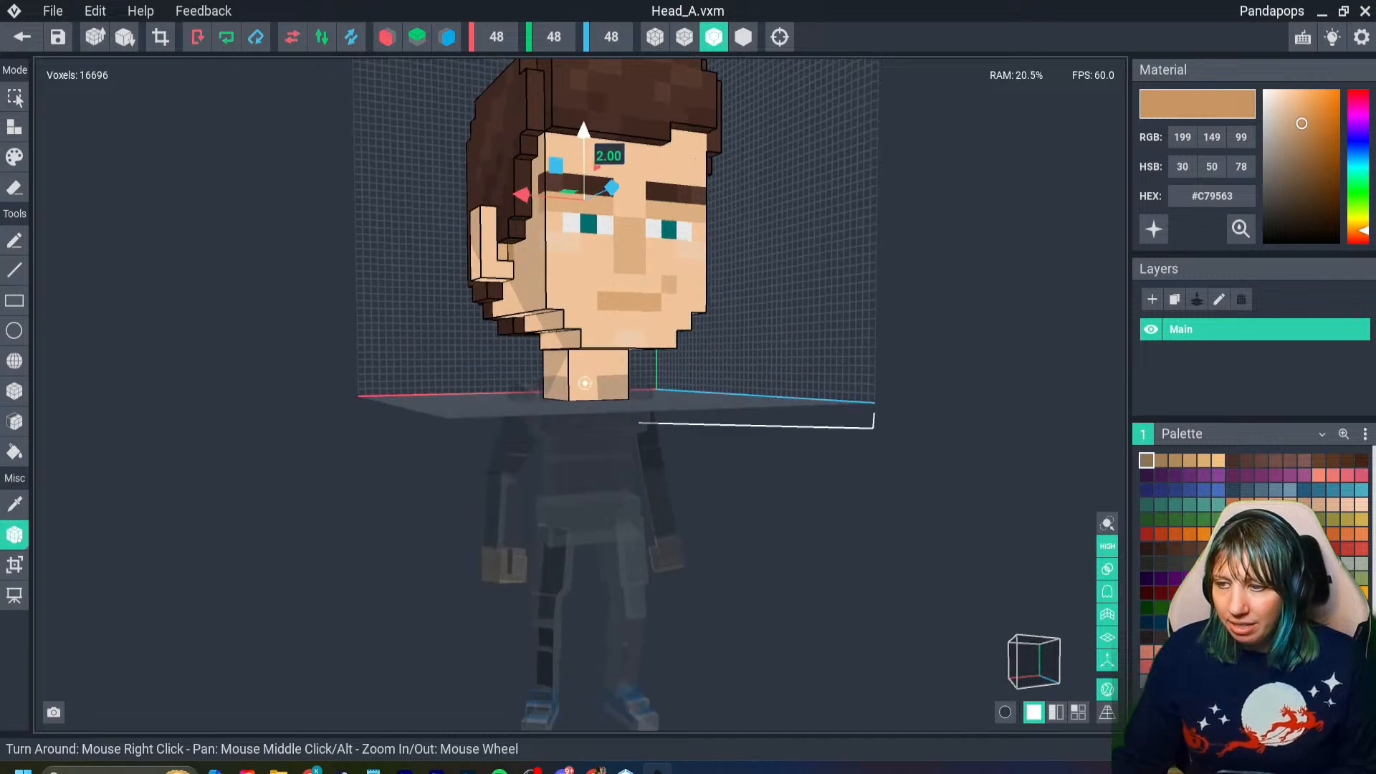
pyautogui.hotkey('ctrl', 'z')
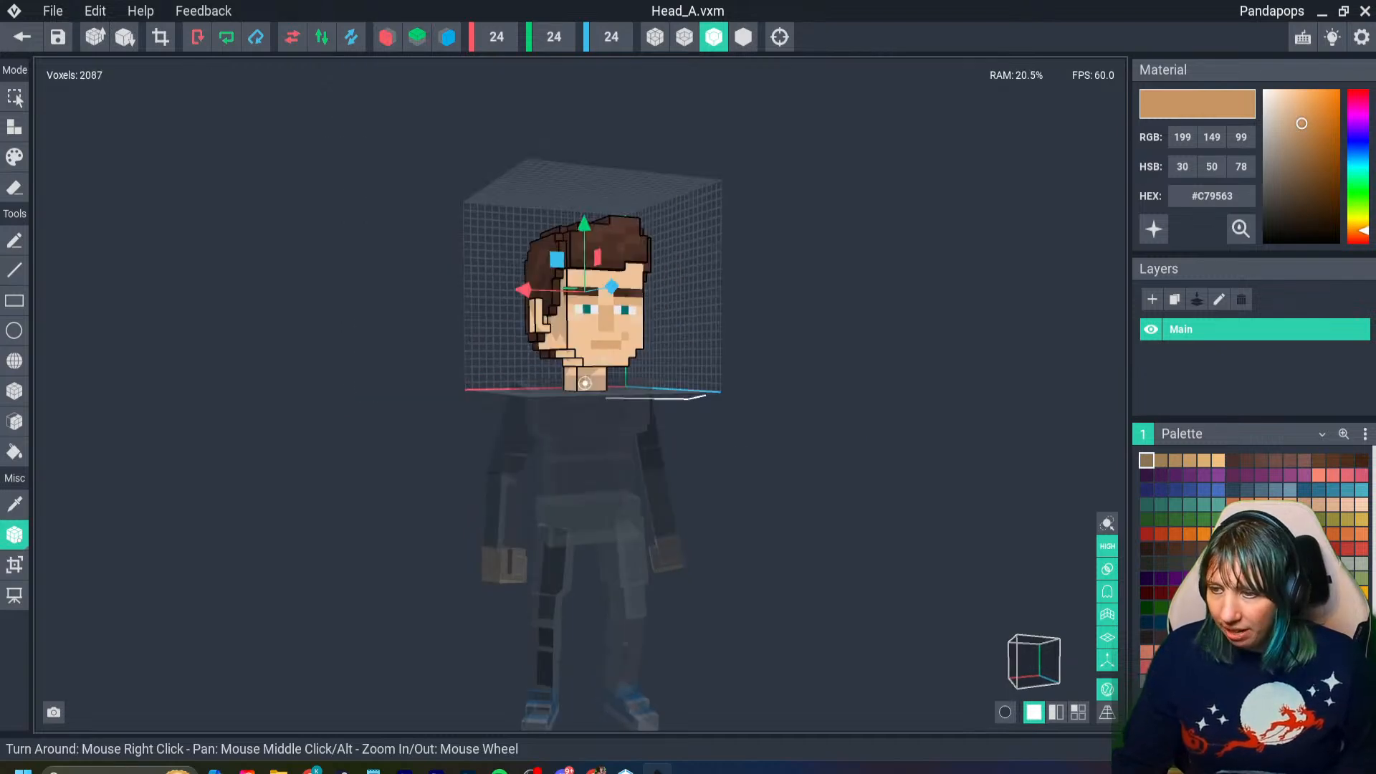
# - Increase the head's volume resolution to 48 × 48 × 48 and close the model with its changes saved
pyautogui.click(94, 37)
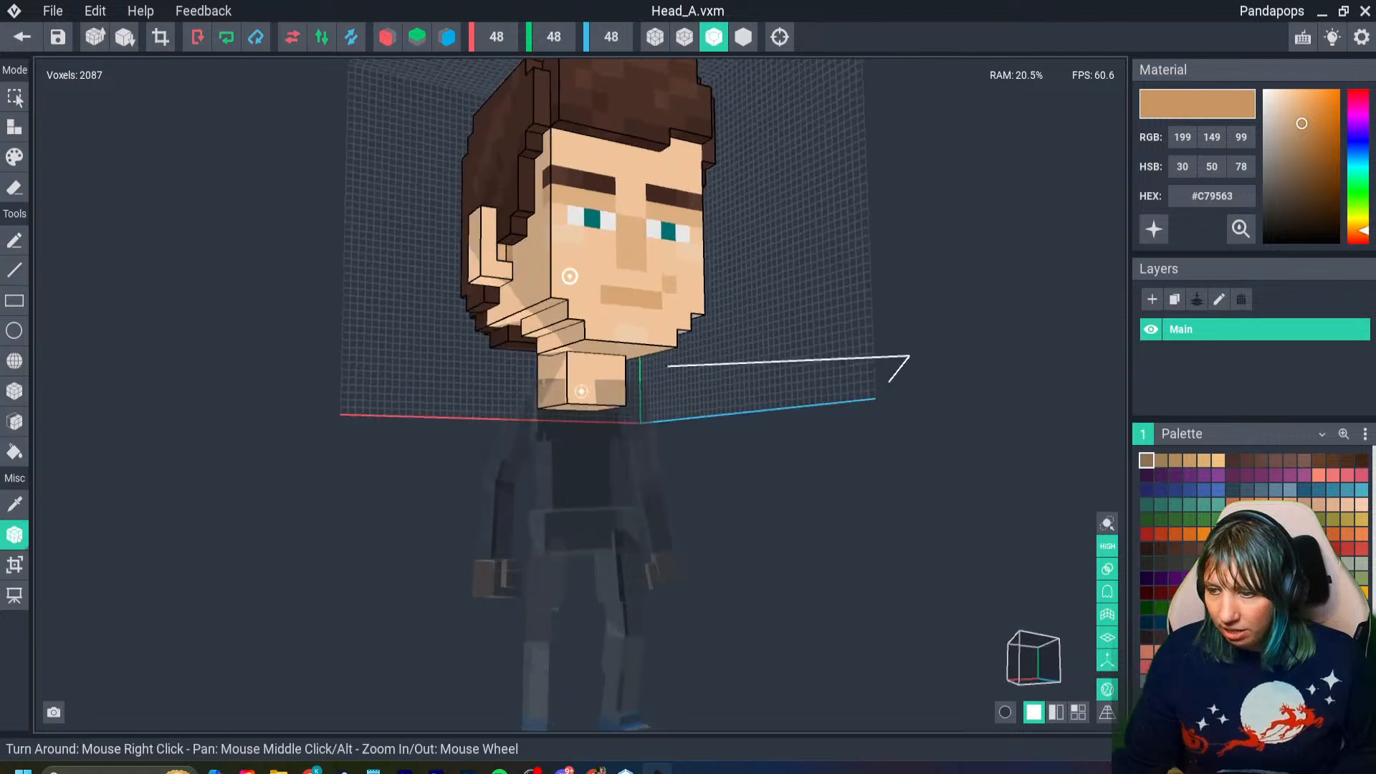
pyautogui.click(21, 37)
pyautogui.click(537, 283)
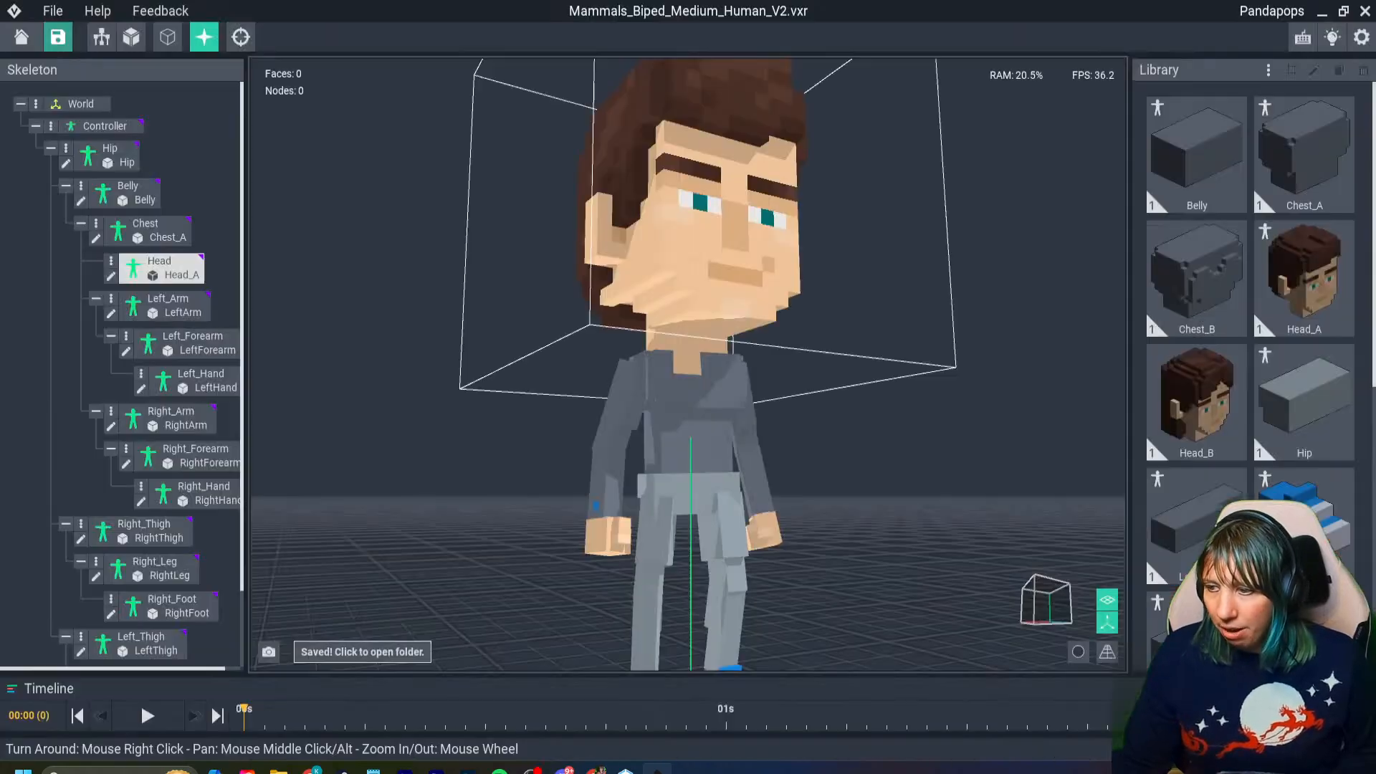
# - Increase the Chest_A model's volume resolution to 36 × 28 × 28 and close it with its changes saved
pyautogui.moveTo(716, 287); pyautogui.dragTo(699, 312, button='right')
pyautogui.doubleClick(685, 369)
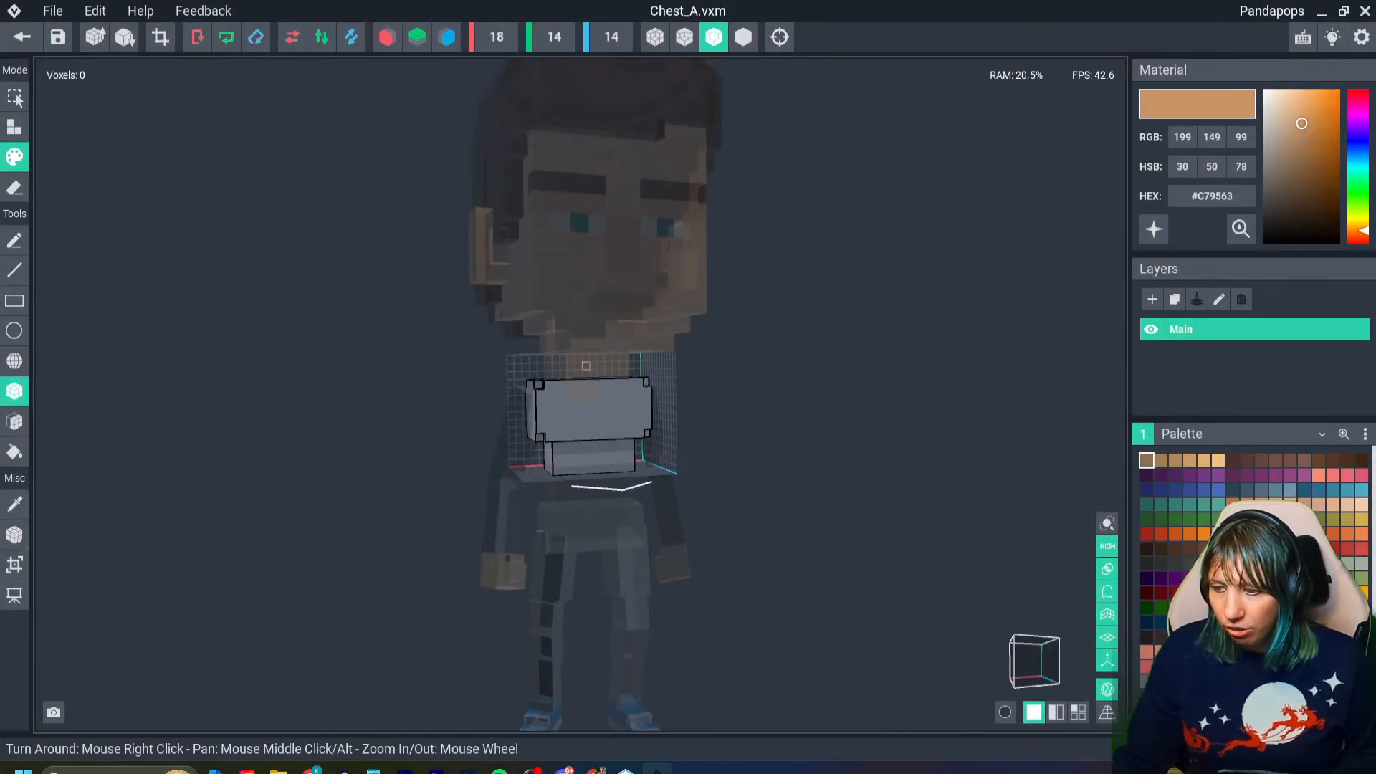
pyautogui.click(95, 37)
pyautogui.click(21, 37)
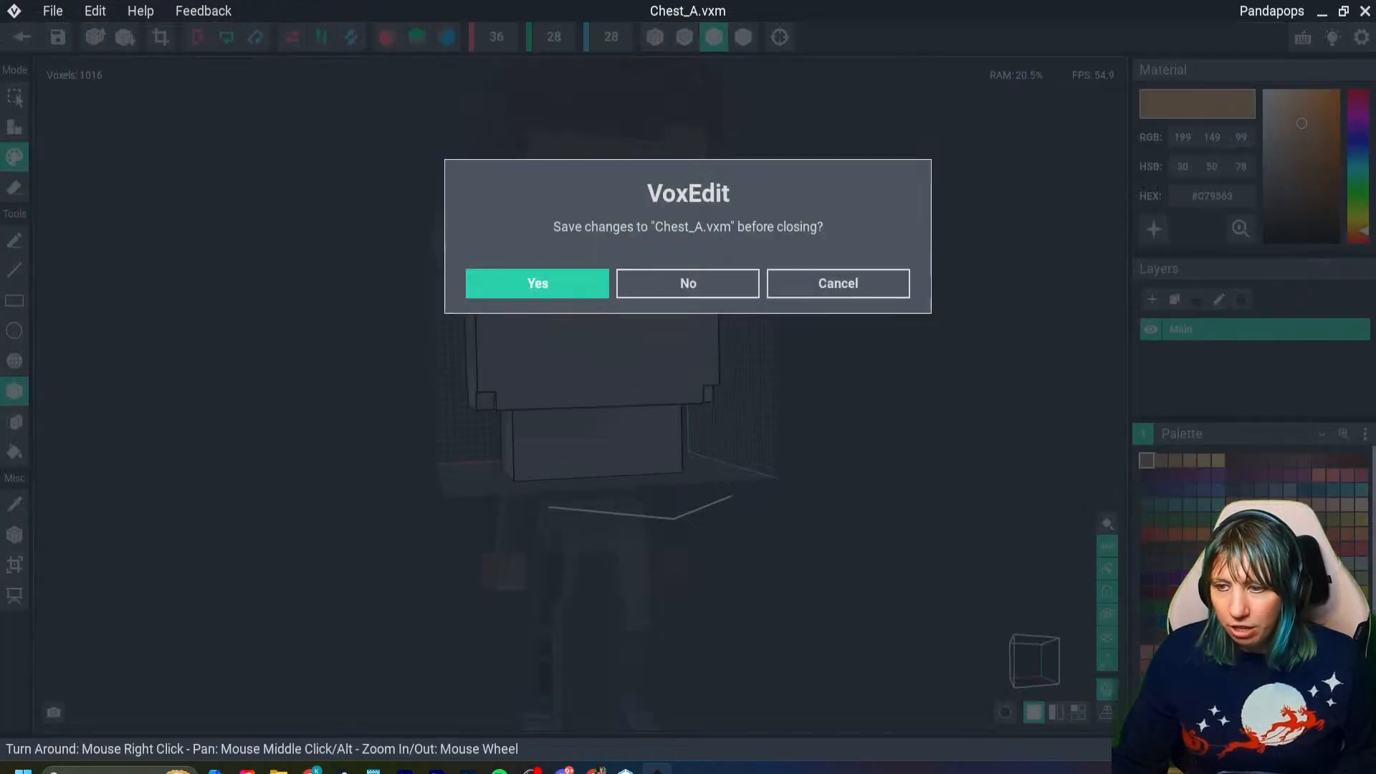
pyautogui.click(538, 283)
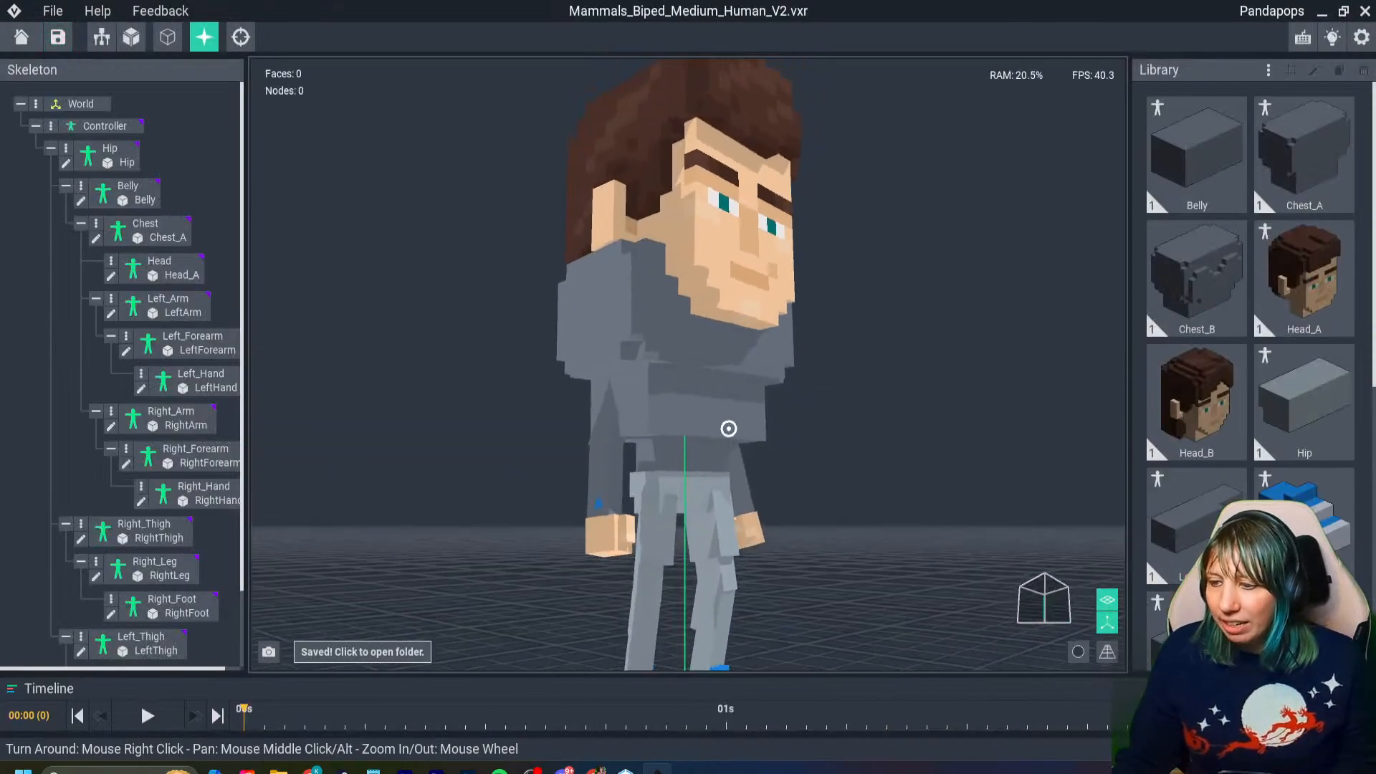
# - Increase the RightArm model's volume resolution to 28 × 16 × 16 and close it with its changes saved
pyautogui.moveTo(729, 429); pyautogui.dragTo(746, 423, button='right')
pyautogui.doubleClick(611, 403)
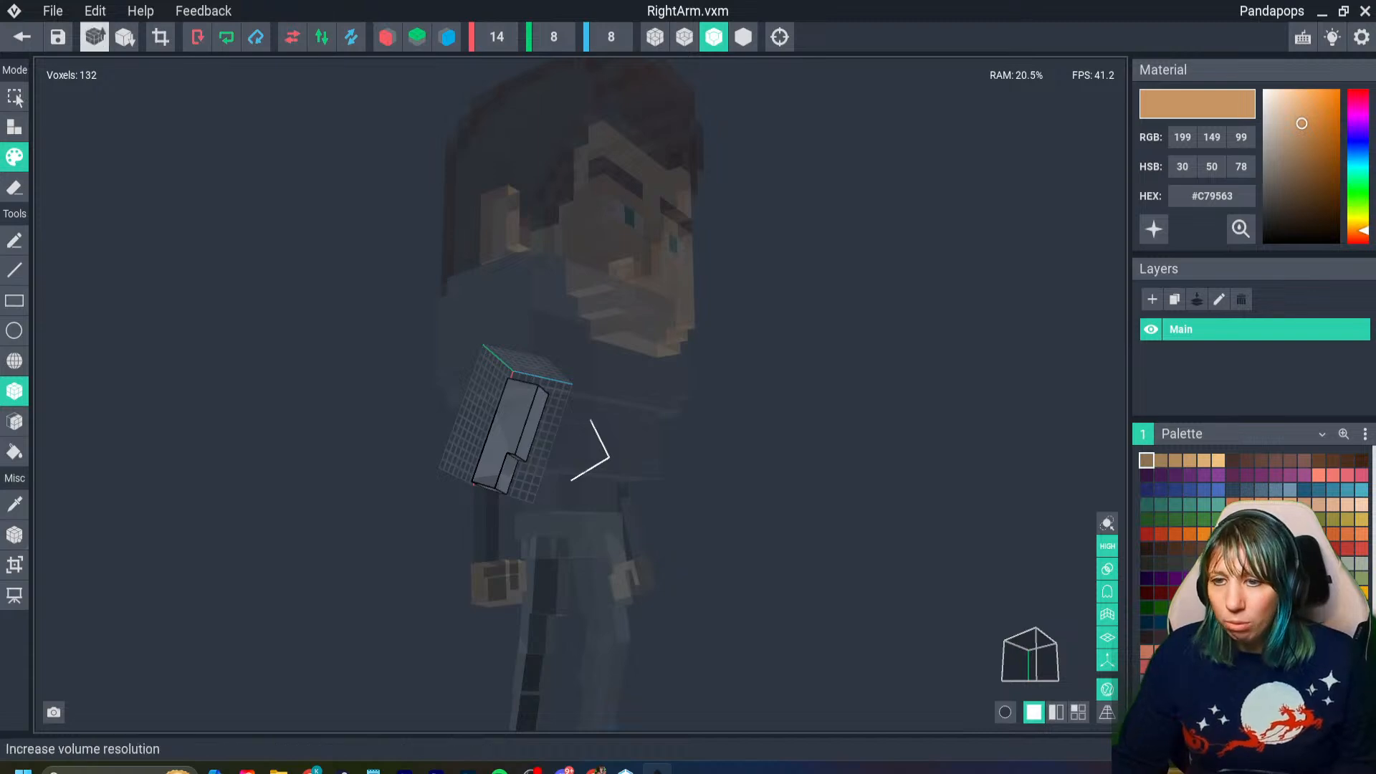
pyautogui.click(94, 37)
pyautogui.click(21, 36)
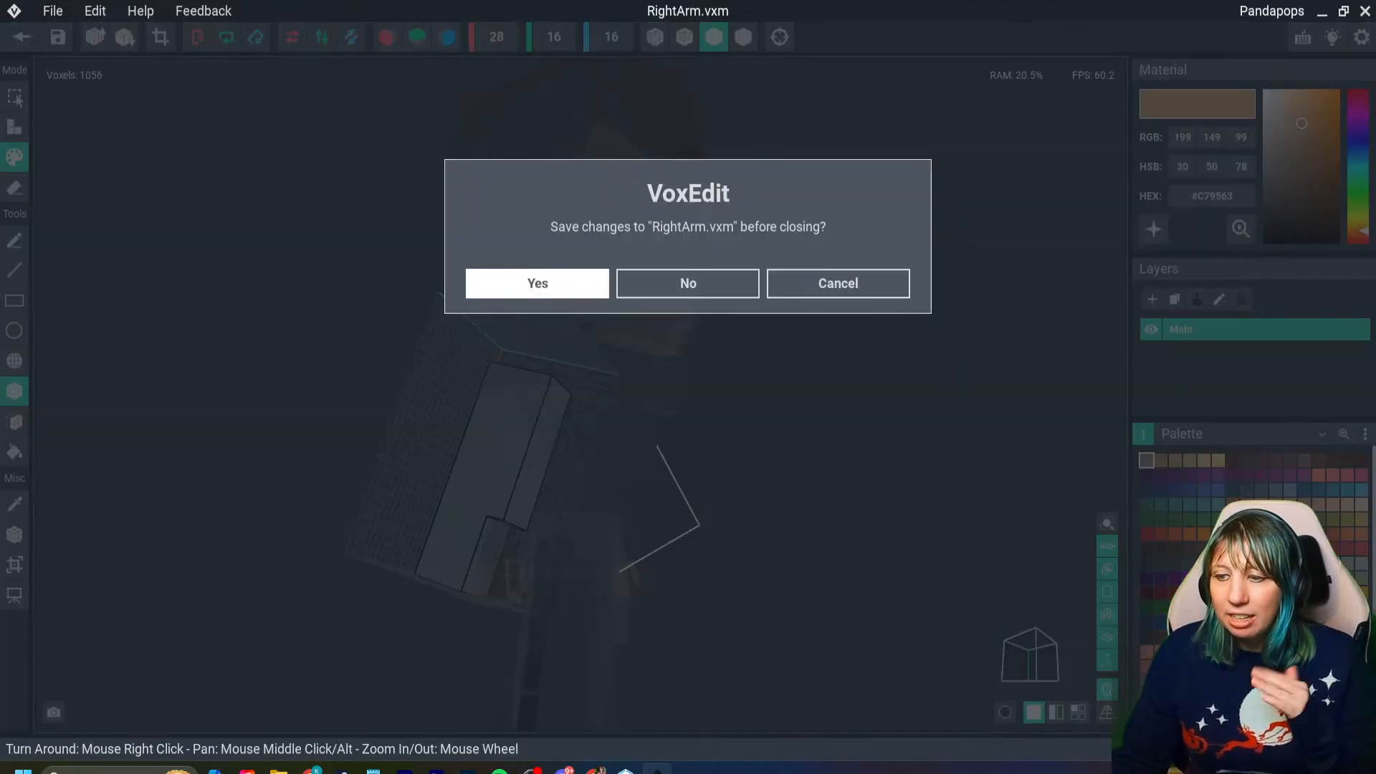
pyautogui.click(538, 283)
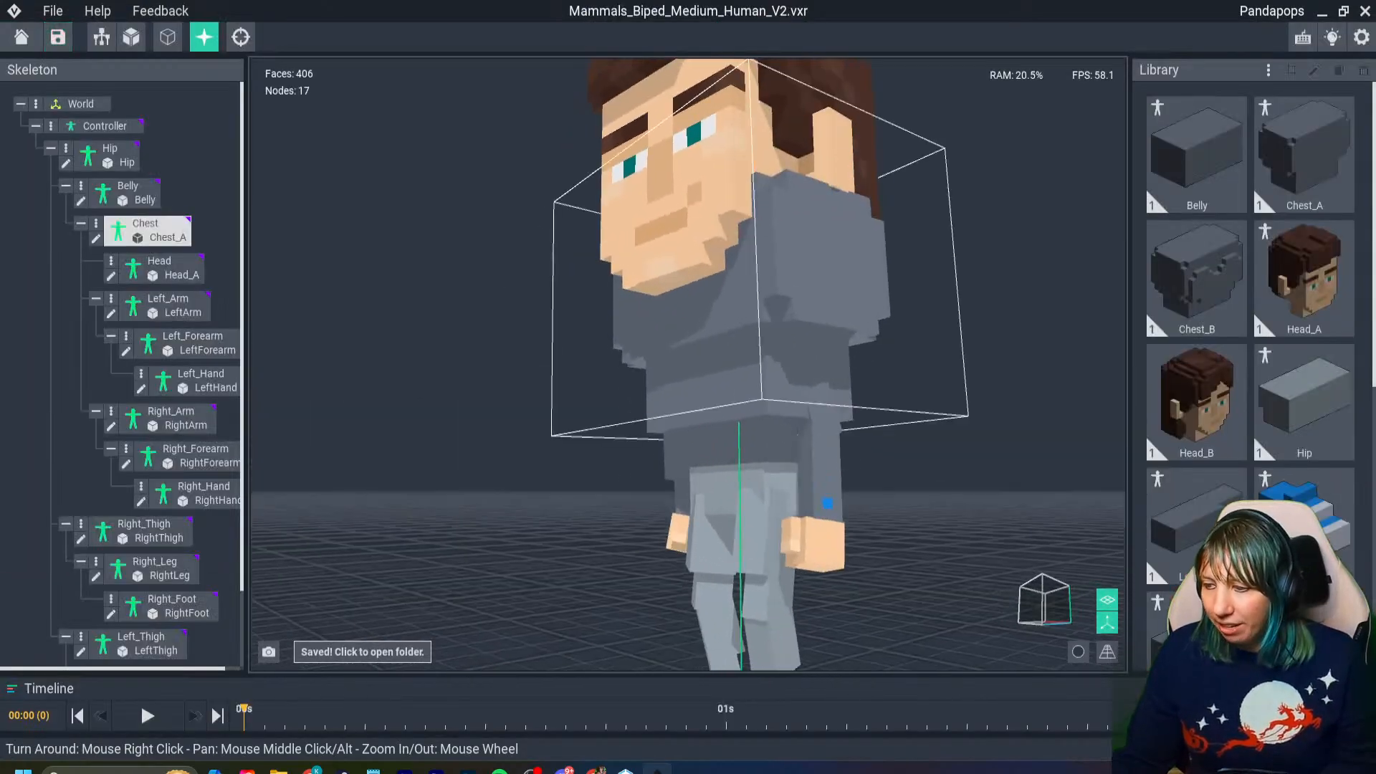
# - Open the human's enlarged Head_A model for voxel editing, with the face and the neck in view
pyautogui.moveTo(784, 376); pyautogui.dragTo(877, 423, button='right')
pyautogui.click(745, 240)
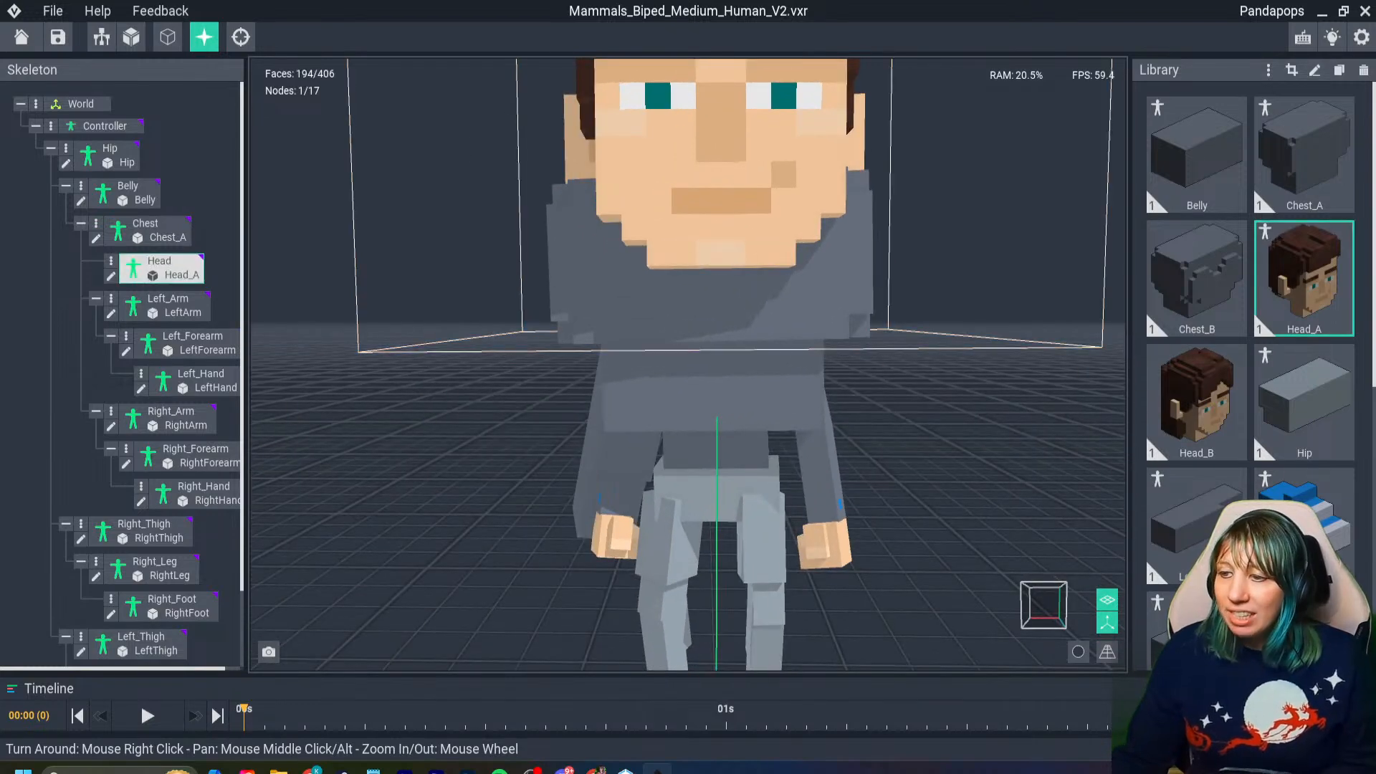
pyautogui.doubleClick(745, 241)
pyautogui.moveTo(745, 240); pyautogui.dragTo(835, 260, button='right')
pyautogui.scroll(-2, 835, 259)
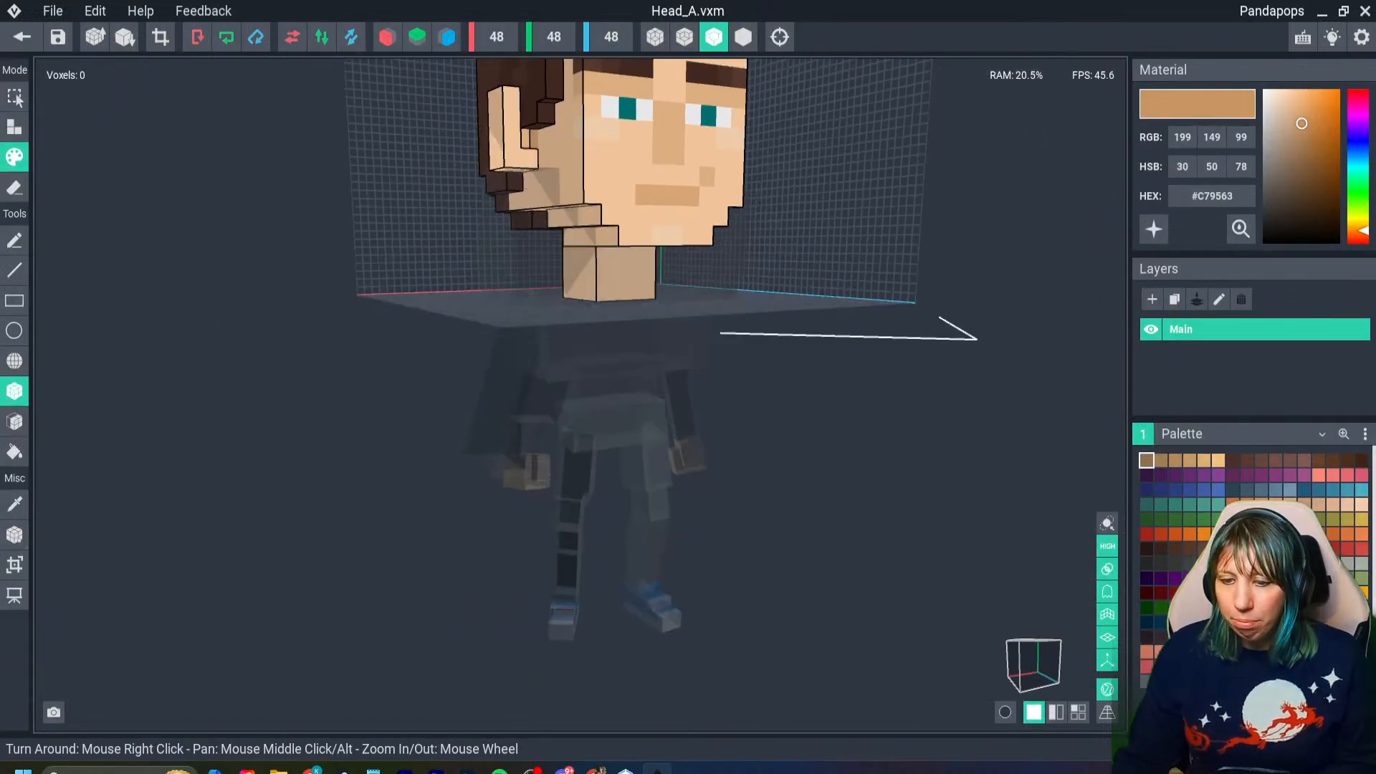
pyautogui.moveTo(691, 261); pyautogui.dragTo(579, 284, button='right')
pyautogui.moveTo(579, 284); pyautogui.dragTo(473, 427, button='middle')
pyautogui.scroll(-2, 473, 427)
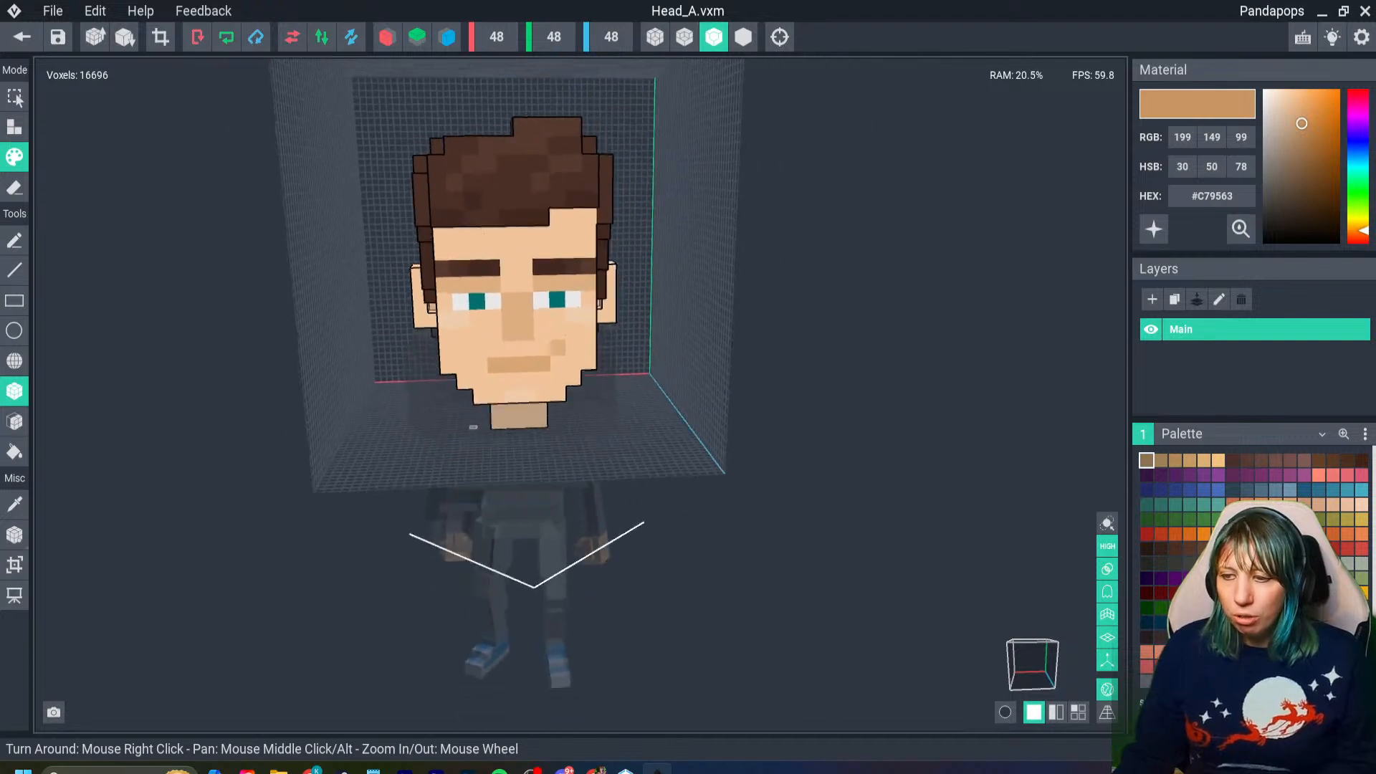
pyautogui.moveTo(473, 427); pyautogui.dragTo(517, 403, button='right')
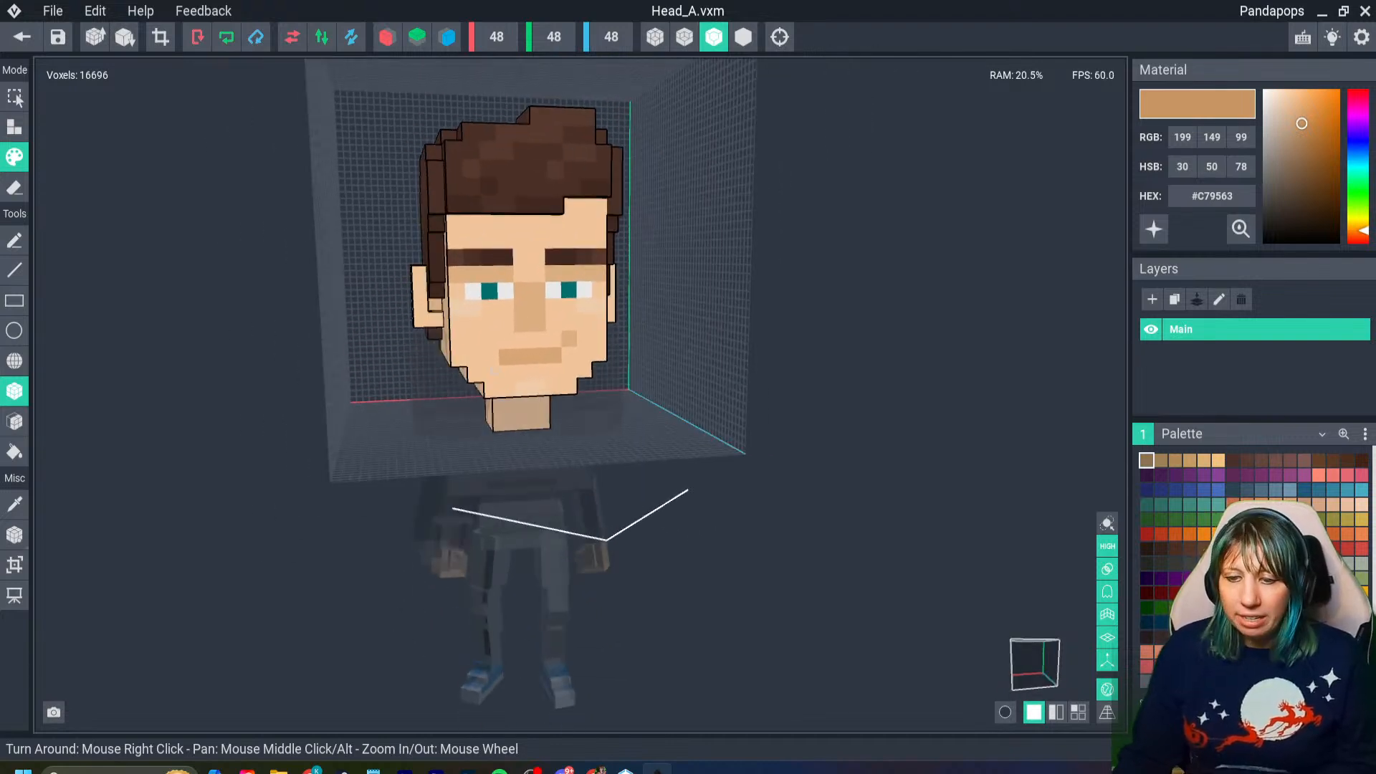
# - Raise the head's whole volume so the neck sits on top of the enlarged chest, and close the model with its changes saved
pyautogui.click(15, 534)
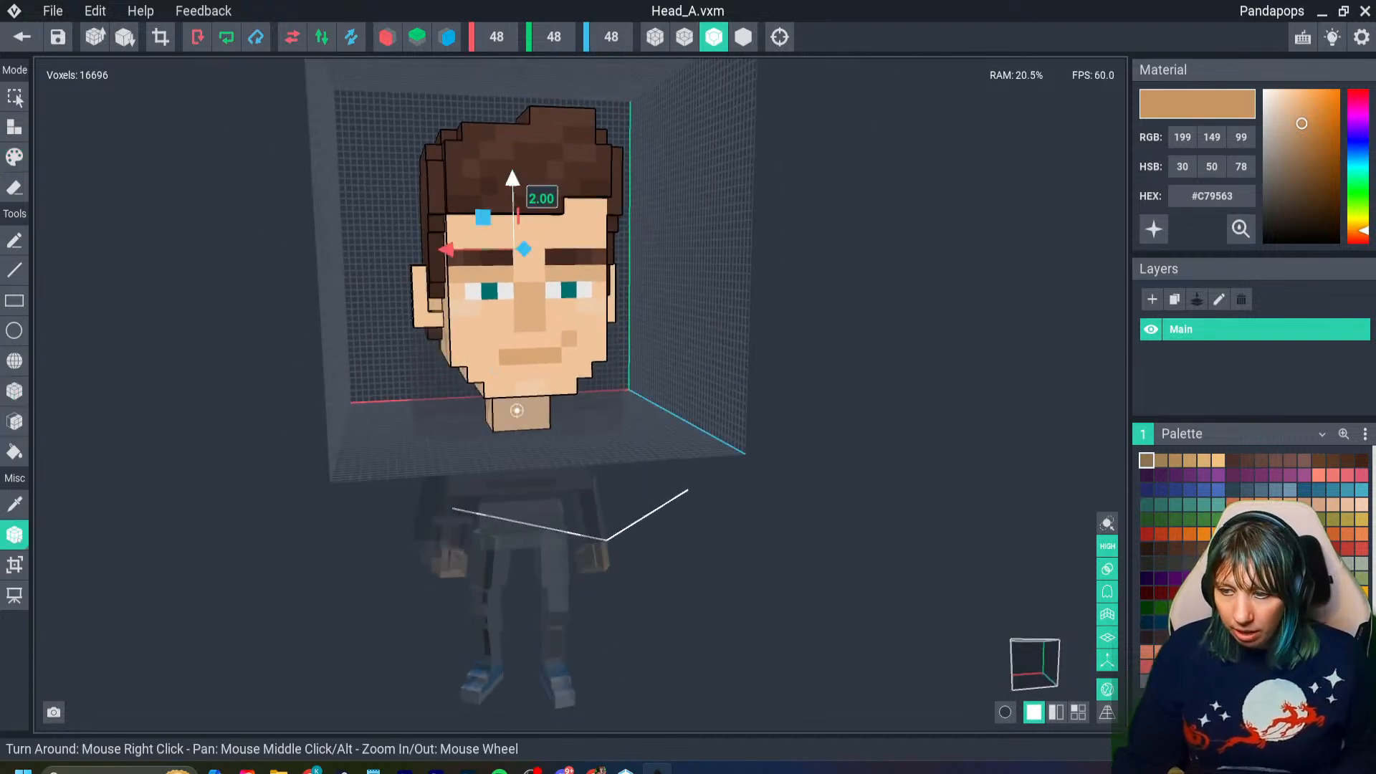
pyautogui.moveTo(512, 181); pyautogui.dragTo(510, 83)
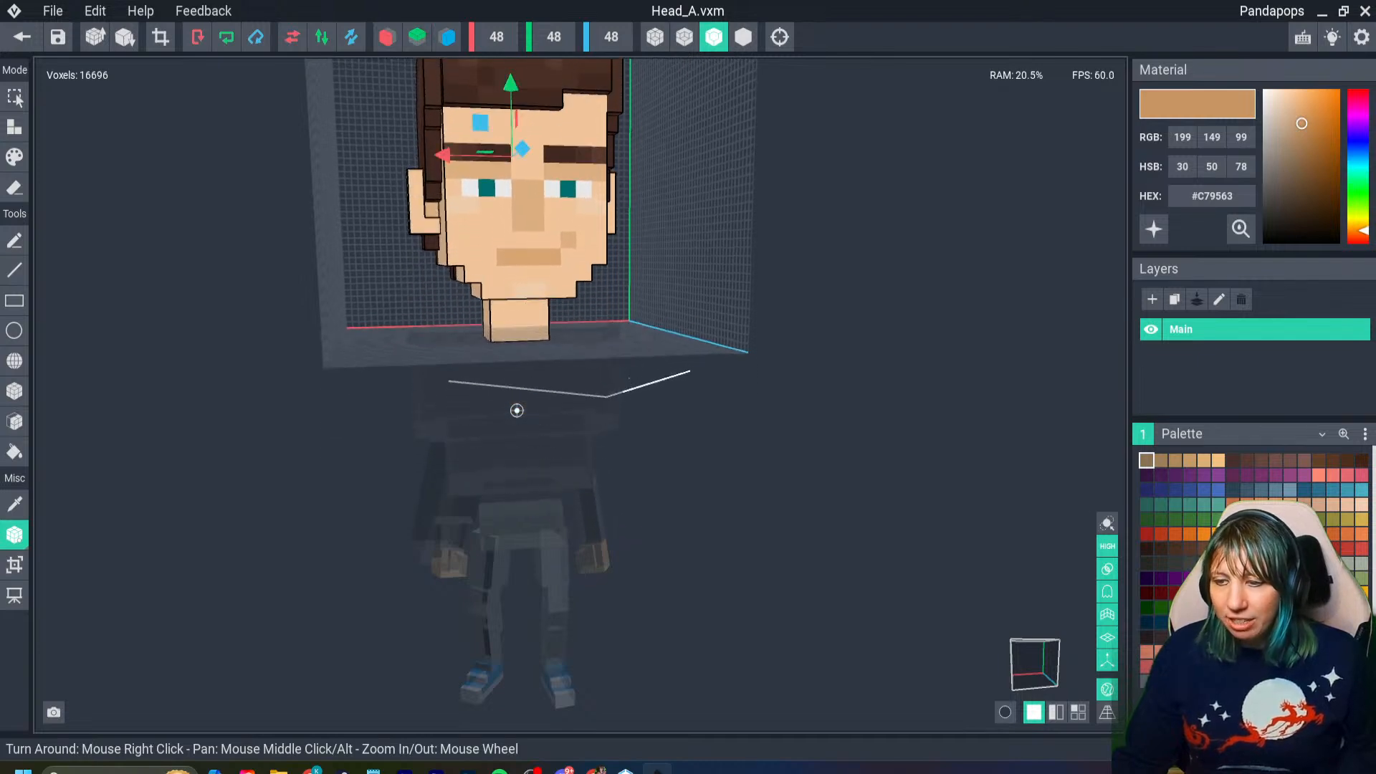
pyautogui.click(21, 36)
pyautogui.press('Return')
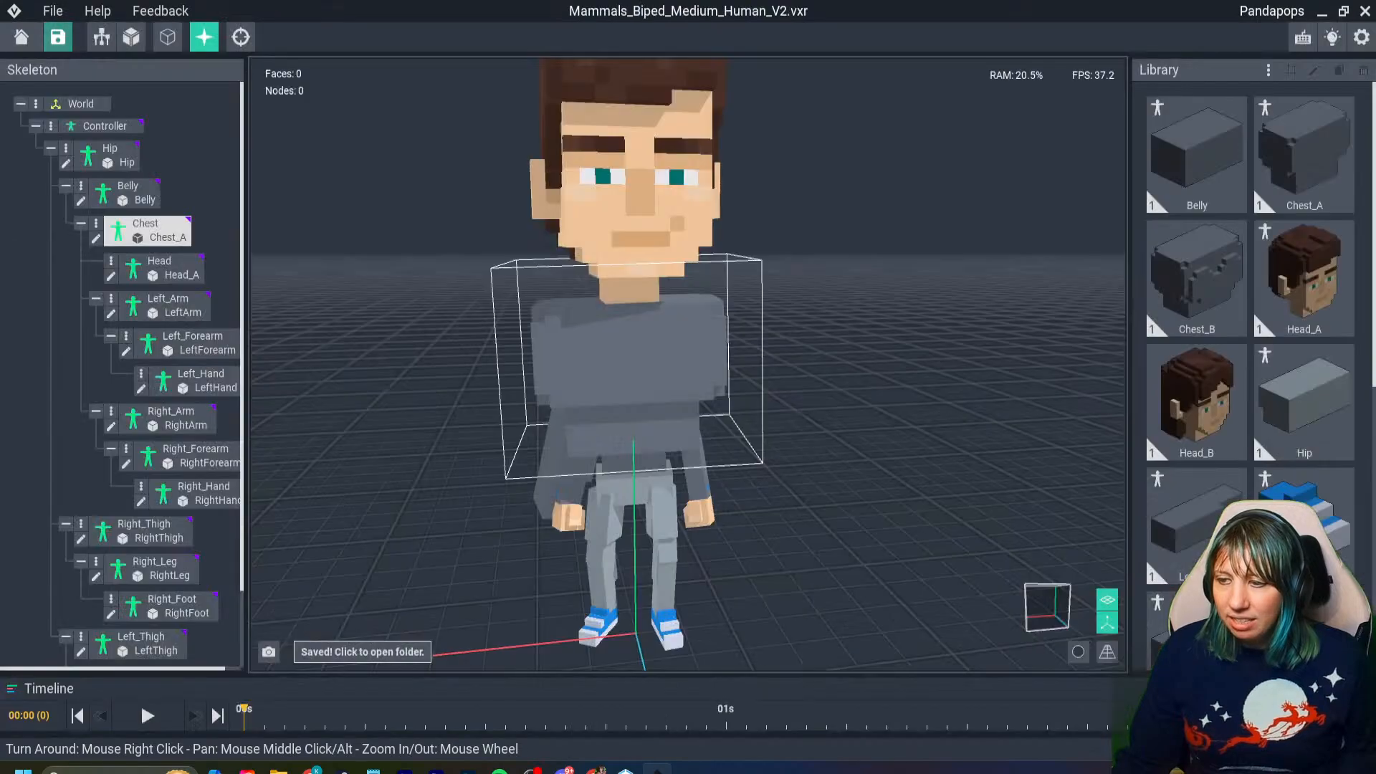
# - Open the RightArm model and move its whole volume up towards shoulder height
pyautogui.moveTo(681, 433); pyautogui.dragTo(680, 433, button='right')
pyautogui.click(536, 466)
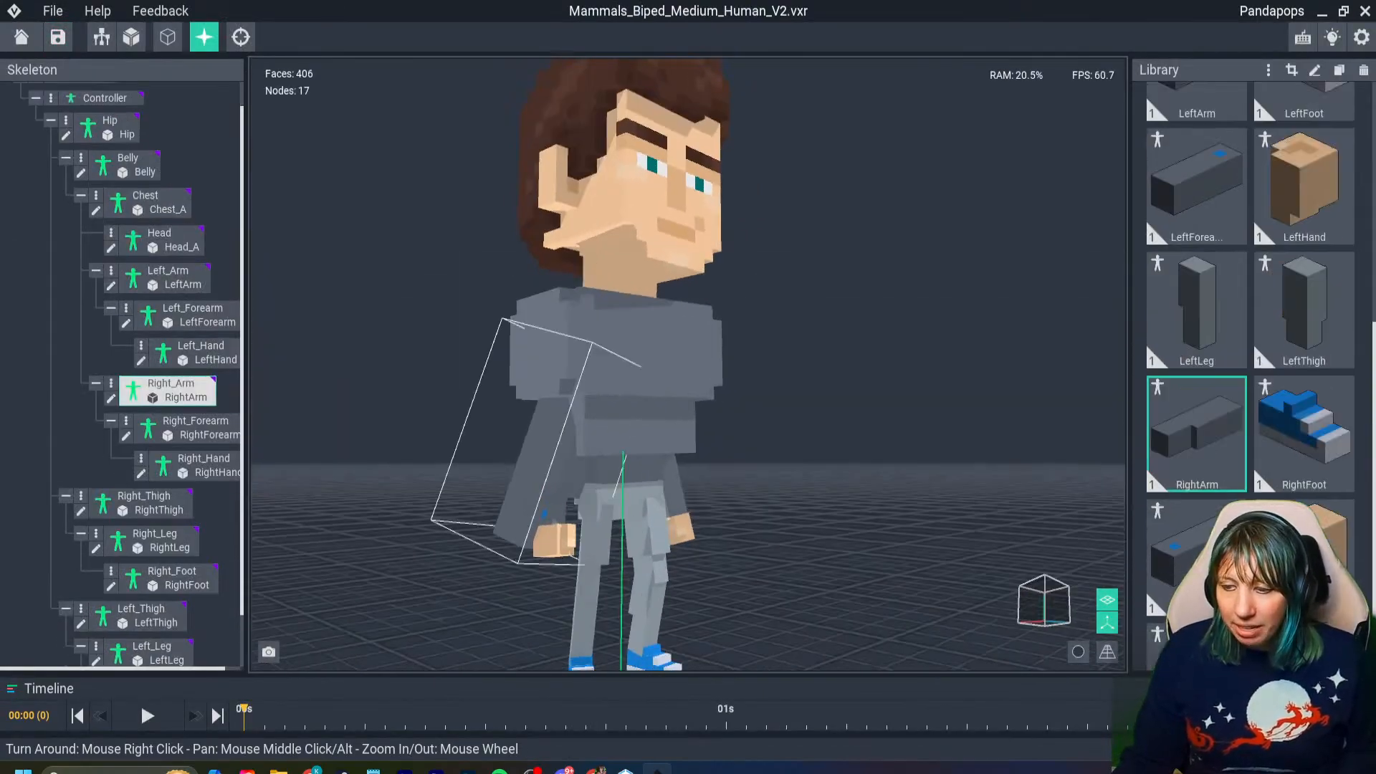
pyautogui.doubleClick(536, 466)
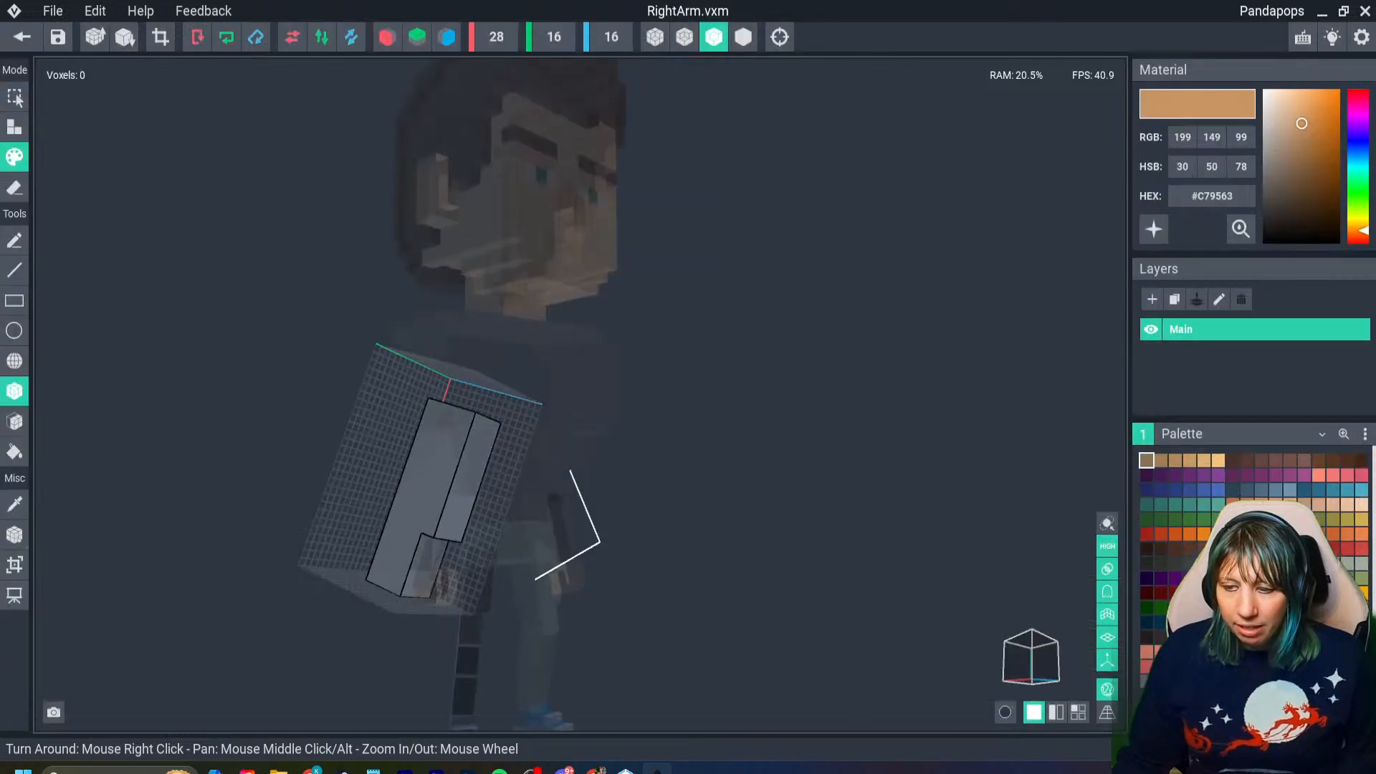
pyautogui.click(14, 535)
pyautogui.scroll(2, 453, 458)
pyautogui.moveTo(452, 487); pyautogui.dragTo(423, 472, button='right')
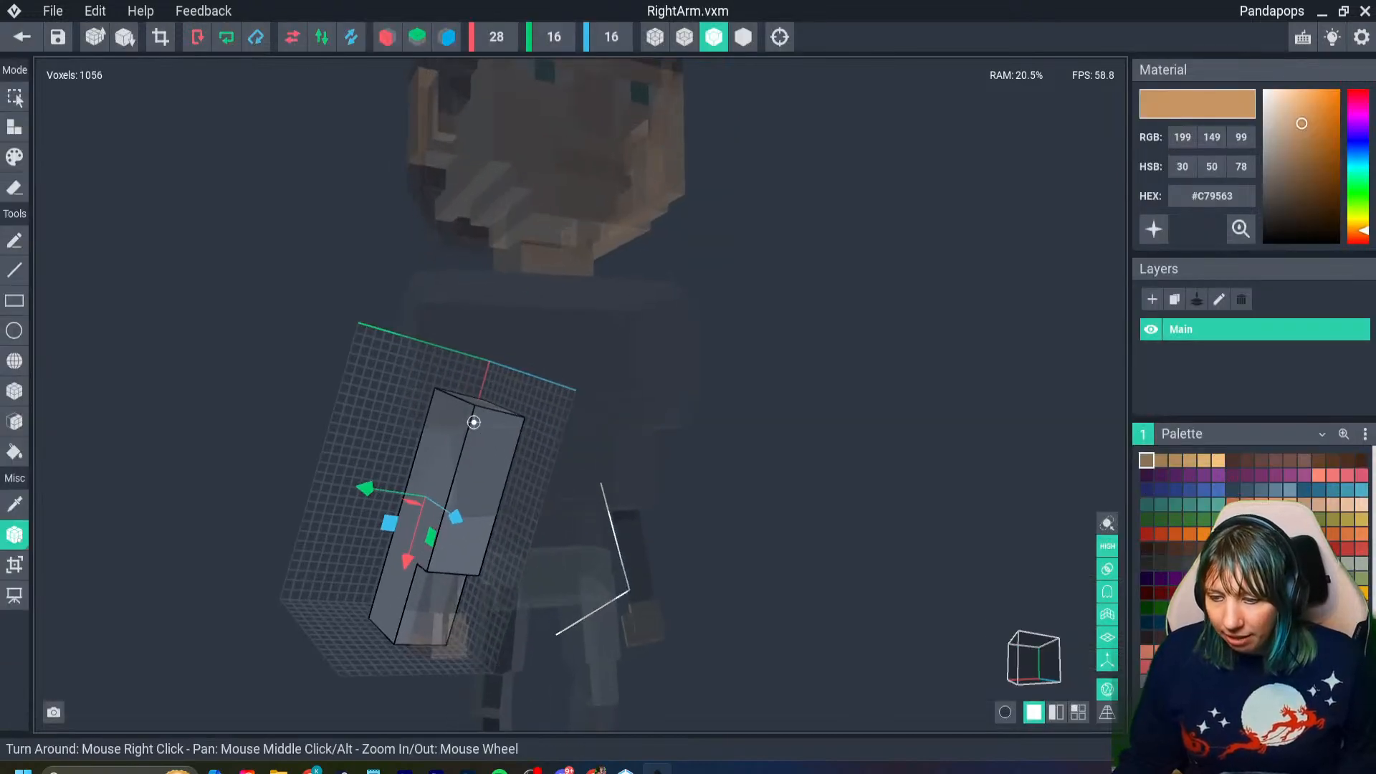
pyautogui.moveTo(405, 567); pyautogui.dragTo(434, 471)
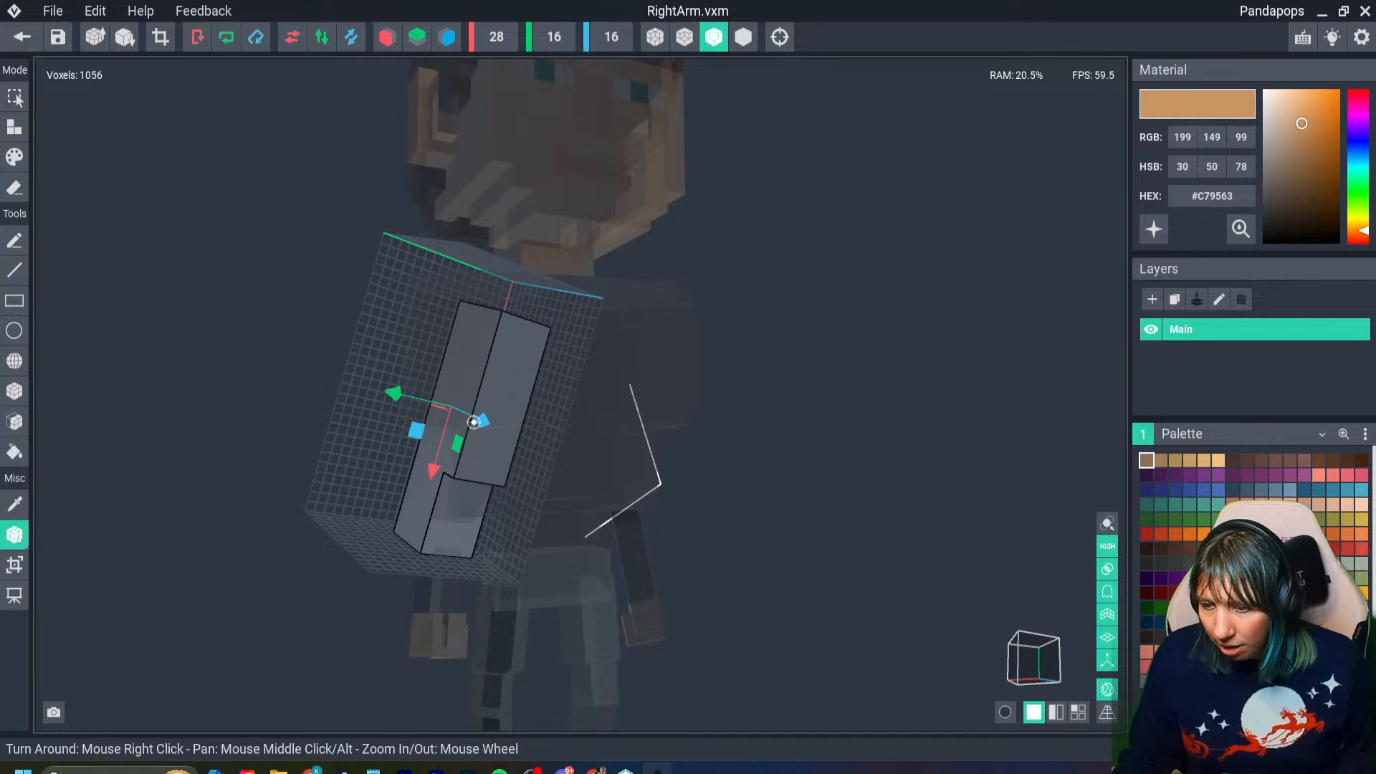
# - Shift the right arm's volume outward beside the chest and slightly backward, and close the model with its changes saved
pyautogui.moveTo(393, 393); pyautogui.dragTo(350, 383)
pyautogui.moveTo(512, 424); pyautogui.dragTo(451, 434, button='right')
pyautogui.moveTo(369, 419); pyautogui.dragTo(336, 421)
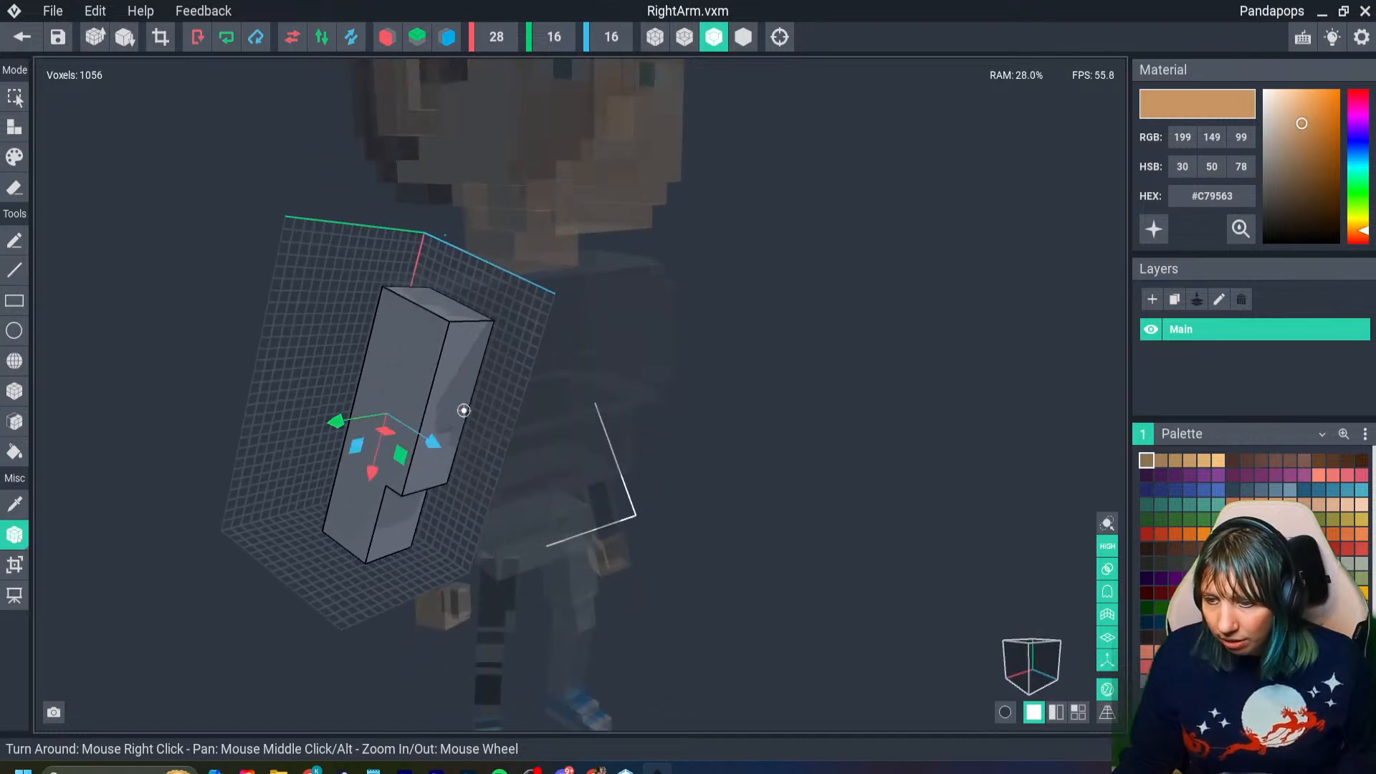
pyautogui.moveTo(432, 441); pyautogui.dragTo(411, 430)
pyautogui.moveTo(484, 440); pyautogui.dragTo(401, 450, button='right')
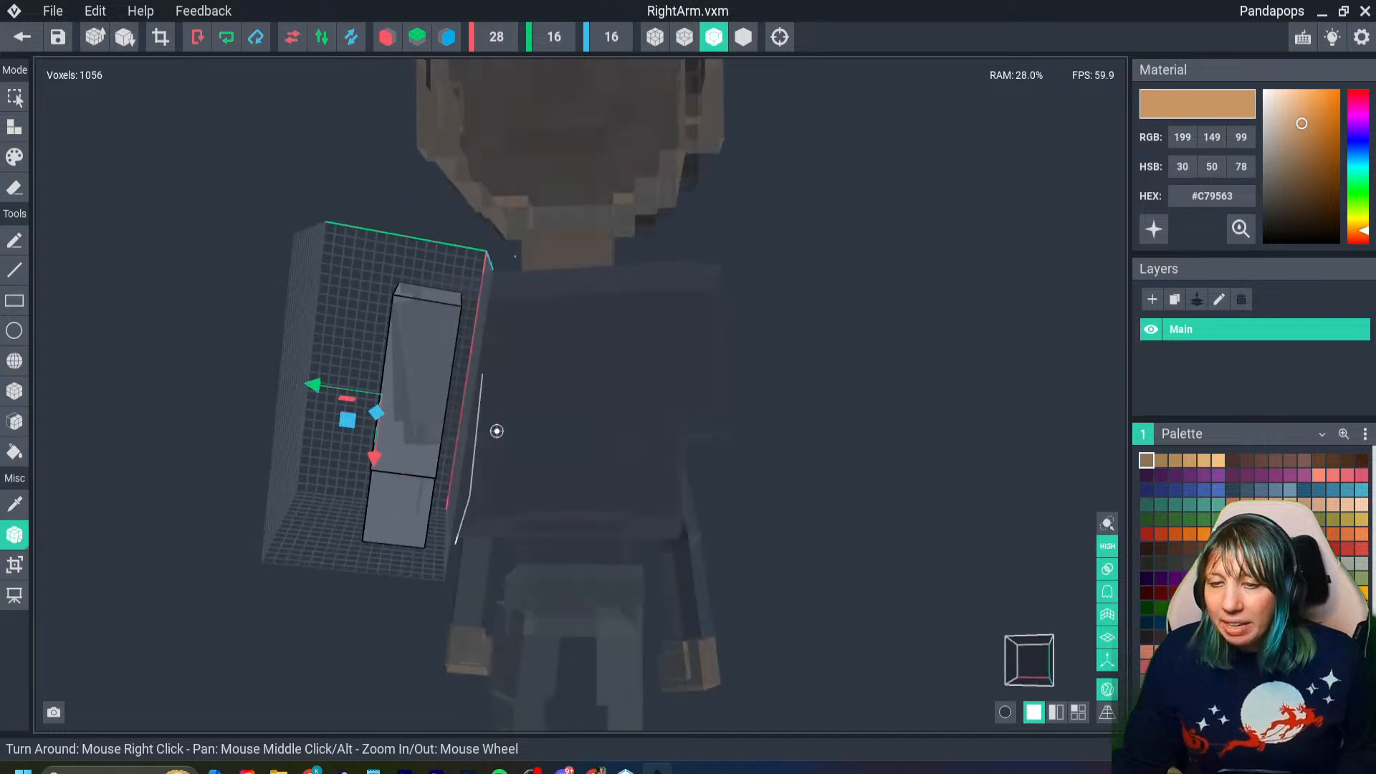
pyautogui.click(22, 37)
pyautogui.press('Return')
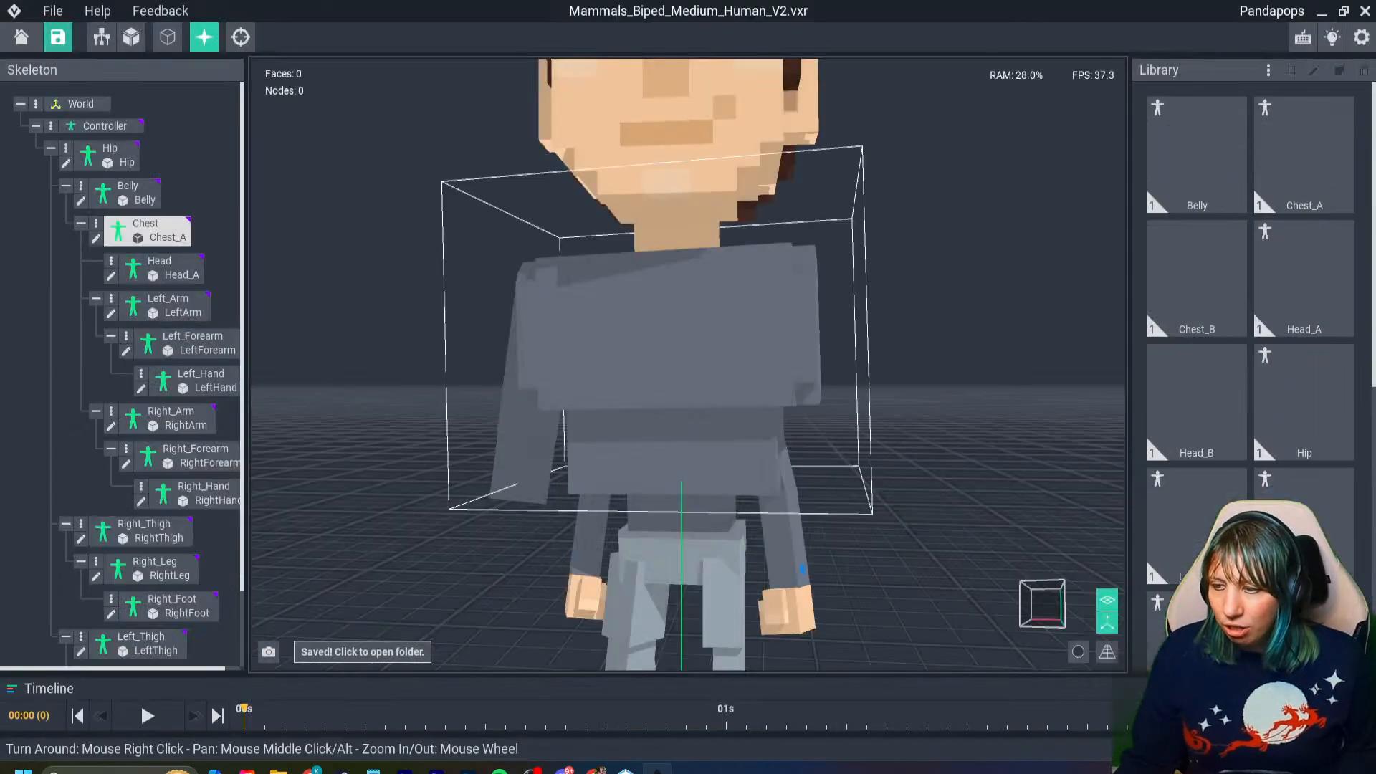
# - Load one of the template's preset animations onto the human
pyautogui.moveTo(548, 534); pyautogui.dragTo(530, 555, button='right')
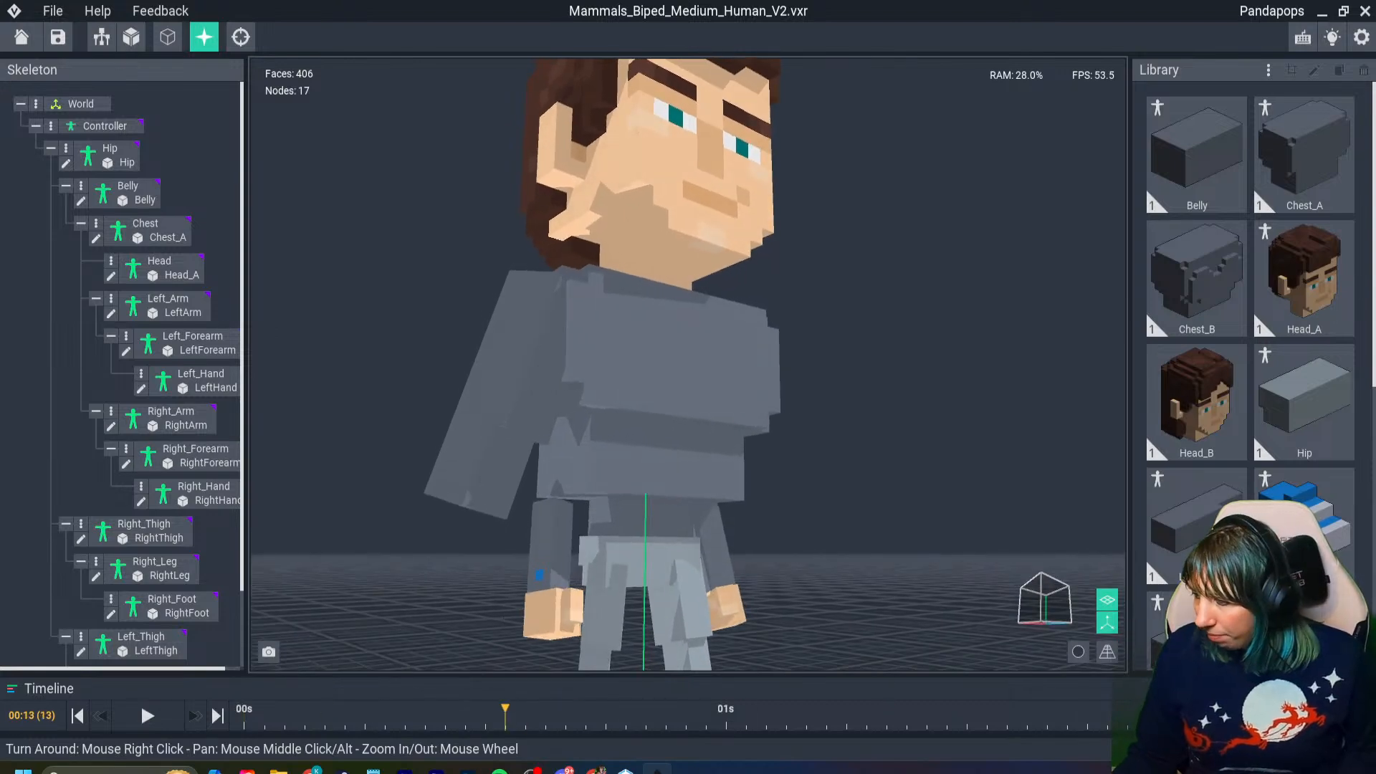
pyautogui.click(1303, 689)
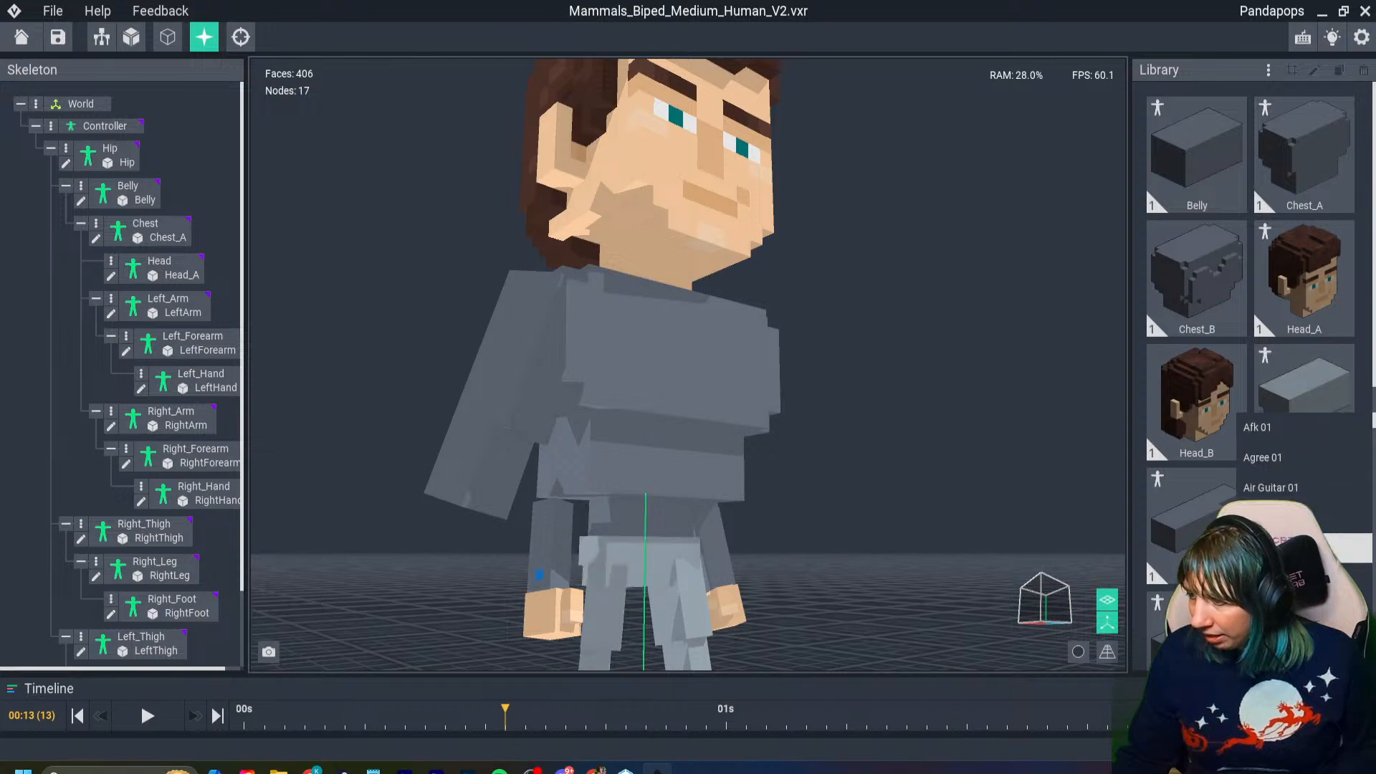
pyautogui.click(1294, 578)
pyautogui.moveTo(688, 513); pyautogui.dragTo(609, 466, button='right')
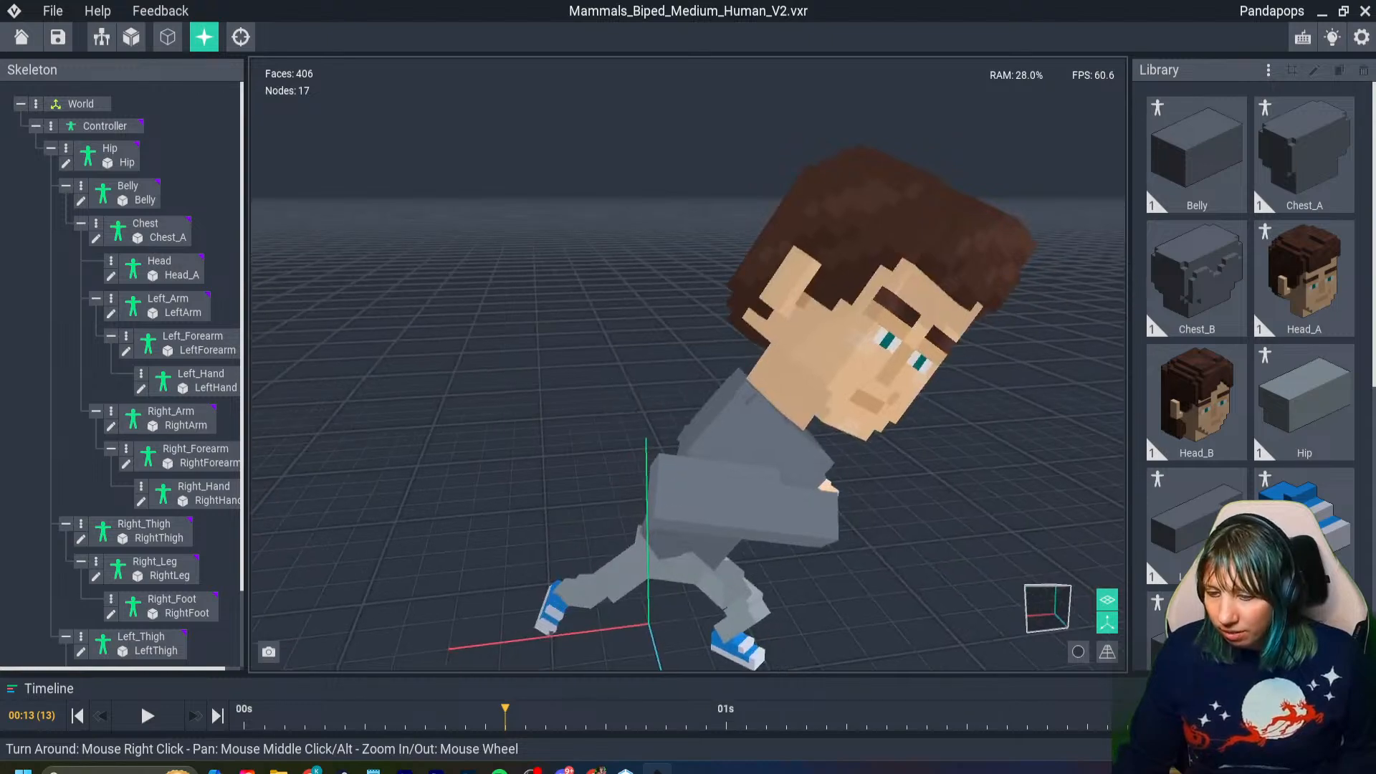
# - Scrub the animation to frame 9 and back to frame 0, examining how the enlarged head, chest and right arm move
pyautogui.click(217, 715)
pyautogui.click(217, 716)
pyautogui.moveTo(608, 466); pyautogui.dragTo(609, 467, button='right')
pyautogui.moveTo(265, 708); pyautogui.dragTo(425, 708)
pyautogui.moveTo(608, 467); pyautogui.dragTo(673, 508, button='right')
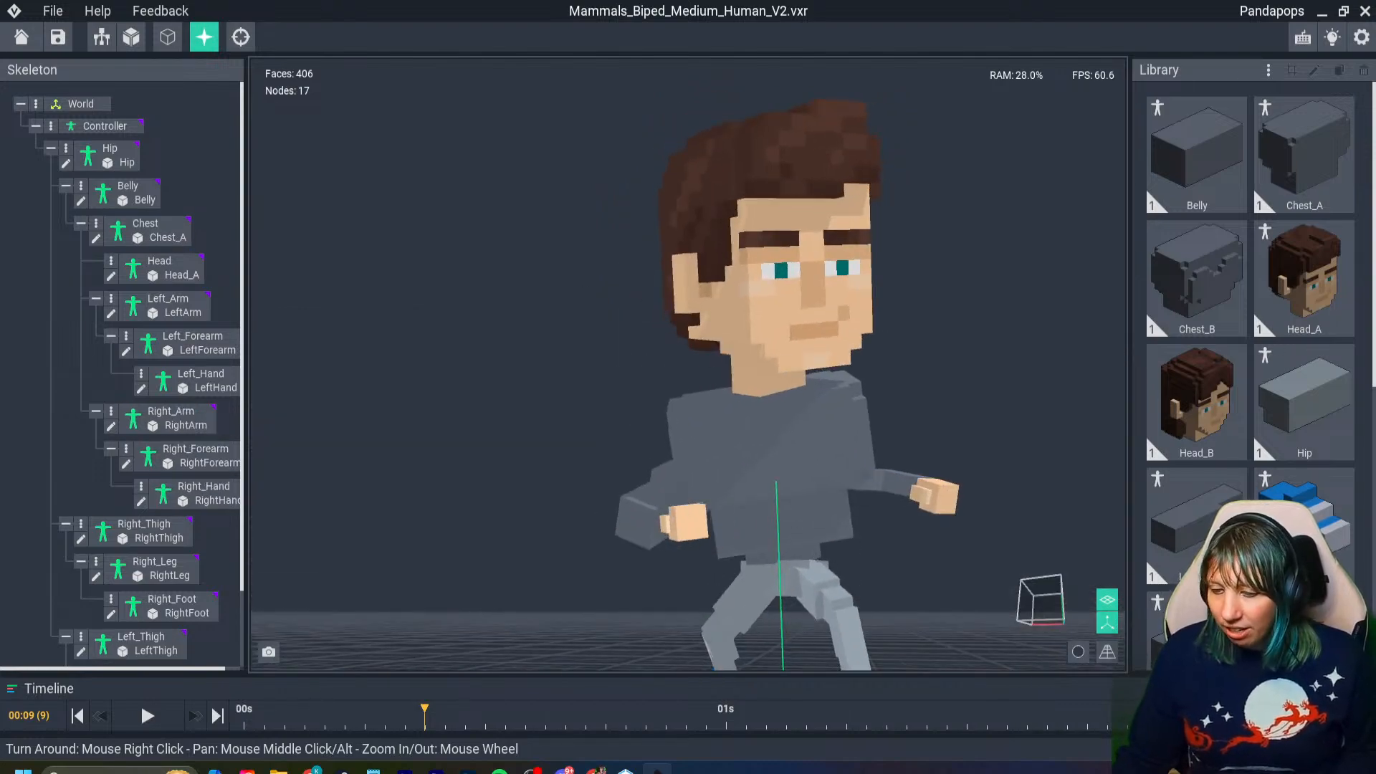
pyautogui.moveTo(424, 708); pyautogui.dragTo(243, 709)
pyautogui.moveTo(545, 495); pyautogui.dragTo(681, 517, button='right')
pyautogui.scroll(-3, 645, 523)
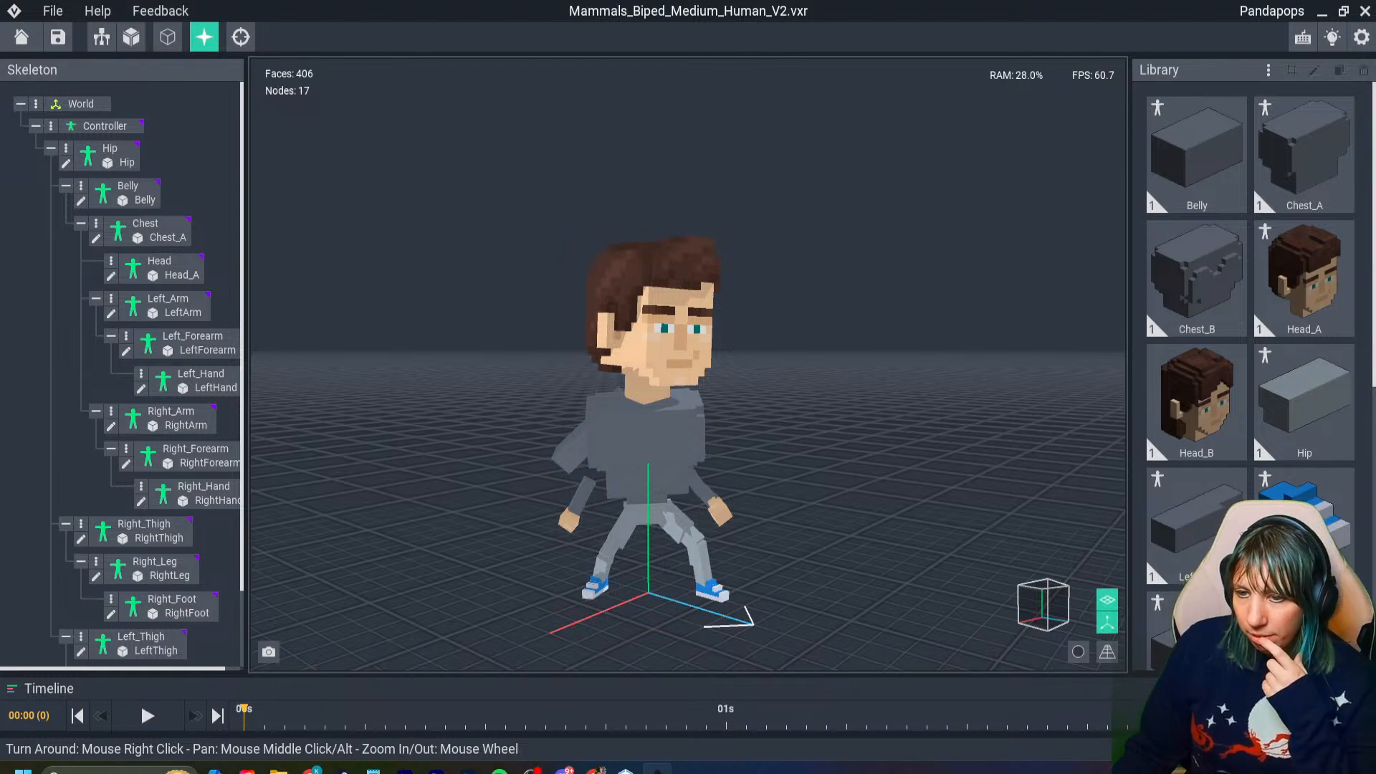
# - Cancel closing the project and select the Right_Arm node to examine the enlarged arm's position against the body
pyautogui.click(21, 37)
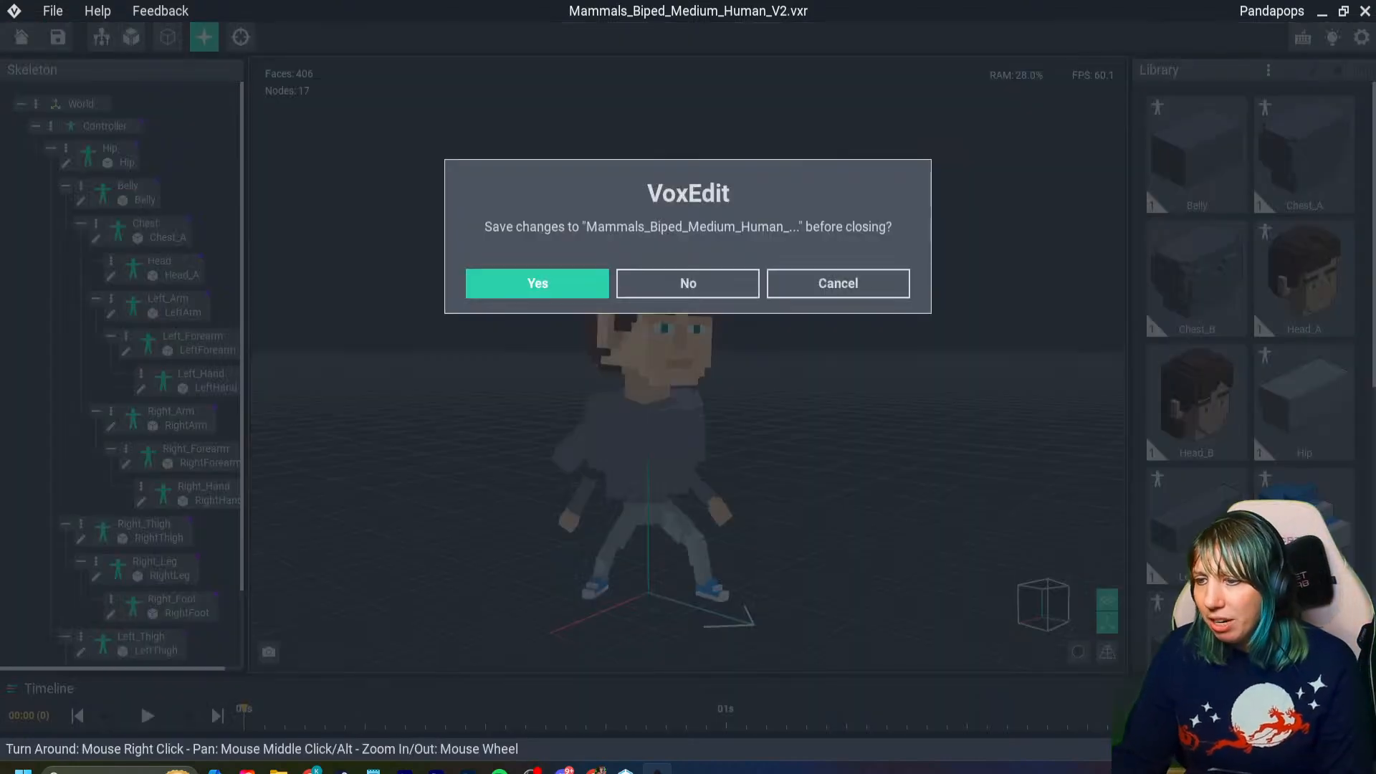
pyautogui.click(810, 284)
pyautogui.scroll(5, 662, 413)
pyautogui.moveTo(662, 413); pyautogui.dragTo(662, 413, button='right')
pyautogui.click(168, 417)
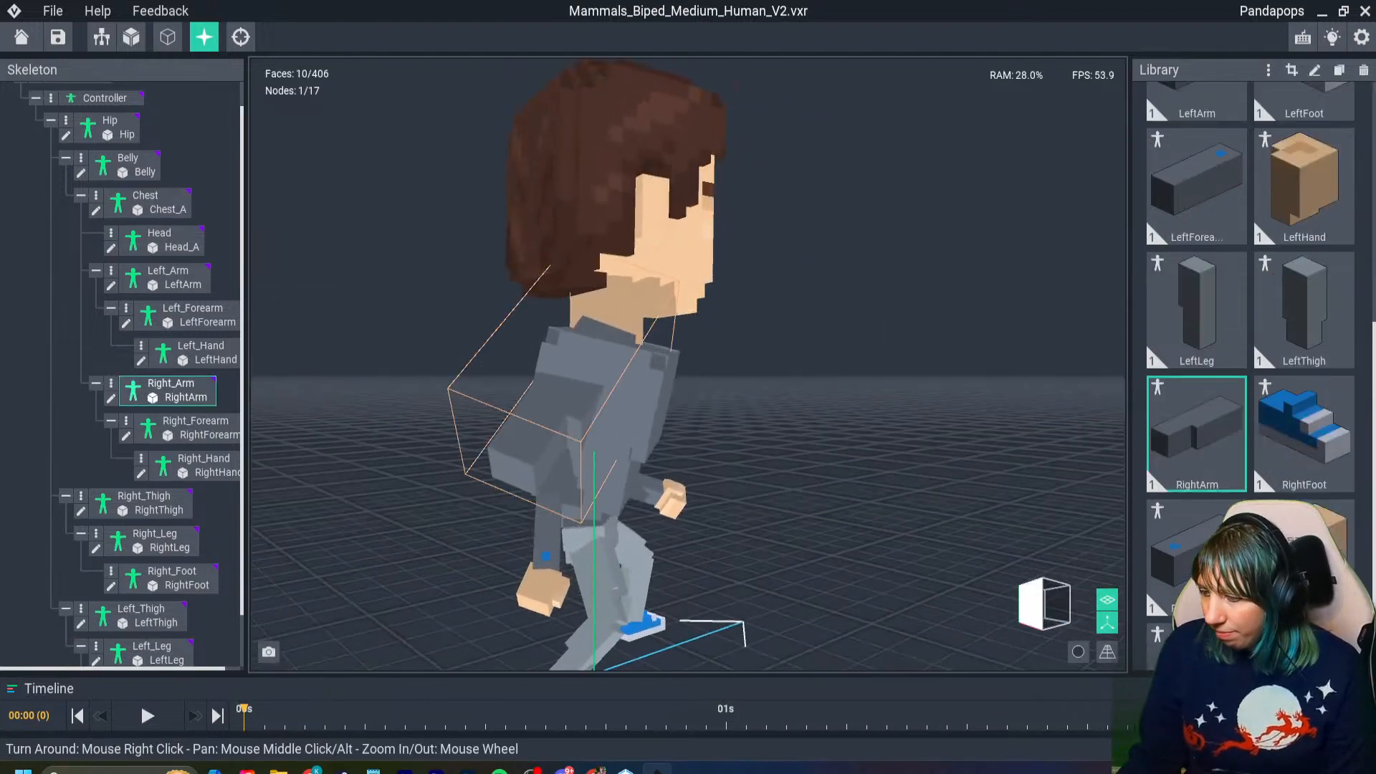
pyautogui.moveTo(621, 409); pyautogui.dragTo(621, 409, button='right')
# - Close the human project without saving, reopen it from the recent files, and close it again with its changes saved
pyautogui.click(22, 37)
pyautogui.click(687, 284)
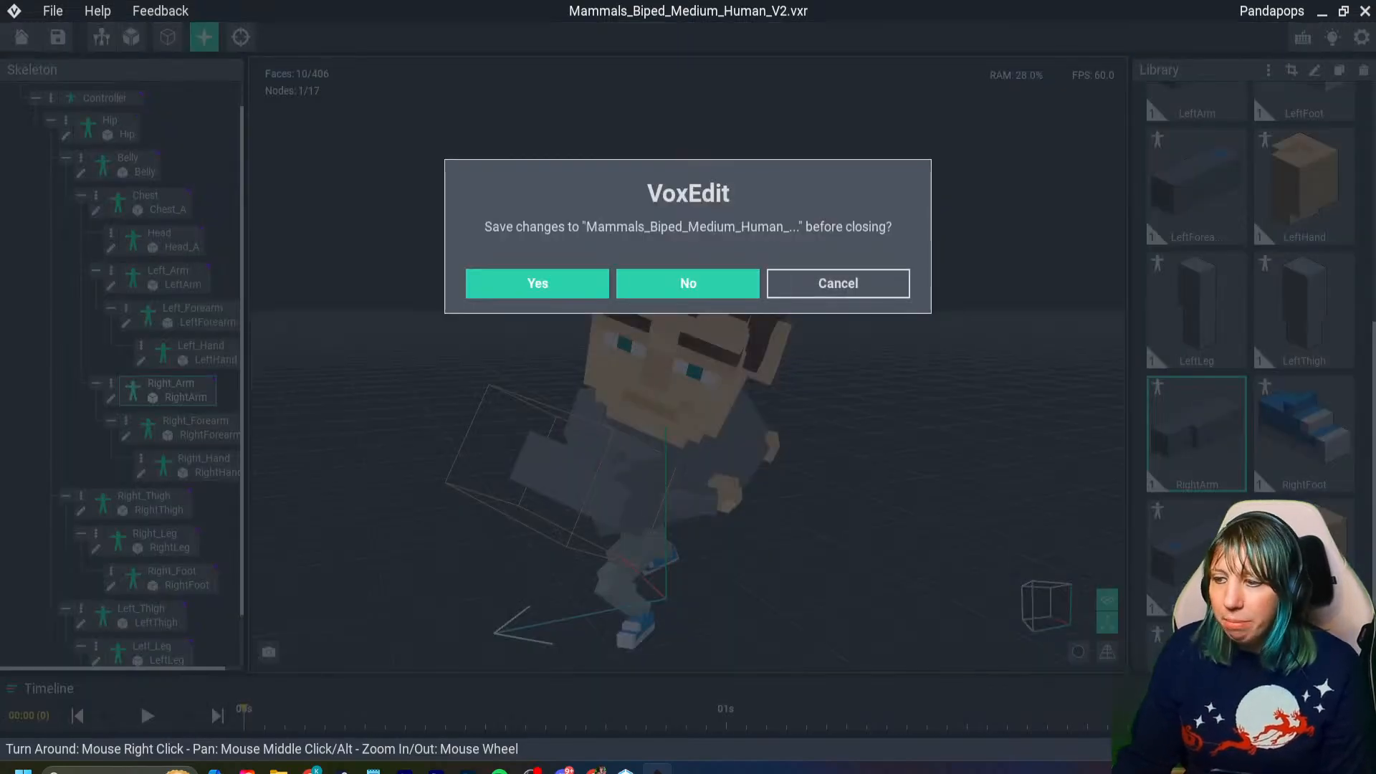
pyautogui.click(308, 287)
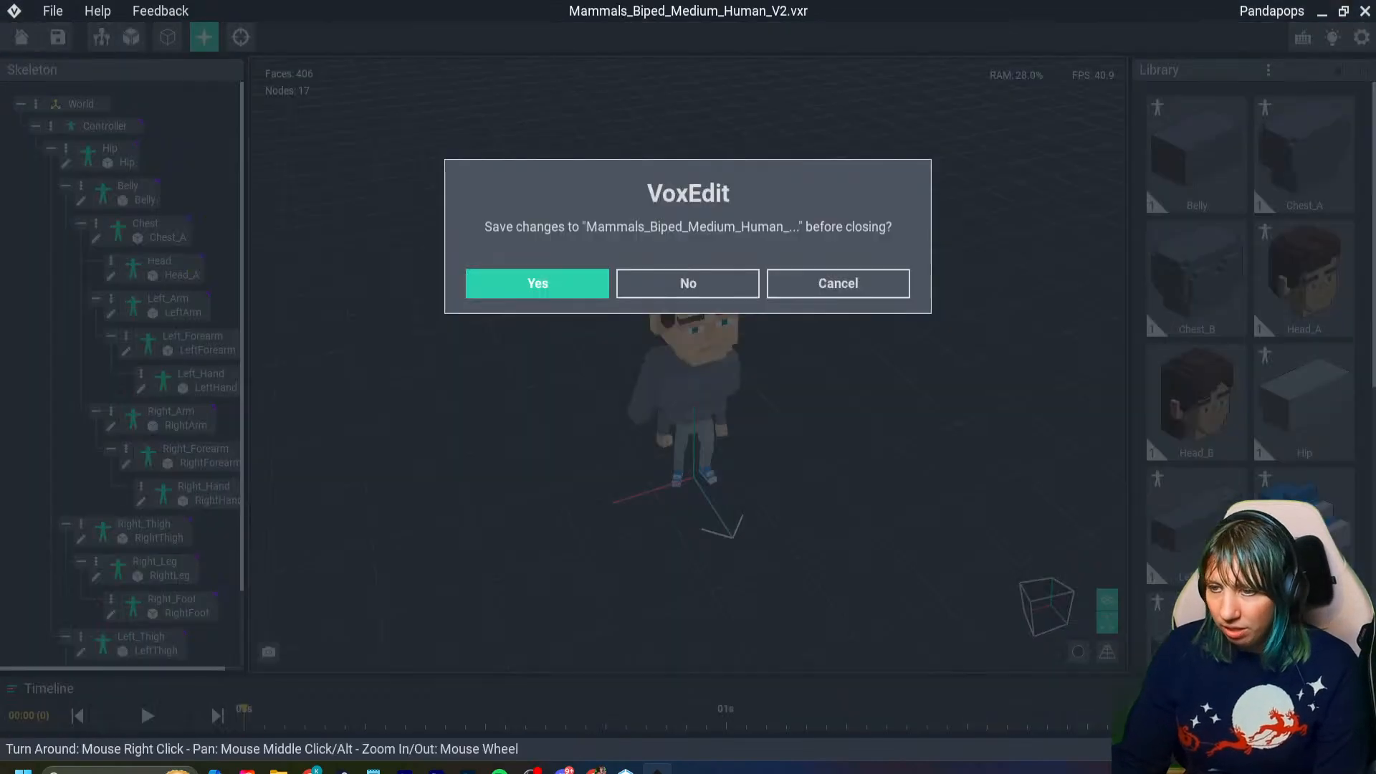
pyautogui.click(537, 284)
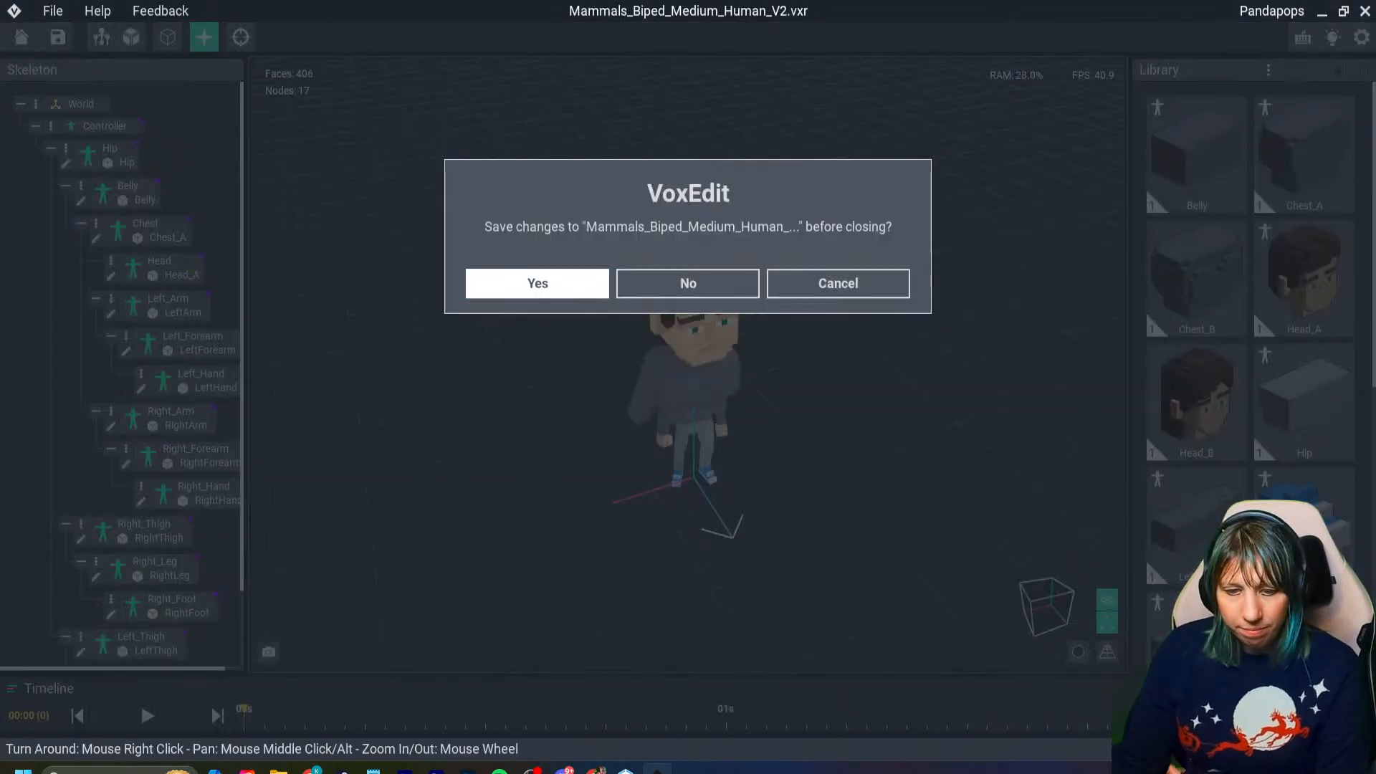